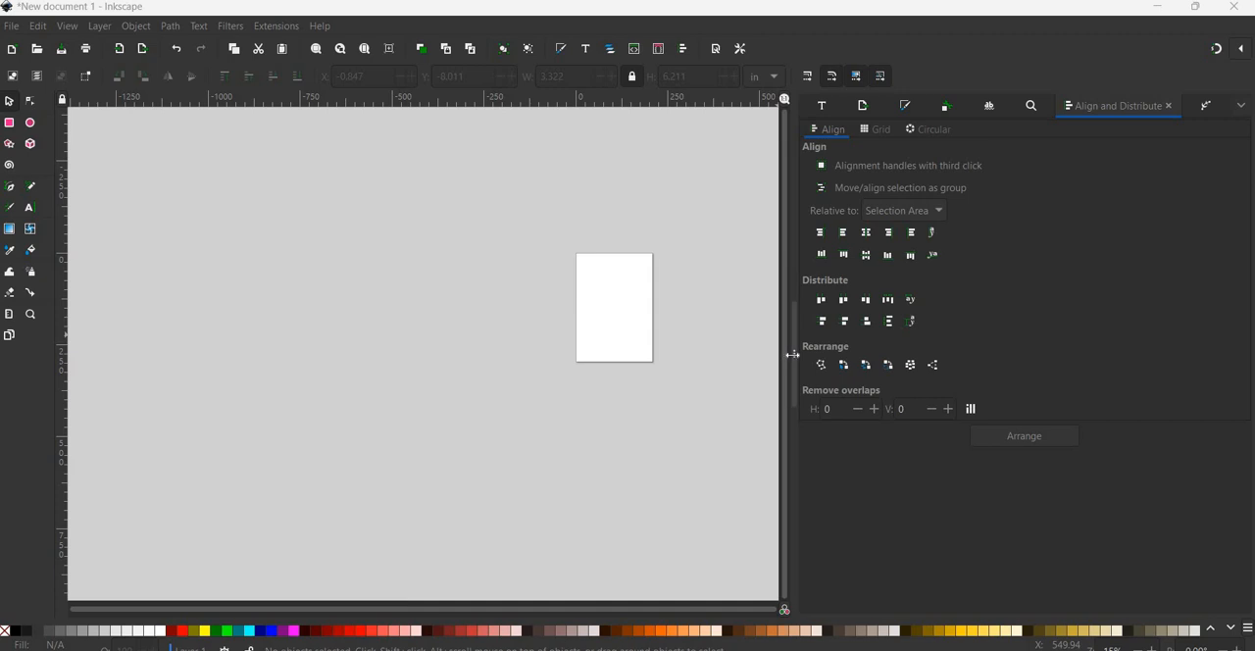
- Close all docked dialogs, including Align and Distribute, Path Effects, Find/Replace, Object attributes, Fill and Stroke, and Text and Font
left_click(1243, 108)
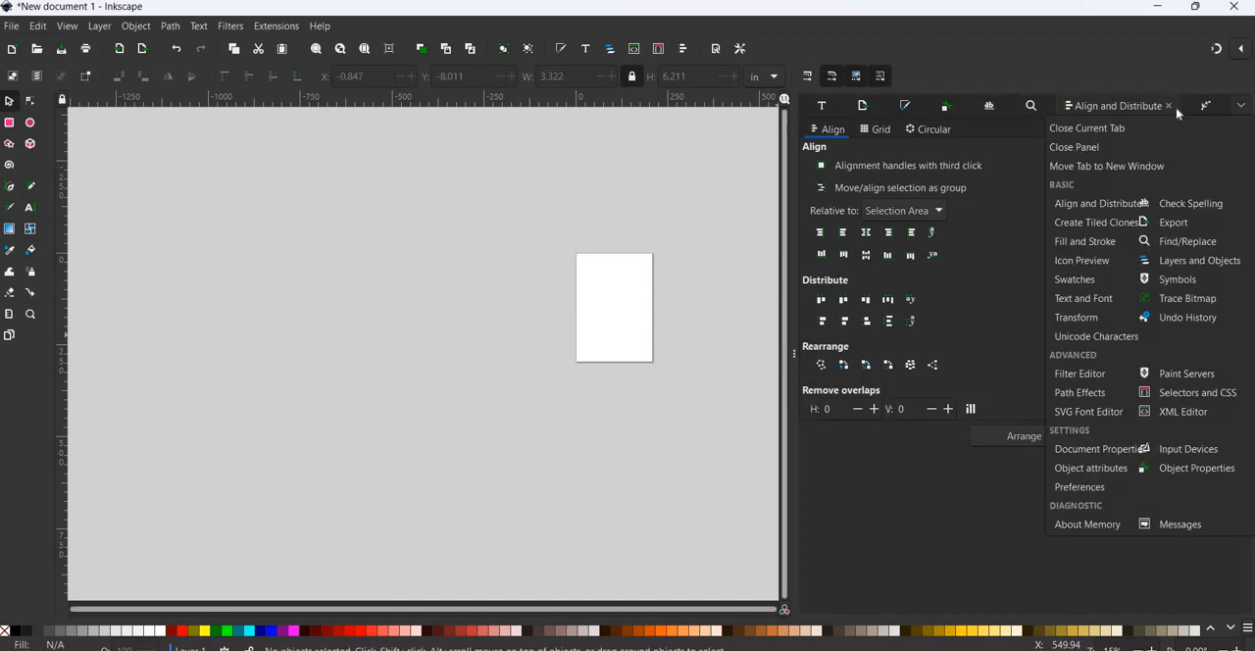
left_click(1176, 113)
left_click(1168, 106)
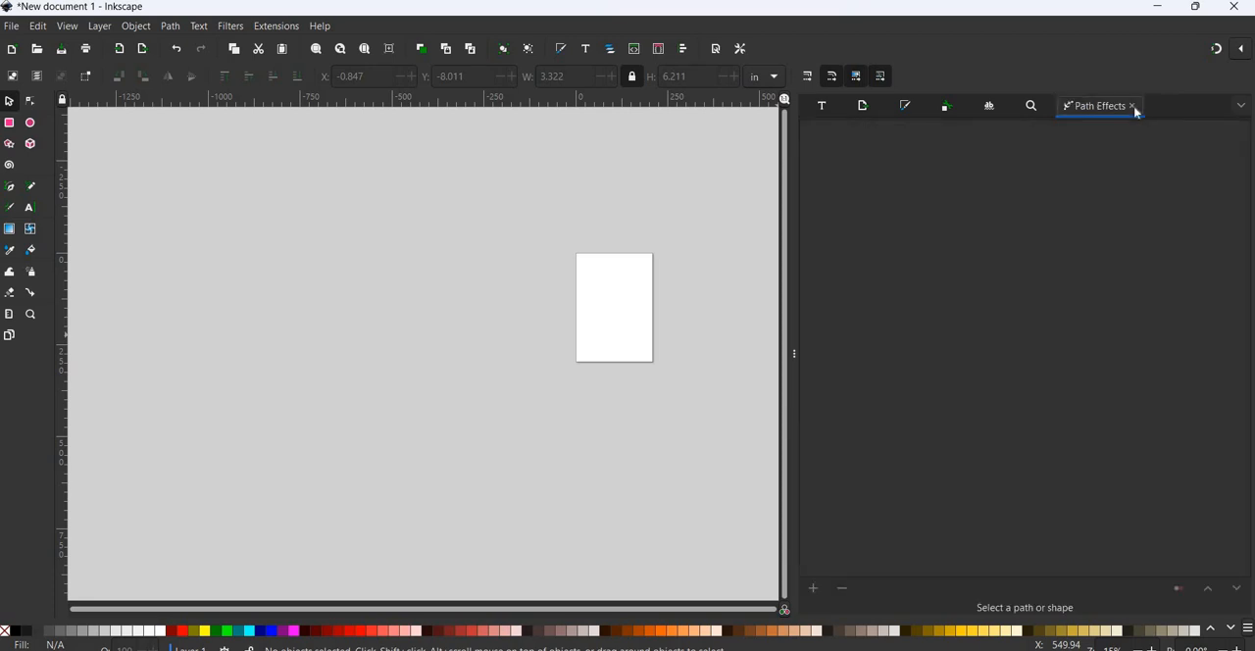
left_click(1130, 107)
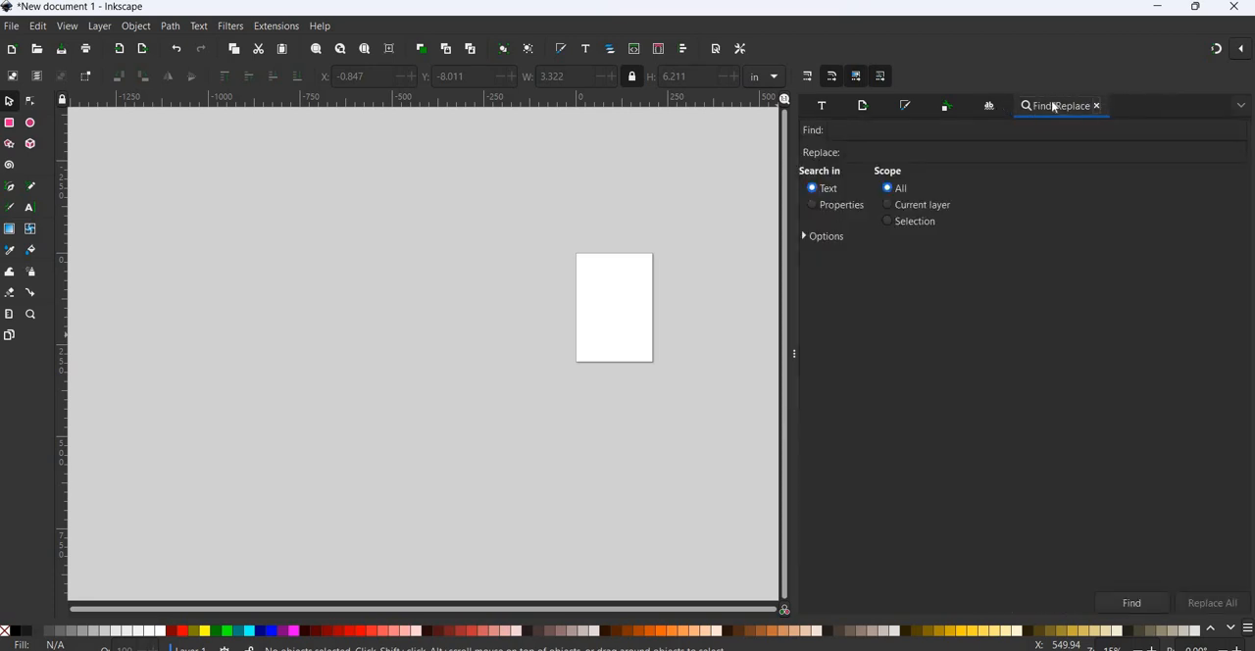
middle_click(1056, 108)
middle_click(1021, 110)
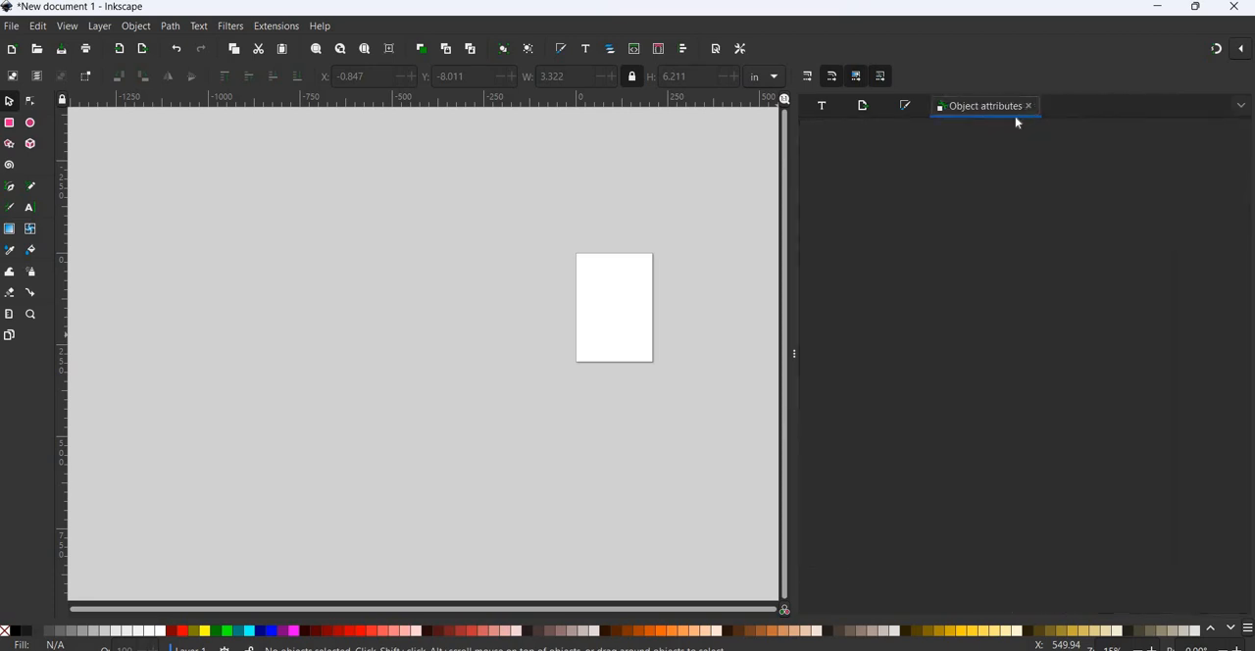
middle_click(977, 108)
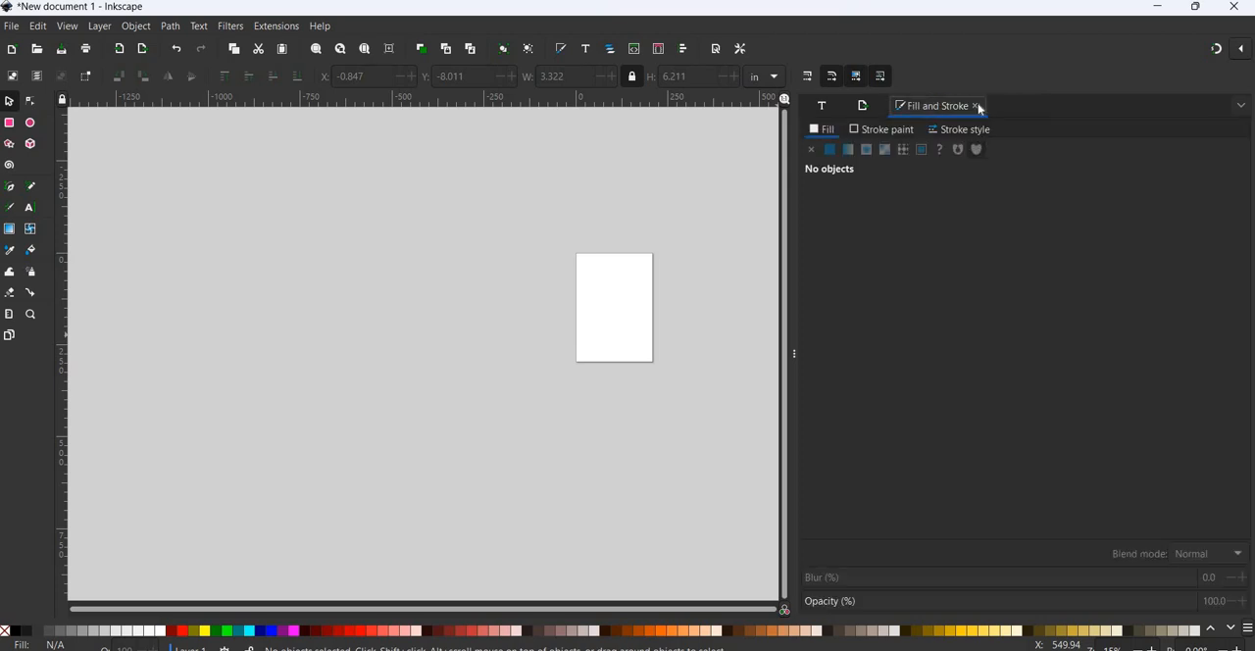
middle_click(898, 109)
middle_click(896, 110)
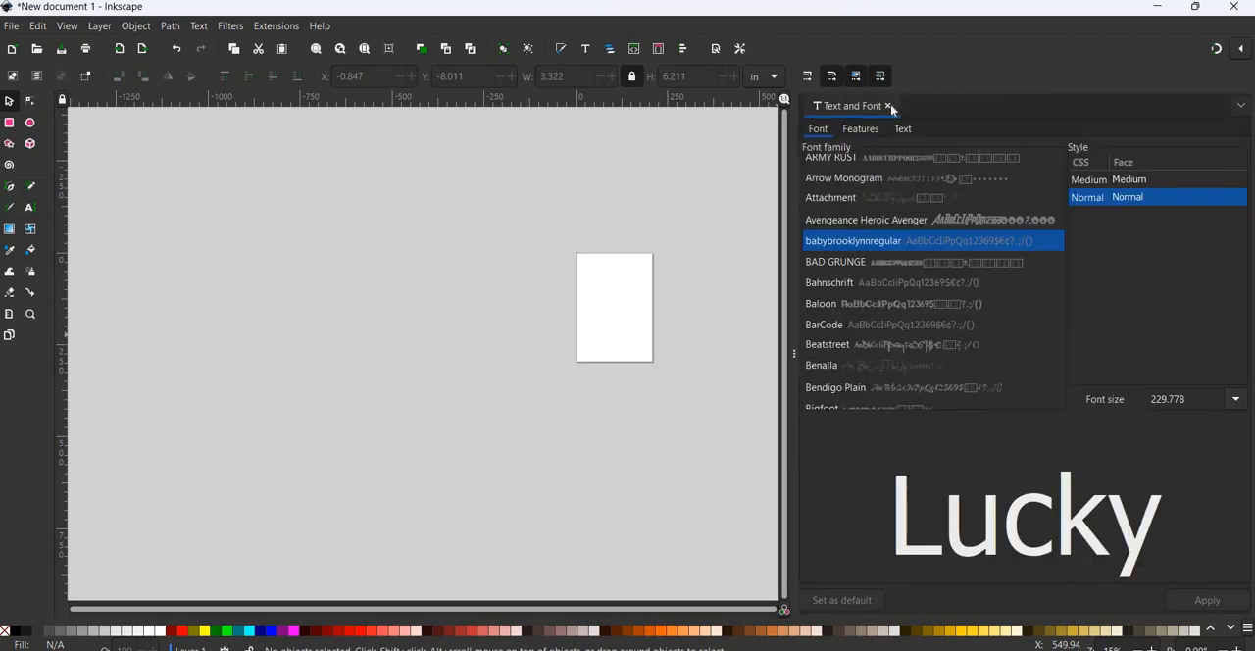
left_click(891, 108)
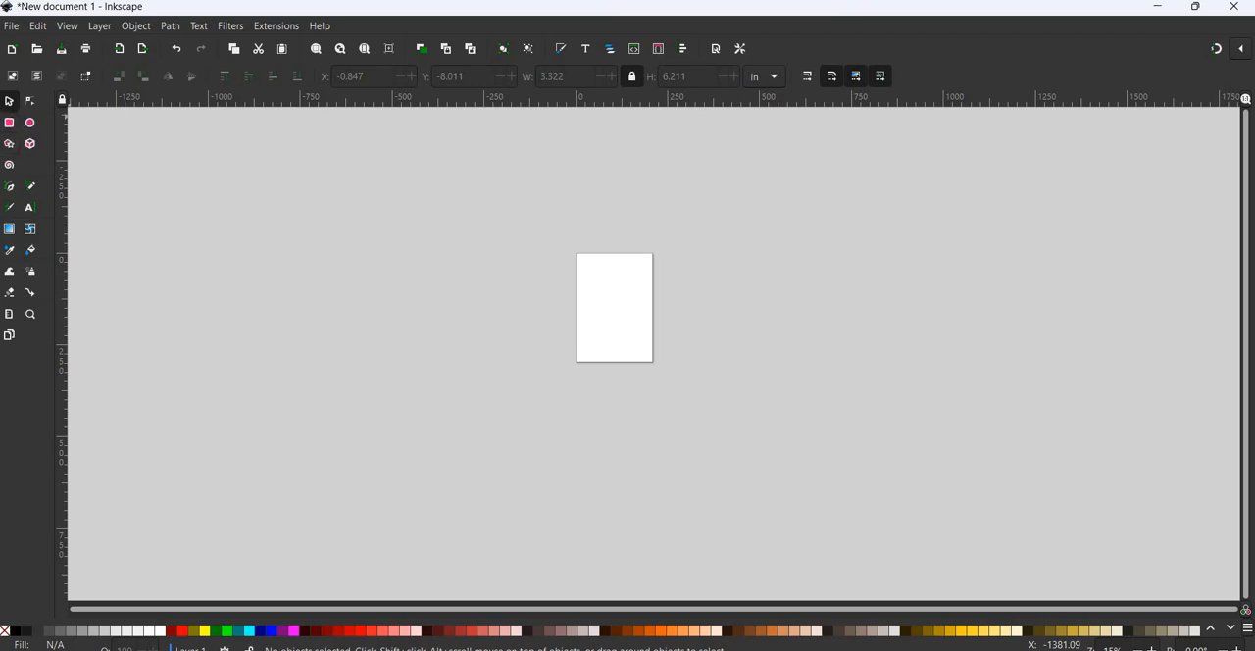
left_click(11, 28)
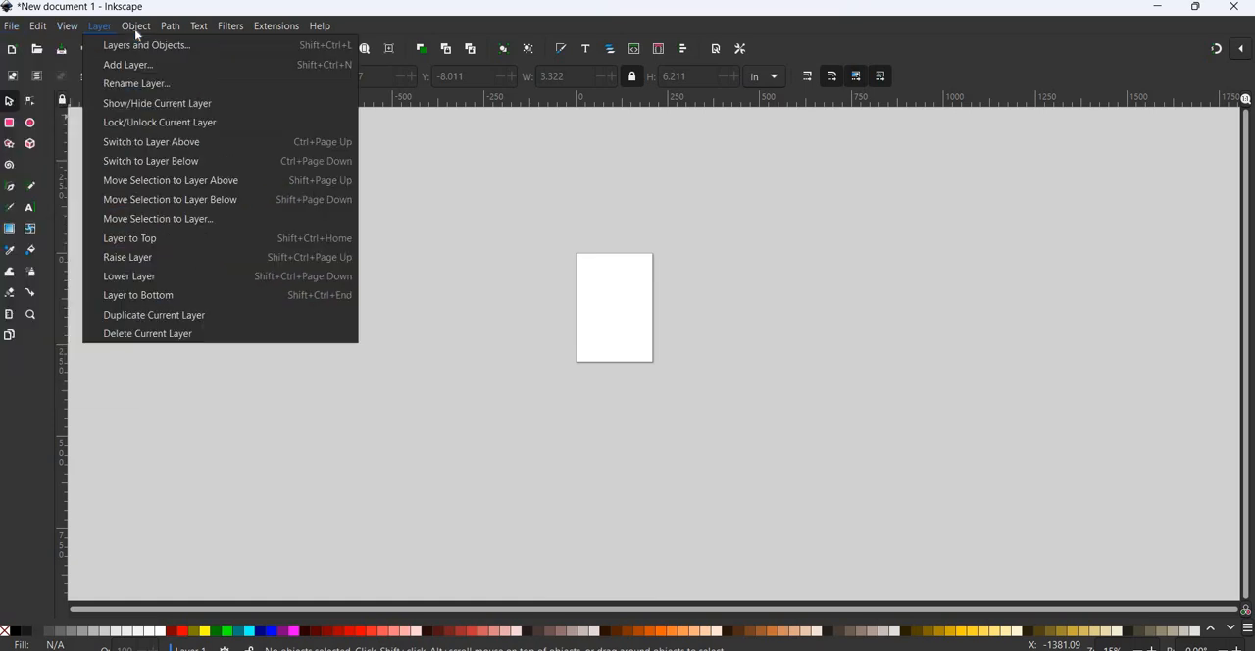
mouse_move(137, 34)
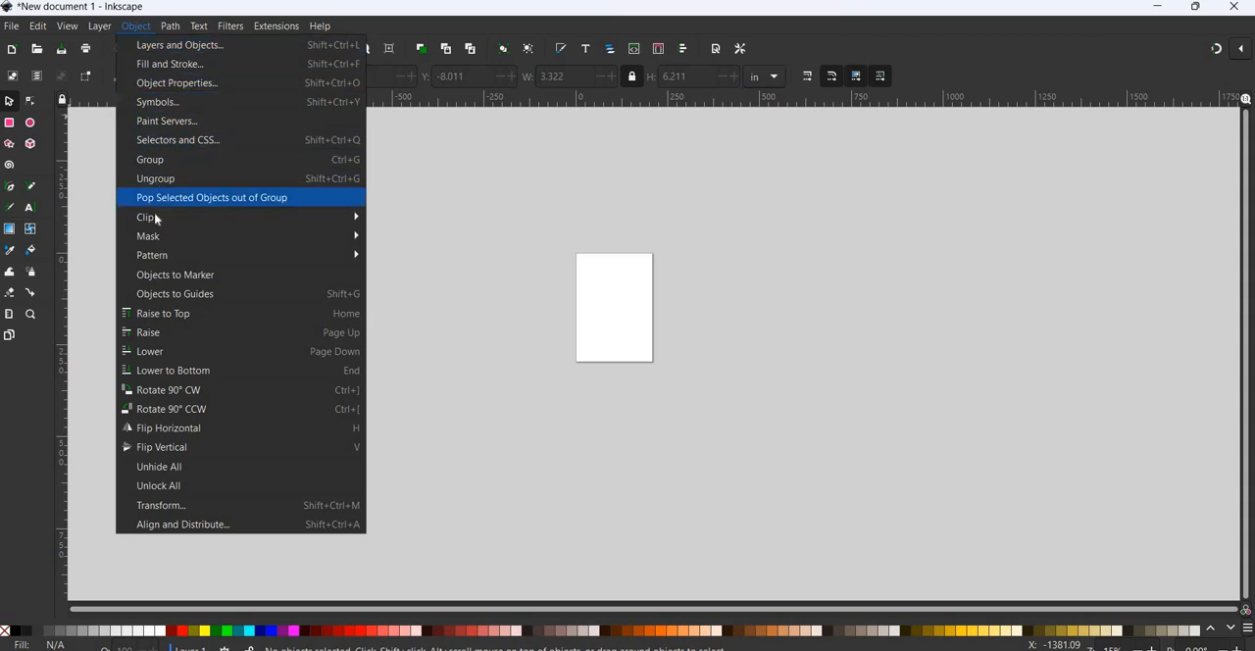
mouse_move(322, 217)
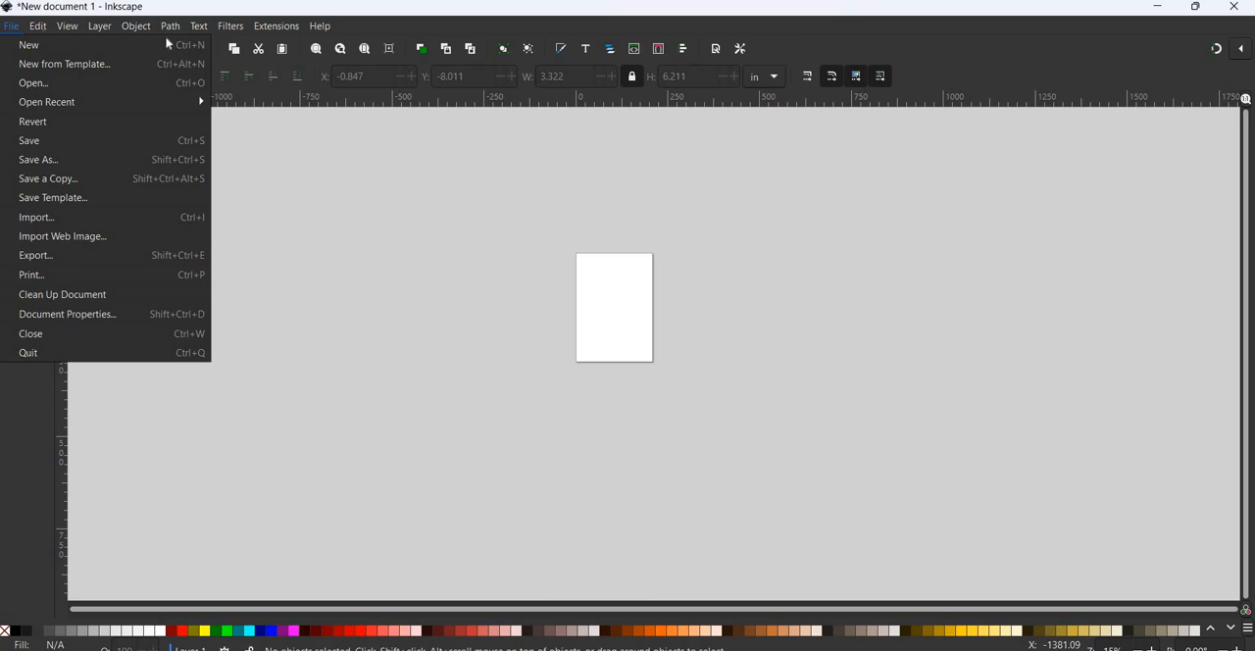
mouse_move(228, 33)
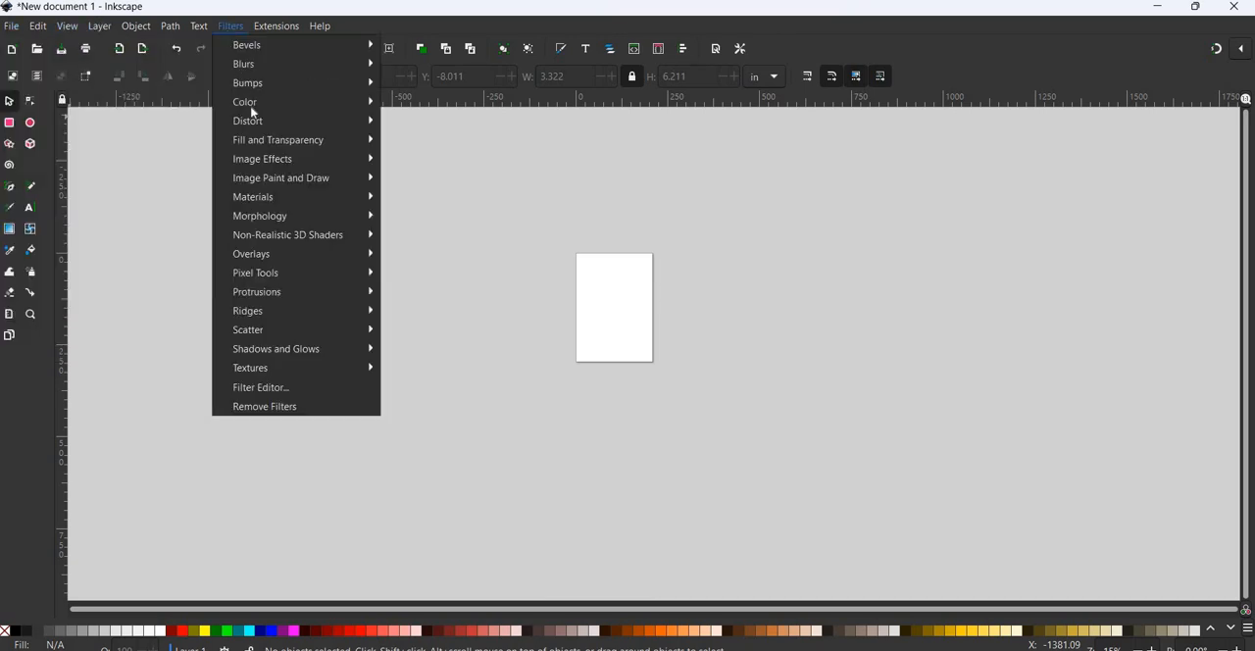
mouse_move(275, 141)
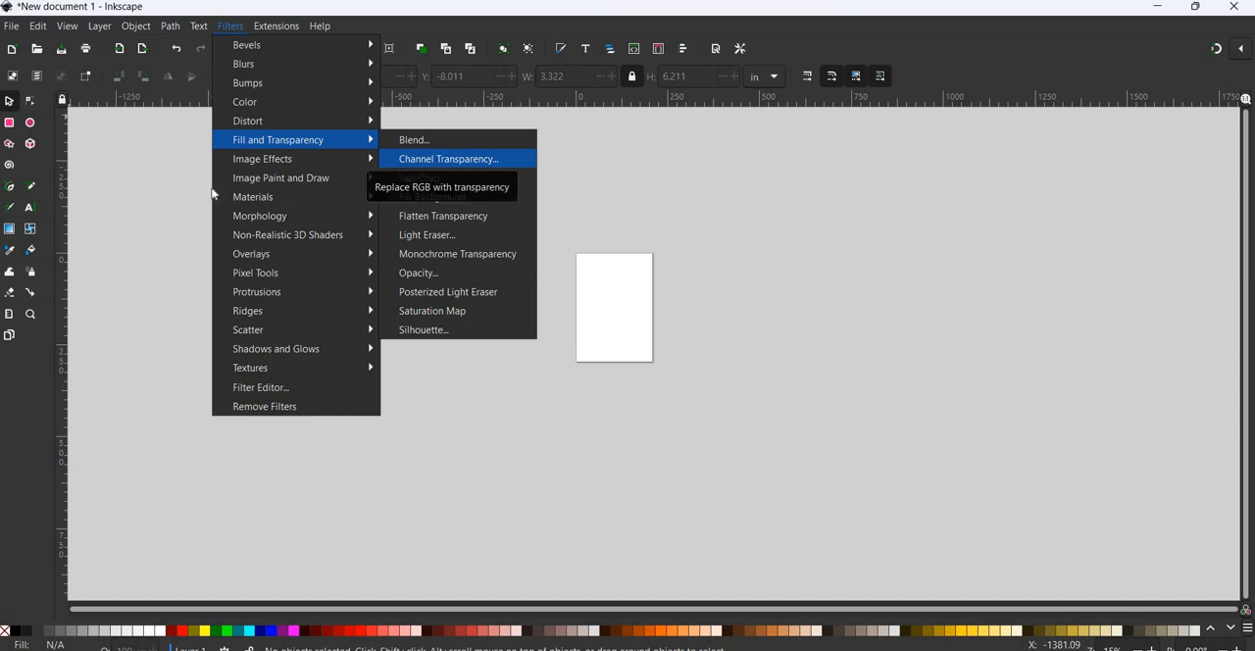
left_click(202, 268)
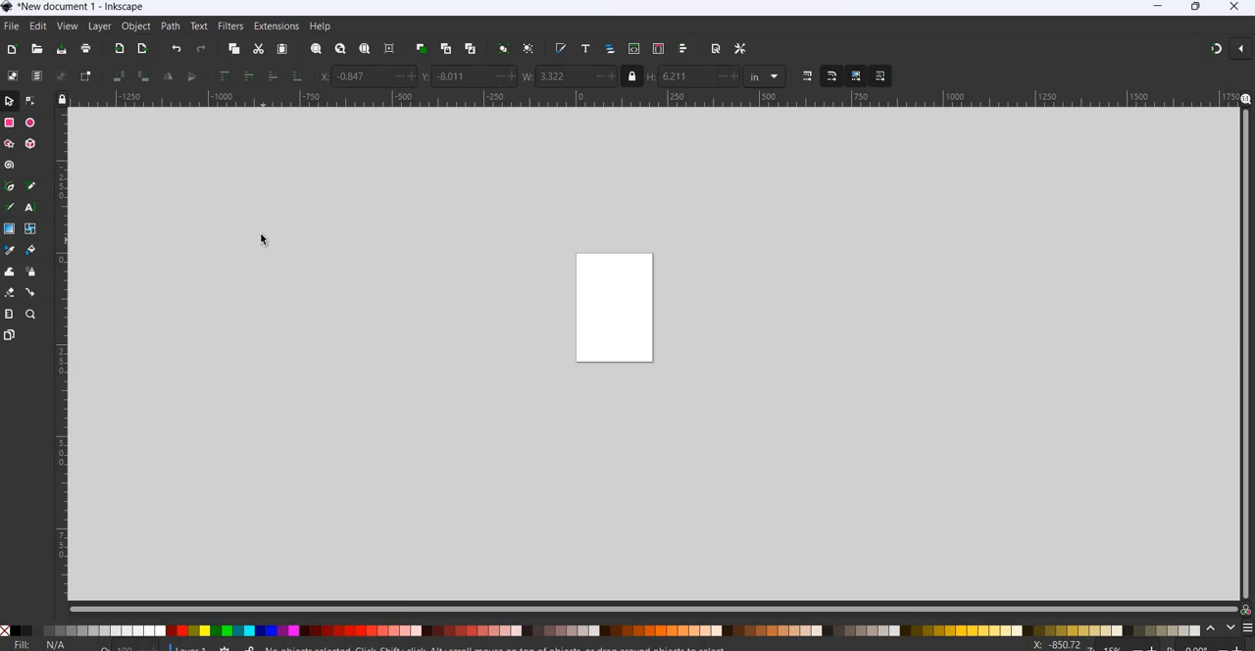
- Start an image import and browse the WDMYCLOUD network drive's personal library to the Ready to Press folder inside Designs
left_click(11, 29)
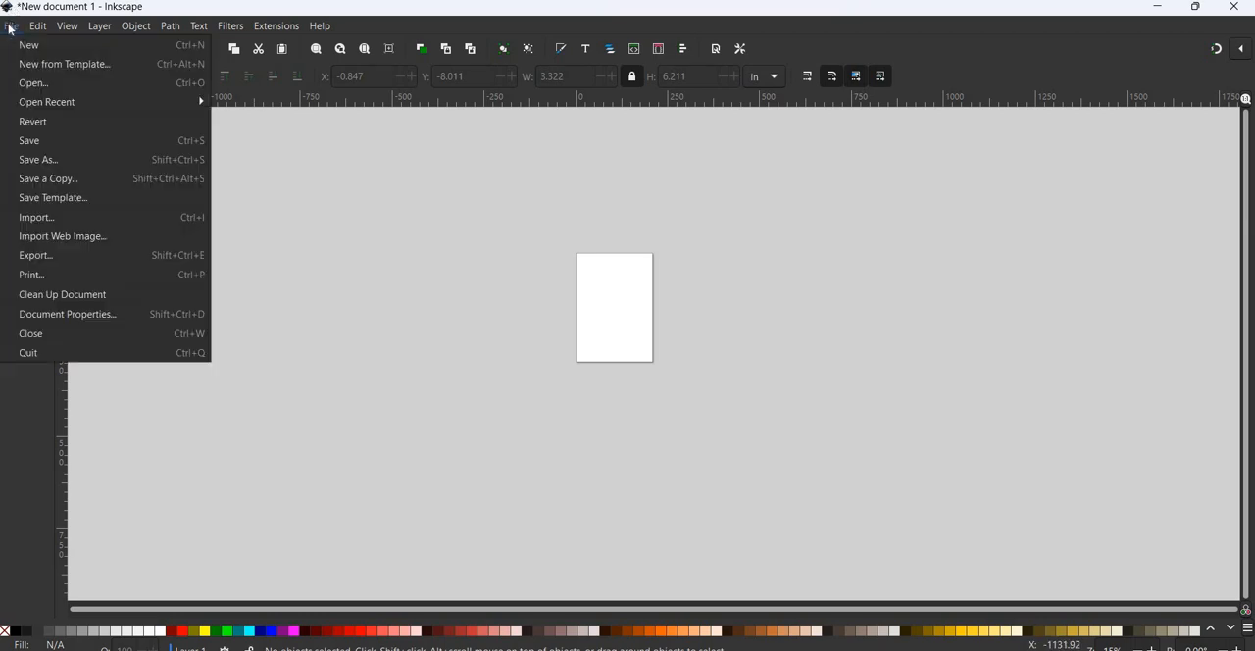
left_click(55, 218)
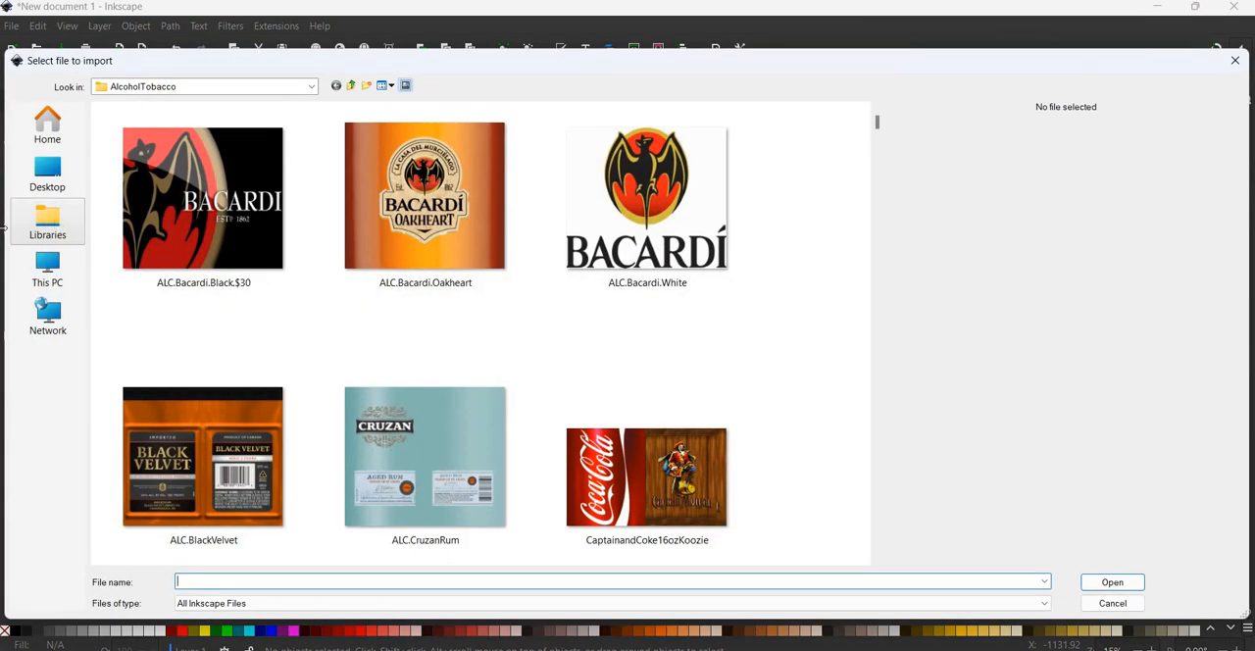
left_click(45, 334)
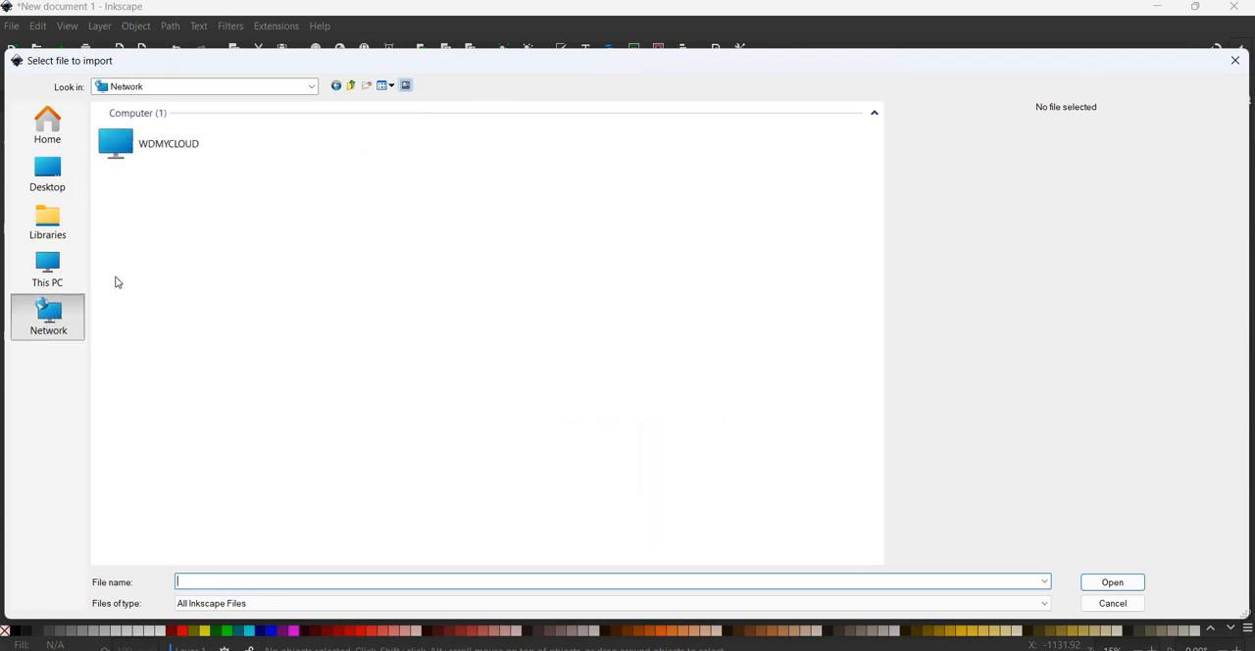
double_click(204, 156)
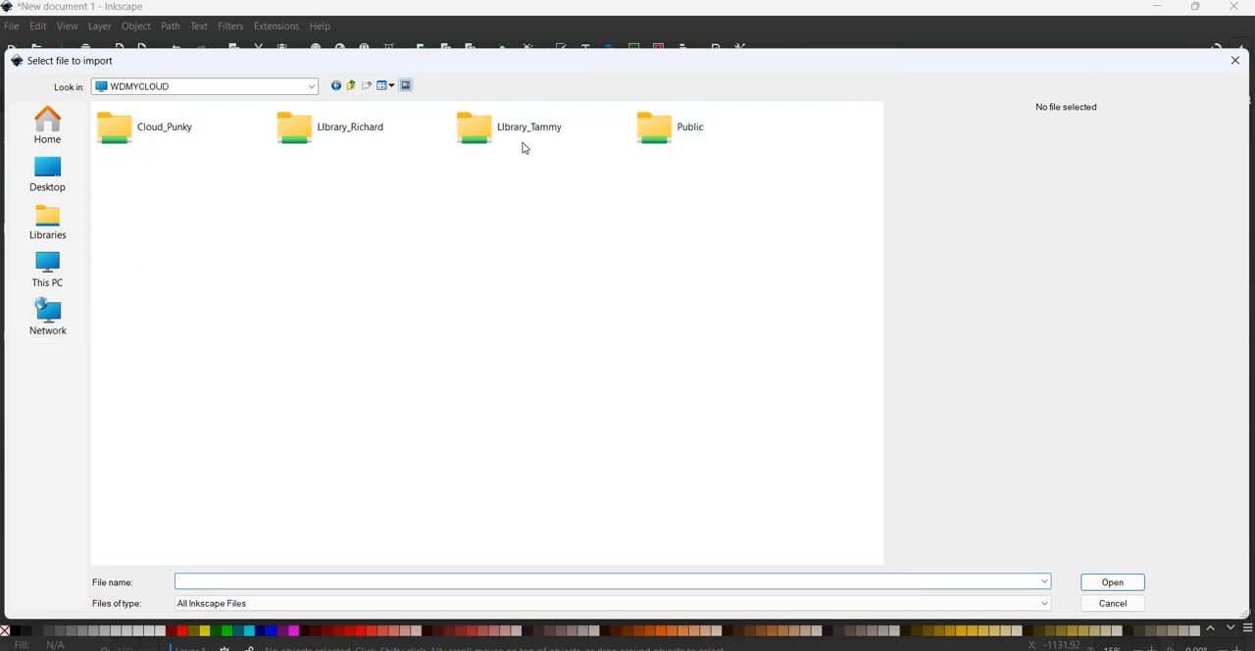
left_click(523, 145)
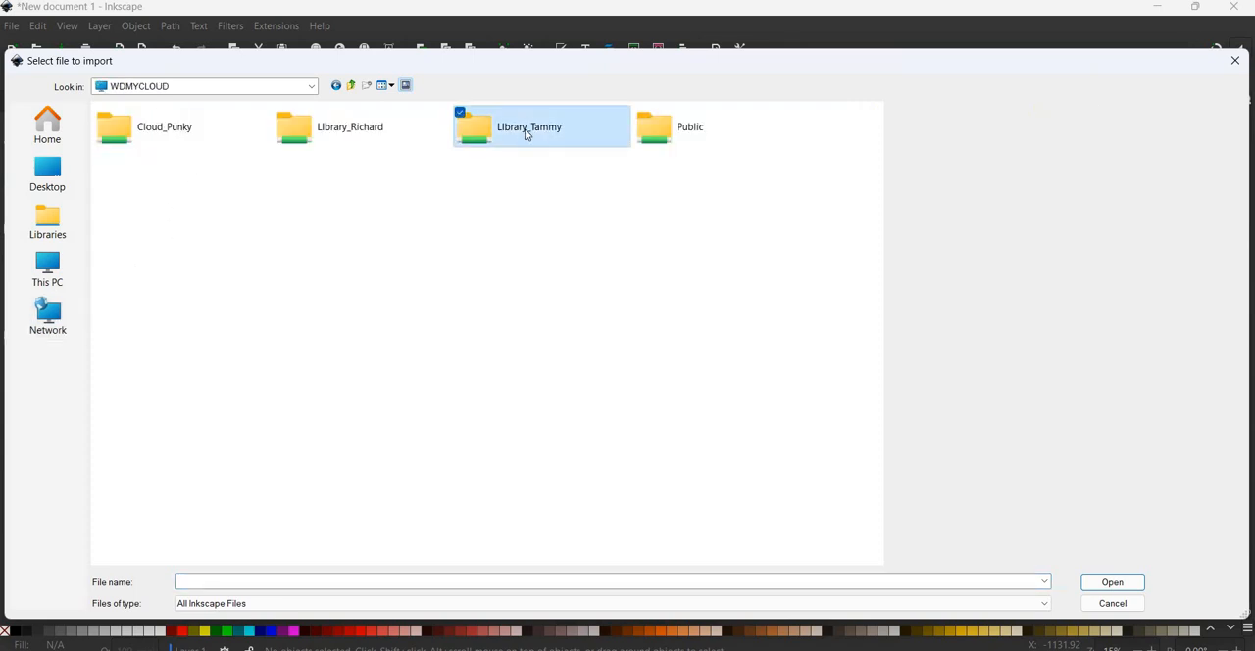
double_click(526, 134)
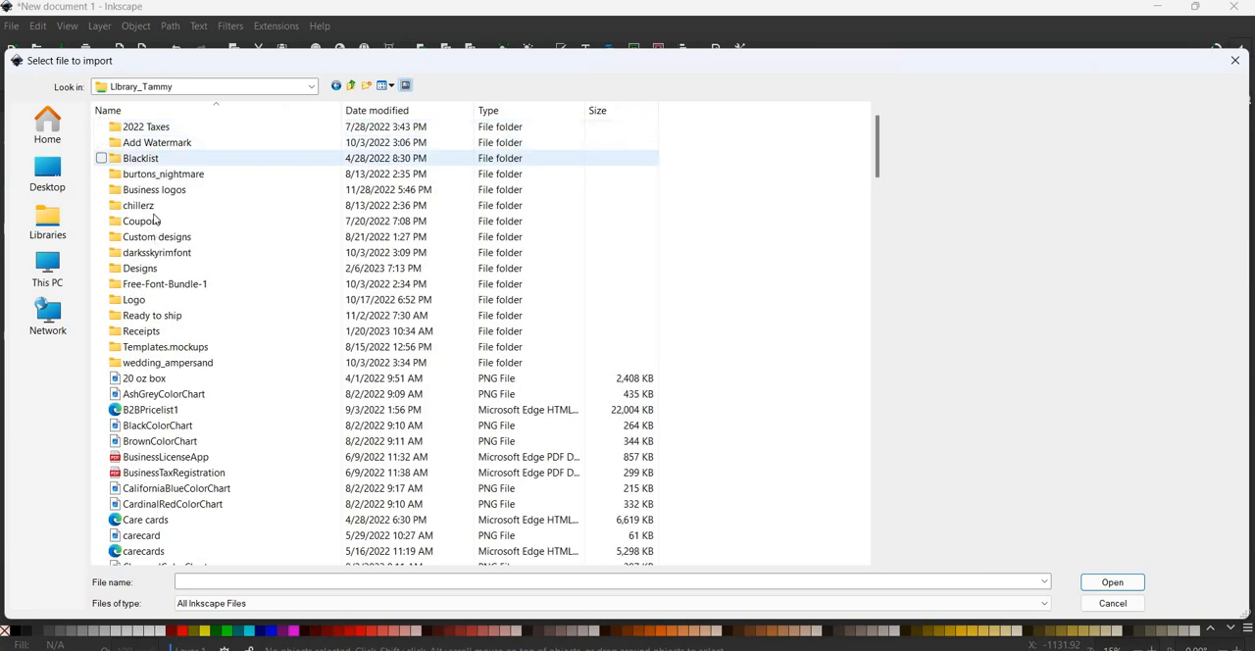
double_click(138, 268)
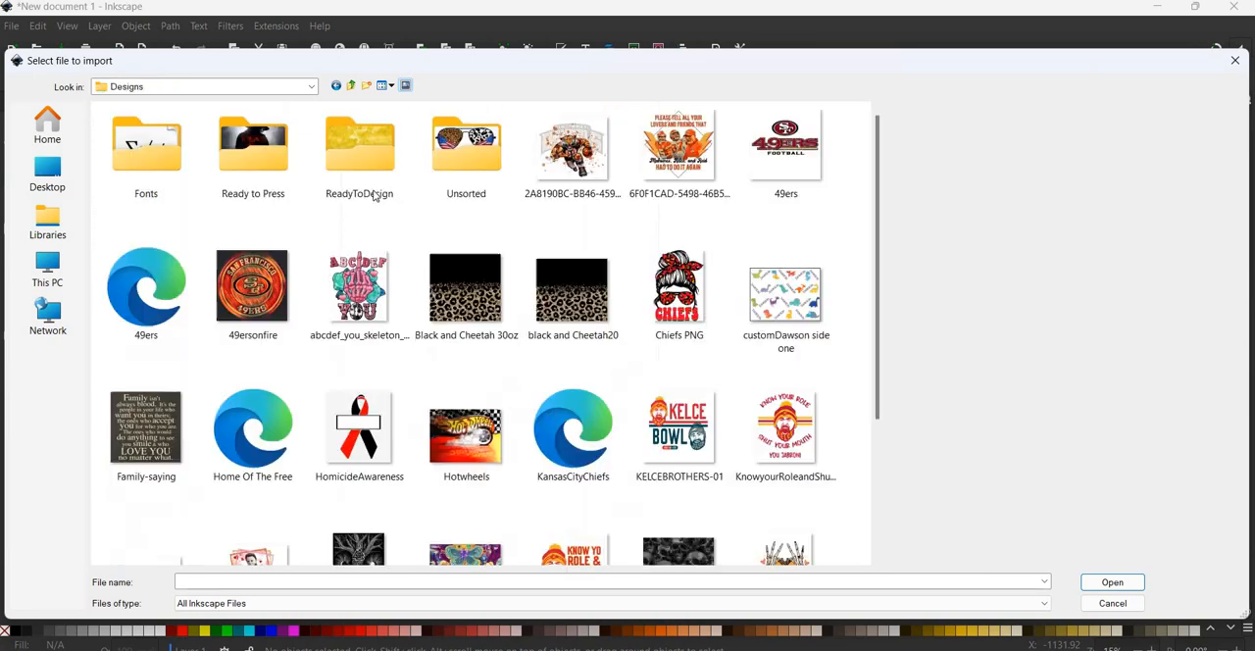
double_click(265, 186)
- Look through the Ready to Press design categories and open the NFL folder
scroll(518, 275, "down", 10)
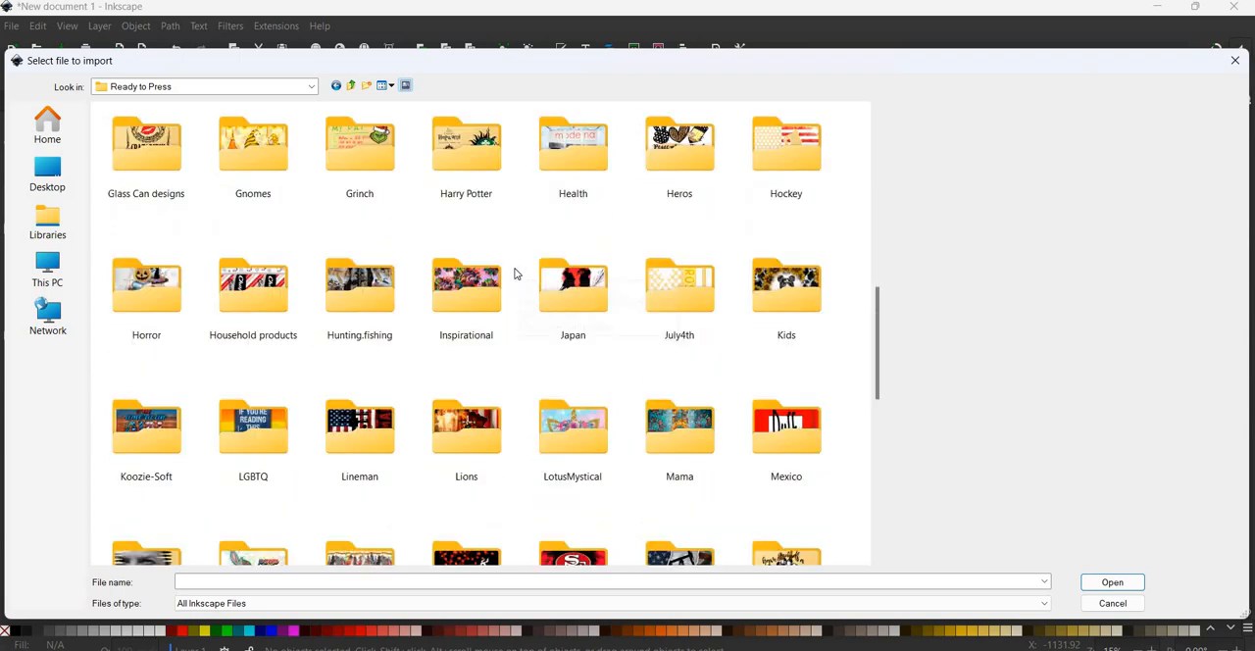
scroll(512, 267, "up", 15)
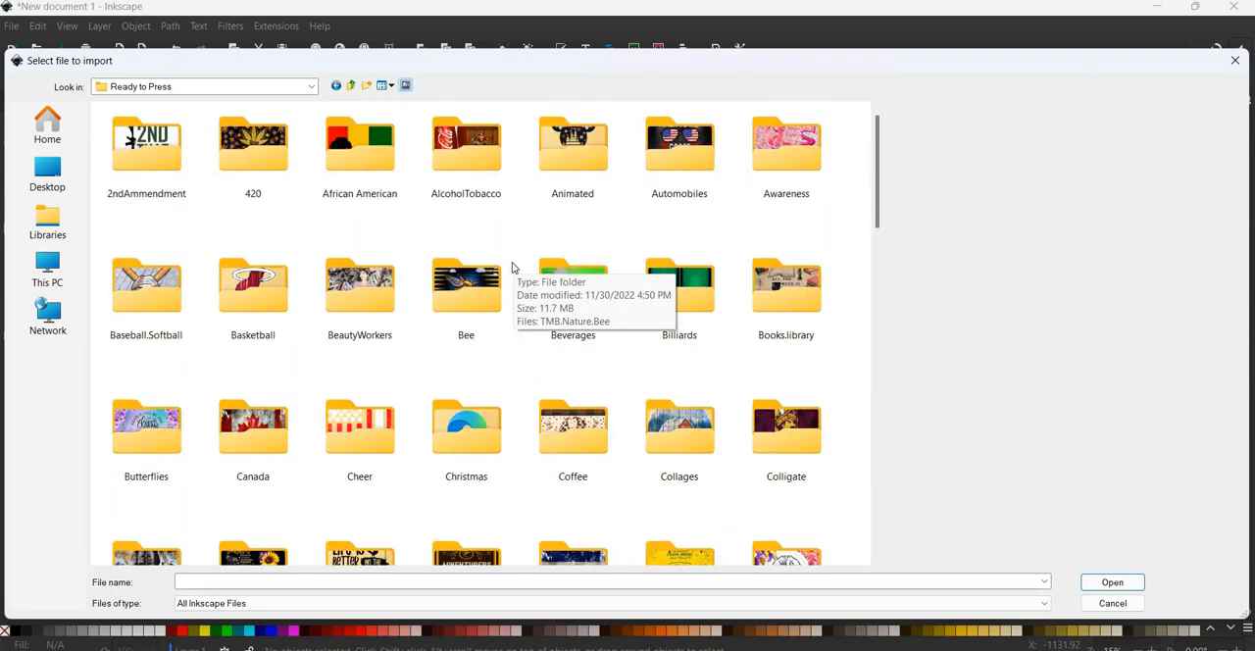
scroll(512, 266, "down", 10)
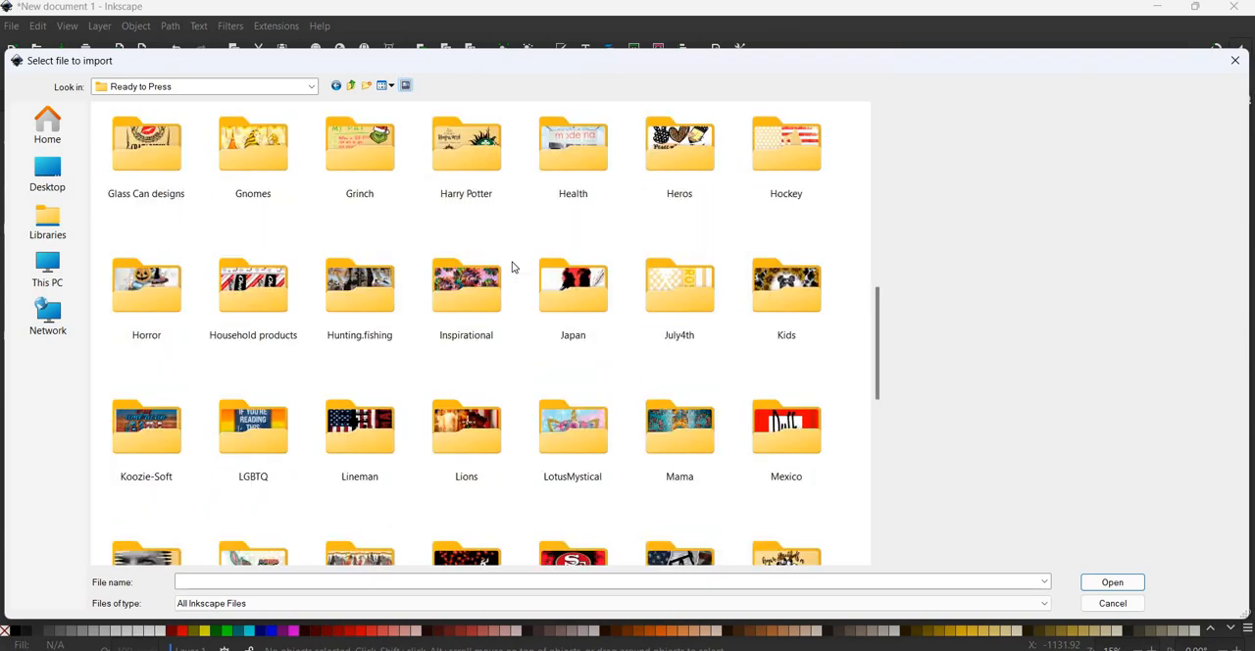
scroll(511, 266, "down", 3)
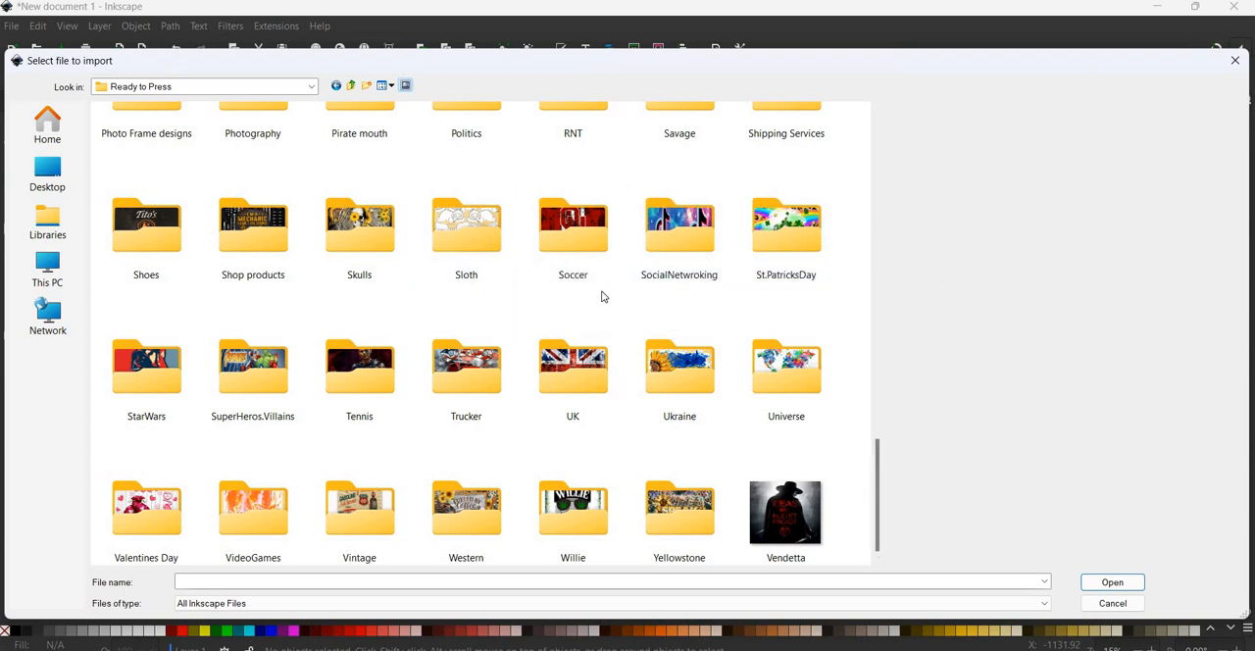
scroll(603, 296, "up", 3)
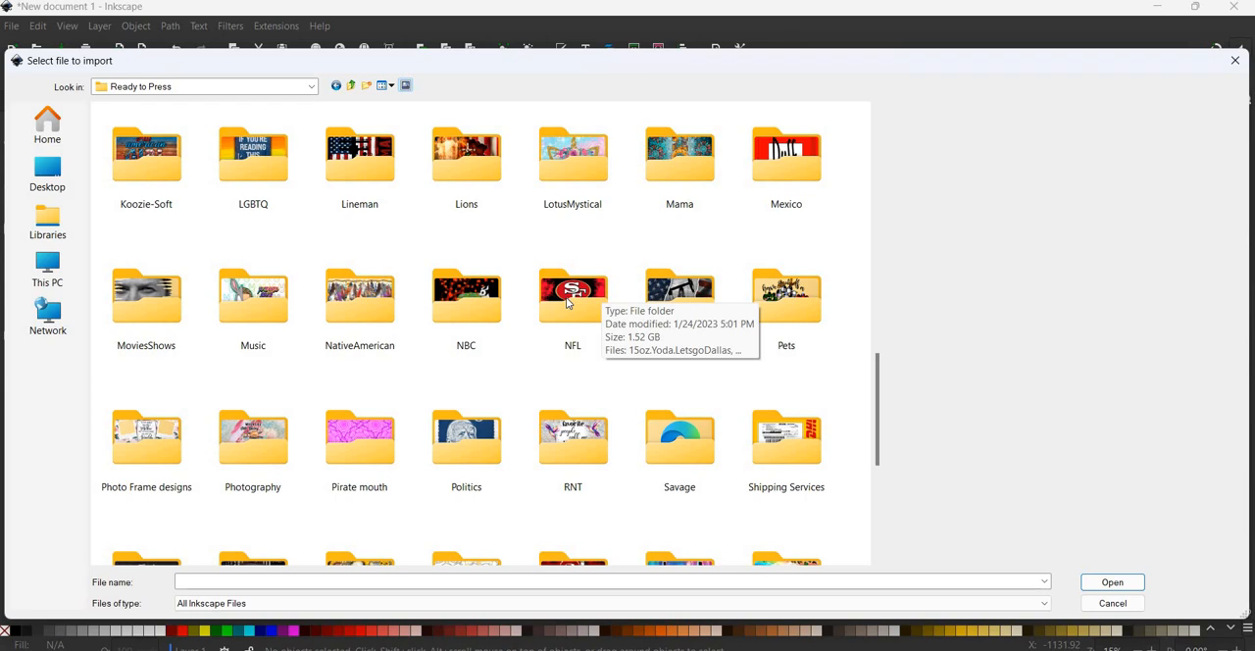
double_click(566, 302)
- Import NFLDallas Cowboys Football Team 5 as an embedded PNG with default import resolution and smooth rendering
scroll(596, 227, "down", 10)
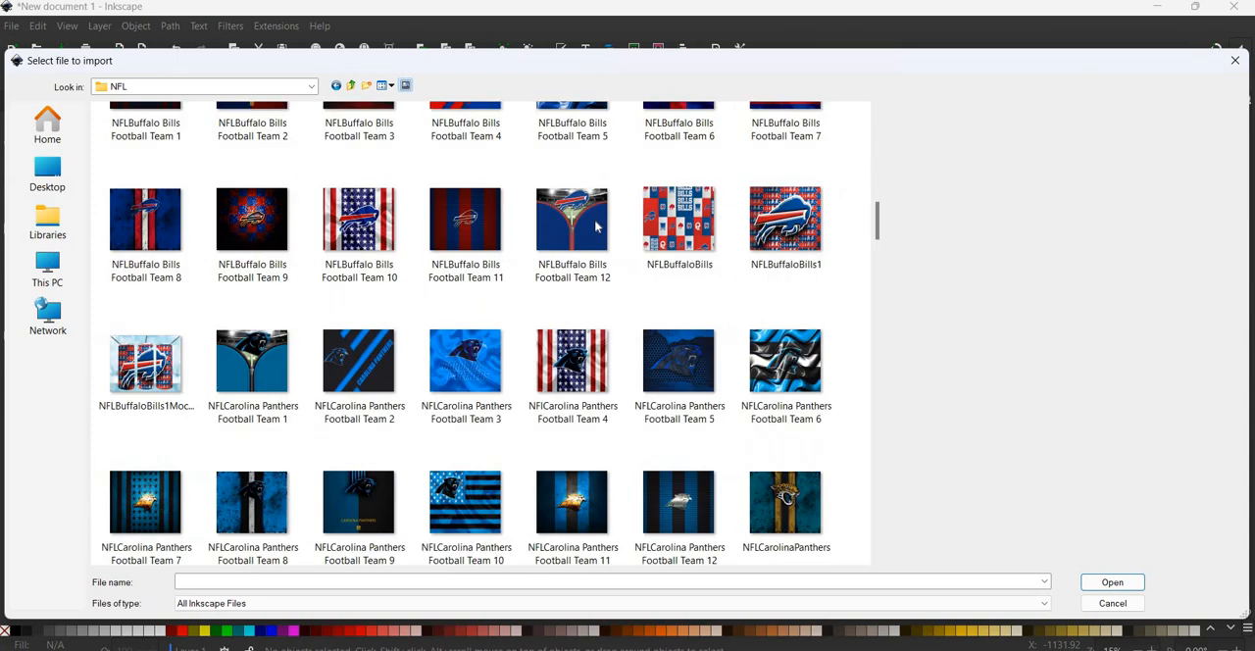
scroll(594, 226, "down", 15)
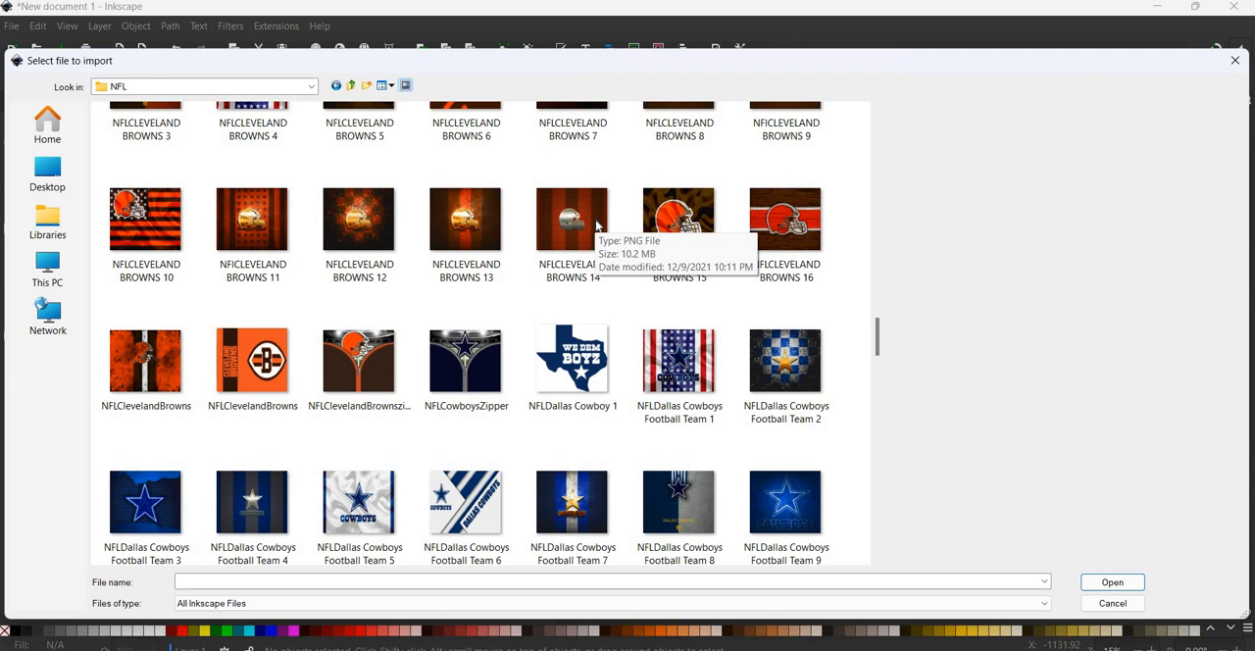
scroll(596, 227, "down", 5)
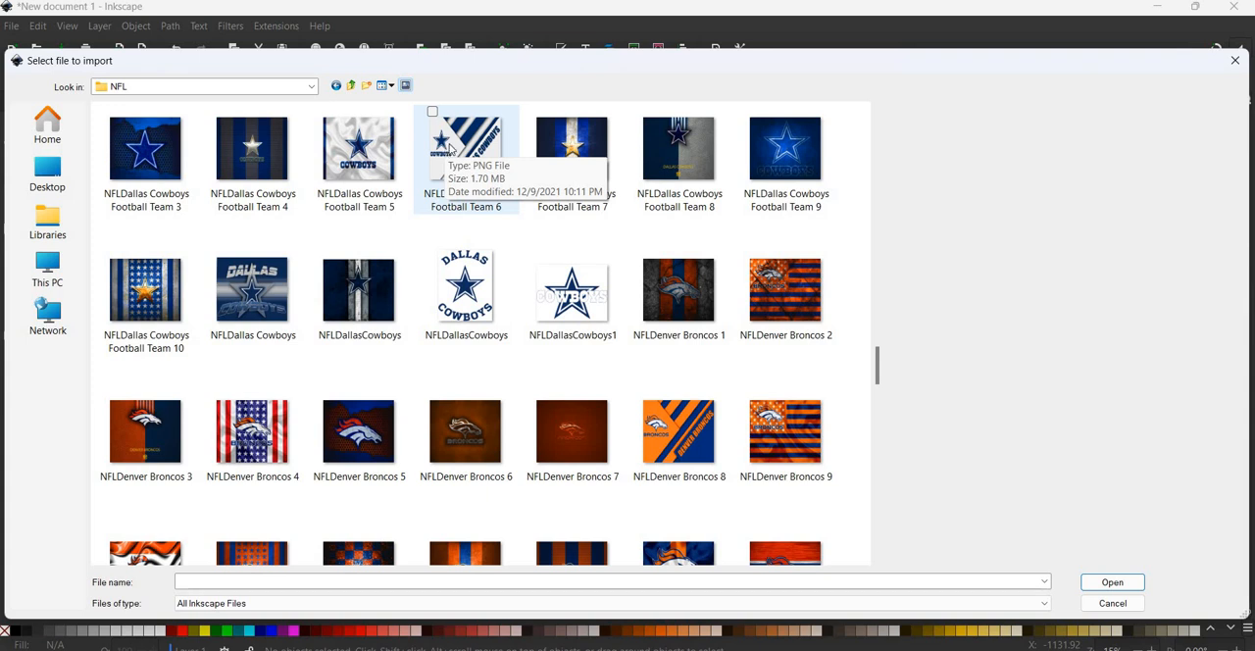
left_click(374, 152)
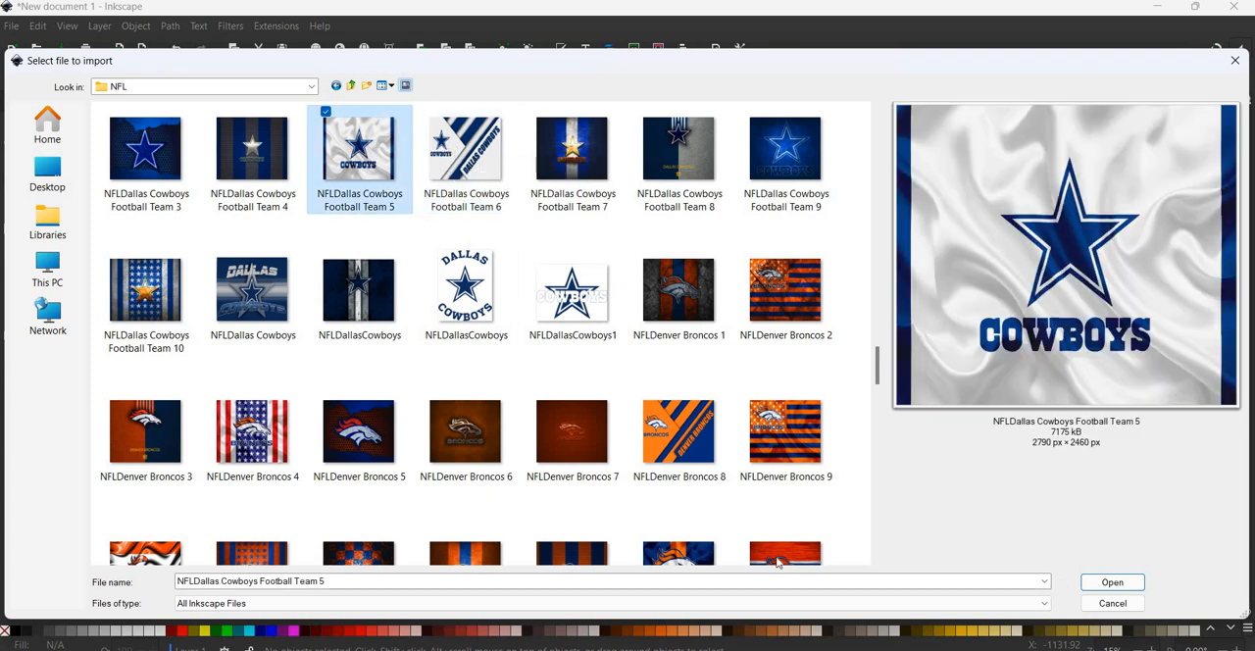
left_click(1112, 582)
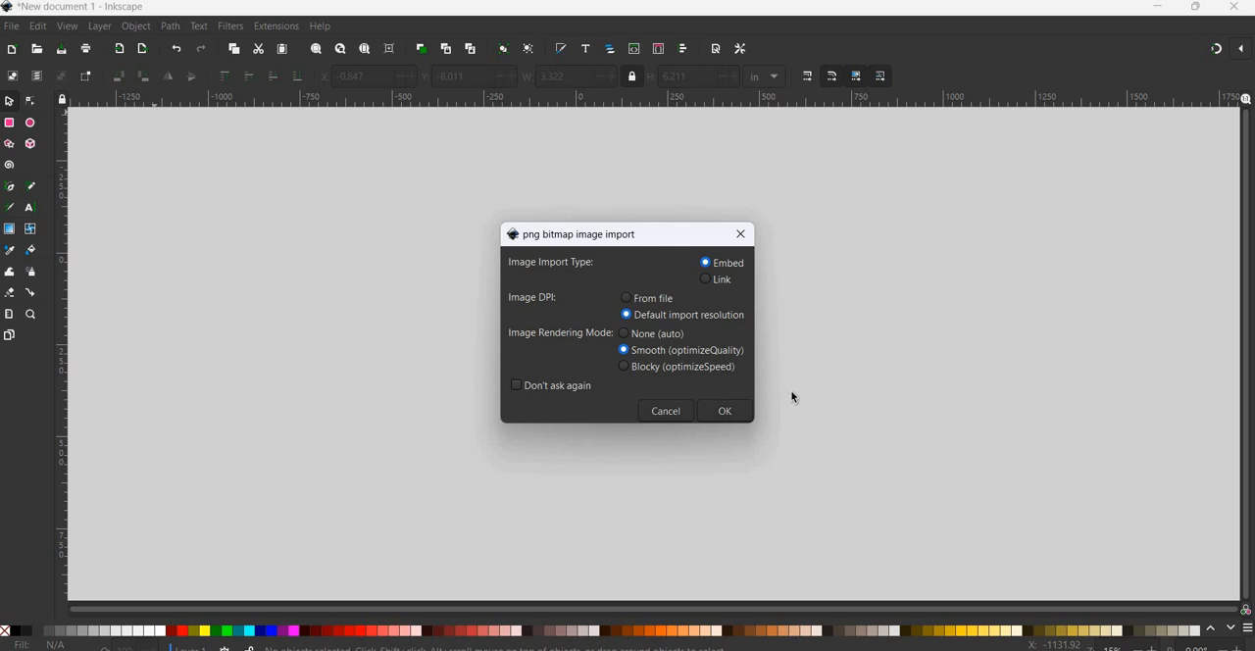
left_click(727, 411)
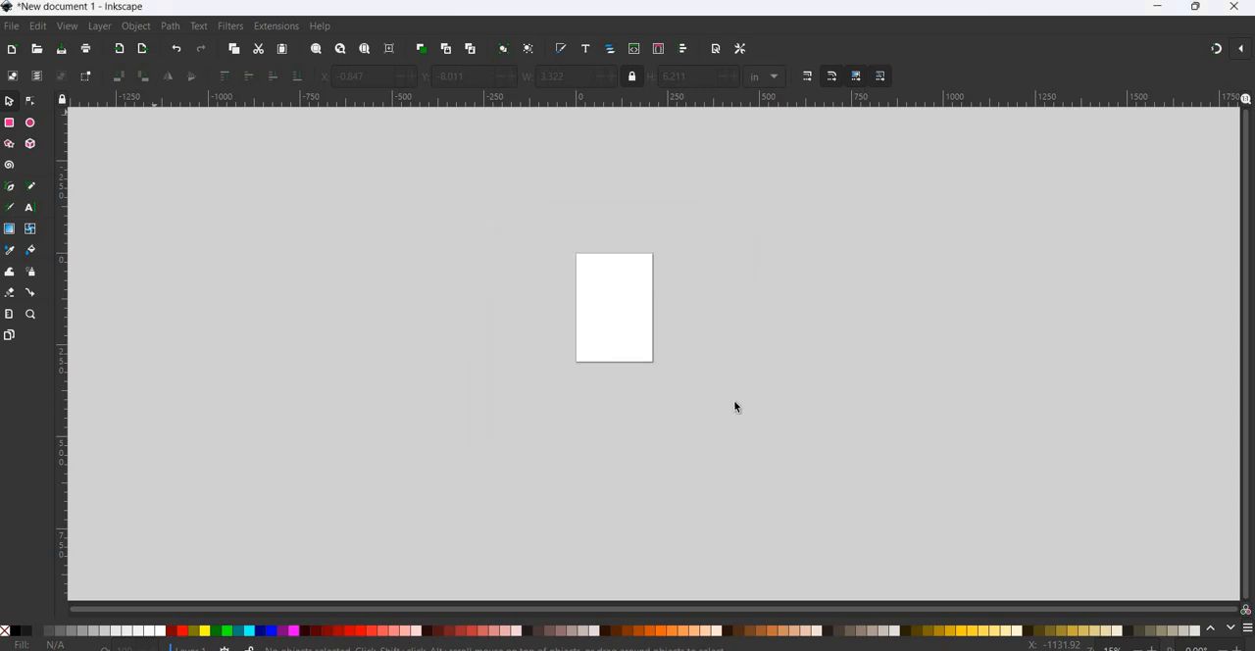
- Enlarge the imported Cowboys image to about 43.8 × 38.7 in and place it just left of the page
left_click_drag(313, 276, 449, 333)
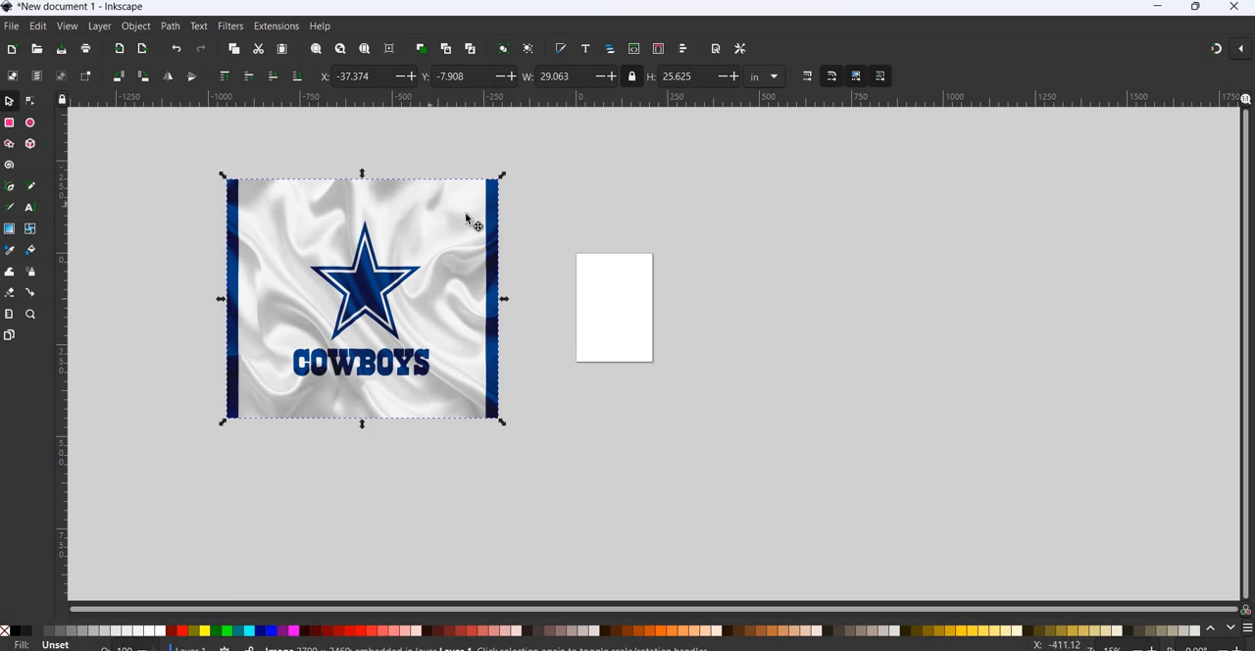
key("Escape")
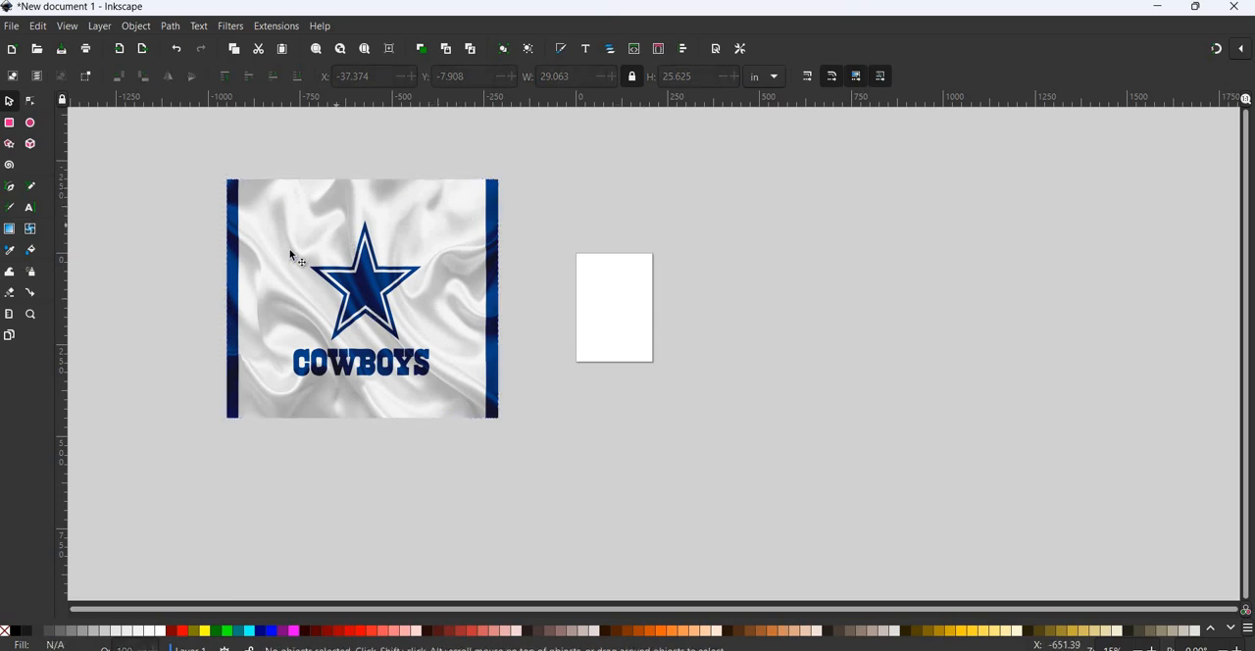
left_click(444, 258)
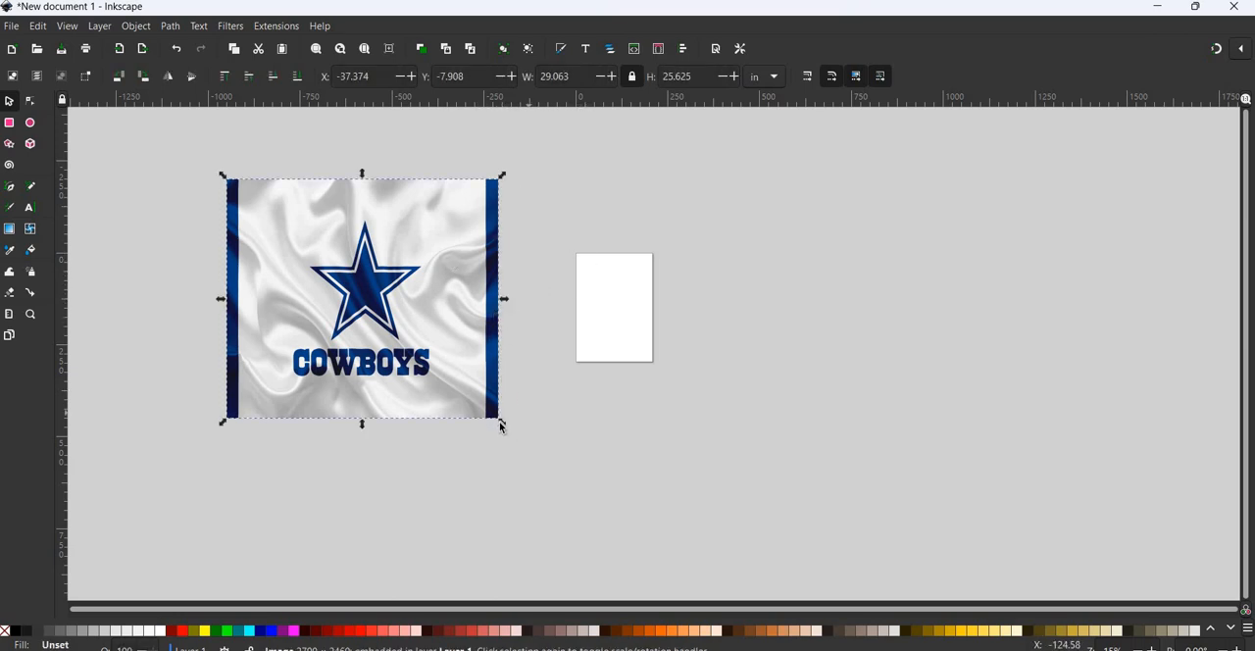
left_click_drag(540, 453, 664, 541)
left_click_drag(593, 402, 506, 374)
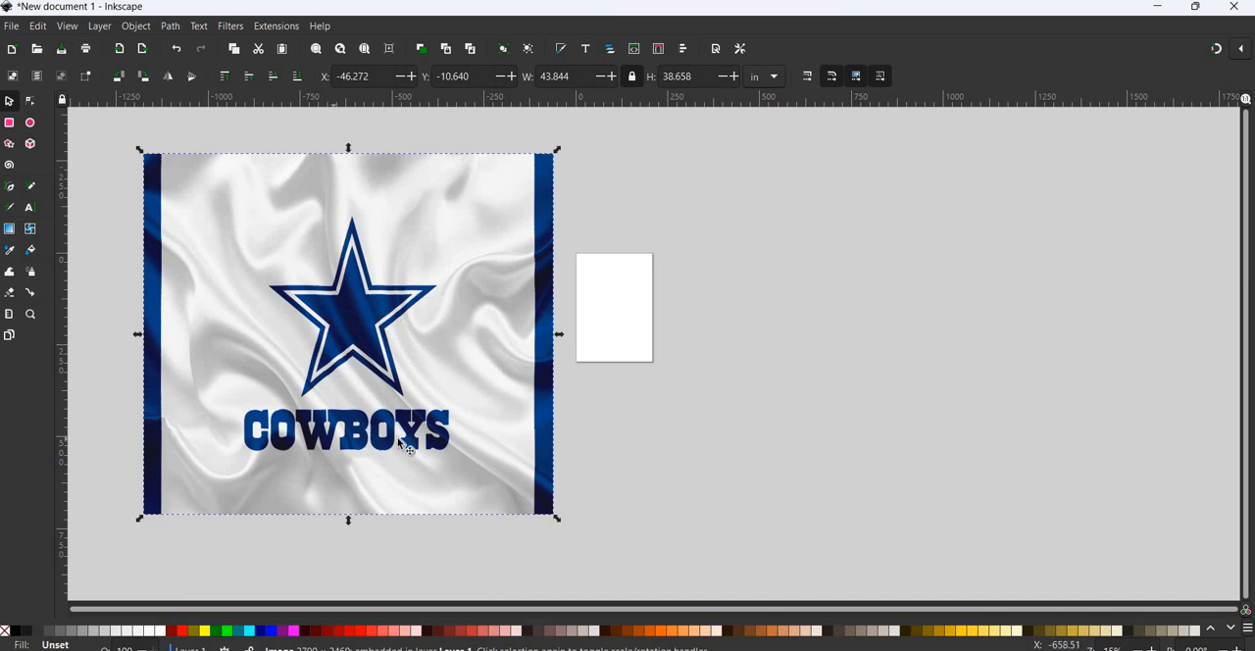
left_click(12, 145)
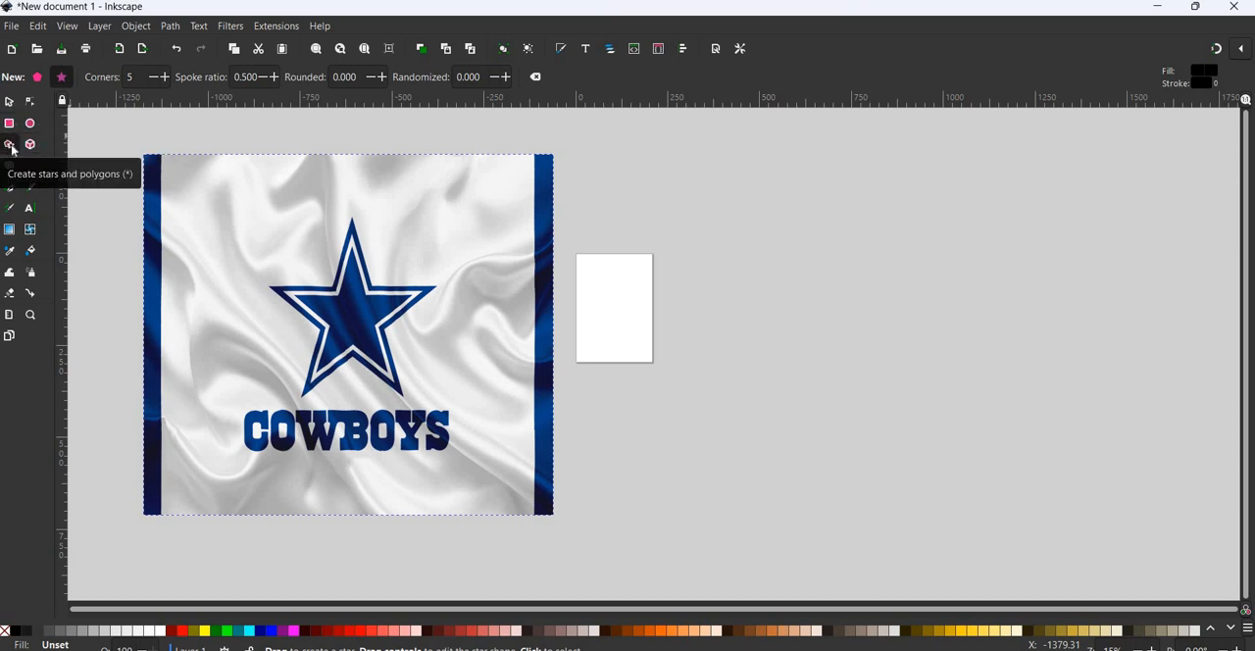
double_click(10, 146)
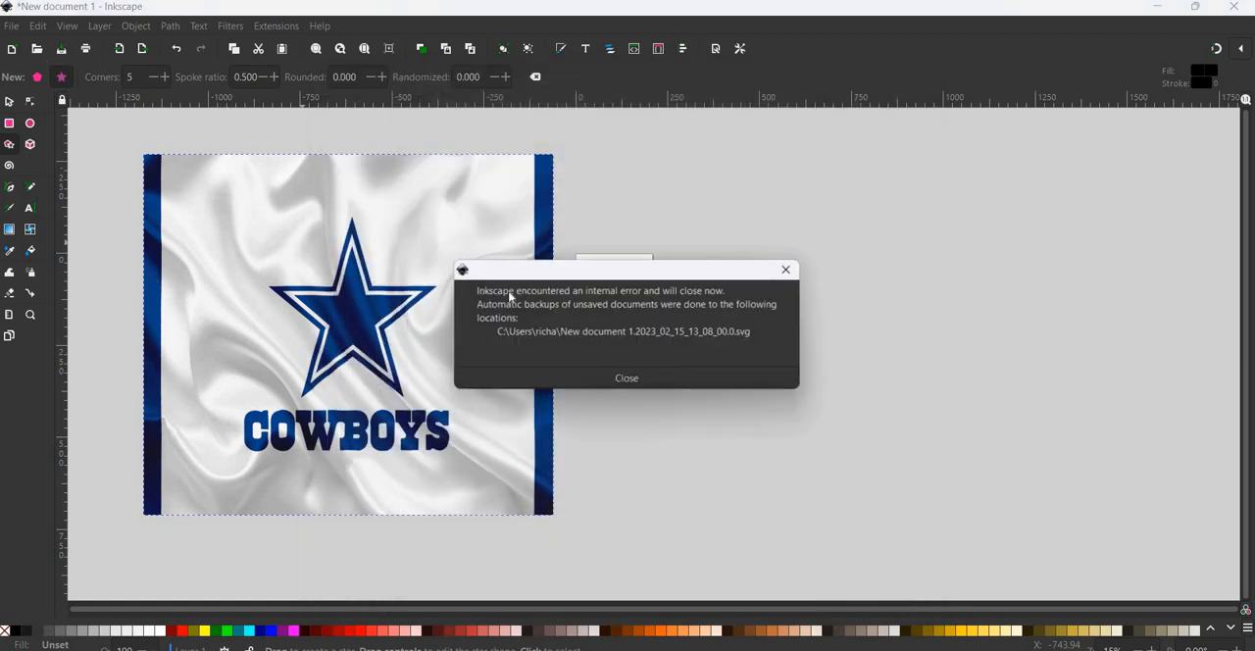
left_click(791, 272)
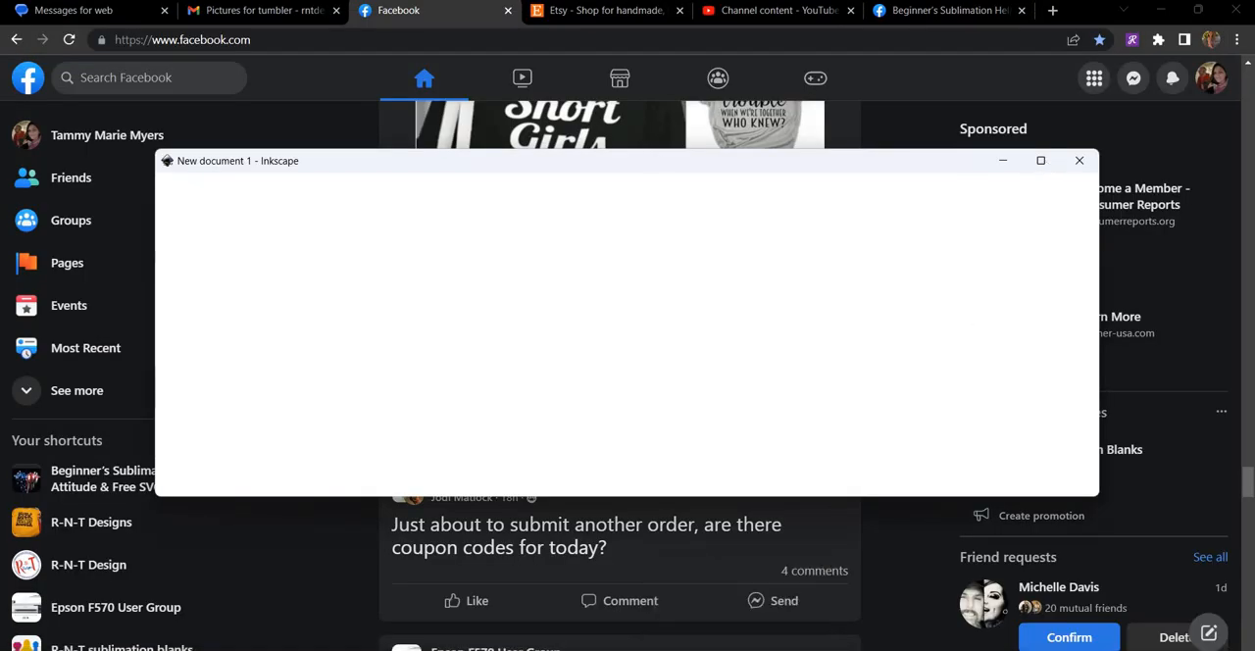
- Close the surplus blank Inkscape documents, keeping New document 2 maximized, and hide its docked dialogs
left_click(1045, 164)
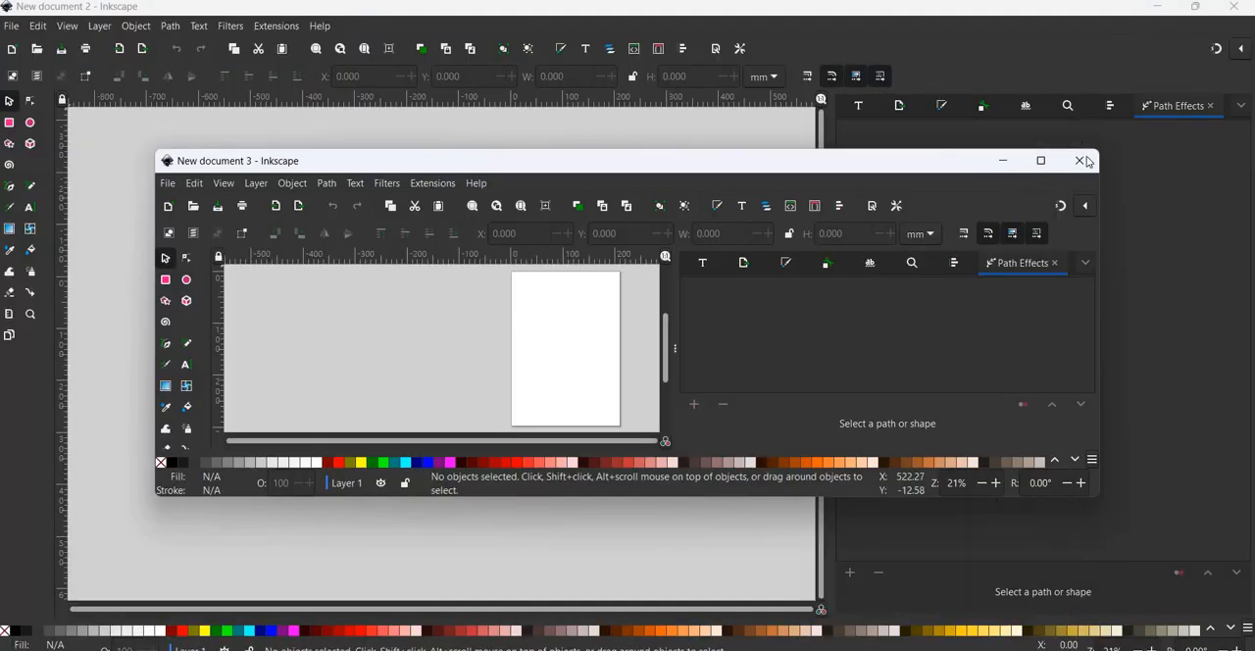
left_click(1080, 161)
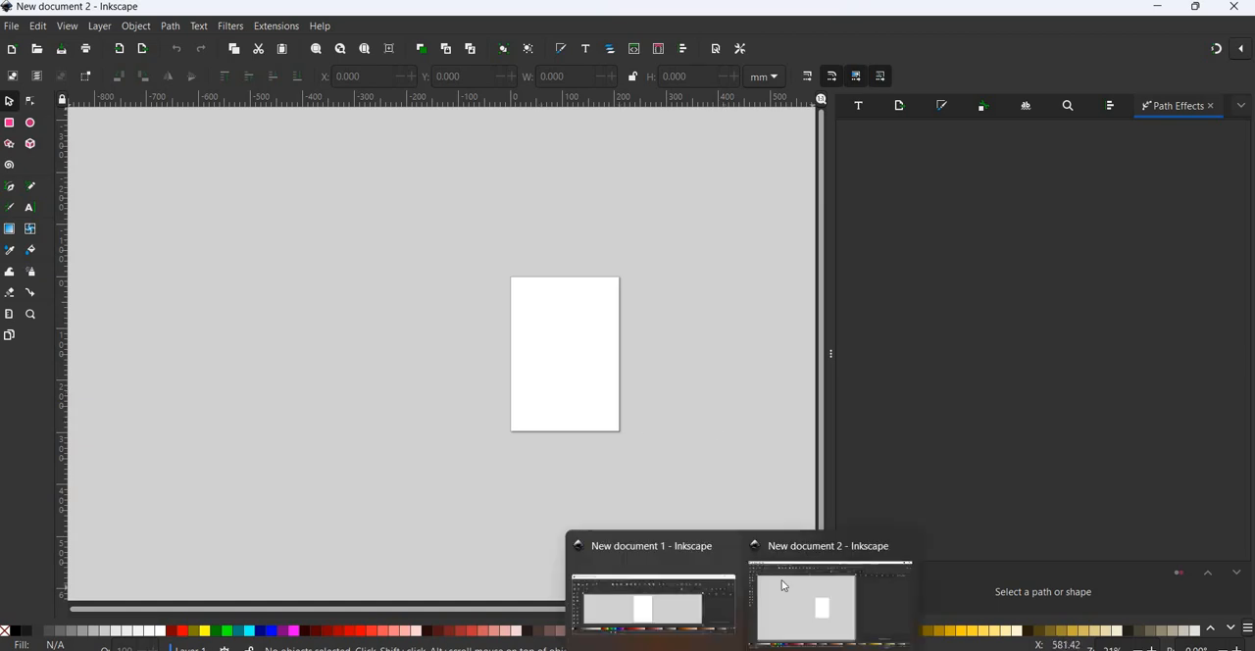
mouse_move(706, 610)
left_click(725, 545)
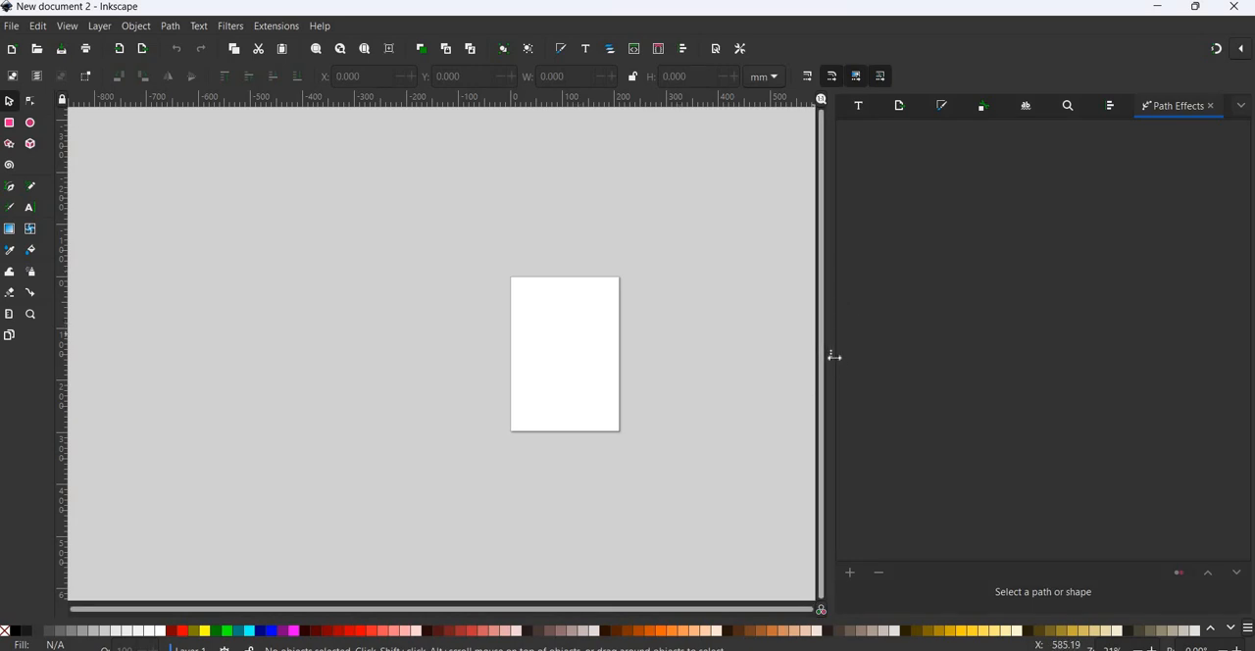
key("F12")
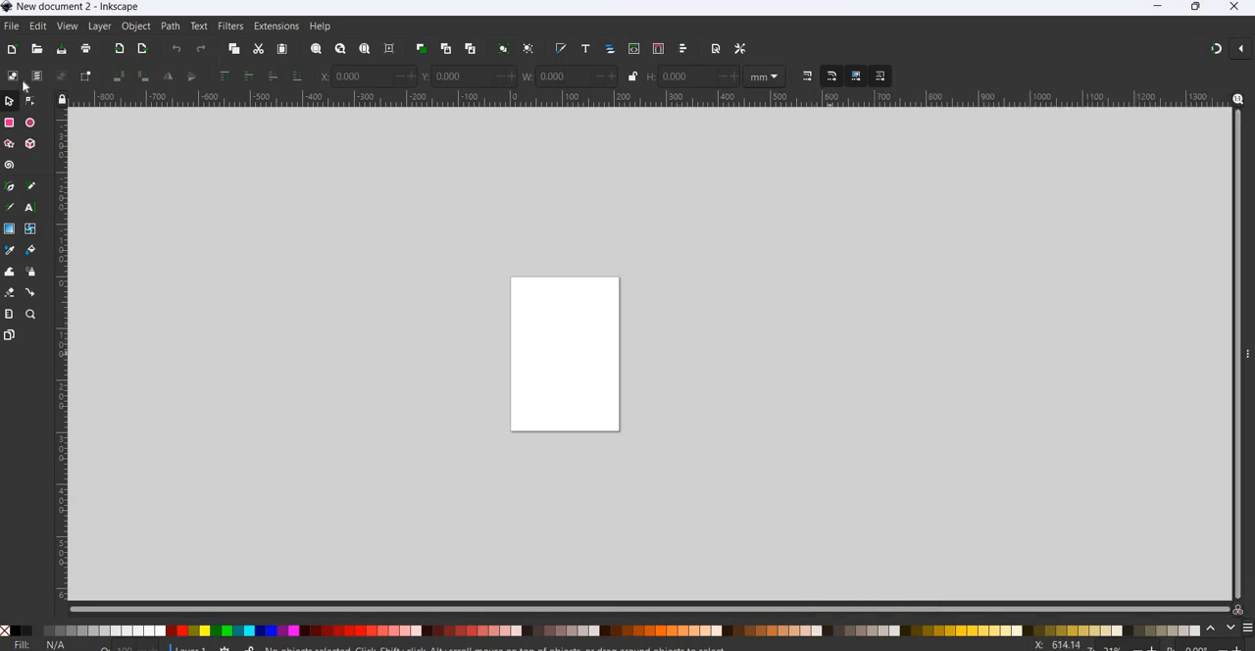
- Start an image import and go from the AlcoholTobacco folder back to Ready to Press and into the NFL folder
left_click(11, 27)
left_click(42, 217)
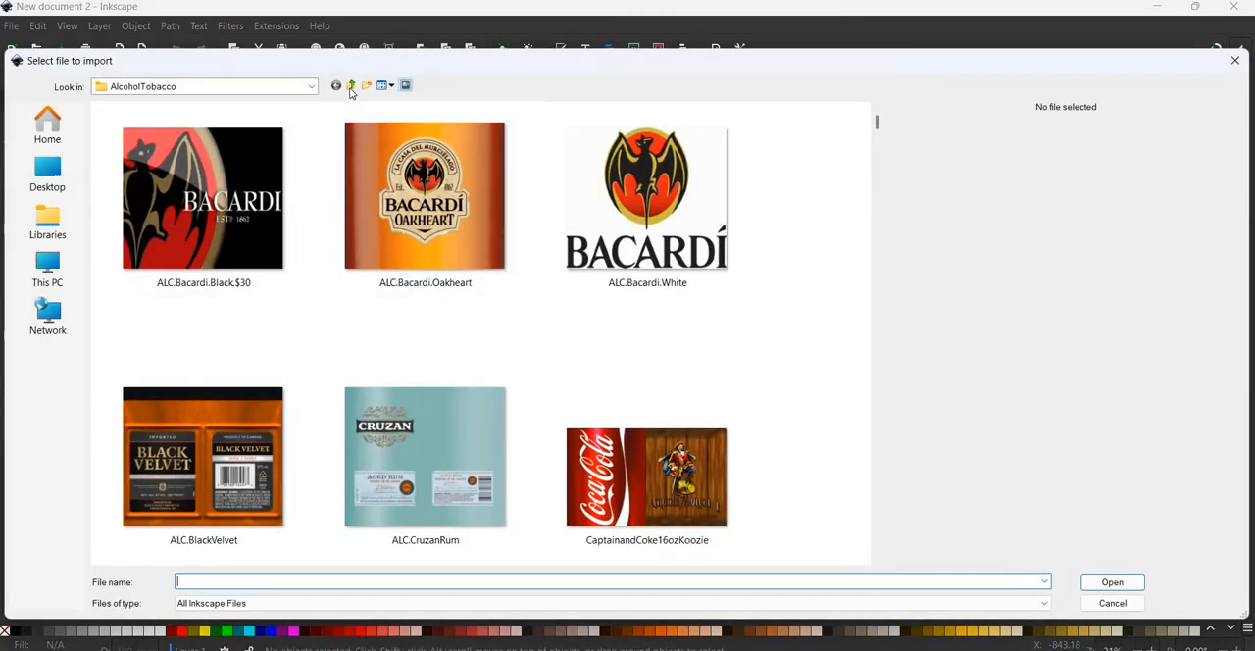
key("BackSpace")
scroll(493, 284, "down", 3)
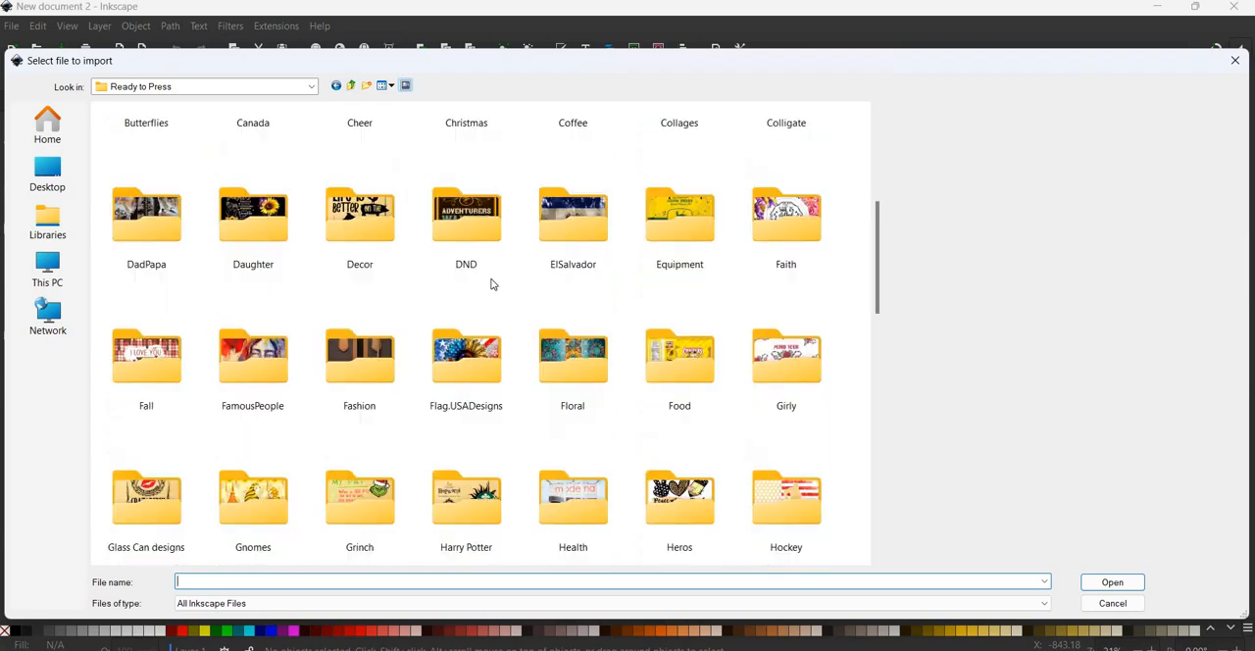
scroll(492, 283, "down", 3)
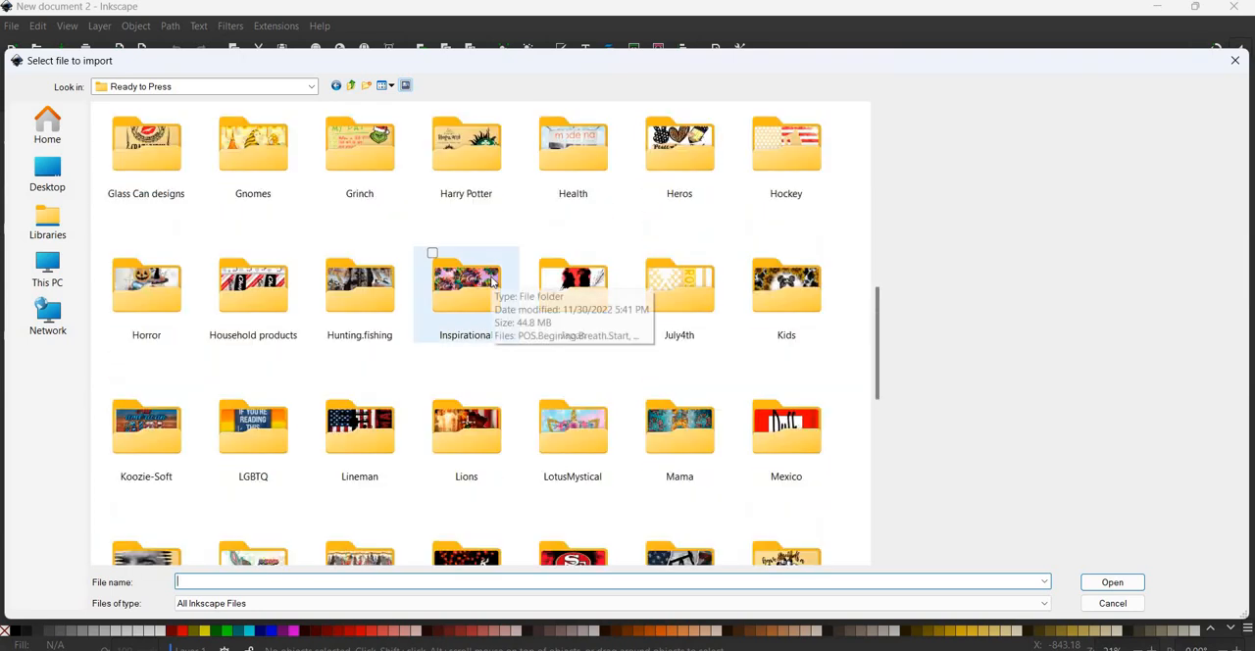
scroll(492, 284, "down", 3)
double_click(573, 216)
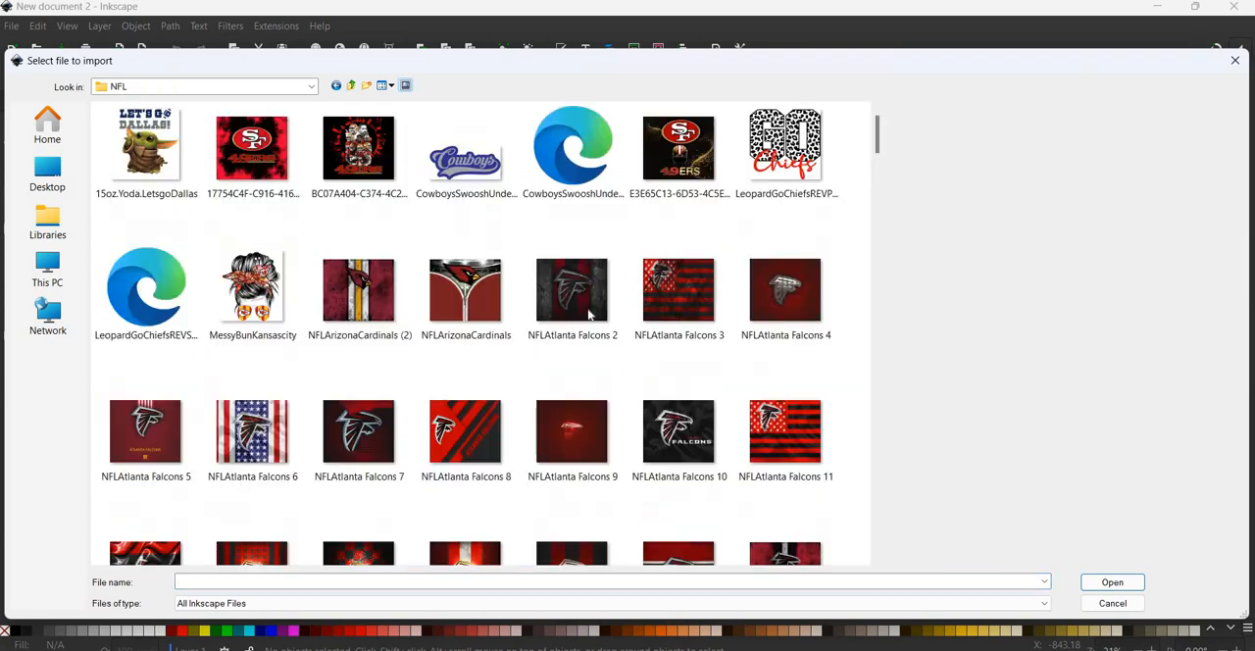
- Import NFLDallas Cowboys Football Team 5 from the NFL folder and have it sit to the right of the page
scroll(587, 314, "down", 3)
scroll(587, 314, "down", 15)
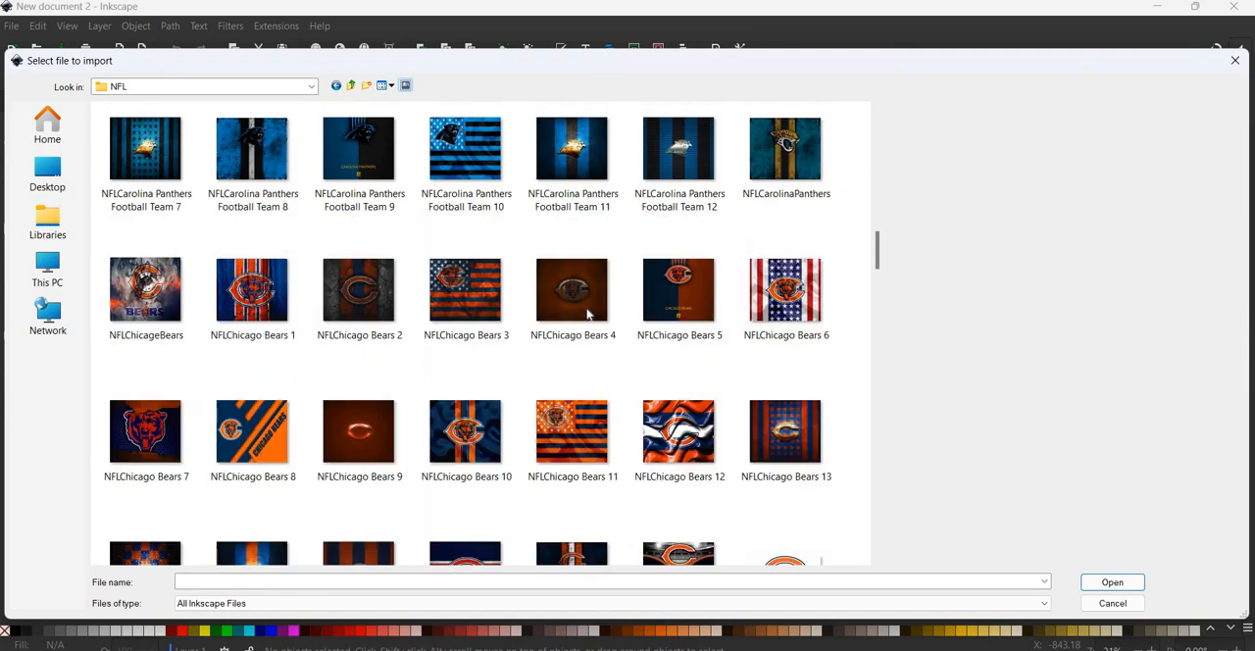
scroll(588, 314, "down", 7)
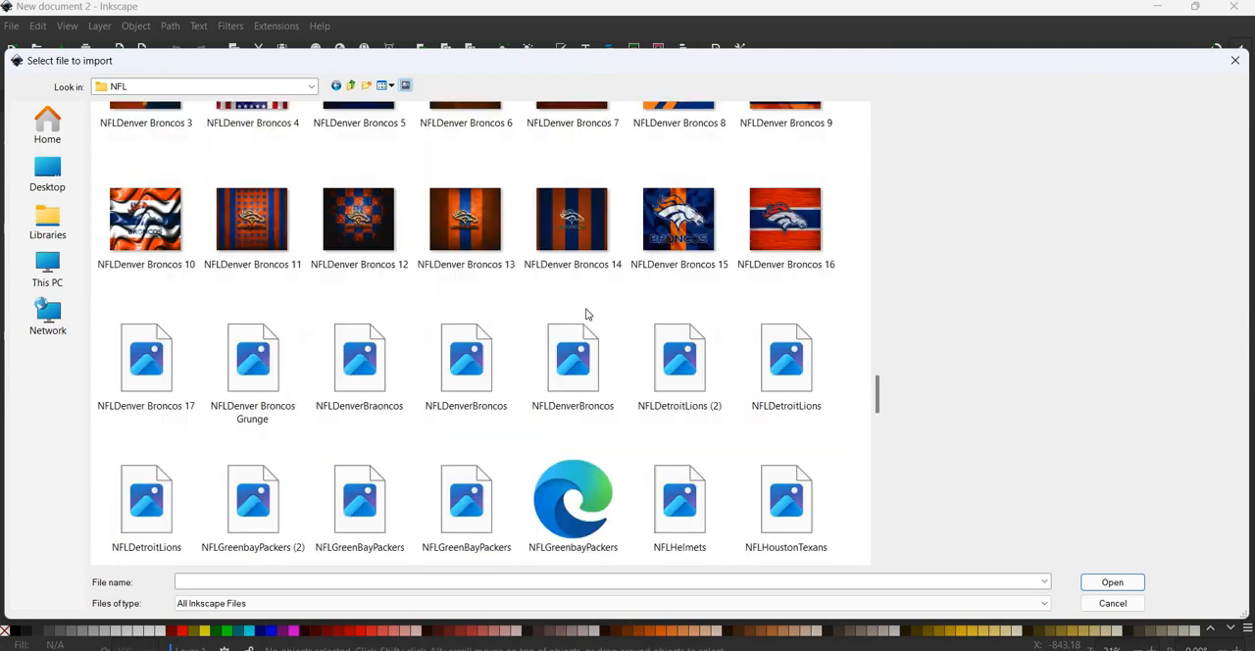
scroll(587, 314, "up", 2)
double_click(359, 147)
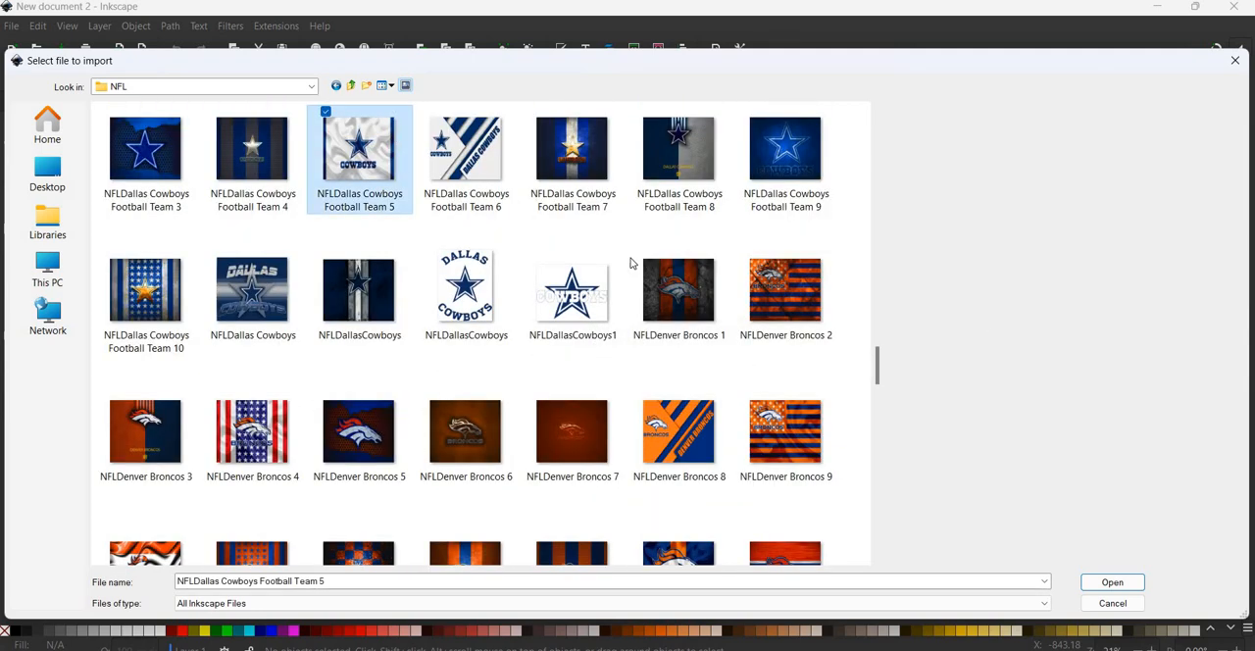
key("Return")
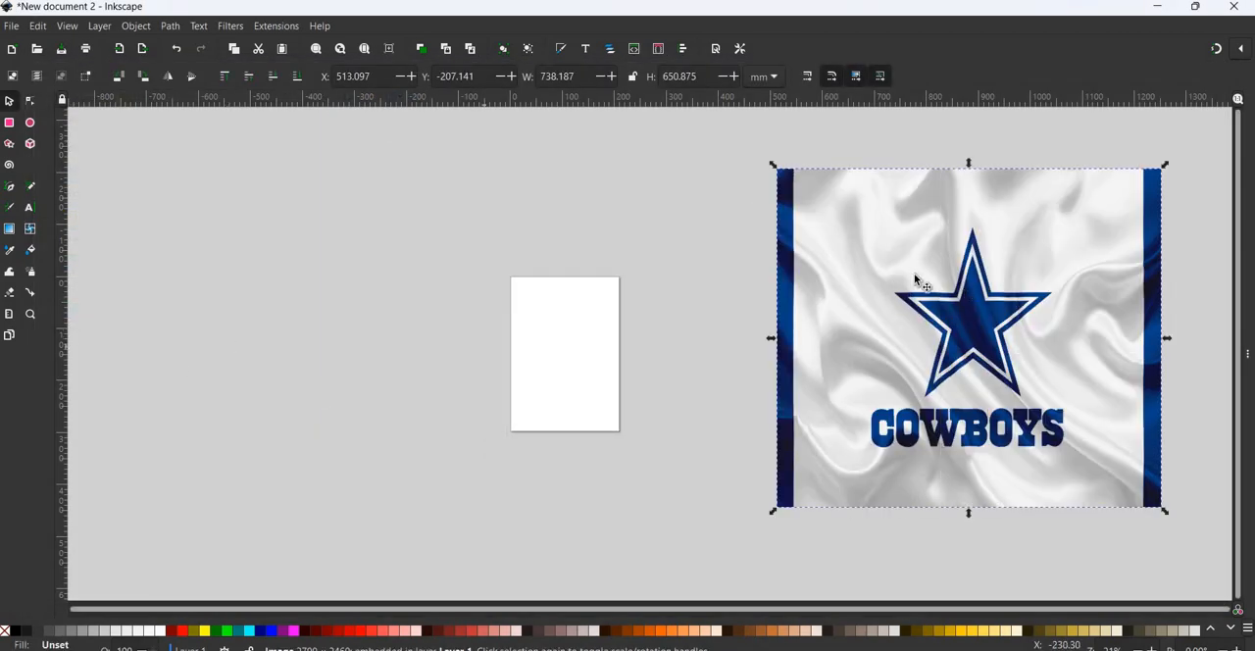
- Draw a five-pointed black star about 167 × 159 mm in the empty area above and left of the page
left_click(12, 146)
left_click_drag(187, 180, 211, 211)
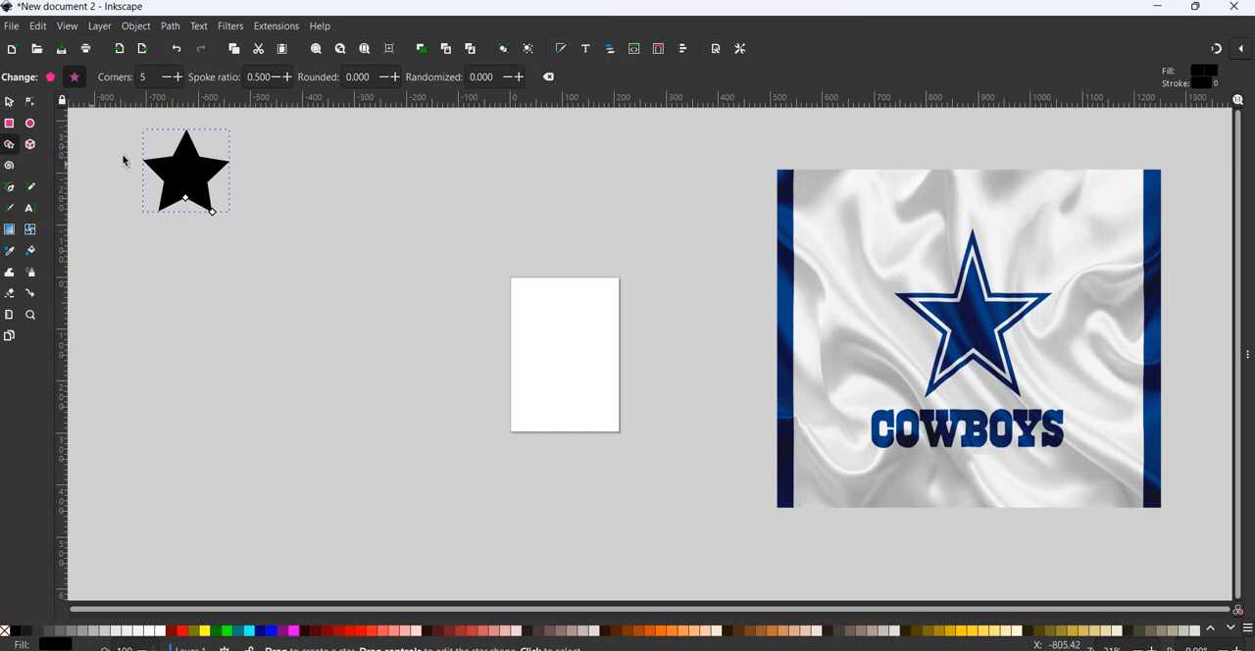
- Try reshaping the star by scaling its width and height separately, to about 150 × 151 mm
key("s")
left_click_drag(144, 174, 163, 174)
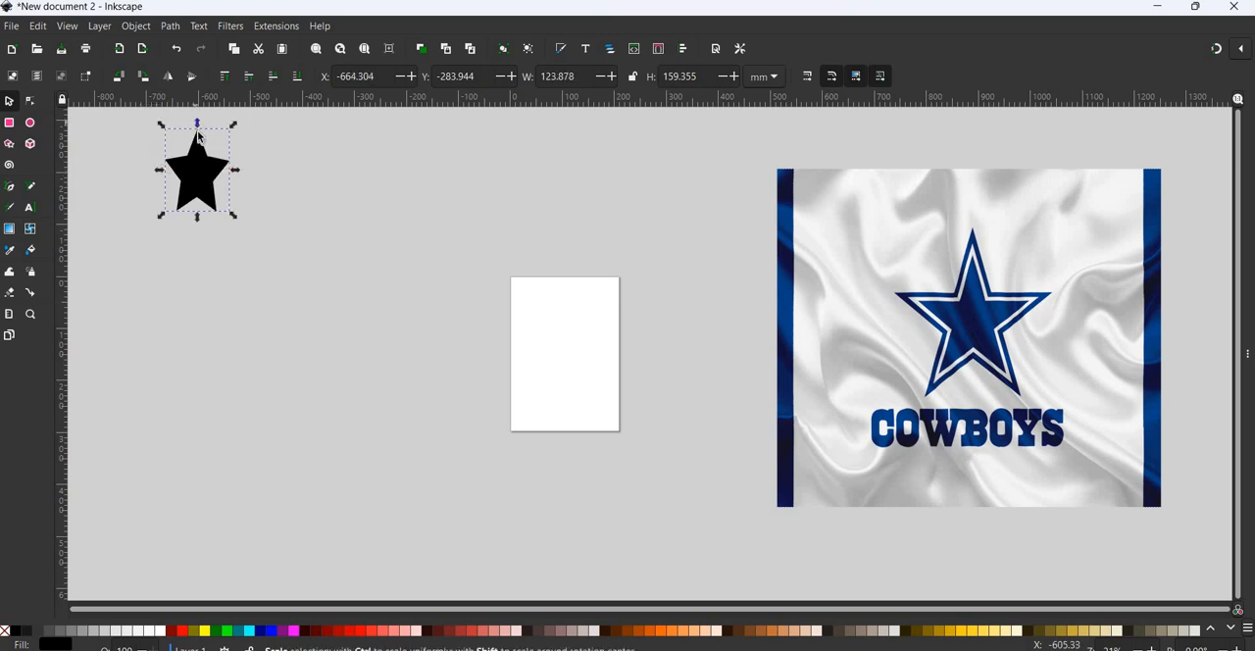
left_click_drag(199, 132, 198, 129)
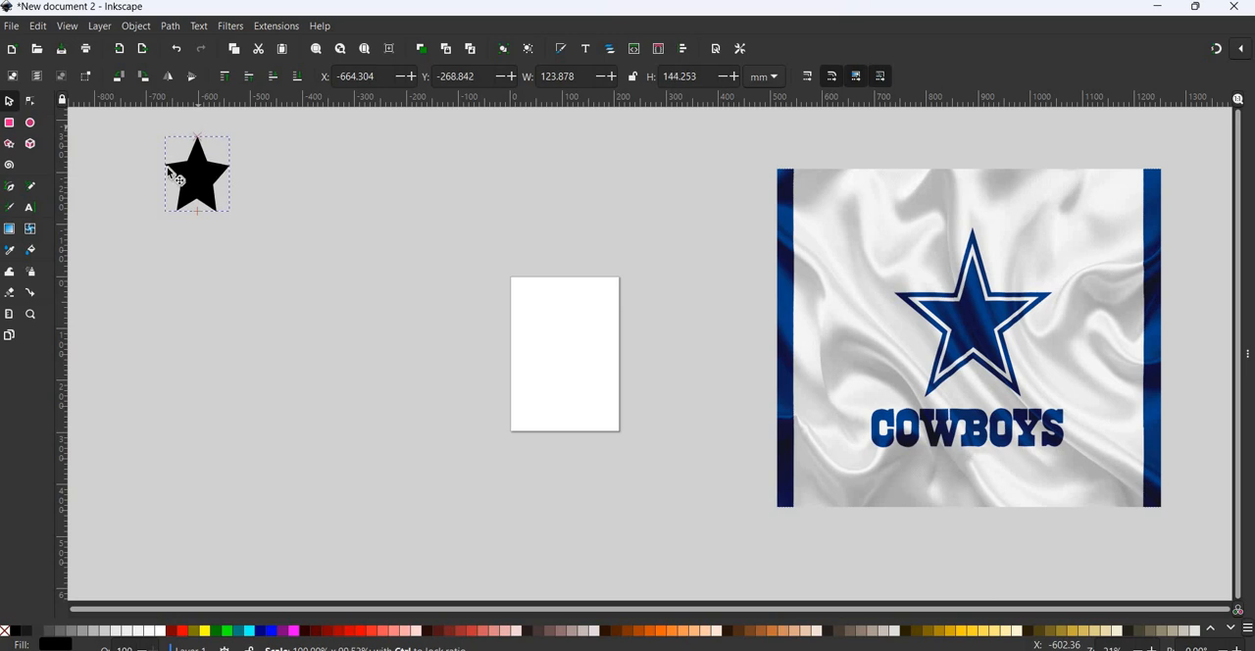
left_click_drag(157, 175, 134, 175)
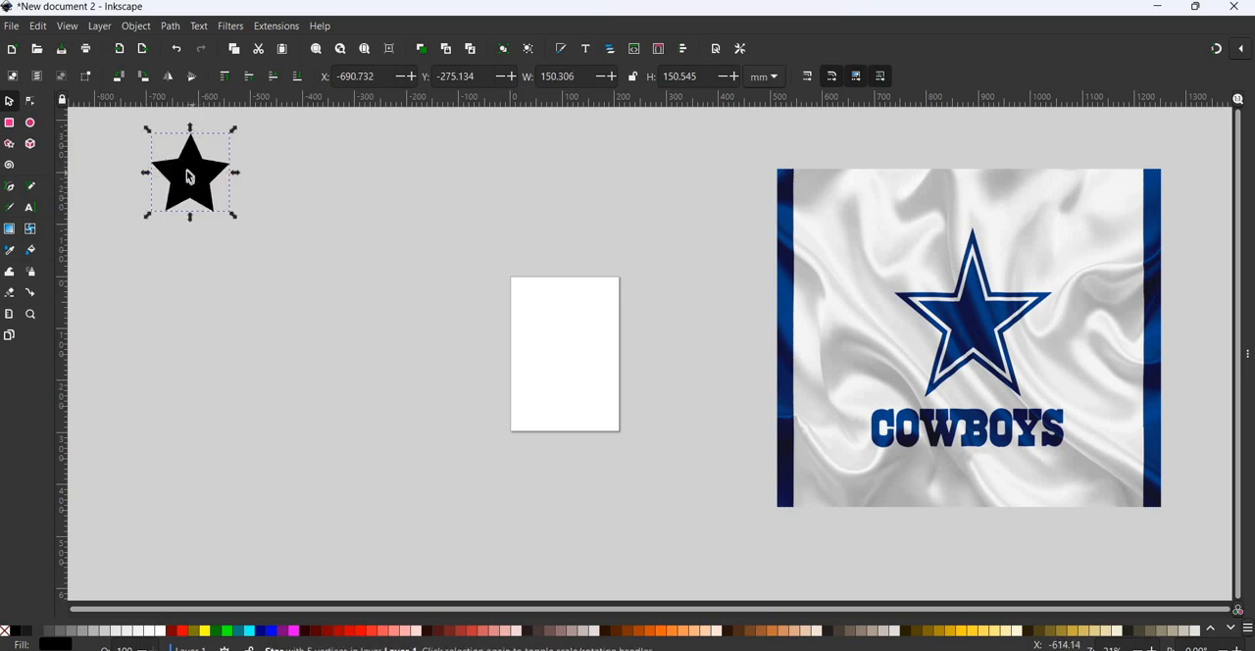
- Select the star for node editing to show its shape handles, and clear the selection
left_click(189, 177)
left_click(201, 178)
left_click(35, 104)
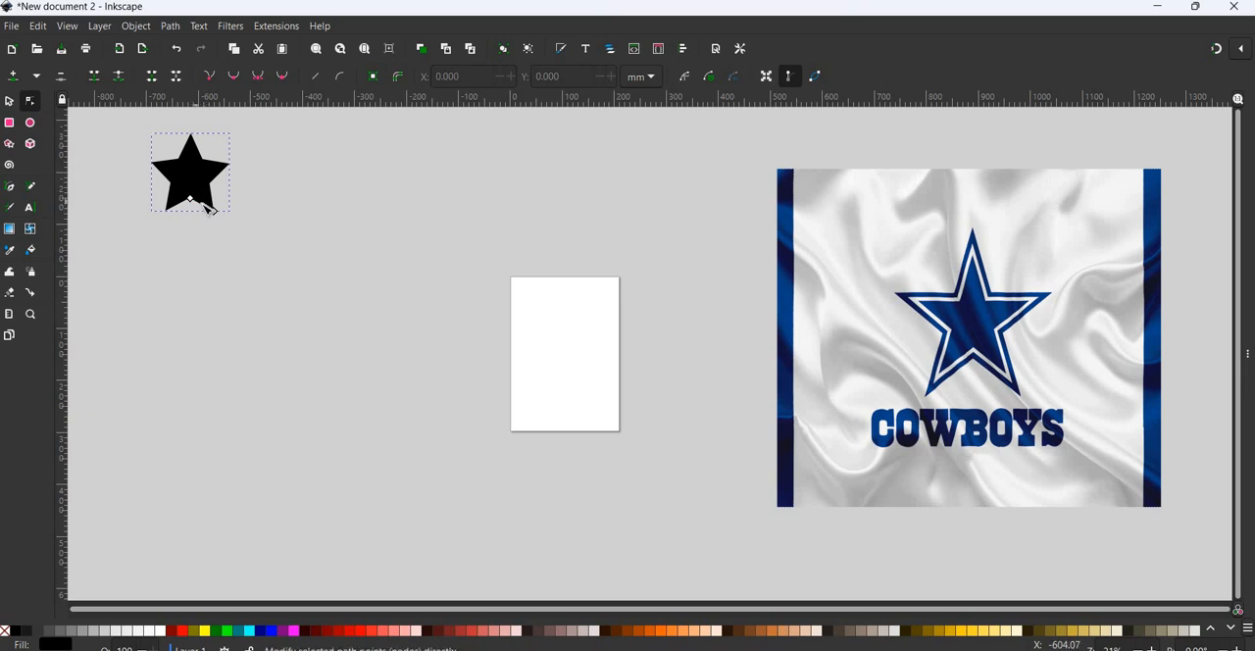
key("Escape")
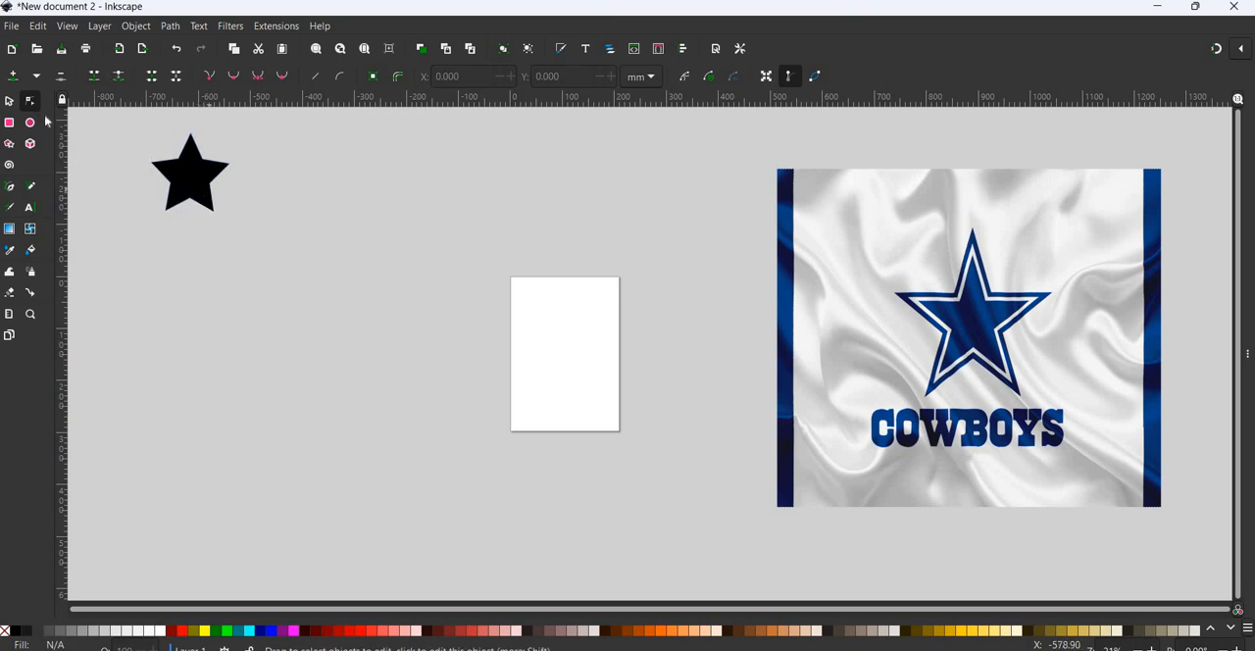
left_click(194, 197)
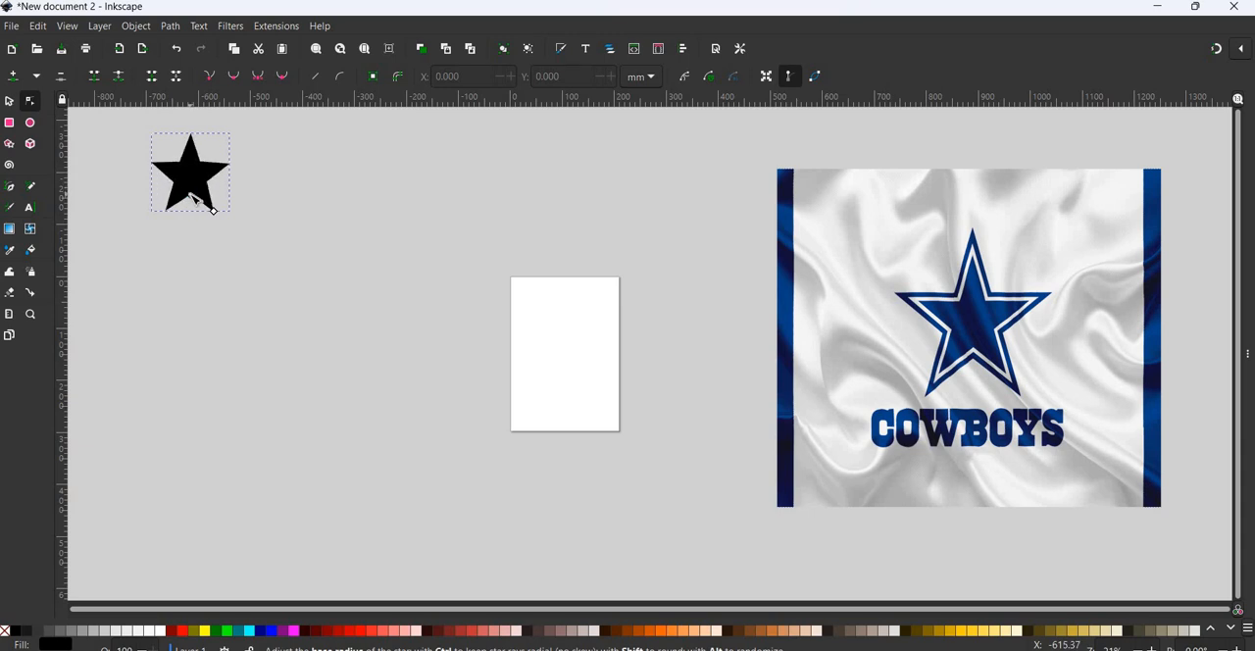
left_click(263, 218)
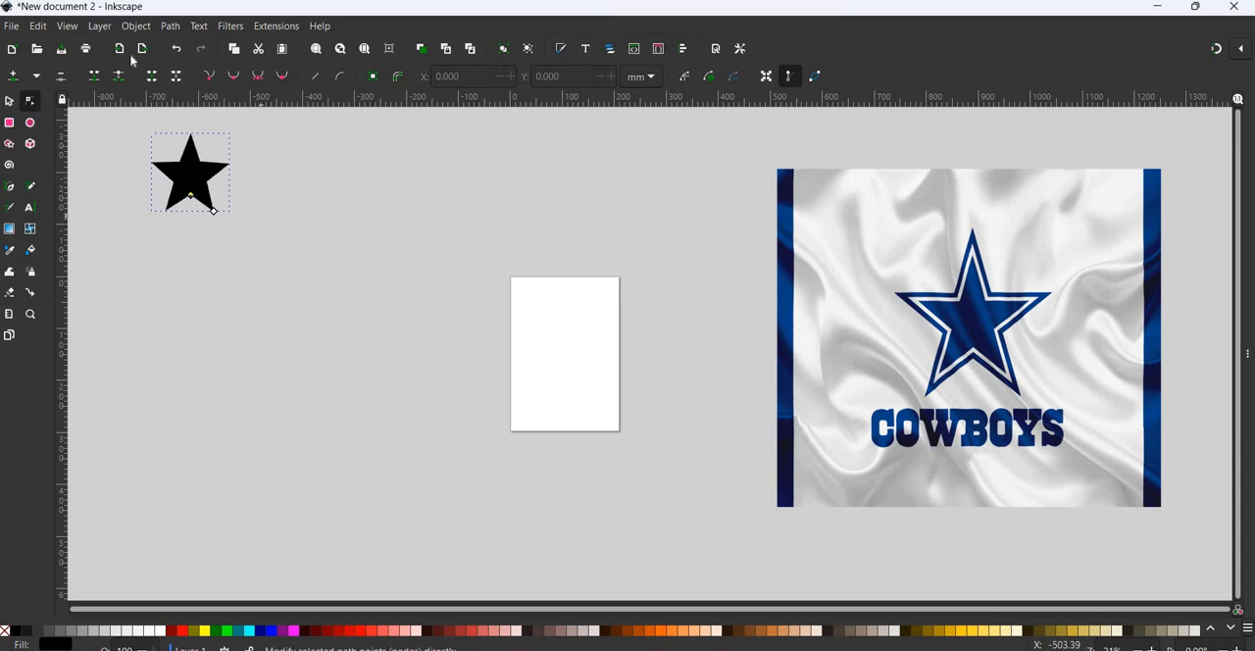
- Undo the separate width and height changes made to the star
left_click(179, 51)
left_click(179, 51)
left_click(179, 51)
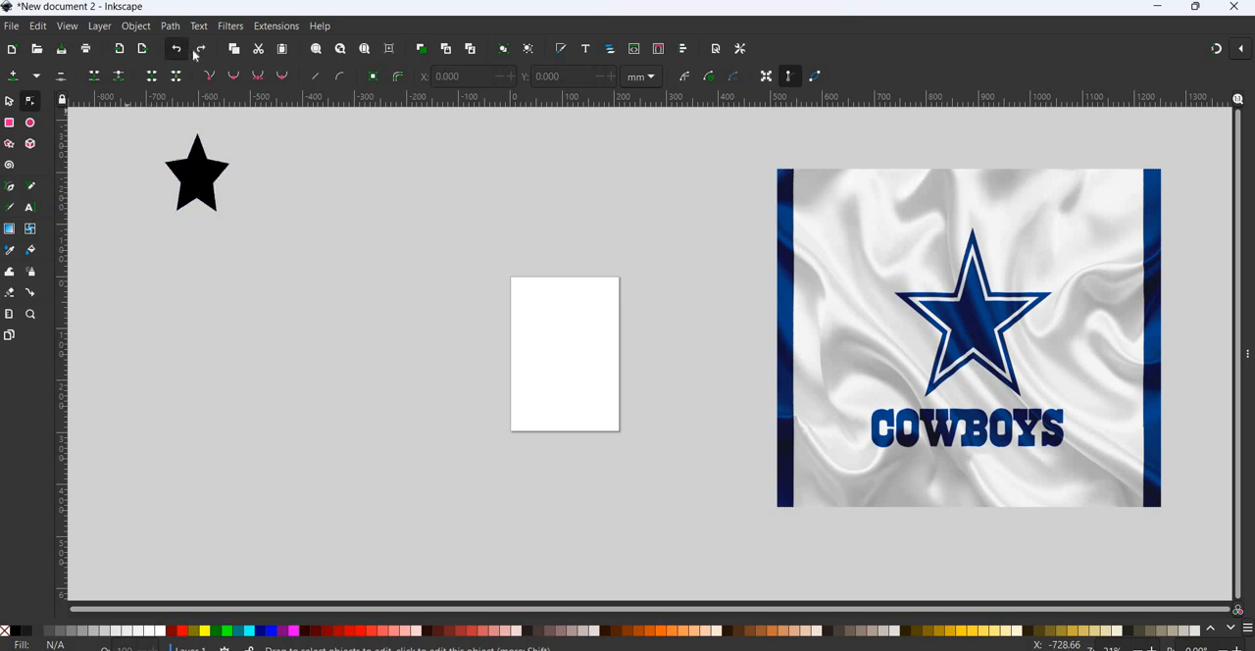
left_click(206, 51)
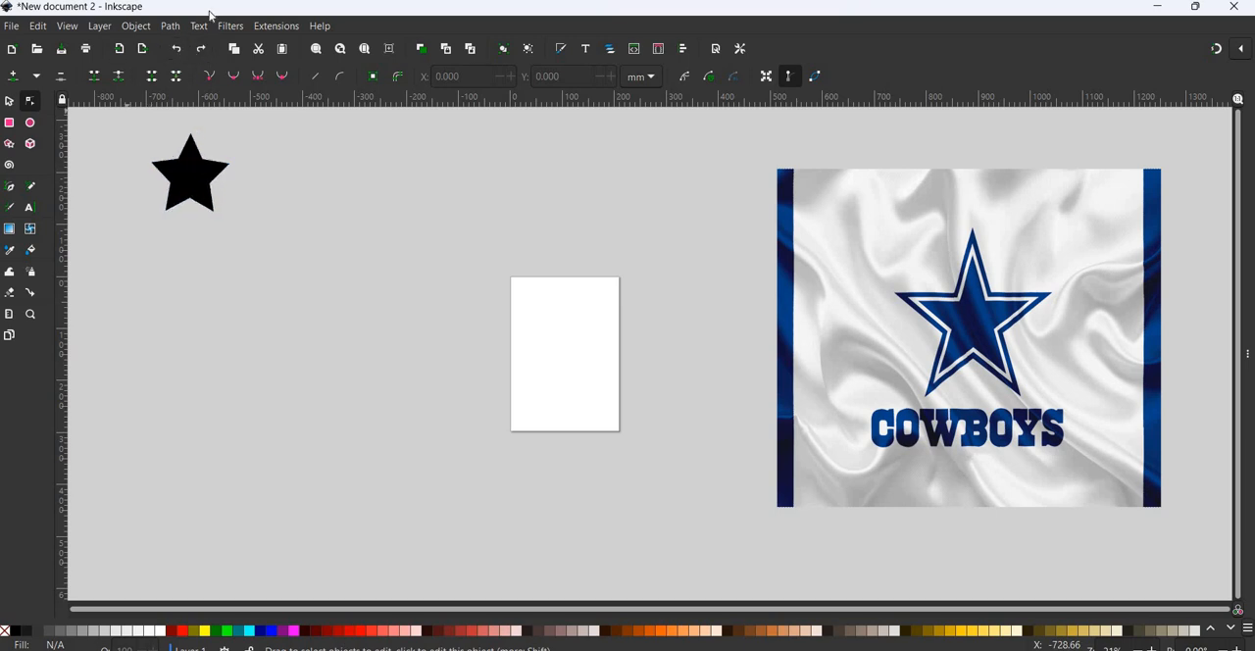
left_click(201, 52)
left_click(201, 51)
left_click(201, 50)
left_click(179, 51)
left_click(180, 51)
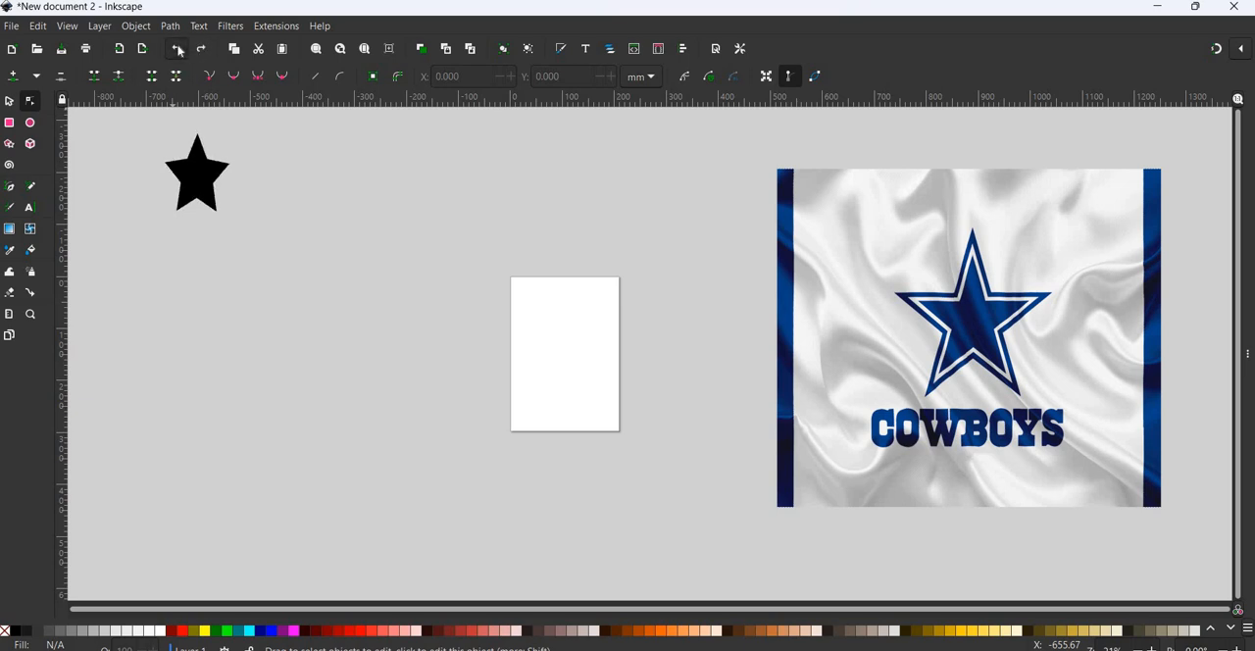
left_click(180, 51)
left_click(179, 51)
left_click(179, 51)
left_click(201, 49)
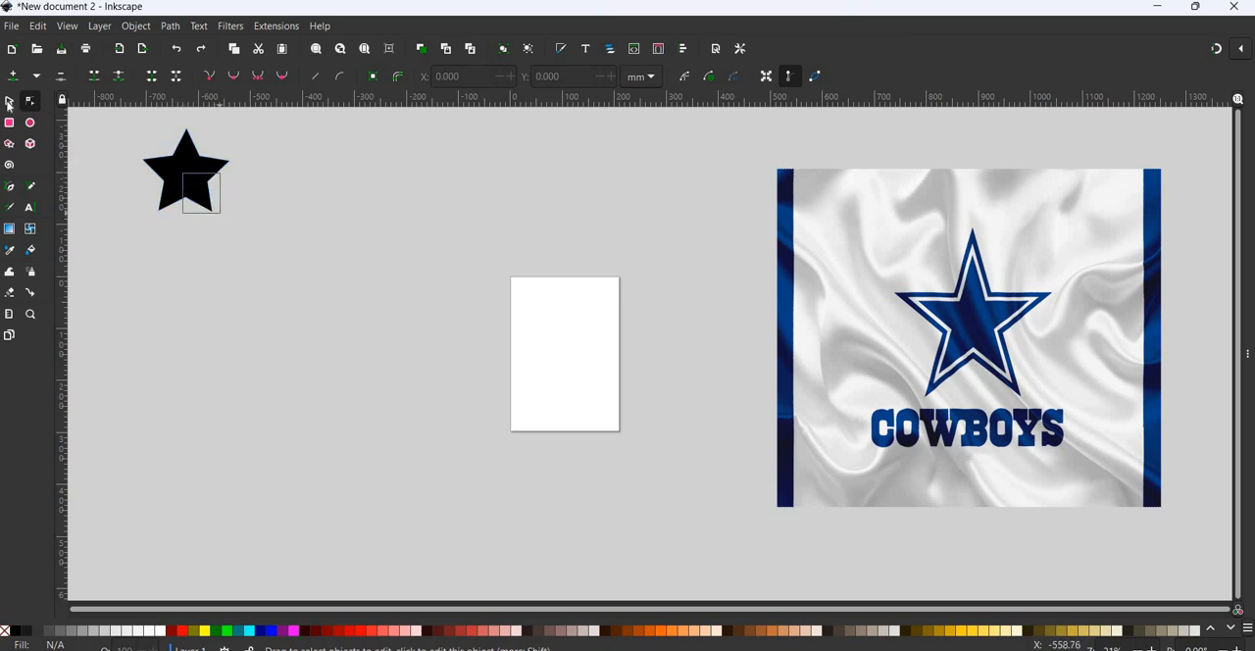
- Move the star to about X -616, Y -211 mm and slim its arms by reducing its base radius
key("s")
left_click_drag(198, 170, 244, 209)
left_click(232, 221)
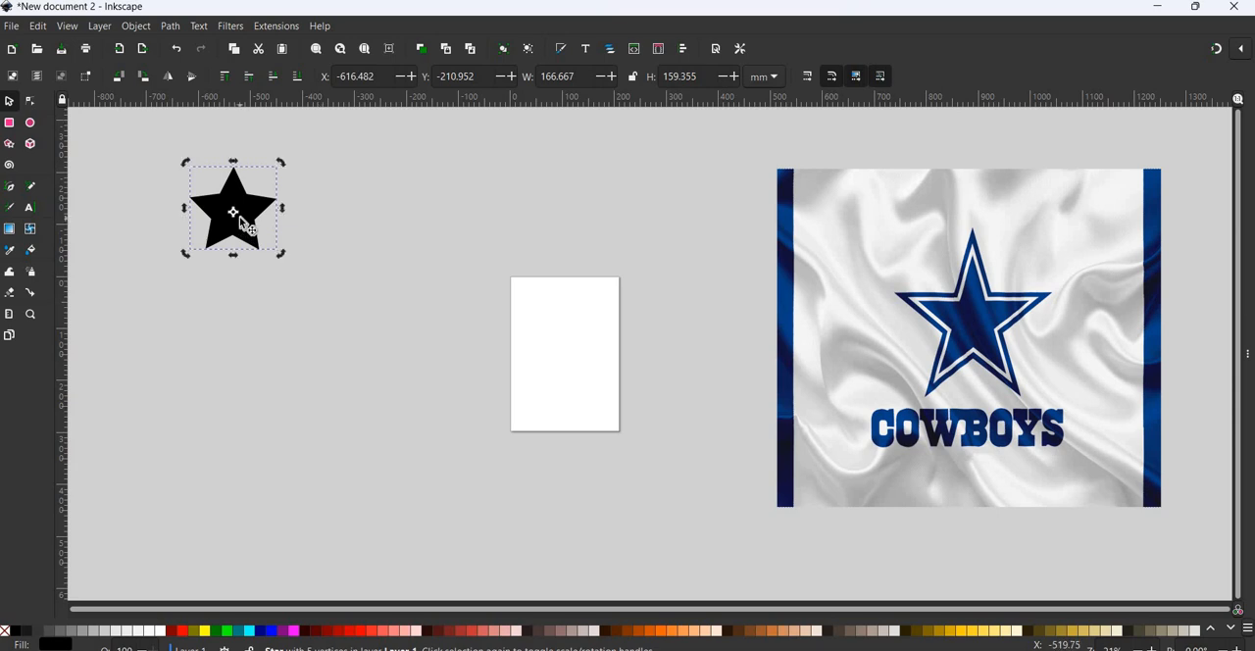
left_click(34, 103)
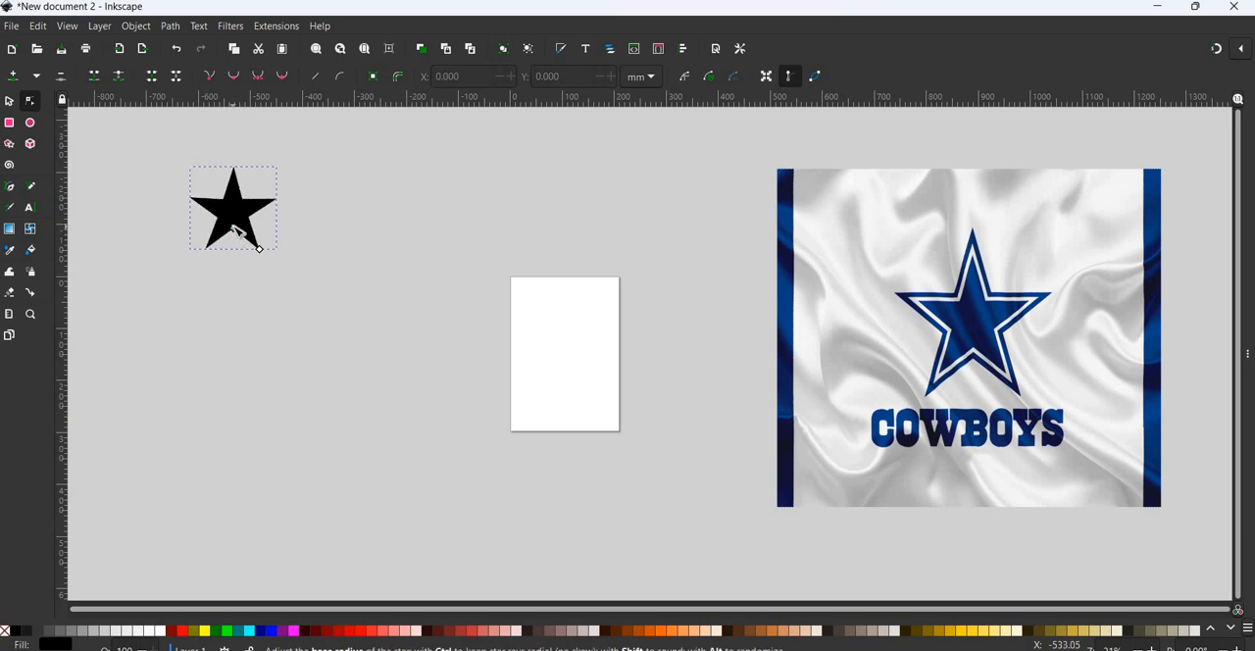
mouse_move(235, 233)
left_mouse_down()
mouse_move(257, 231)
mouse_move(234, 230)
left_mouse_up()
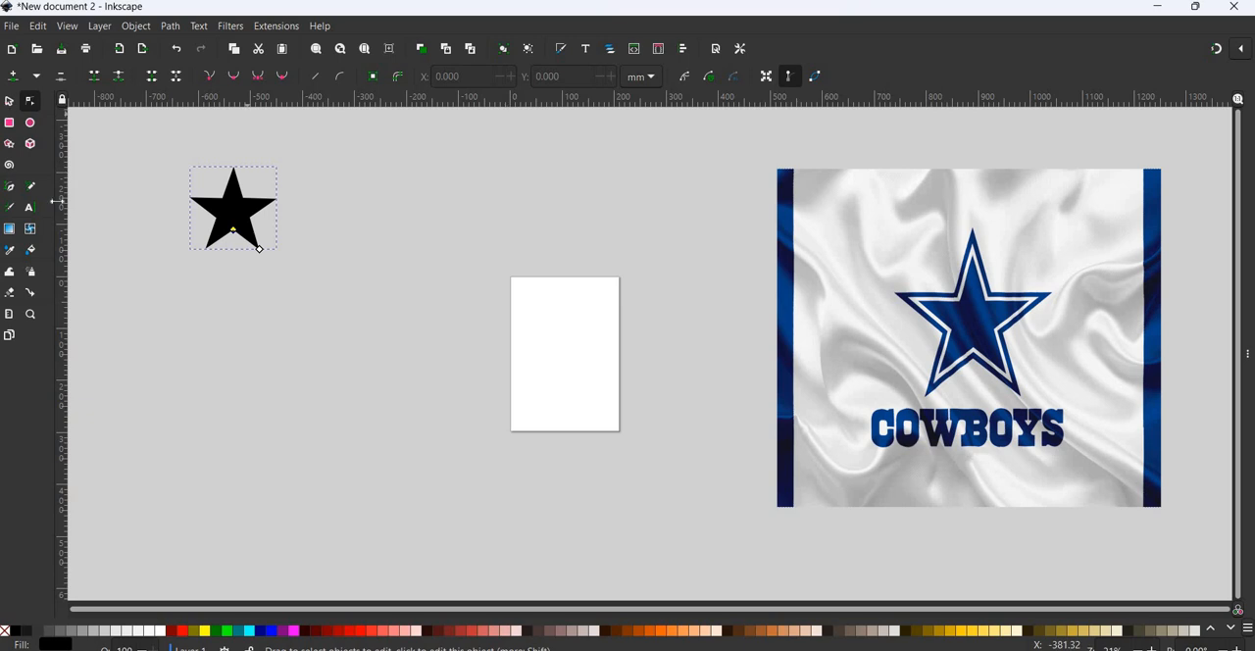
- Try enlarging the star to about 216 × 185 mm with its proportions unlocked
key("s")
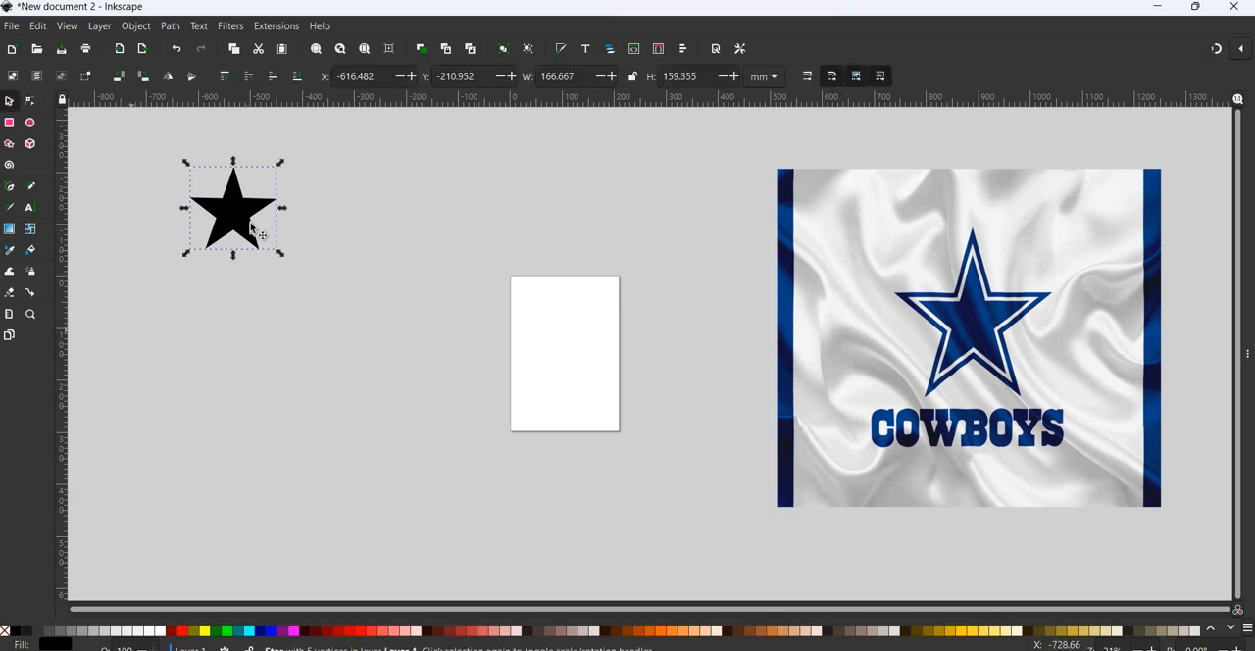
left_click_drag(279, 255, 312, 268)
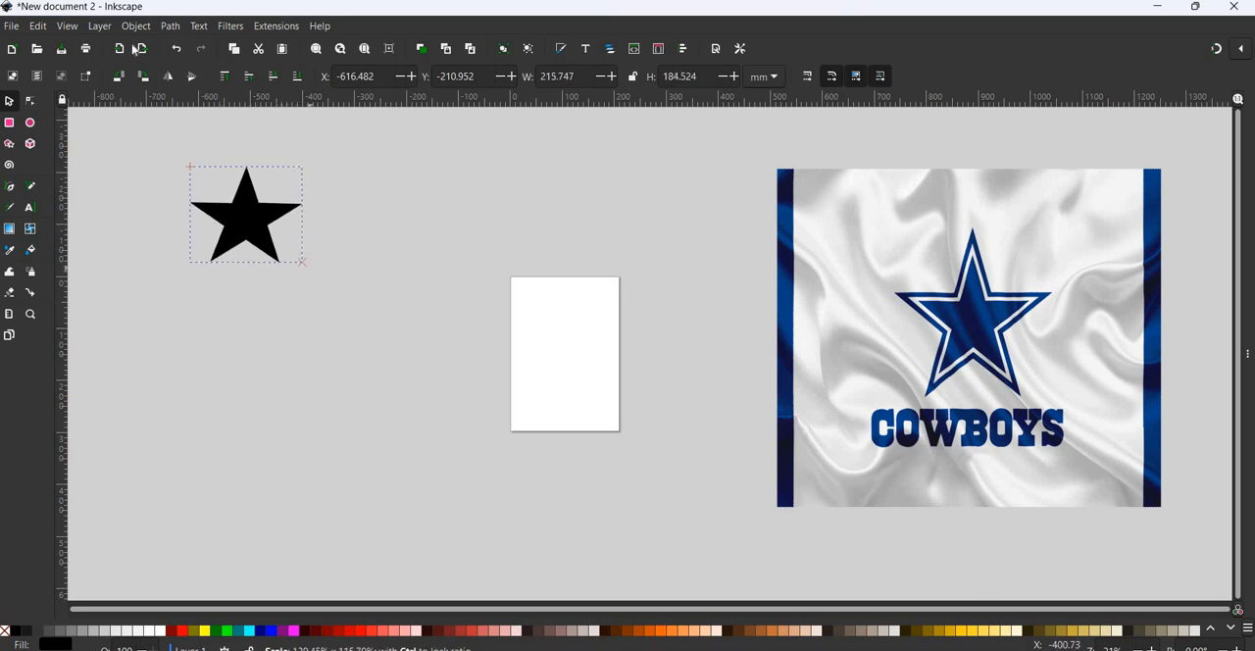
key("ctrl+z")
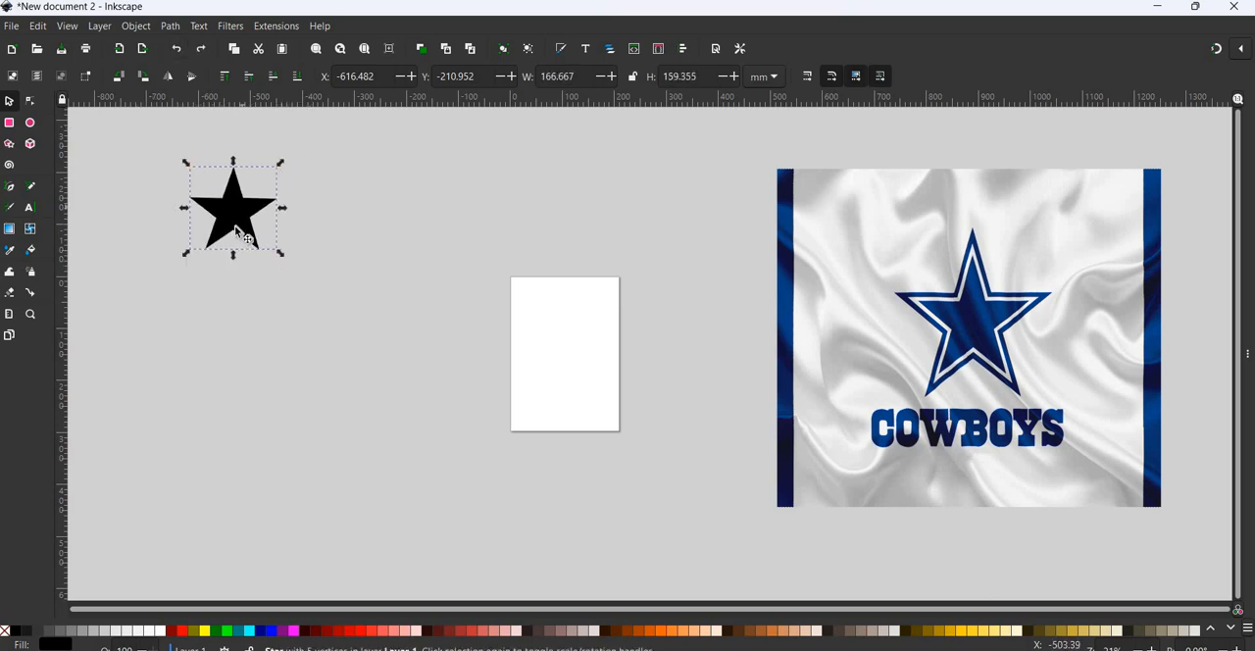
- Enlarge the star with locked proportions to about 519 × 496 mm and move it to about X -657, Y -271 mm
left_click(635, 78)
left_click_drag(281, 263, 463, 433)
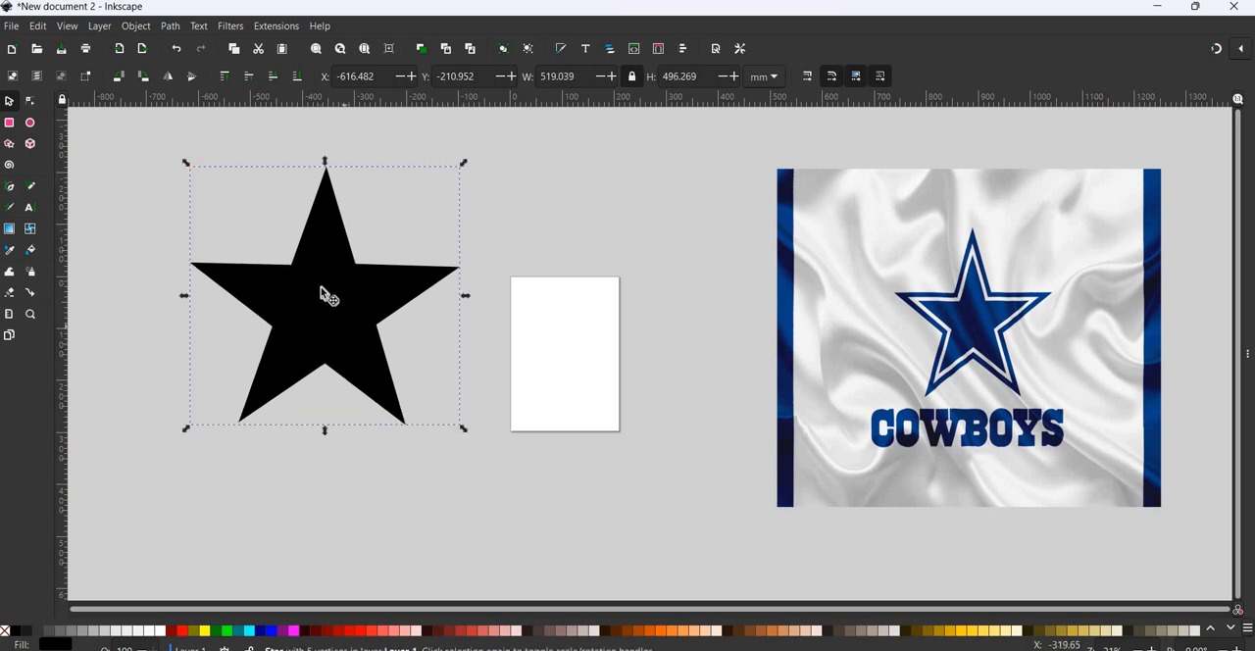
left_click_drag(320, 289, 300, 258)
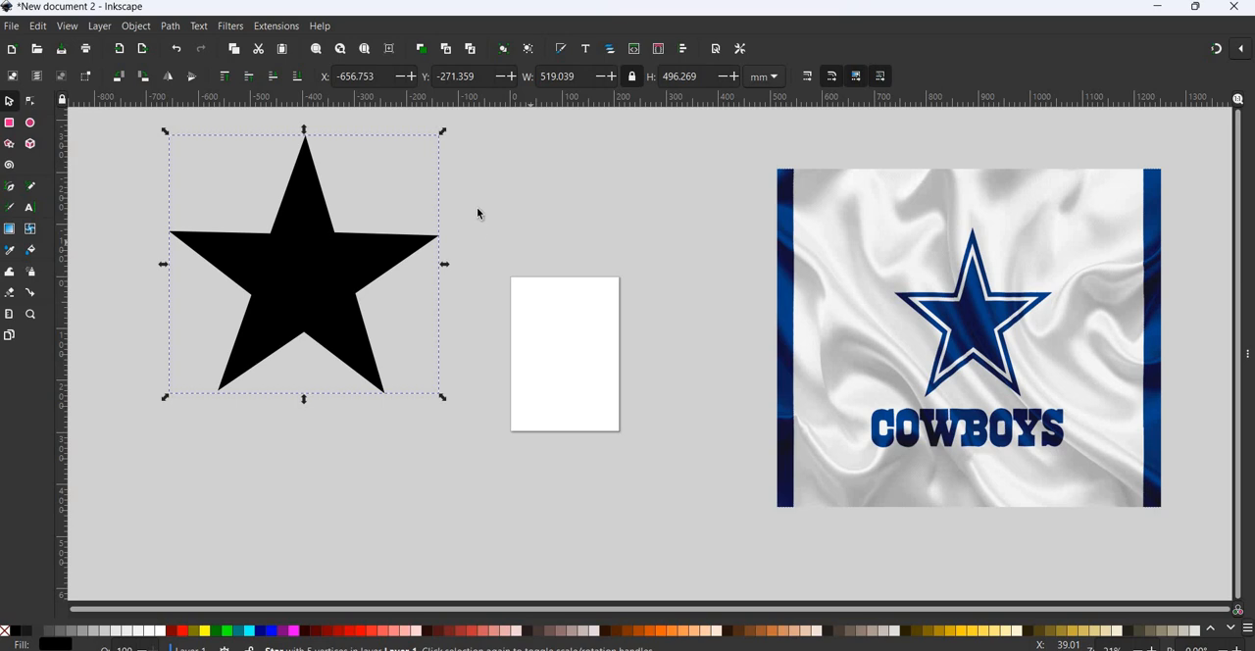
- Shift the black star slightly to about X -649, Y -273 mm
left_click(316, 246)
left_click_drag(314, 246, 319, 245)
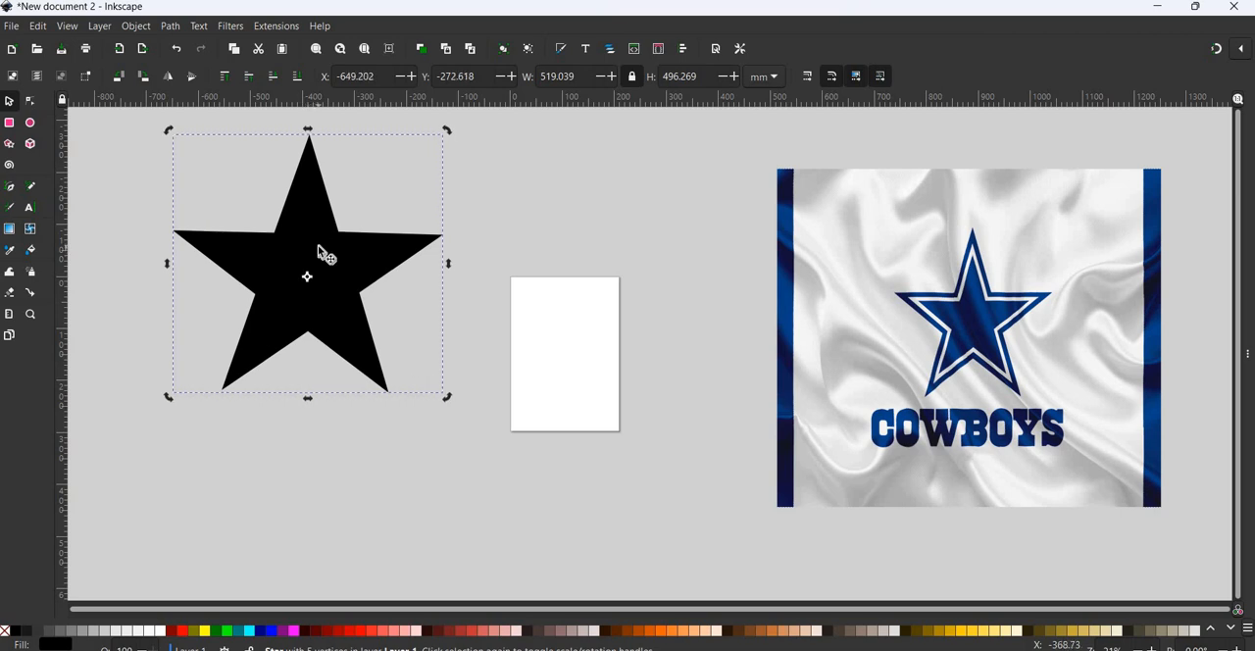
left_click(316, 245)
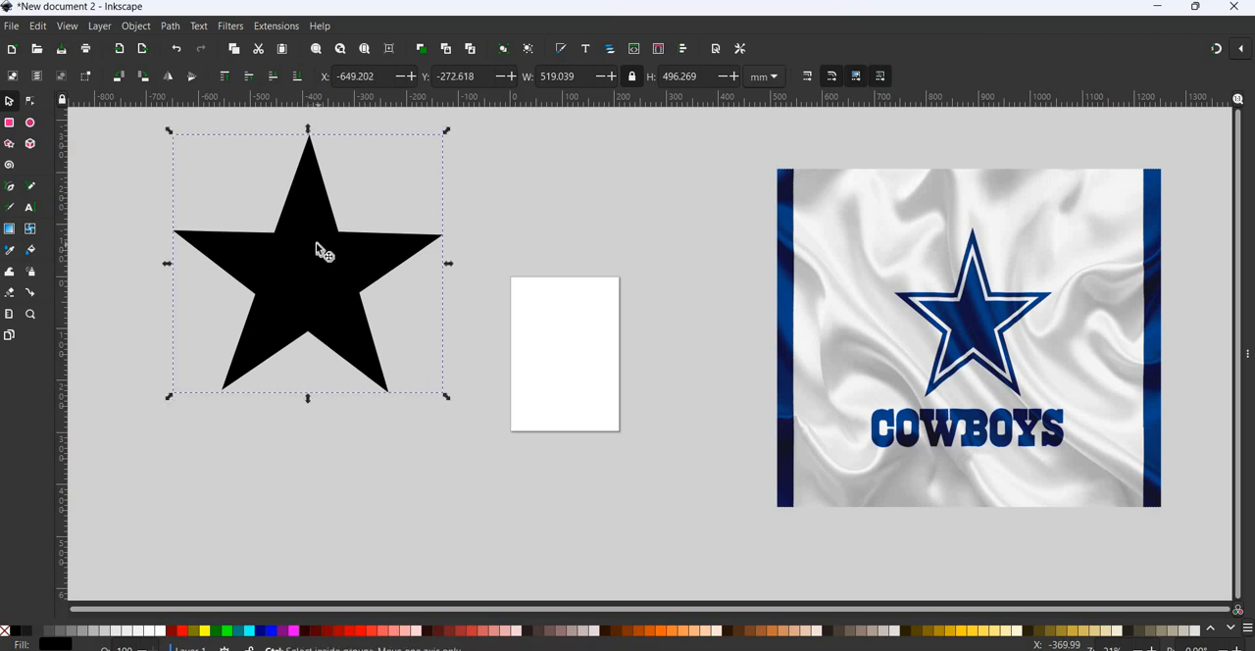
- Duplicate the star in place and fill the copy white
key("ctrl+d")
left_click_drag(314, 255, 394, 263)
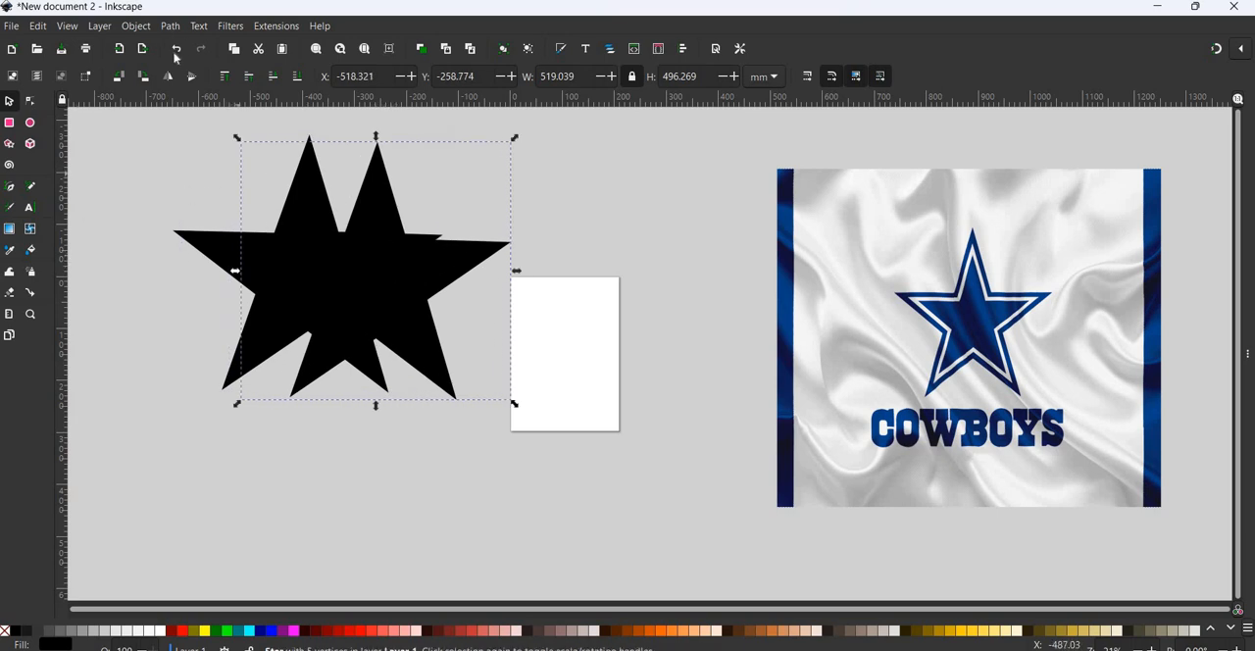
key("ctrl+z")
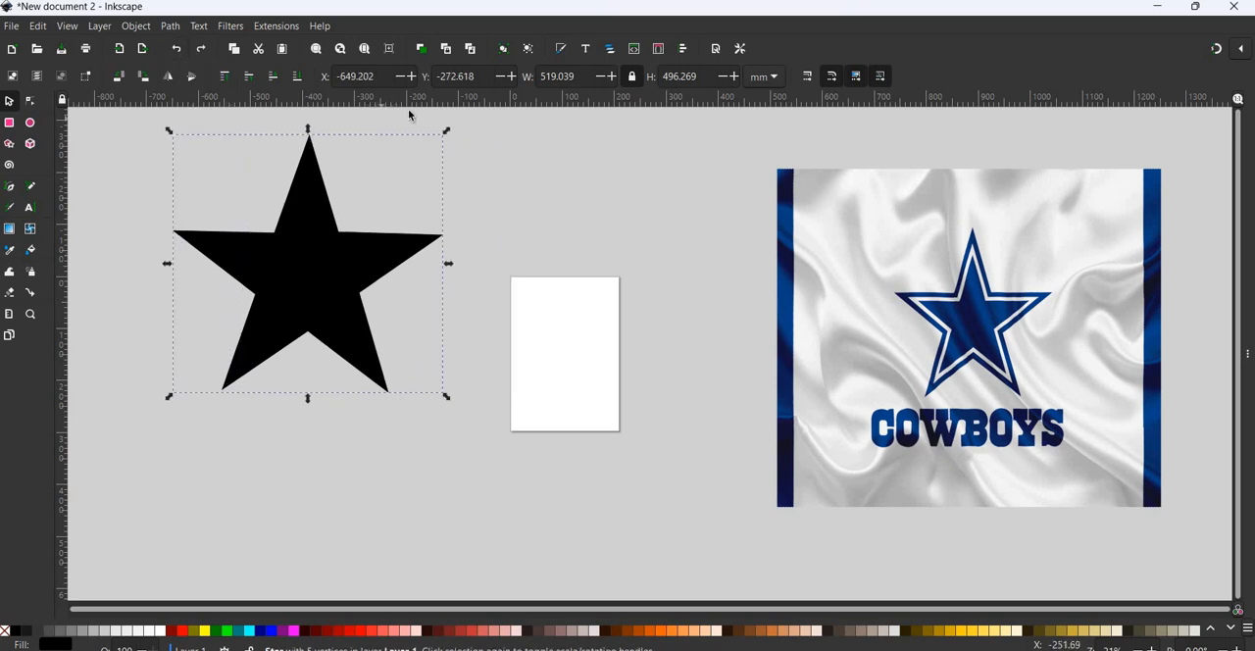
left_click(161, 631)
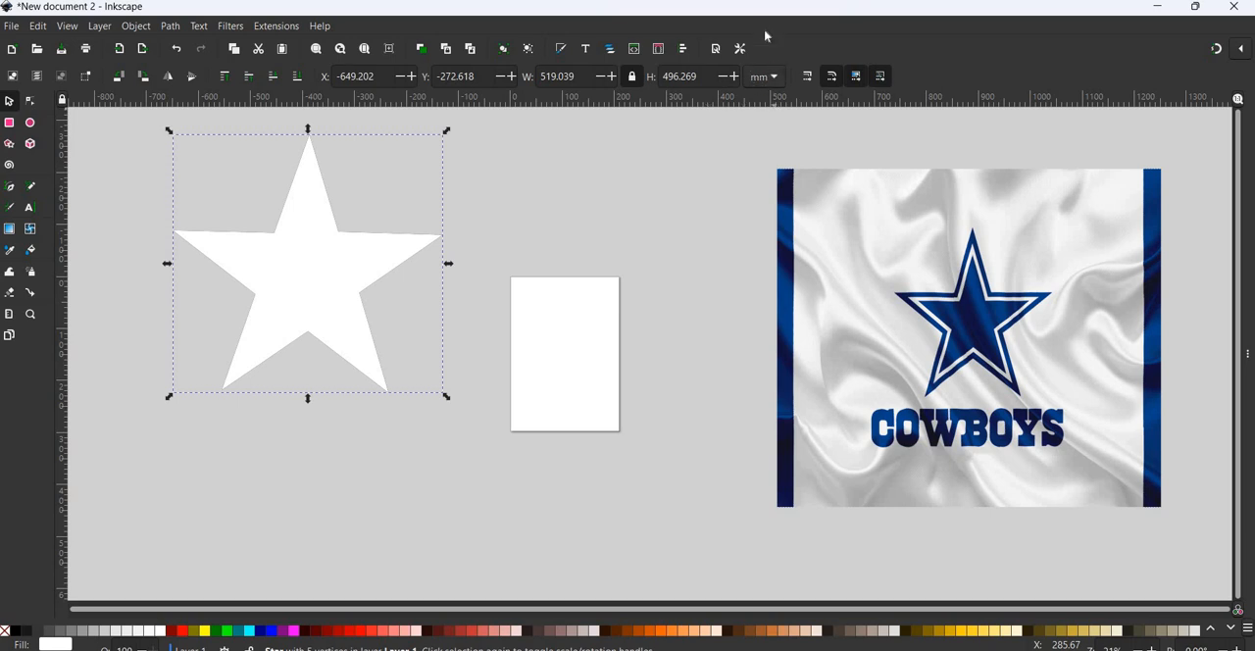
- Set the white star's width to 15 in with locked proportions and place it inside the black star at about X -23.1, Y -8.1 in
left_click(764, 76)
left_click(767, 29)
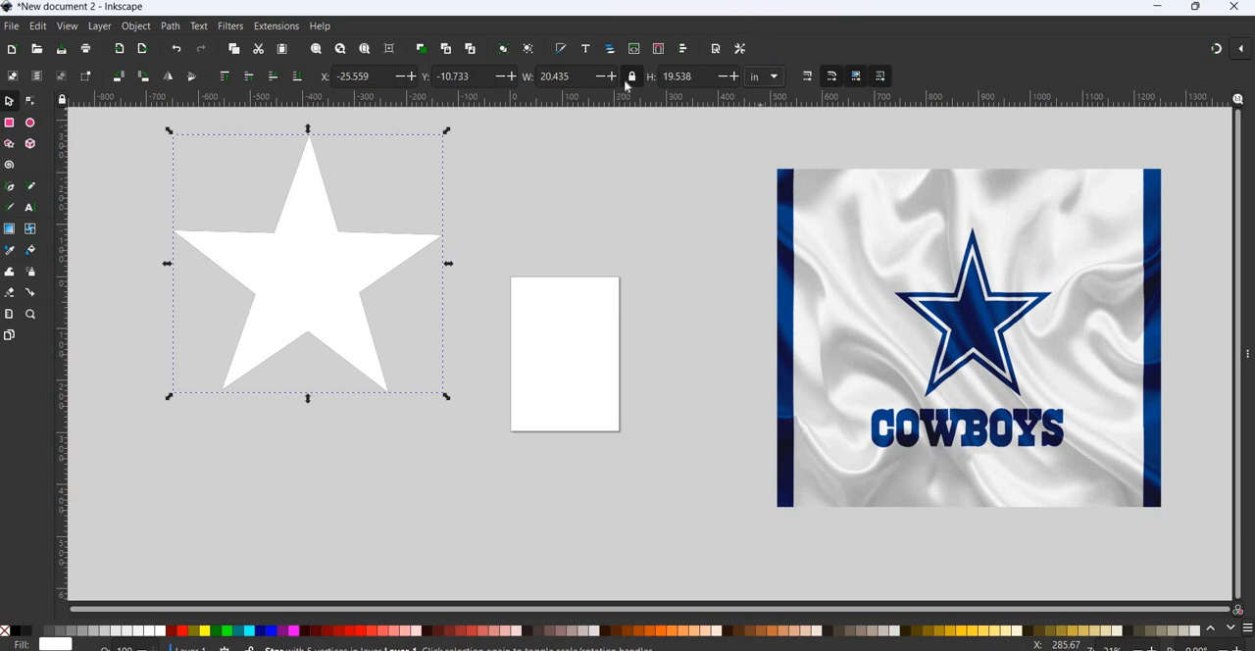
left_click_drag(570, 75, 522, 70)
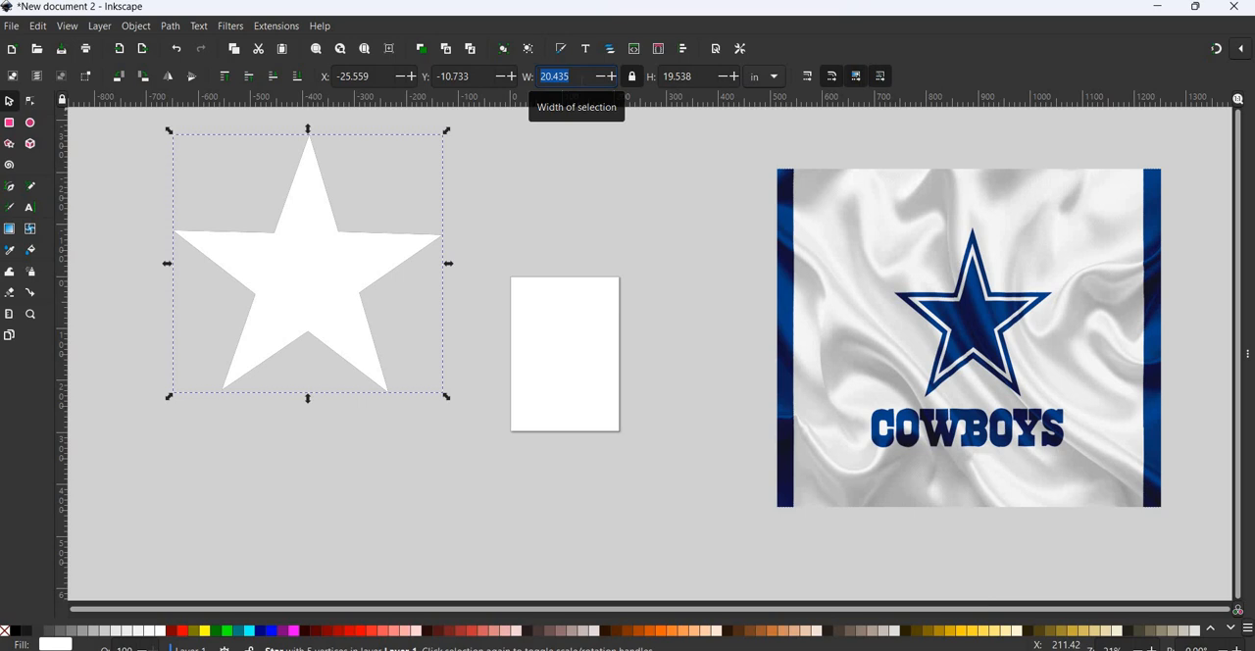
type("15")
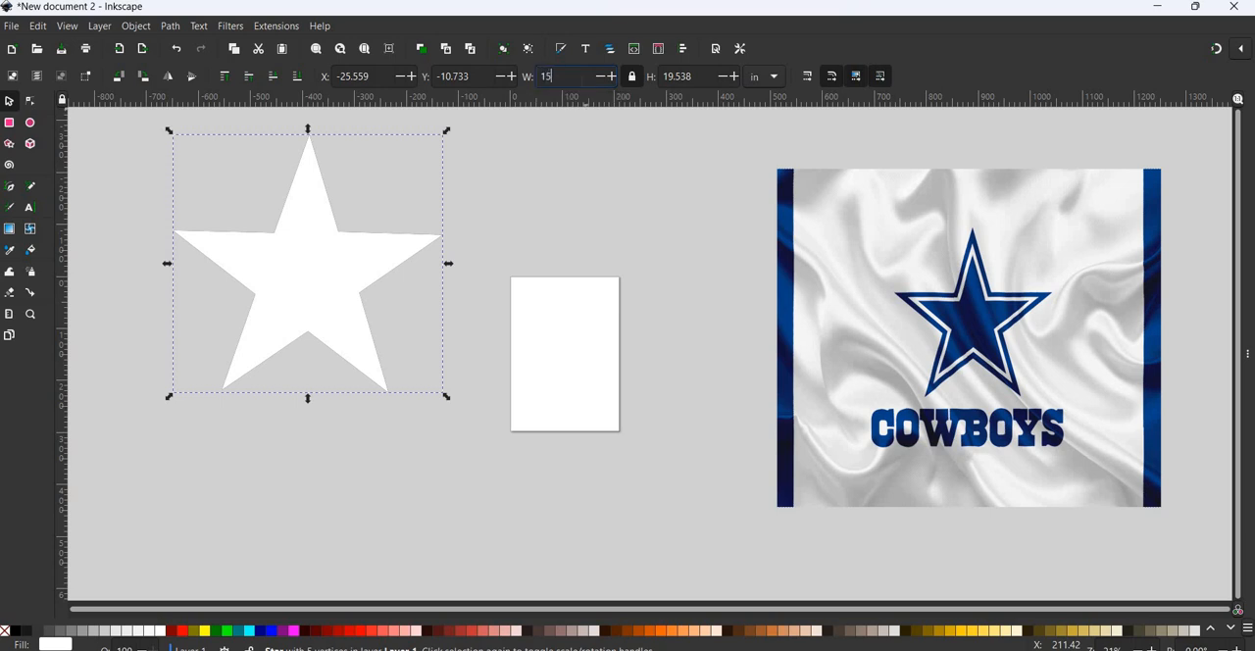
key("Return")
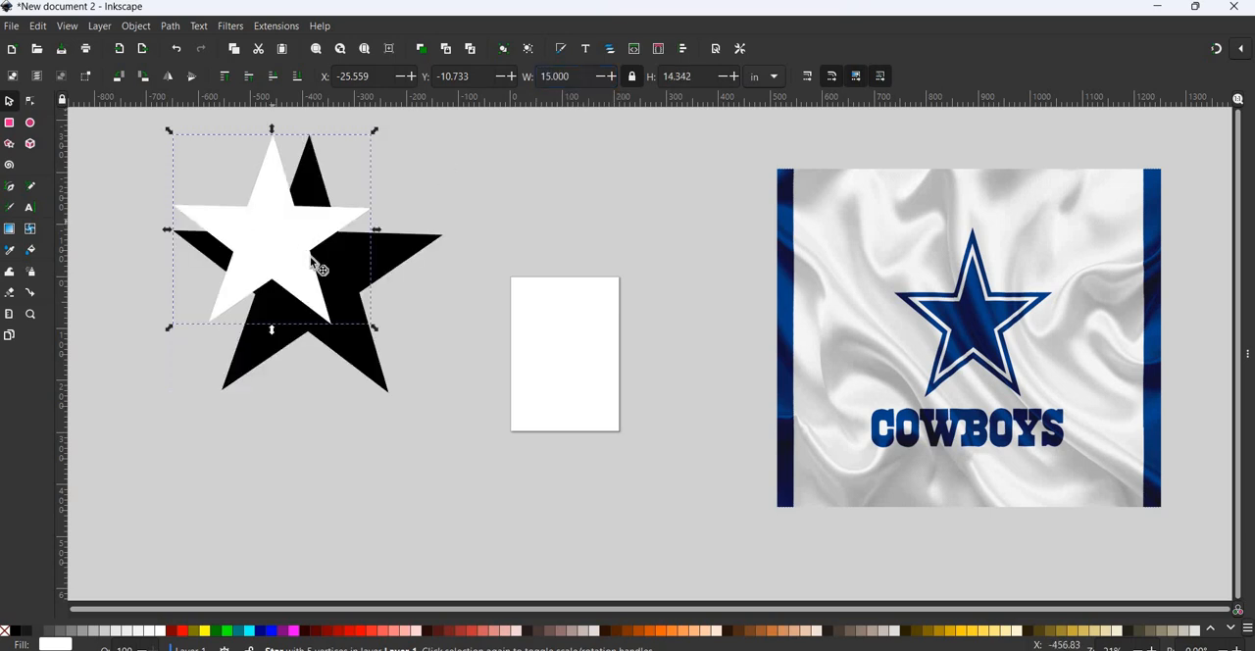
left_click_drag(278, 236, 311, 270)
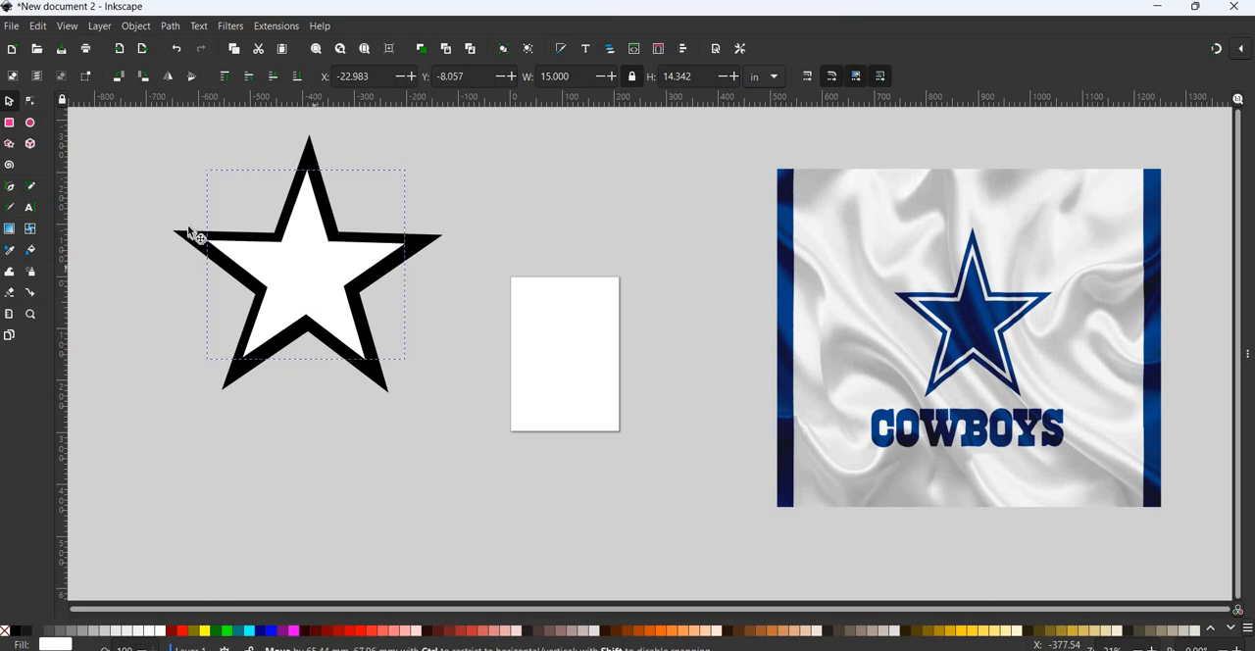
left_click_drag(282, 235, 307, 262)
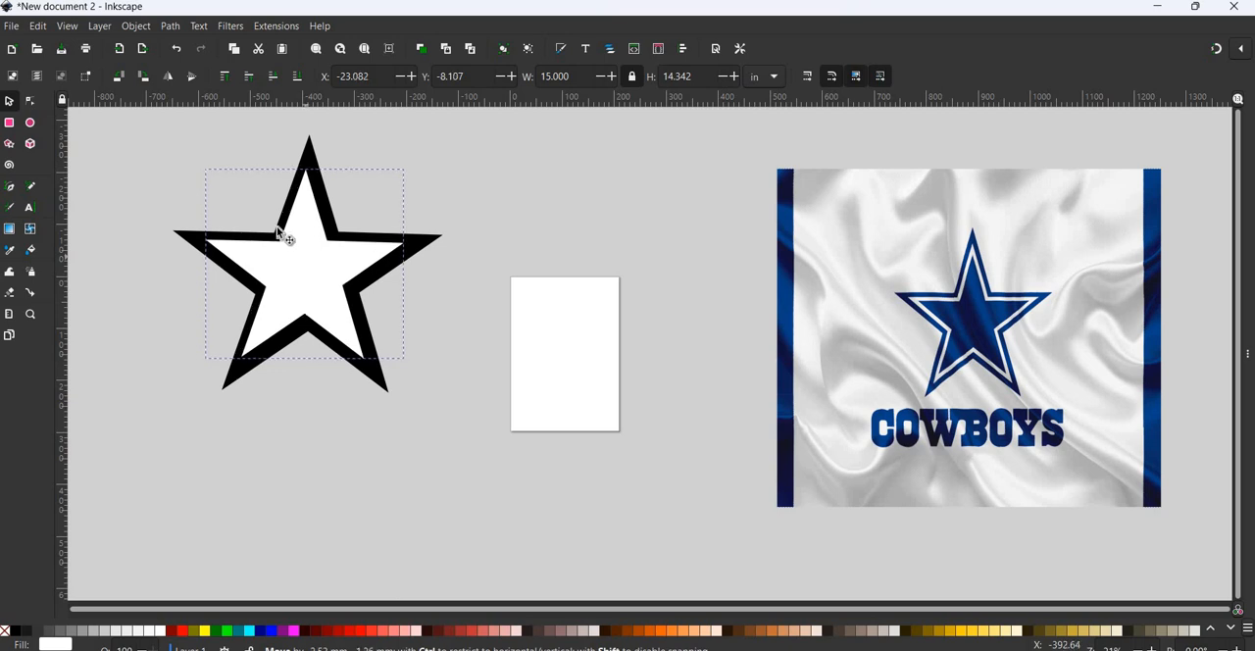
- Select both stars and center them on the vertical axis with Align and Distribute, relative to the selection area
left_click_drag(111, 116, 517, 478)
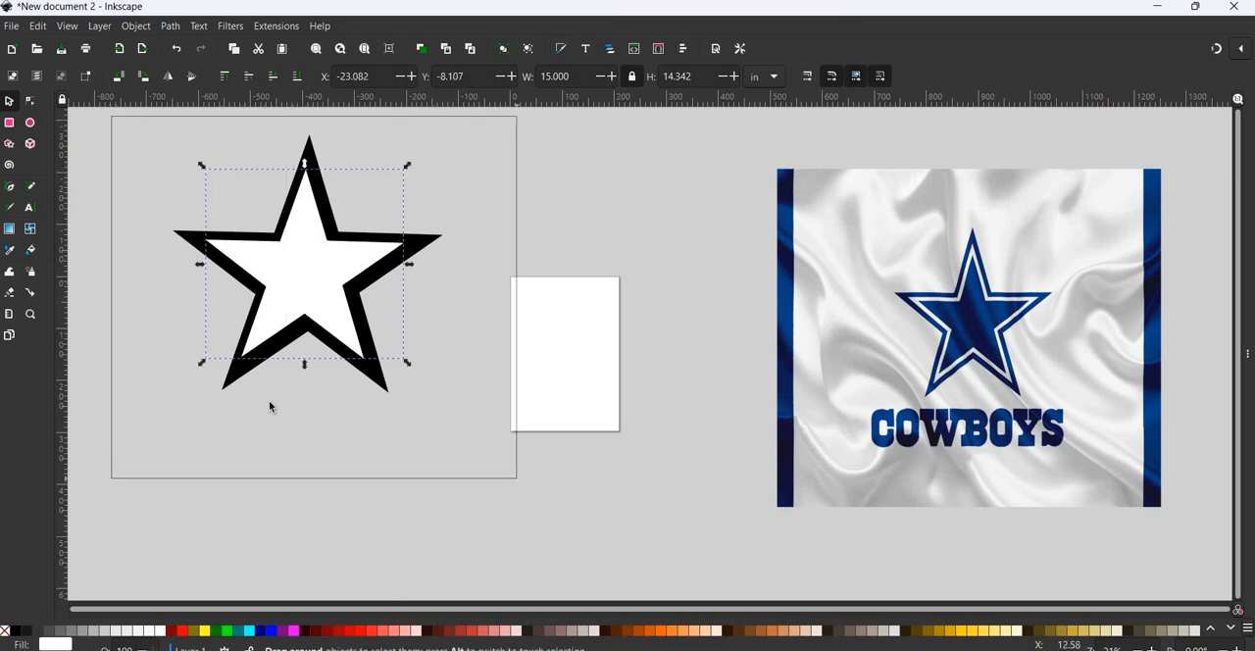
left_click(101, 119)
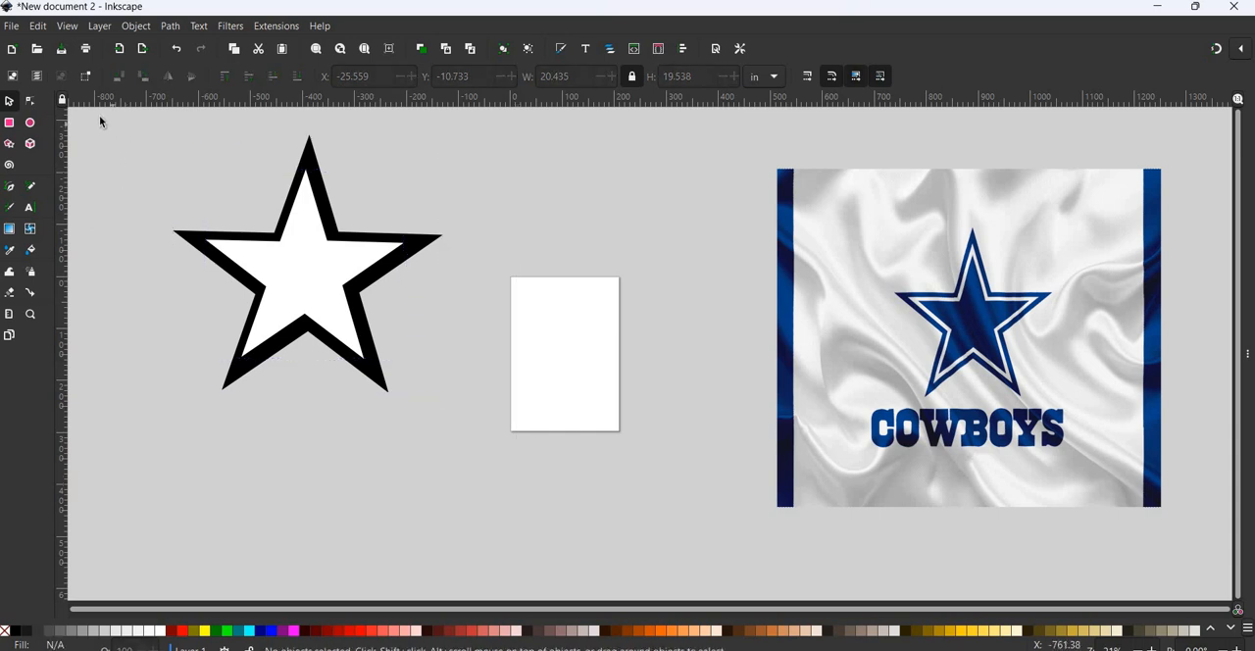
left_click_drag(100, 118, 527, 480)
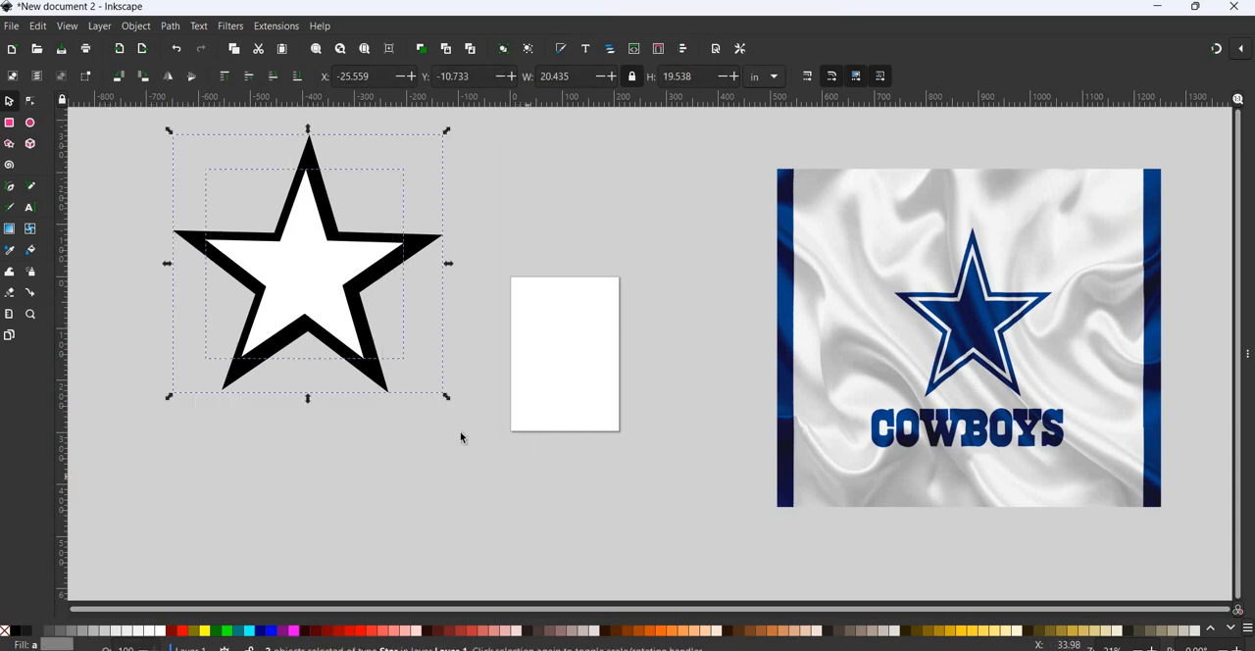
left_click(287, 437)
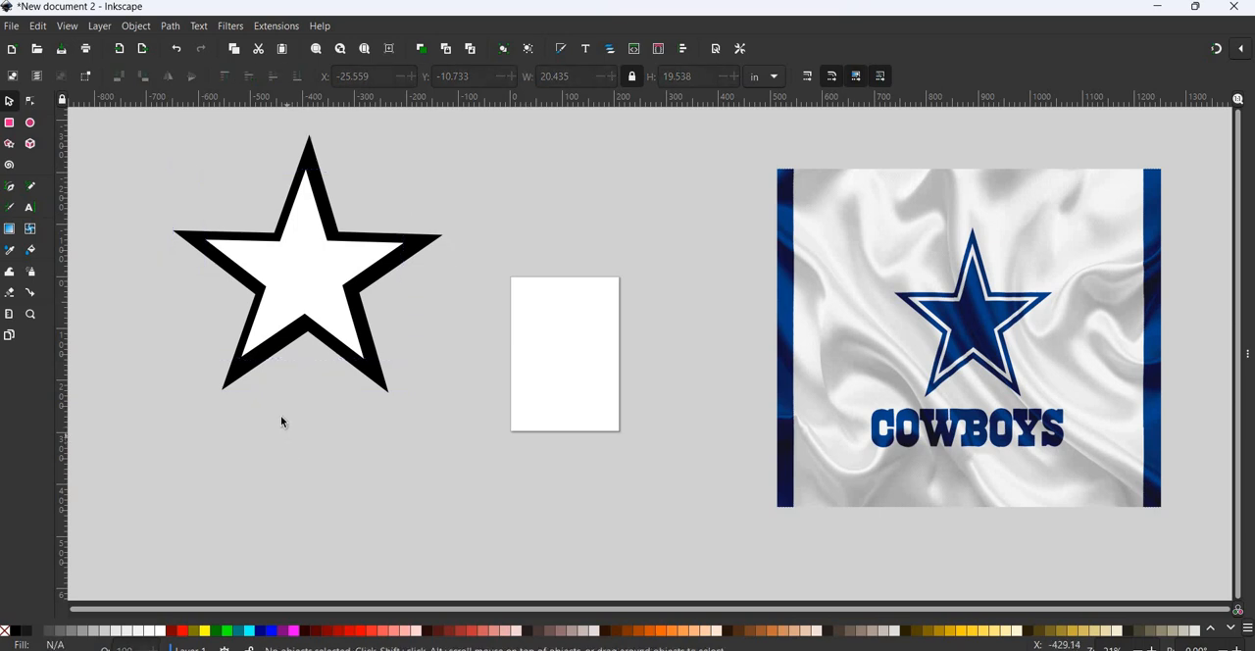
left_click(317, 273)
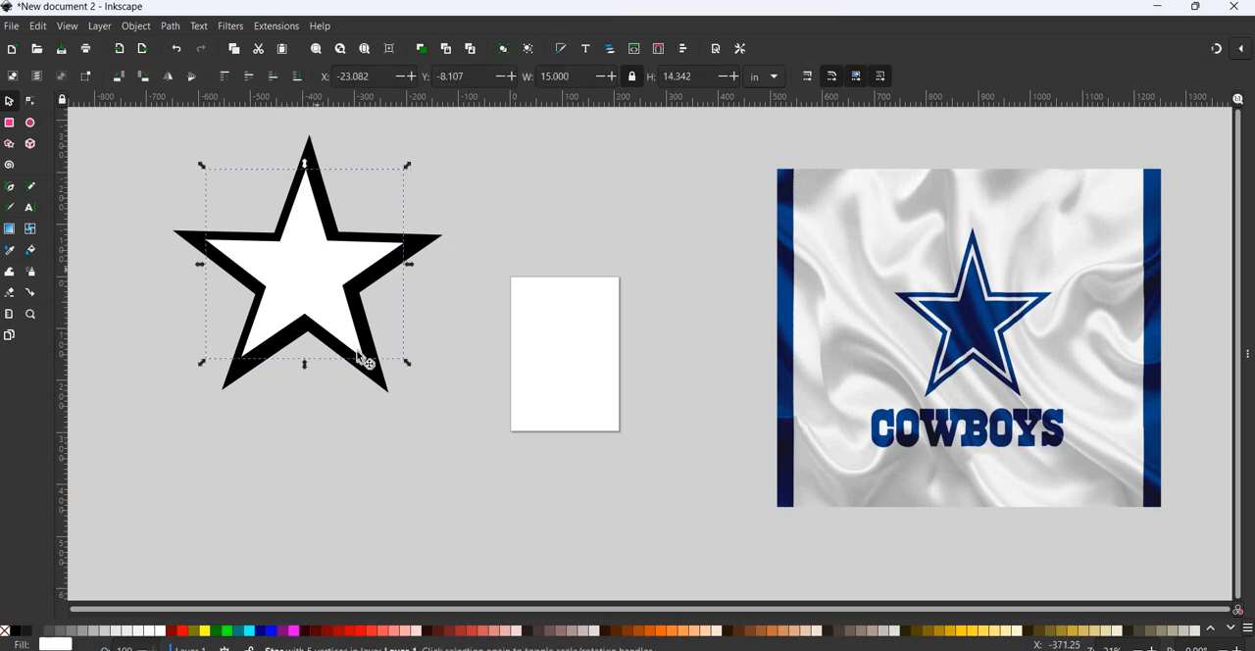
left_click(374, 375, "shift")
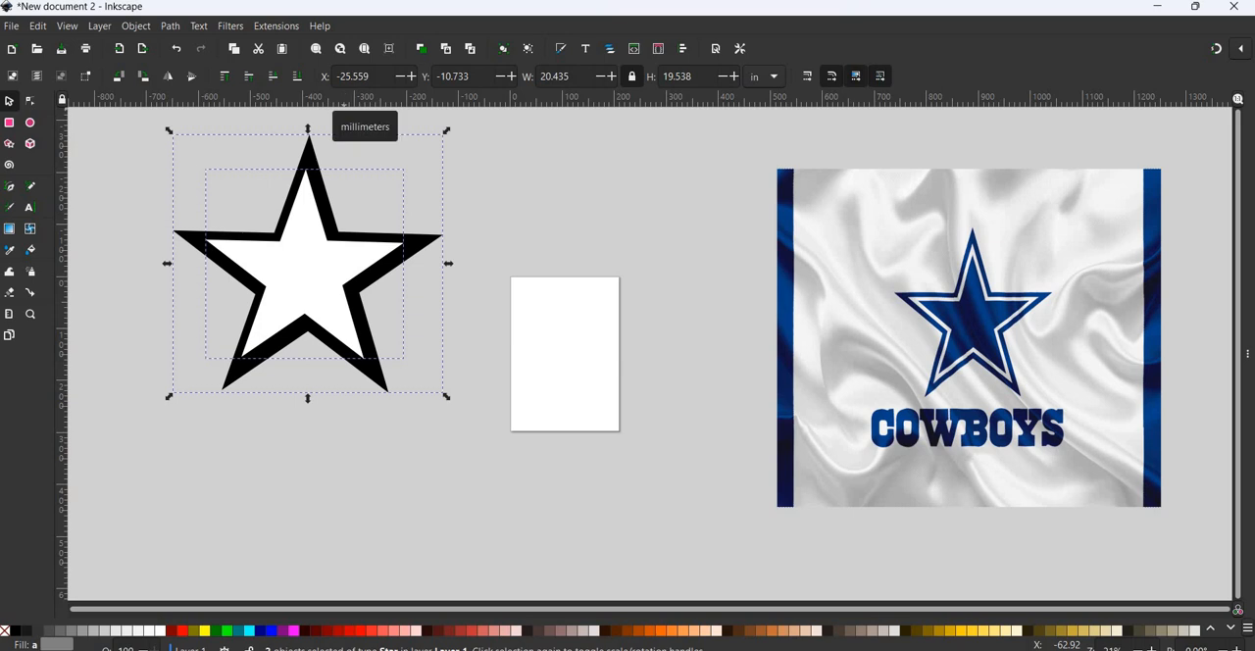
left_click(143, 30)
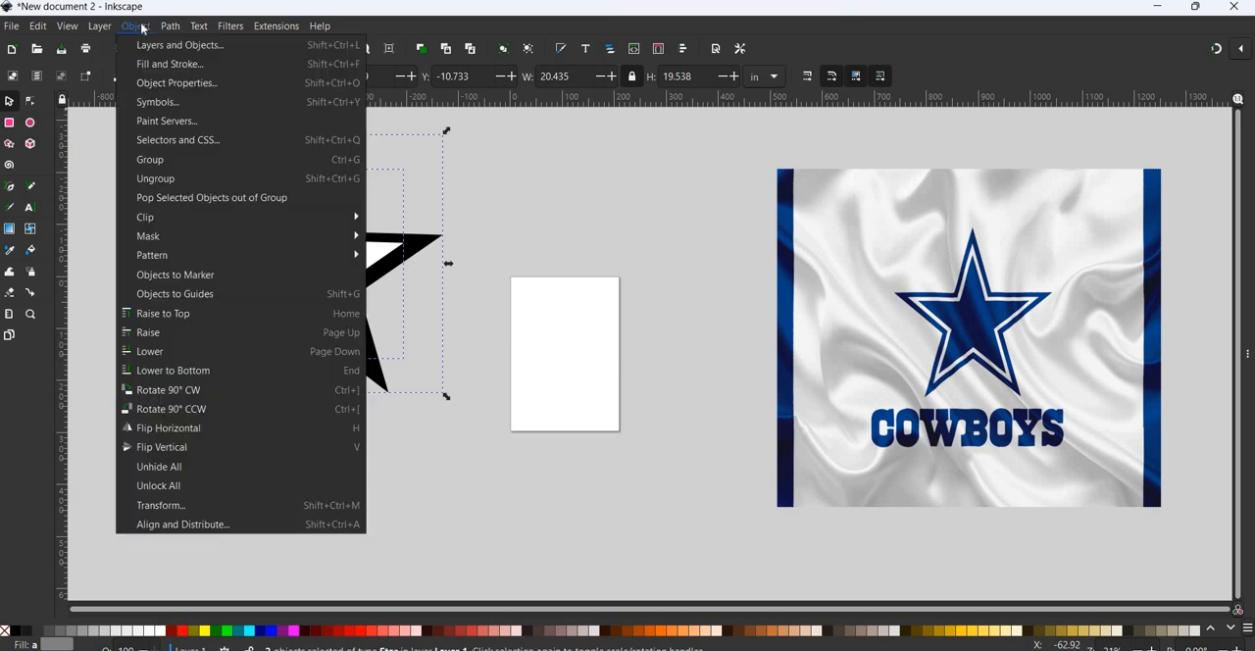
left_click(191, 526)
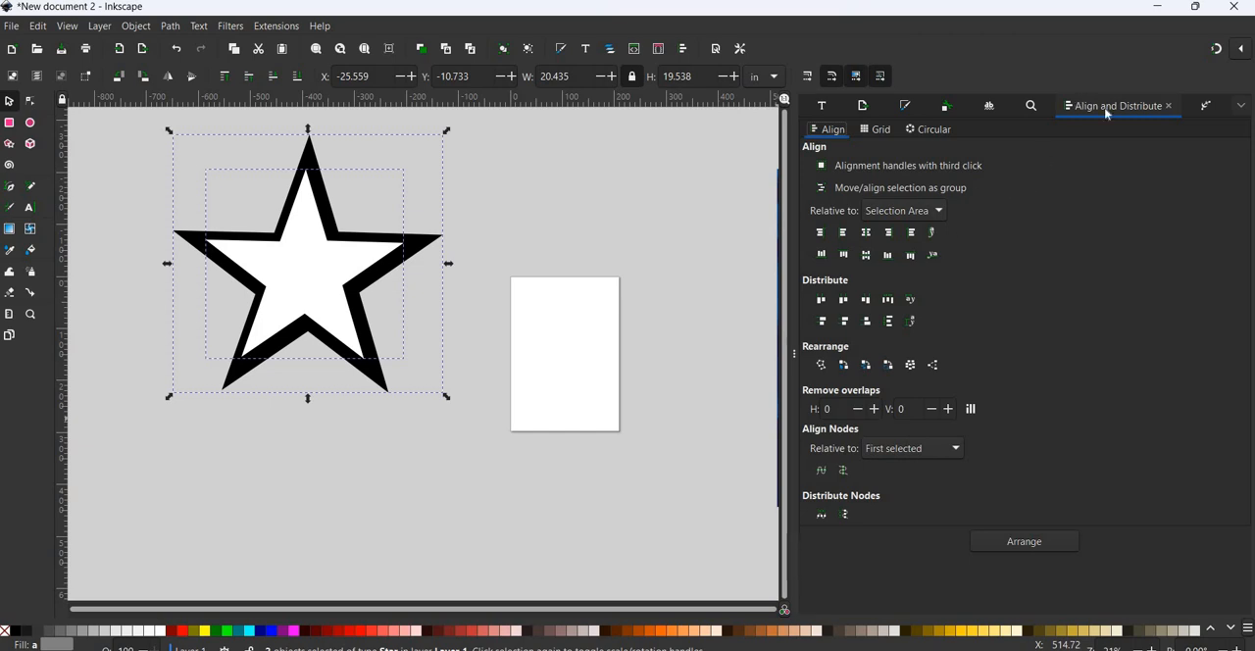
left_click(868, 235)
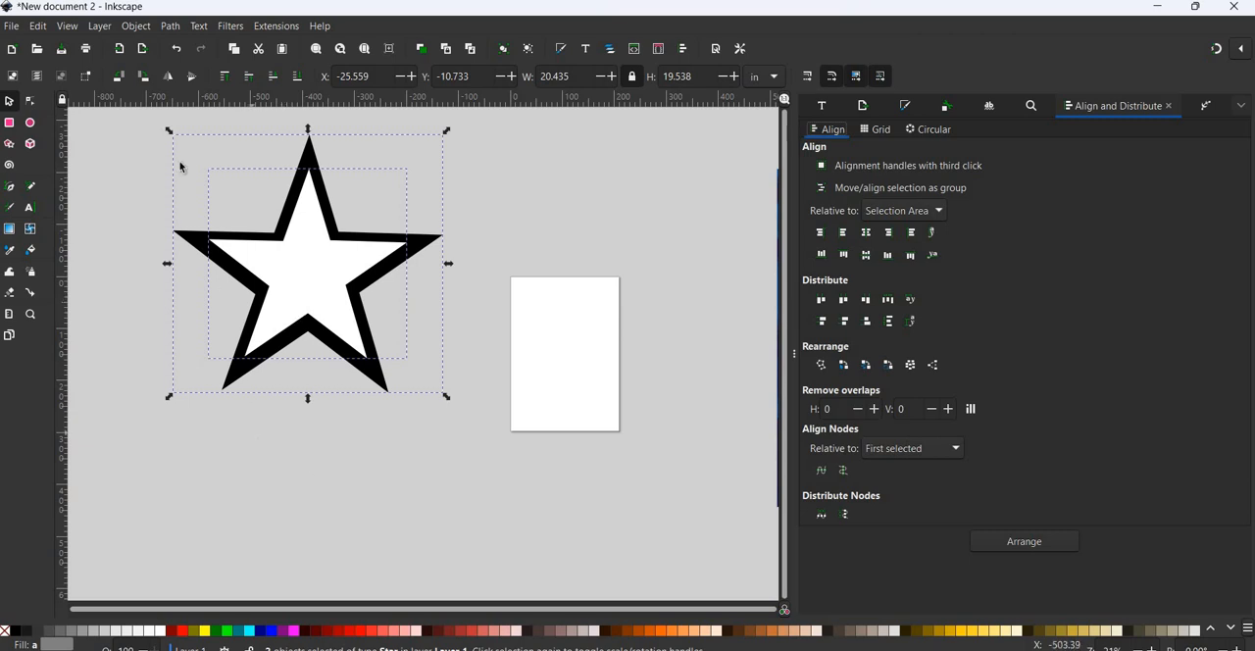
left_click(140, 303)
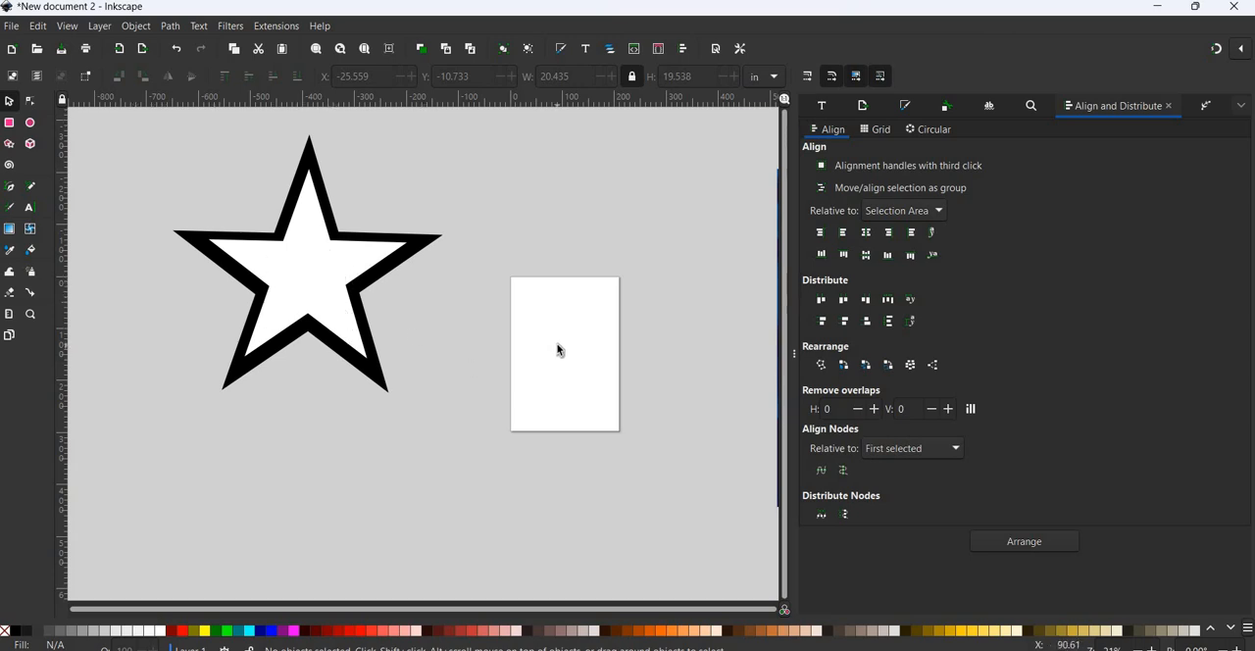
left_click(796, 353)
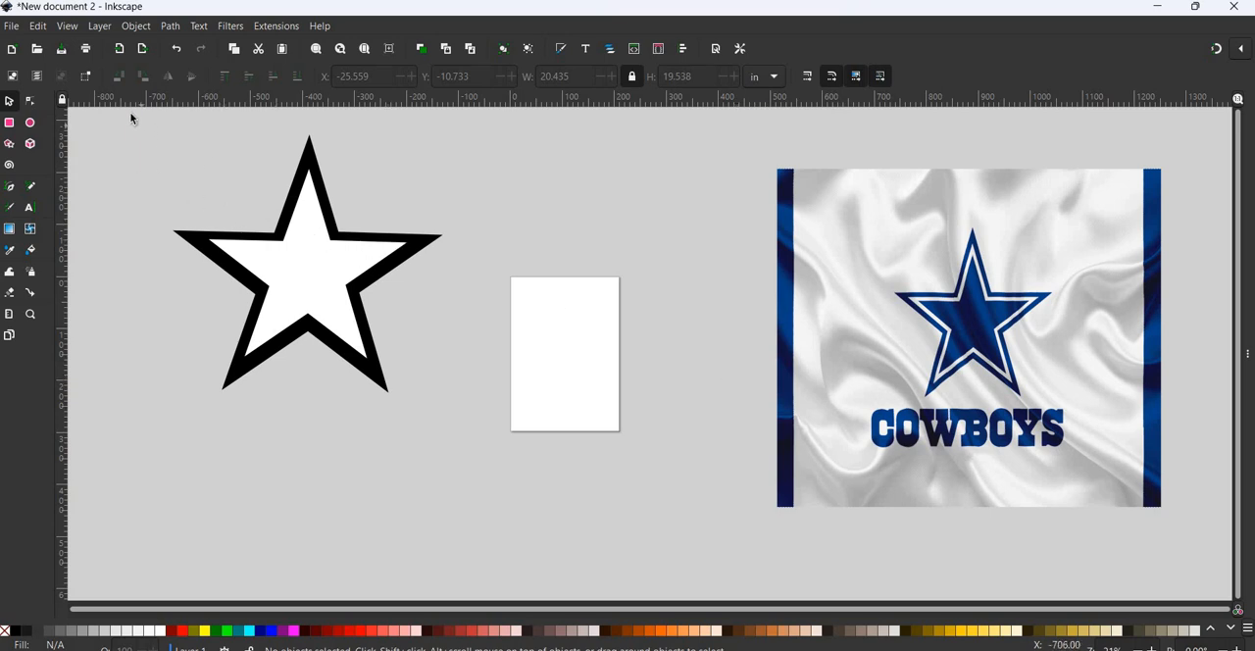
- Group the black and white stars and move the group partly over the page, to about X -10.1, Y -8.8 in
left_click_drag(132, 115, 510, 463)
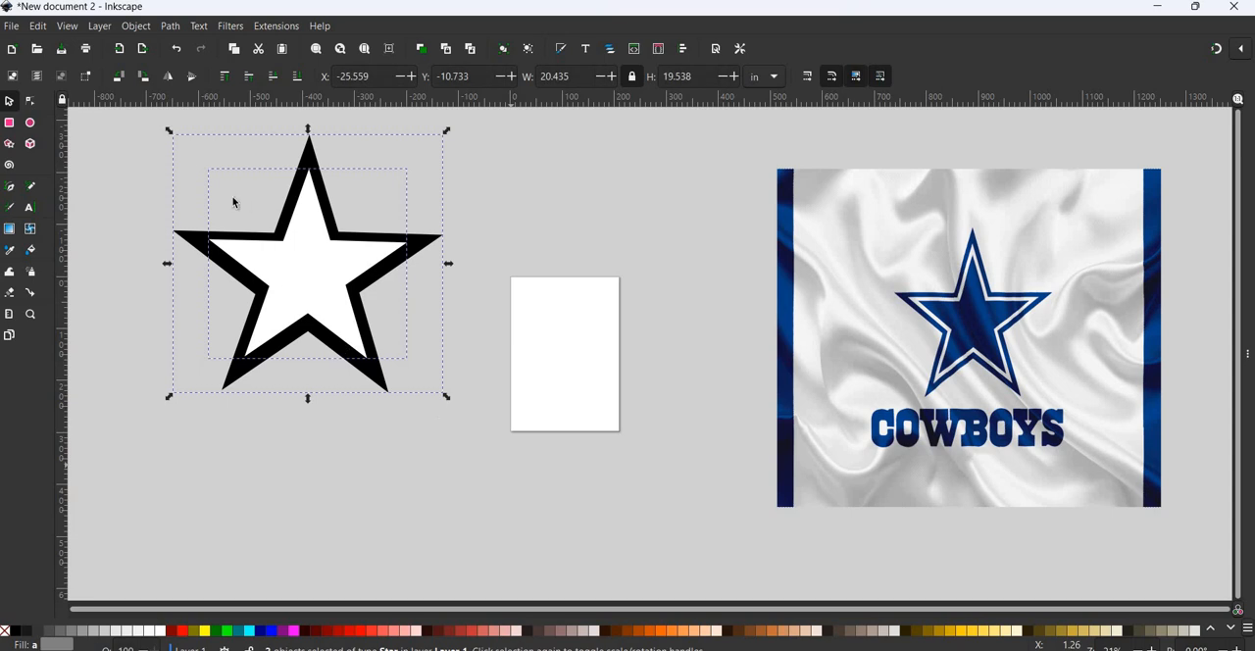
left_click(136, 26)
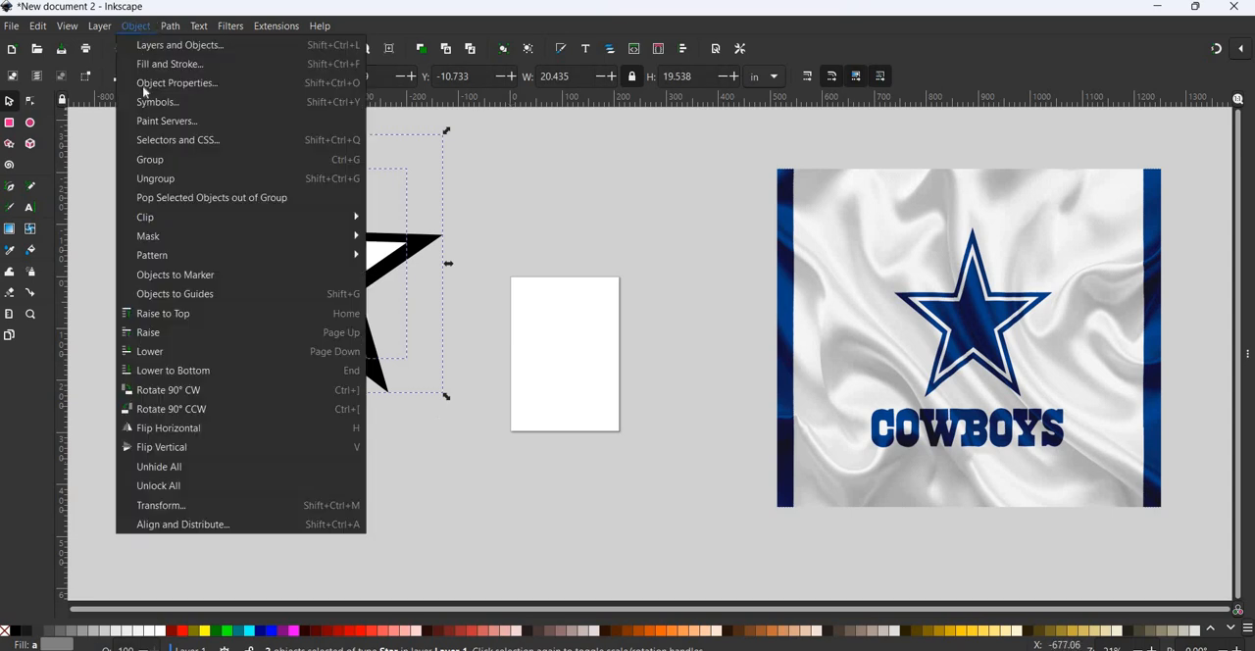
left_click(162, 164)
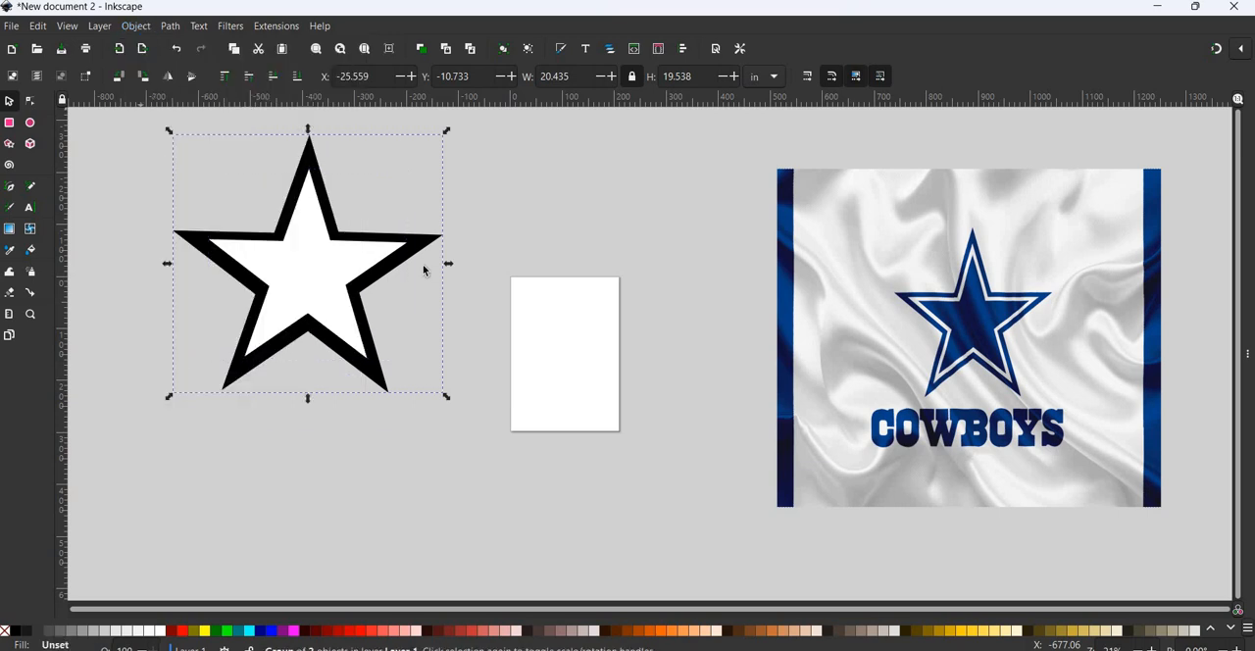
left_click(327, 255)
mouse_move(318, 262)
left_mouse_down()
mouse_move(335, 274)
mouse_move(325, 269)
left_mouse_up()
left_click_drag(324, 269, 542, 289)
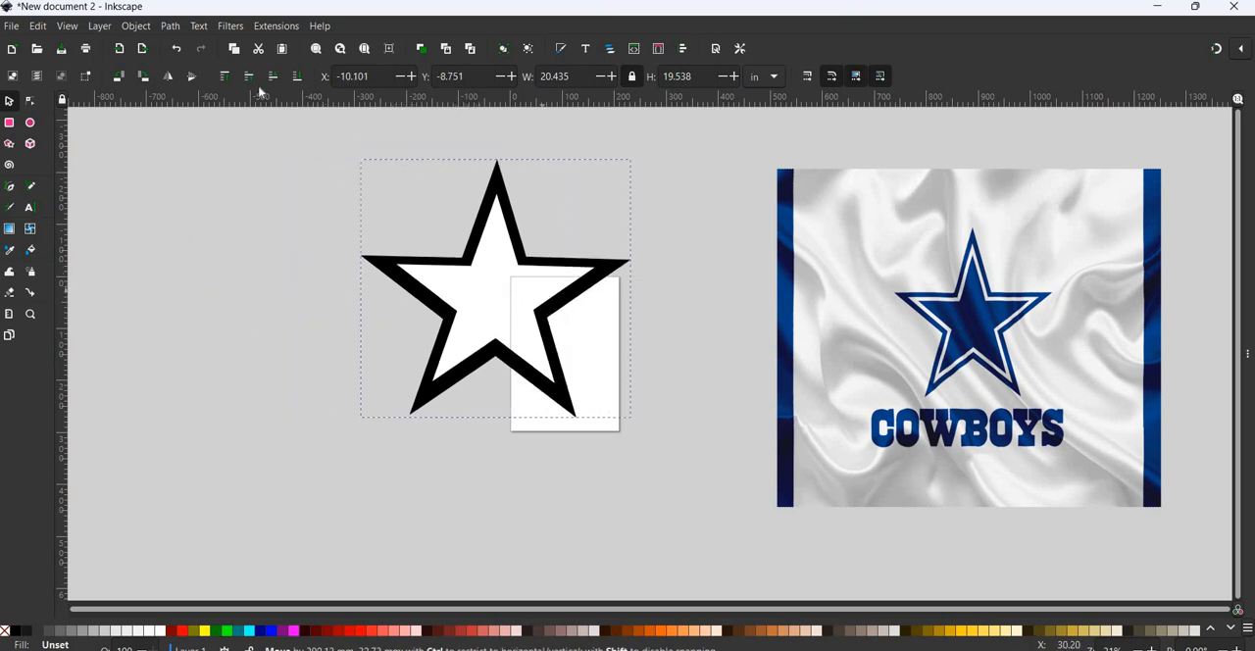
- Import image15 from Downloads as an embedded image and place it beside the star at about X -27.4, Y -8.0 in
left_click(10, 26)
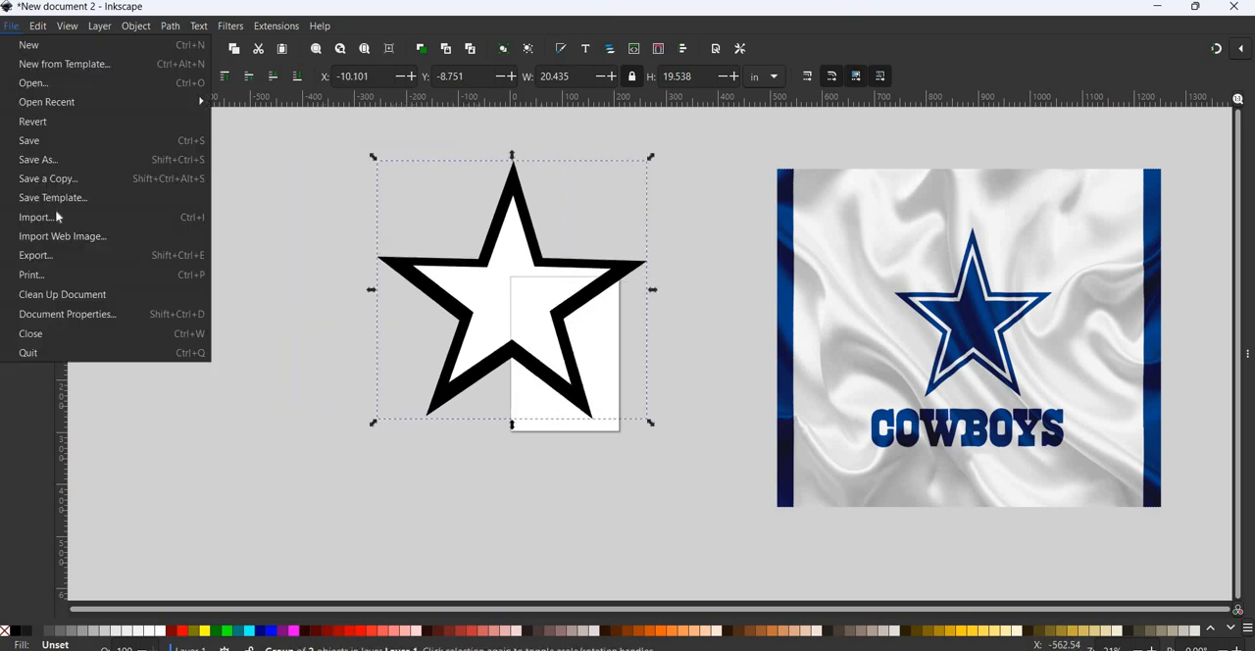
left_click(57, 223)
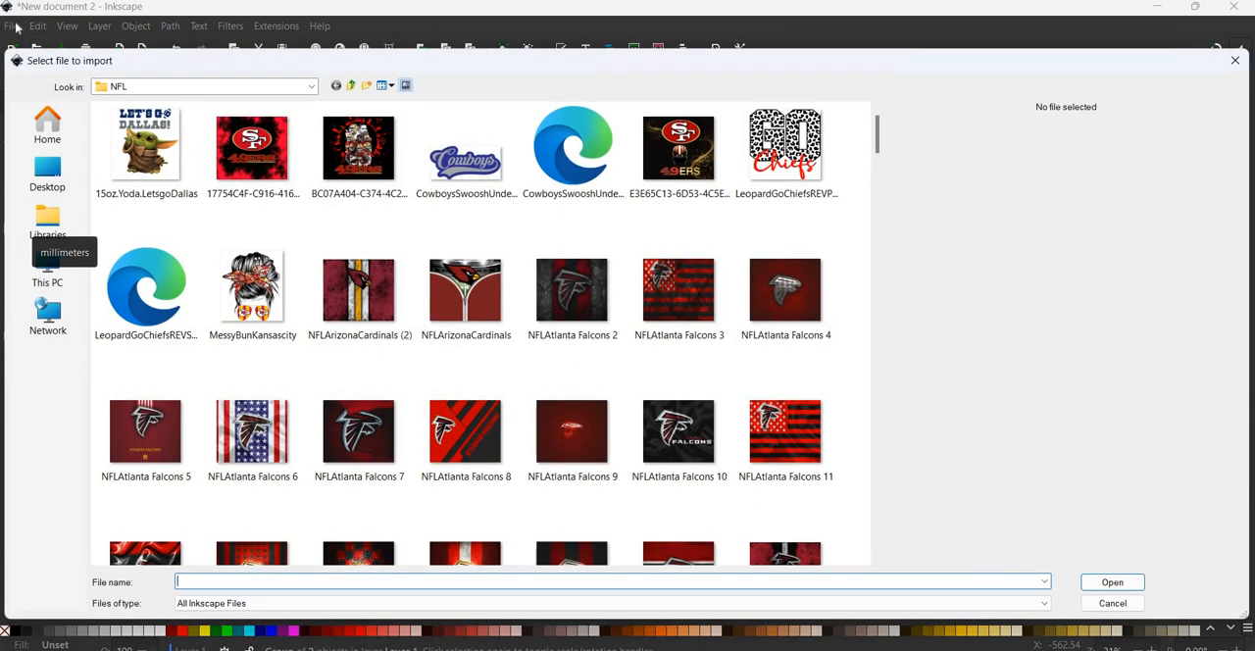
left_click(62, 187)
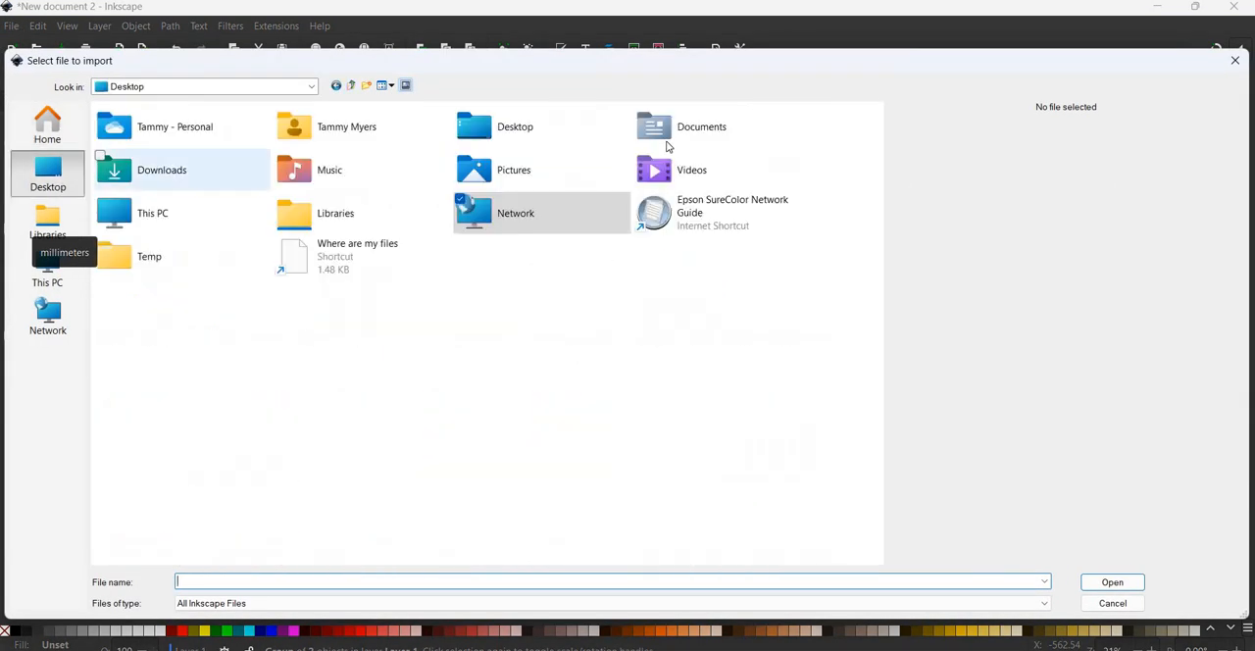
double_click(196, 182)
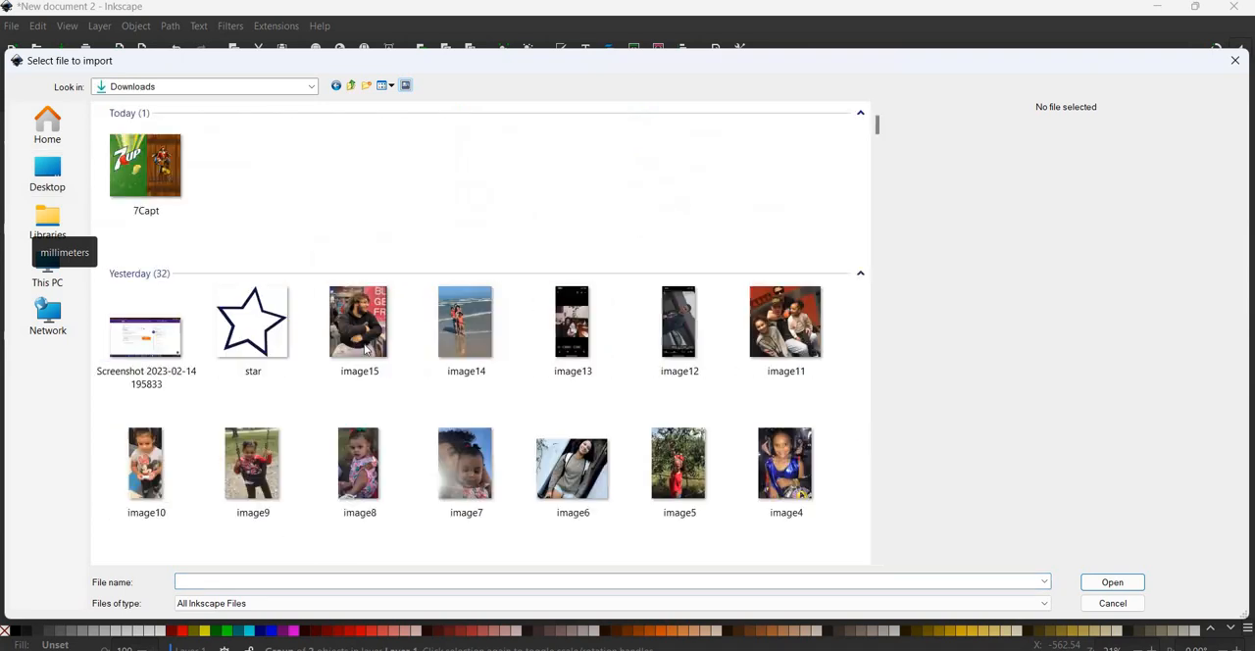
left_click(361, 338)
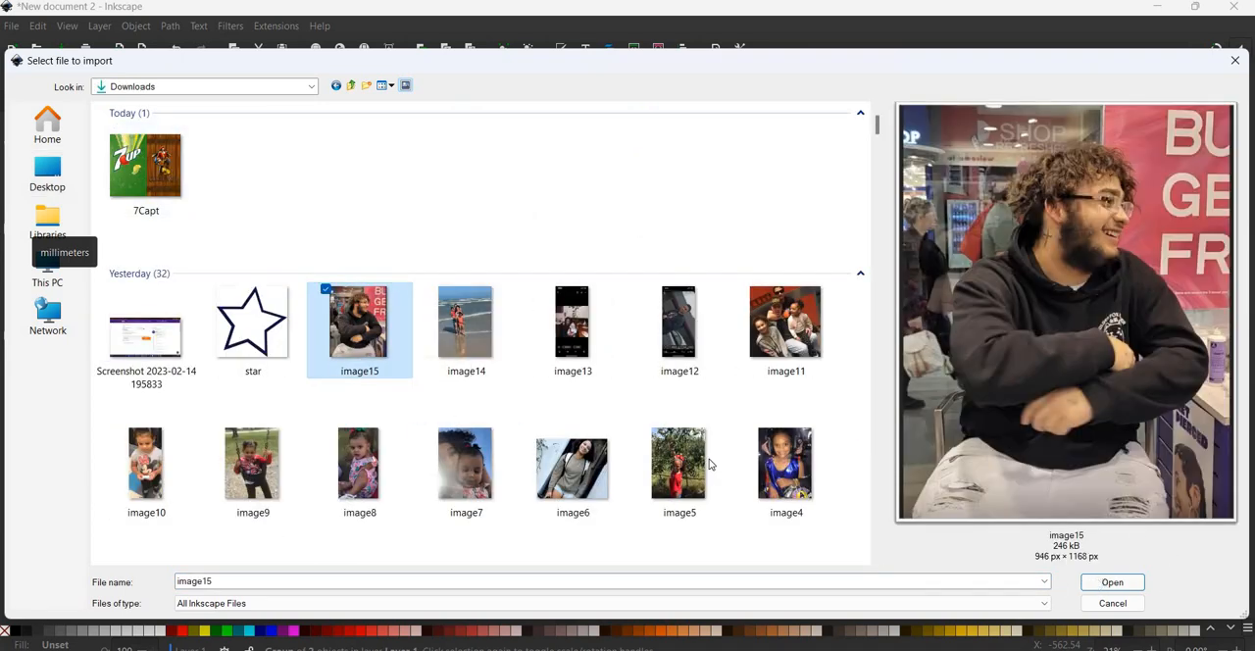
key("Return")
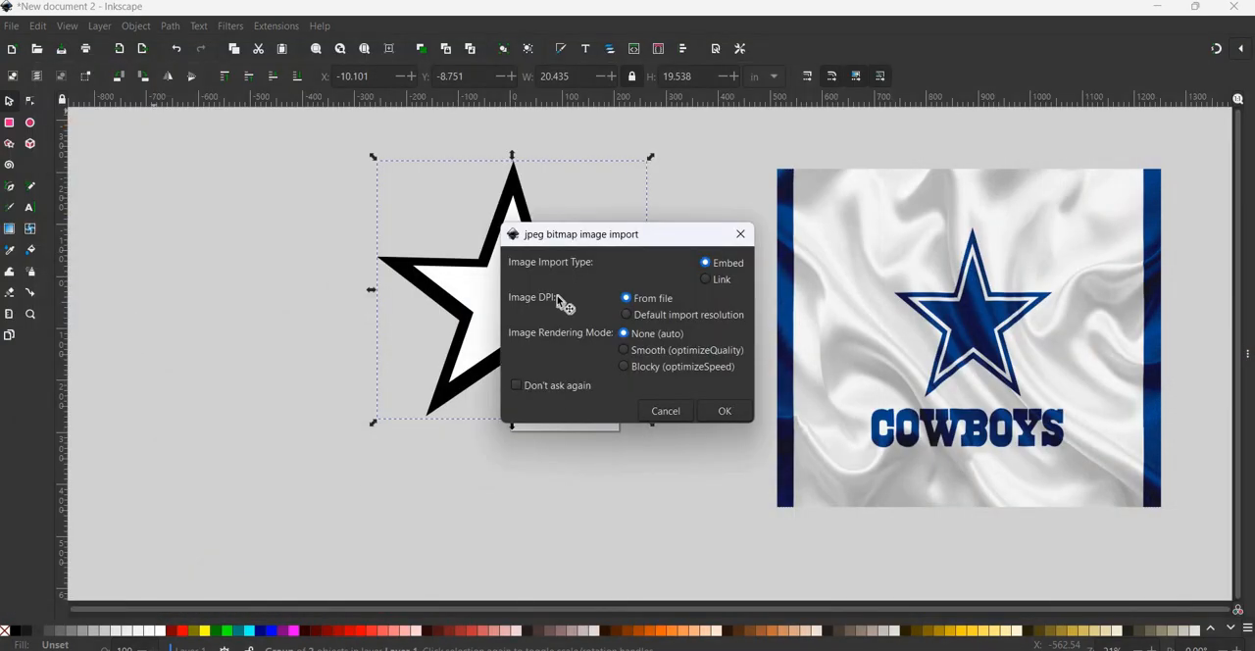
left_click(724, 410)
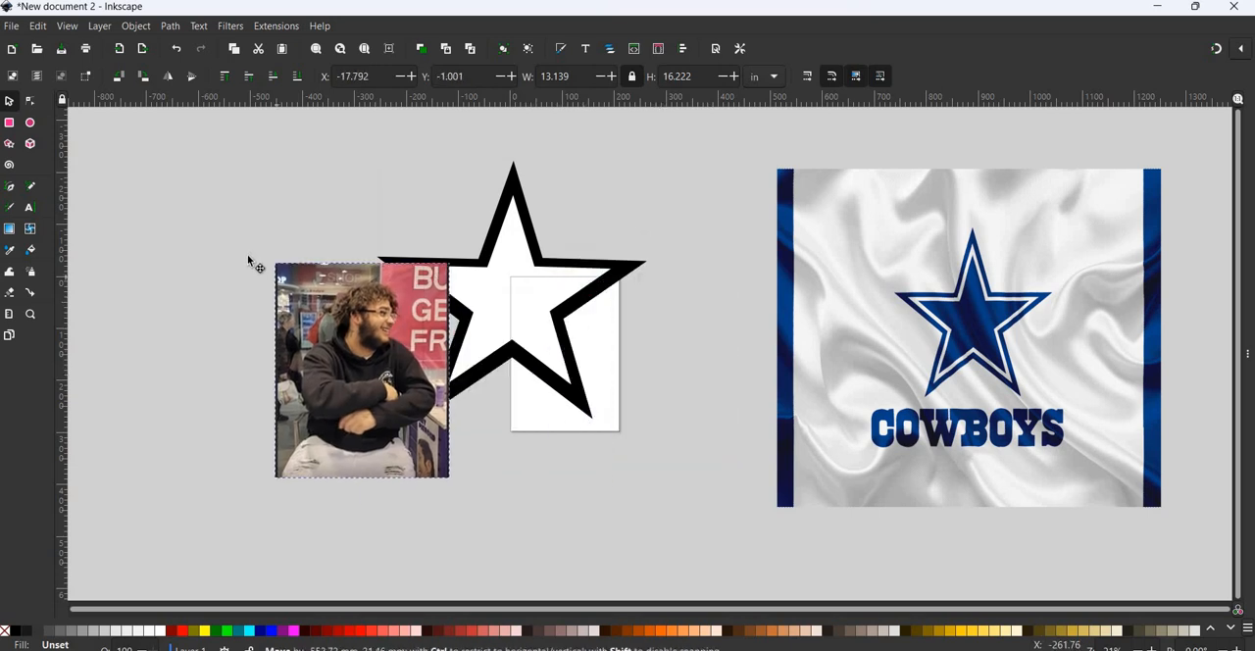
left_click_drag(247, 256, 238, 255)
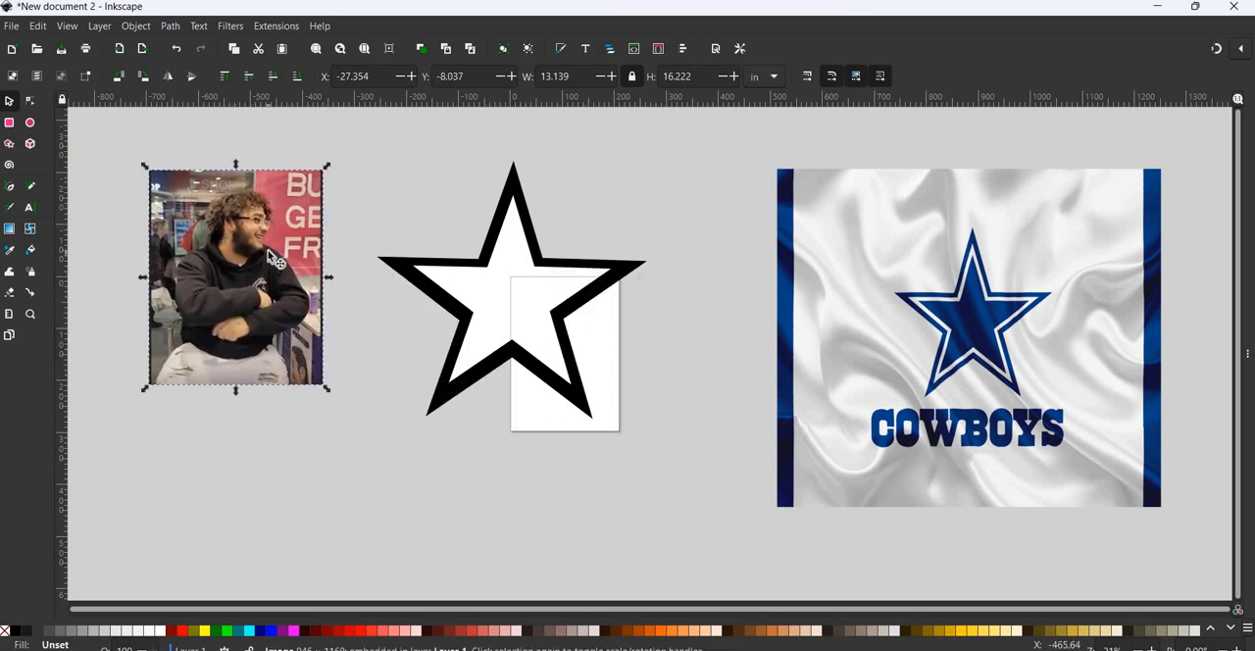
left_click_drag(453, 299, 536, 290)
right_click(526, 285)
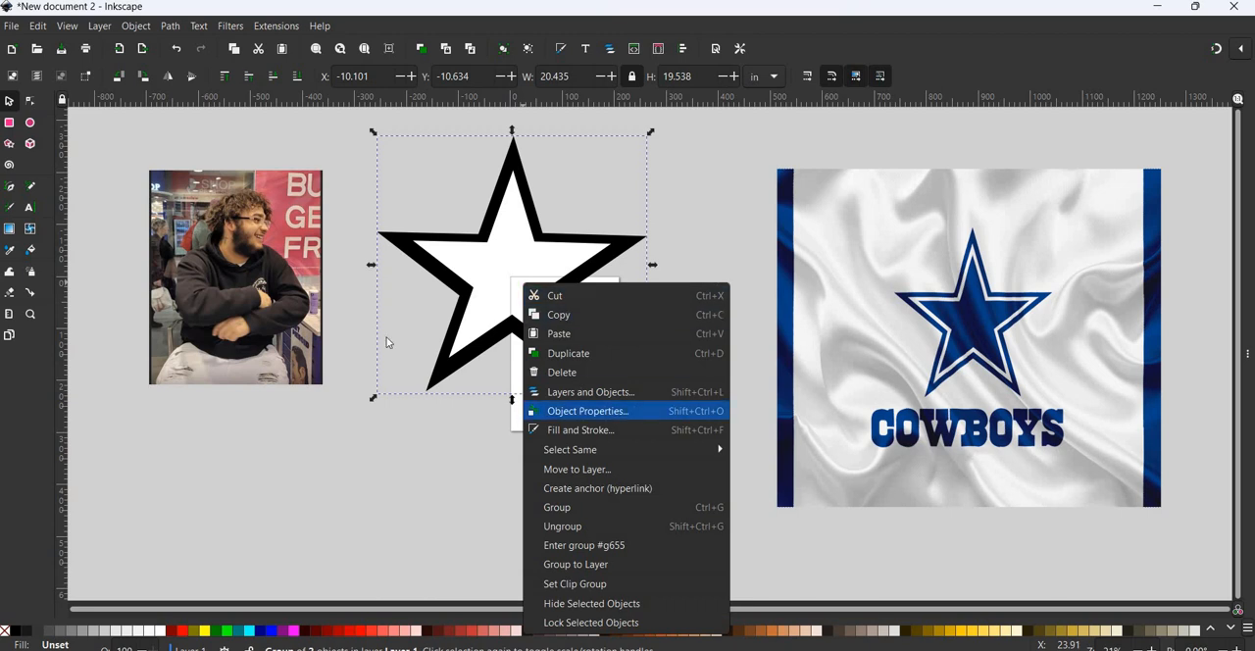
left_click(231, 255)
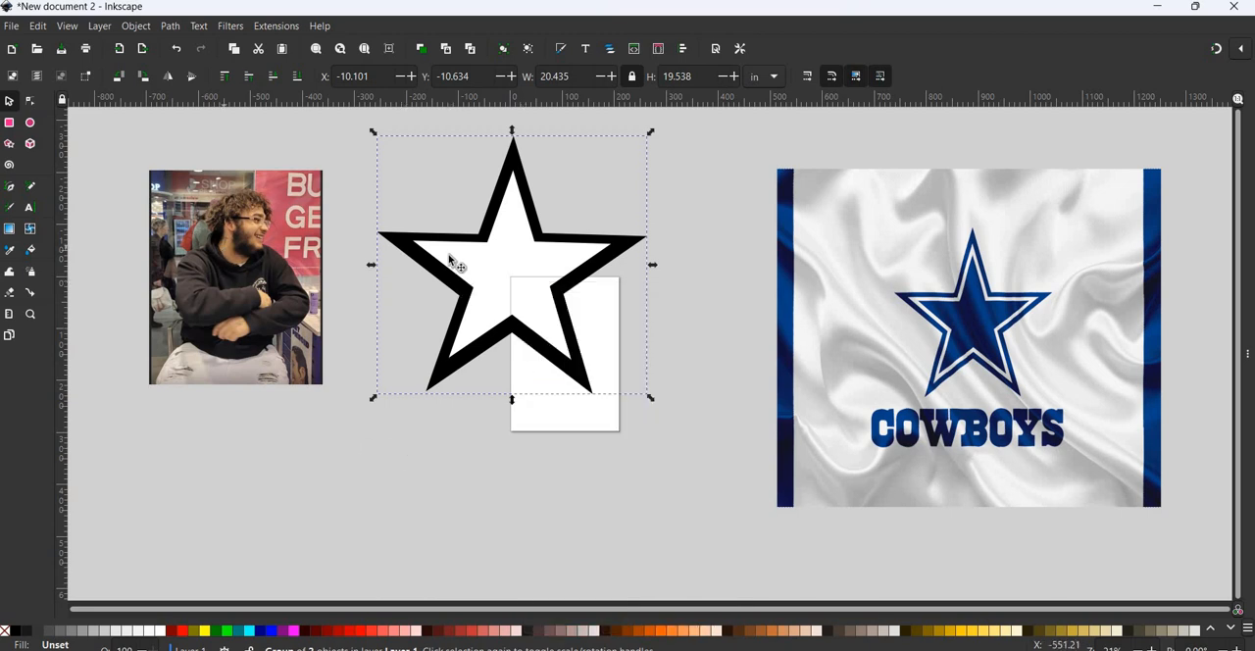
right_click(530, 284)
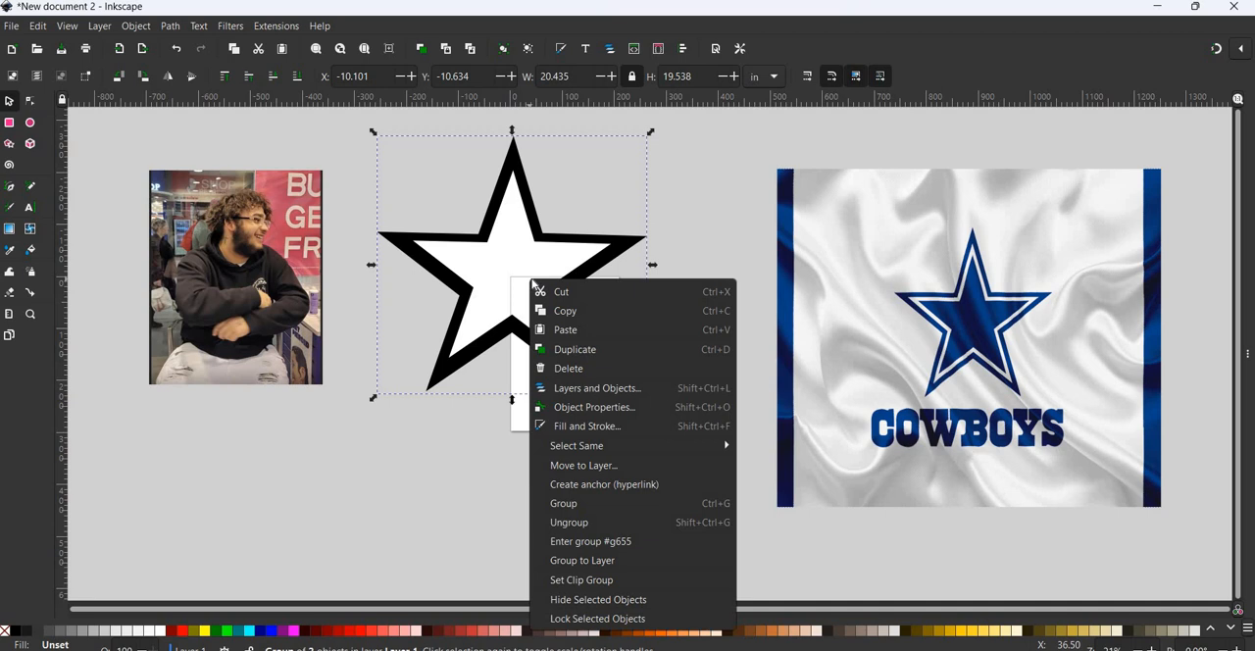
left_click(586, 465)
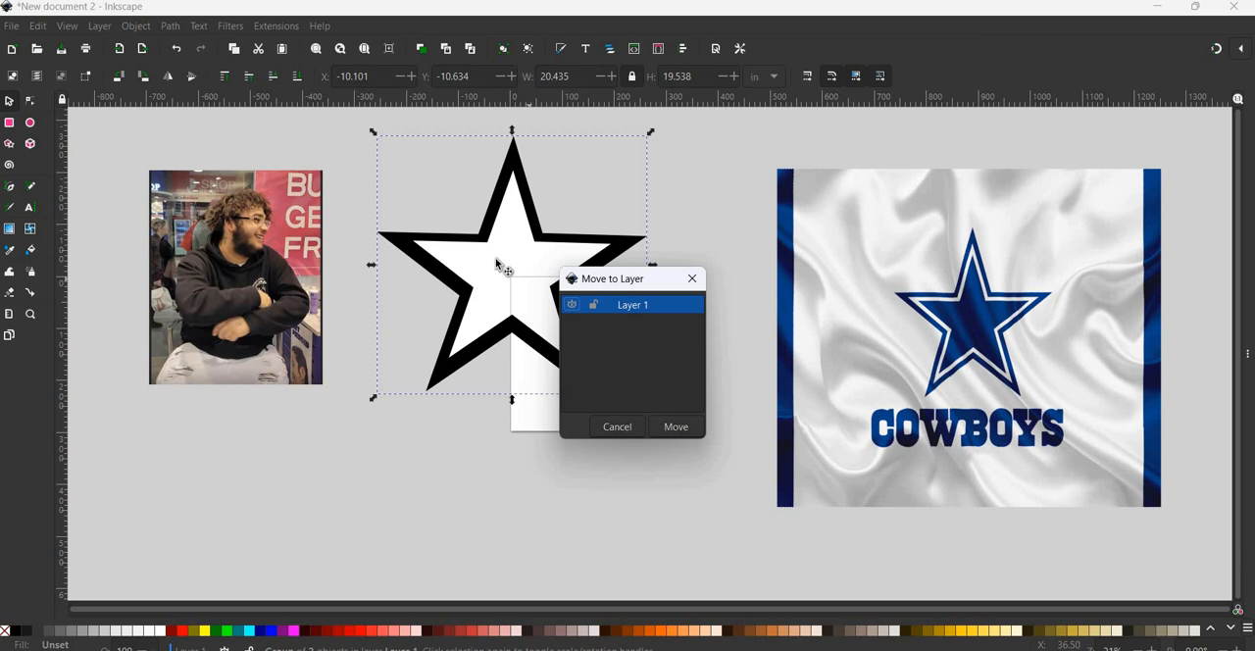
key("Escape")
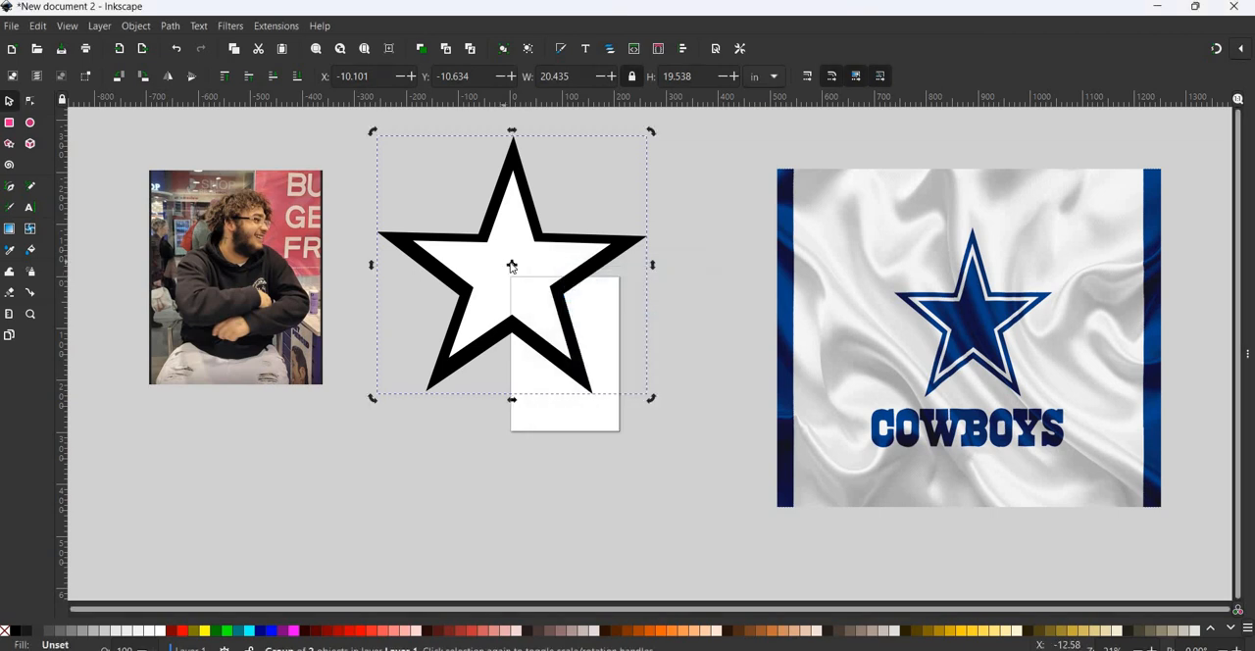
- Move the star group to Layer 1
right_click(511, 267)
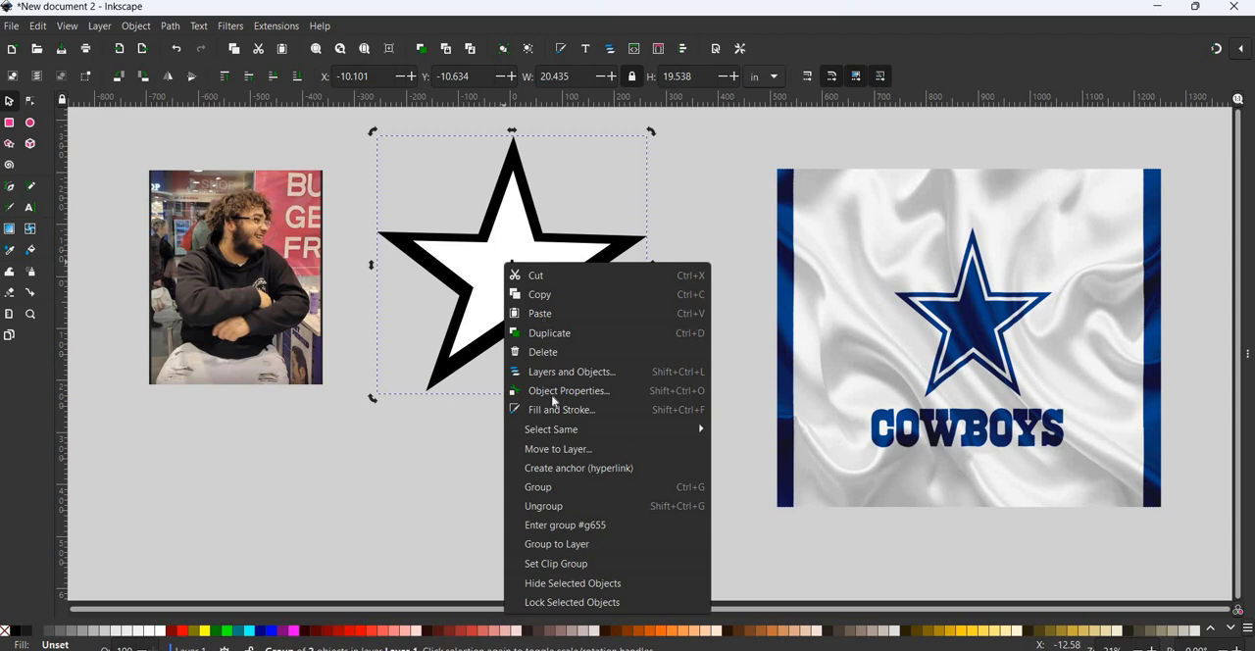
left_click(601, 450)
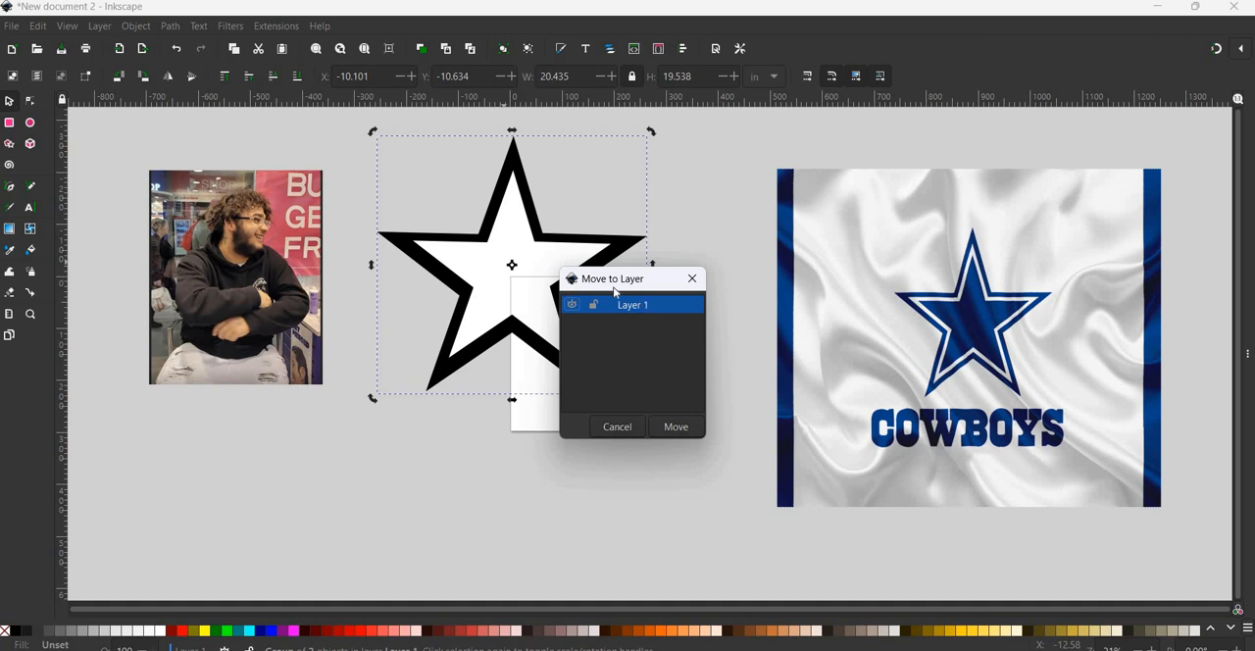
left_click(676, 428)
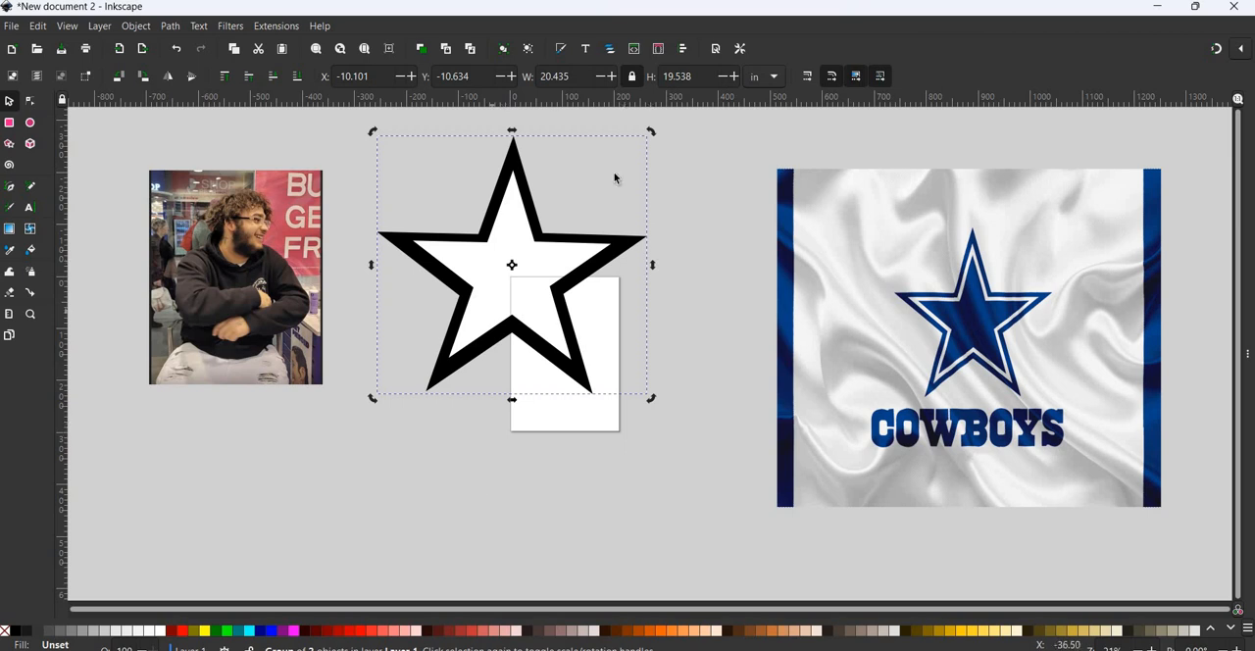
- Place the star group over the upper part of the photo and scale it down proportionally to about 17.3 × 16.6 in
left_click_drag(555, 261, 262, 230)
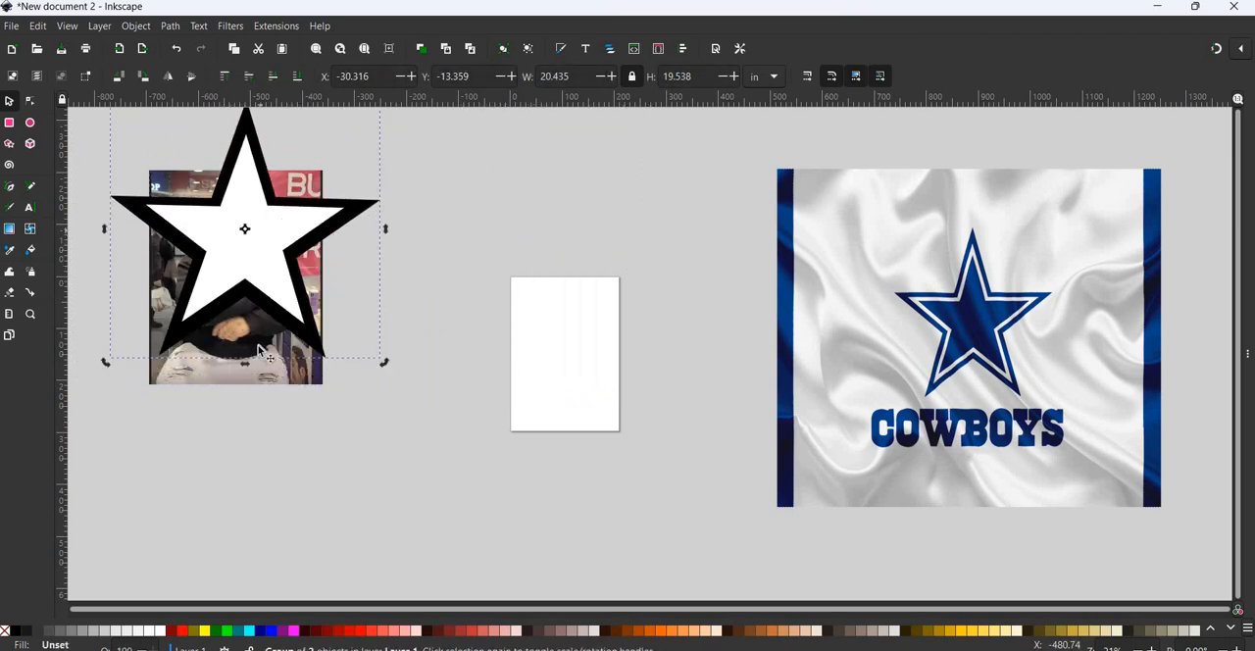
mouse_move(255, 274)
left_mouse_down()
mouse_move(248, 291)
mouse_move(245, 261)
mouse_move(259, 247)
mouse_move(233, 257)
mouse_move(275, 260)
left_mouse_up()
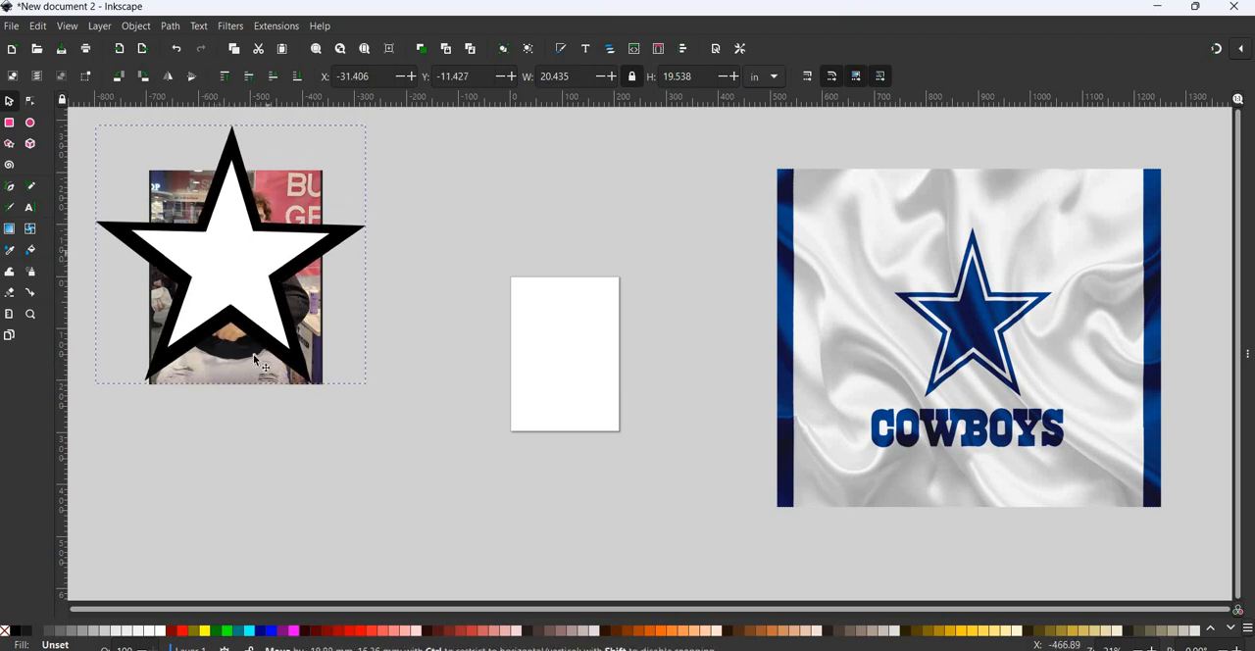
scroll(269, 364, "left", 4)
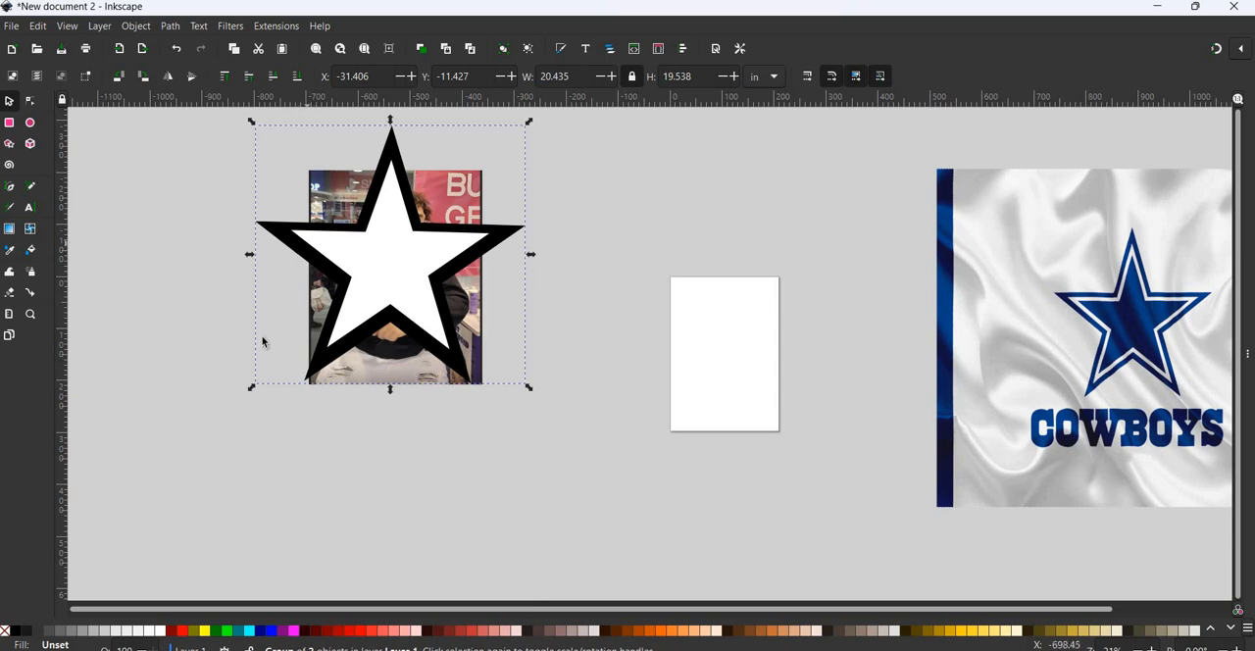
left_click_drag(252, 390, 355, 331)
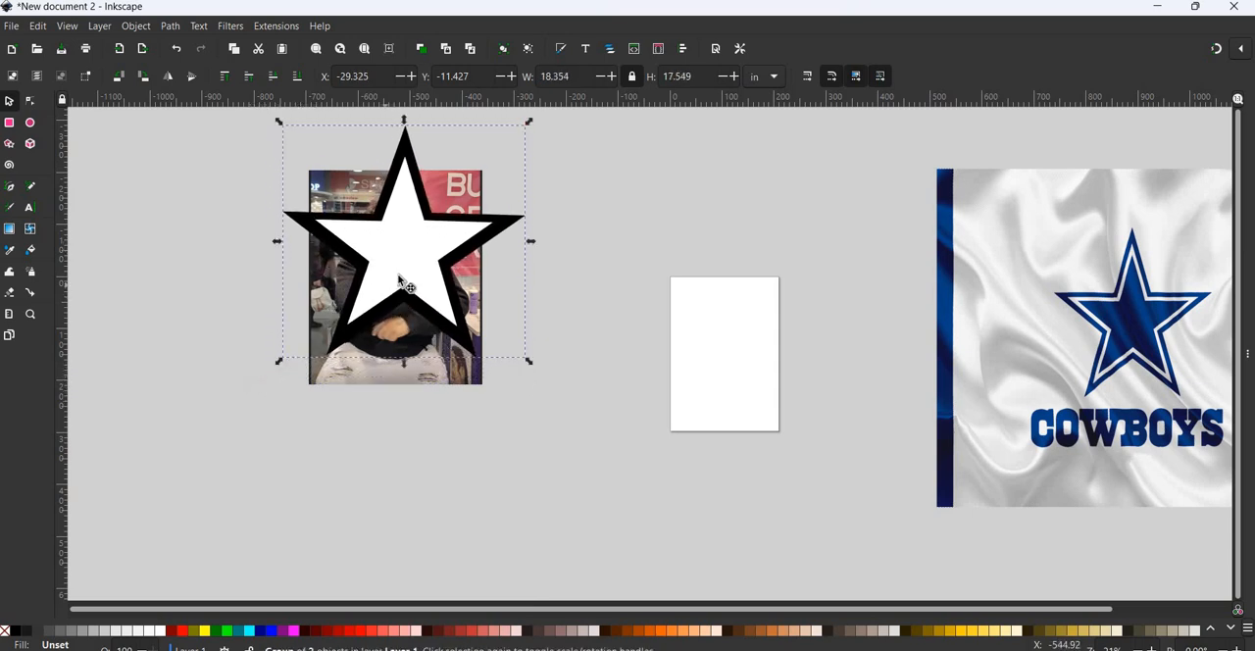
left_click_drag(391, 283, 431, 224)
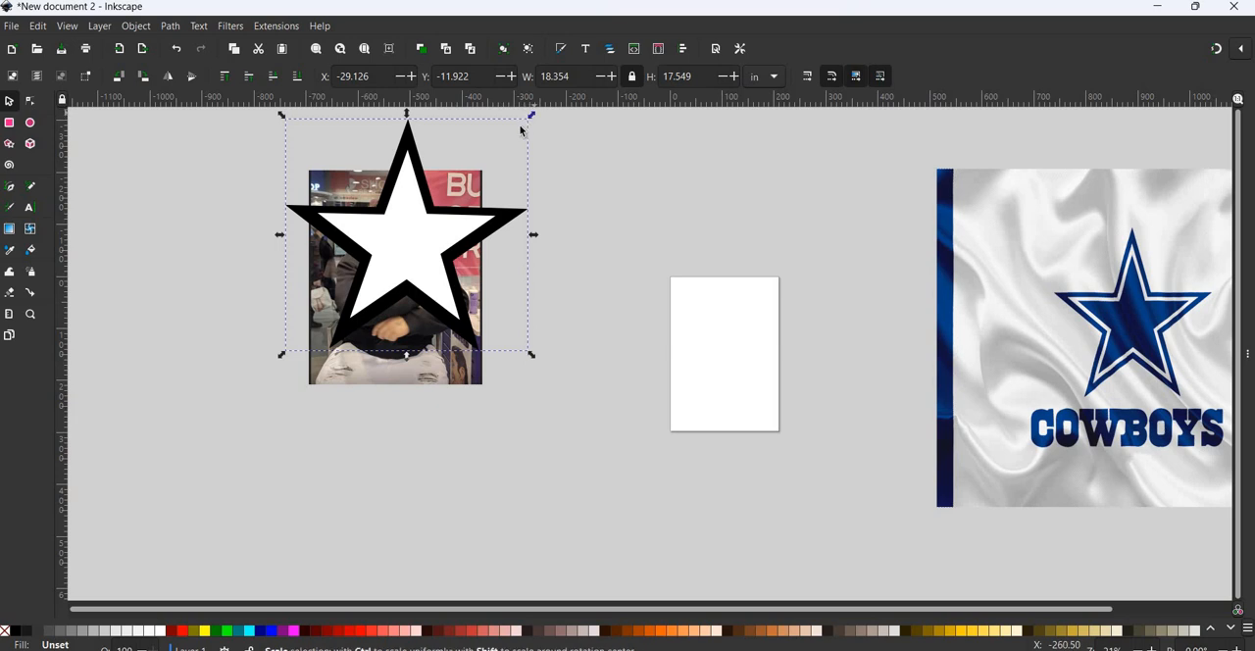
left_click_drag(529, 118, 516, 134)
left_click_drag(429, 246, 408, 231)
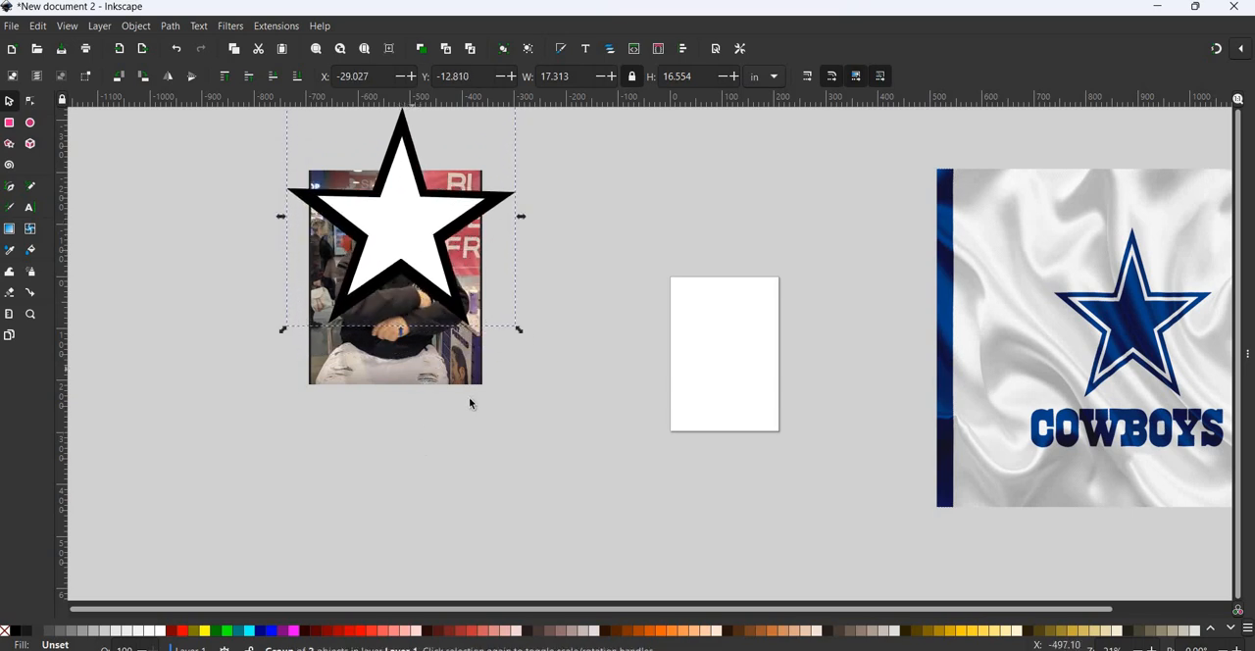
- Enlarge the photo proportionally beneath the star group and move the star over it to about X -24.3, Y -10.4 in
key("Tab")
left_click_drag(490, 386, 562, 467)
left_click(440, 359)
left_click_drag(486, 390, 626, 507)
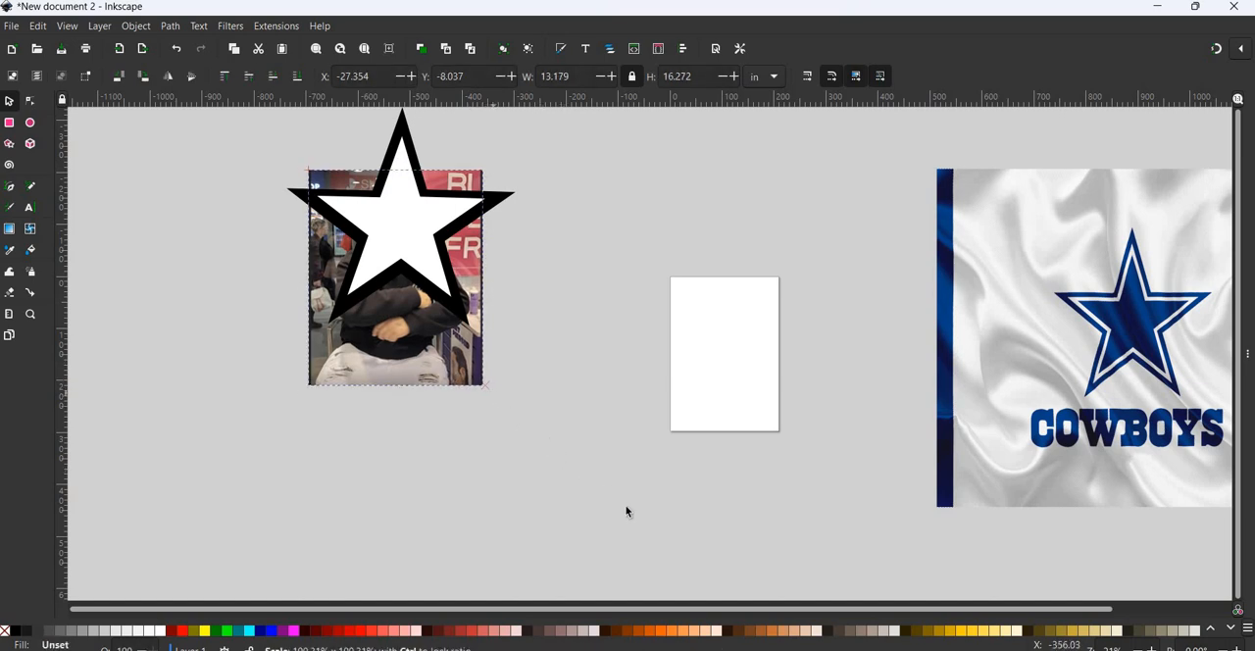
left_click(389, 234)
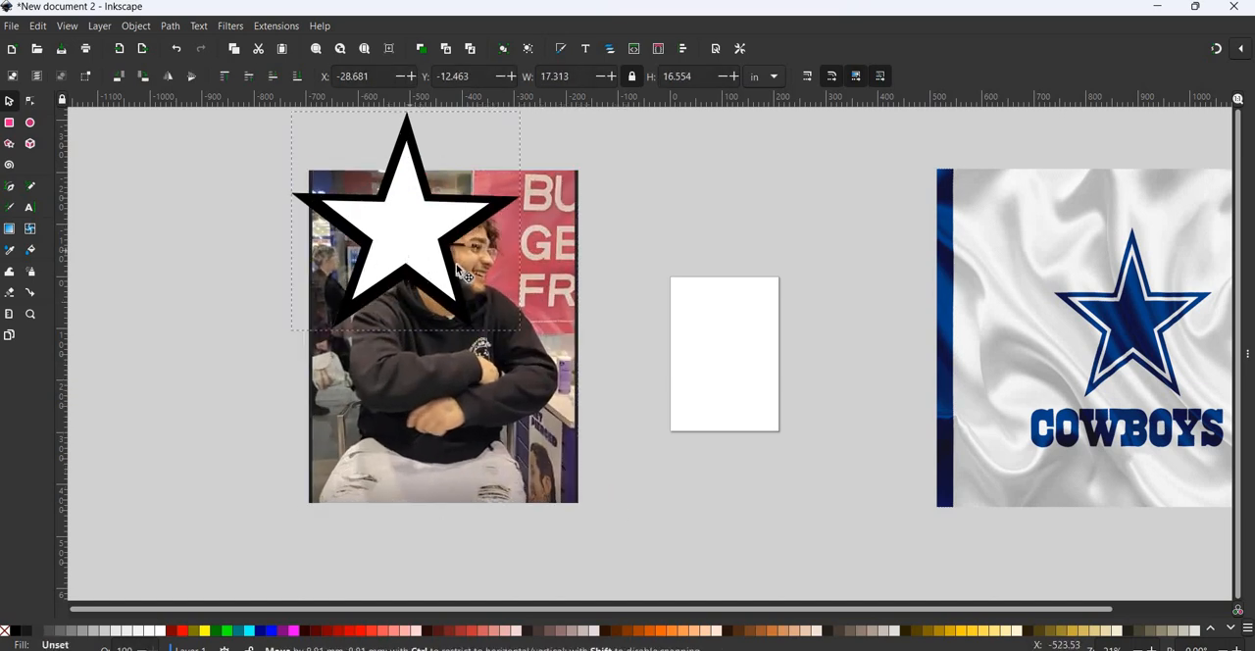
left_click_drag(388, 234, 459, 273)
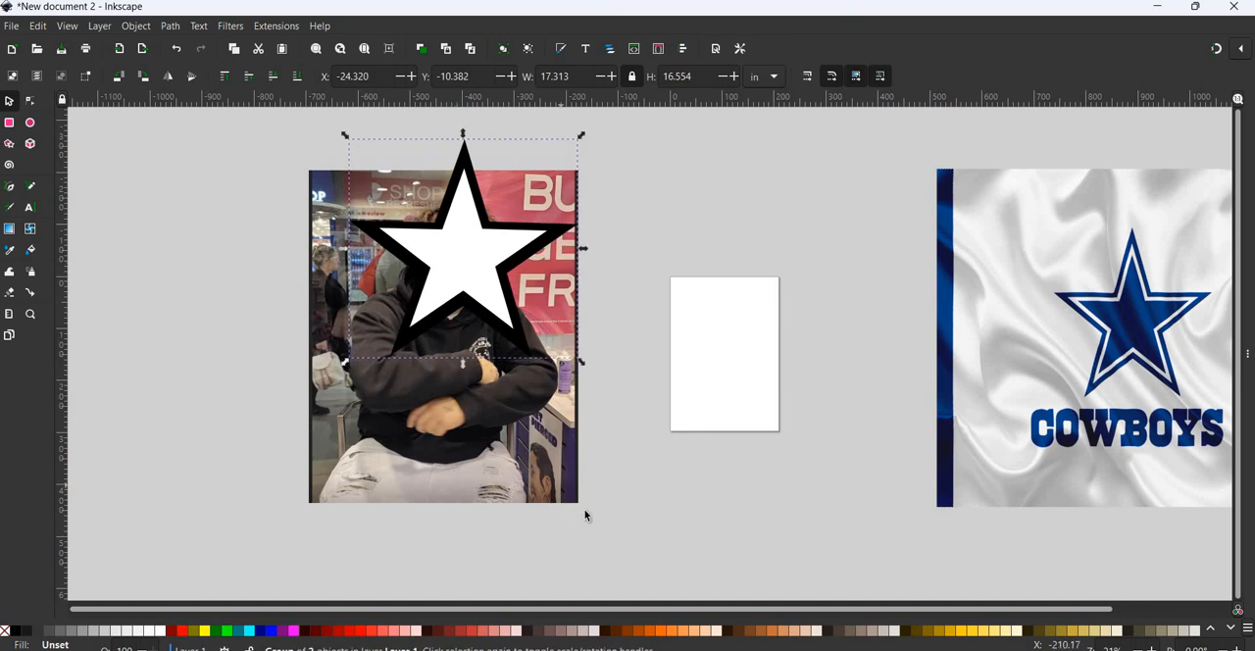
- Scale the photo down to nearly the star's width and place the star over its upper part, at about X -27.0, Y -10.8 in
left_click(570, 495)
left_click_drag(569, 497, 541, 454)
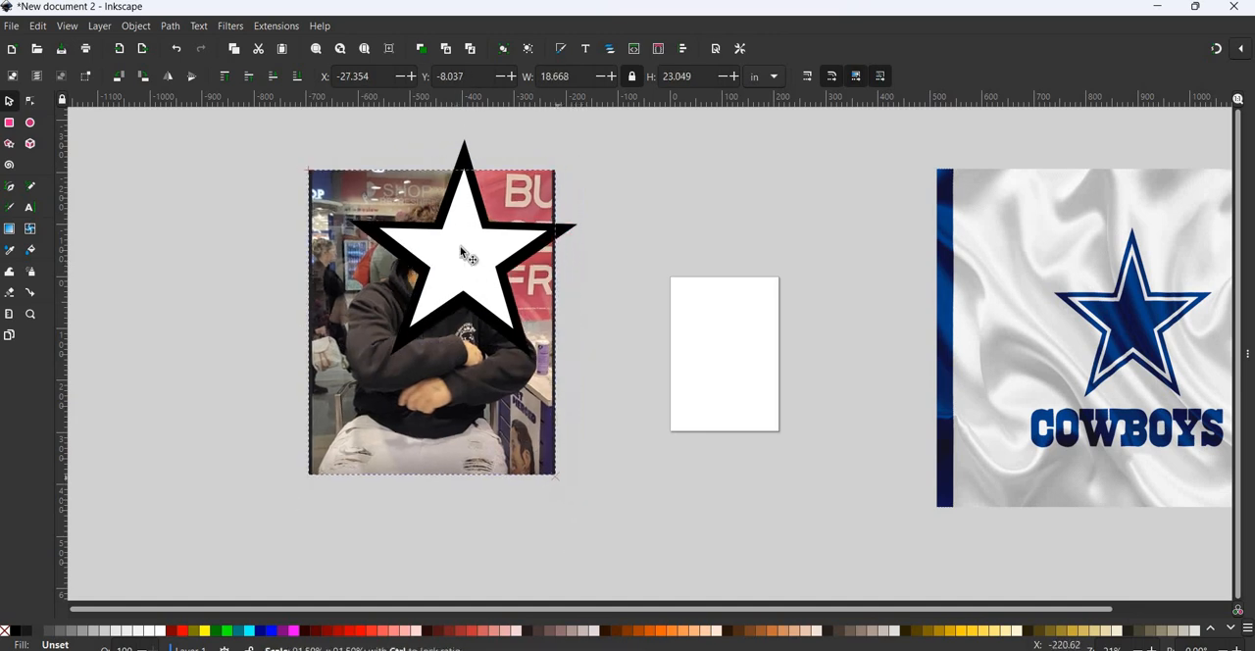
mouse_move(428, 266)
left_mouse_down()
mouse_move(412, 270)
mouse_move(416, 279)
mouse_move(438, 240)
mouse_move(430, 270)
left_mouse_up()
left_click(430, 271)
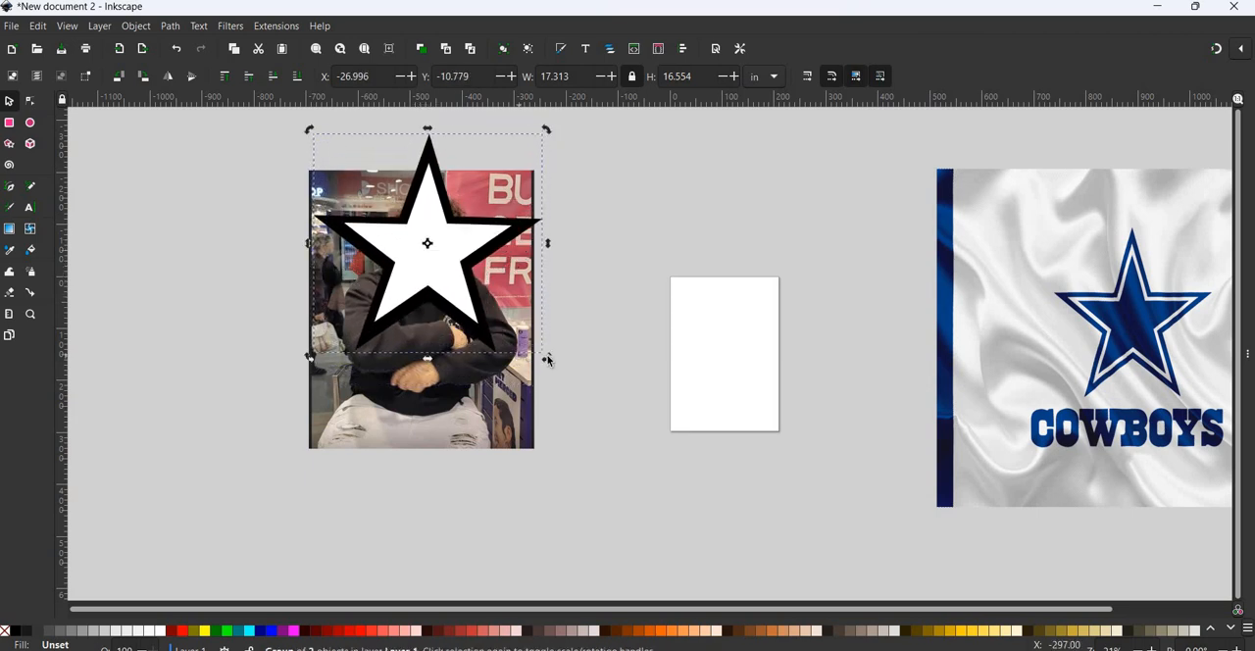
- Rotate the star group on the photo and place a duplicate of it beside the photo at about X -47.9, Y 2.3 in
left_click_drag(548, 359, 432, 249)
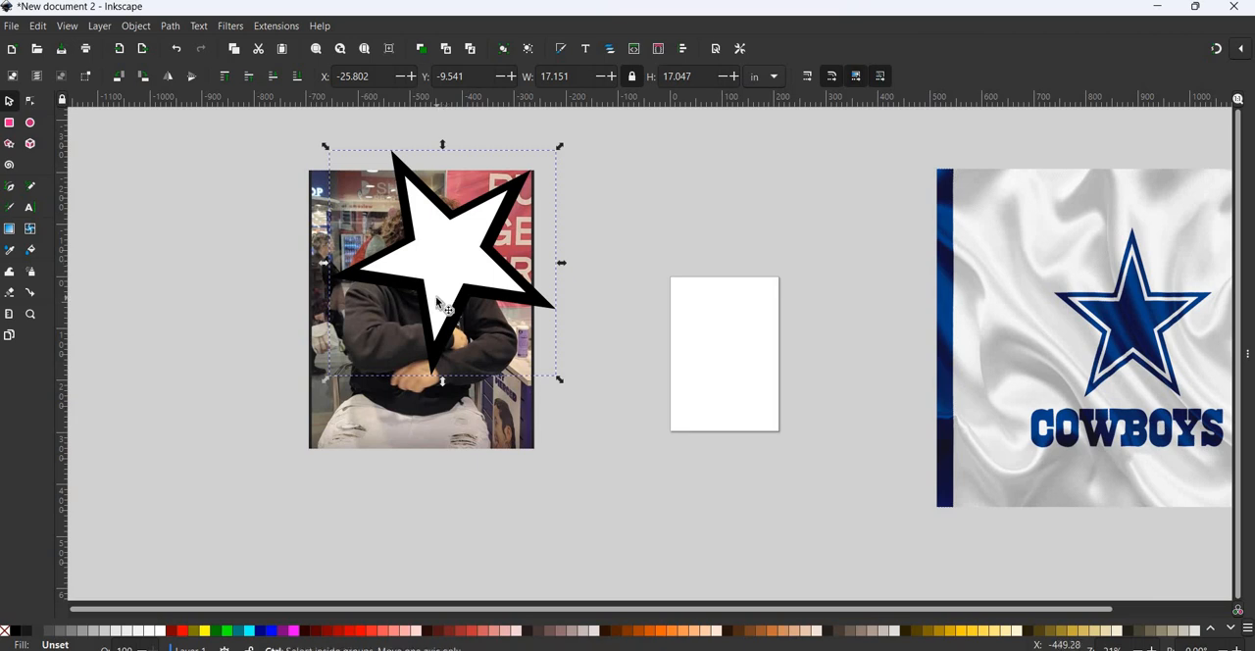
left_click_drag(464, 247, 205, 402)
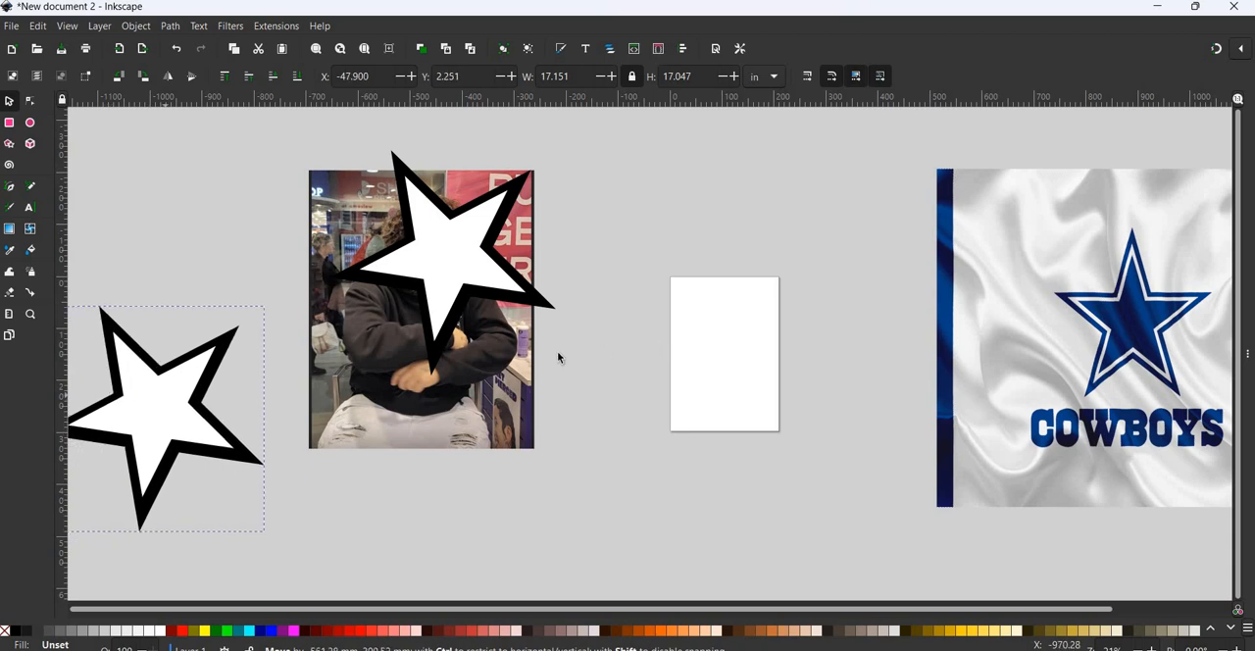
- Rotate the star on the photo so one point faces straight down and position it at about X -26.1, Y -9.6 in
left_click(447, 251)
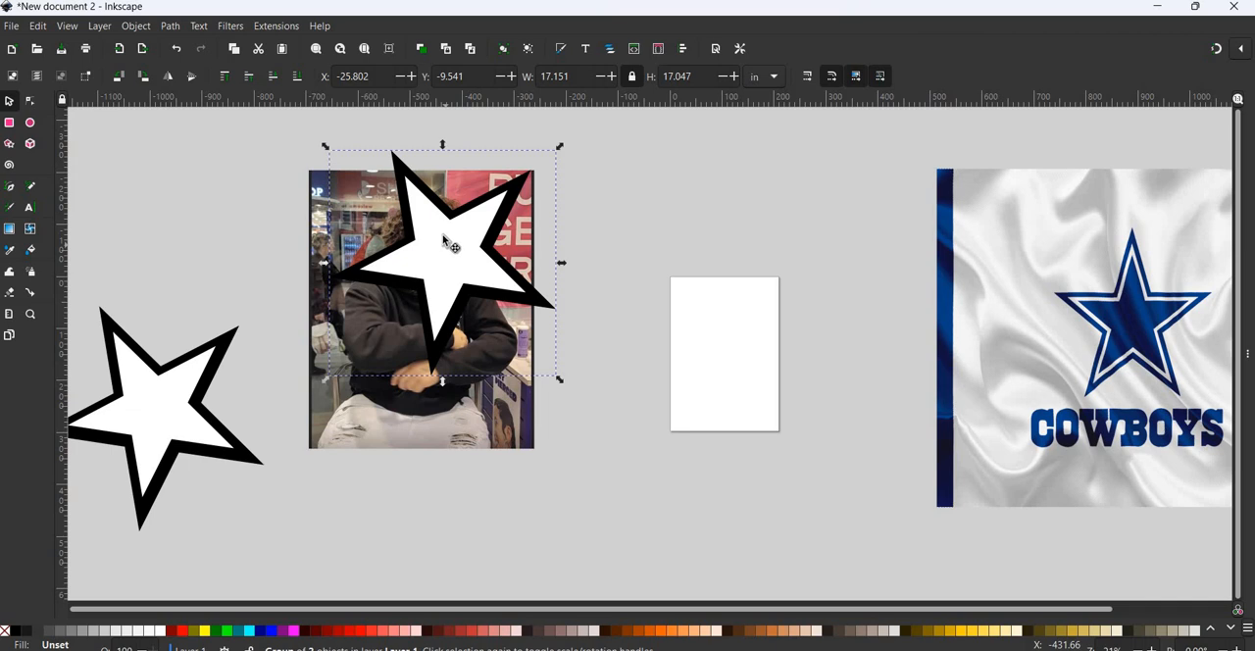
left_click_drag(445, 245, 443, 253)
left_click(442, 256)
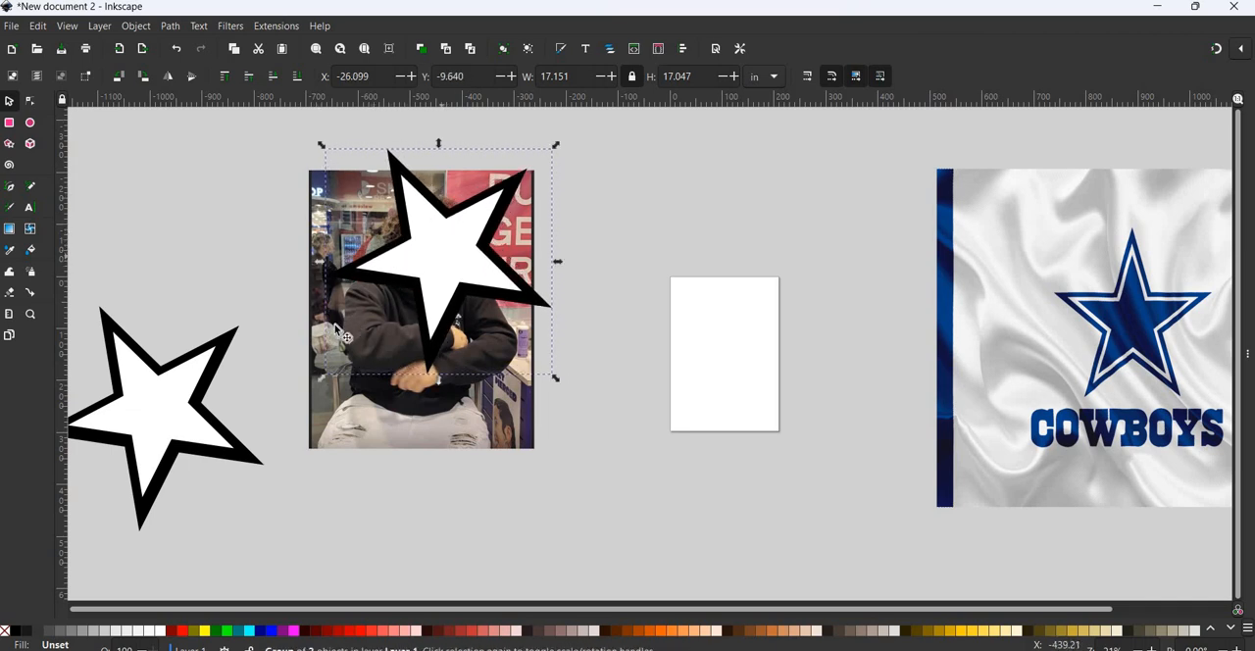
left_click_drag(326, 386, 341, 396)
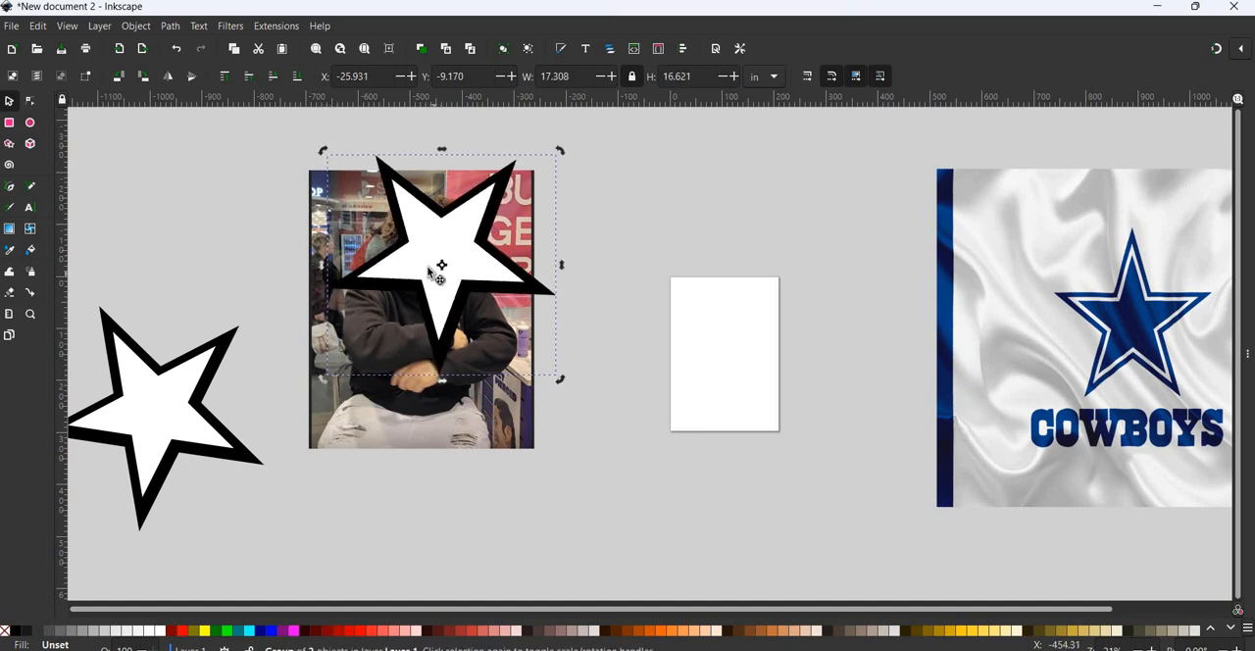
left_click_drag(433, 271, 431, 268)
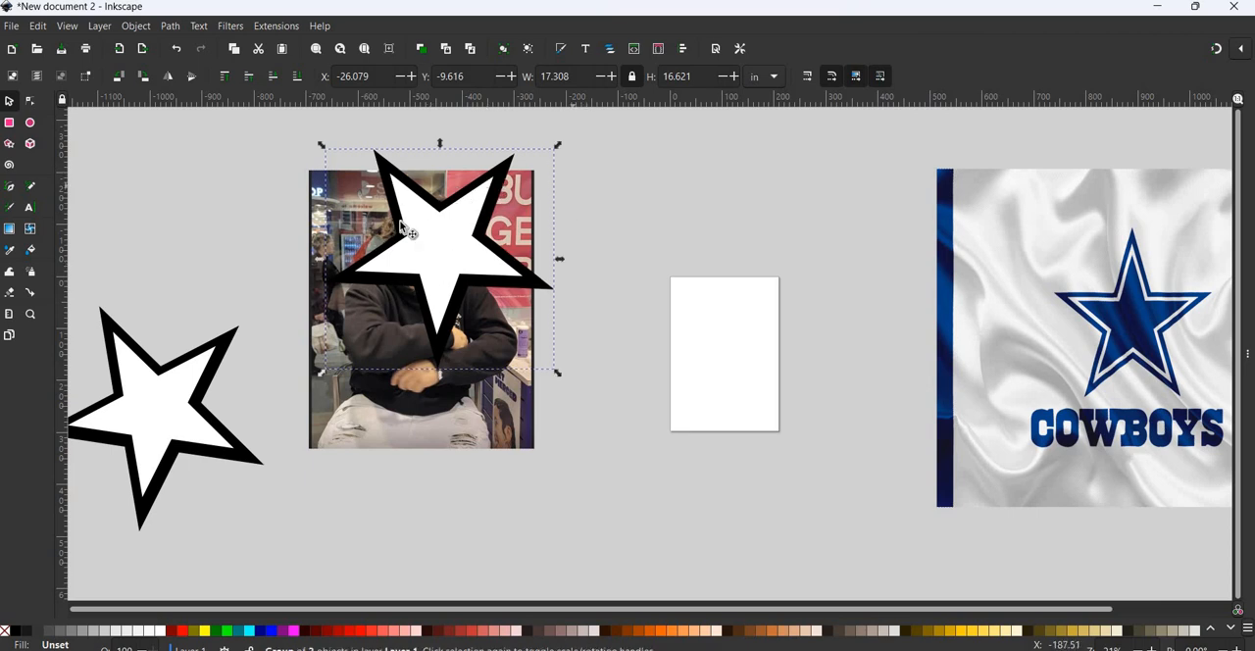
- Open the Channel Transparency filter settings for the star on the photo and place the dialog clear of the artwork
left_click(306, 168)
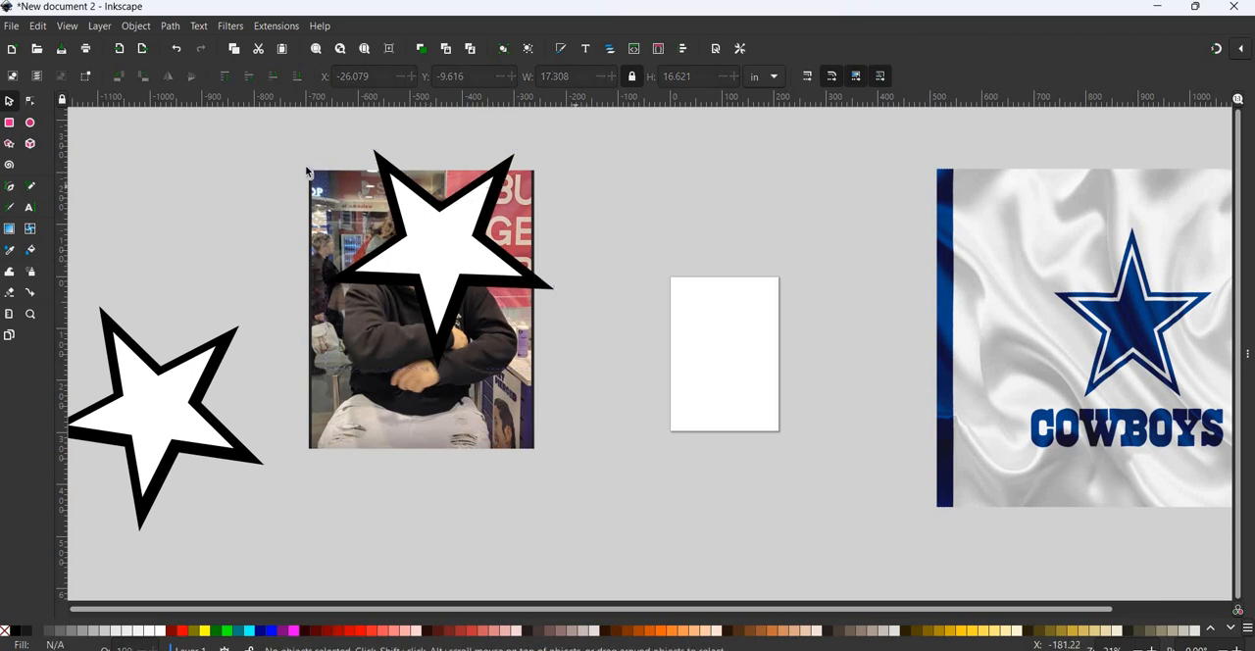
left_click(471, 263)
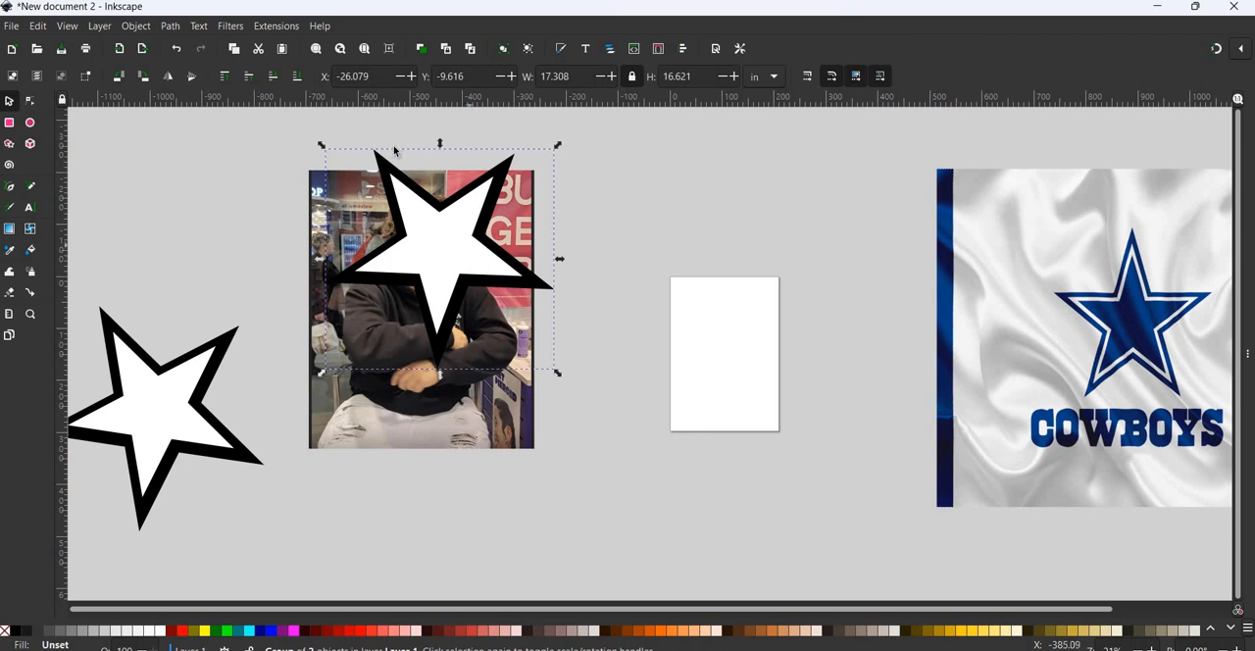
left_click(229, 26)
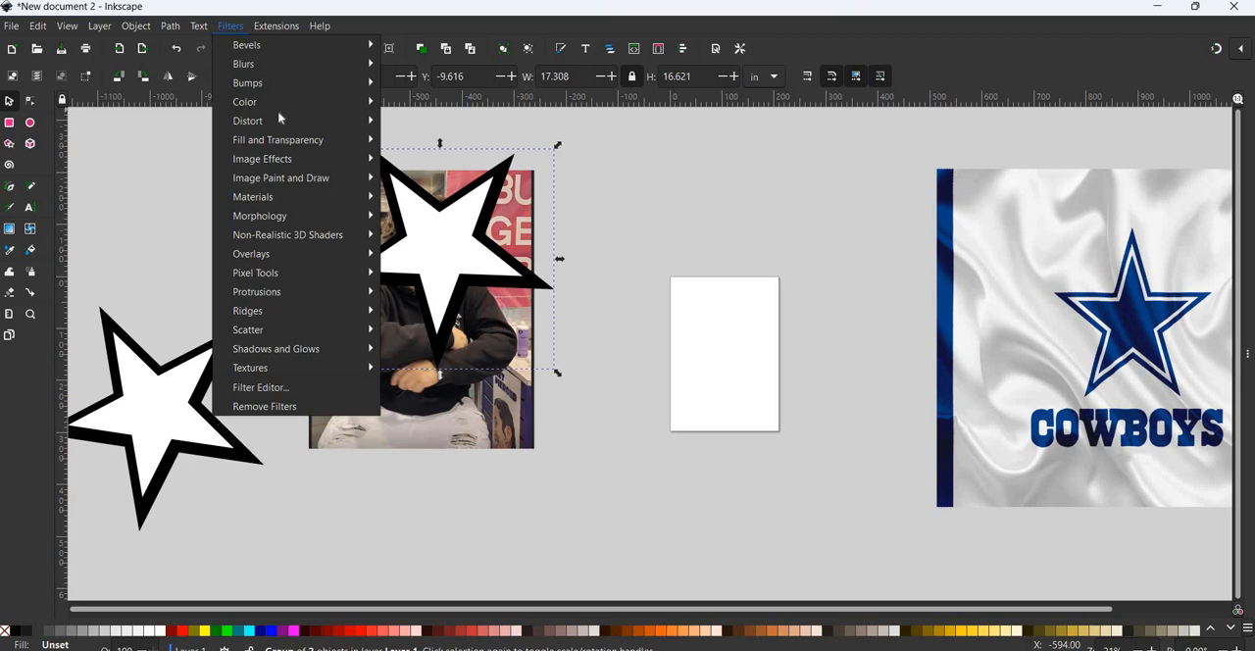
mouse_move(290, 143)
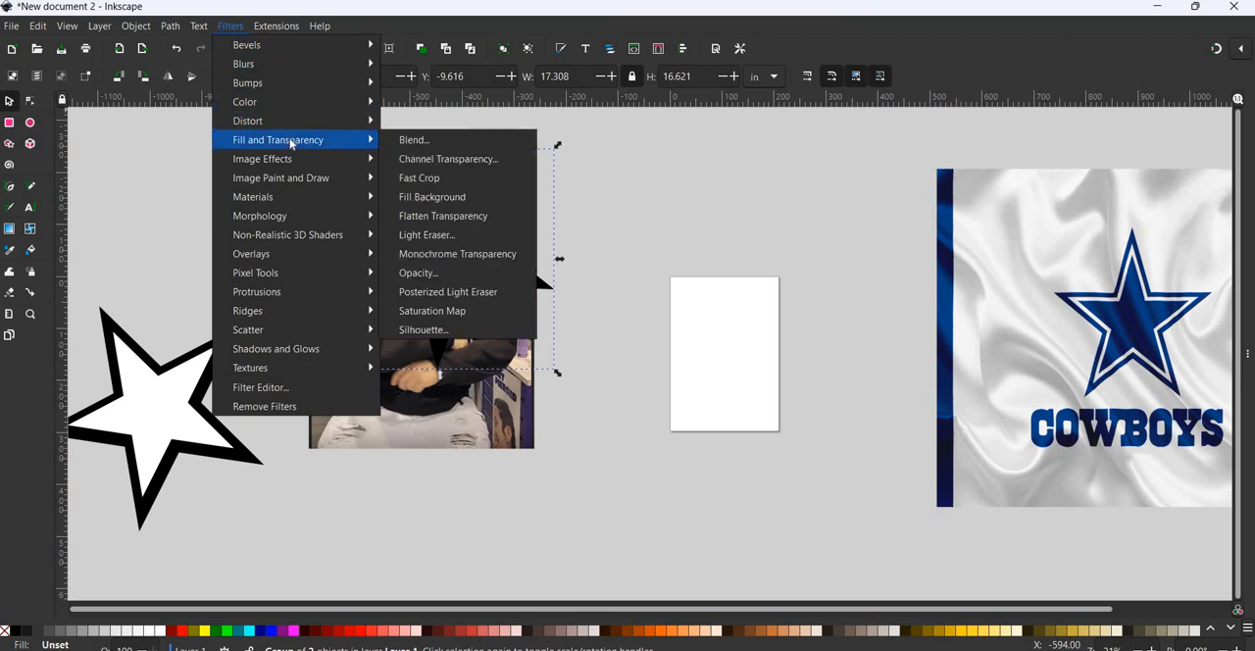
left_click(293, 145)
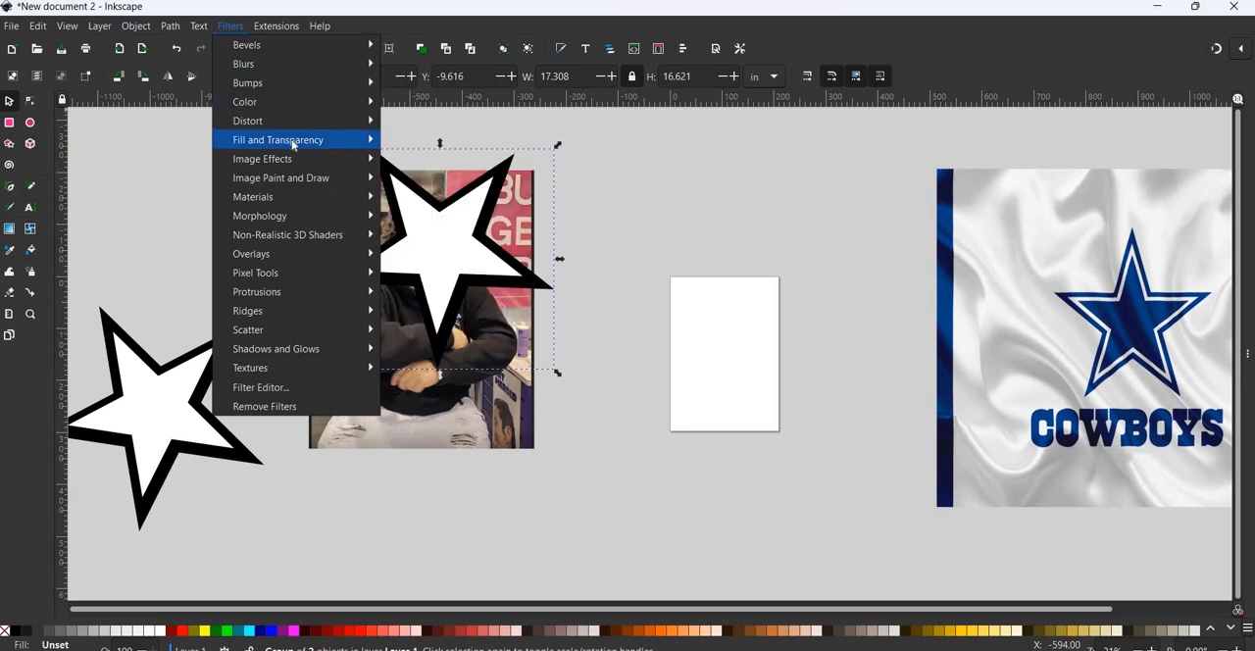
left_click(295, 145)
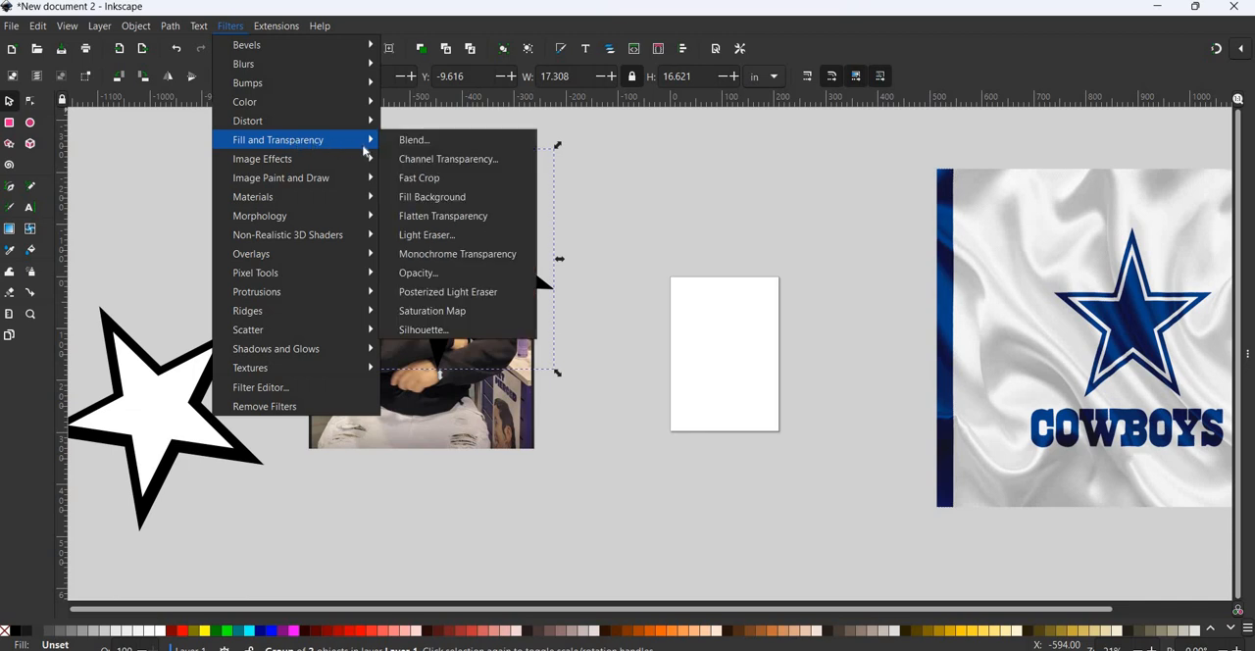
left_click(413, 160)
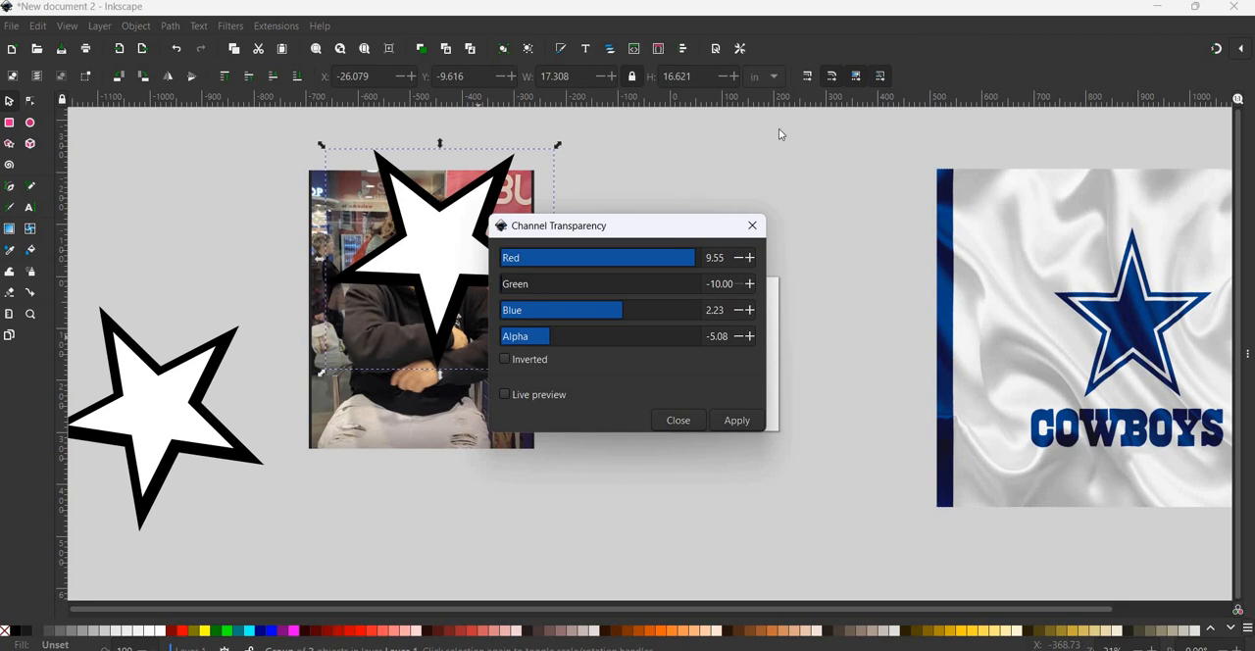
left_click_drag(627, 226, 750, 123)
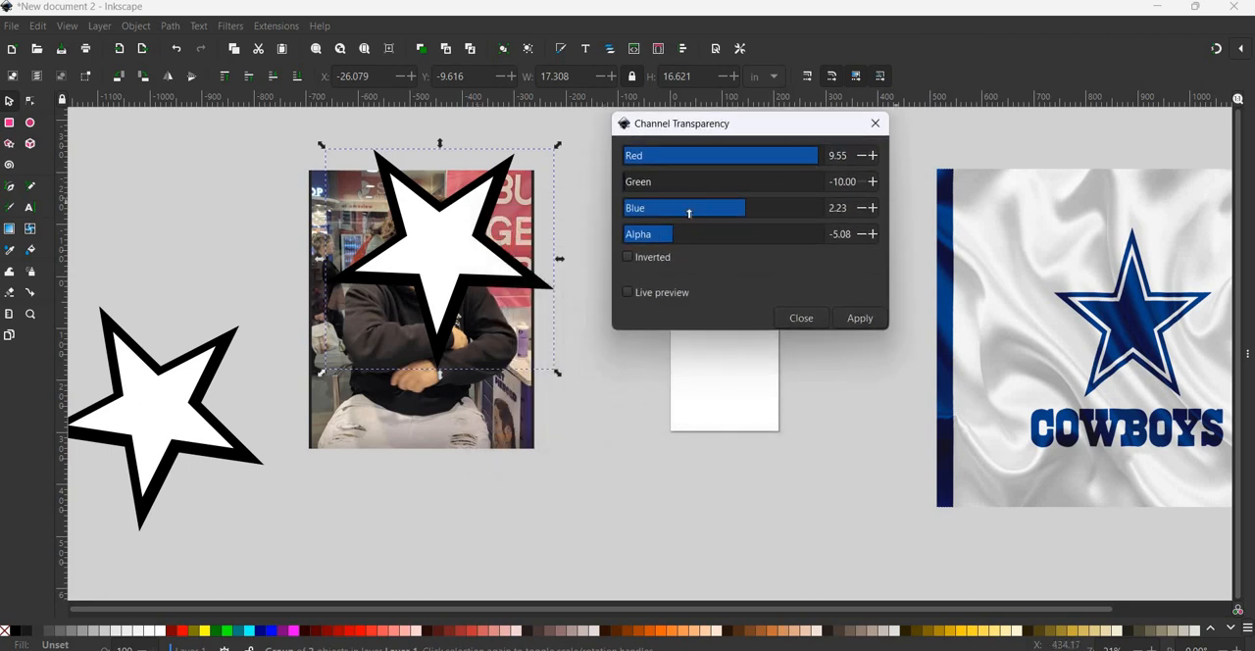
- Preview the Channel Transparency filter on the star over the photo, and switch the live preview off again
left_click(627, 258)
left_click(628, 293)
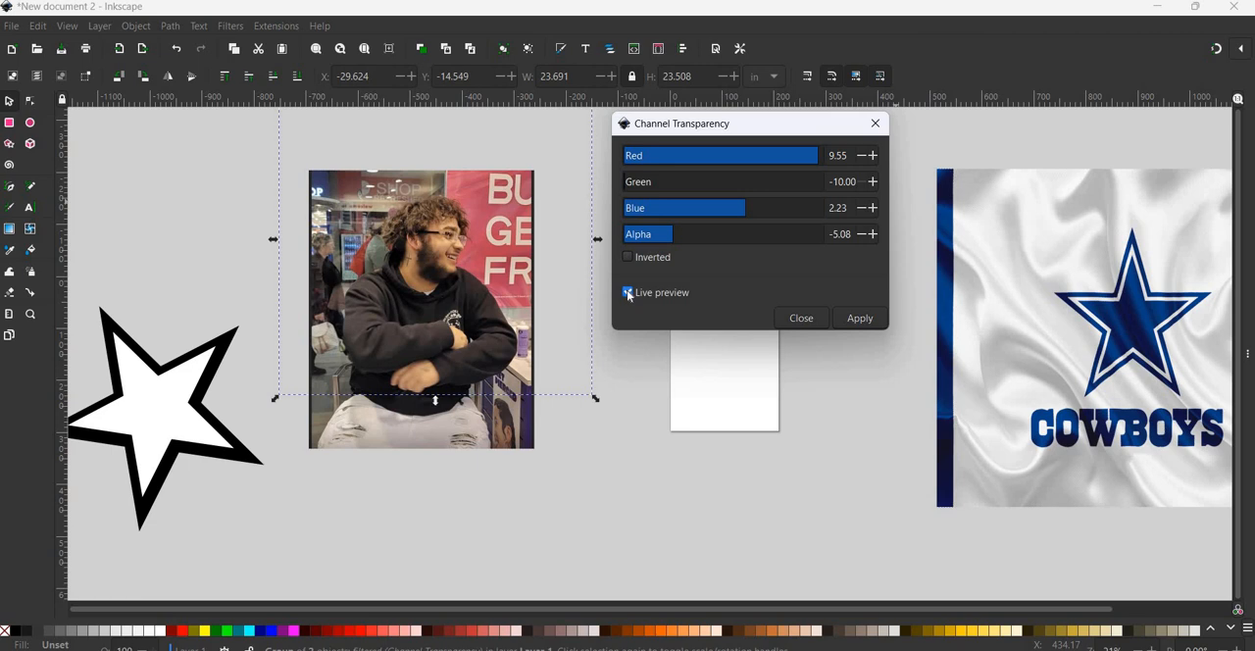
left_click(628, 293)
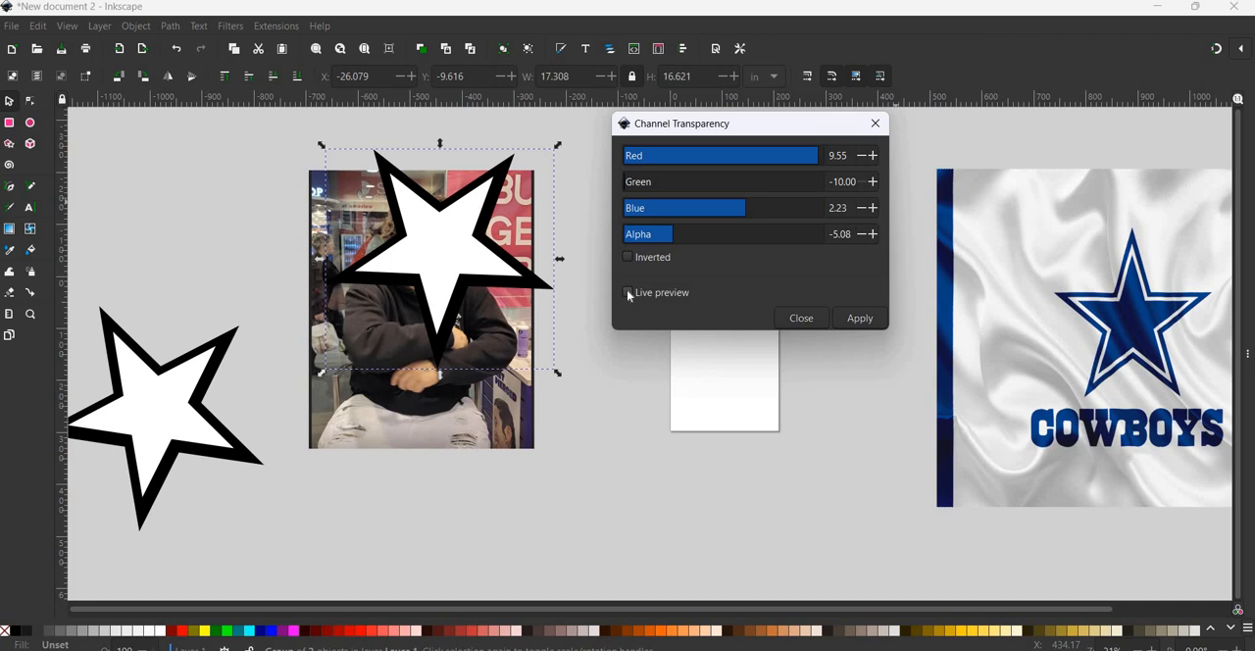
- Preview the Channel Transparency filter with Red, Green, Blue and Alpha all raised to 10, and close the settings without applying
left_click(627, 293)
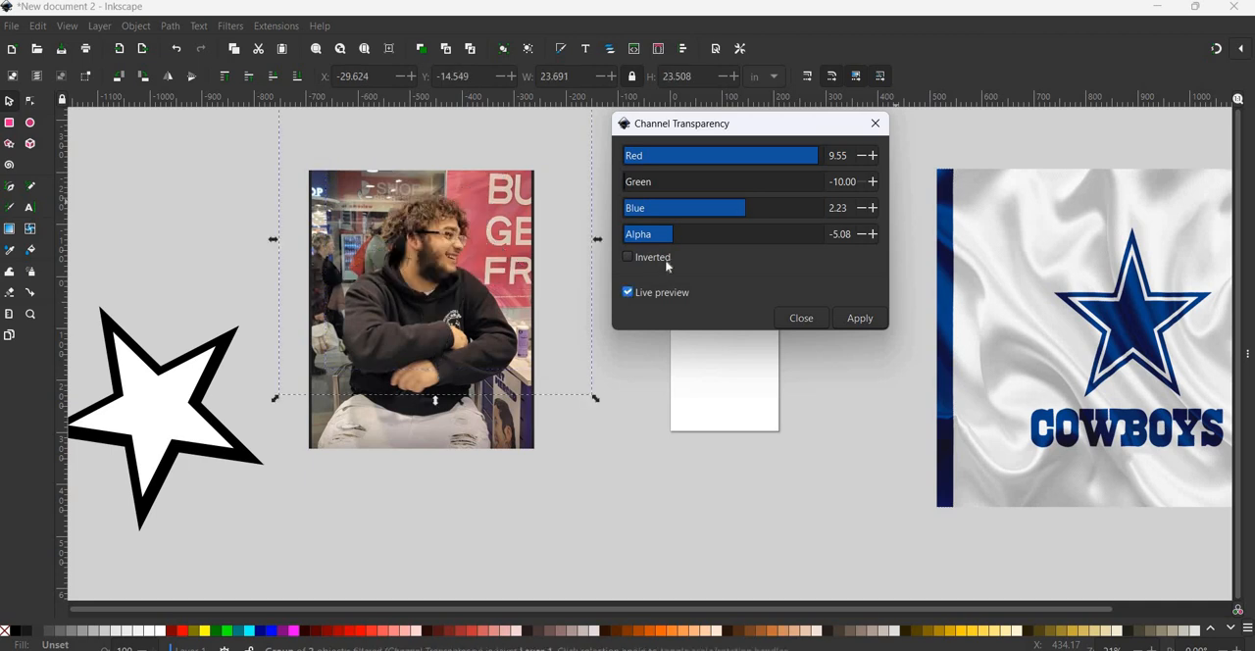
left_click(677, 183)
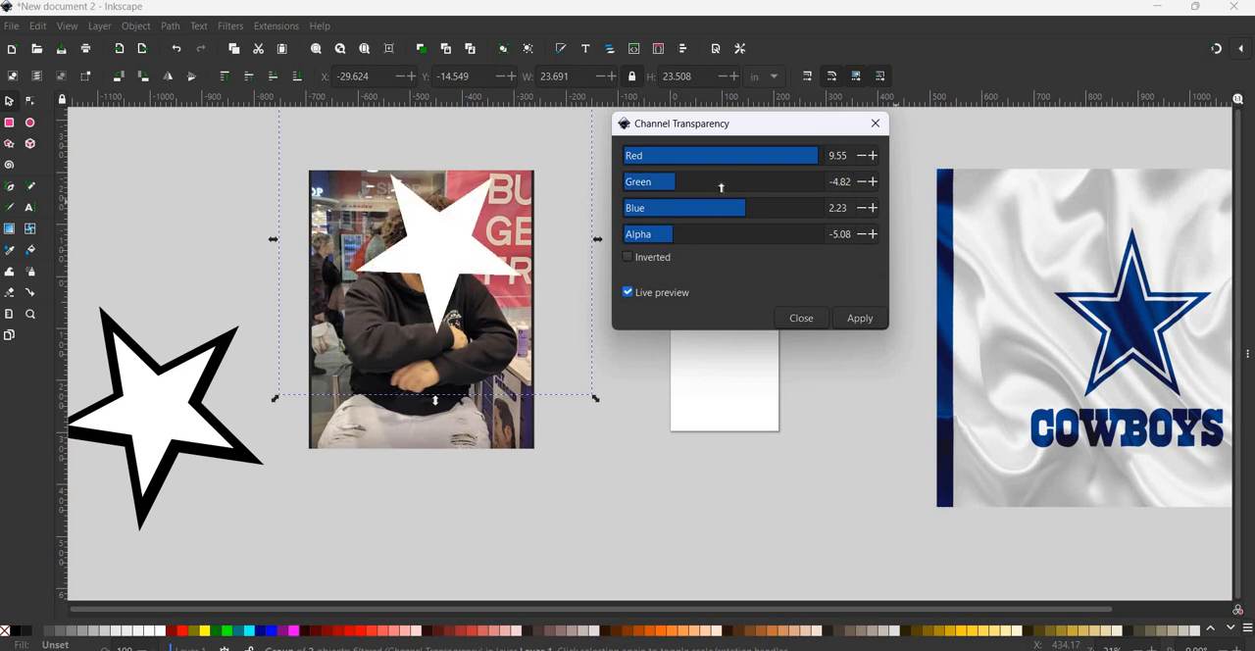
left_click(719, 182)
left_click(794, 182)
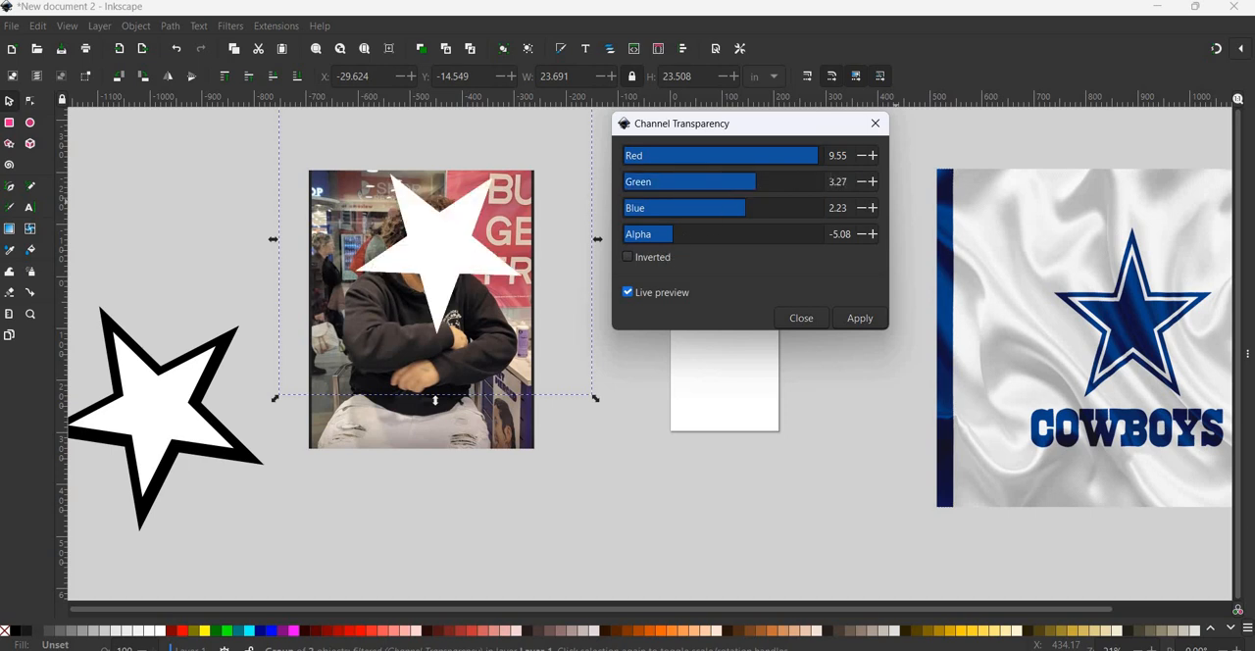
left_click(792, 182)
left_click(822, 156)
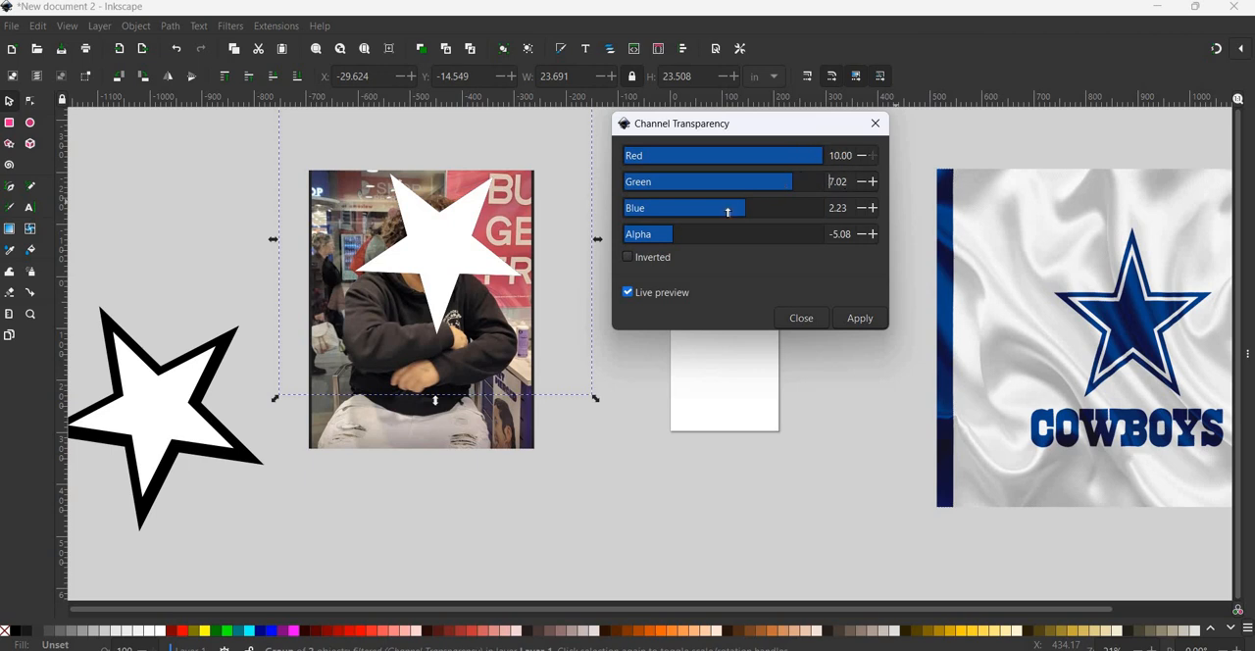
left_click(787, 182)
left_click_drag(765, 209, 821, 209)
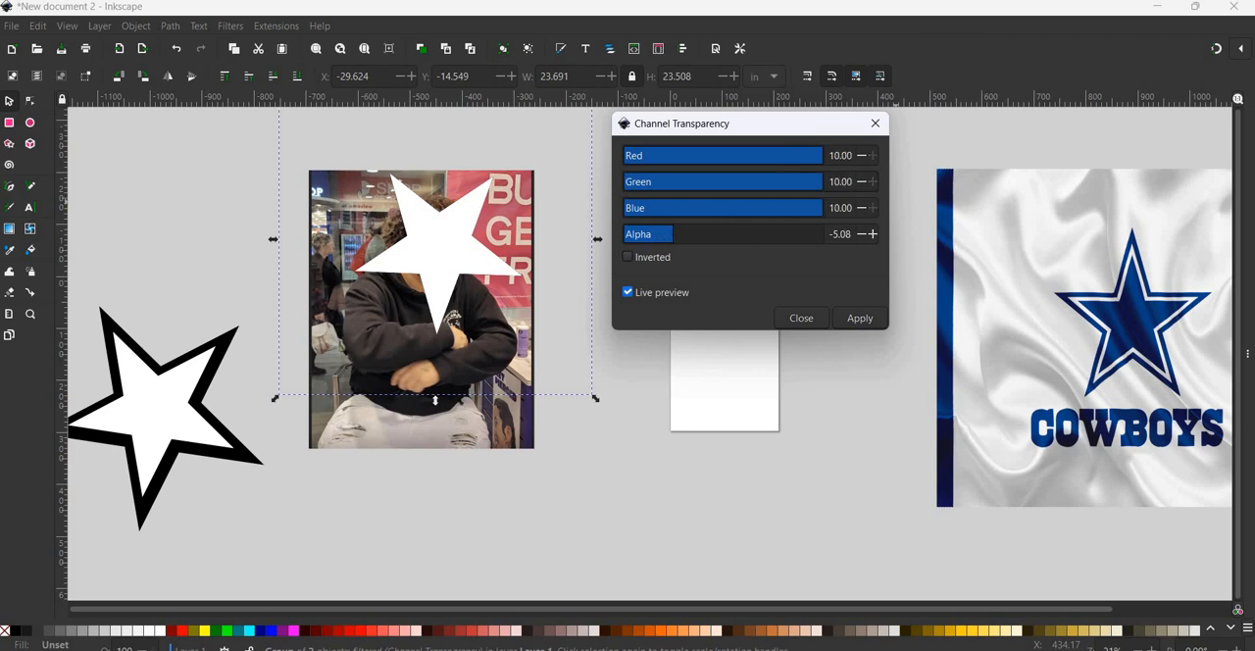
left_click_drag(672, 234, 823, 235)
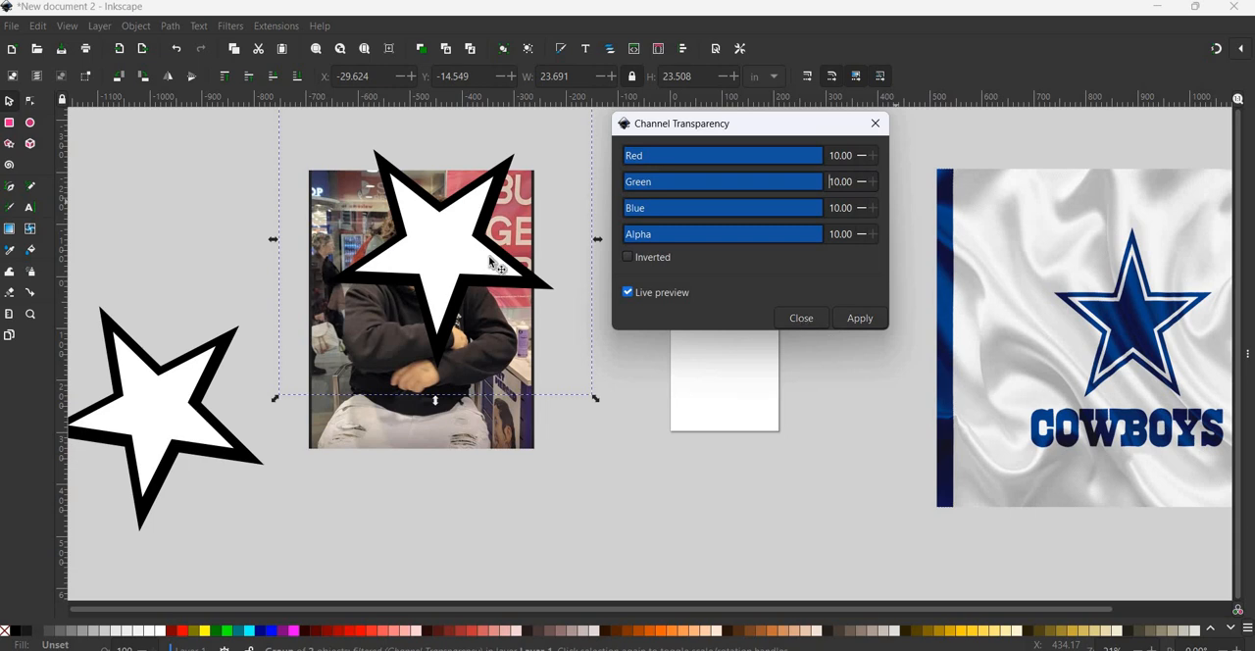
left_click(802, 320)
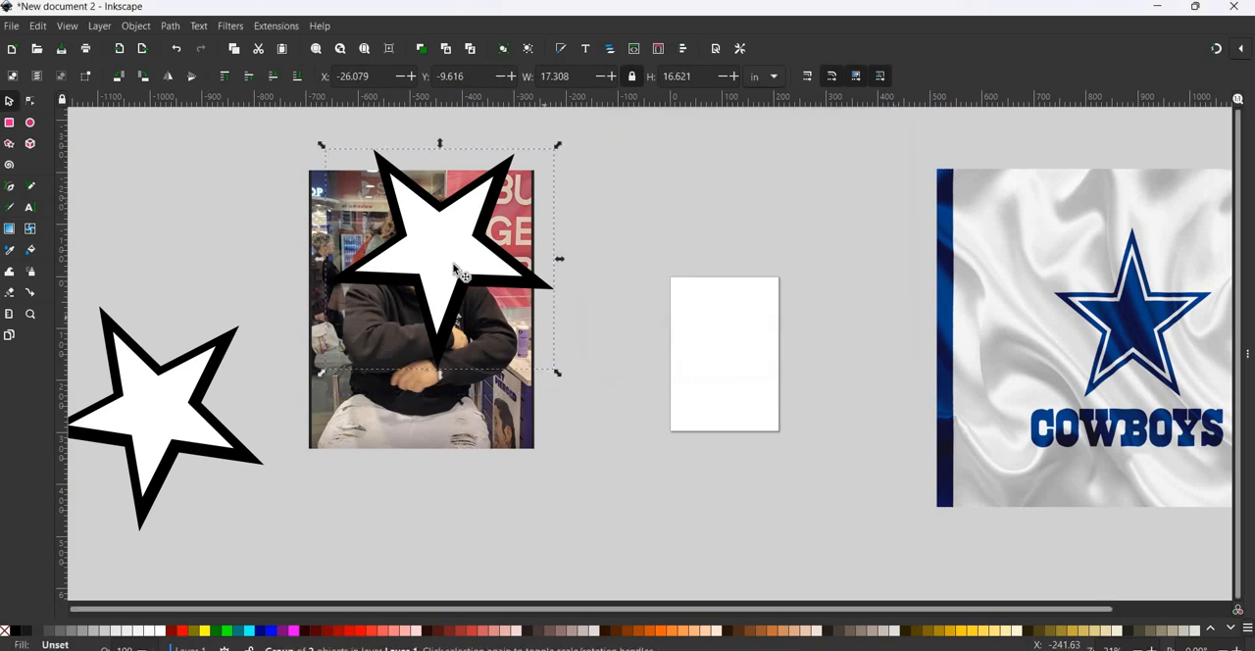
- Ungroup the two stars lying on the photo
left_click(135, 25)
left_click(147, 177)
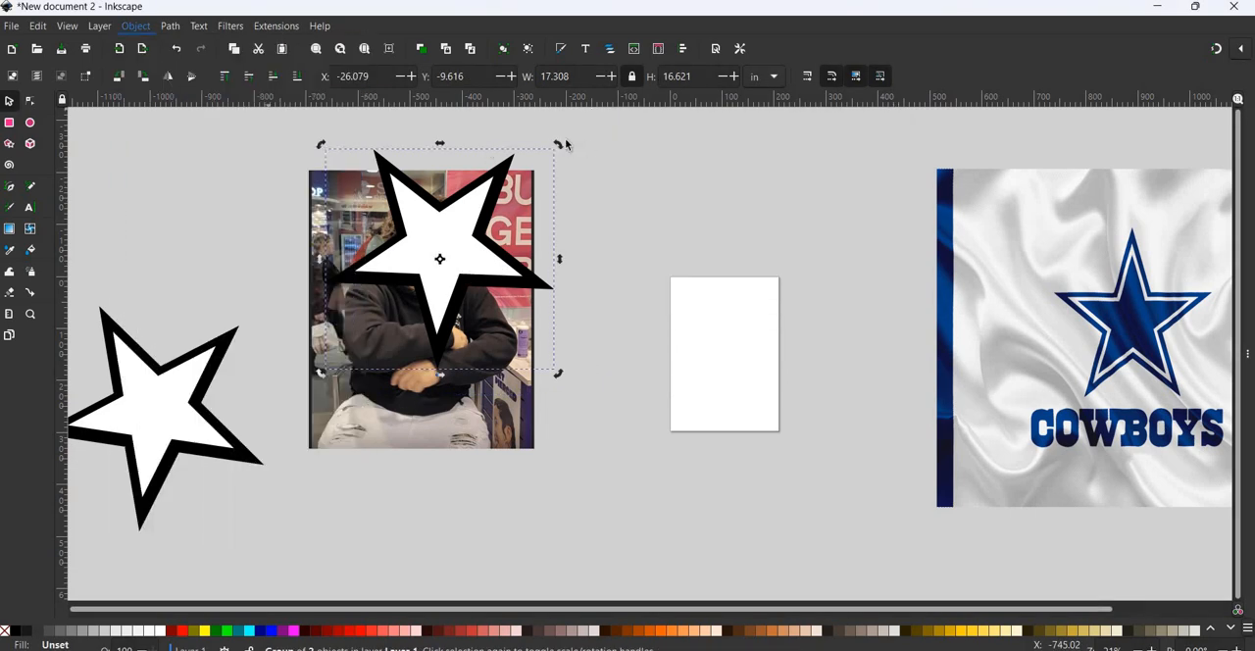
key("Escape")
- Fill the larger black star on the photo with a dark blue sampled from the star in the Cowboys logo
left_click(503, 163)
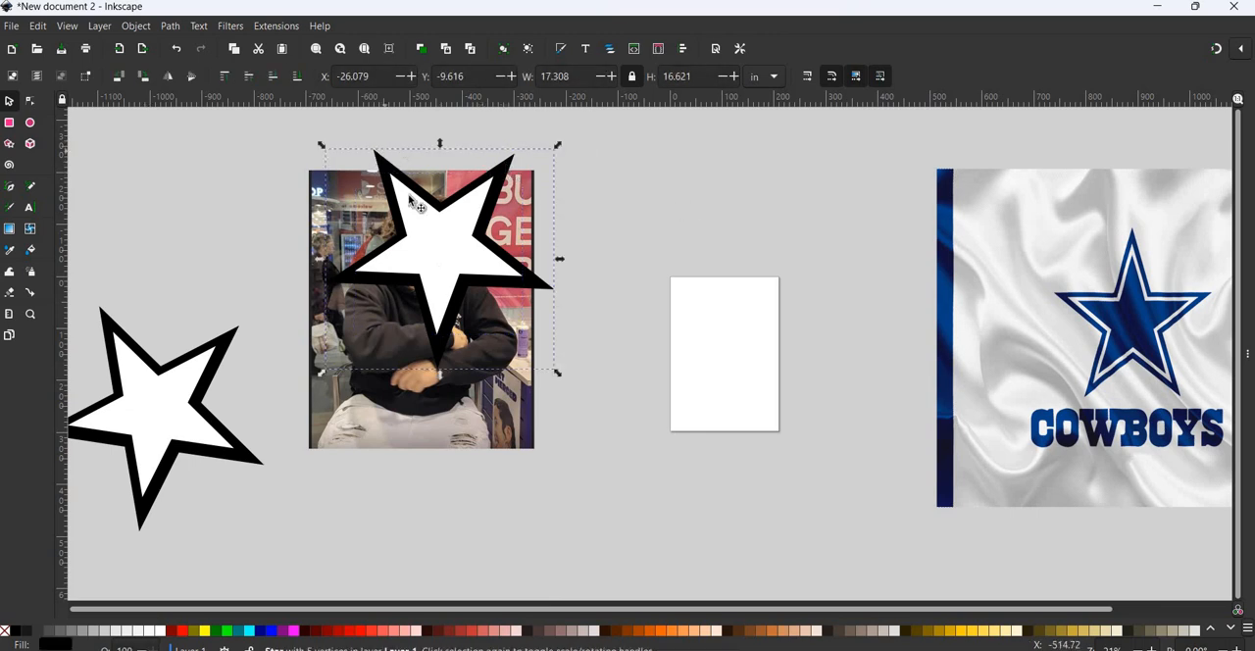
left_click(12, 251)
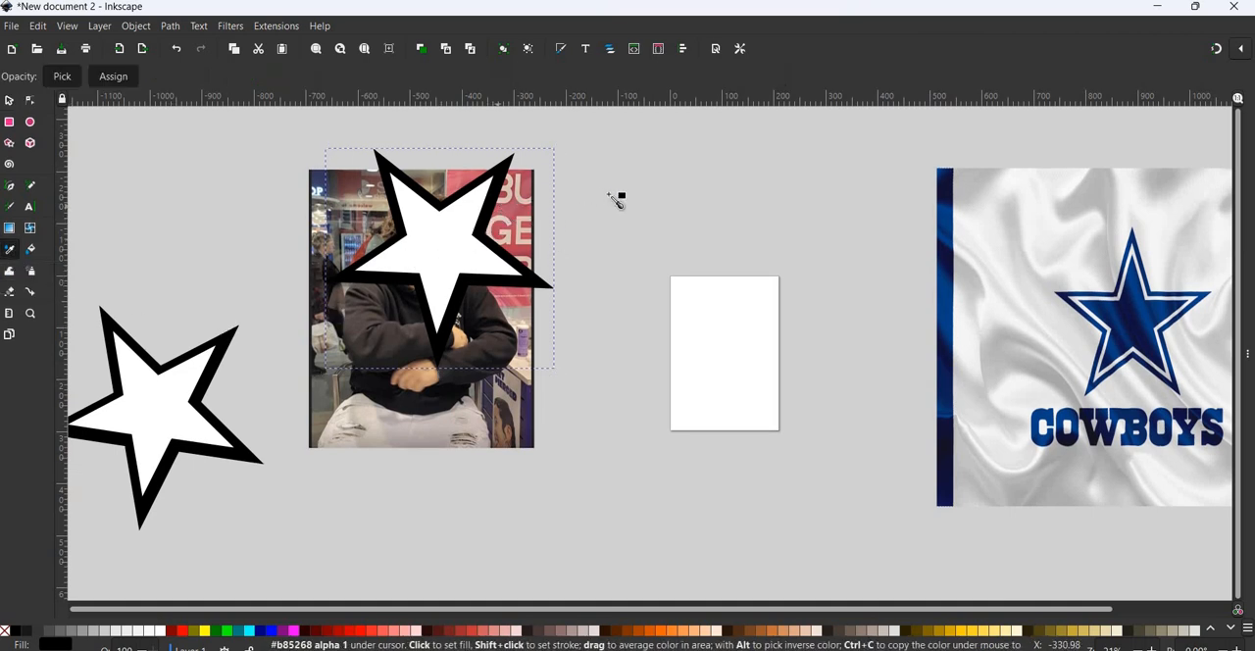
left_click(1153, 310, "shift")
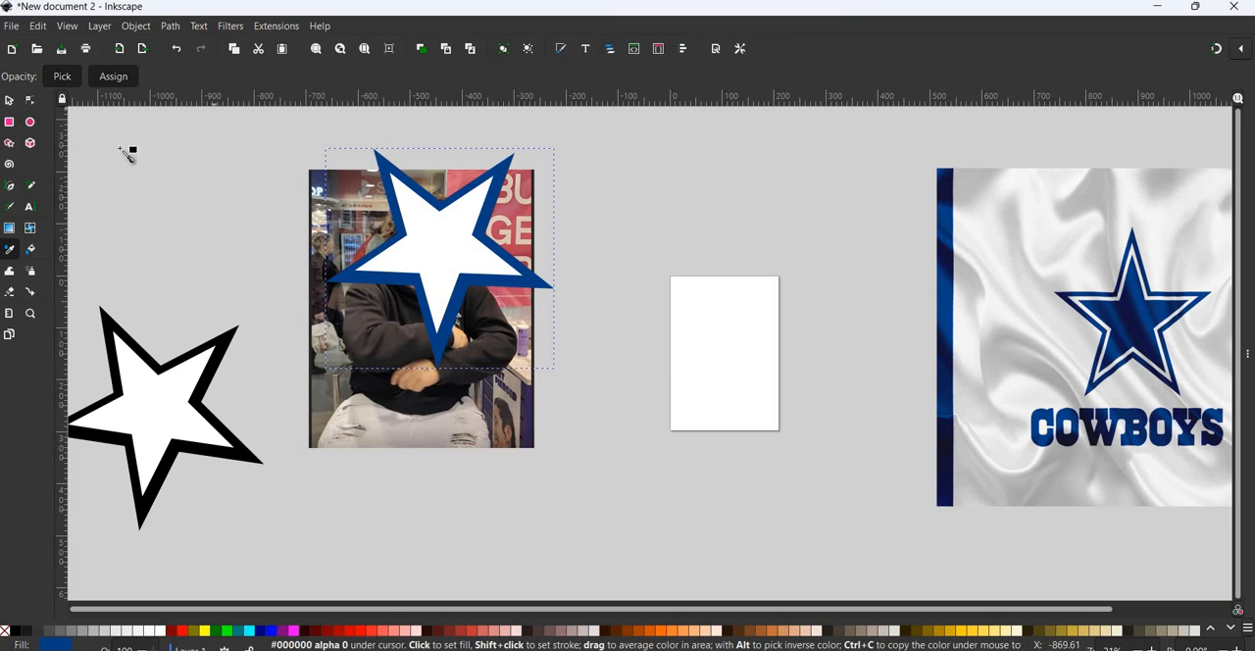
left_click(1153, 325, "shift")
left_click(1142, 314, "shift")
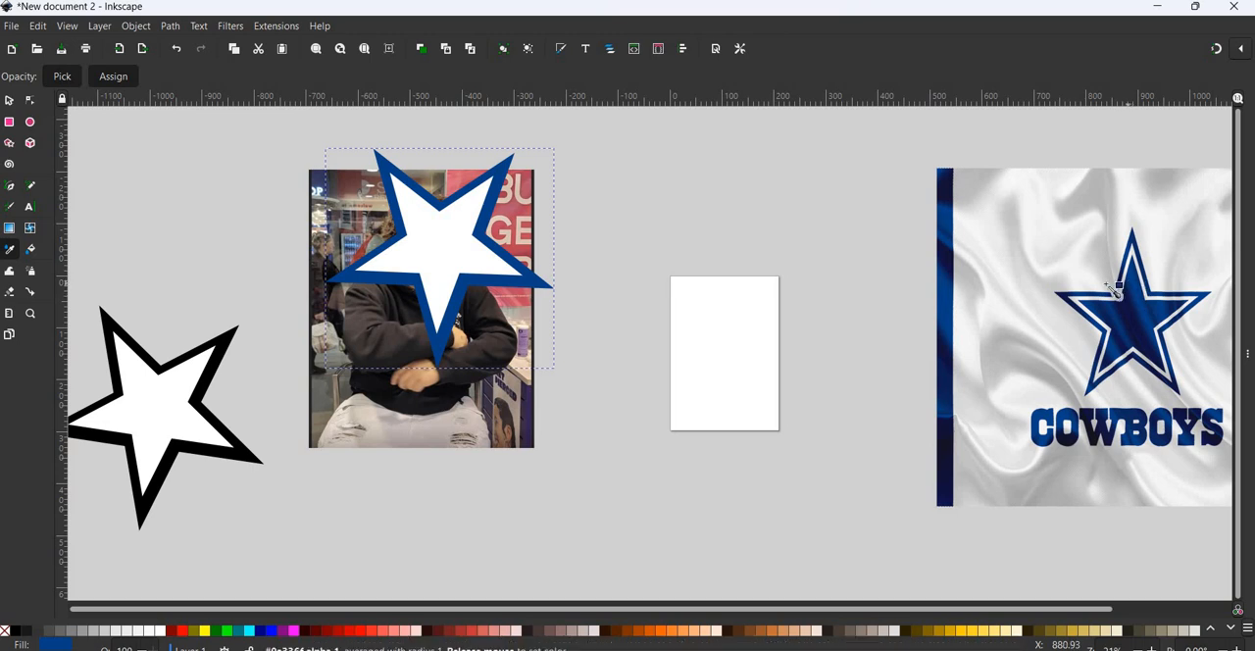
left_click(1130, 294, "shift")
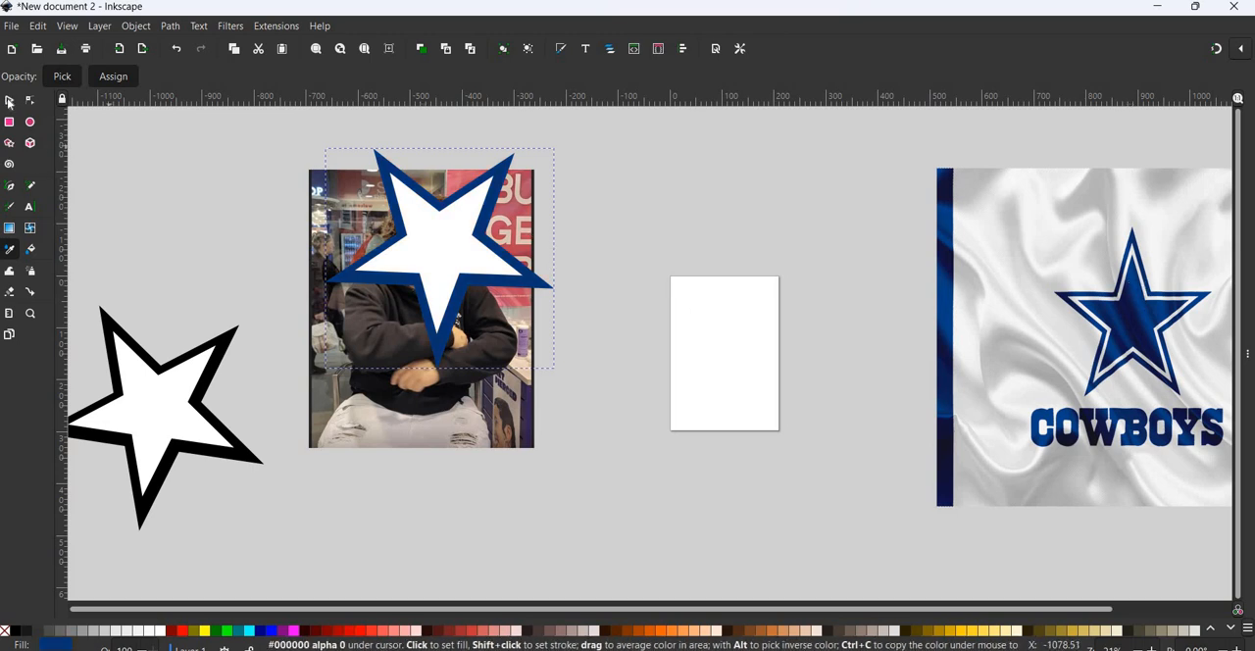
- Group the blue outer star and the white inner star on the photo
key("s")
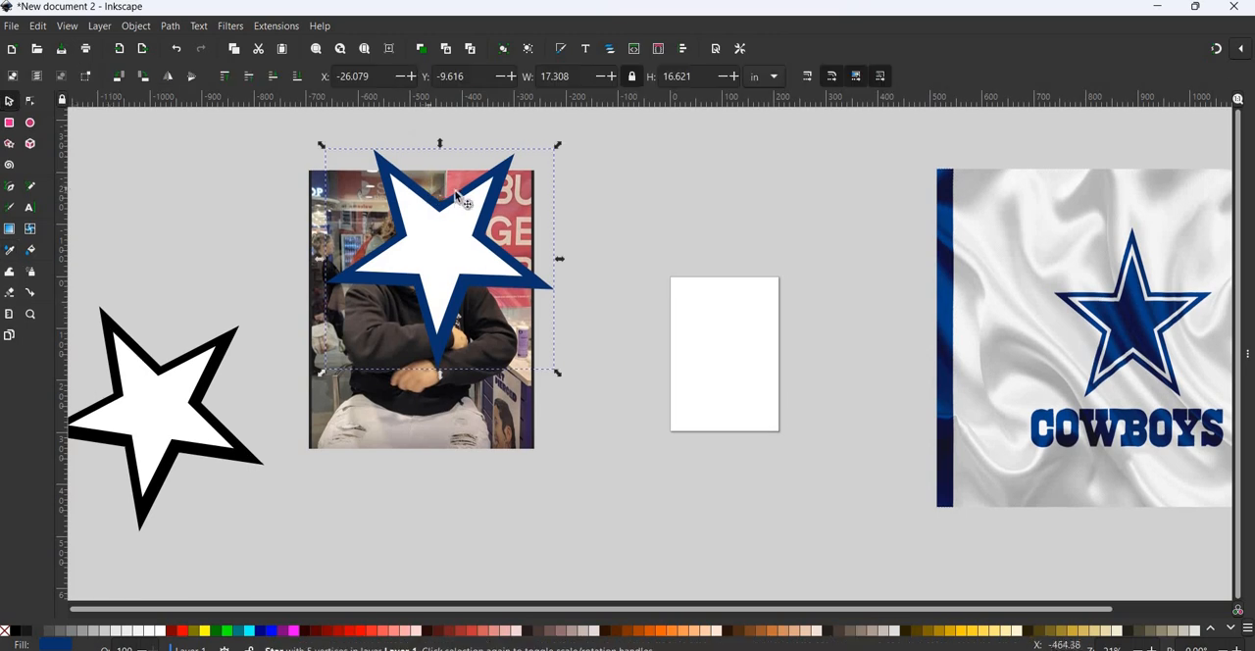
left_click(467, 231, "shift")
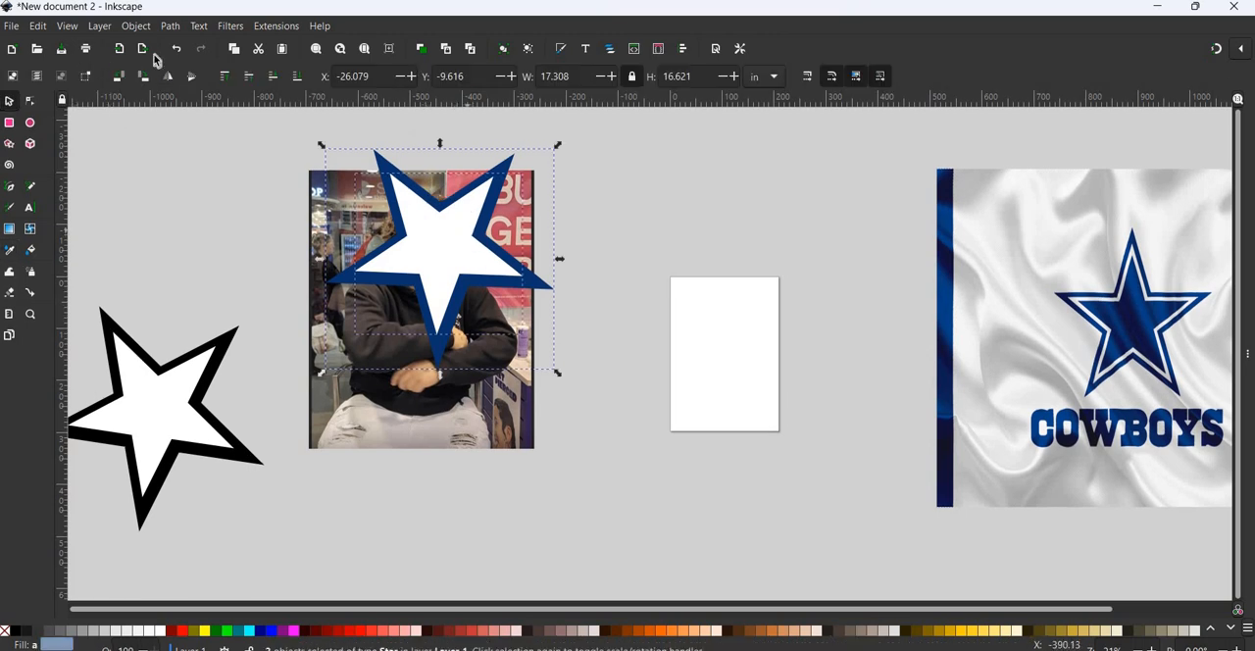
left_click(135, 25)
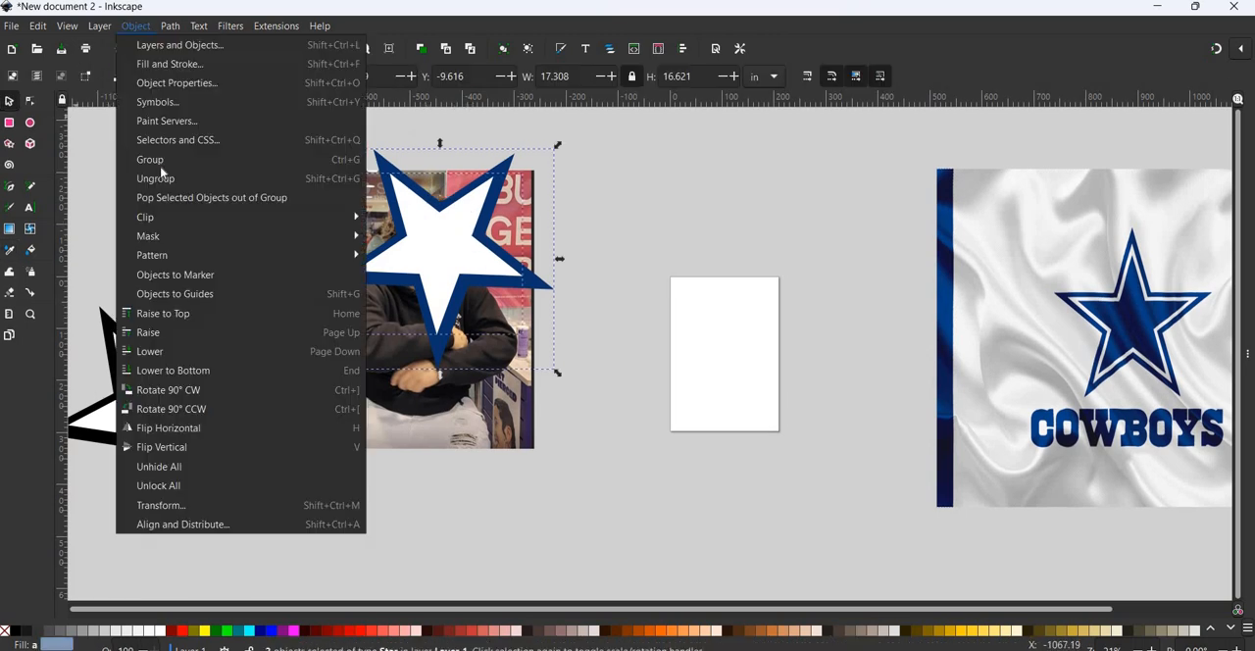
left_click(160, 161)
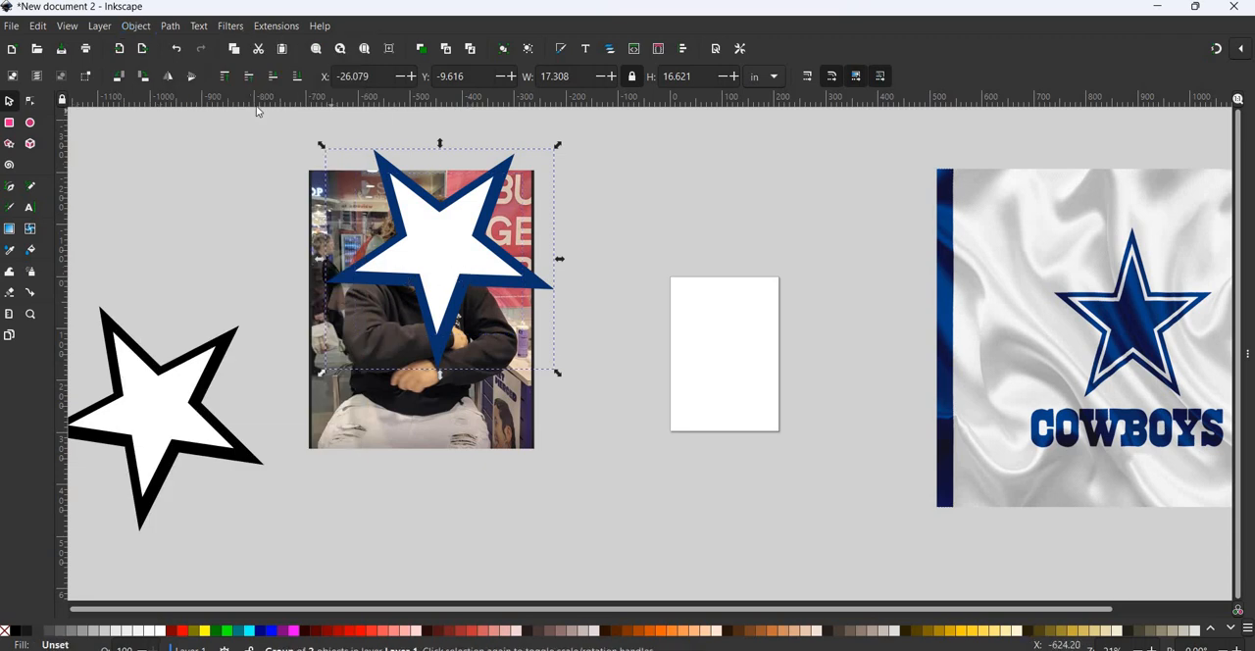
- Open the Channel Transparency filter for the blue and white star group, clear of the artwork, and enable live preview
left_click(235, 26)
mouse_move(311, 145)
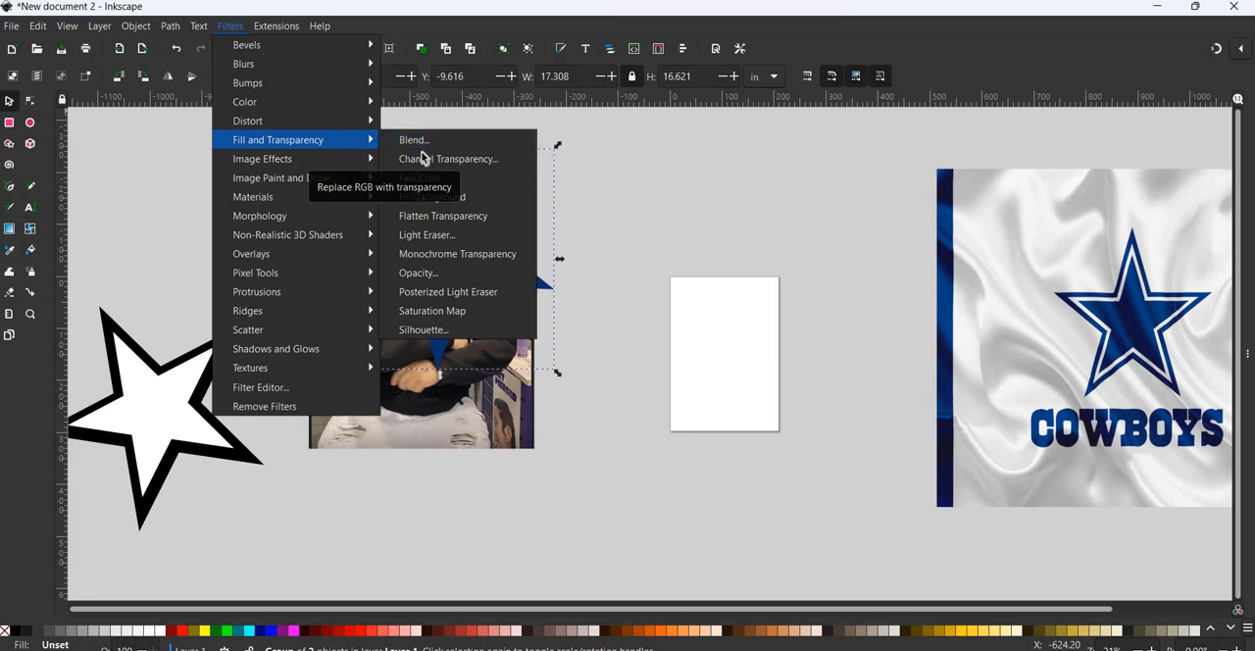
left_click(425, 159)
left_click_drag(628, 236, 736, 149)
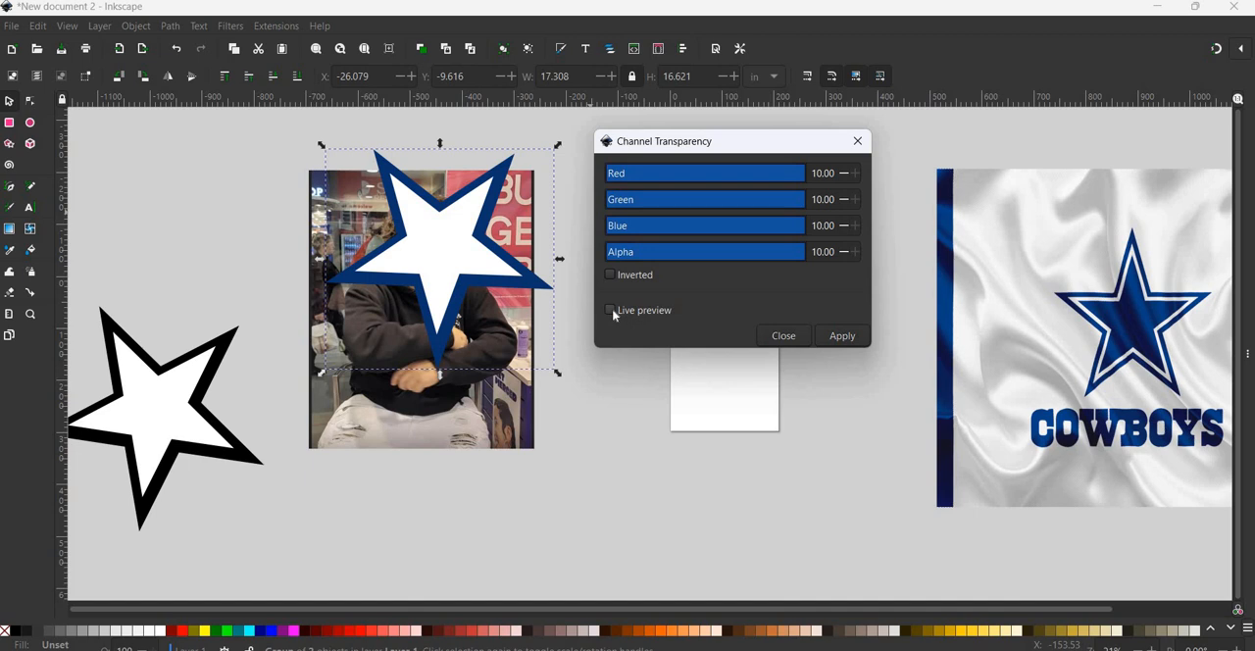
left_click(611, 311)
- Lower the filter's Alpha to 0.81, Blue to 0.61, Green to 0.36 and Red to 0.36
left_click_drag(759, 260, 742, 260)
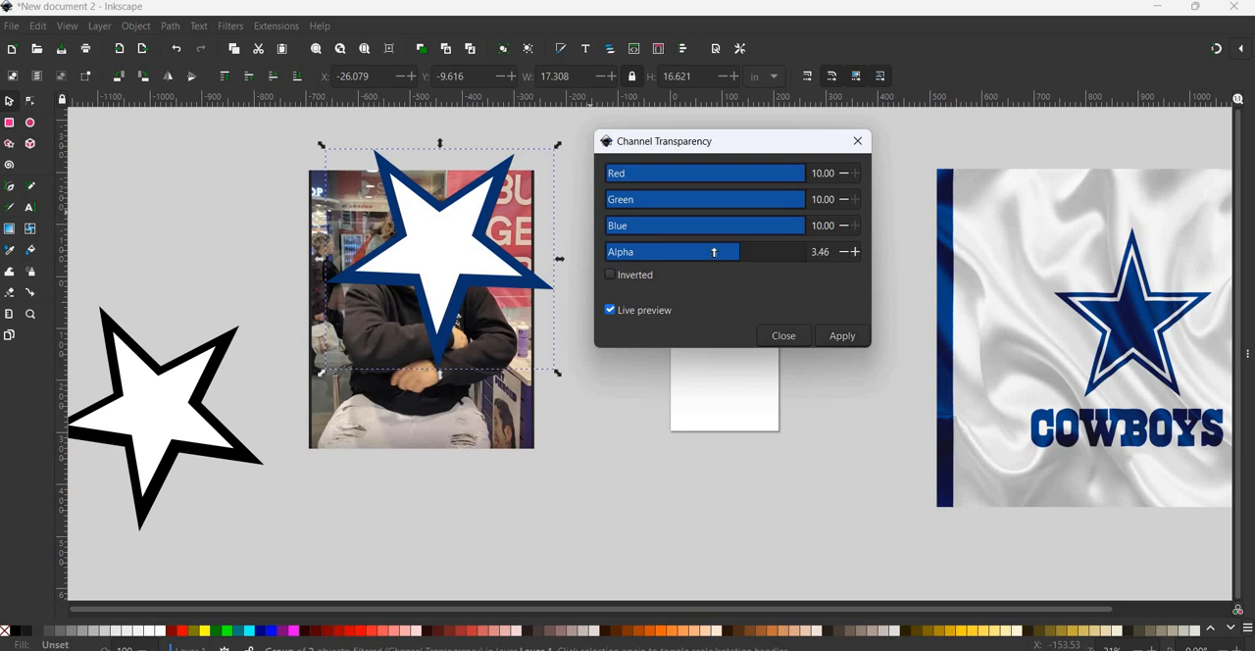
left_click(714, 252)
left_click(713, 226)
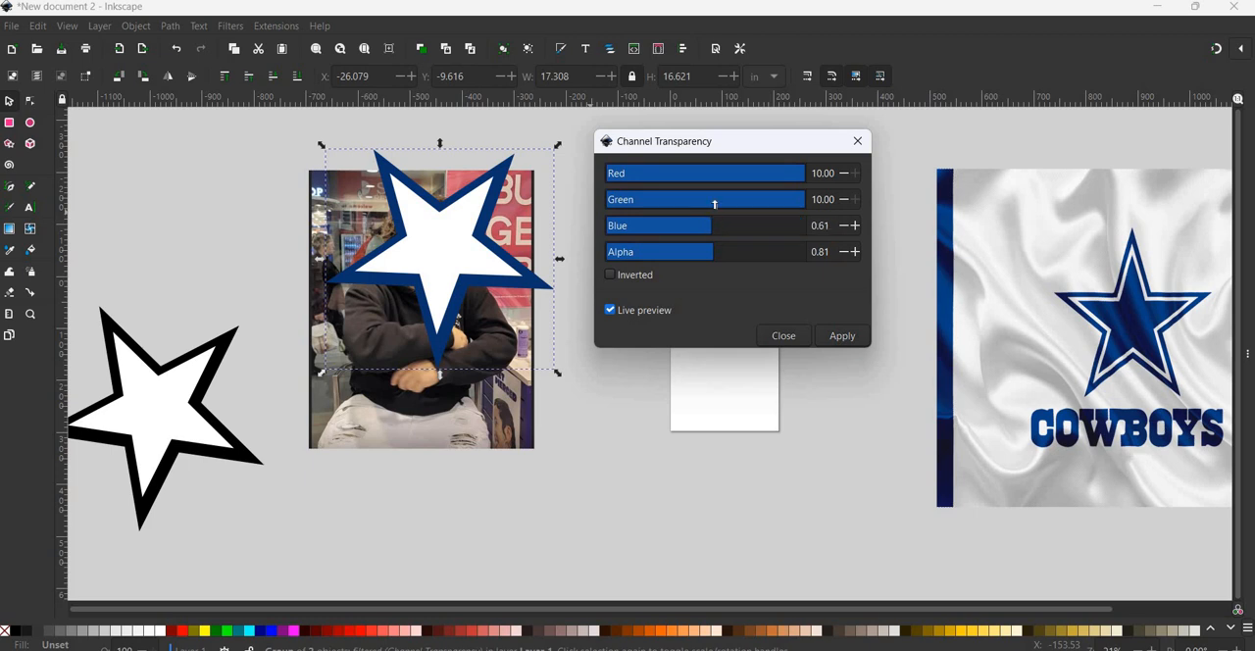
left_click(710, 199)
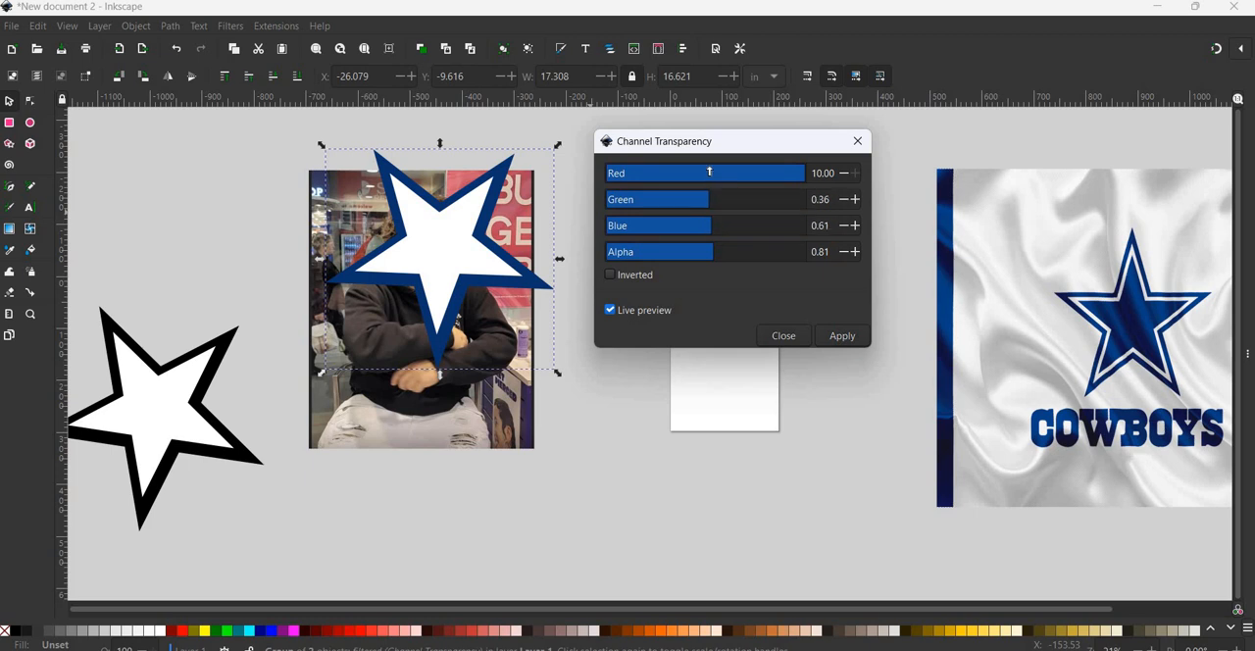
left_click(709, 174)
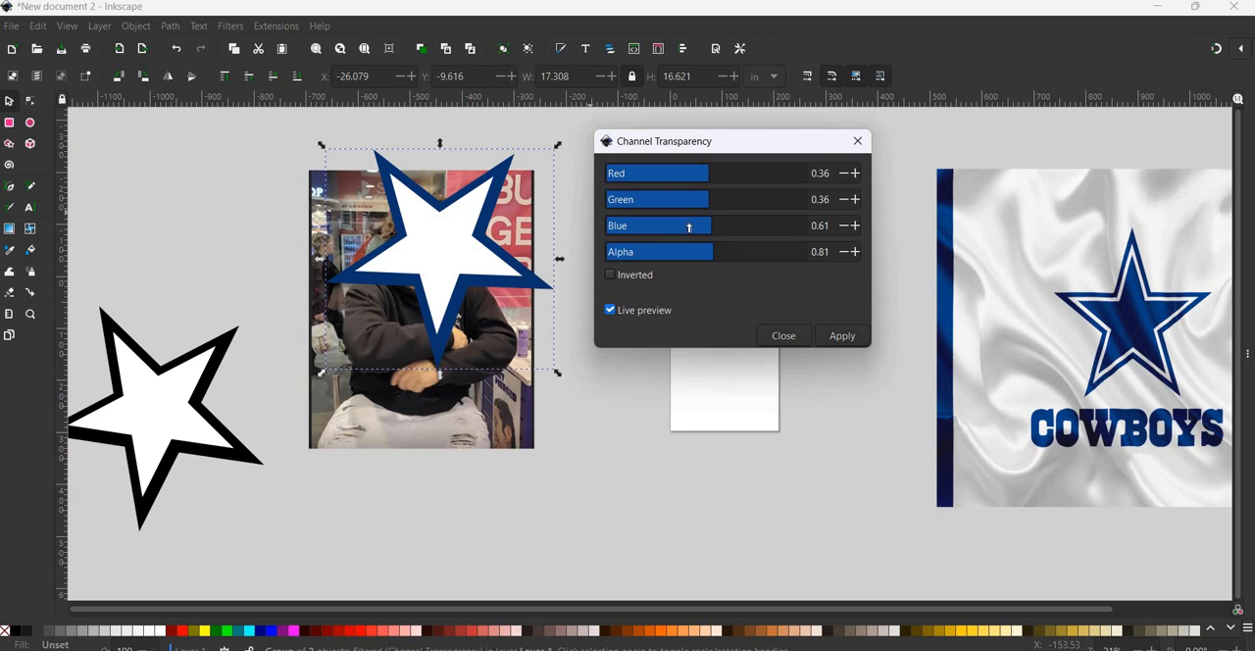
- Test several Alpha levels for the star's transparency and set Alpha to 2.23
left_click(670, 251)
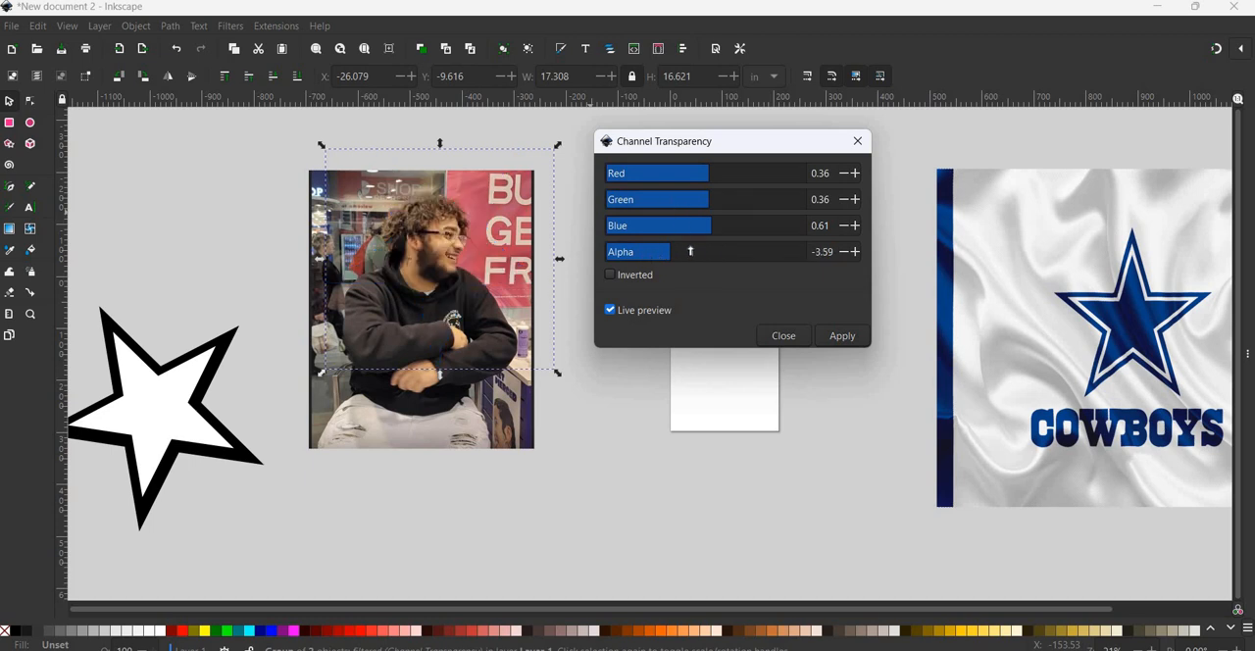
left_click(691, 251)
left_click(706, 251)
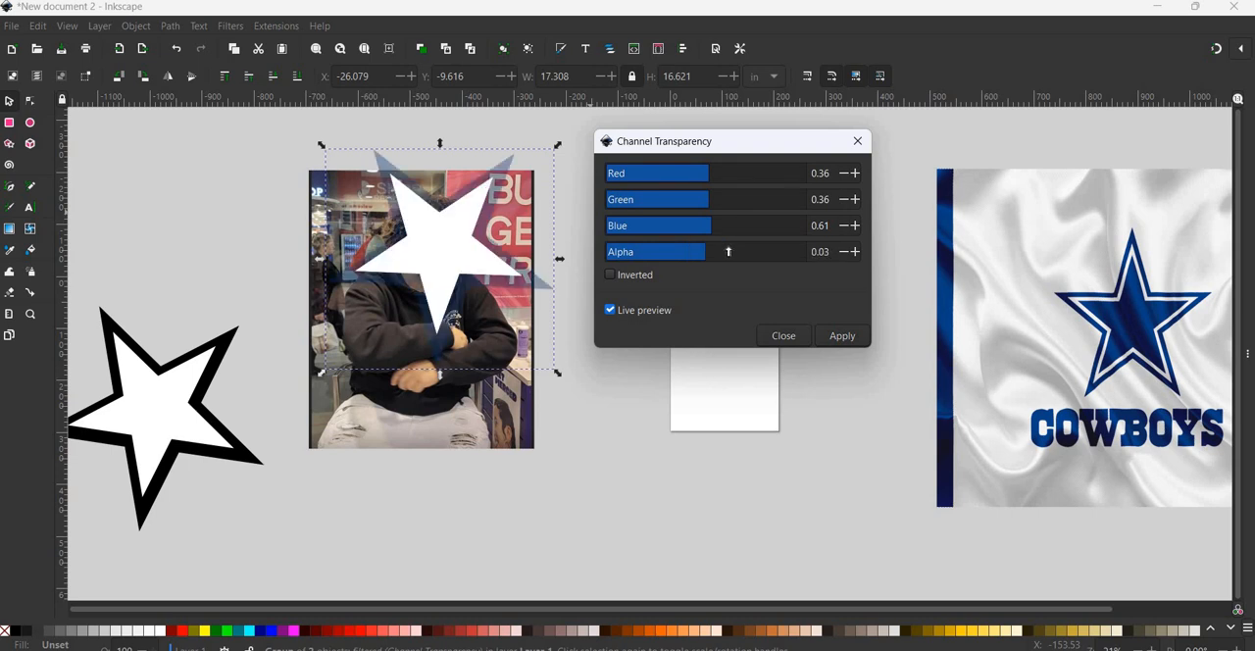
left_click(728, 251)
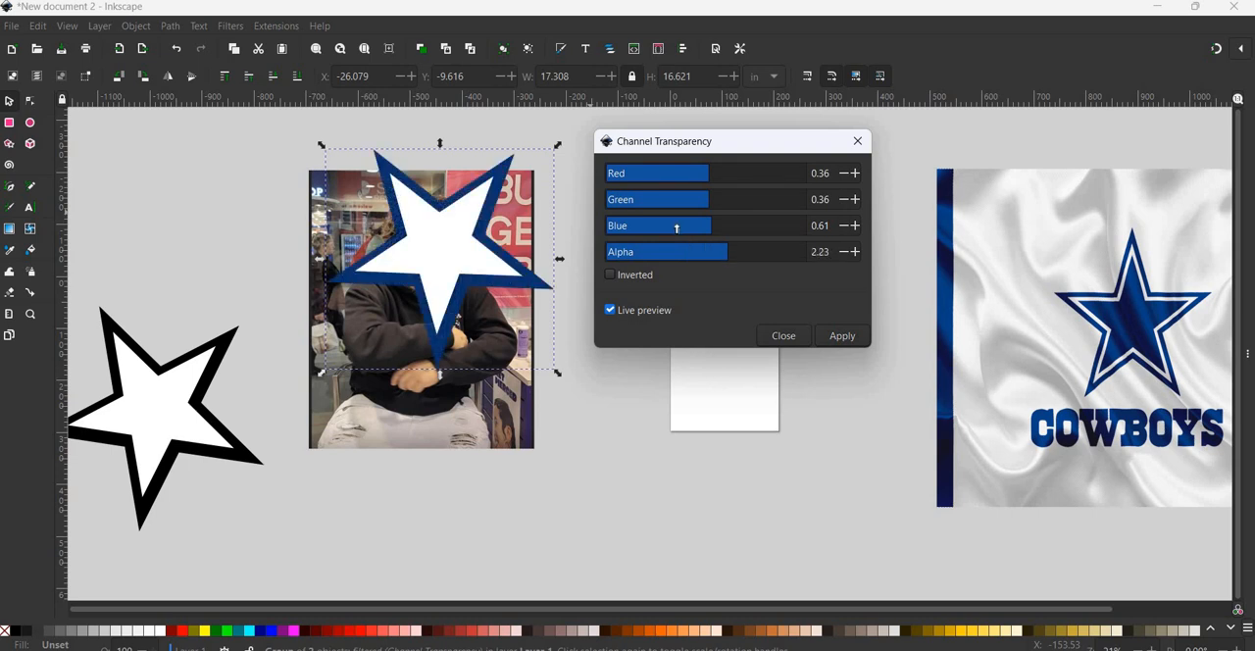
- Try different Blue and Green levels for the star's transparency, ending with Blue at 0.29 and Green at -3.59
left_click(688, 228)
left_click(670, 226)
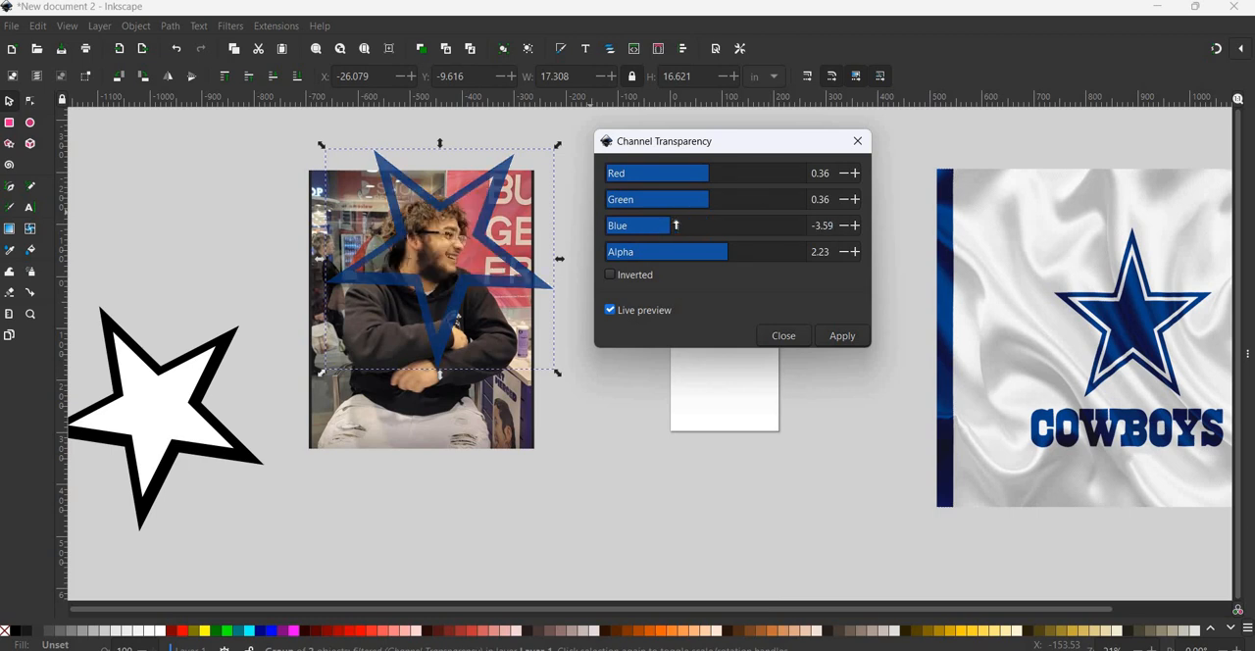
left_click(683, 225)
left_click(682, 225)
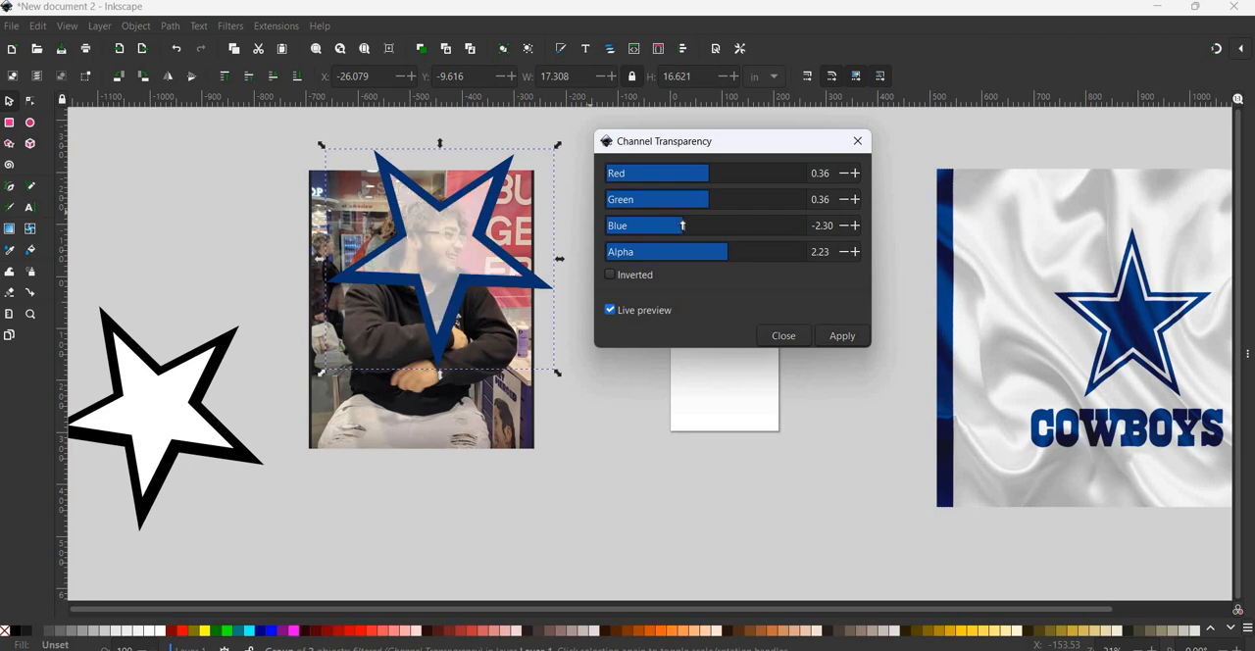
left_click(686, 199)
left_click(708, 225)
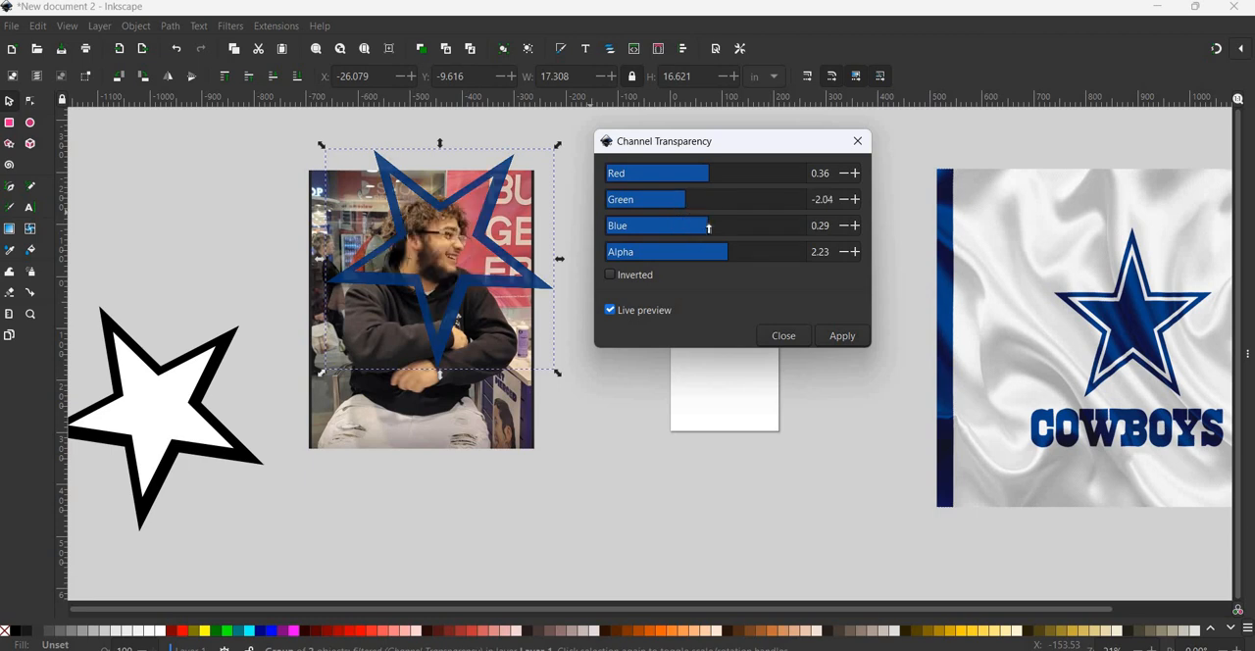
left_click(669, 199)
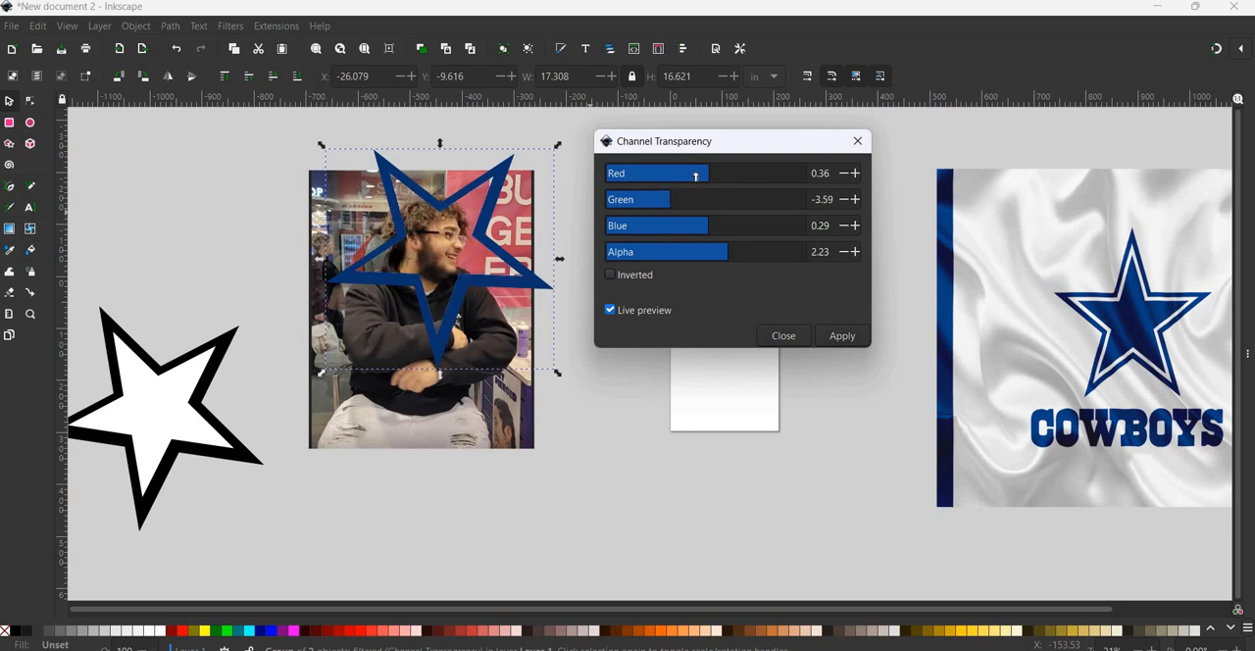
- Set Red to -1.00, Blue to 3.20 and Green to -4.82, fine-tune Alpha, and apply the Channel Transparency filter to the star group
left_click(695, 174)
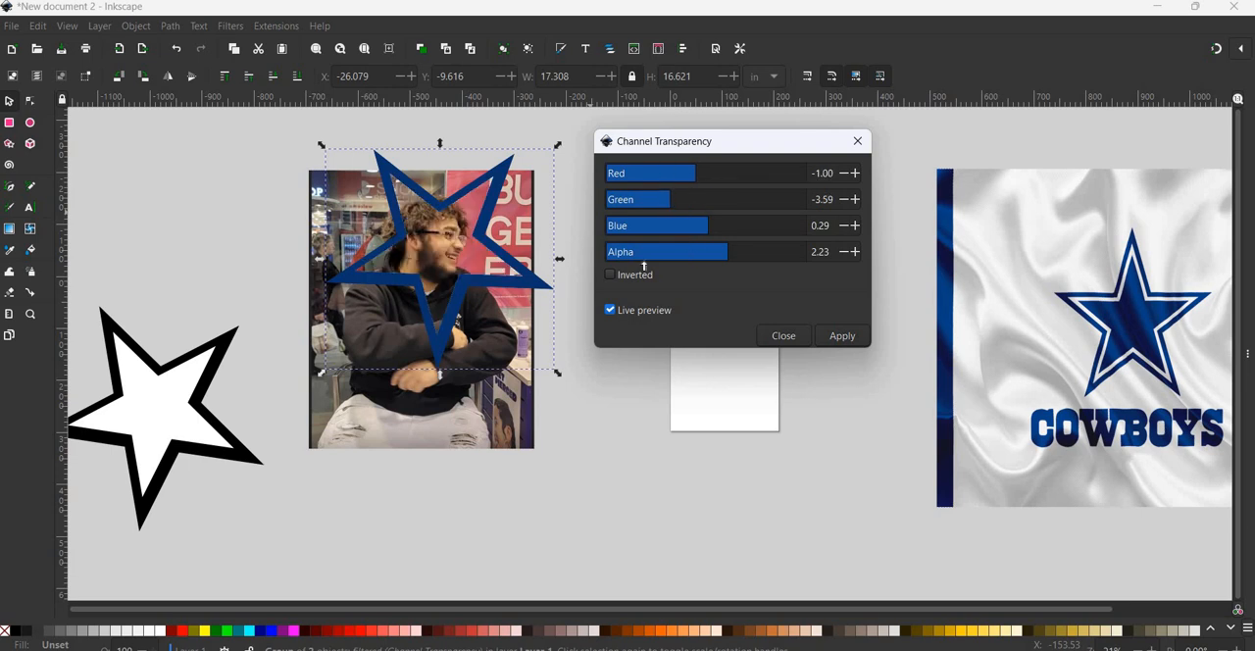
left_click(739, 225)
left_click(737, 225)
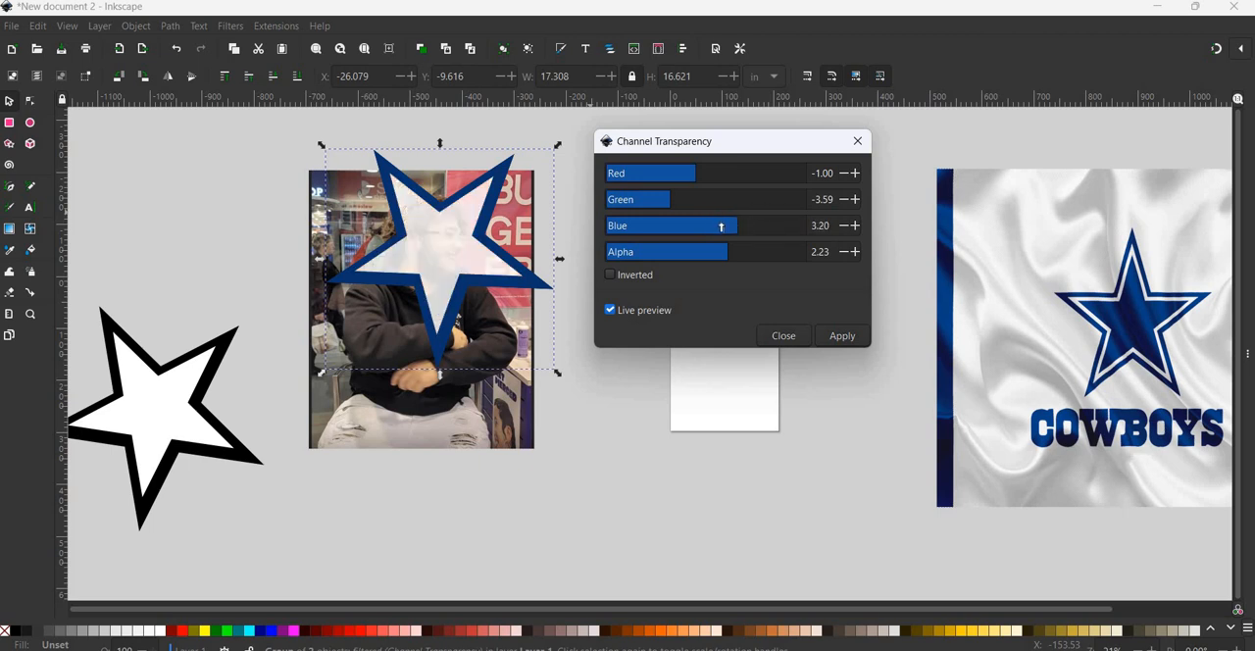
left_click(658, 199)
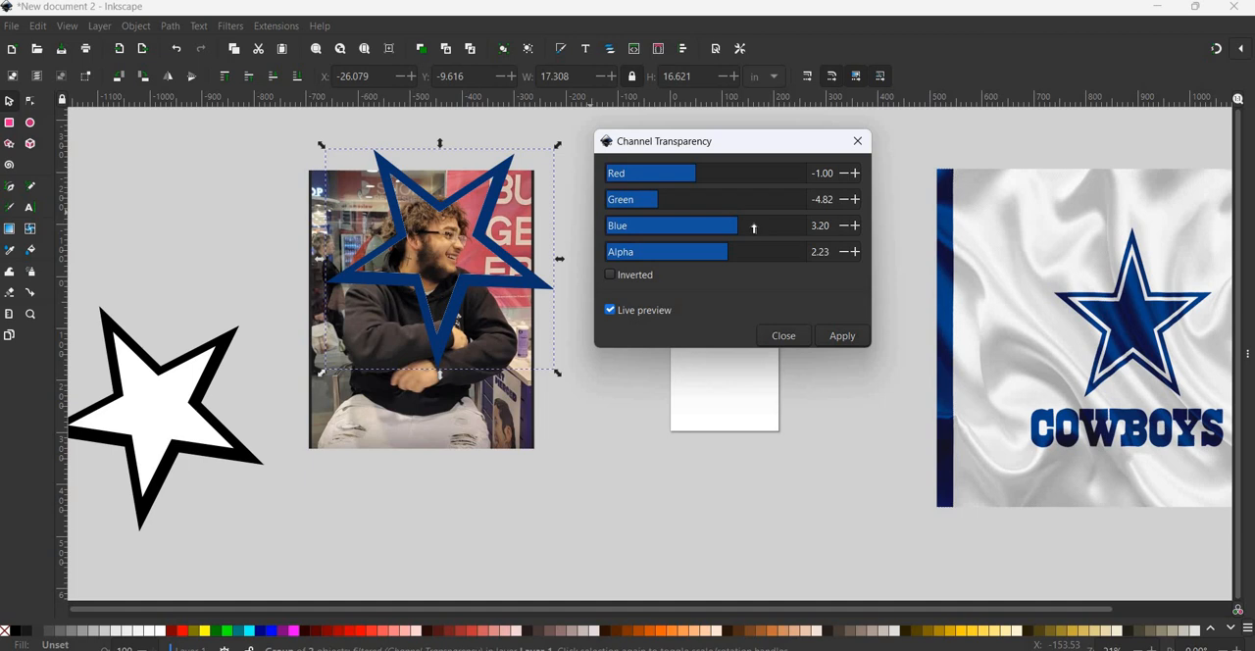
left_click(709, 253)
left_click(845, 336)
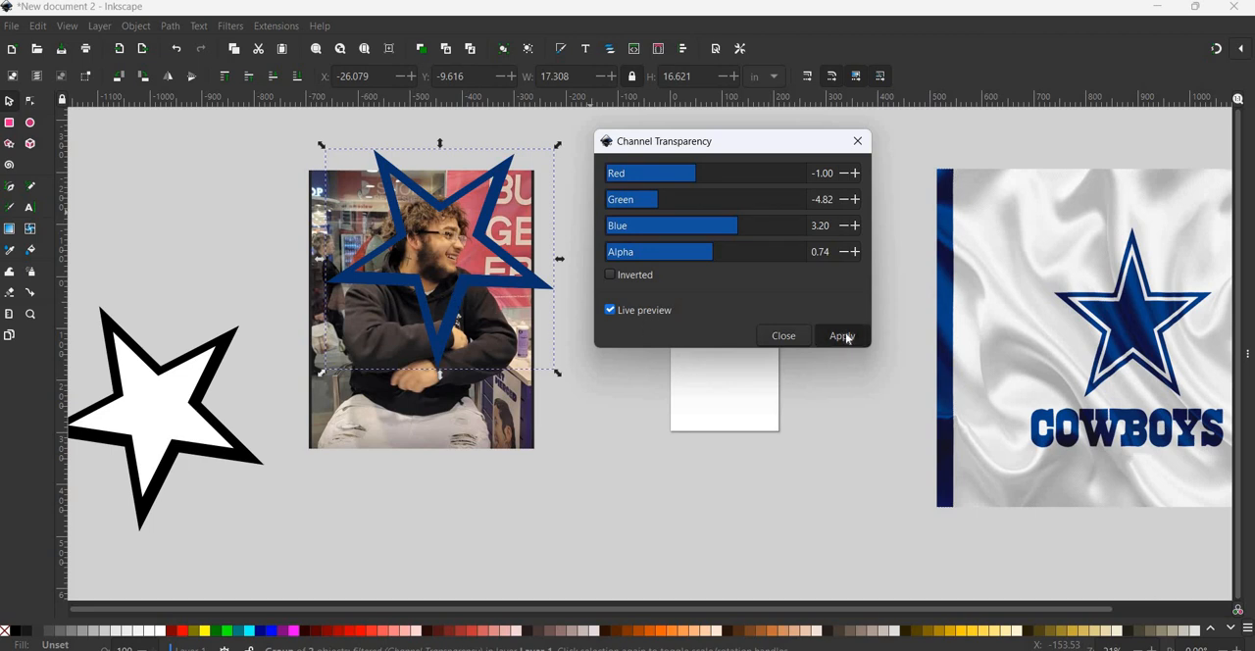
left_click(784, 337)
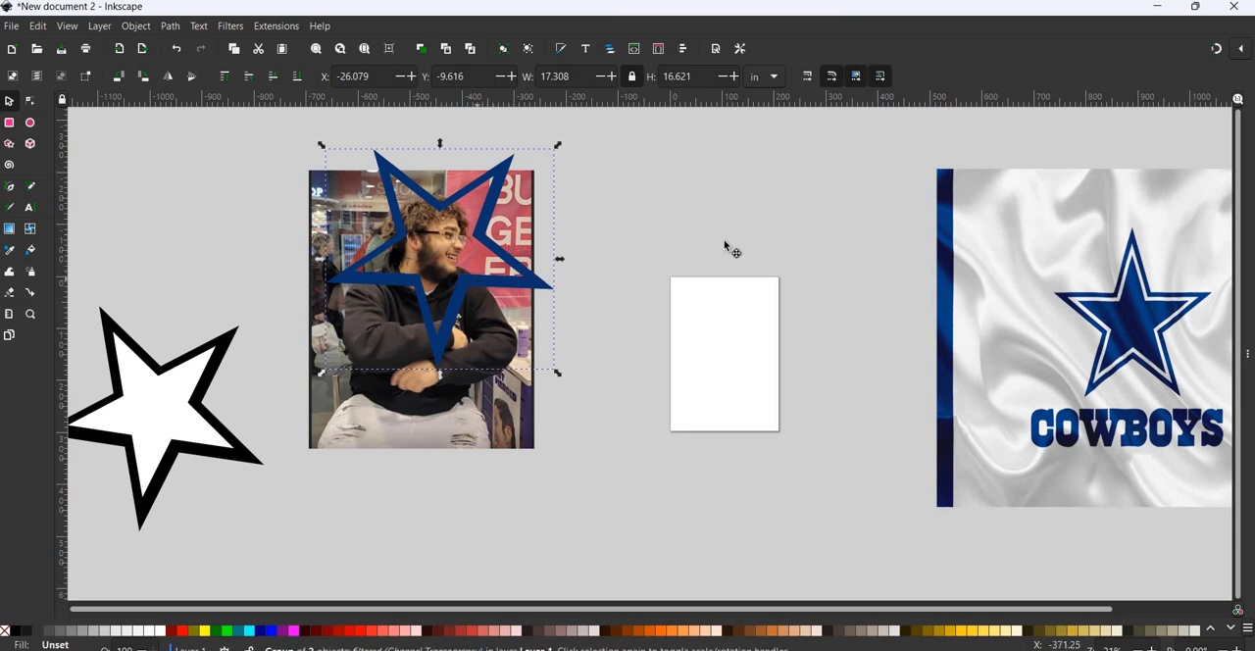
- Place a duplicate of the blue star outline just above the blank page, and delete the black-and-white star beside the photo
left_click_drag(479, 281, 855, 244)
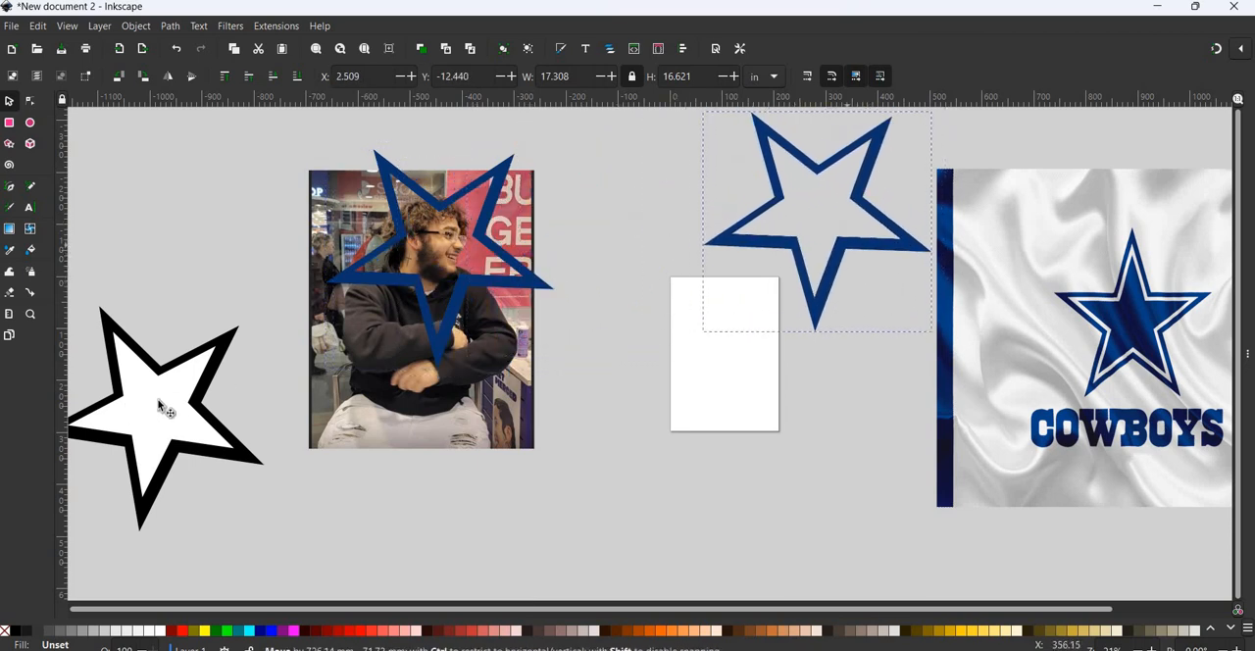
left_click(172, 409)
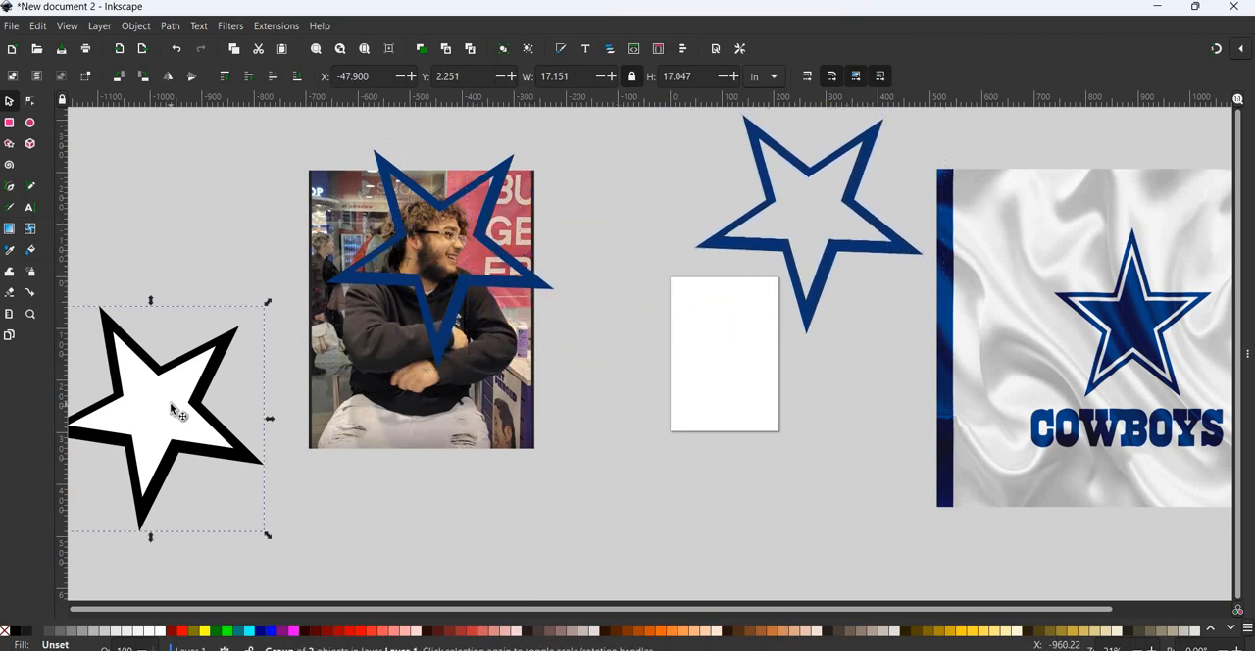
key("Delete")
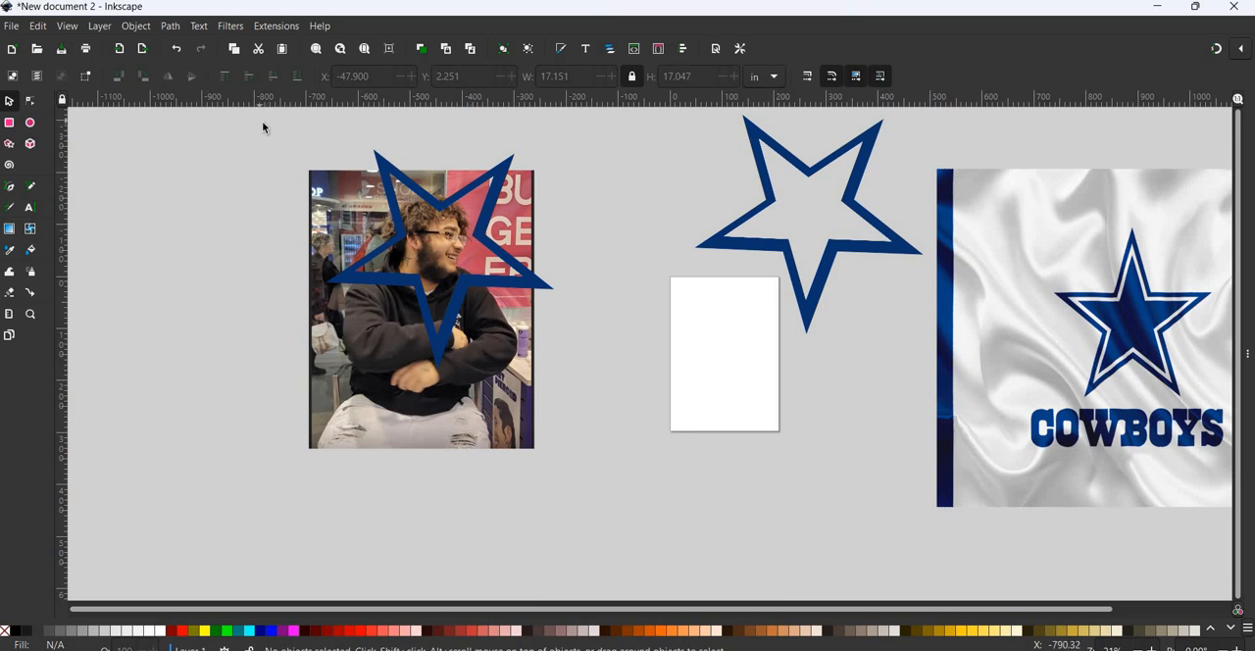
- Try clipping the photo with the star laid over it, and undo the clip
left_click_drag(258, 118, 626, 482)
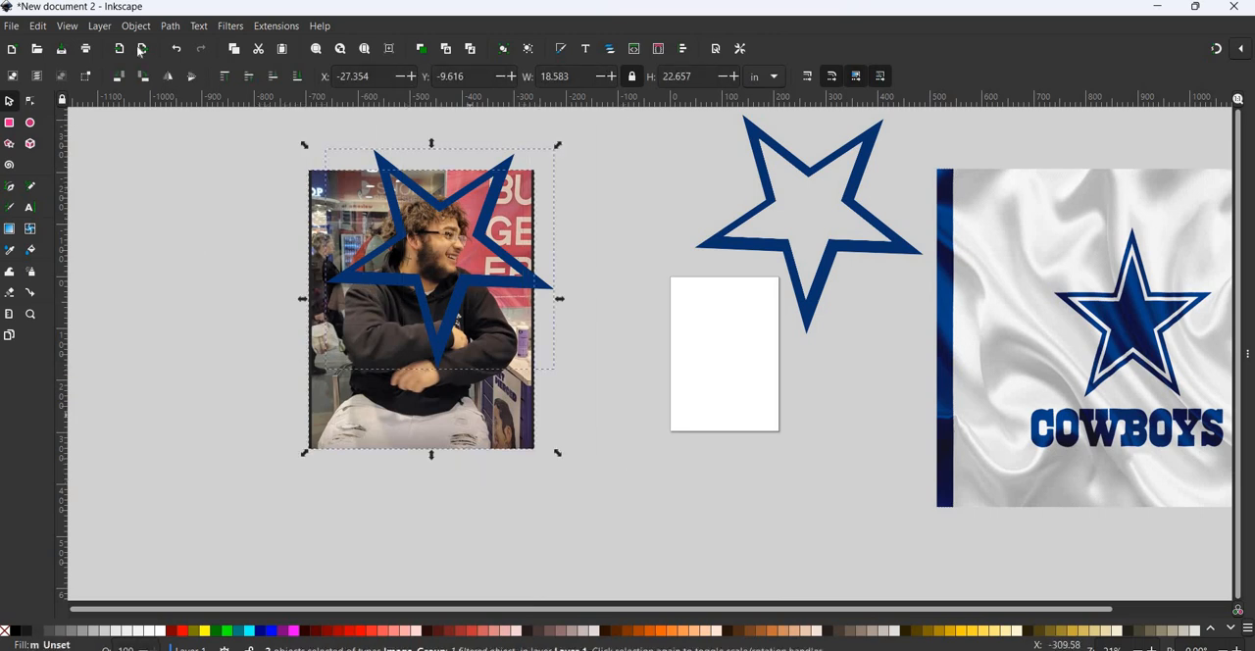
left_click(134, 27)
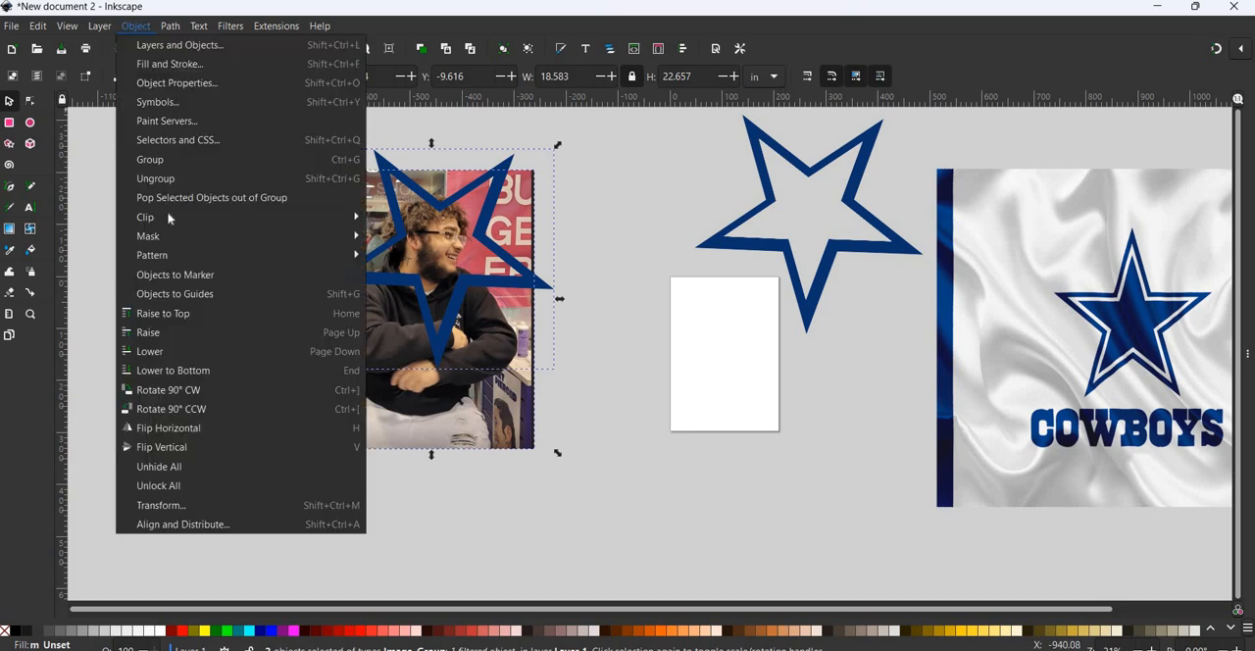
mouse_move(284, 222)
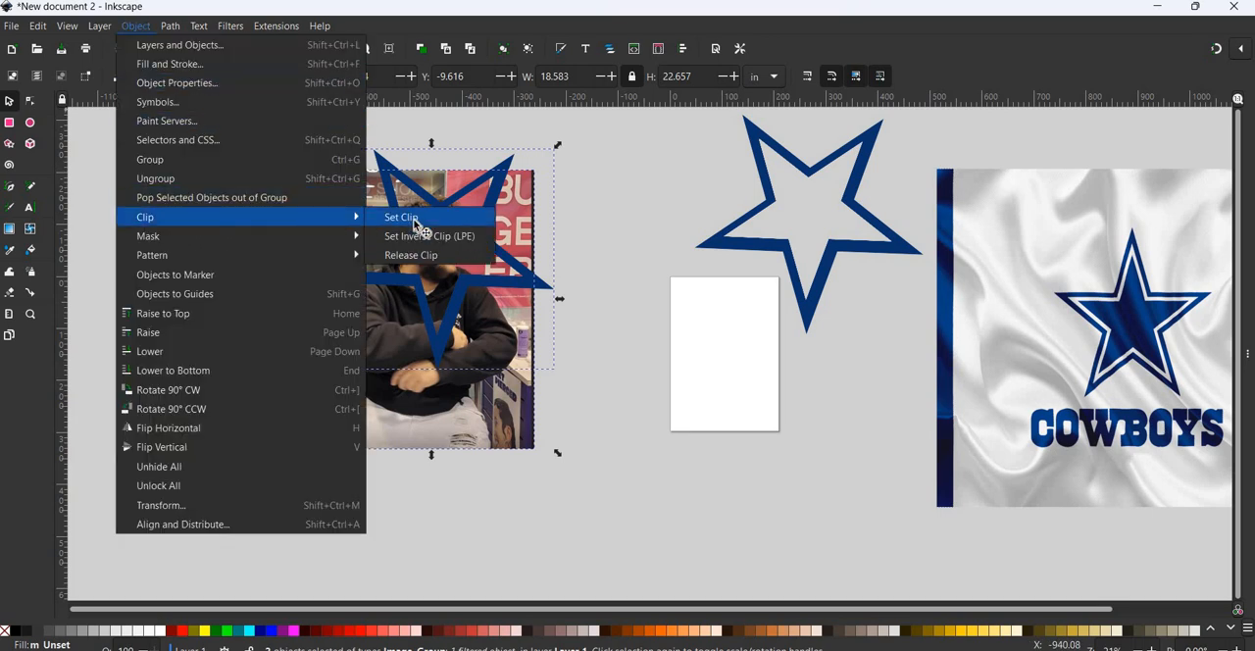
left_click(409, 218)
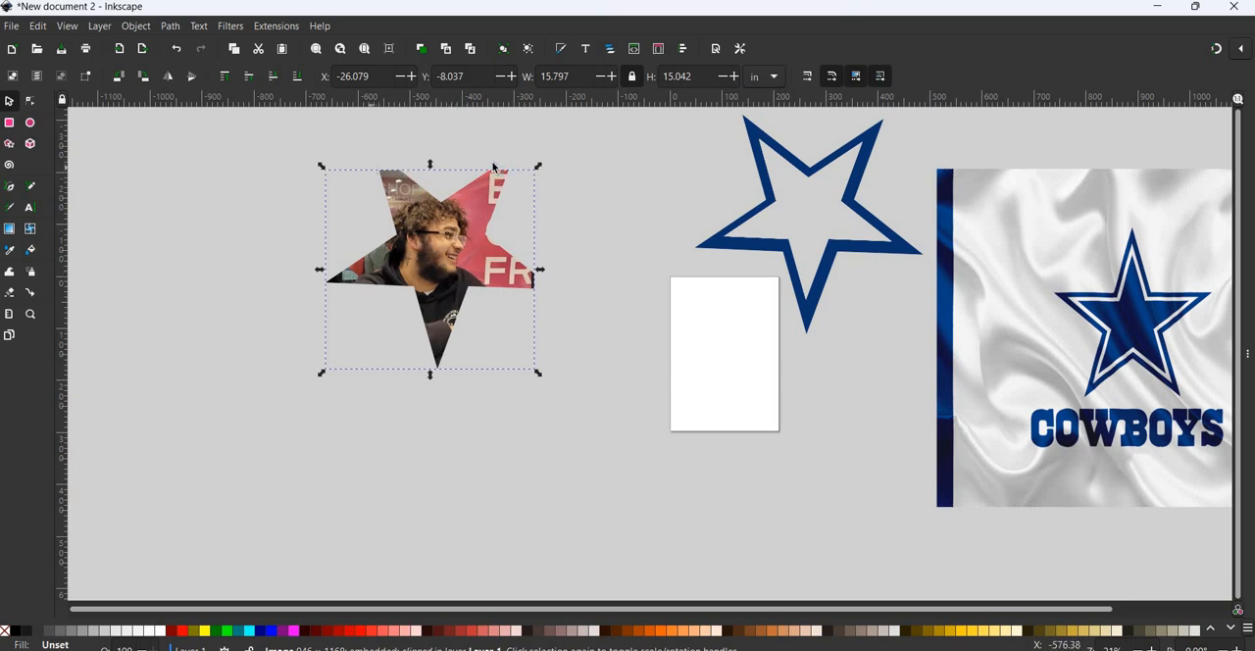
left_click(175, 49)
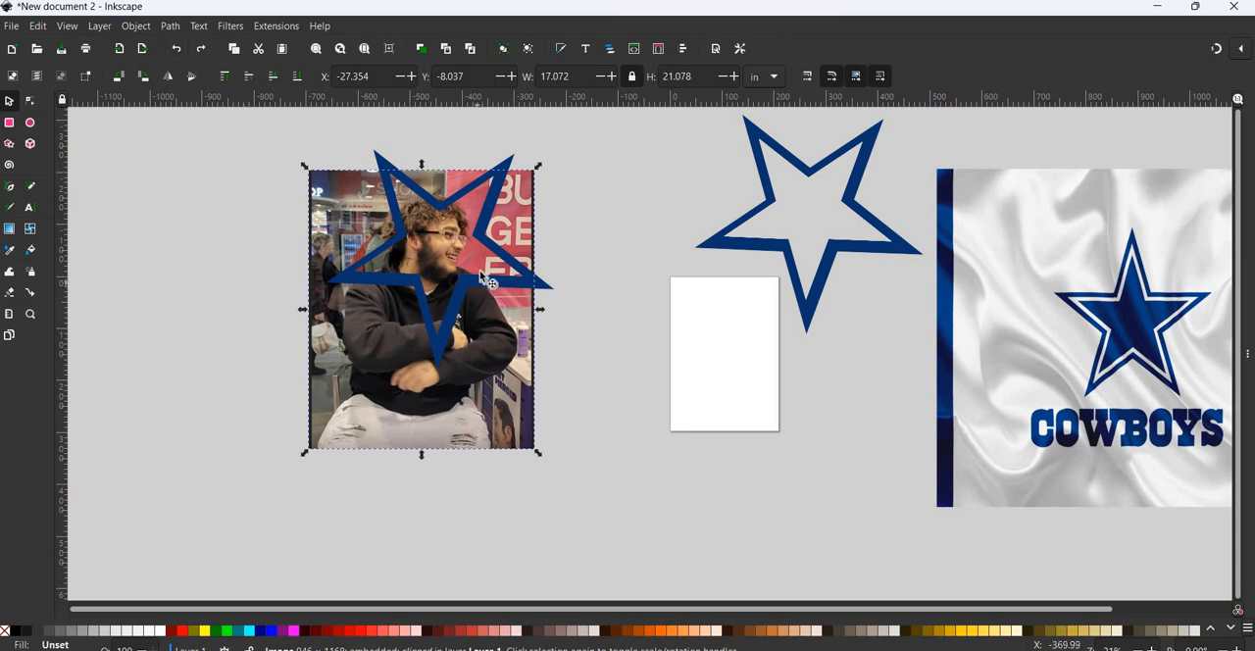
- Scale the star over the photo to about 15.4 by 14.8 in and reposition it around the man's face
left_click(479, 271)
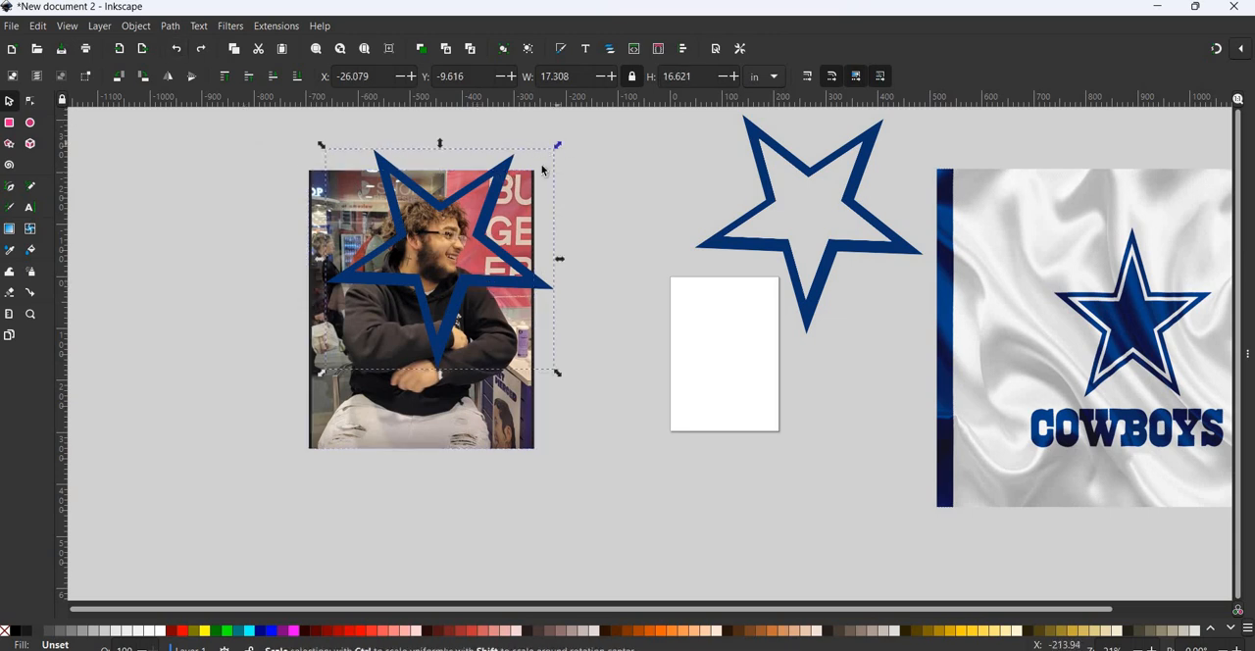
left_click_drag(558, 145, 533, 169)
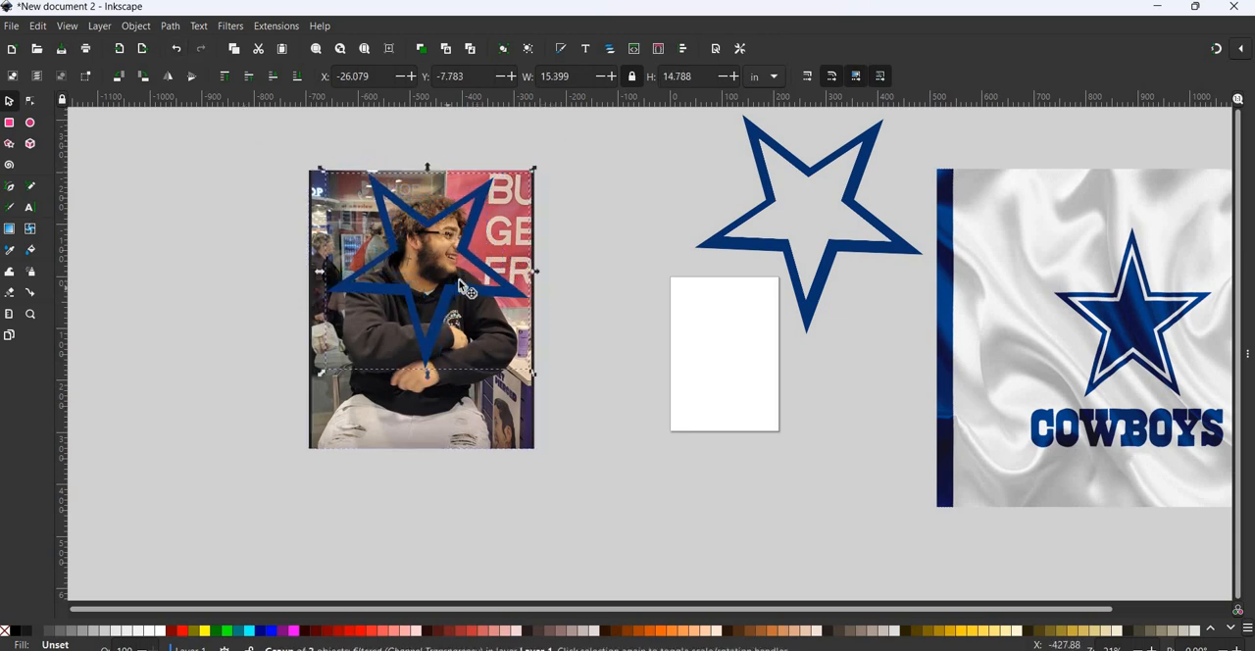
left_click_drag(458, 280, 462, 281)
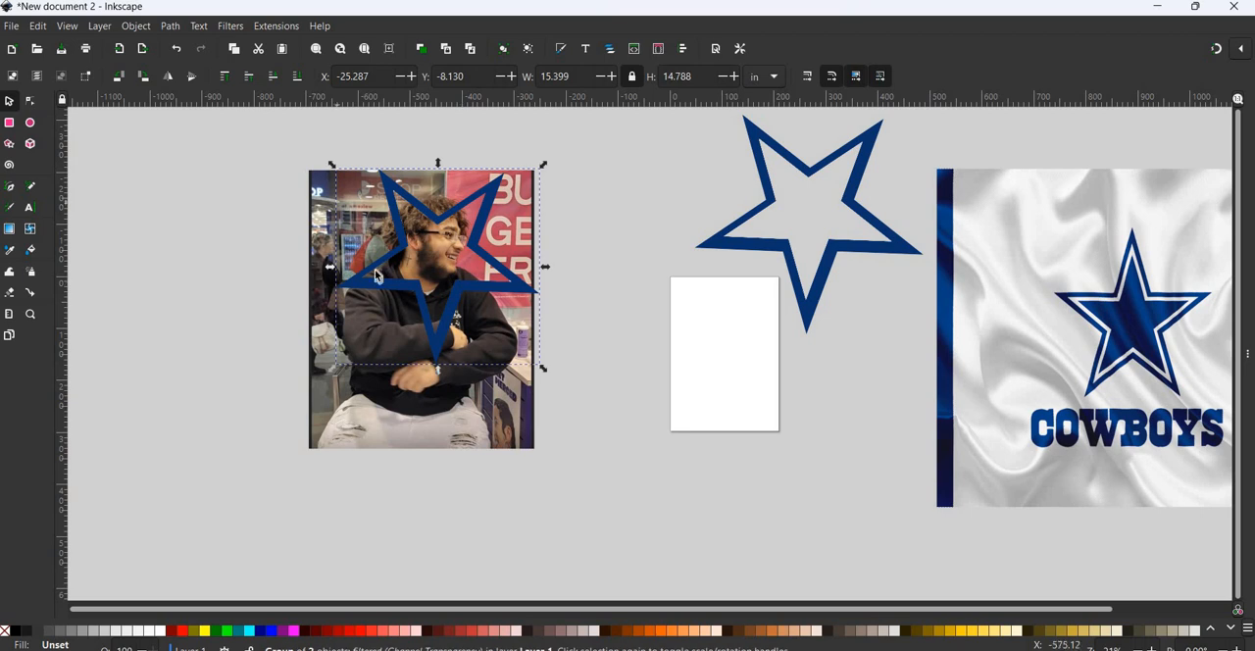
- Clip the photo to the resized star's shape and move the star-shaped photo down and to the right on the canvas
left_click_drag(243, 121, 590, 483)
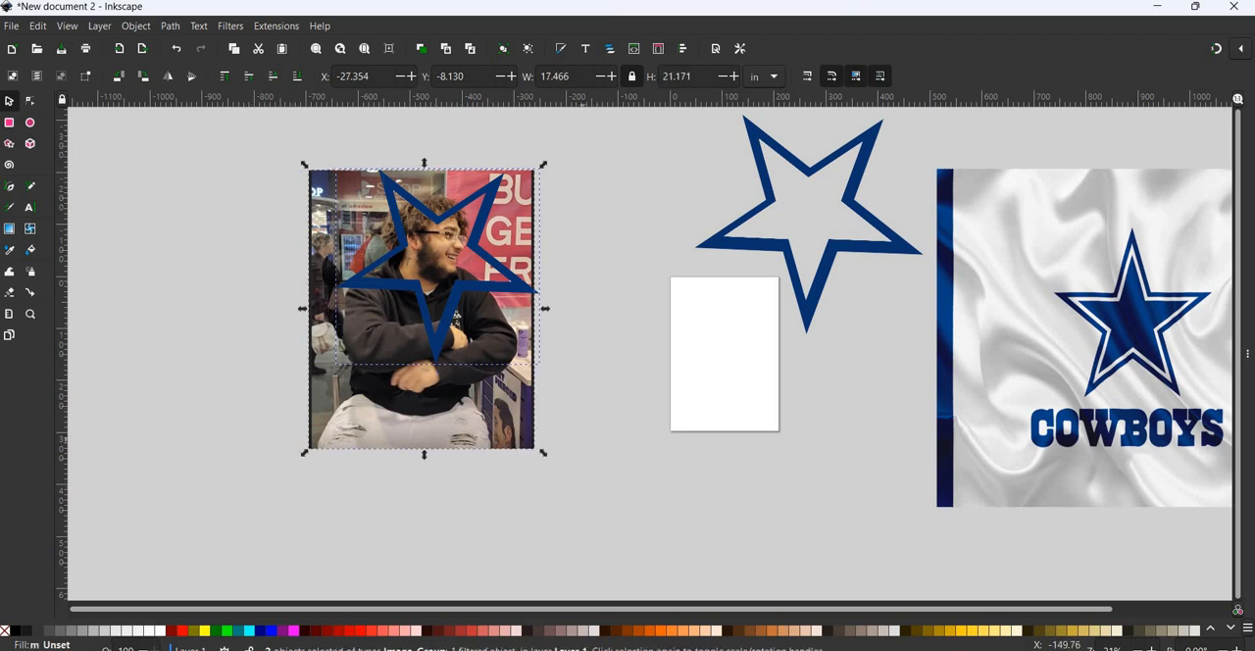
left_click(135, 25)
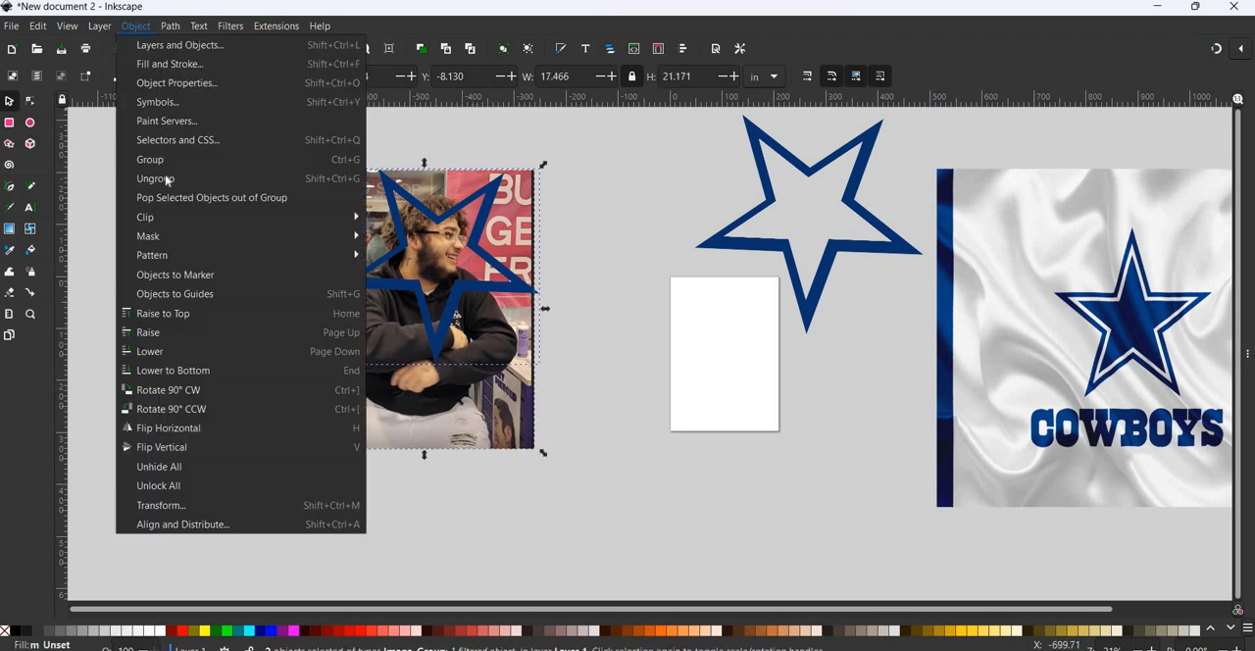
mouse_move(254, 217)
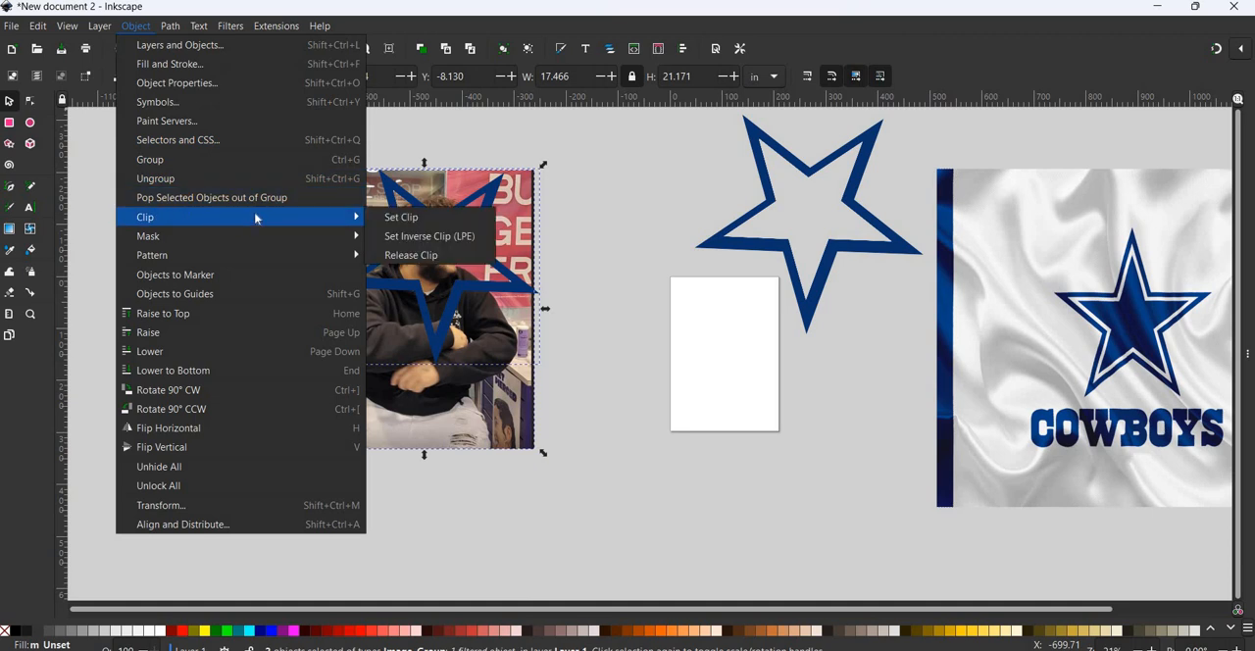
left_click(397, 217)
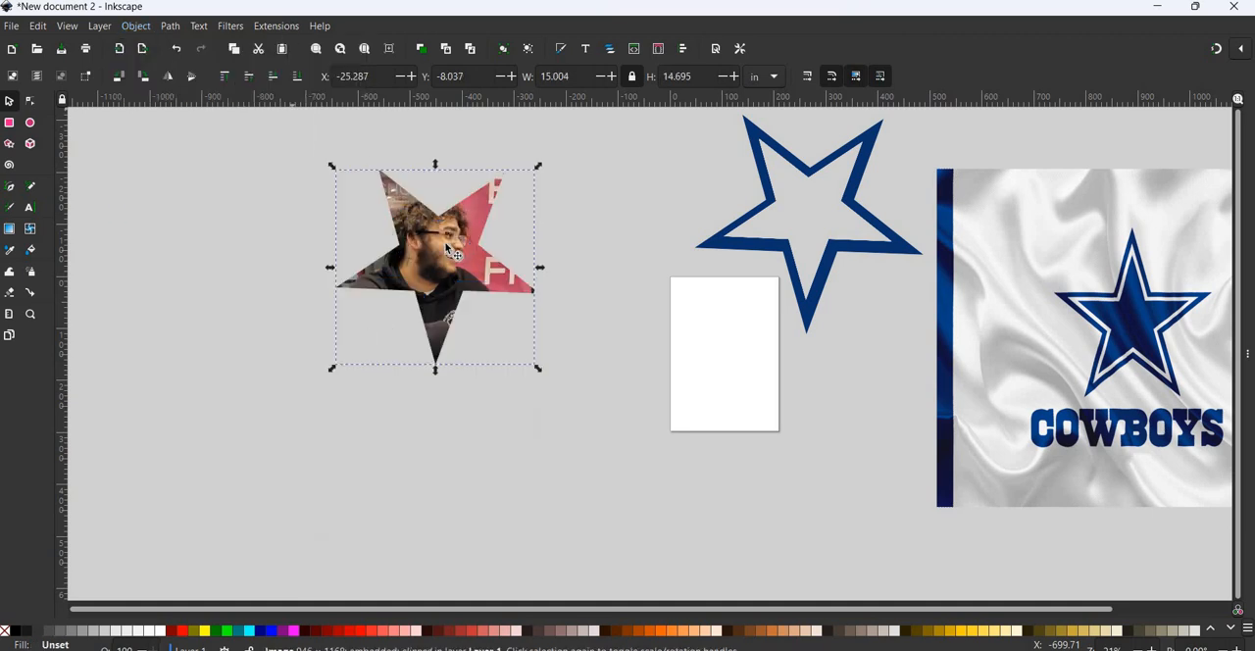
left_click_drag(444, 256, 491, 321)
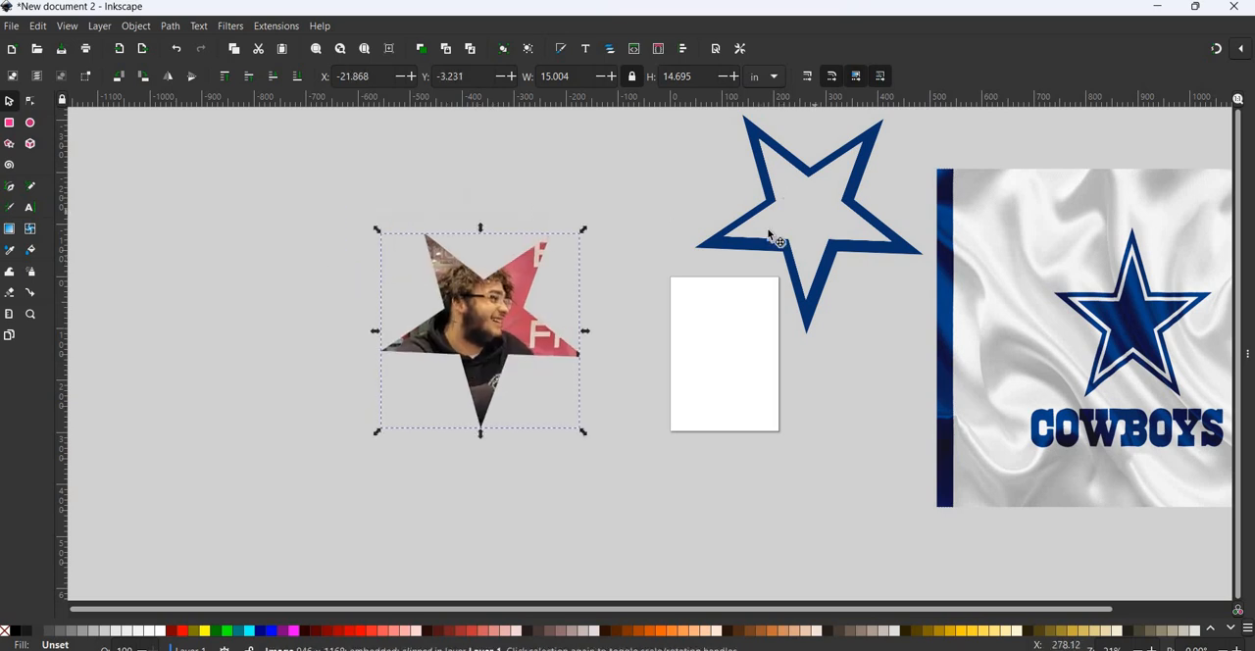
- Lay the blue star outline over the clipped photo's edges and place a duplicate of the outline at its upper left
left_click(813, 216)
left_click_drag(813, 217, 475, 379)
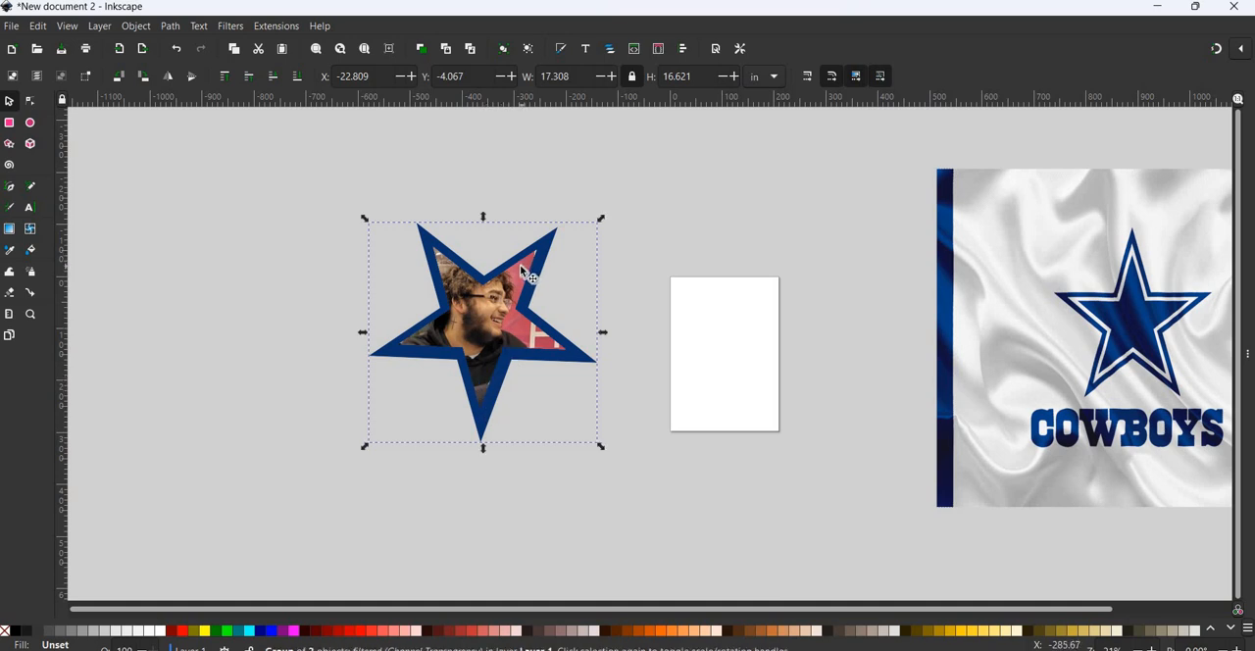
left_click_drag(532, 267, 258, 182)
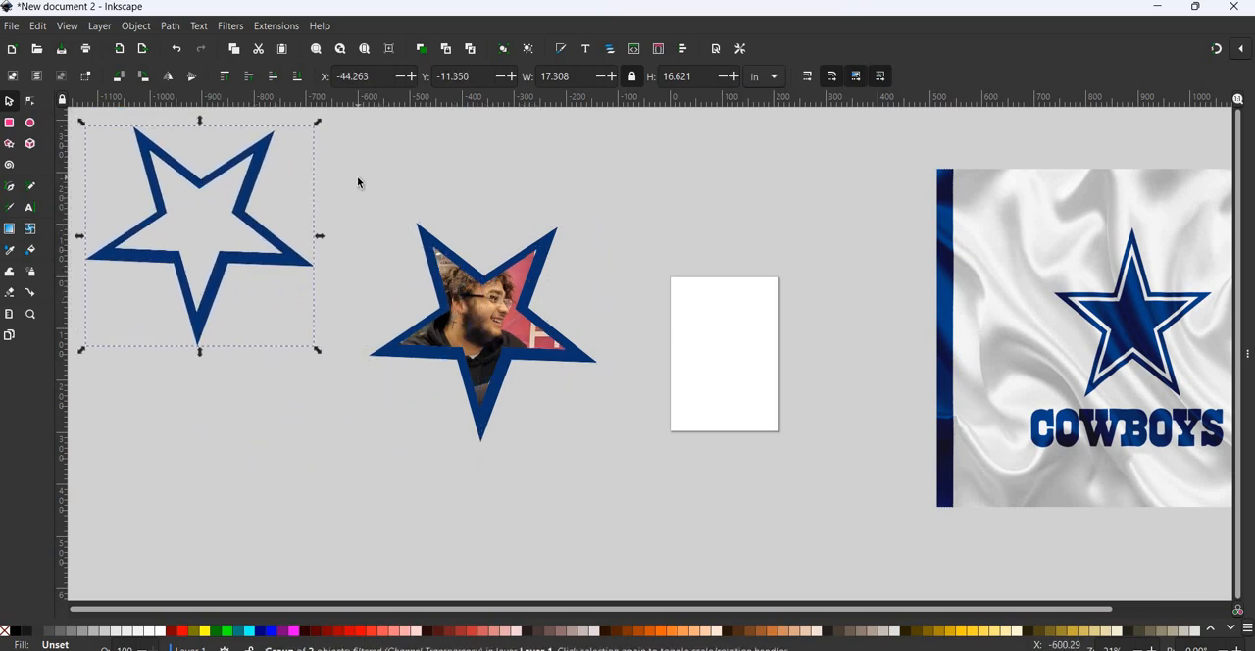
- Group the clipped photo with its blue outline, move the group above the blank page, and shift the Cowboys flag image next to it
left_click_drag(354, 179, 653, 504)
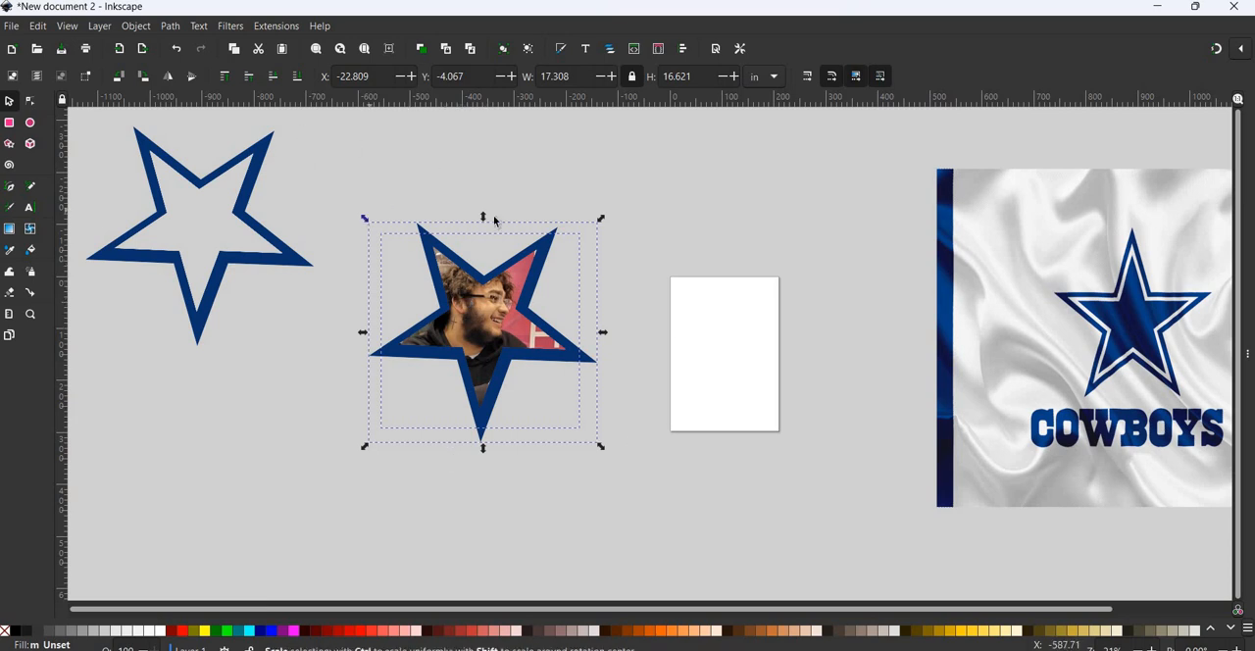
left_click(137, 26)
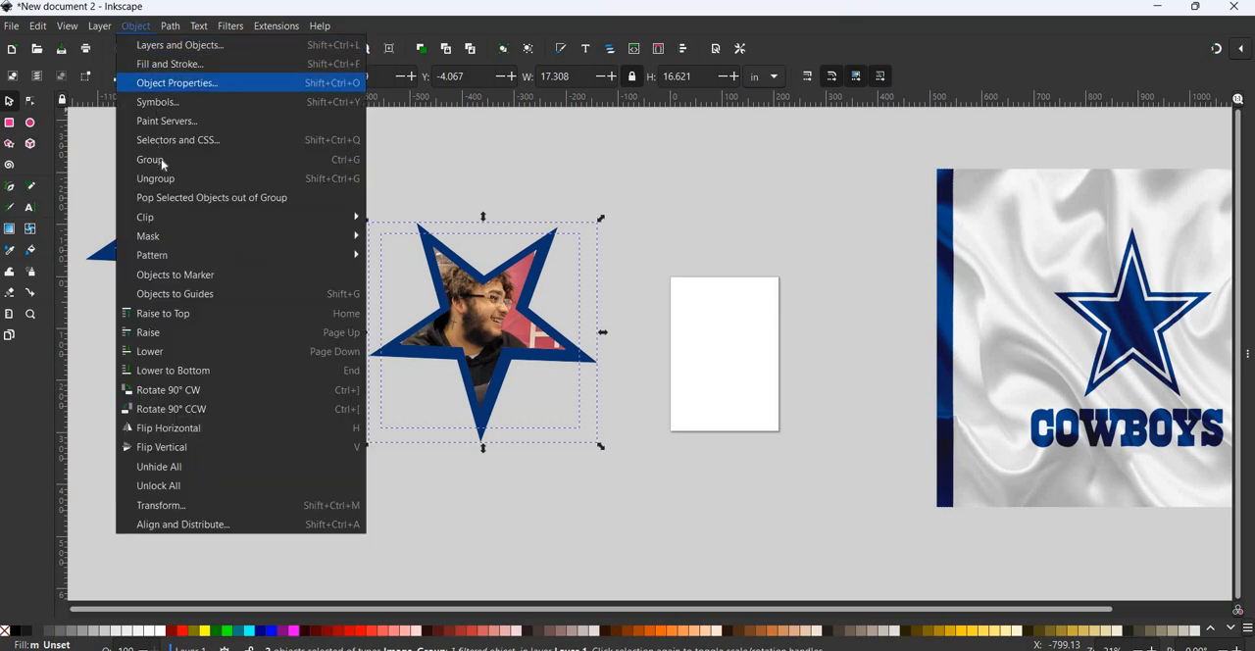
left_click(159, 160)
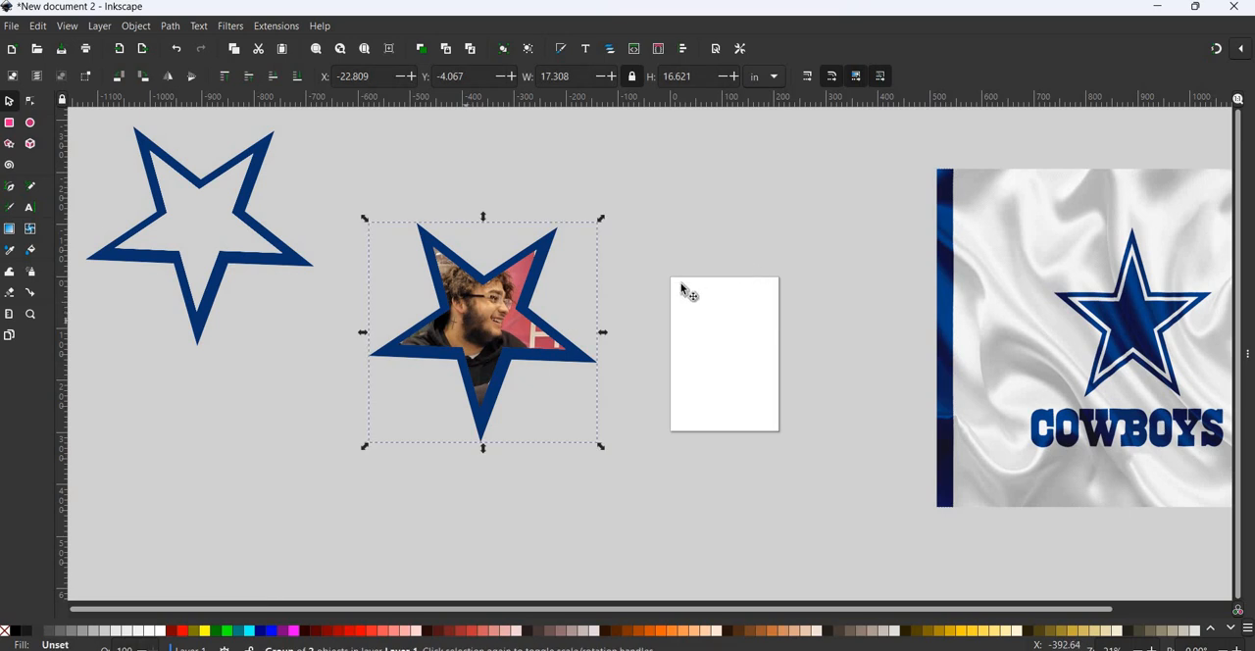
left_click_drag(467, 320, 1011, 198)
- Import the family beach JPEG from the Downloads folder, accepting the default bitmap import settings
left_click(10, 25)
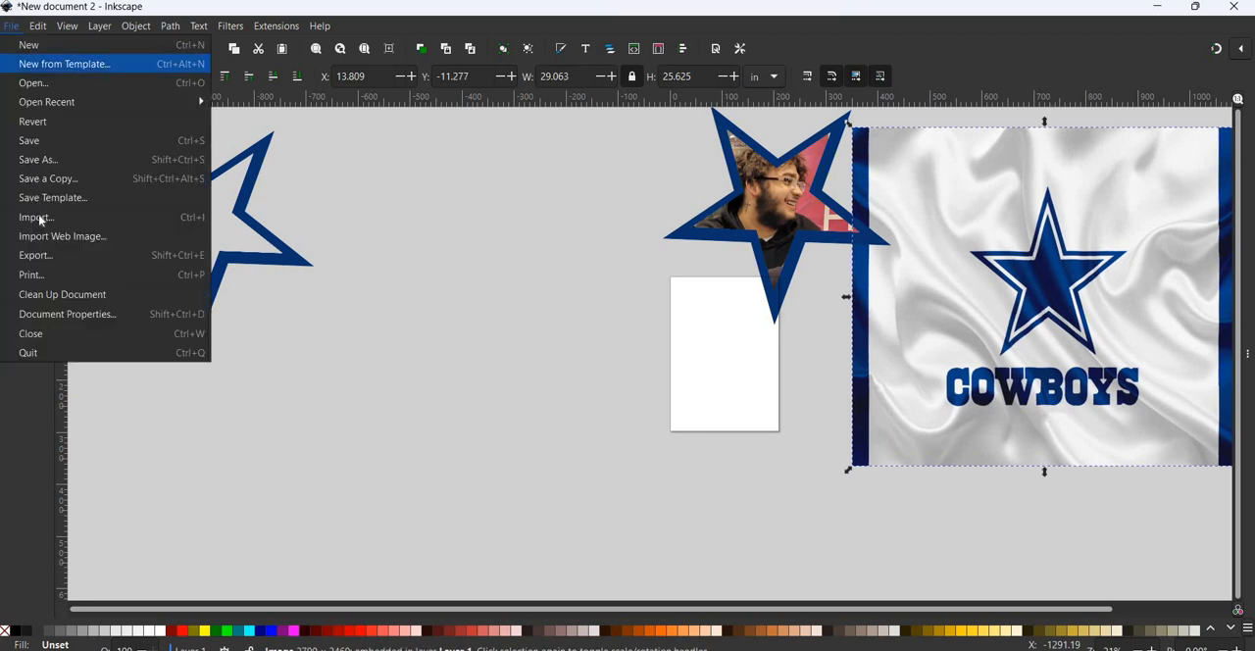
left_click(354, 230)
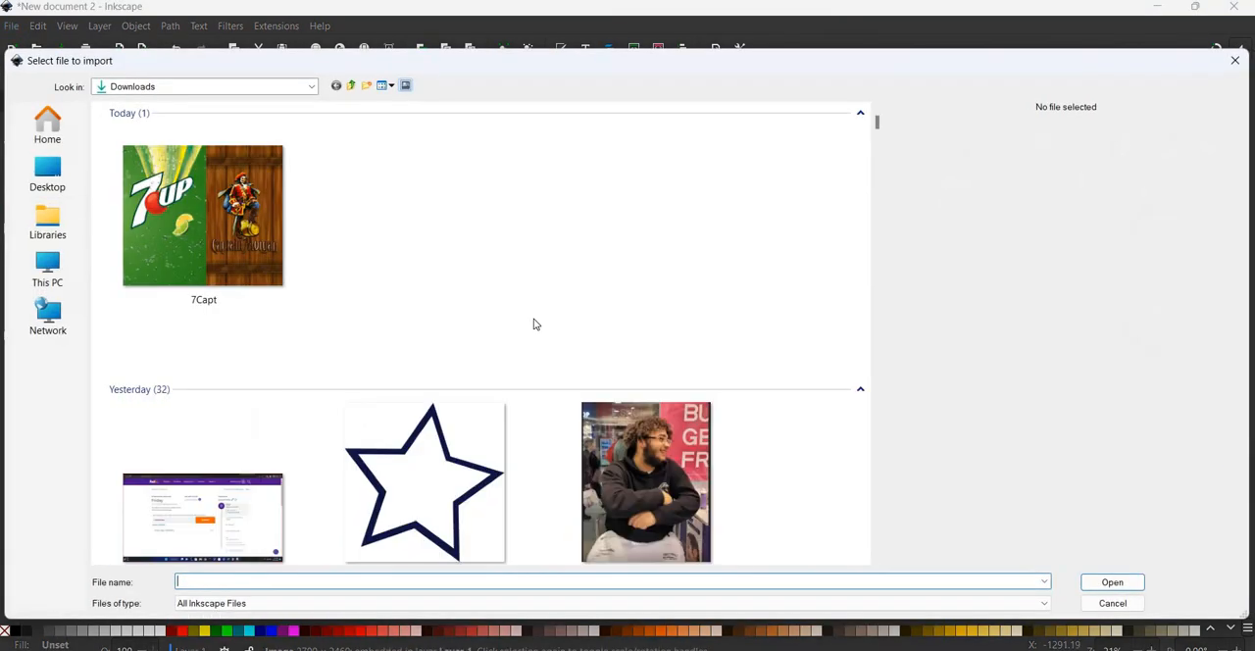
scroll(260, 485, "down", 3)
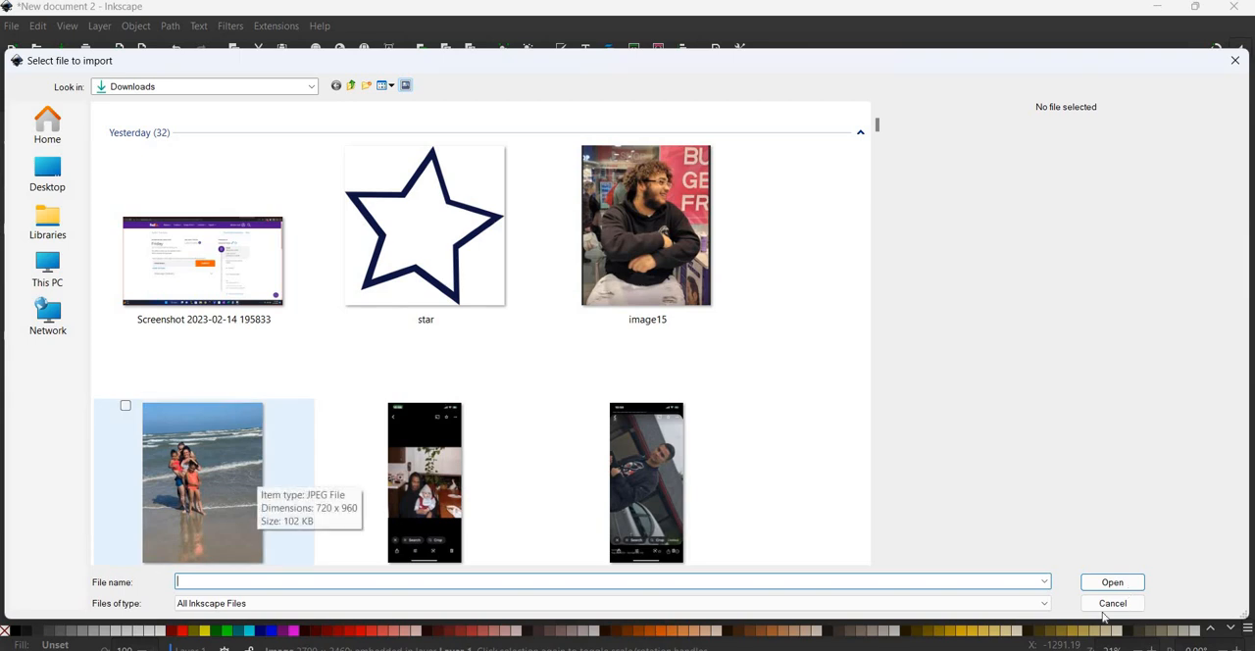
left_click(236, 461)
key("Return")
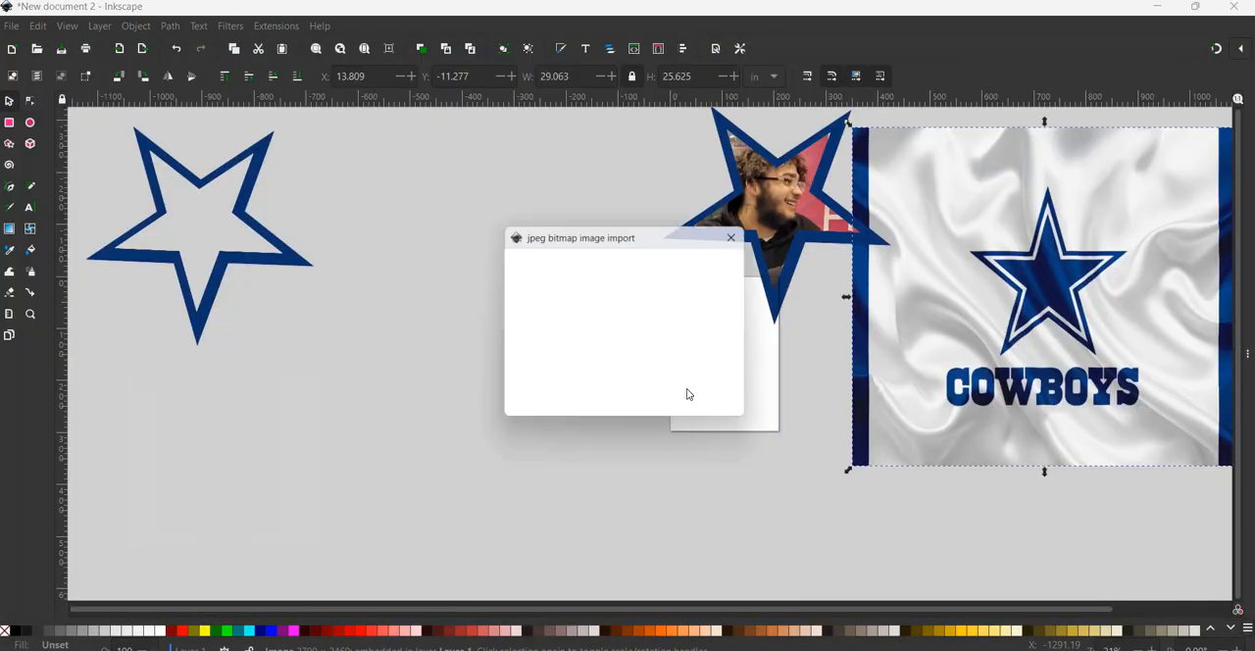
key("Return")
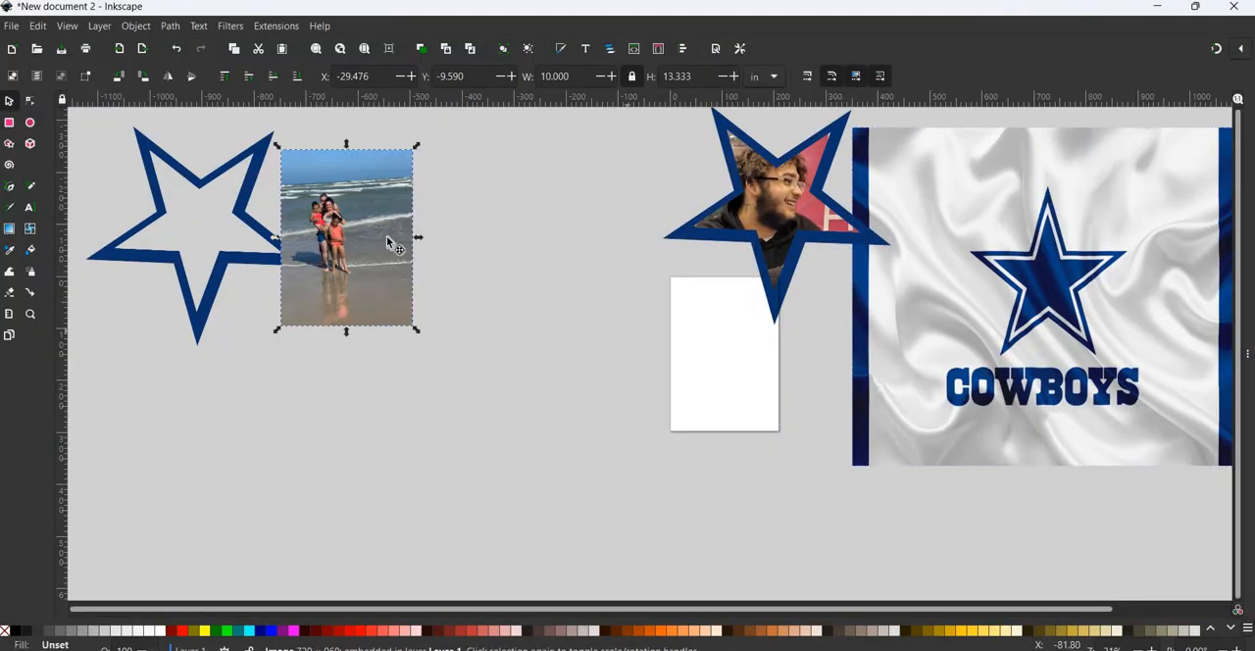
- Move the beach photo clear of the spare star outline and scale it down to about 8 by 10.7 in
left_click_drag(414, 324, 473, 339)
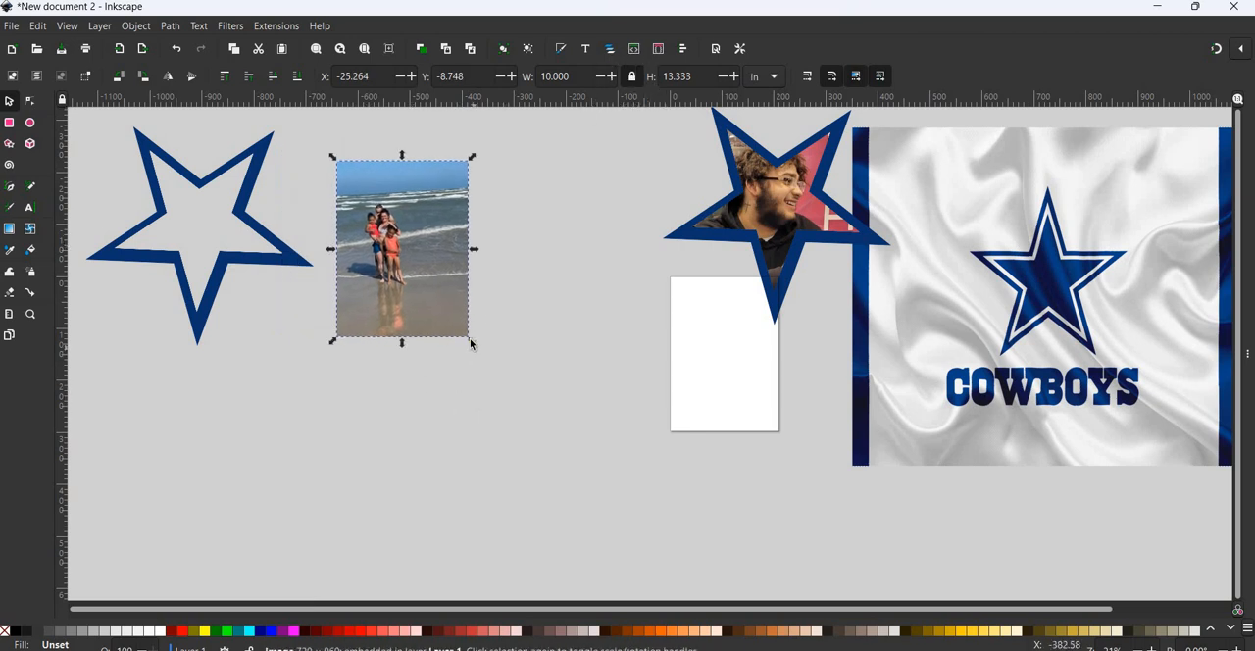
left_click_drag(471, 341, 446, 306)
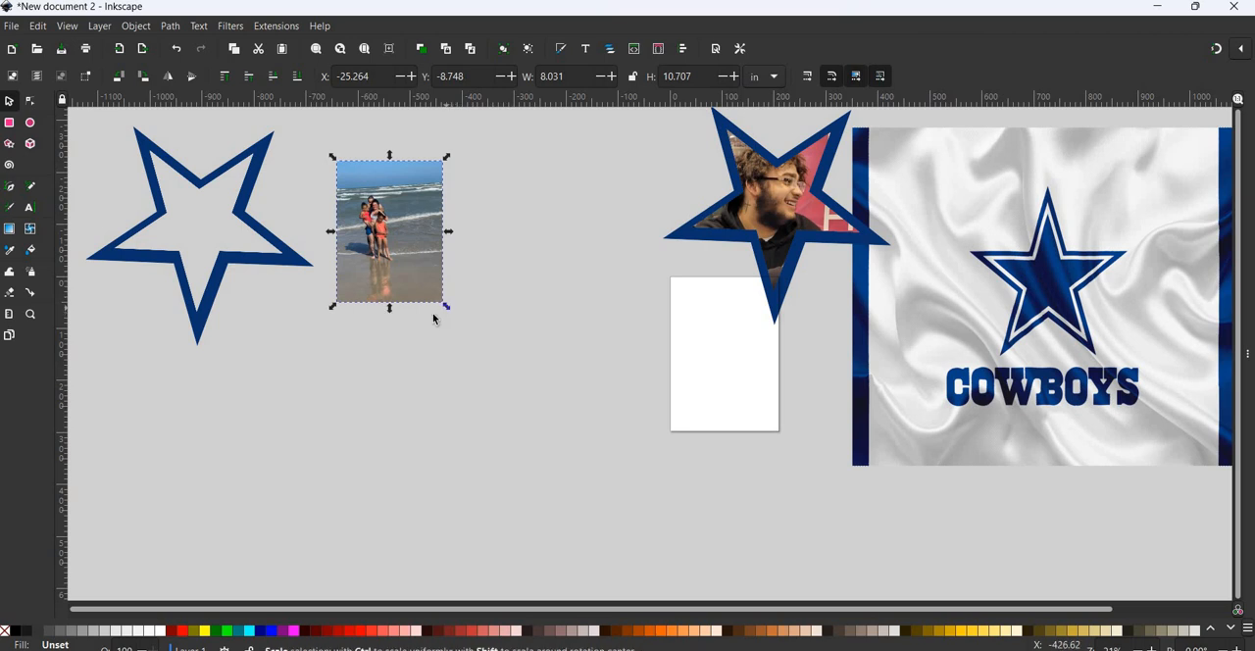
- Try stretching the beach photo with its proportions unlocked, and undo the stretching
left_click_drag(450, 311, 661, 314)
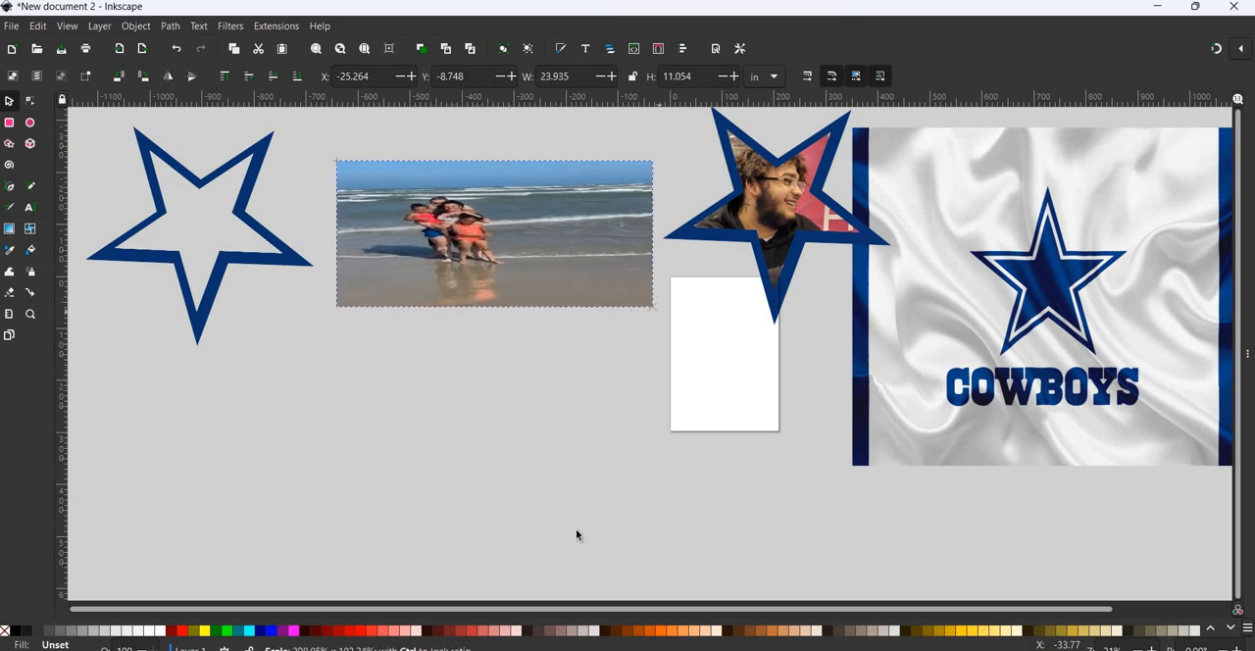
left_click_drag(577, 538, 773, 404)
left_click_drag(406, 424, 521, 332)
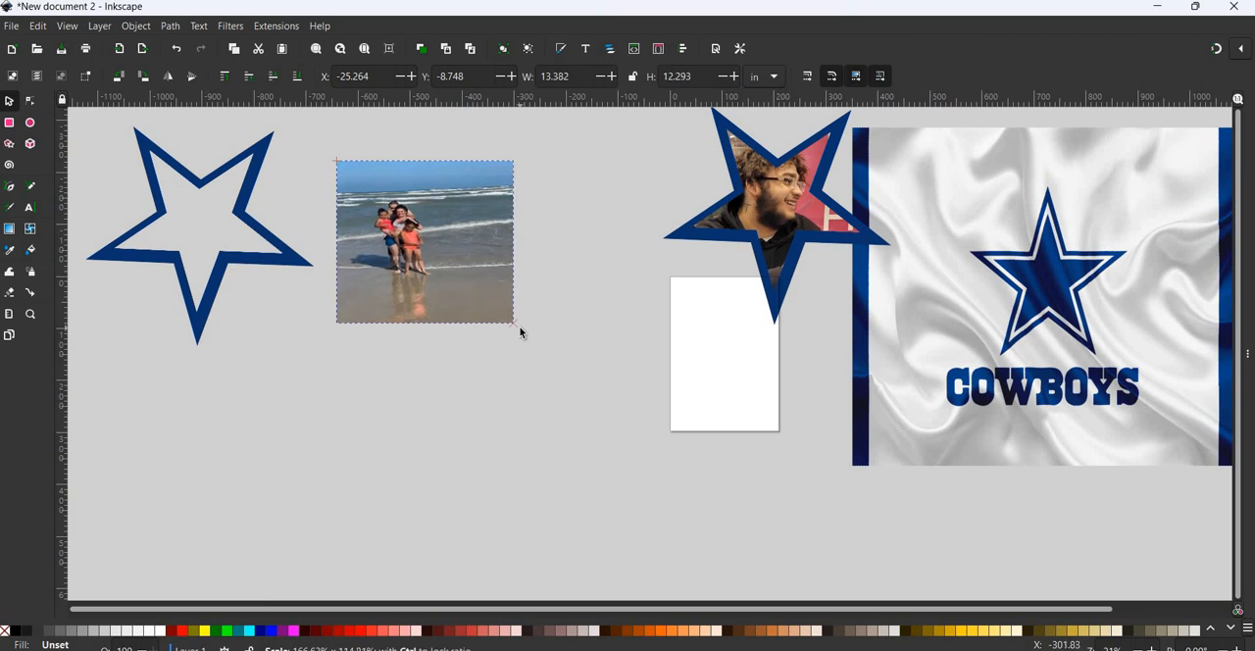
left_click(176, 49)
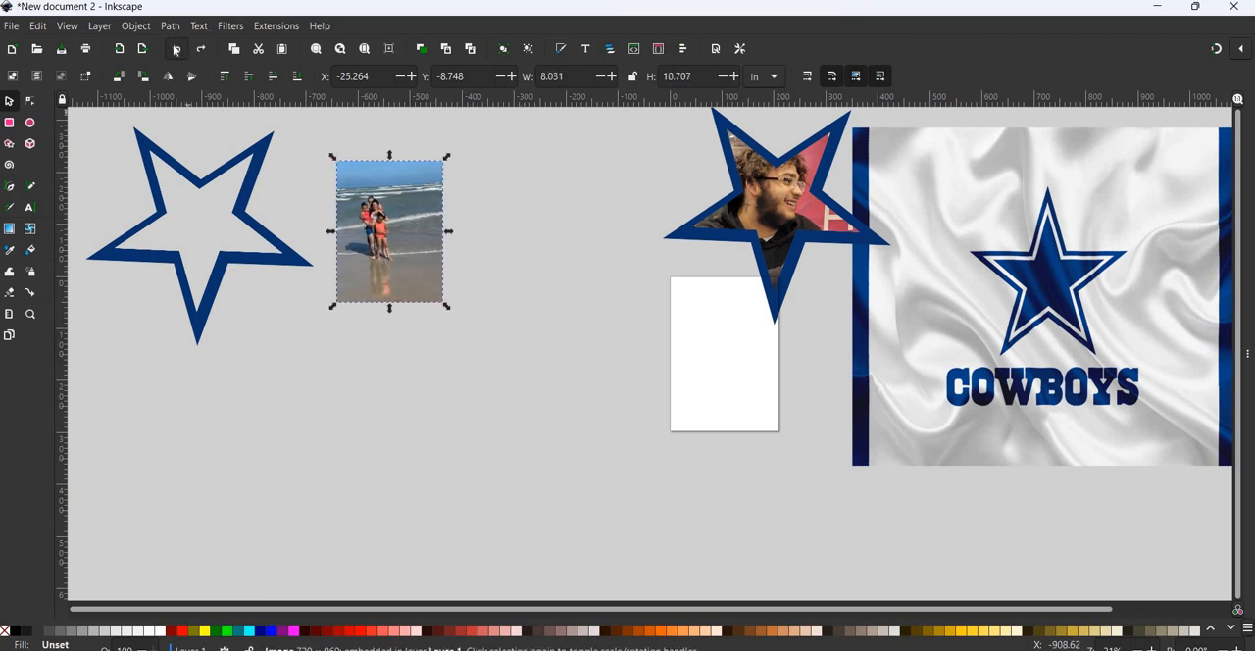
- Lock the width-height ratio, enlarge the beach photo to about 15.6 by 20.8 in, and place it over the spare star outline
left_click(633, 77)
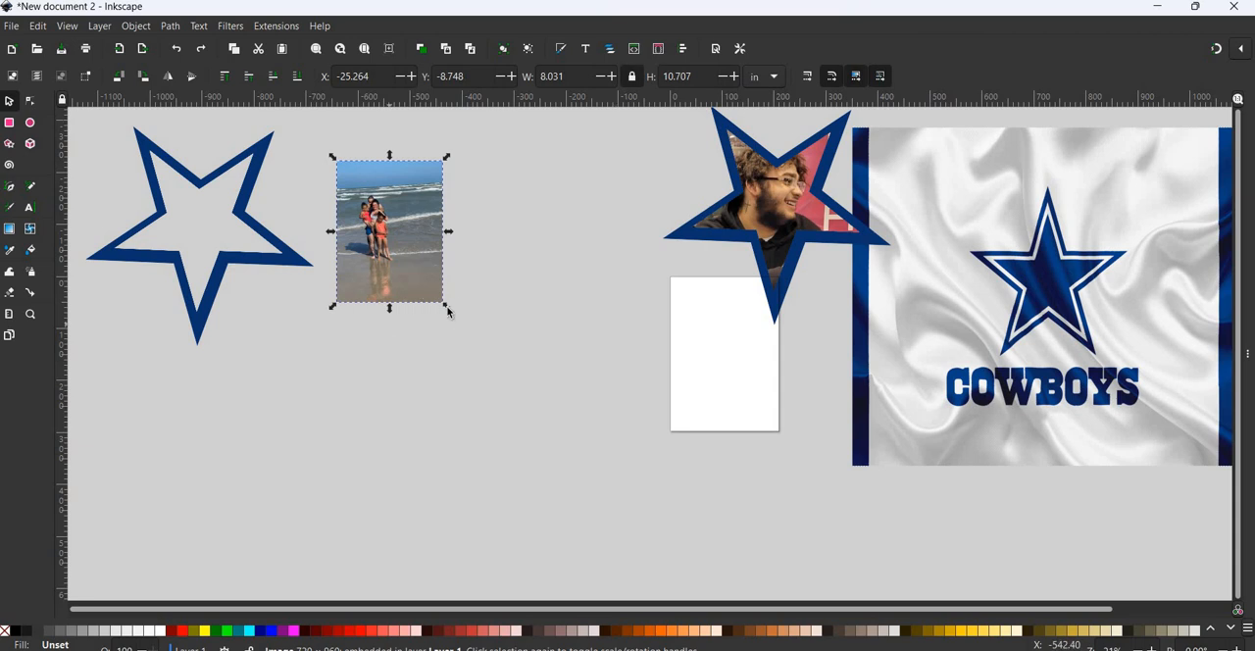
key("ctrl+shift+z")
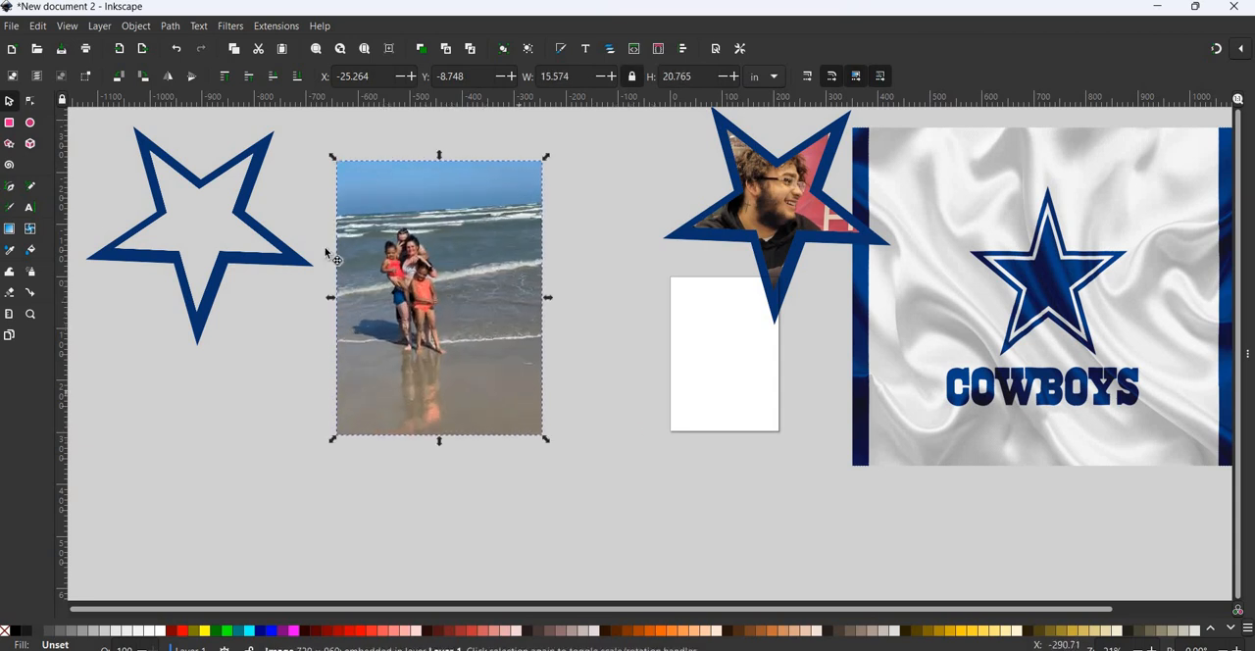
mouse_move(255, 258)
left_mouse_down()
mouse_move(233, 257)
mouse_move(248, 266)
left_mouse_up()
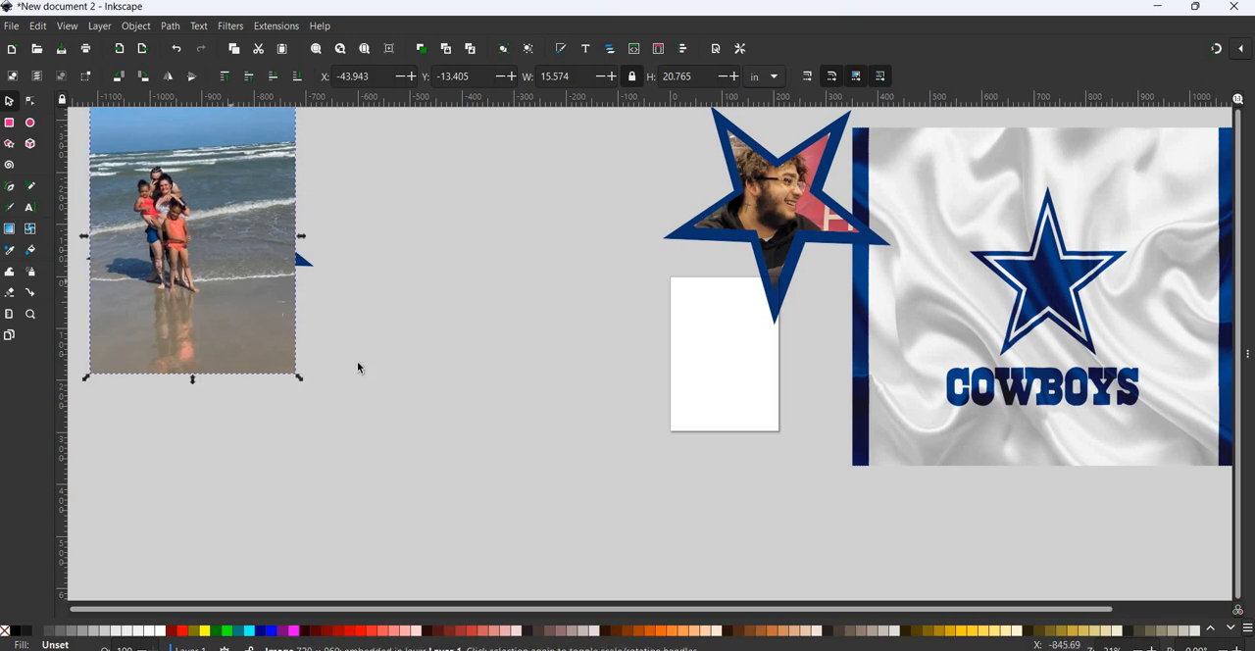
- Enlarge the beach photo to about 17.2 by 22.9 in and nudge it so that it covers the spare star outline
scroll(357, 360, "up", 3)
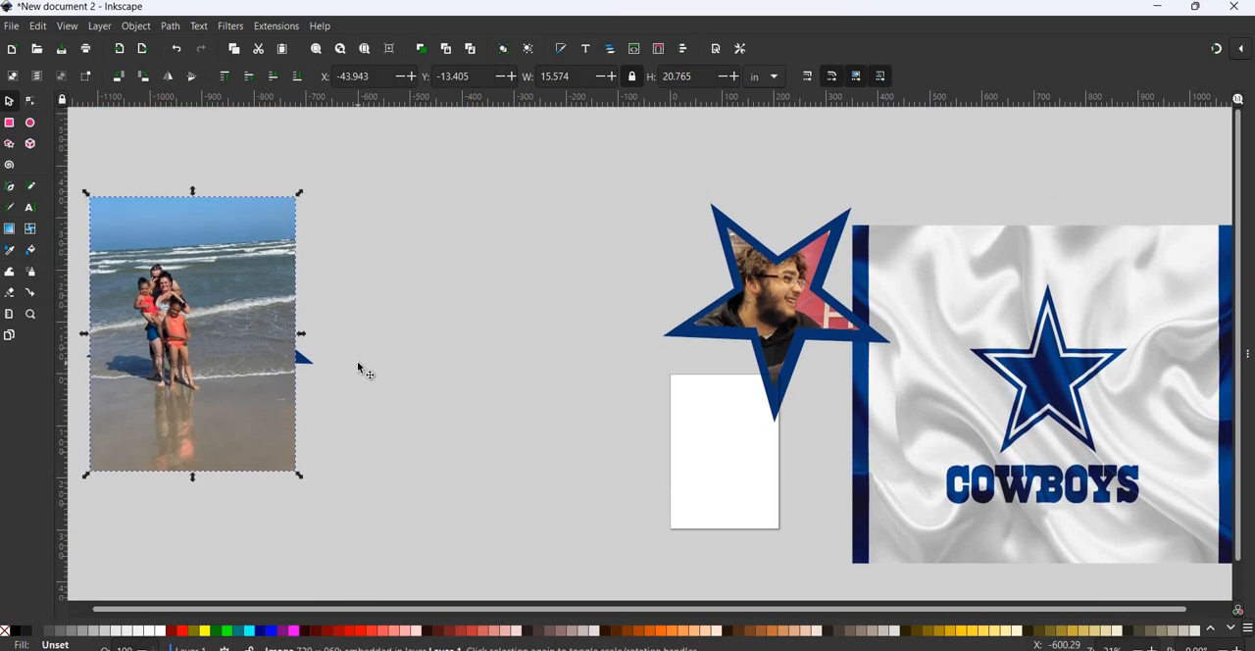
scroll(356, 360, "left", 3)
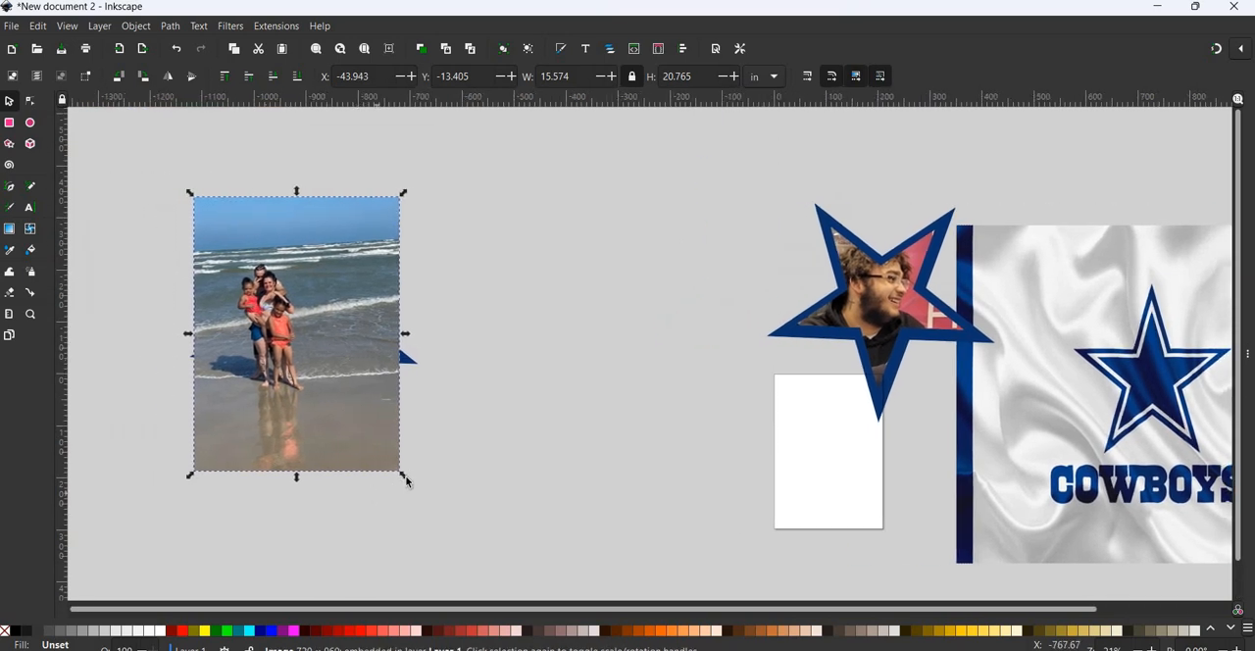
left_click_drag(434, 499, 447, 516)
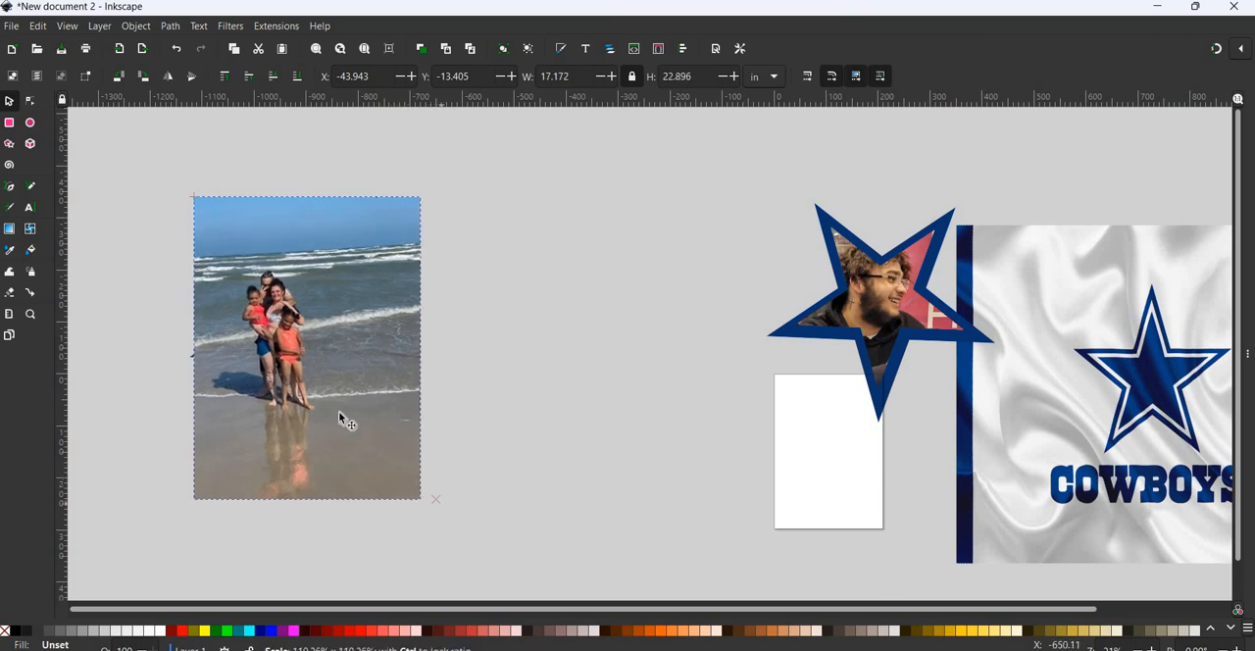
left_click_drag(341, 406, 334, 401)
left_click_drag(415, 473, 422, 475)
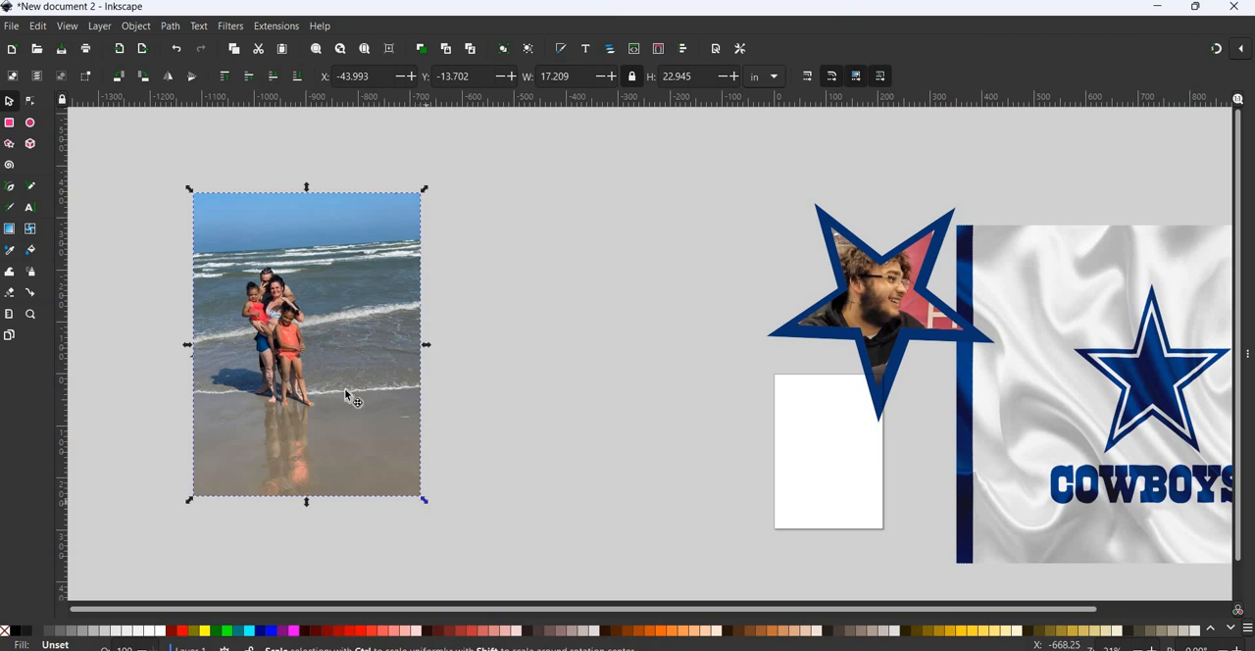
- Move the beach photo off the spare star outline and place a copy of the outline over the upper part of the photo
left_click_drag(347, 389, 553, 377)
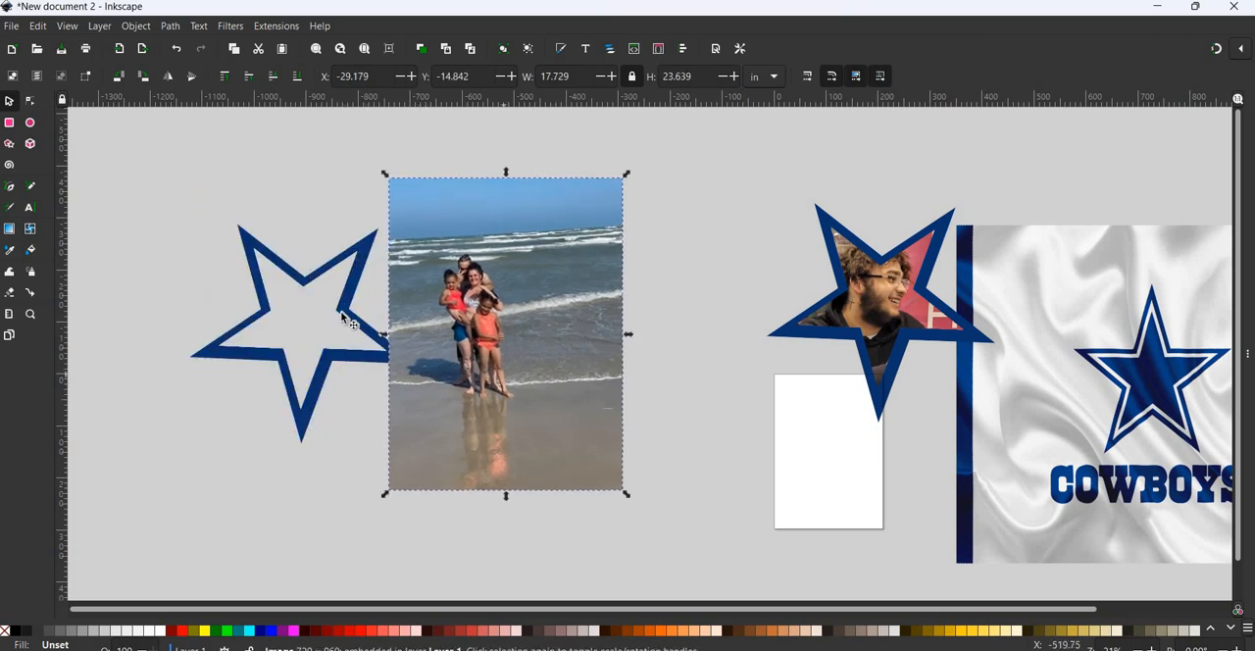
left_click_drag(342, 312, 272, 260)
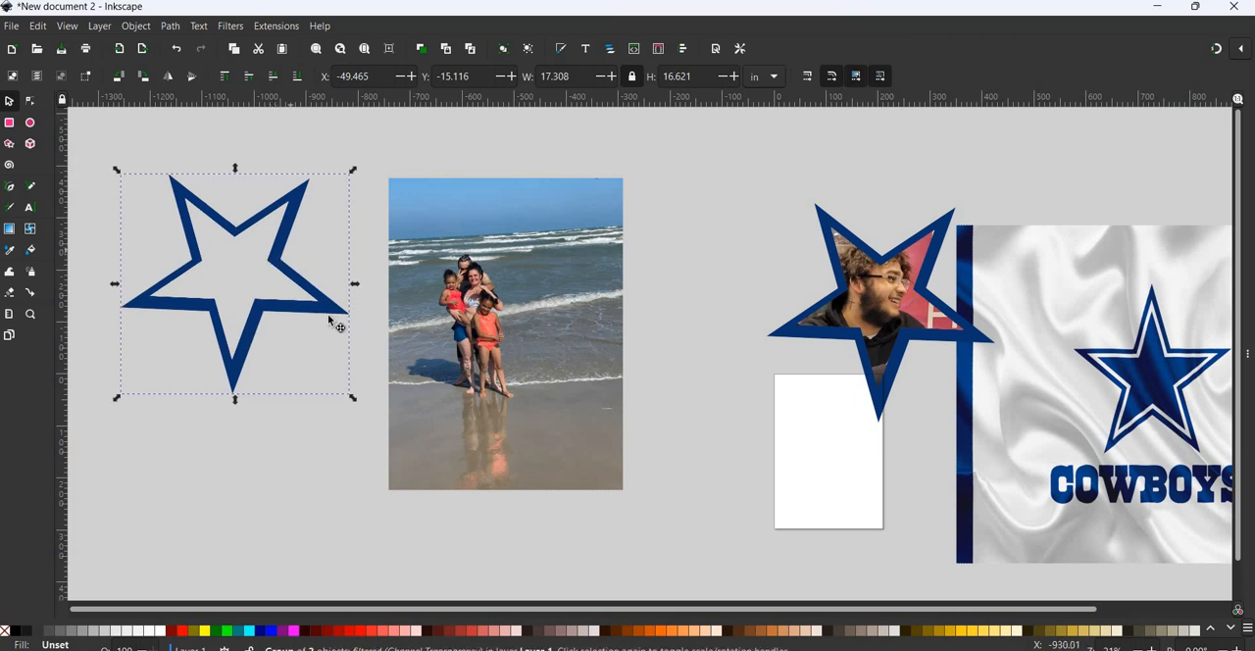
left_click_drag(551, 332, 541, 256)
left_click_drag(537, 297, 537, 296)
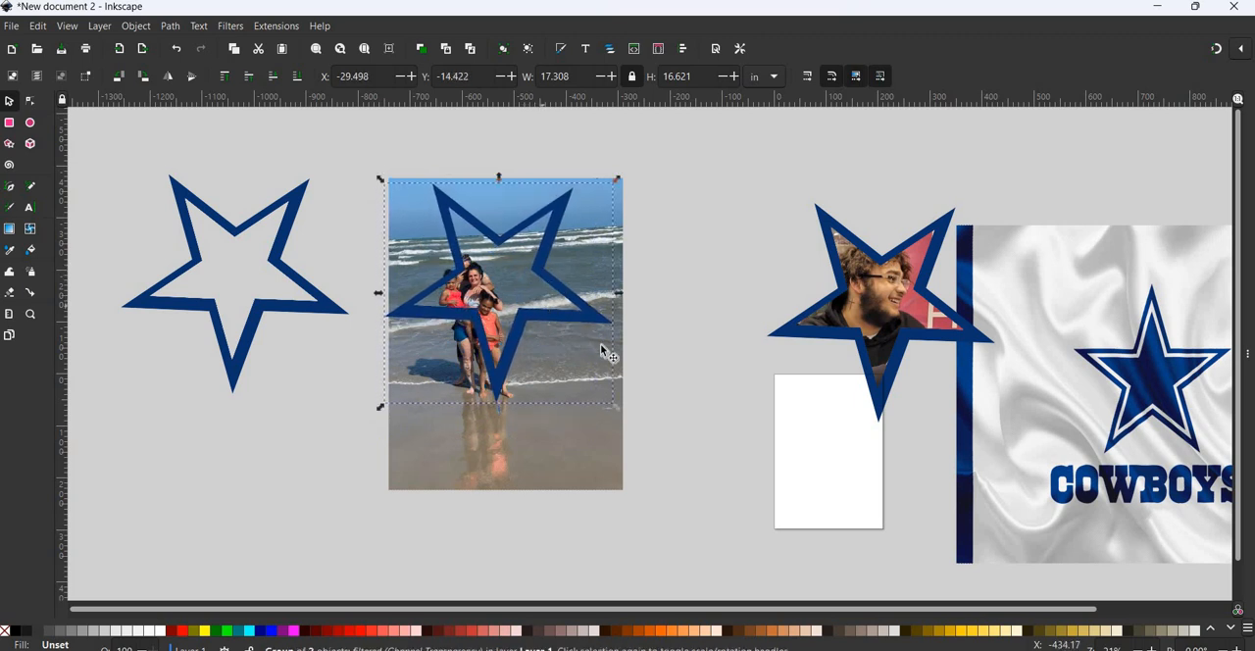
- Tilt the star copy counterclockwise and enlarge the beach photo beneath it to about 21.3 by 28.4 in
left_click(558, 288)
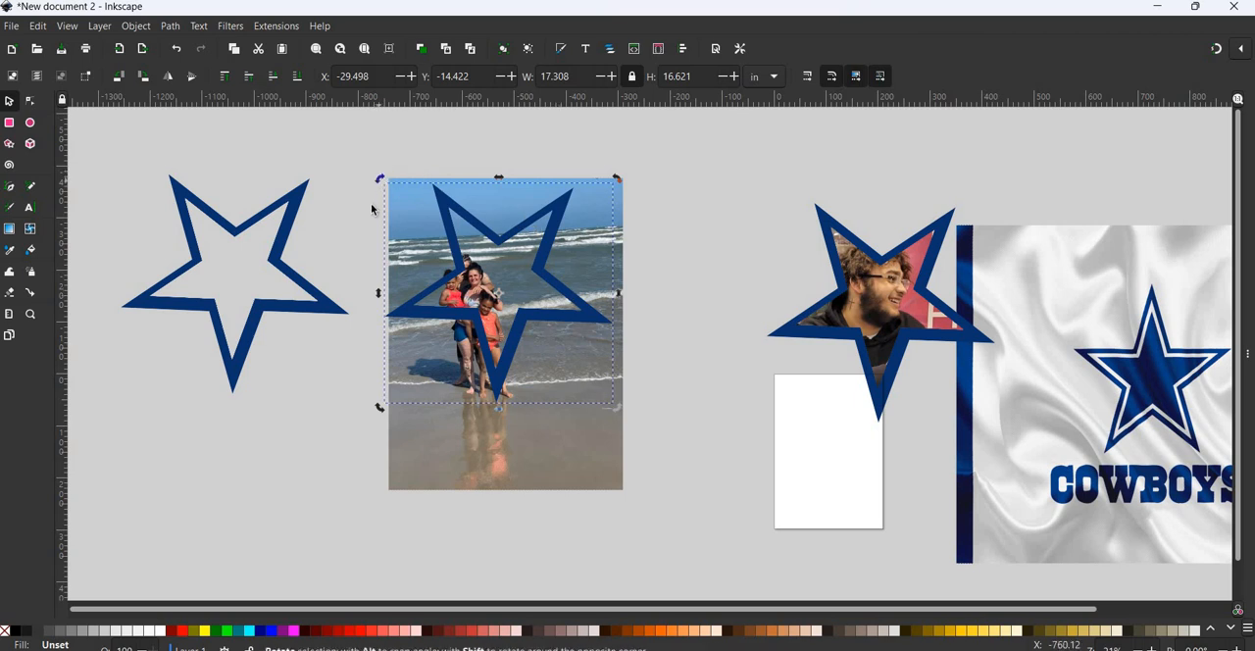
left_click_drag(380, 179, 562, 288)
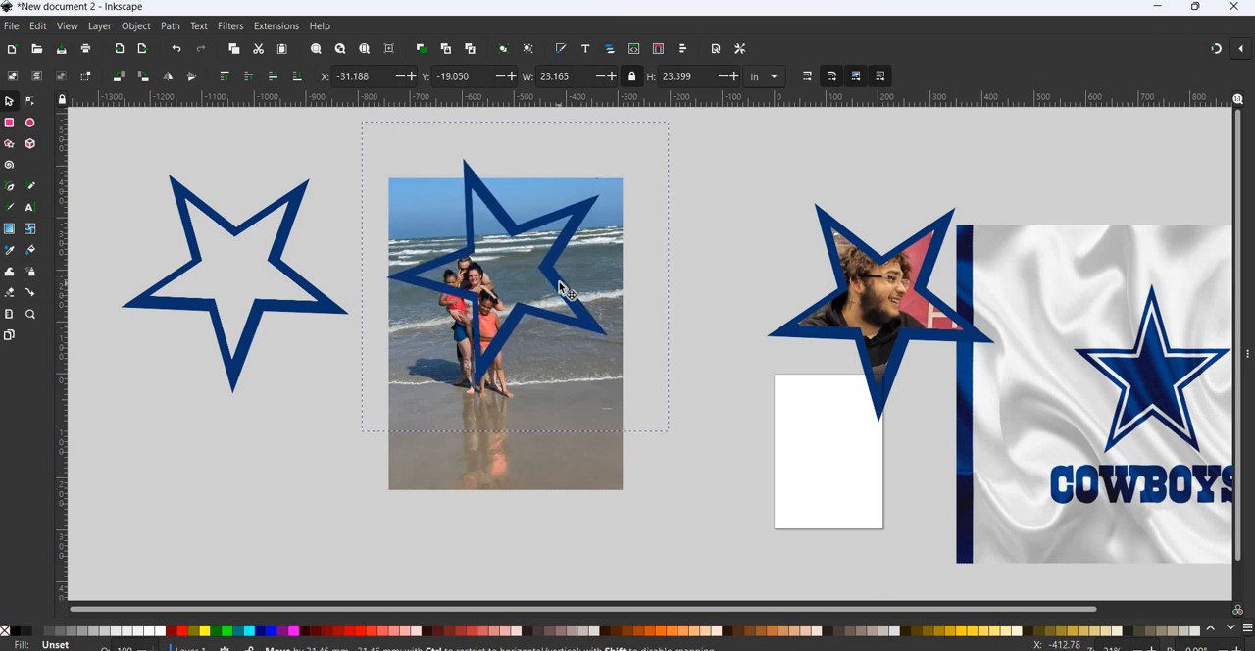
left_click(408, 472)
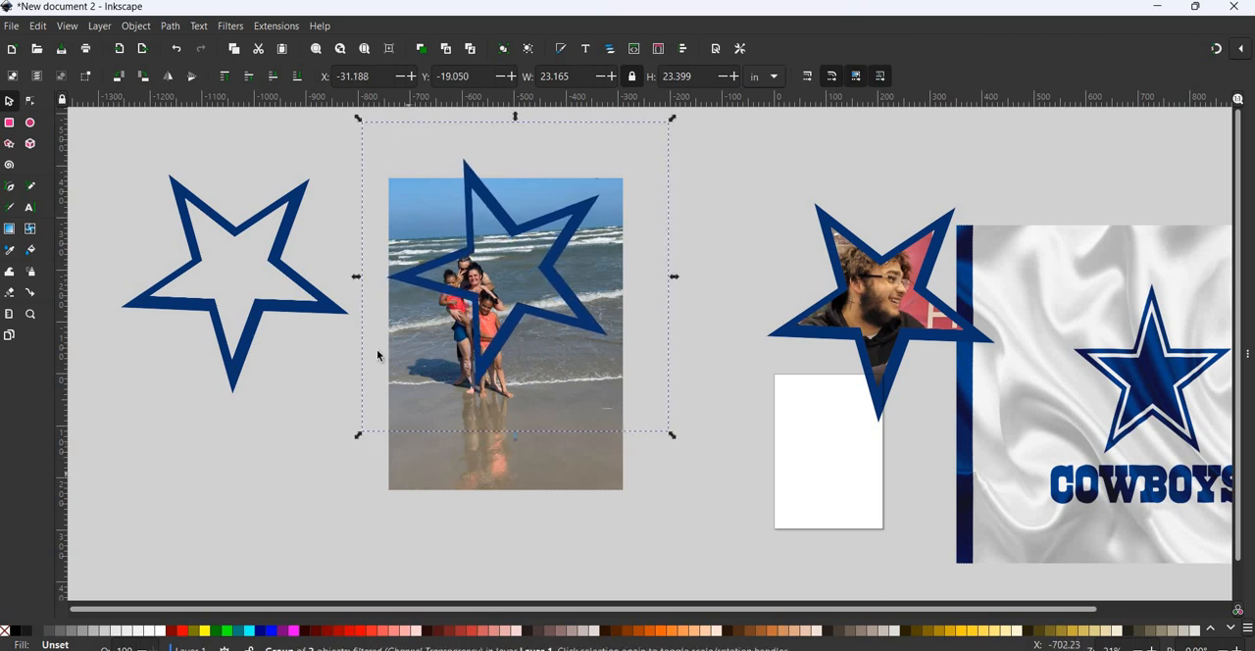
left_click(388, 440, "ctrl")
left_click_drag(384, 494, 244, 555)
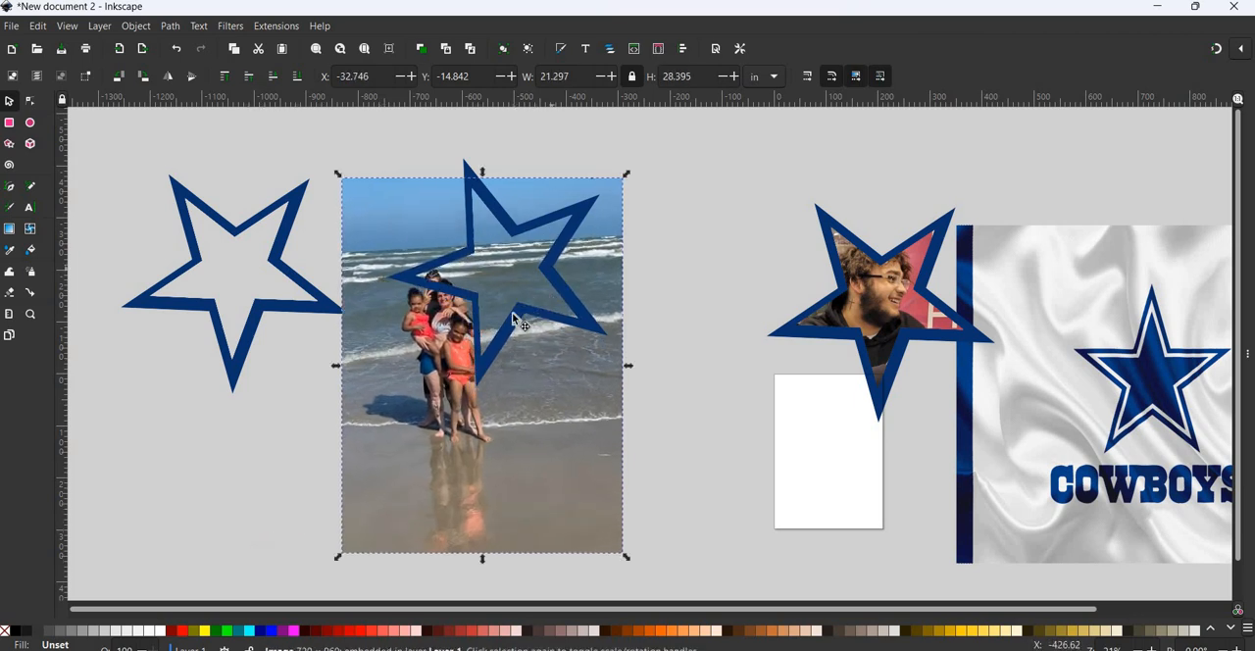
- Enlarge the beach photo to about 22.8 by 30.4 in, and fit the star copy over the family with one point facing down
left_click_drag(550, 270, 321, 420)
left_click(341, 557)
left_click_drag(338, 556, 258, 580)
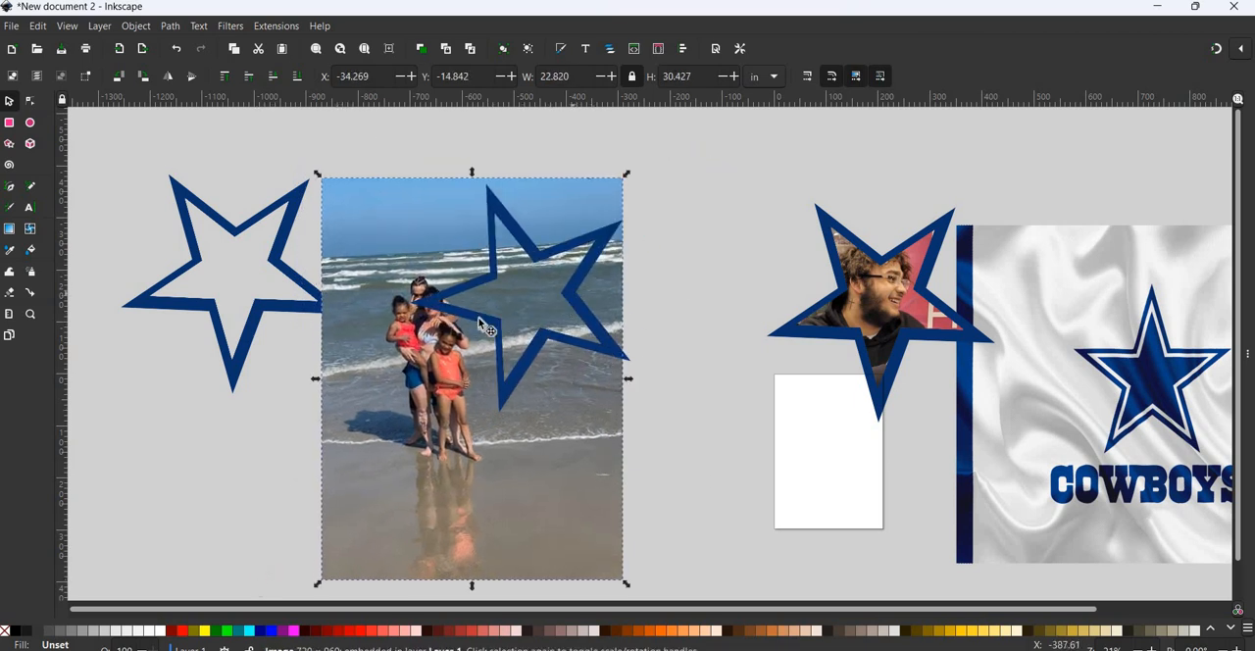
left_click_drag(479, 317, 511, 349)
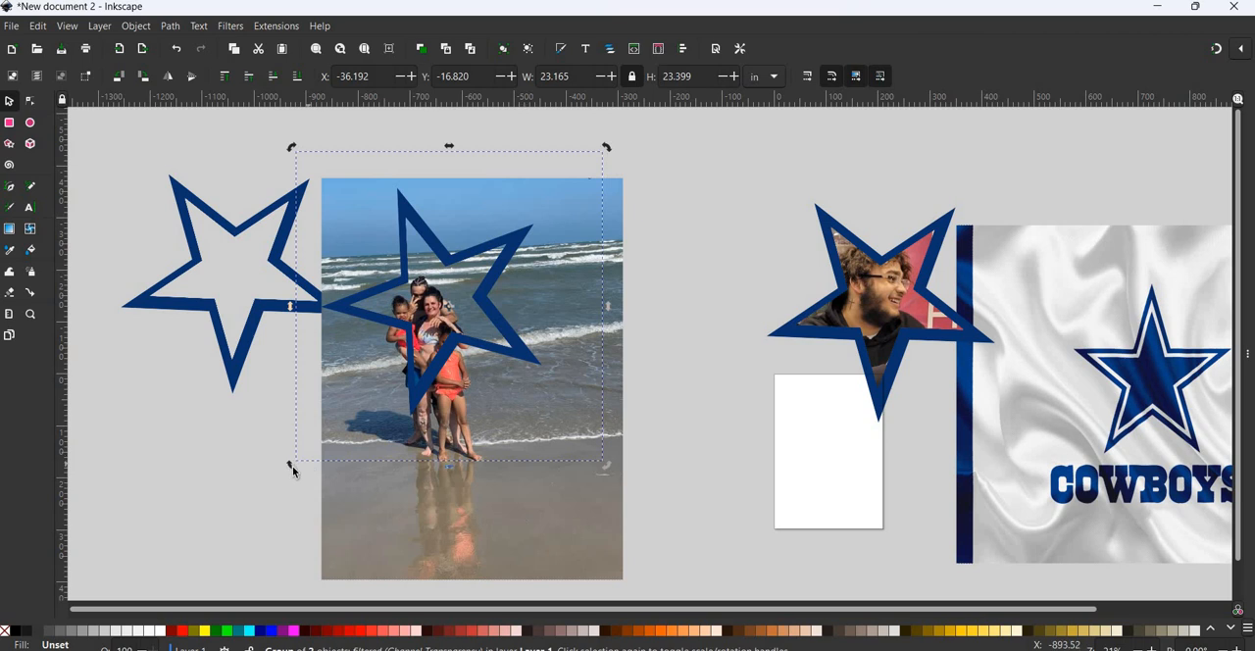
left_click_drag(292, 471, 343, 500)
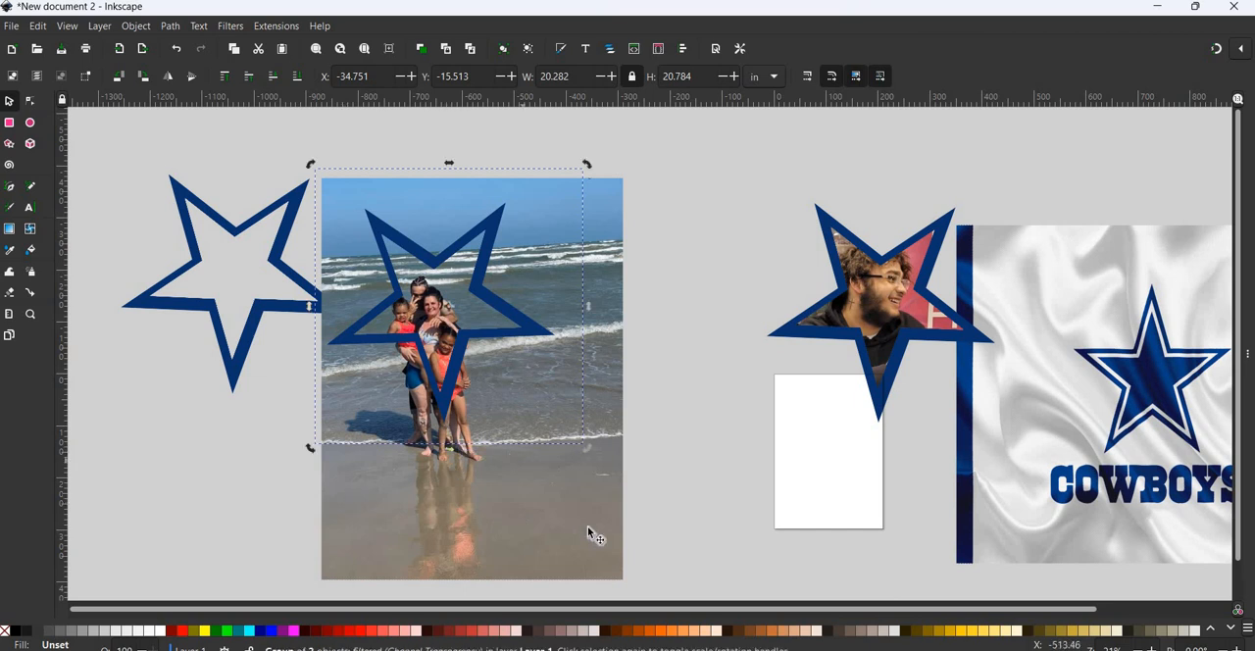
- Clip the beach photo to the shape of the star outline lying on it with Set Clip
left_click(539, 337)
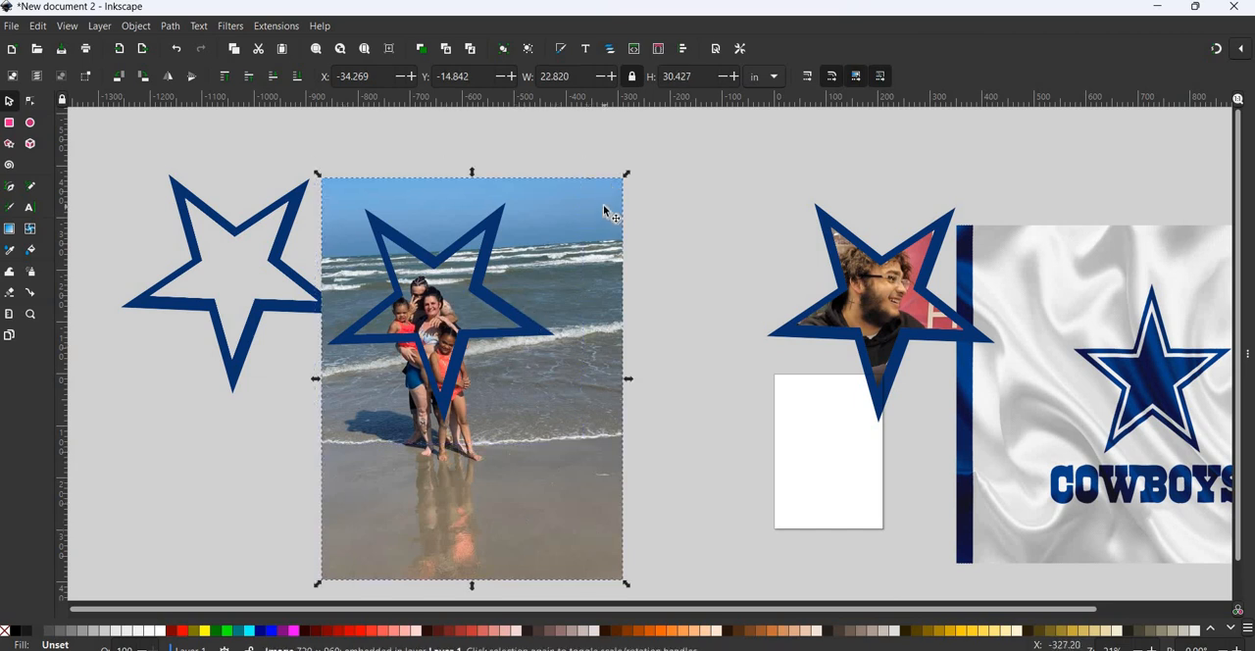
left_click(487, 248, "shift")
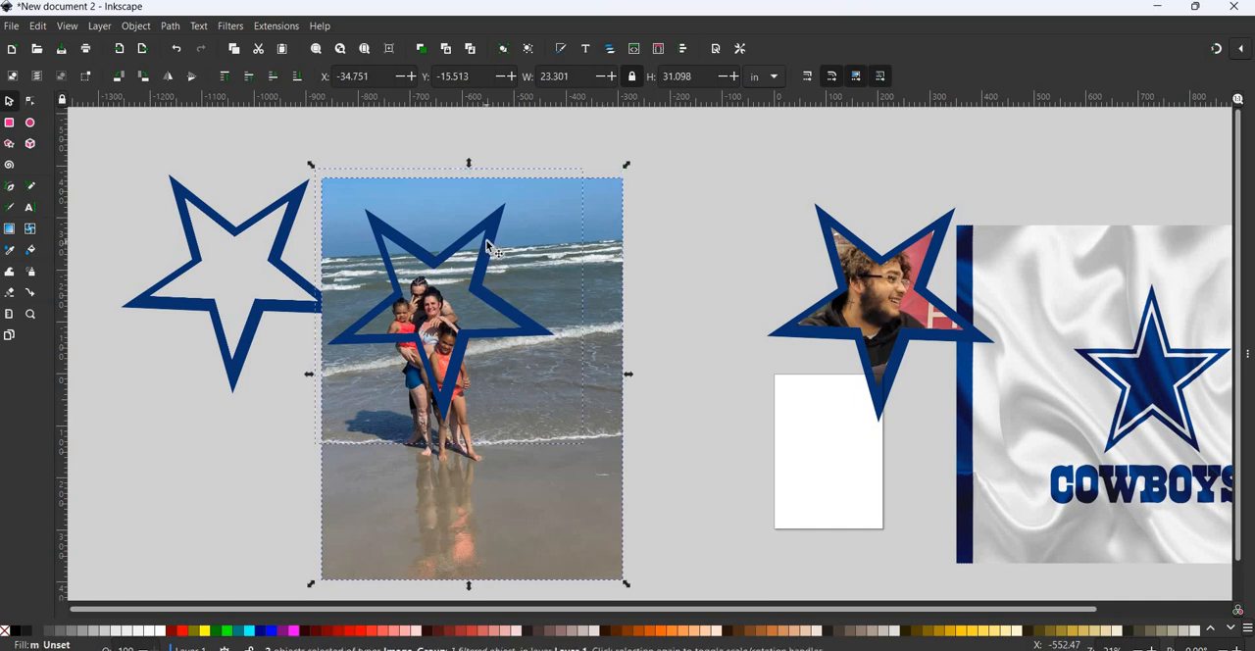
left_click(138, 28)
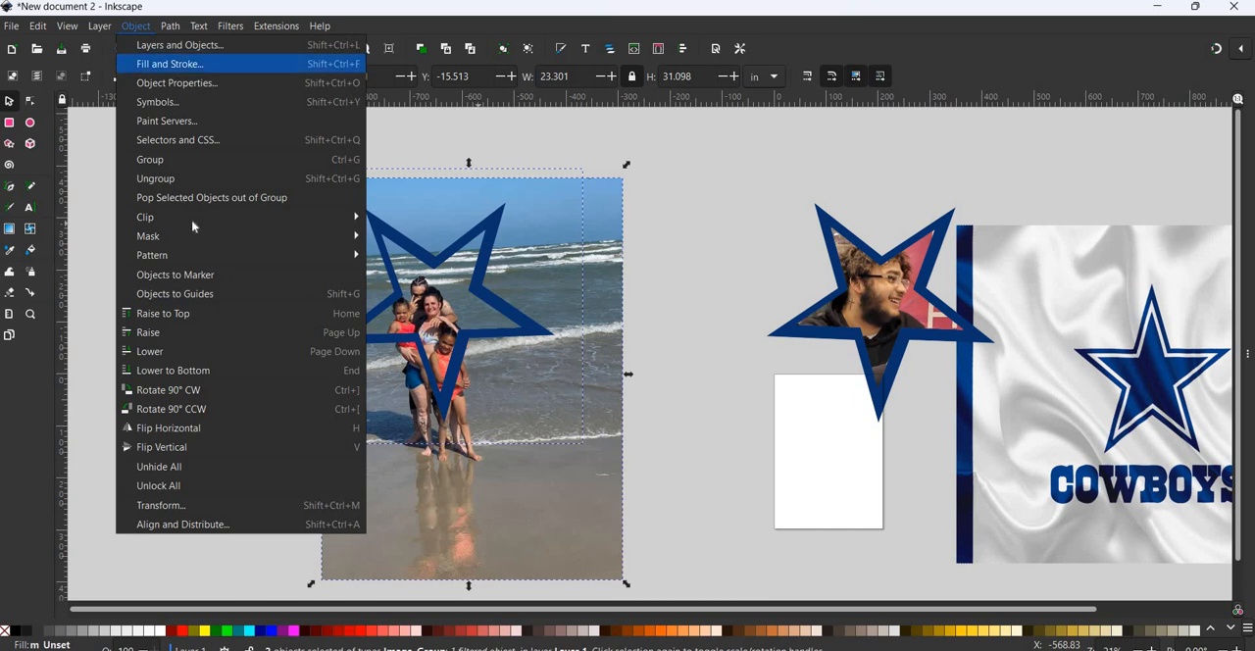
mouse_move(343, 217)
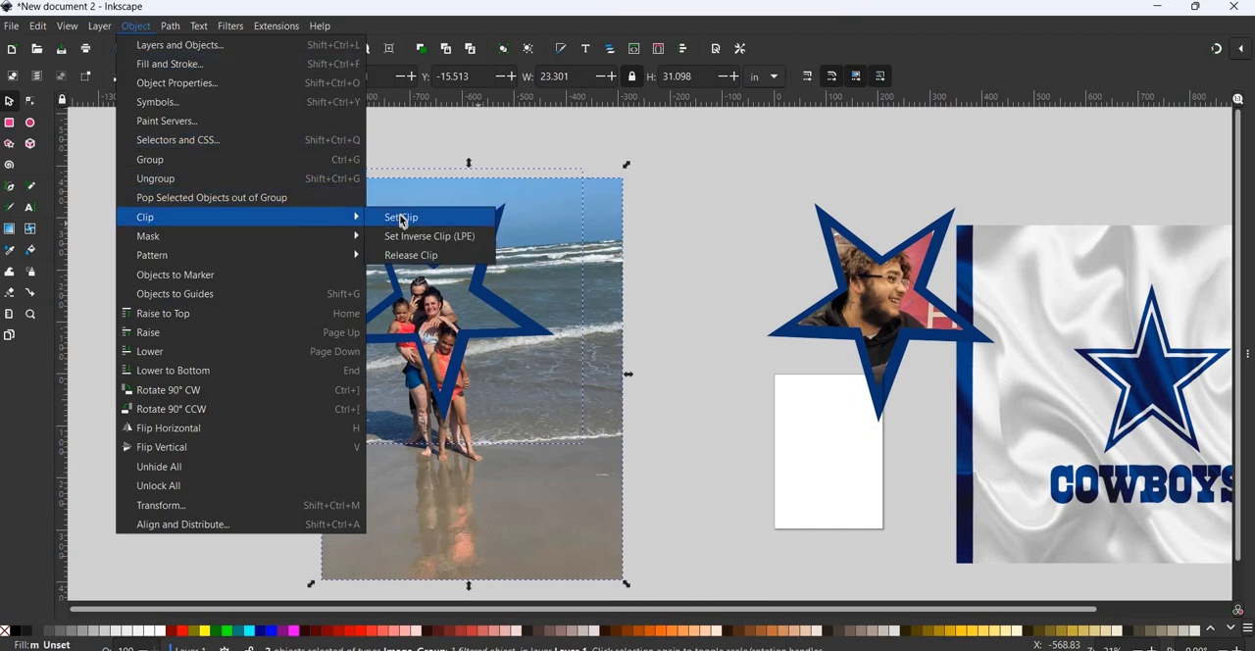
left_click(400, 220)
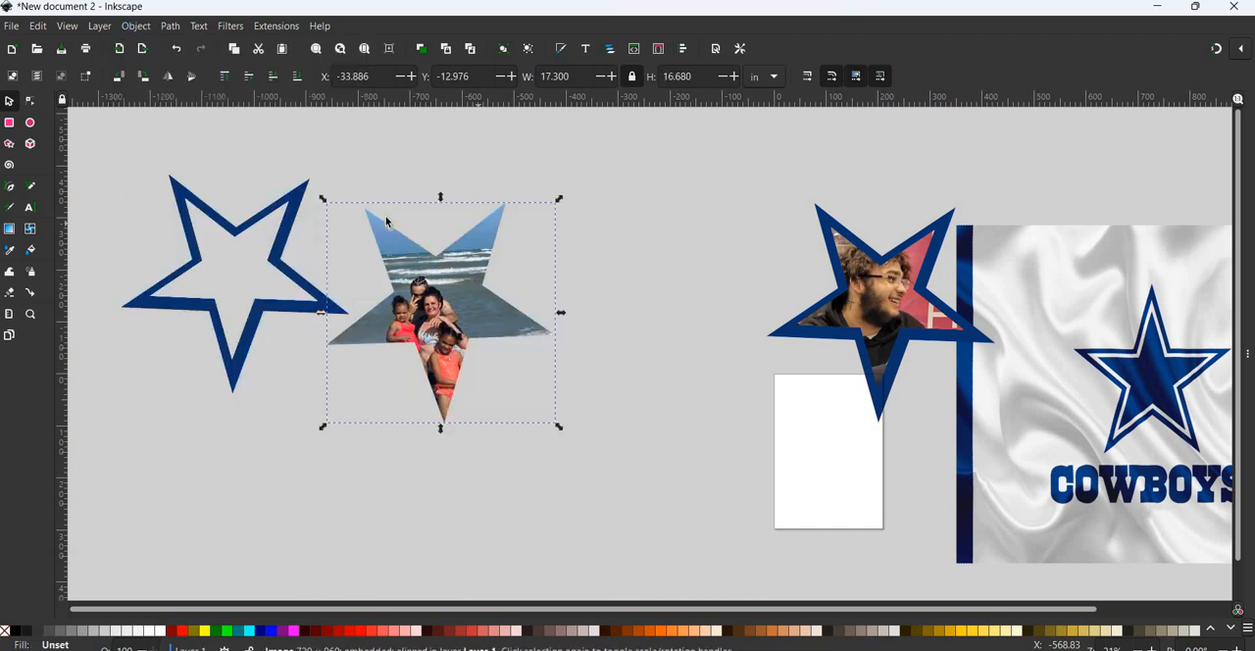
- Place a copy of the spare blue star outline over the clipped beach photo
left_click(283, 269)
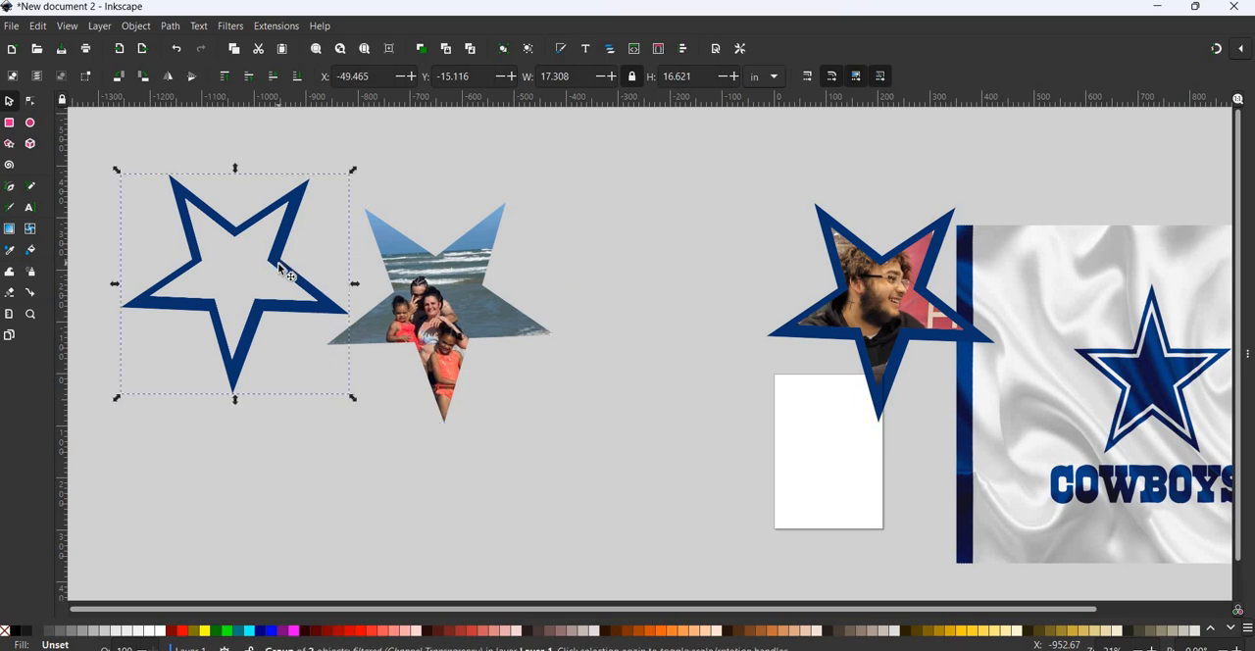
key("ctrl")
left_click_drag(282, 271, 528, 294)
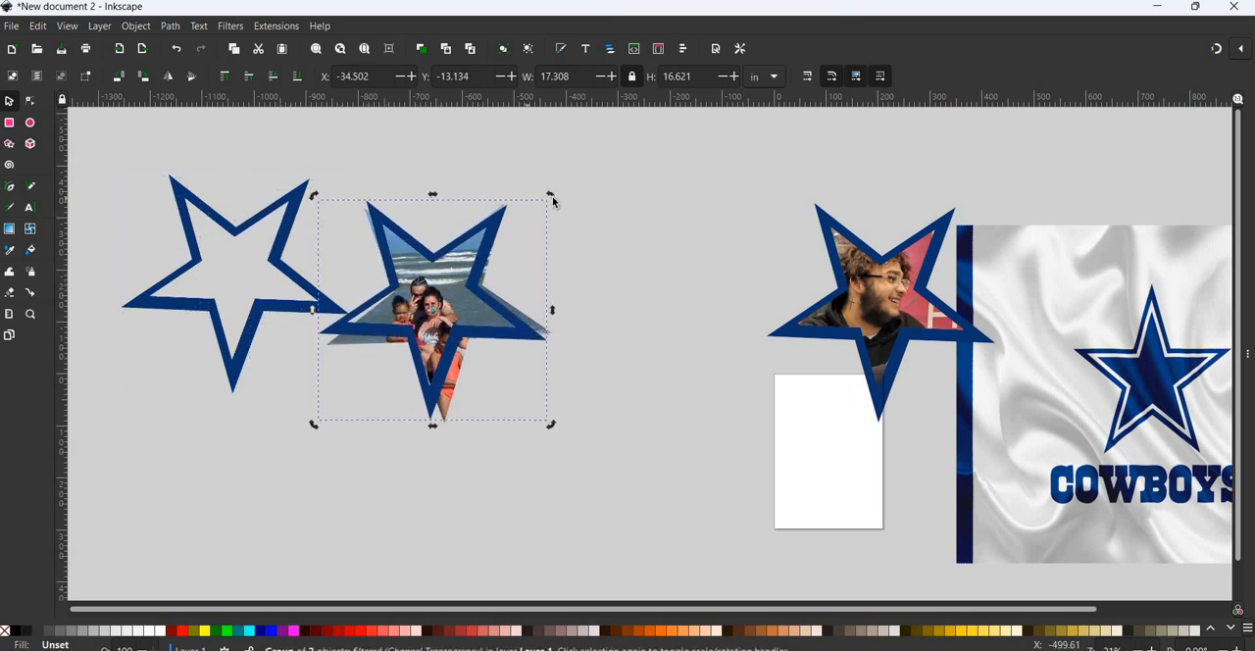
- Rotate, enlarge and nudge the blue outline to about 18.4 by 17.8 in so that it covers the clipped beach photo's edges
left_click(489, 232)
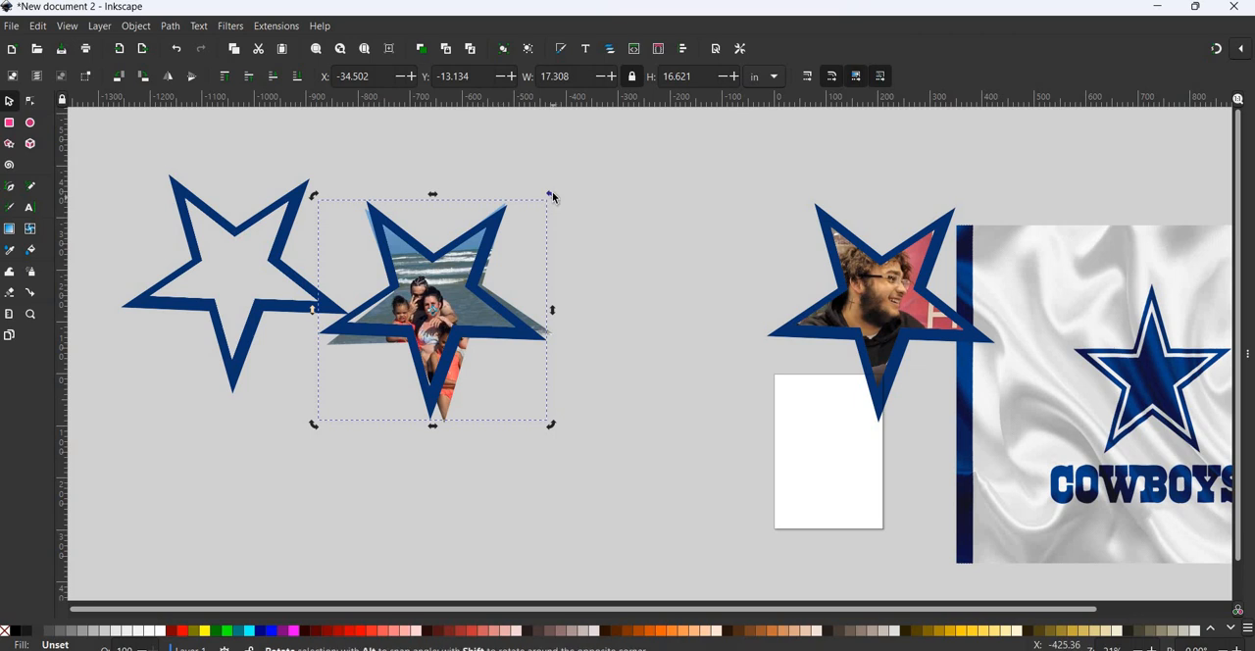
left_click_drag(552, 200, 504, 304)
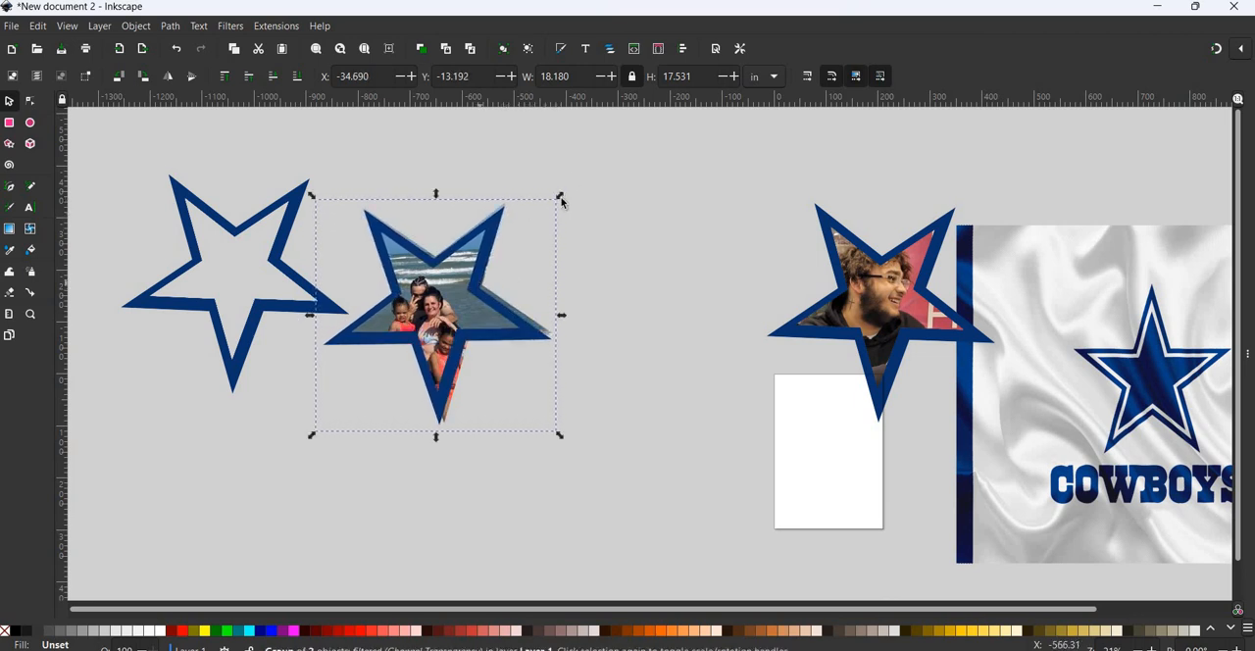
left_click(560, 199)
left_click_drag(563, 194, 442, 337)
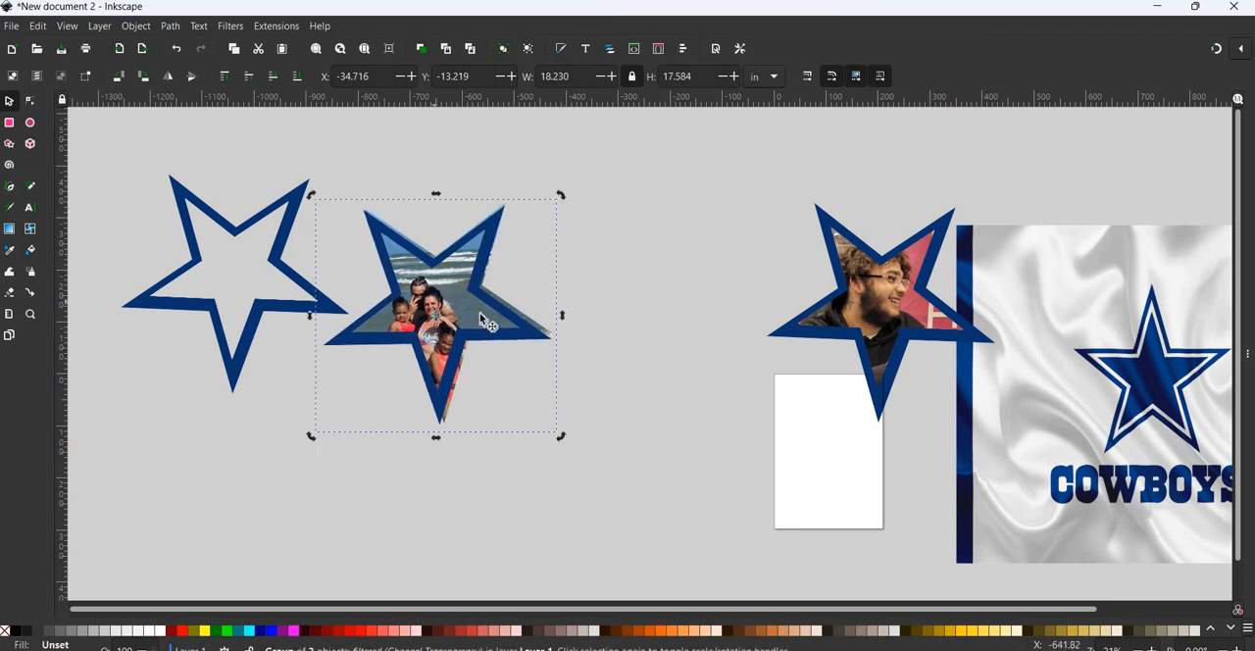
left_click_drag(491, 293, 490, 290)
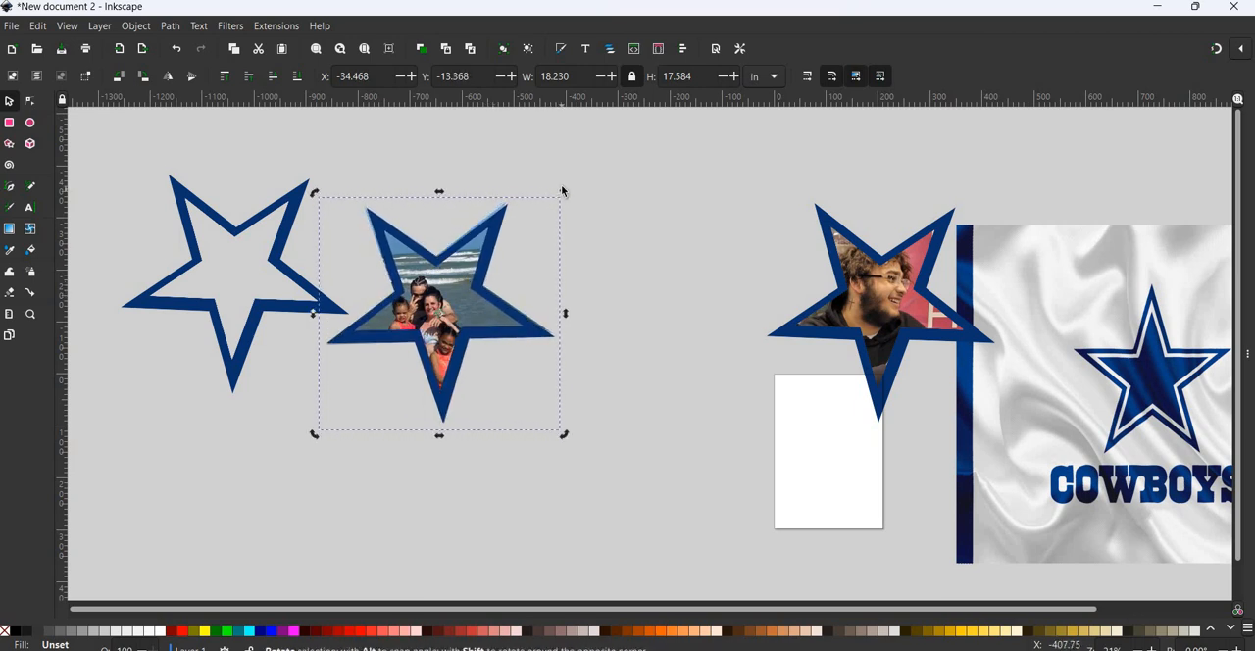
left_click_drag(561, 189, 560, 193)
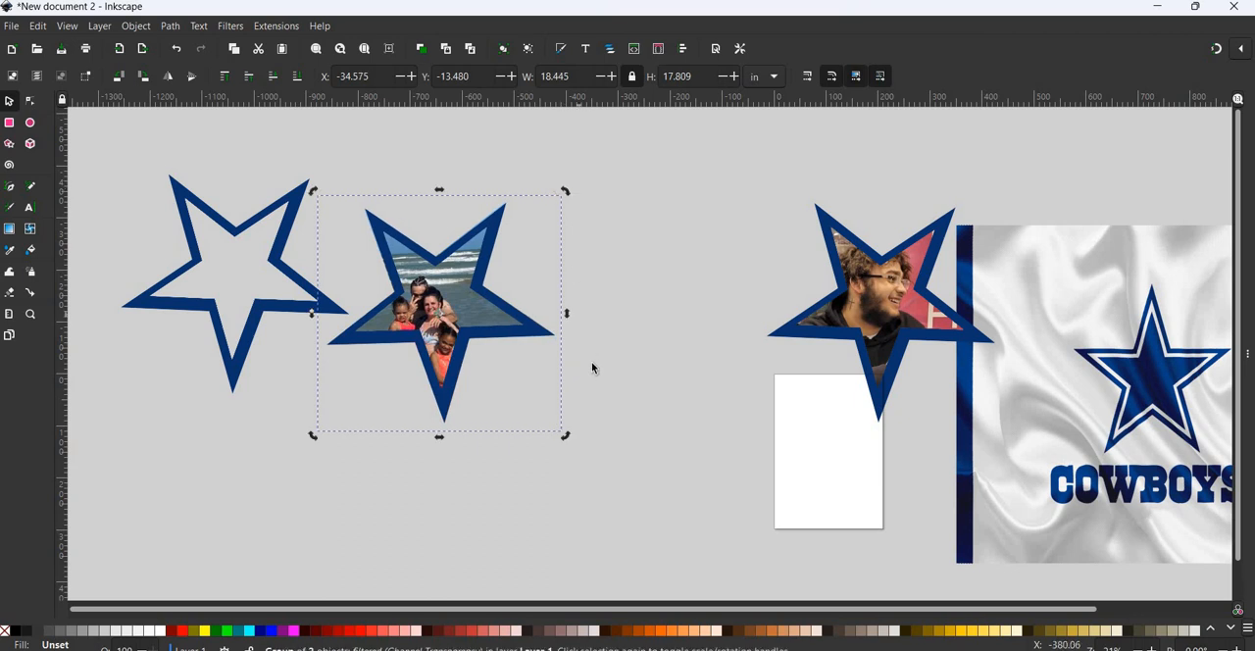
key("Escape")
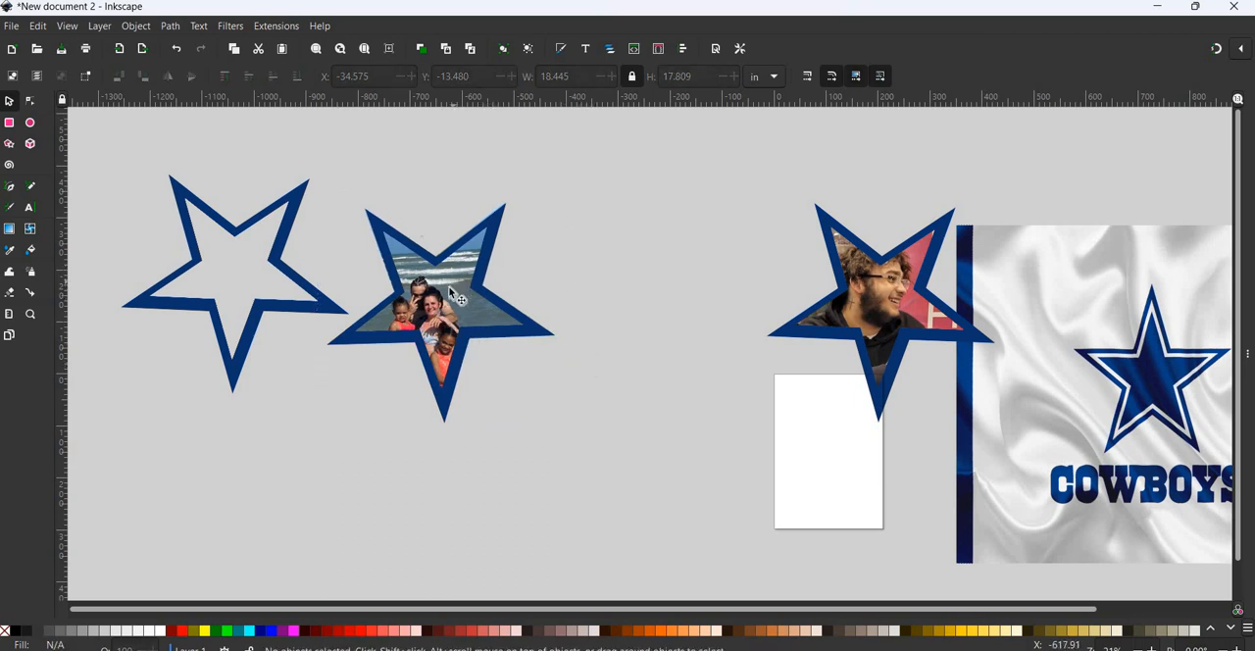
left_click(454, 286)
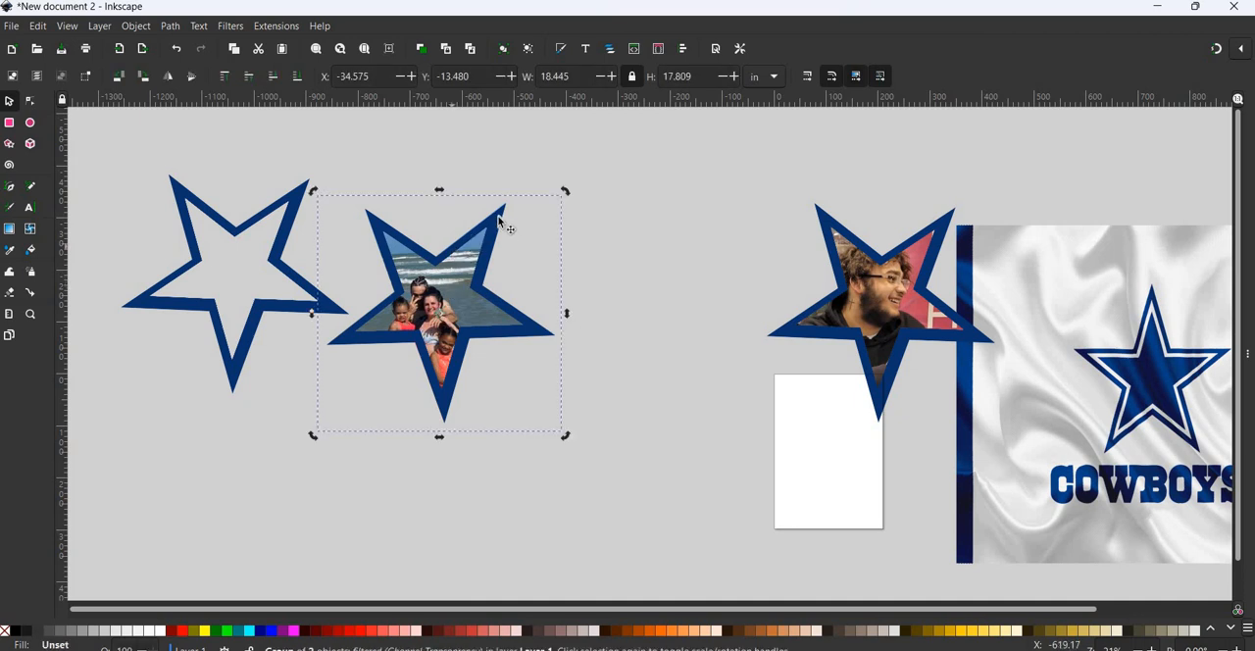
key("Escape")
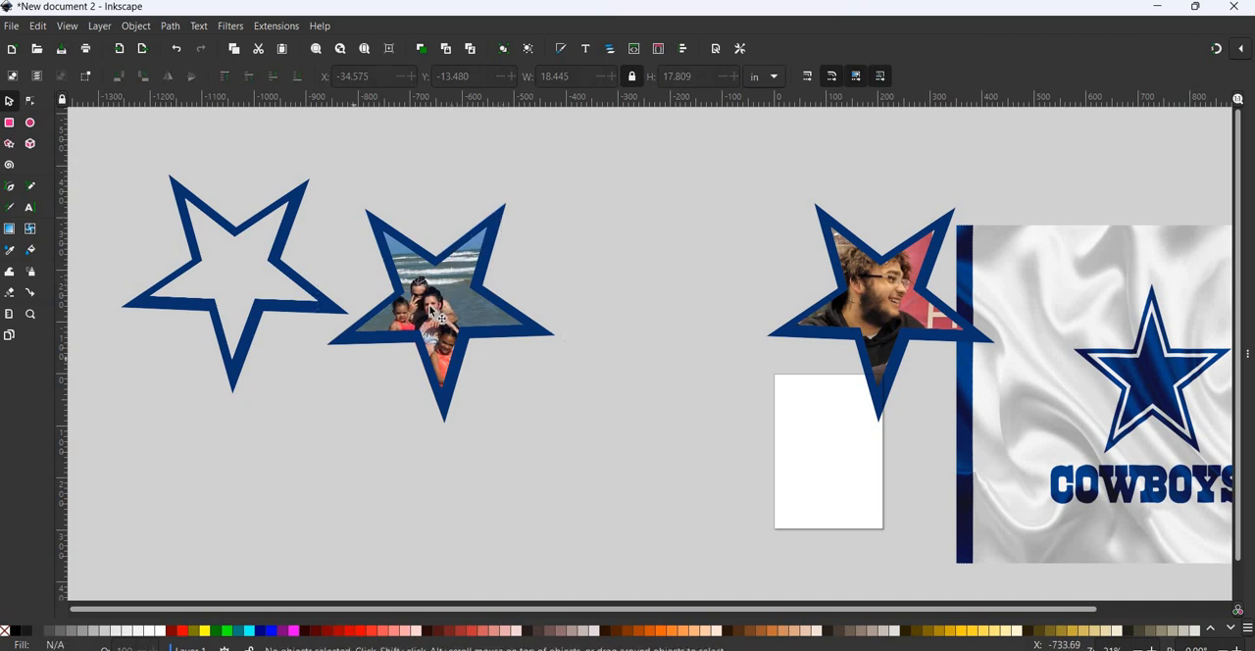
left_click(545, 333)
left_click(545, 334)
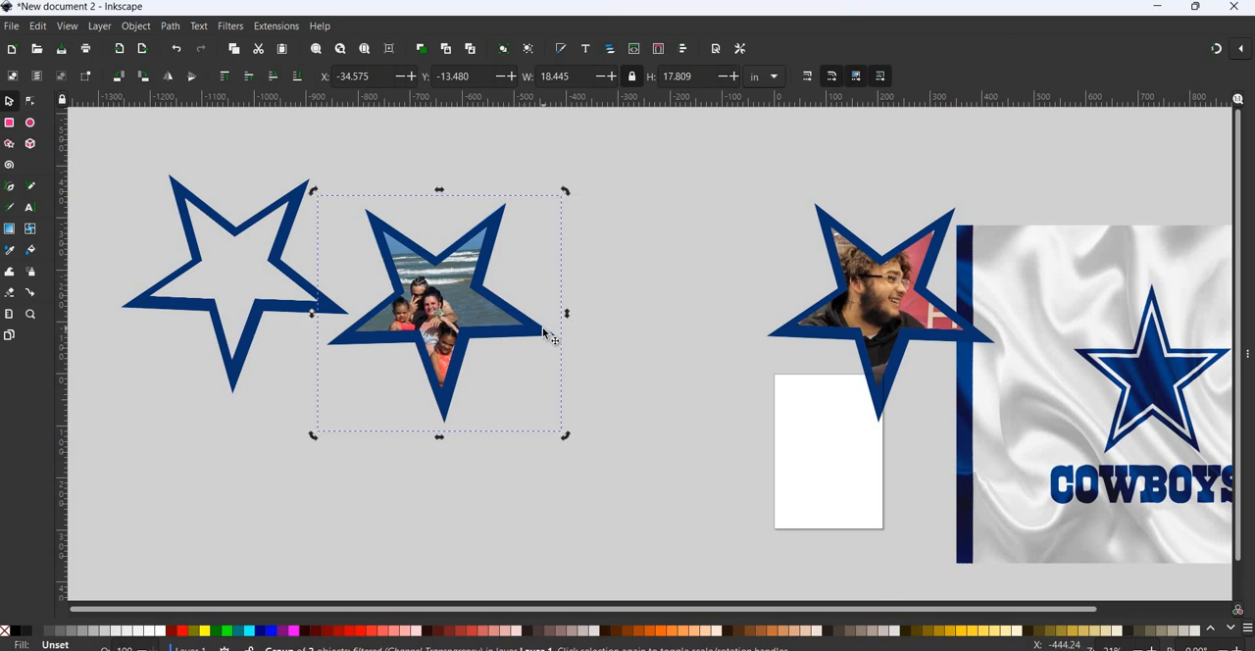
key("Escape")
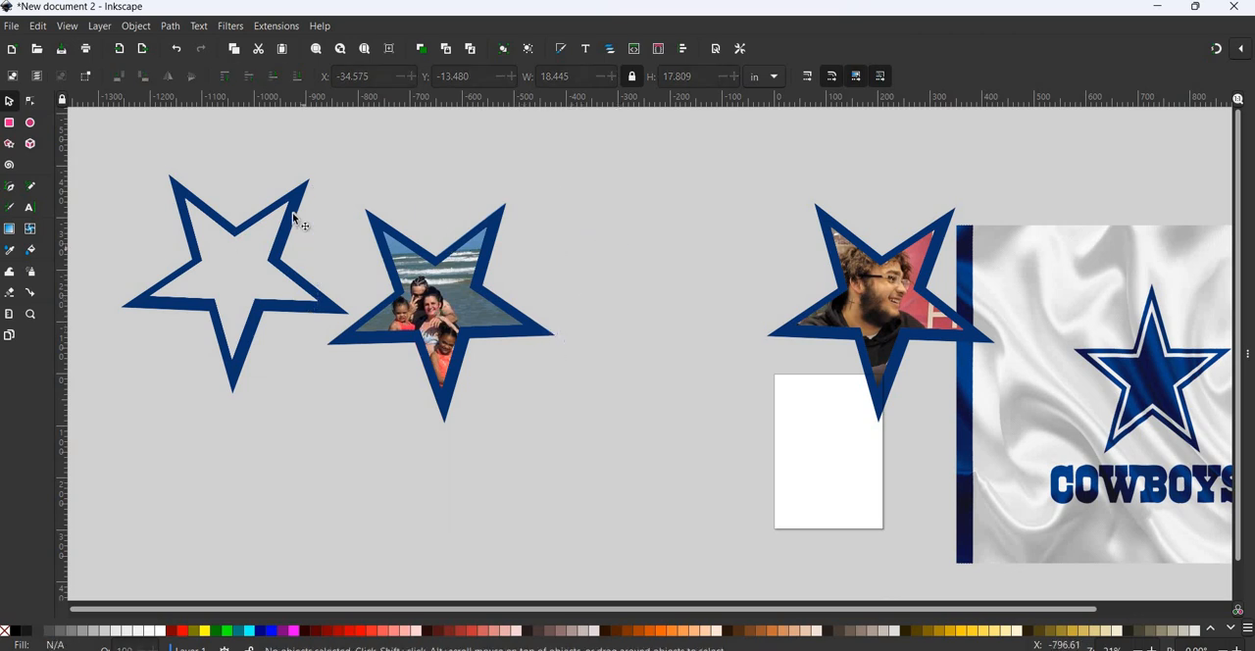
- Move the spare star outline out of the way and group the clipped beach photo with its blue frame
left_click_drag(203, 168, 178, 153)
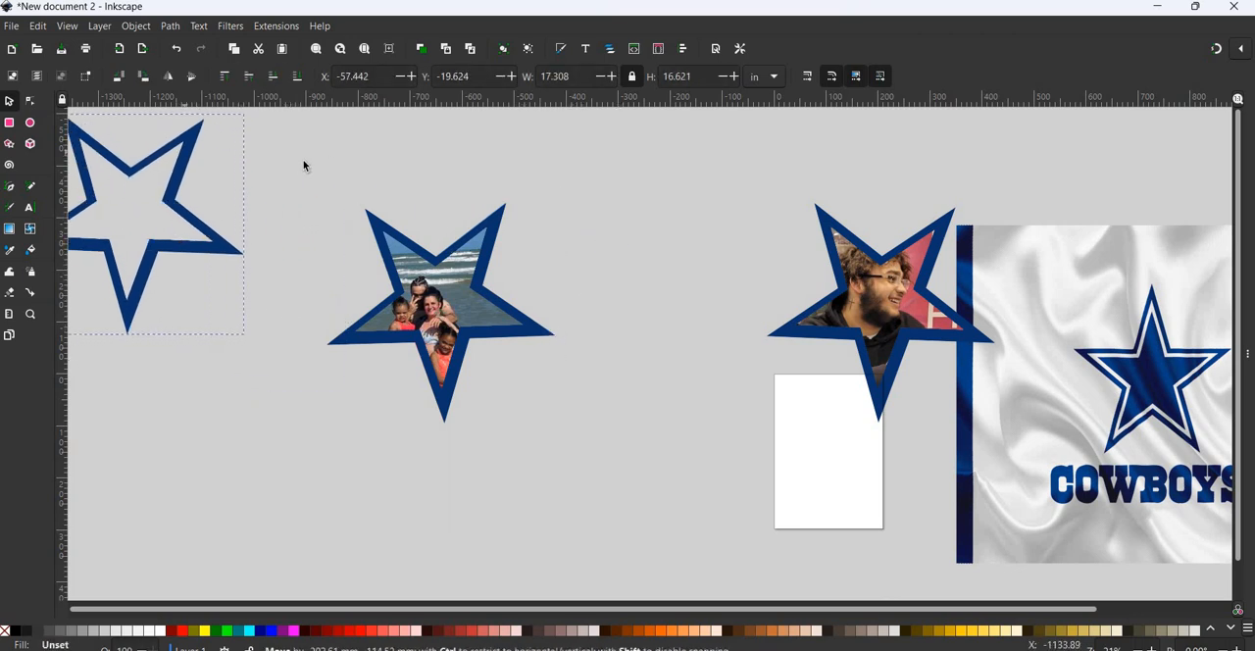
left_click_drag(284, 151, 572, 455)
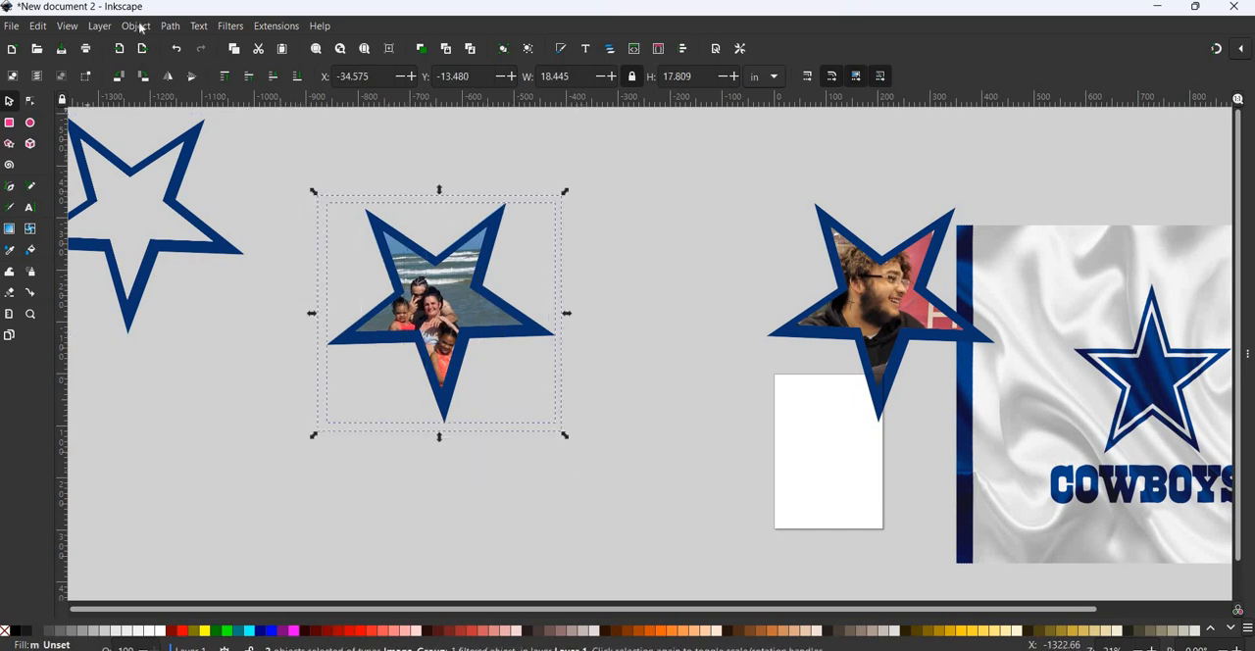
key("alt+o")
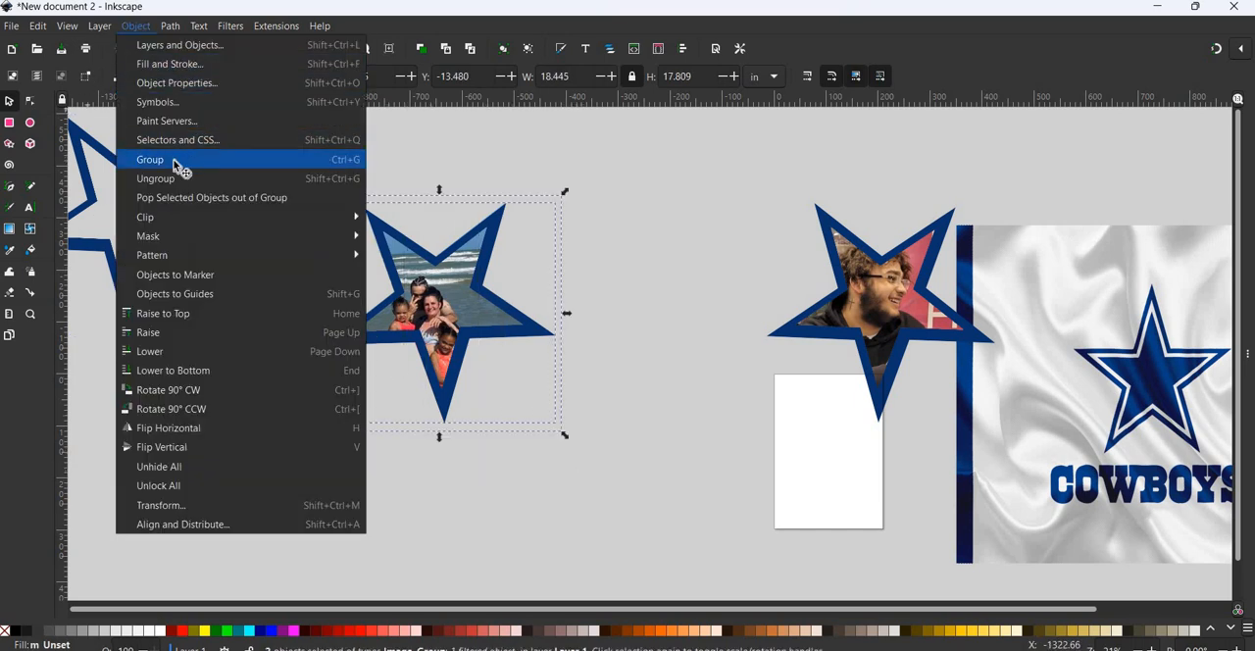
left_click(150, 159)
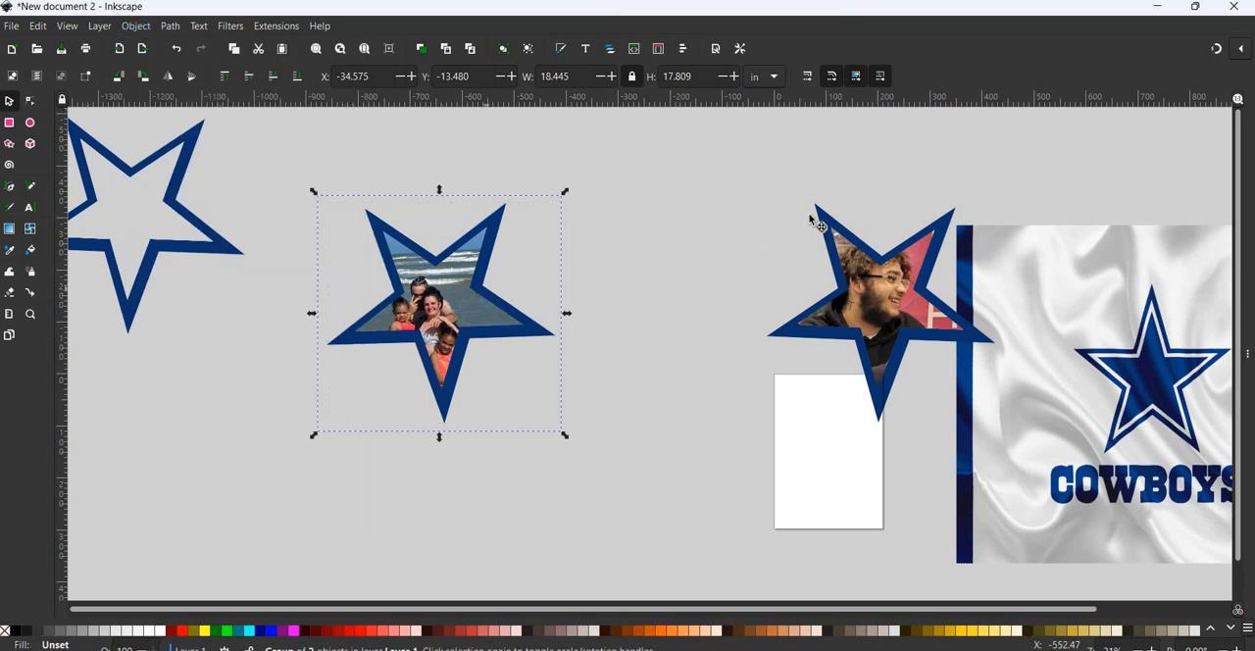
- Move the framed beach star beside the framed portrait star, and bring the spare outline back fully into the working area
left_click_drag(462, 291, 809, 216)
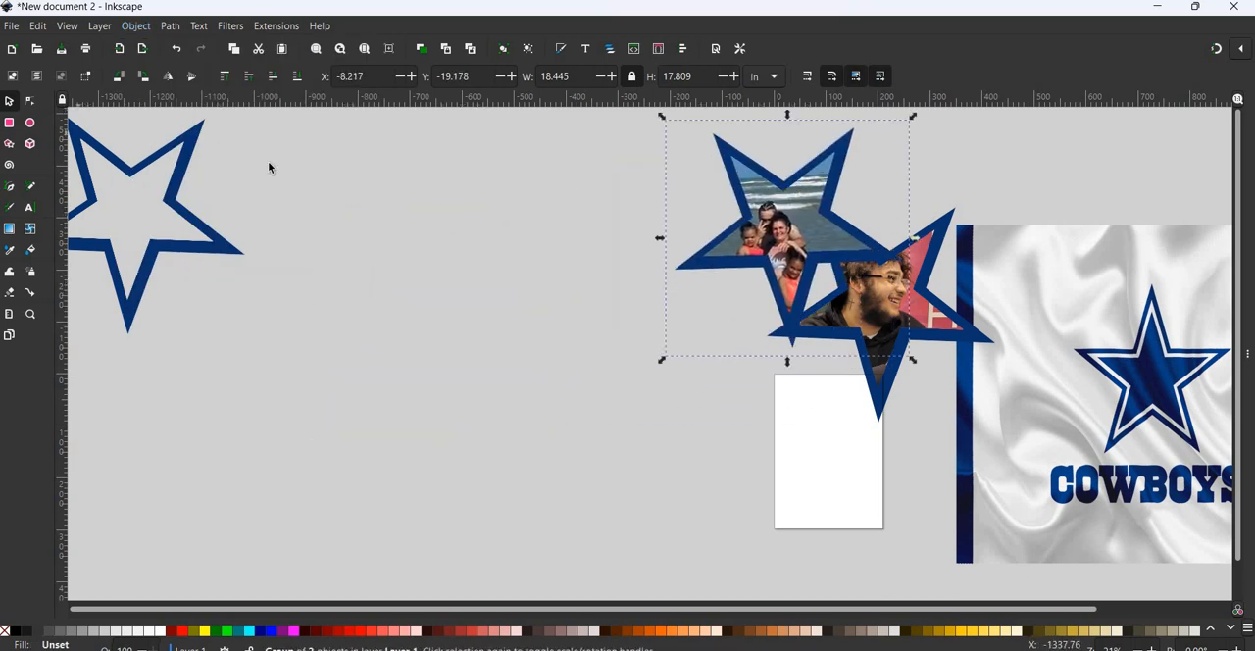
left_click_drag(259, 223, 330, 295)
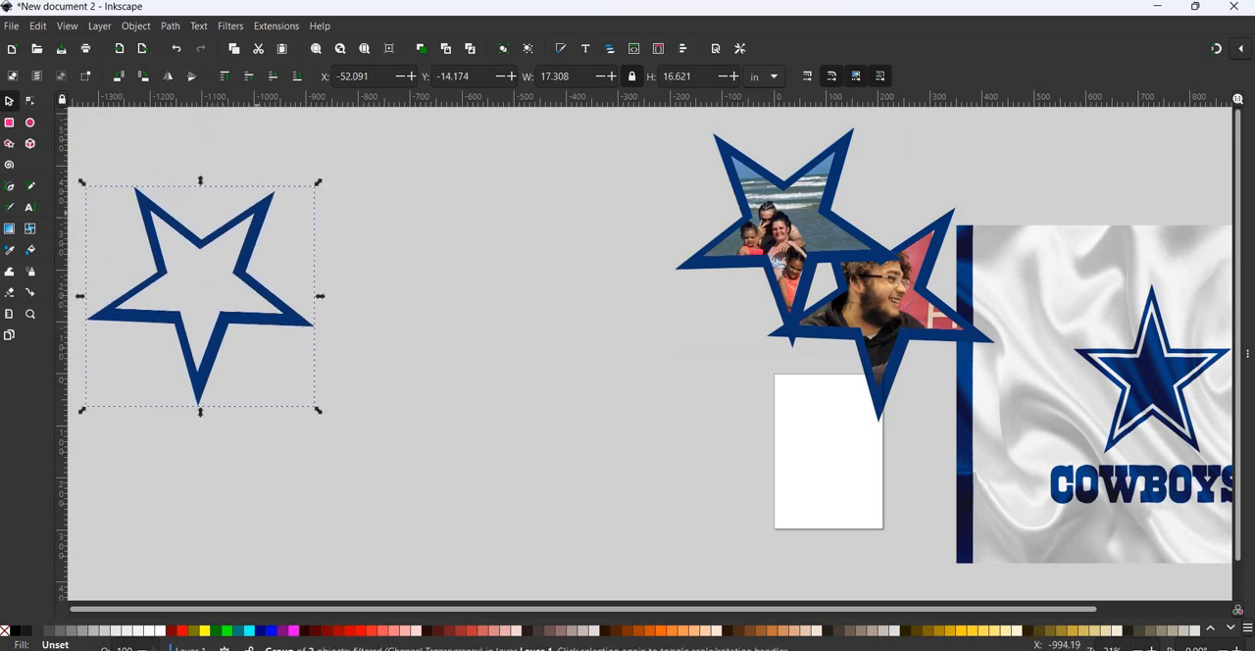
- Import the phone screenshot of the man holding a baby and place it between the spare star outline and the framed stars
left_click(12, 26)
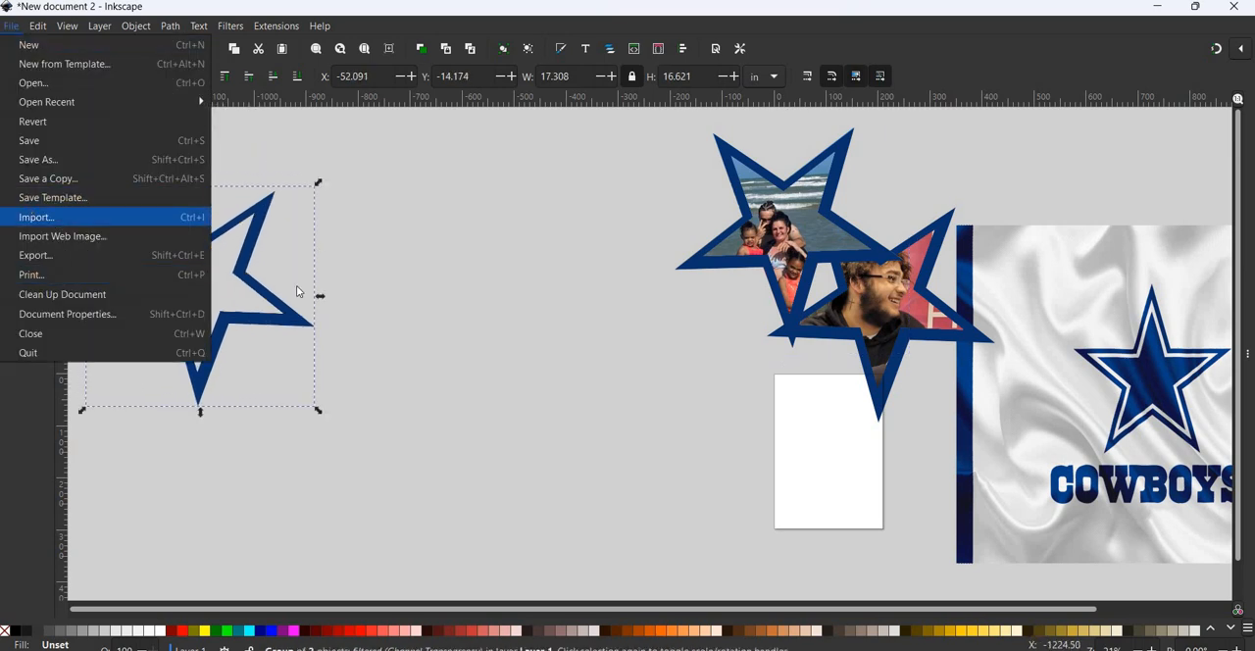
left_click(44, 217)
scroll(592, 316, "down", 3)
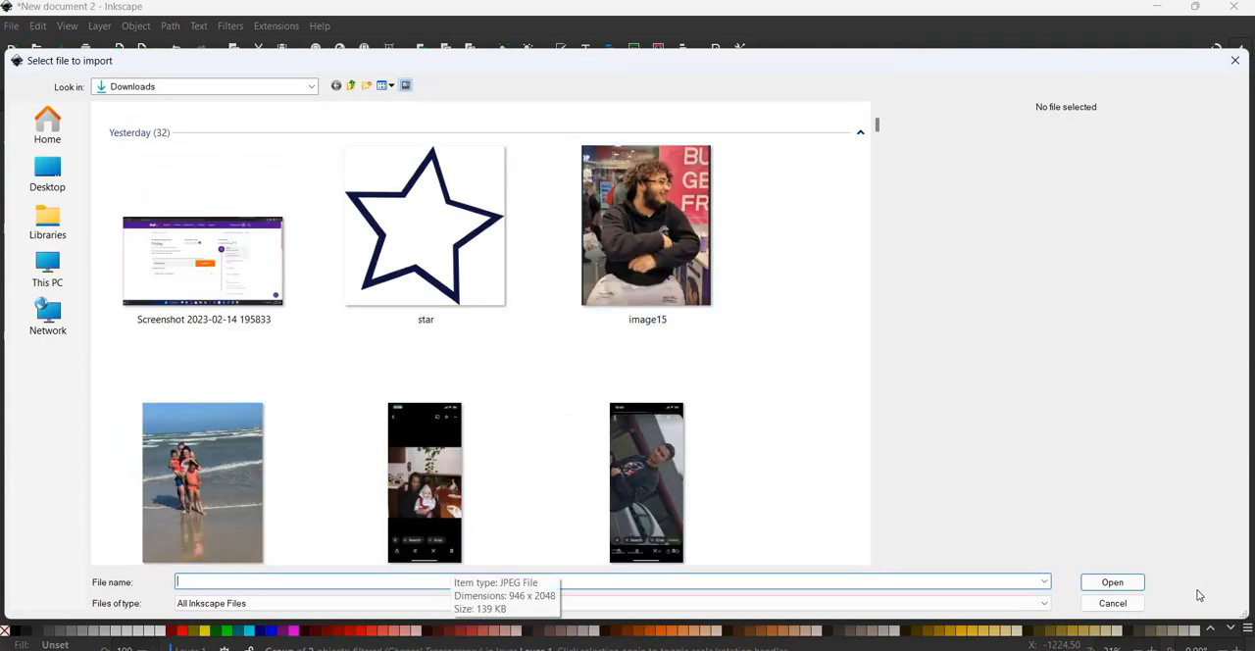
left_click(1111, 582)
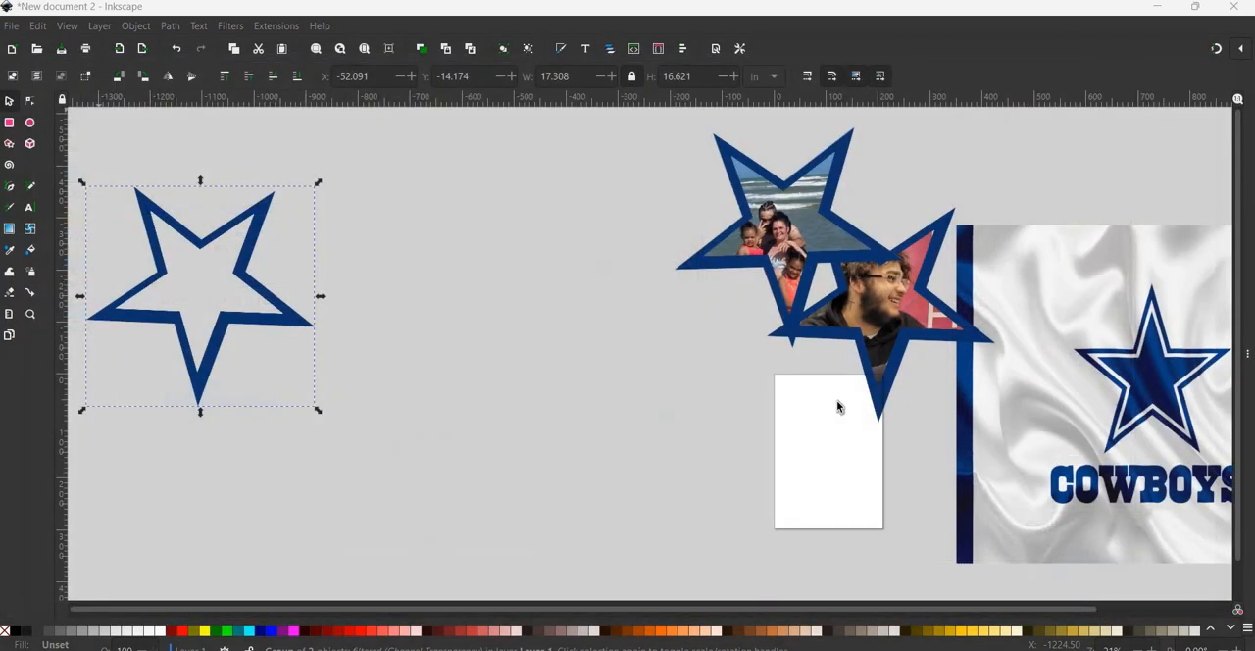
left_click(725, 411)
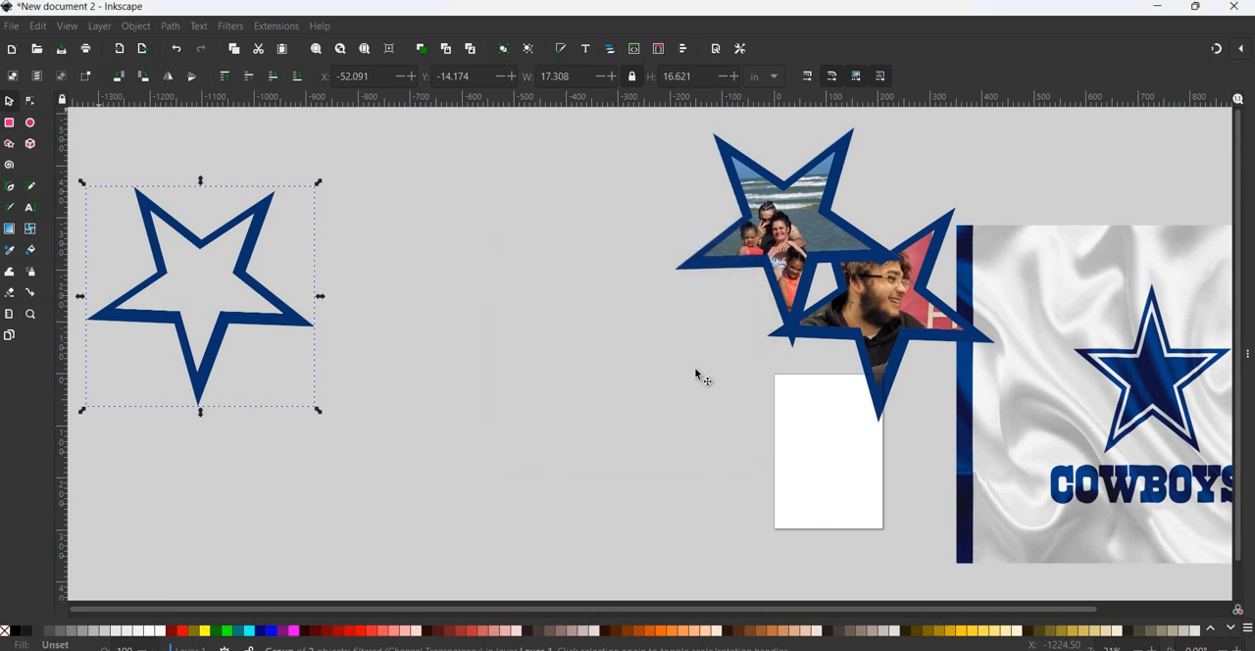
left_click_drag(713, 375, 552, 344)
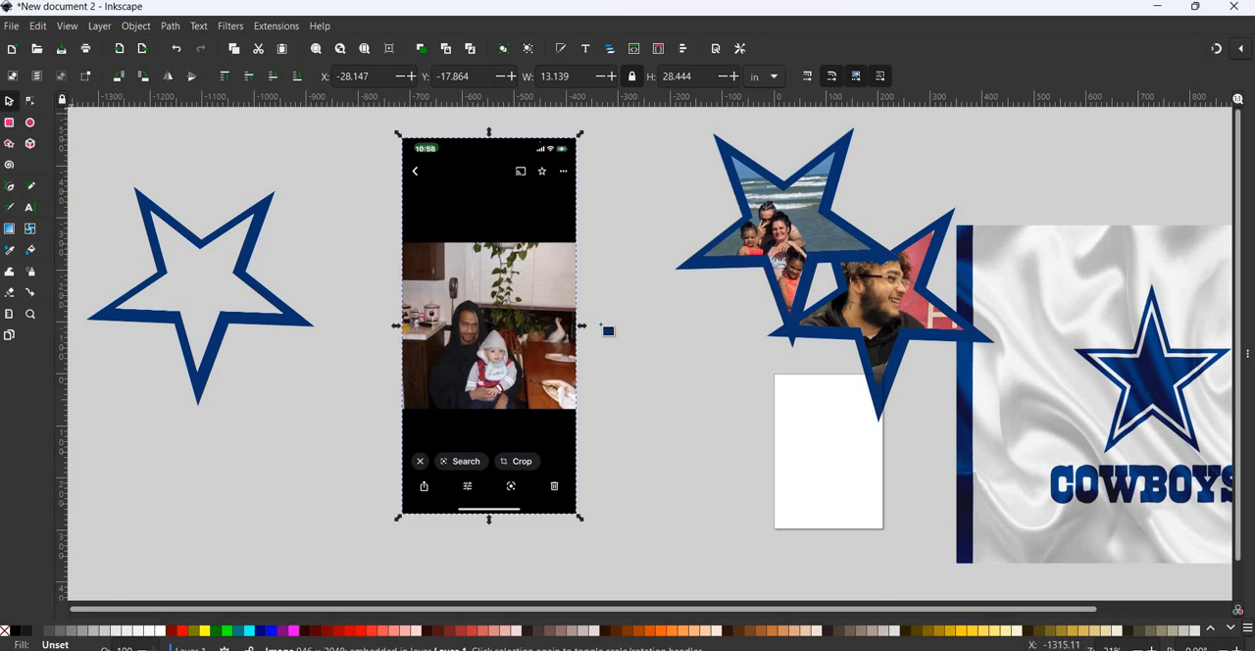
- Shift the imported phone screenshot slightly upward in the space between the spare outline and the framed stars
key("r")
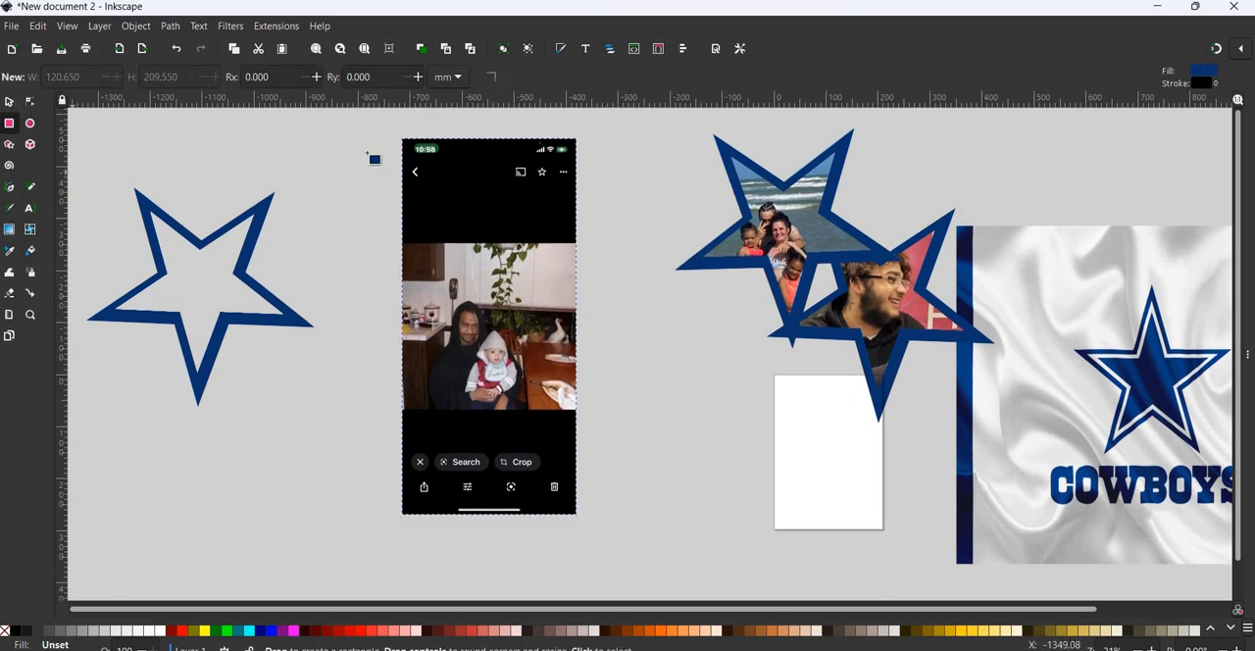
left_click(12, 103)
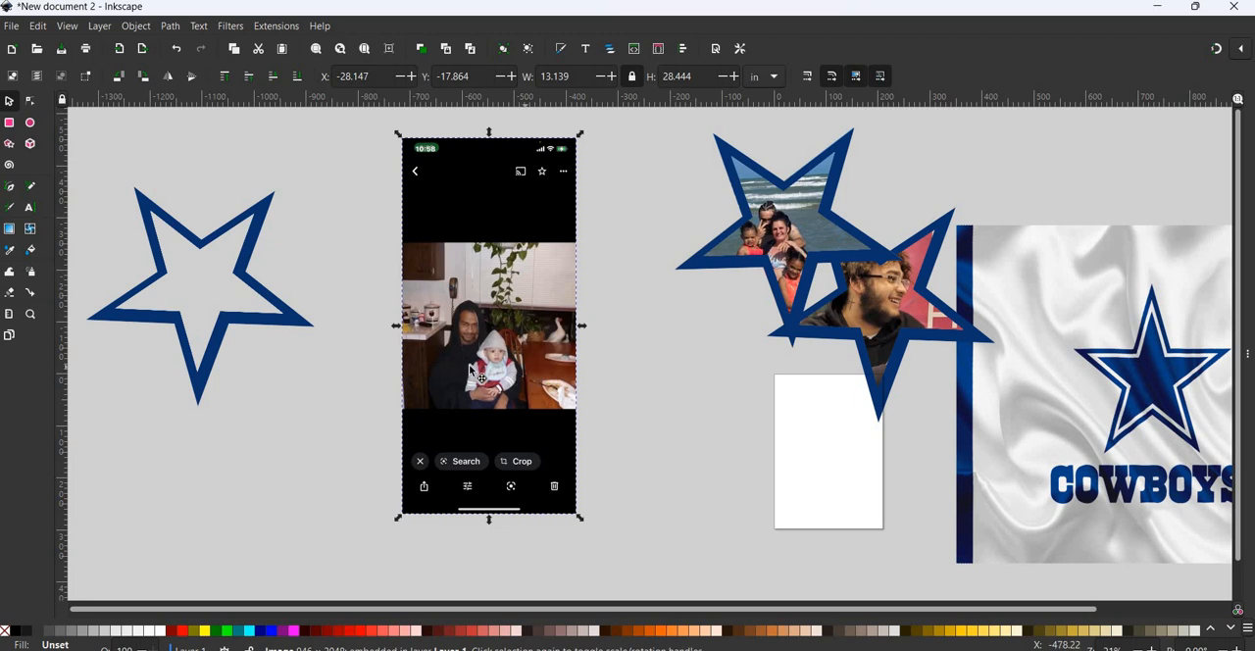
left_click_drag(469, 363, 537, 356)
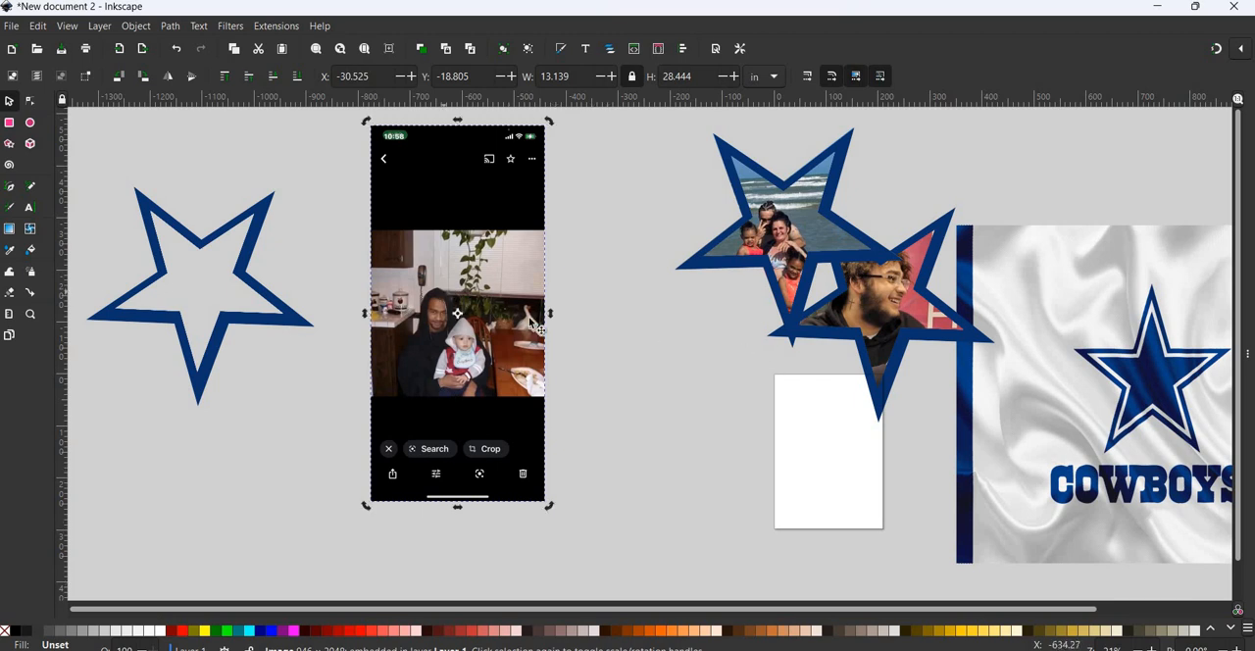
left_click(527, 319)
left_click_drag(528, 319, 553, 323)
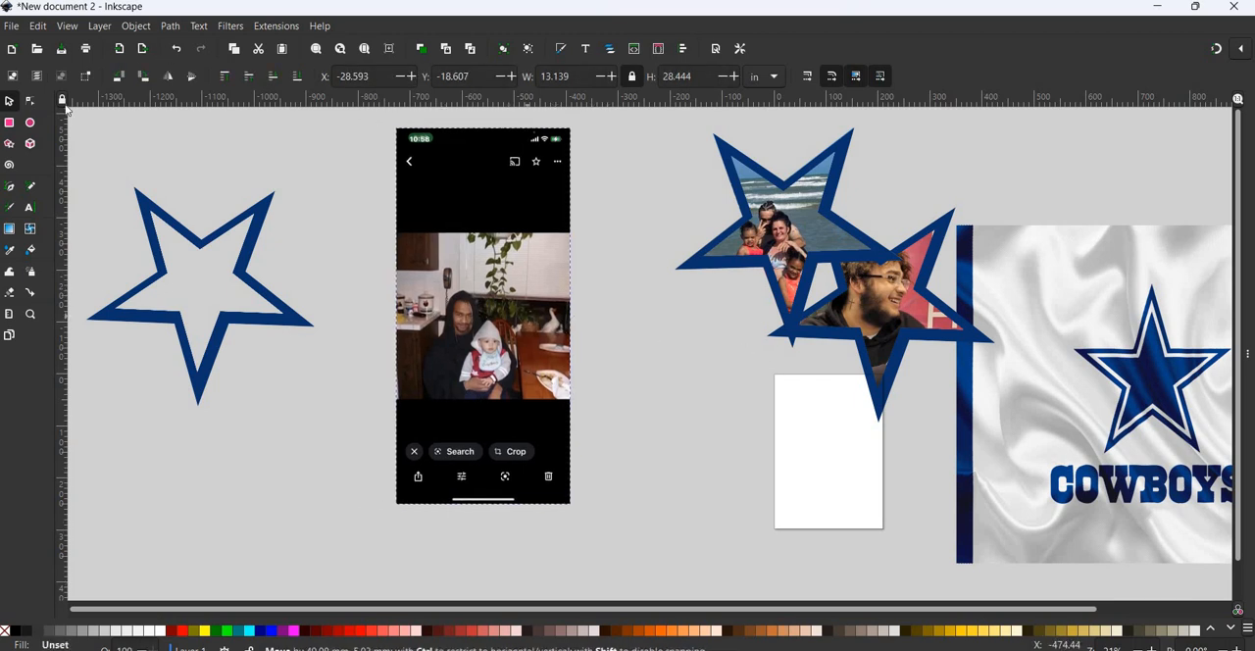
- Draw a rectangle about 13.1 by 12.8 in that exactly covers the photo area inside the phone screenshot
left_click(9, 123)
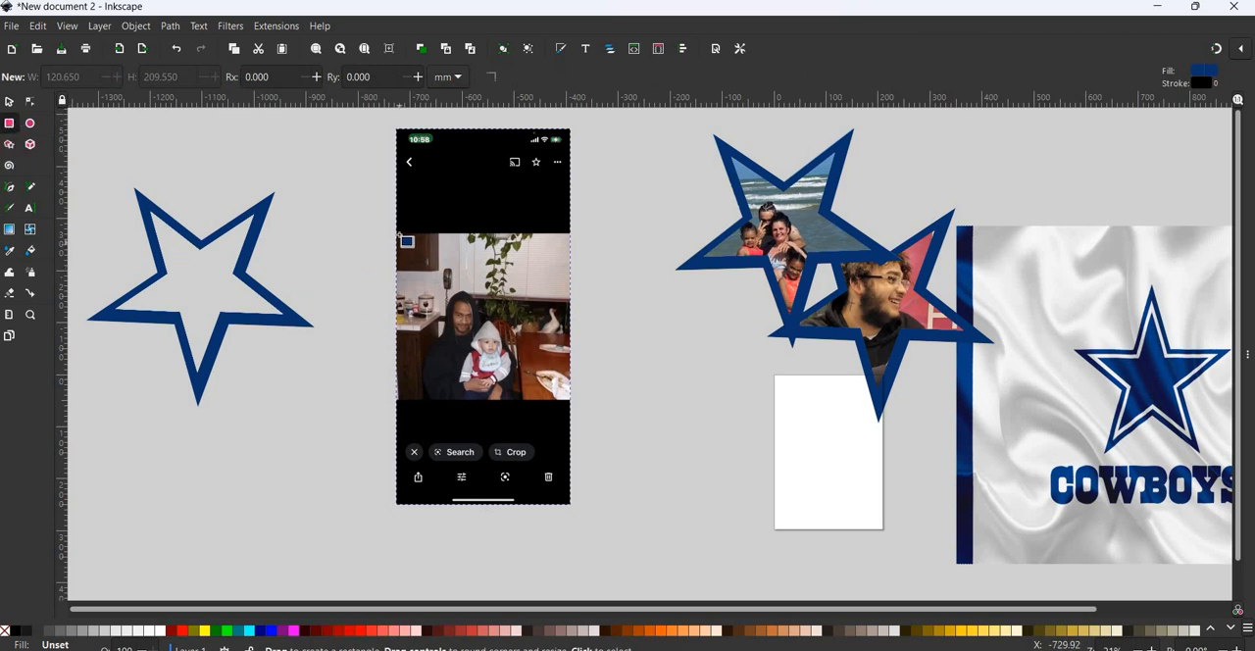
mouse_move(399, 235)
left_mouse_down()
mouse_move(547, 363)
mouse_move(571, 406)
mouse_move(552, 387)
left_mouse_up()
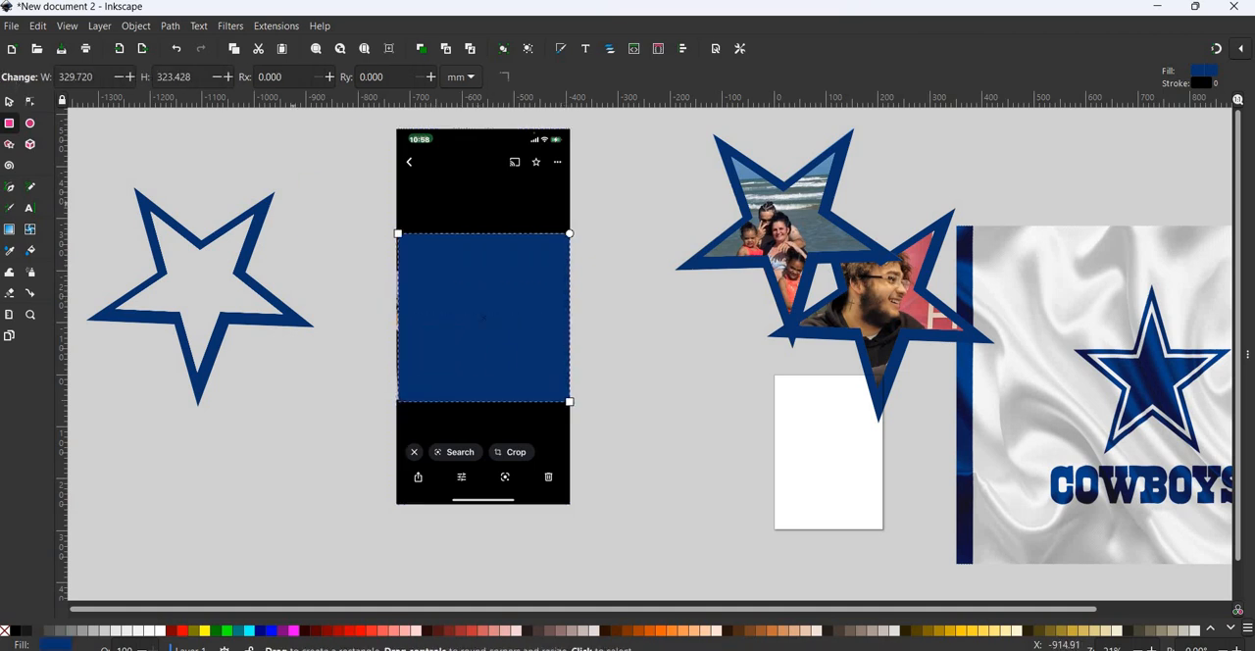
key("s")
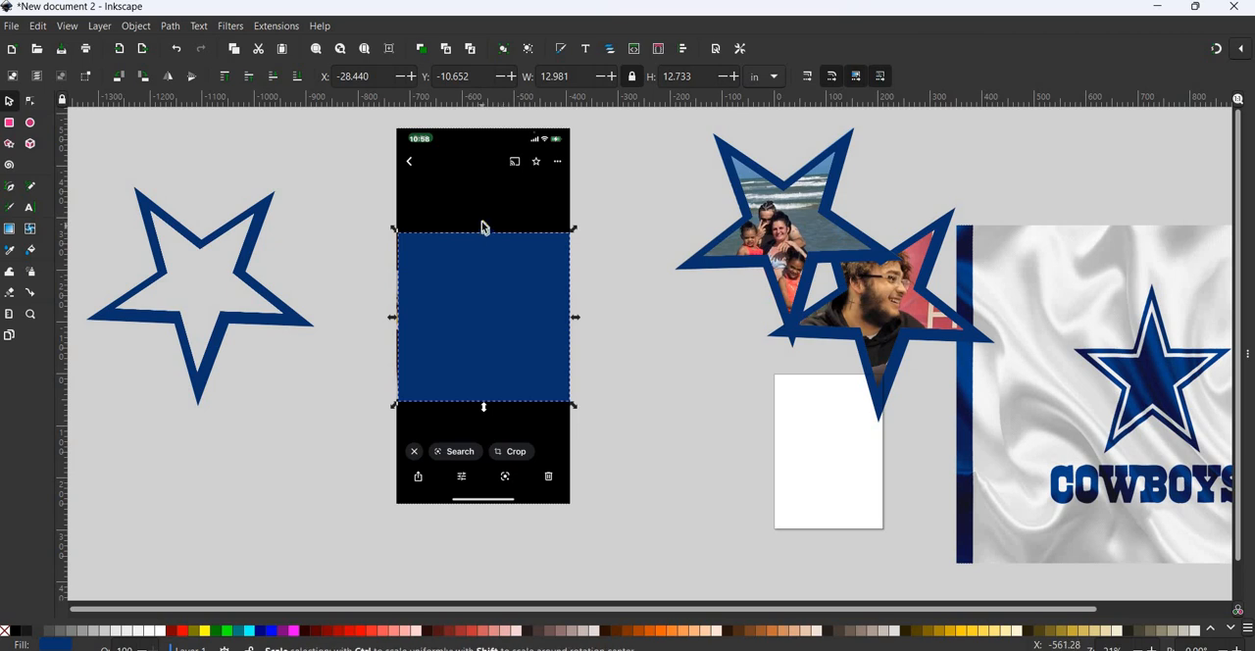
left_click_drag(483, 229, 484, 228)
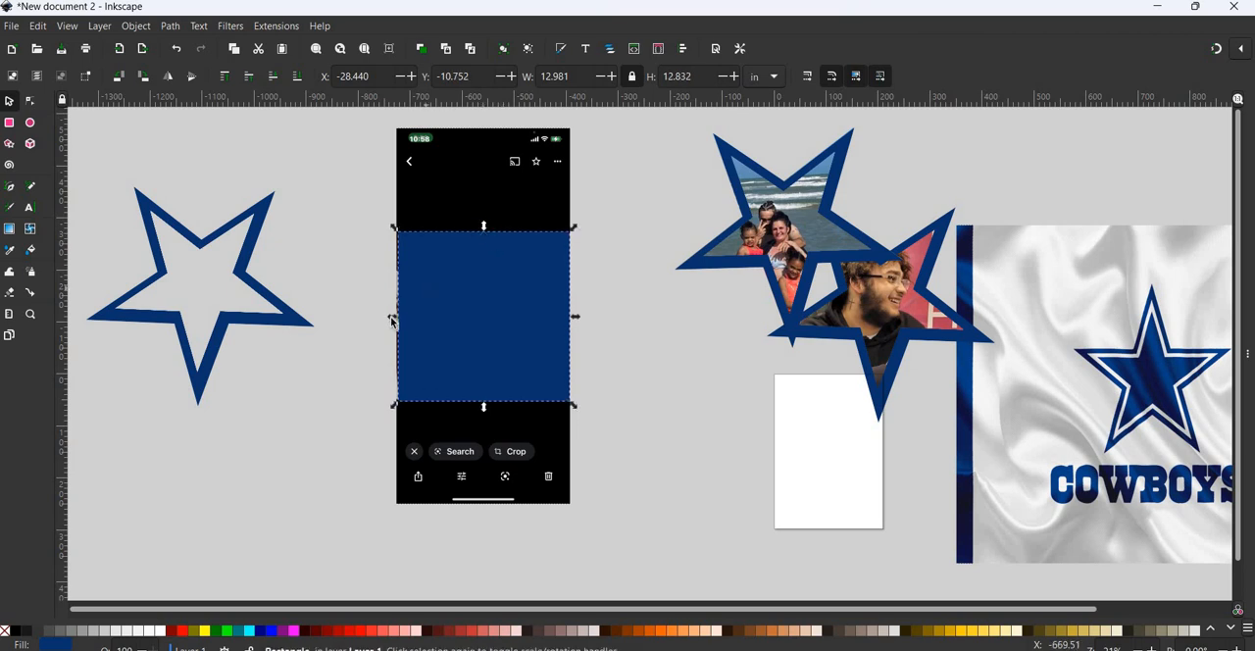
left_click_drag(389, 316, 387, 316)
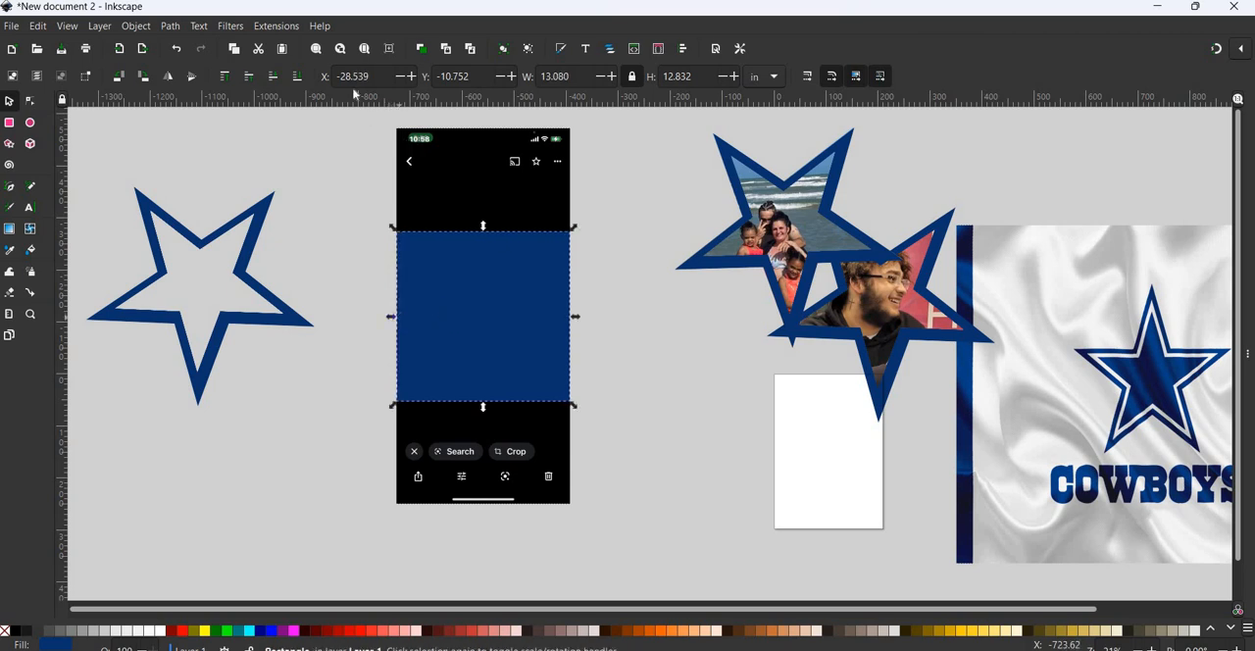
- Clip the phone screenshot to the rectangle so that only the photo of the man and baby is left
left_click_drag(333, 119, 624, 518)
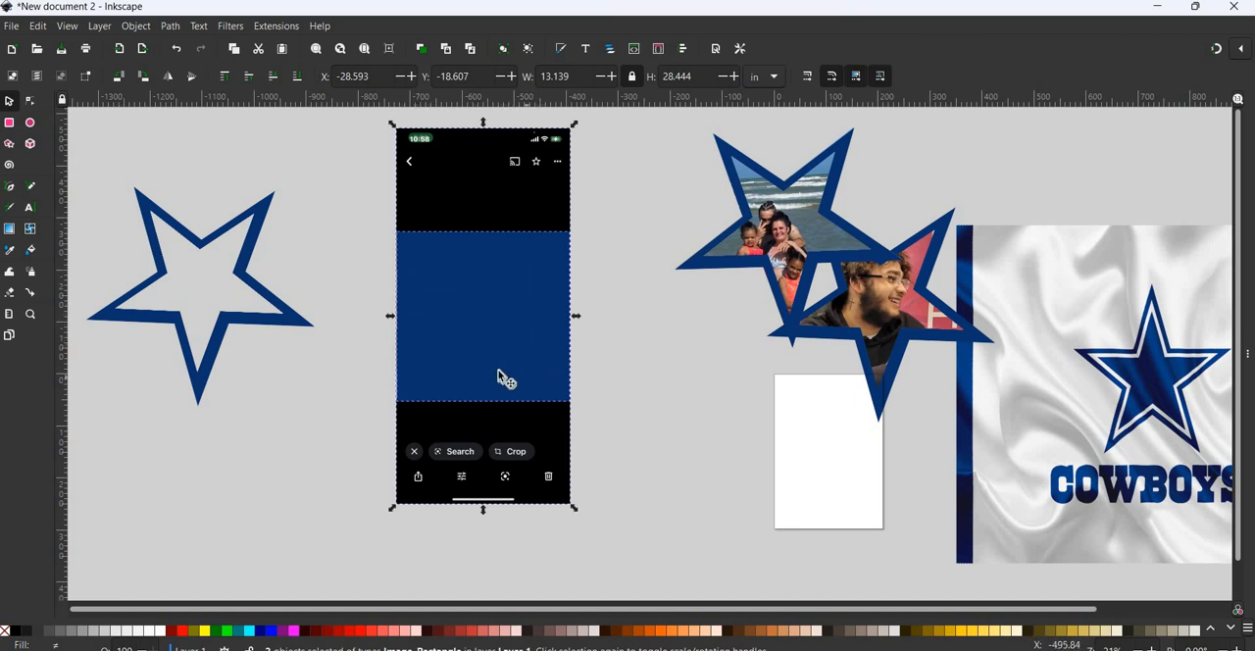
left_click(135, 26)
mouse_move(294, 217)
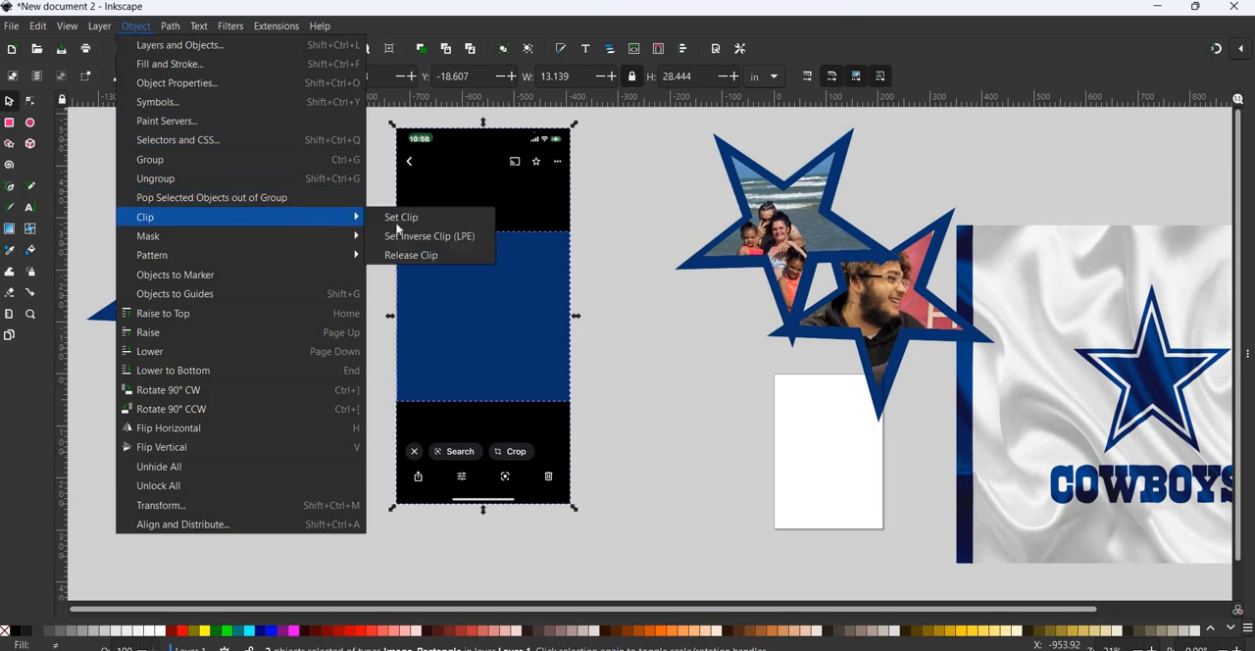
left_click(431, 219)
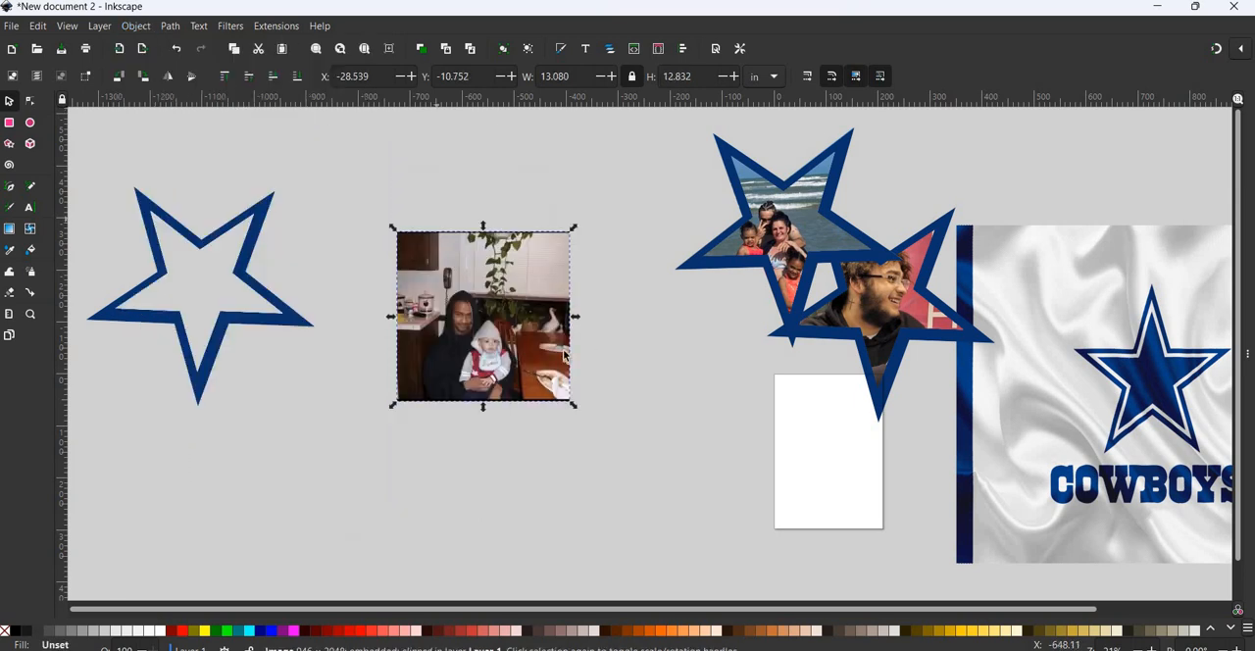
key("Escape")
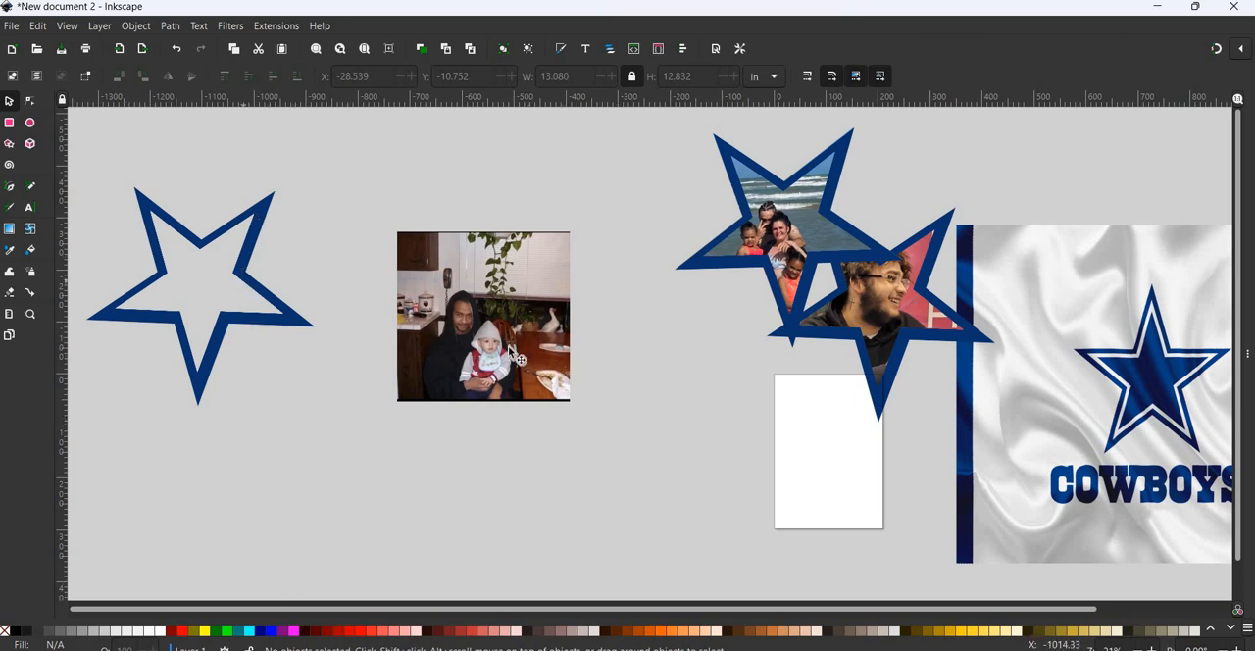
- Enlarge the clipped photo to about 25.9 by 25.4 in and move it next to the spare star outline
left_click(537, 300)
left_click_drag(574, 404, 726, 532)
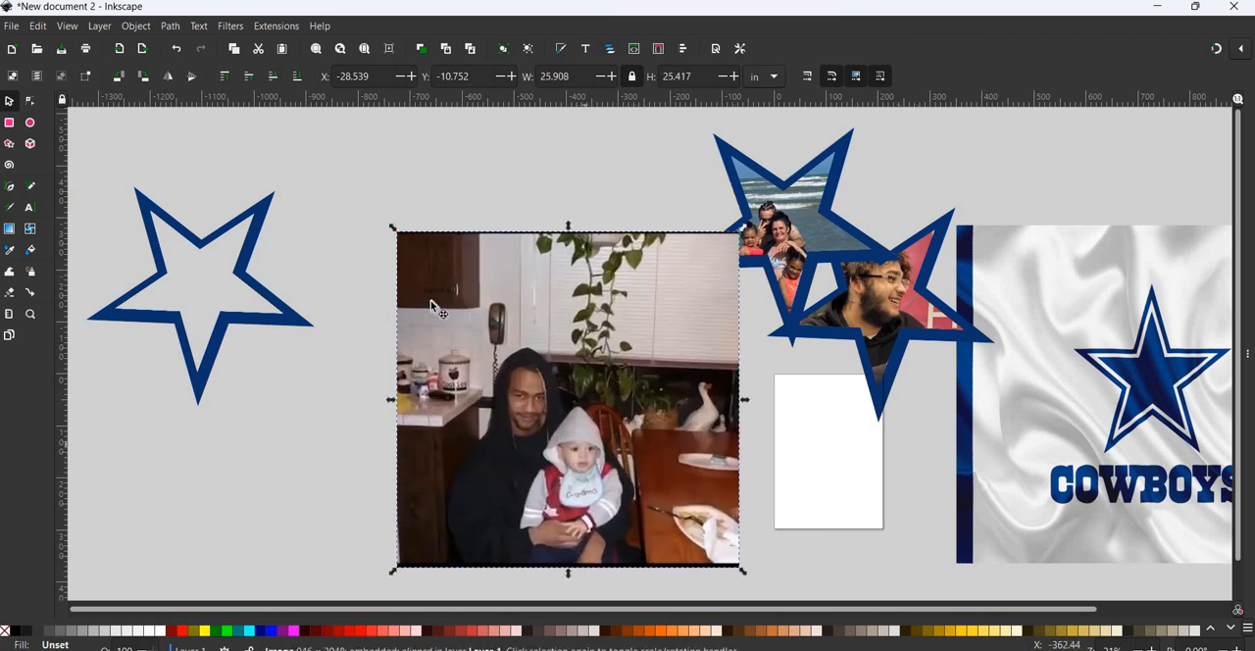
left_click_drag(637, 480, 547, 415)
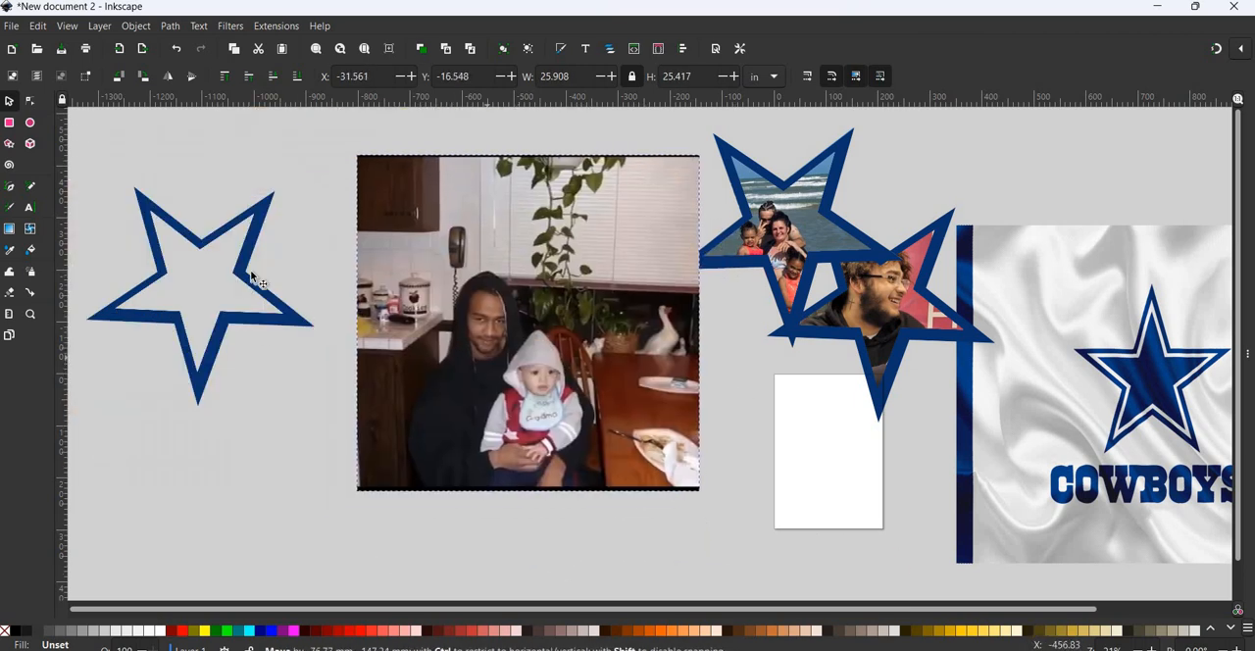
- Duplicate the spare blue star outline and place the copy over the photo of the man and baby
left_click(243, 290)
right_click(242, 285)
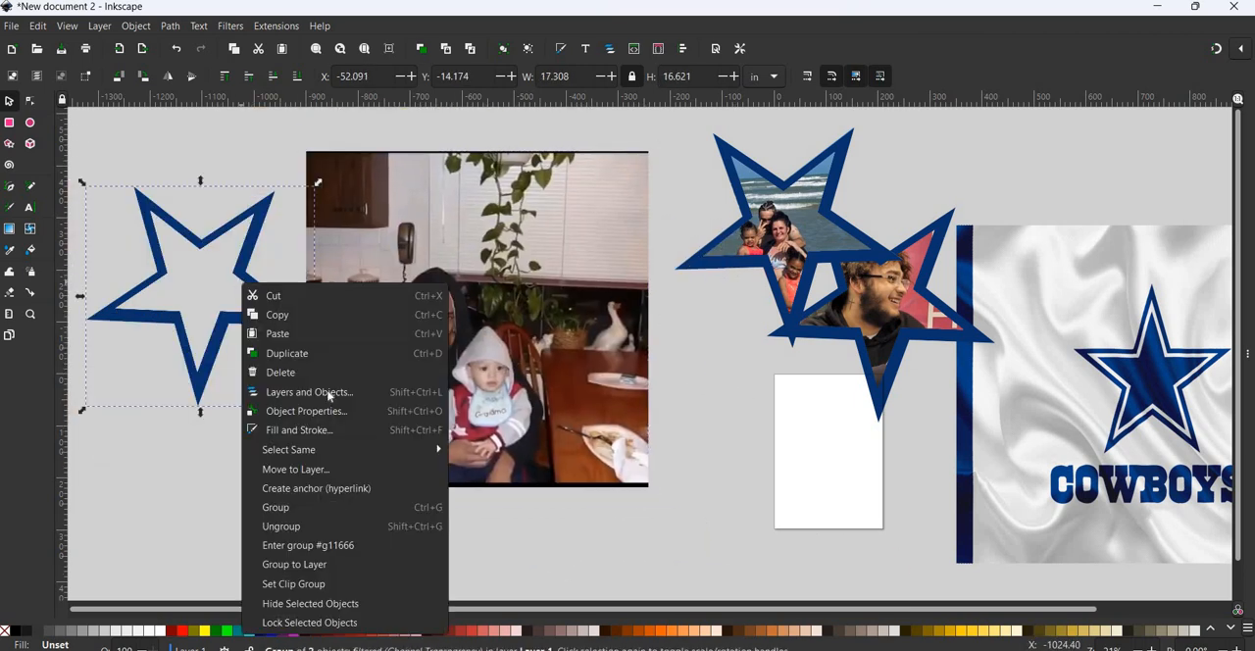
left_click(279, 260)
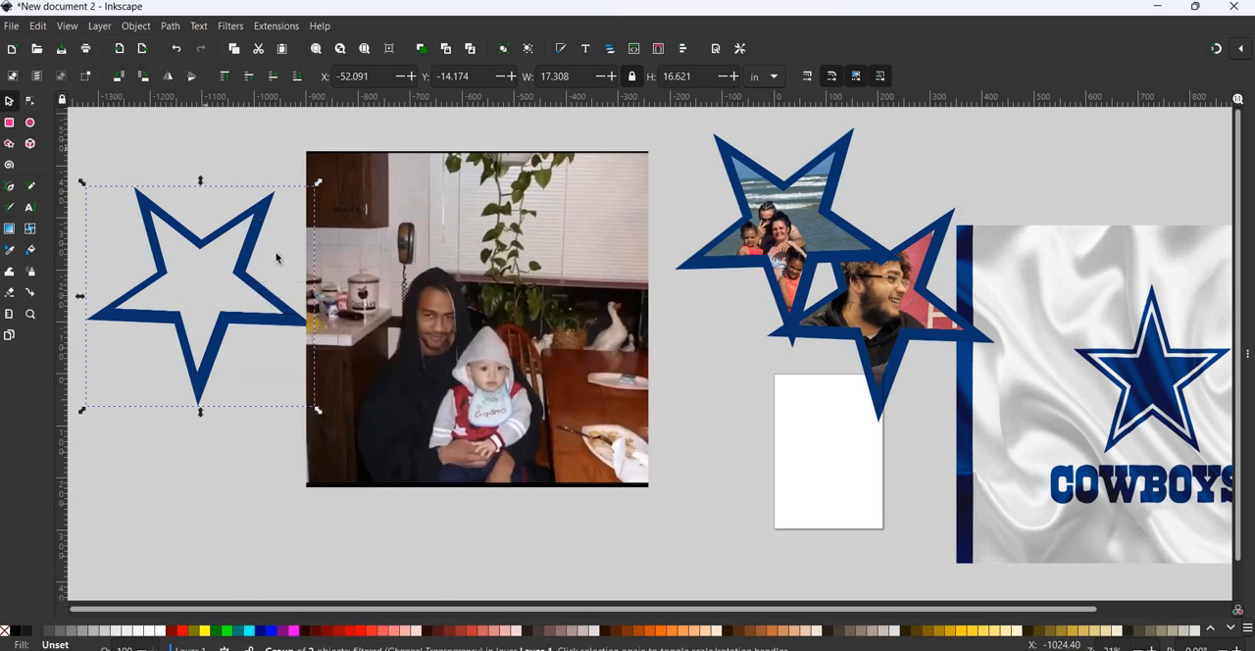
key("ctrl+d")
left_click_drag(217, 287, 535, 304)
- Shrink the photo to about 18.5 by 18.1 in, and rotate the duplicated outline over the man and baby
left_click(648, 157)
left_click_drag(652, 148, 555, 206)
left_click_drag(534, 463, 521, 326)
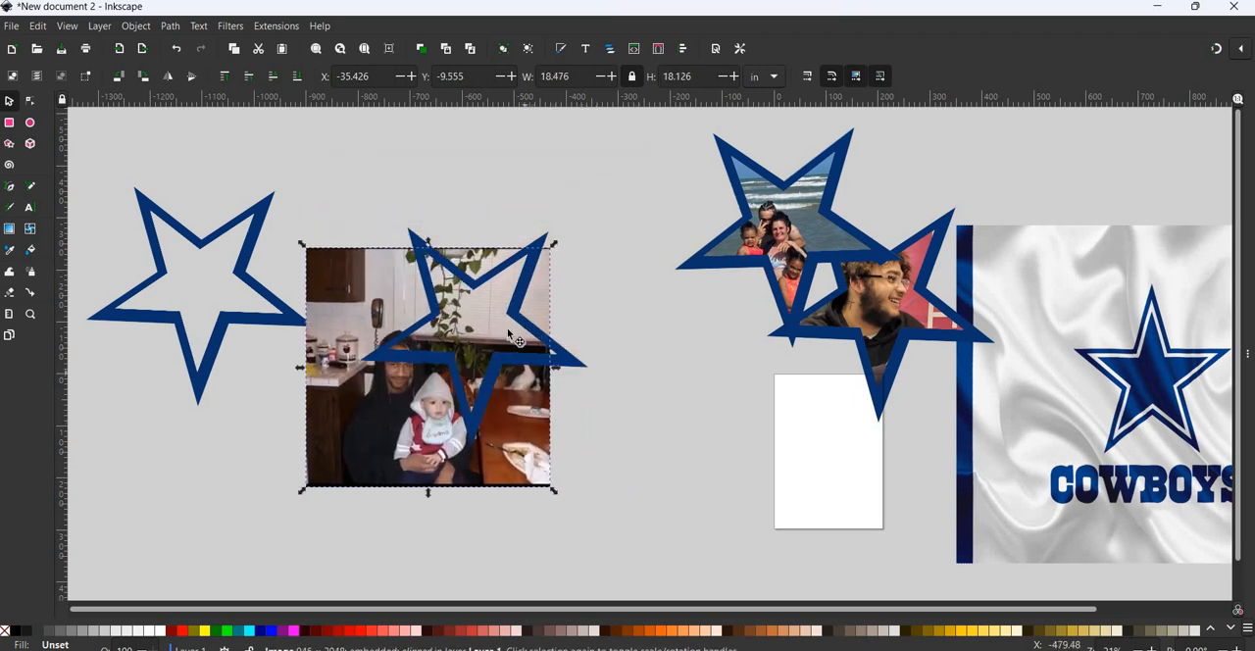
left_click_drag(456, 362, 471, 356)
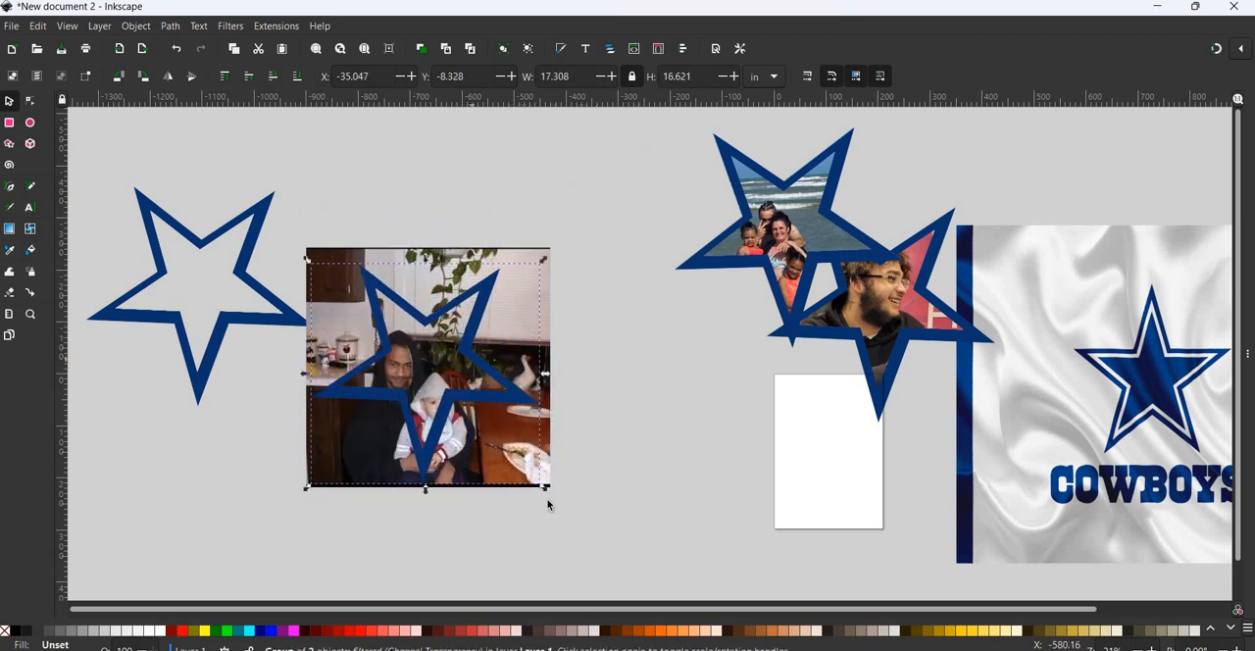
left_click_drag(546, 490, 558, 424)
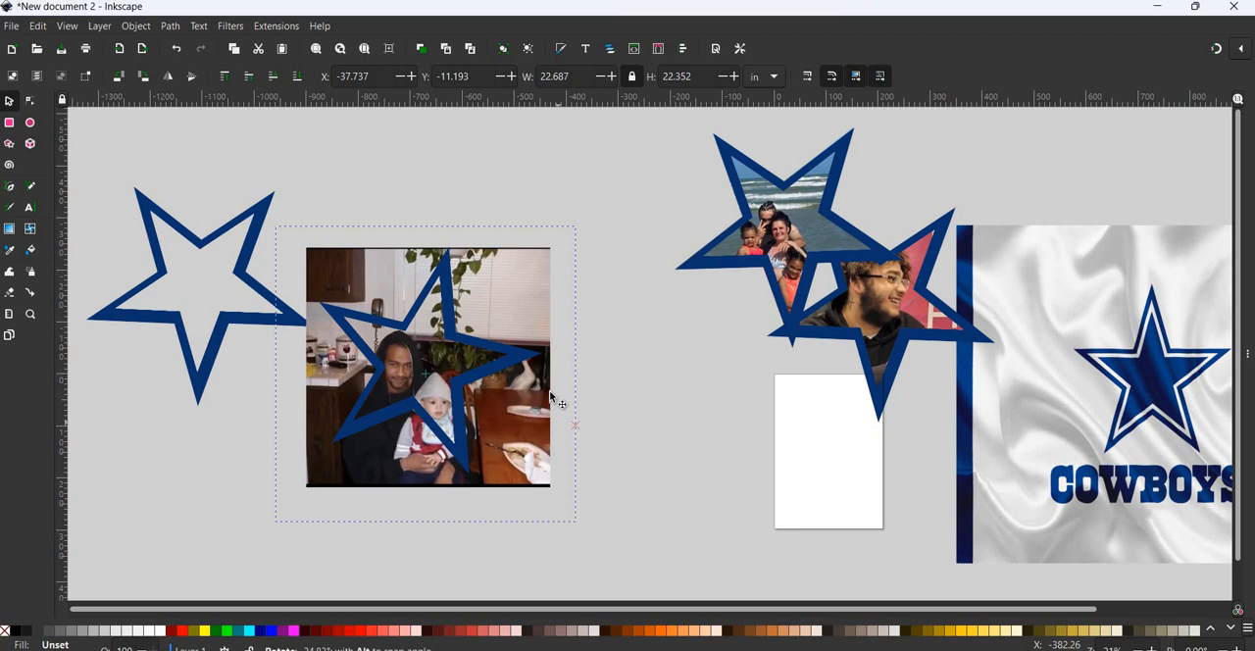
- Move the spare star outline up and away from the photo
left_click(673, 463)
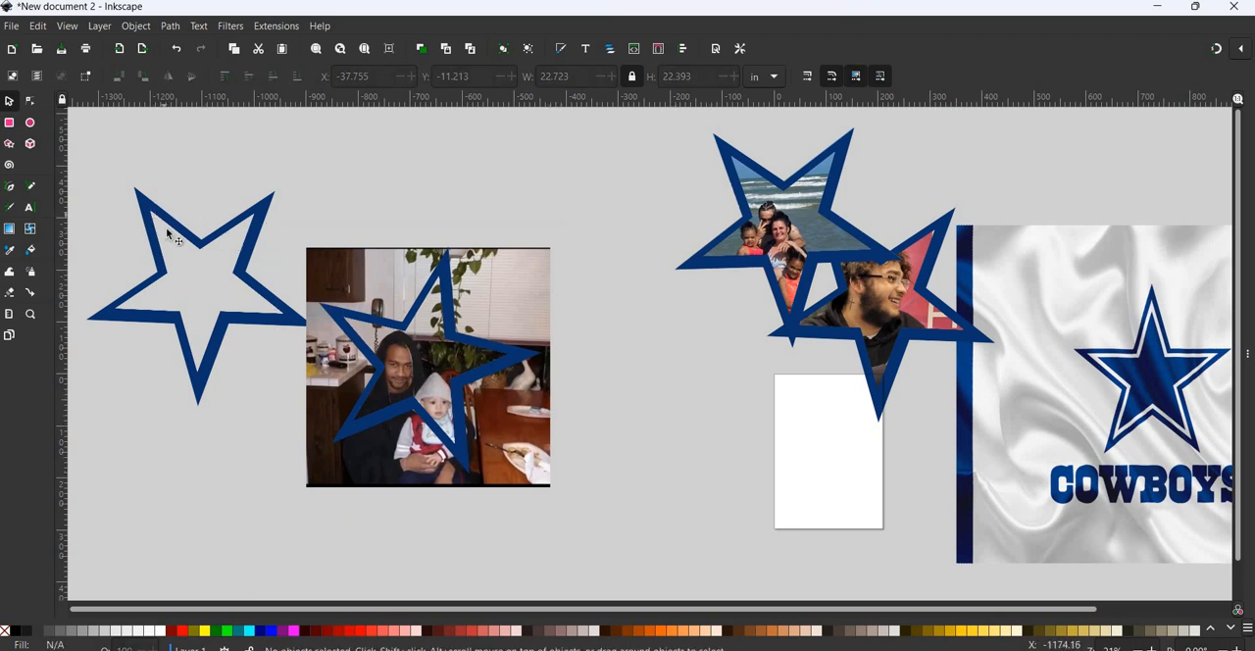
left_click(203, 243)
left_click_drag(201, 238, 137, 130)
- Try to clip the photo of the man and baby to the star outline lying over it
left_click_drag(284, 197, 624, 543)
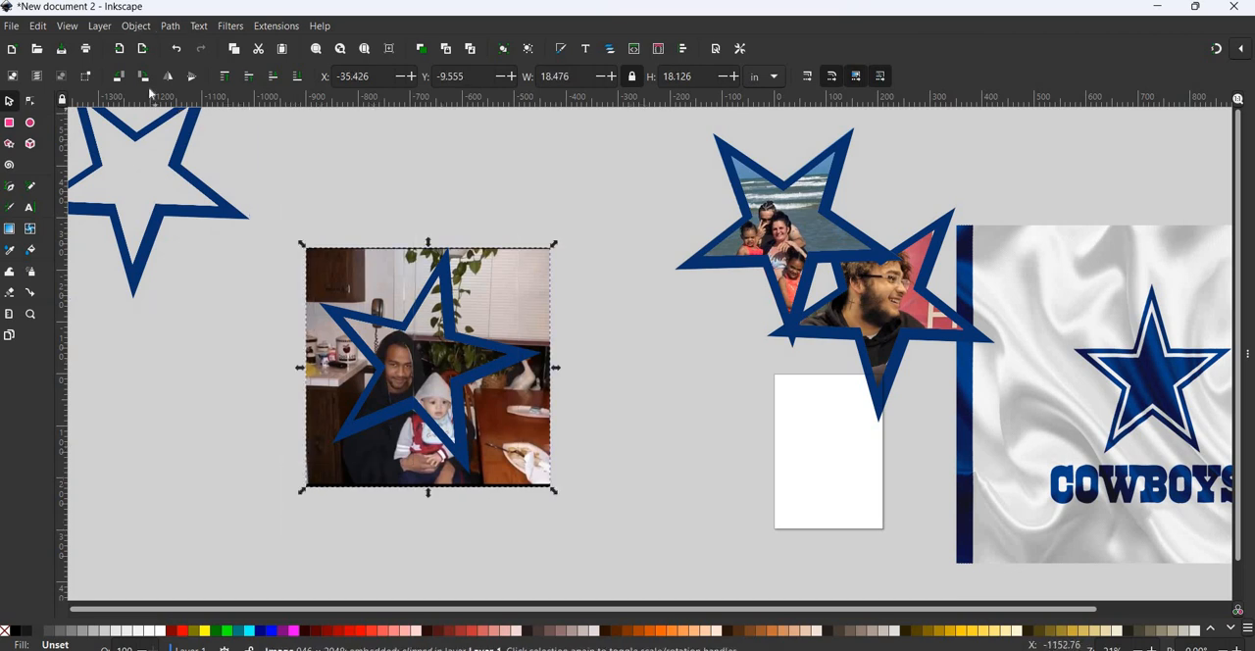
left_click(136, 27)
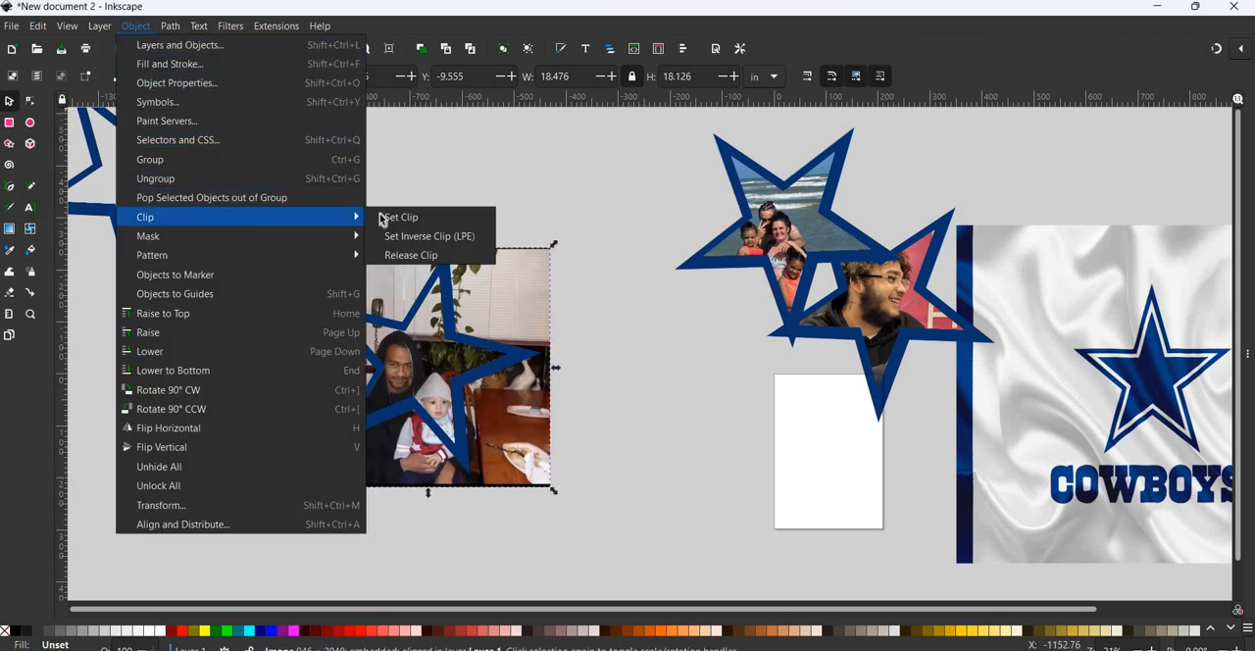
left_click(388, 217)
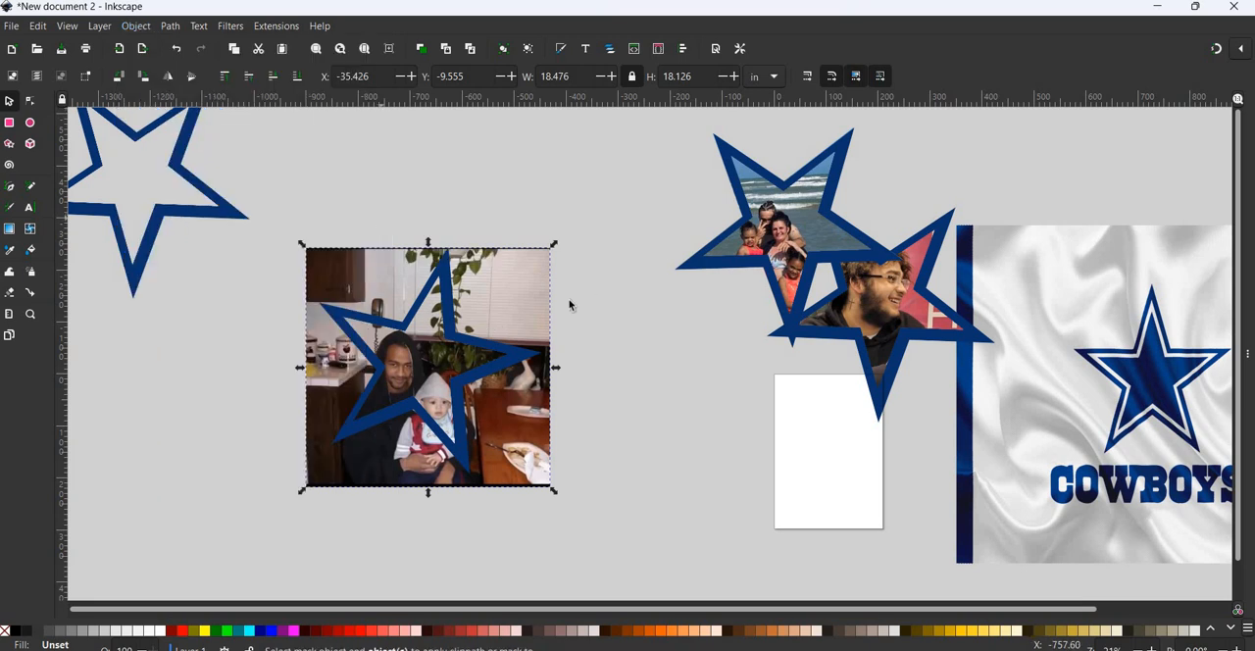
left_click(519, 364)
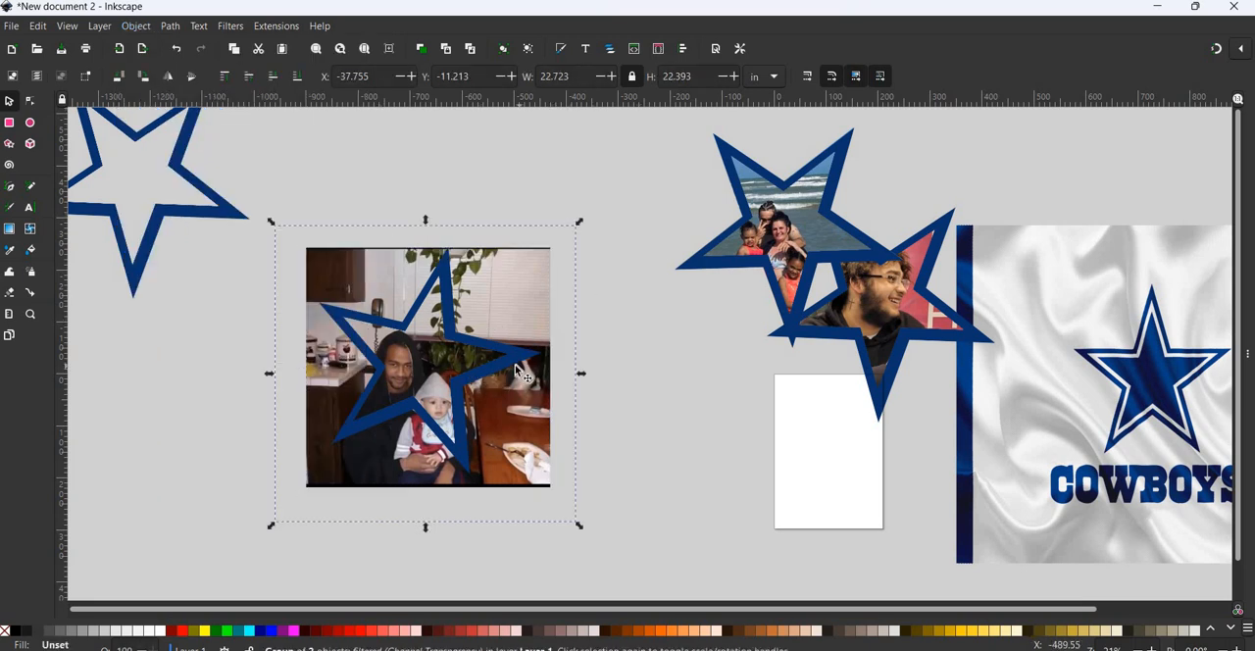
left_click(685, 577)
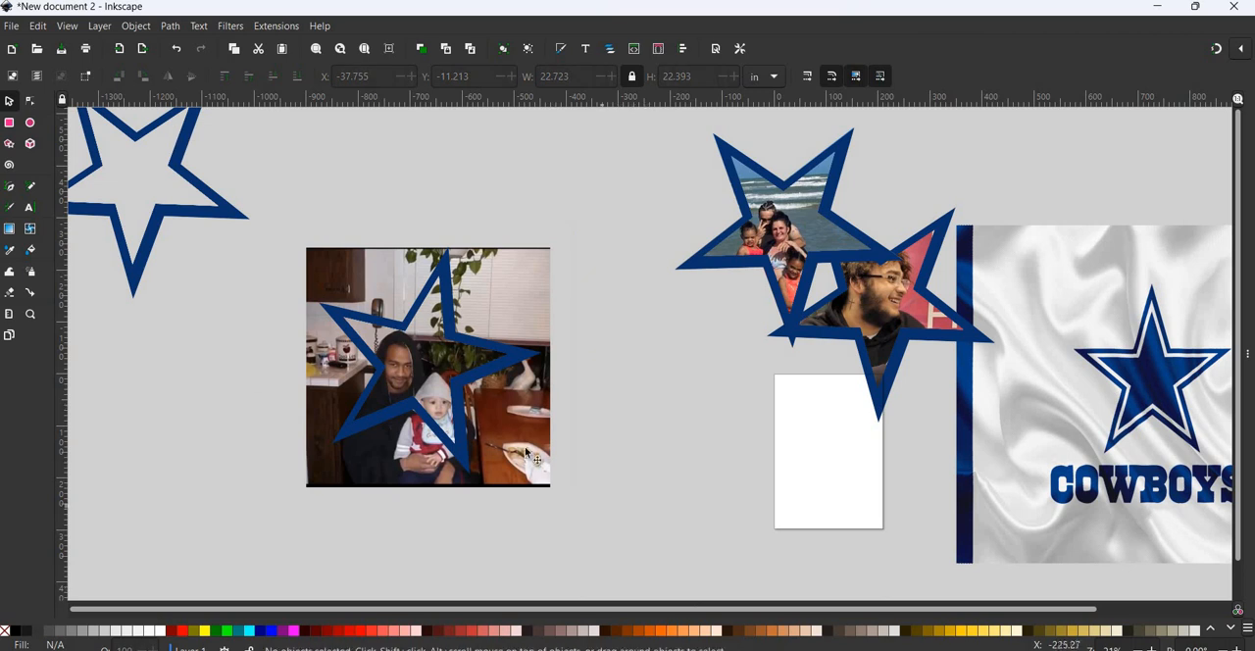
- Try moving the photo out from behind its star outline, and undo that move
left_click(515, 298)
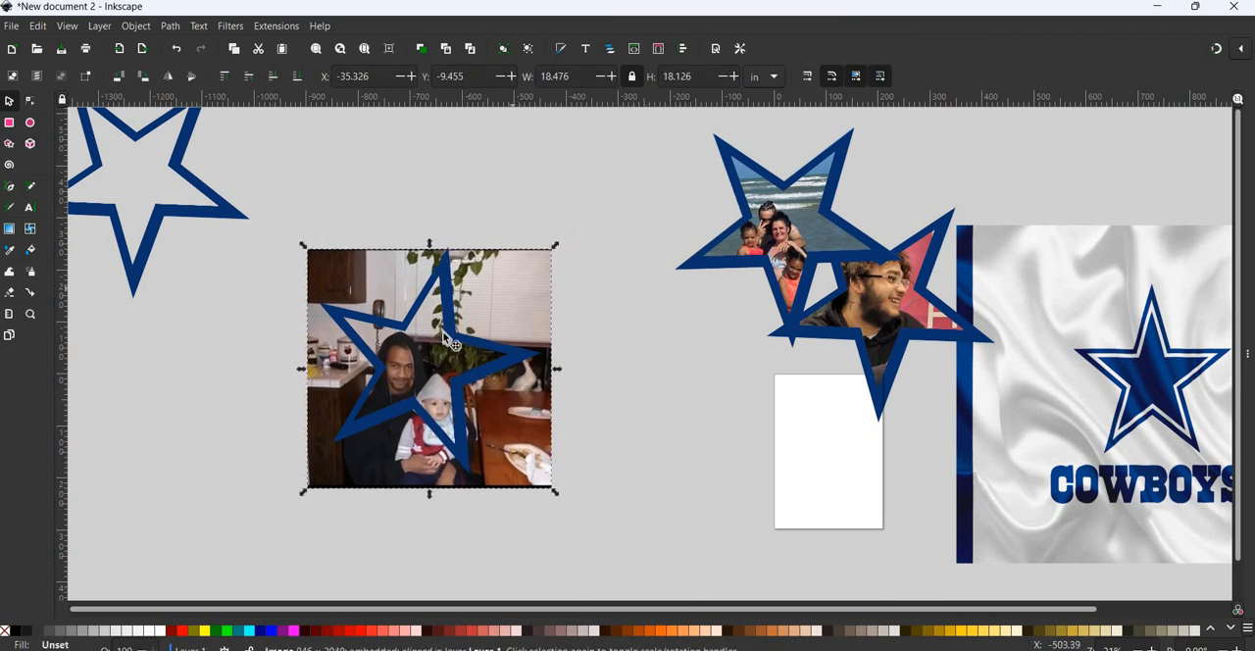
left_click_drag(515, 298, 514, 352)
left_click(484, 364)
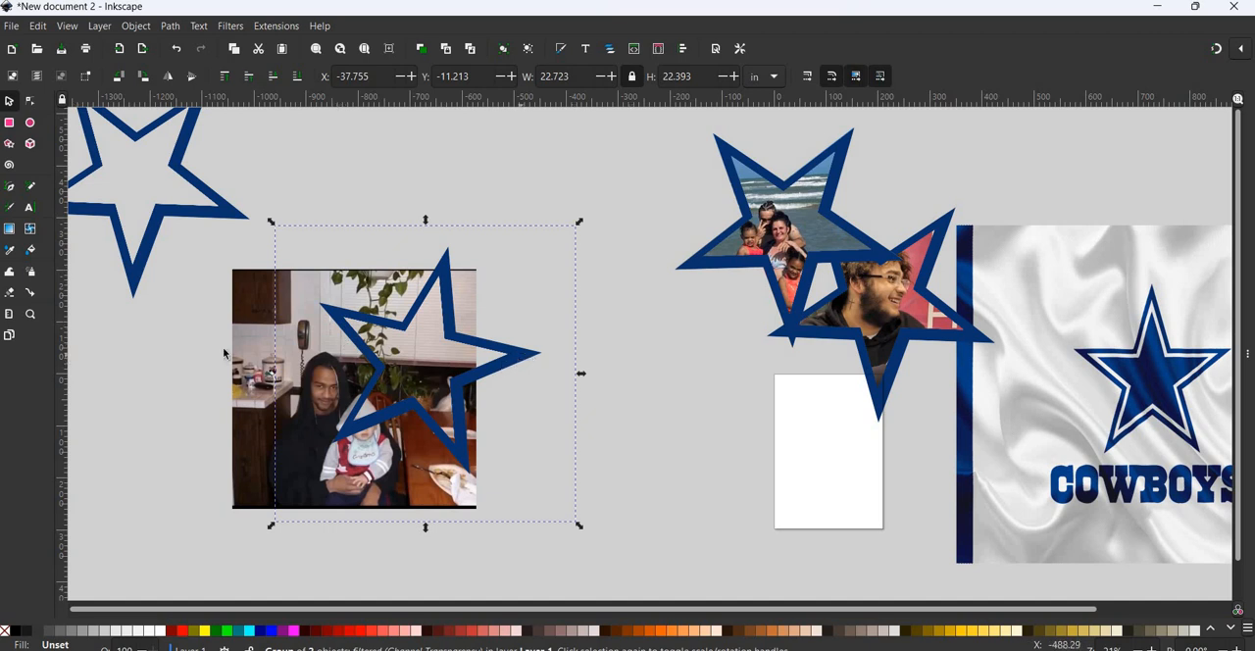
left_click(177, 48)
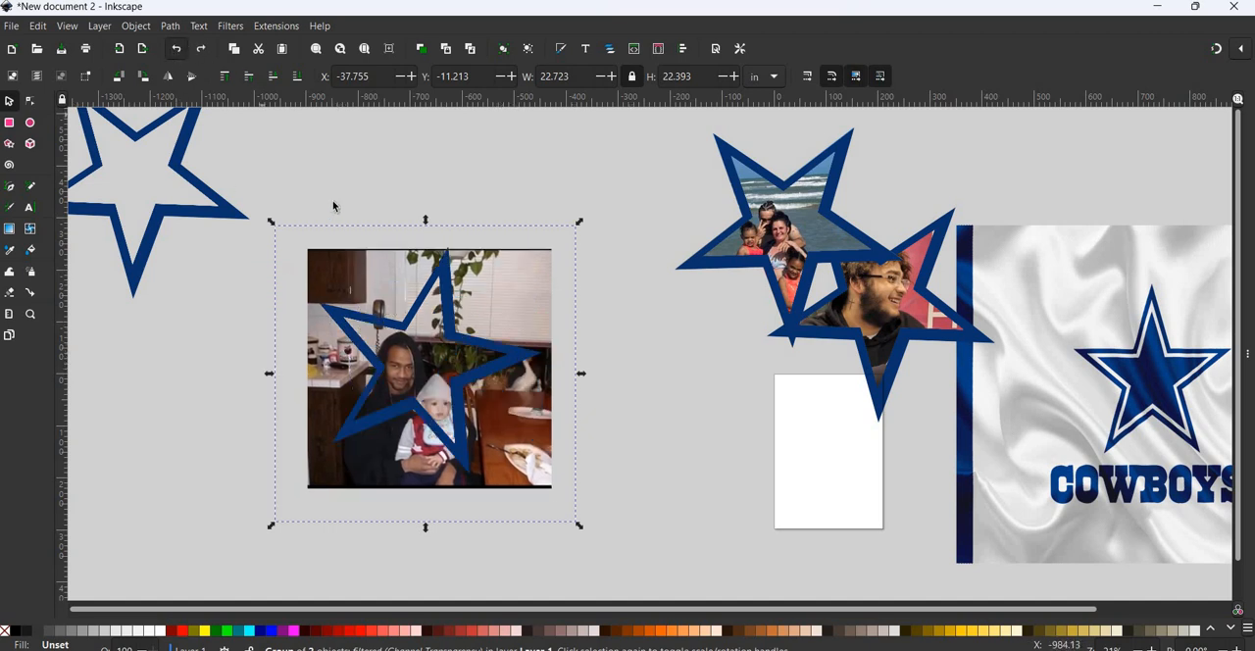
left_click(217, 233)
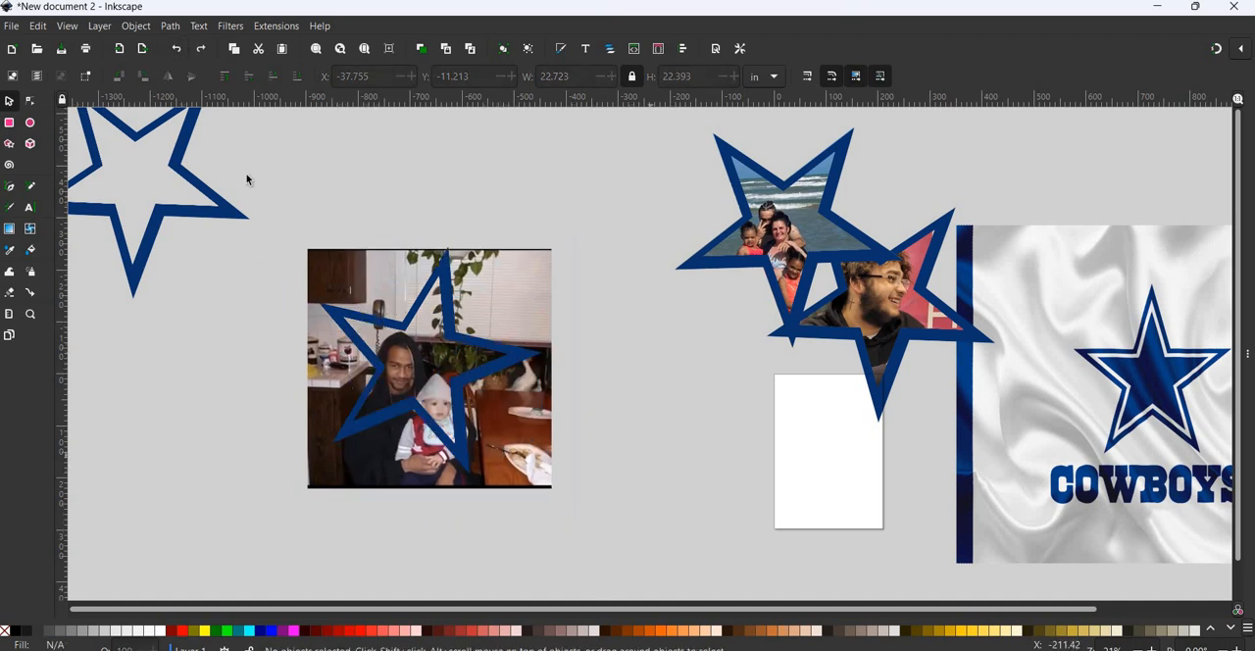
- Select the photo of the man and baby together with the star outline lying over it
left_click_drag(233, 160, 622, 575)
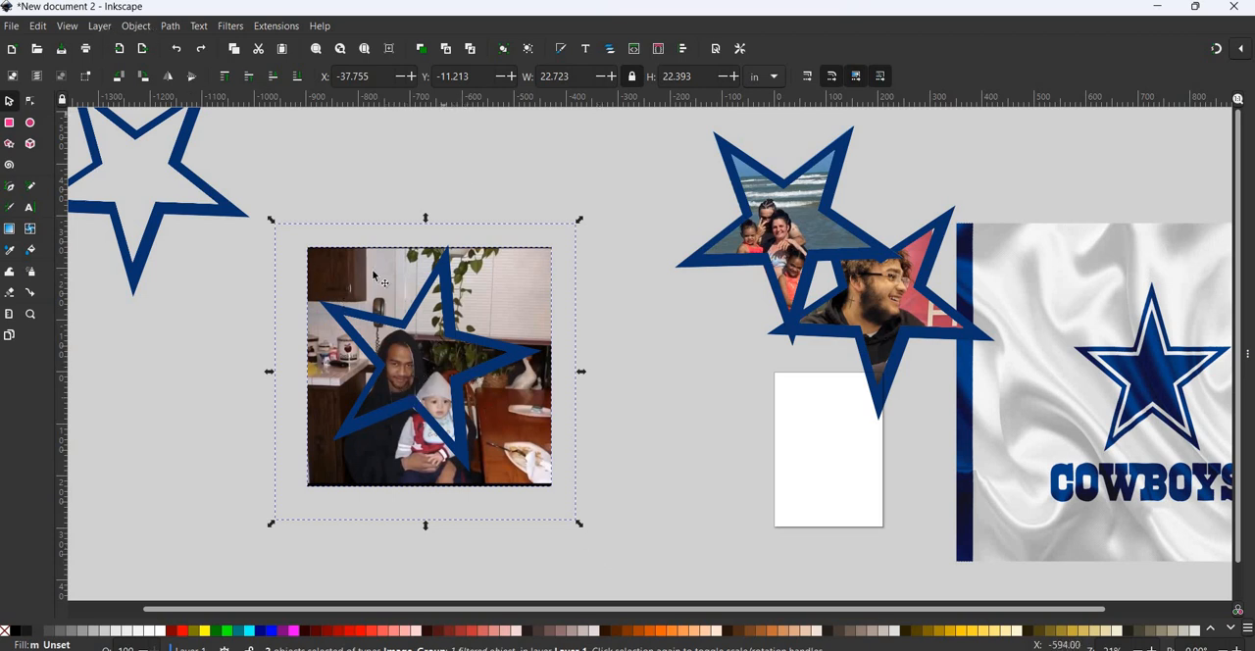
- Clip the photo of the man and baby to the star outline over it, and move the clipped photo to the right
left_click(142, 27)
mouse_move(234, 217)
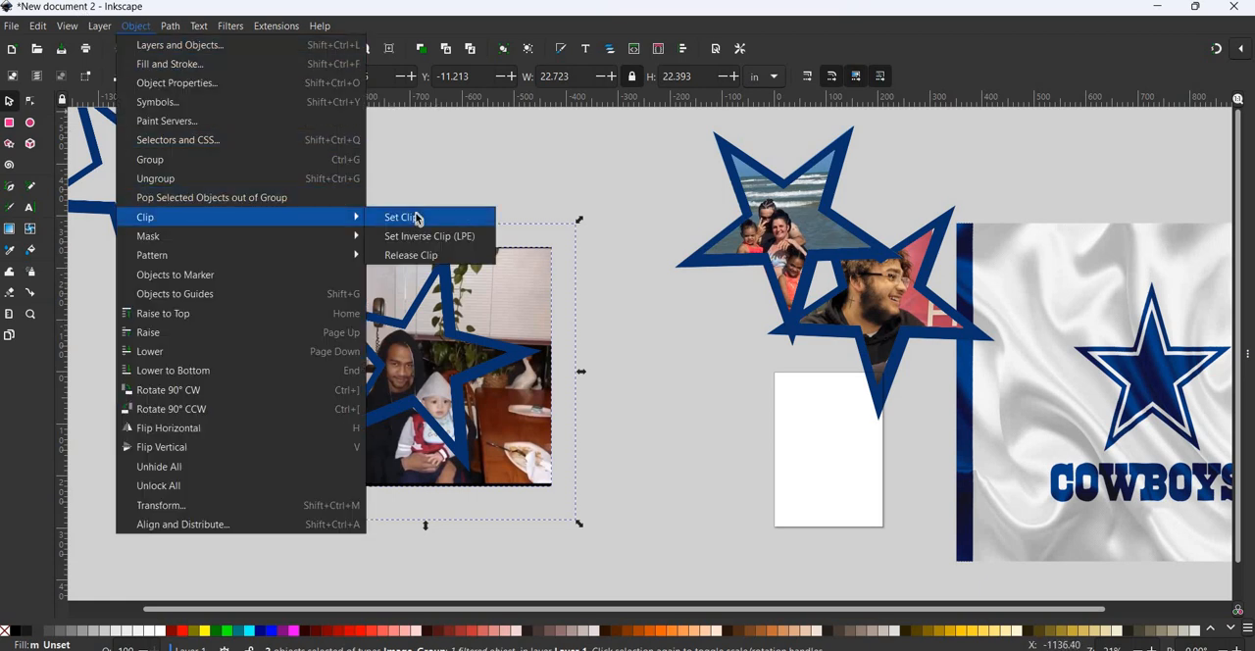
left_click(416, 217)
left_click_drag(485, 366, 575, 347)
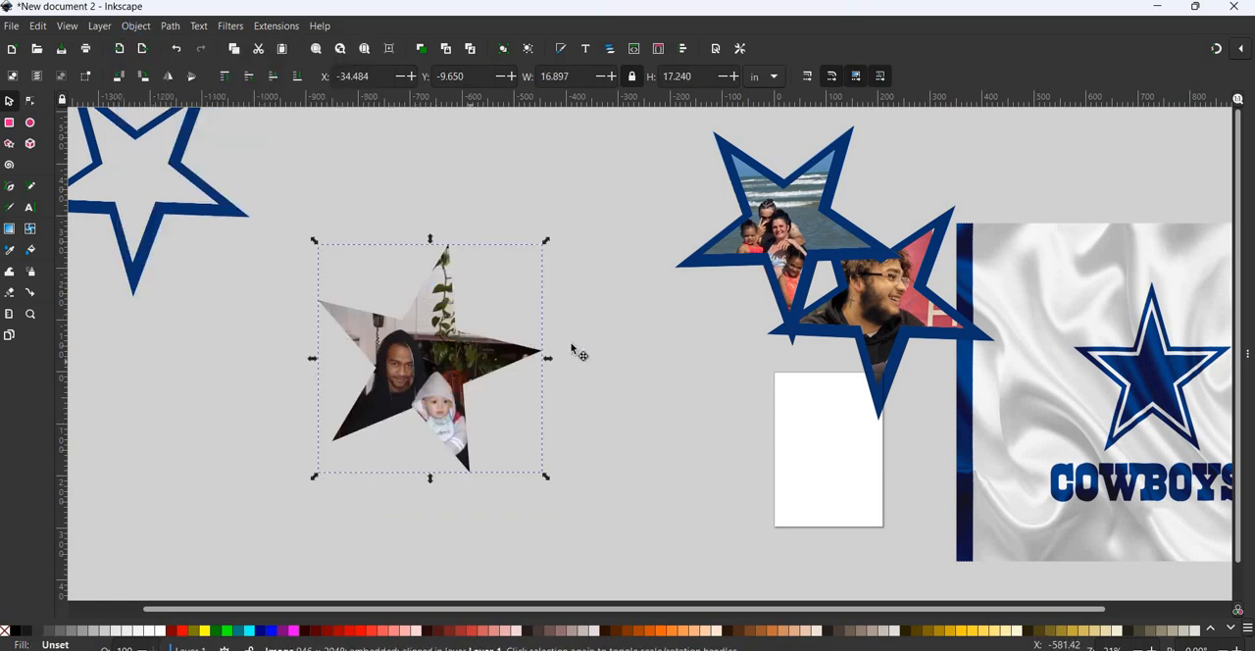
- Place a copy of the spare blue star outline over the clipped photo, rotating, resizing and aligning it to frame the star-shaped picture
left_click_drag(242, 216, 316, 320)
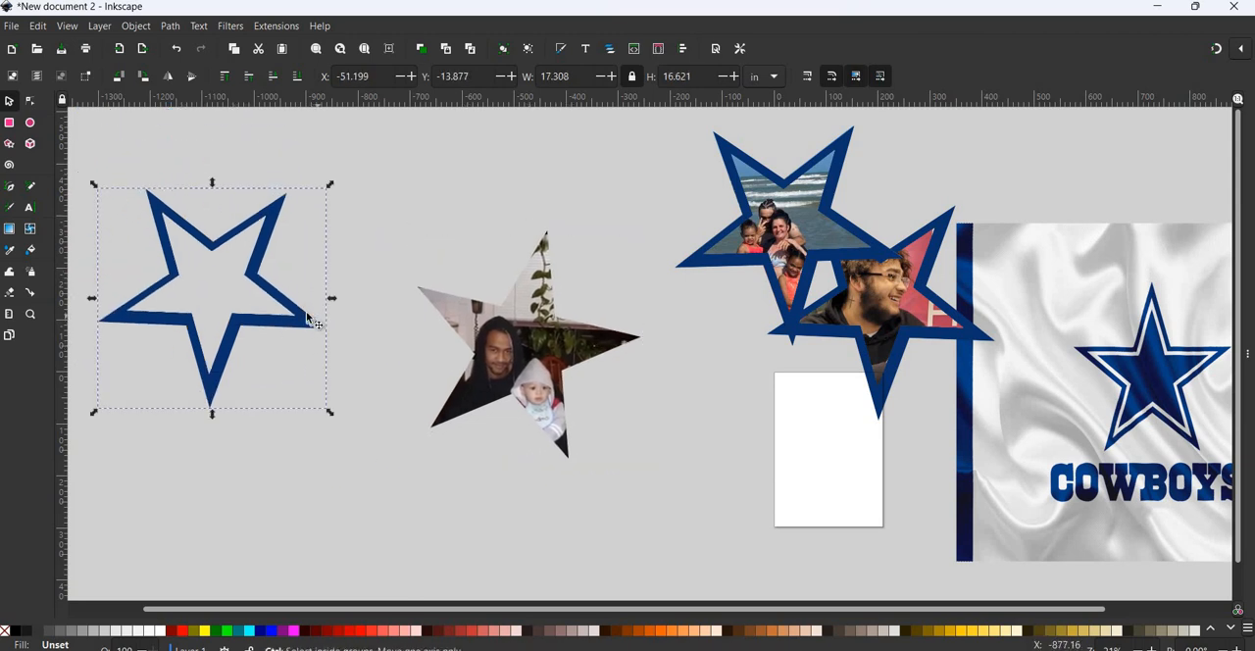
mouse_move(596, 371)
left_mouse_down()
mouse_move(610, 331)
mouse_move(611, 373)
left_mouse_up()
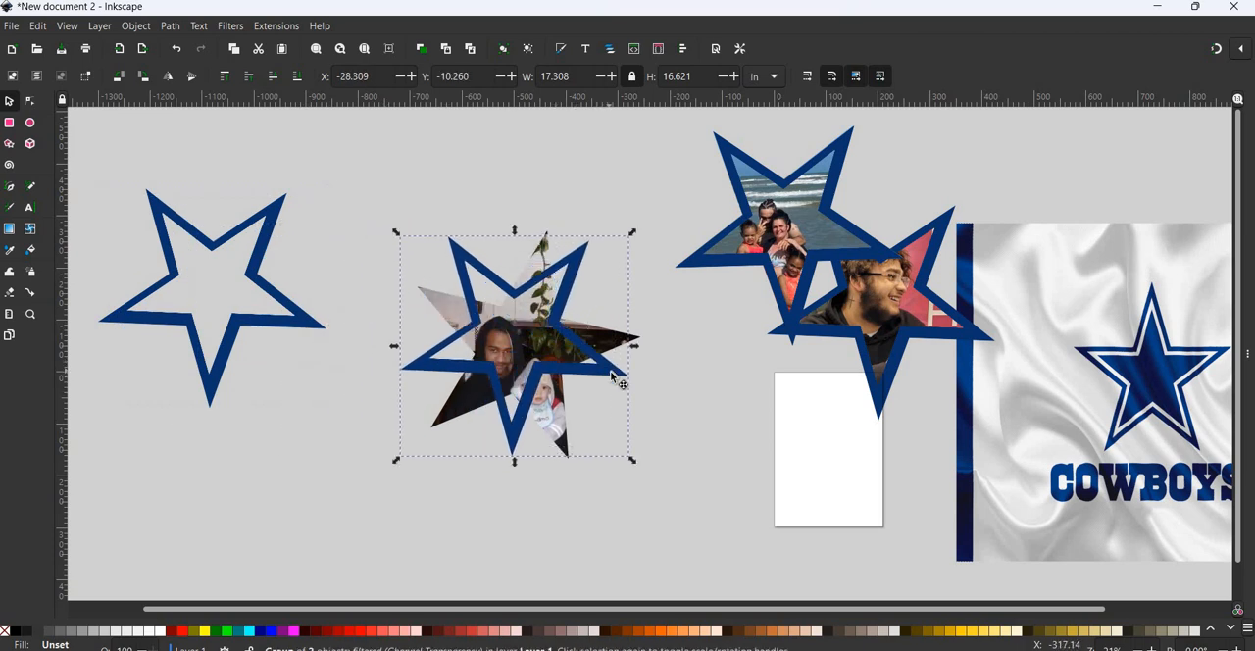
left_click(635, 233)
left_click_drag(629, 211, 596, 138)
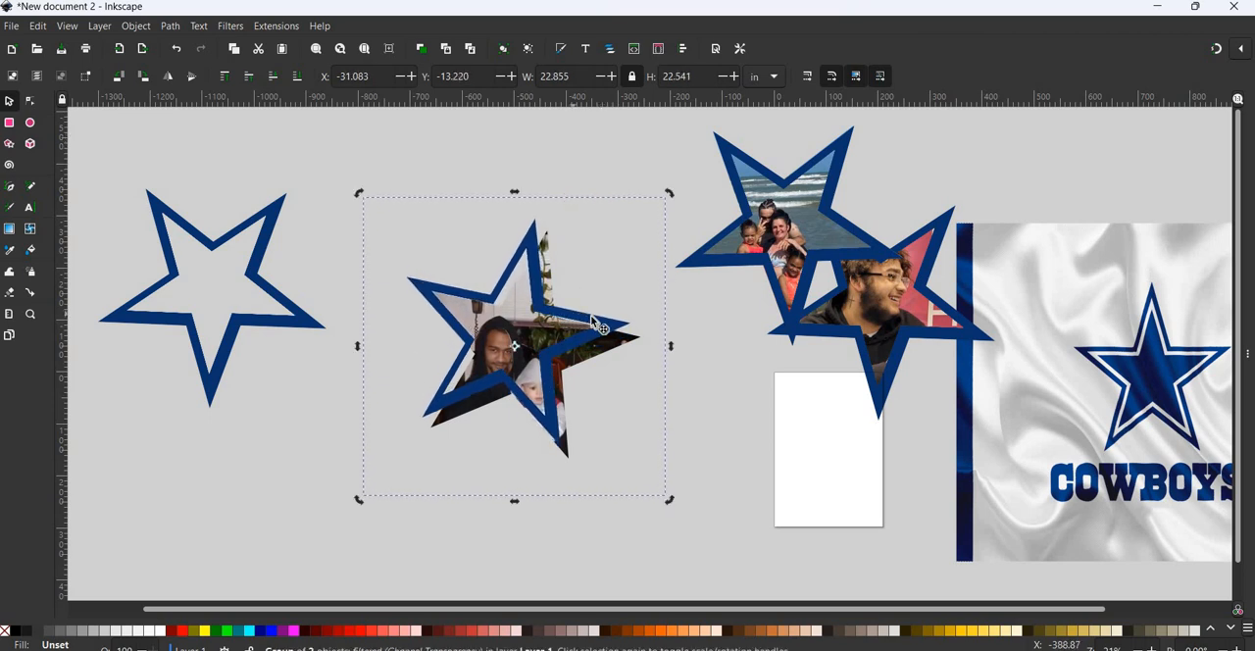
left_click_drag(596, 324, 592, 326)
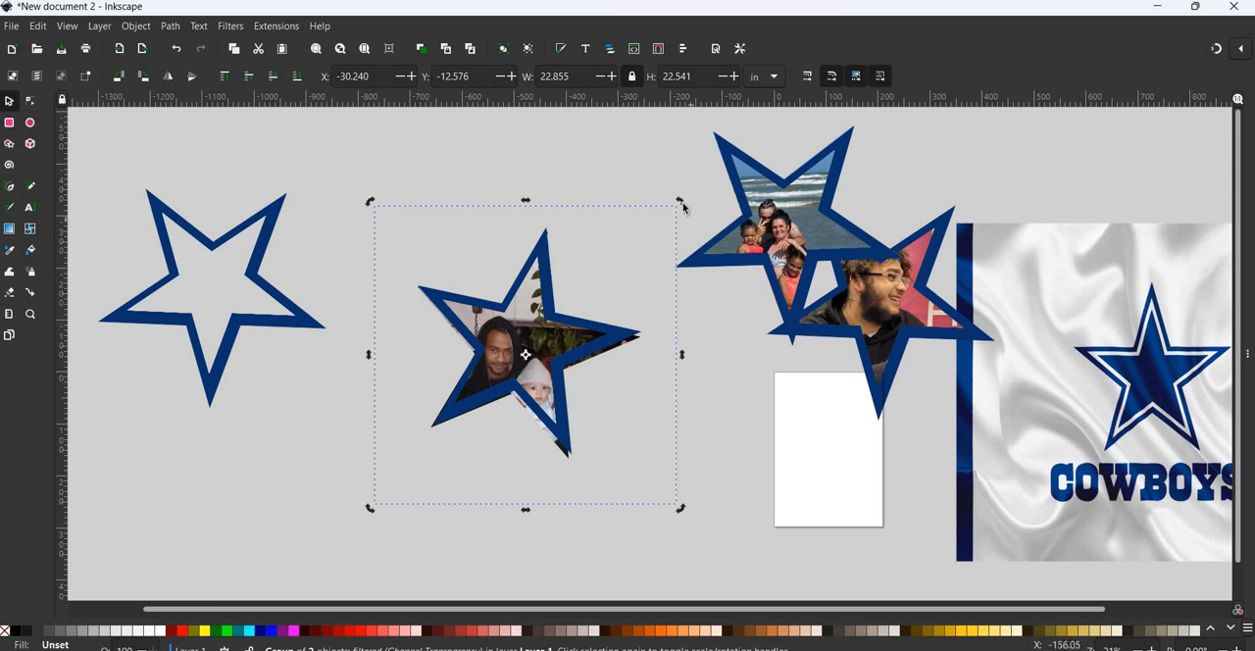
left_click_drag(679, 225, 675, 233)
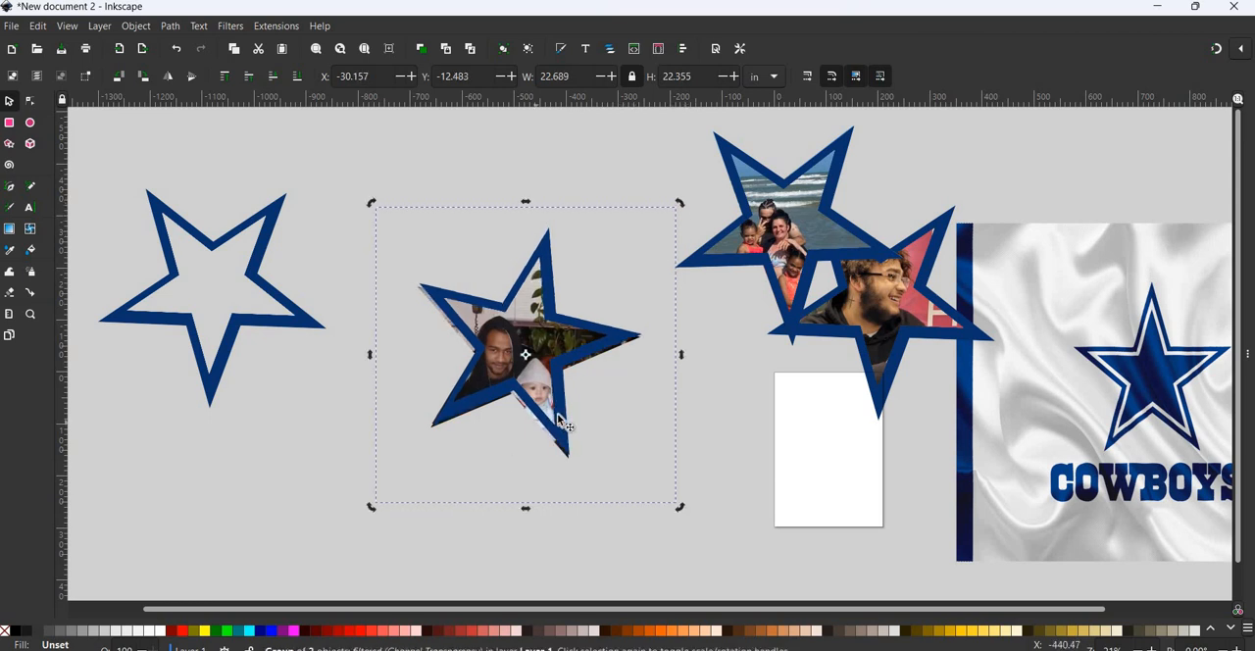
left_click_drag(559, 424, 559, 424)
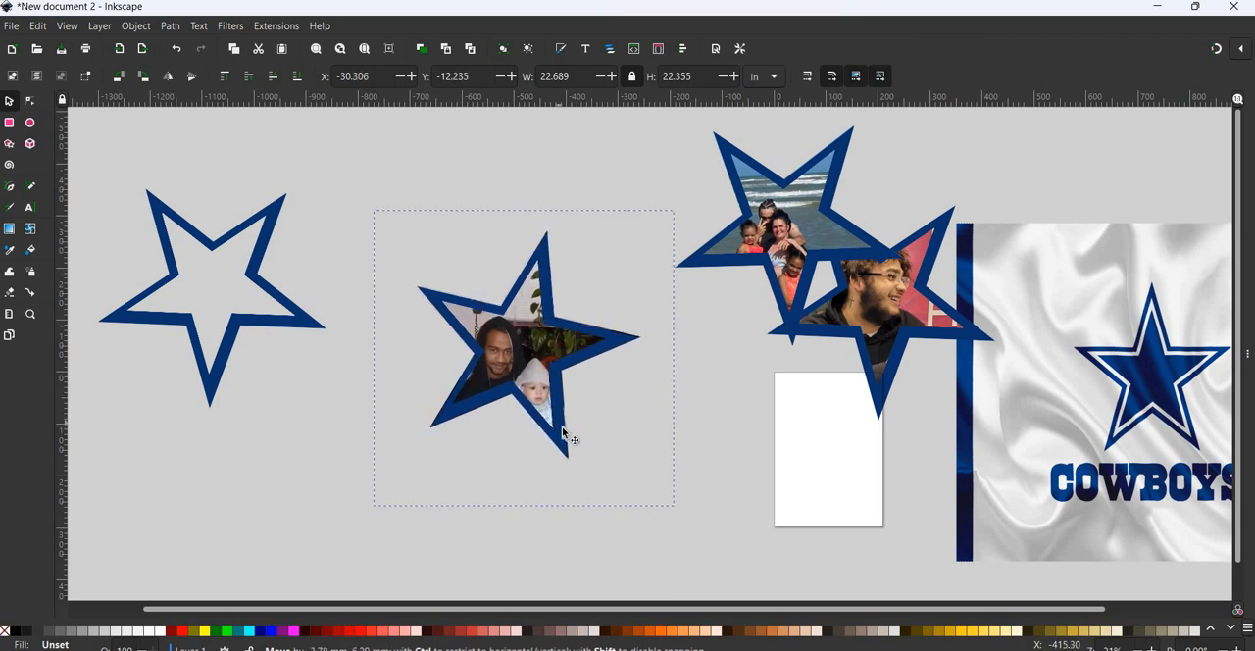
- Try to group the clipped photo with its star outline, and undo the test move of the outline
left_click(386, 178)
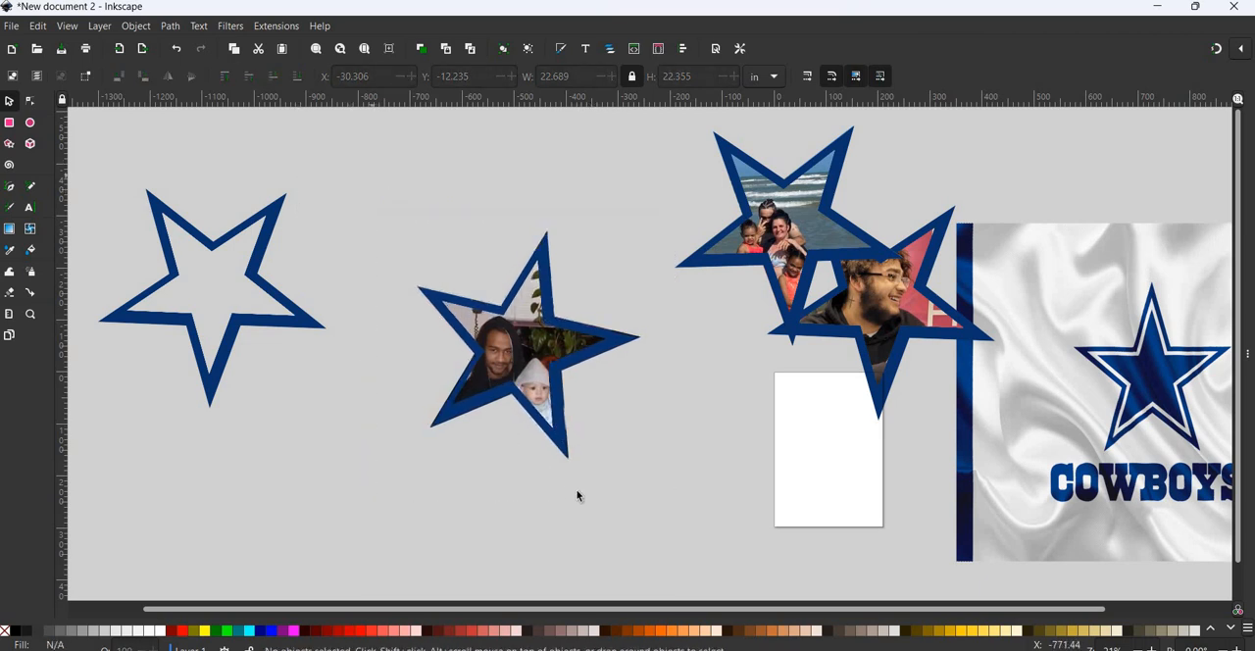
left_click_drag(384, 173, 673, 511)
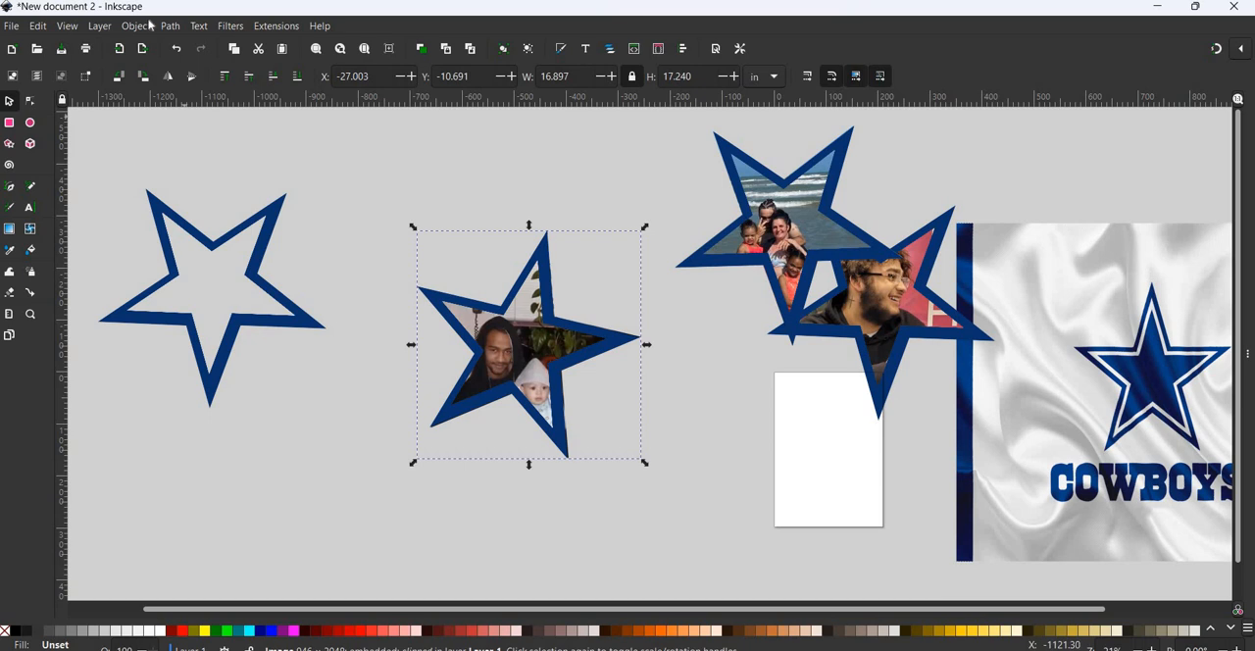
left_click(135, 25)
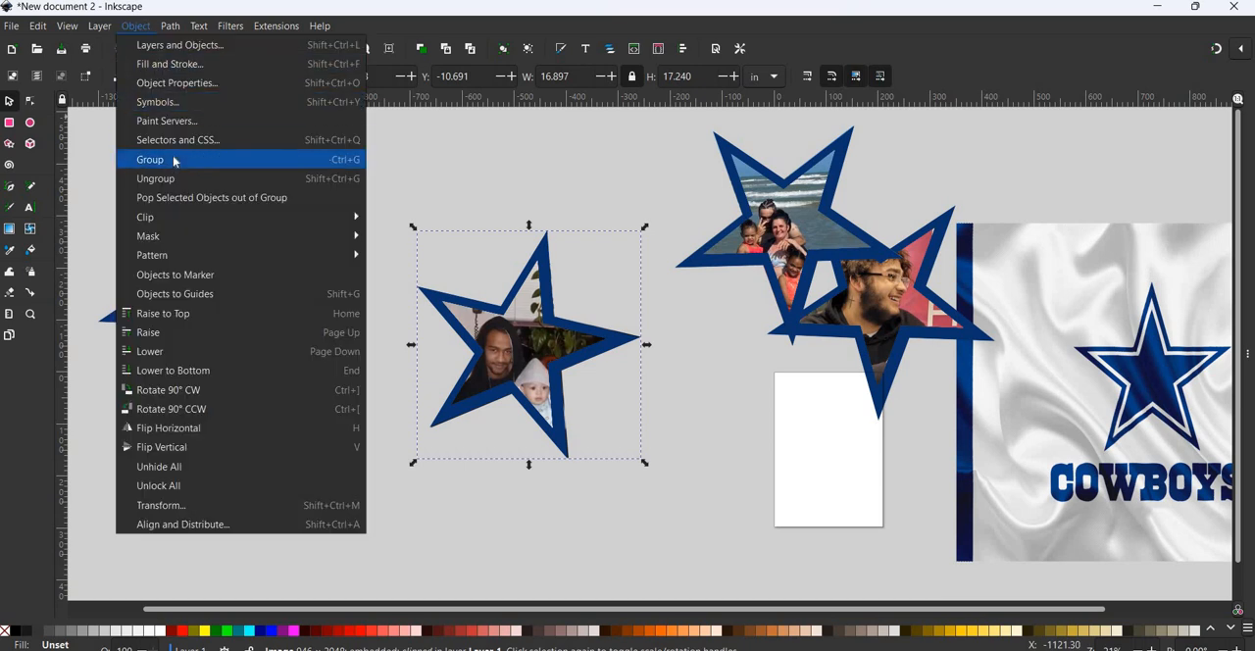
left_click(173, 160)
left_click(633, 389)
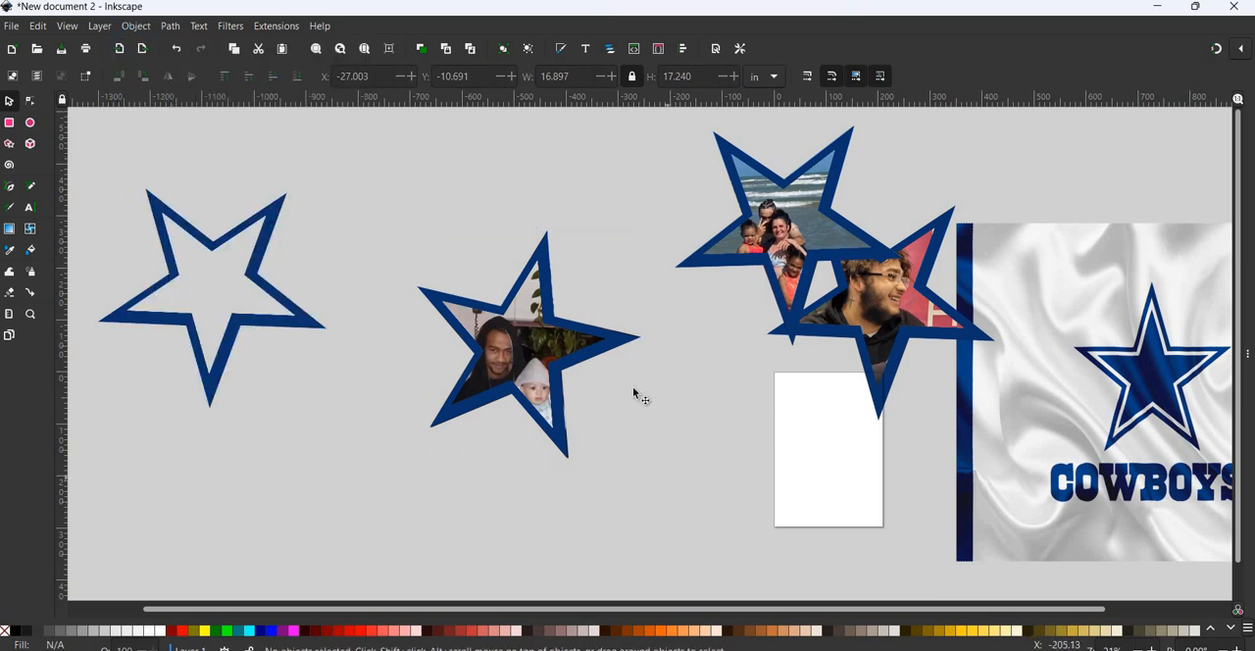
left_click_drag(506, 342, 635, 388)
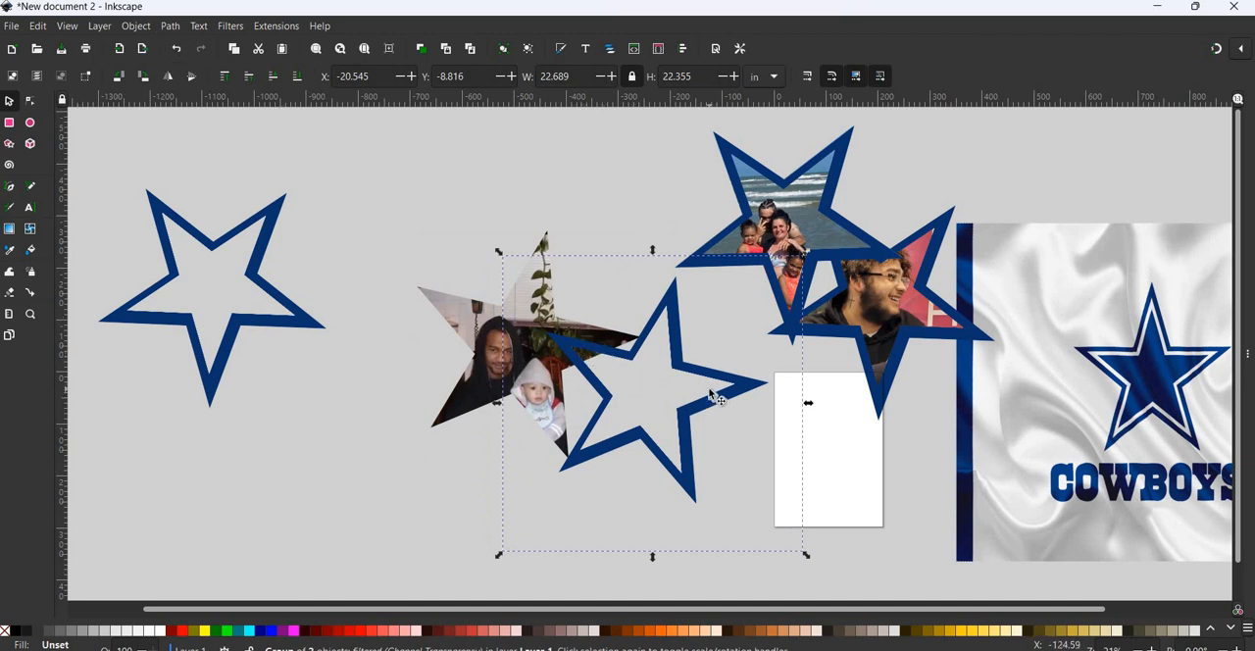
left_click(177, 48)
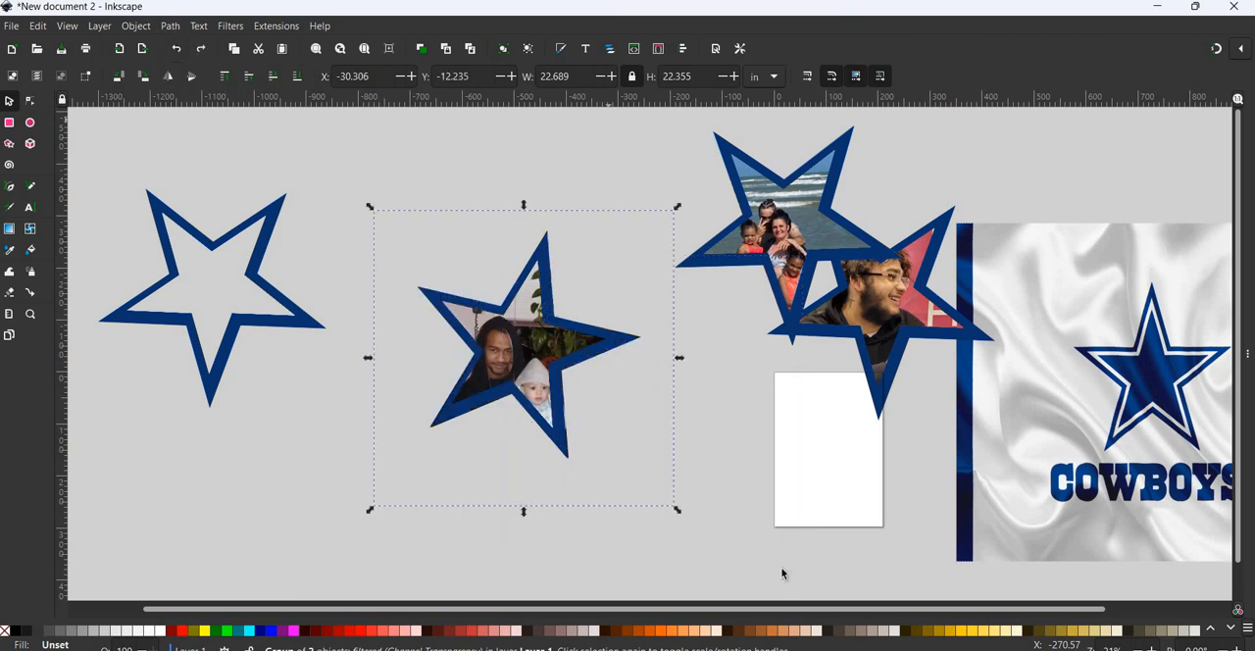
- Group the clipped photo of the man and baby with its star outline, and move the group onto the finished star pictures
left_click(253, 133)
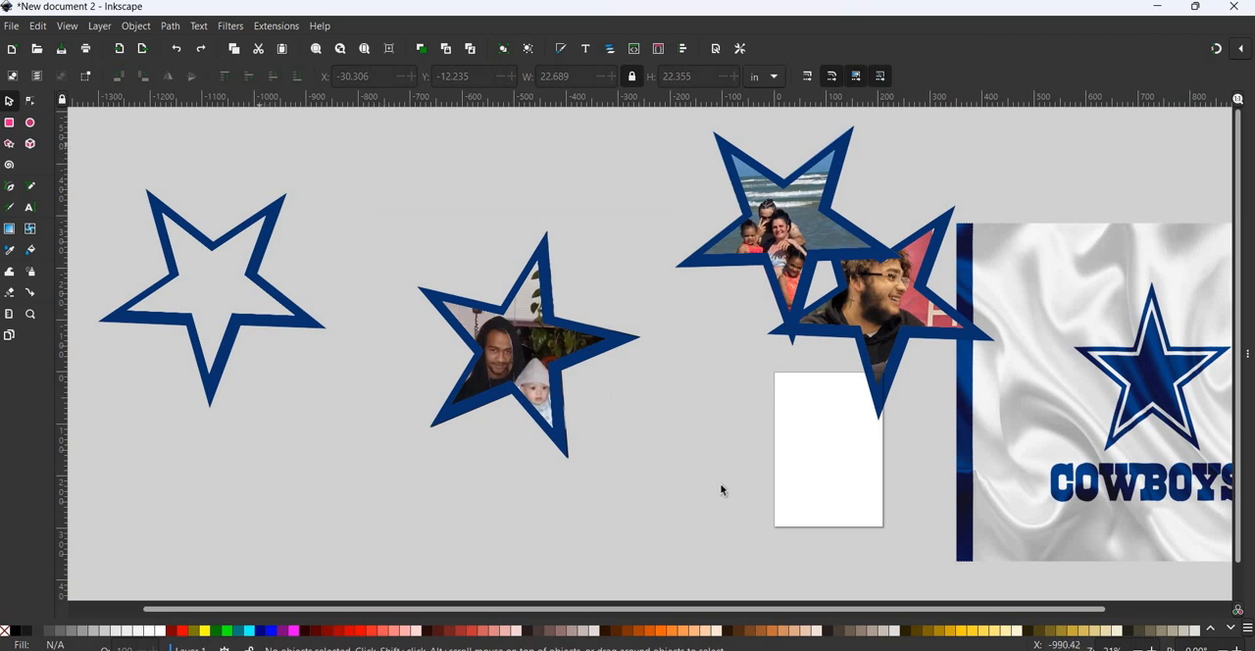
left_click_drag(720, 489, 703, 577)
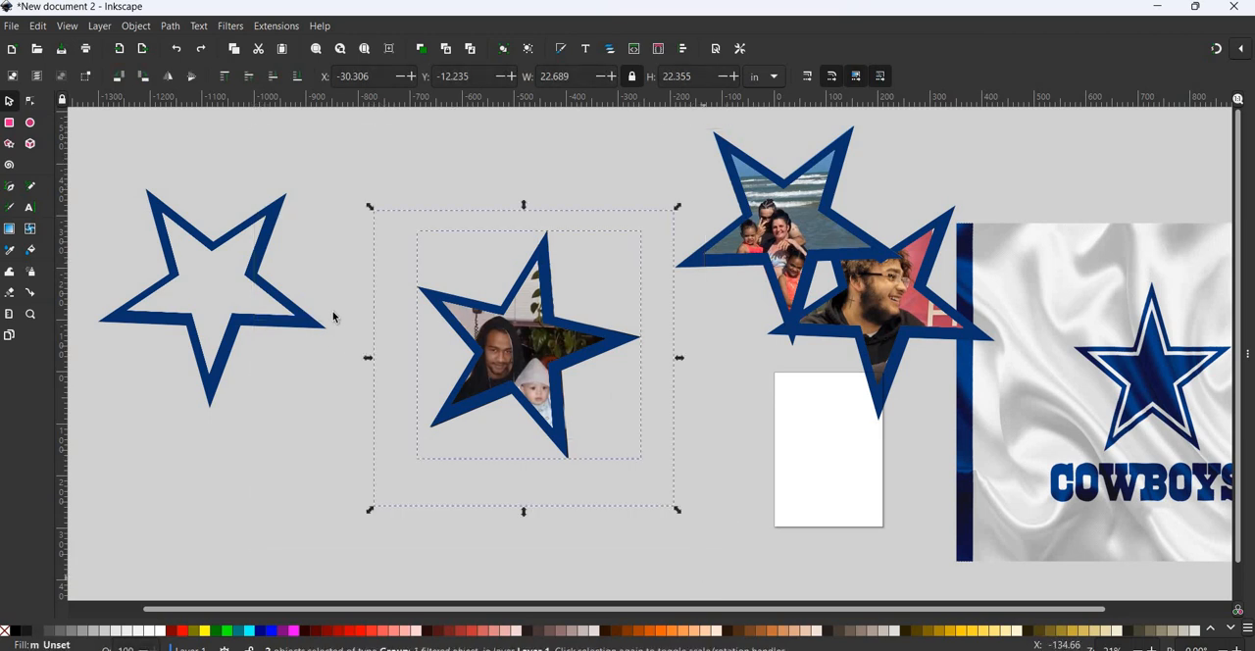
left_click(135, 27)
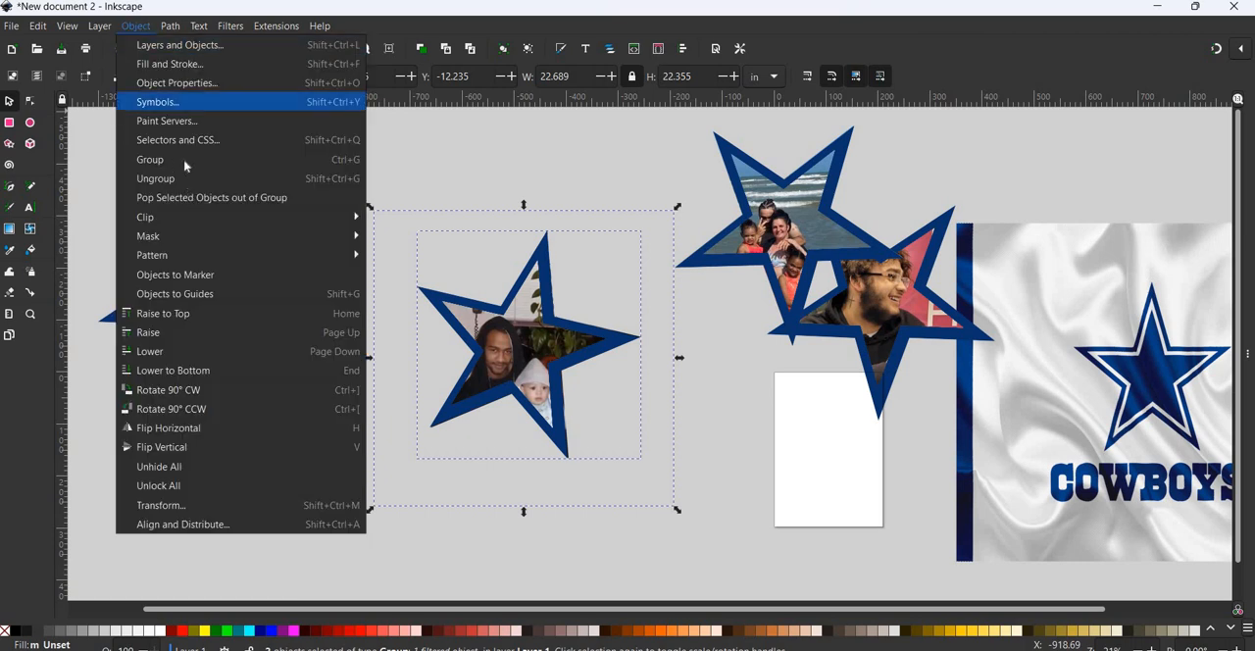
key("Escape")
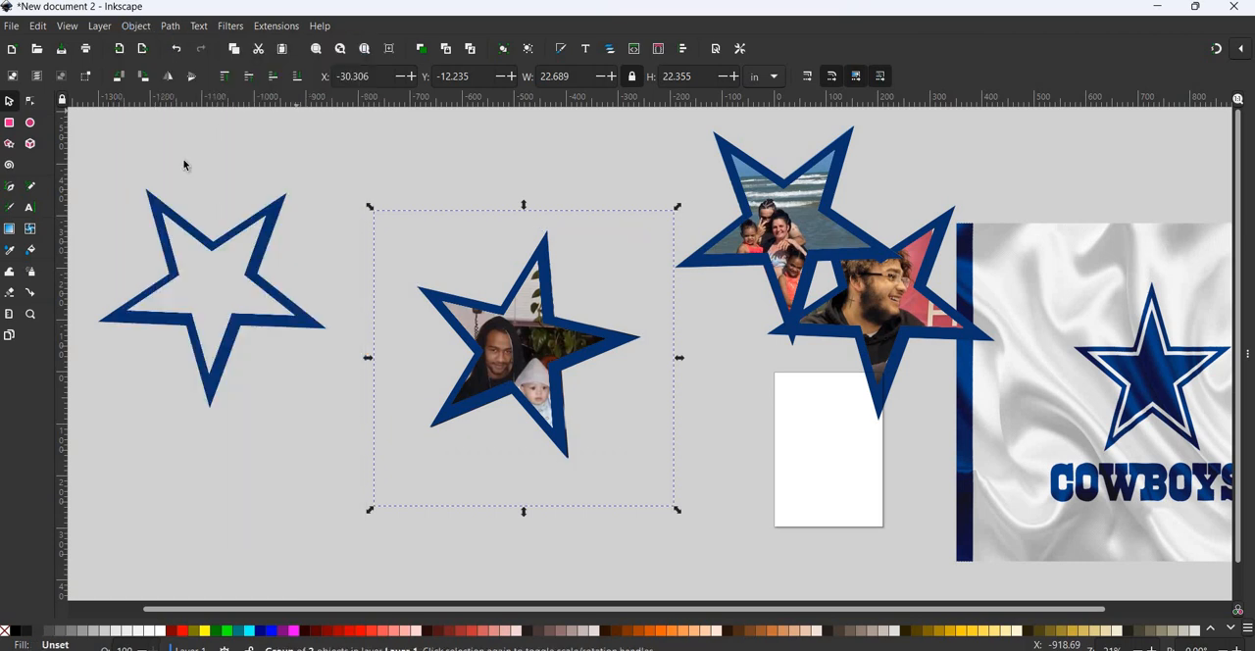
left_click(618, 345)
left_click_drag(543, 293, 784, 196)
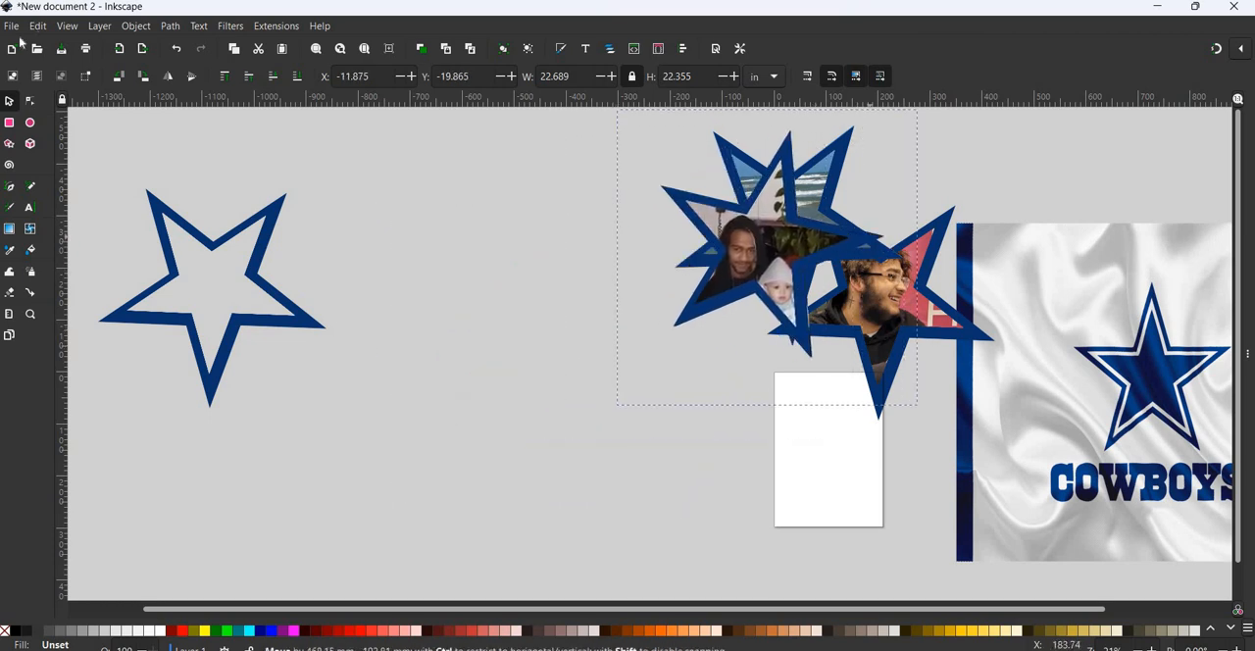
- Import image12 from Downloads as an embedded image, with DPI from file and automatic rendering mode
left_click(11, 26)
left_click(36, 218)
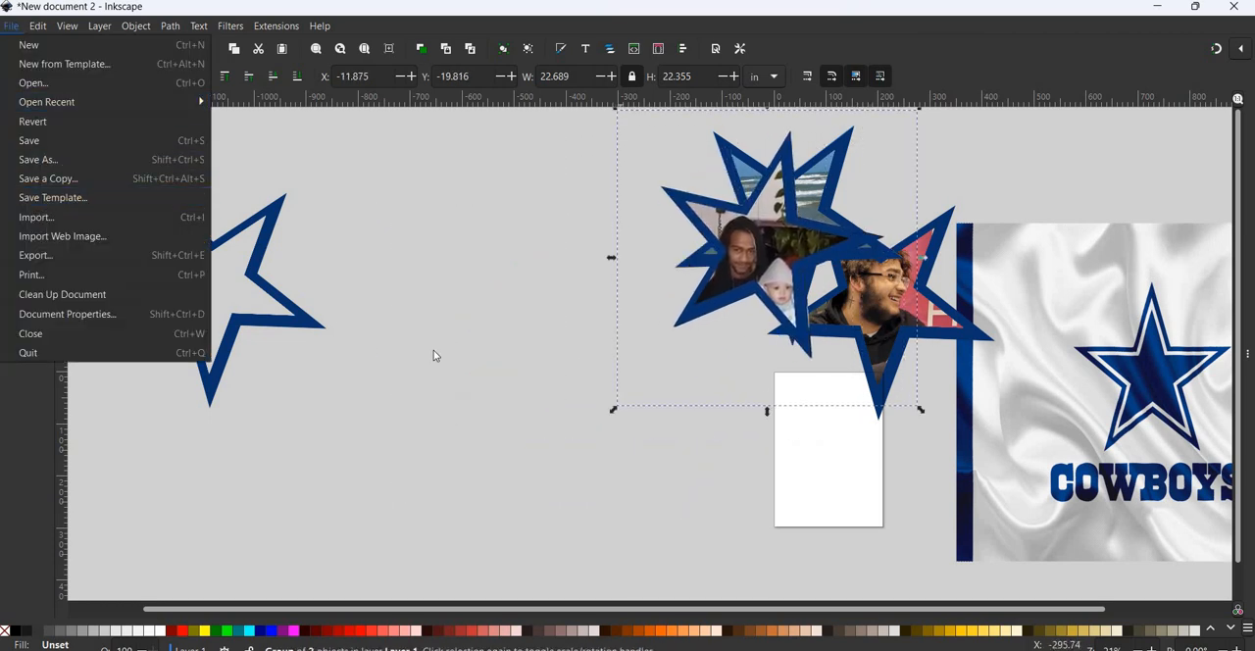
scroll(543, 362, "down", 5)
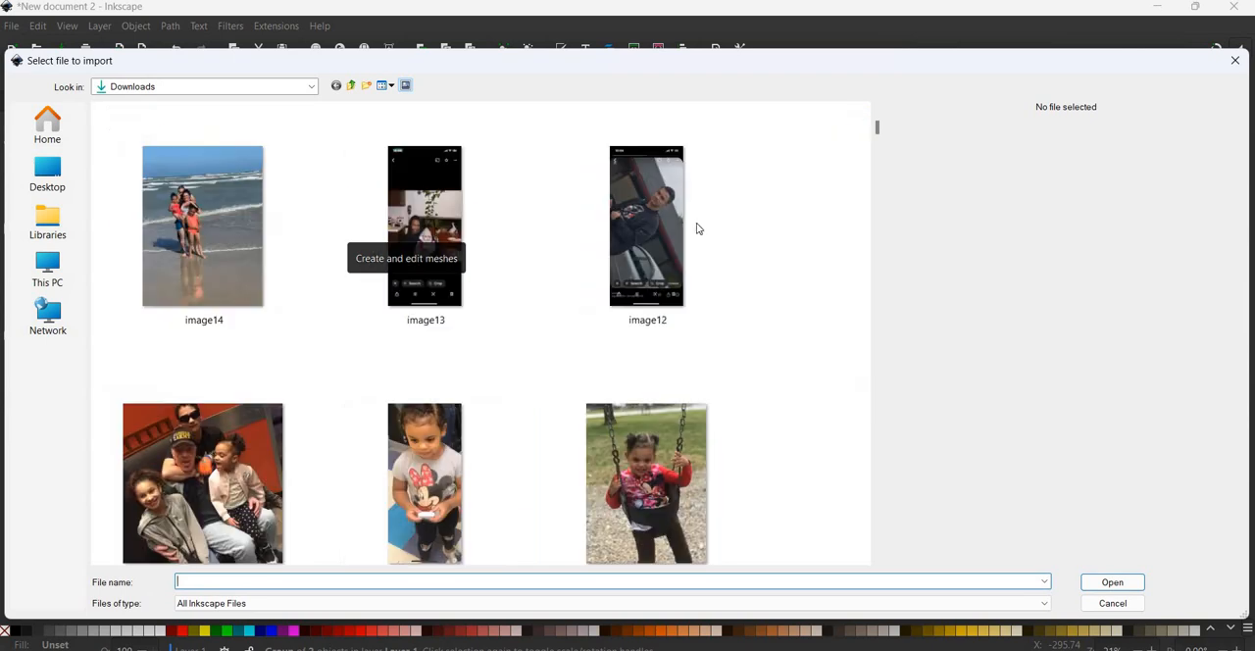
left_click(675, 235)
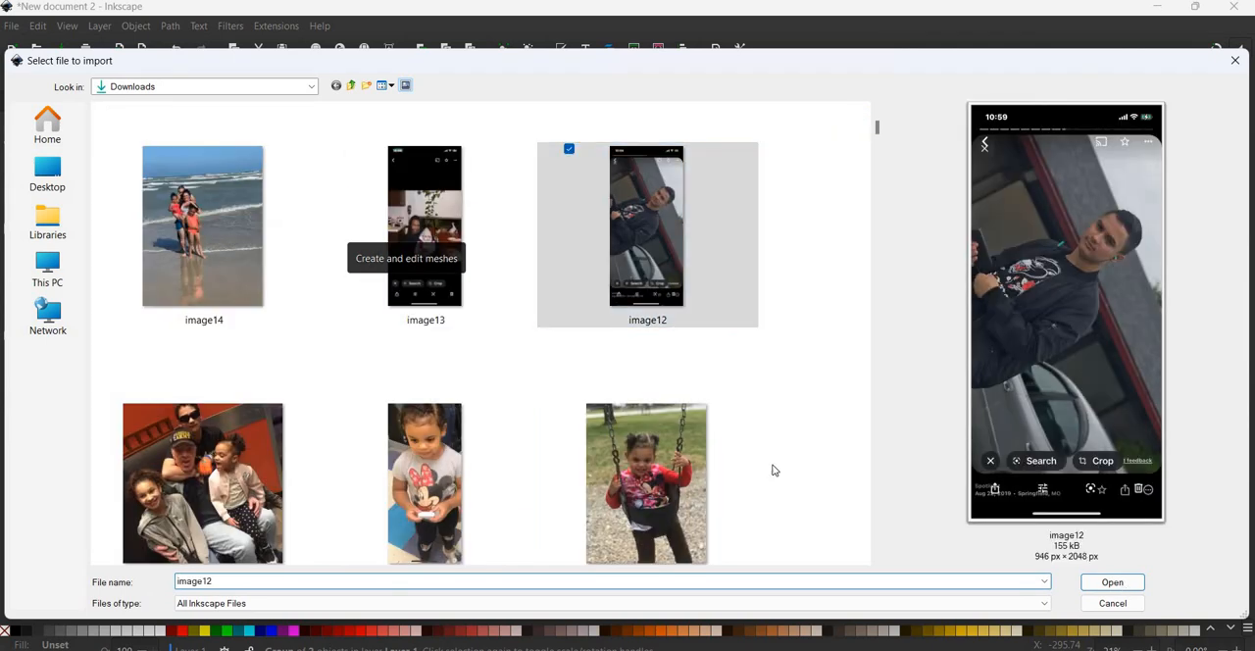
left_click(1112, 582)
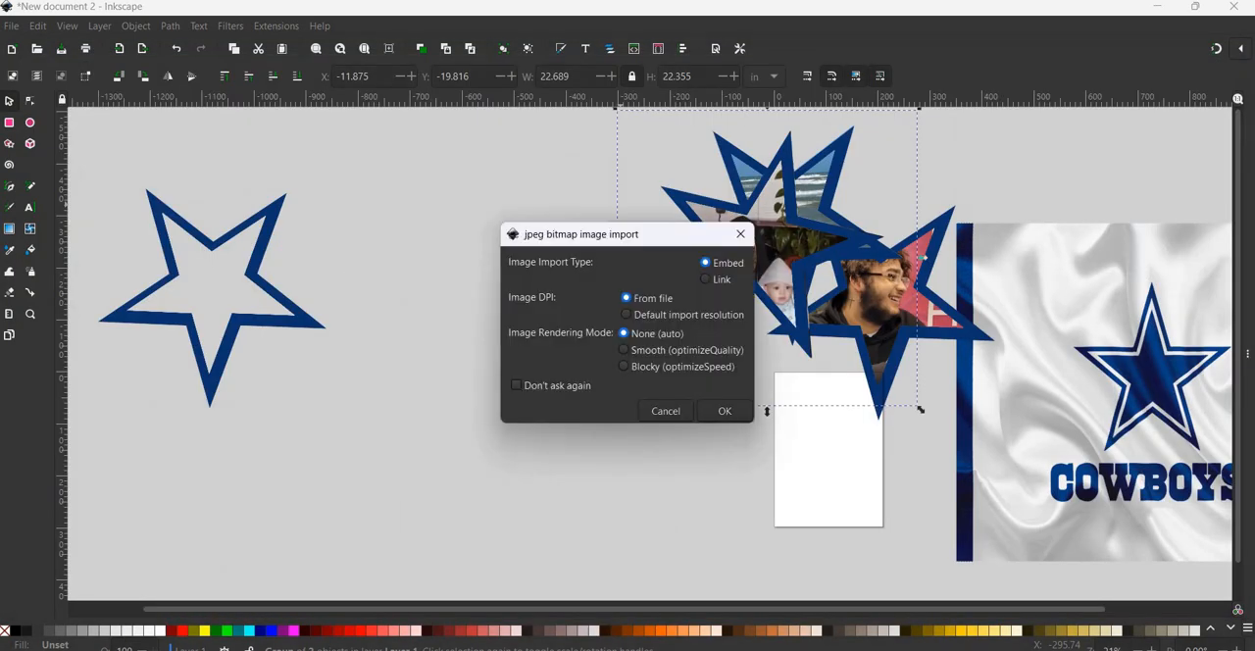
left_click(725, 410)
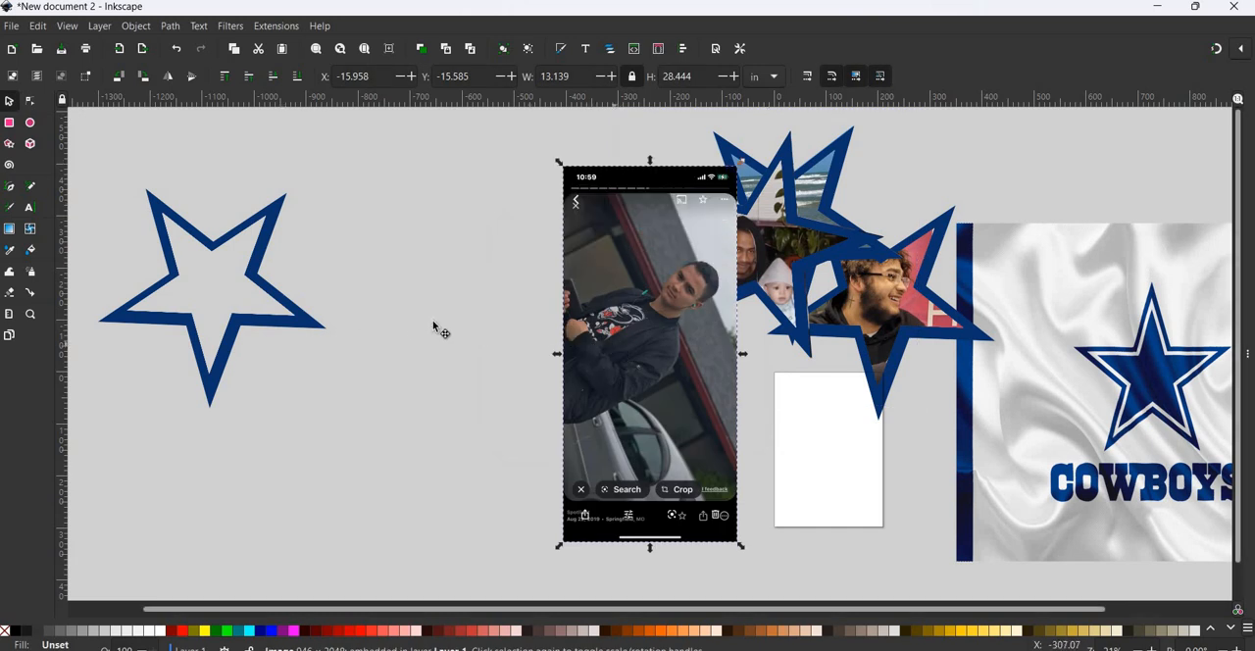
- Move the imported photo clear of the star pictures and enlarge it proportionally to about 20.9 in wide
left_click_drag(617, 343, 437, 323)
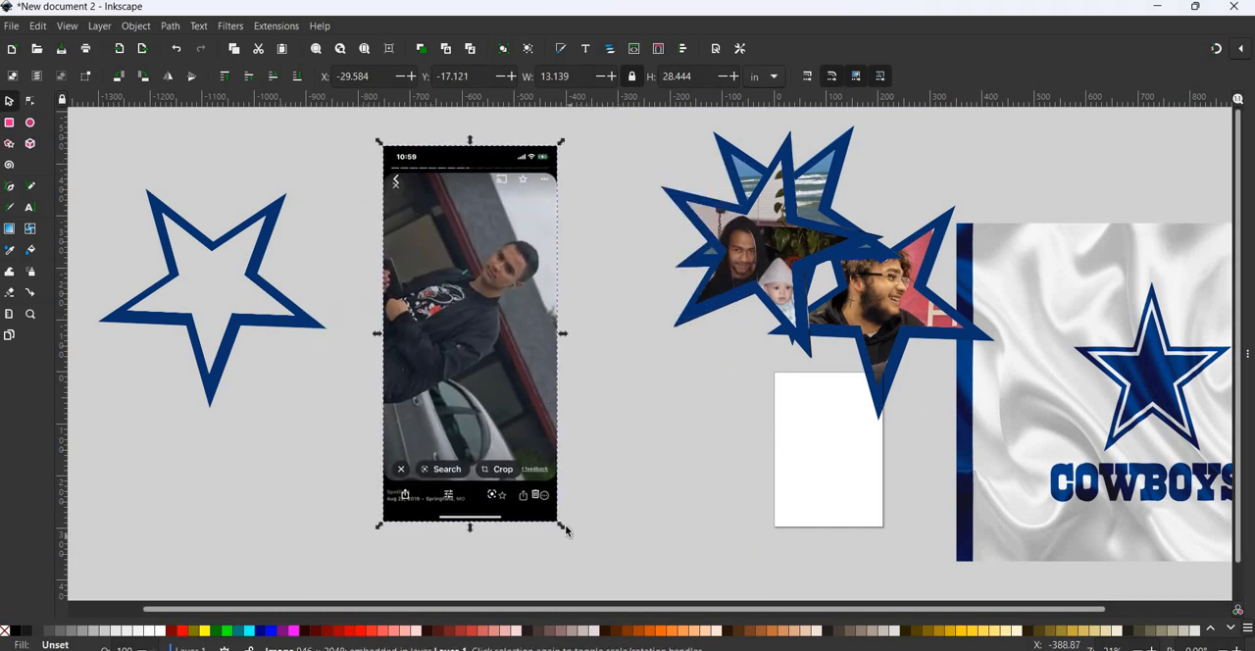
left_click_drag(566, 531, 649, 606)
left_click(554, 475)
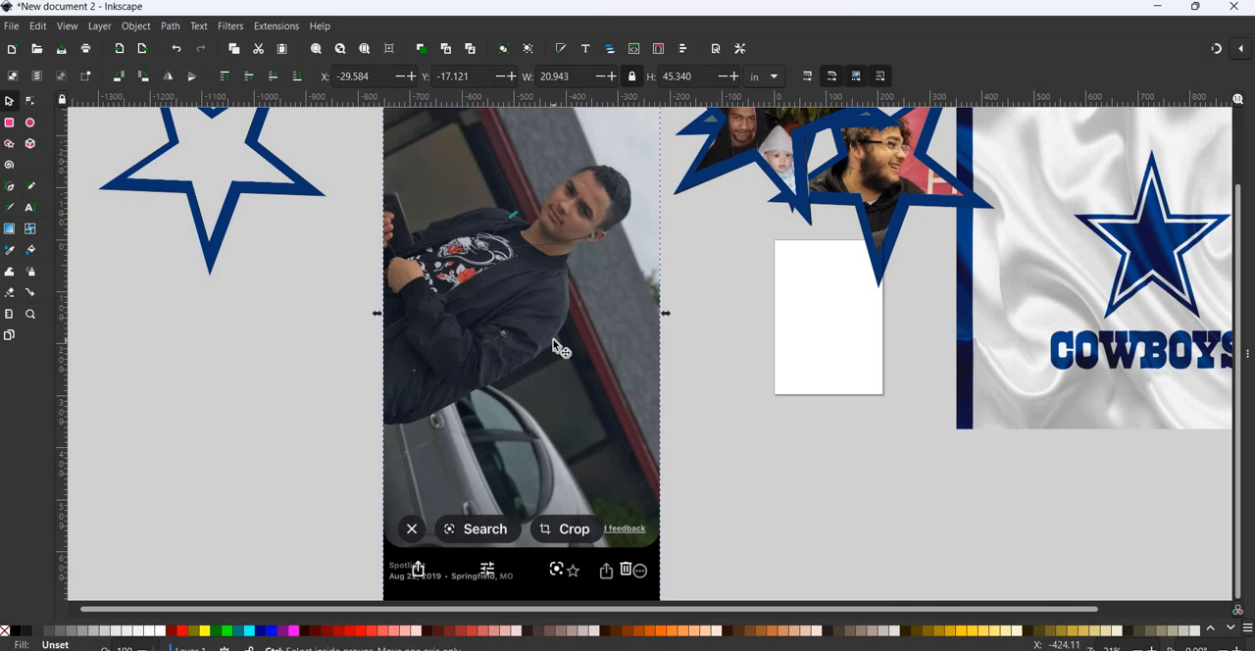
scroll(555, 345, "down", 2)
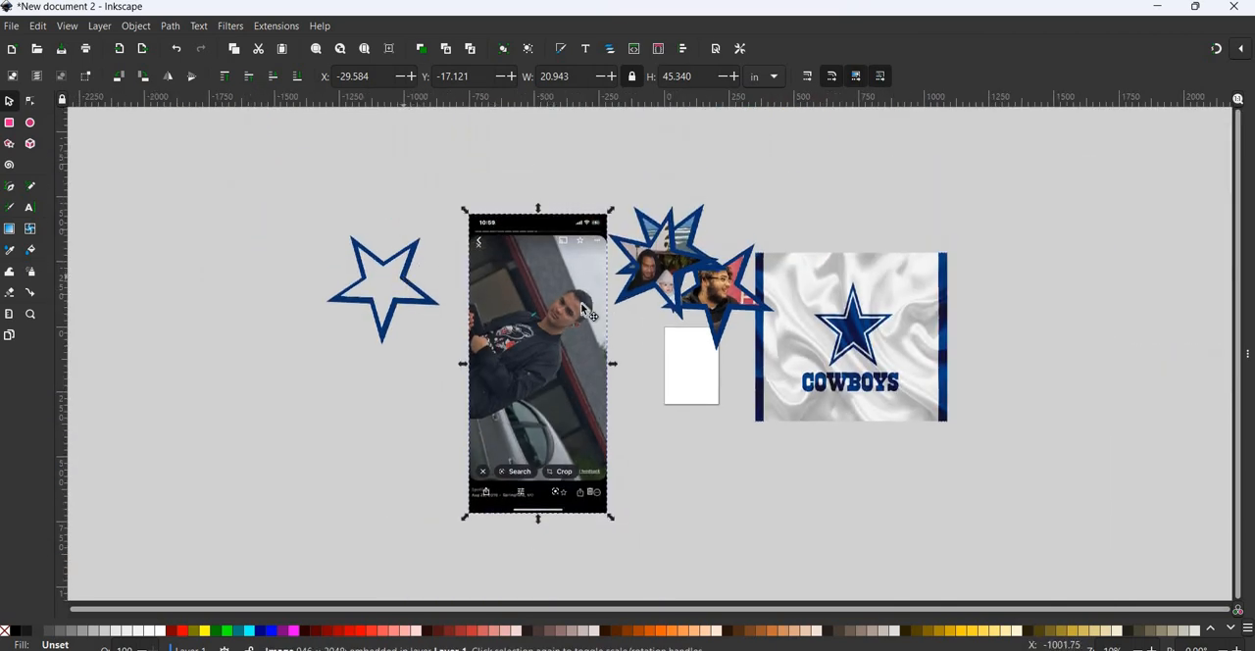
- Place a rotated copy of the star outline over the man's face, and enlarge the photo beneath to about 21.7 in wide
mouse_move(581, 303)
left_mouse_down()
mouse_move(267, 277)
mouse_move(314, 269)
mouse_move(569, 323)
mouse_move(603, 317)
mouse_move(579, 317)
left_mouse_up()
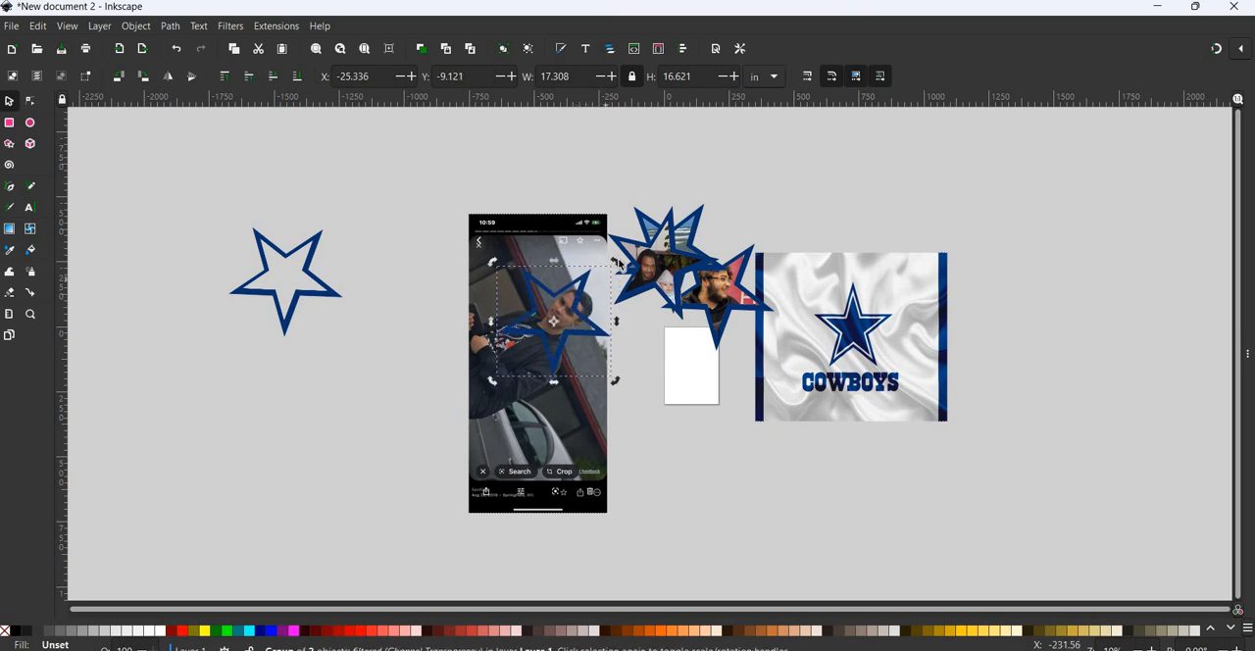
left_click_drag(619, 264, 559, 333)
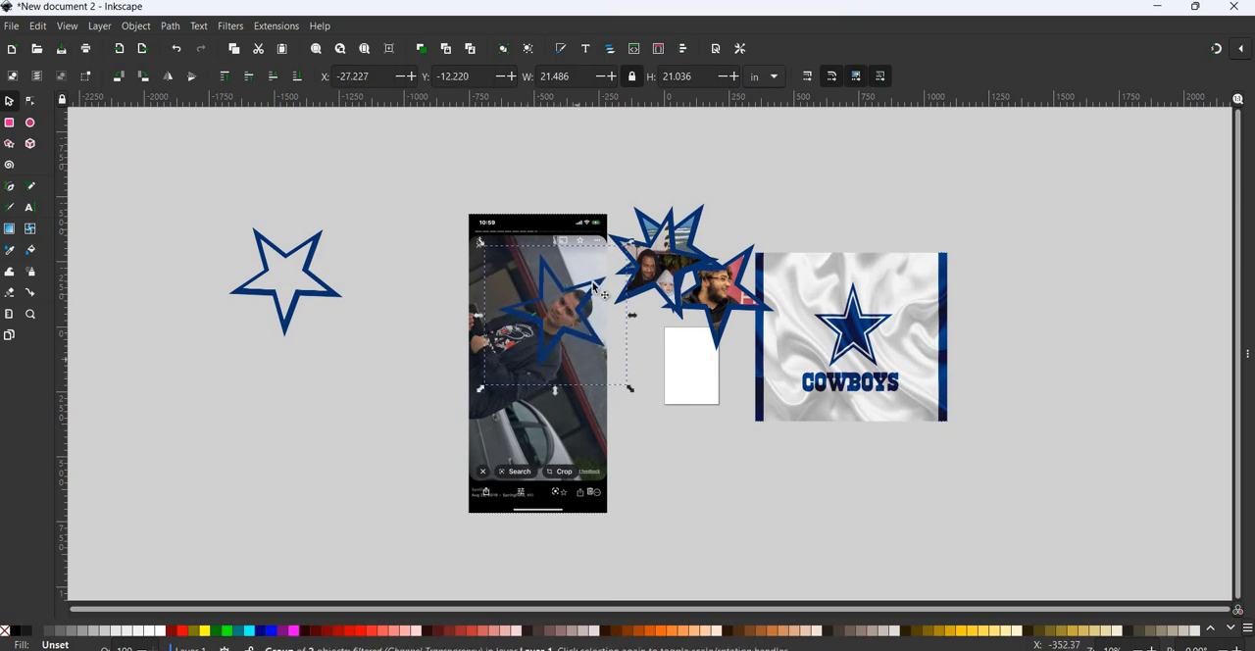
left_click(602, 224)
left_click_drag(611, 210, 645, 199)
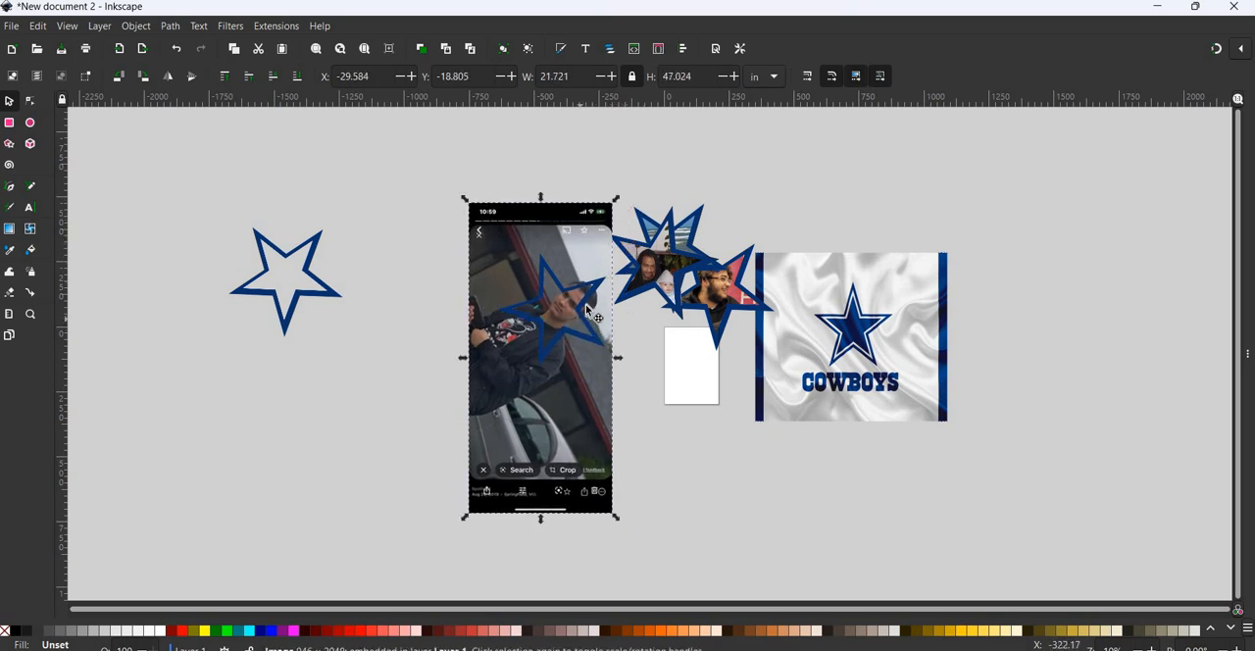
- Shift the star outline slightly up and to the right on the photo to surround the man's face, and clear the selection
left_click_drag(583, 319, 586, 312)
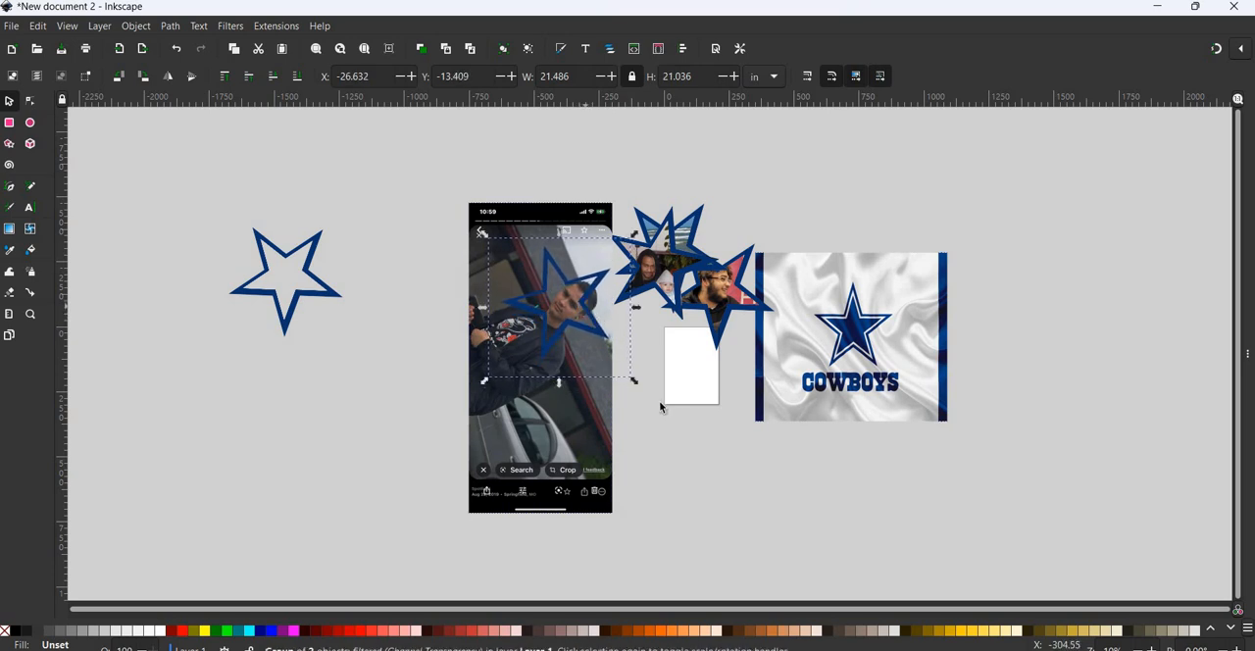
key("Escape")
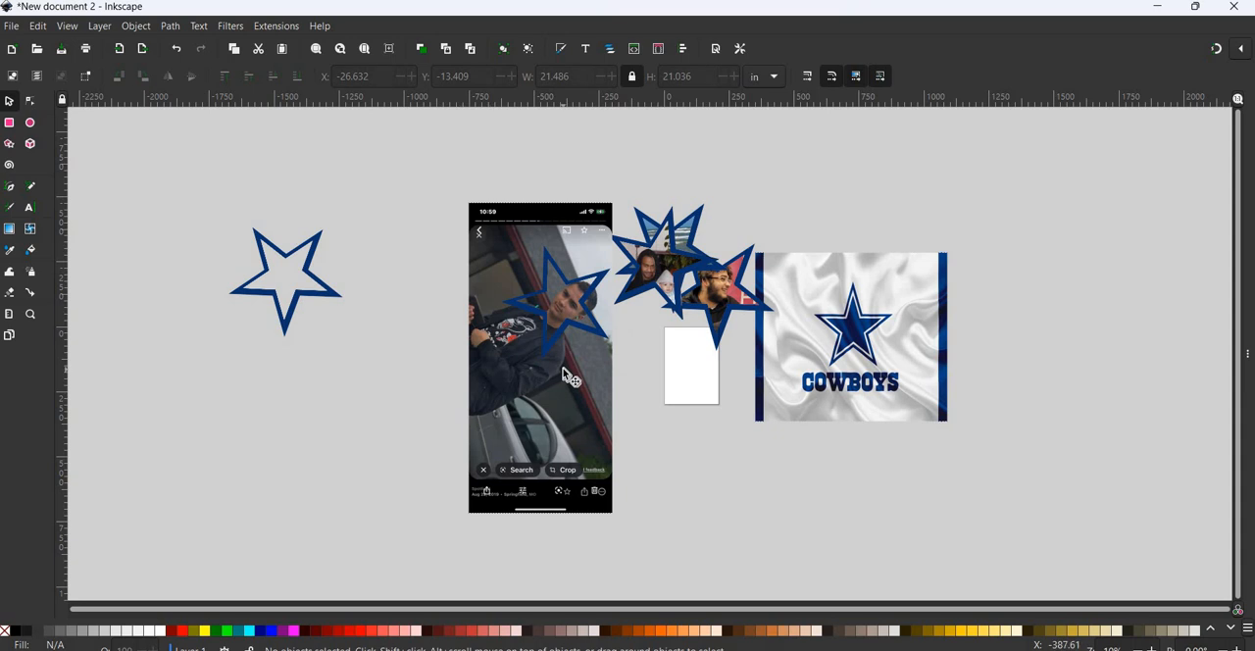
scroll(569, 376, "up", 3, "ctrl")
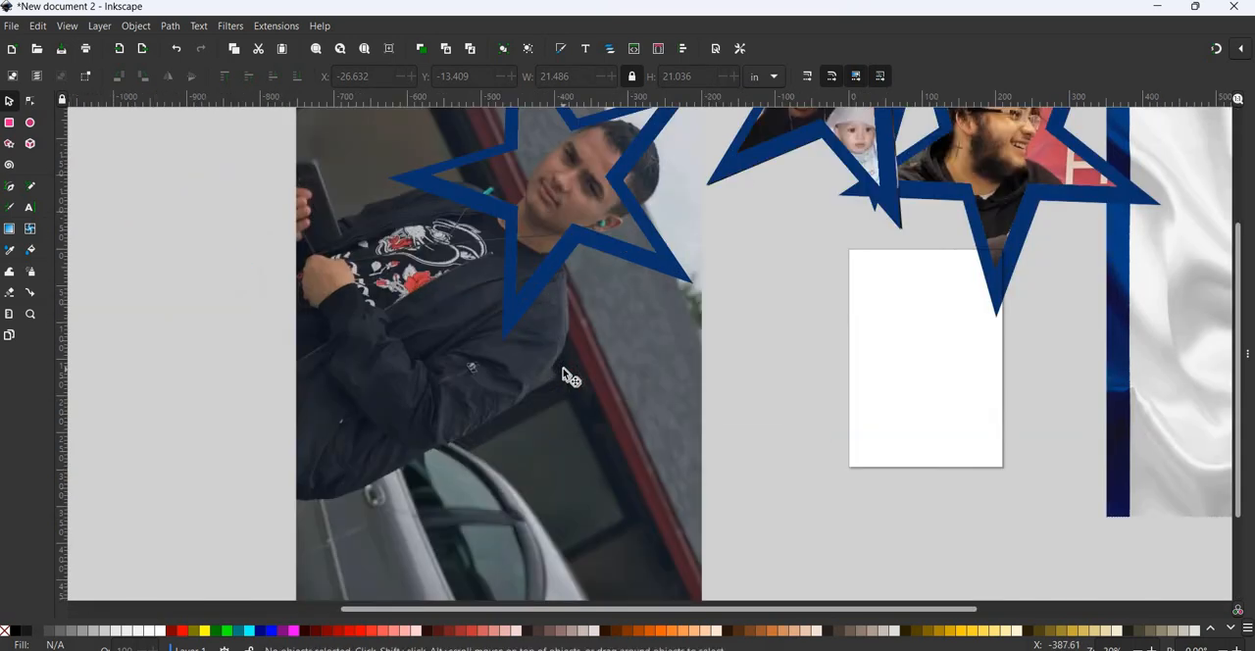
scroll(568, 375, "down", 1, "ctrl")
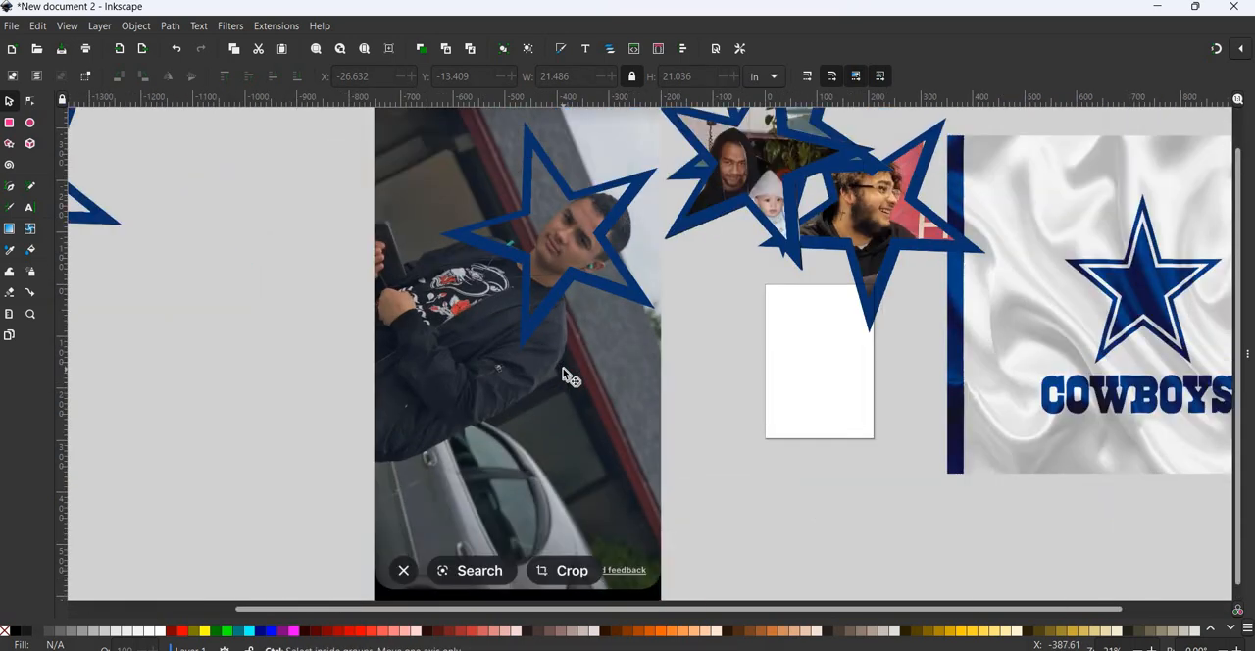
scroll(568, 375, "up", 3)
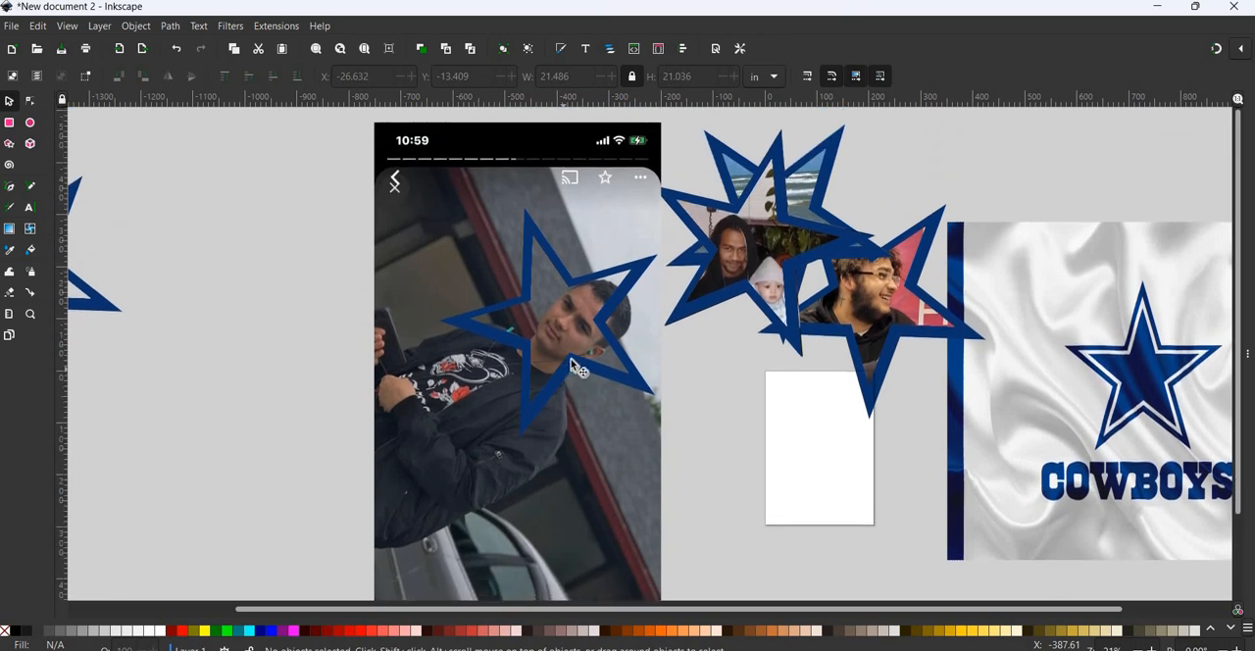
- Clip the large photo to the star placed over the man's face, and shift the clipped picture slightly left
left_click(534, 241)
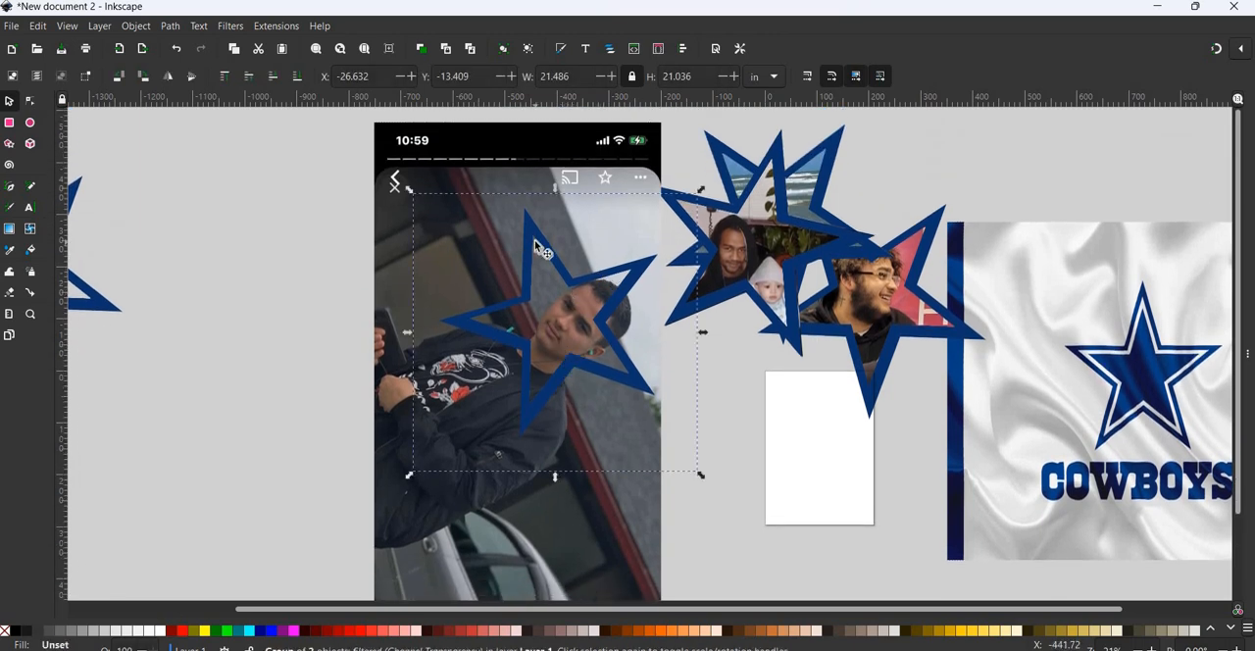
left_click(505, 140, "shift")
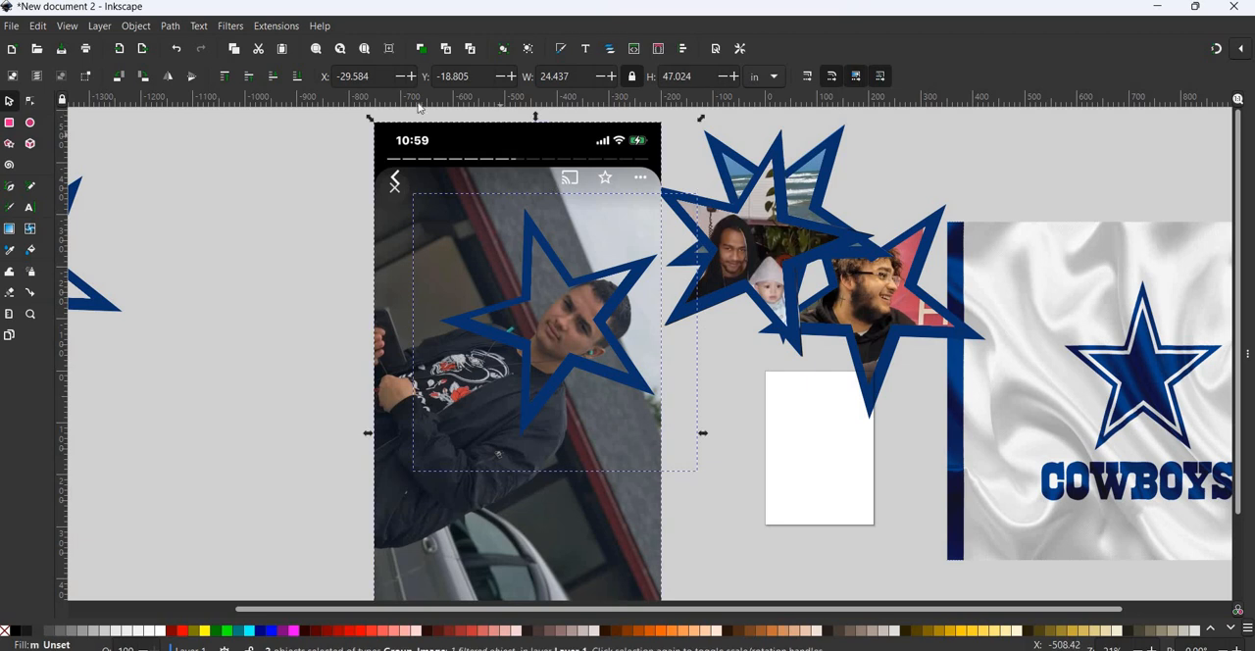
left_click(136, 25)
mouse_move(294, 217)
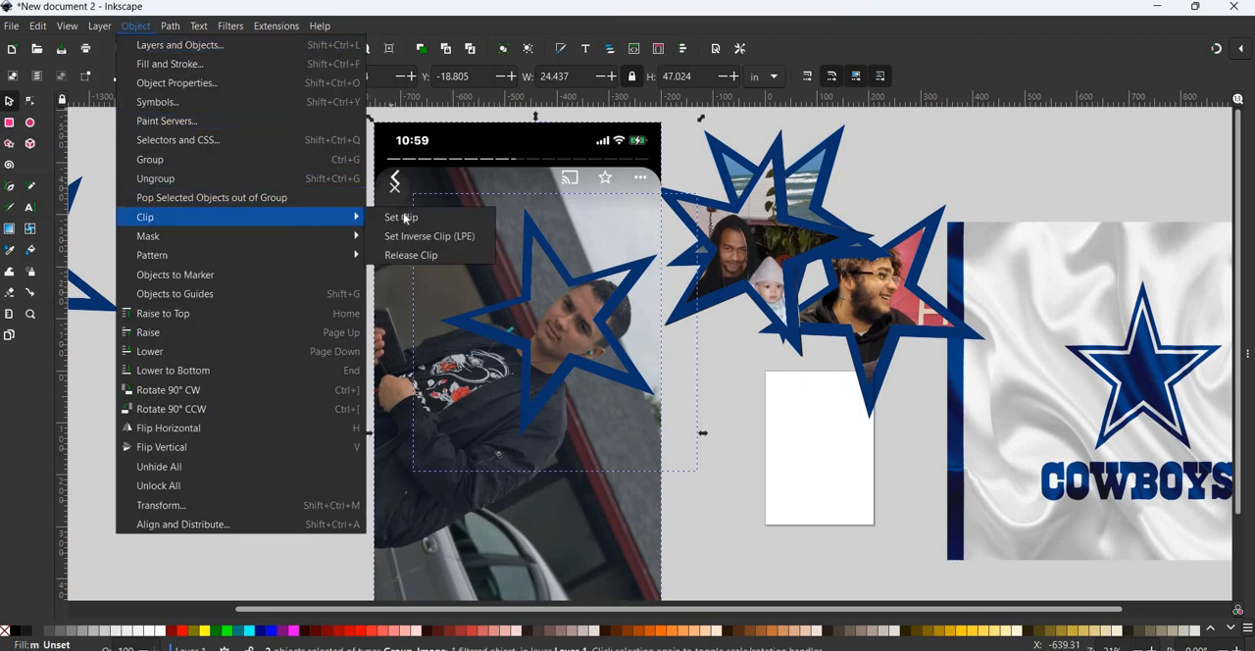
left_click(402, 217)
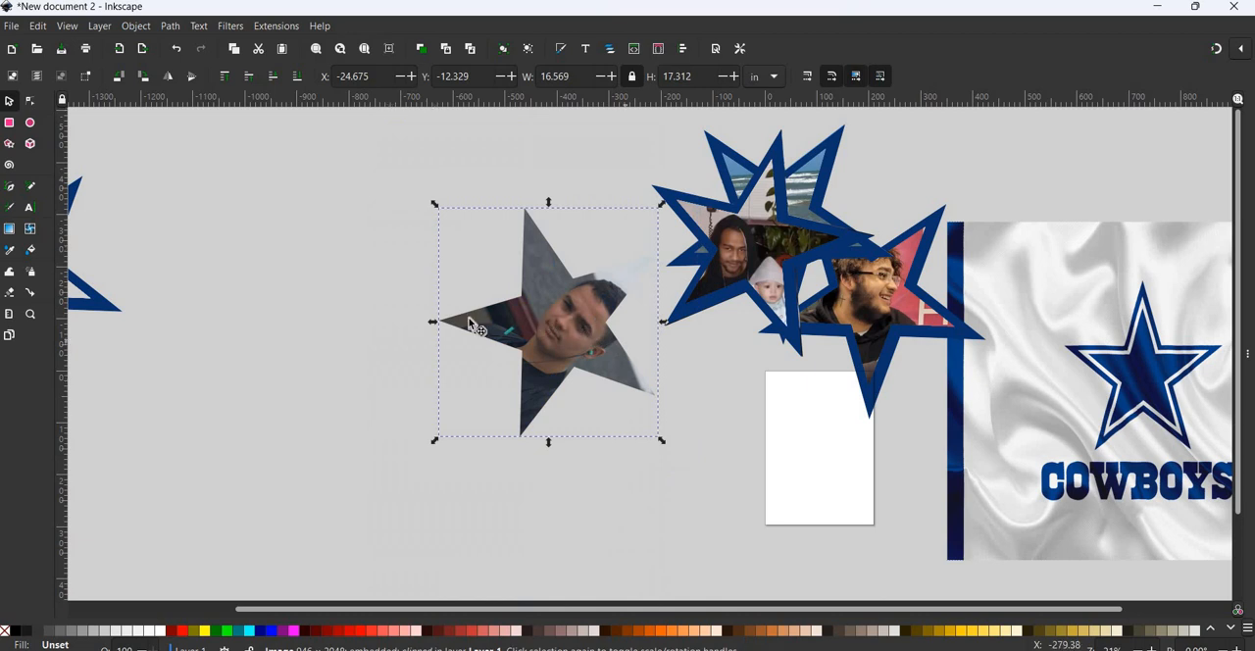
left_click_drag(522, 315, 467, 308)
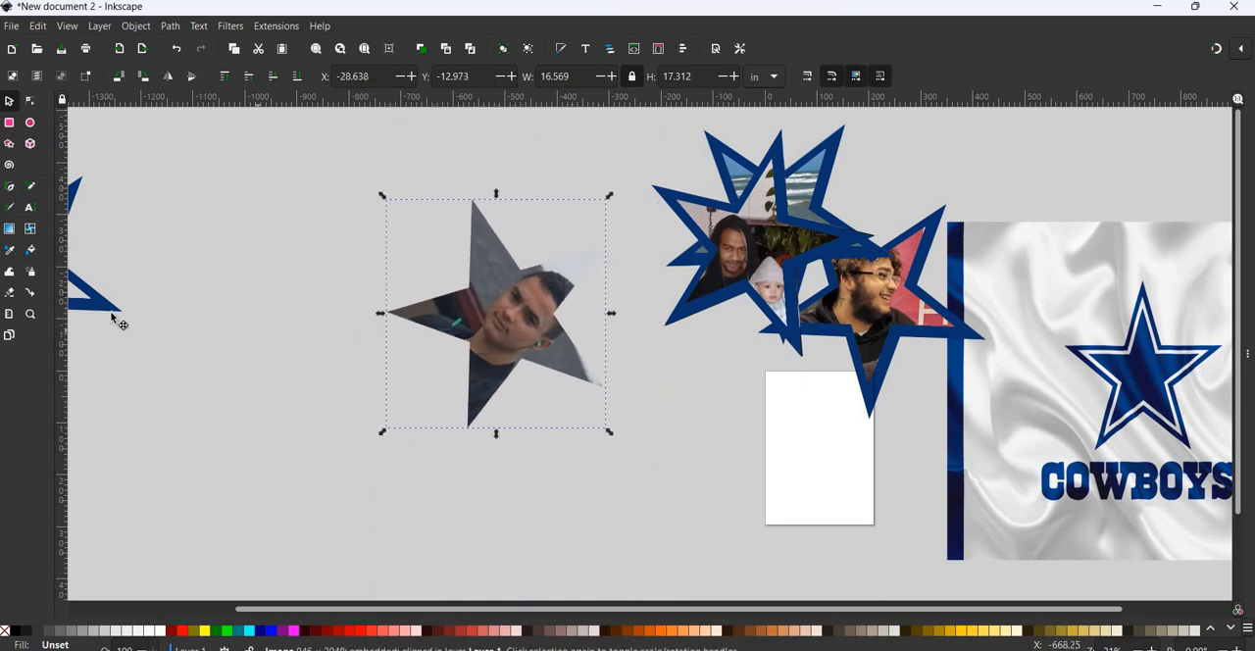
- Move the spare blue star outline closer, and place a duplicate over the clipped photo, rotated to match the photo's star points
left_click_drag(105, 307, 291, 348)
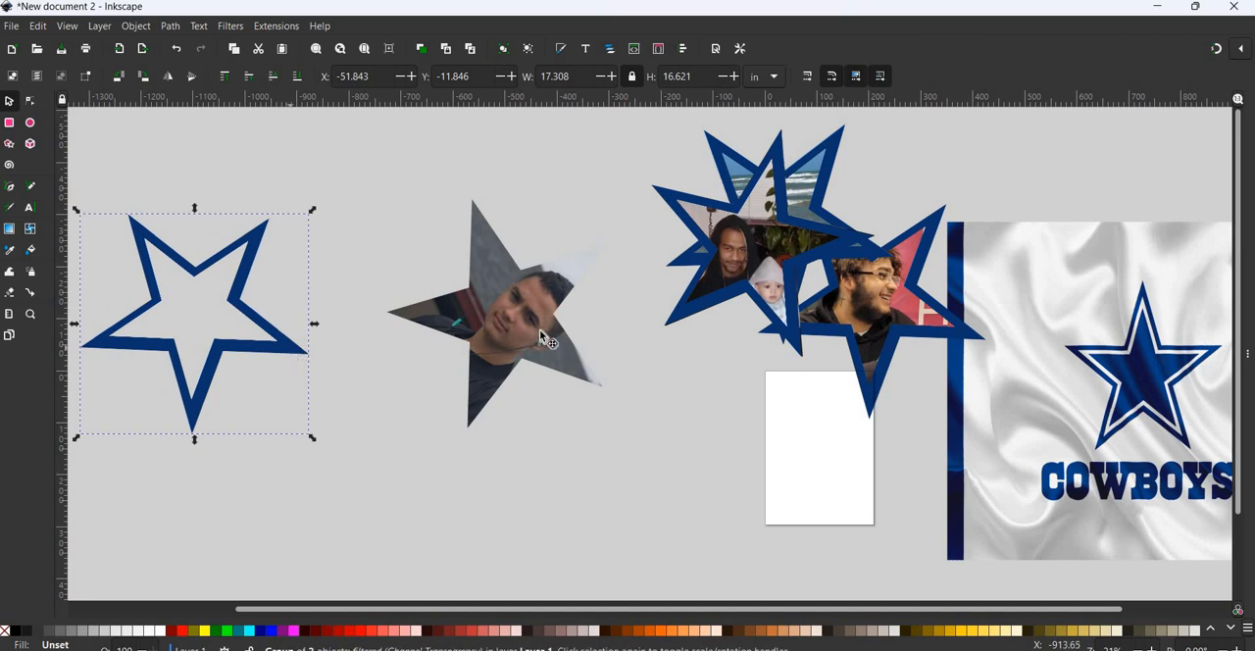
key("ctrl+d")
left_click_drag(539, 330, 603, 333)
left_click(604, 335)
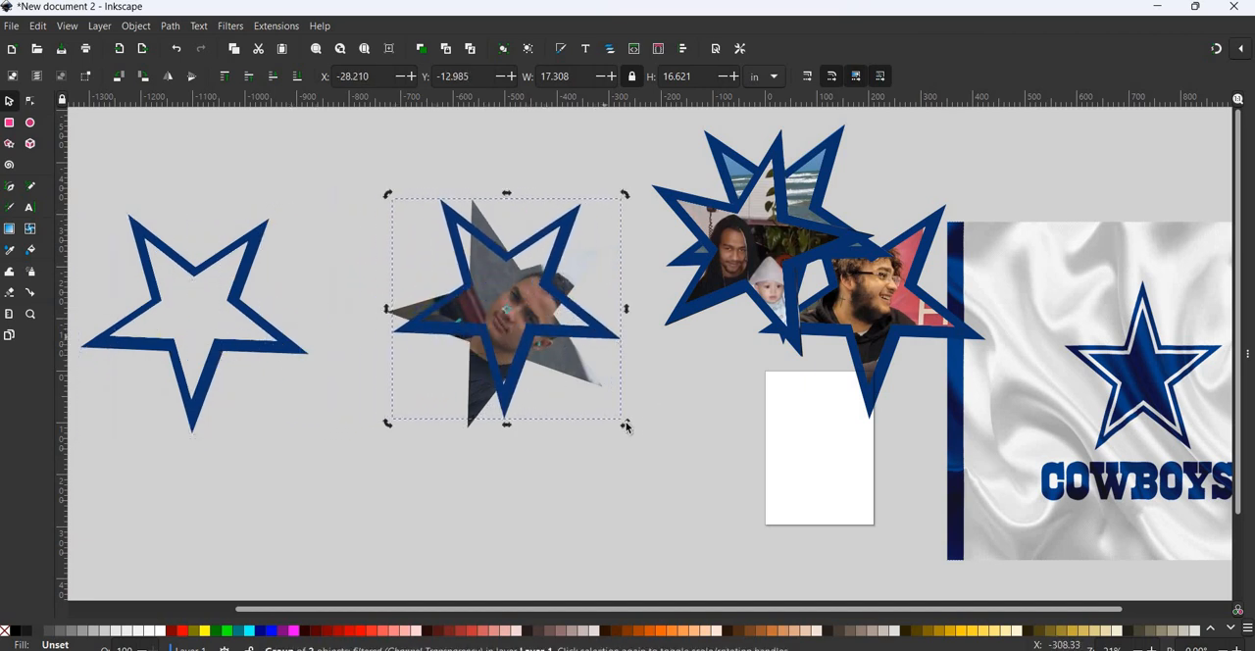
mouse_move(593, 454)
left_mouse_down()
mouse_move(593, 439)
mouse_move(585, 446)
left_mouse_up()
left_click(558, 310)
left_click_drag(555, 301, 547, 315)
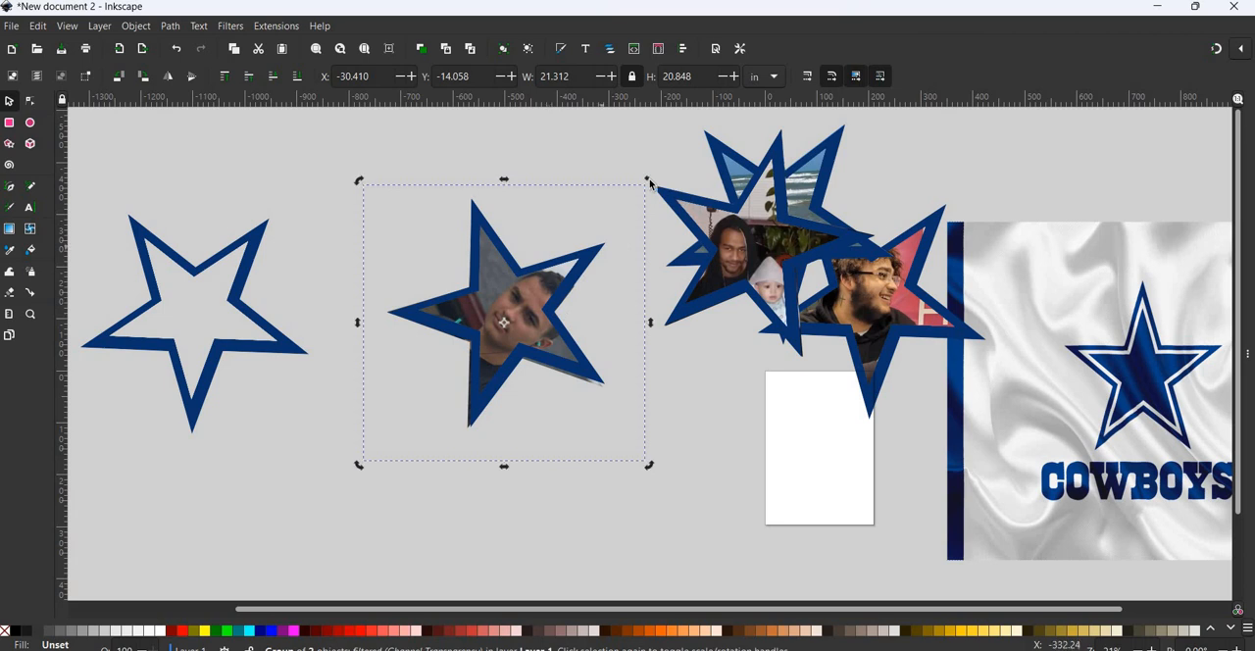
- Fine-tune the rotation and position of the star outline so it follows the clipped photo's edges, and clear the selection
left_click_drag(649, 184, 653, 191)
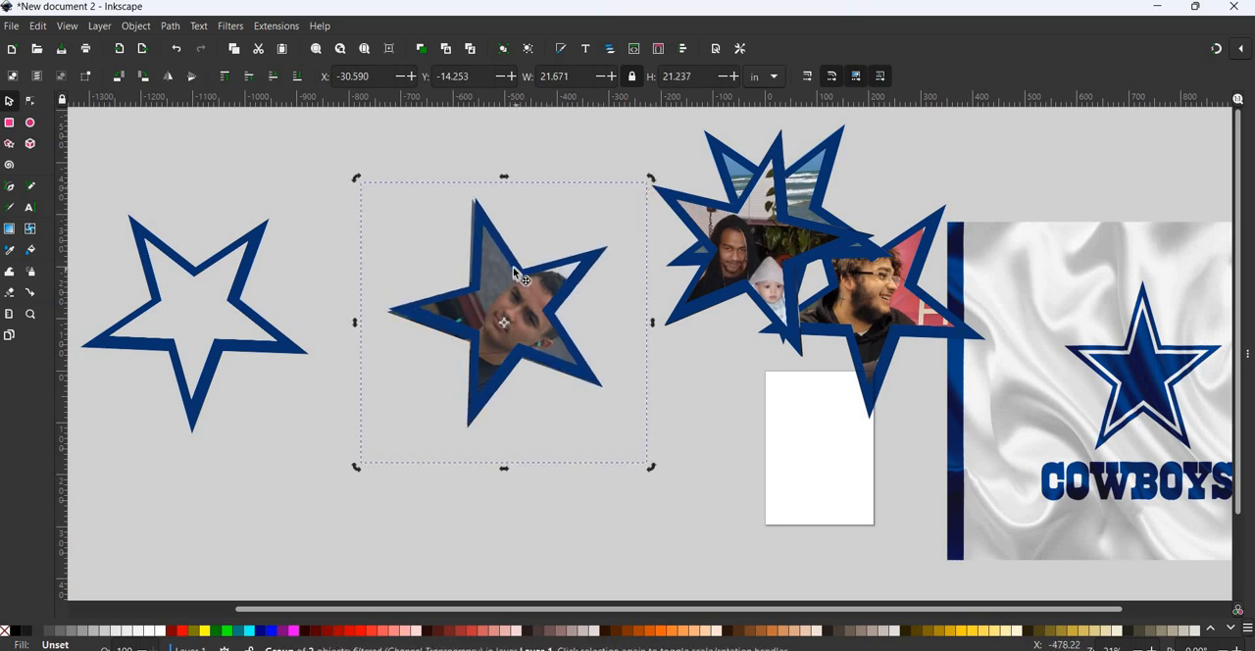
left_click_drag(513, 267, 510, 267)
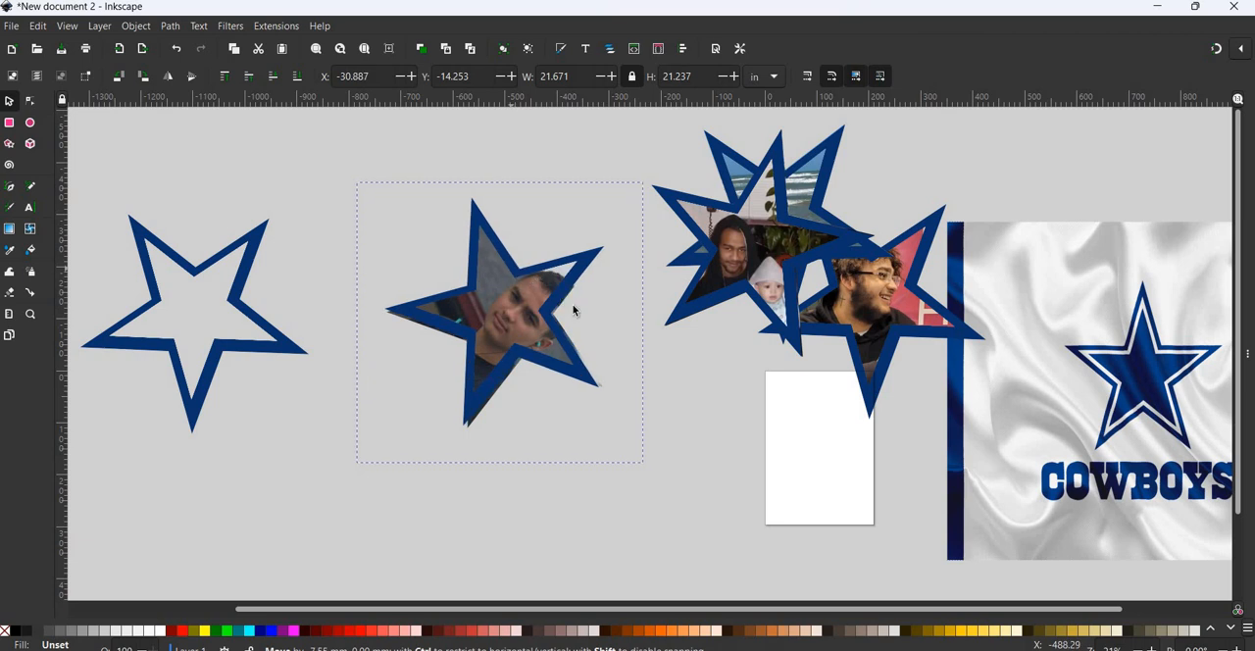
left_click(646, 179)
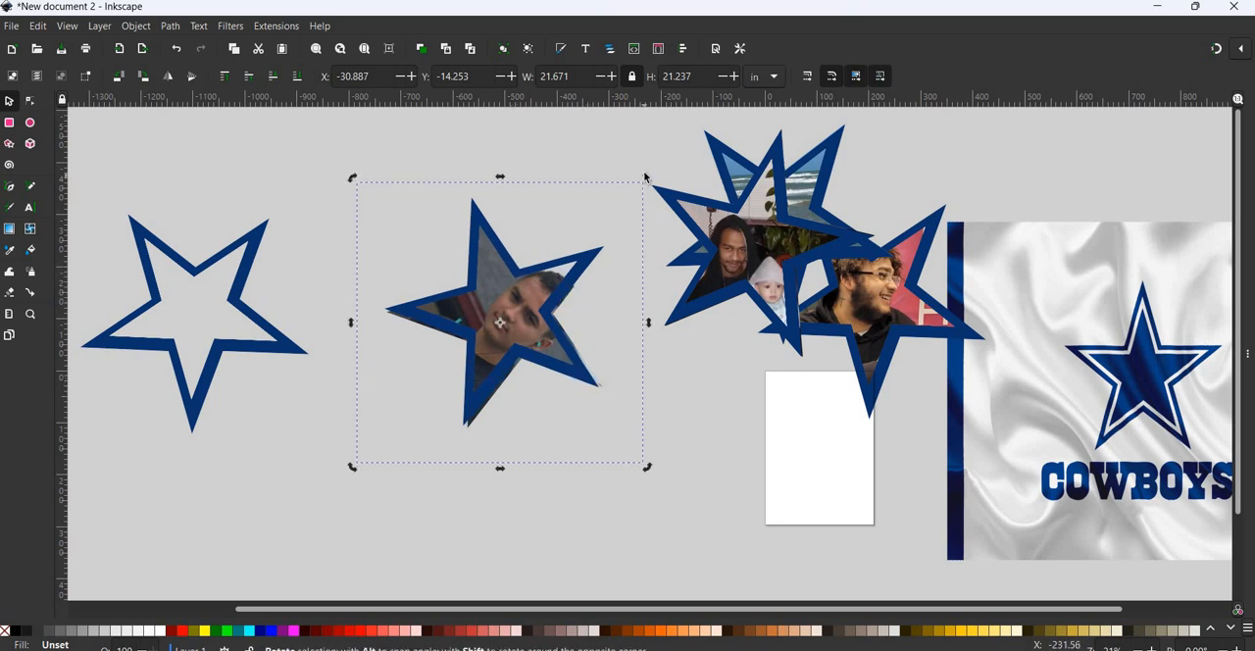
left_click_drag(644, 174, 643, 170)
left_click_drag(586, 372, 590, 375)
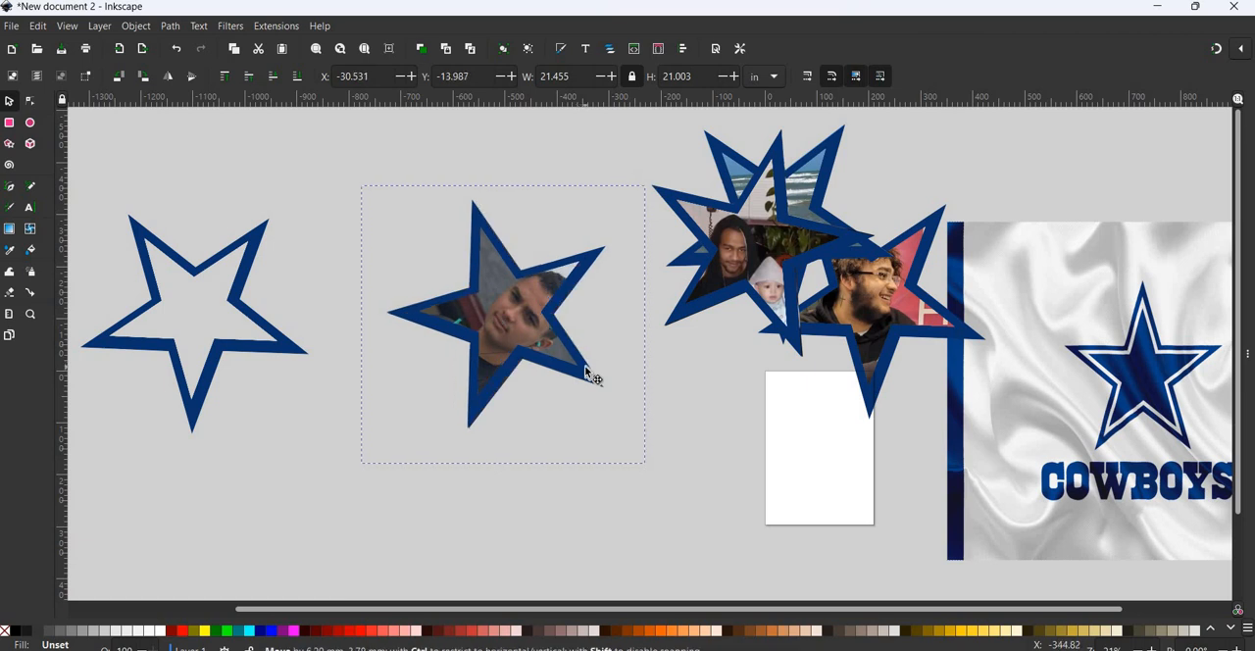
left_click(363, 167)
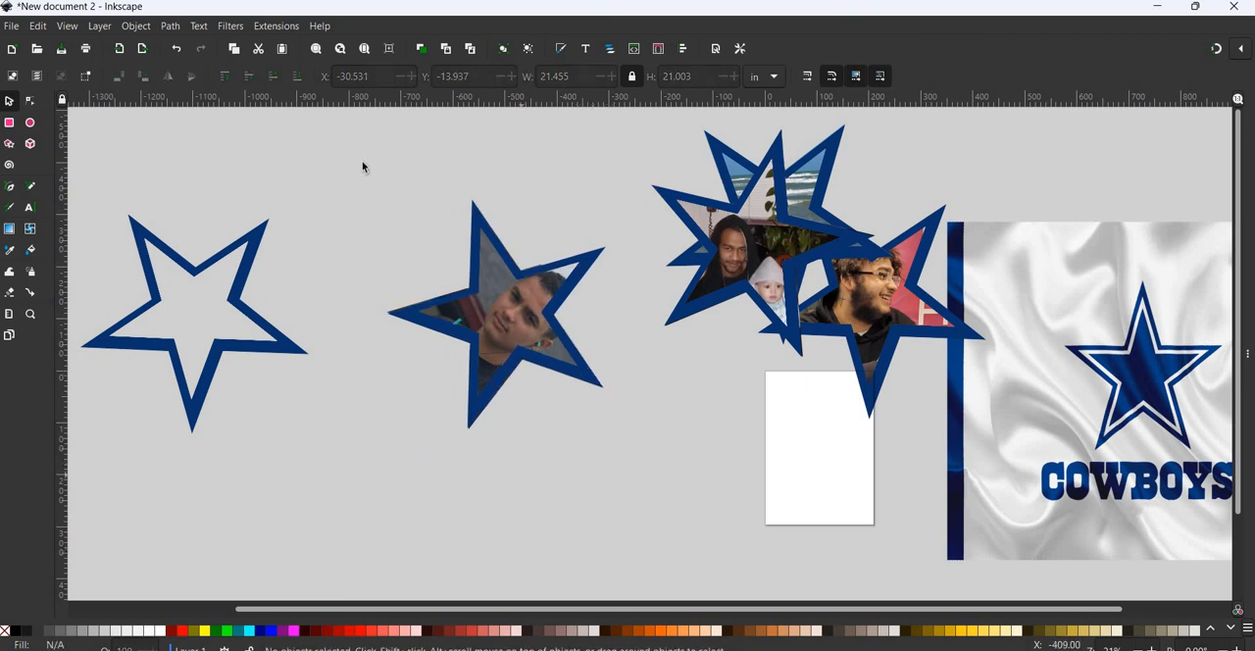
- Group the star outline with the clipped photo, rotate the group until the man's face is upright, and move it beside the star pictures
left_click_drag(471, 392, 659, 509)
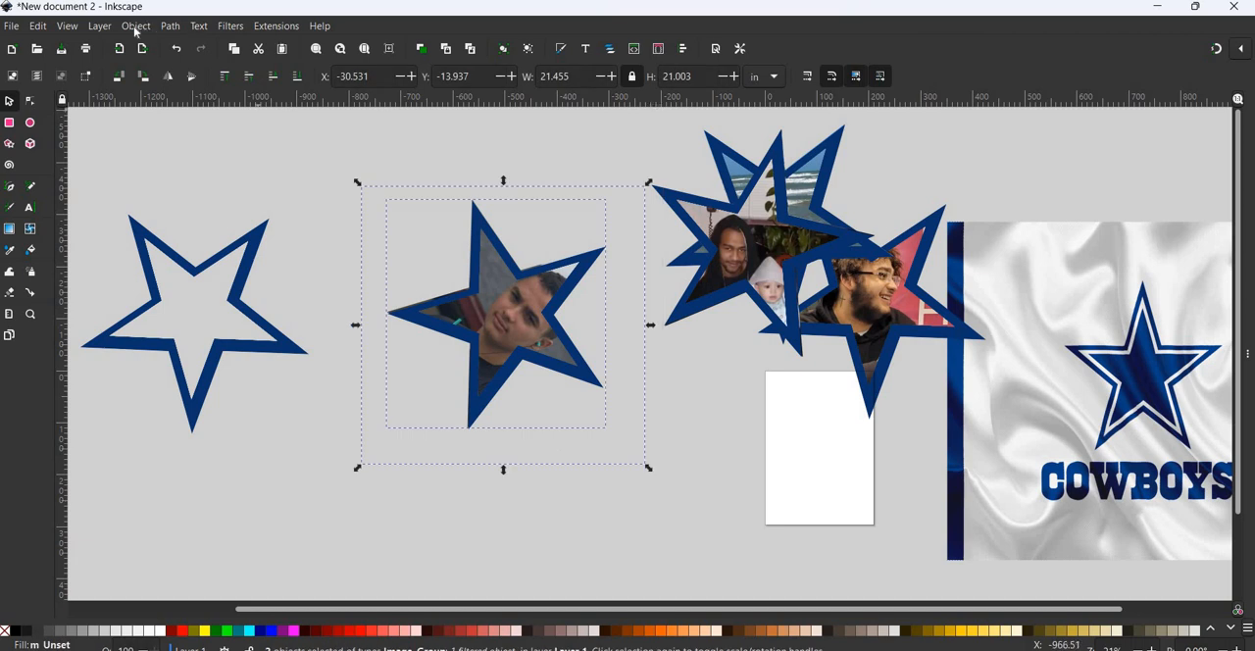
left_click(135, 25)
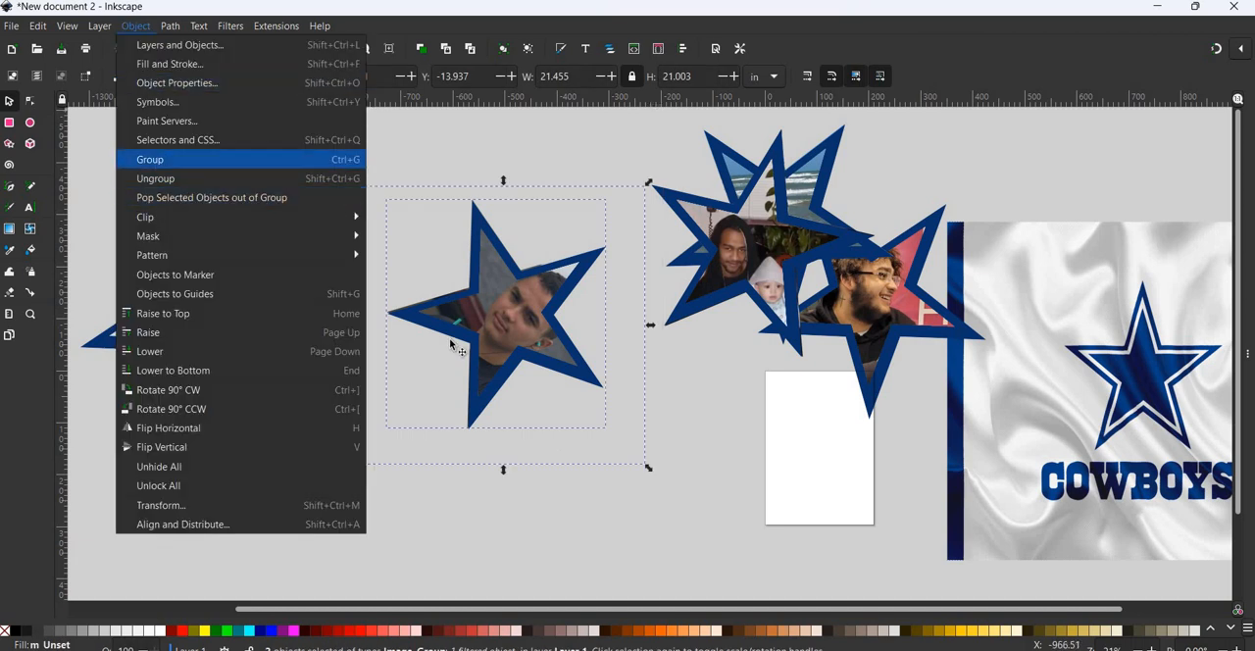
left_click(162, 161)
left_click(485, 381)
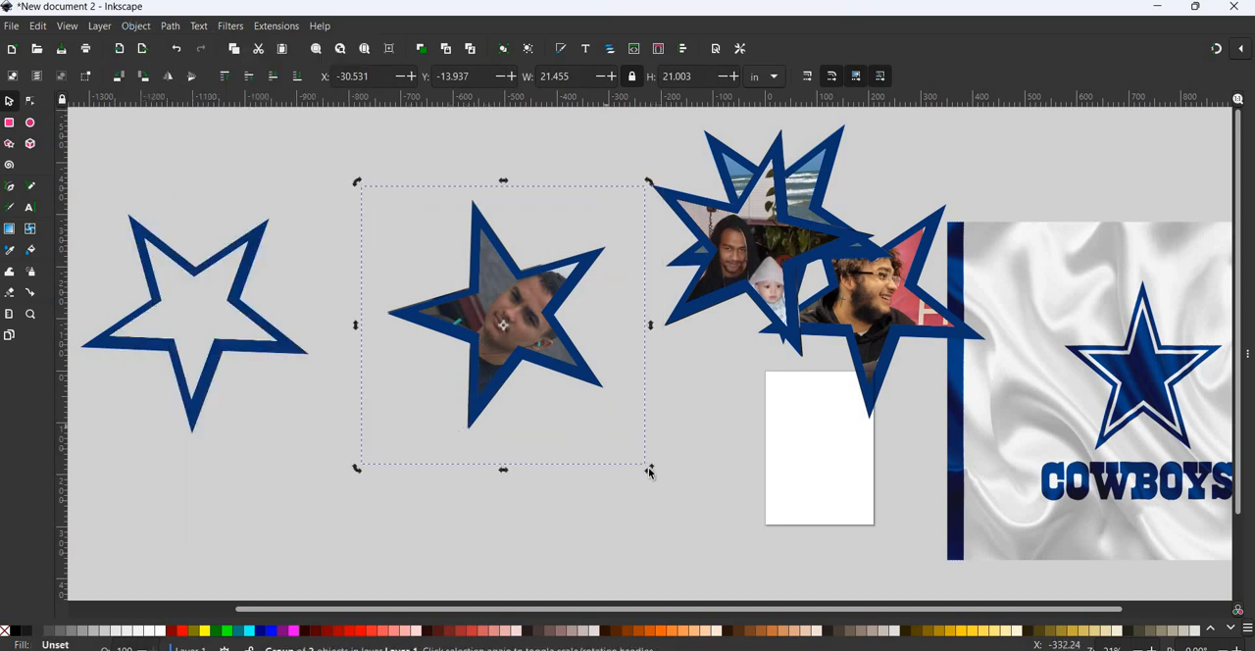
left_click_drag(649, 472, 598, 193)
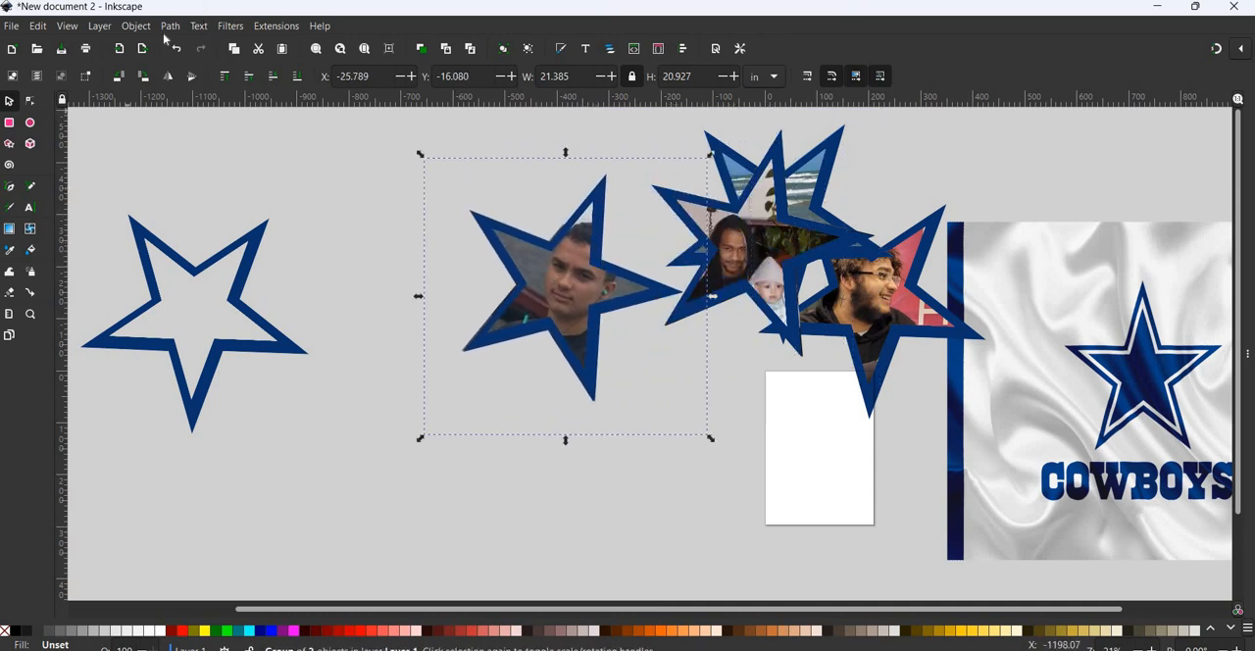
- Ungroup the rotated star picture and shift only its blue outline slightly to realign it with the photo
left_click(135, 25)
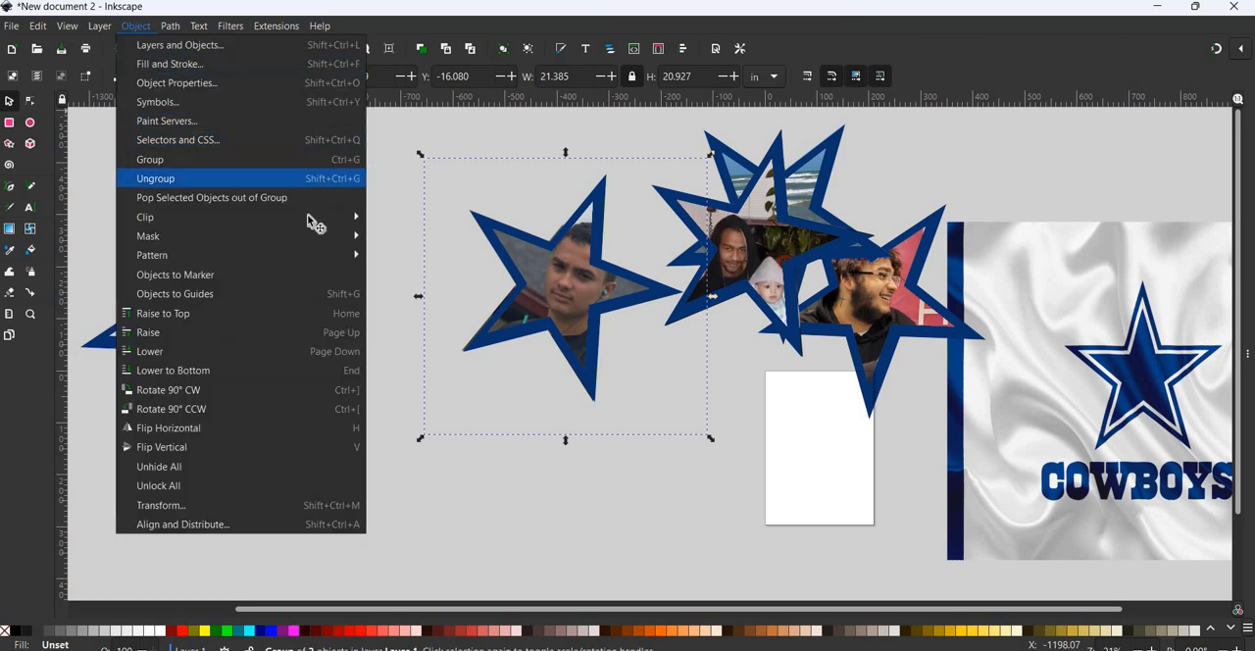
key("Return")
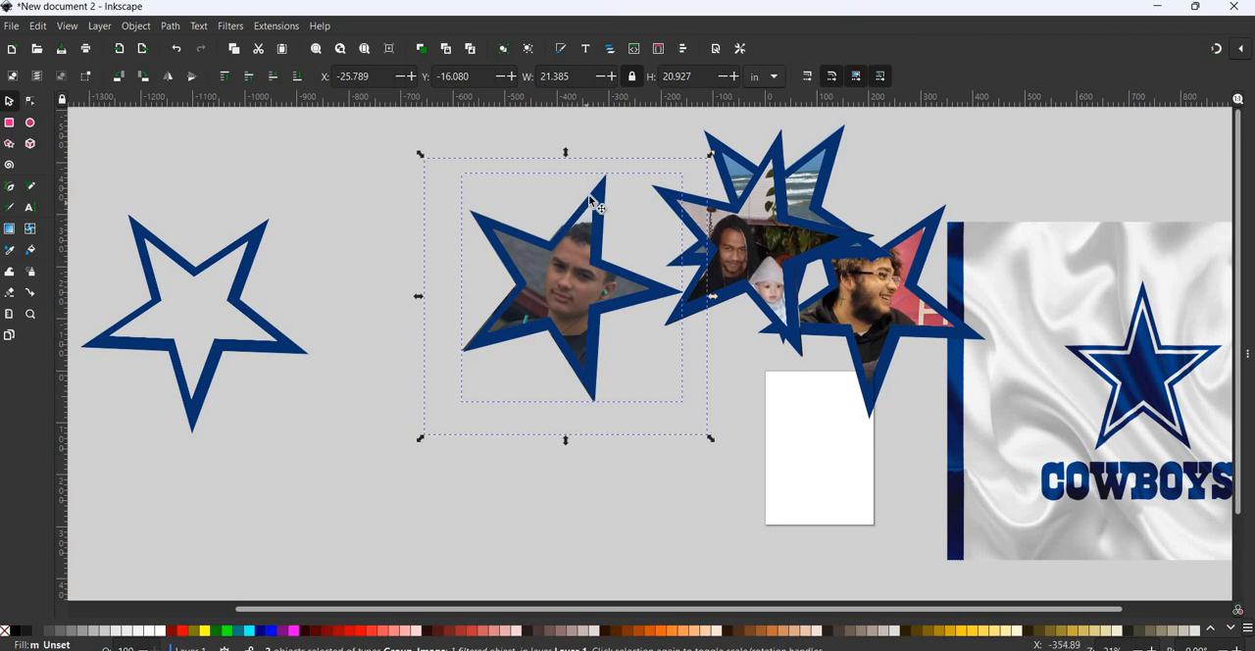
key("Escape")
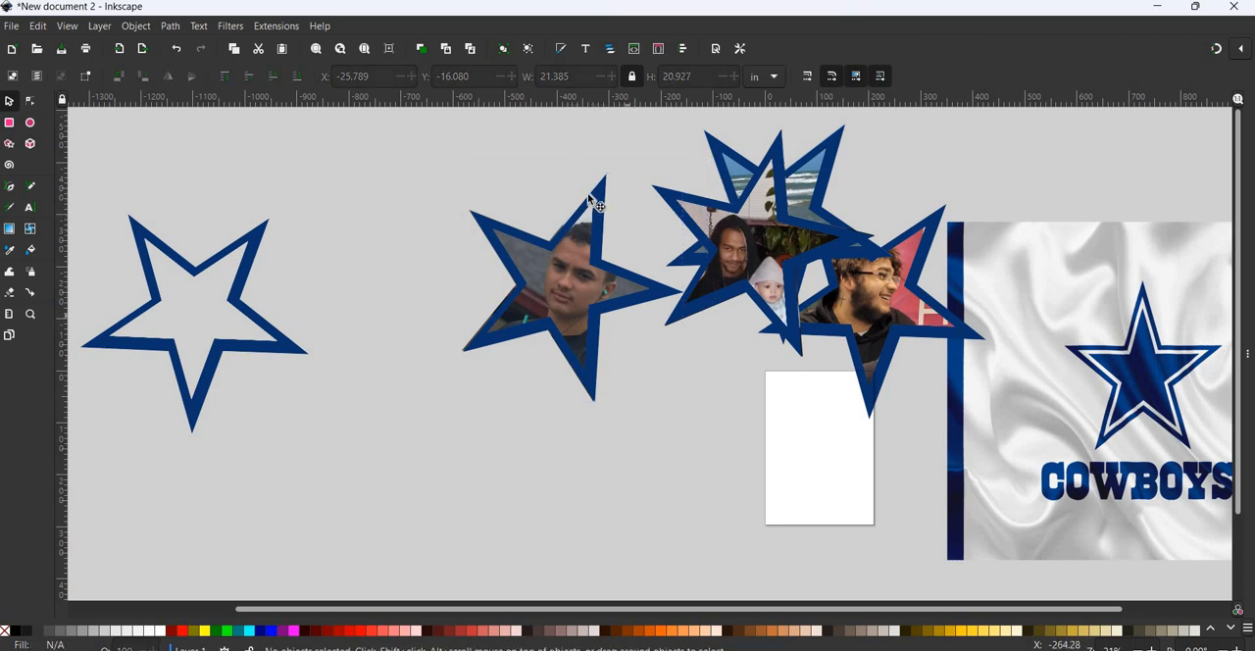
left_click(600, 194)
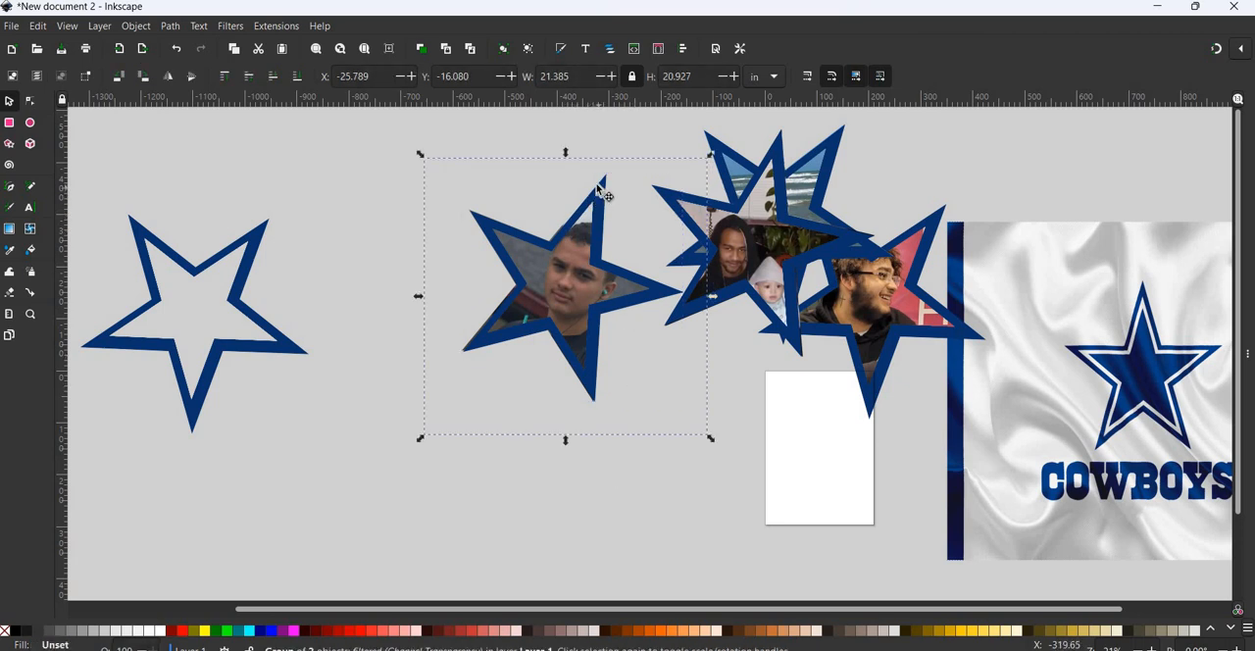
left_click_drag(598, 184, 598, 182)
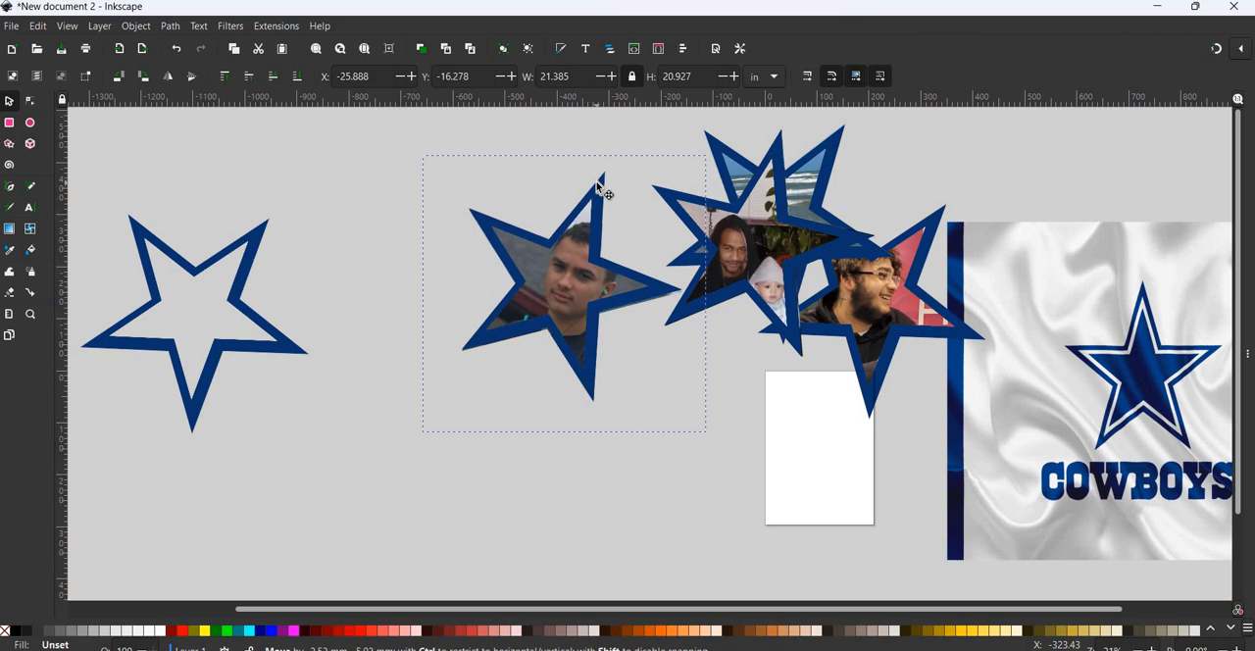
left_click_drag(599, 191, 564, 324)
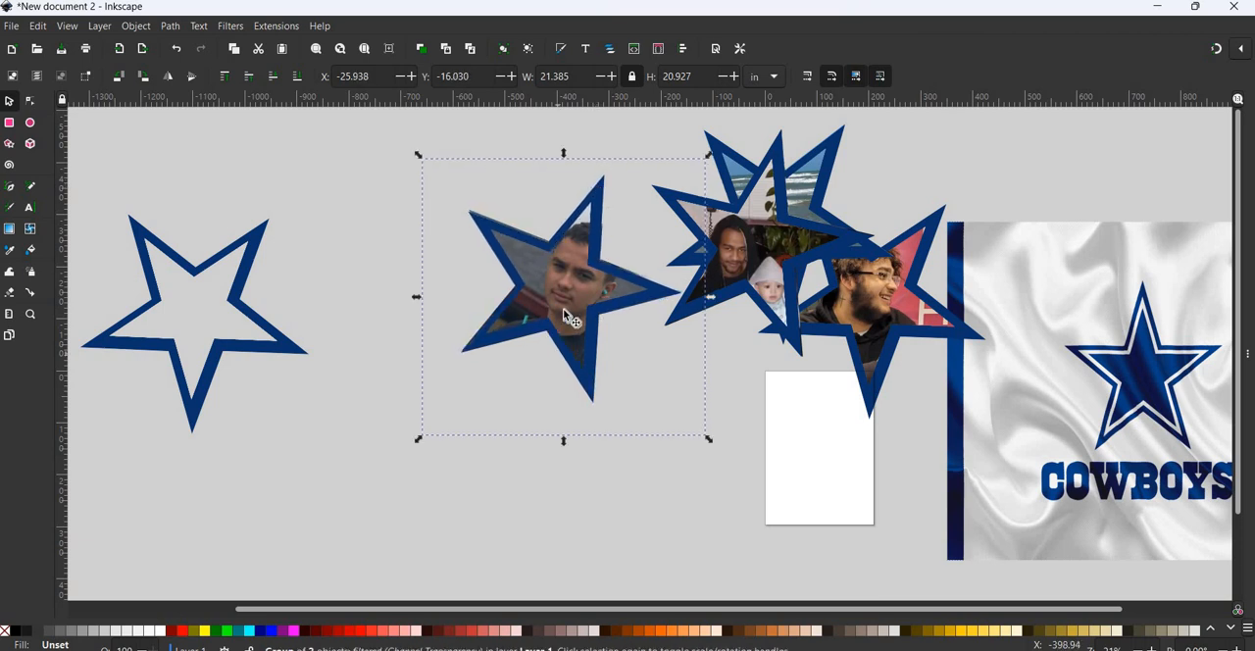
left_click(561, 275)
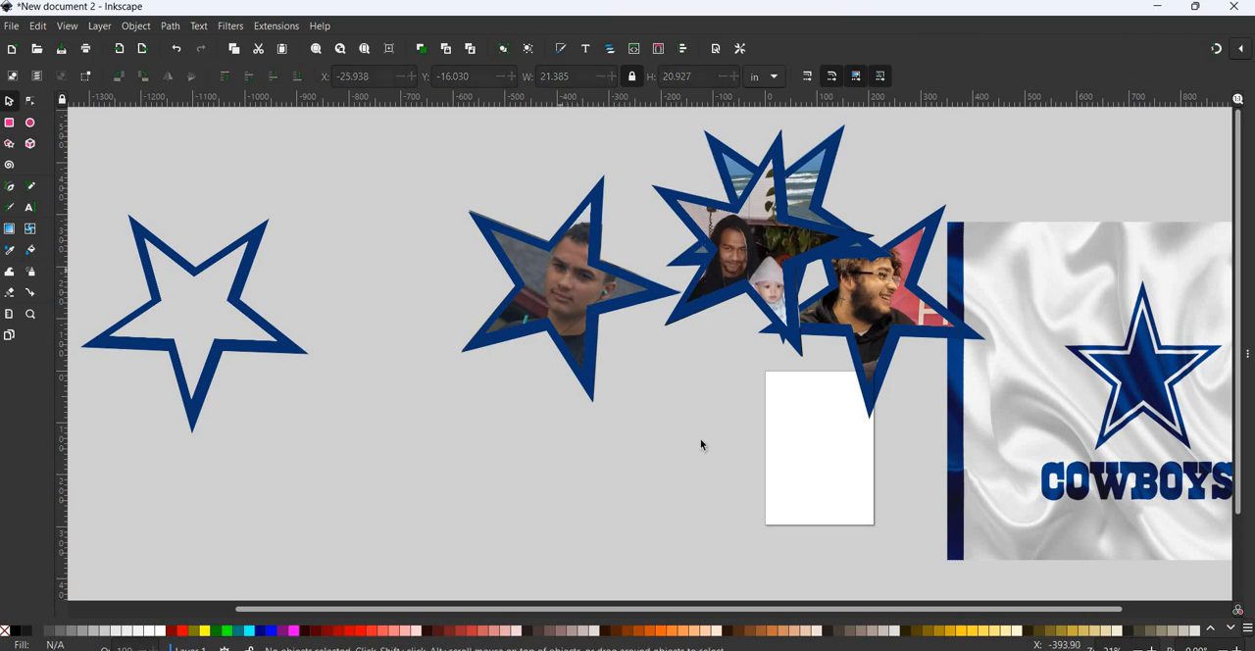
- Enlarge the blue outline proportionally to about 21.6 in wide and rotate it slightly over the man's clipped photo
mouse_move(711, 444)
left_mouse_down()
mouse_move(722, 450)
mouse_move(718, 440)
left_mouse_up()
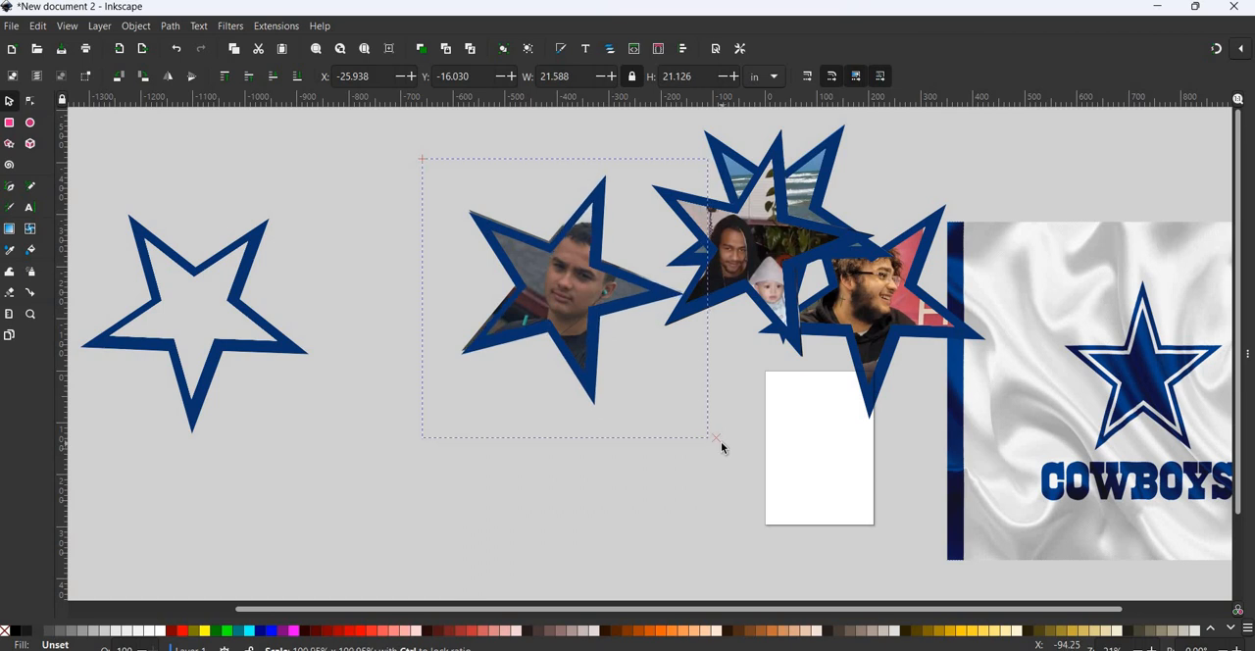
left_click(595, 208)
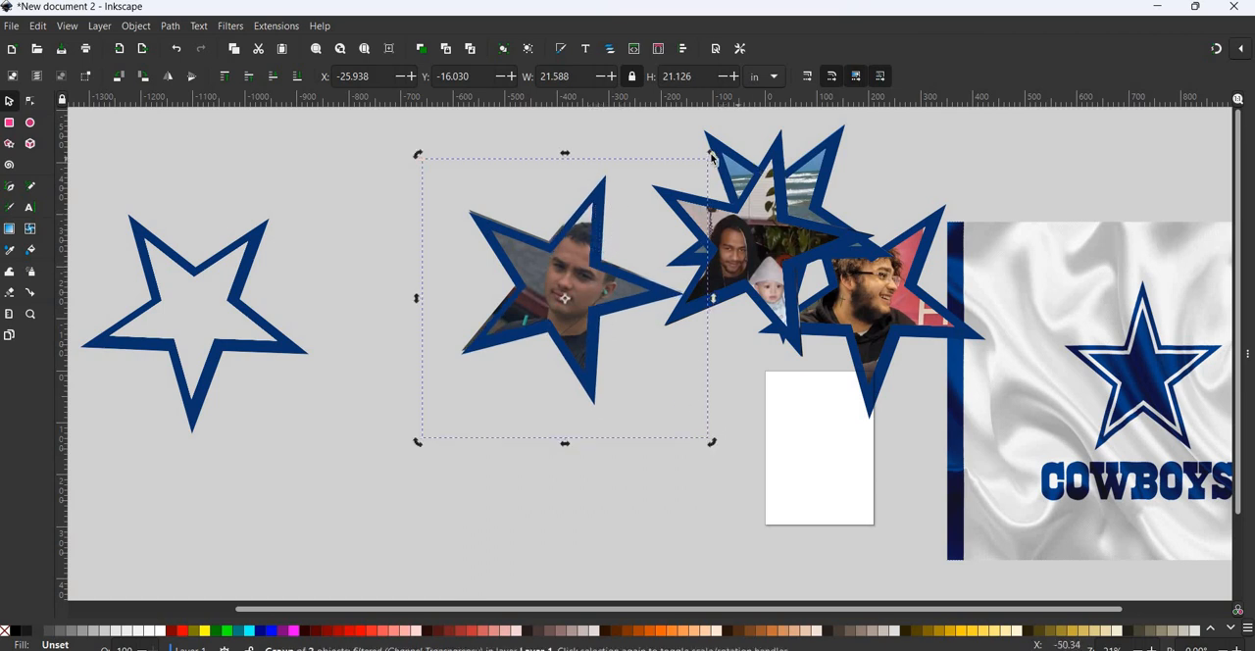
left_click_drag(712, 155, 711, 156)
left_click_drag(630, 211, 612, 221)
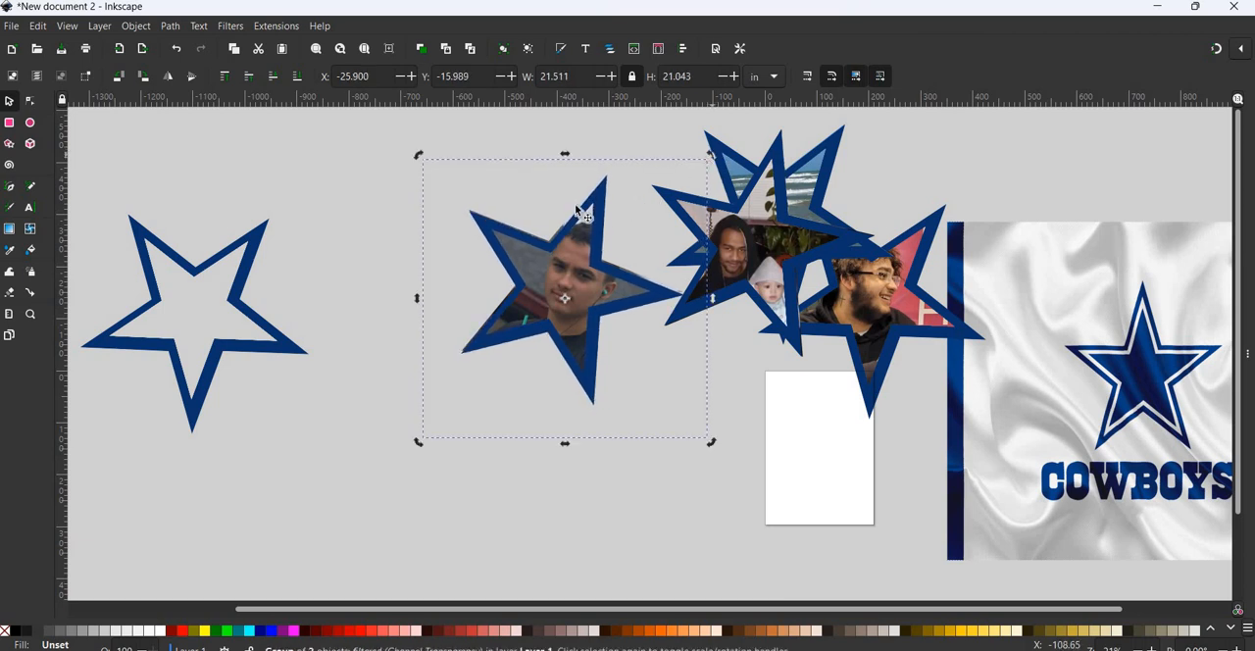
left_click(567, 257)
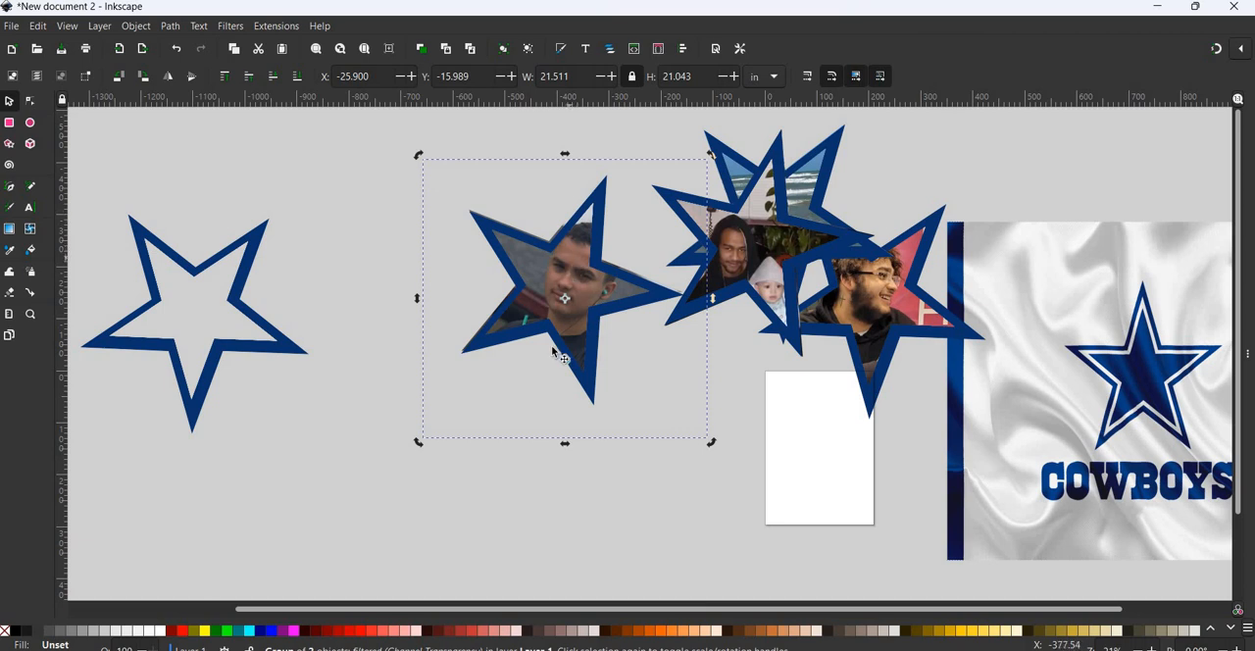
- Enlarge the blue outline further to about 21.9 in wide and rotate it slightly to cover the photo's edges
key("Escape")
left_click(571, 288)
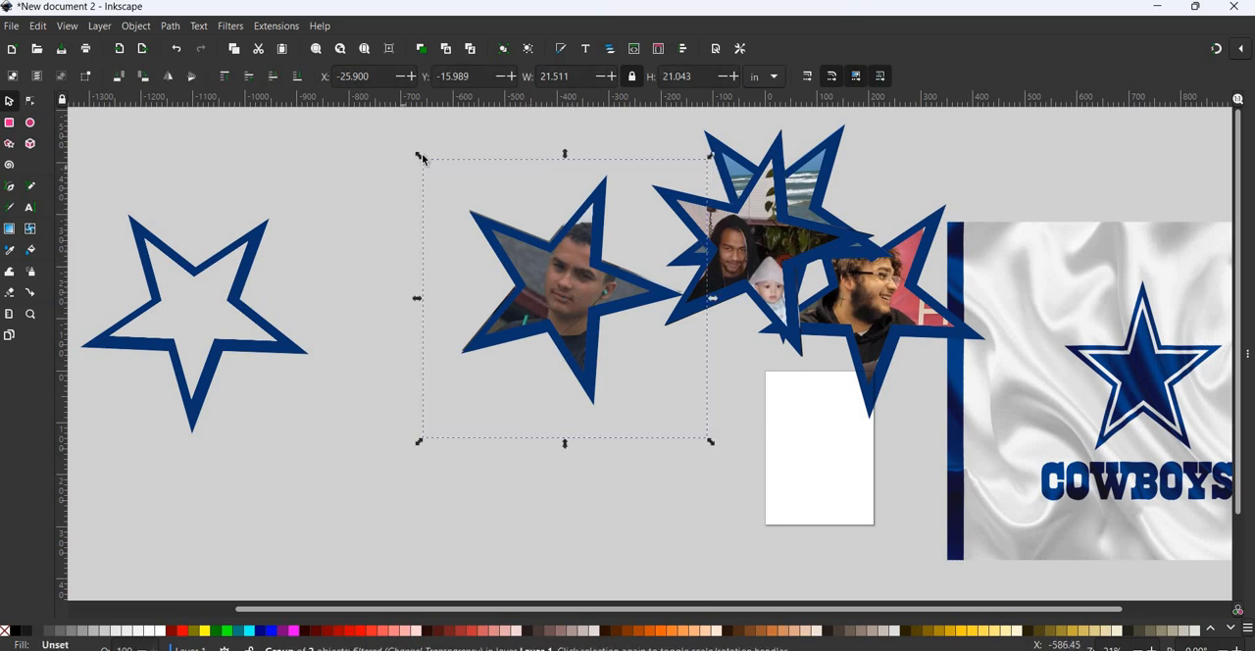
left_click_drag(422, 156, 415, 153)
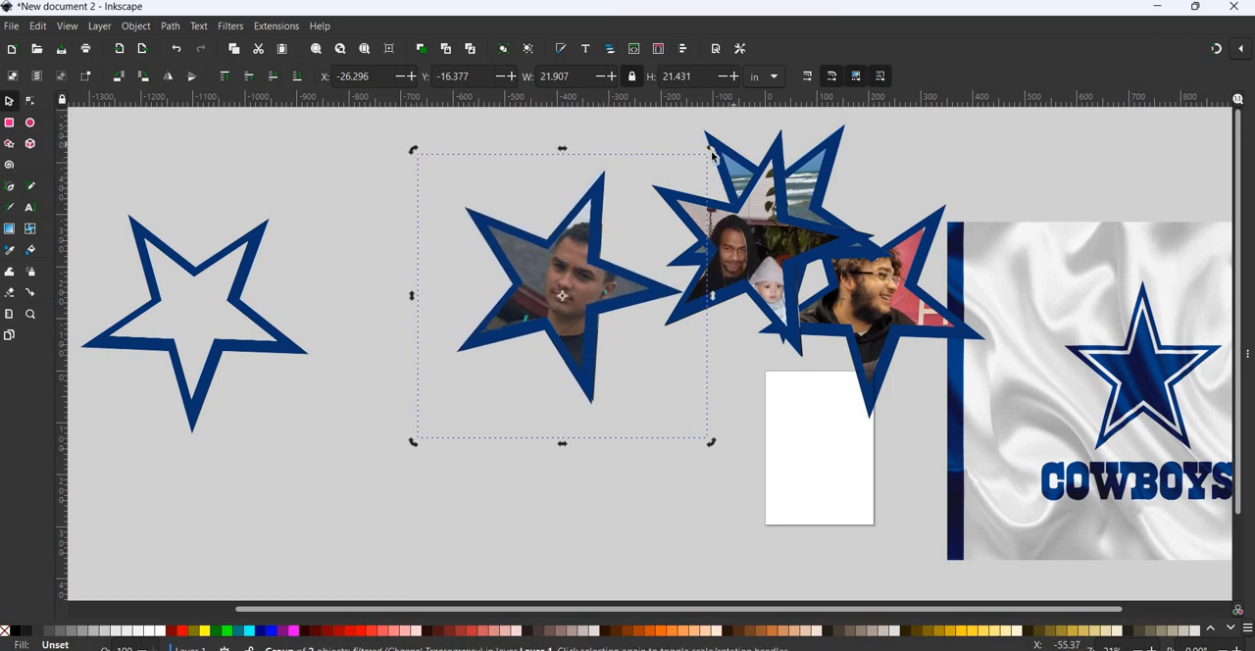
left_click_drag(713, 157, 677, 186)
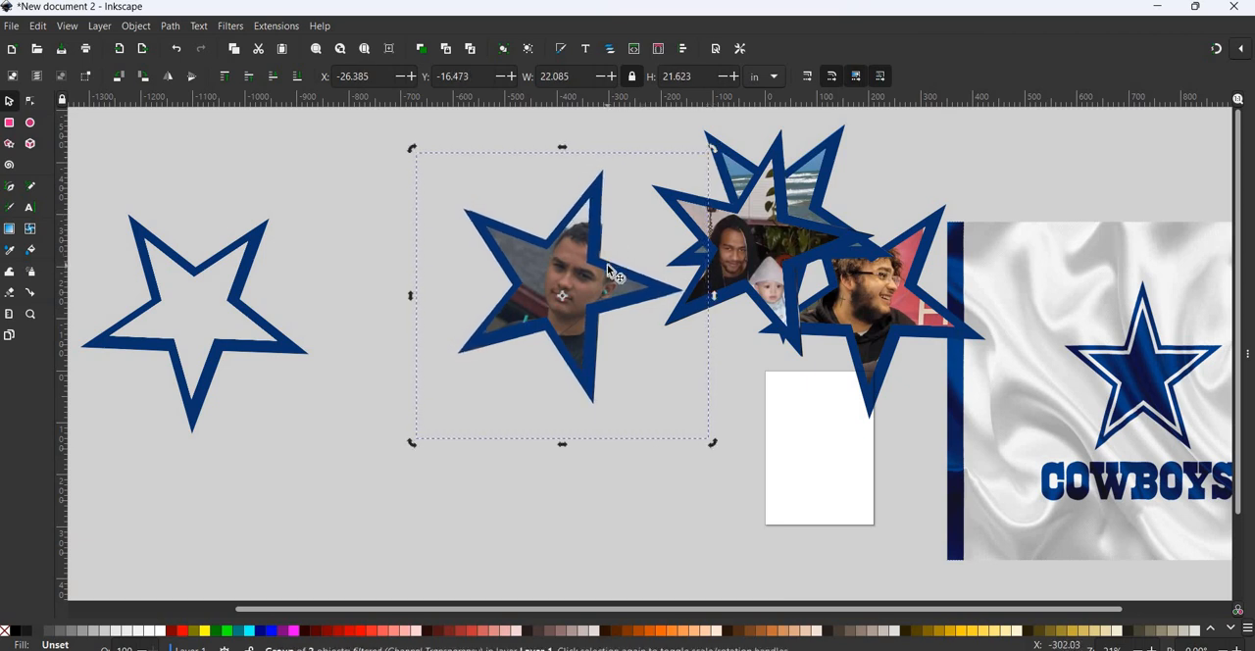
- Set the blue outline's X position to -26.185 in and clear the selection
left_click(608, 270)
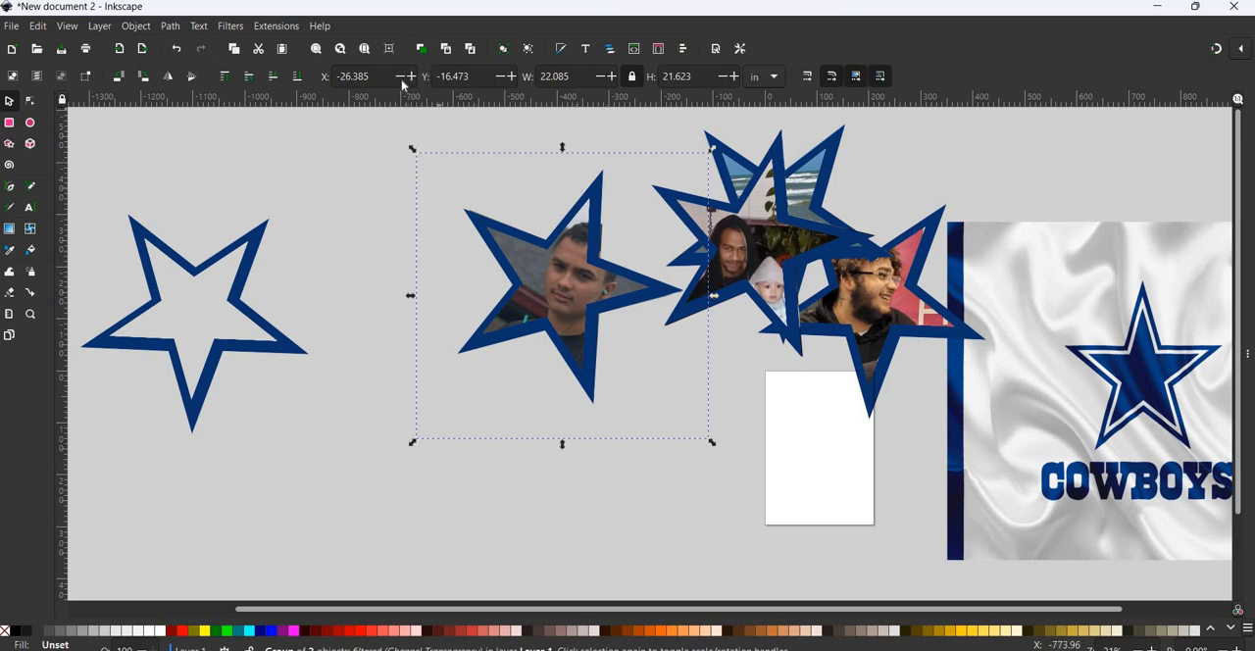
left_click(413, 78)
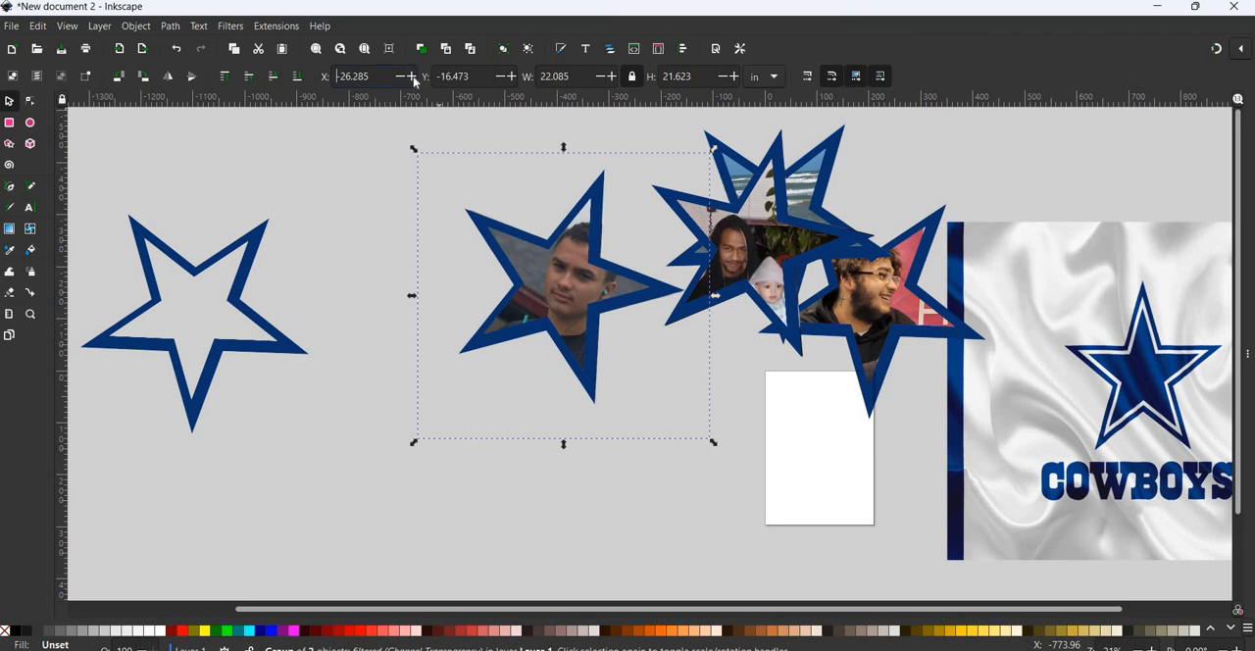
left_click(413, 79)
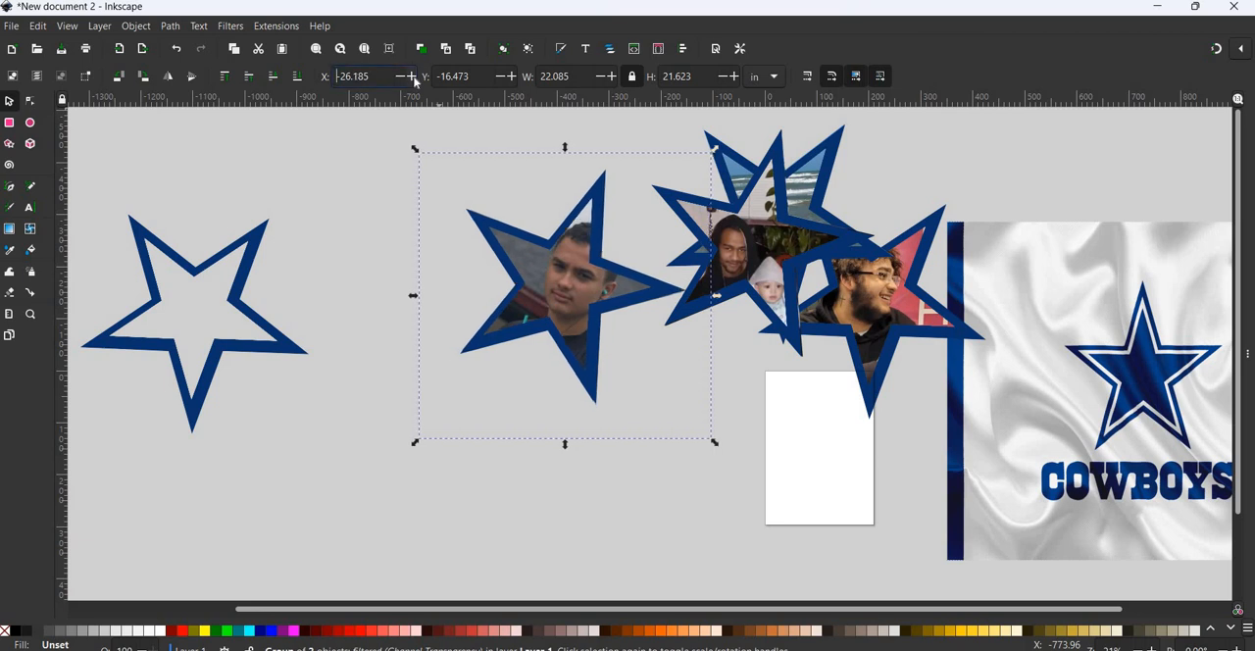
left_click(397, 364)
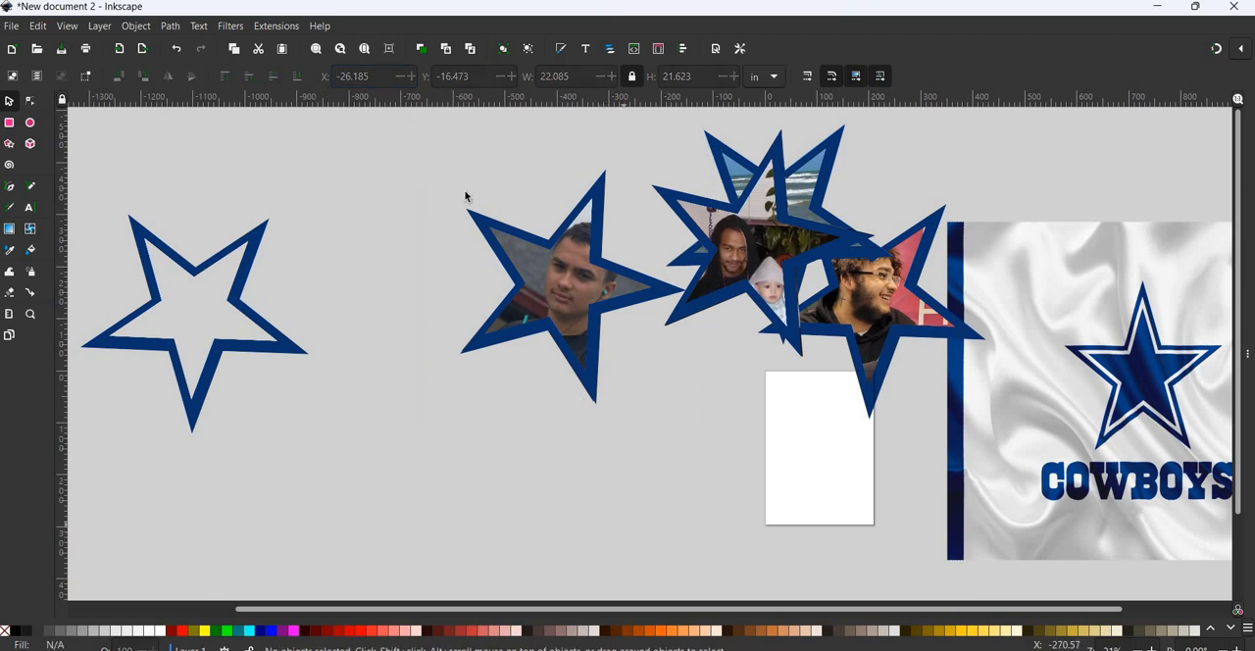
- Group the man's clipped photo with its blue star outline and move the group onto the cluster of finished star pictures
left_click_drag(420, 136, 686, 465)
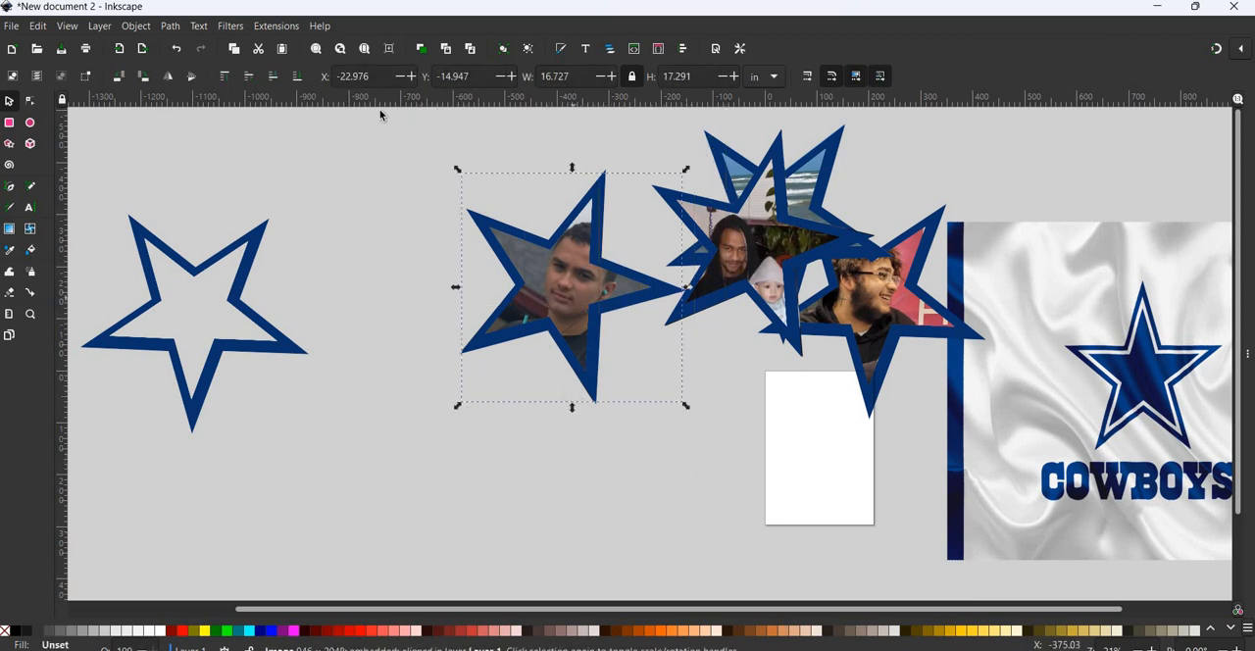
left_click_drag(383, 114, 757, 504)
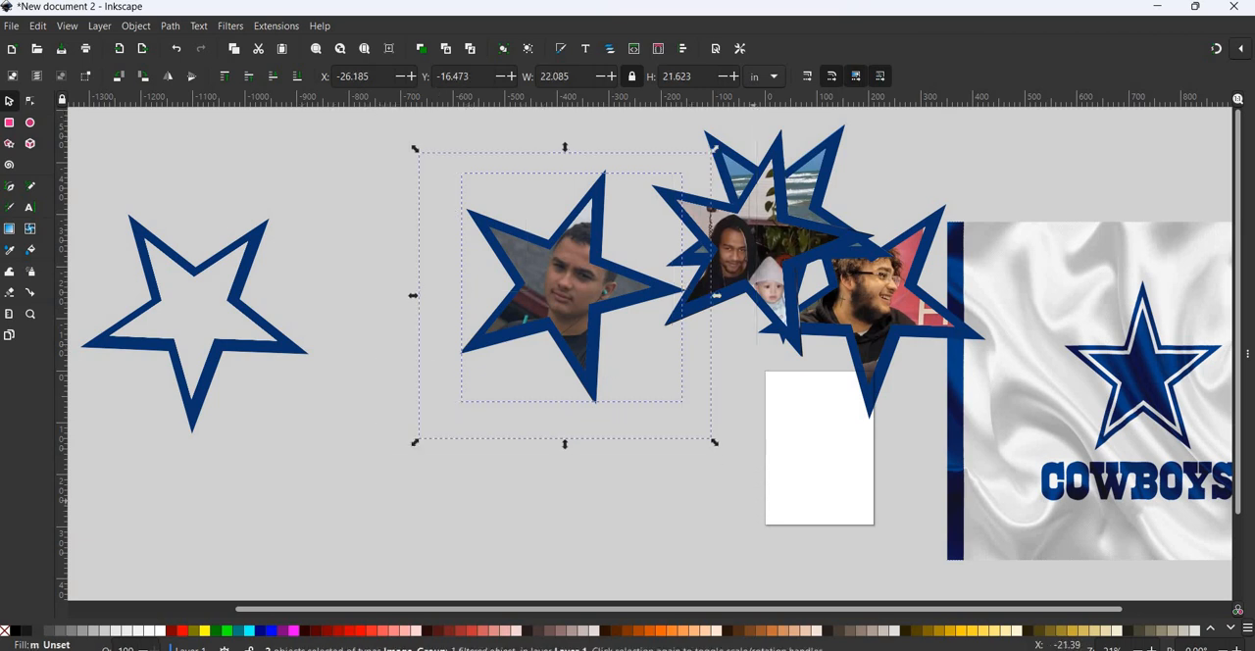
left_click(135, 26)
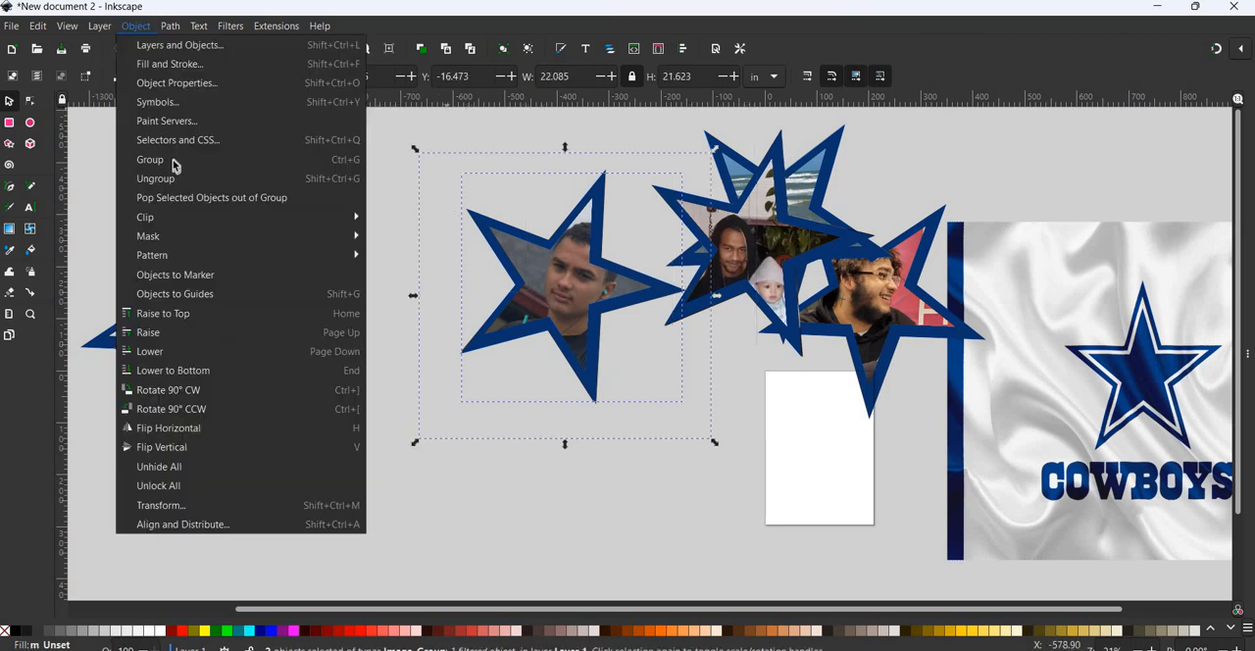
left_click(174, 161)
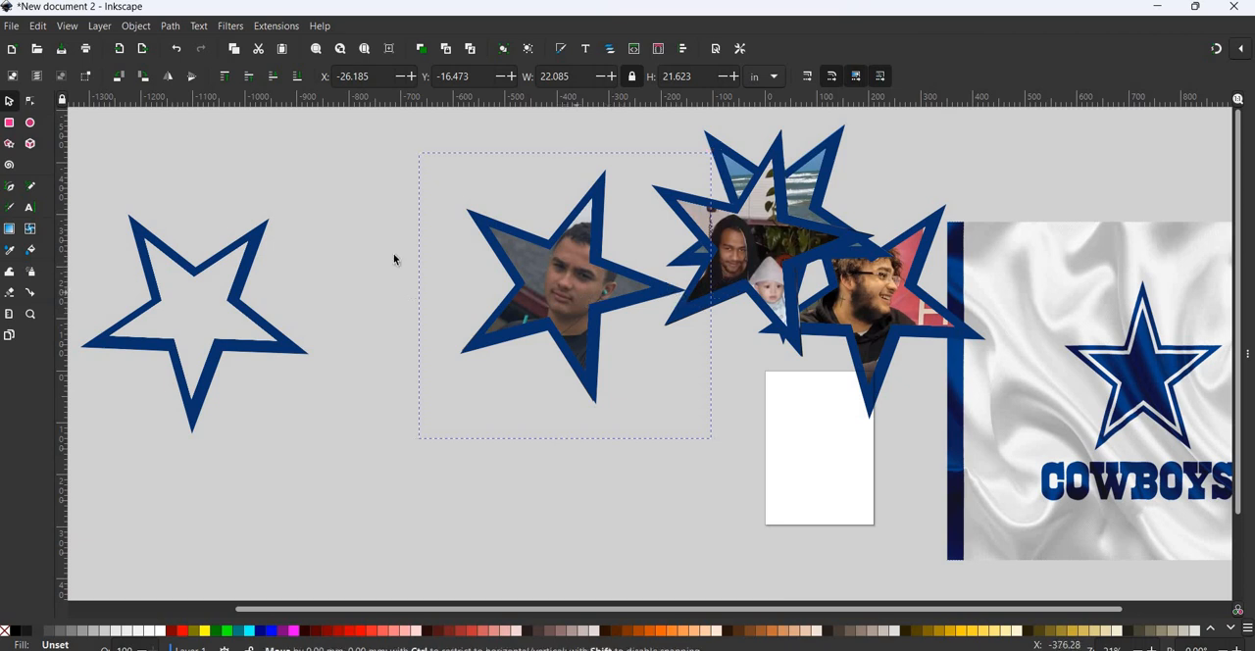
left_click_drag(577, 292, 729, 276)
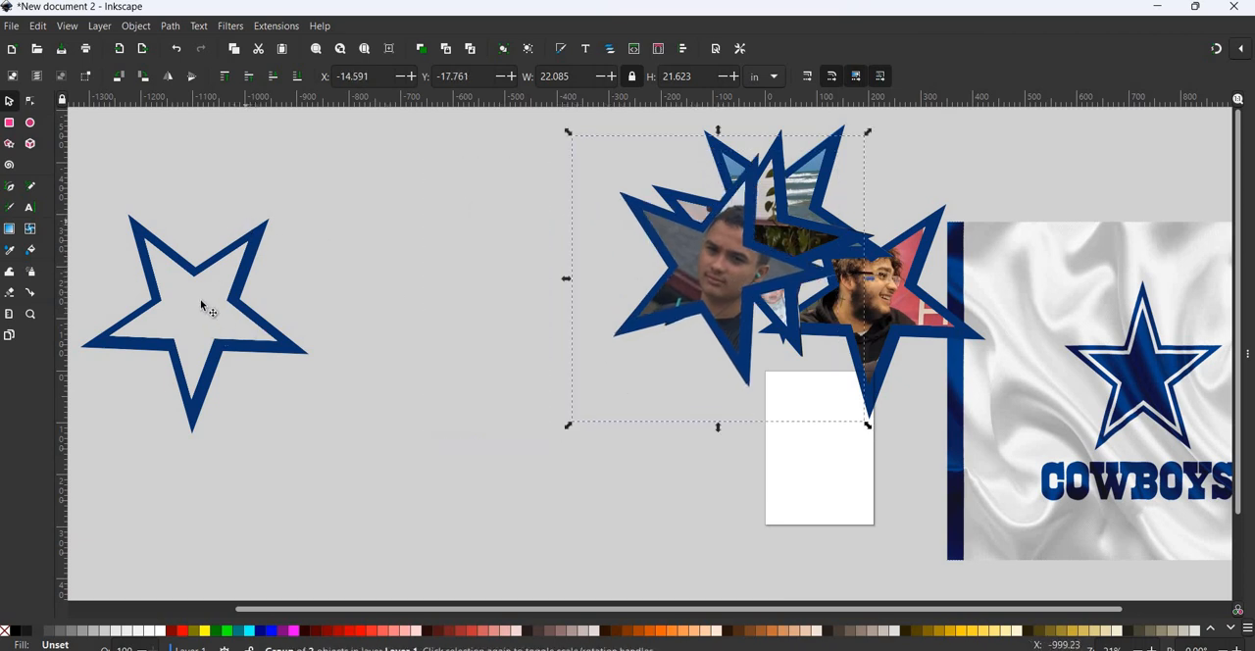
- Import image11 as an embedded image and place it between the empty star outline and the star pictures
left_click(13, 27)
left_click(56, 215)
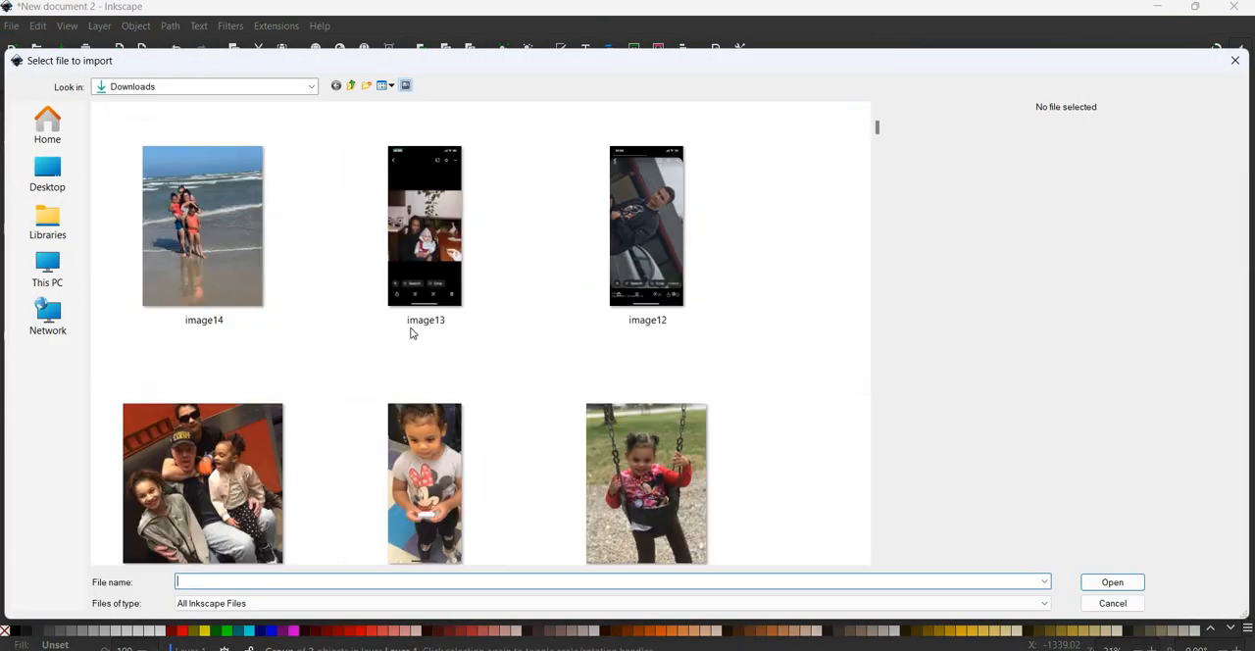
left_click(203, 480)
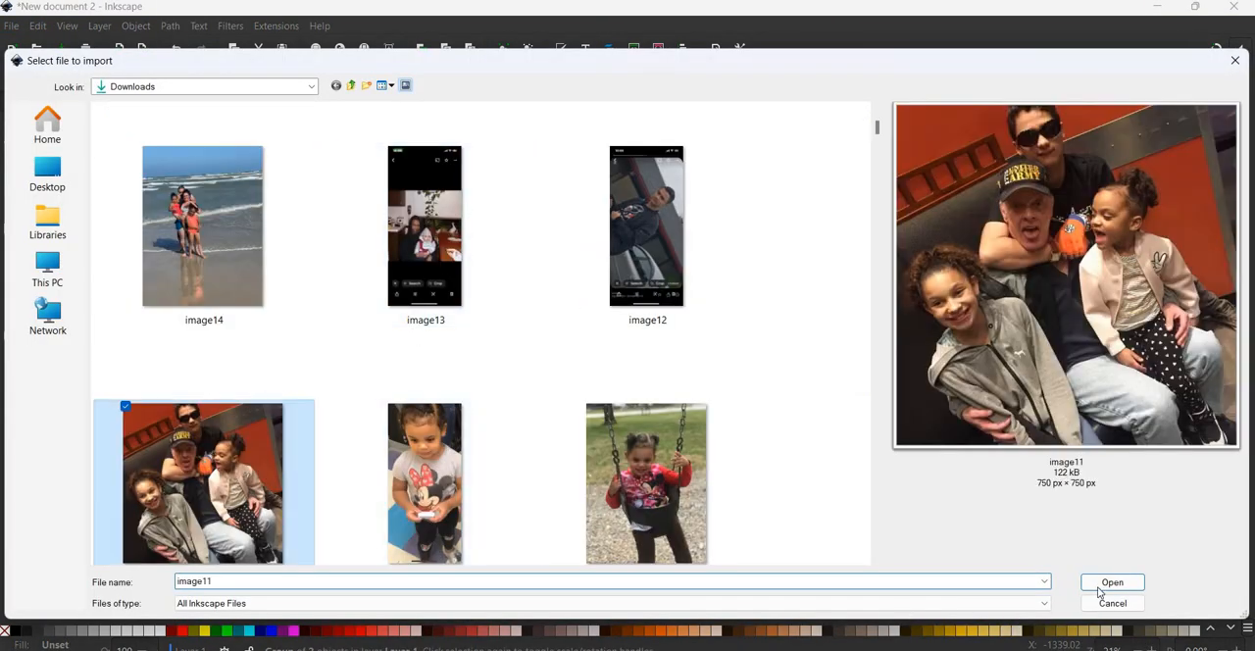
left_click(1103, 586)
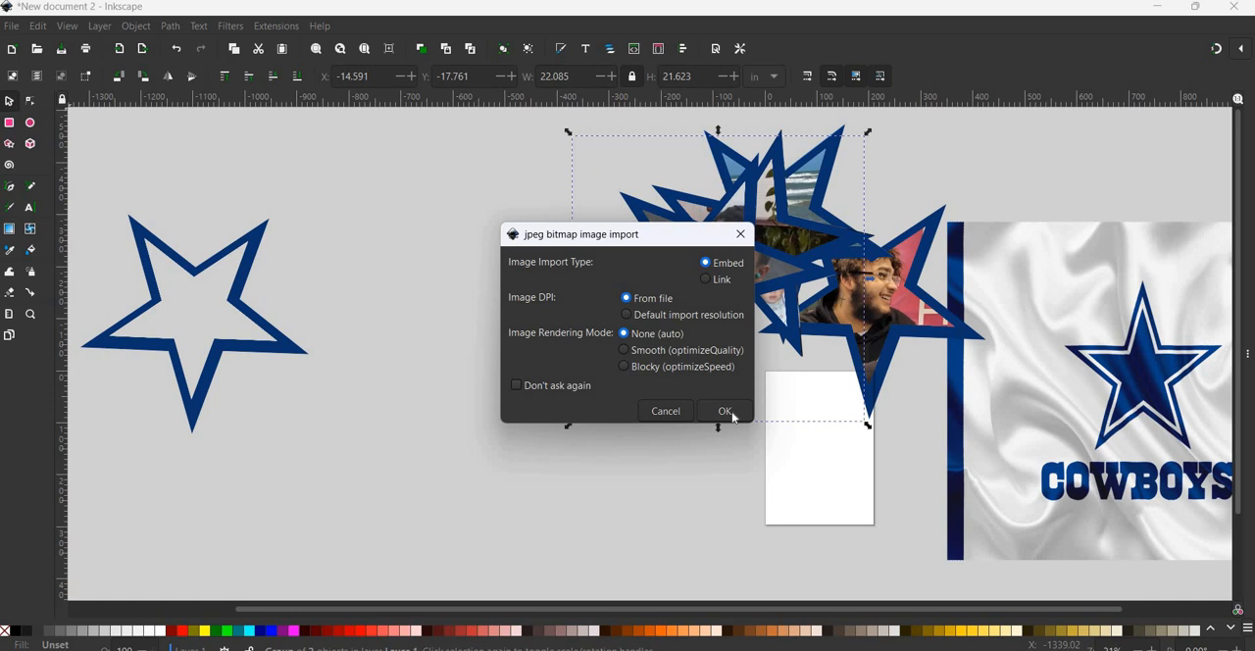
left_click(725, 410)
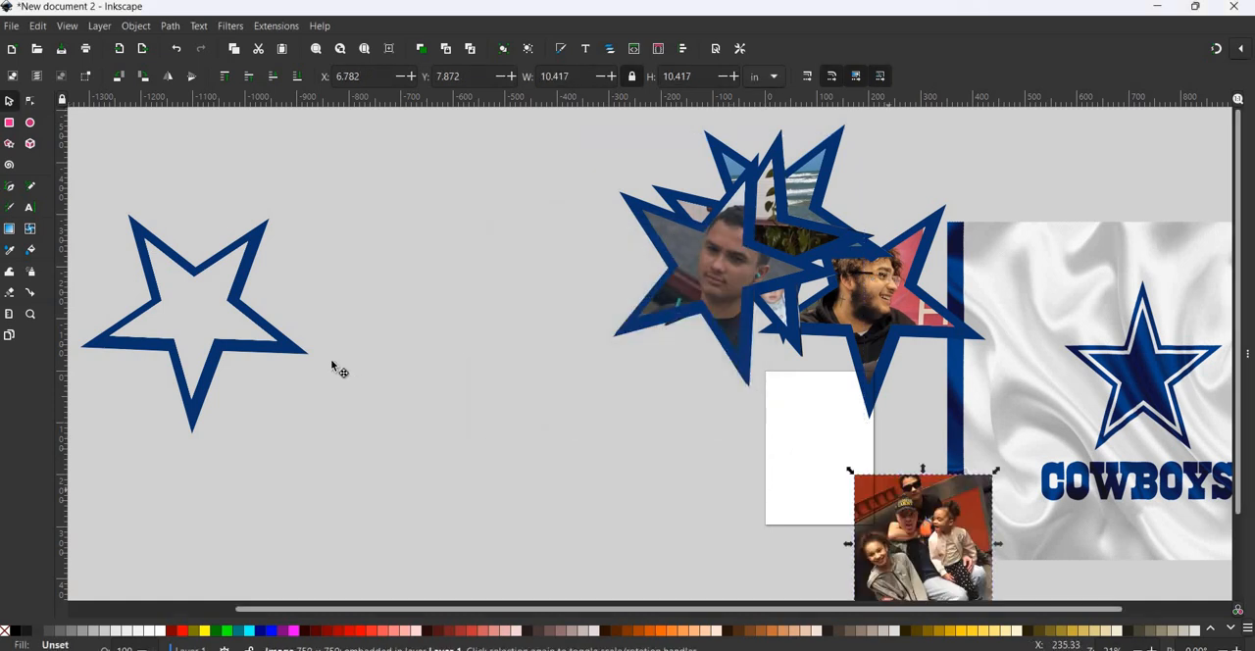
left_click_drag(907, 510, 435, 297)
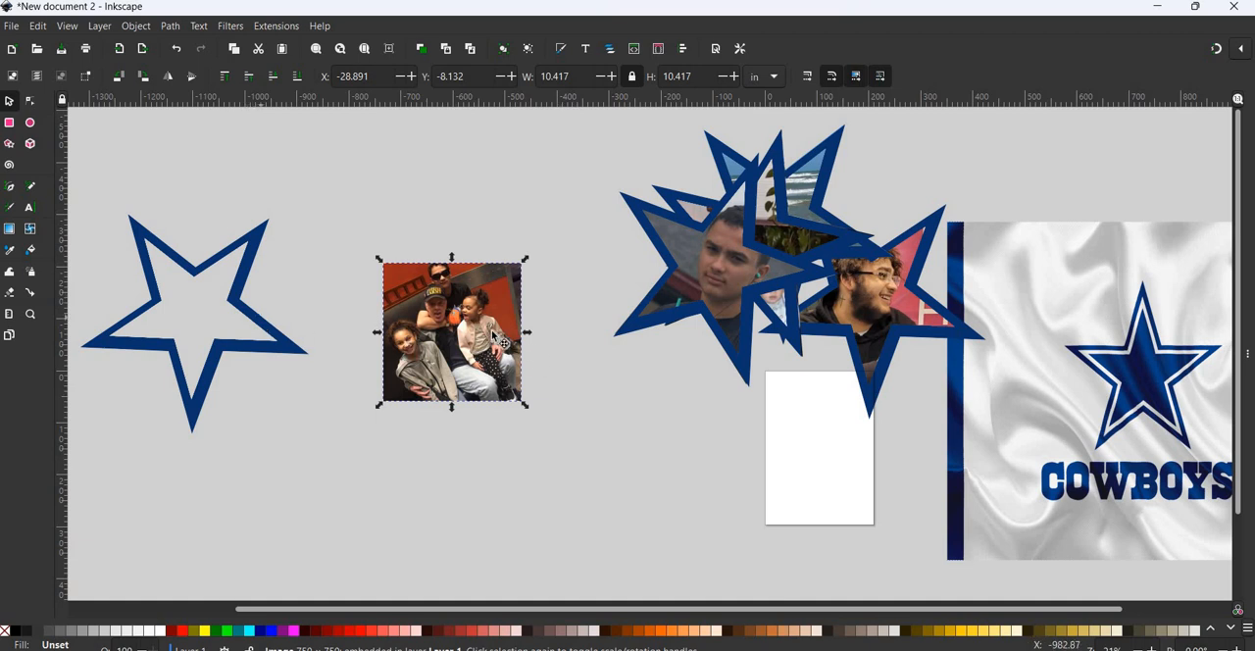
- Try the star outline over the imported group photo, move it back and enlarge the photo to about 20 in square
left_click_drag(282, 332, 292, 308)
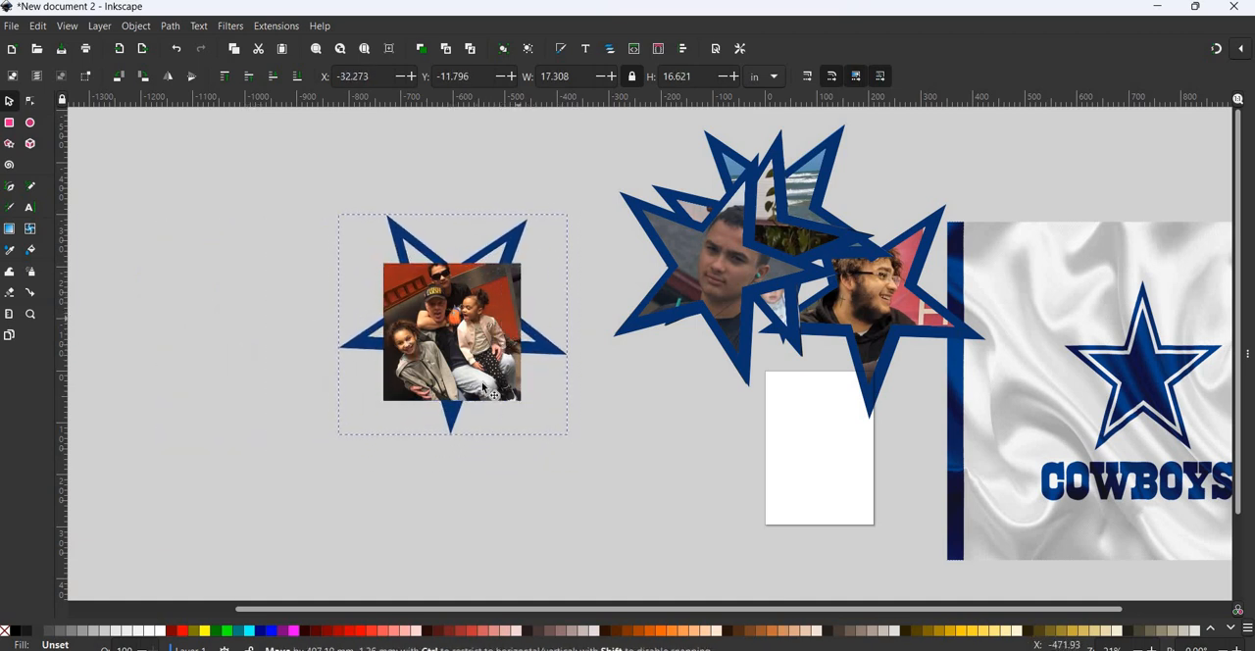
left_click(519, 398)
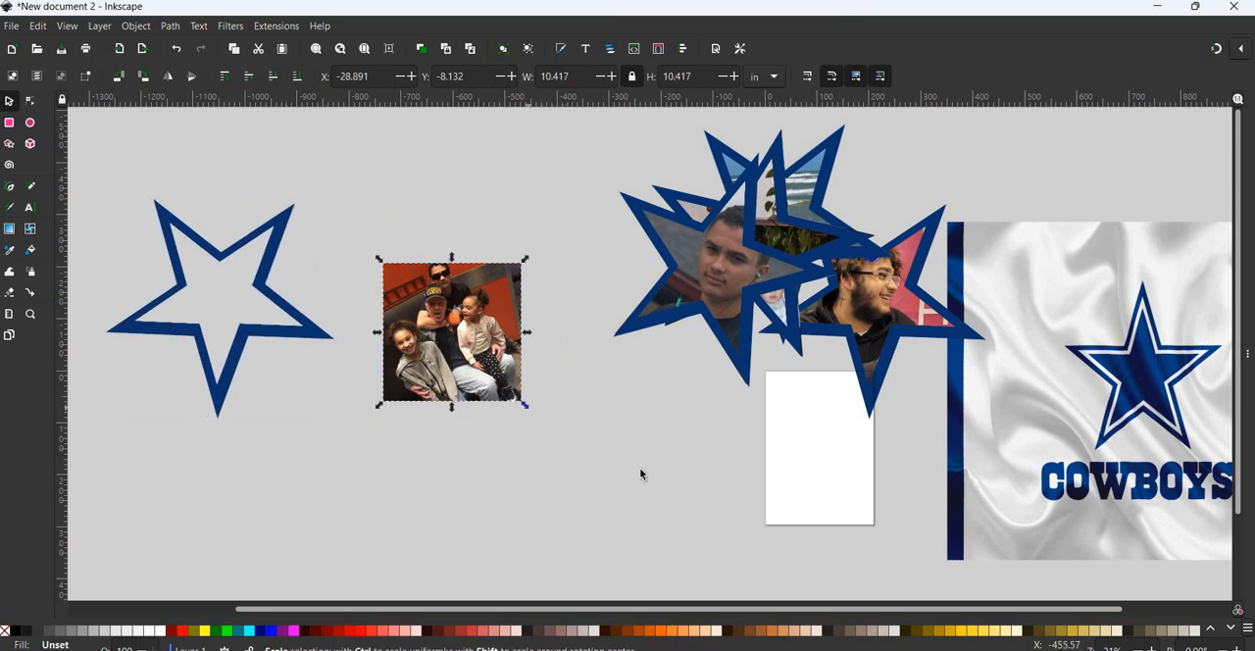
mouse_move(526, 405)
left_mouse_down()
mouse_move(620, 501)
mouse_move(528, 397)
left_mouse_up()
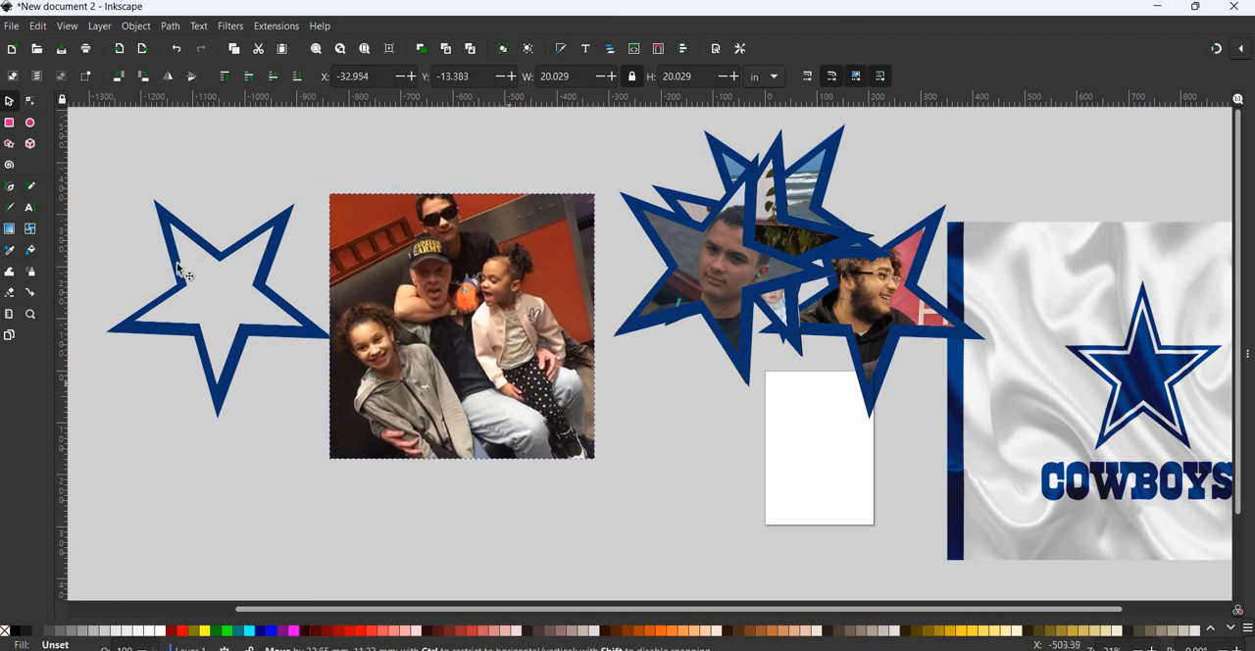
- Try a copy of the star outline over the group photo, enlarged to about 19.4 in wide and rotated, and delete it
left_click(270, 292)
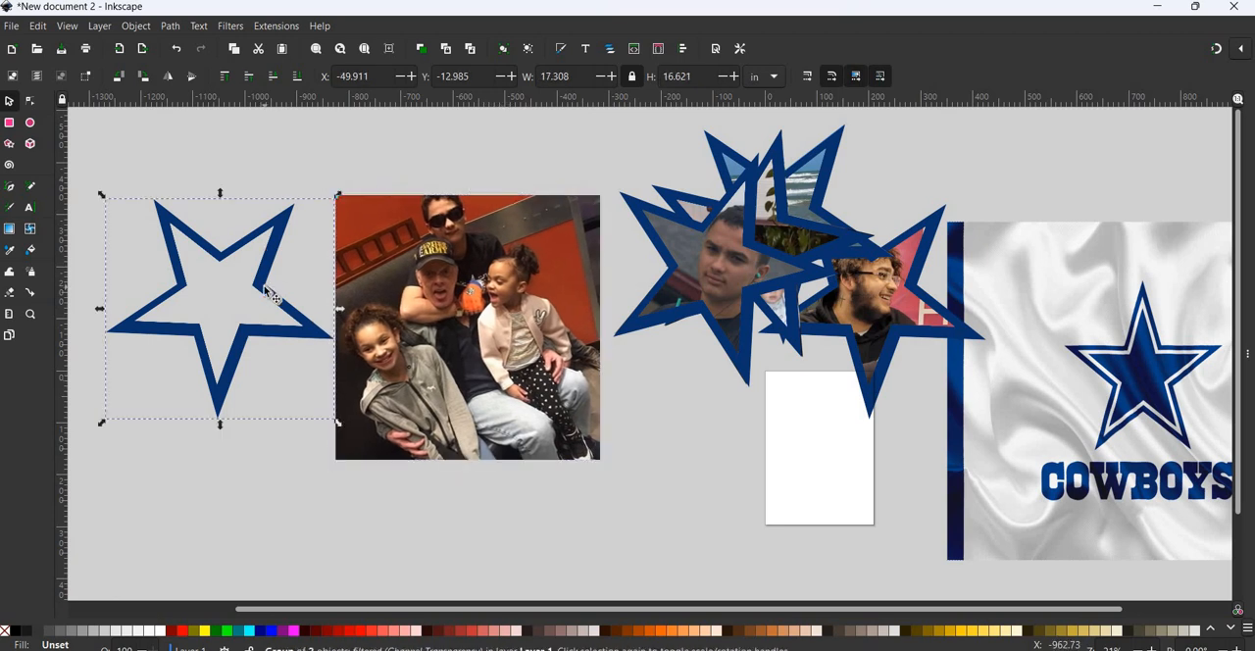
left_click_drag(270, 293, 518, 296)
left_click_drag(586, 429, 603, 463)
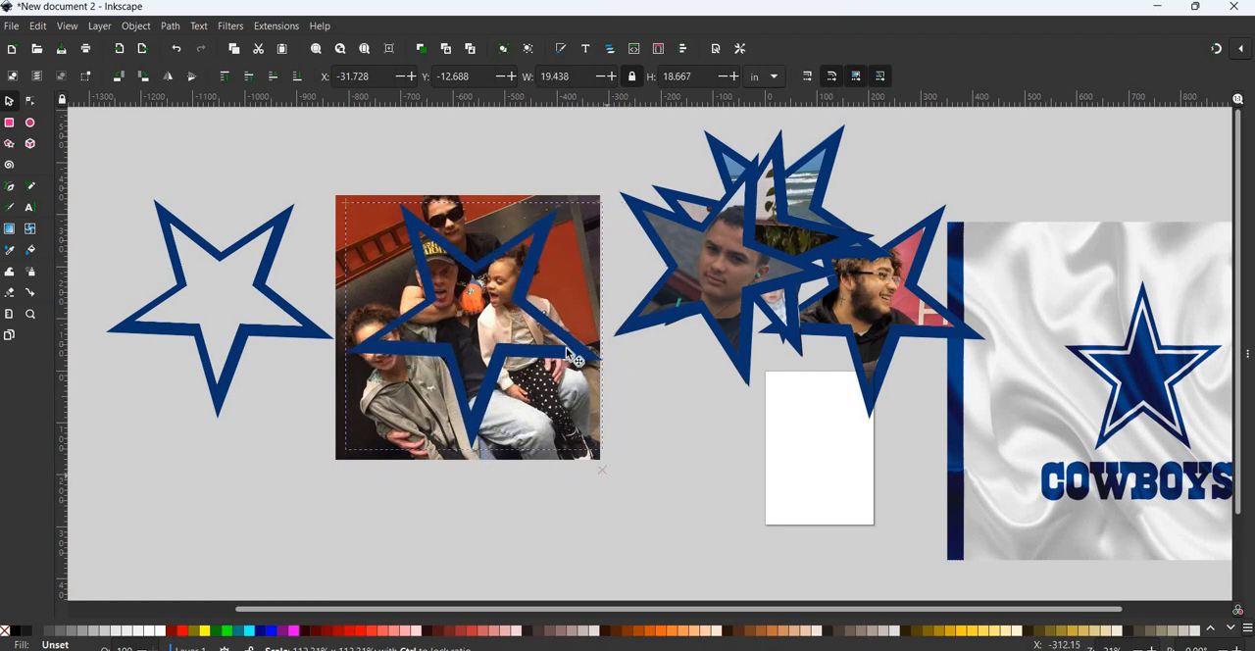
left_click_drag(565, 353, 572, 359)
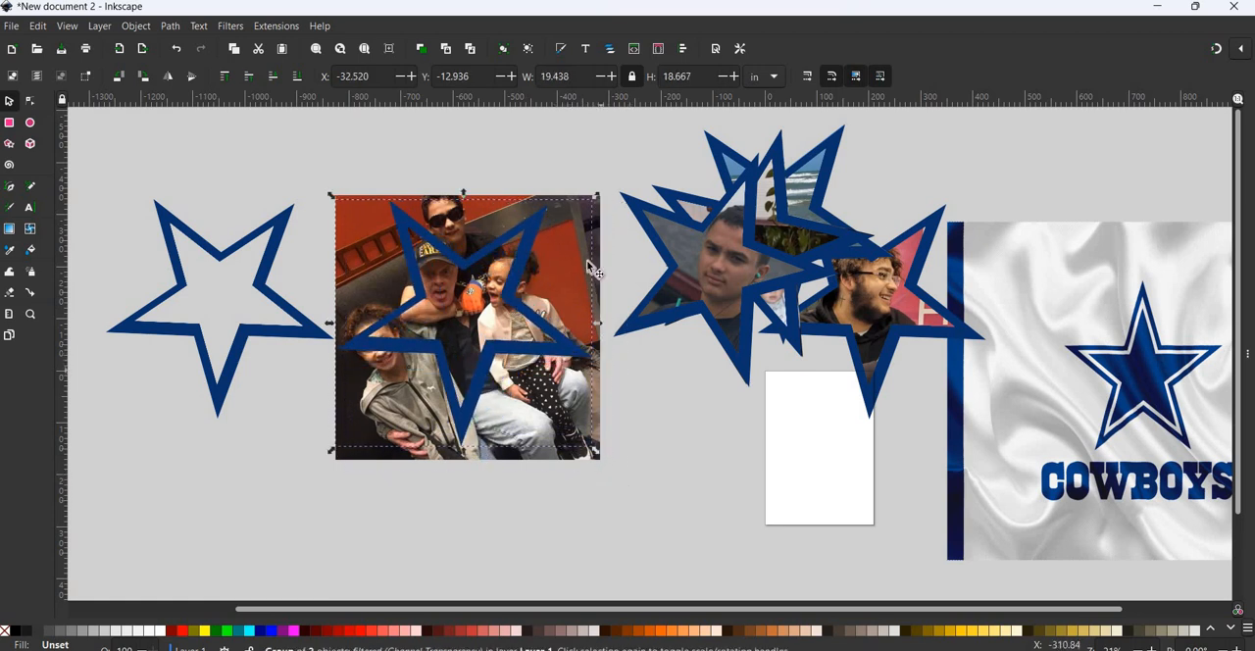
left_click_drag(598, 199, 616, 444)
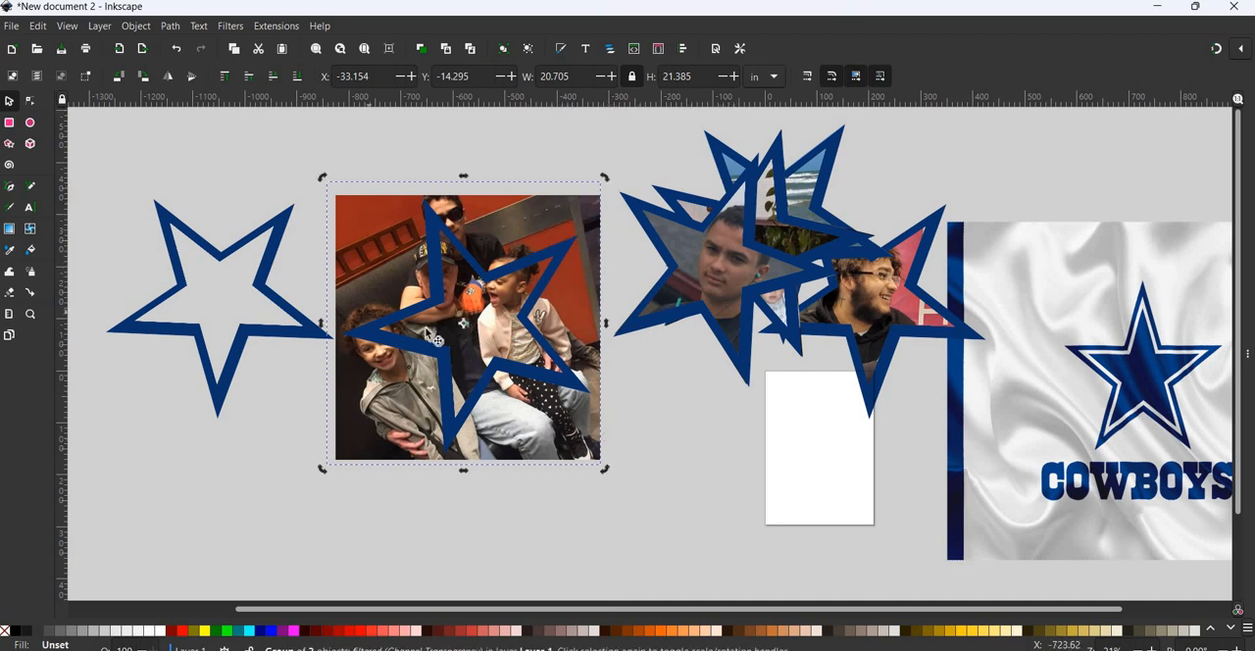
mouse_move(269, 182)
left_mouse_down()
mouse_move(225, 149)
mouse_move(245, 184)
left_mouse_up()
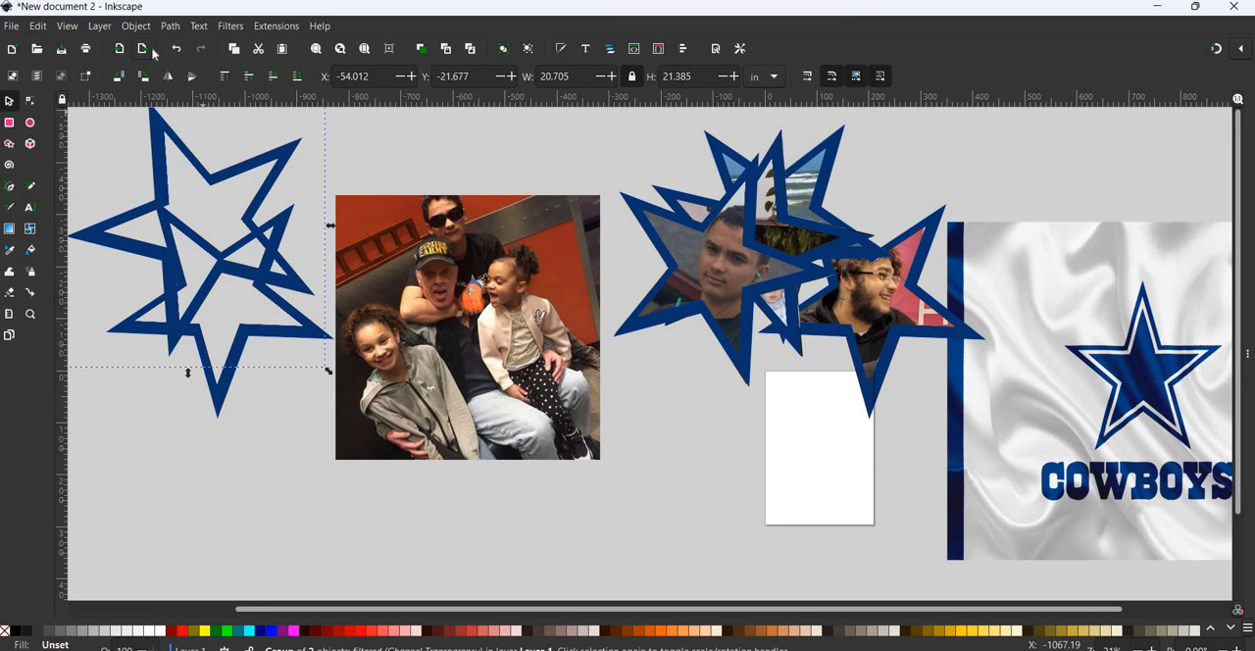
key("Delete")
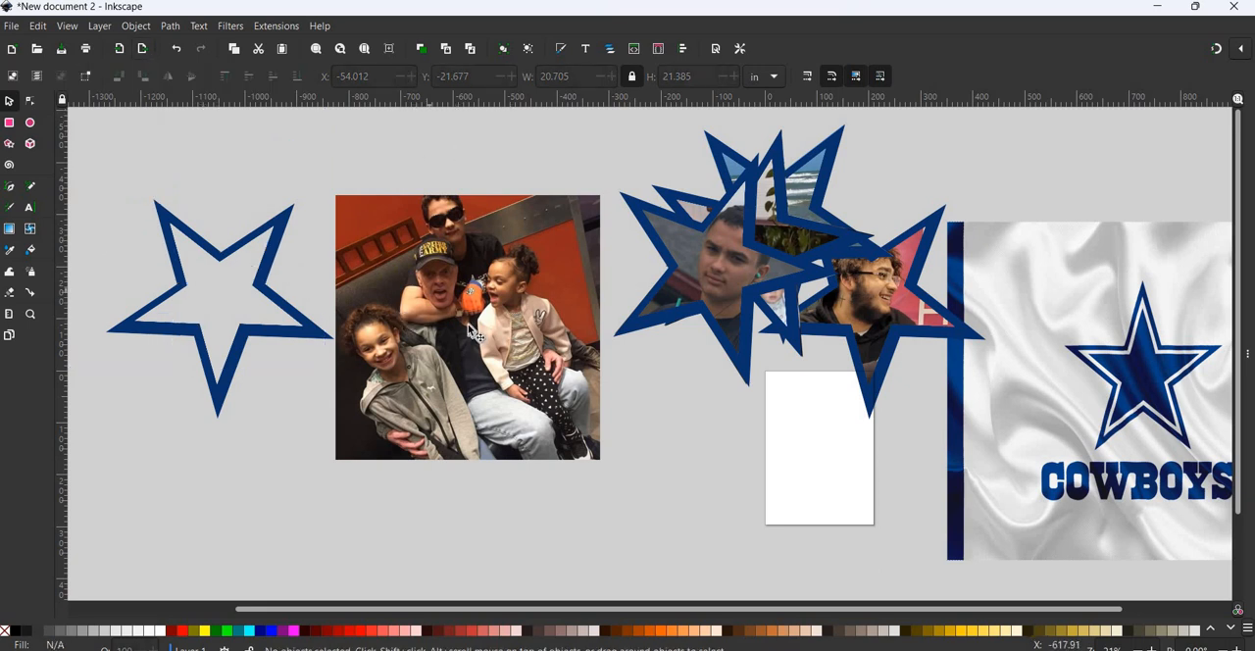
- Shrink the group photo proportionally to about 14.3 in square and shift it slightly upward between the star outline and the star pictures
left_click(597, 197)
left_click_drag(597, 197, 529, 265)
left_click_drag(398, 331, 433, 238)
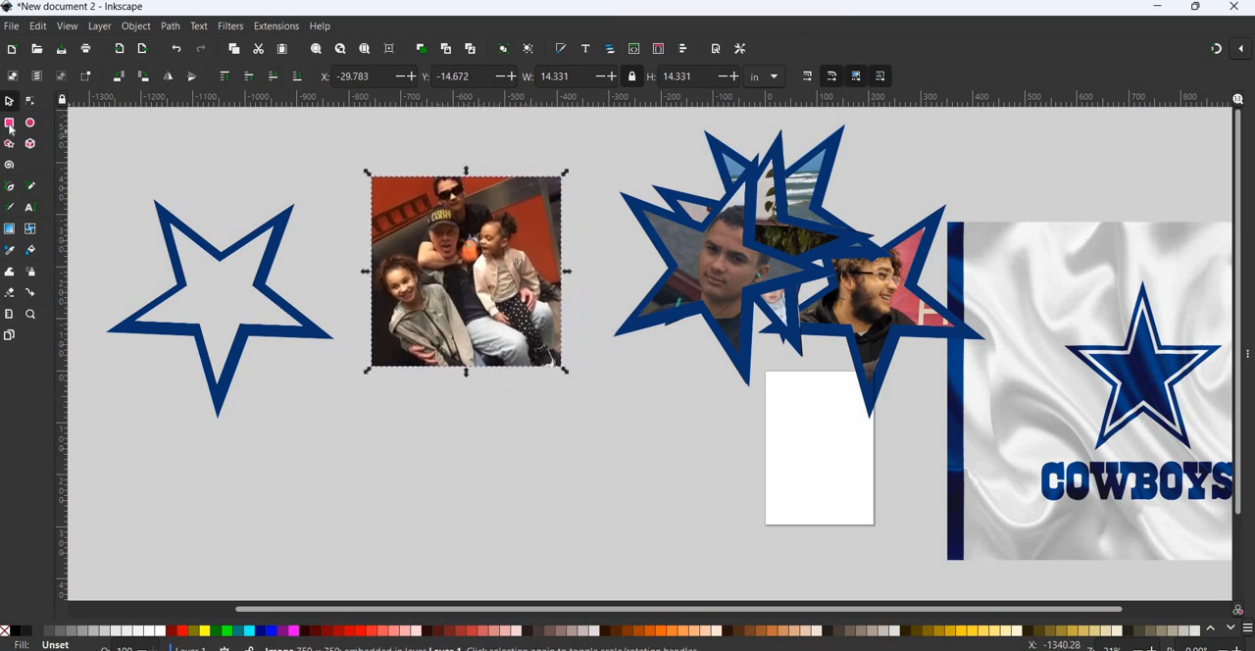
- Draw a blue rectangle about 380 by 464 mm over the group photo and move it down to uncover the photo's upper part
key("r")
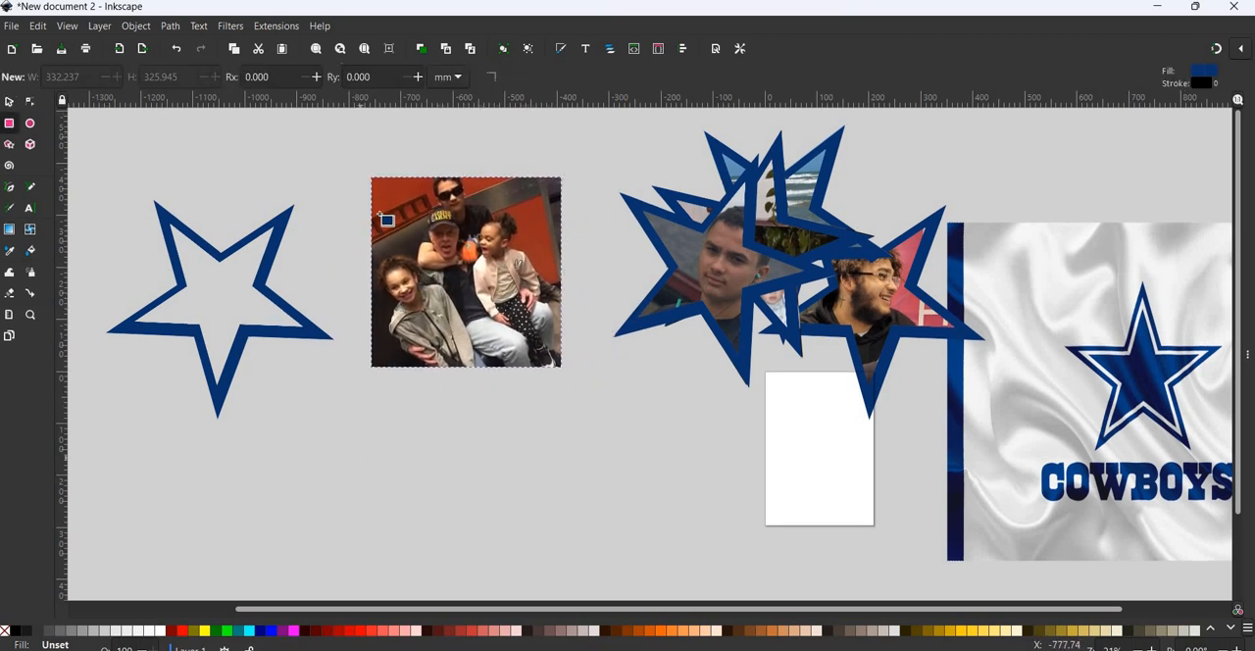
mouse_move(374, 177)
left_mouse_down()
mouse_move(384, 253)
mouse_move(471, 382)
mouse_move(557, 389)
mouse_move(571, 417)
left_mouse_up()
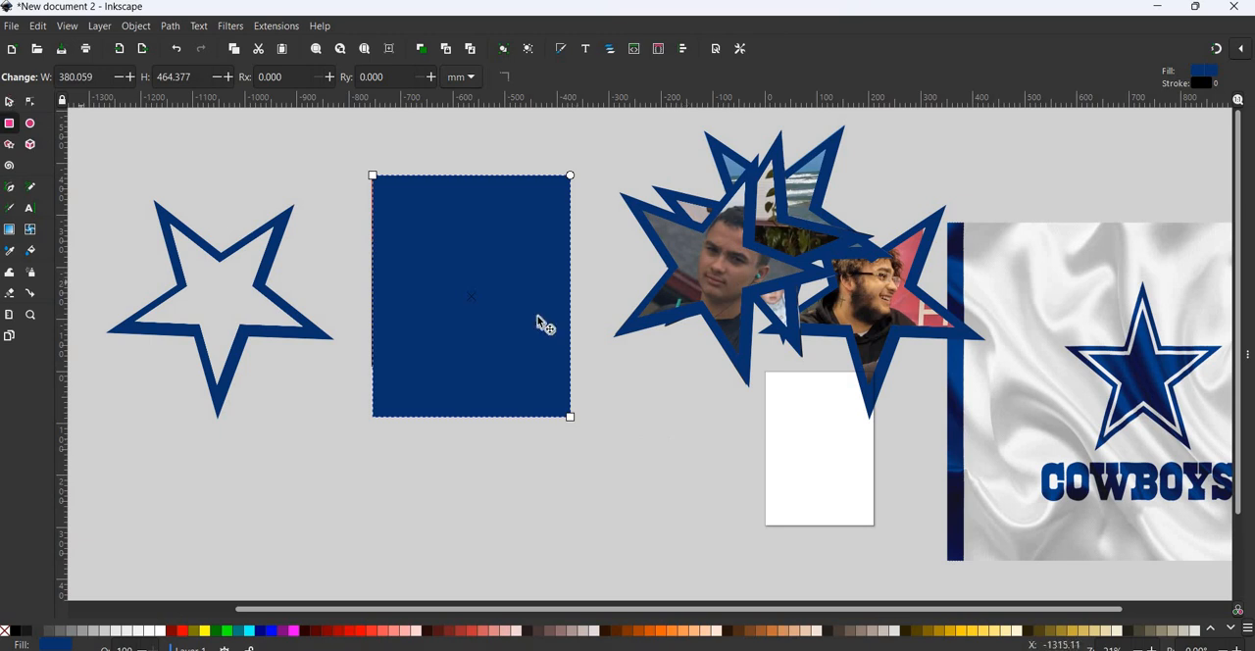
left_click_drag(506, 301, 512, 406)
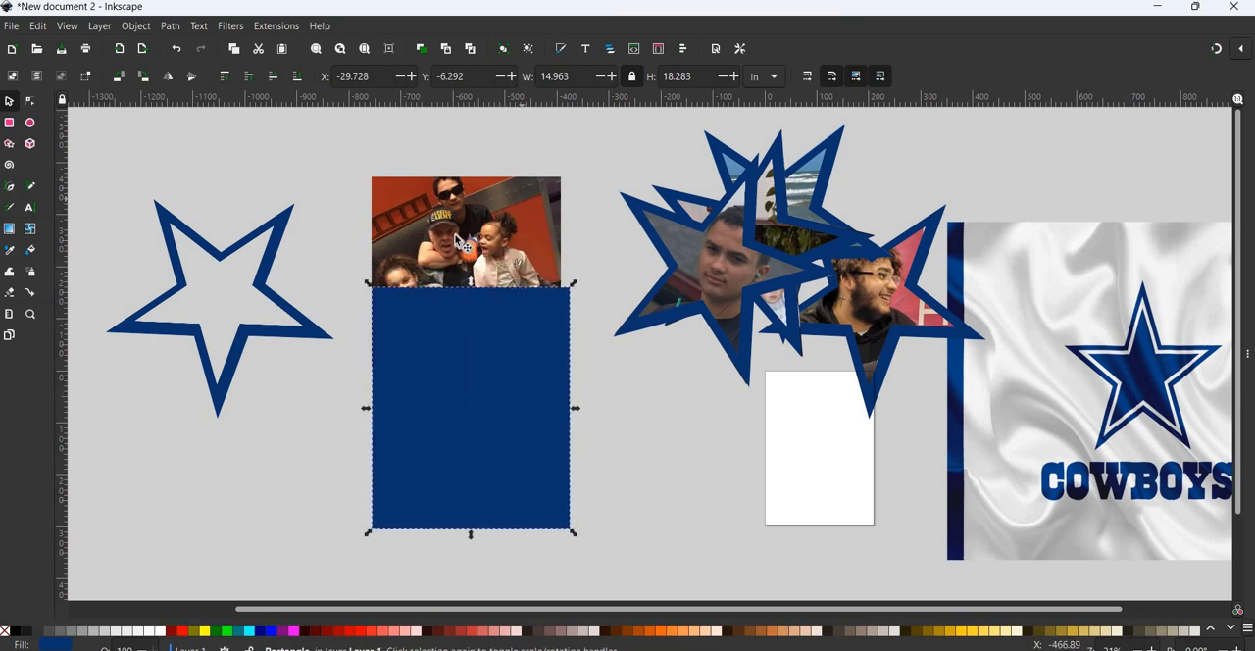
- Bring the group photo in front of the blue rectangle by moving it to Layer 1
left_click(455, 234)
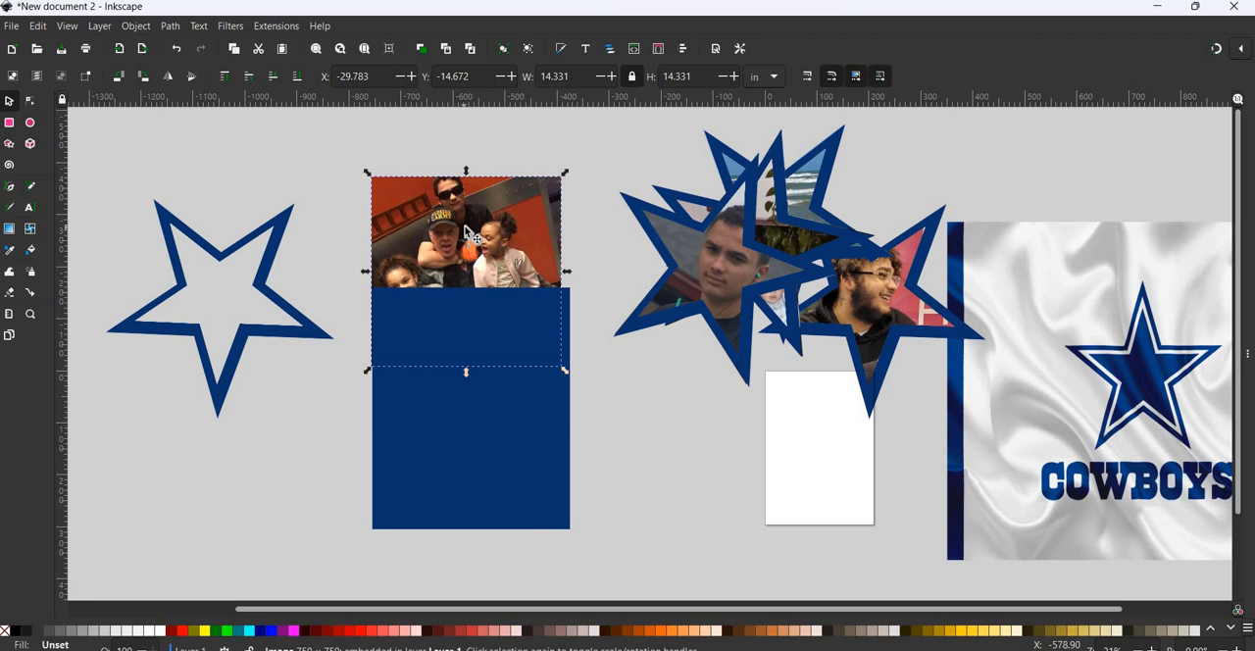
left_click(485, 465)
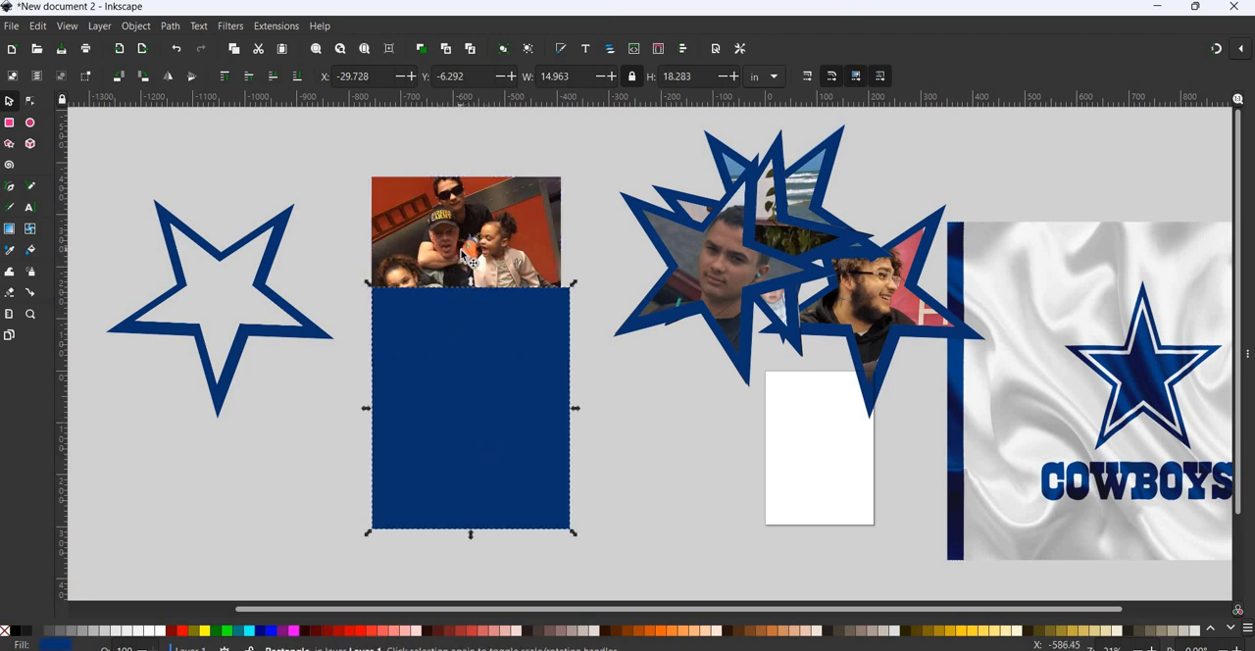
left_click(463, 251)
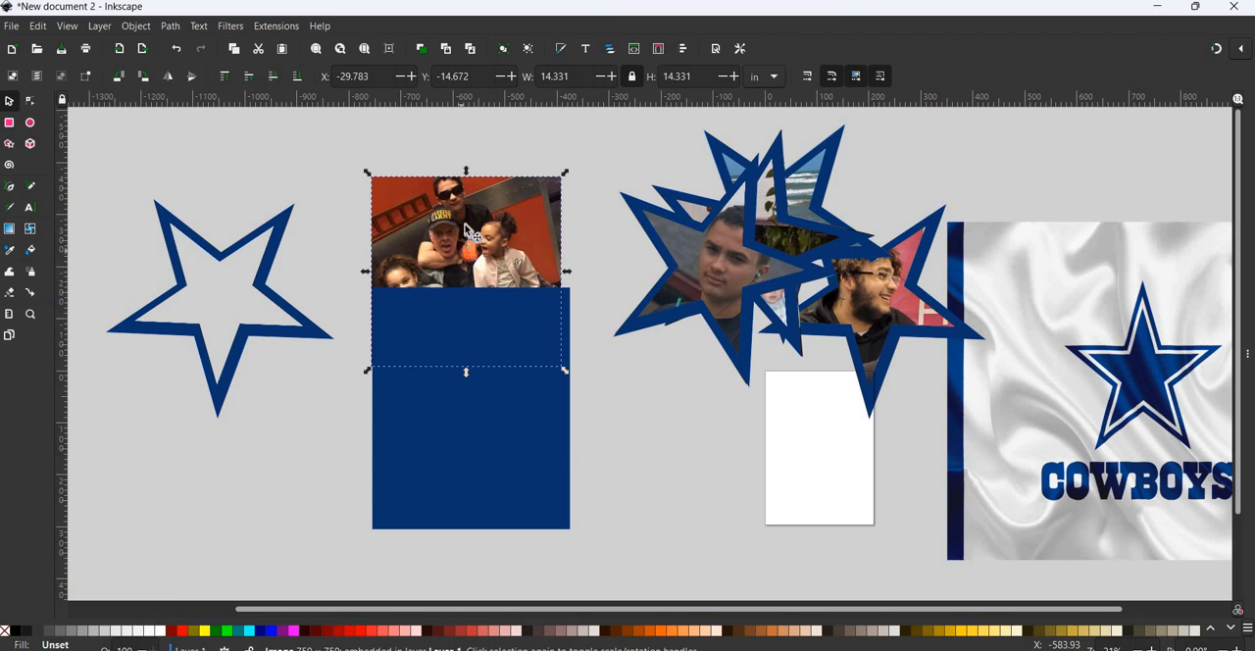
right_click(467, 231)
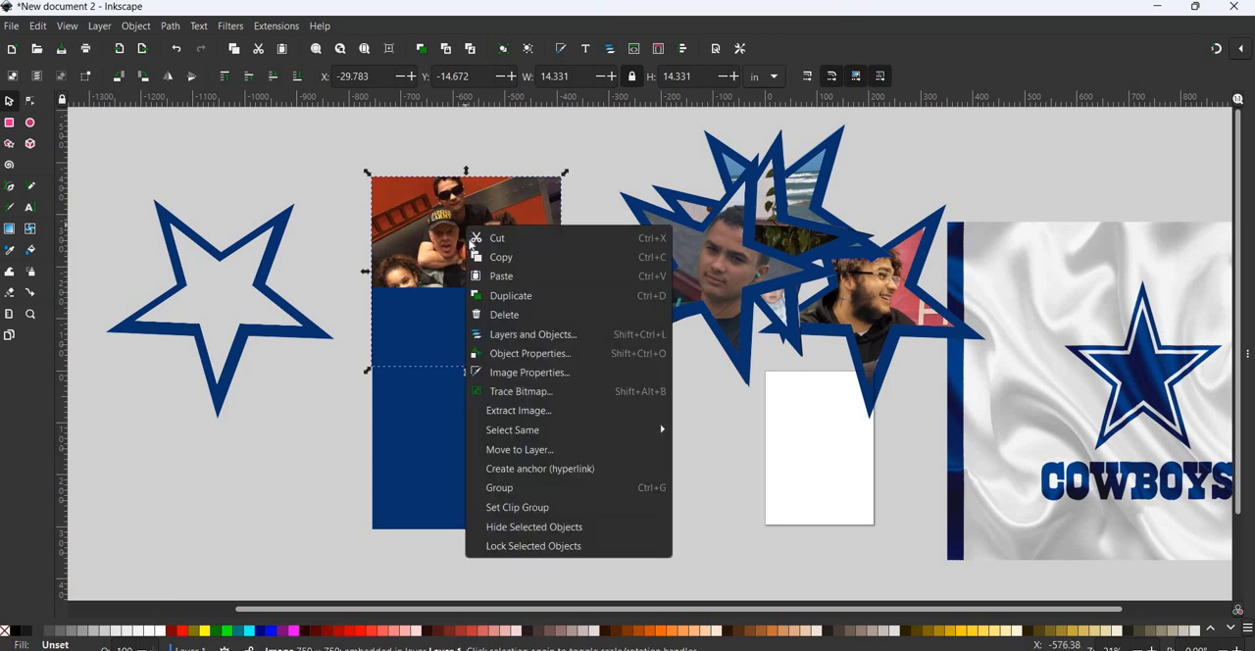
left_click(503, 453)
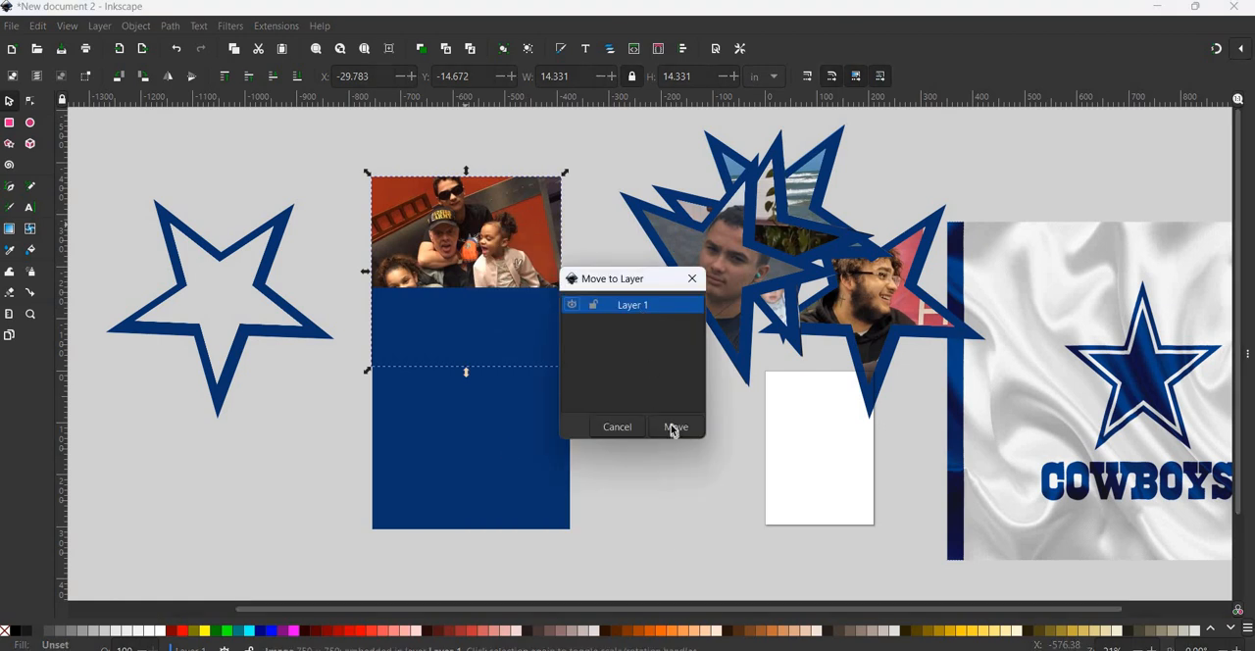
left_click(674, 428)
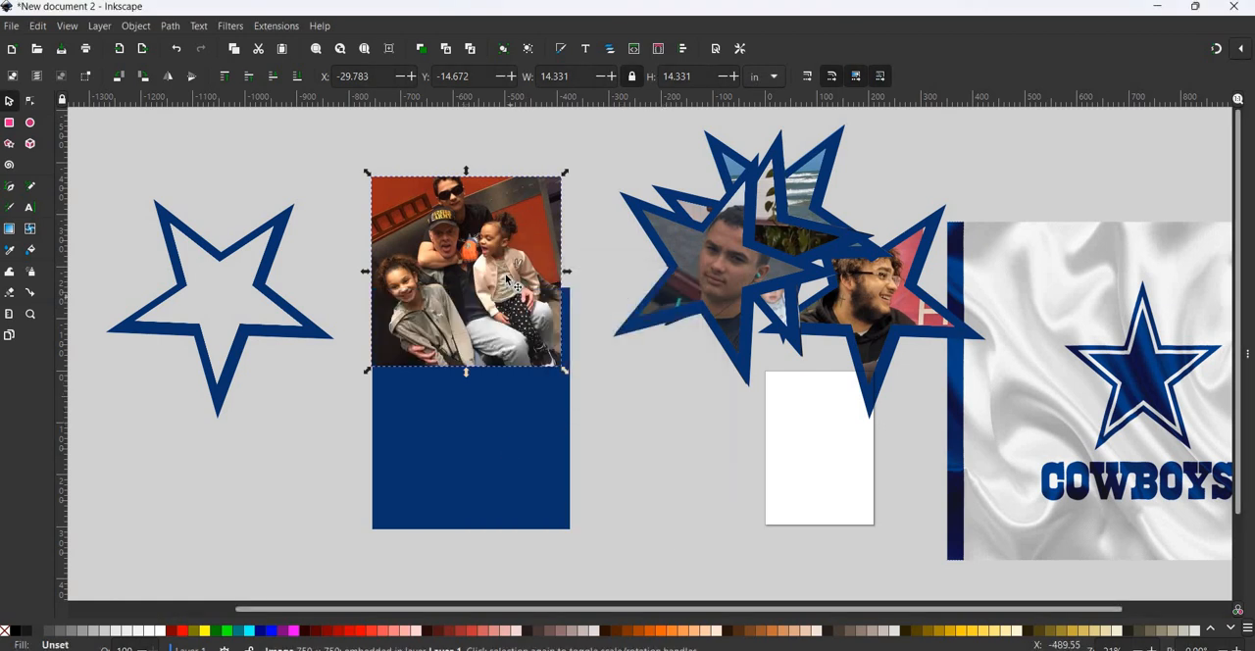
- Position the group photo on the upper part of the blue rectangle, leaving a wider blue band beneath it
left_click_drag(506, 279, 510, 400)
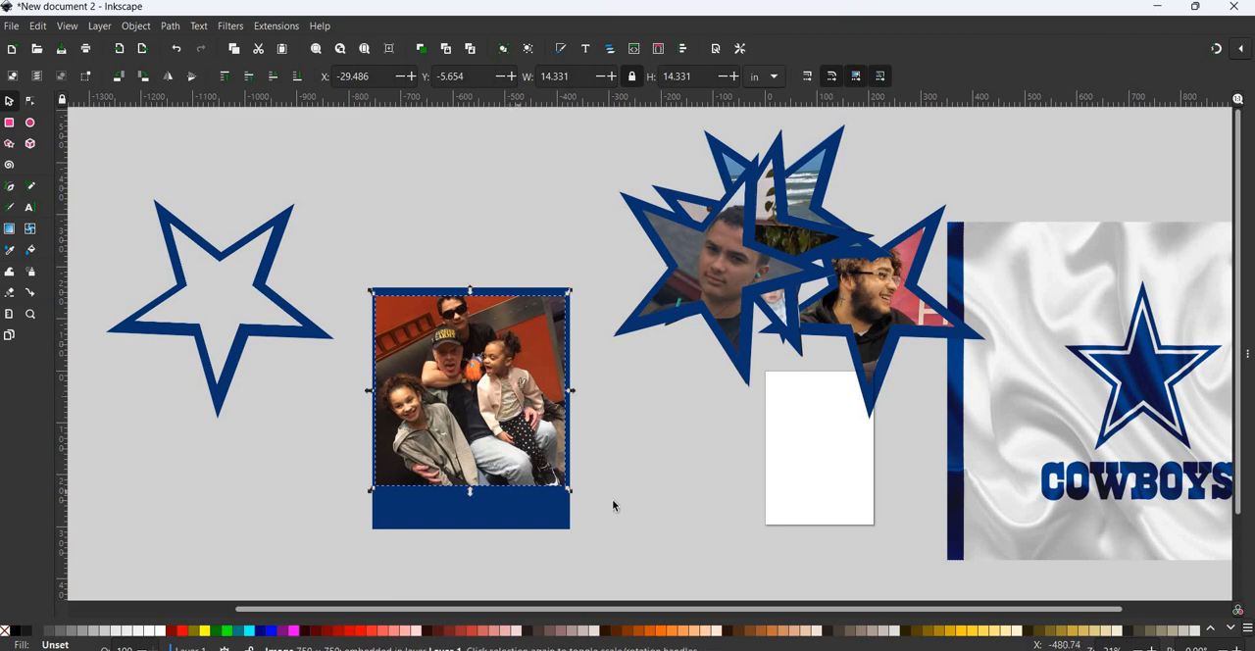
left_click(468, 541)
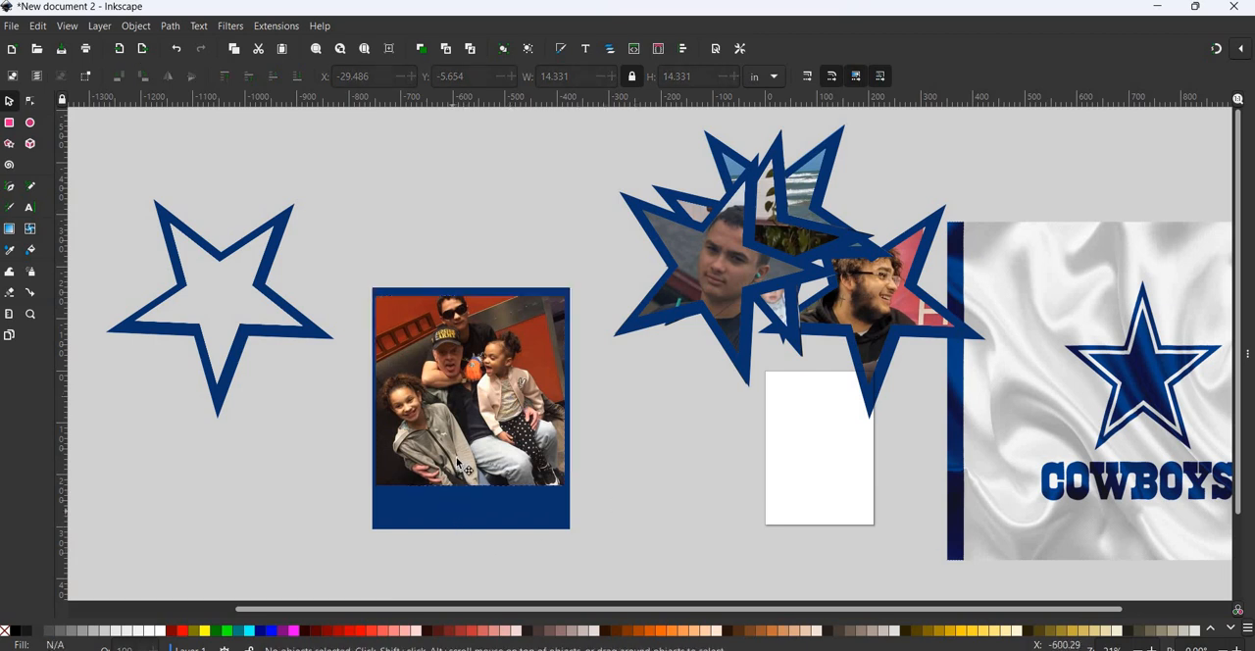
left_click_drag(461, 458, 461, 459)
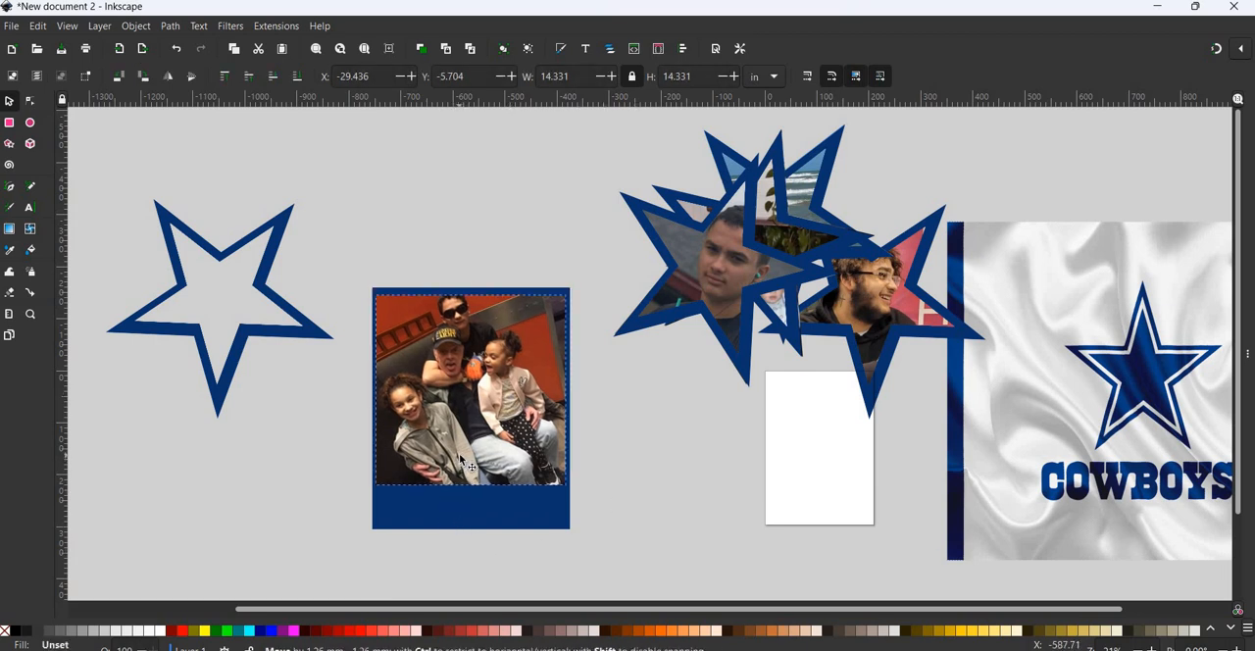
- Enlarge the blue rectangle around the photo to about 20.6 in tall and adjust its width to about 16.3 in
left_click(488, 520)
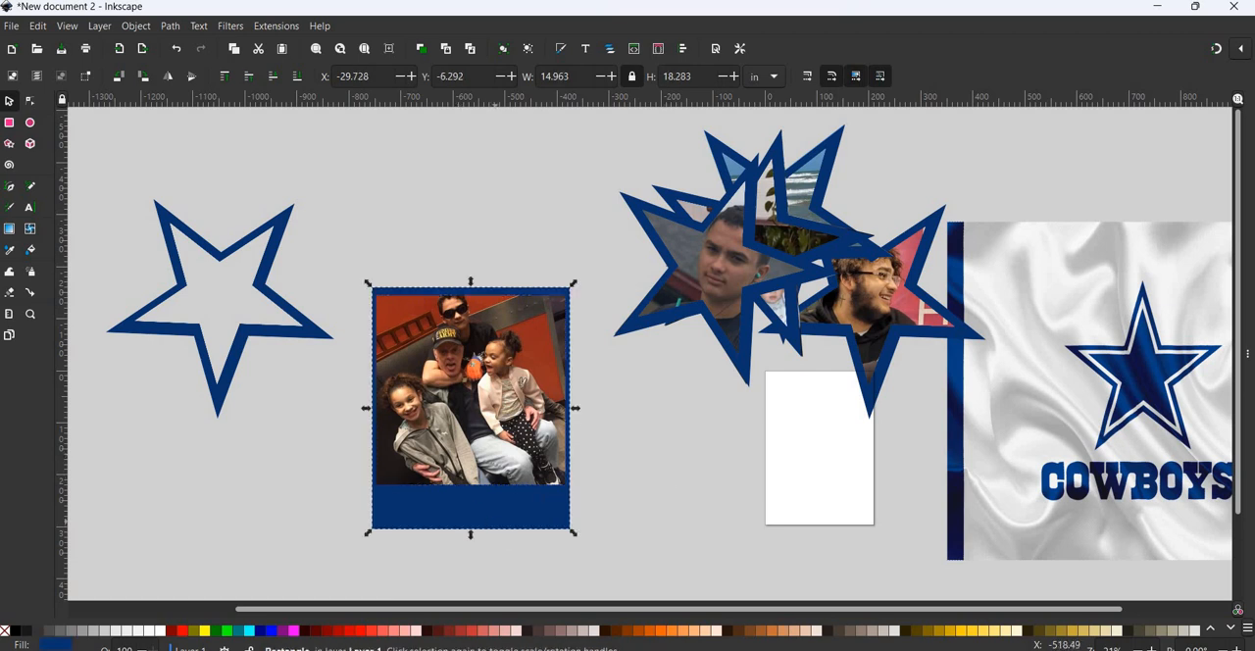
left_click_drag(577, 533, 564, 523)
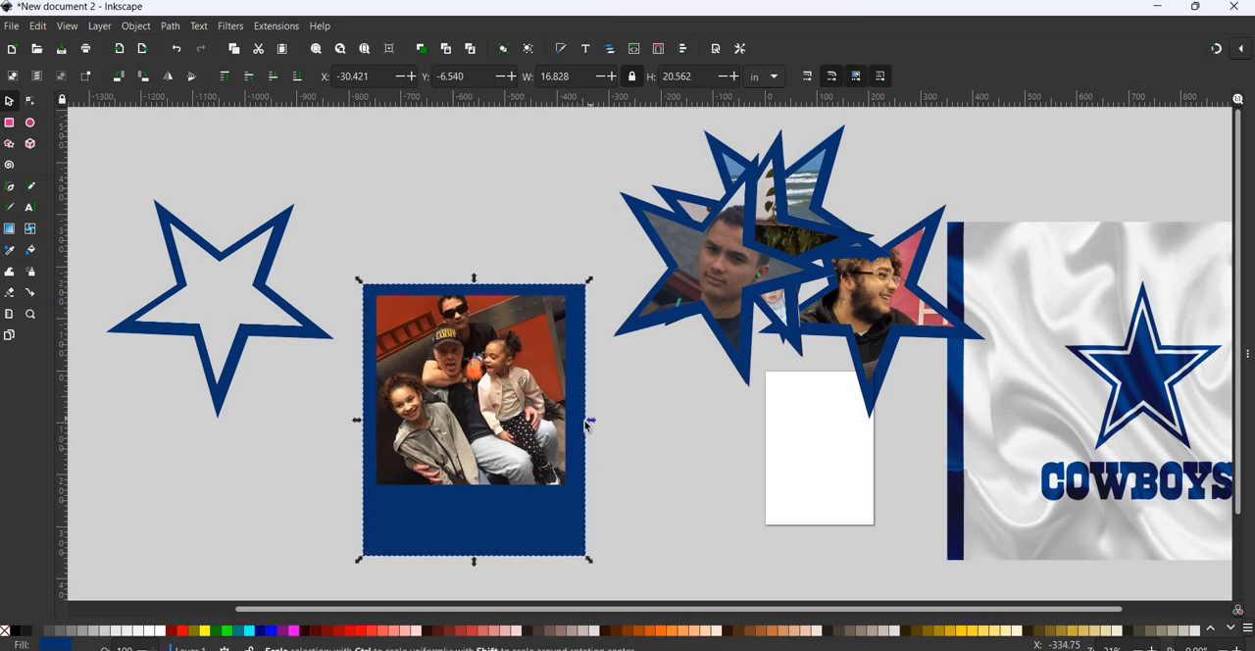
left_click_drag(588, 419, 583, 420)
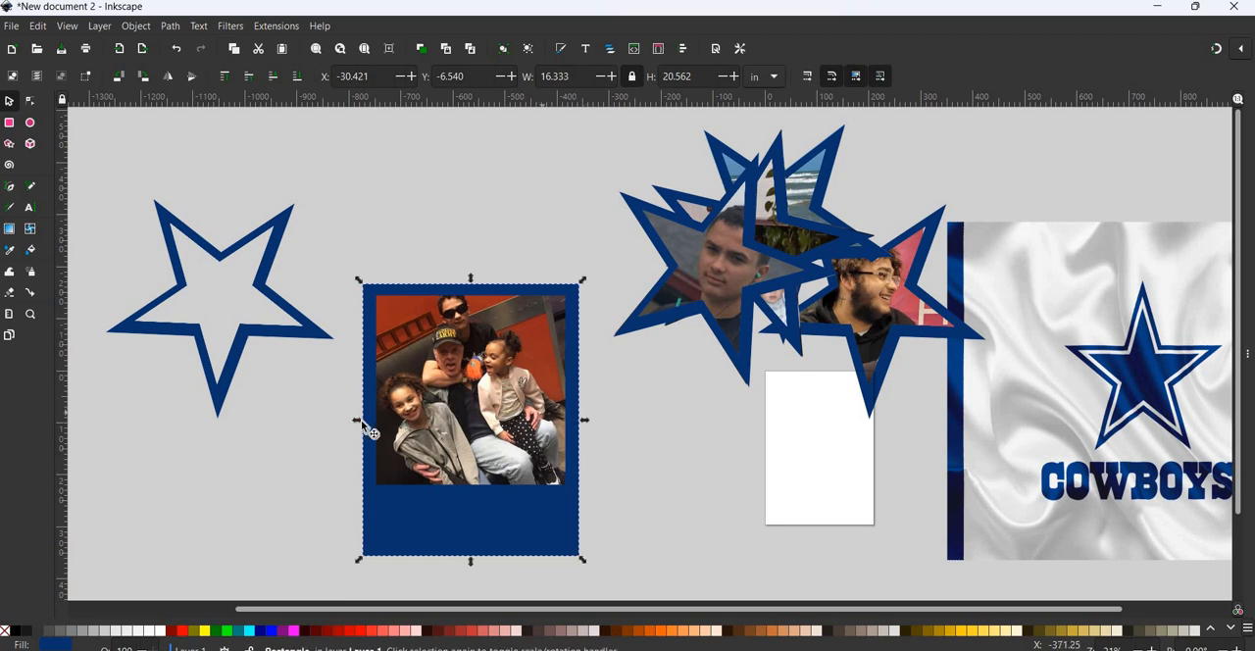
- Change the fill of the blue rectangle behind the group photo to white
left_click_drag(358, 424, 358, 424)
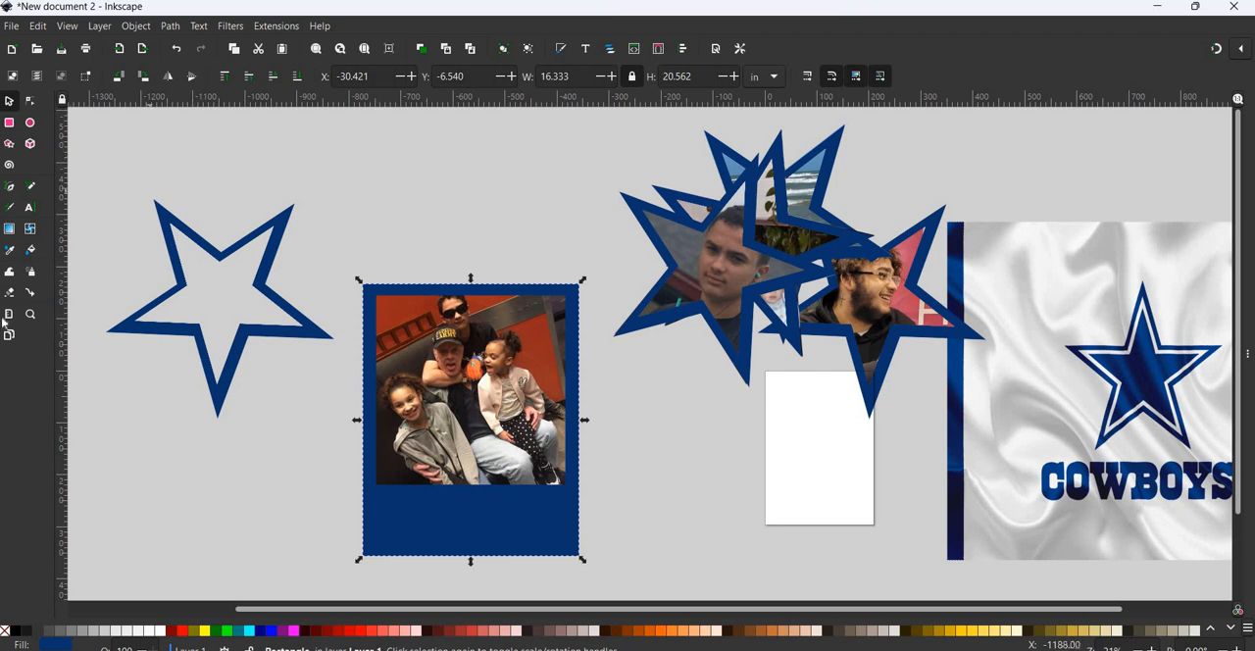
left_click(8, 122)
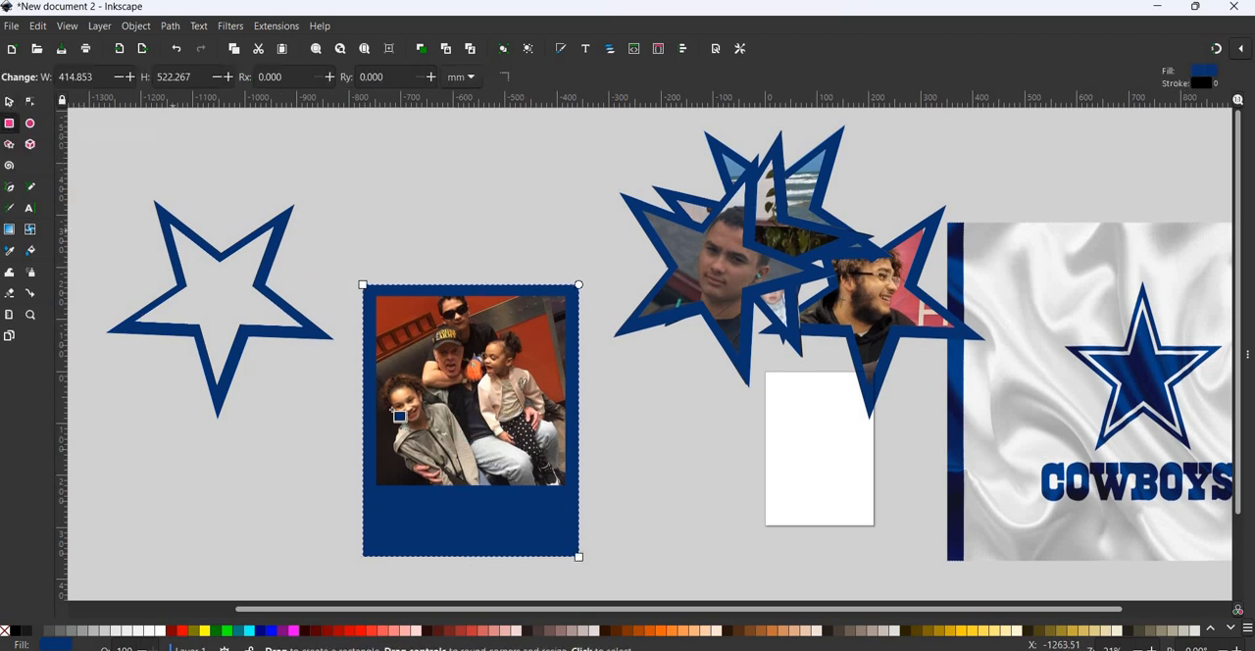
left_click_drag(163, 631, 463, 487)
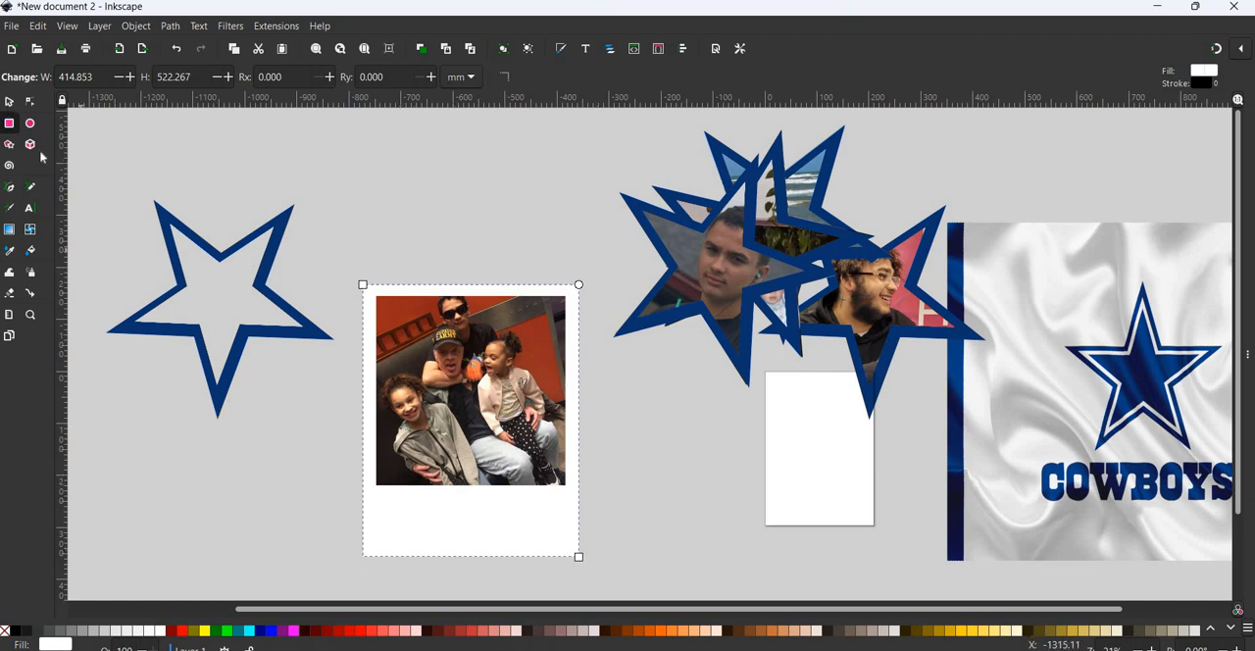
- Draw a rectangle about 385 by 482 mm inside the white one and fill it with the blue sampled from the star border
key("s")
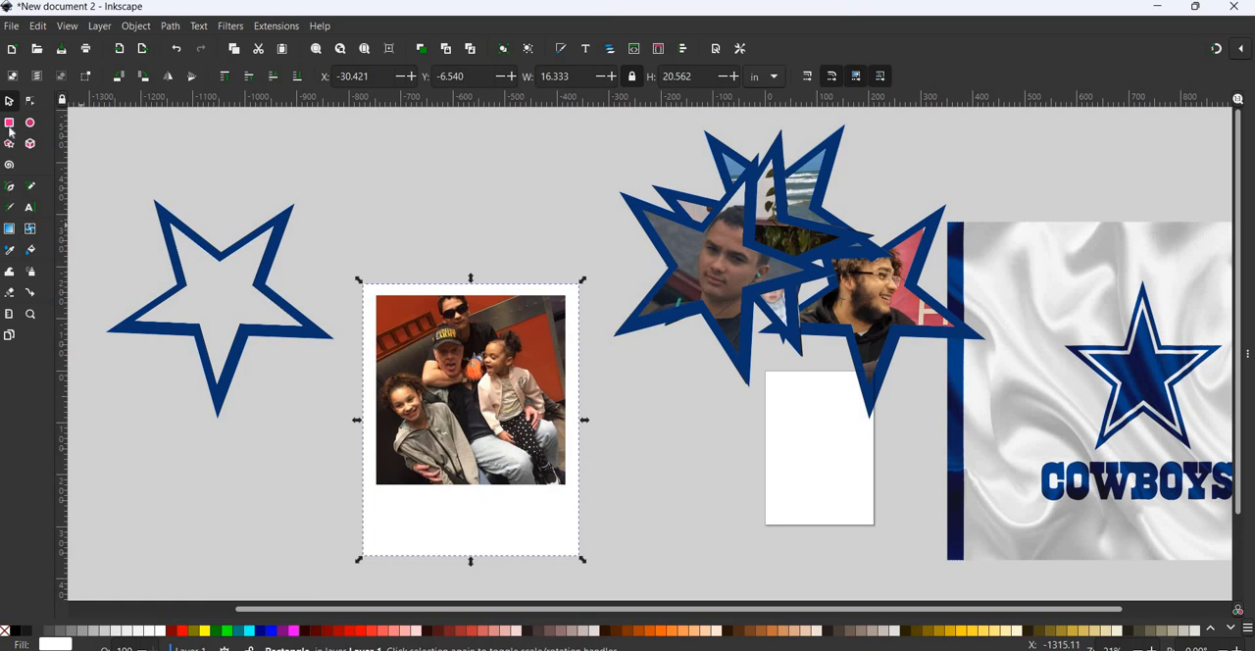
key("r")
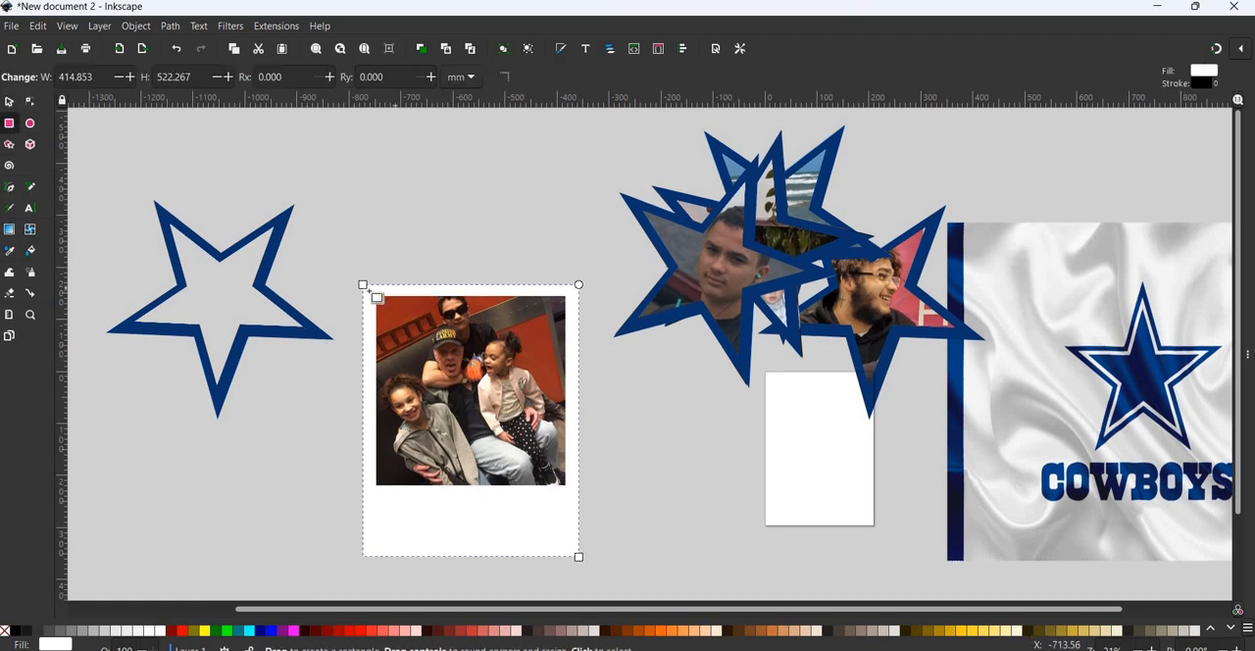
mouse_move(368, 291)
left_mouse_down()
mouse_move(575, 515)
mouse_move(567, 506)
mouse_move(569, 541)
left_mouse_up()
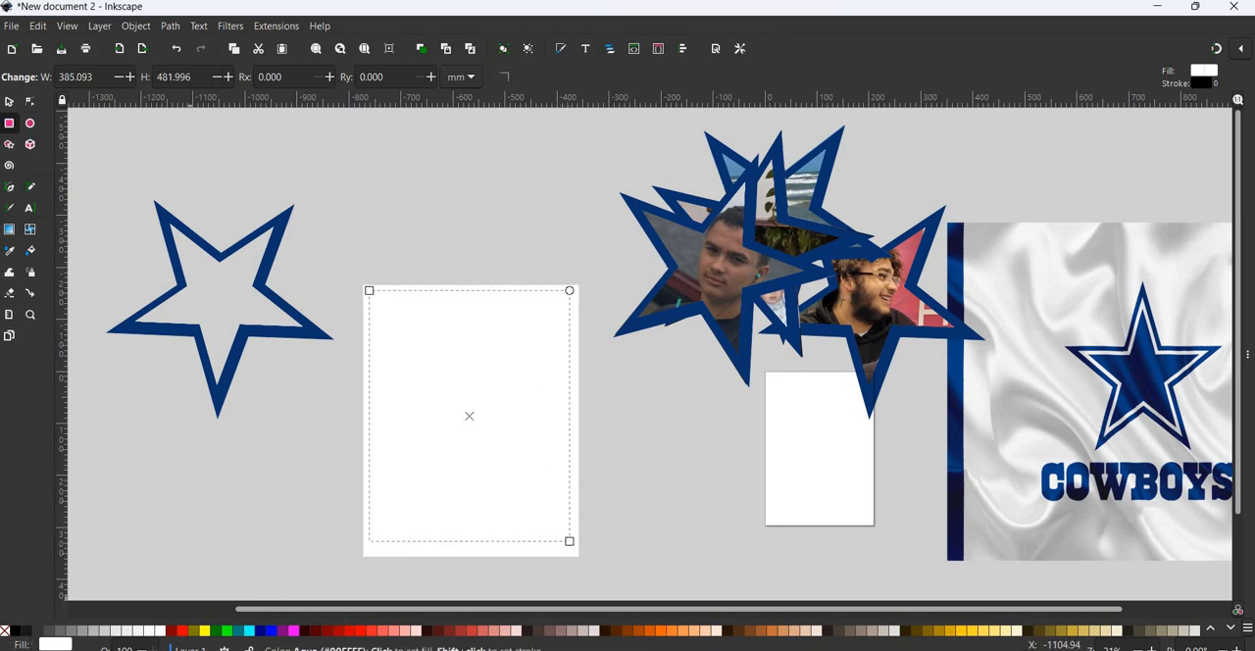
left_click(9, 251)
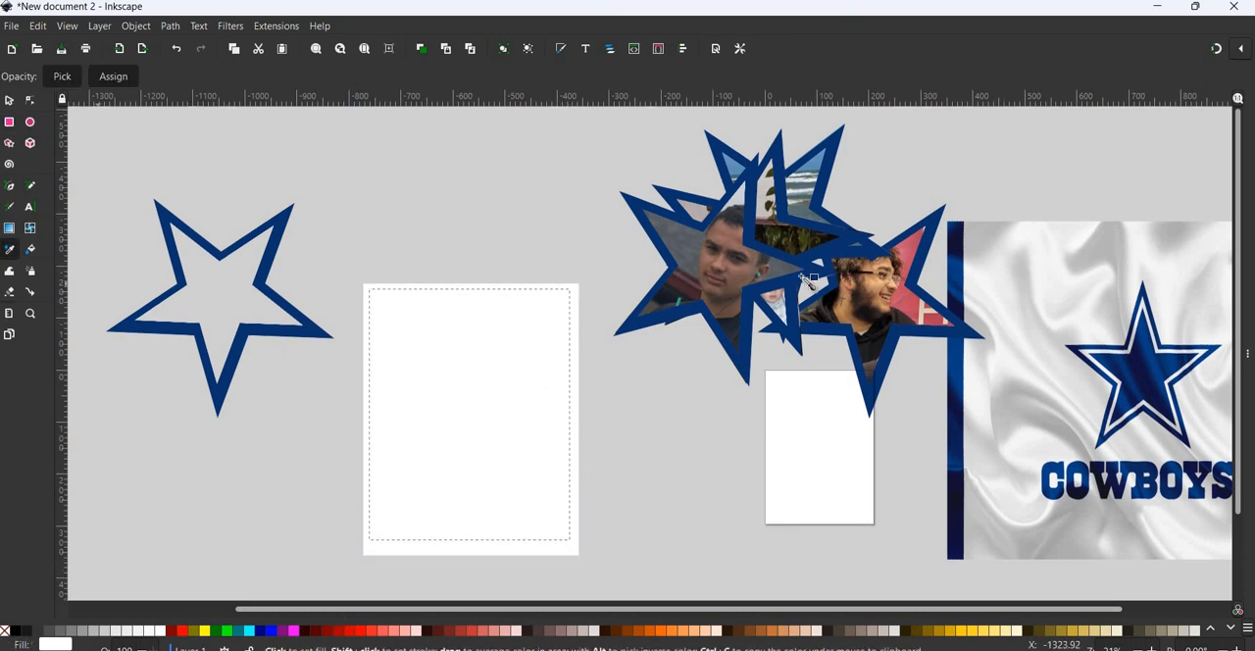
left_click(276, 241)
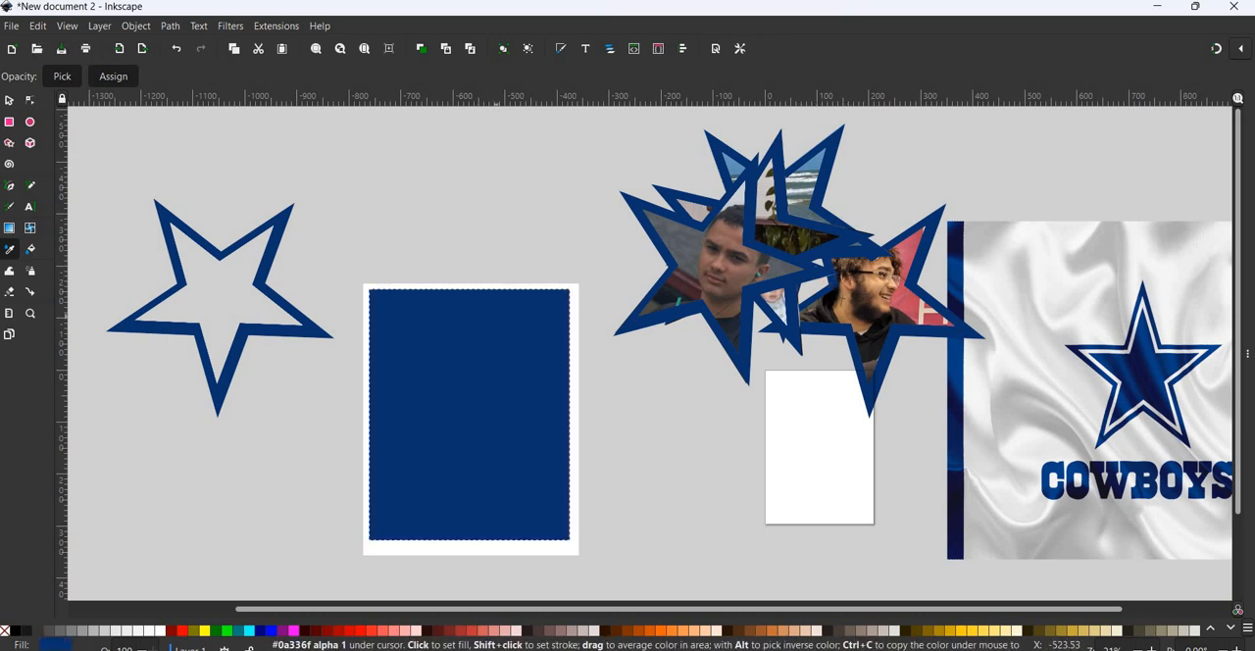
- Move the group photo out from under the blue rectangle, recentre the rectangle on the white one and shorten it to about 17.1 in
key("s")
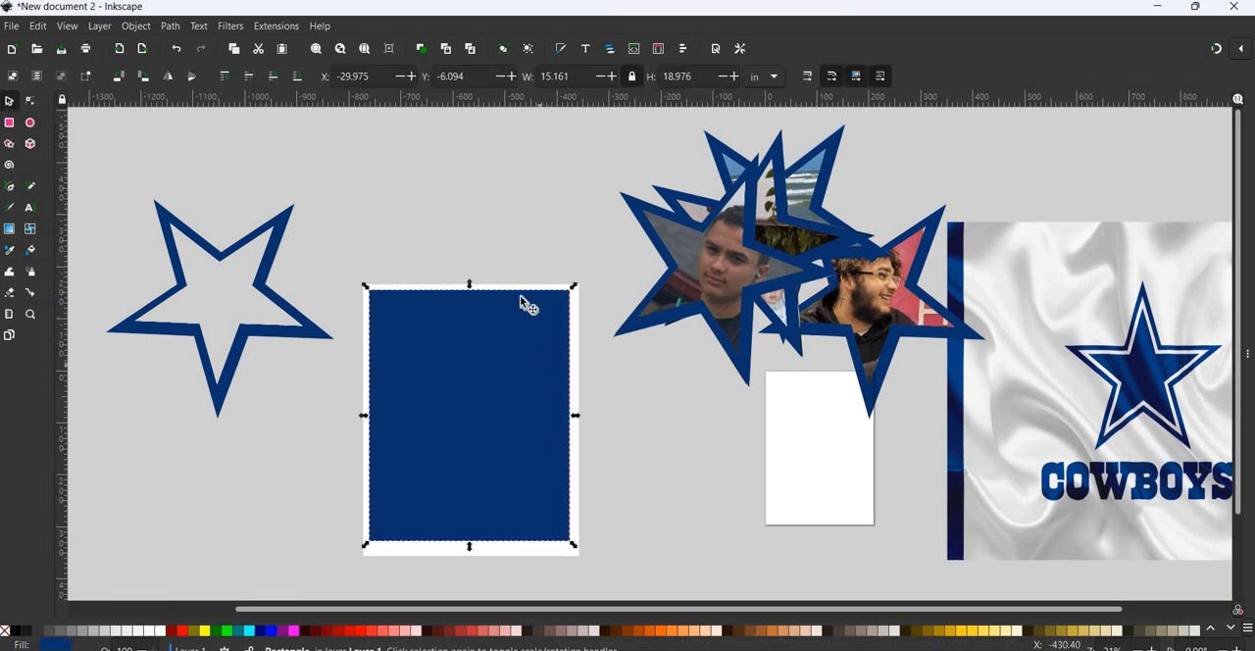
left_click_drag(519, 297, 525, 393)
left_click(523, 325)
left_click_drag(447, 453, 680, 478)
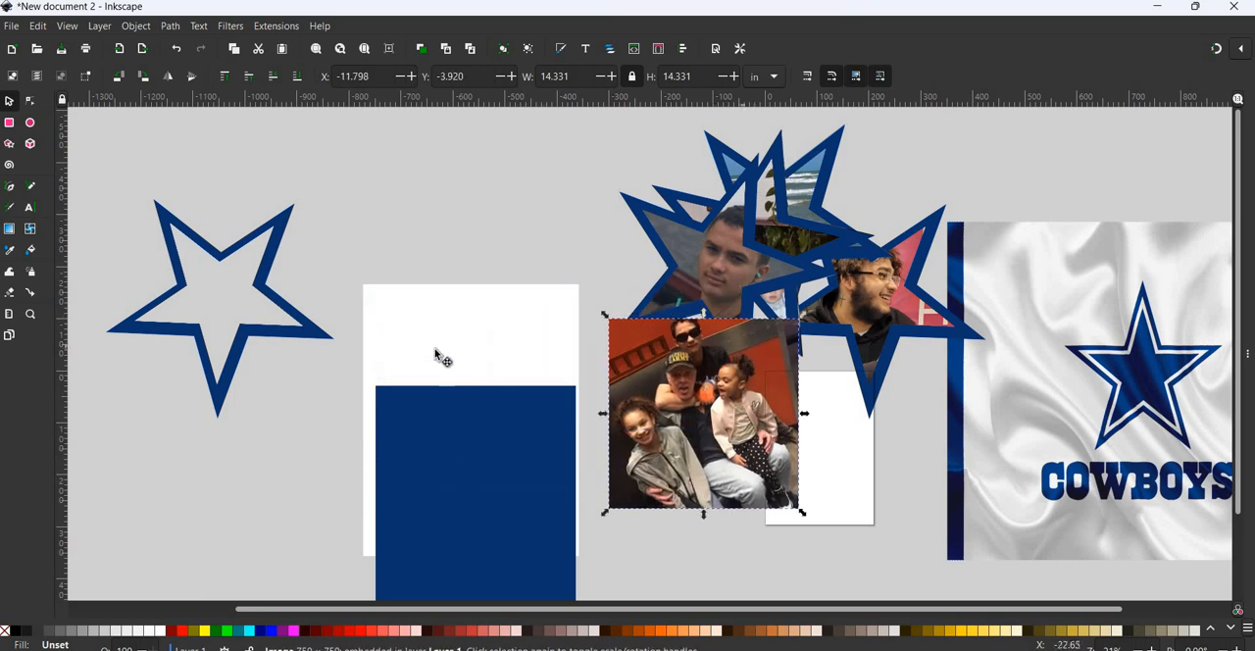
left_click_drag(447, 441, 432, 341)
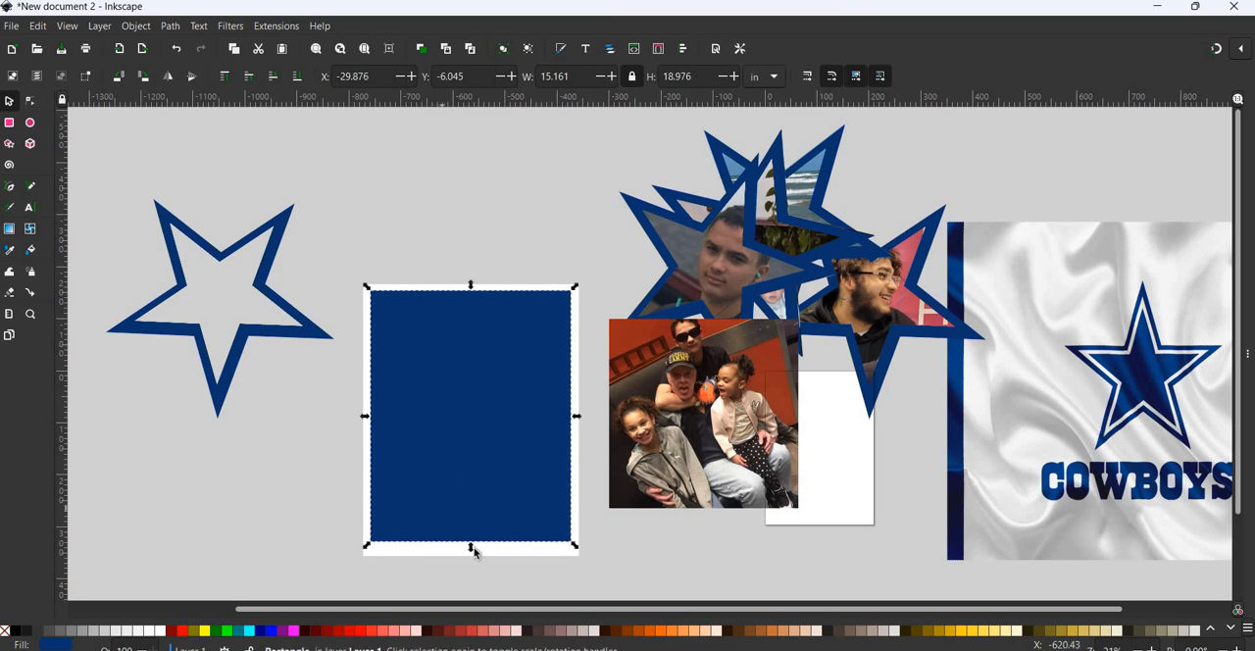
left_click_drag(472, 546, 512, 518)
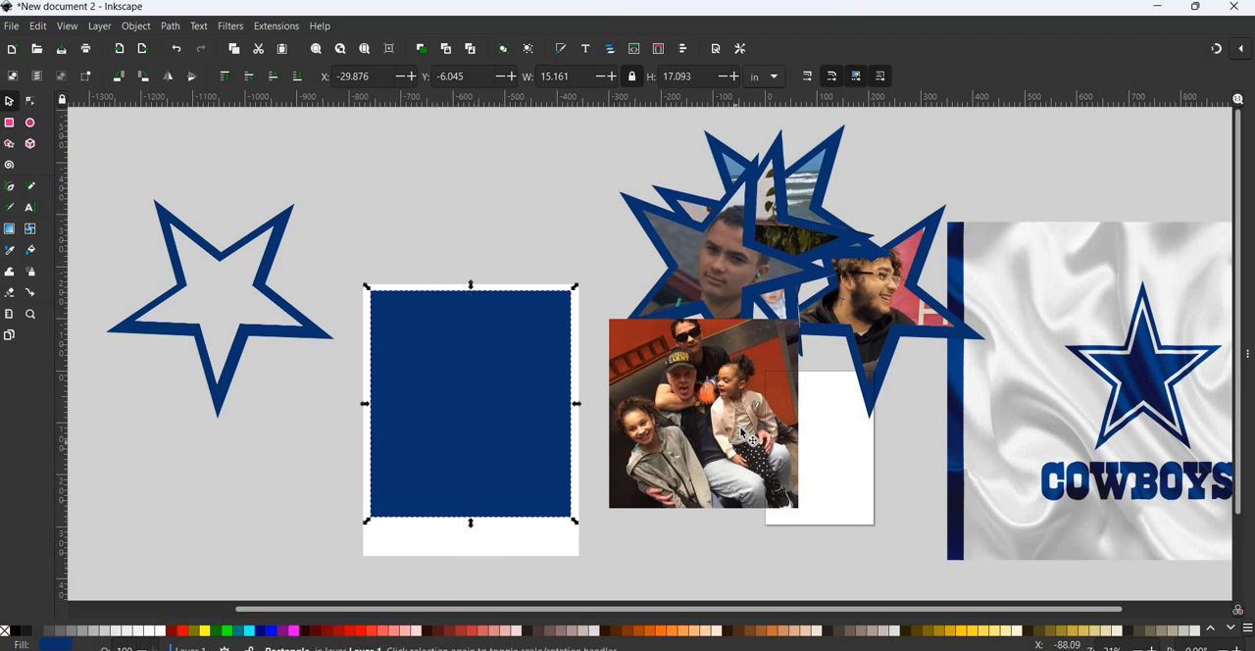
- Bring the group photo to the front by moving it to Layer 1 and place it on the upper part of the blue rectangle
mouse_move(679, 436)
left_mouse_down()
mouse_move(506, 420)
mouse_move(697, 443)
left_mouse_up()
right_click(697, 443)
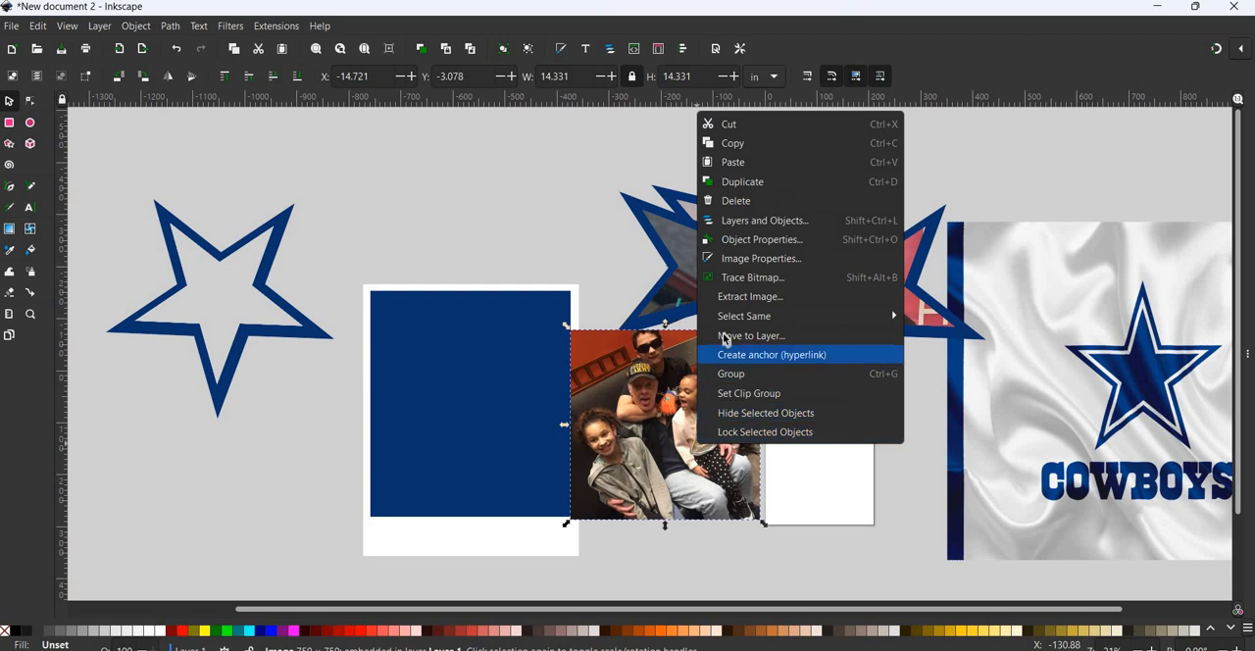
left_click(751, 336)
left_click(678, 428)
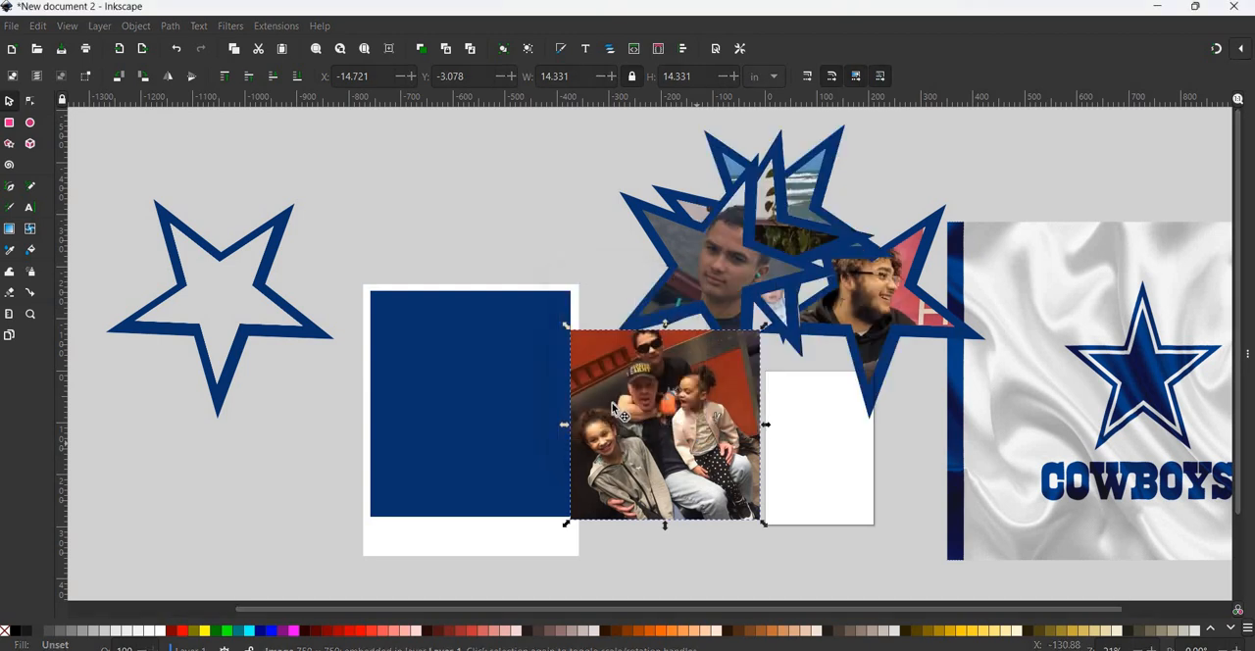
left_click_drag(705, 426, 511, 392)
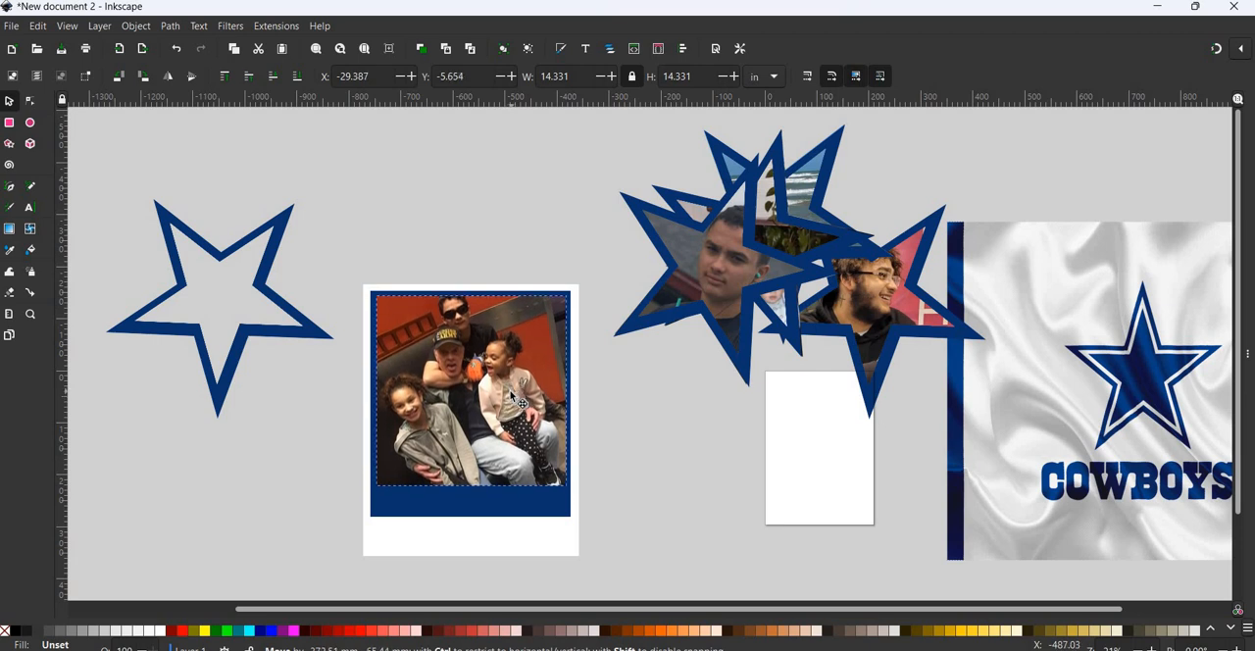
- Shorten the blue rectangle to a thin border around the photo and the white rectangle to about 18 in tall
left_click(483, 511)
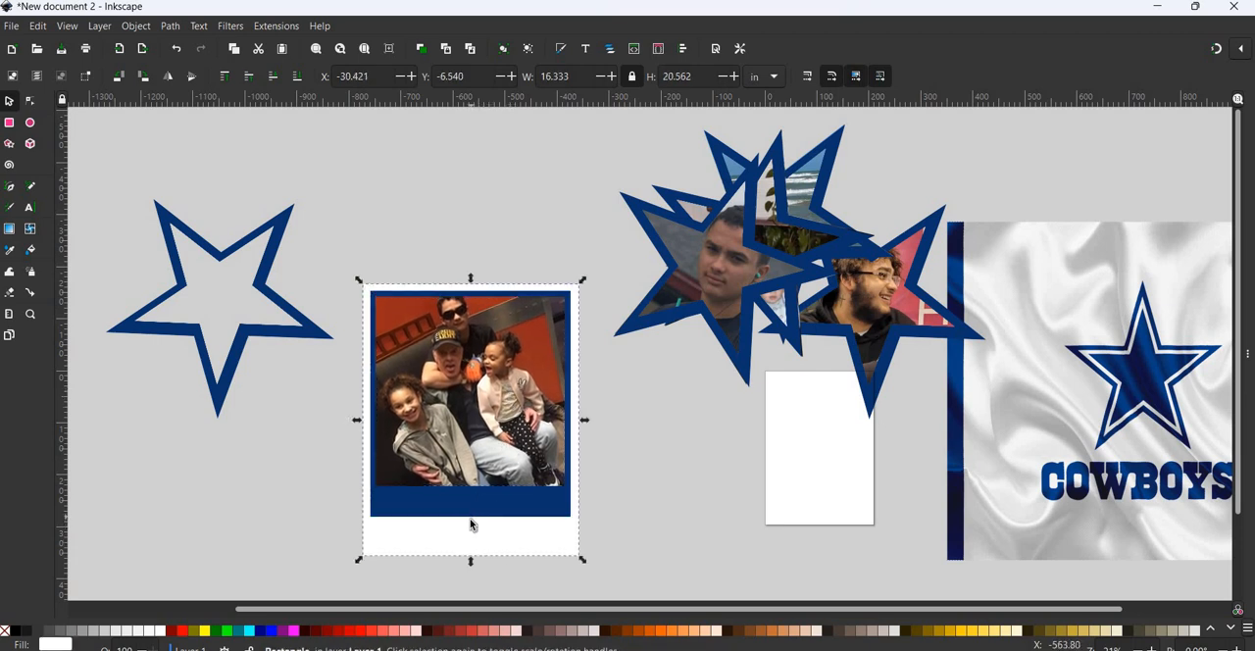
left_click_drag(471, 518, 471, 495)
left_click(470, 551)
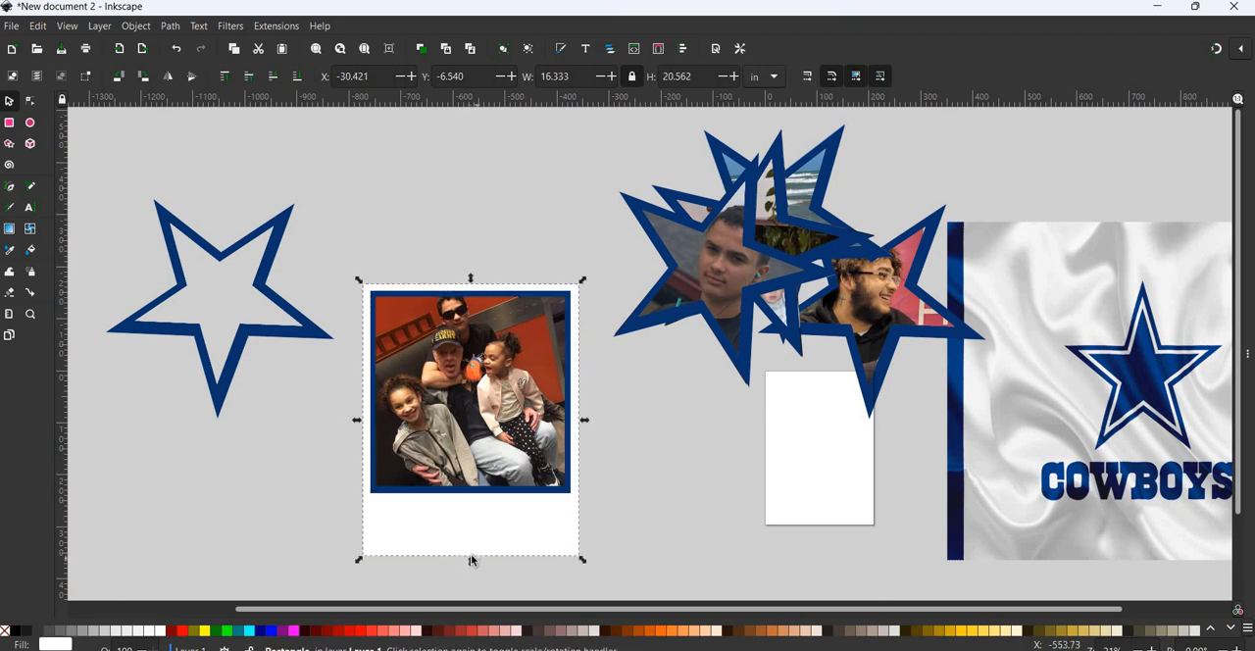
left_click_drag(475, 559, 475, 522)
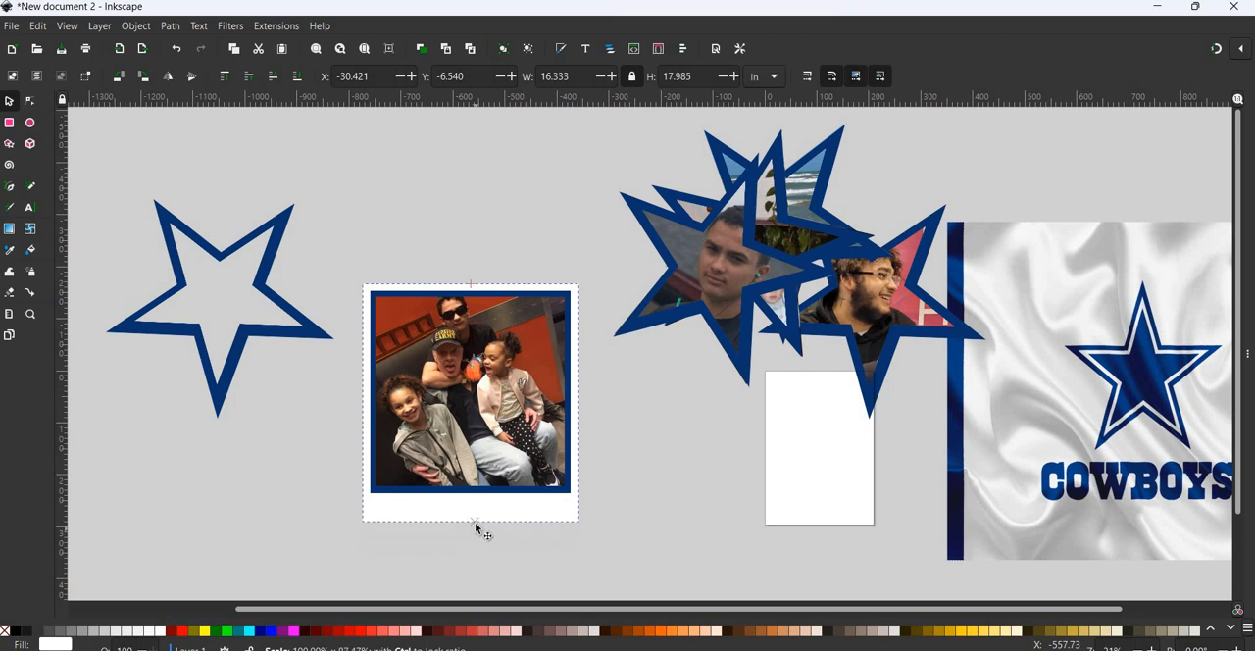
- Group the photo with its blue and white rectangles and move the group beside the photo stars, partly overlapping them
left_click_drag(301, 223, 680, 488)
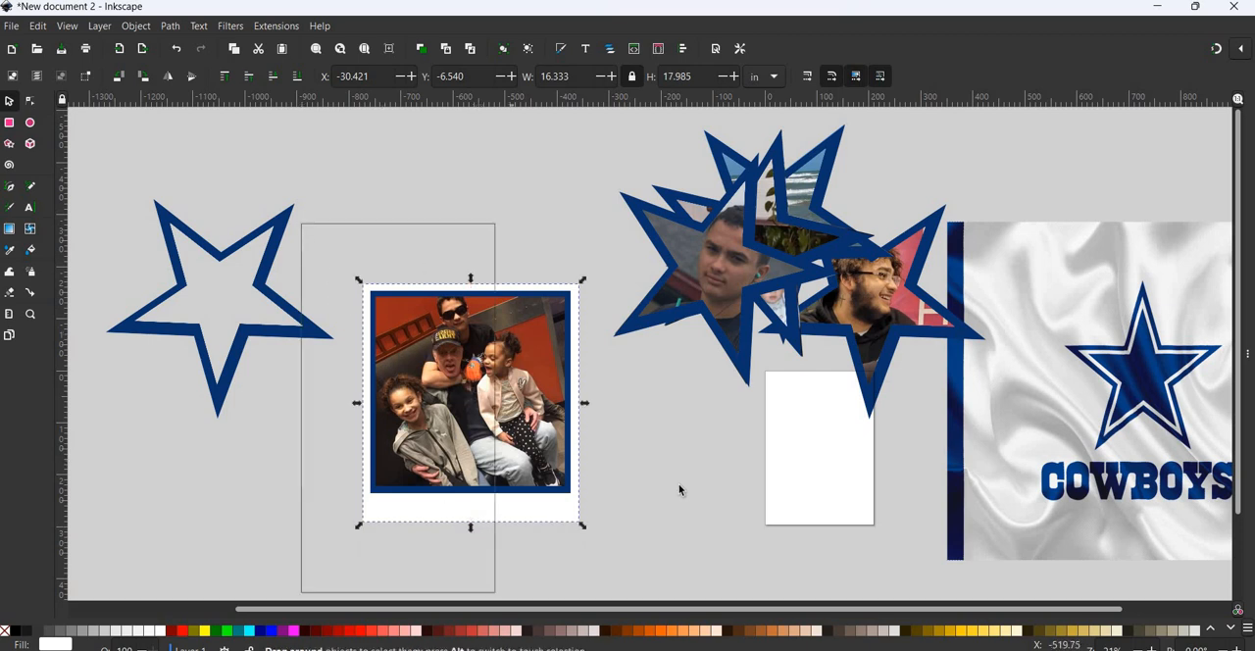
scroll(481, 437, "up", 4)
scroll(481, 451, "up", 4)
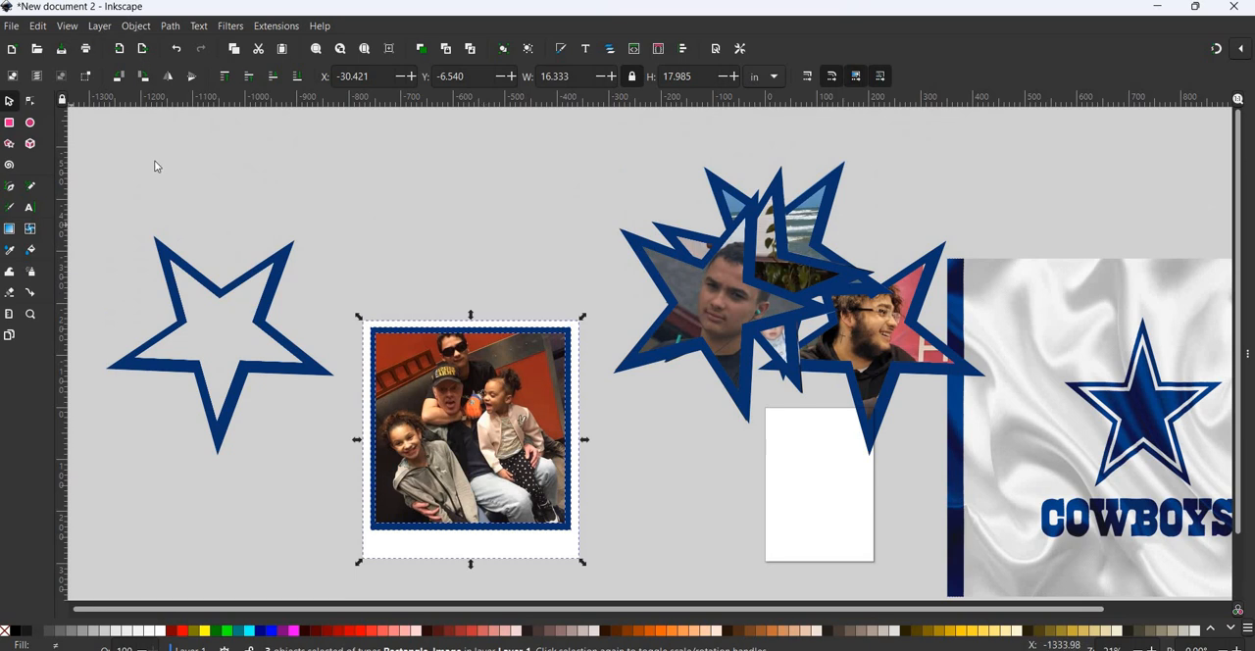
key("alt+o")
left_click(157, 164)
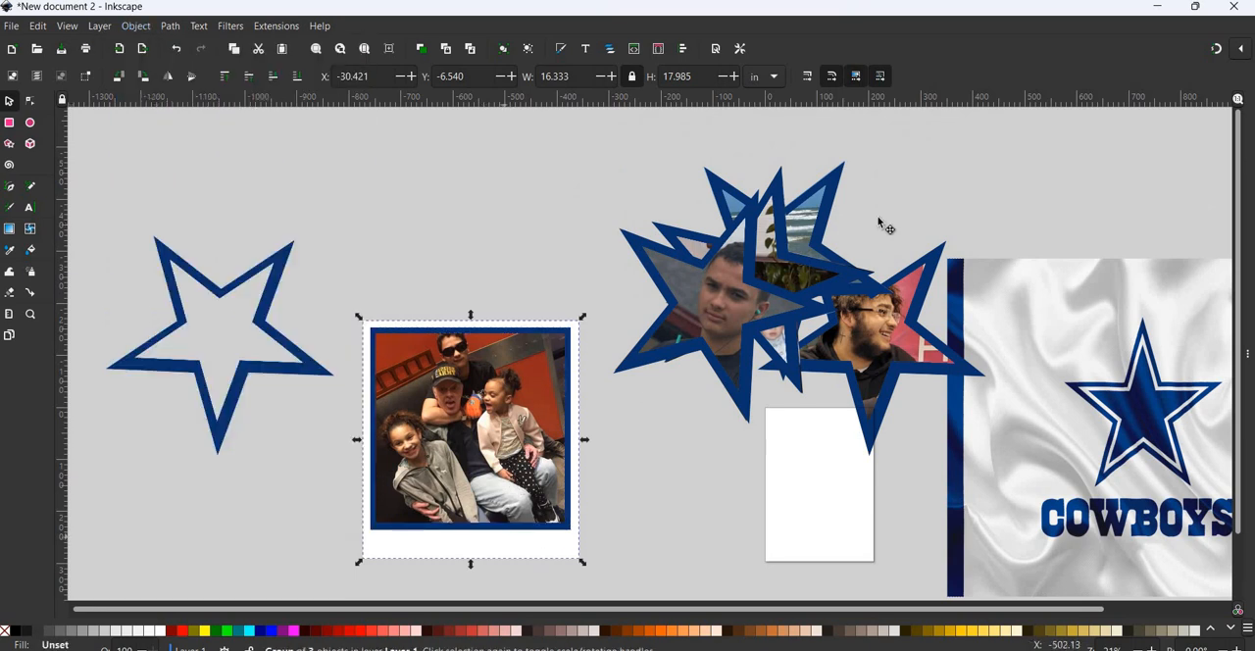
left_click_drag(515, 449, 706, 283)
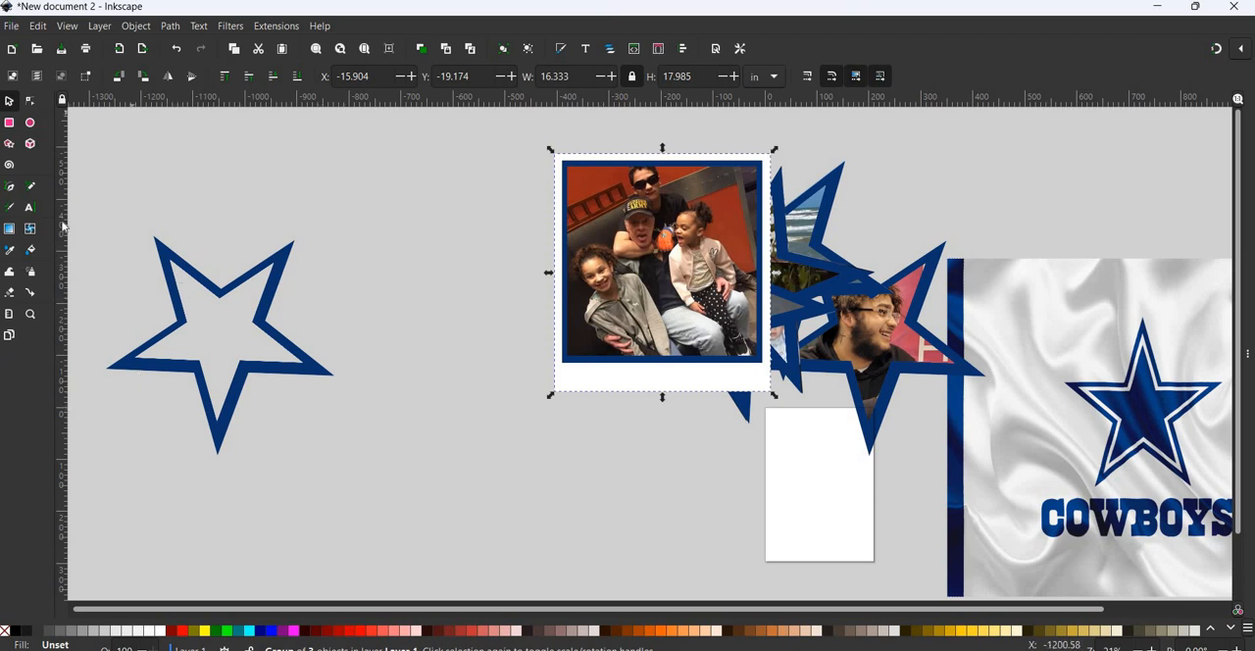
- Import image10 from the Downloads folder as an embedded image with the DPI taken from the file
left_click(12, 26)
left_click(69, 217)
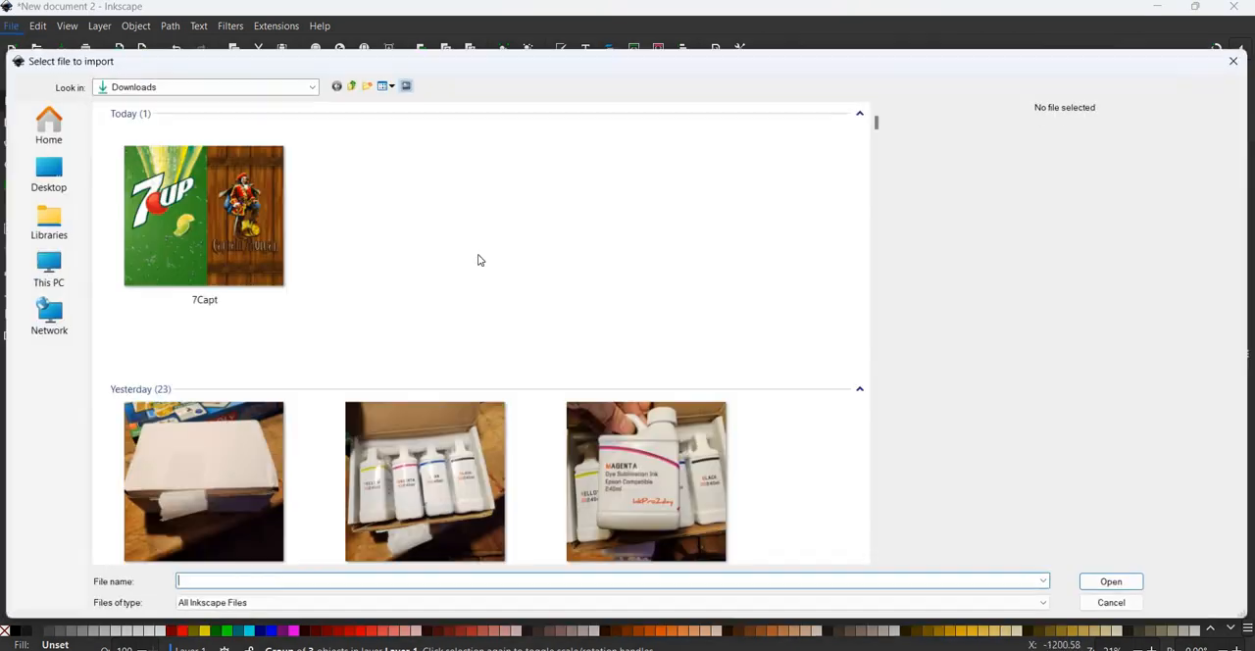
scroll(479, 260, "down", 3)
scroll(479, 260, "down", 3)
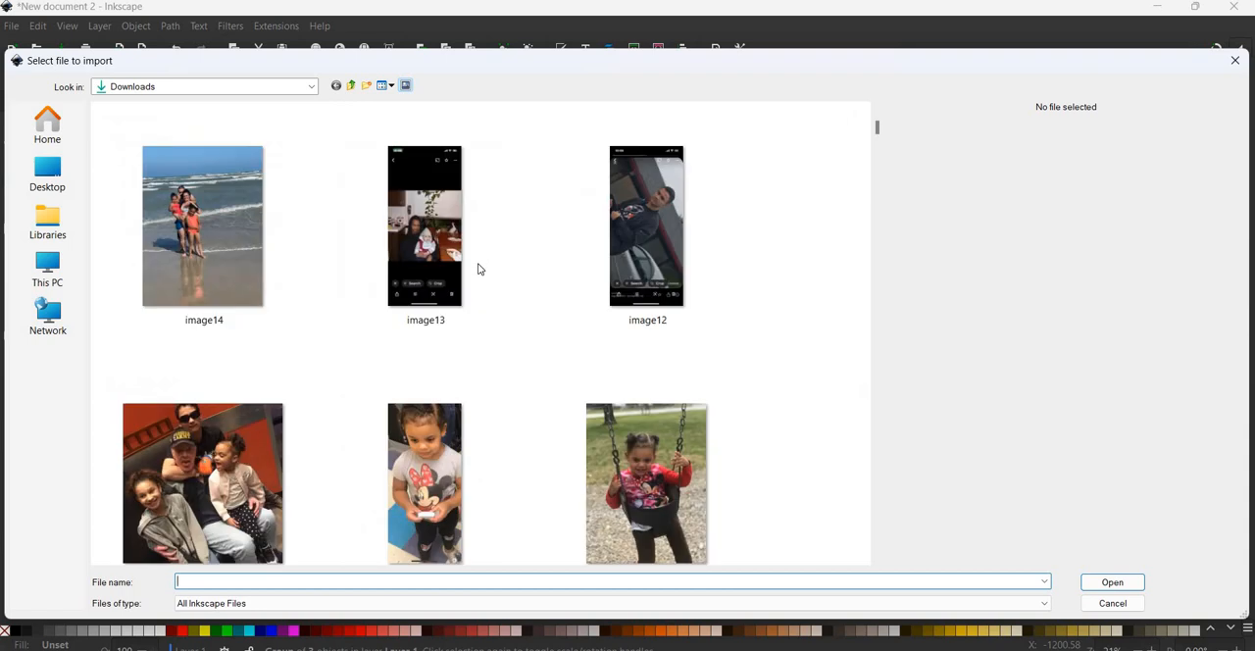
left_click(418, 490)
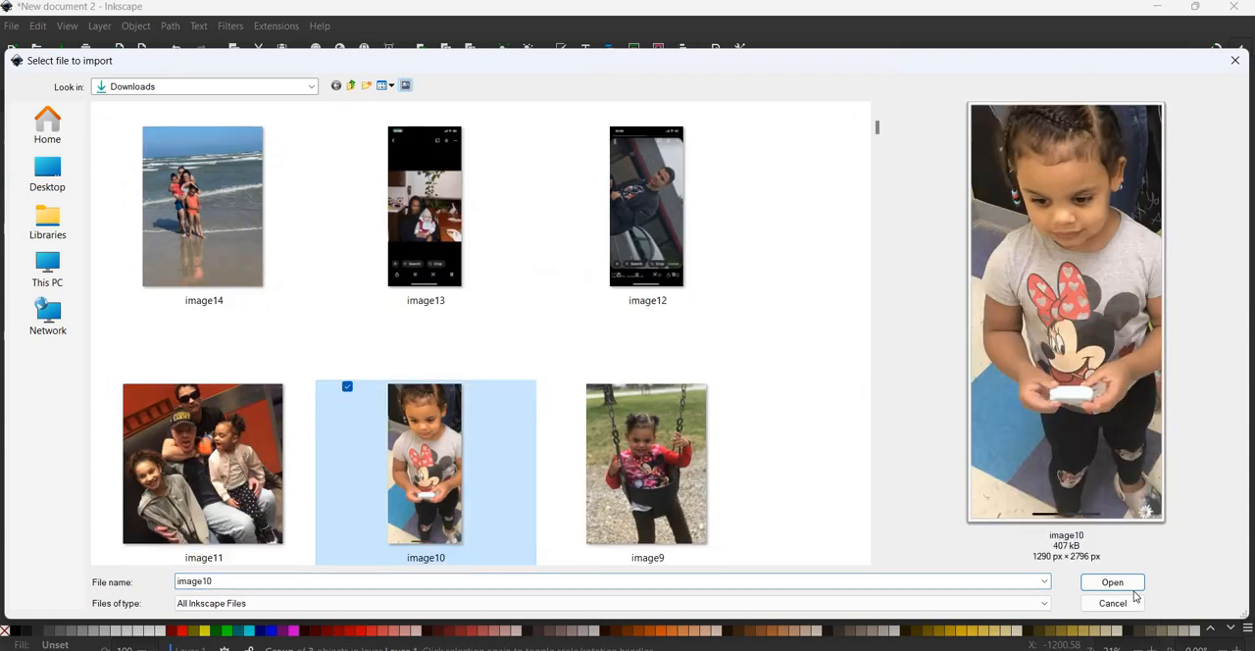
left_click(1111, 582)
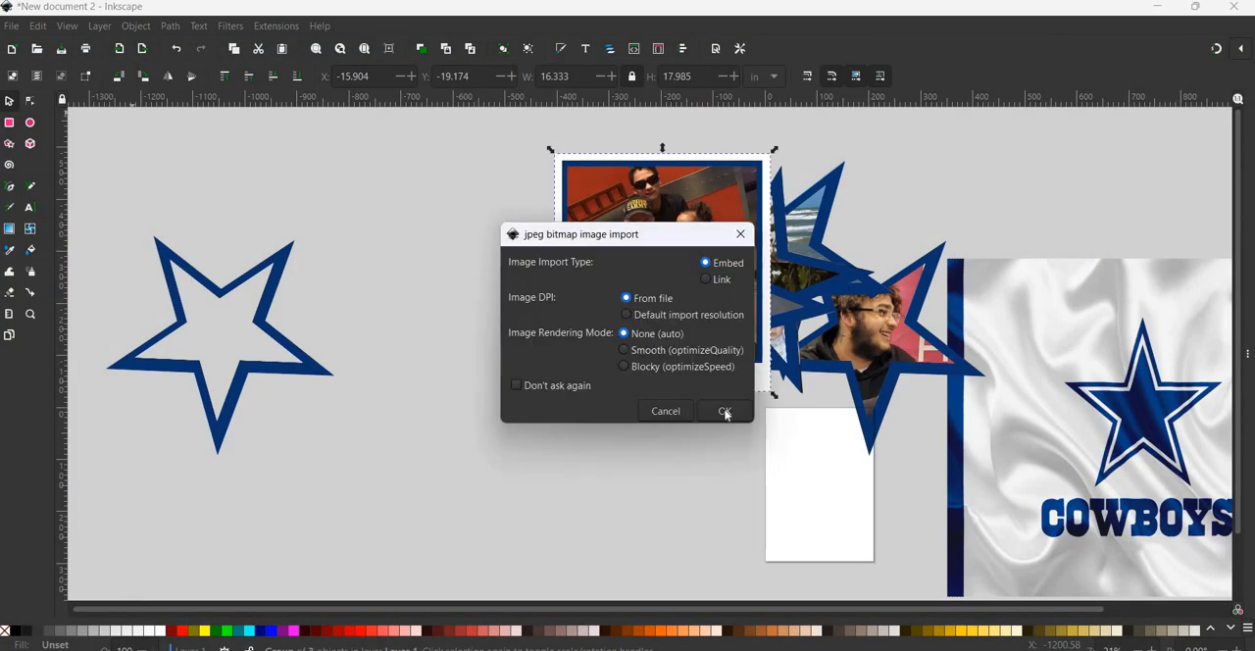
left_click(703, 404)
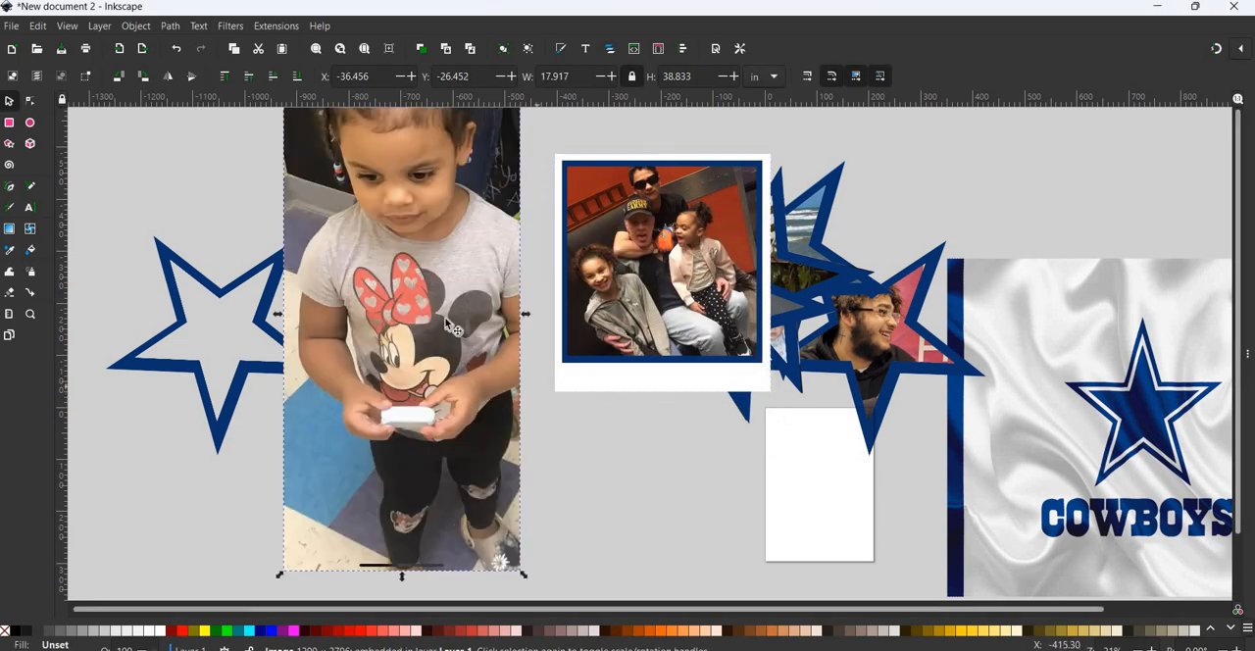
- Move the imported toddler photo down, duplicate the empty blue star and place one copy over the child's face
left_click_drag(446, 326, 453, 441)
left_click_drag(229, 314, 445, 236)
left_click(267, 304)
key("ctrl+d")
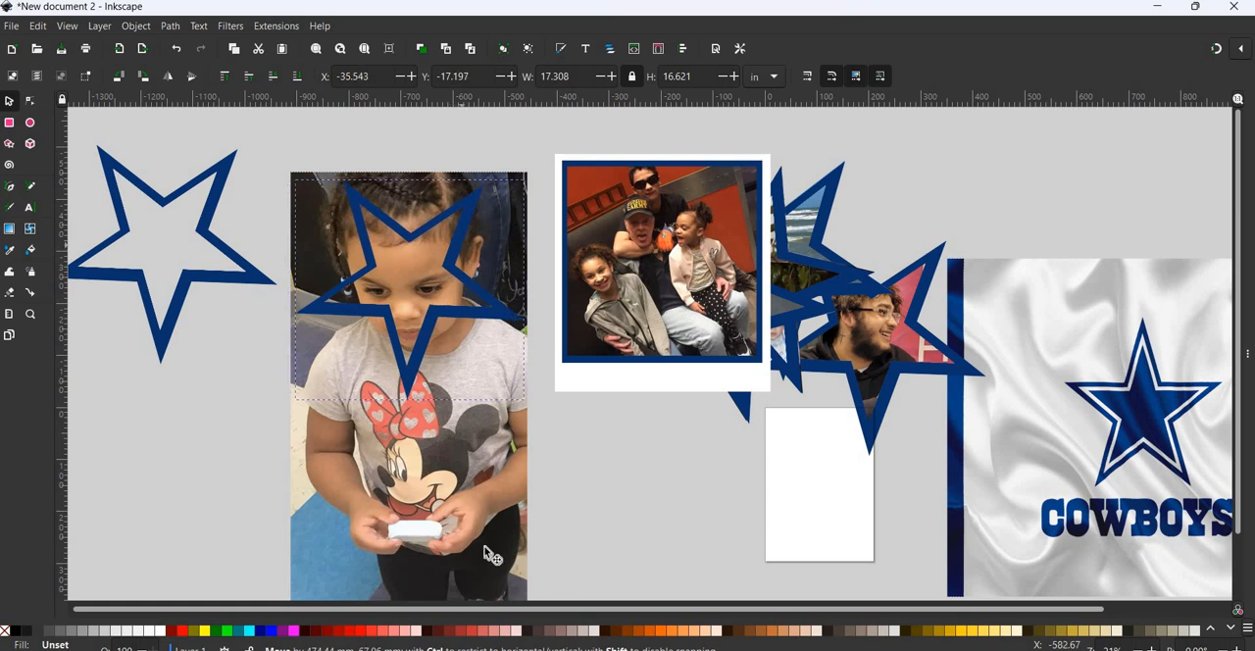
- Scale the toddler photo to about 17.1 by 37.1 in and position it so the child's face sits inside the star
left_click(489, 495)
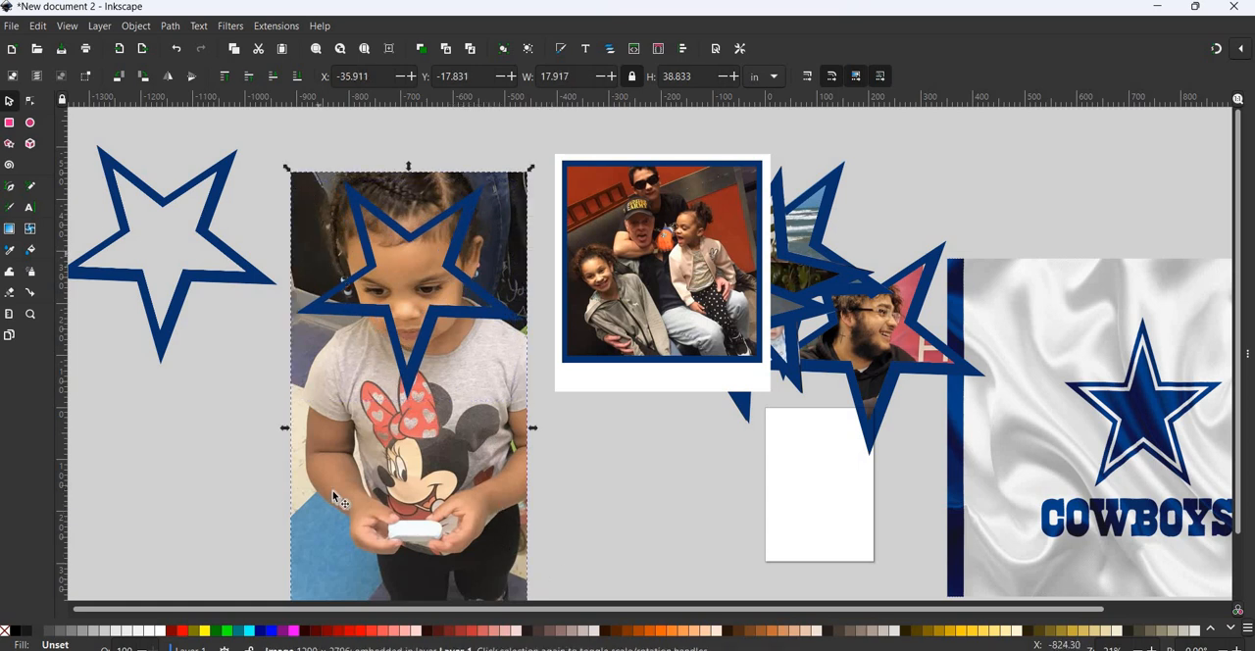
left_click_drag(363, 497, 379, 386)
left_click_drag(303, 578, 347, 508)
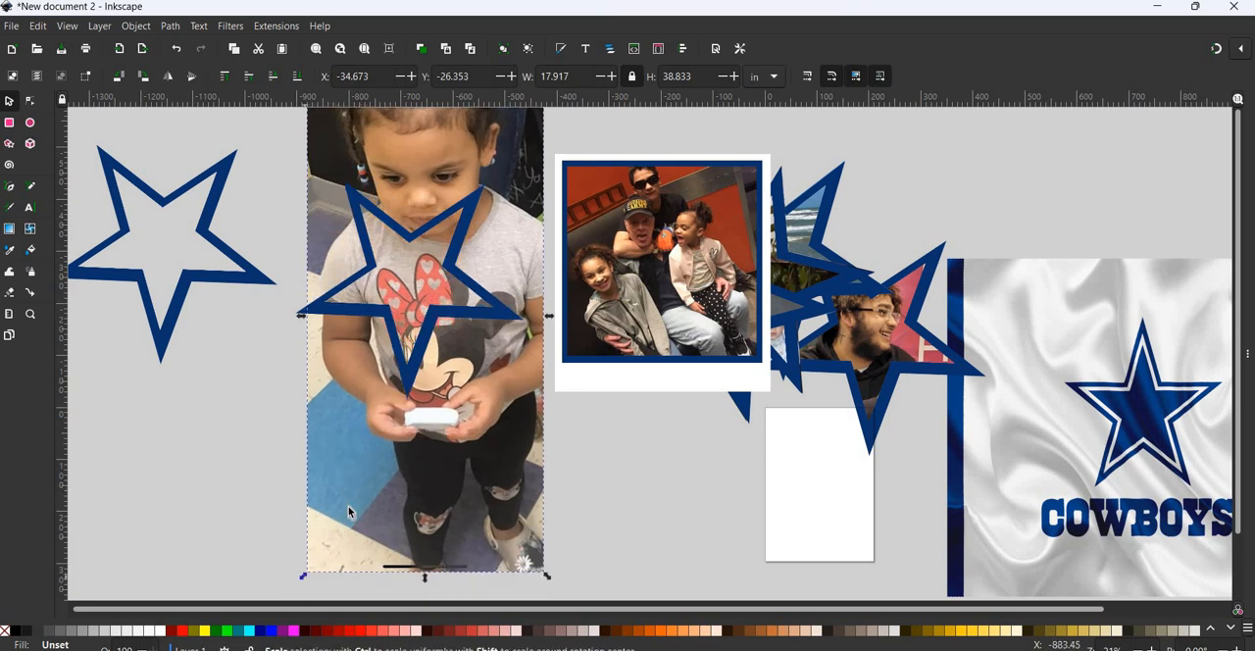
mouse_move(462, 486)
left_mouse_down()
mouse_move(457, 555)
mouse_move(462, 500)
left_mouse_up()
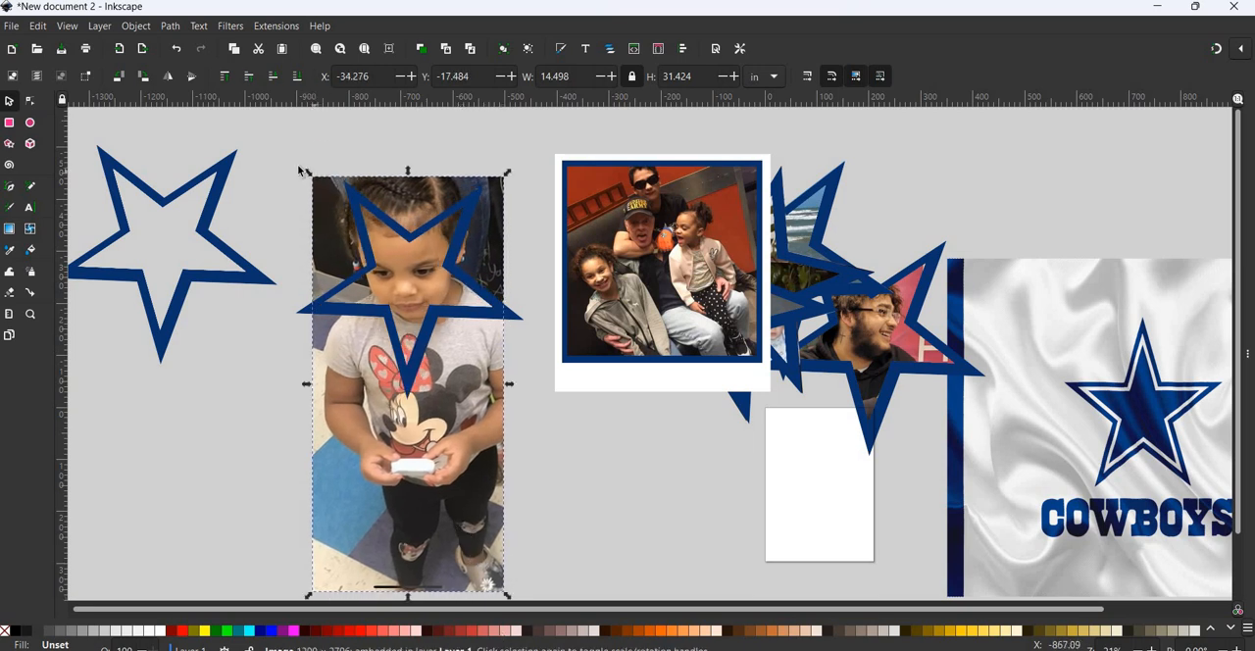
left_click_drag(299, 170, 201, 135)
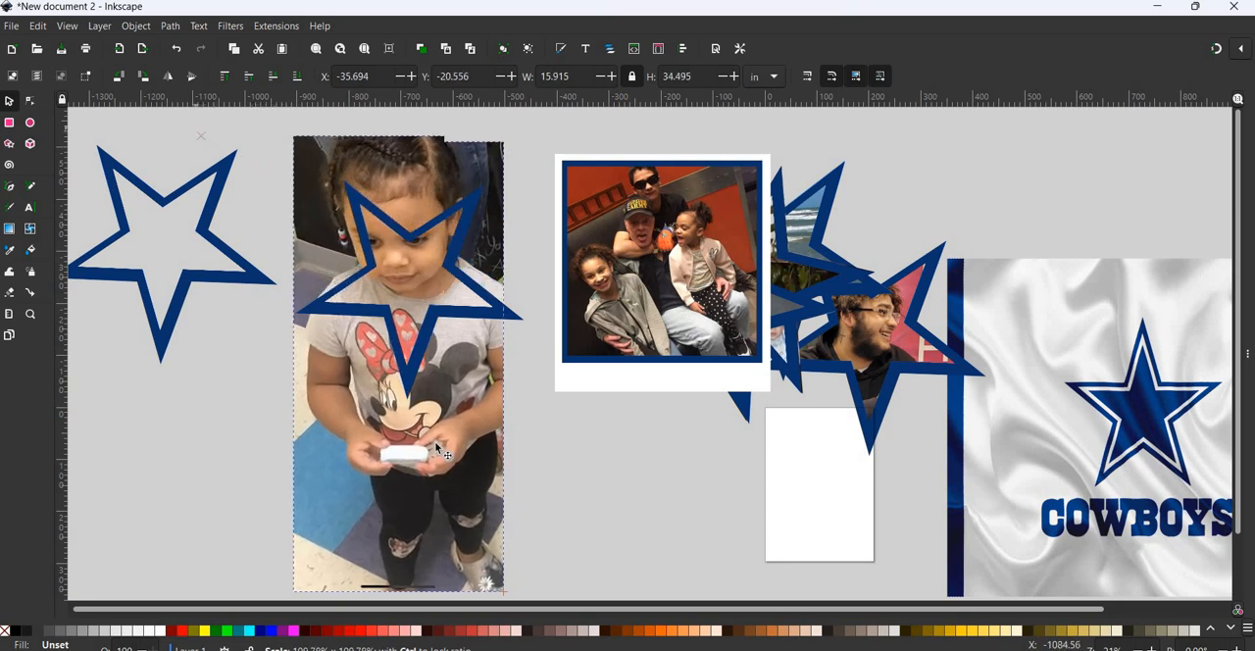
left_click_drag(436, 446, 449, 476)
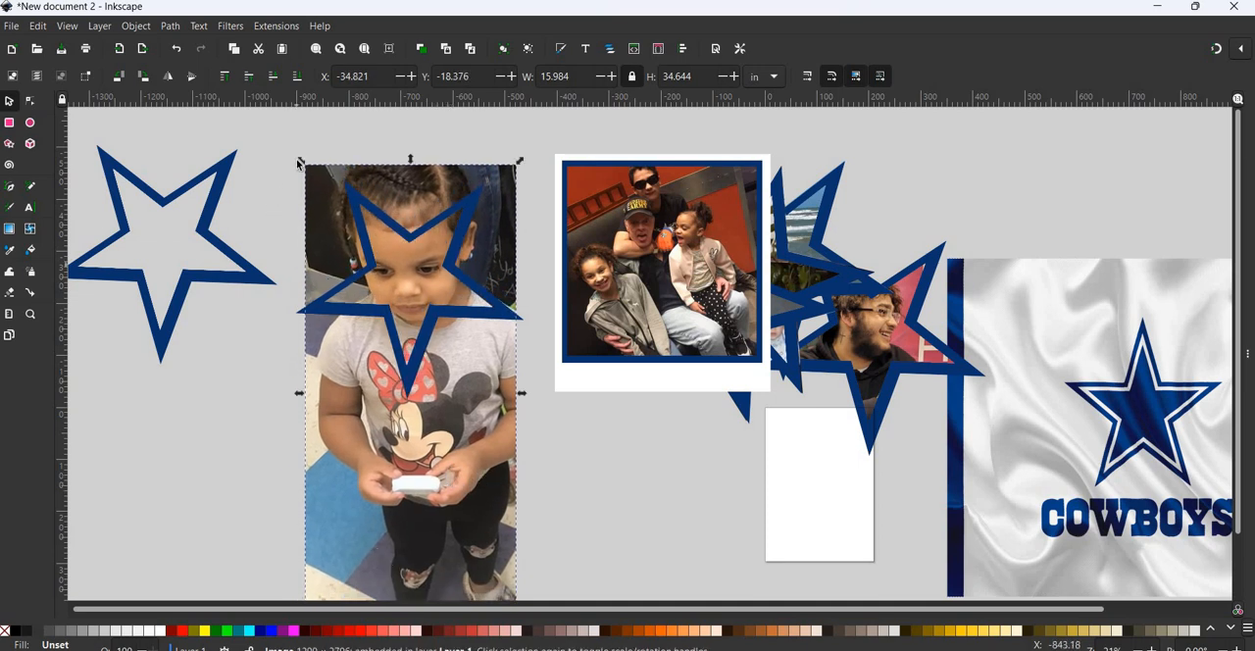
left_click_drag(293, 160, 285, 128)
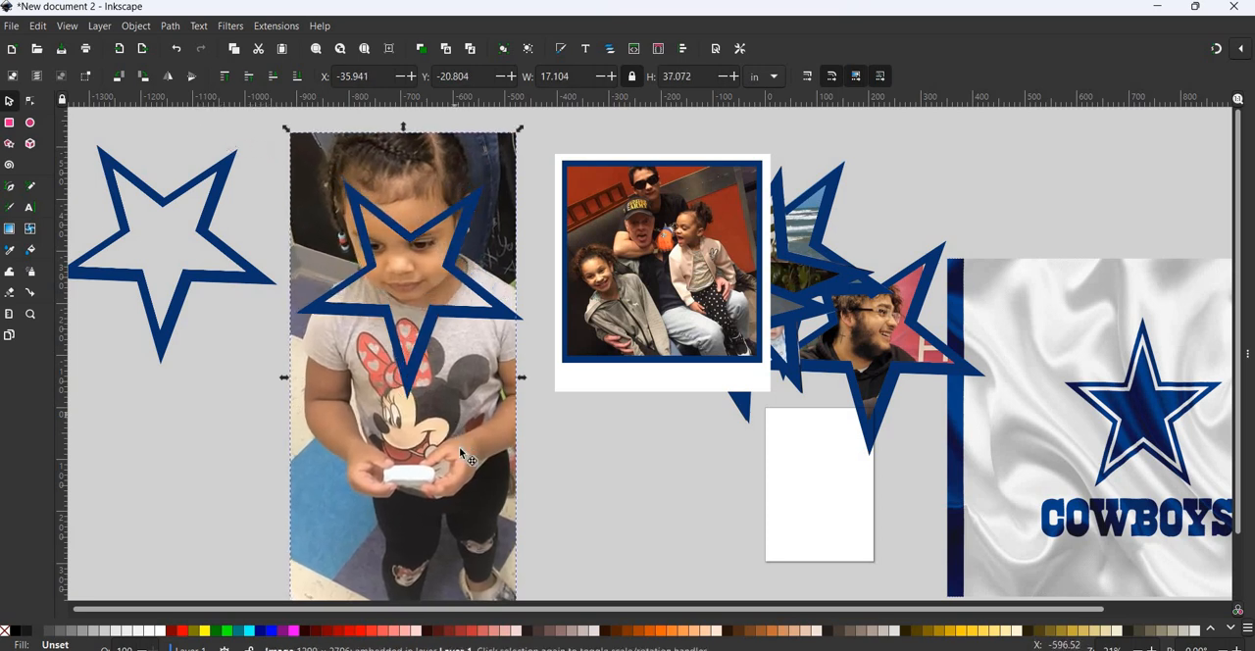
left_click_drag(458, 446, 462, 453)
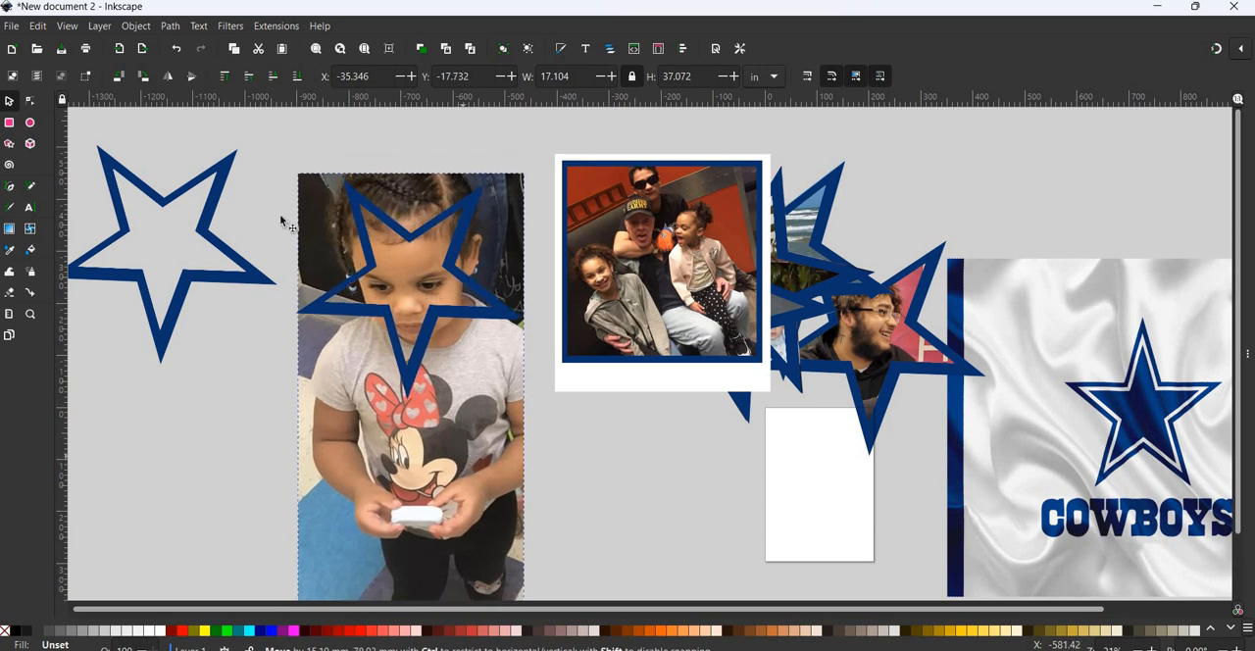
- Clip the toddler photo to the blue star placed over the child's face
left_click_drag(281, 222, 282, 221)
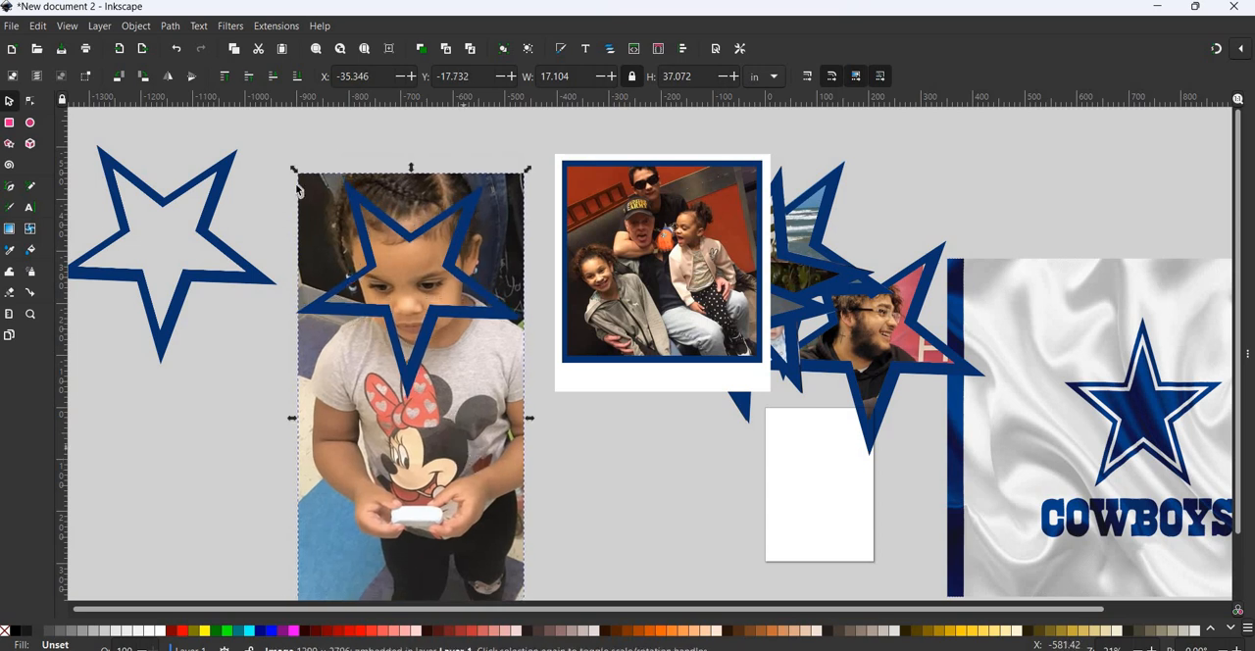
left_click(475, 200, "shift")
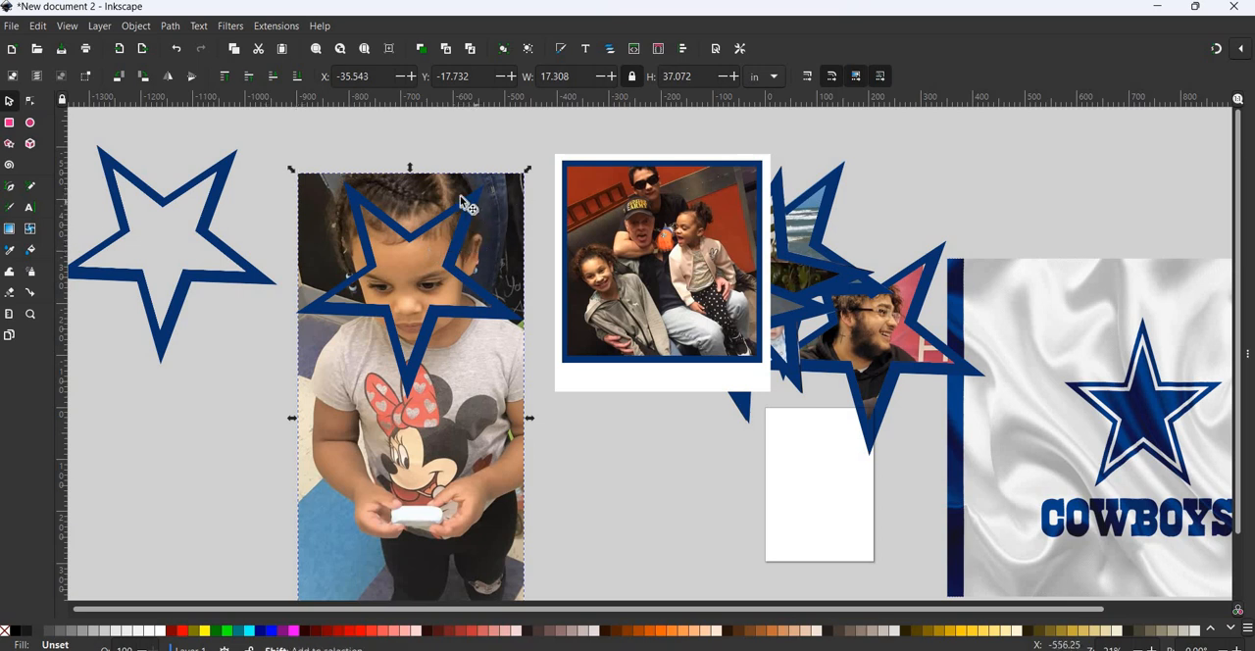
left_click(135, 26)
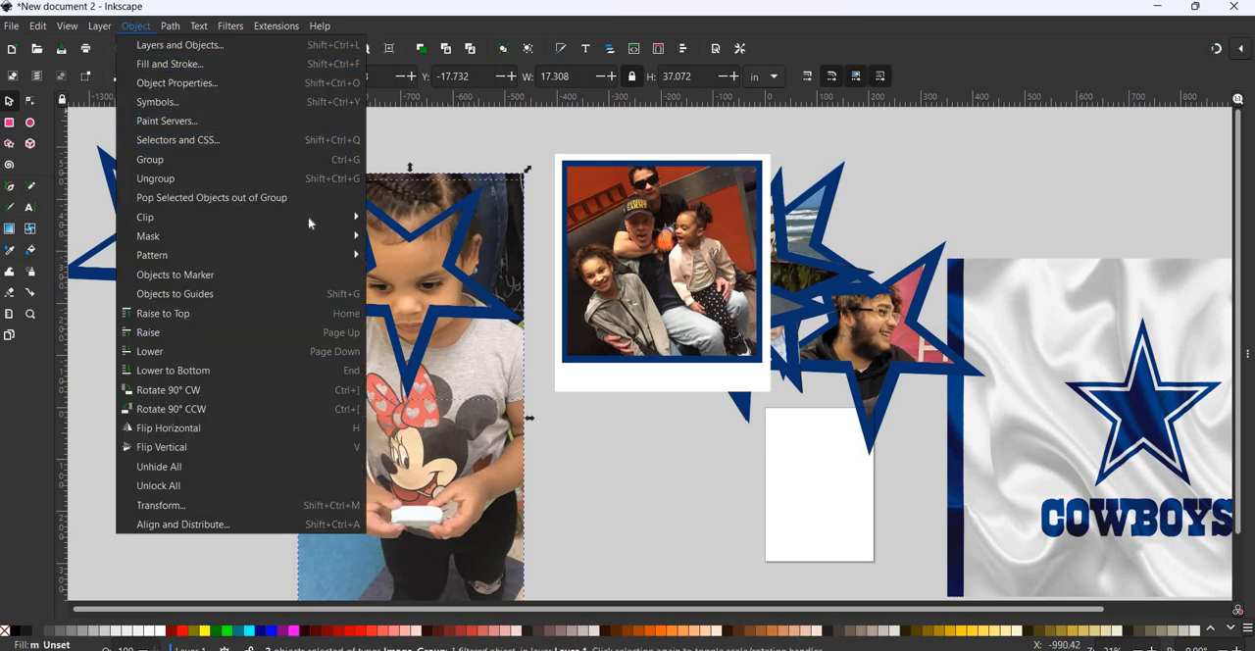
mouse_move(196, 217)
left_click(401, 217)
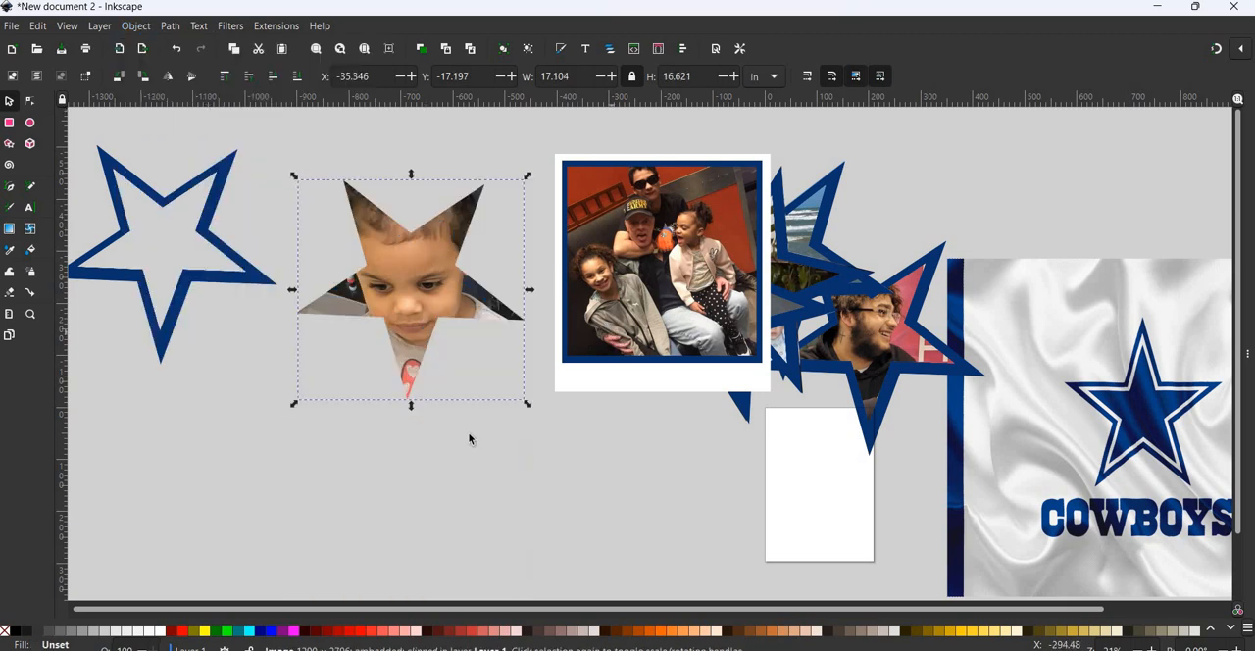
- Place a copy of the empty blue star over the star-clipped toddler photo and enlarge it to about 17.4 by 16.7 in
left_click(260, 279)
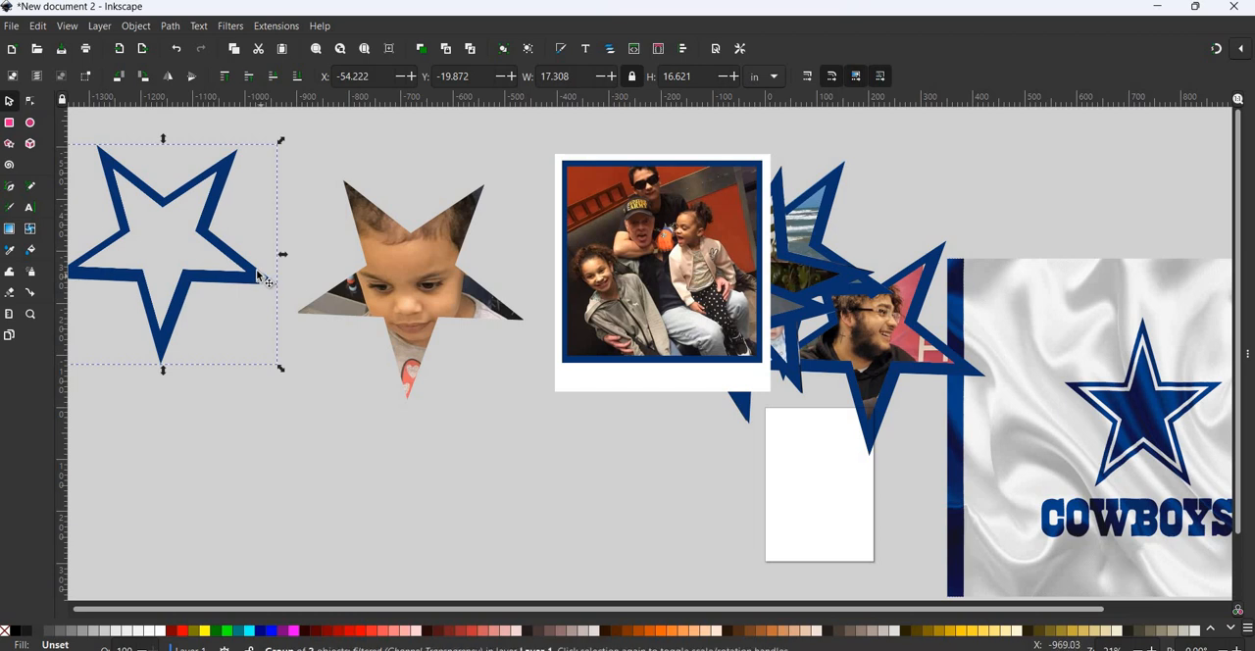
left_click_drag(261, 281, 506, 313)
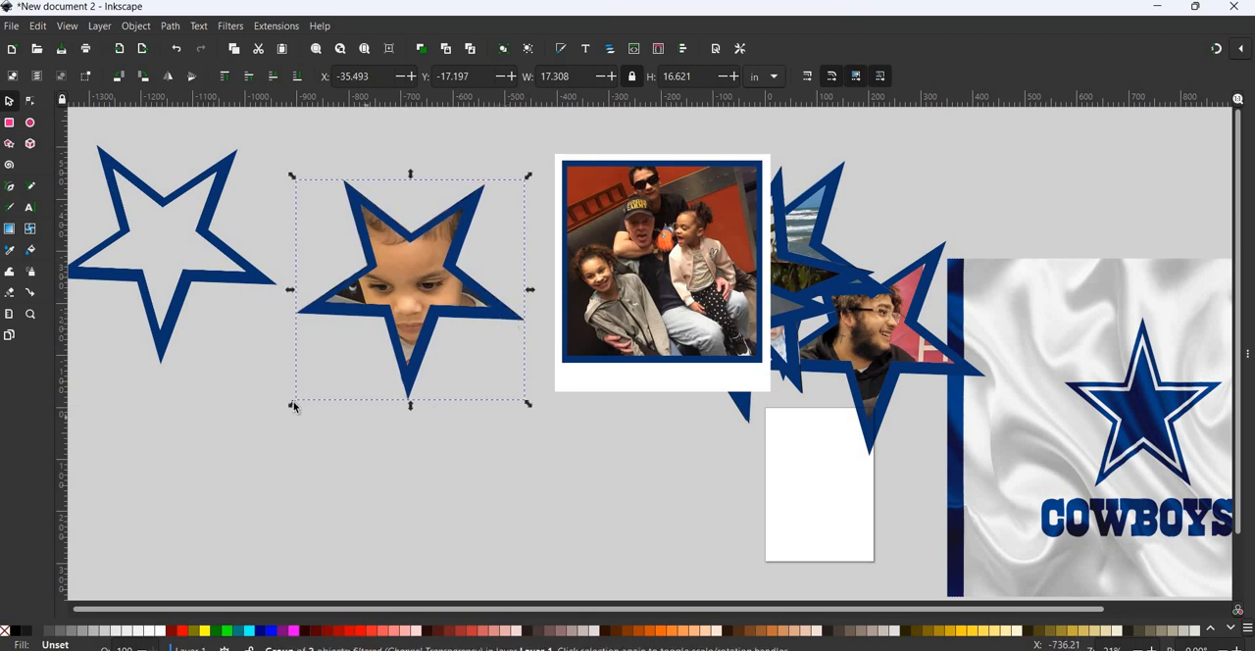
left_click_drag(293, 407, 293, 409)
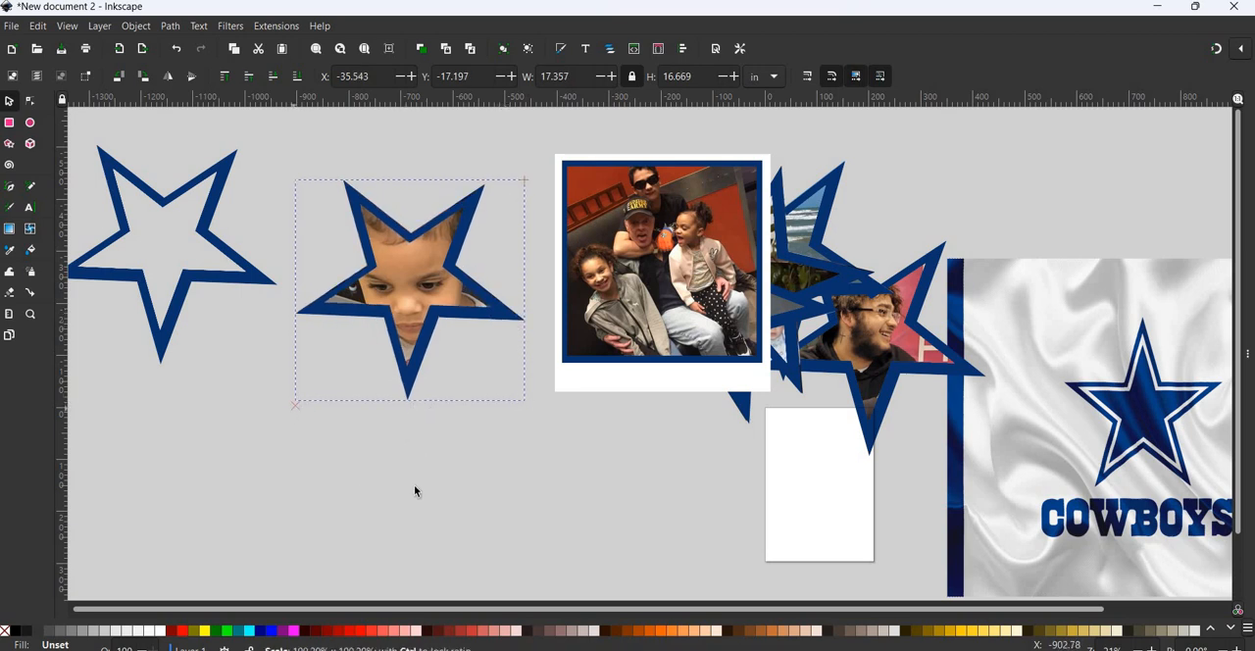
- Group the clipped toddler photo with its blue star and move the group onto the collage, partly overlapping the framed family photo
left_click(257, 144)
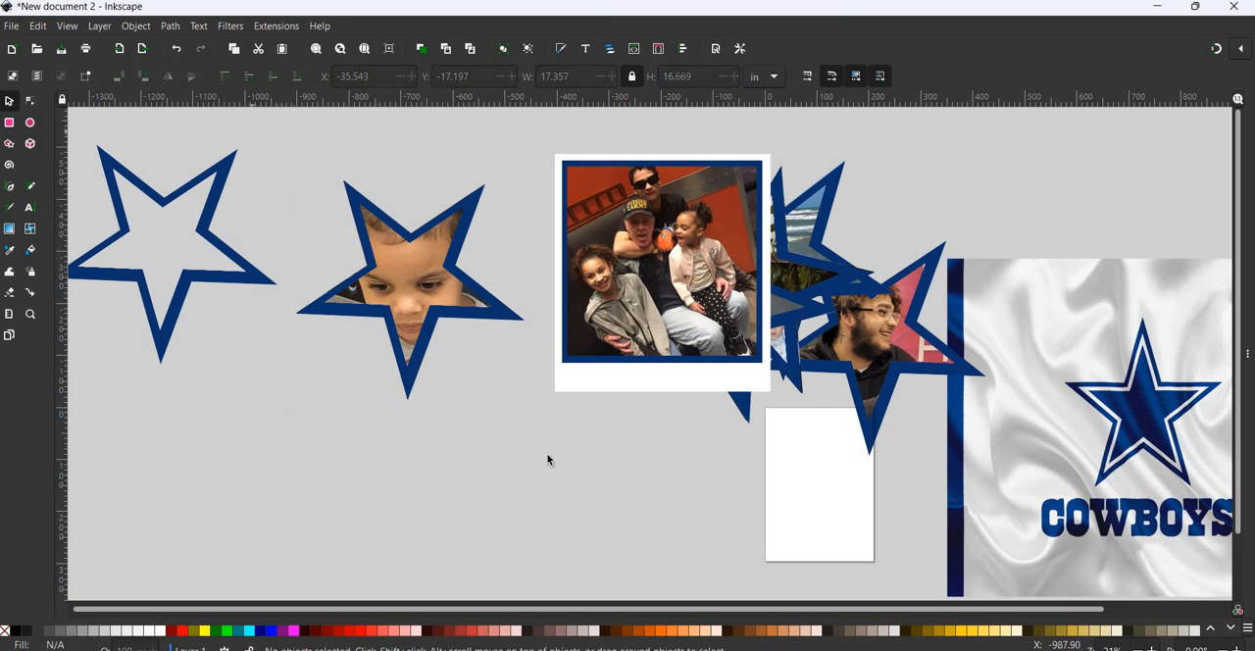
left_click_drag(547, 460, 251, 132)
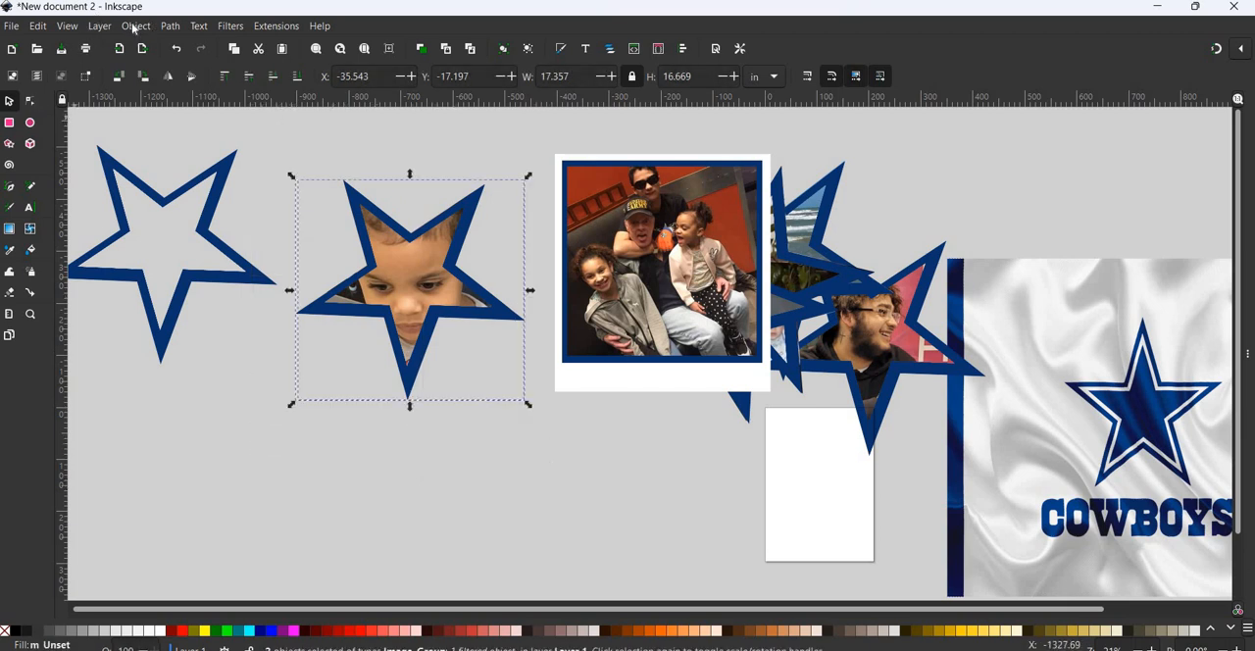
key("alt+o")
left_click(168, 162)
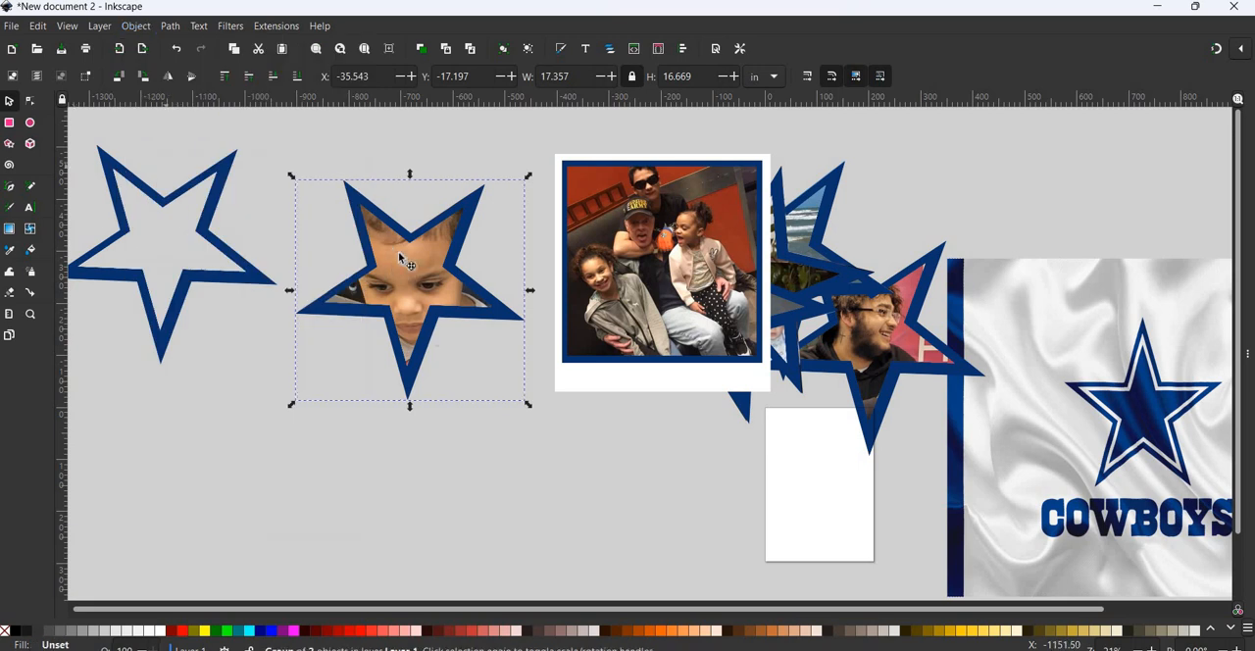
left_click_drag(430, 242, 805, 212)
- Import image9 from the Downloads folder as an embedded image
left_click(12, 26)
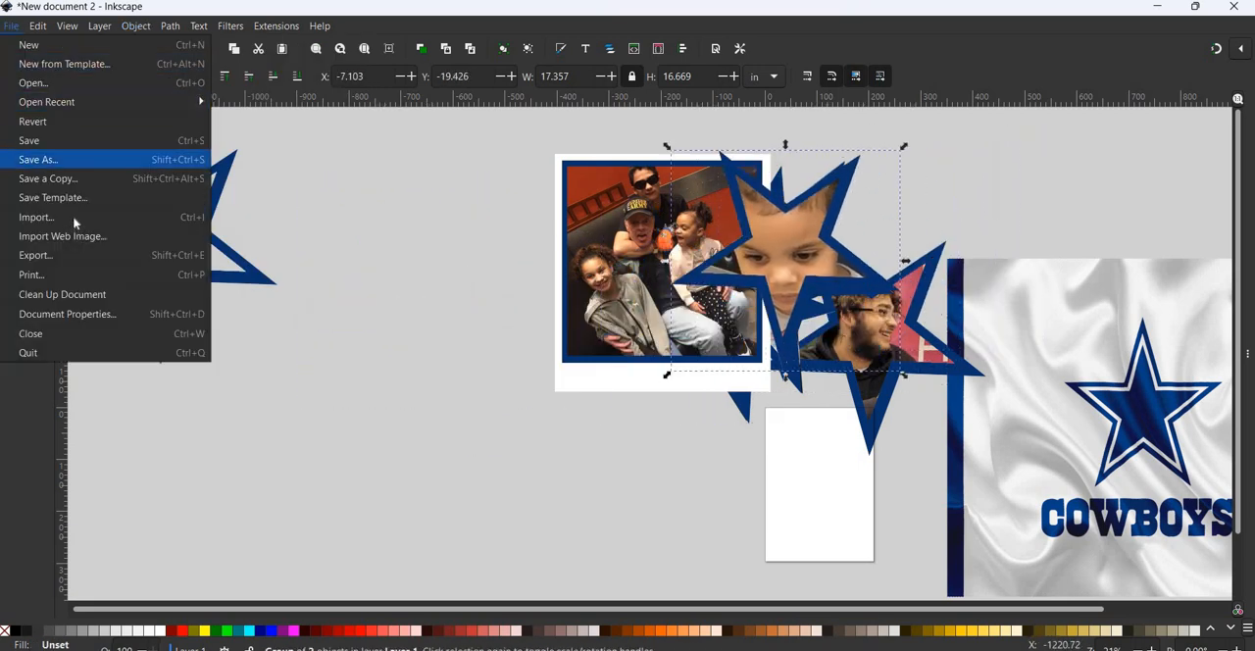
left_click(74, 216)
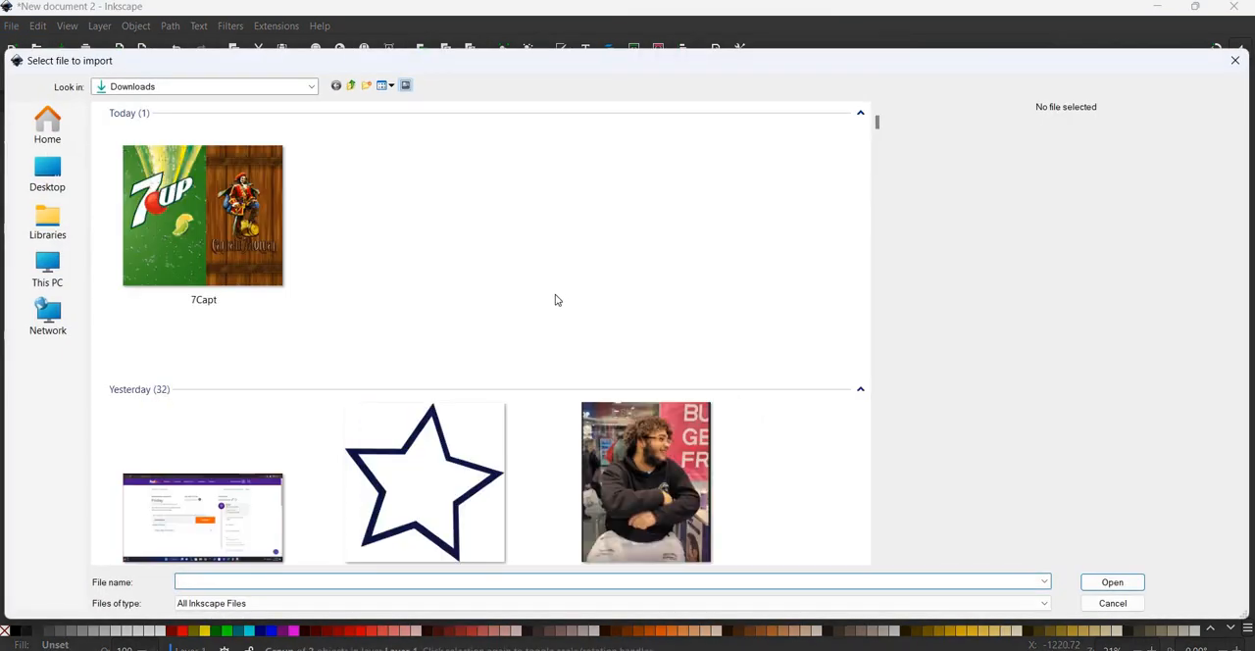
scroll(555, 297, "down", 5)
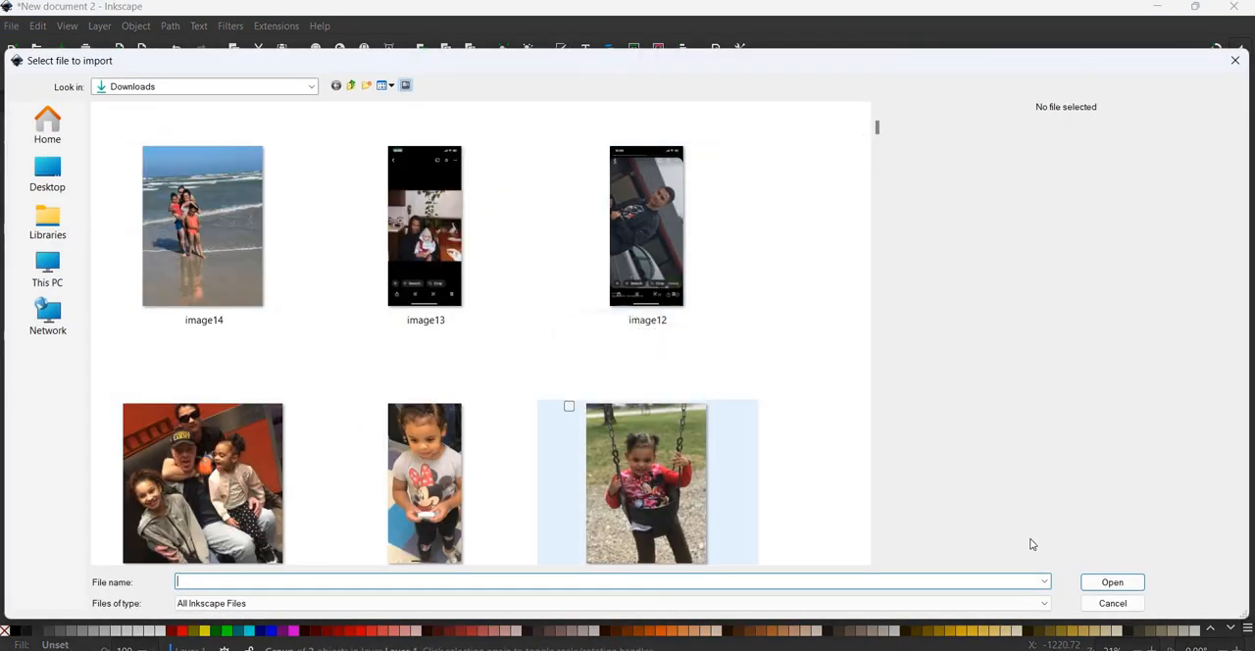
left_click(671, 429)
key("Return")
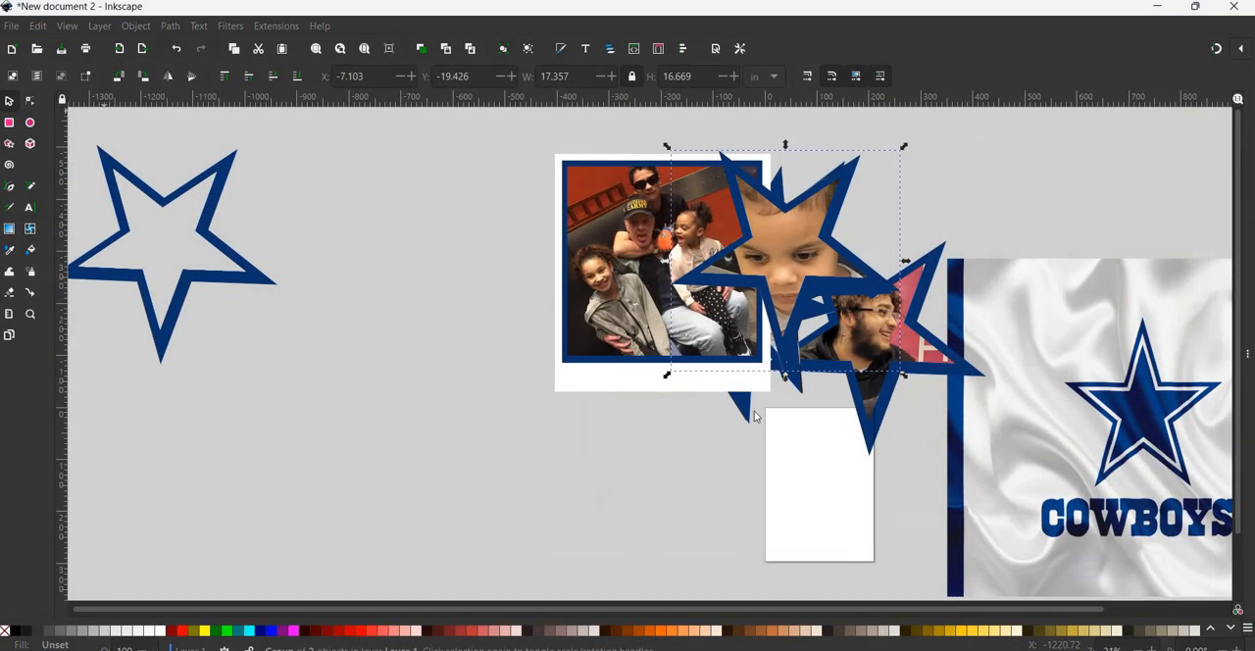
left_click(725, 411)
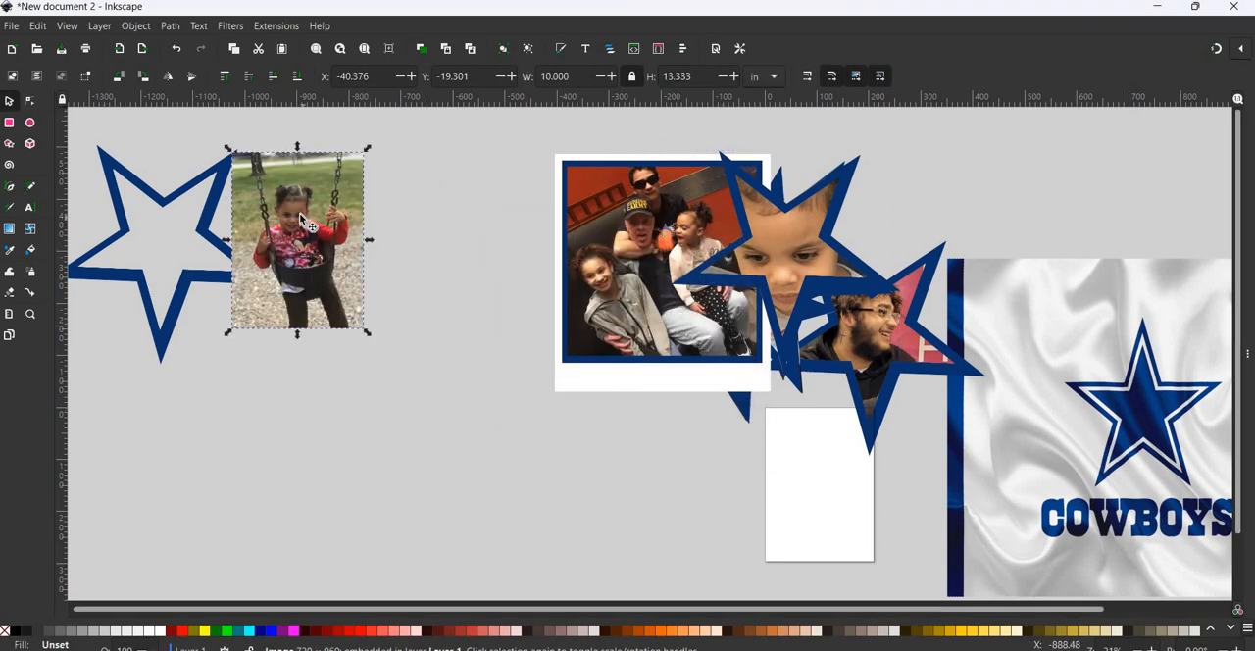
- Enlarge the swing photo to about 18.9 by 25.2 in and place a copy of the empty blue star around the child's face
left_click_drag(397, 287, 577, 531)
left_click_drag(522, 414, 480, 366)
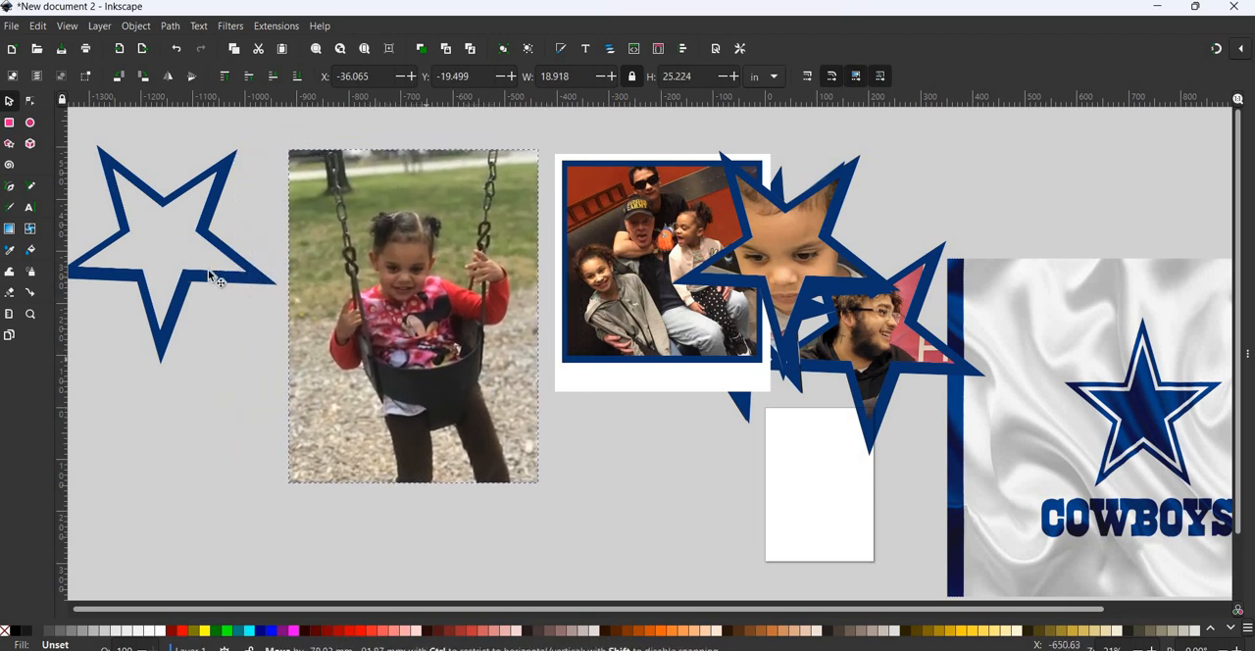
left_click(208, 275)
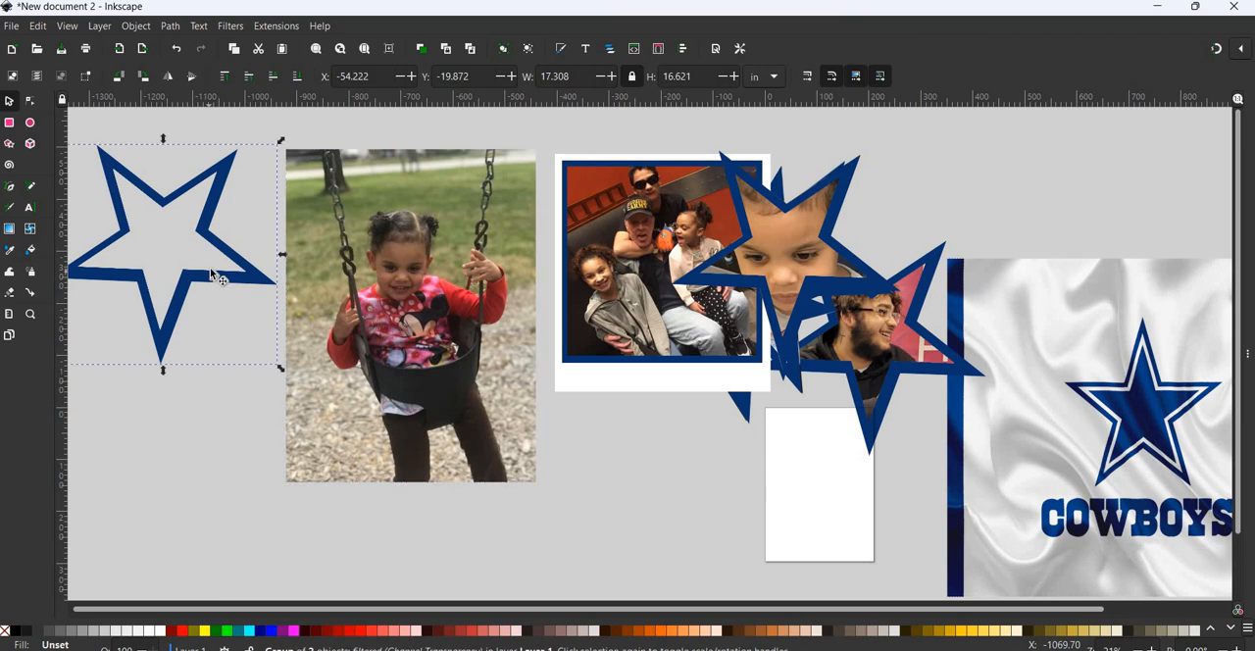
left_click_drag(495, 330, 460, 299)
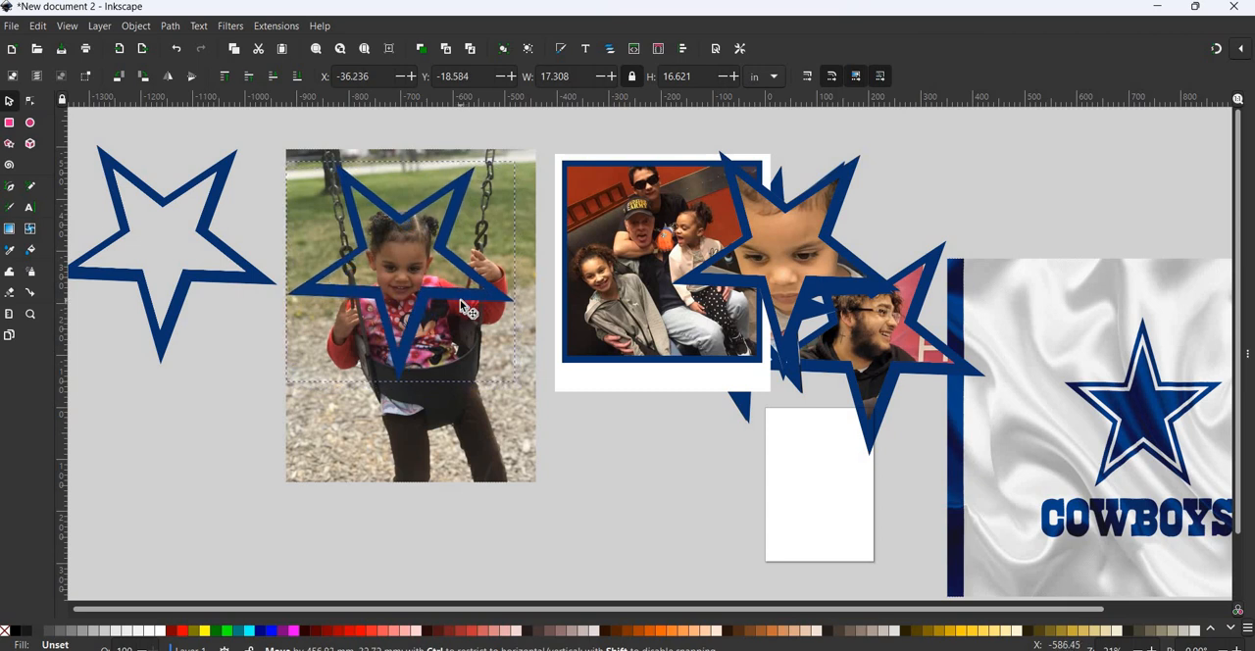
- Clip the swing photo to the blue star lying over it
left_click(384, 152, "shift")
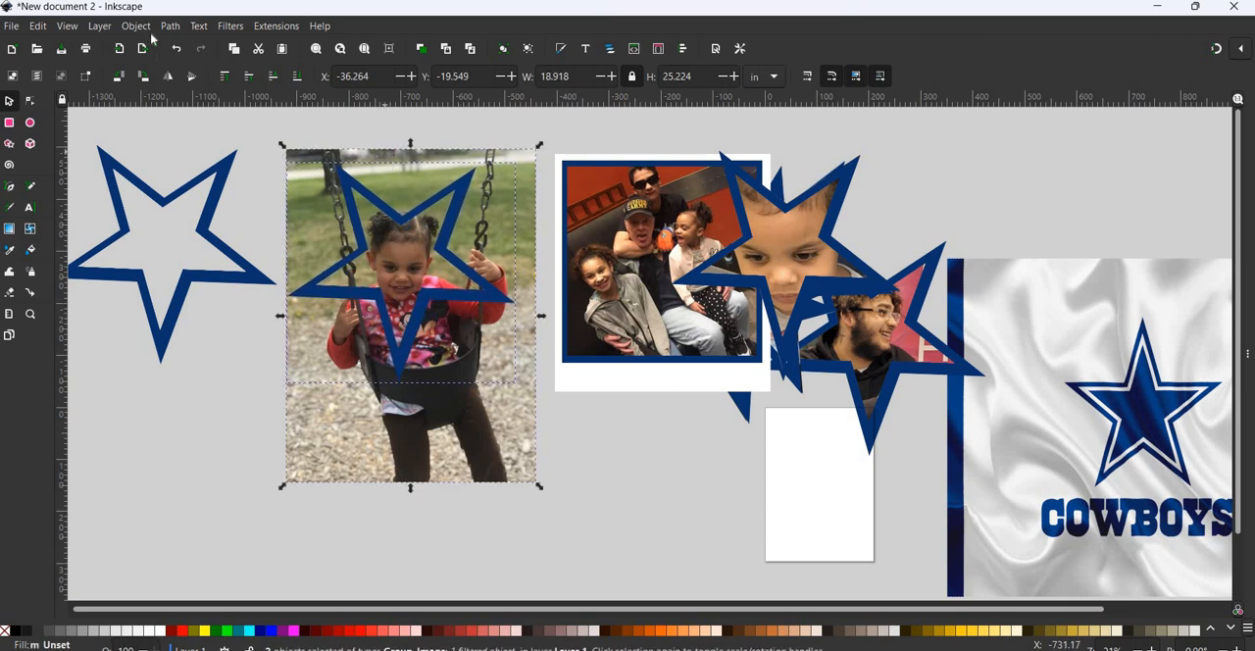
key("alt+o")
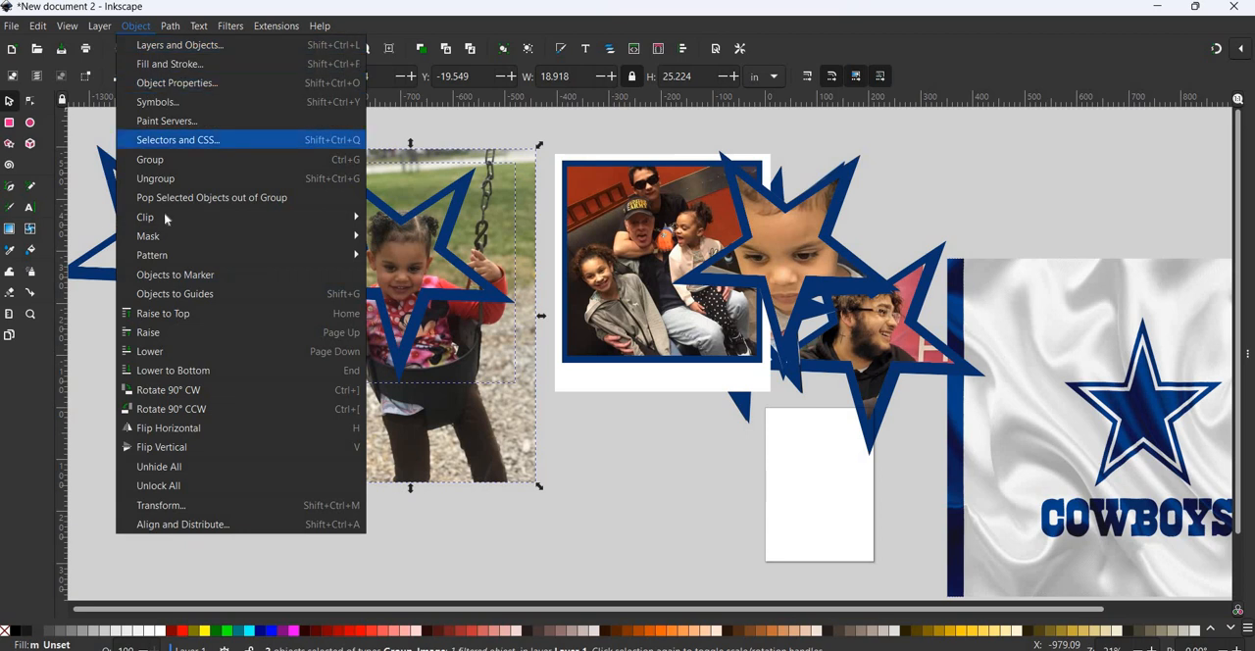
mouse_move(343, 216)
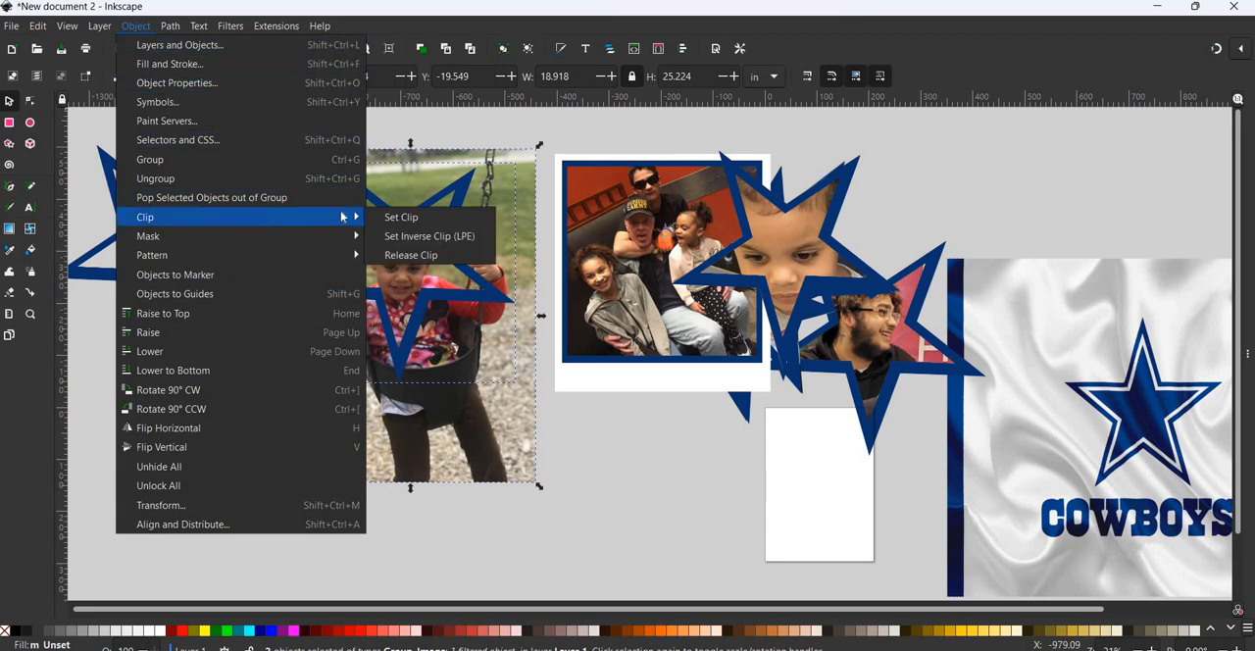
left_click(396, 218)
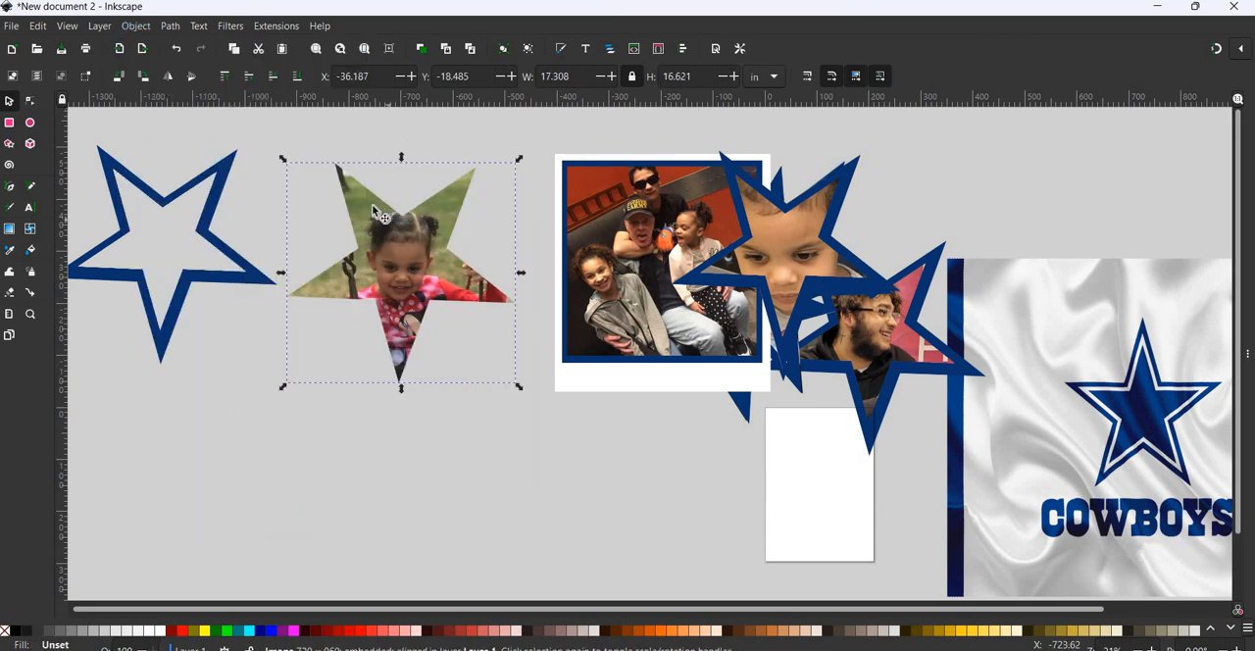
- Place another copy of the empty blue star over the star-clipped swing photo as its border
left_click(250, 278)
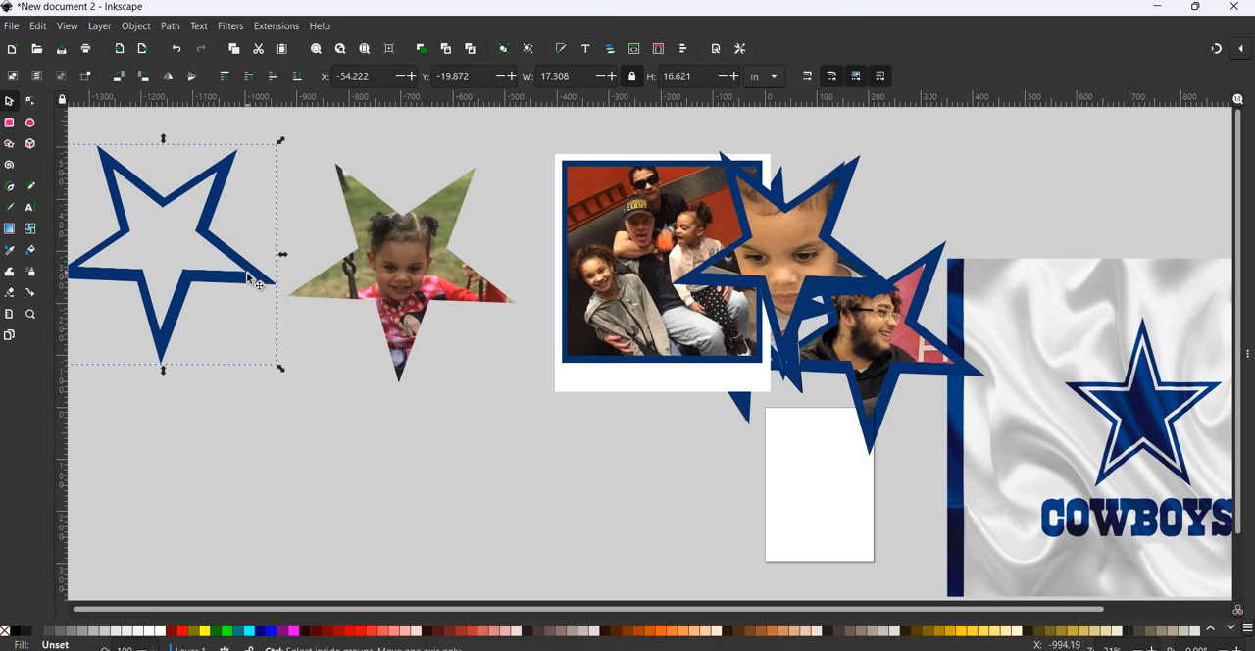
left_click_drag(487, 292, 487, 296)
left_click_drag(431, 399, 432, 399)
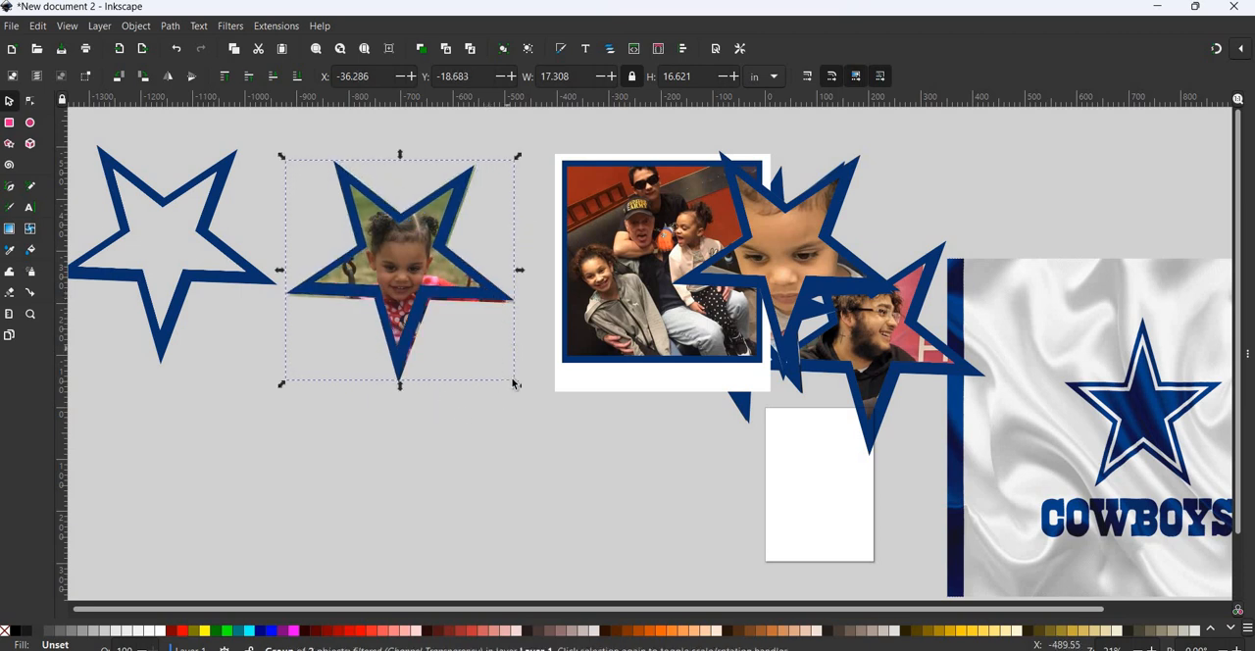
- Scale the border star to about 17.8 by 16.8 in and nudge it until it covers the clipped swing photo's edges
left_click_drag(521, 391, 523, 395)
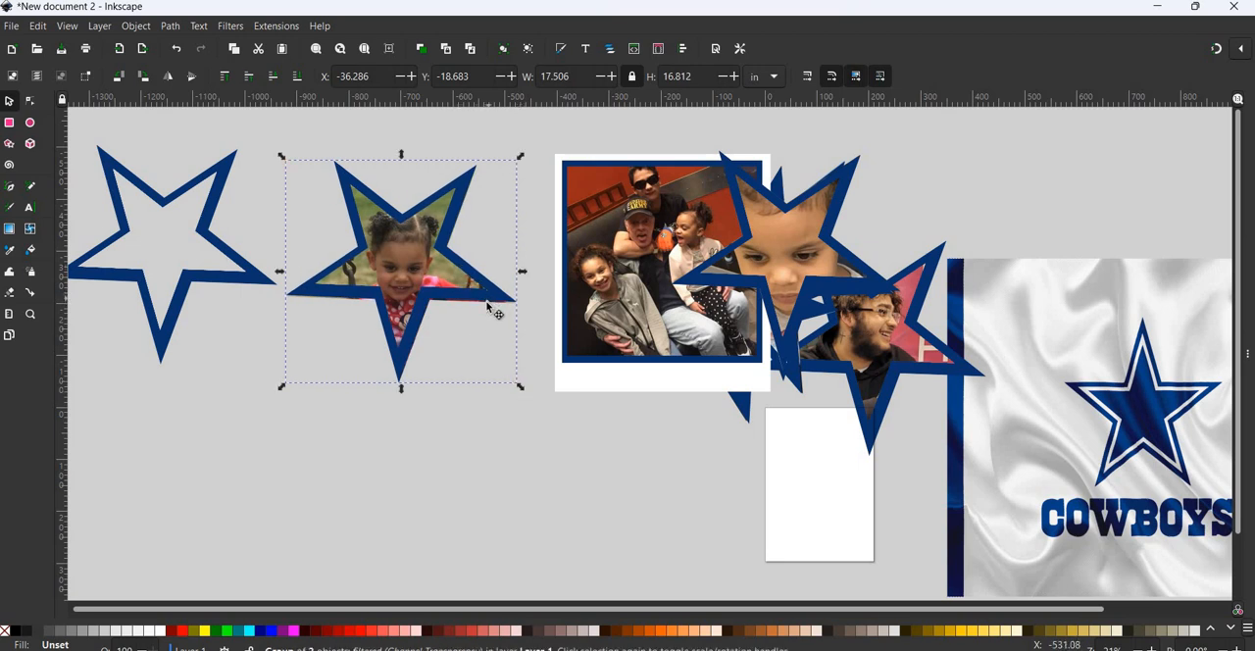
left_click_drag(488, 307, 488, 307)
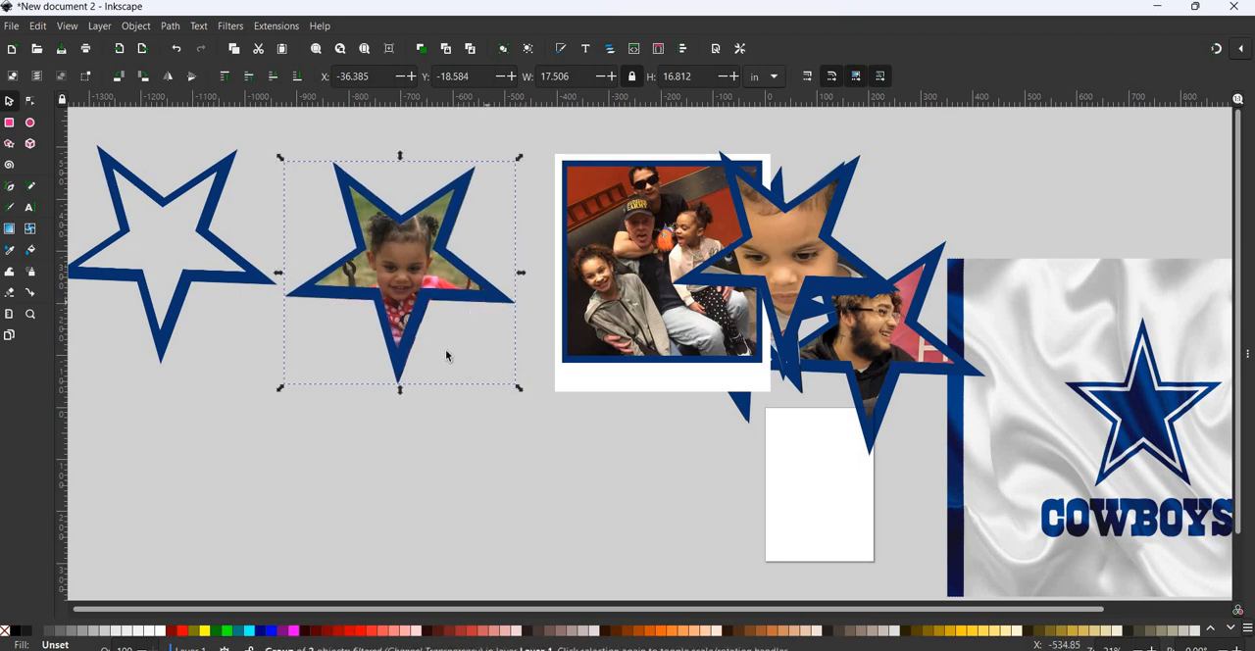
left_click_drag(420, 314, 420, 315)
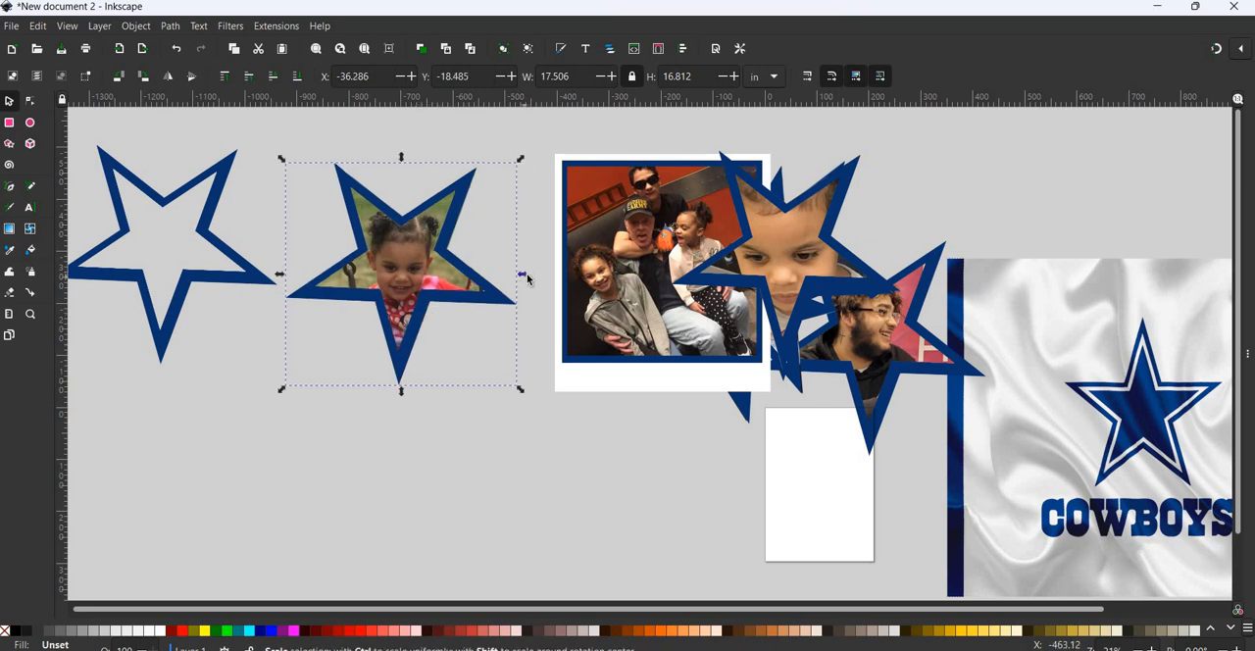
left_click_drag(527, 279, 531, 280)
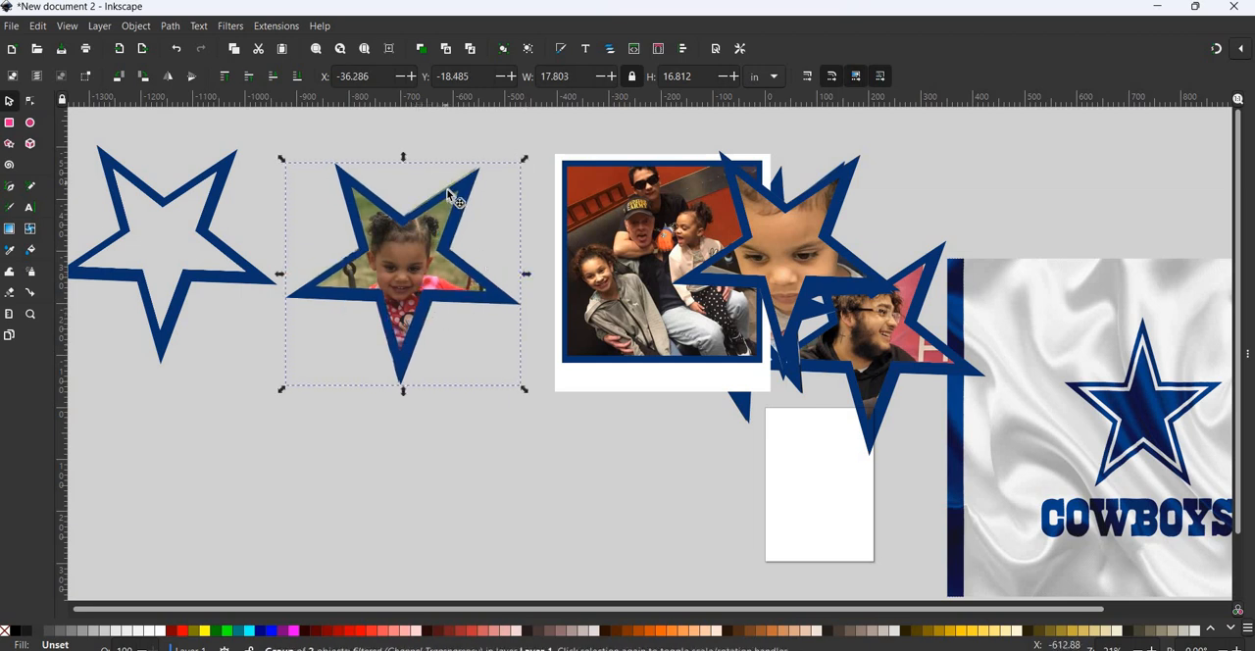
left_click_drag(446, 186, 444, 185)
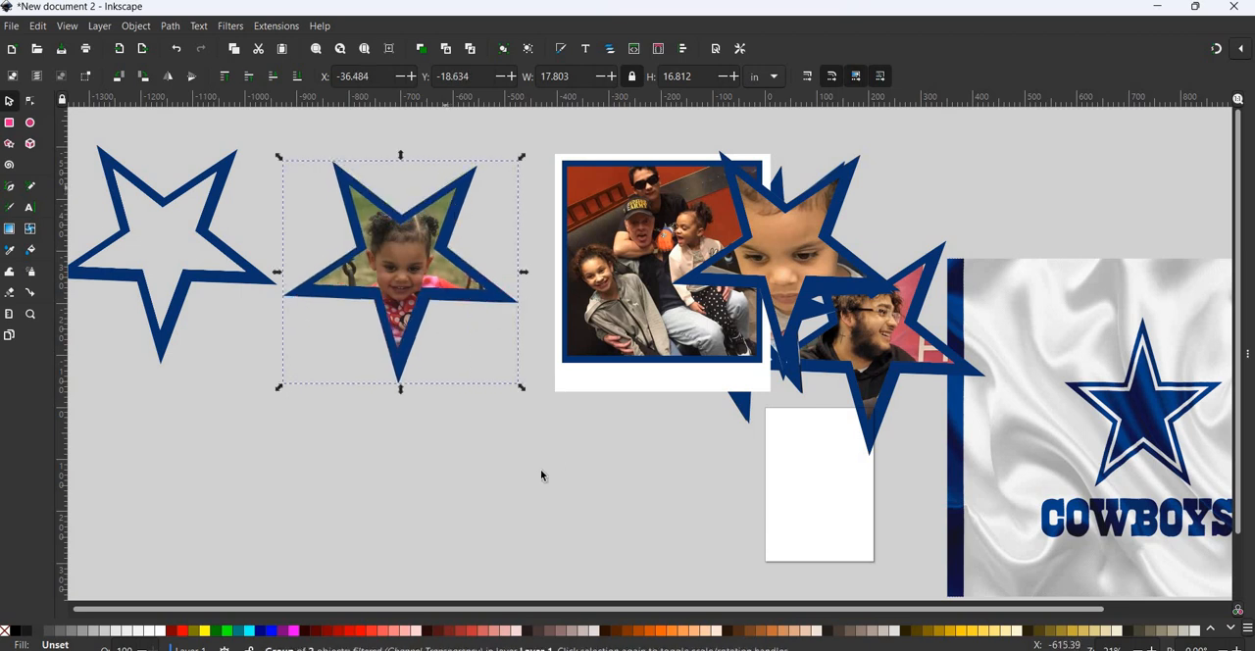
- Group the clipped swing photo with its border star and move the group onto the collage, just above the toddler star
left_click(230, 130)
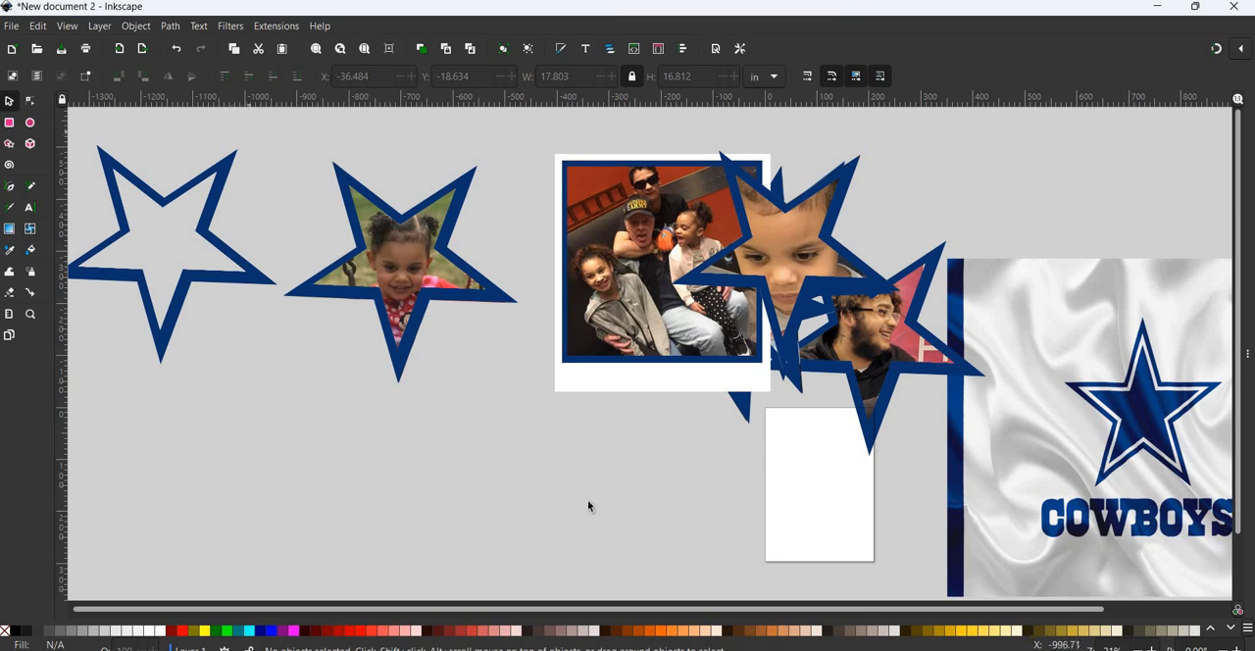
left_click_drag(231, 130, 590, 504)
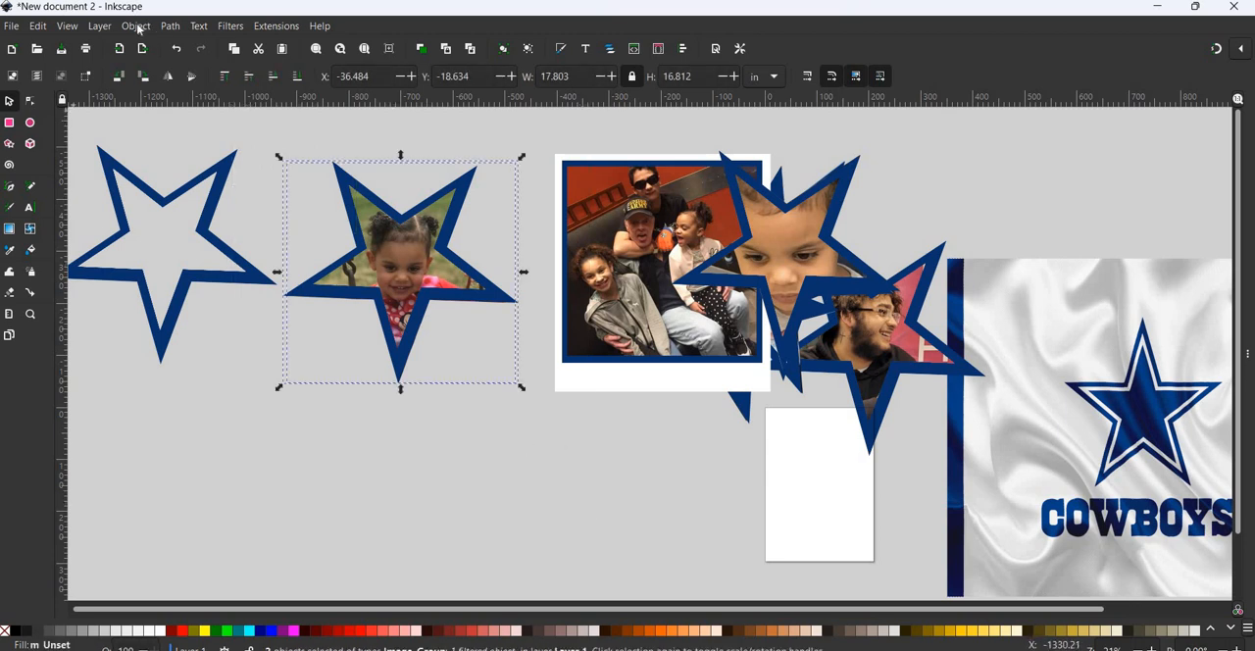
left_click(136, 27)
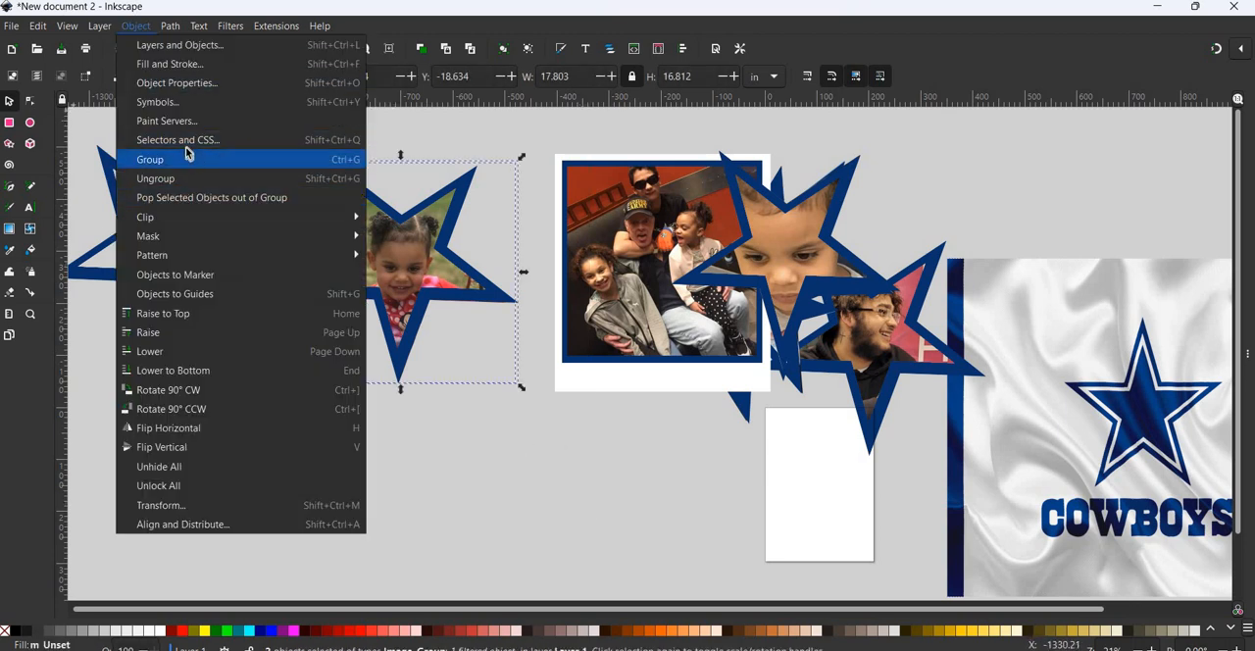
left_click(189, 161)
left_click_drag(410, 238, 792, 193)
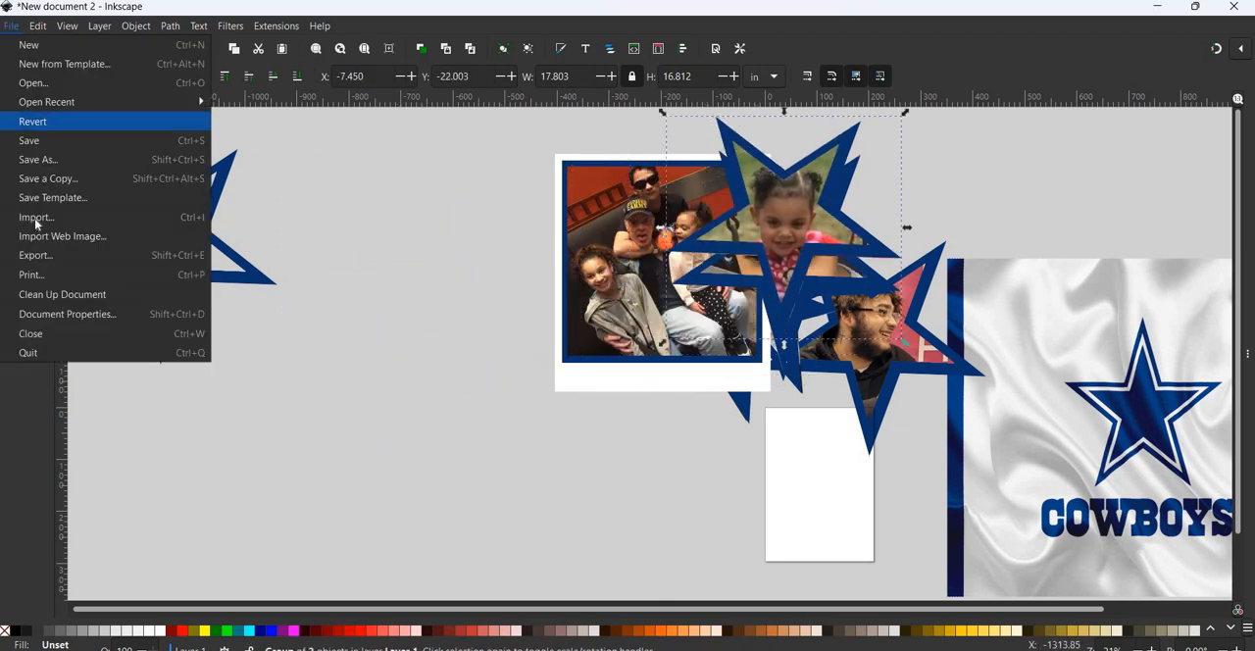
- Import the image8 photo of the toddler in the floral outfit as an embedded image
left_click(35, 217)
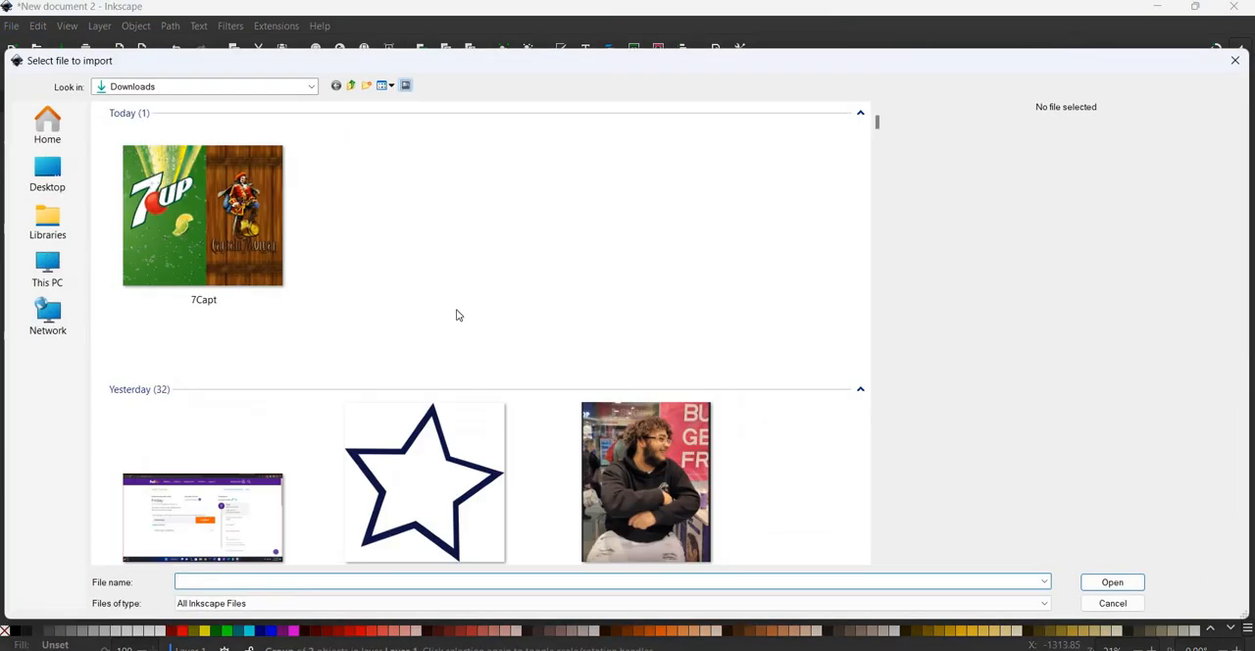
scroll(457, 312, "down", 6)
scroll(424, 373, "down", 3)
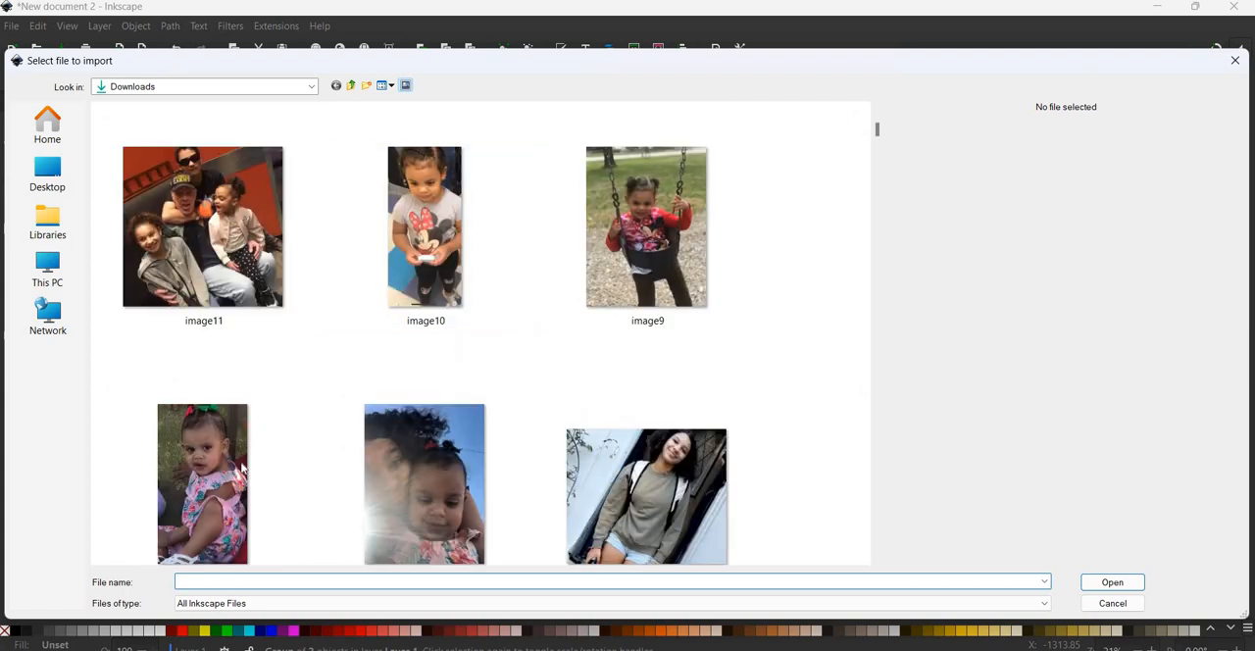
left_click(243, 467)
left_click(1114, 586)
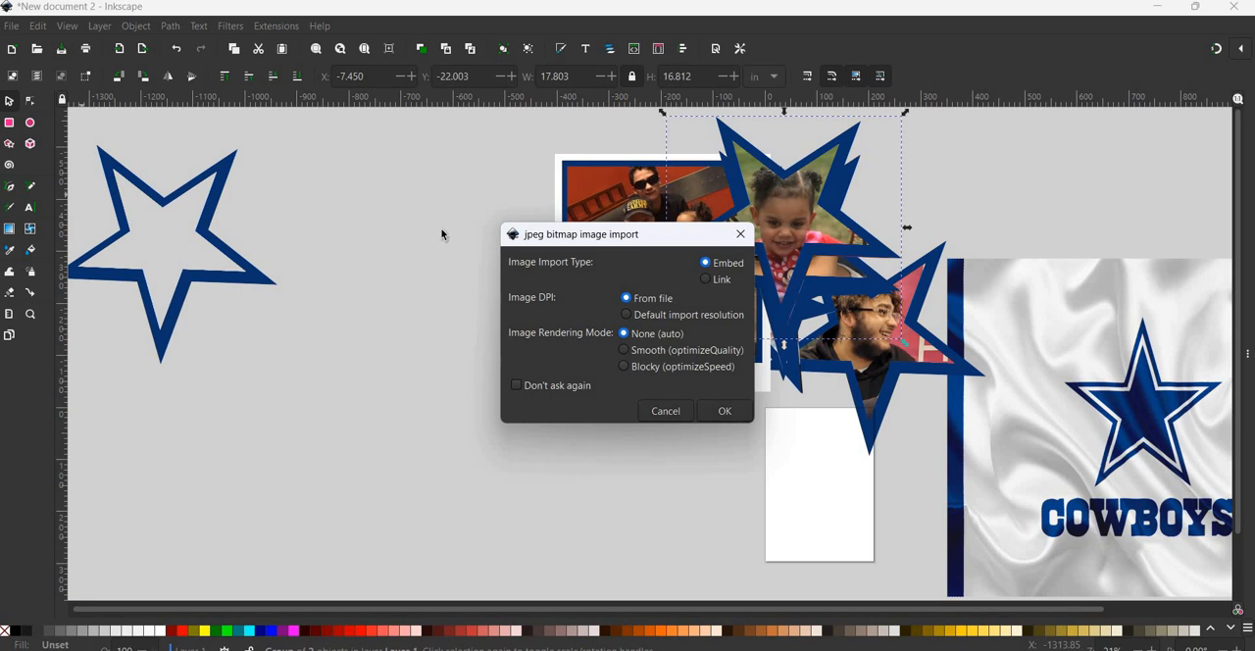
key("Return")
- Enlarge the imported toddler photo to about 19.2 by 34 in and position it between the empty star and the collage
left_click_drag(416, 406, 343, 360)
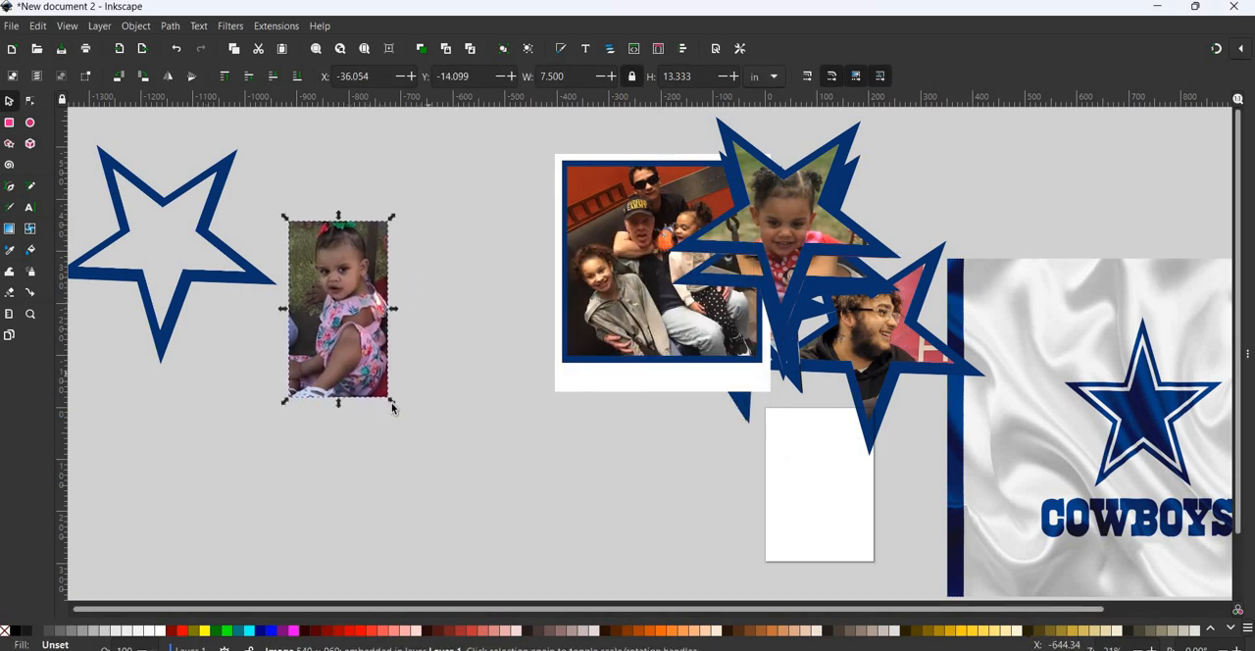
left_click_drag(392, 401, 454, 512)
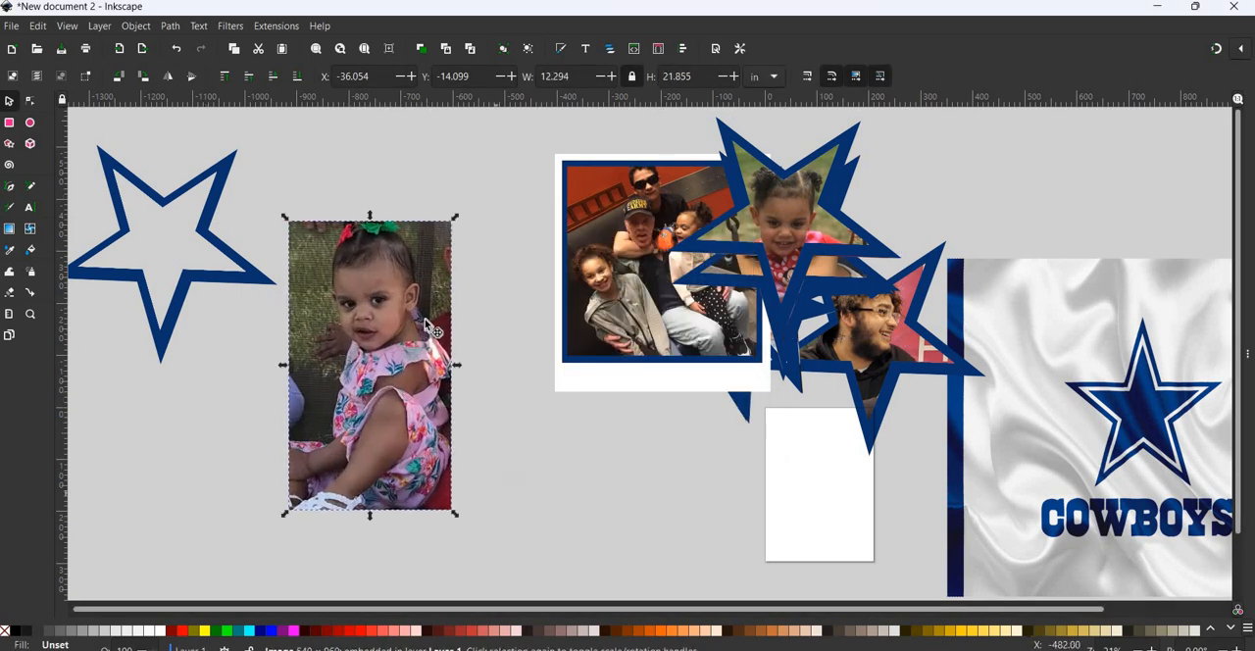
left_click_drag(426, 321, 453, 293)
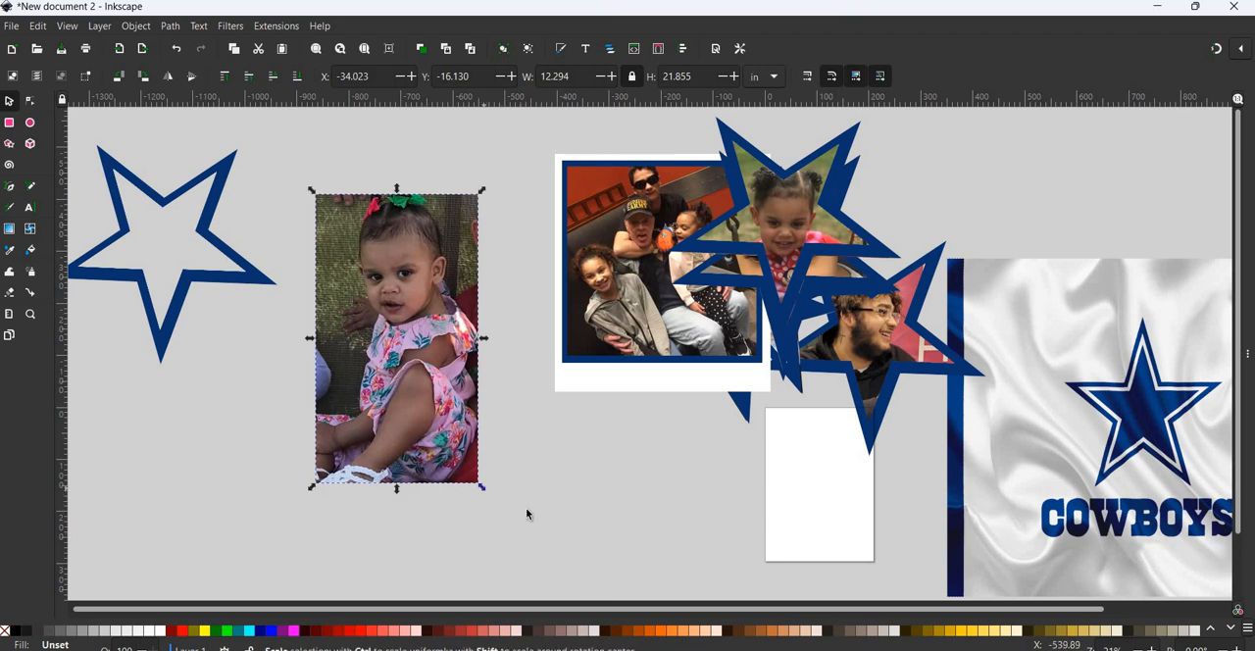
left_click_drag(482, 487, 535, 581)
left_click_drag(348, 284, 552, 587)
left_click_drag(517, 536, 675, 600)
left_click_drag(424, 402, 399, 382)
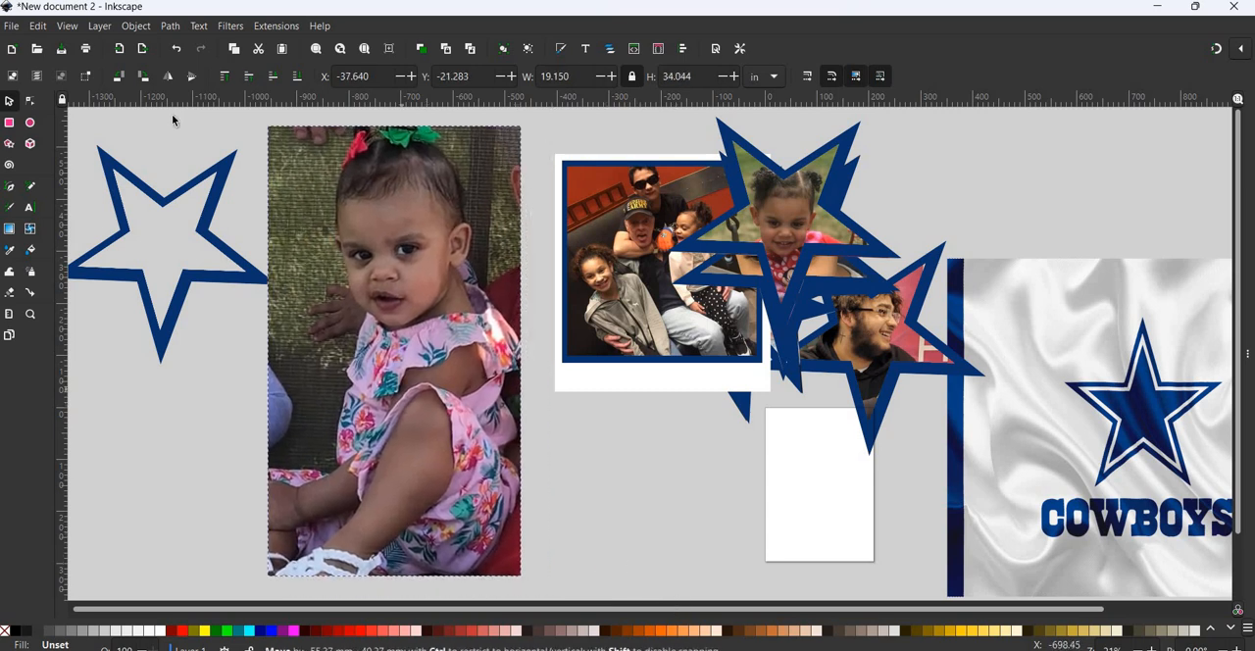
- Place a copy of the empty blue star over the toddler's face and fit the photo behind it at about 18 by 32 in
left_click(209, 225)
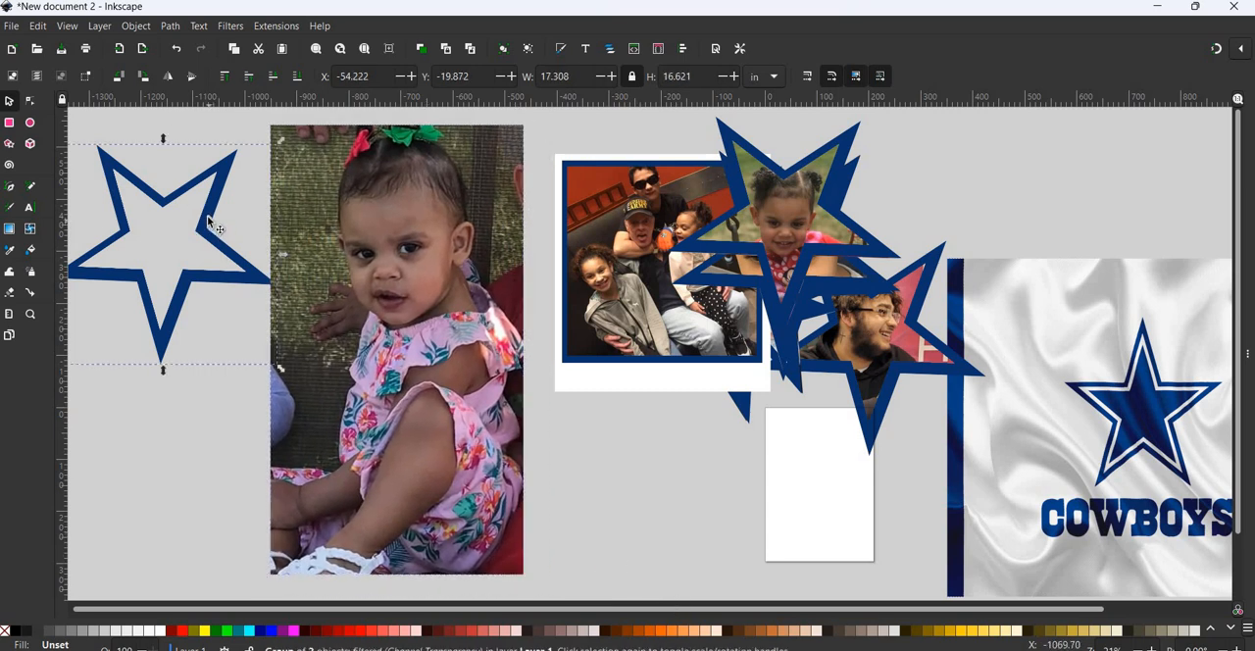
left_click_drag(457, 235, 445, 234)
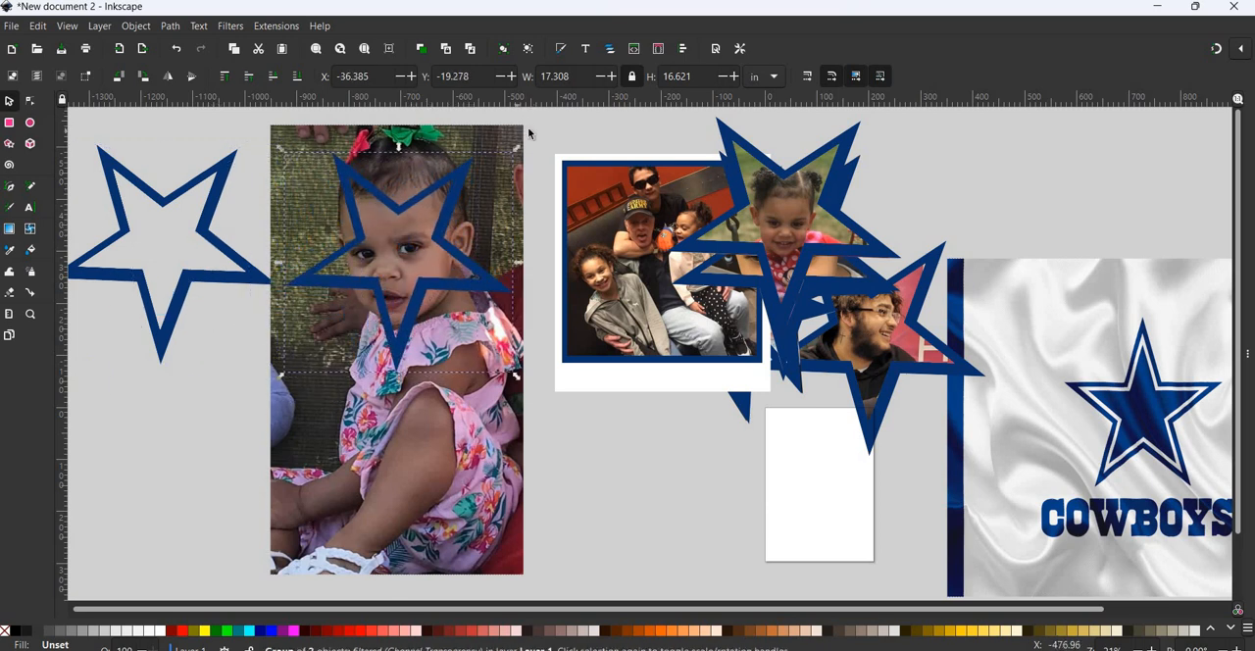
left_click(512, 150)
left_click_drag(527, 121, 514, 145)
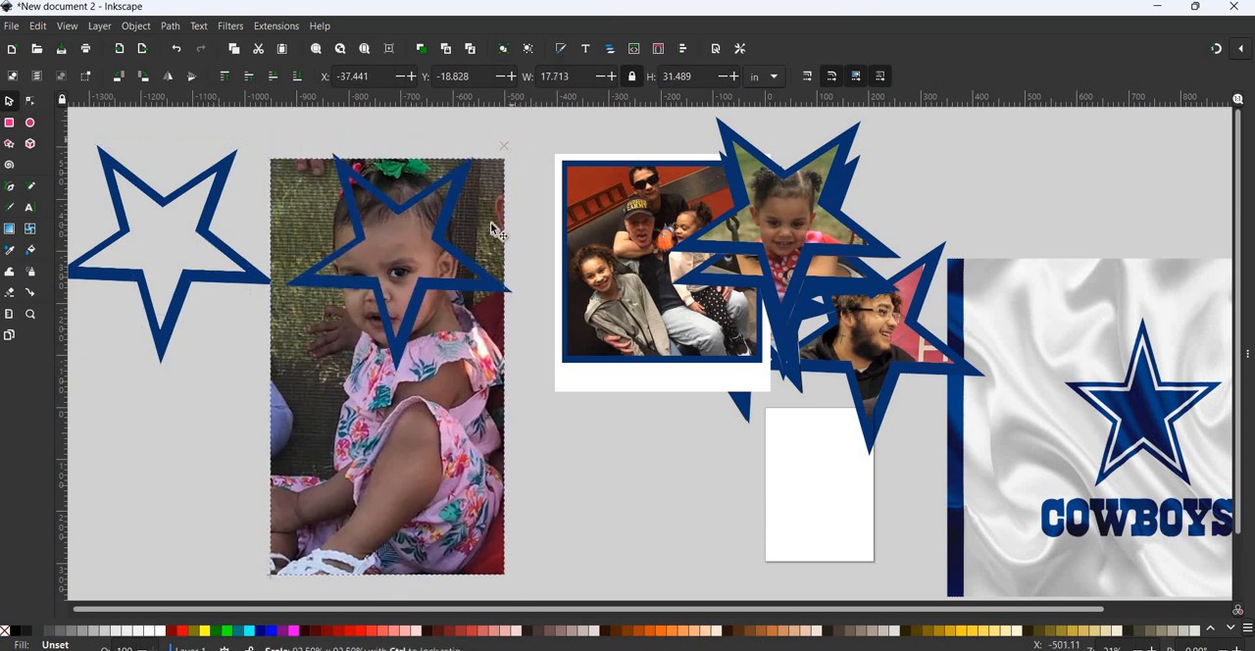
left_click_drag(464, 413, 471, 403)
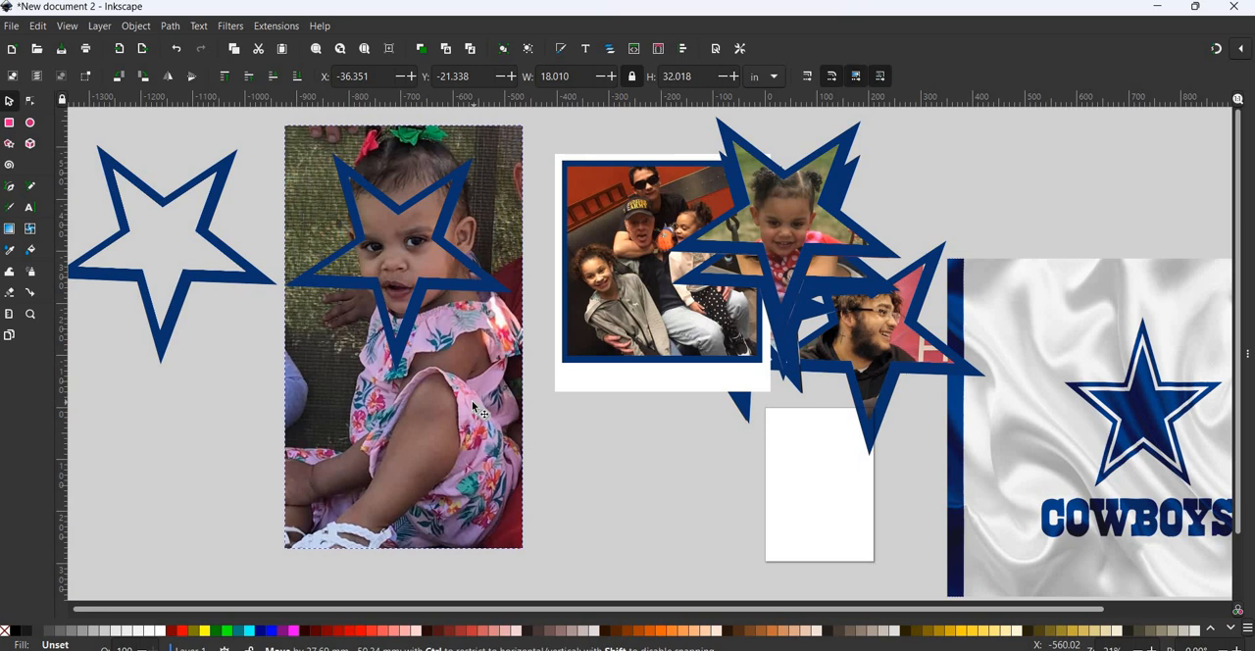
- Clip the floral-outfit toddler photo to the blue star lying over it
left_click(412, 317, "shift")
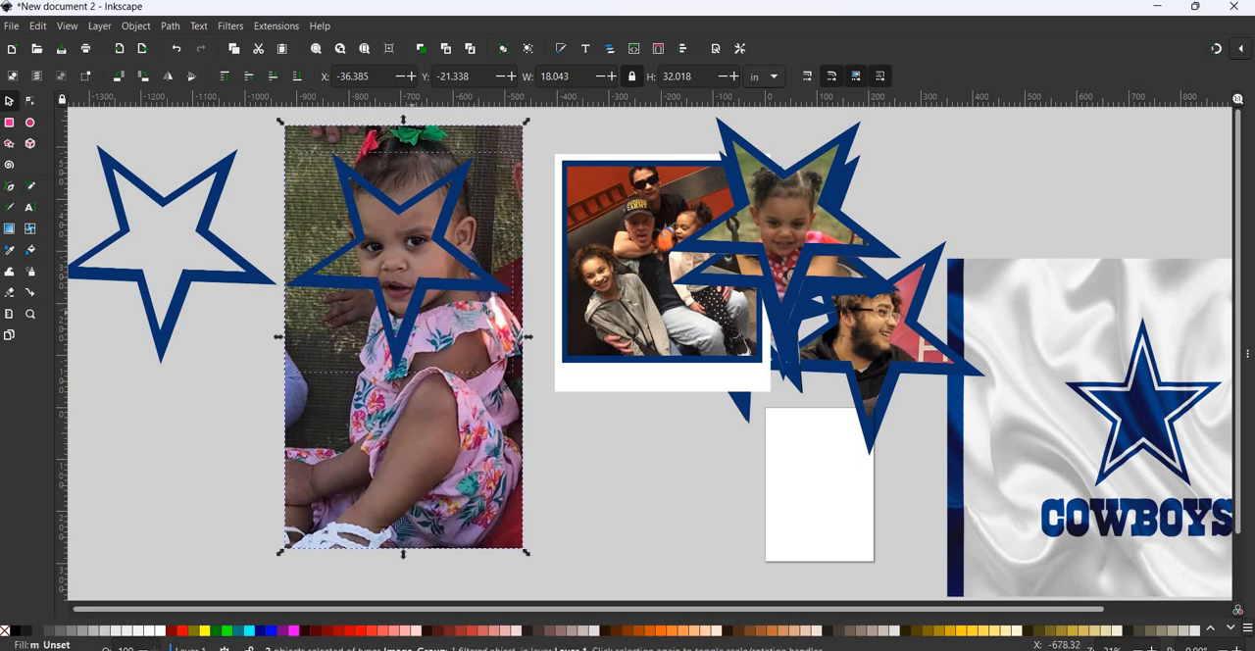
left_click(135, 26)
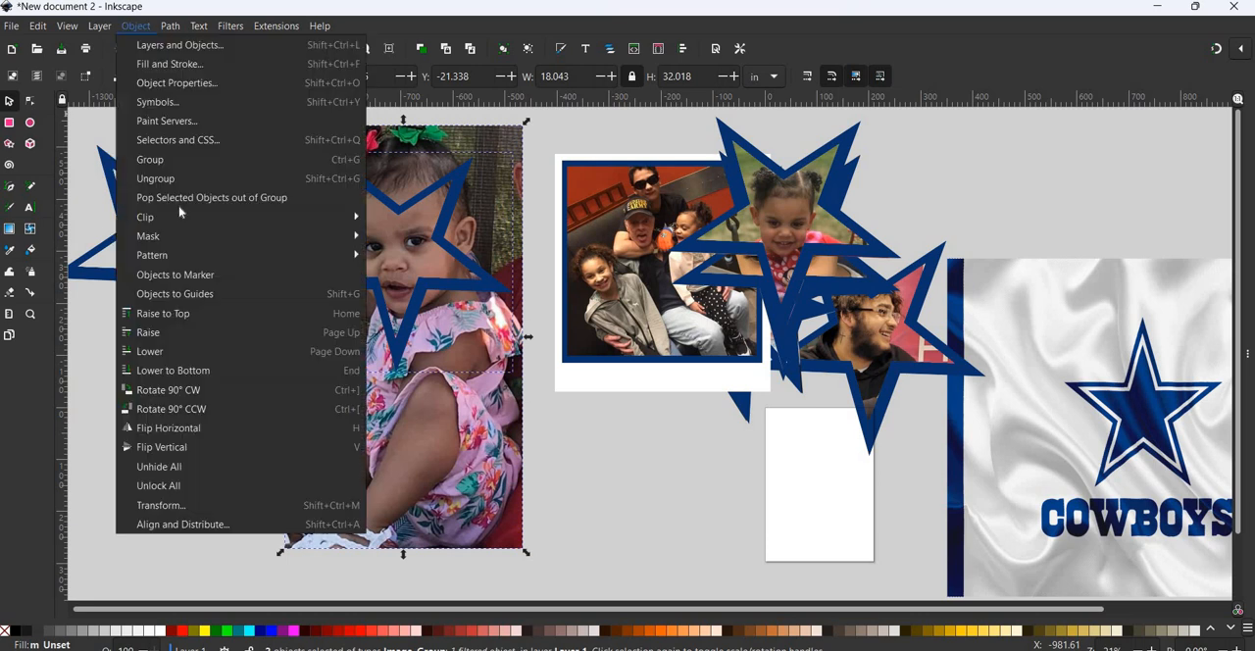
mouse_move(334, 217)
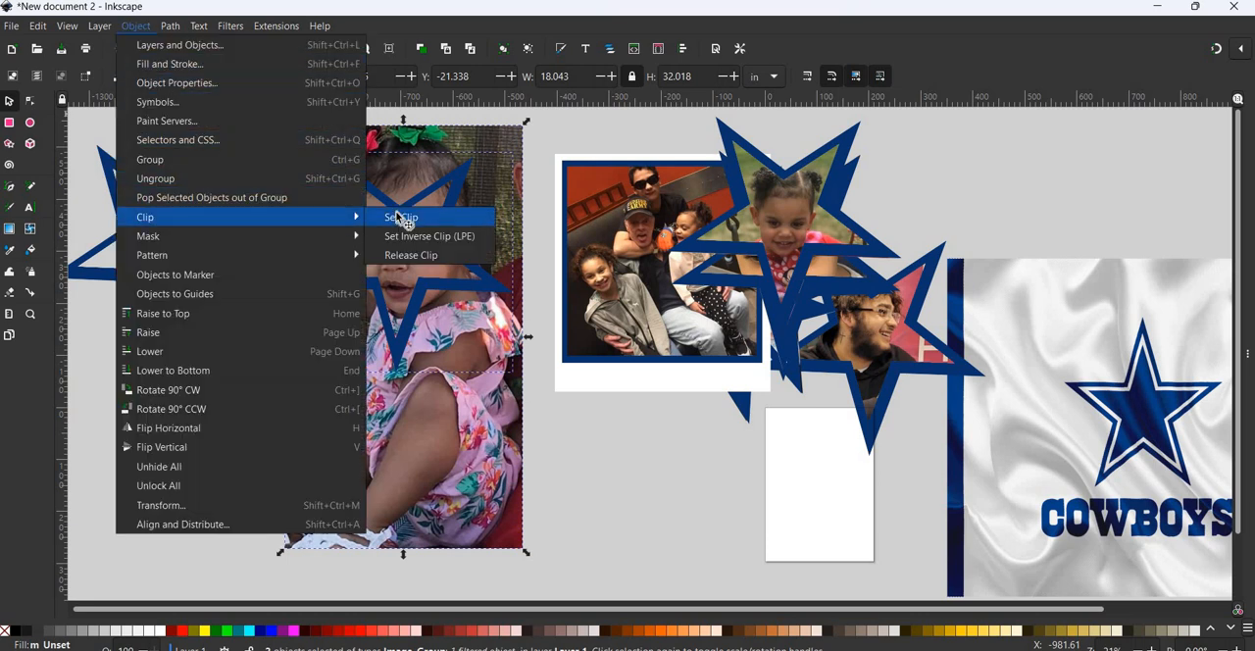
left_click(399, 217)
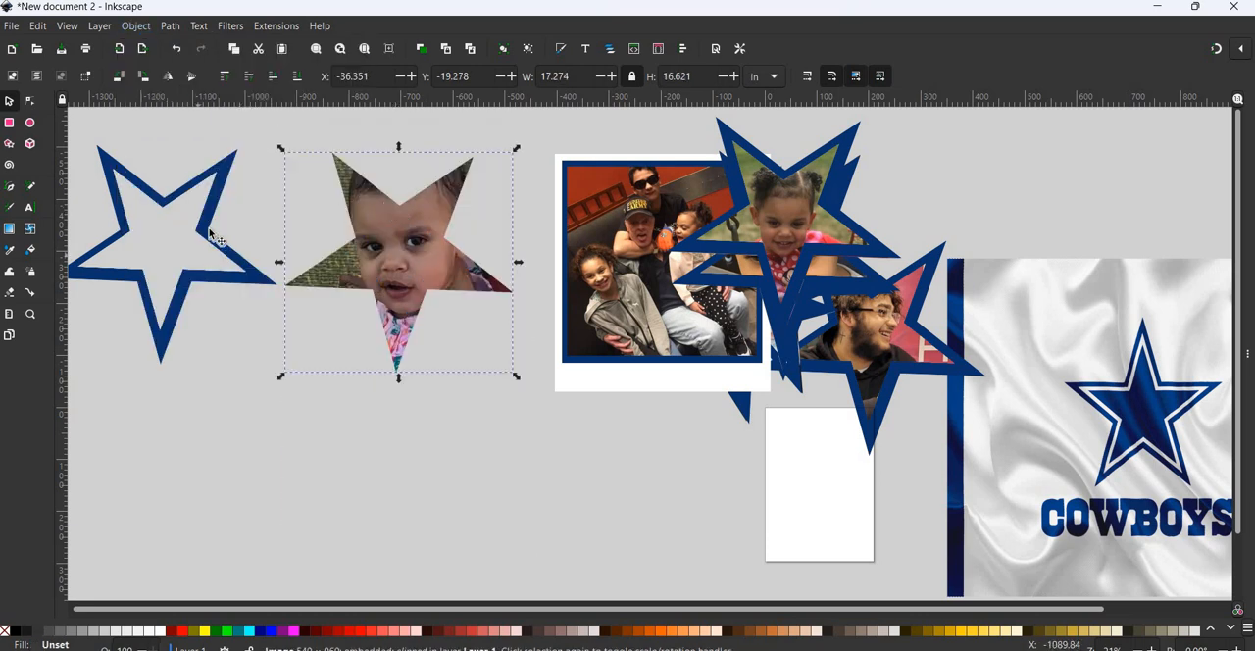
- Place another copy of the empty star over the clipped toddler photo as its border, scaled to about 17.5 by 16.8 in
left_click(211, 237)
key("ctrl")
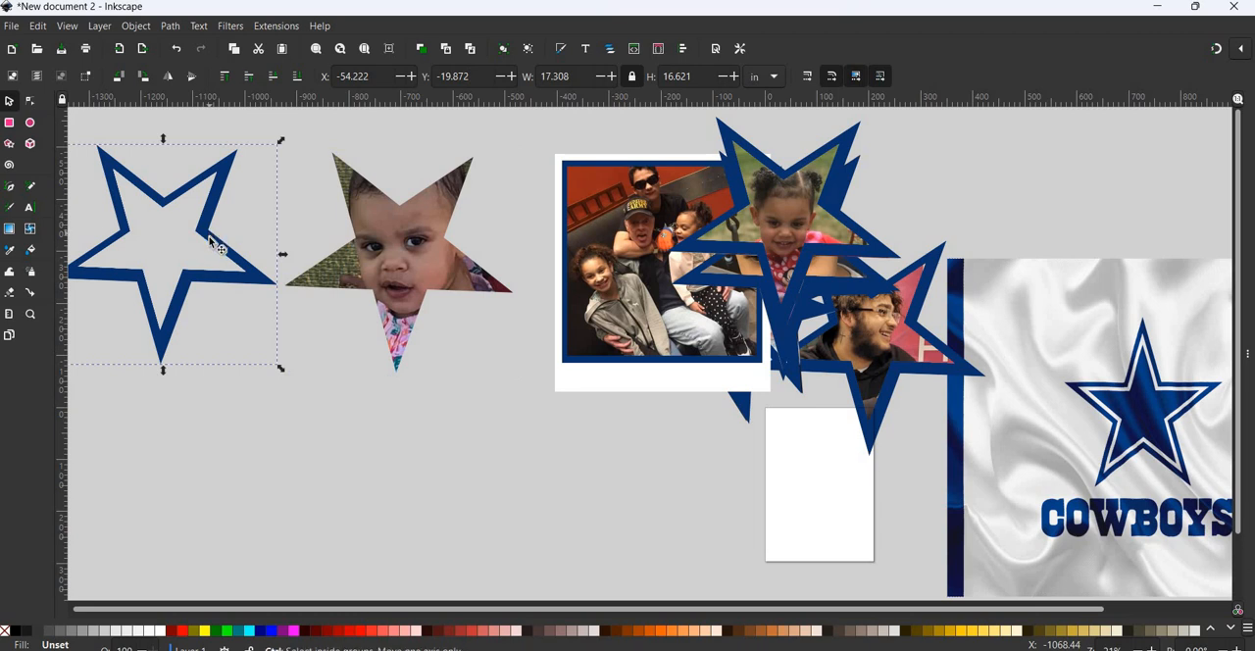
left_click_drag(211, 237, 453, 233)
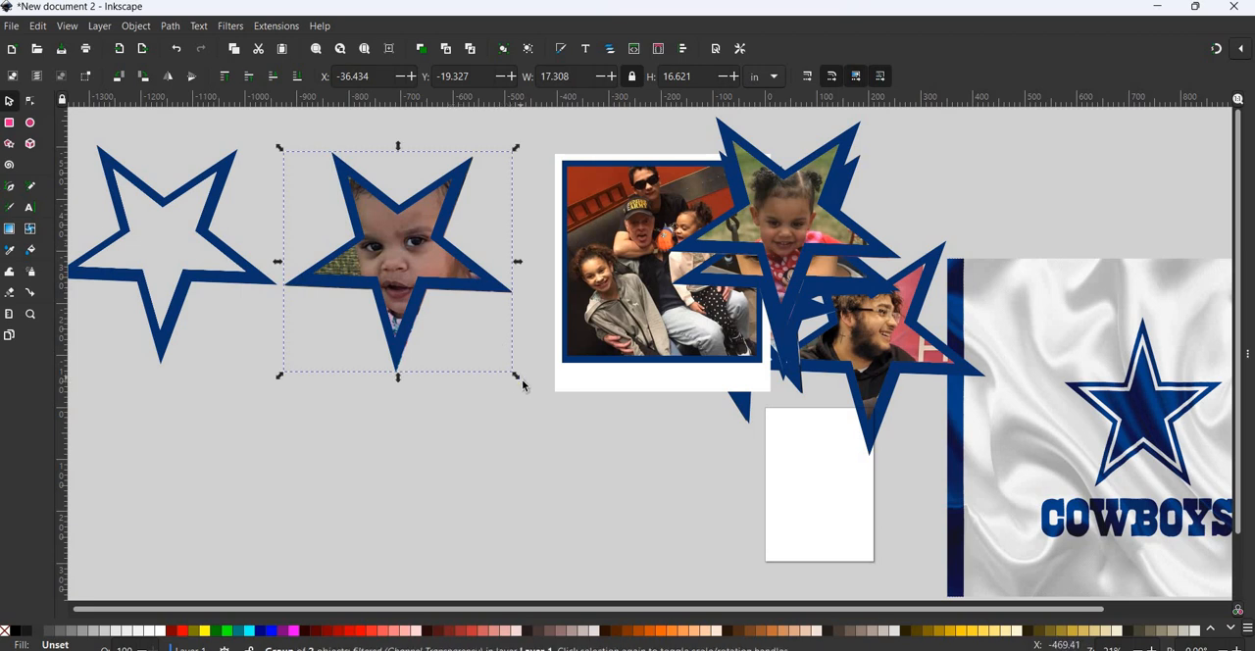
left_click_drag(519, 381, 522, 384)
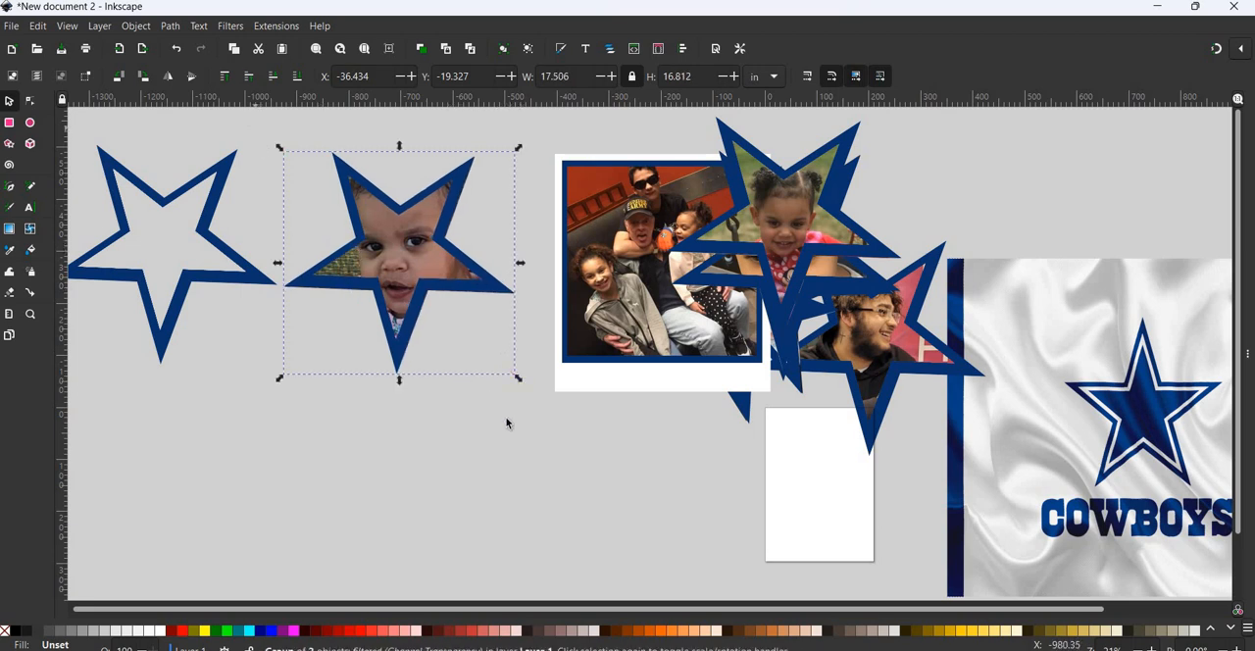
- Group the clipped toddler photo with its border star and move the group onto the collage, overlapping the framed family photo
left_click_drag(252, 122, 557, 453)
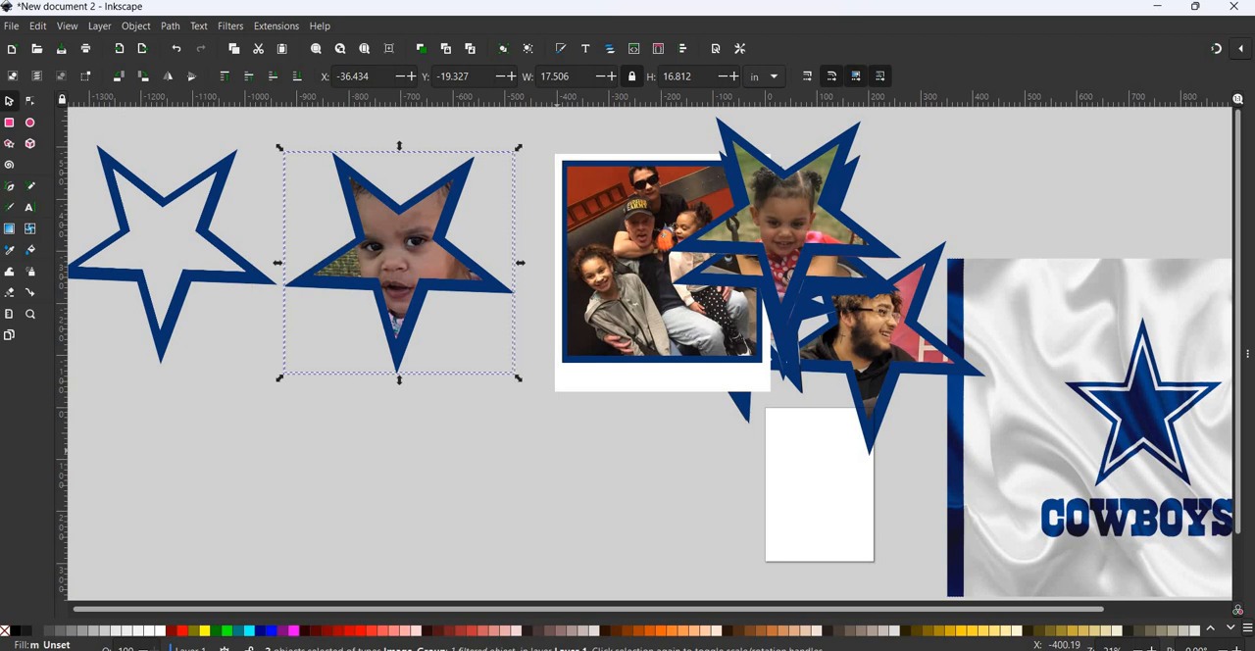
left_click(135, 25)
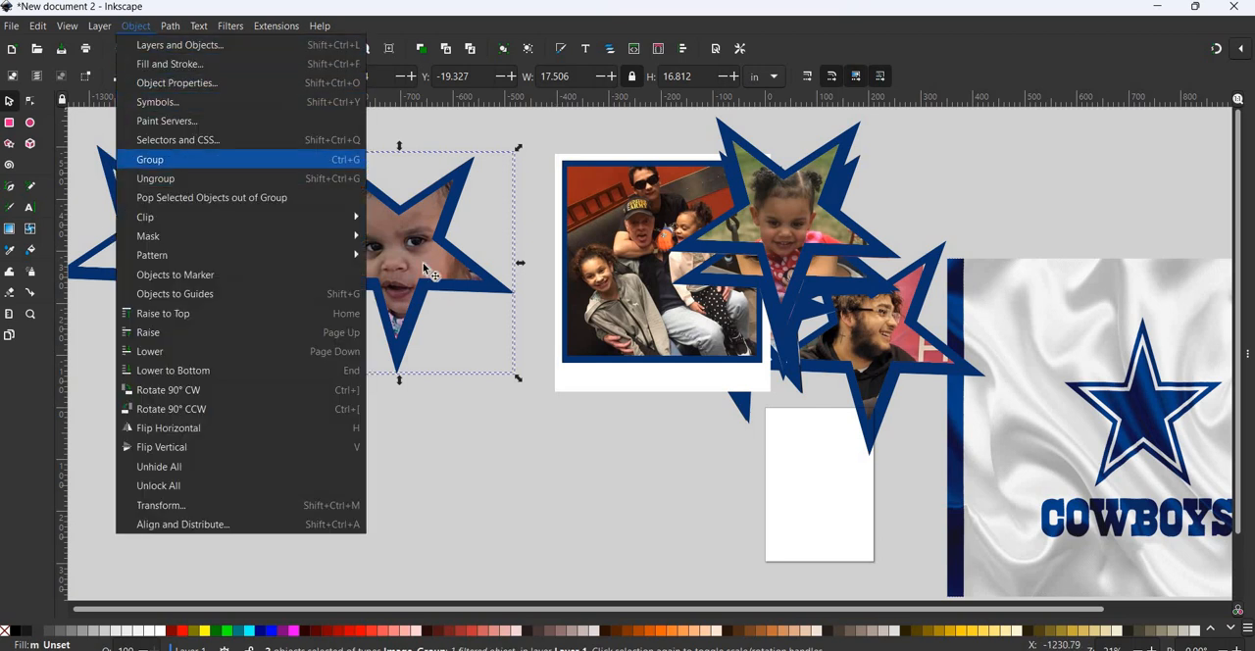
left_click(167, 160)
left_click_drag(413, 250, 752, 246)
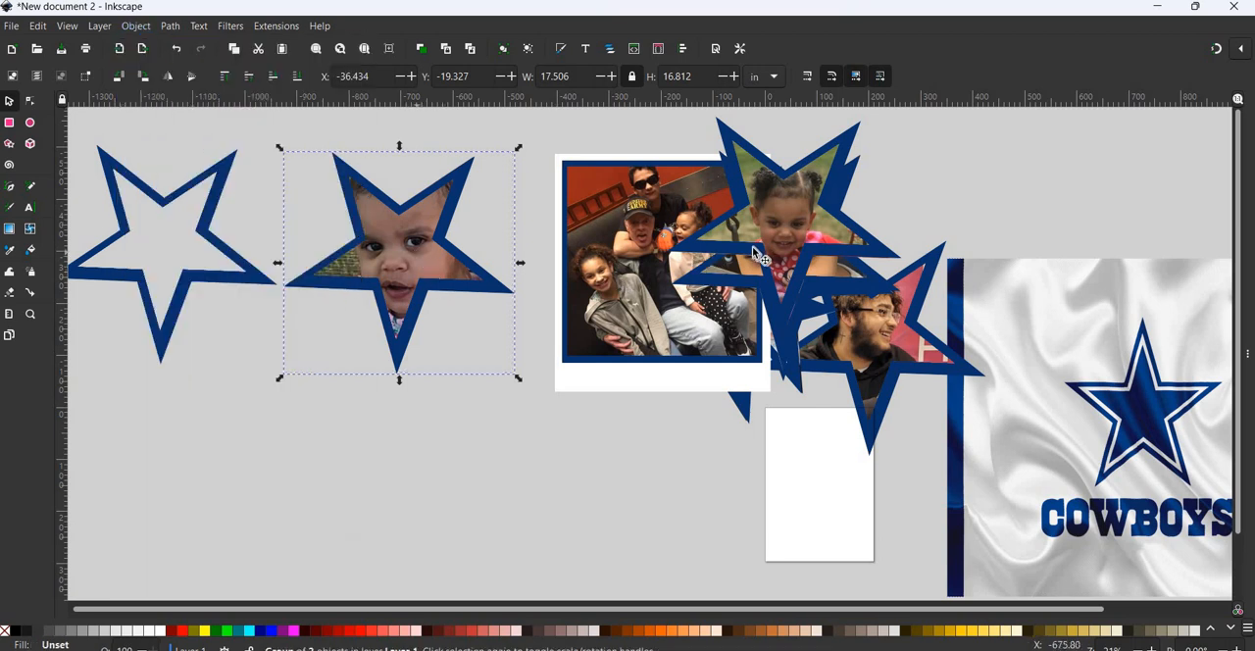
- Import the image7 selfie photo as an embedded image and move it beside the empty star
left_click(12, 27)
left_click(56, 217)
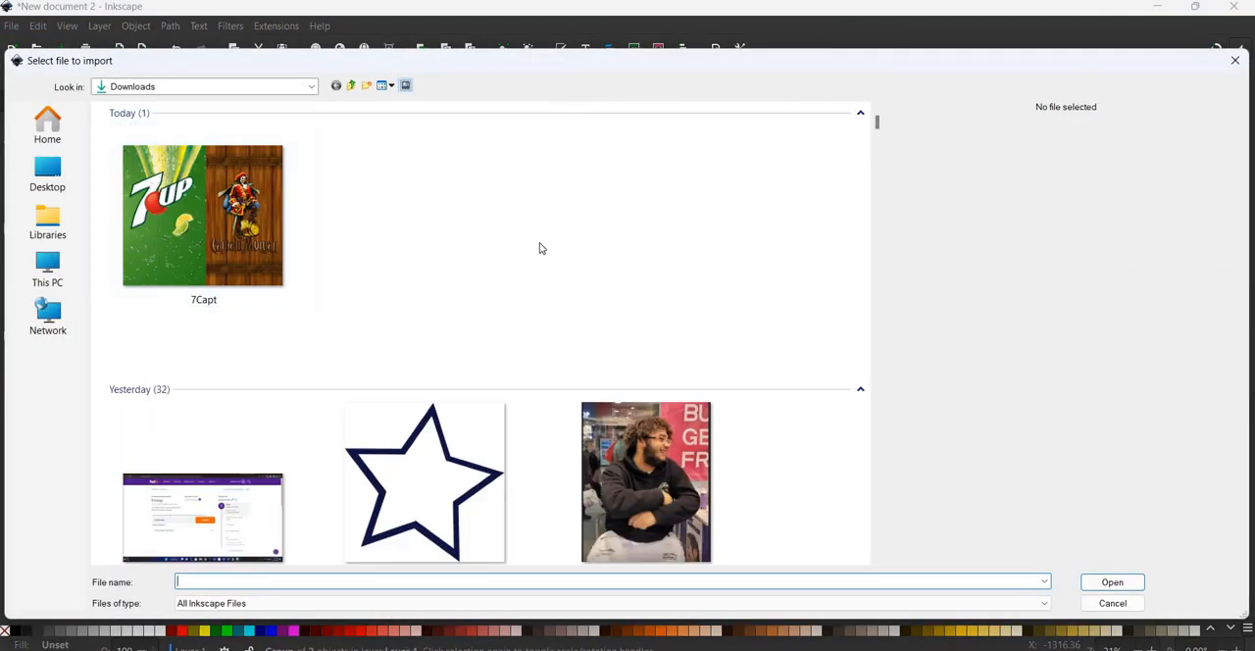
scroll(539, 251, "down", 5)
scroll(430, 484, "down", 3)
left_click(429, 484)
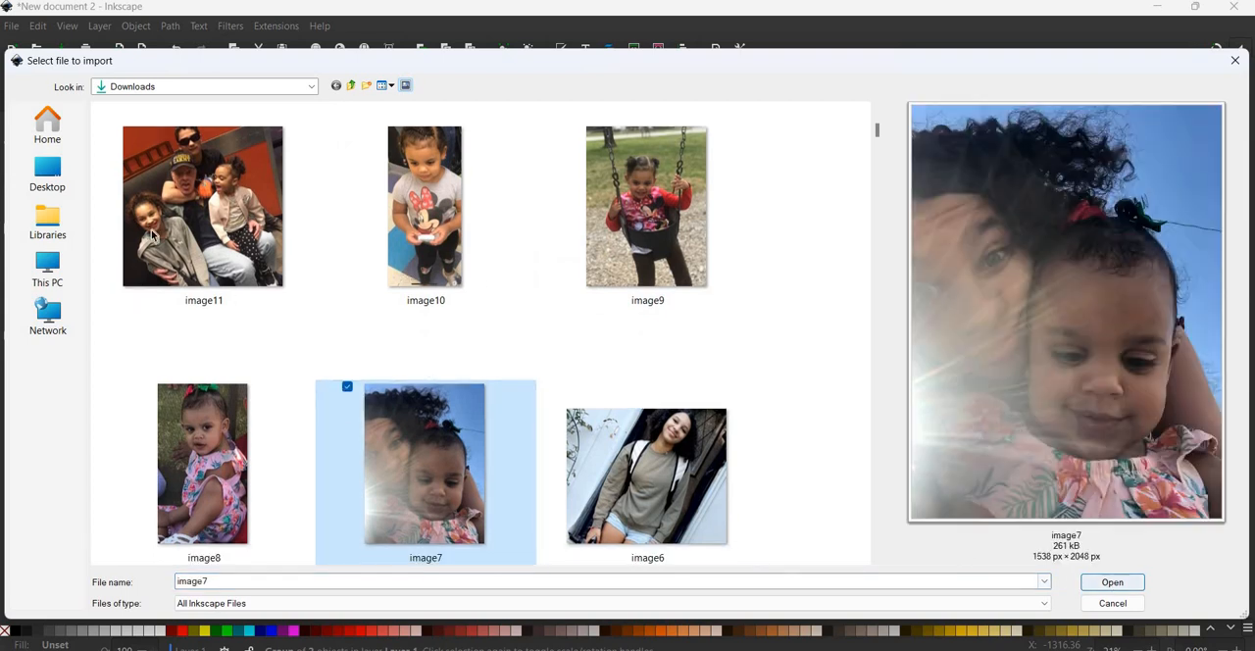
left_click(1108, 583)
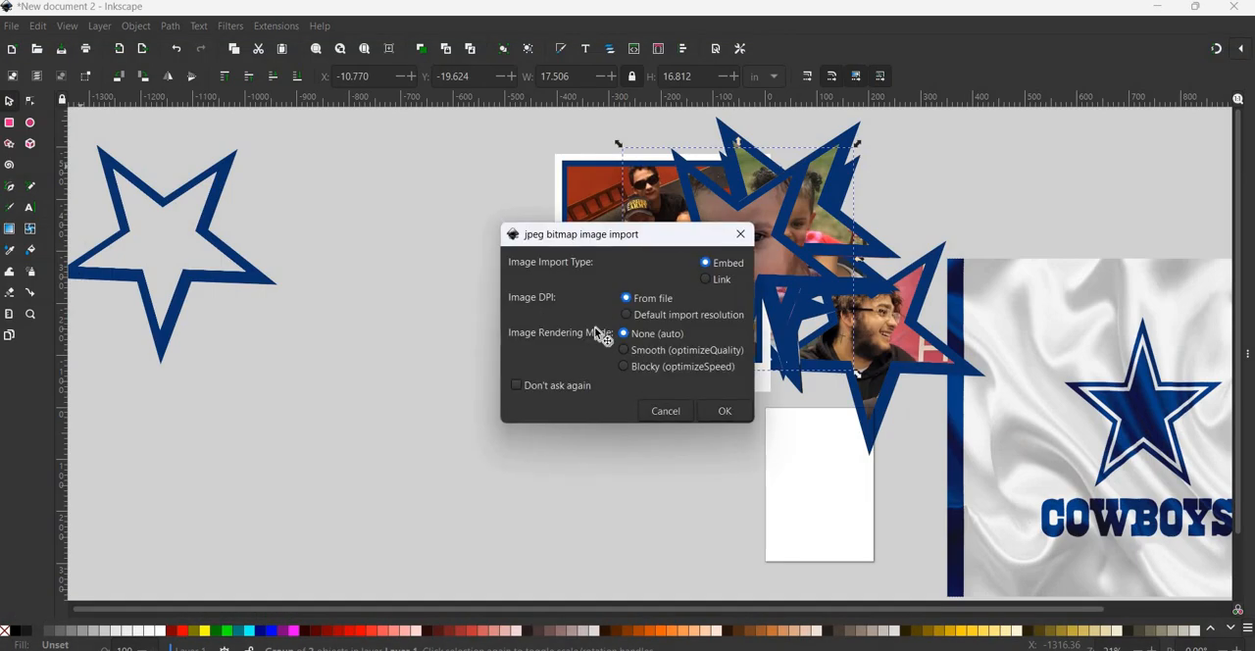
key("Return")
left_click_drag(530, 328, 410, 173)
- Duplicate the empty star, try the copy over the selfie photo, set it back beside the original, and shift the photo lower
left_click(206, 215)
key("ctrl+d")
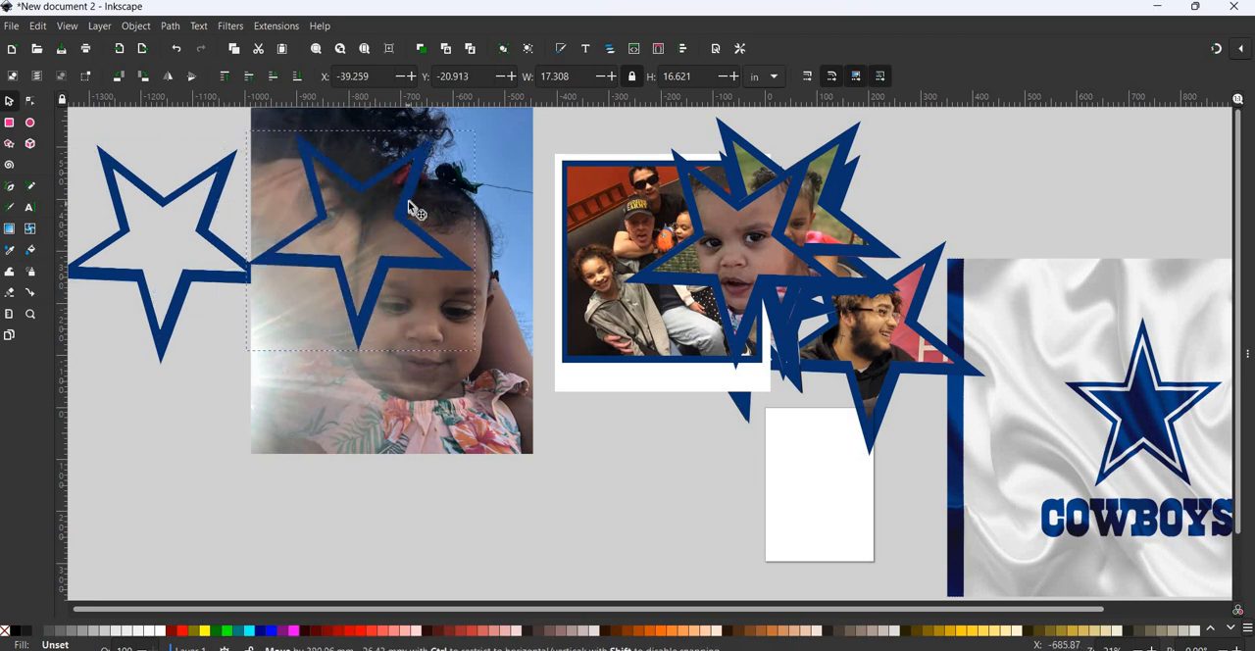
left_click_drag(224, 238, 179, 213)
left_click_drag(416, 273, 364, 381)
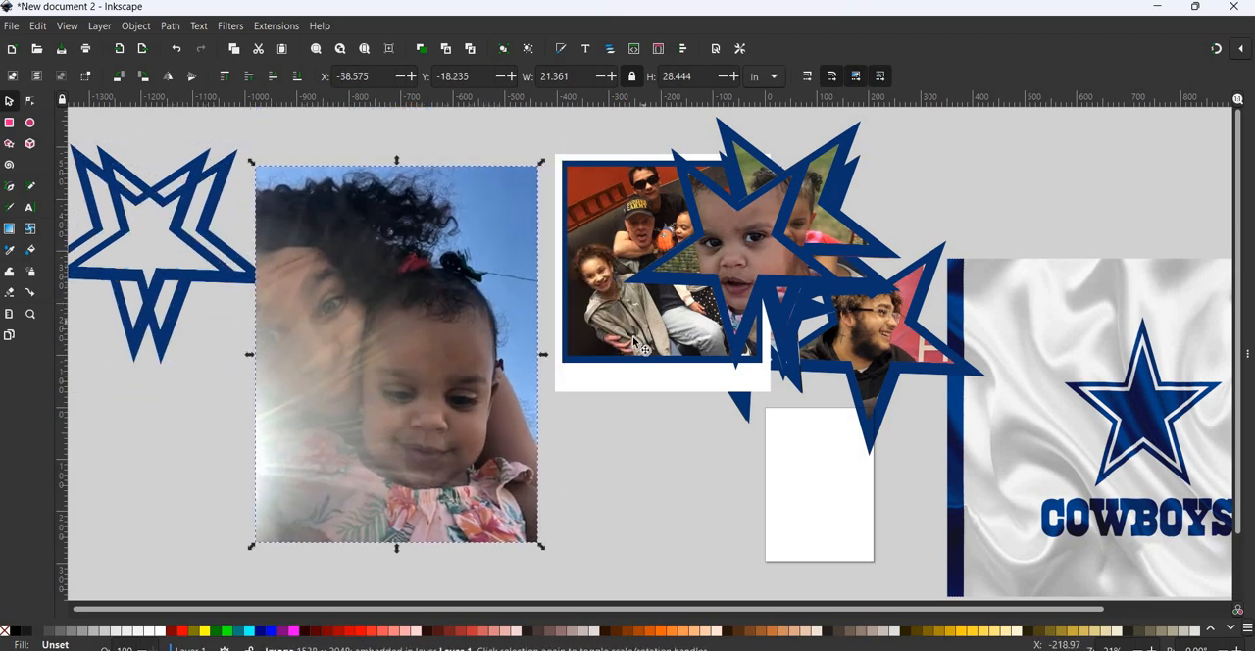
- Move the framed family photo and the selfie photo to the empty canvas area above the collage
left_click(579, 353)
left_click_drag(639, 332, 608, 519)
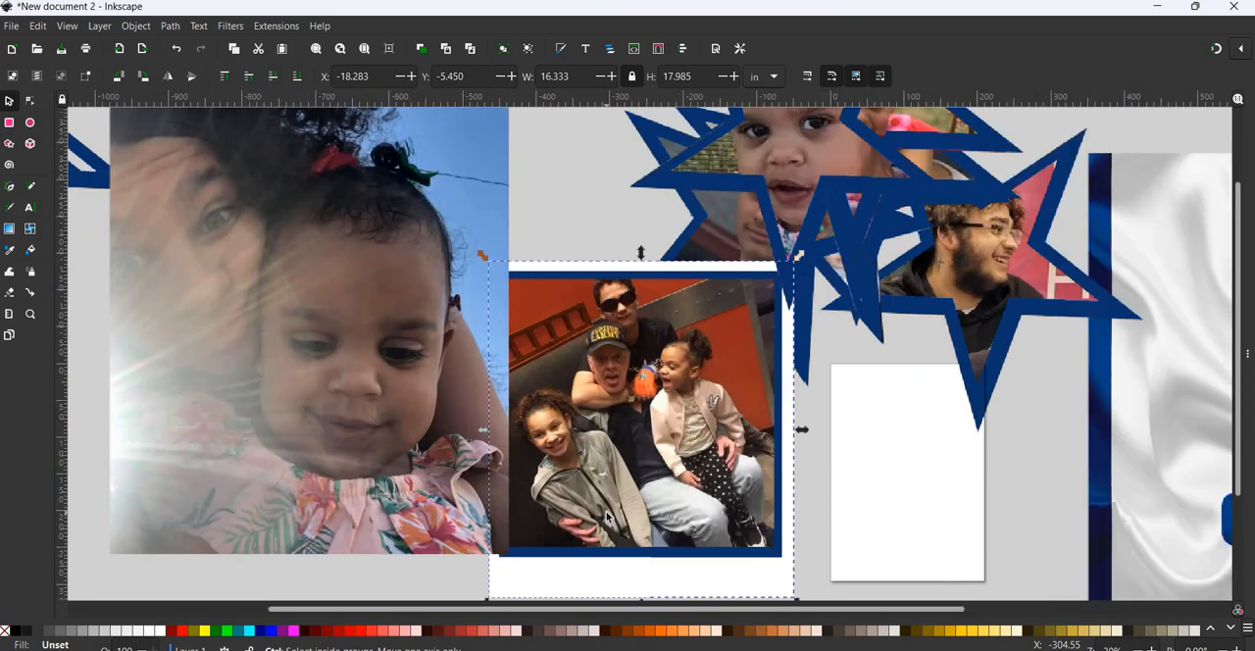
scroll(608, 520, "up", 2)
right_click(608, 518)
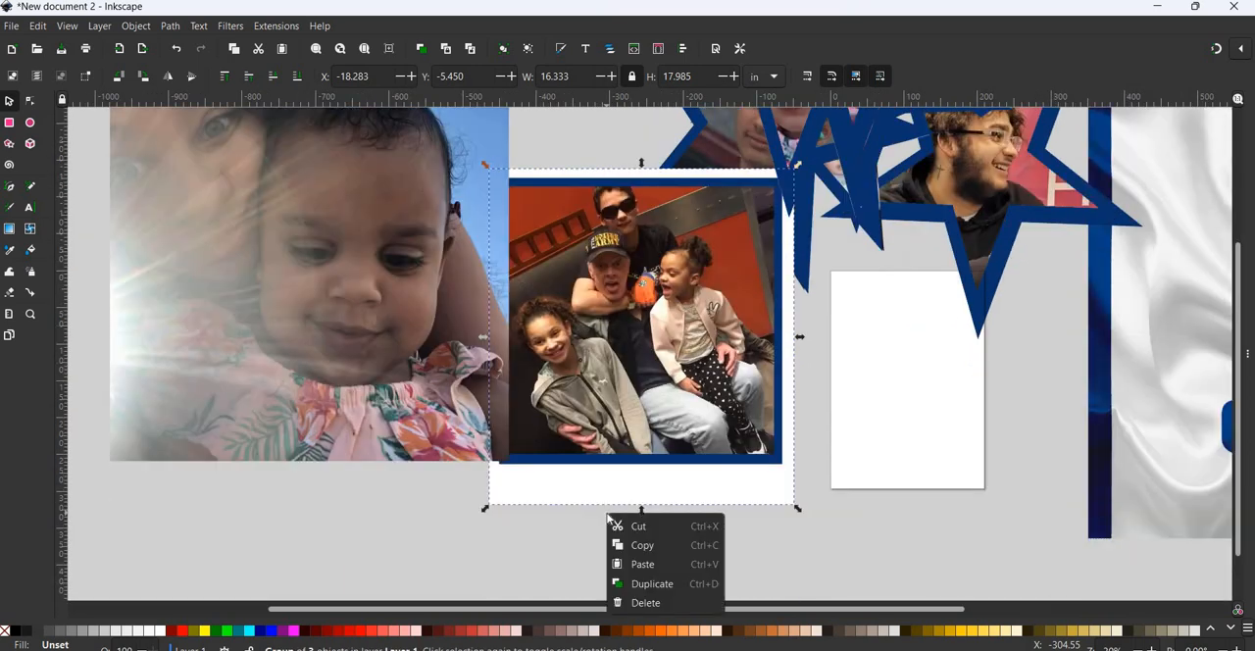
left_click(465, 518)
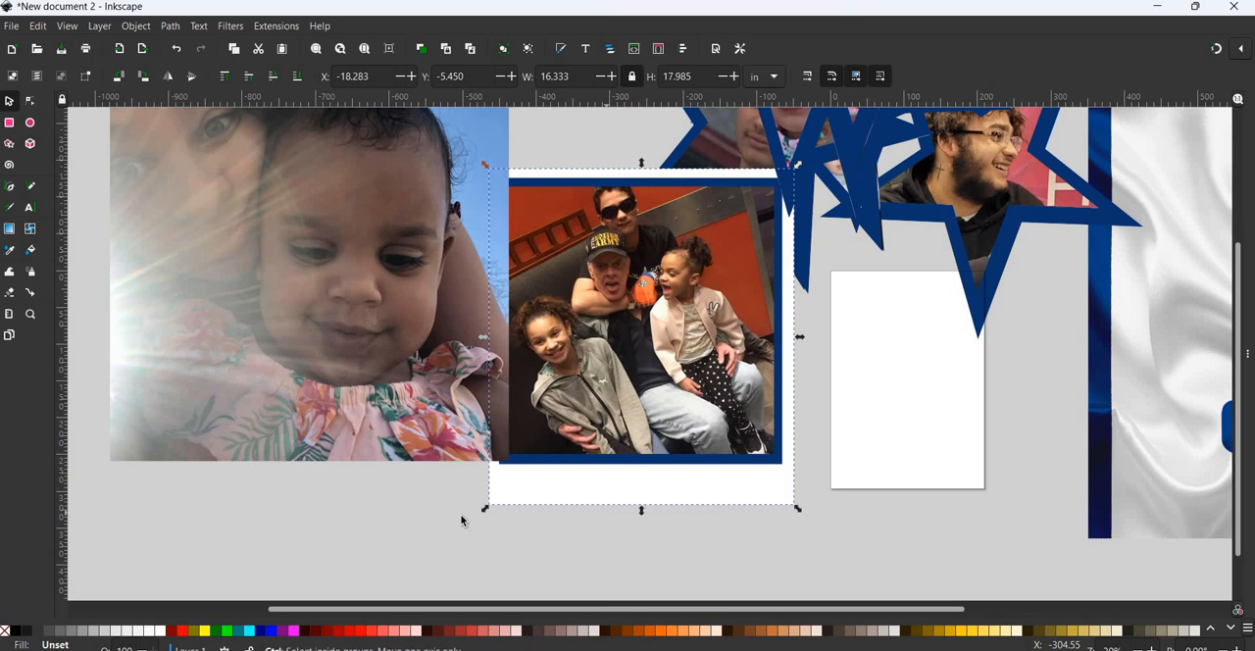
scroll(467, 518, "down", 3)
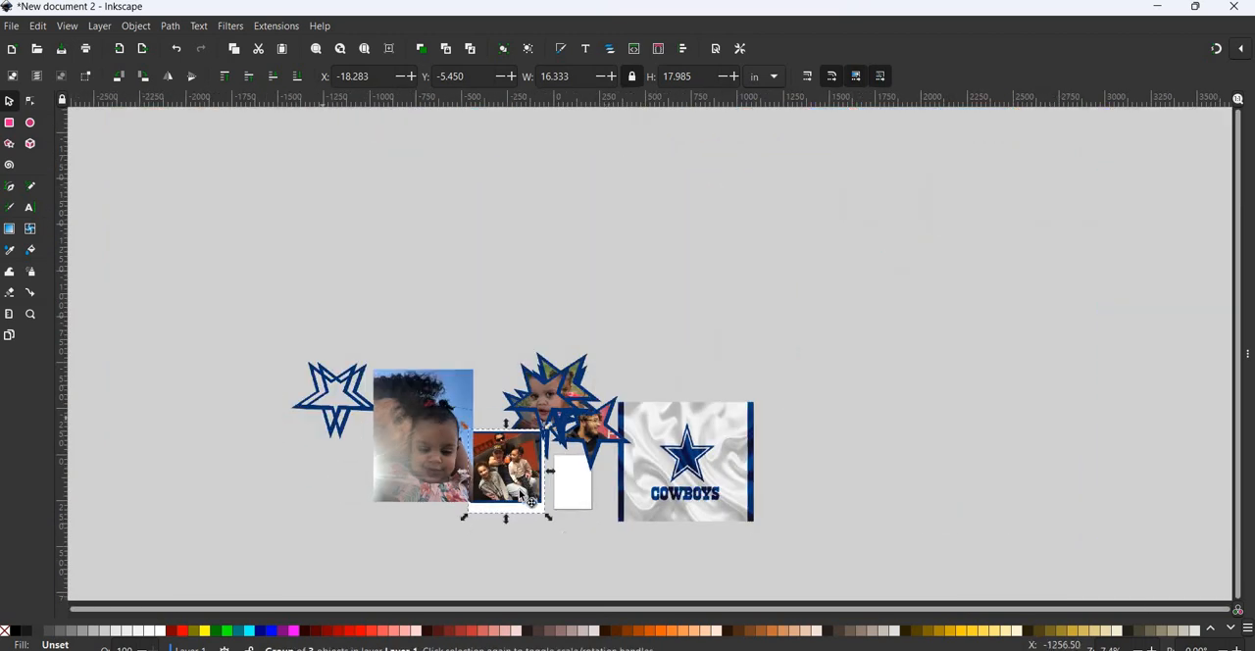
left_click_drag(521, 490, 615, 216)
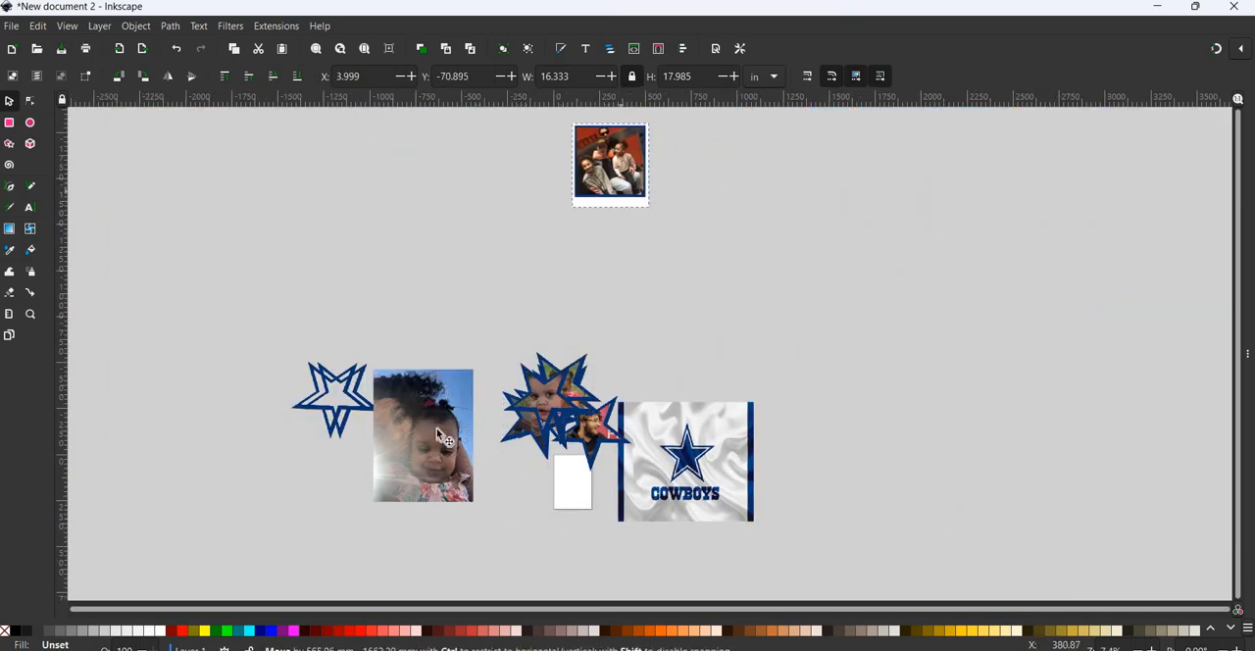
left_click_drag(437, 430, 456, 194)
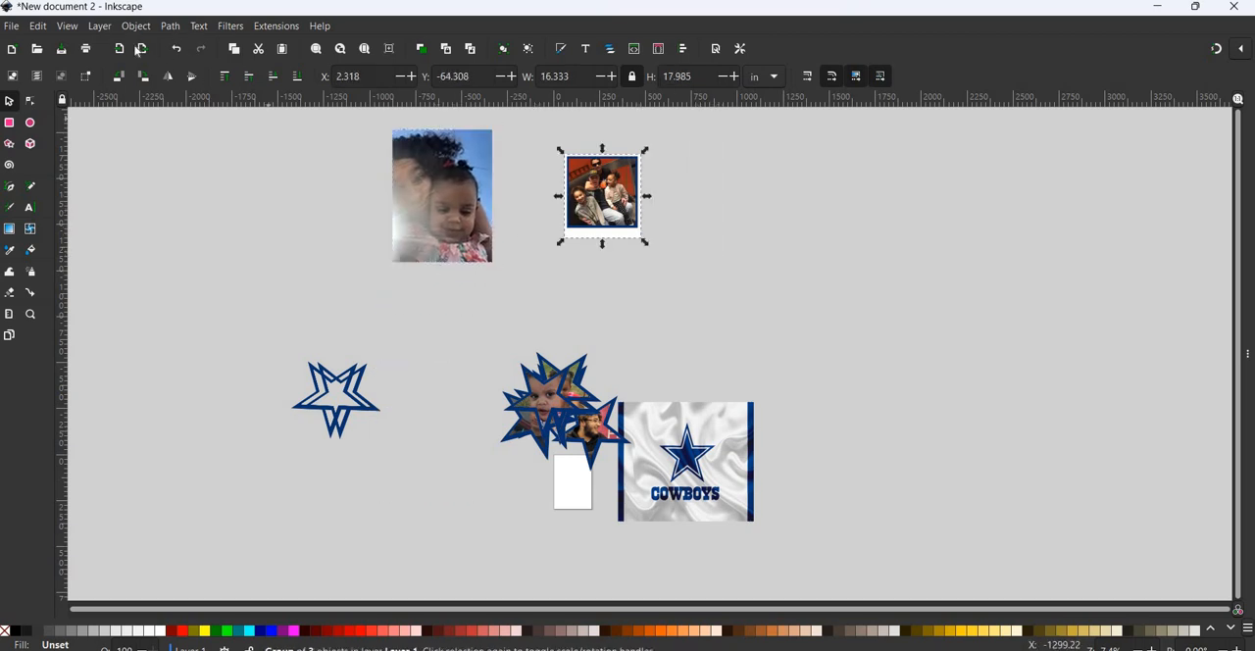
- Ungroup the framed family photo and move its picture off the blue-and-white frame to the open area beside it
left_click(135, 26)
left_click(163, 181)
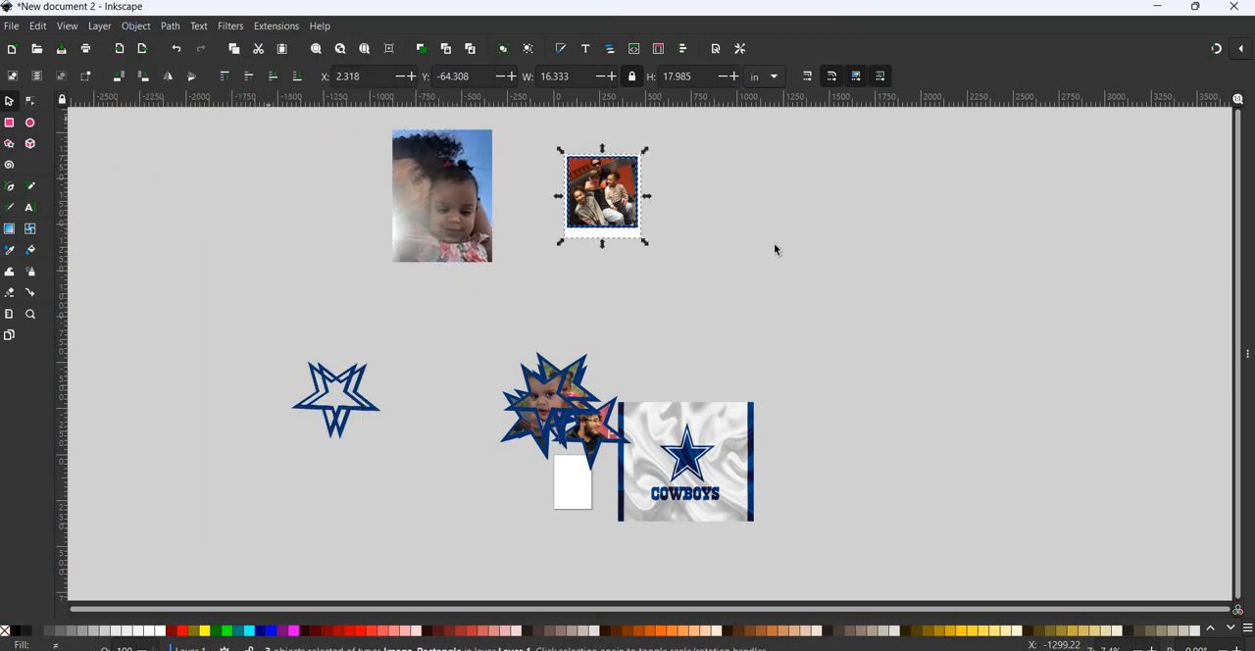
key("Escape")
left_click(601, 211)
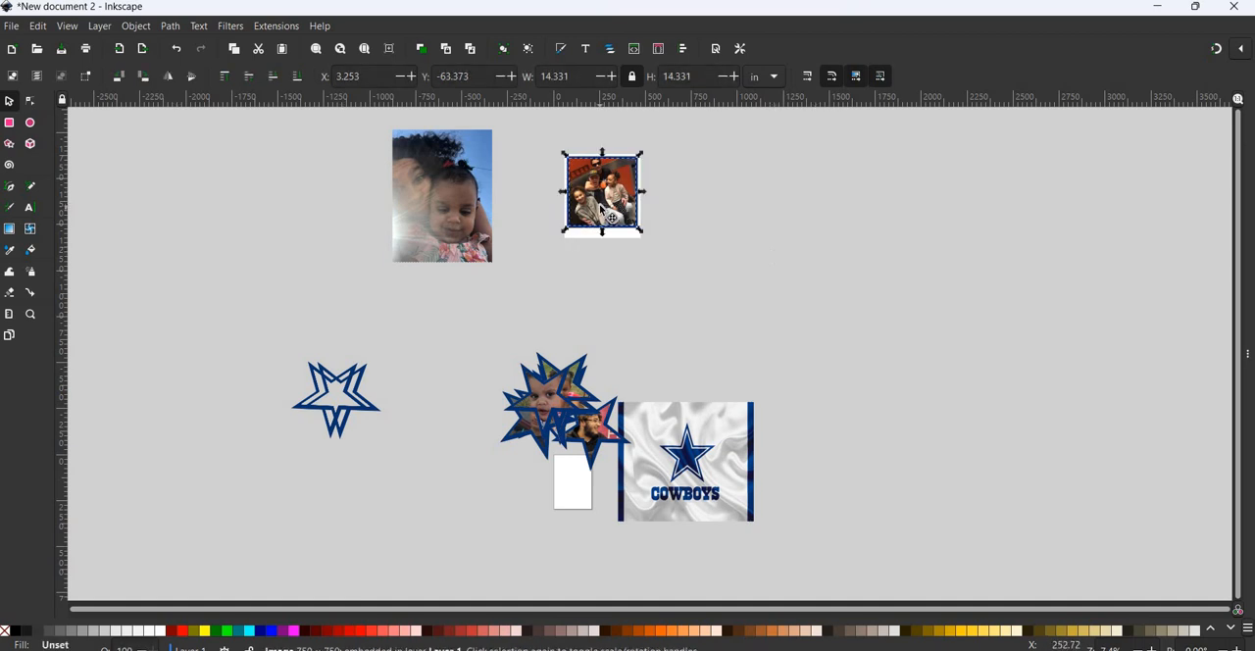
left_click_drag(605, 204, 781, 184)
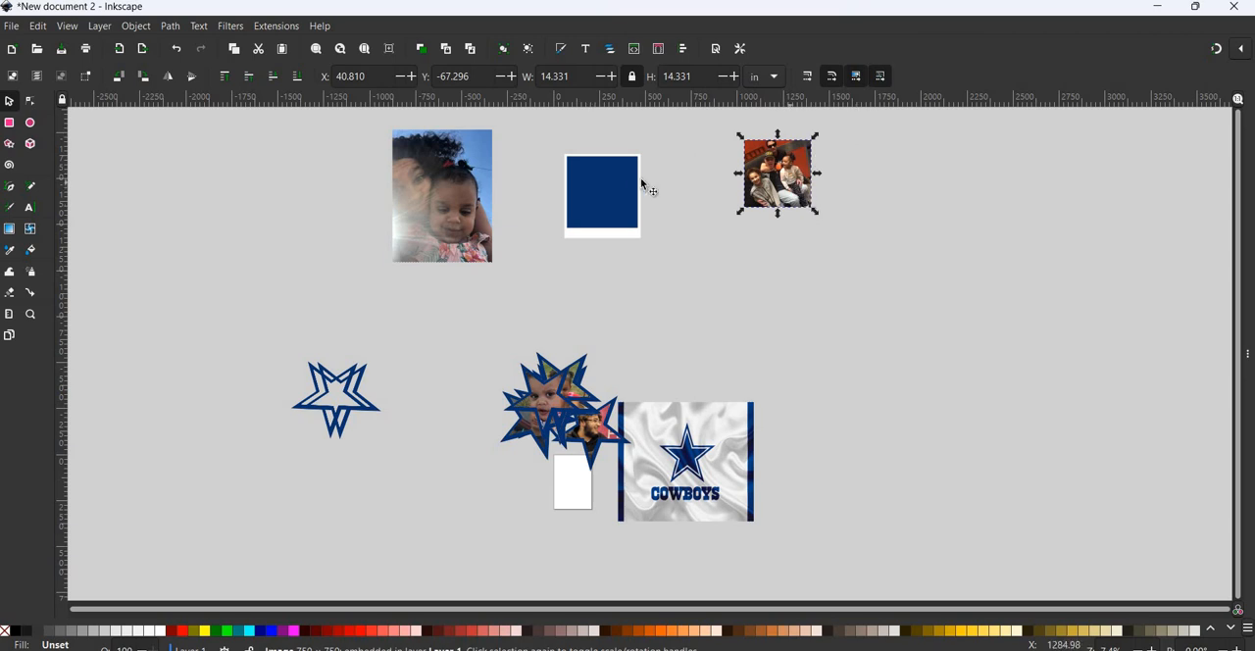
- Duplicate the frame's blue square, place the copy over the selfie photo, and clip the photo to it
left_click(609, 182)
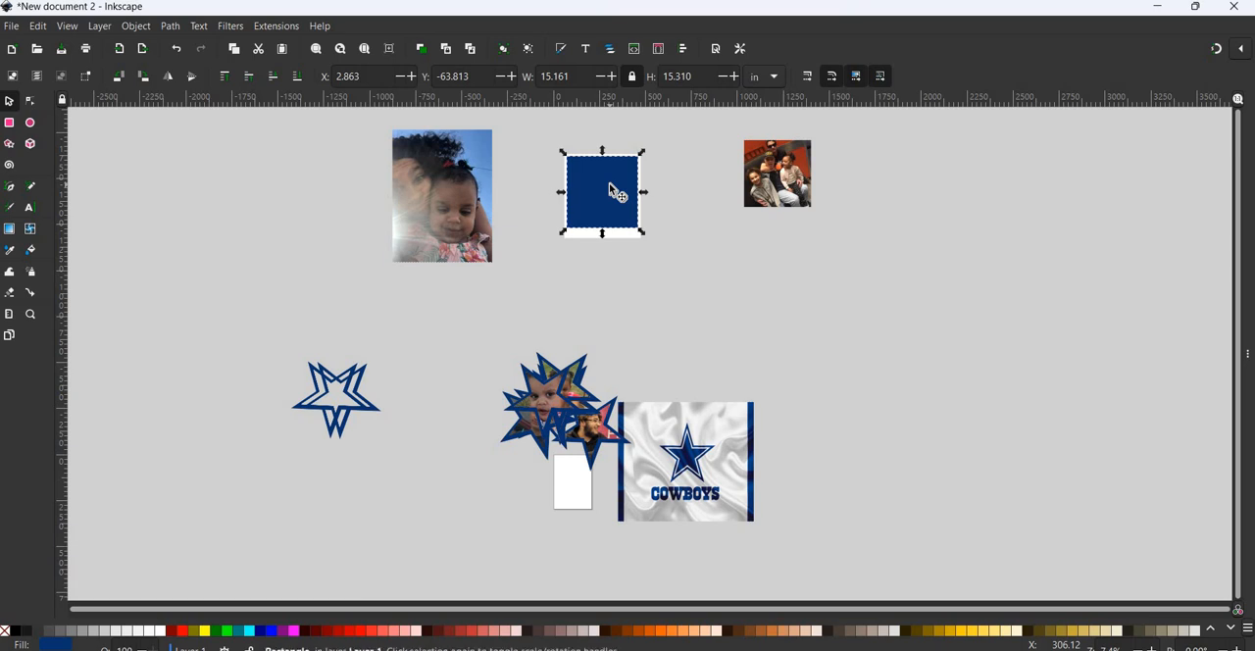
key("ctrl+d")
left_click_drag(608, 183, 432, 164)
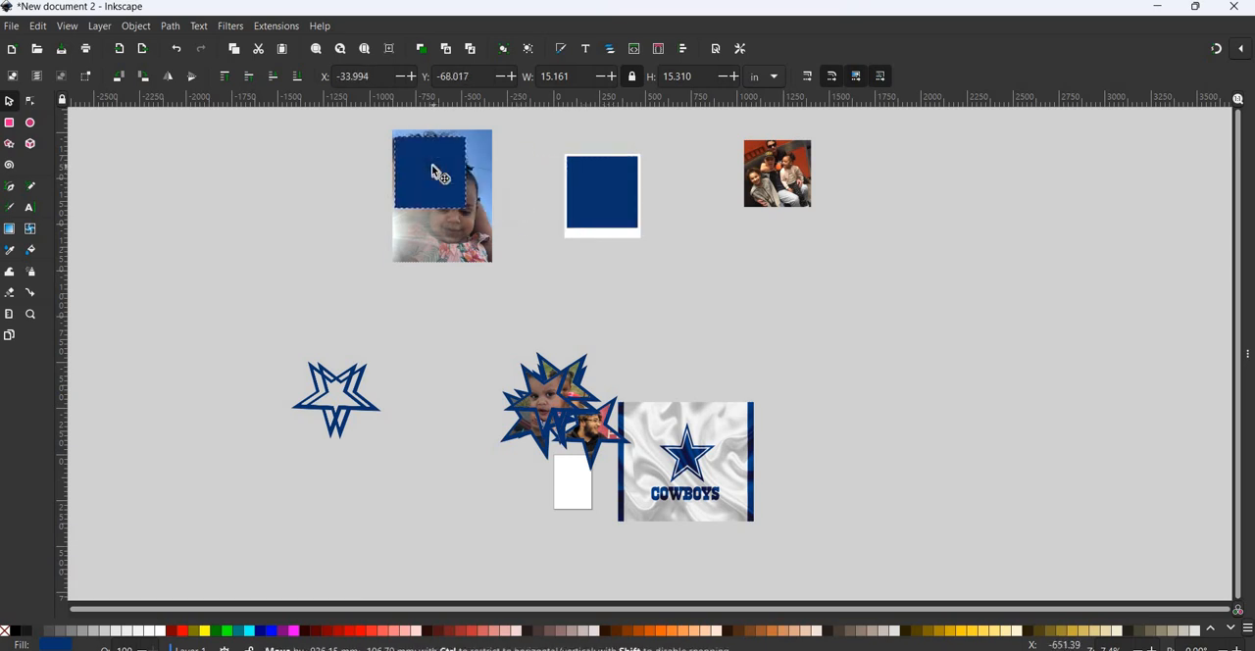
left_click(490, 259)
left_click_drag(497, 268, 367, 115)
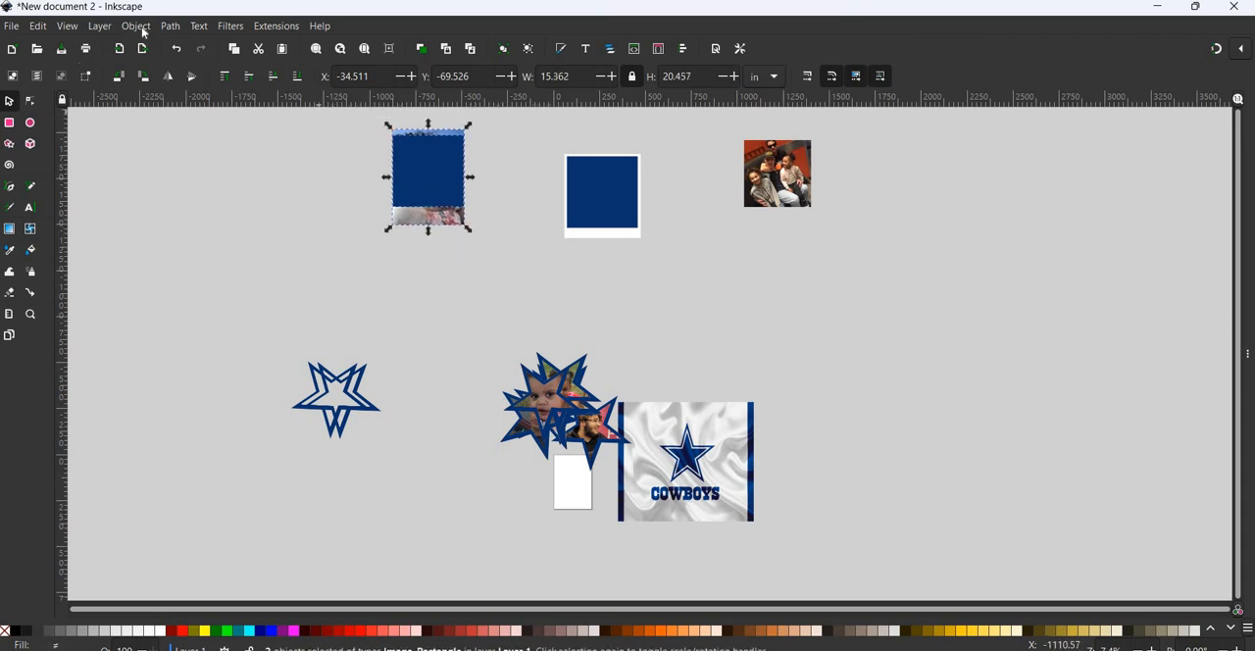
left_click(136, 25)
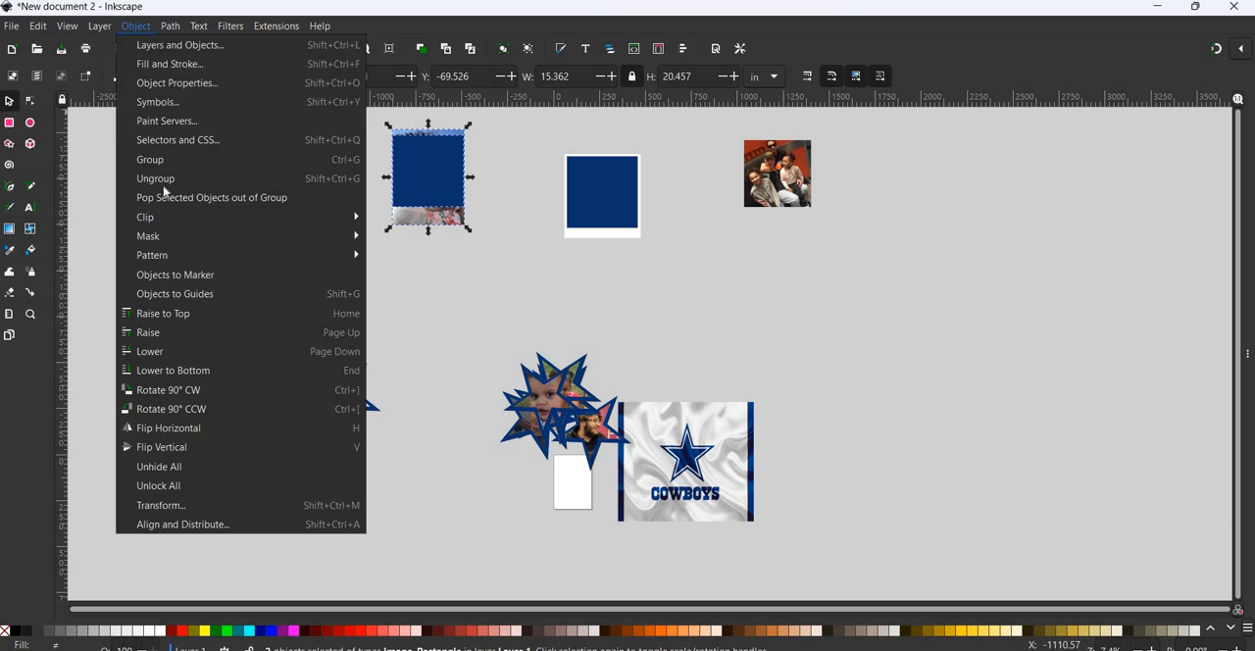
mouse_move(304, 217)
left_click(400, 218)
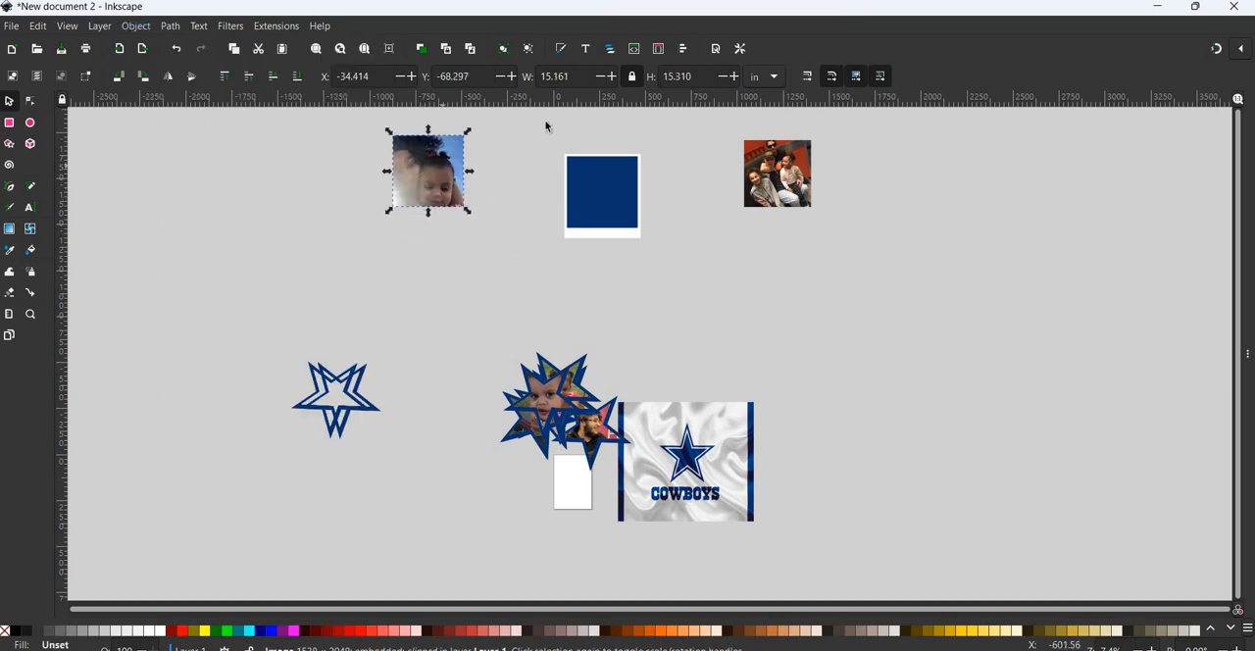
- Copy the empty blue-and-white frame beside the clipped selfie photo and set the selfie's width to 14.331 in with proportions locked
left_click_drag(536, 131, 684, 287)
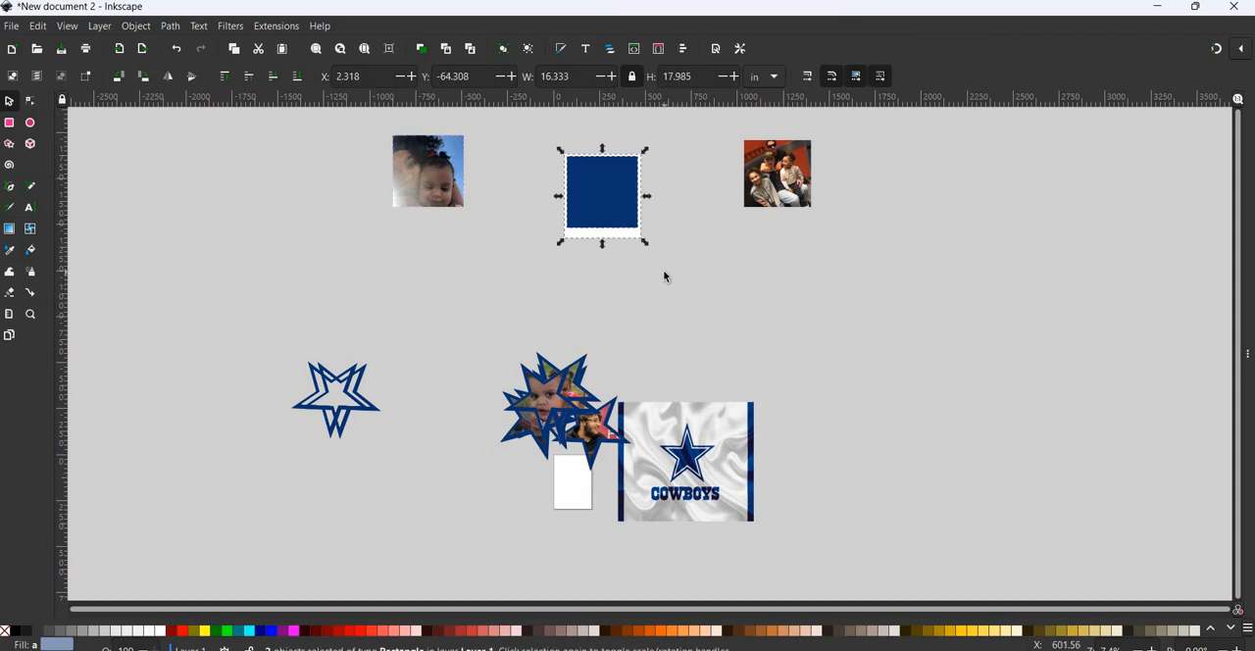
left_click_drag(497, 220, 438, 185)
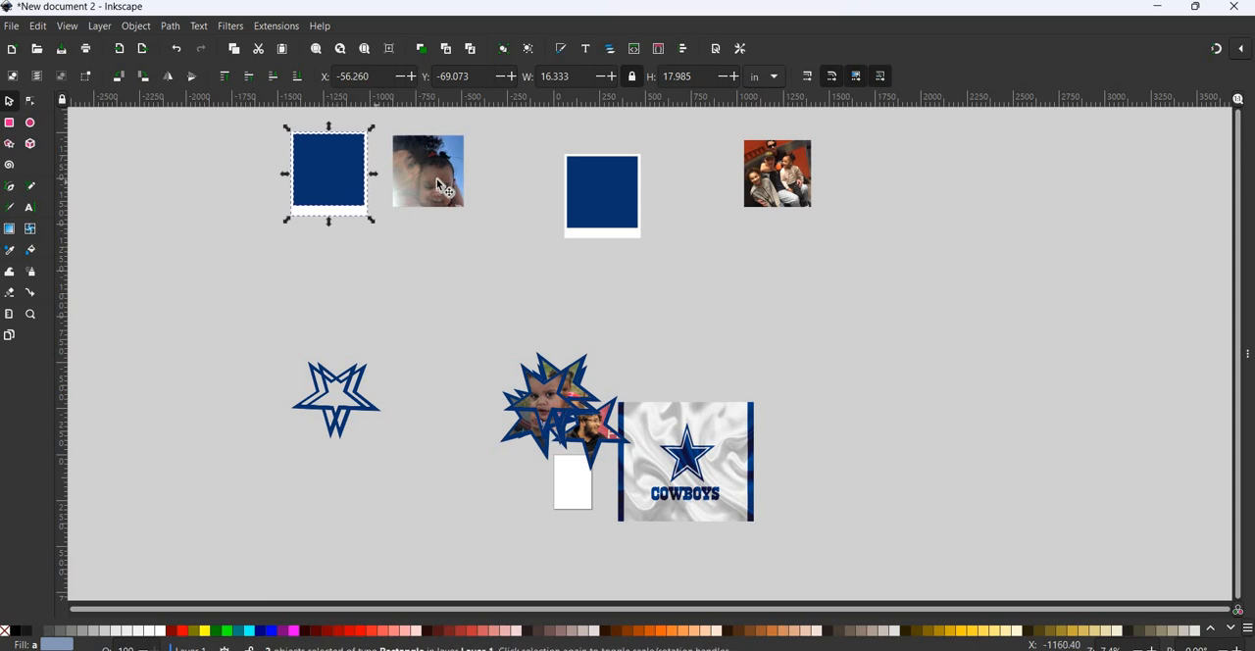
left_click(439, 185)
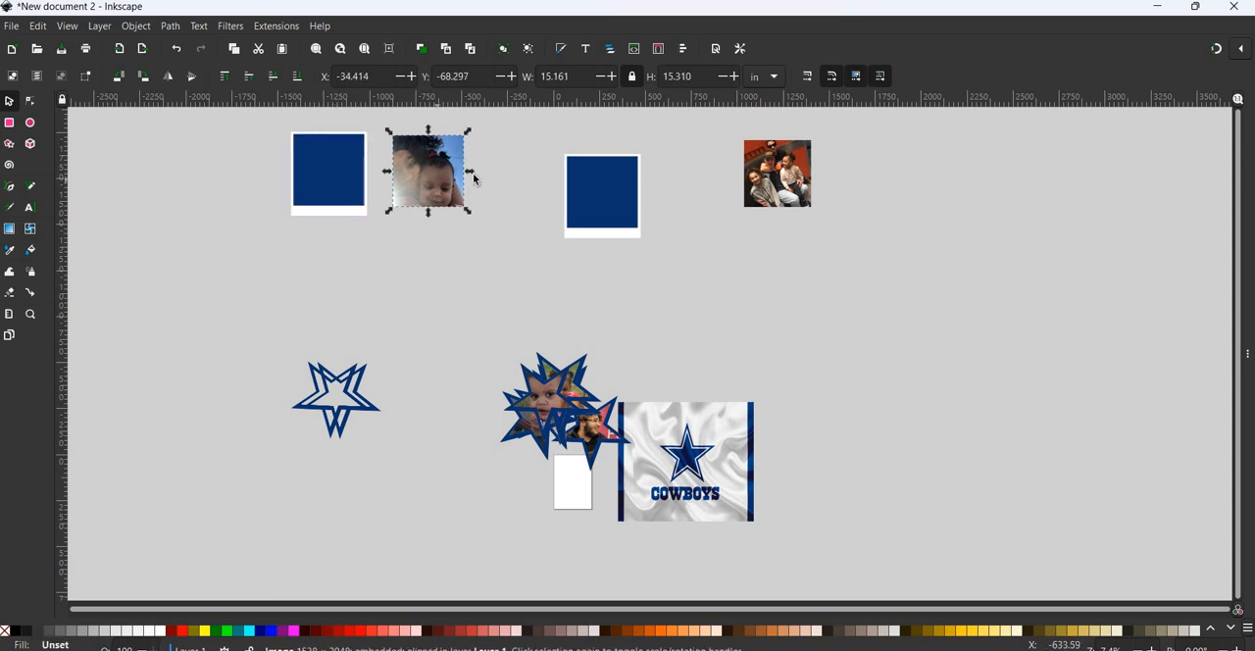
left_click(775, 180)
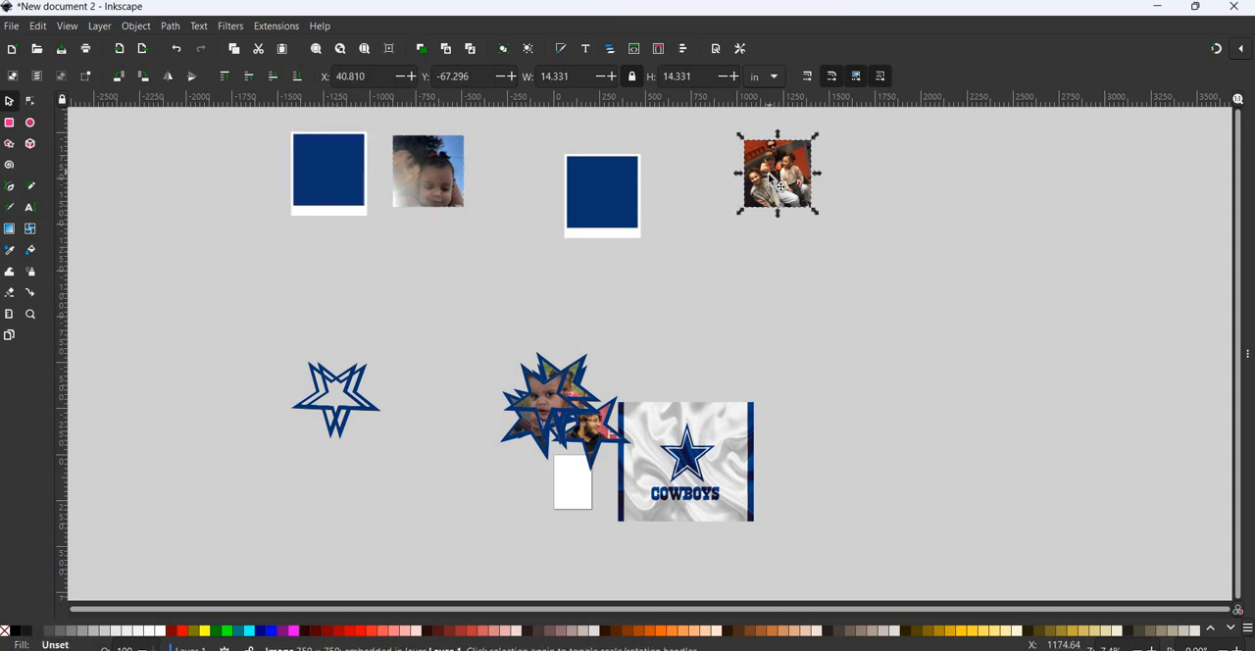
left_click(447, 159)
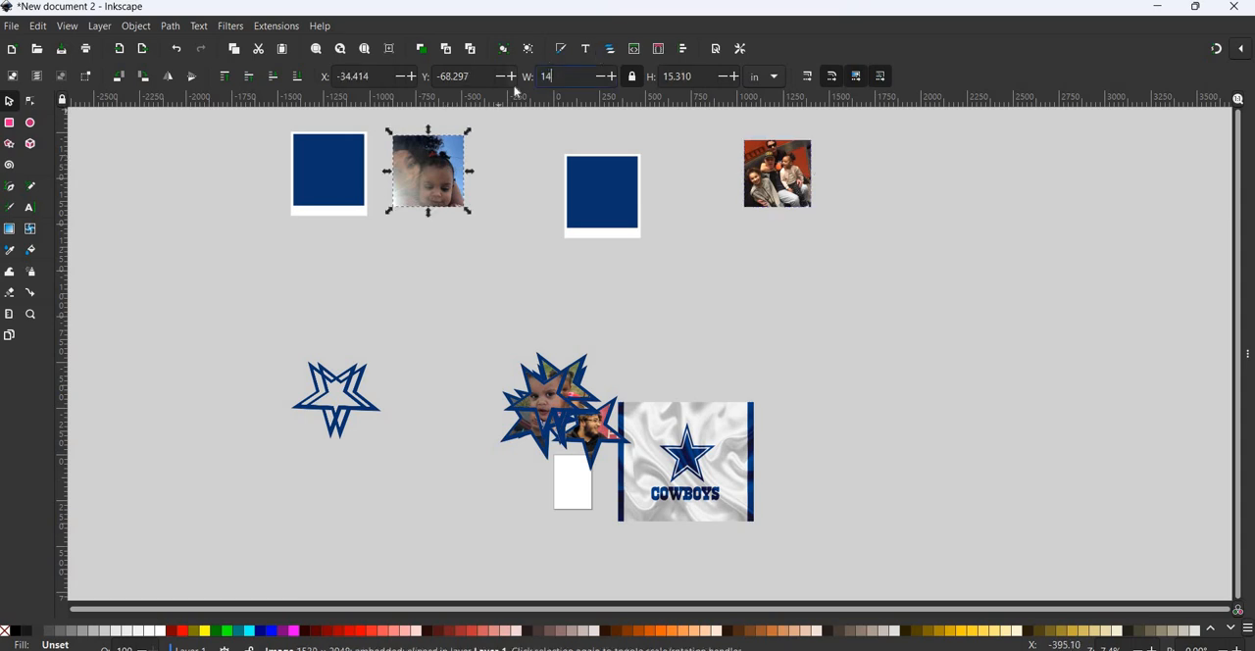
key("Return")
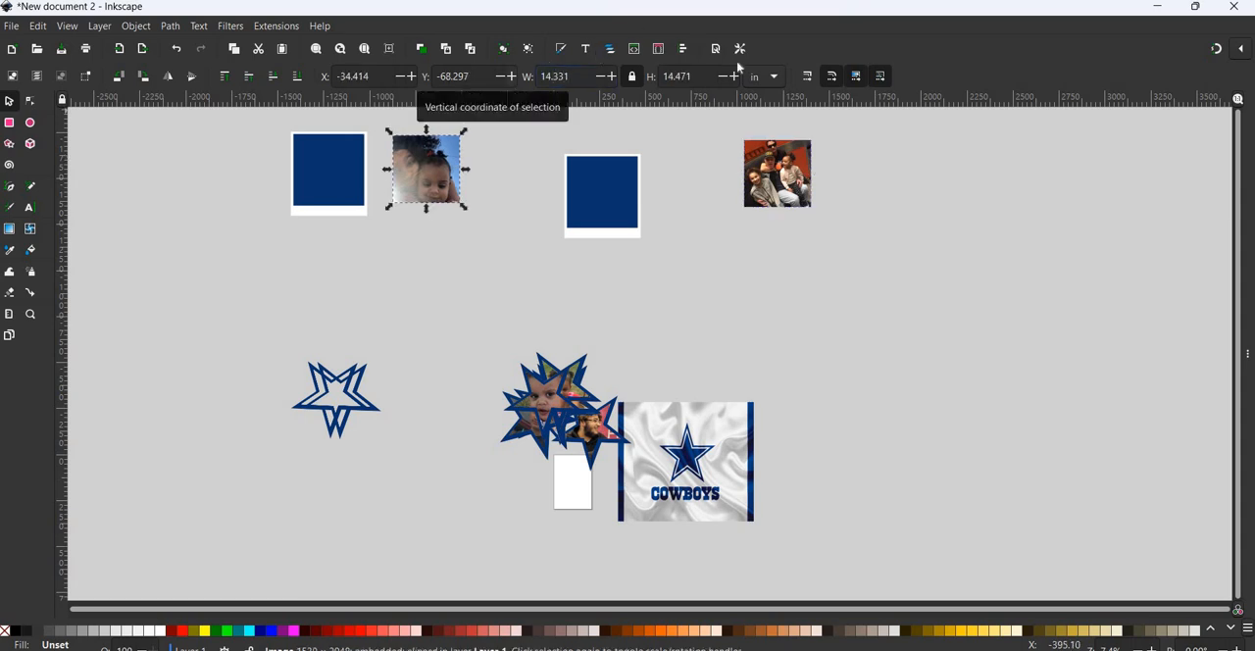
mouse_move(438, 172)
left_mouse_down()
mouse_move(348, 162)
mouse_move(448, 168)
mouse_move(449, 154)
left_mouse_up()
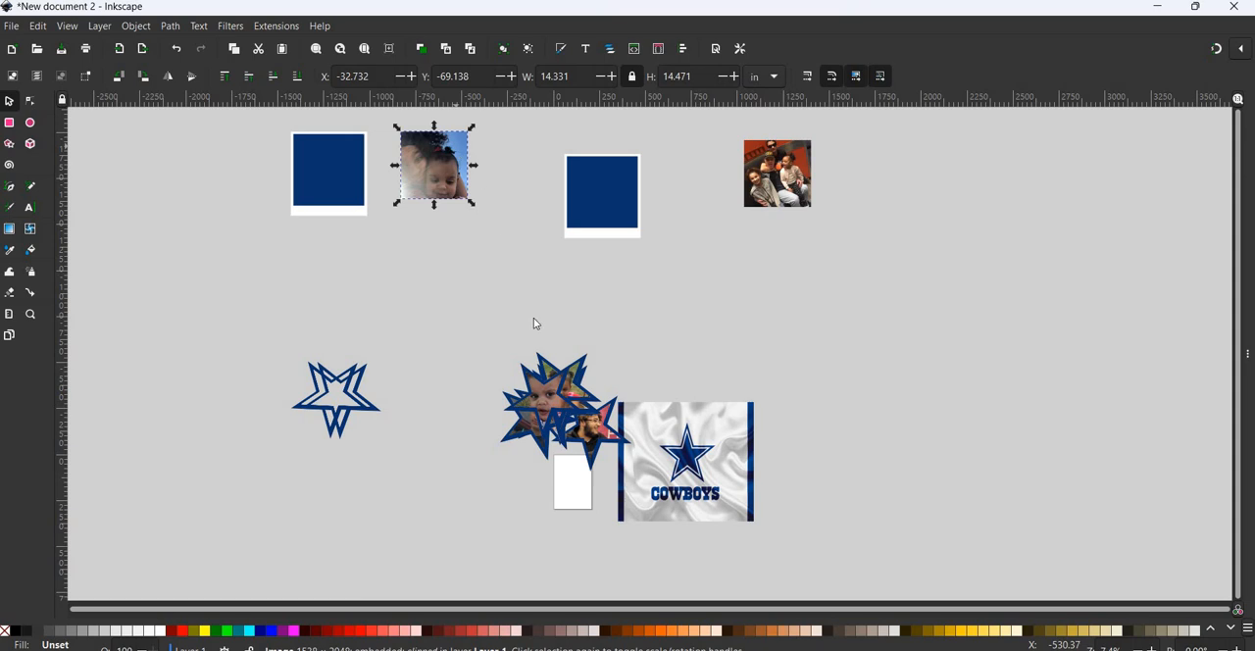
- Move the clipped selfie photo to Layer 1 and place it over the blue square of the copied frame
right_click(457, 149)
key("Return")
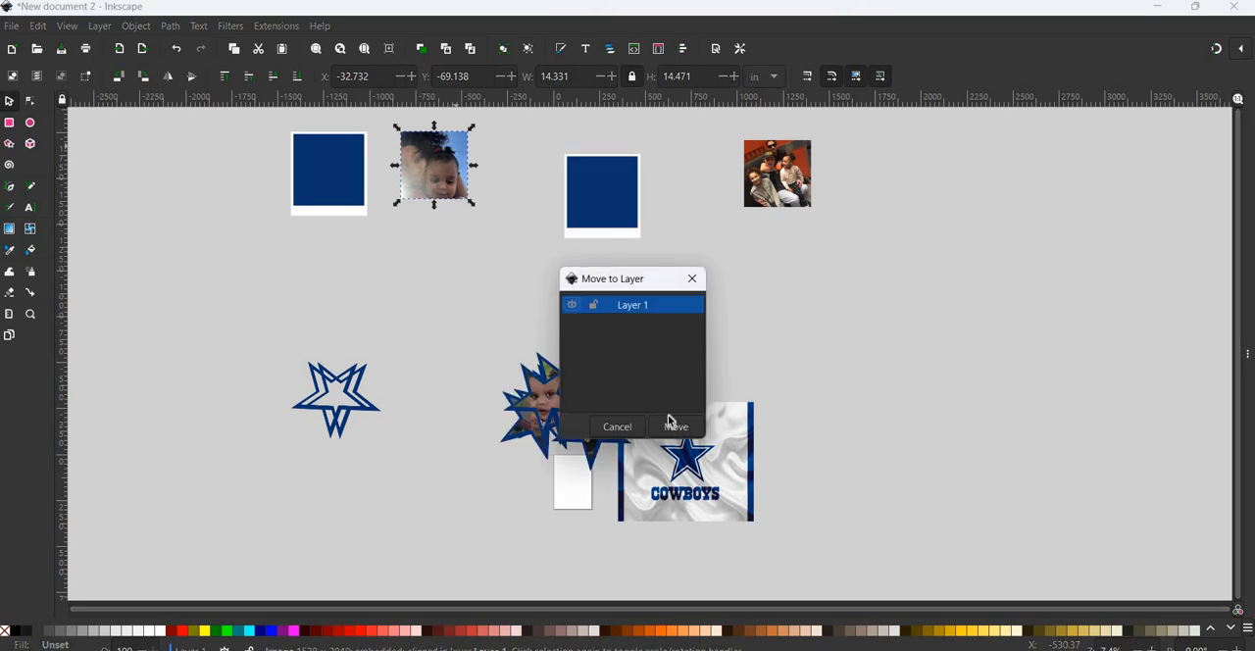
key("Return")
left_click_drag(419, 159, 336, 168)
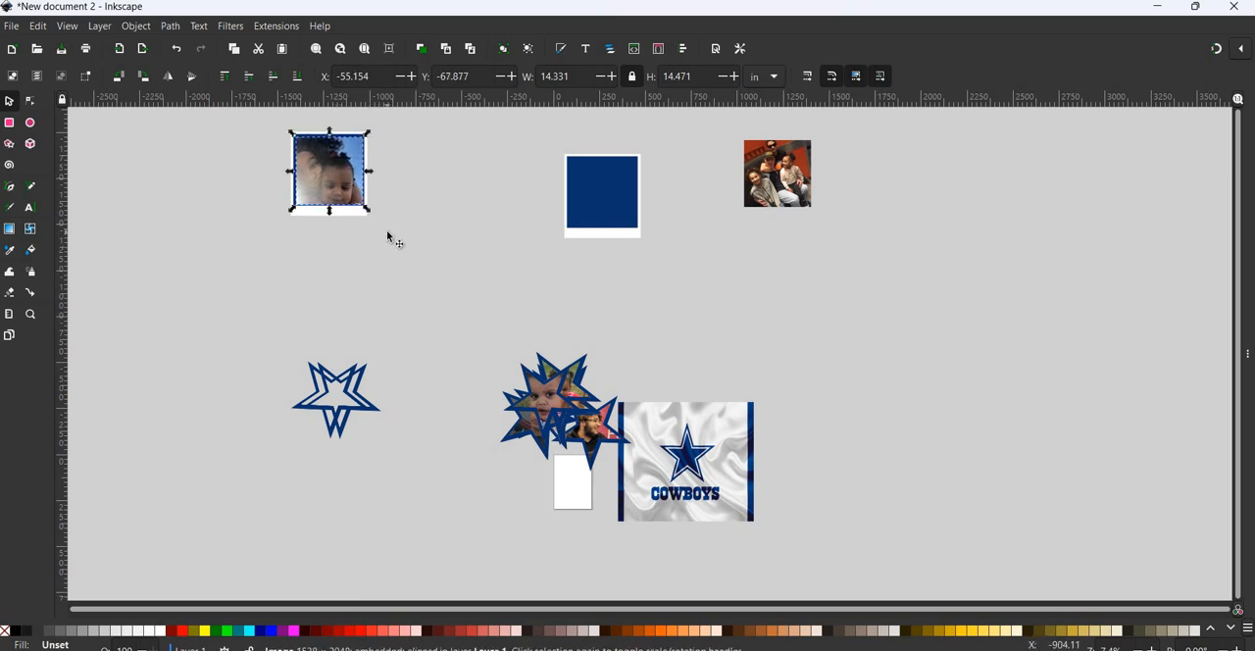
- Stretch the selfie frame's blue square to about 15.37 in wide and slightly taller, and lengthen its white backing to about 18.62 in
scroll(388, 237, "up", 2, "ctrl")
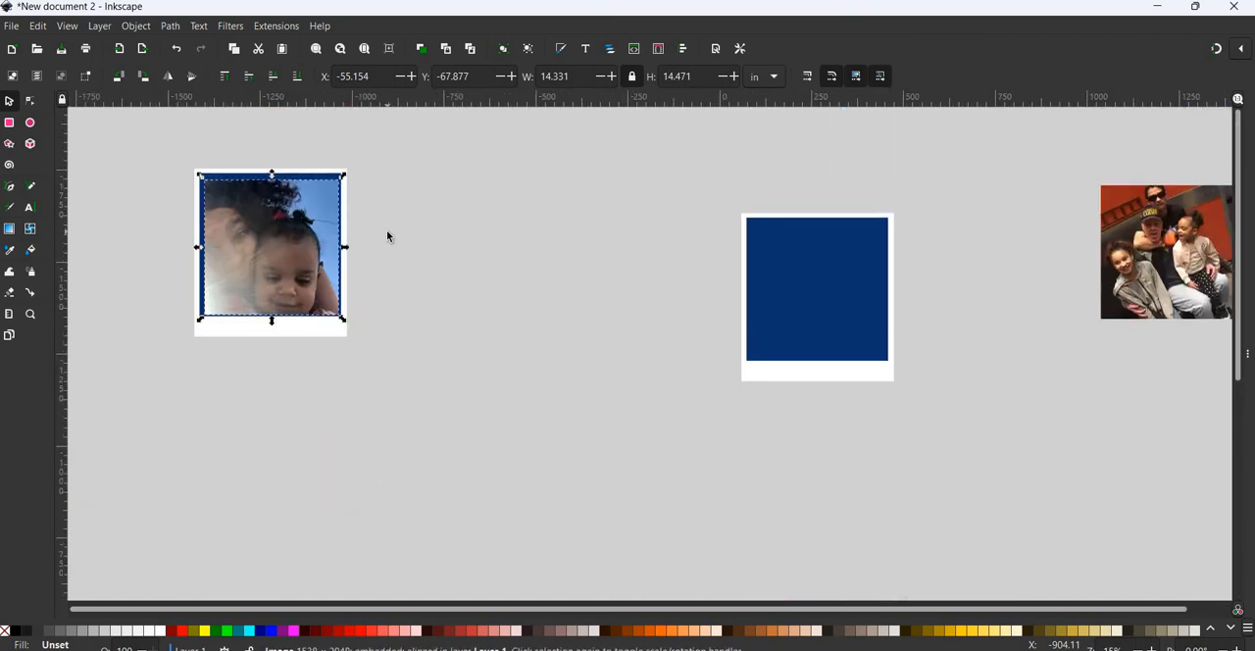
scroll(387, 231, "left", 1)
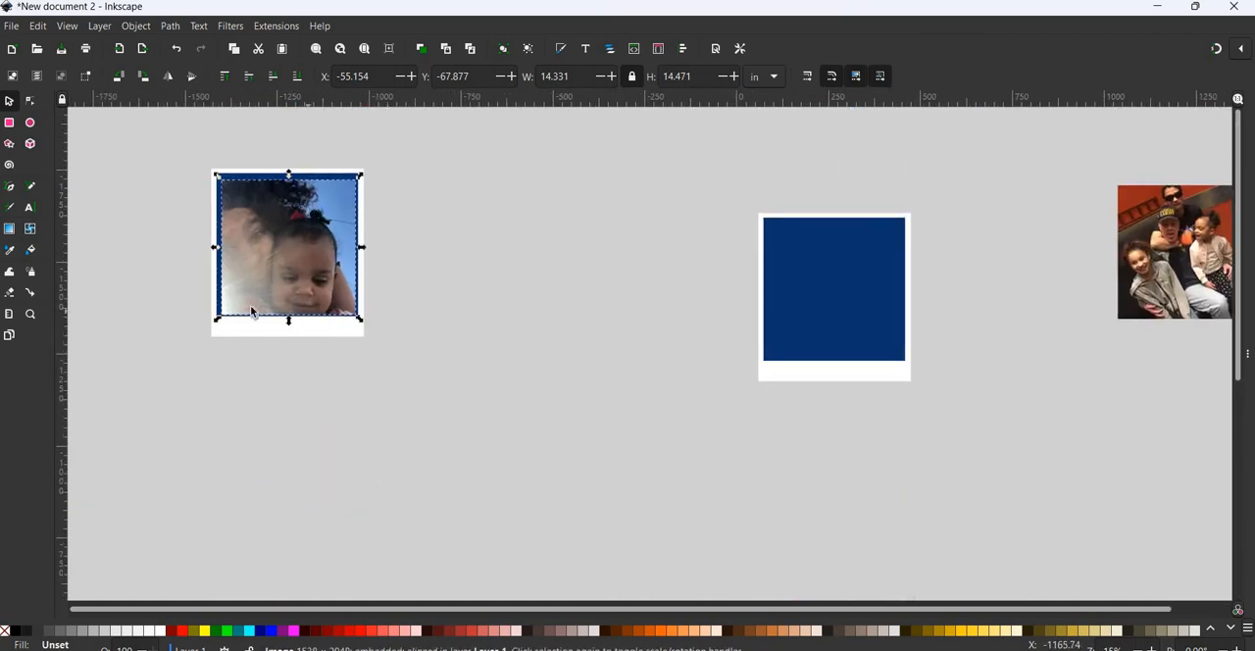
left_click(218, 203)
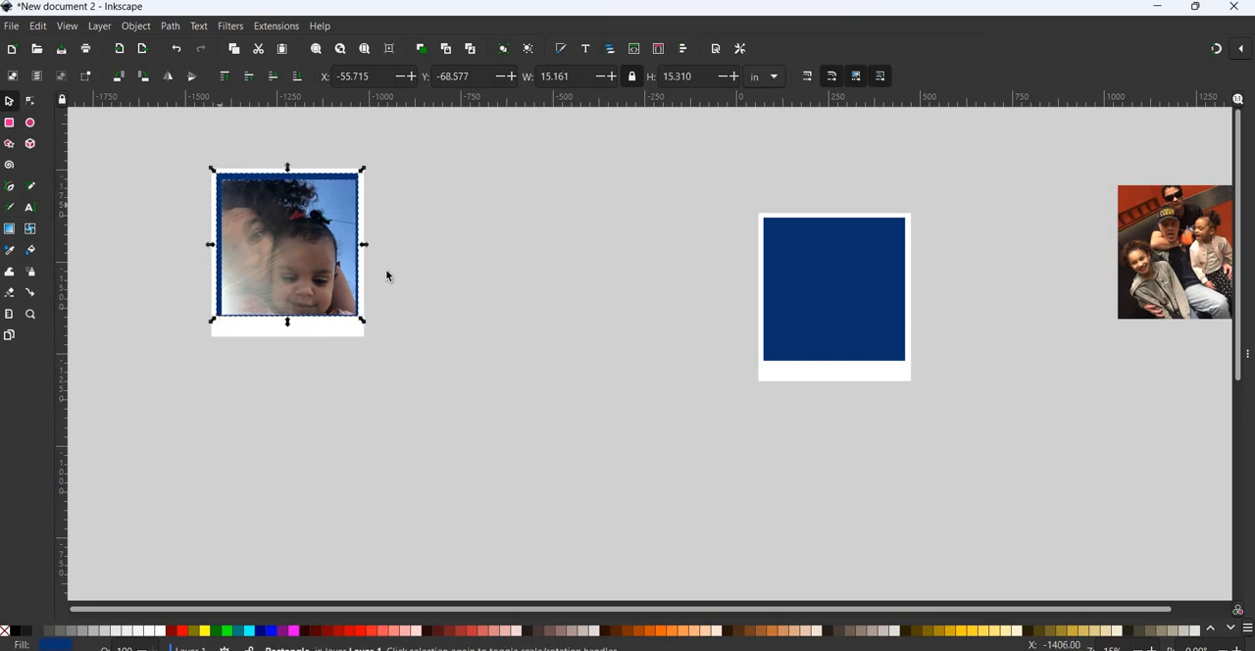
left_click_drag(369, 246, 356, 263)
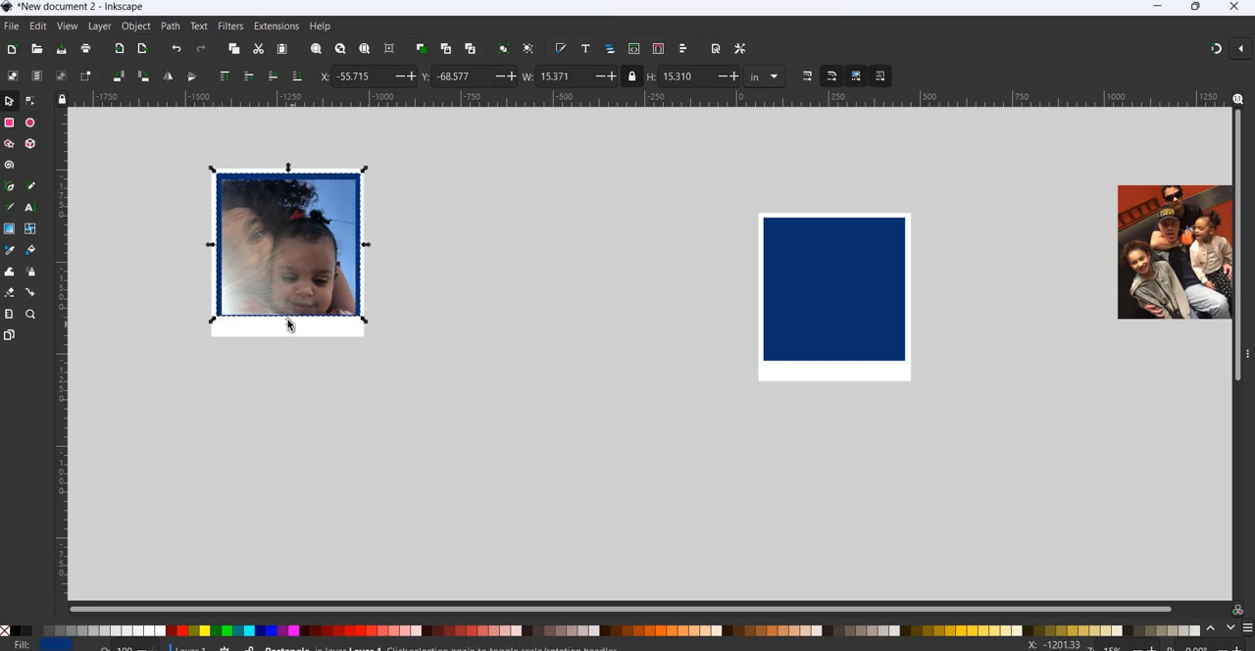
left_click_drag(290, 327, 288, 354)
left_click(306, 335)
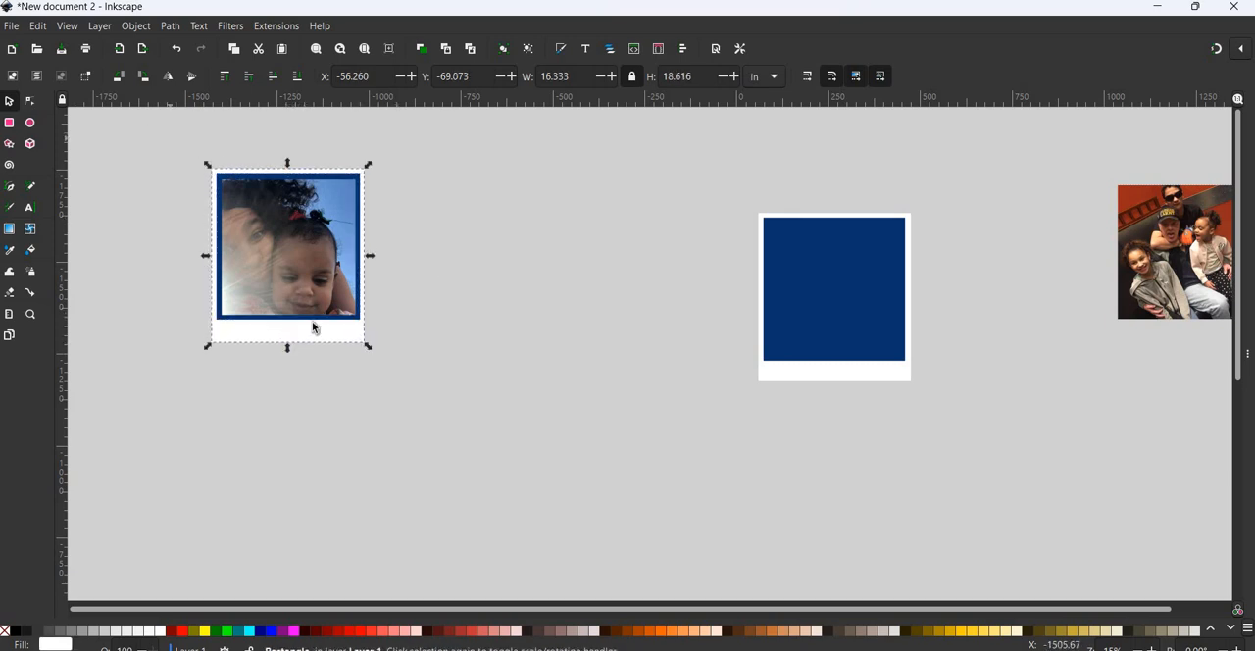
- Group the selfie photo with its blue square and white backing
left_click_drag(148, 131, 394, 386)
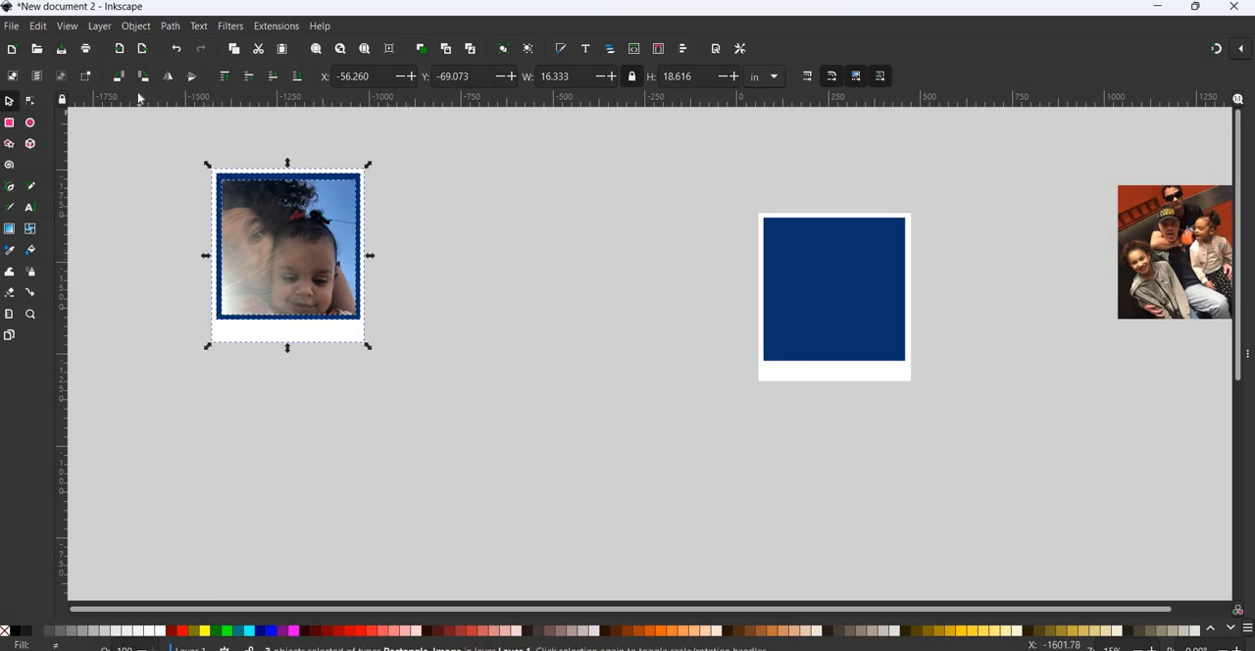
left_click(135, 25)
left_click(150, 160)
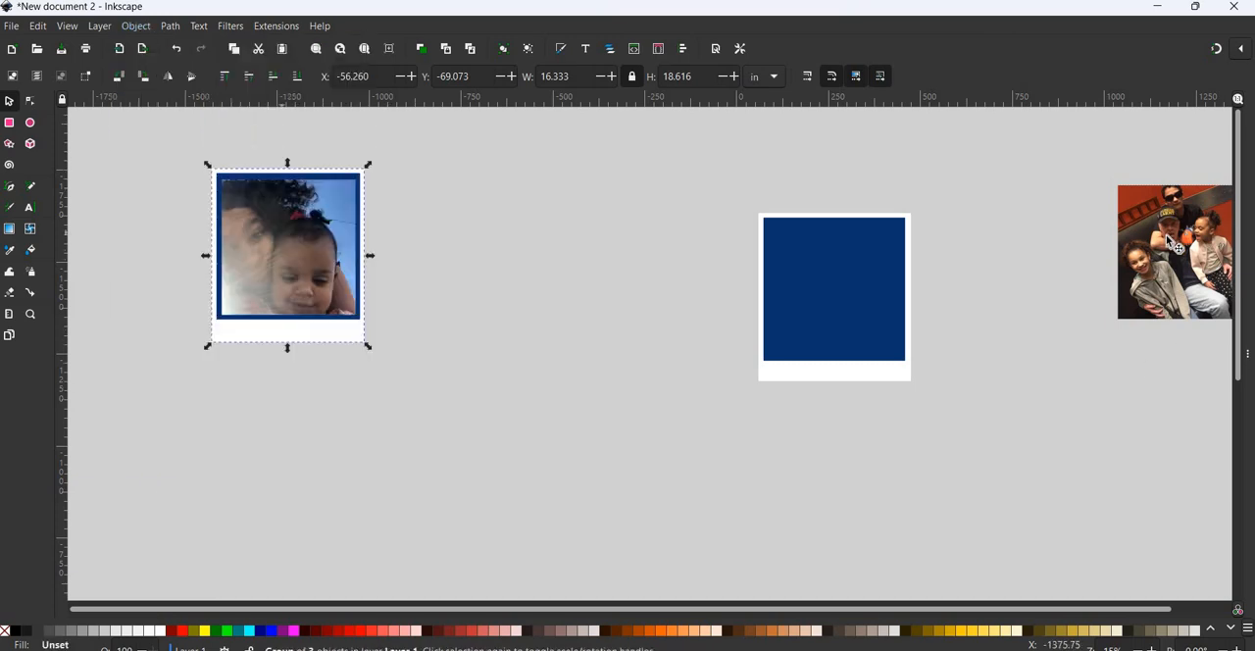
- Place the family photo back over the blue square of the original frame and group it with the frame
left_click_drag(1183, 249, 829, 293)
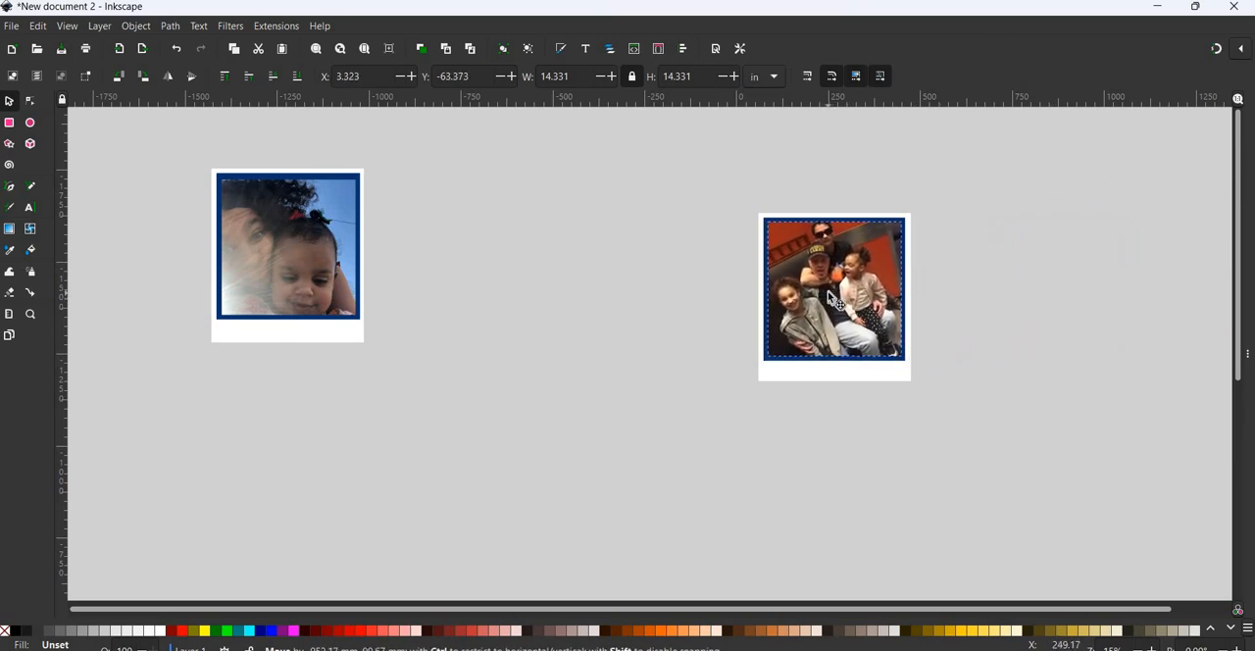
left_click(876, 312)
left_click_drag(694, 141, 996, 414)
left_click(135, 26)
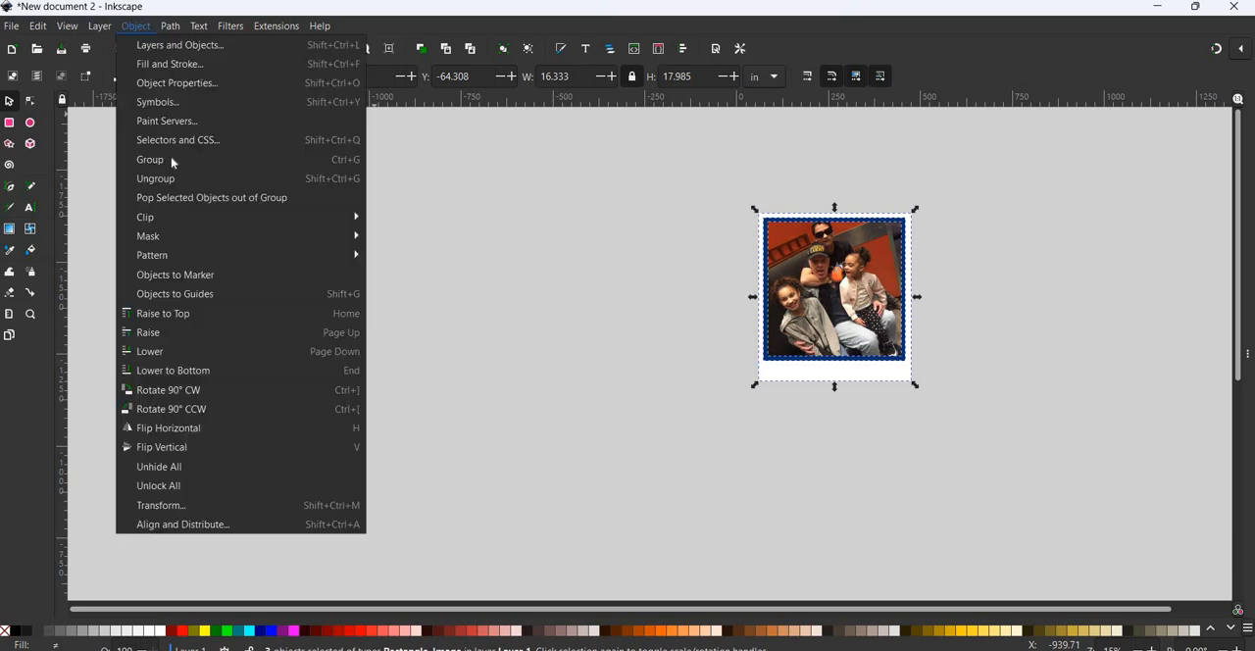
left_click(192, 160)
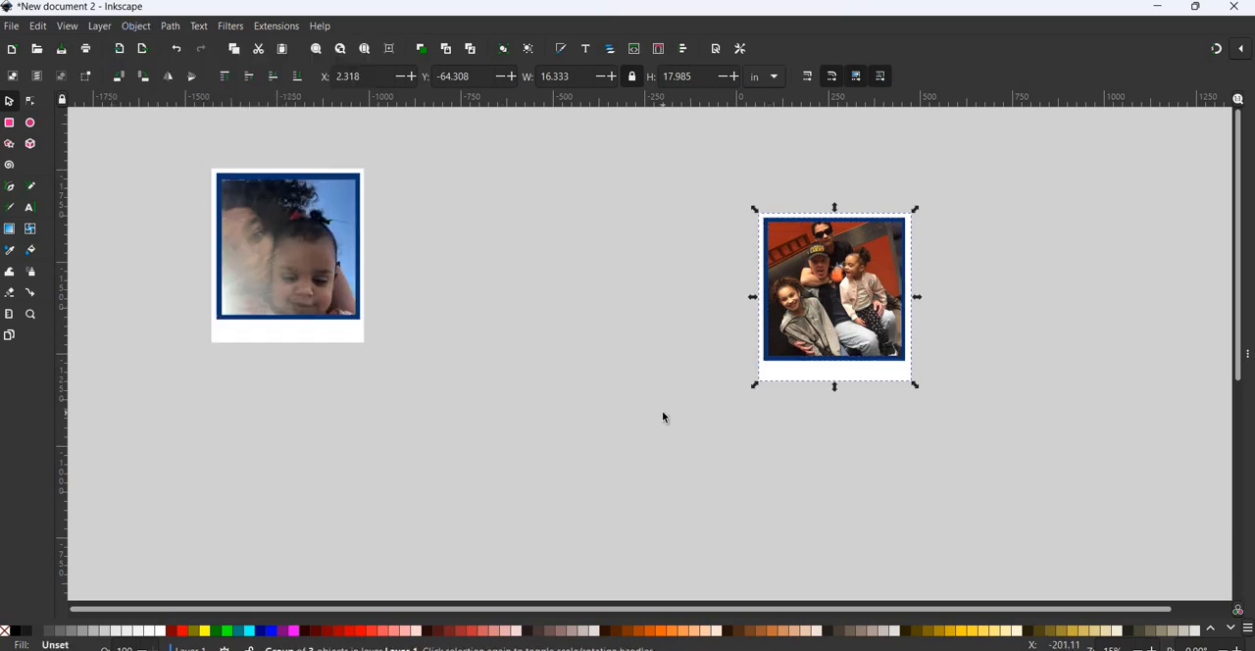
- Move the framed family photo and the framed selfie photo onto the star collage beside the Cowboys blanket image
scroll(662, 410, "down", 4, "ctrl")
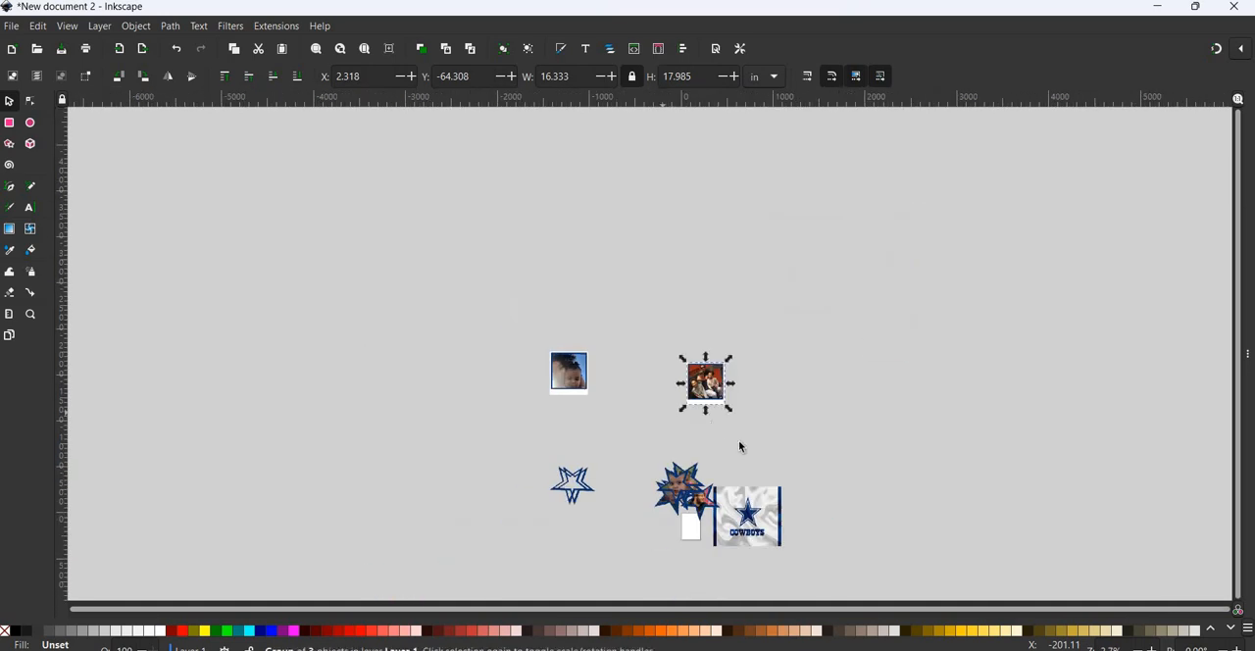
left_click_drag(706, 390, 663, 499)
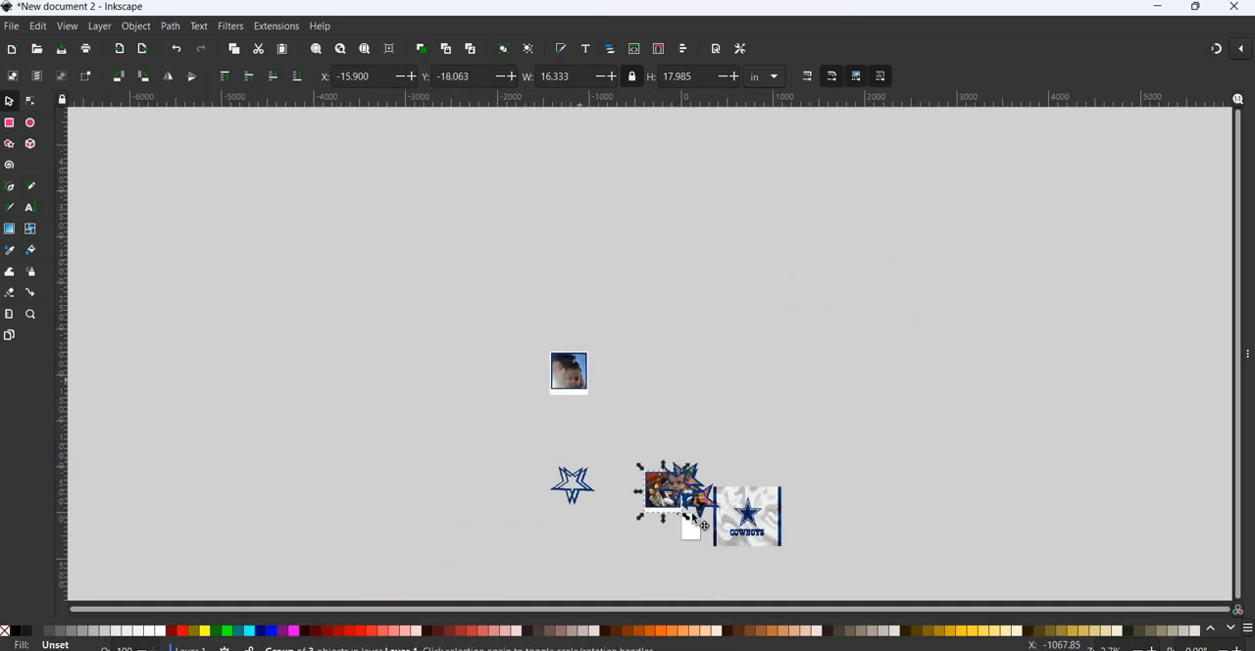
left_click_drag(570, 374, 659, 467)
left_click_drag(495, 388, 544, 373)
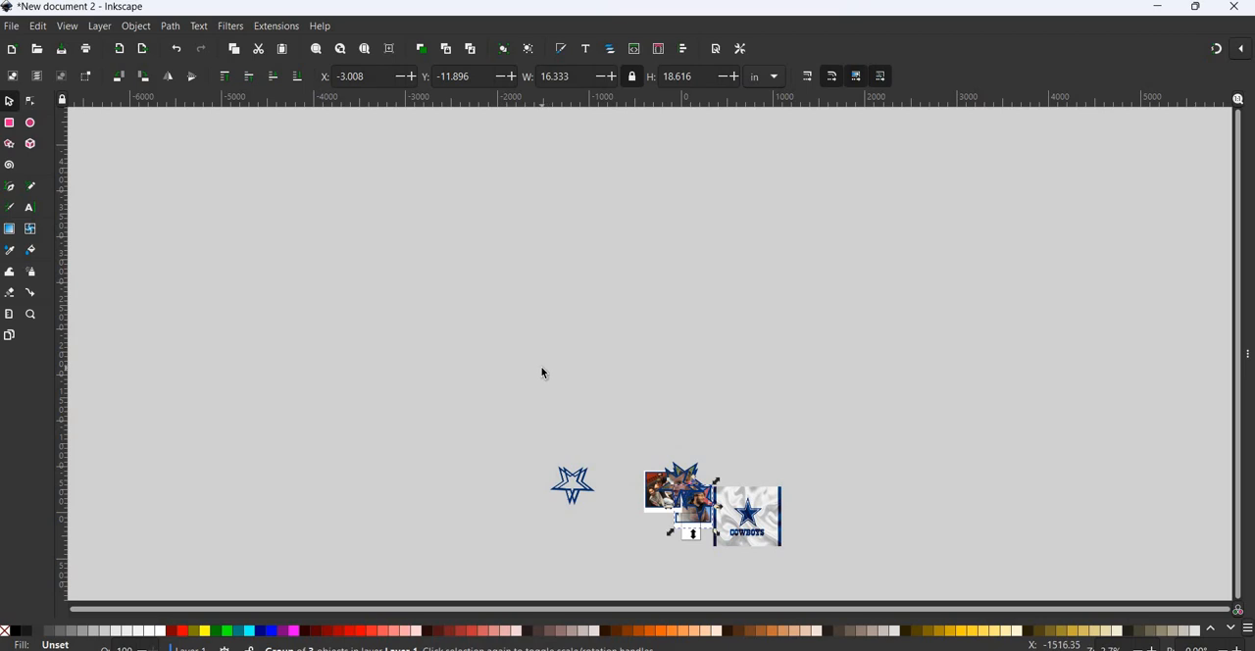
- Import the image6 photo as an embedded image and move it between the empty stars and the framed family photo
scroll(544, 373, "up", 6, "ctrl")
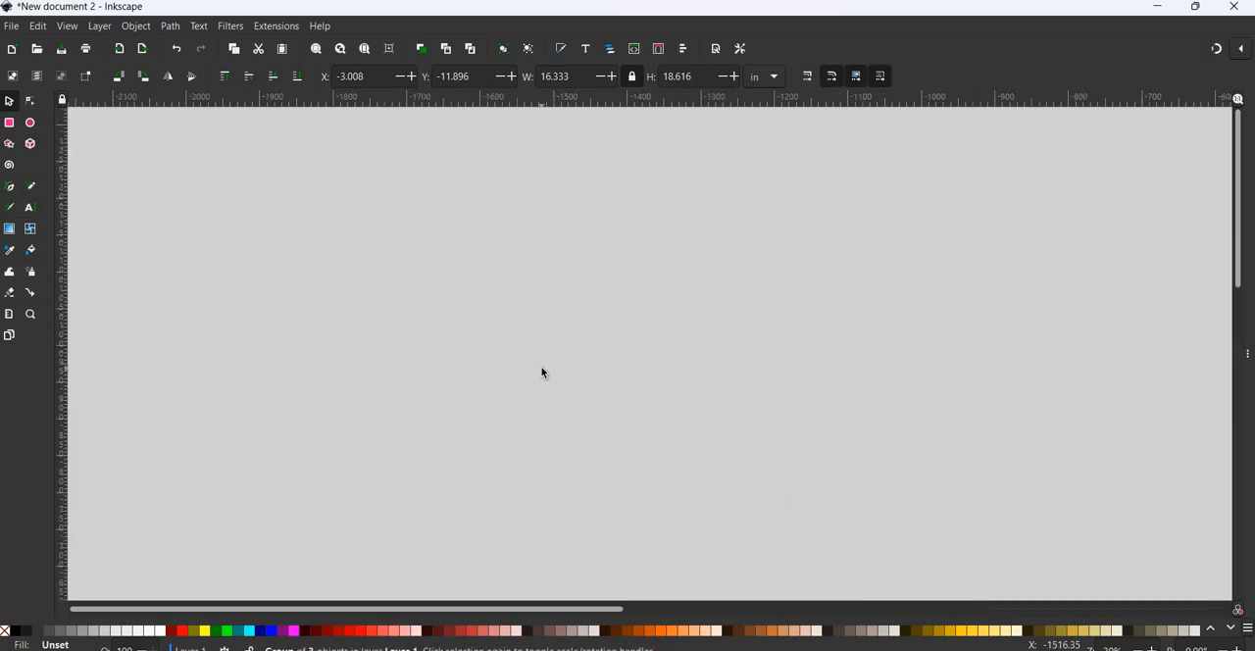
scroll(543, 372, "down", 10)
scroll(542, 372, "right", 10)
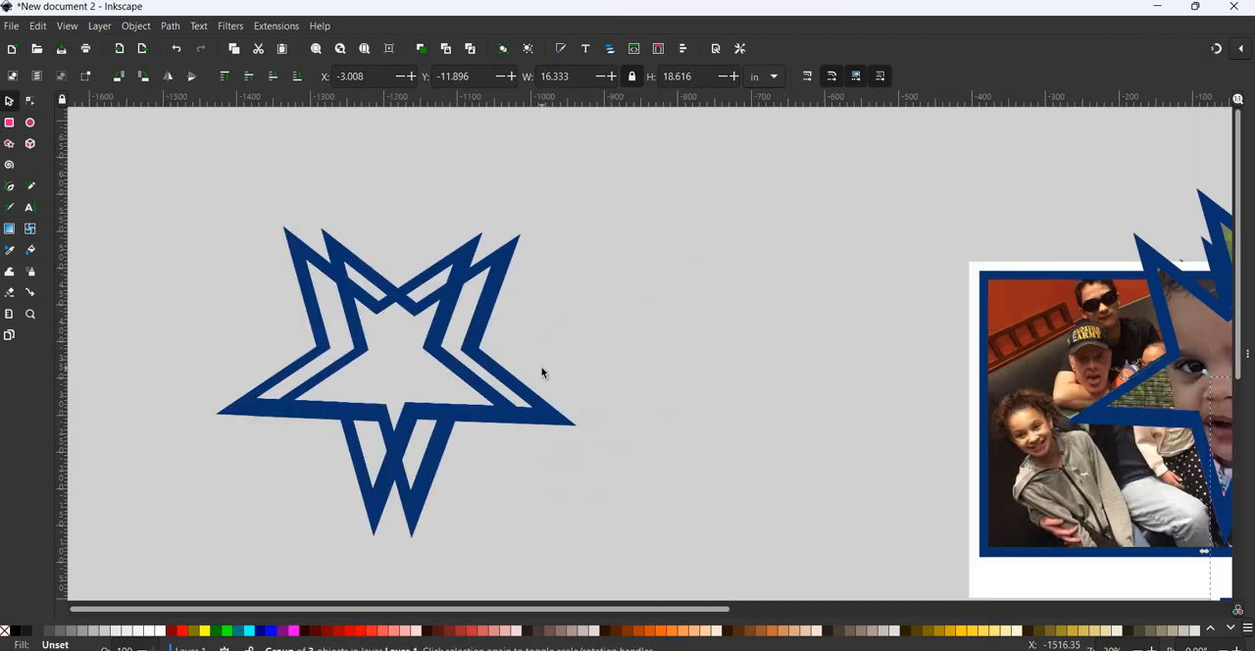
scroll(542, 372, "right", 5)
scroll(542, 372, "left", 5)
scroll(541, 368, "right", 2)
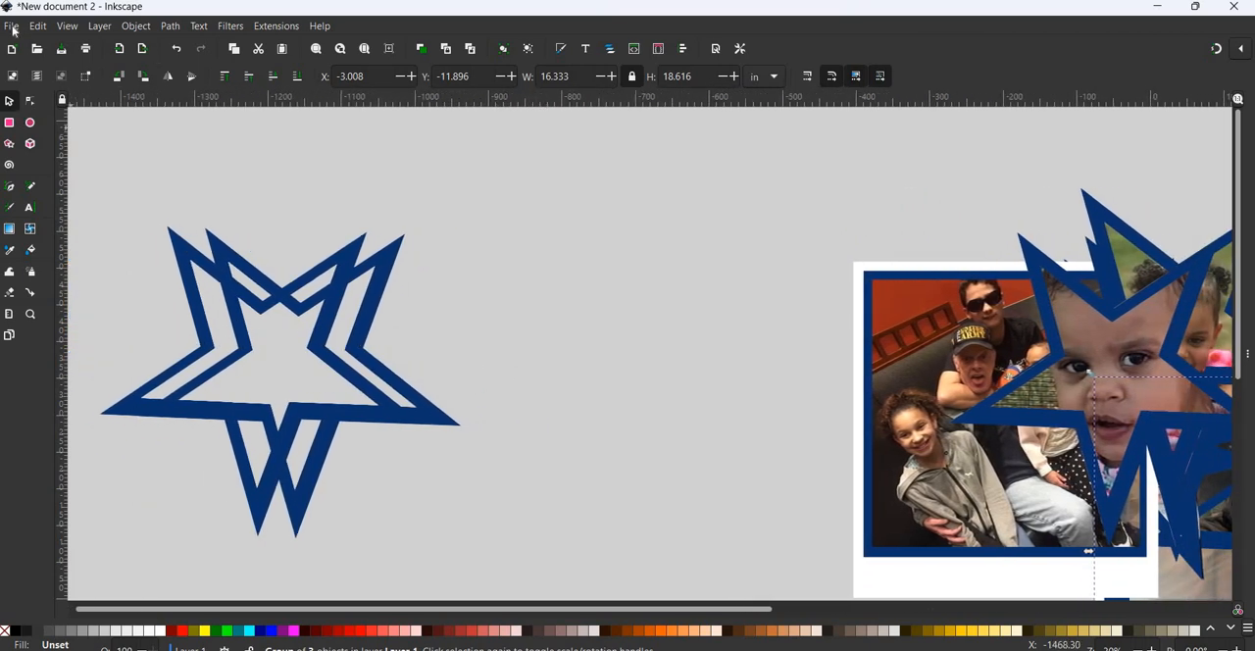
key("alt+f")
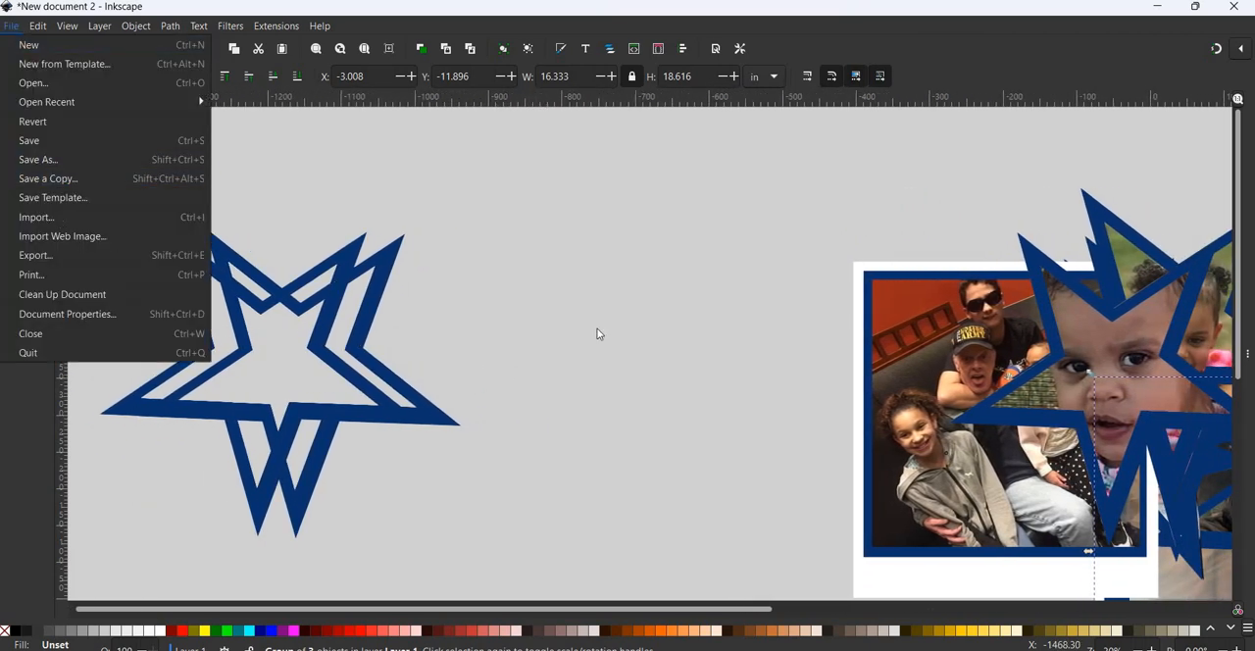
key("Escape")
key("ctrl+i")
scroll(524, 338, "down", 5)
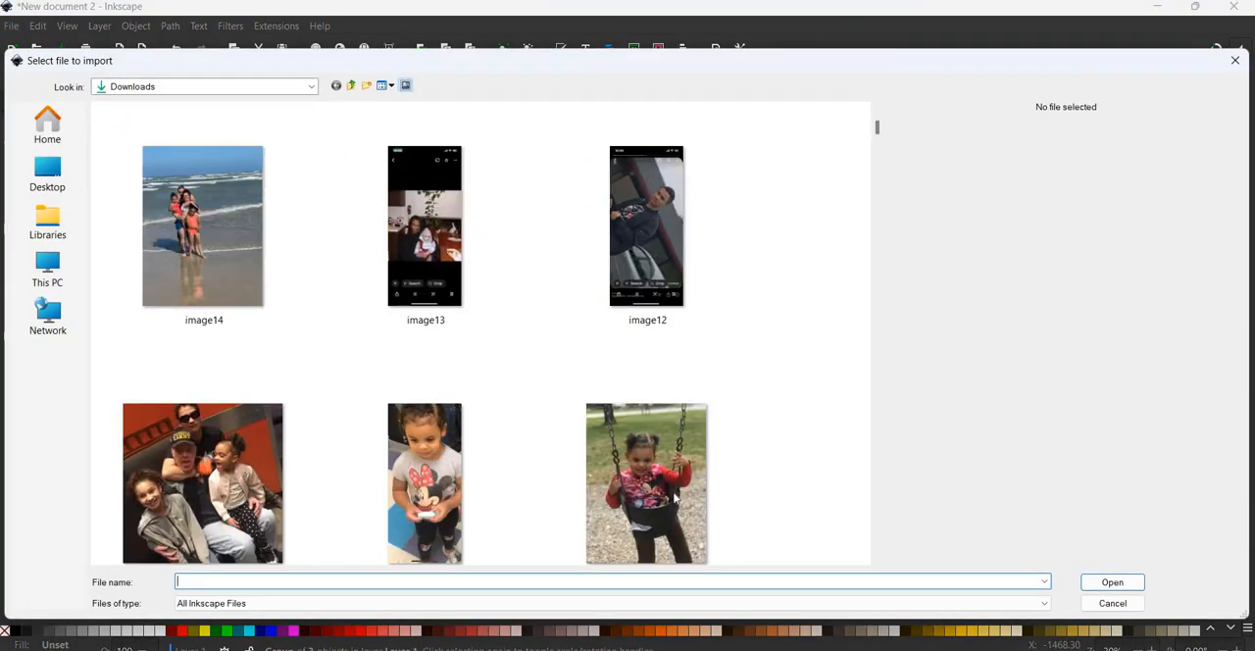
left_click(727, 509)
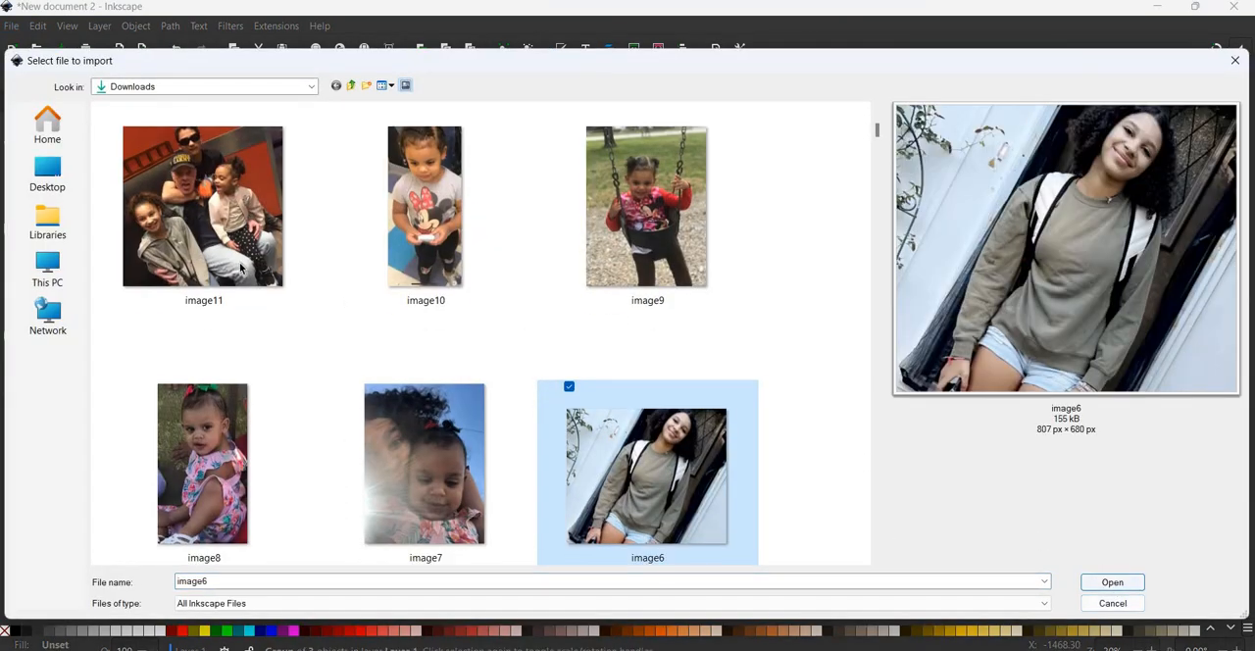
key("Return")
key("Return")
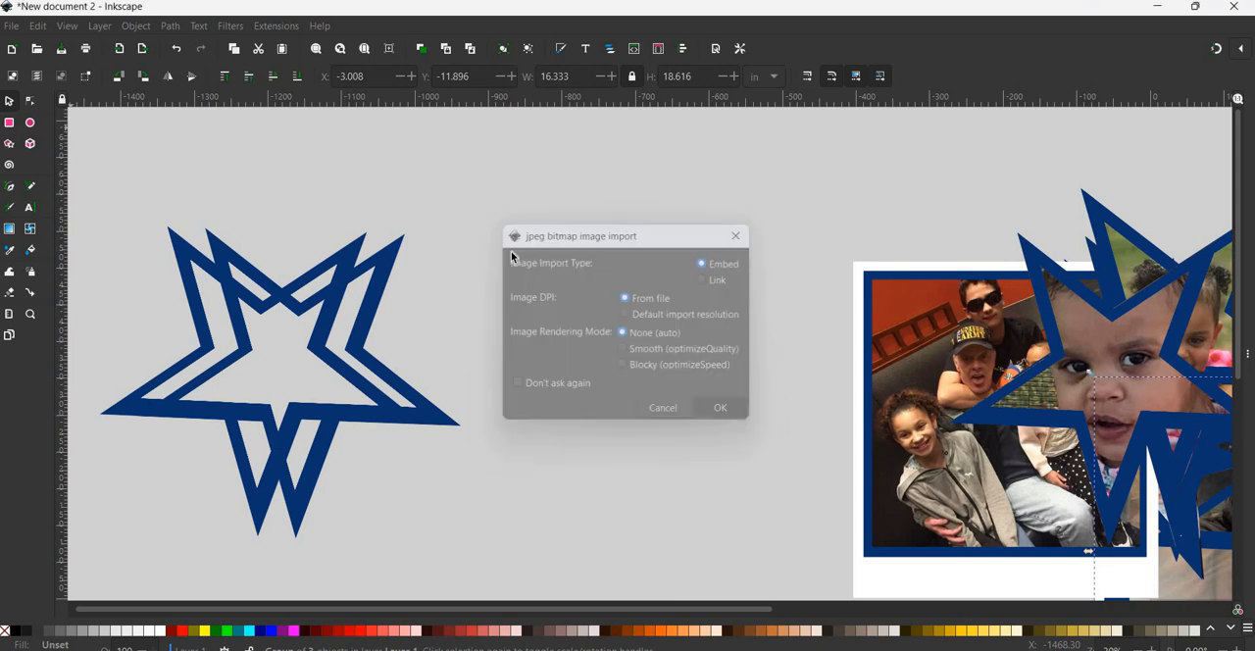
left_click_drag(323, 183, 642, 353)
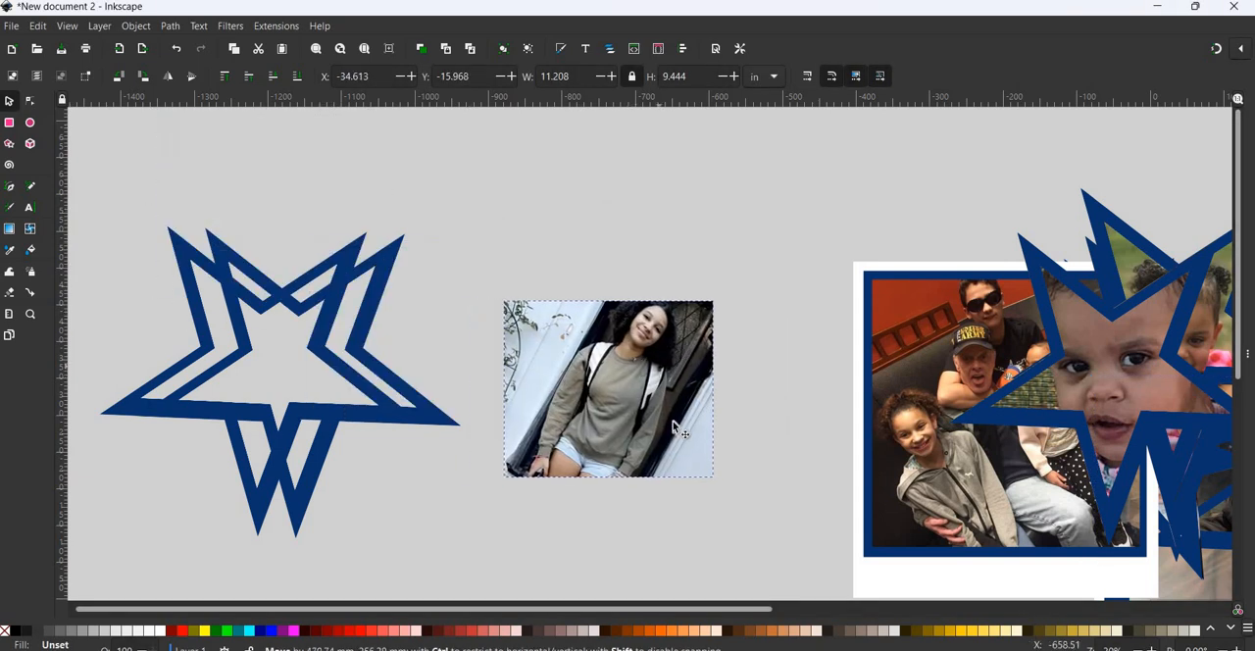
- Enlarge the imported photo to about 17.9 in wide, then move one empty star to Layer 1 and place it over the photo
left_click_drag(690, 458, 808, 574)
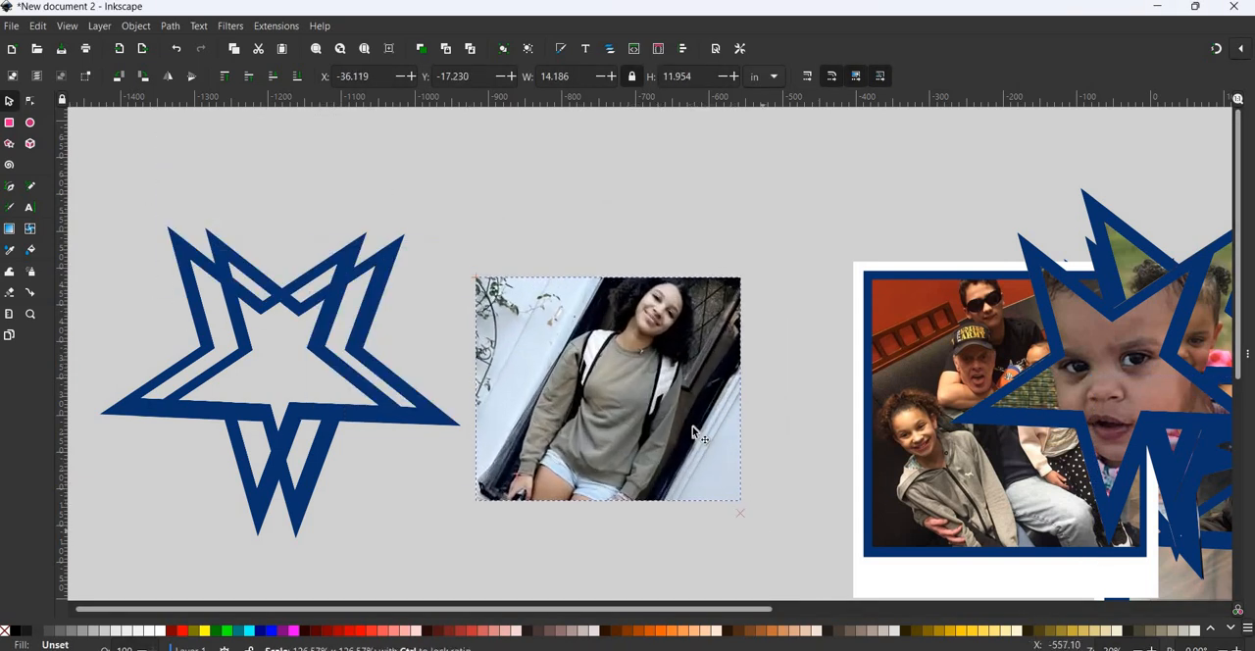
left_click_drag(645, 367, 294, 405)
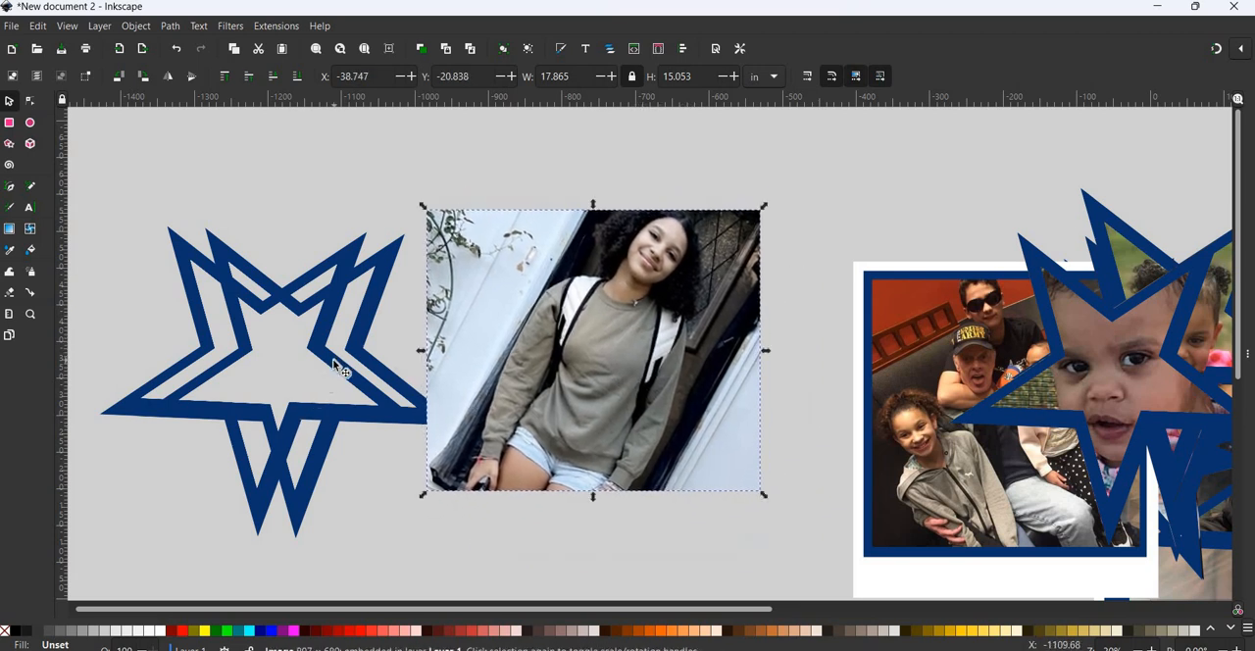
left_click(334, 365)
right_click(341, 359)
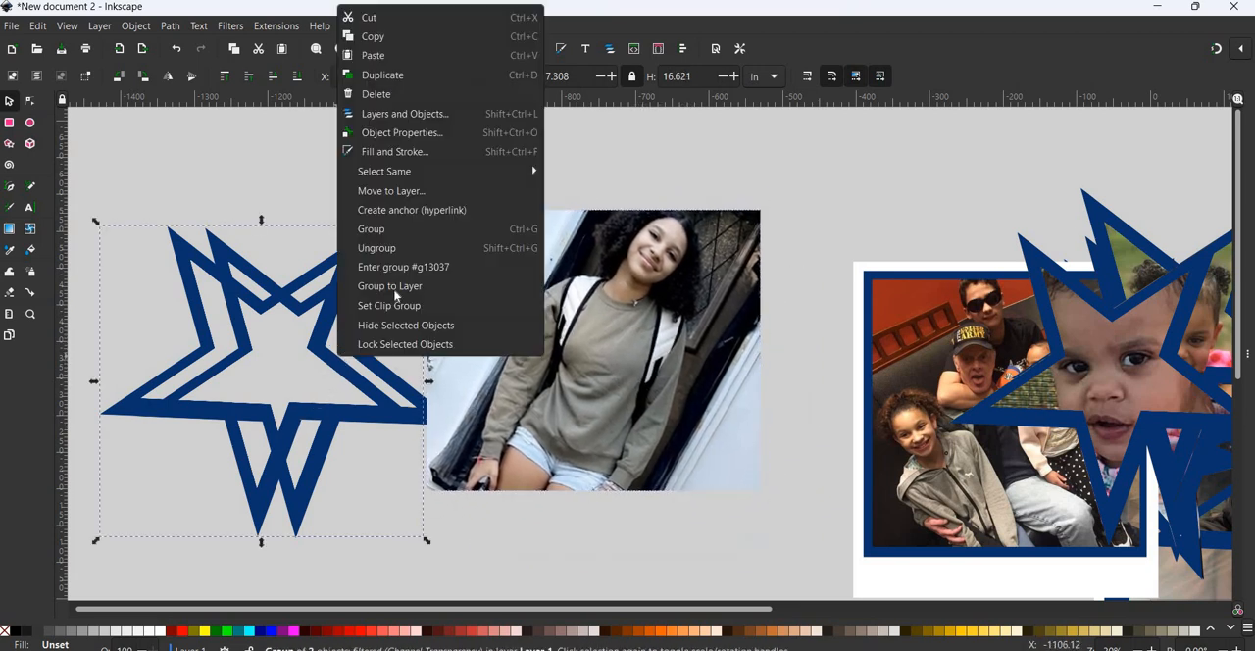
left_click(392, 191)
key("Return")
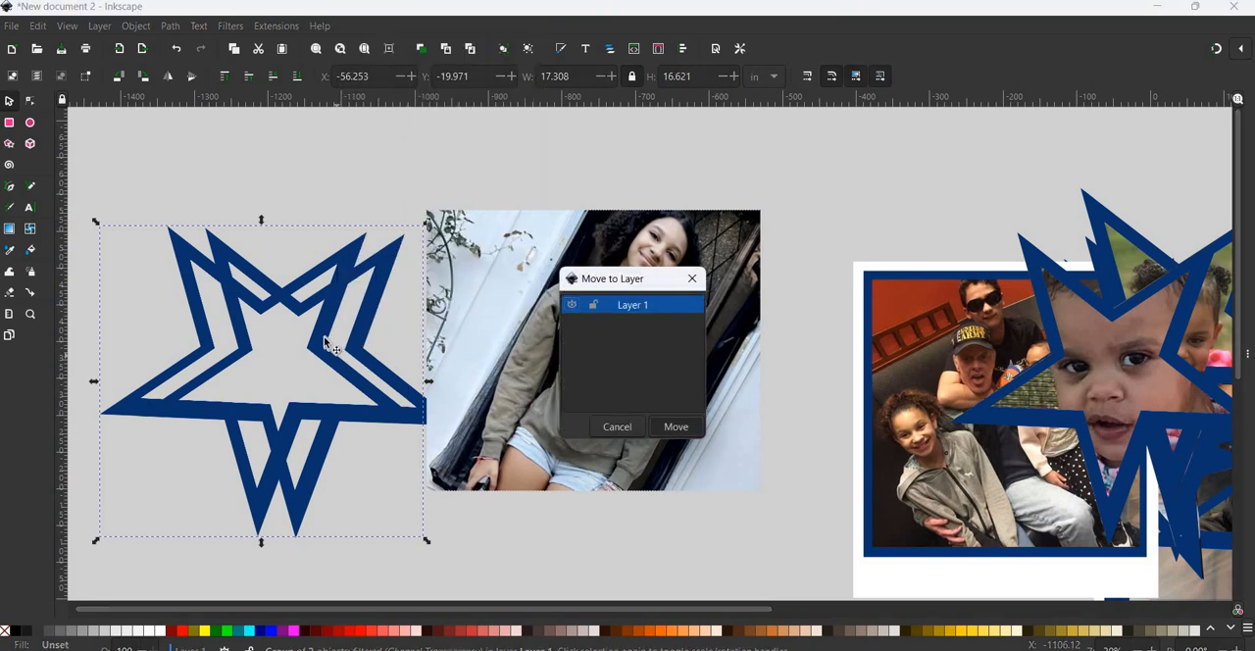
left_click_drag(325, 338, 615, 263)
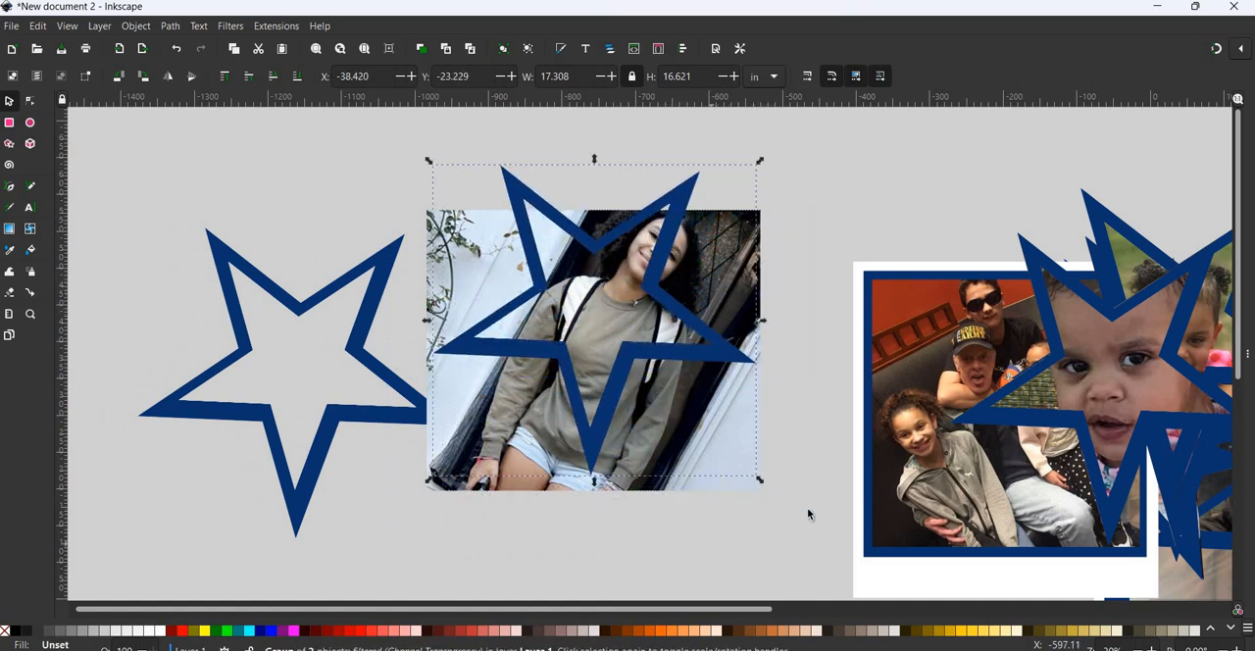
- Enlarge the photo behind the star to about 22.1 by 18.6 in and rotate it until the girl stands upright
left_click(755, 487)
left_click_drag(763, 496, 860, 562)
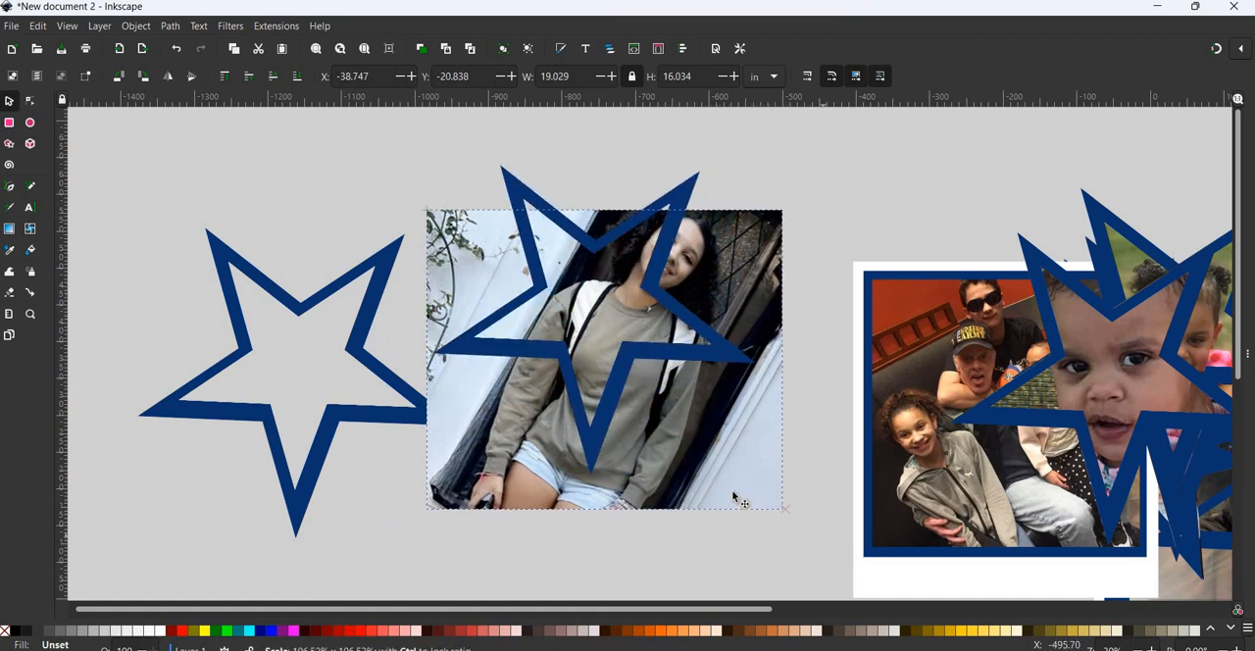
mouse_move(676, 440)
left_mouse_down()
mouse_move(650, 427)
mouse_move(623, 470)
mouse_move(644, 519)
mouse_move(665, 392)
mouse_move(686, 448)
mouse_move(661, 454)
mouse_move(676, 451)
mouse_move(660, 449)
mouse_move(671, 425)
left_mouse_up()
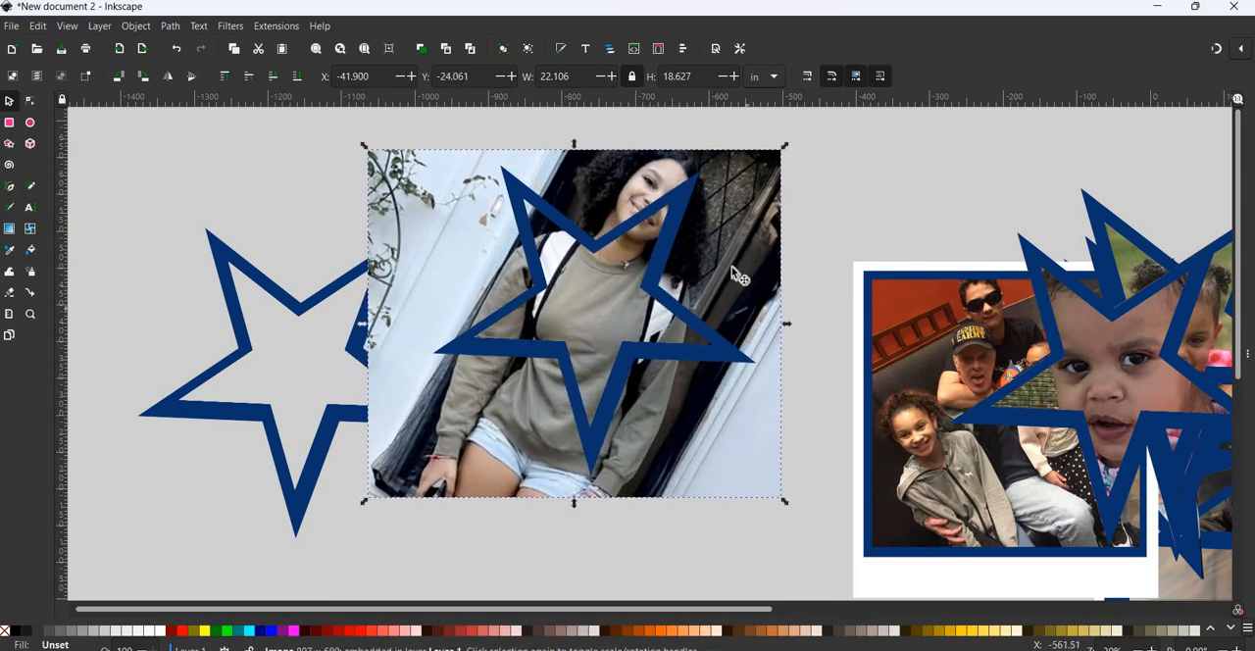
left_click(786, 147)
left_click_drag(713, 55, 679, 40)
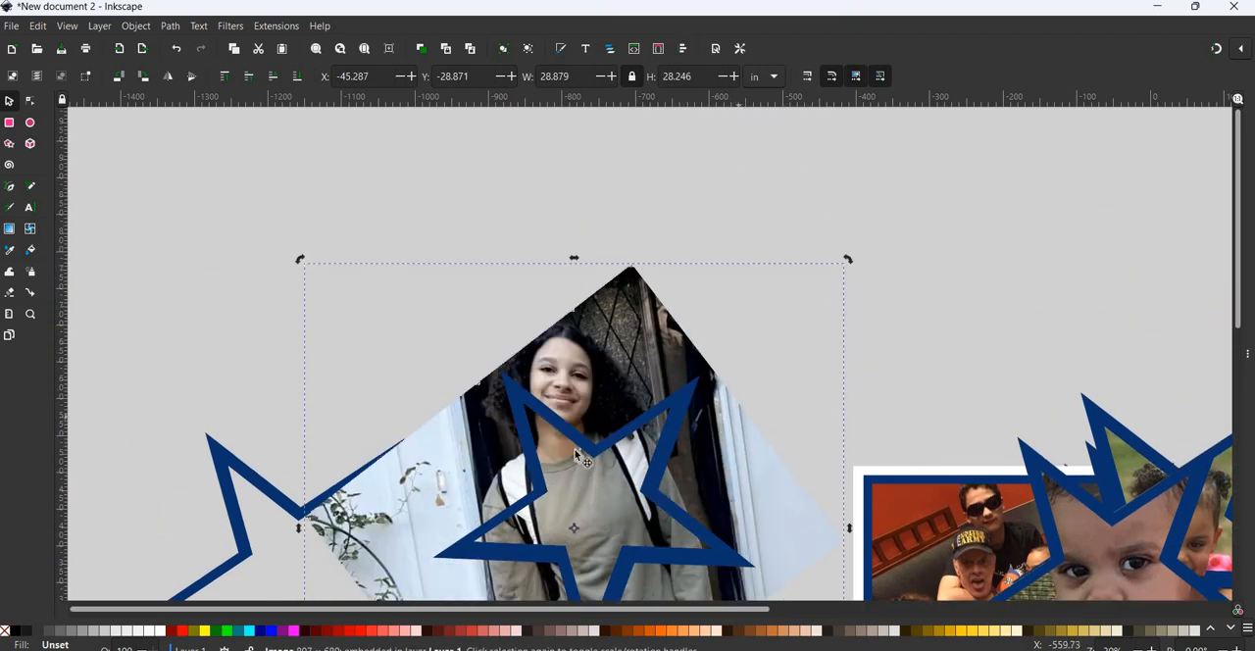
- Position the star so its centre frames the girl's face, rotate it slightly counterclockwise, and deselect it
left_click_drag(567, 418, 598, 482)
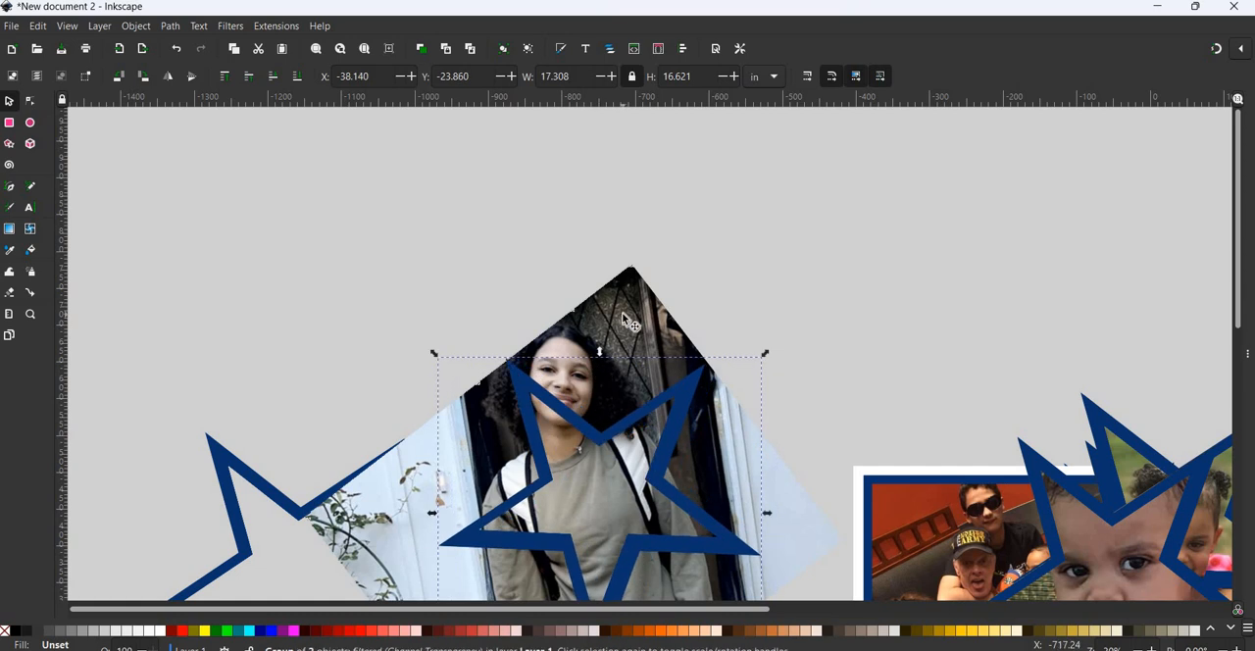
scroll(621, 331, "down", 1)
scroll(678, 379, "down", 1)
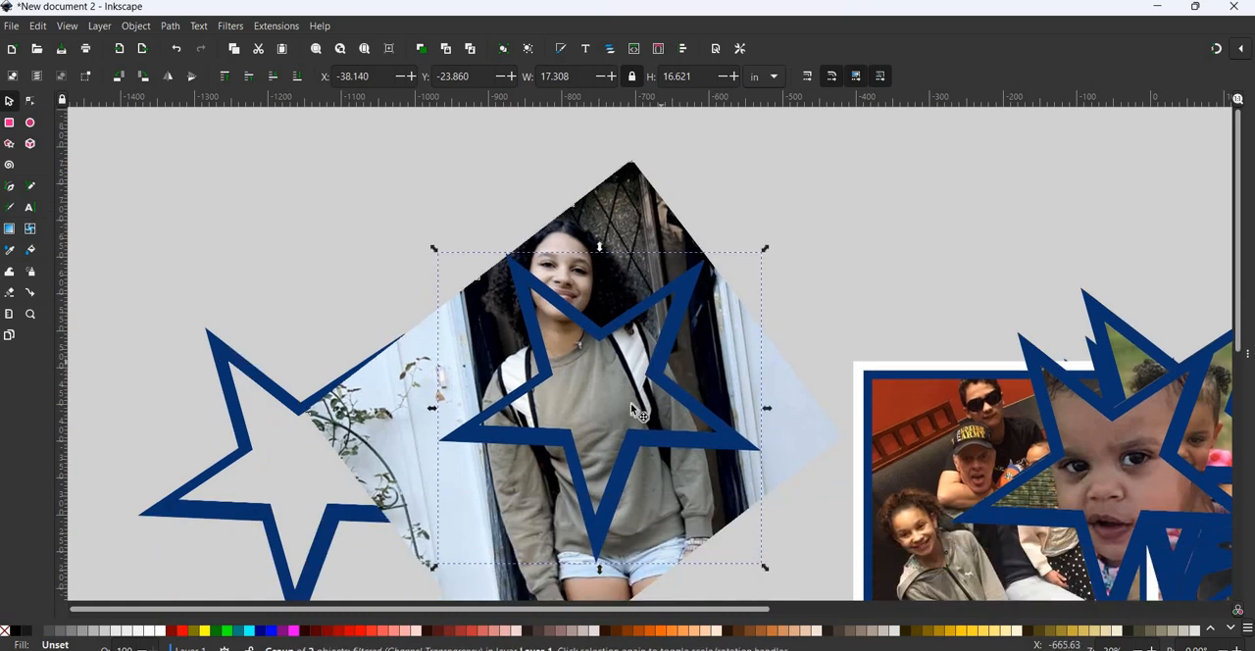
left_click_drag(630, 403, 625, 253)
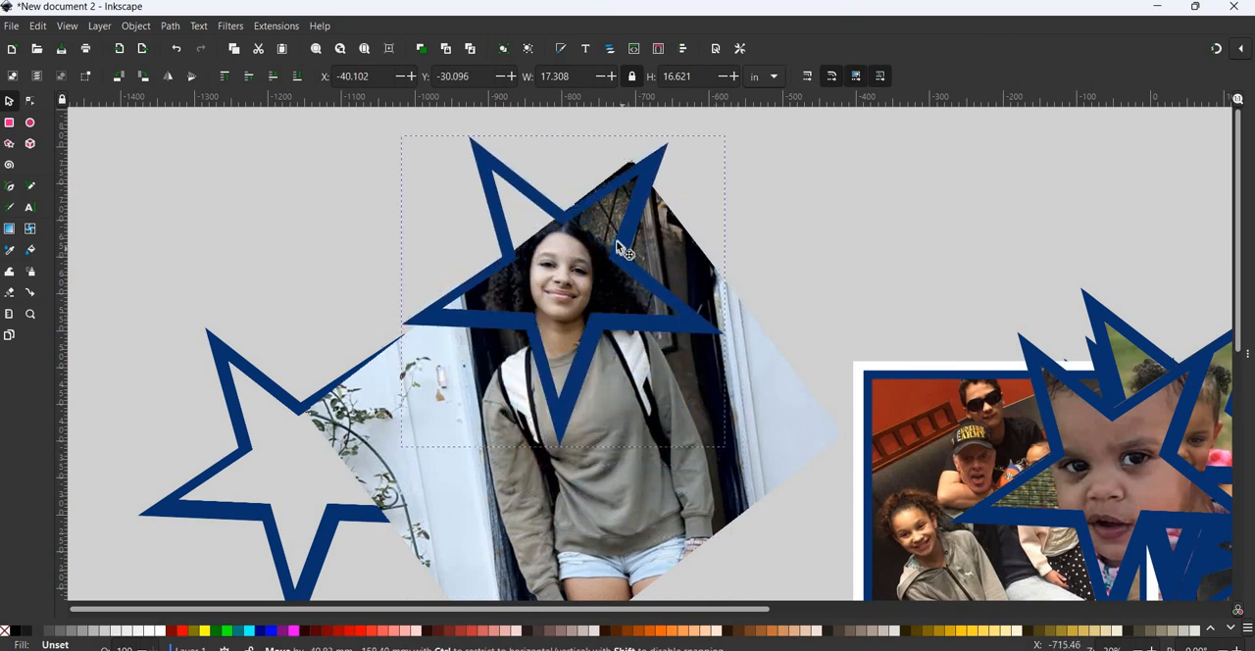
left_click_drag(616, 241, 699, 335)
left_click(698, 311)
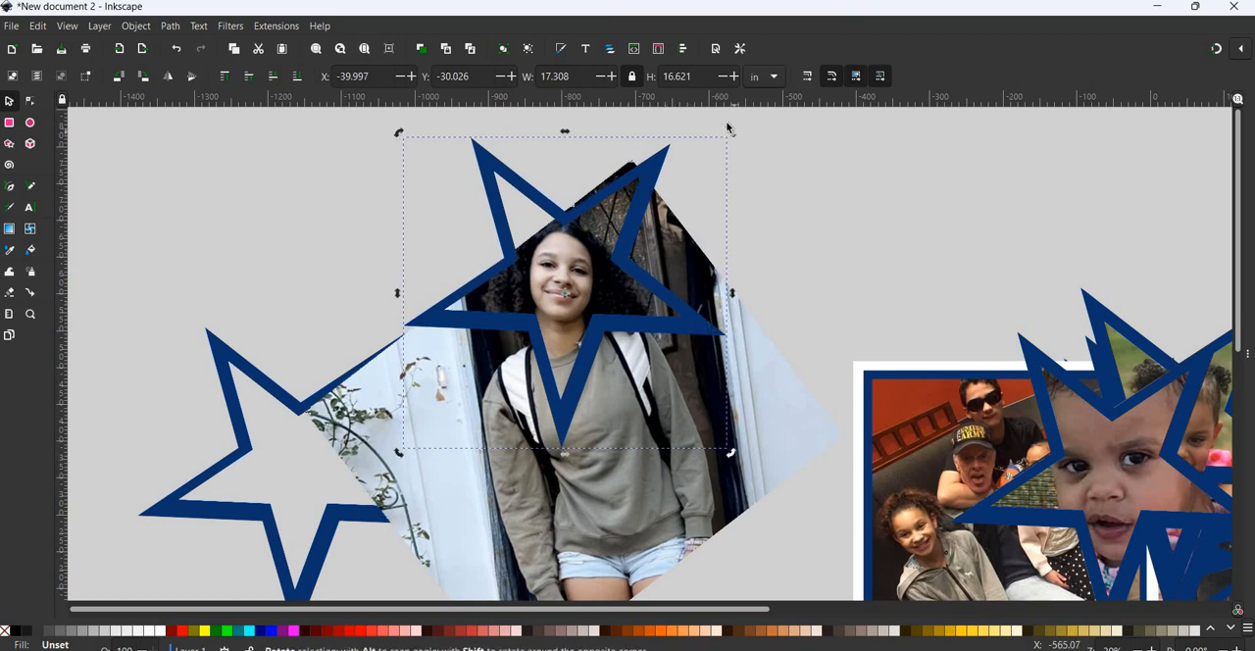
left_click_drag(725, 120, 727, 129)
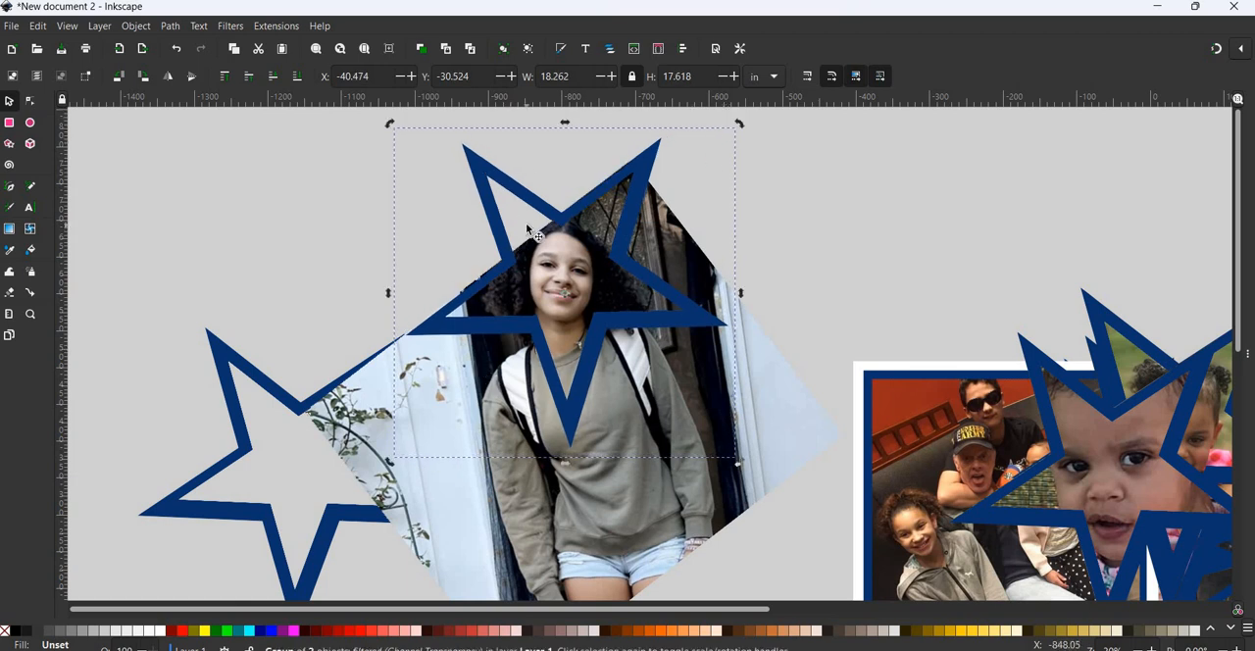
key("ctrl")
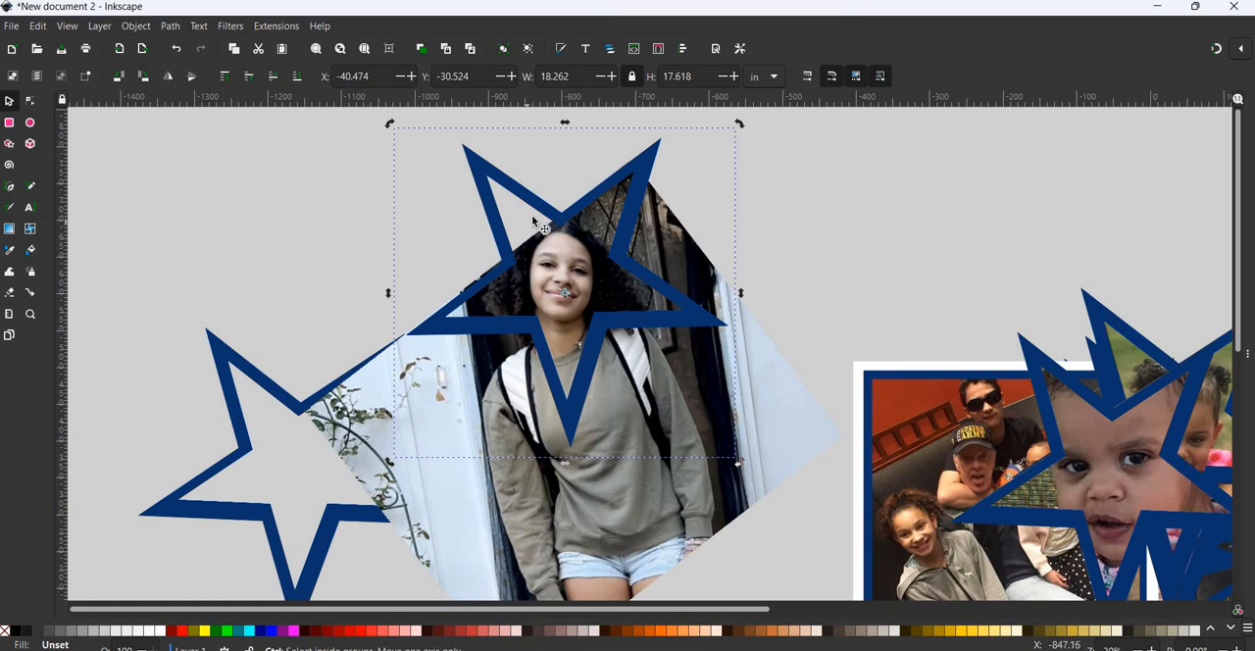
key("Escape")
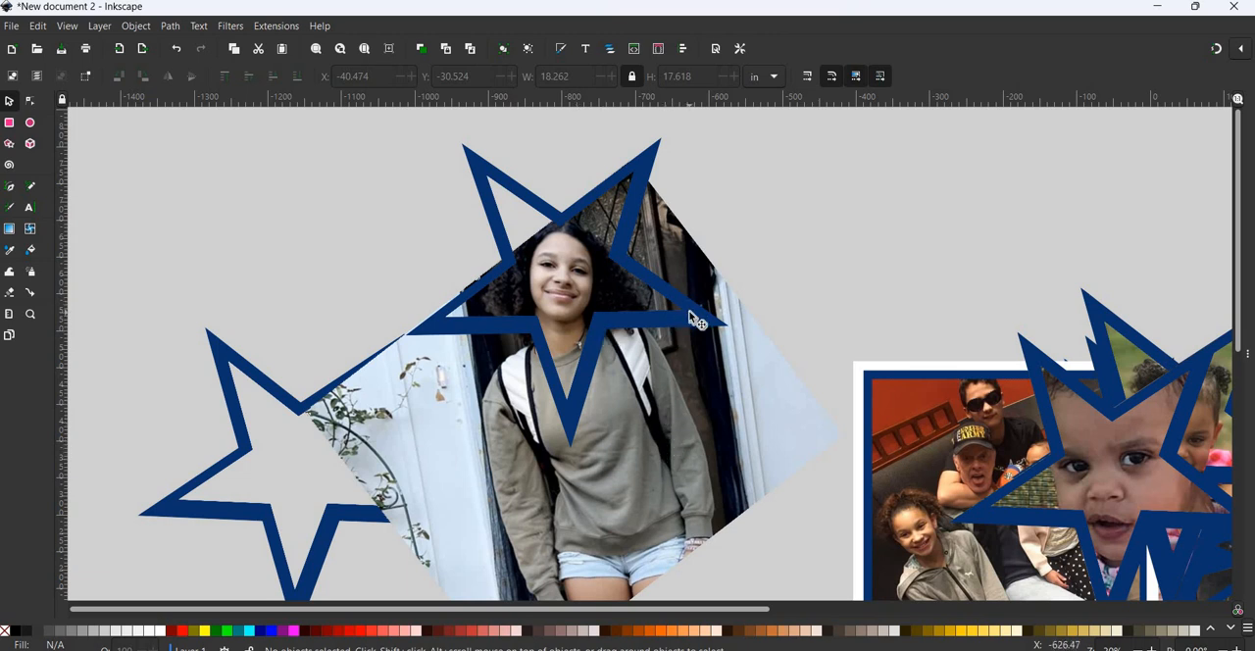
- Try moving the star off the girl's rotated photo and repositioning the photo on the canvas
left_click_drag(689, 314, 290, 282)
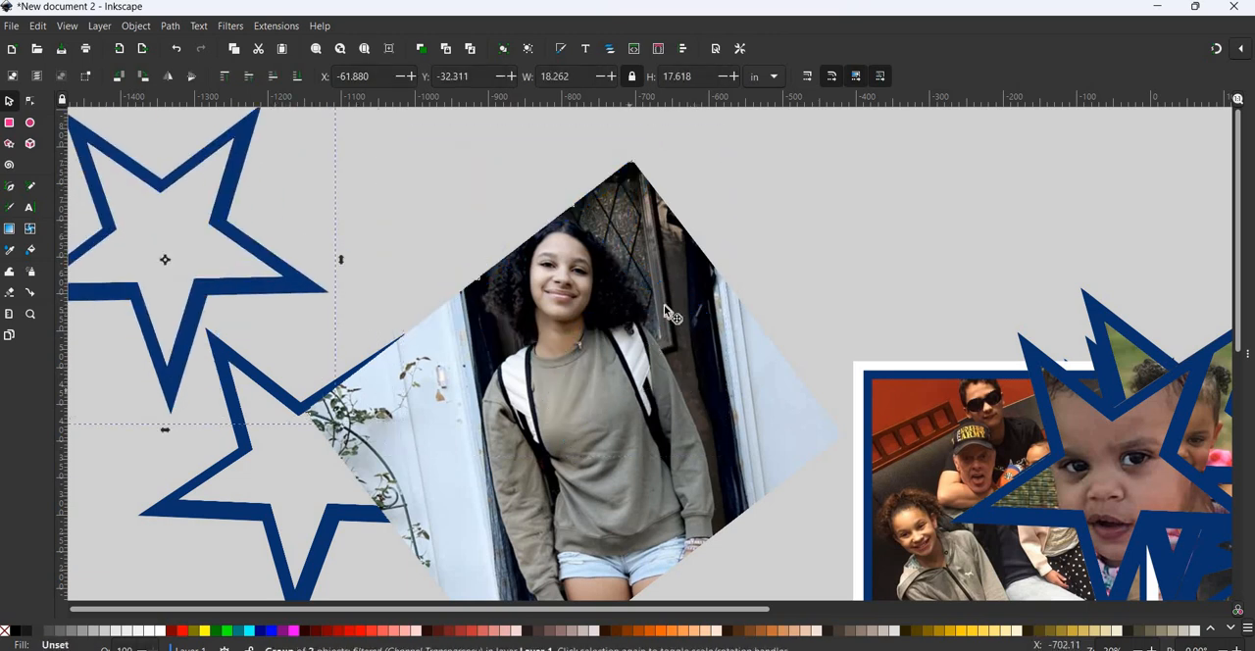
left_click_drag(628, 386, 668, 305)
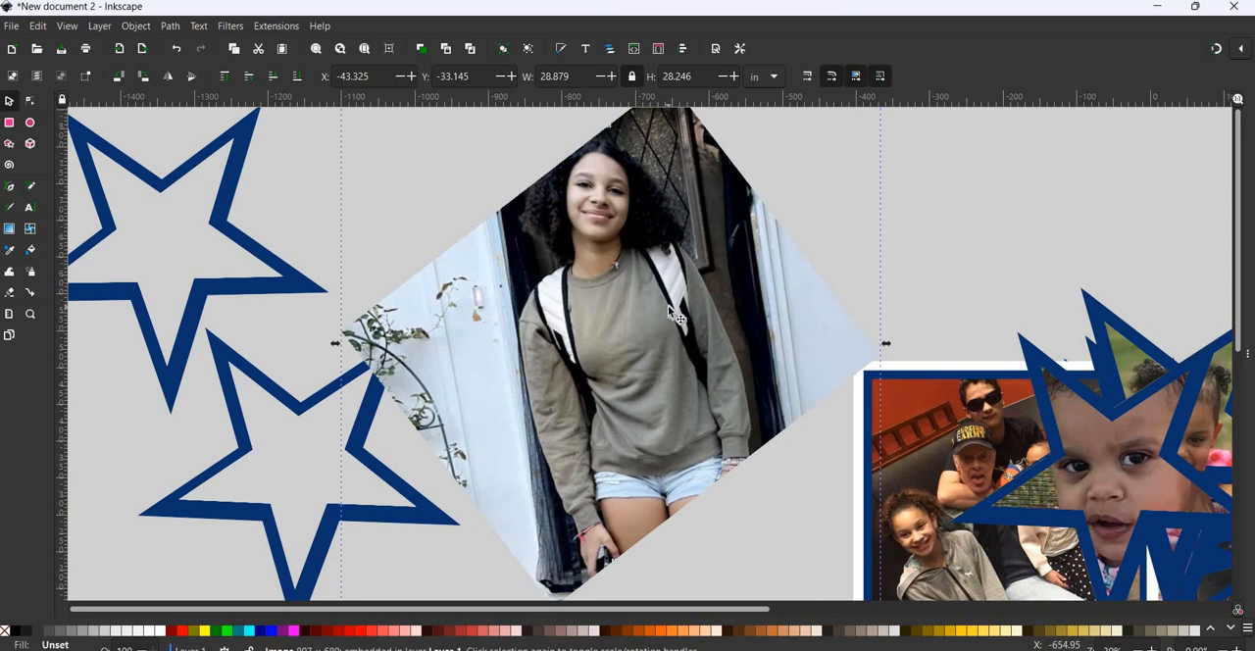
left_click(668, 305)
left_click_drag(695, 326, 178, 57)
- Undo the recent star and photo changes back through the rotation of the girl's photo
left_click(177, 50)
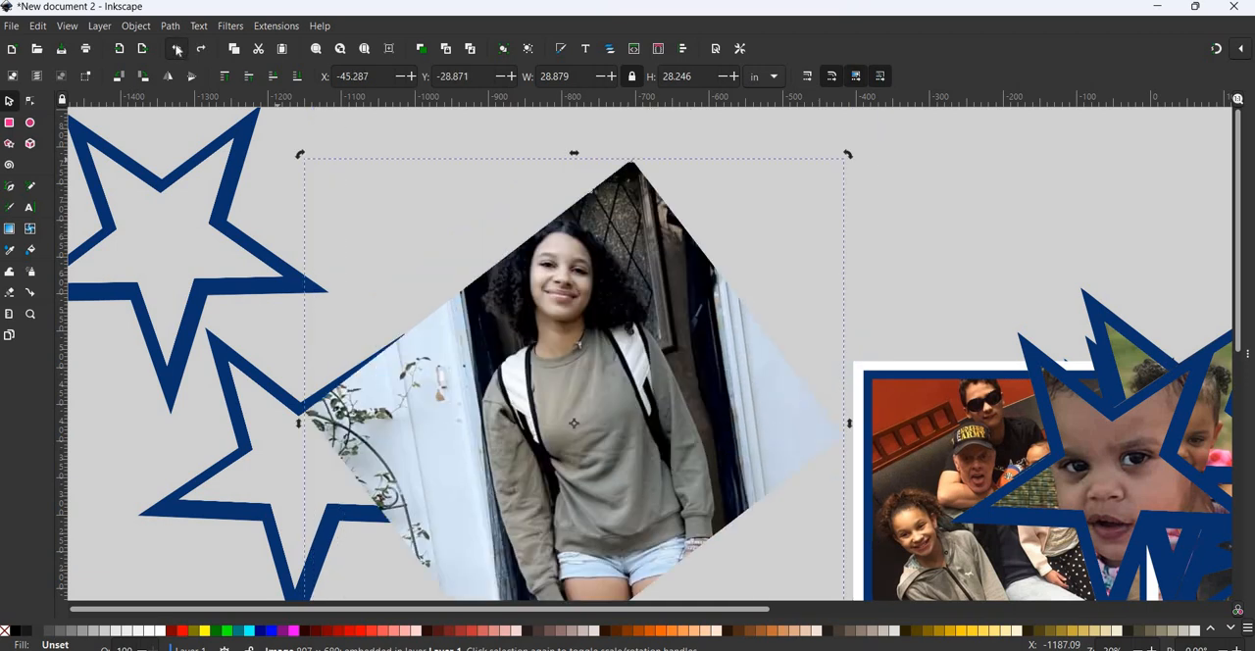
left_click(176, 50)
left_click(177, 49)
left_click(177, 49)
left_click(176, 49)
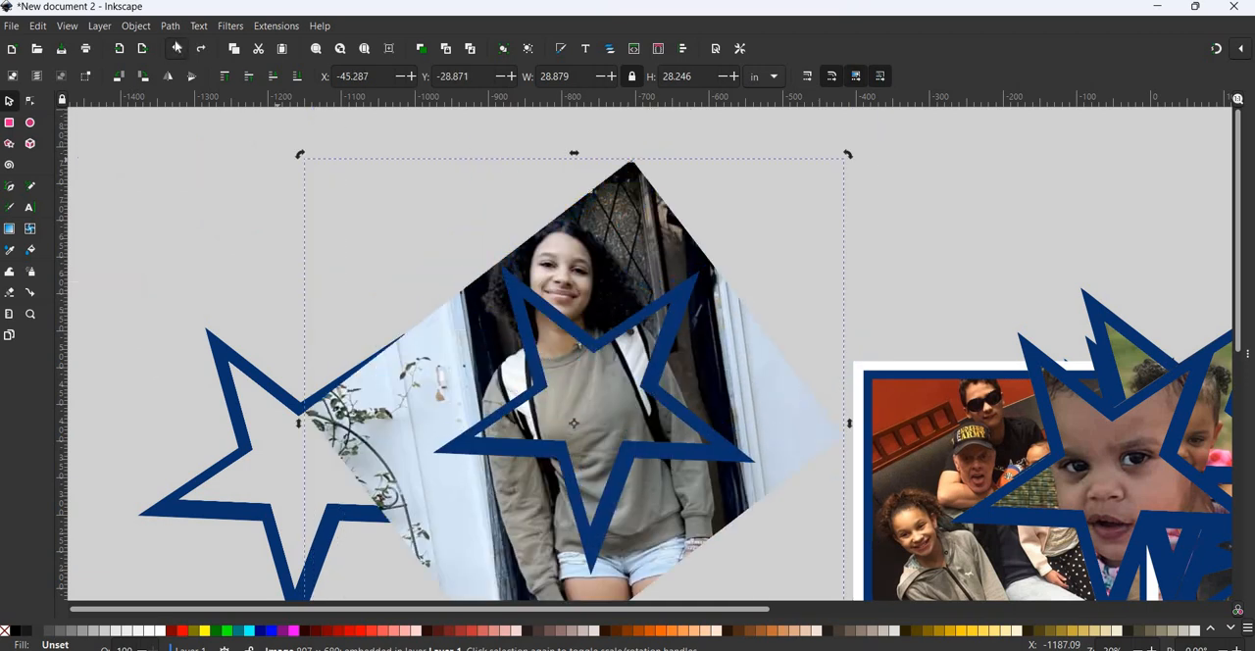
left_click(177, 49)
- Move the star off the girl's photo beside the other empty star, and shift the girl's photo and the framed family photo upward
left_click_drag(671, 318, 360, 213)
left_click_drag(752, 264, 802, 164)
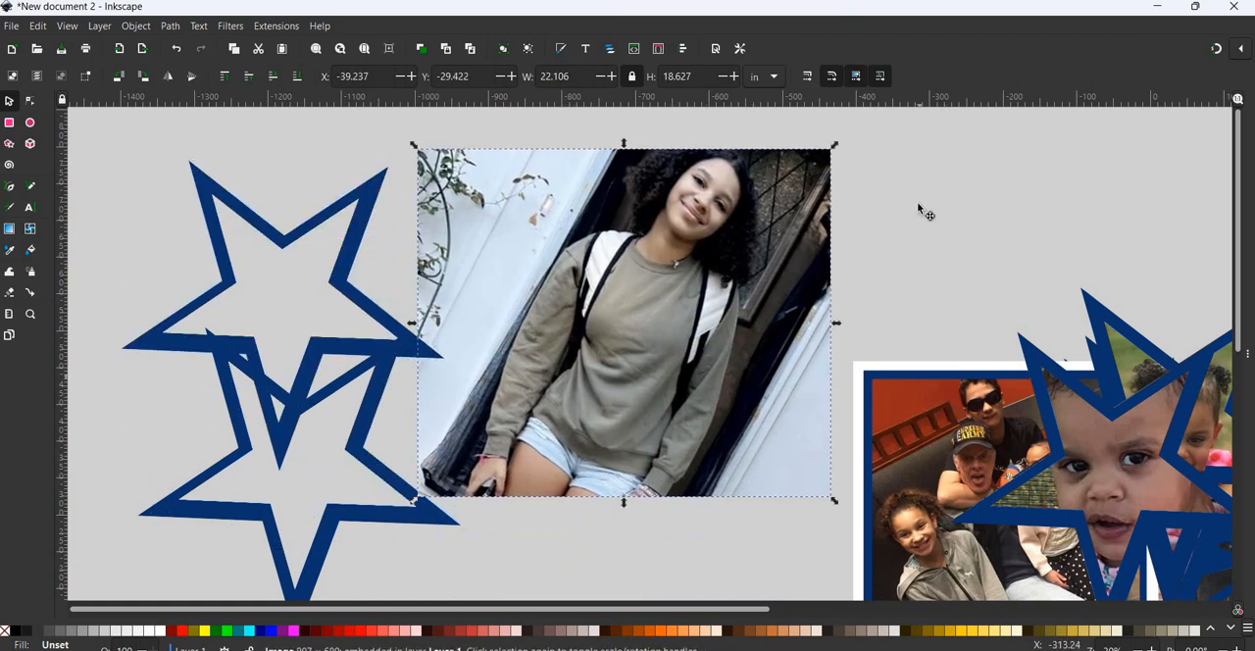
left_click_drag(922, 407, 917, 179)
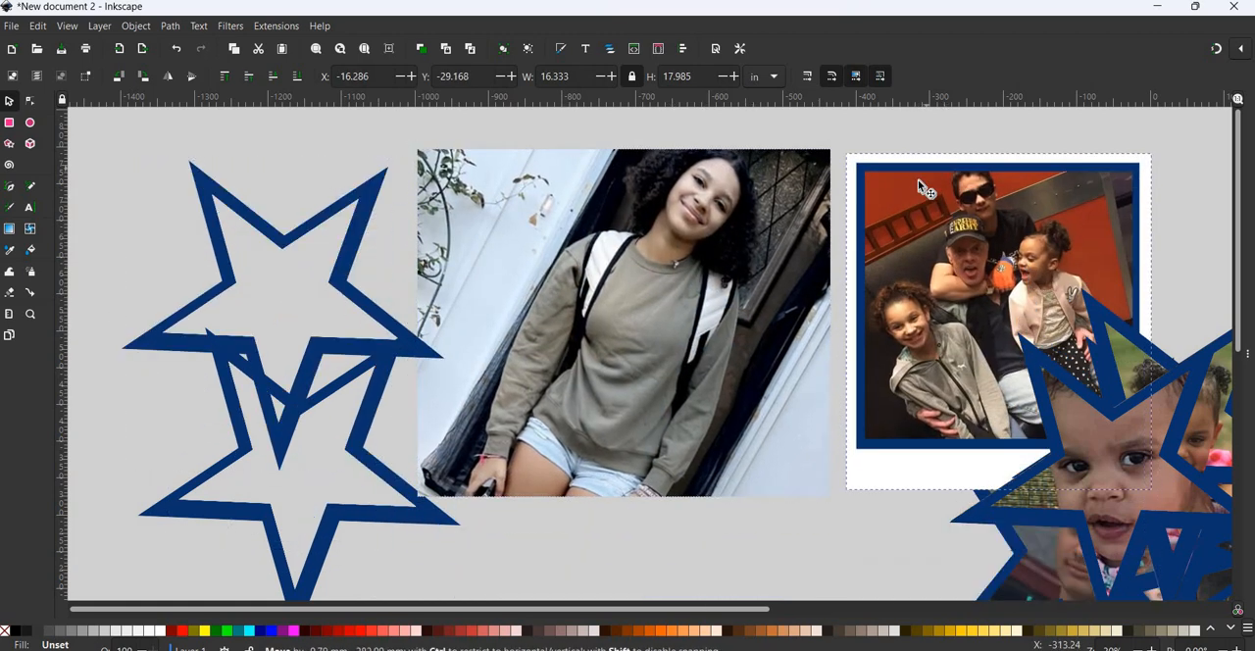
- Ungroup the framed family photo and move its blue backing square onto the girl's photo
left_click(135, 25)
left_click(176, 171)
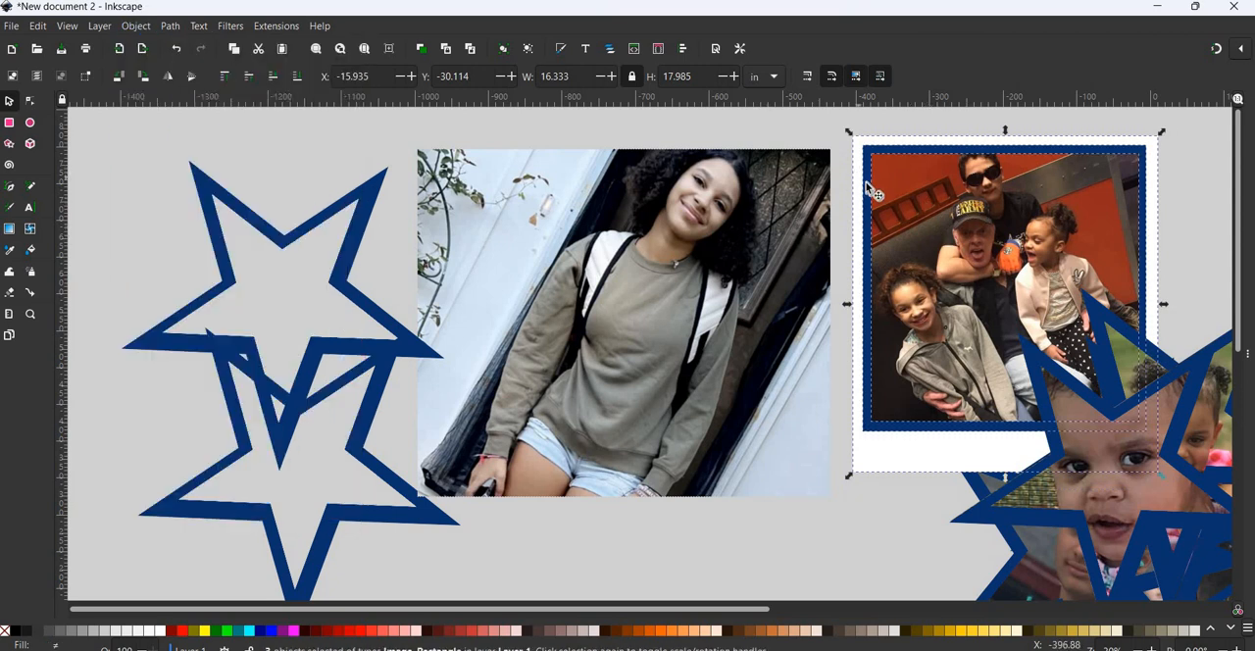
left_click(880, 220)
key("Escape")
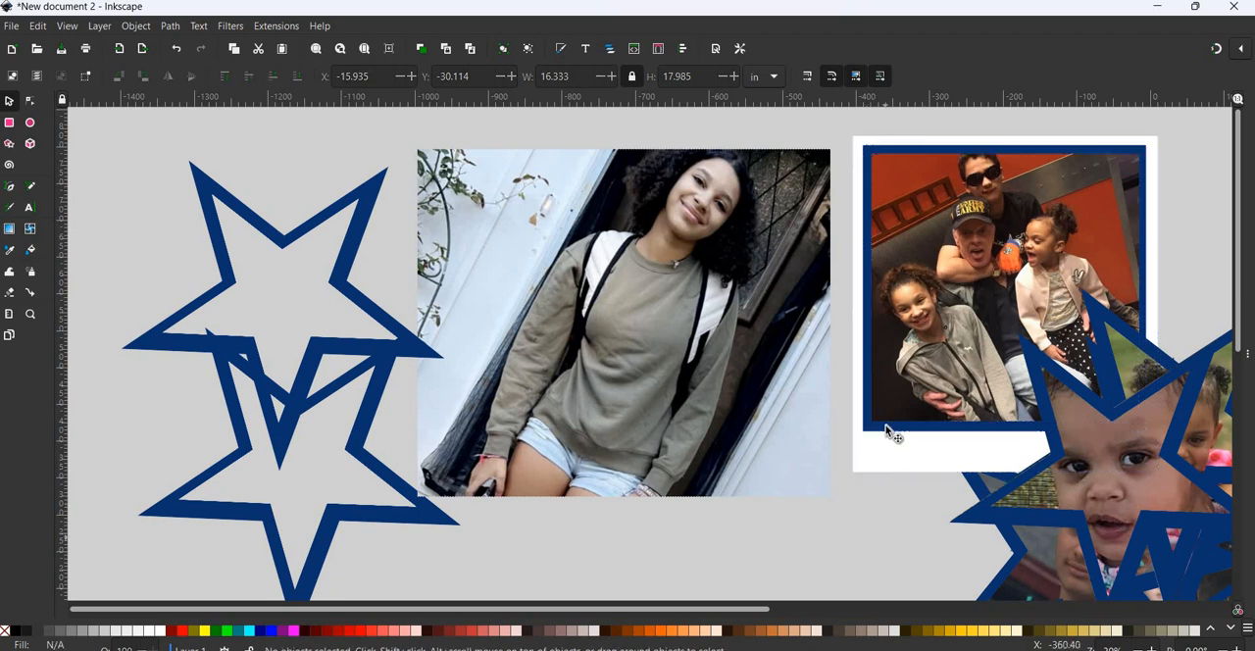
left_click_drag(885, 431, 535, 434)
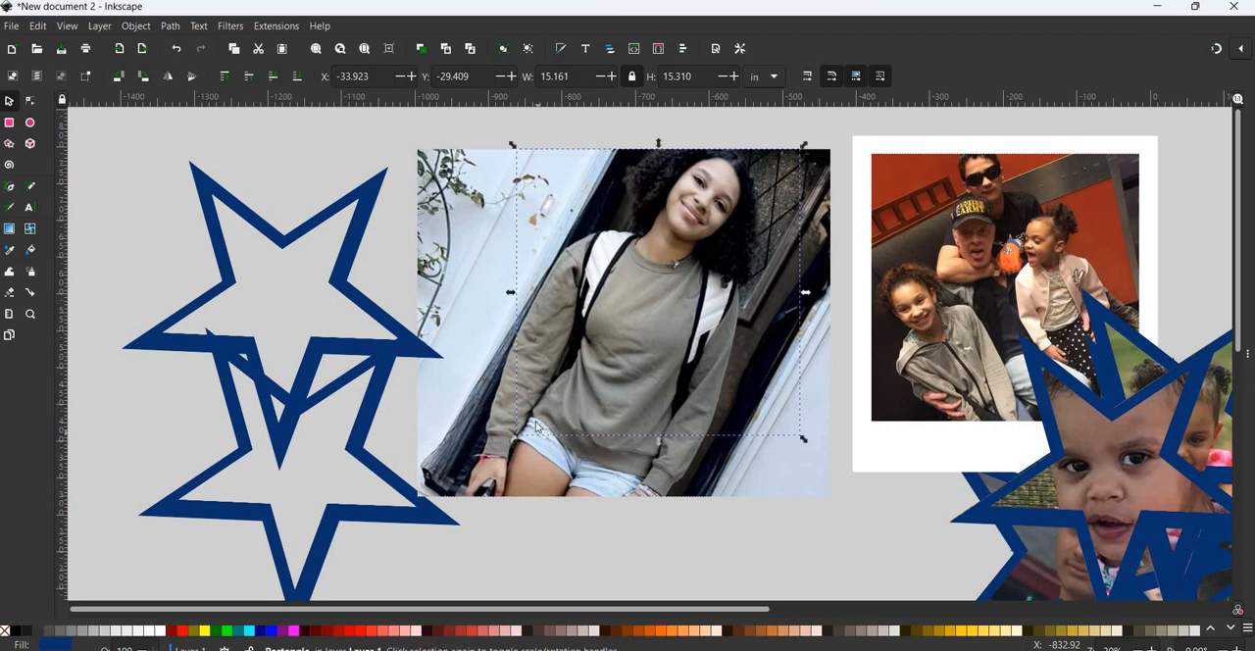
- Move the girl's photo to Layer 1 and shift it down to expose the blue square behind it
right_click(497, 443)
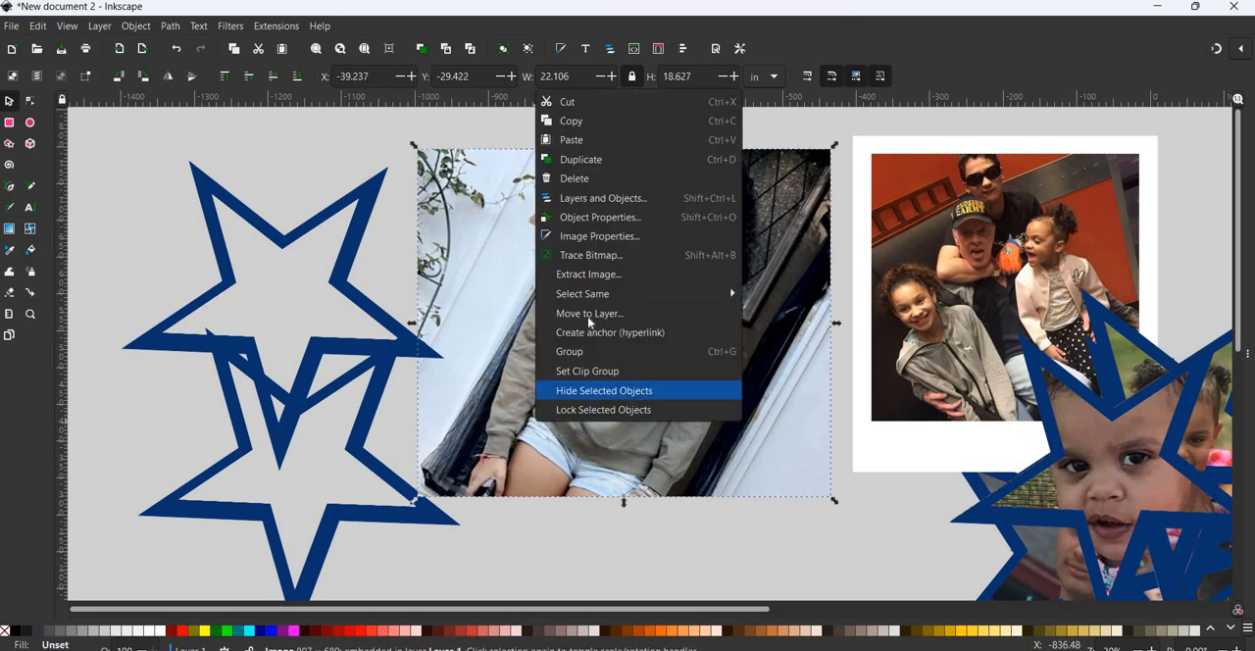
left_click(622, 314)
left_click(678, 425)
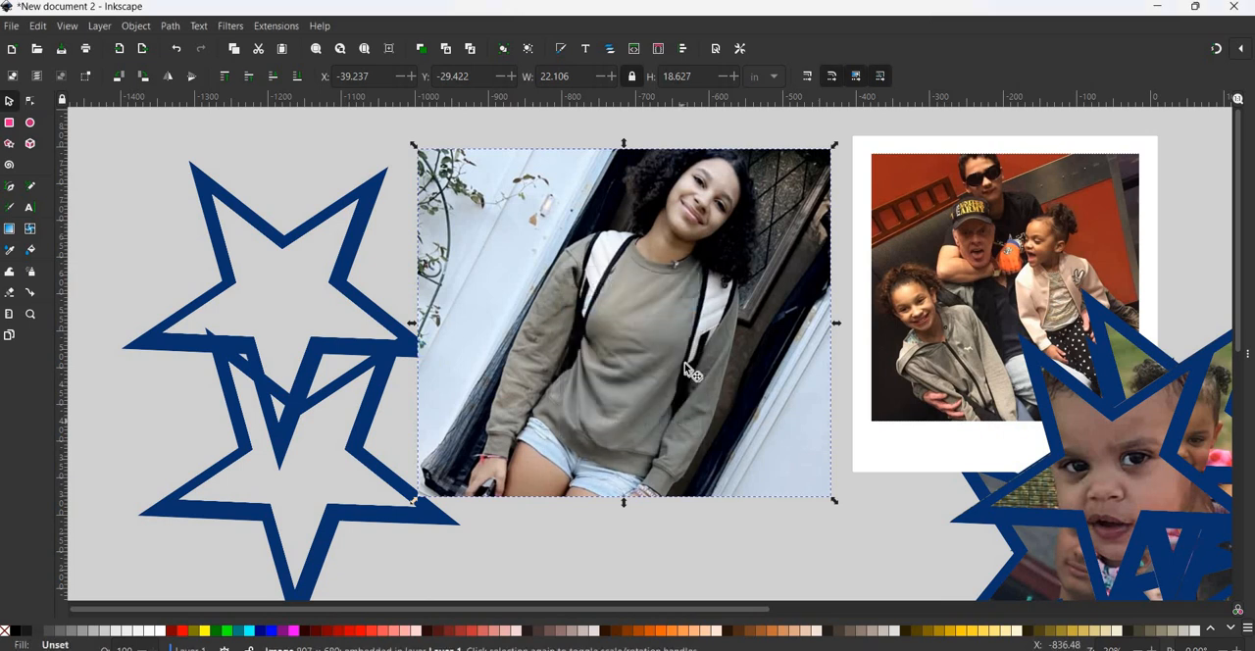
left_click_drag(673, 192, 637, 261)
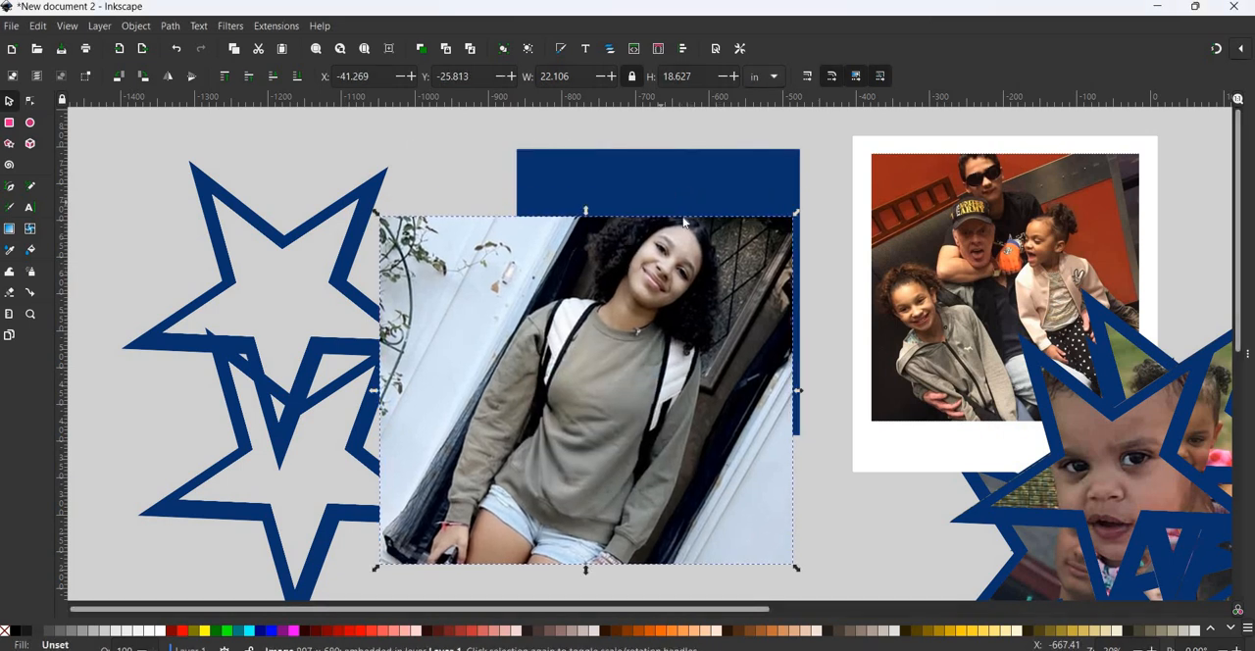
- Move the blue square to Layer 1 so it sits in front, and place it over the girl in the photo
right_click(666, 190)
left_click(721, 374)
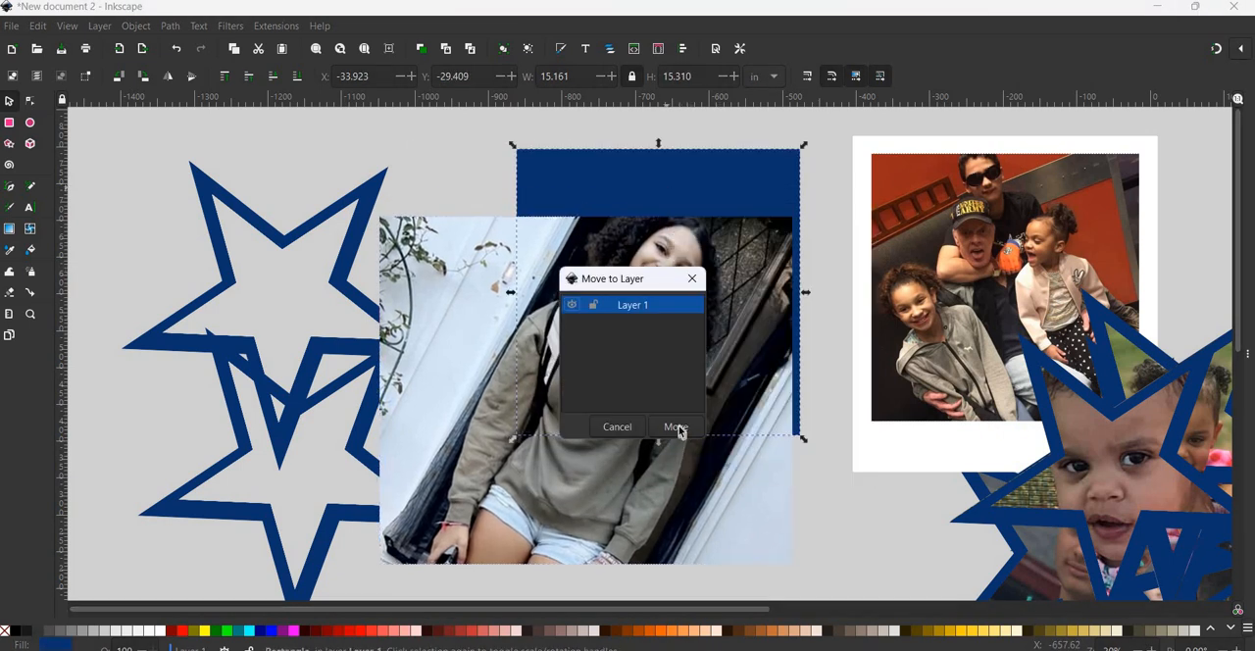
left_click(674, 426)
mouse_move(676, 361)
left_mouse_down()
mouse_move(664, 492)
mouse_move(657, 430)
mouse_move(674, 346)
left_mouse_up()
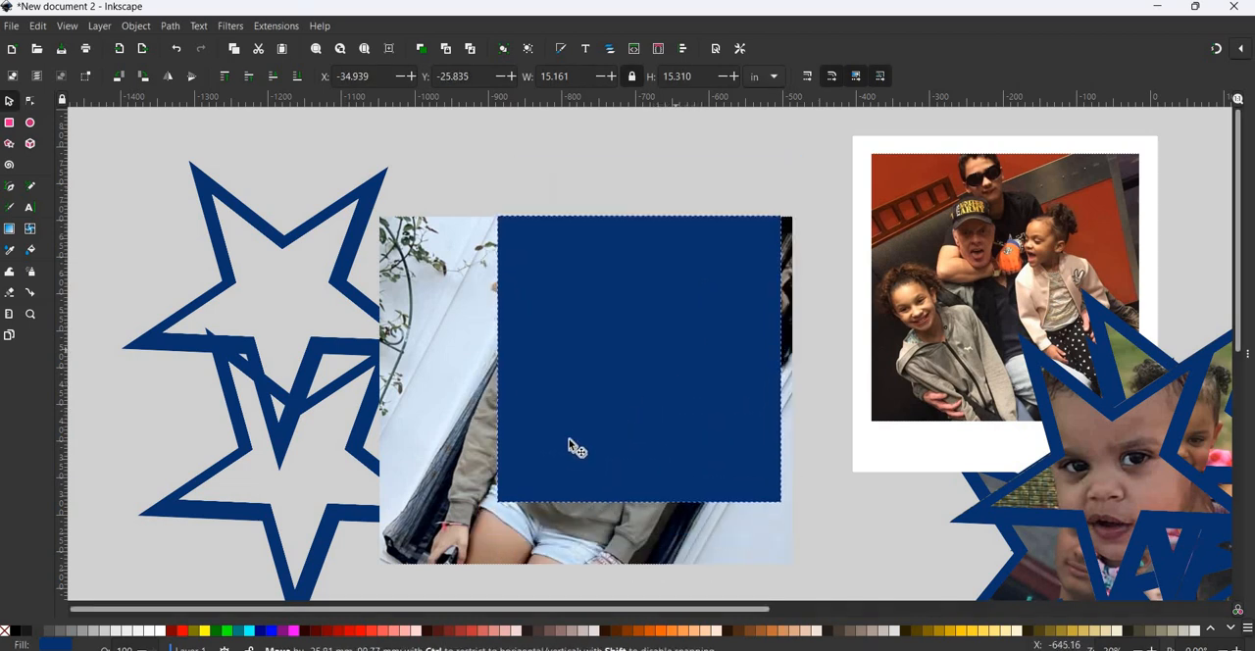
- Duplicate the blue square, placing one copy over the family photo's white frame and leaving the other on the girl's photo
key("ctrl+a")
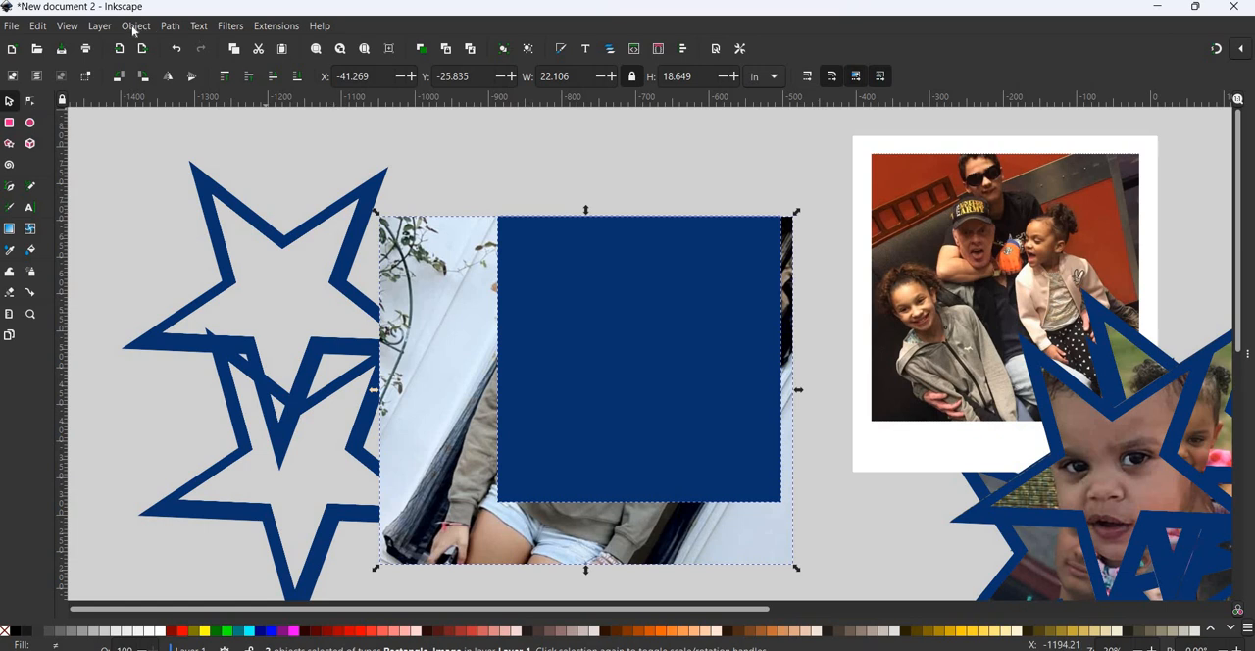
key("Escape")
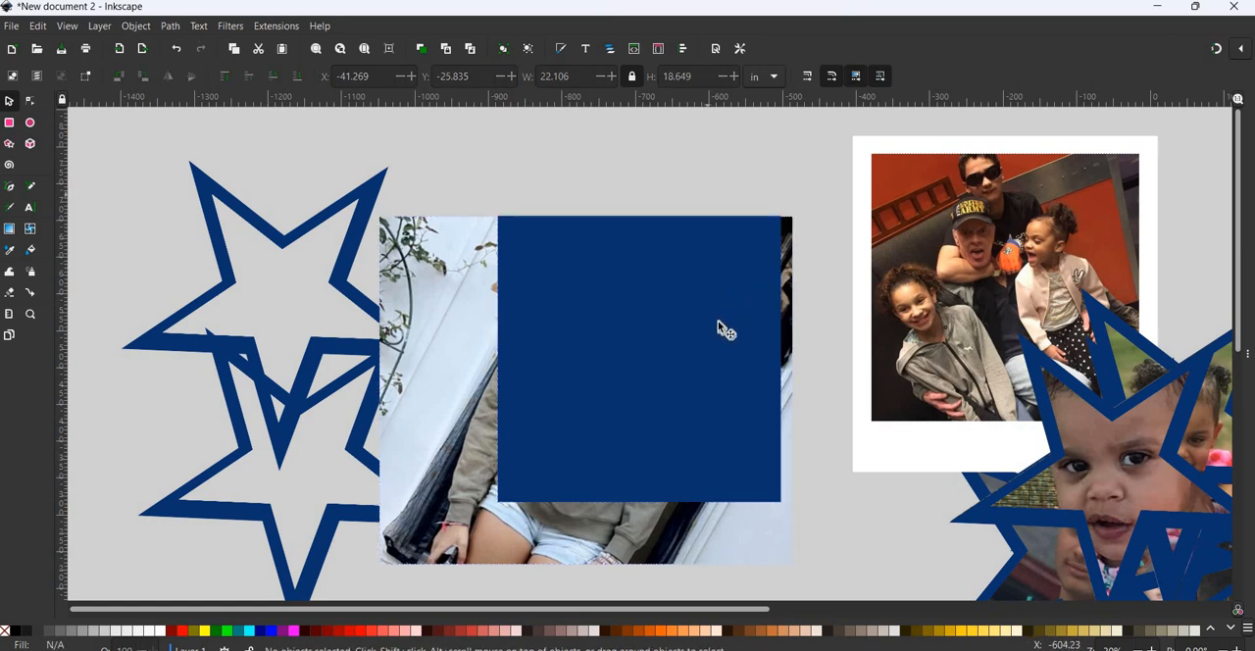
left_click(718, 314)
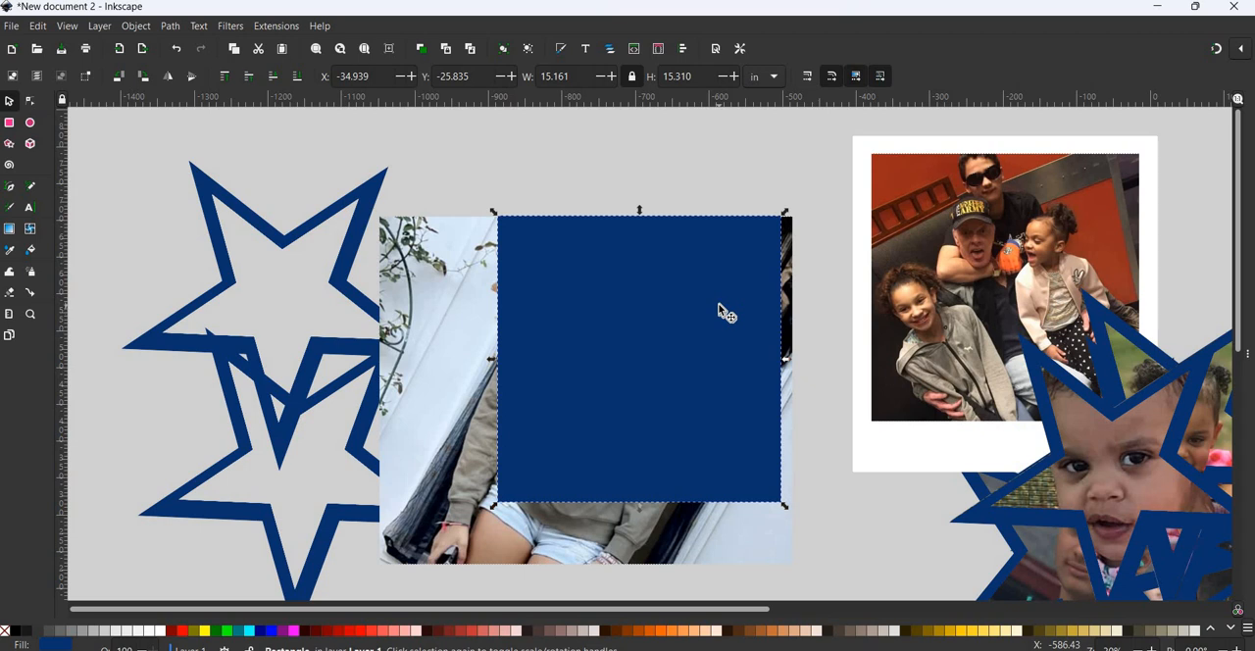
key("ctrl+d")
left_click_drag(721, 306, 1020, 223)
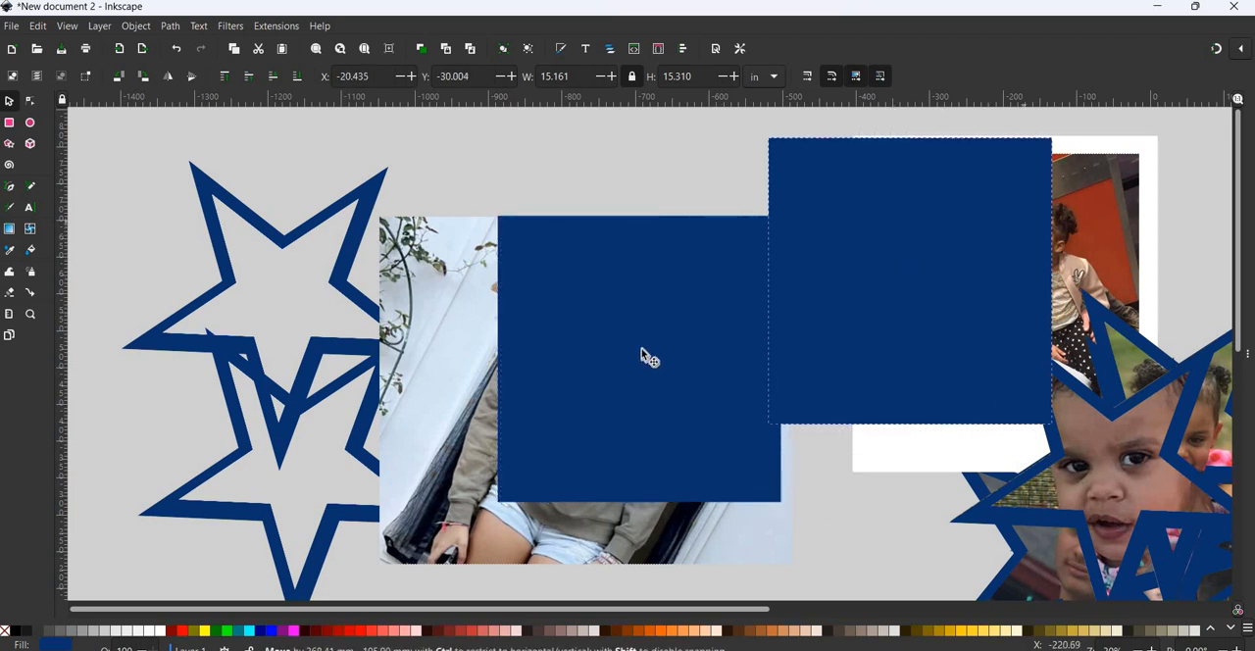
left_click_drag(641, 349, 639, 356)
left_click_drag(724, 263, 1035, 176)
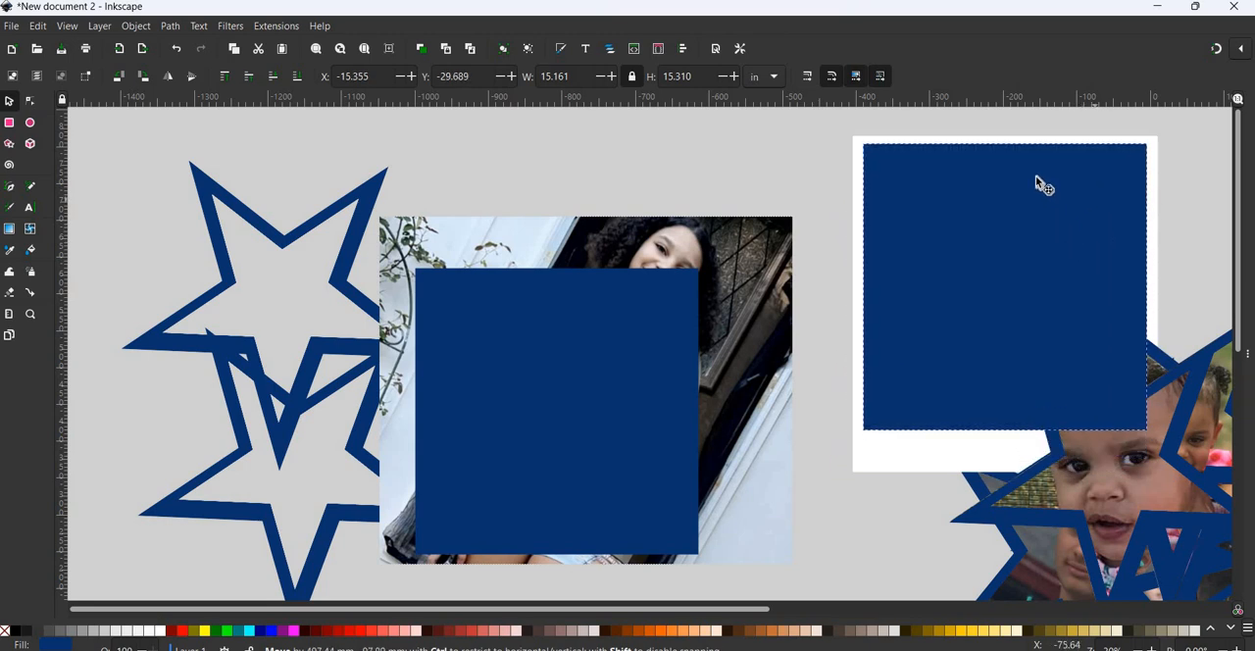
- Move the family photo to Layer 1 and align the blue square behind it as an even border
left_click(1035, 177)
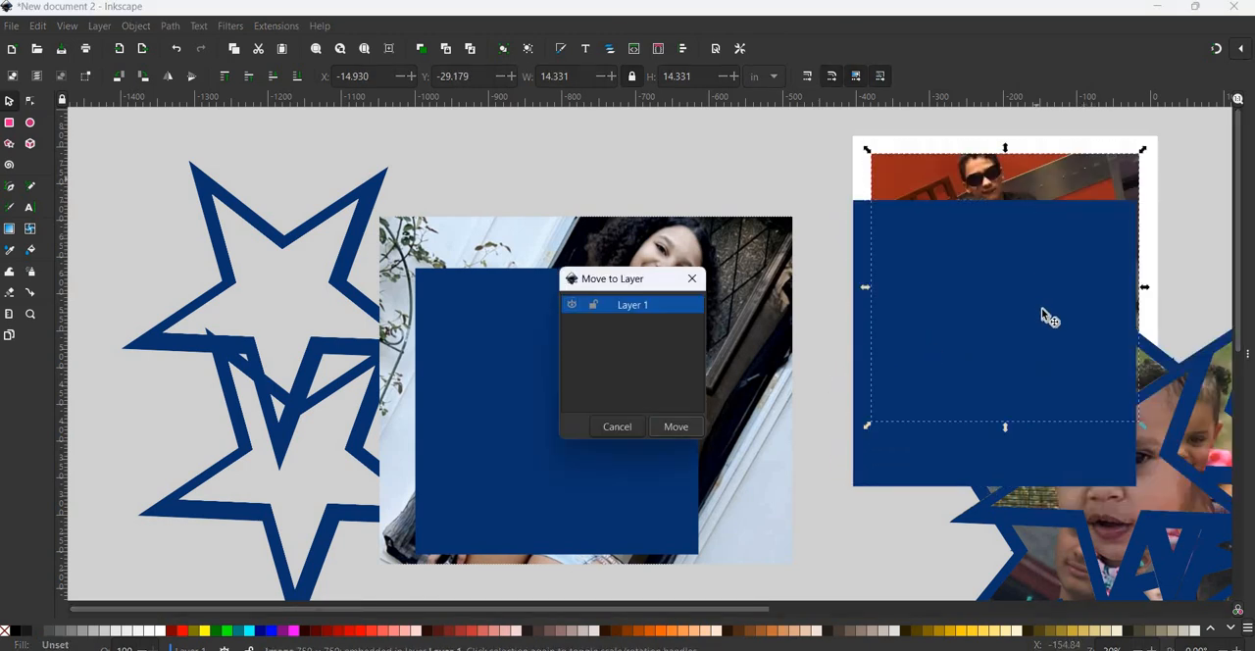
key("Return")
left_click_drag(952, 457, 949, 408)
- Group the white frame, blue square and family photo, and move the group away from the girl's photo
left_click(868, 468)
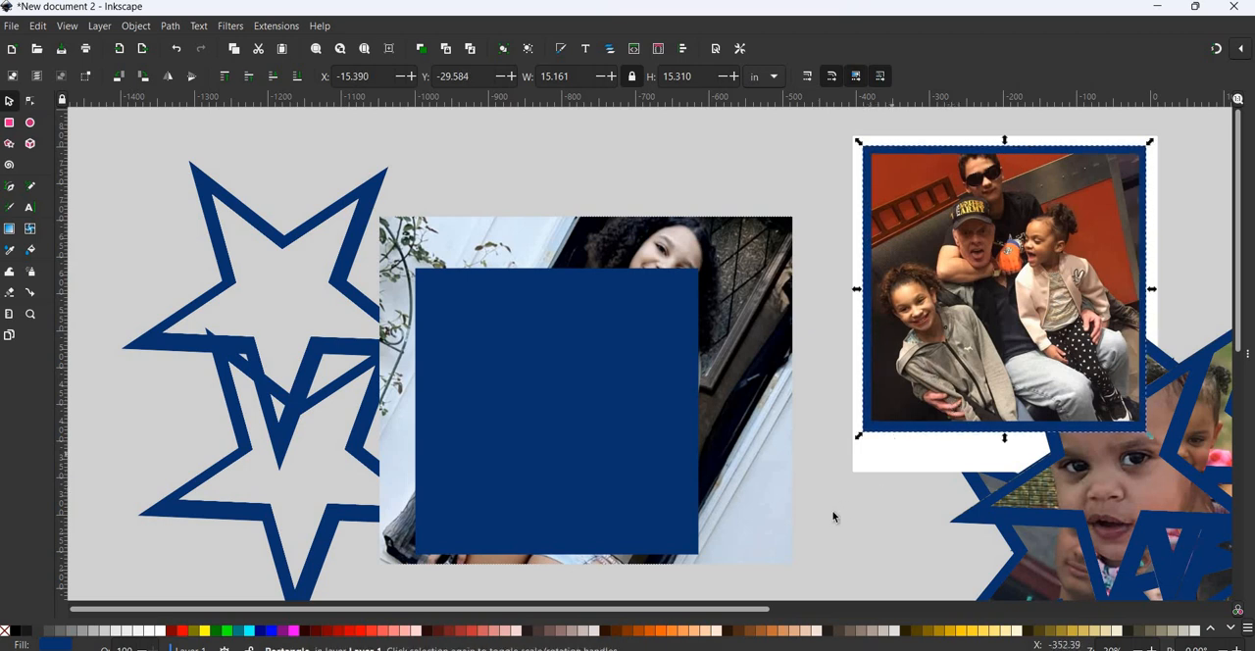
left_click(927, 358, "shift")
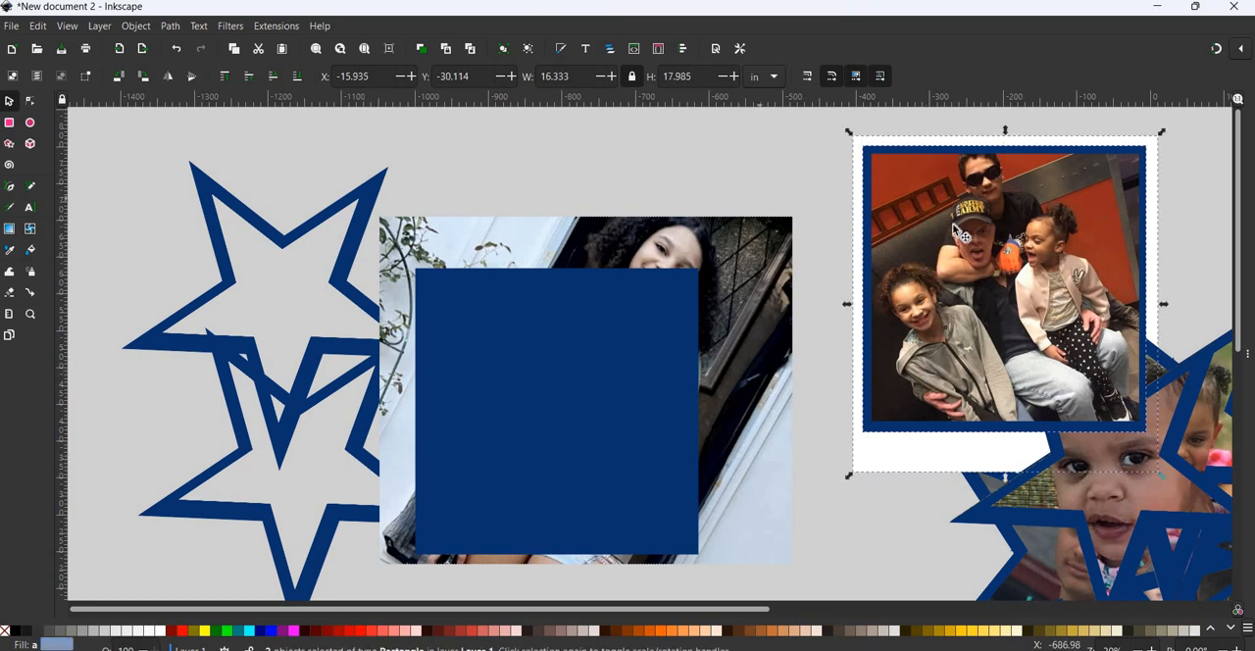
left_click(956, 230, "shift")
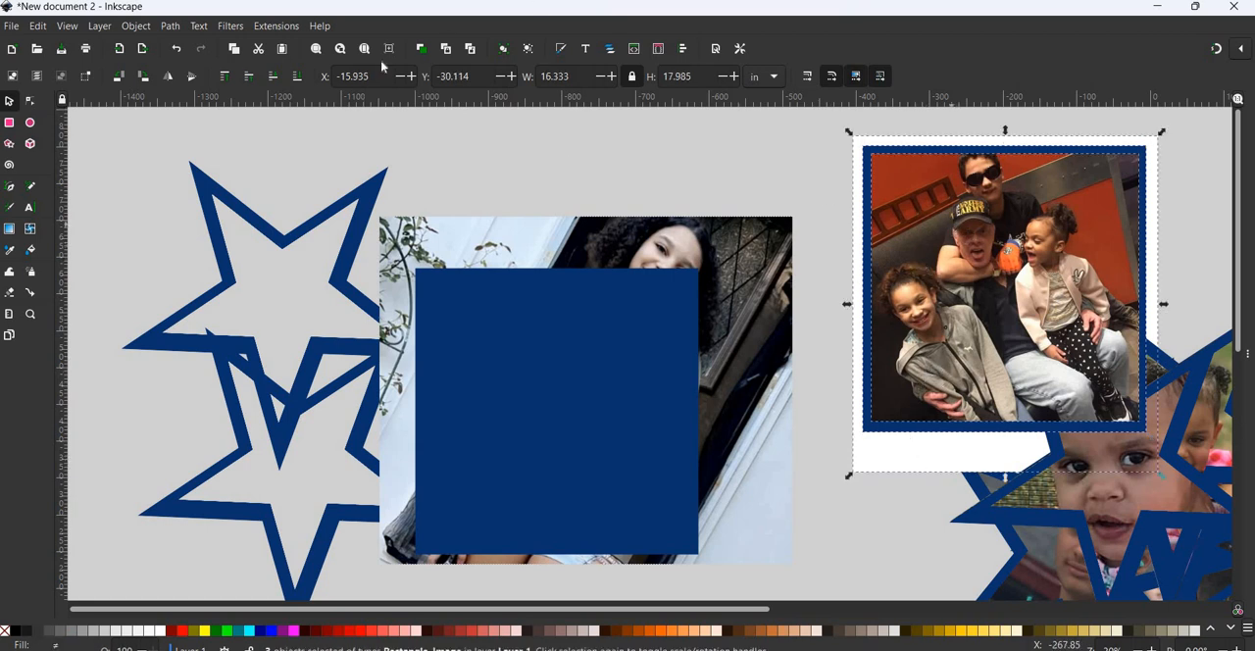
left_click(135, 26)
left_click(162, 159)
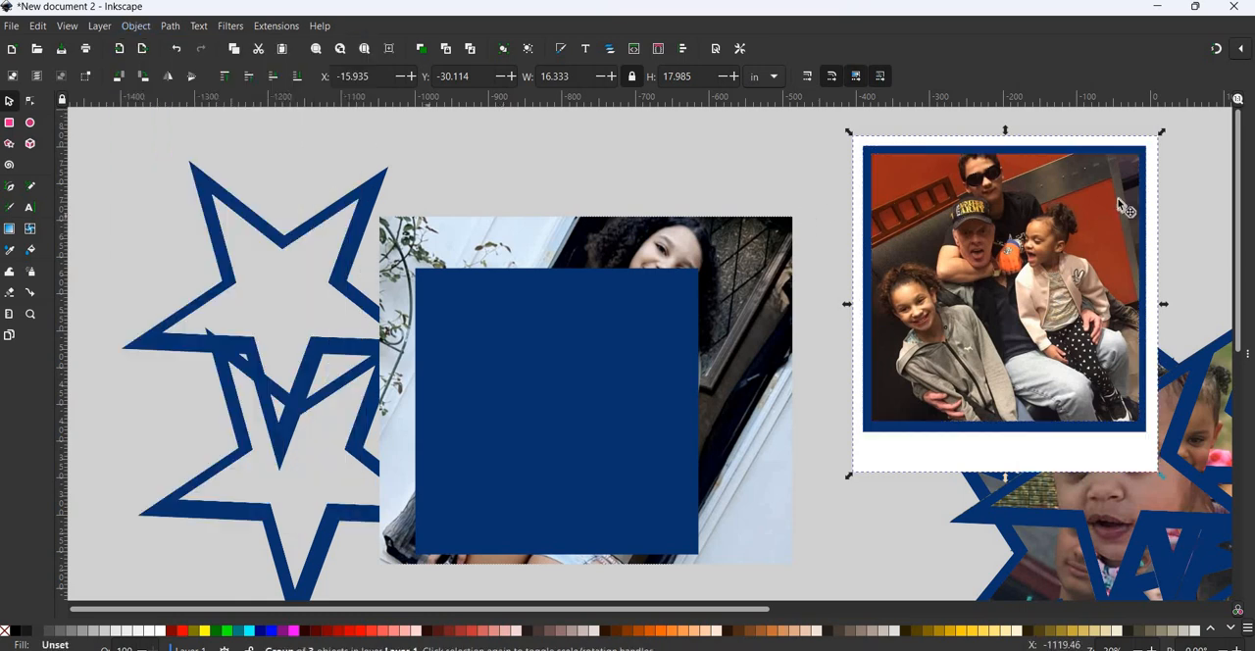
left_click_drag(1036, 196, 1170, 200)
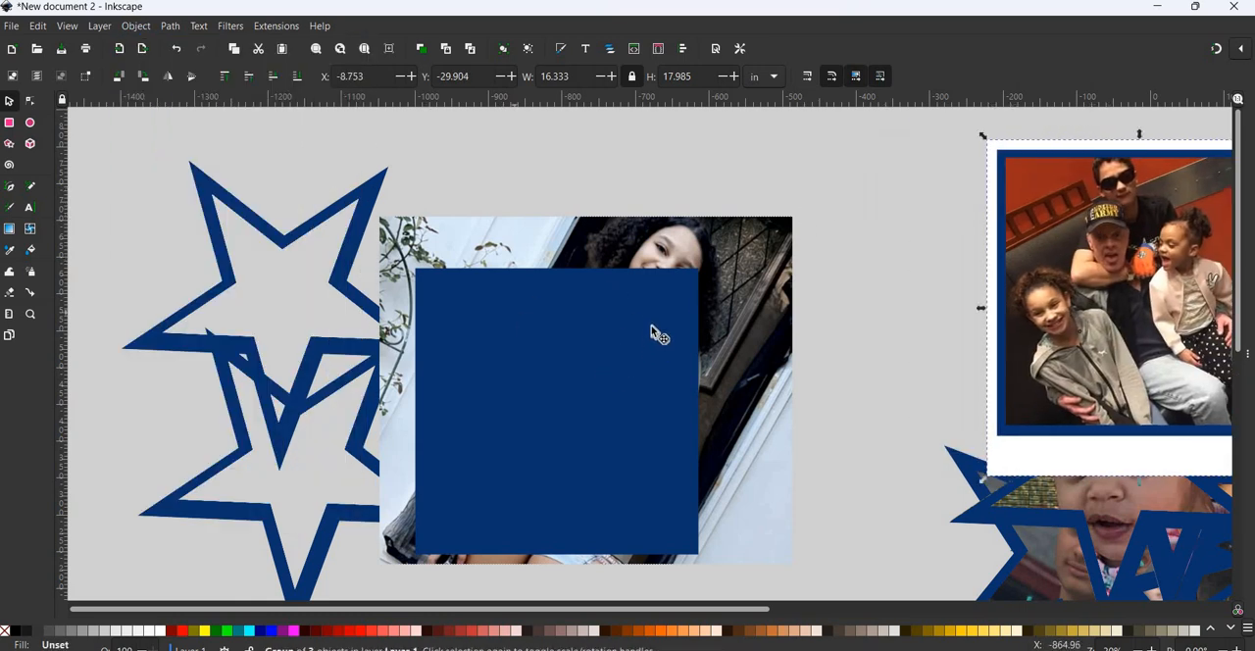
- Position the blue square over the girl's head and torso, clip the photo to it, and move the clipped photo up beside the stars
left_click_drag(602, 359, 670, 316)
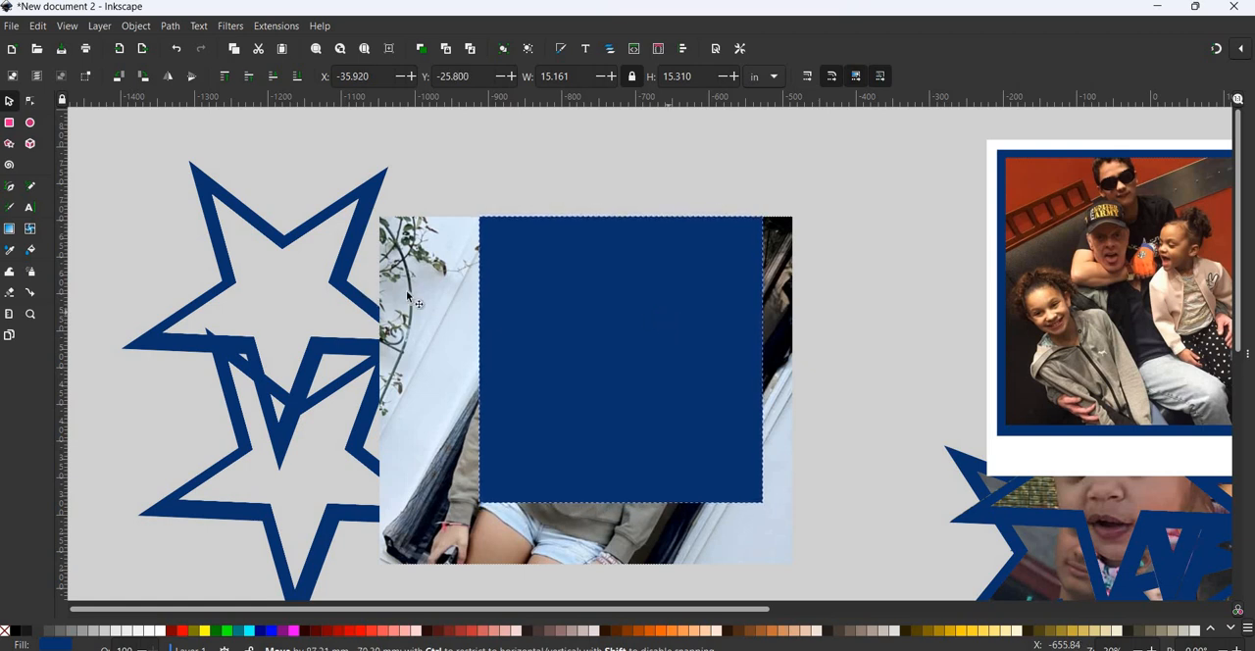
left_click(776, 274, "shift")
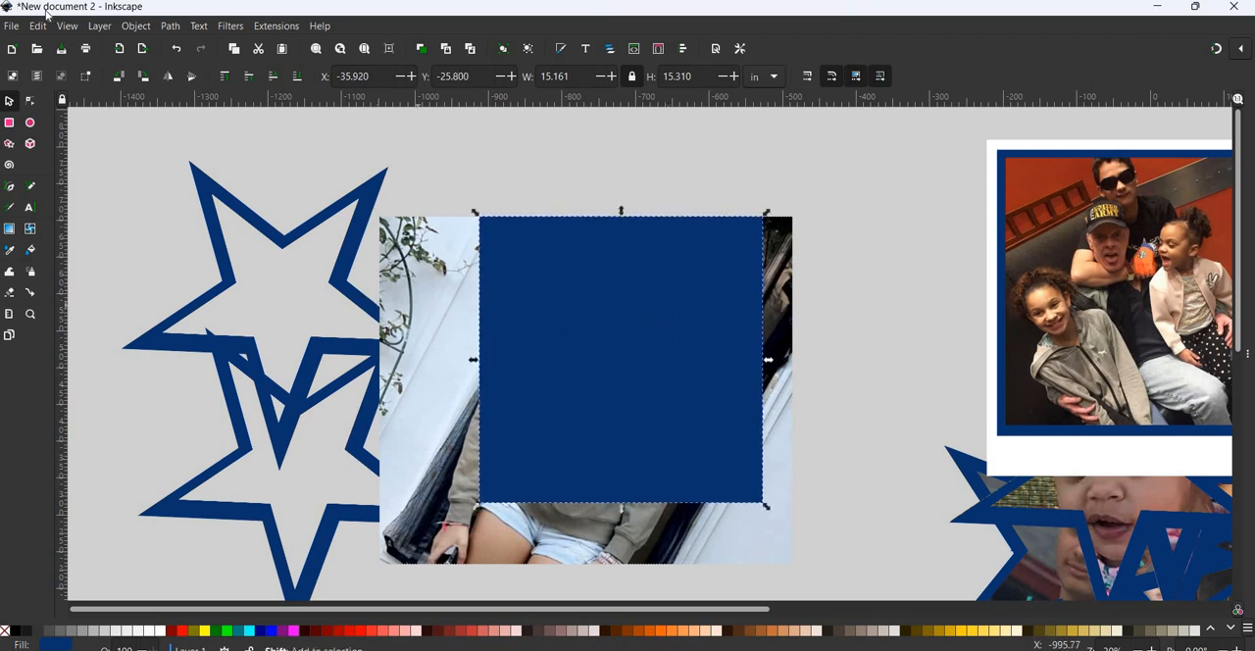
left_click(135, 26)
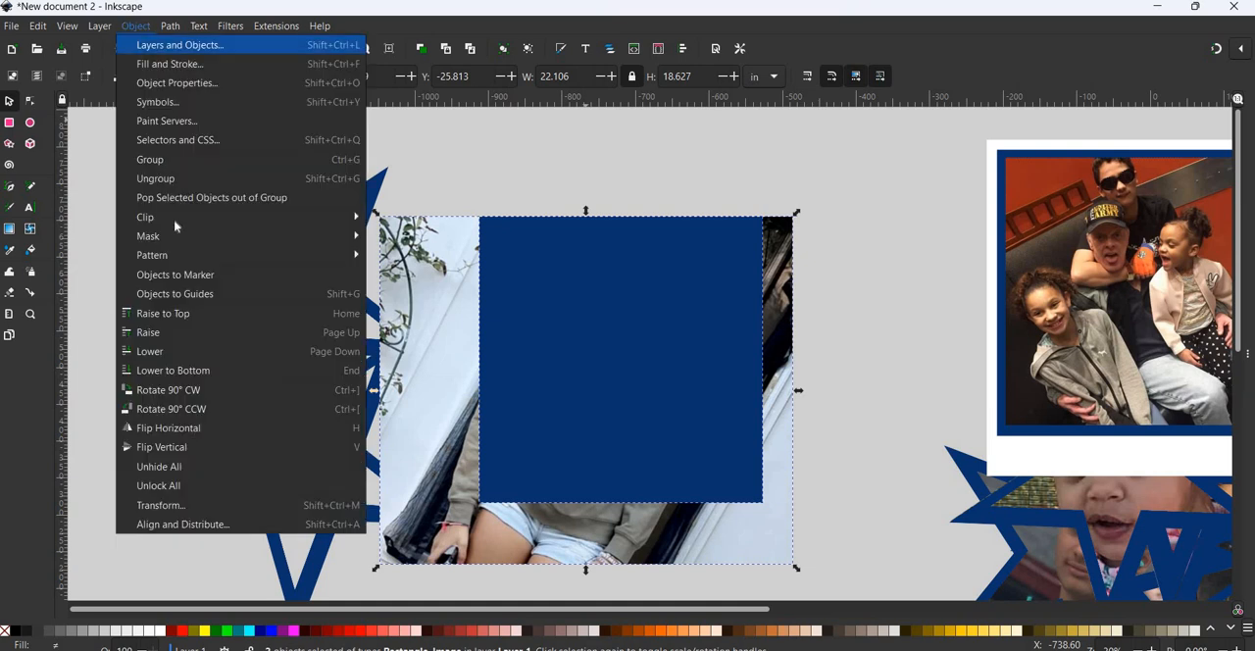
mouse_move(176, 217)
left_click(401, 217)
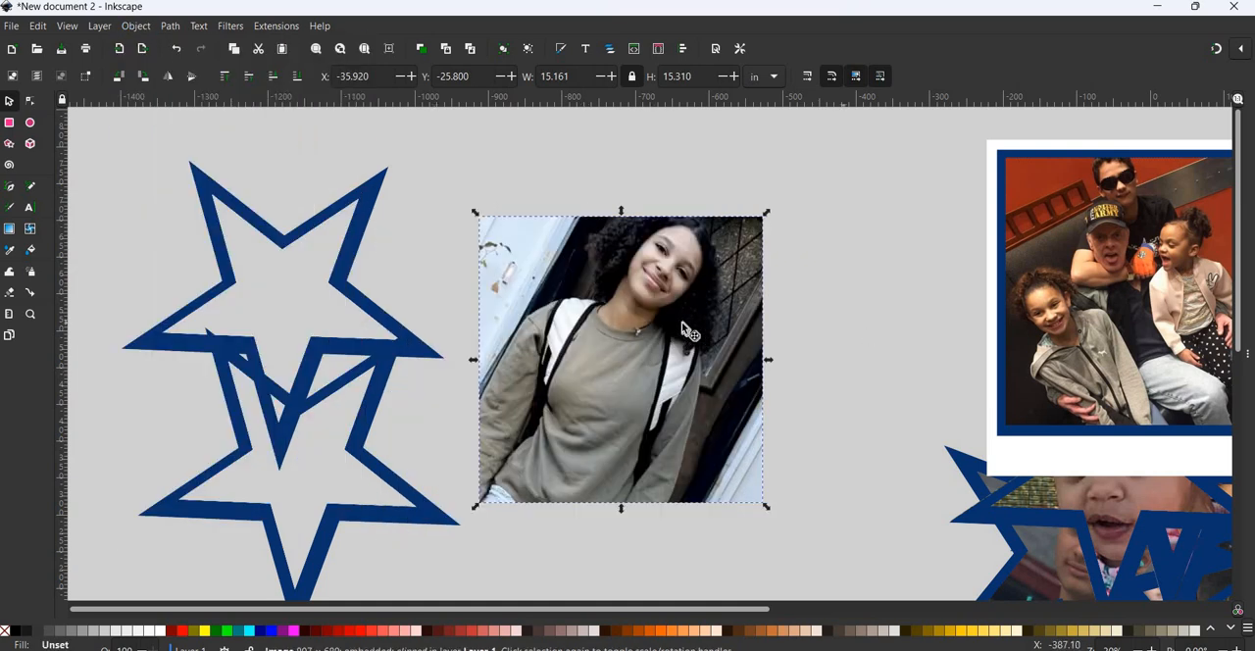
left_click_drag(711, 333, 772, 299)
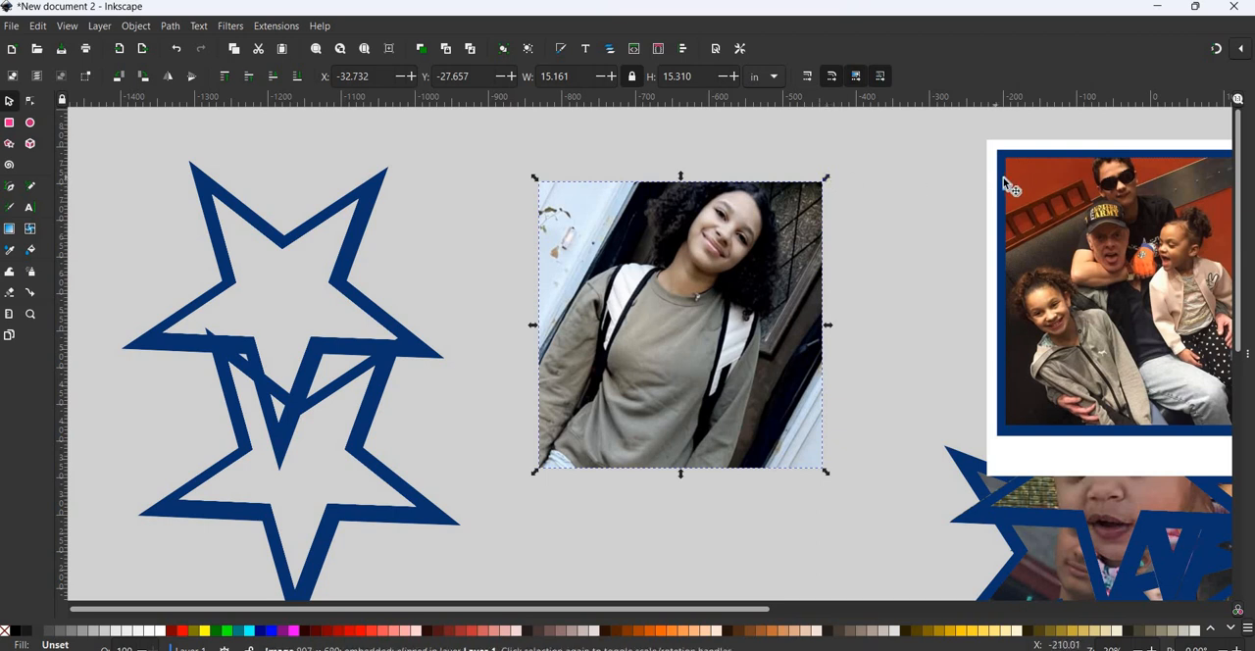
- Ungroup the framed family photo and place a duplicate of its blue square between the empty stars and the girl's clipped photo
key("Tab")
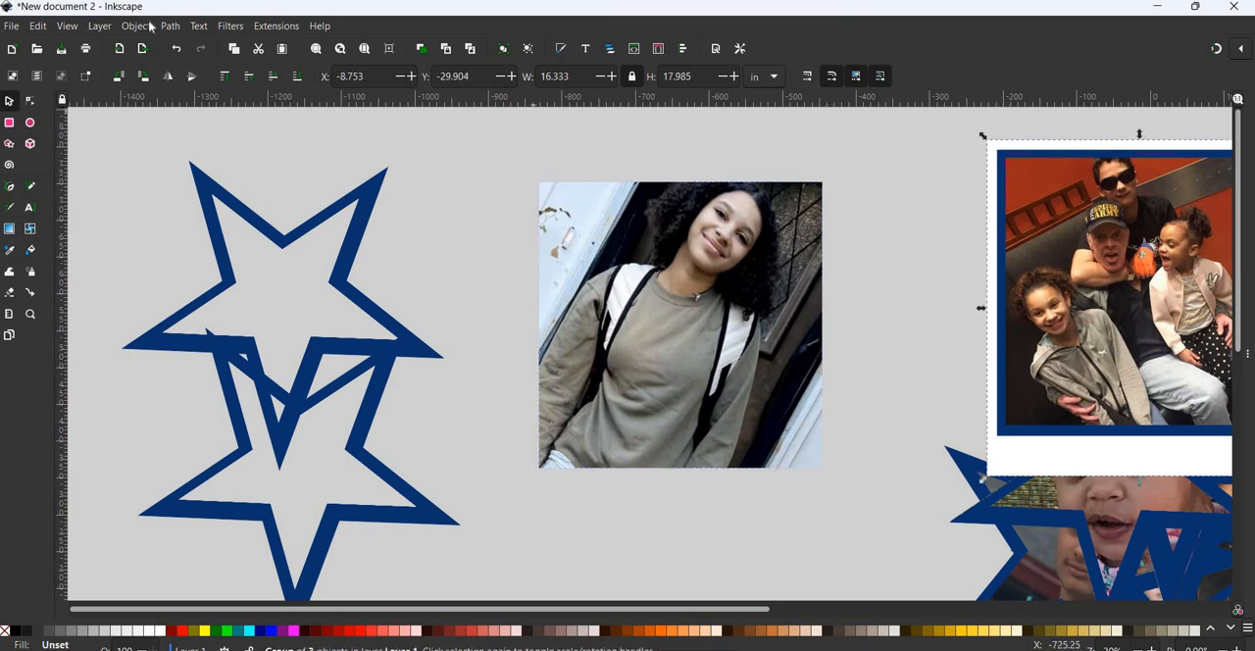
key("alt+o")
left_click(197, 177)
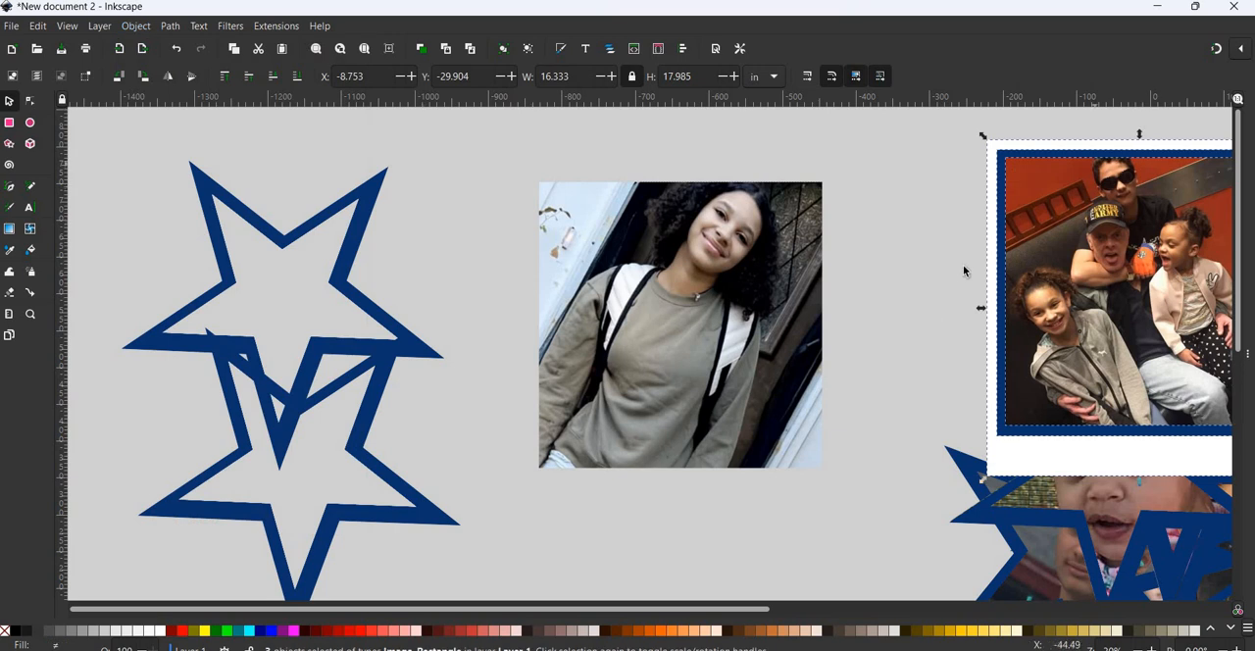
left_click(1004, 167)
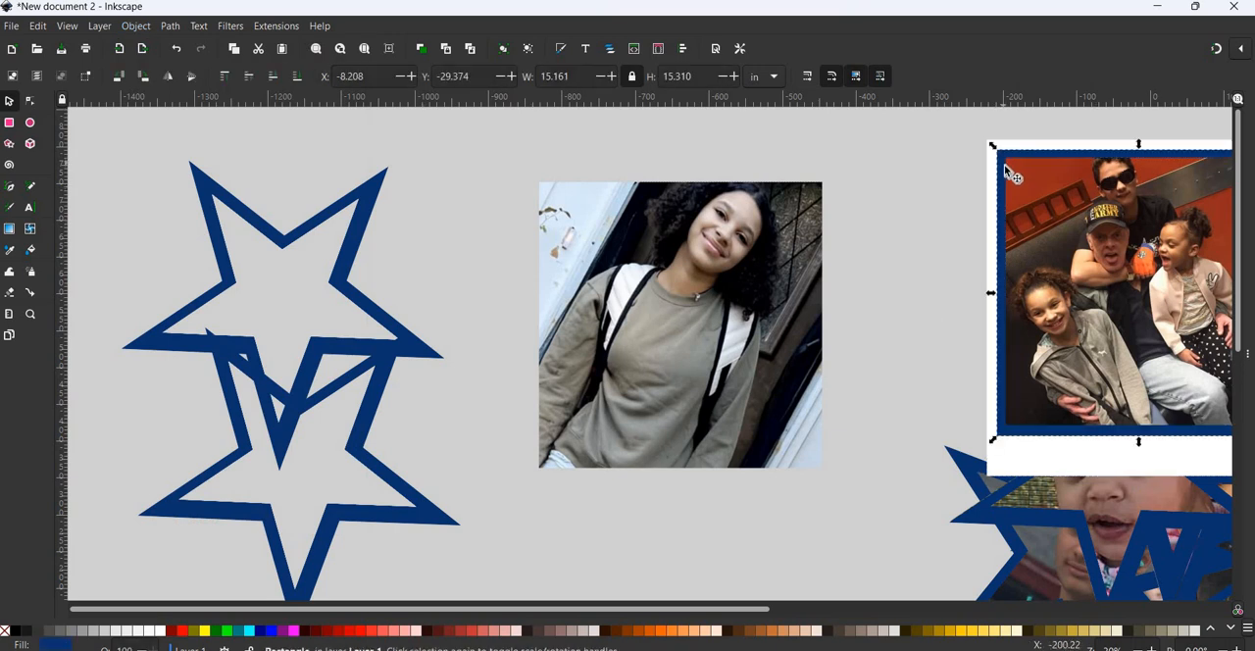
left_click_drag(1007, 173, 257, 246)
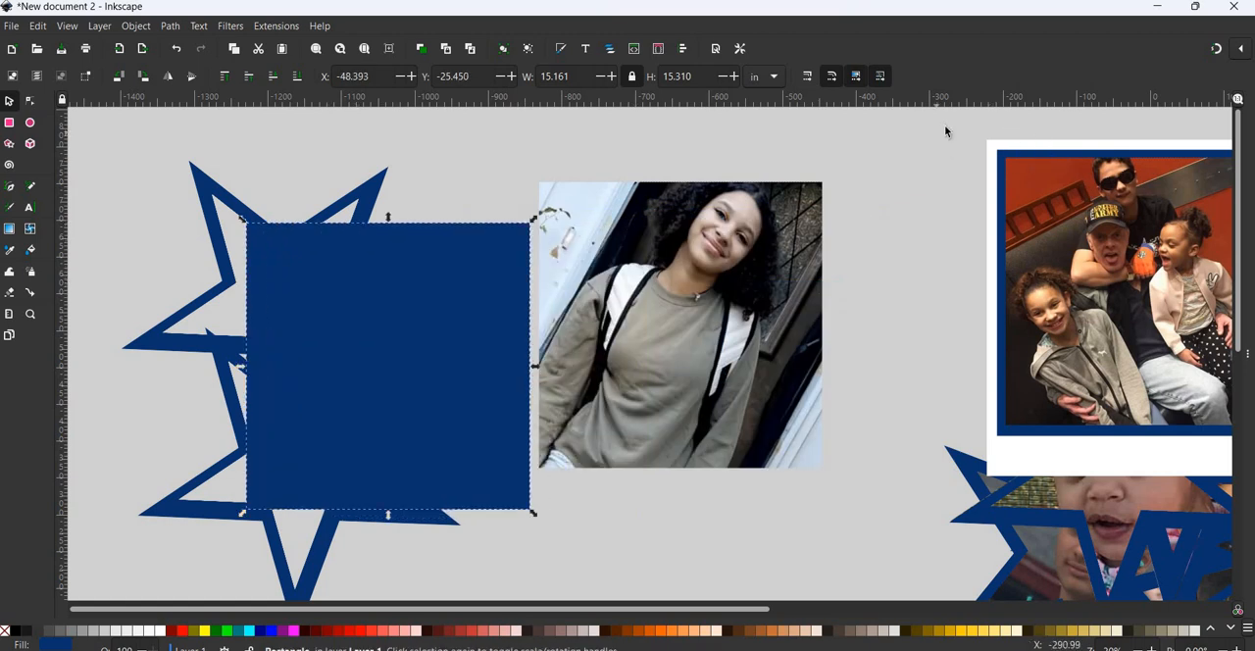
left_click_drag(943, 126, 1253, 403)
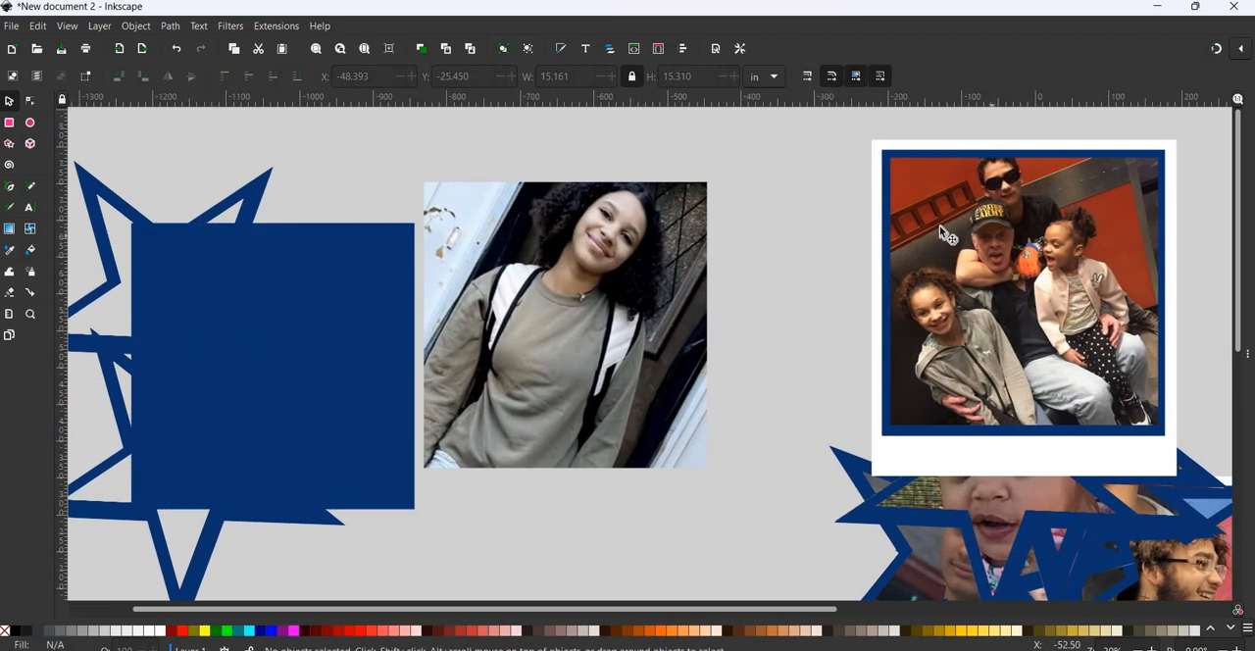
- Group the family photo with its blue square and white frame
left_click(899, 176)
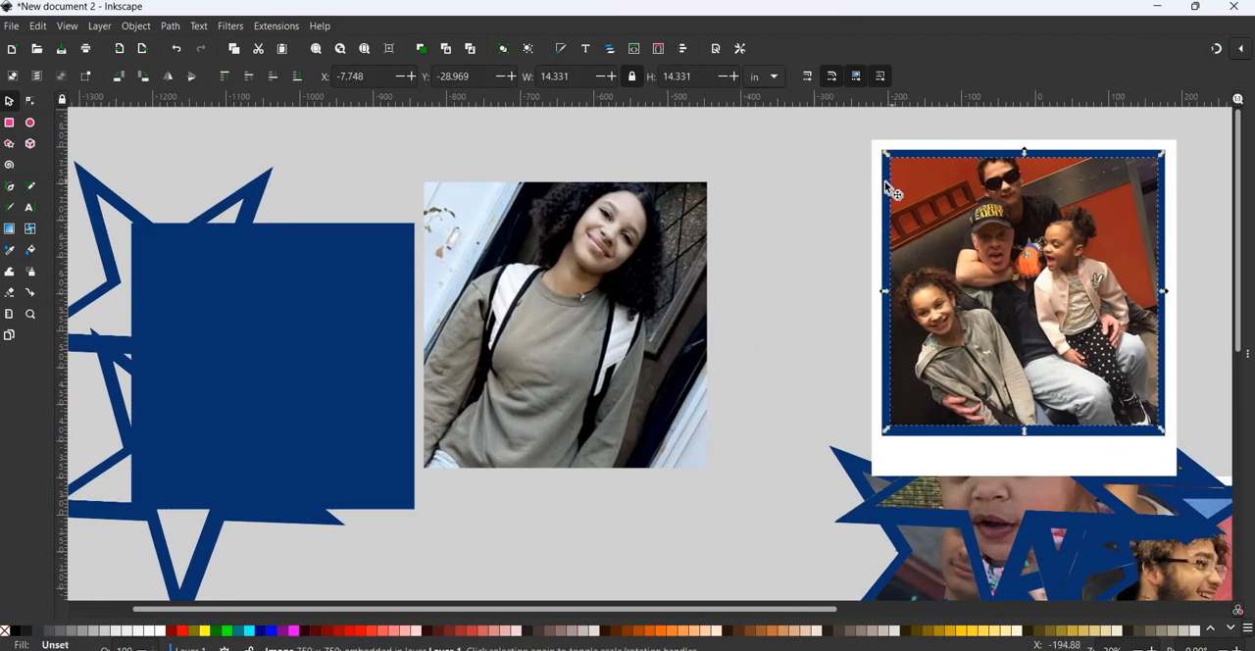
left_click(885, 172, "shift")
left_click(878, 171, "shift")
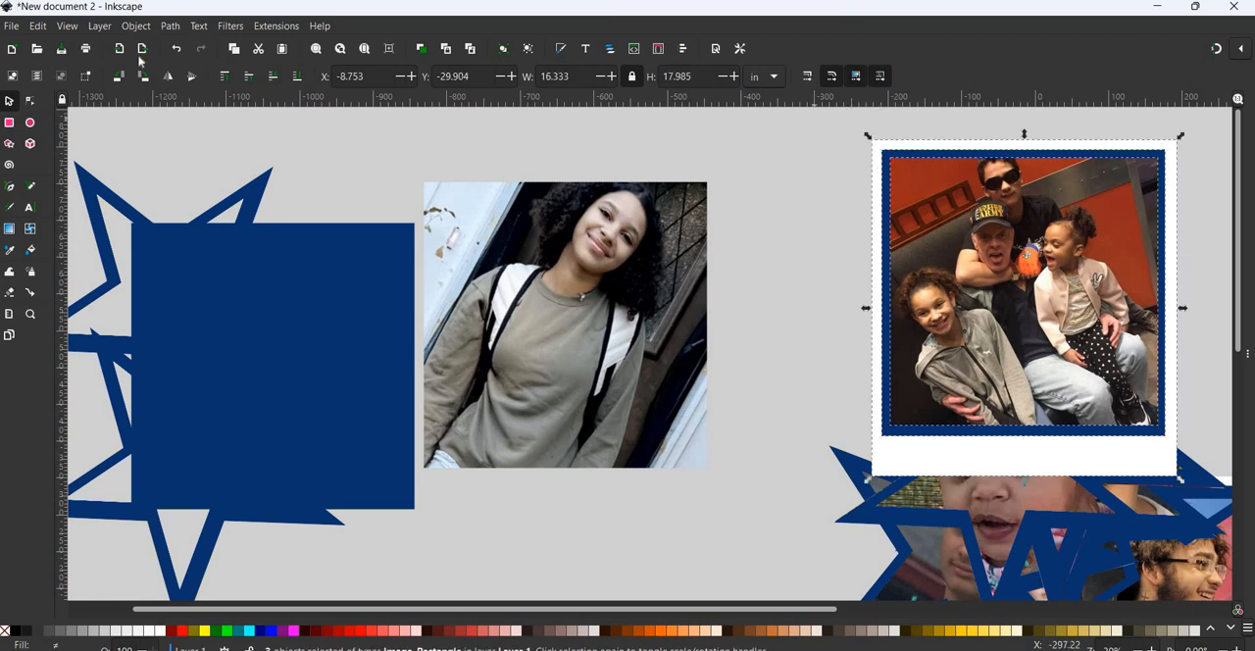
left_click(135, 25)
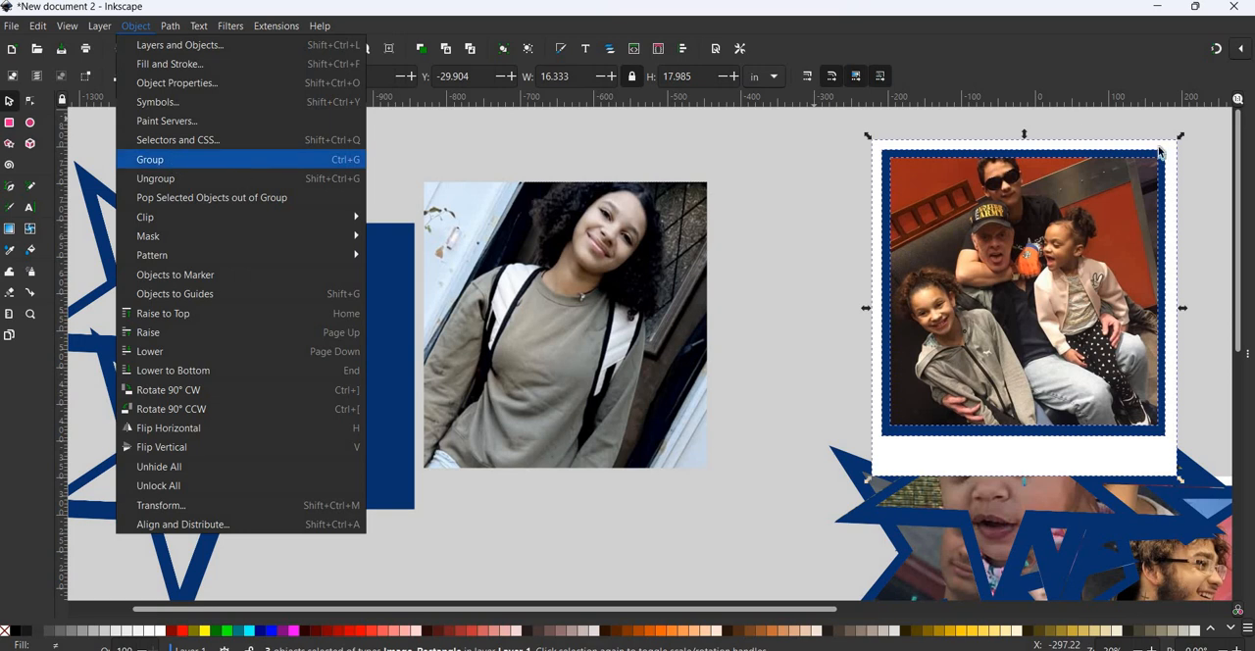
left_click(151, 160)
- Try moving the framed family group and the girl's clipped photo aside, and undo both moves
left_click_drag(1034, 262, 1143, 285)
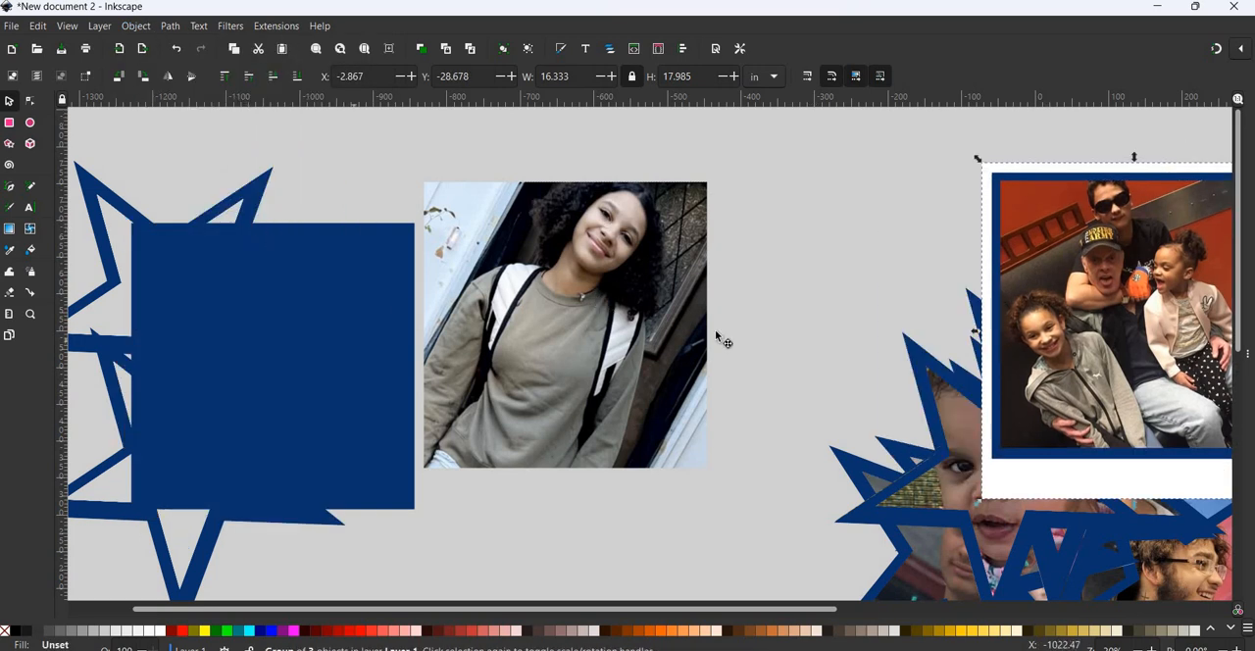
left_click_drag(691, 318, 785, 338)
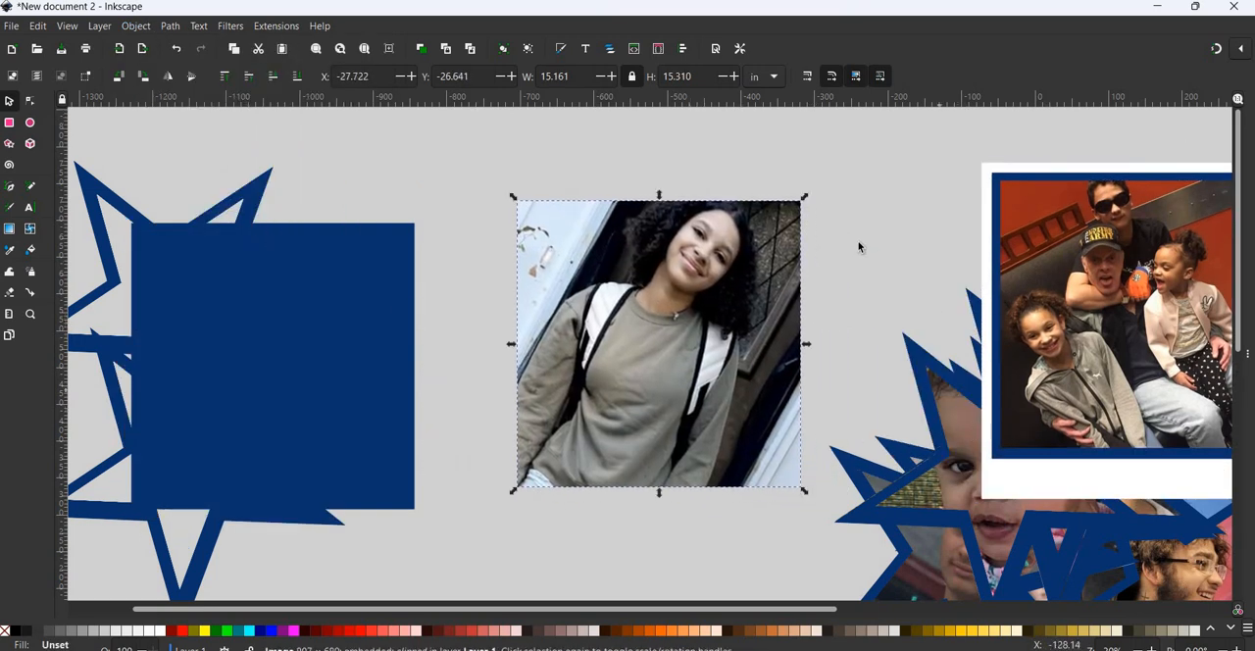
left_click(174, 51)
left_click(170, 45)
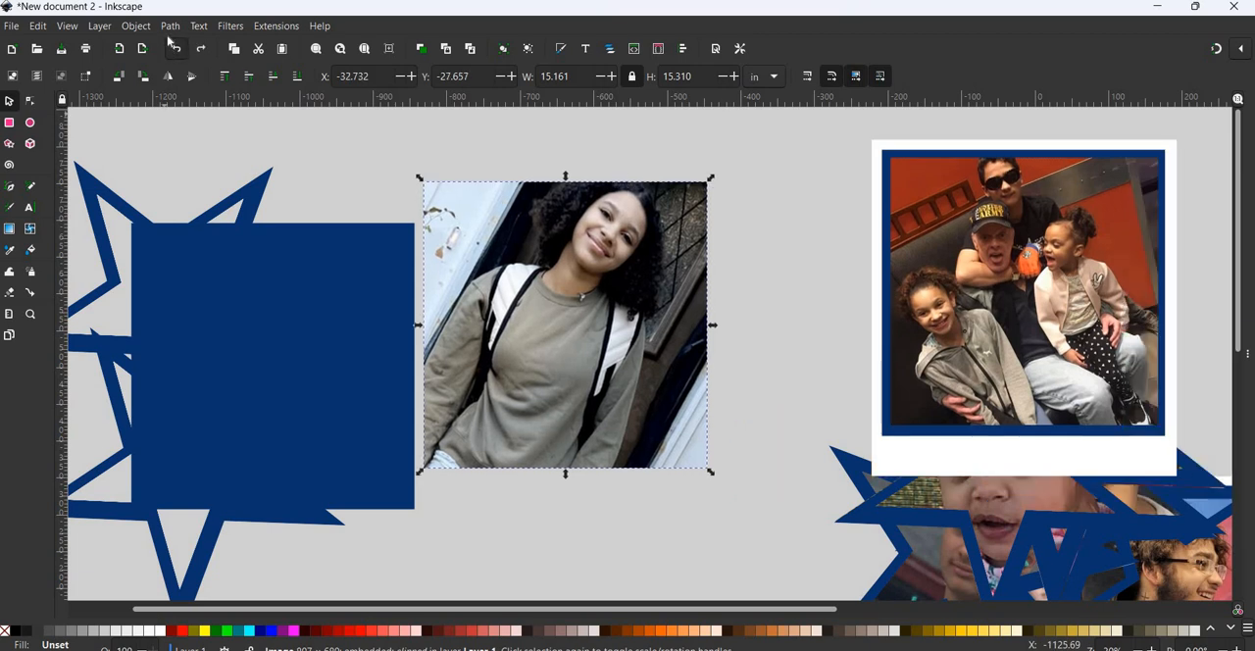
- Delete the loose blue square beside the empty stars and shift the girl's clipped photo slightly upward
left_click(885, 189)
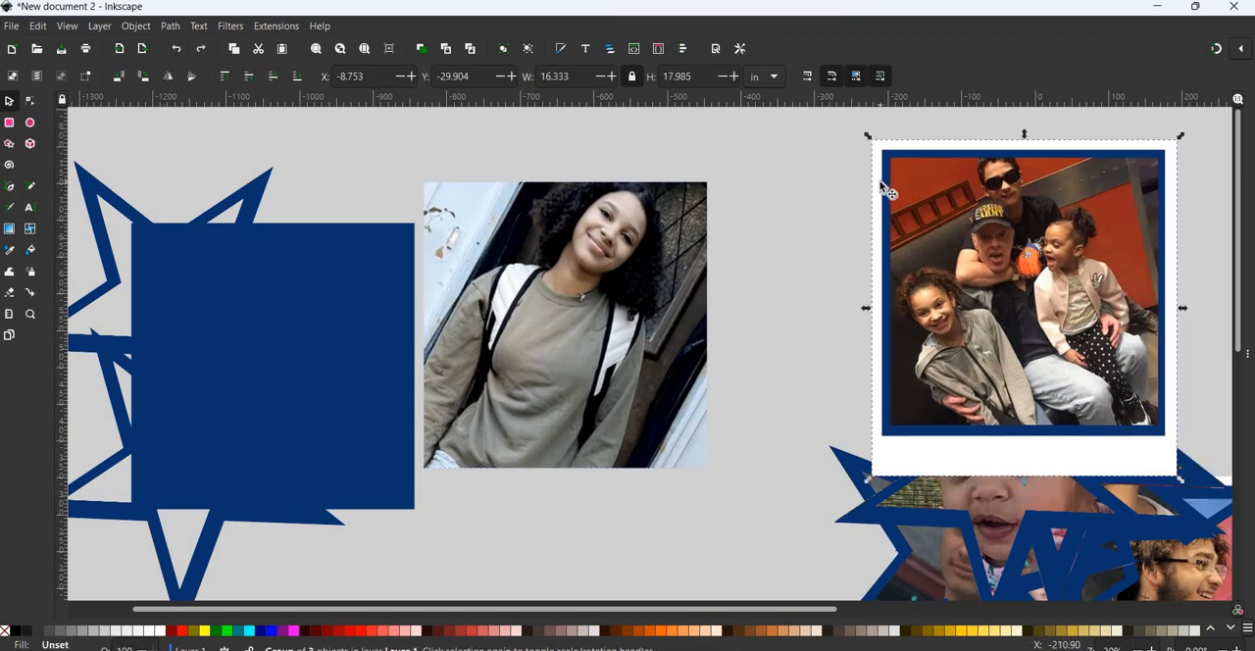
left_click(253, 310)
key("Delete")
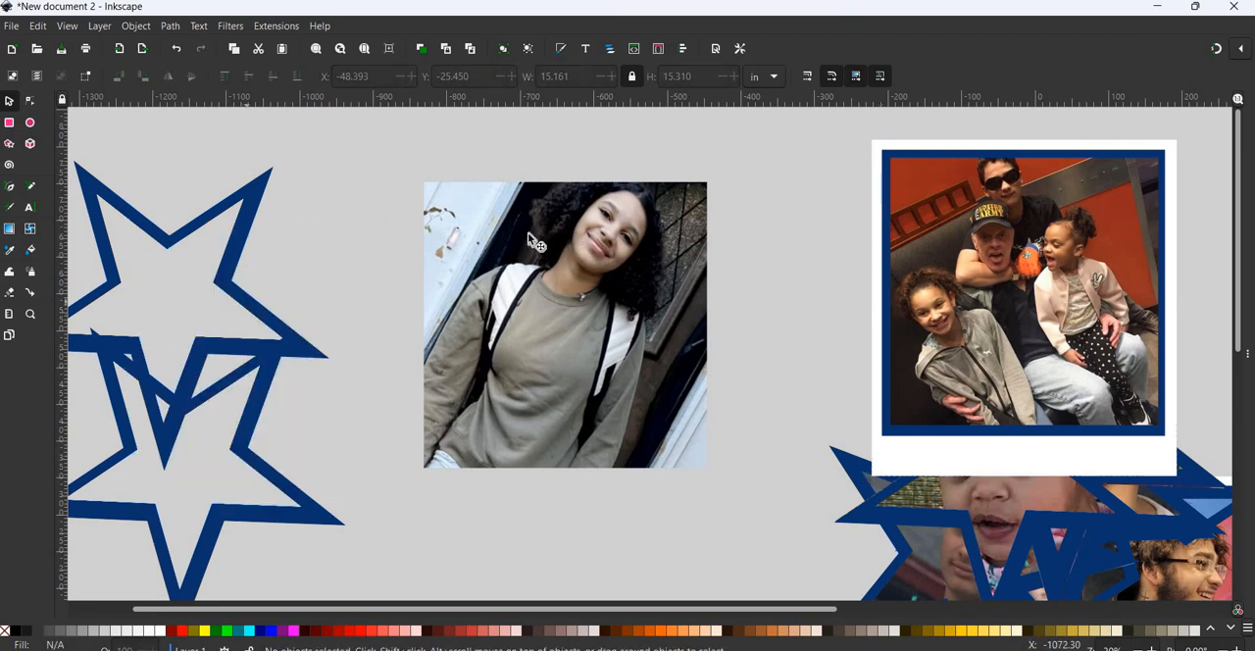
left_click_drag(586, 301, 588, 306)
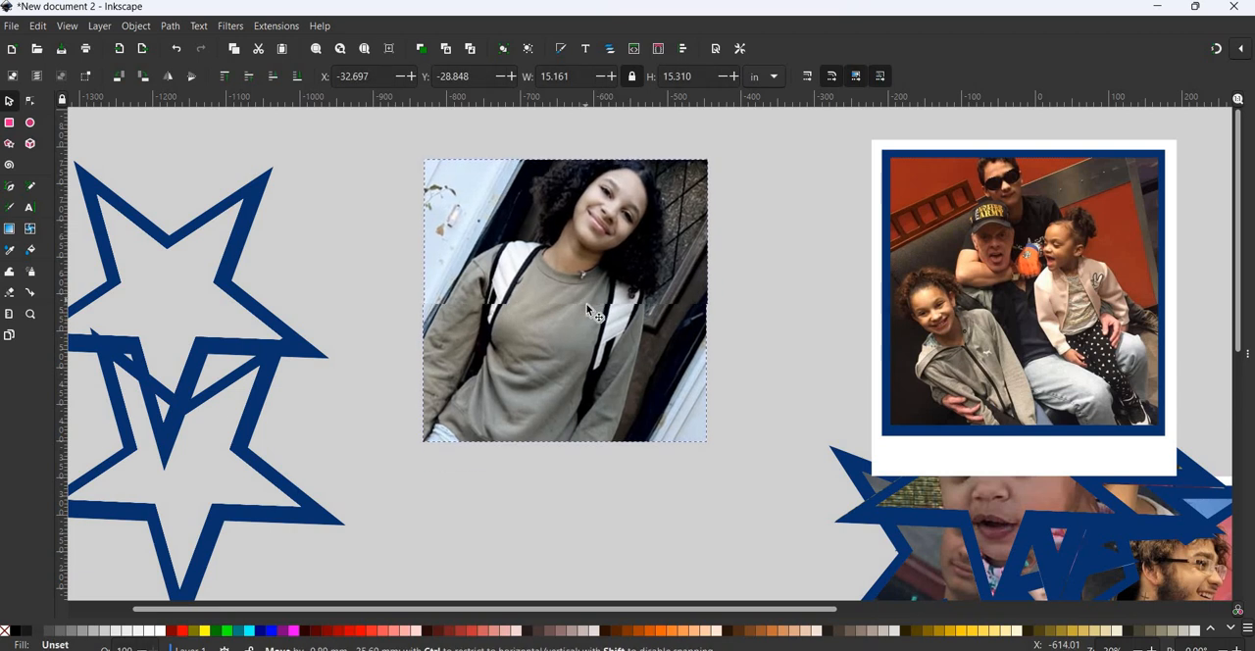
- Ungroup the framed family photo and place a duplicate of its white frame and blue square partly over the girl's photo
left_click(892, 150)
key("shift")
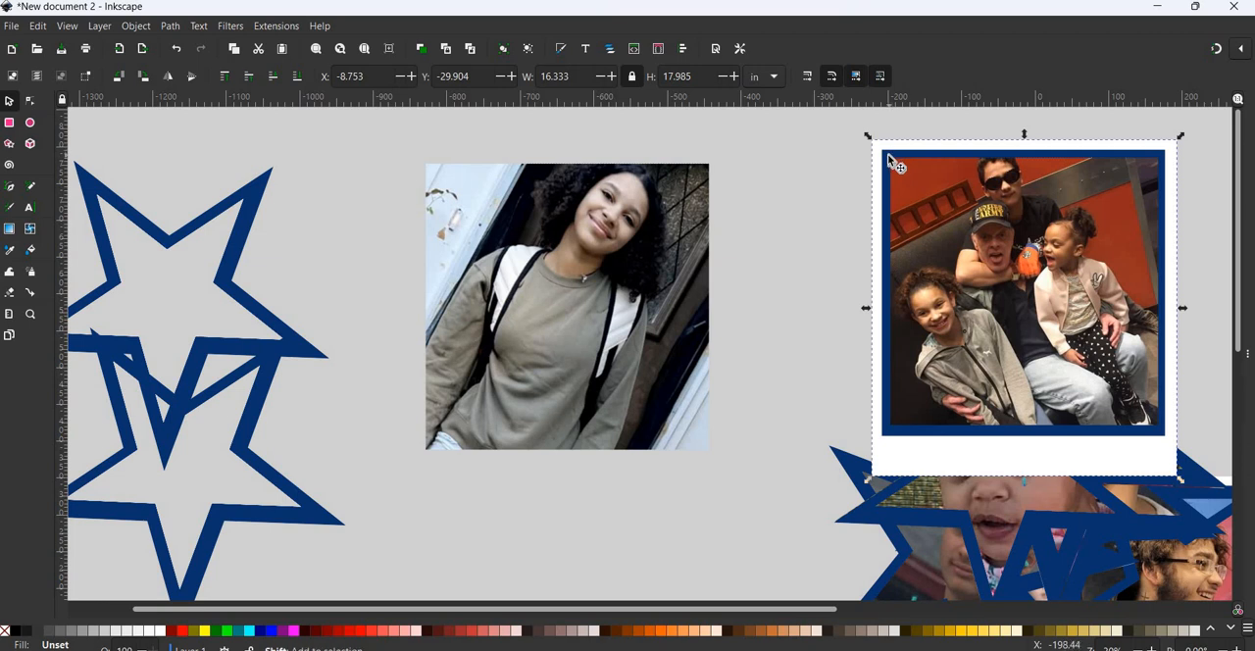
left_click(889, 167, "shift")
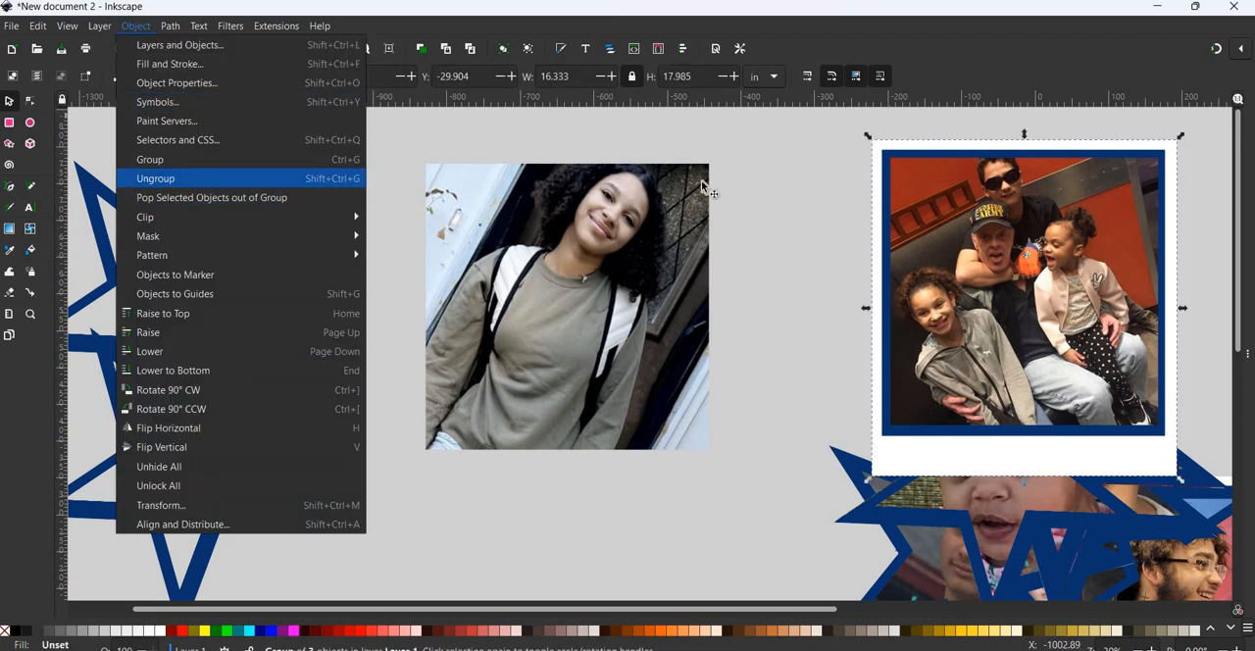
left_click(156, 177)
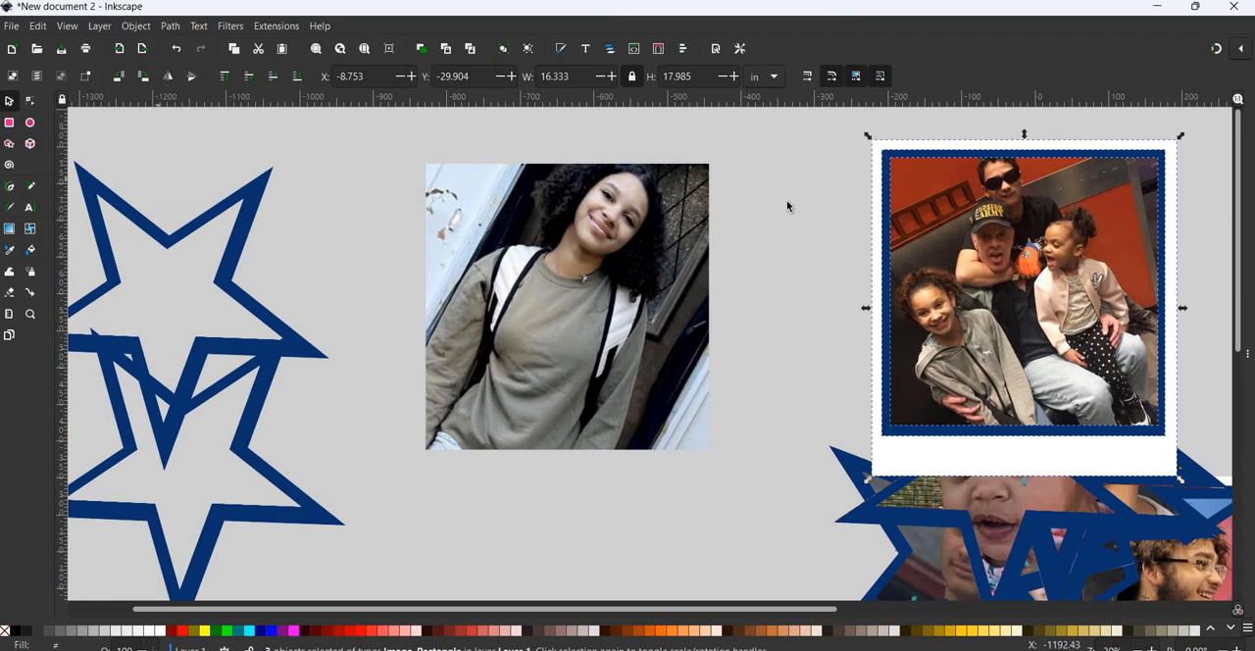
left_click(888, 160)
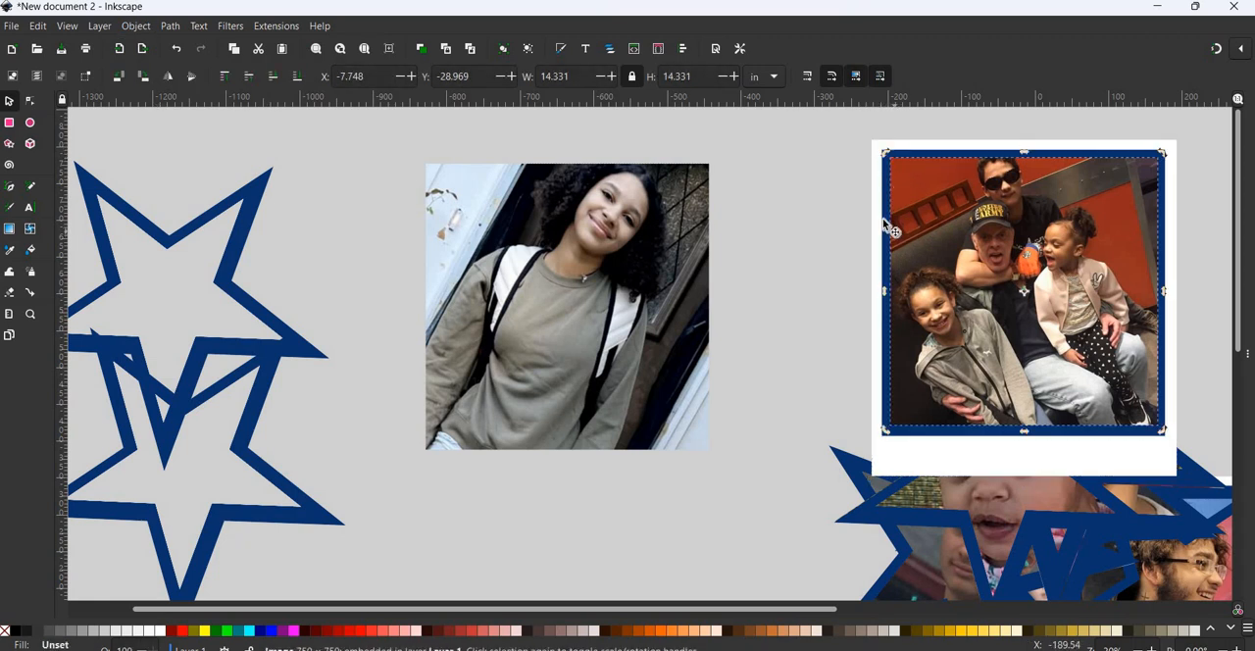
left_click(879, 192, "shift")
left_click(875, 192, "shift")
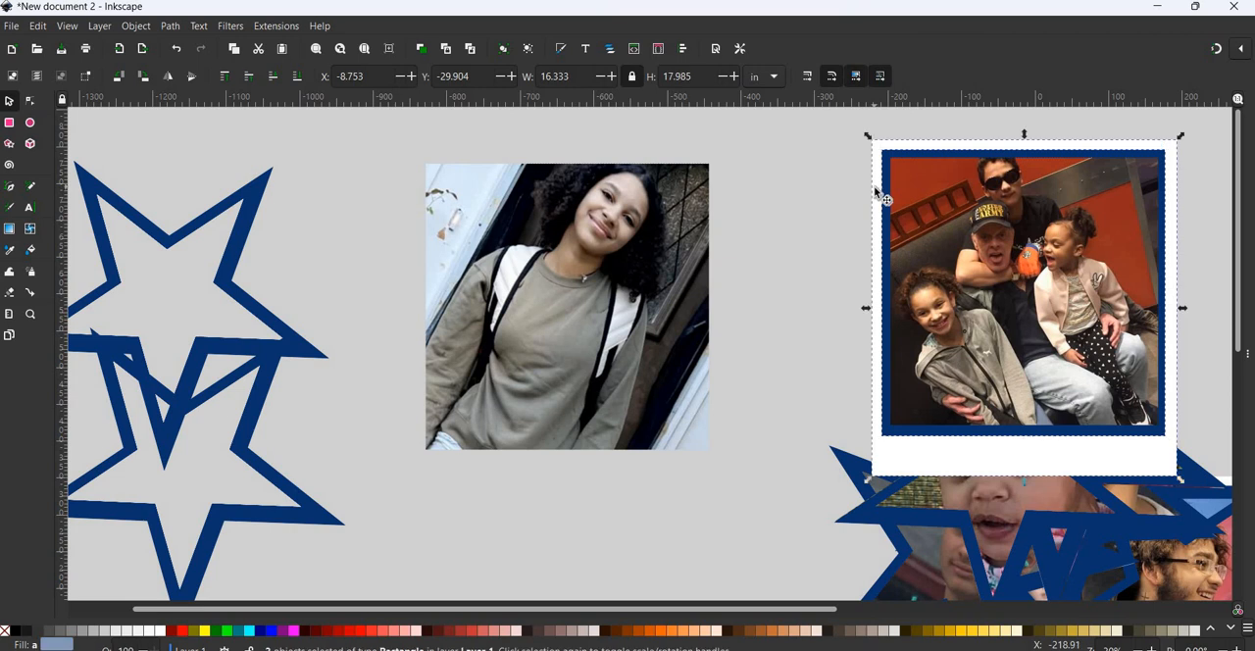
key("Home")
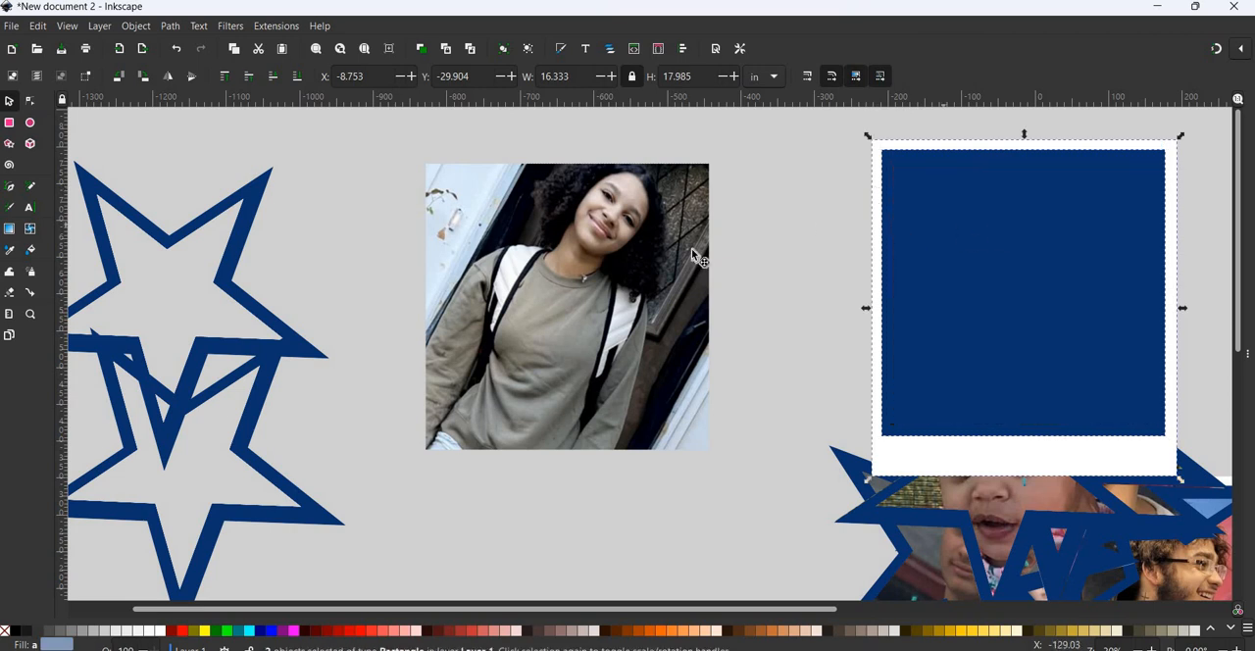
left_click_drag(874, 252, 329, 327)
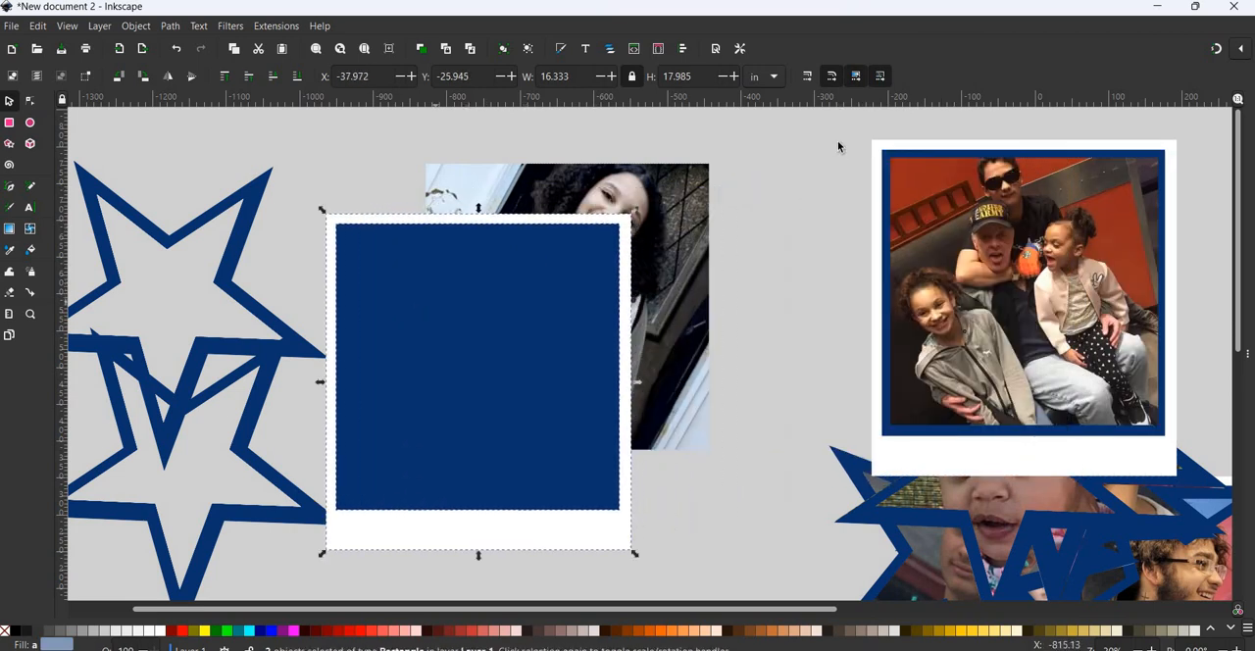
- Group the family photo with its blue square and white frame, and move the group farther from the girl's photo
left_click_drag(837, 120, 1183, 483)
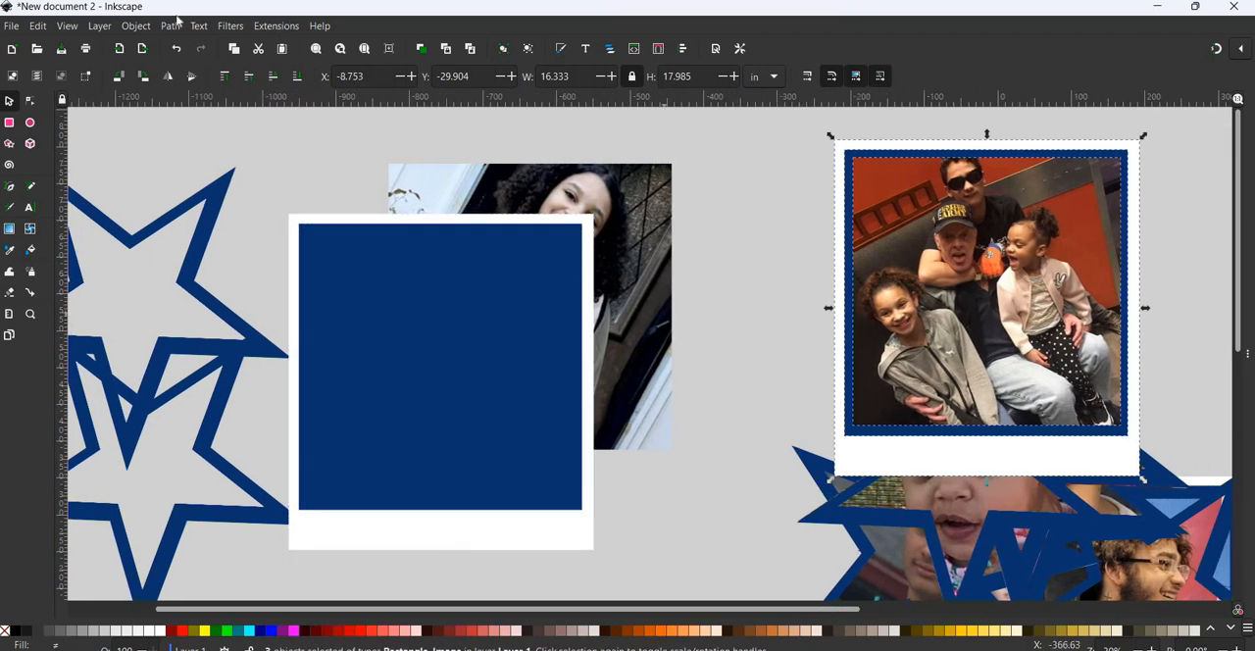
left_click(136, 27)
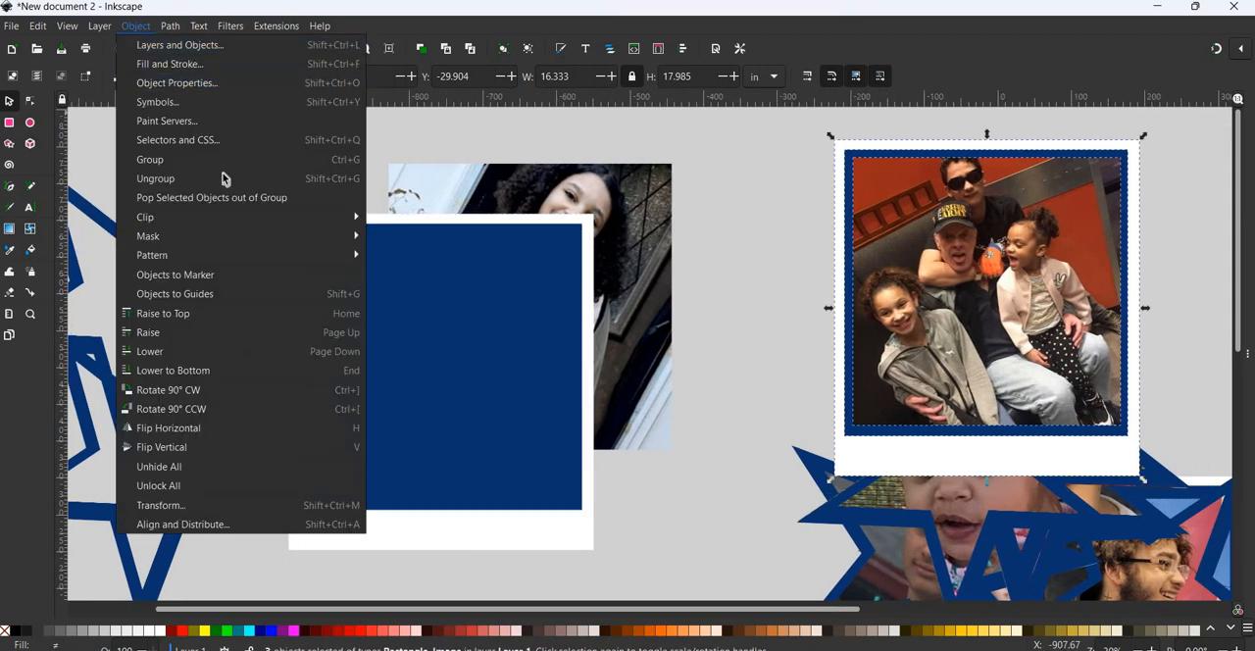
left_click(222, 163)
left_click_drag(1132, 285, 292, 195)
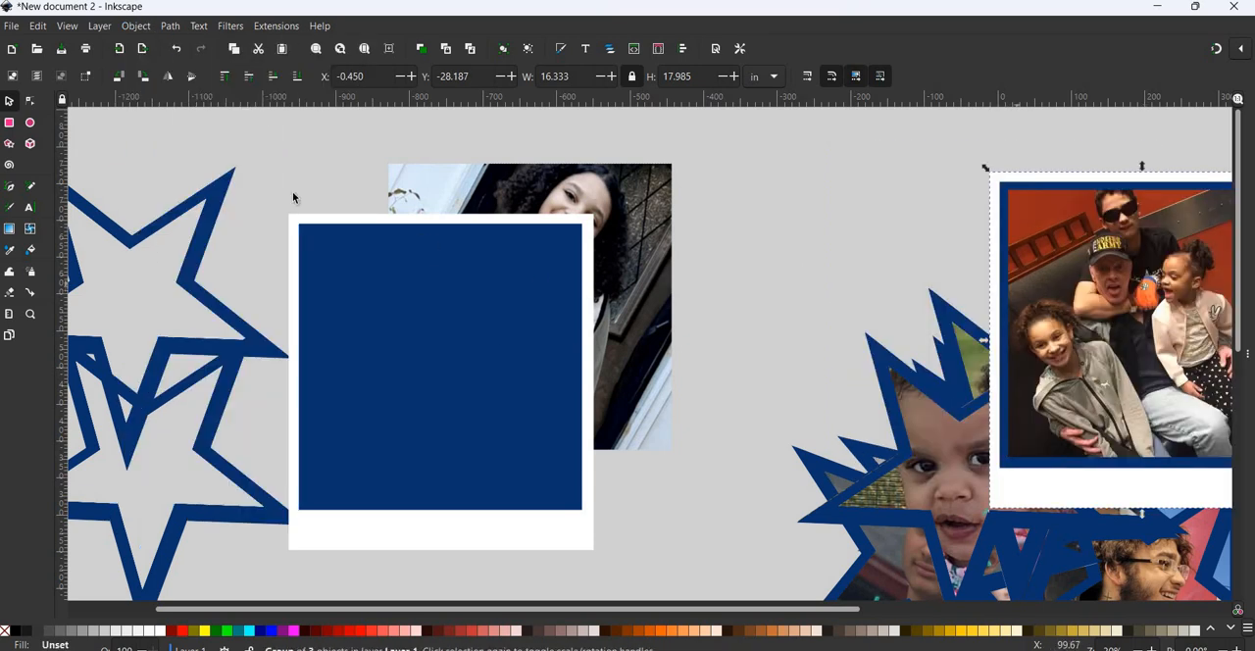
- Move the girl's clipped photo to Layer 1 and fit it inside the duplicated blue square at about 14.57 by 14.71 in
left_click(655, 191)
right_click(655, 191)
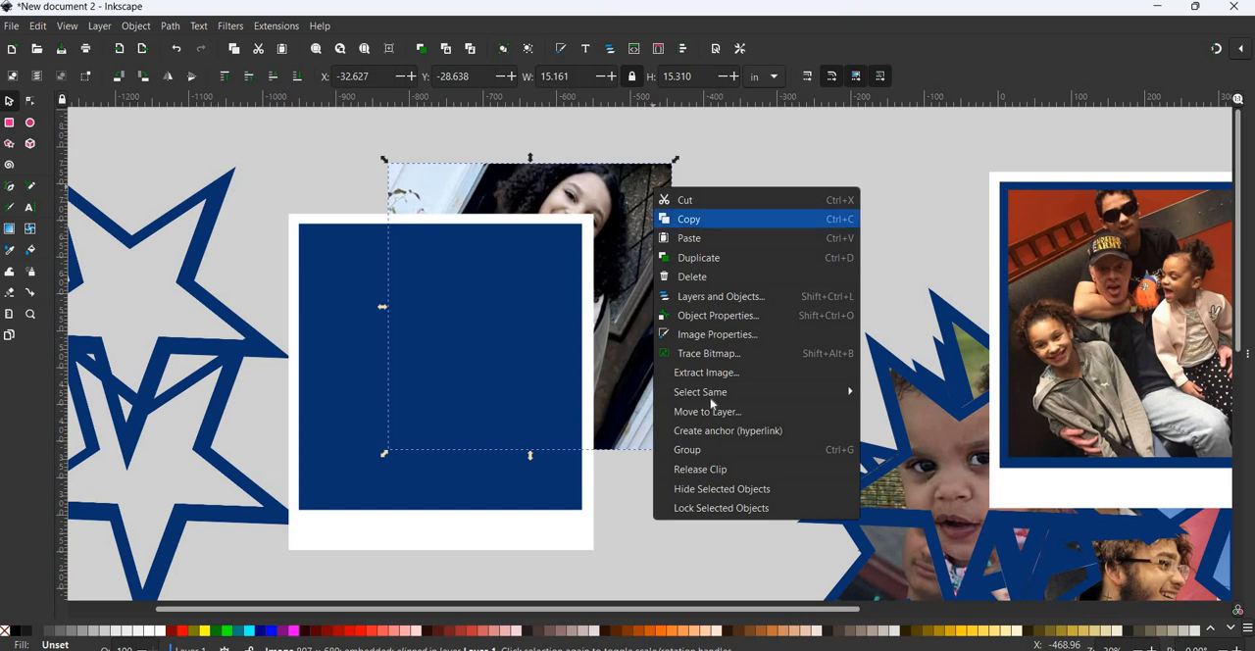
left_click(655, 417)
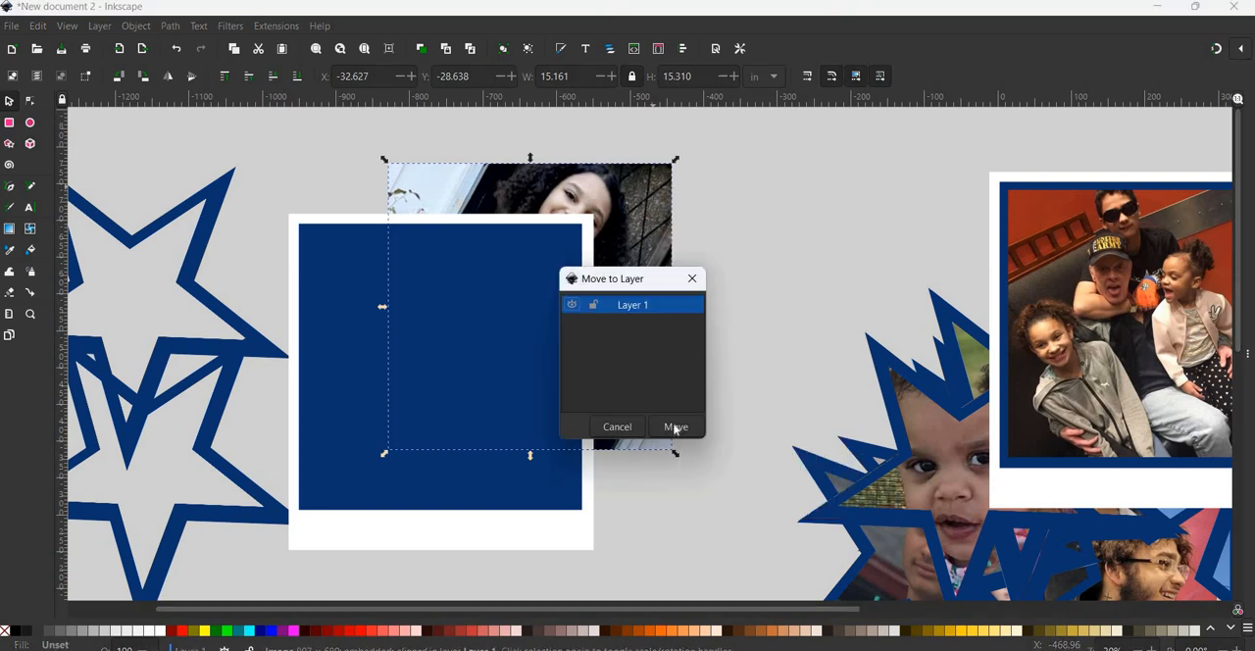
key("Return")
left_click_drag(643, 235, 540, 320)
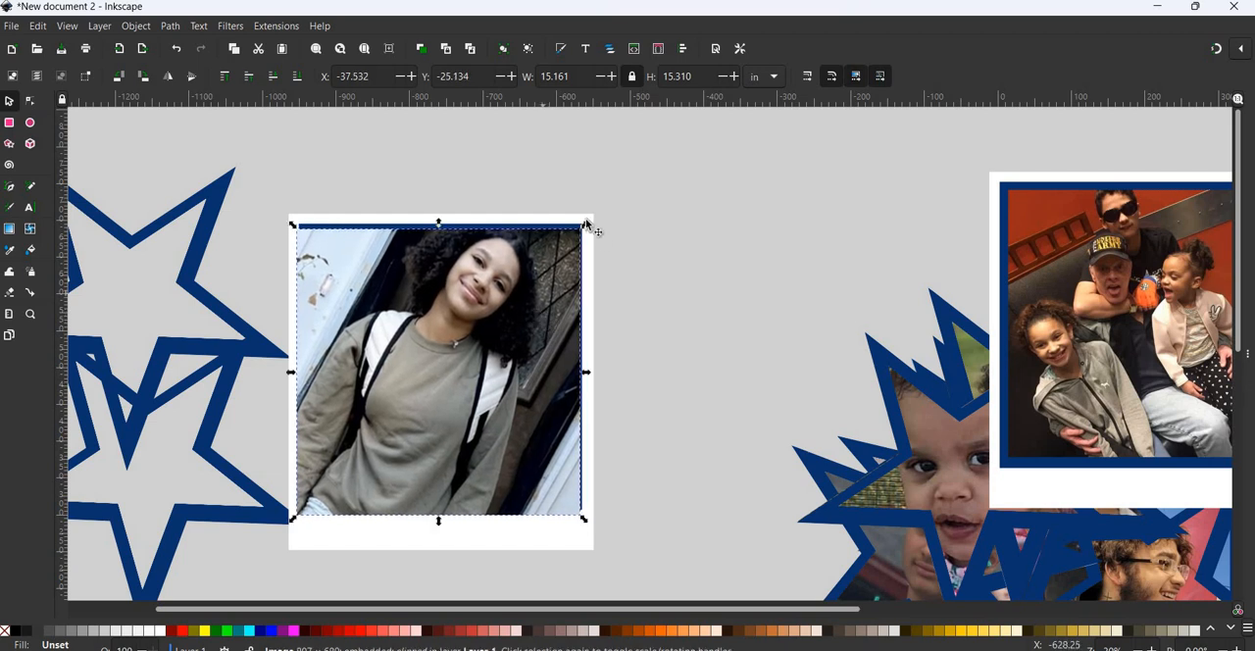
left_click_drag(586, 227, 575, 236)
left_click_drag(494, 320, 501, 315)
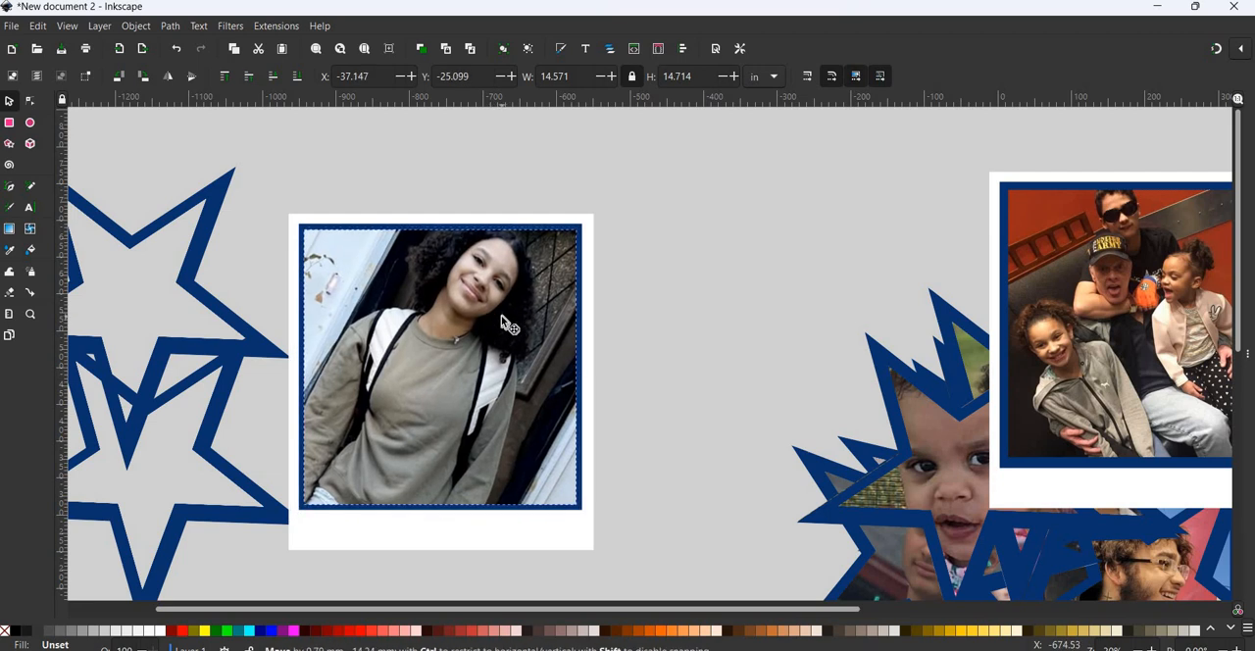
- Group the girl's photo with its blue square and white frame, and move the group so it overlaps the framed family photo
left_click_drag(225, 148, 683, 588)
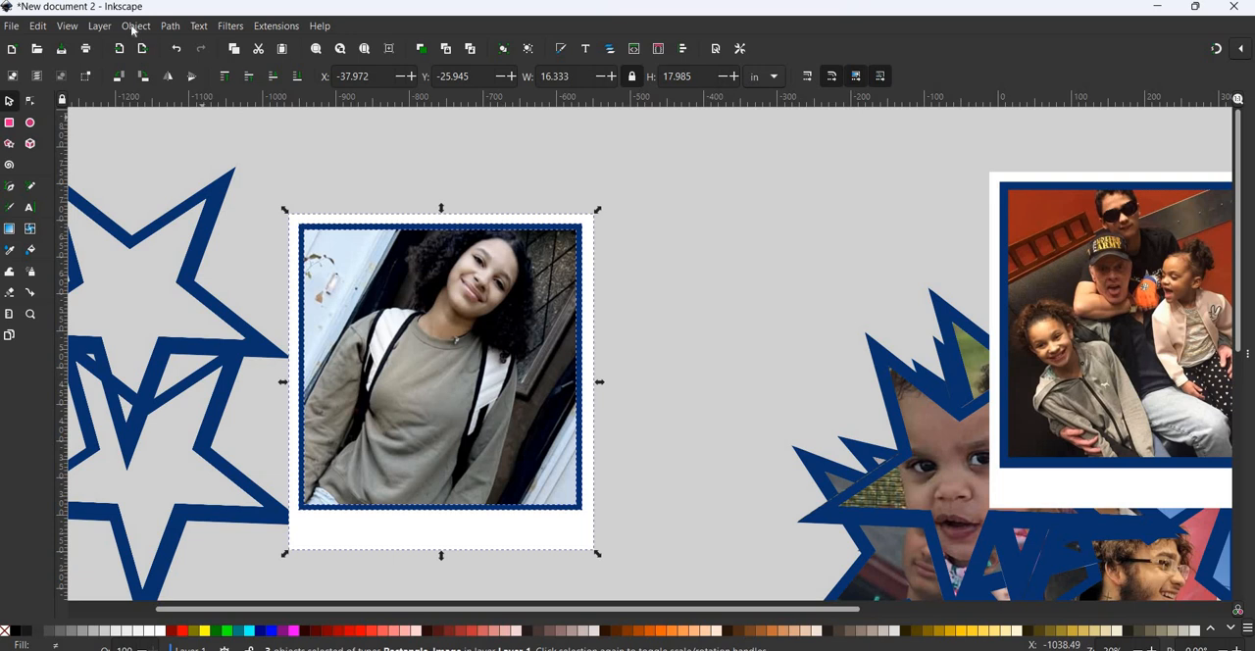
left_click(136, 26)
left_click(157, 165)
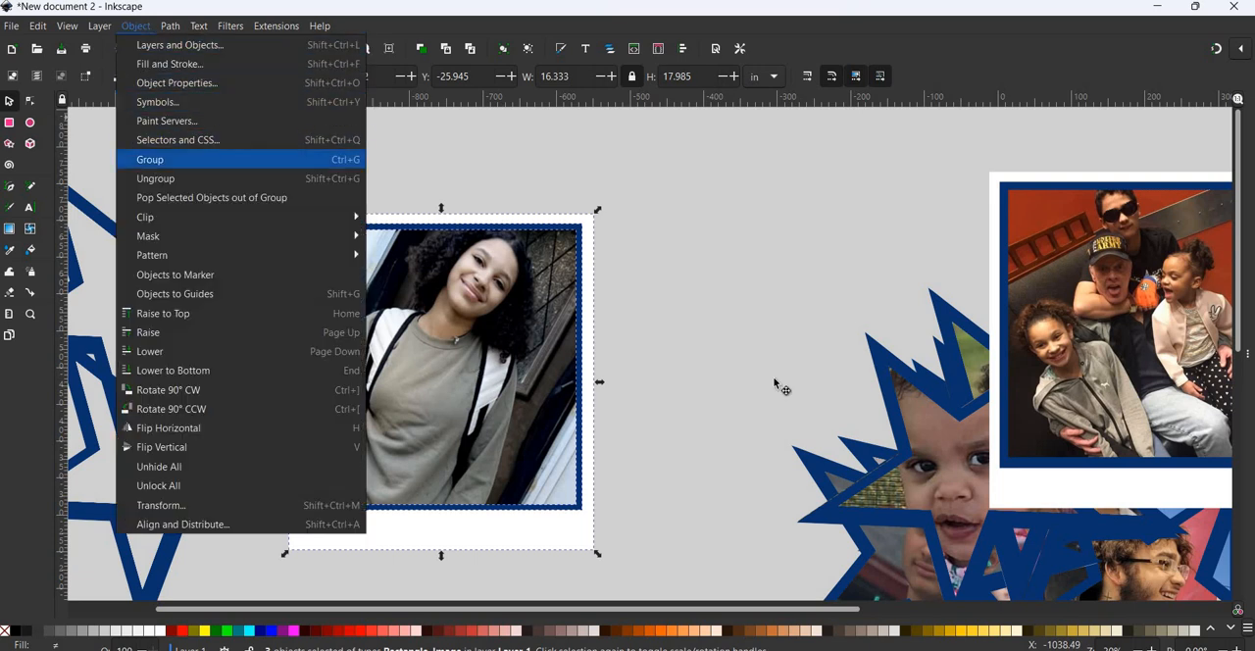
left_click_drag(423, 357, 984, 375)
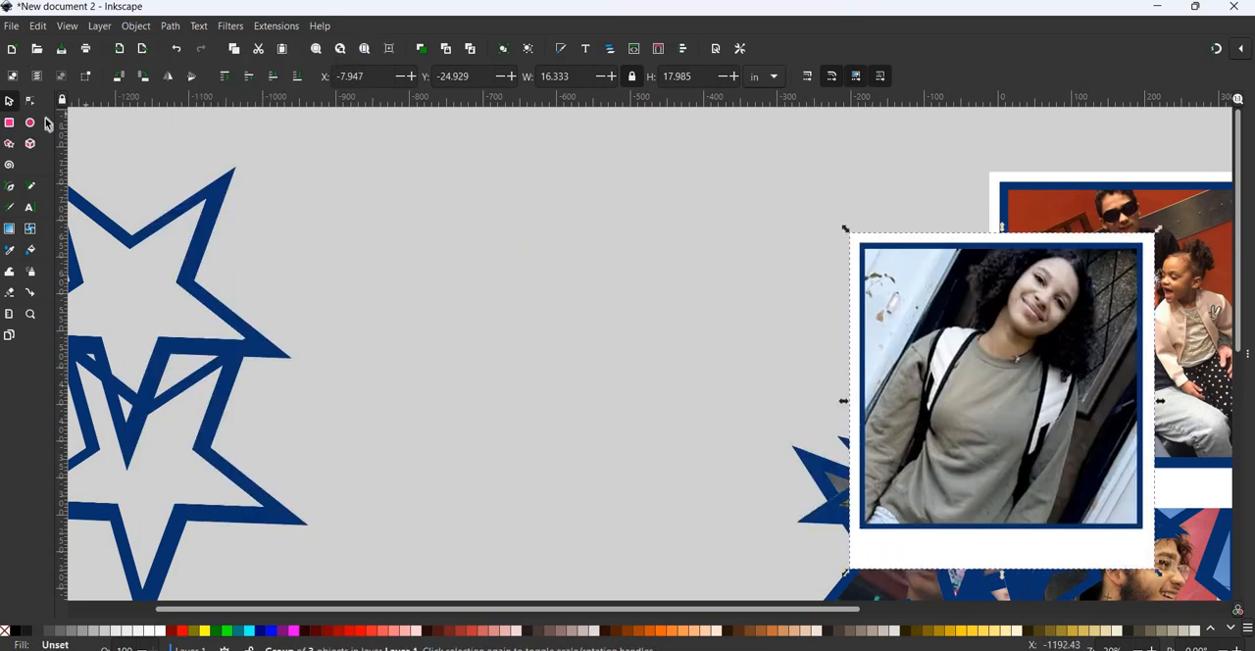
- Import image5 from Downloads as an embedded image and position it between the empty stars and the framed photos
left_click(11, 27)
left_click(61, 218)
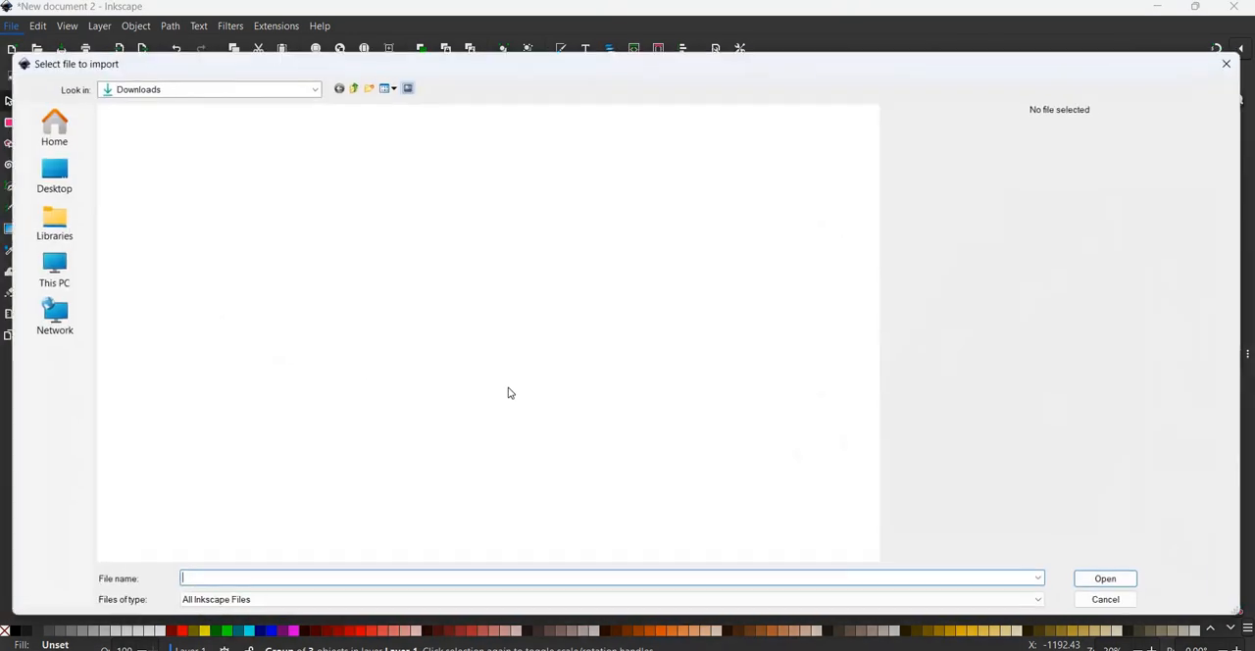
scroll(509, 392, "down", 10)
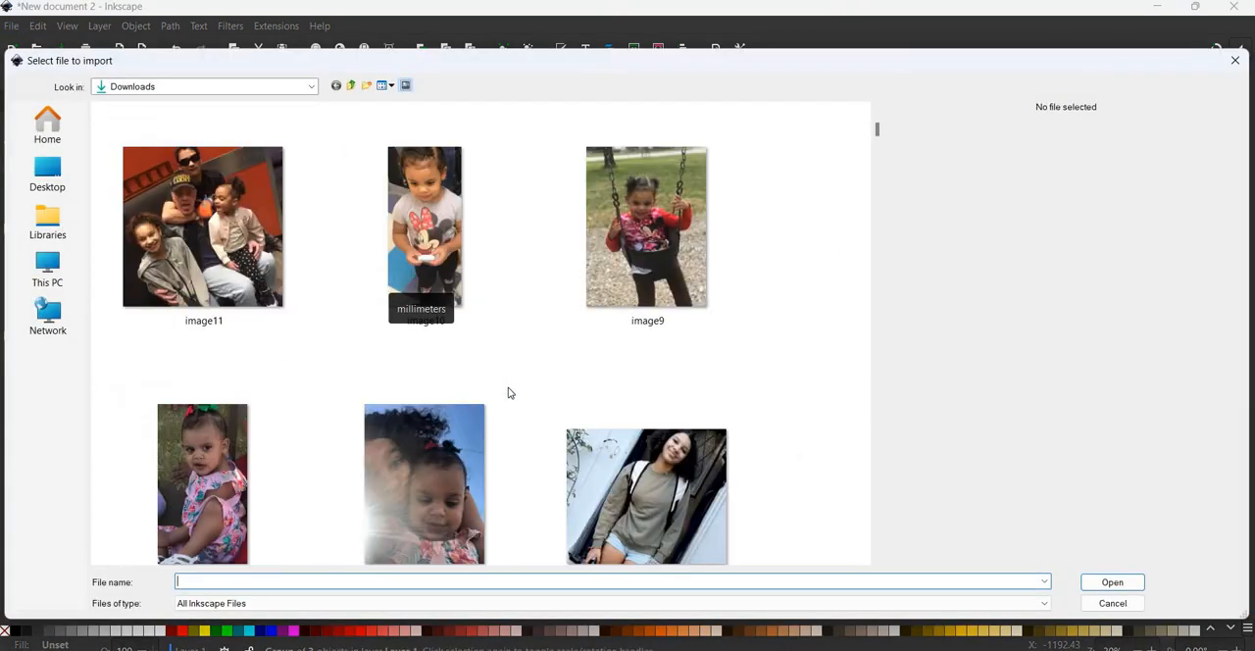
scroll(341, 463, "down", 3)
left_click(218, 495)
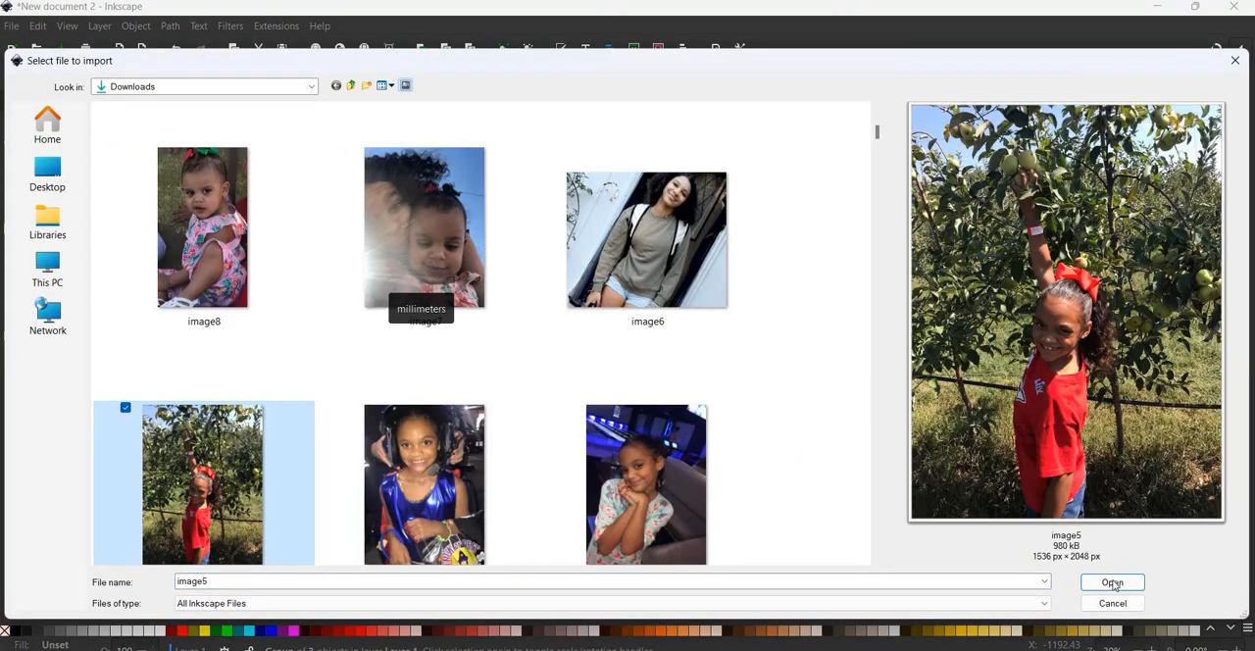
left_click(1113, 582)
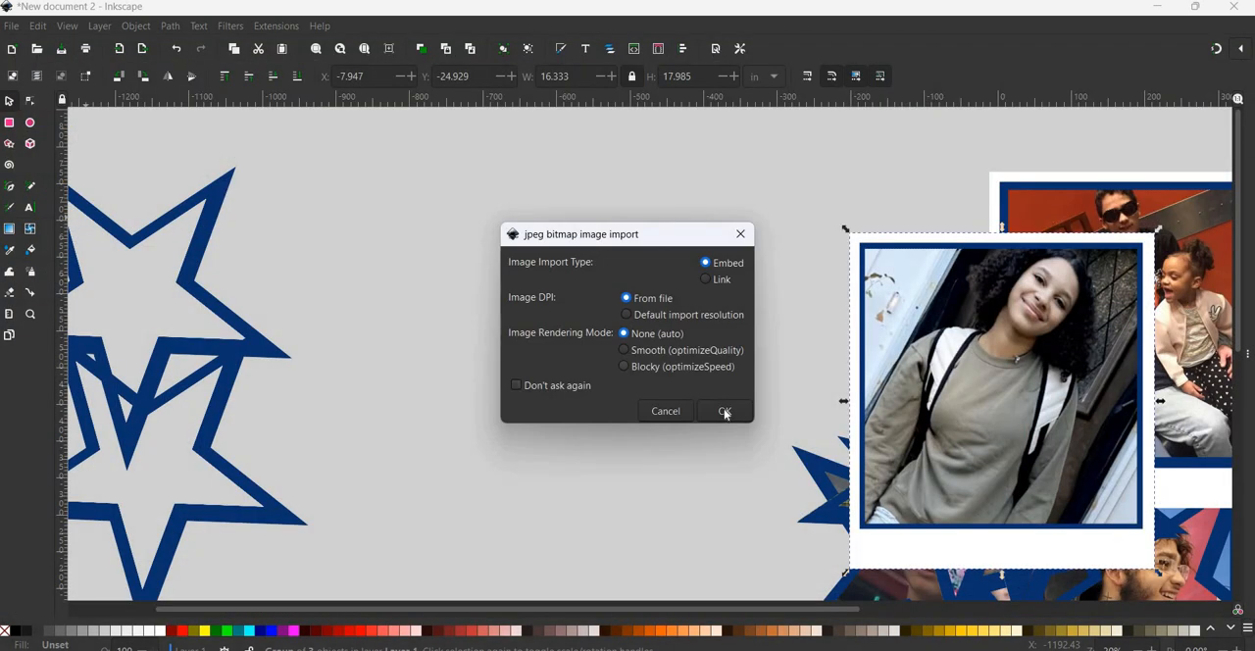
key("Return")
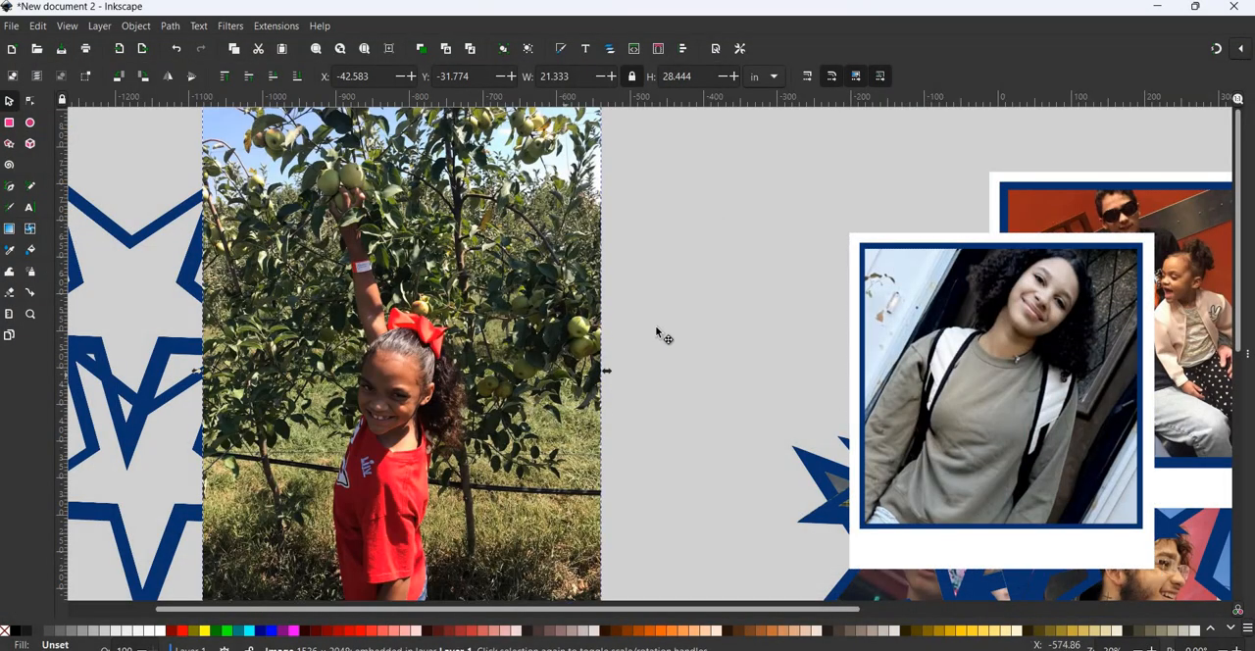
left_click_drag(644, 314, 607, 376)
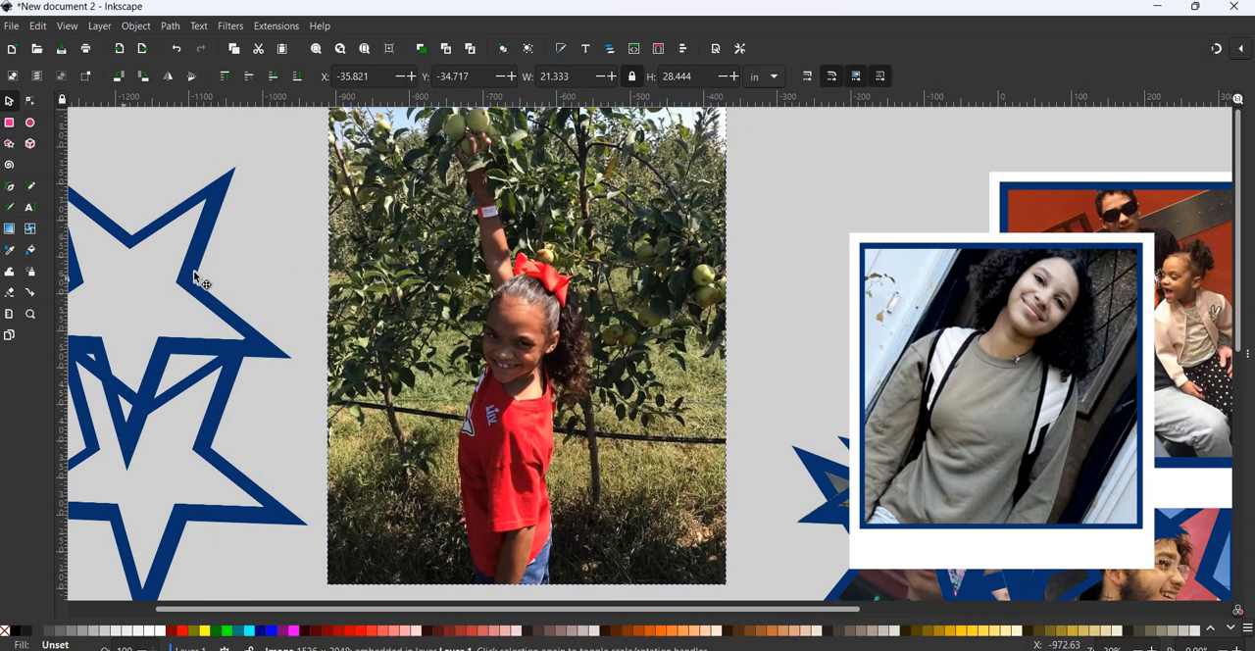
- Place an empty blue star over the girl's face in the orchard photo and clip the photo to the star's shape
left_click(201, 275)
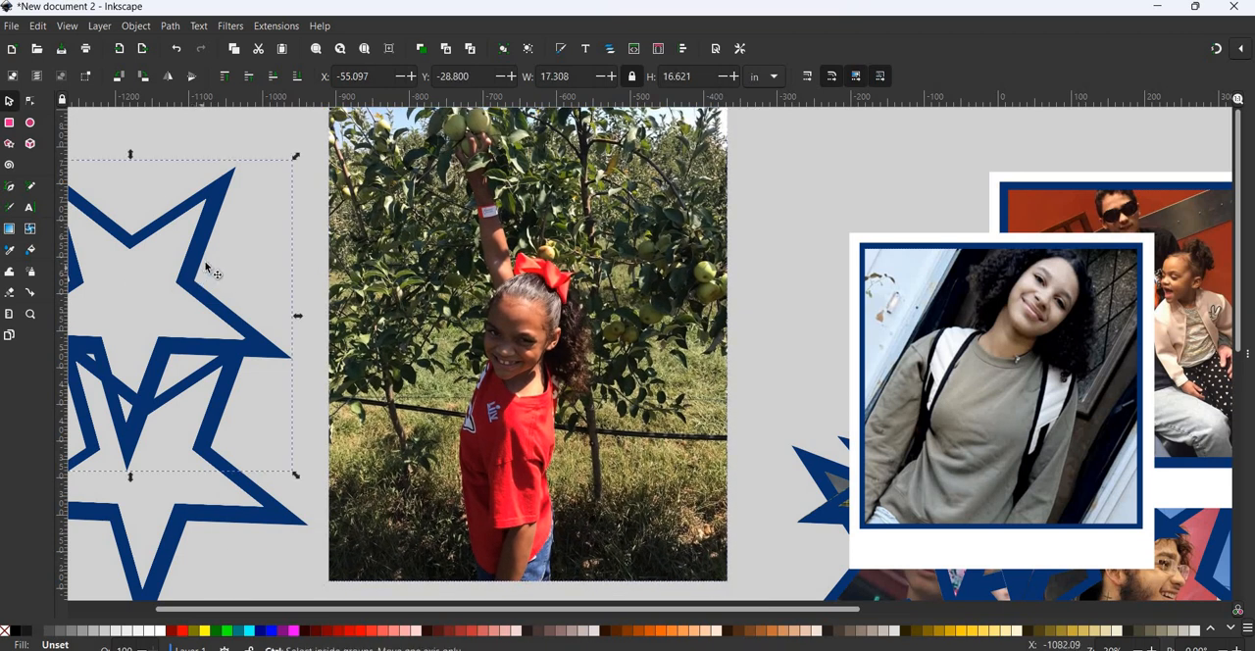
left_click_drag(190, 268, 586, 298)
left_click(687, 158, "shift")
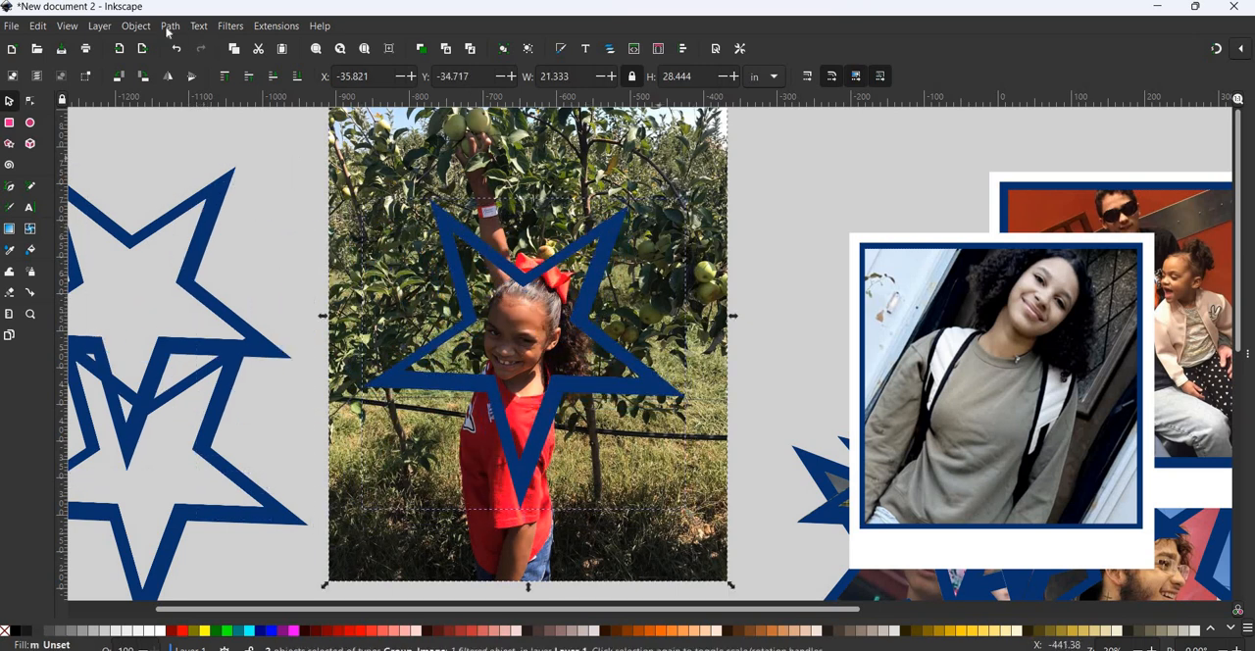
left_click(135, 26)
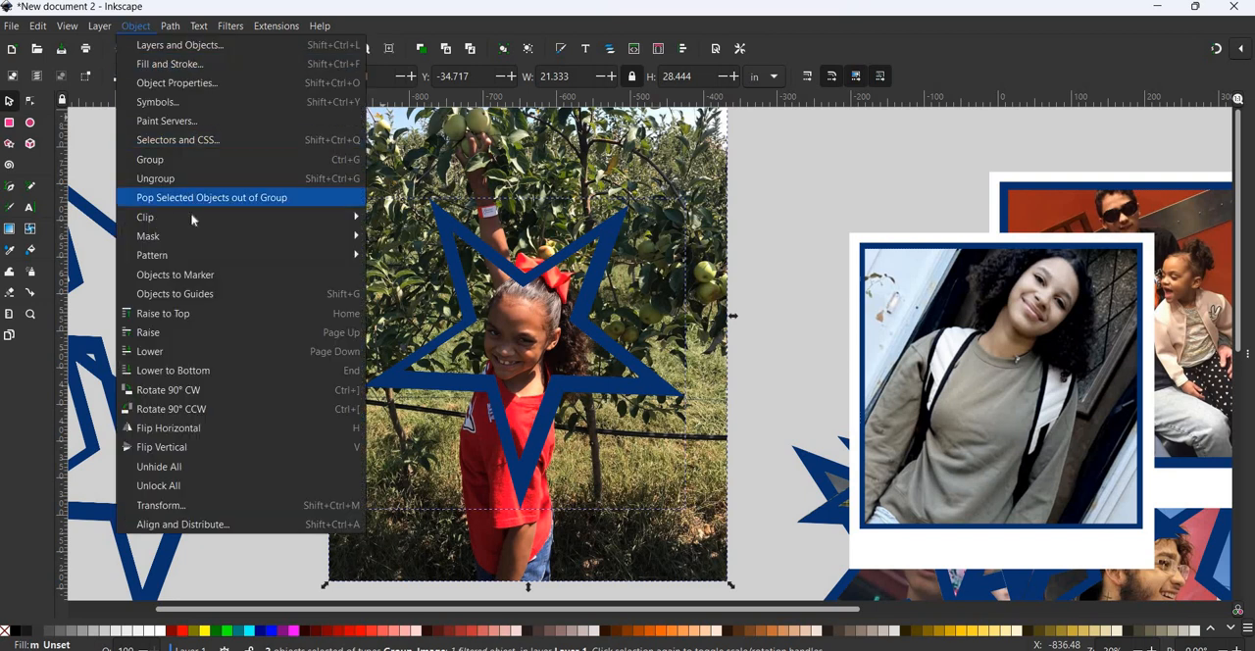
mouse_move(333, 217)
left_click(401, 216)
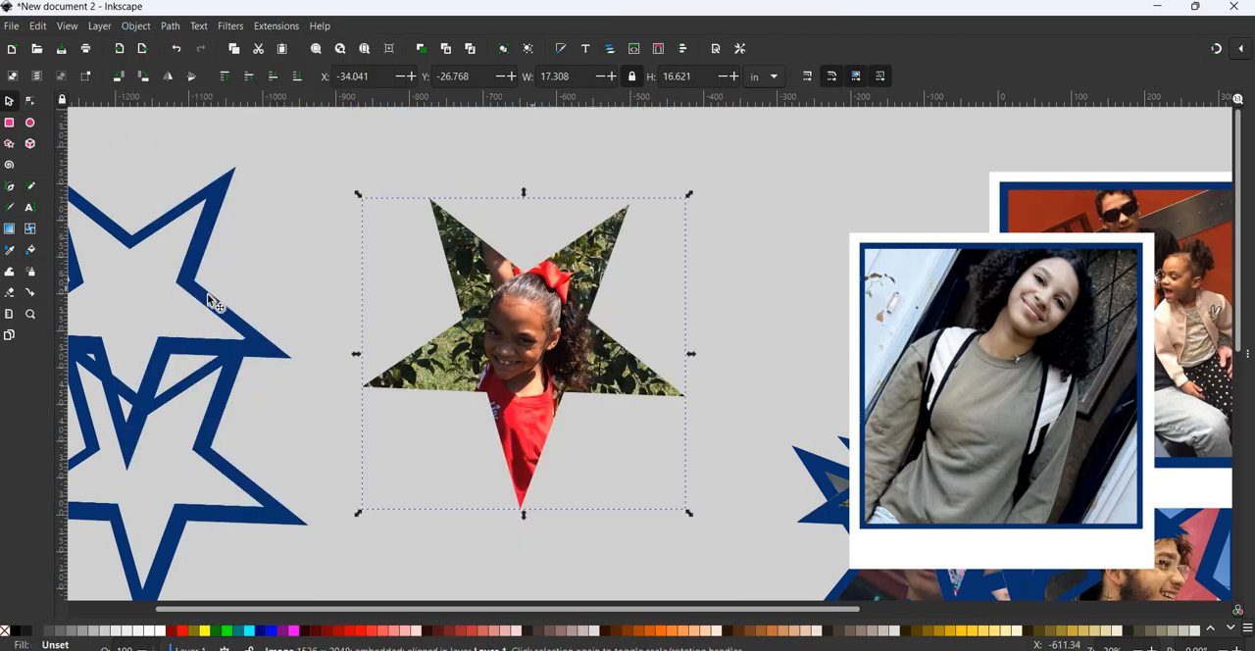
- Move another empty star to Layer 1 and fit it over the clipped orchard photo at about 17.71 by 17.01 in
left_click(206, 301)
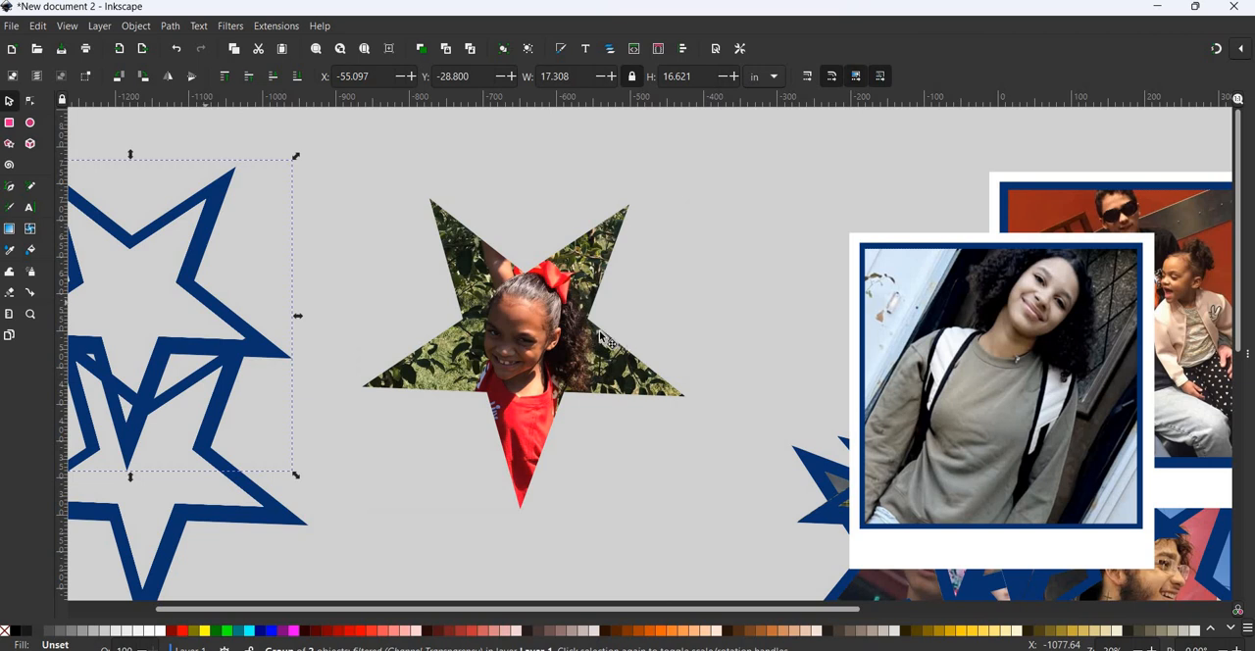
left_click_drag(599, 338, 394, 292)
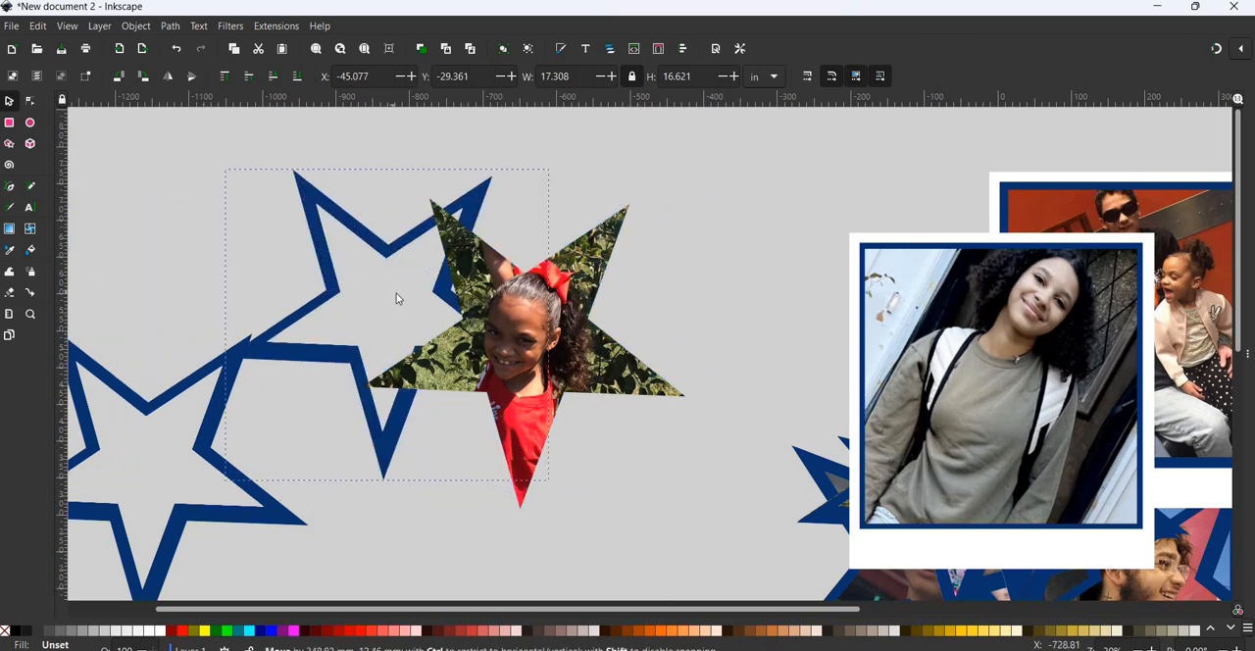
right_click(468, 484)
left_click(549, 478)
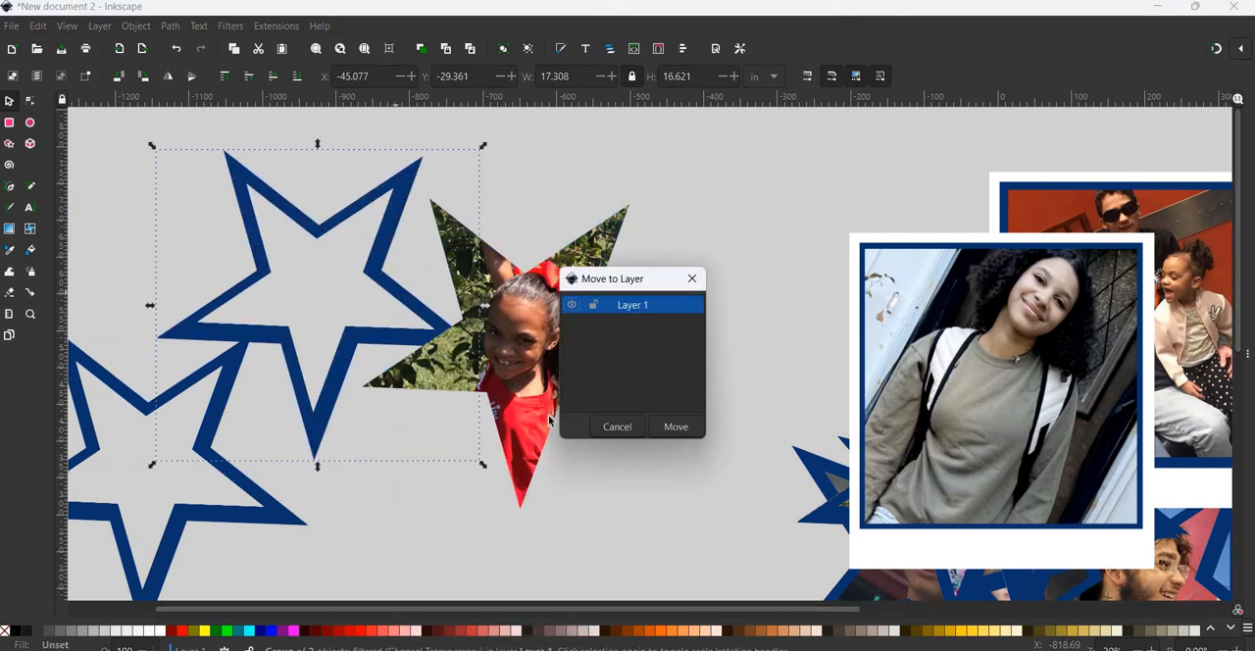
key("Return")
left_click_drag(392, 351, 599, 420)
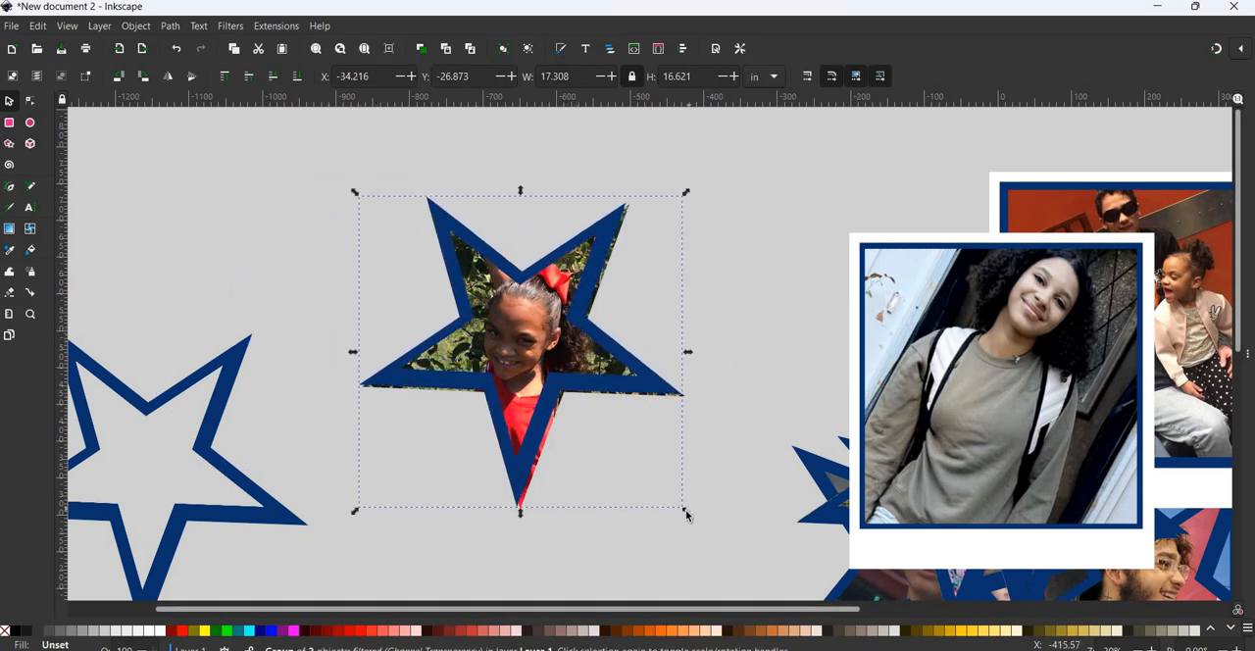
left_click_drag(693, 521, 692, 518)
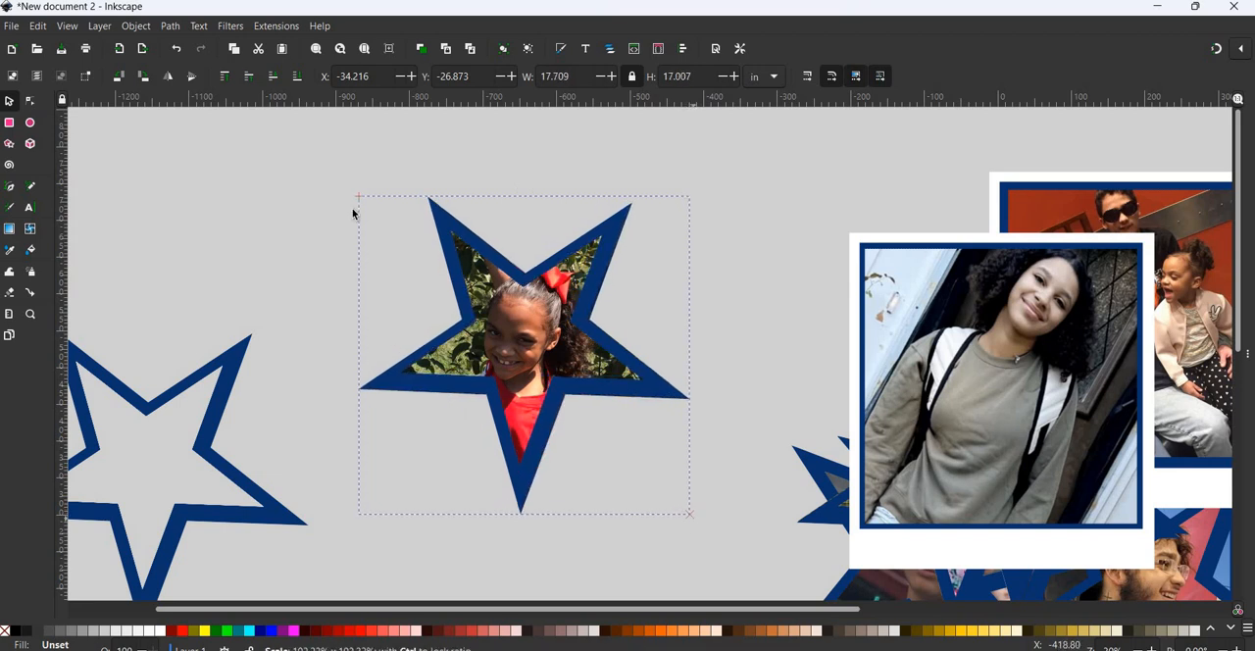
- Group the clipped orchard photo with its blue star border, and move the group so it overlaps the framed girl's photo
left_click_drag(279, 129, 743, 576)
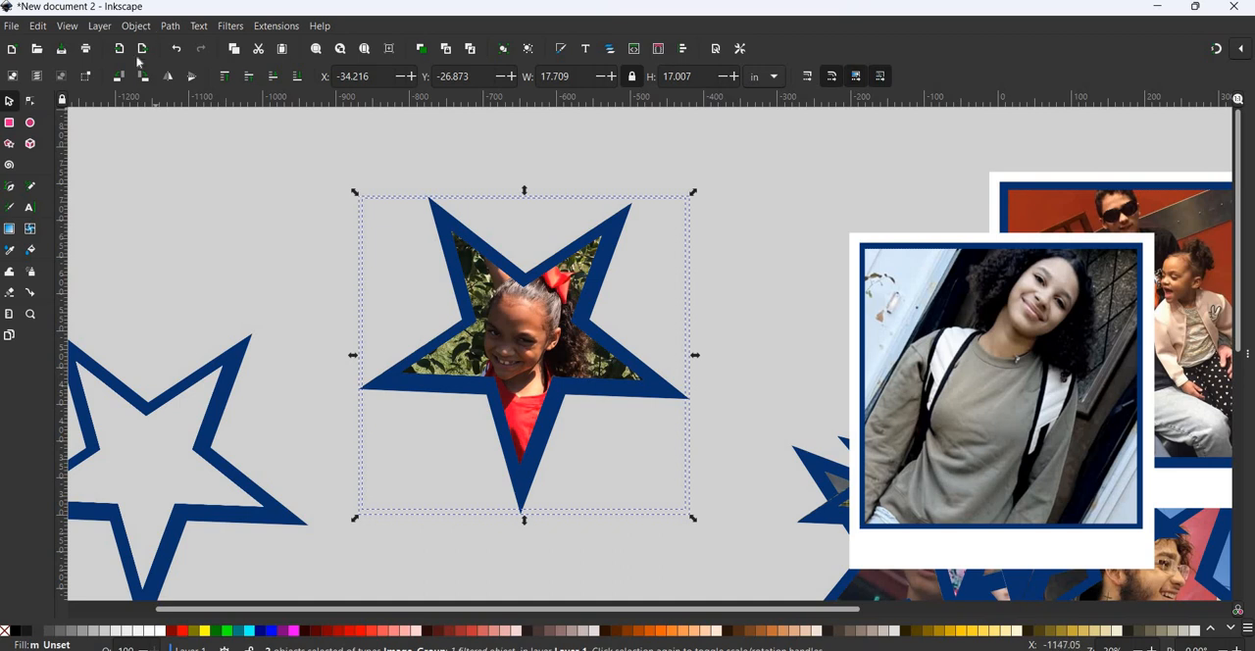
left_click(135, 26)
left_click(147, 157)
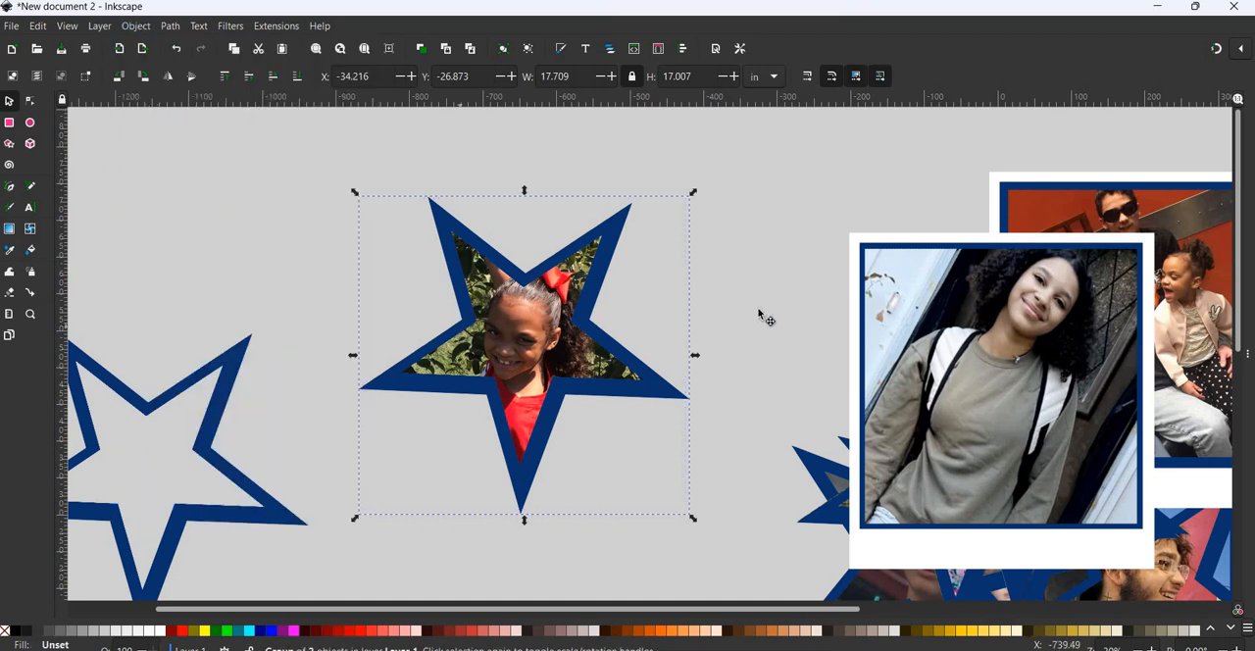
left_click_drag(542, 308, 933, 289)
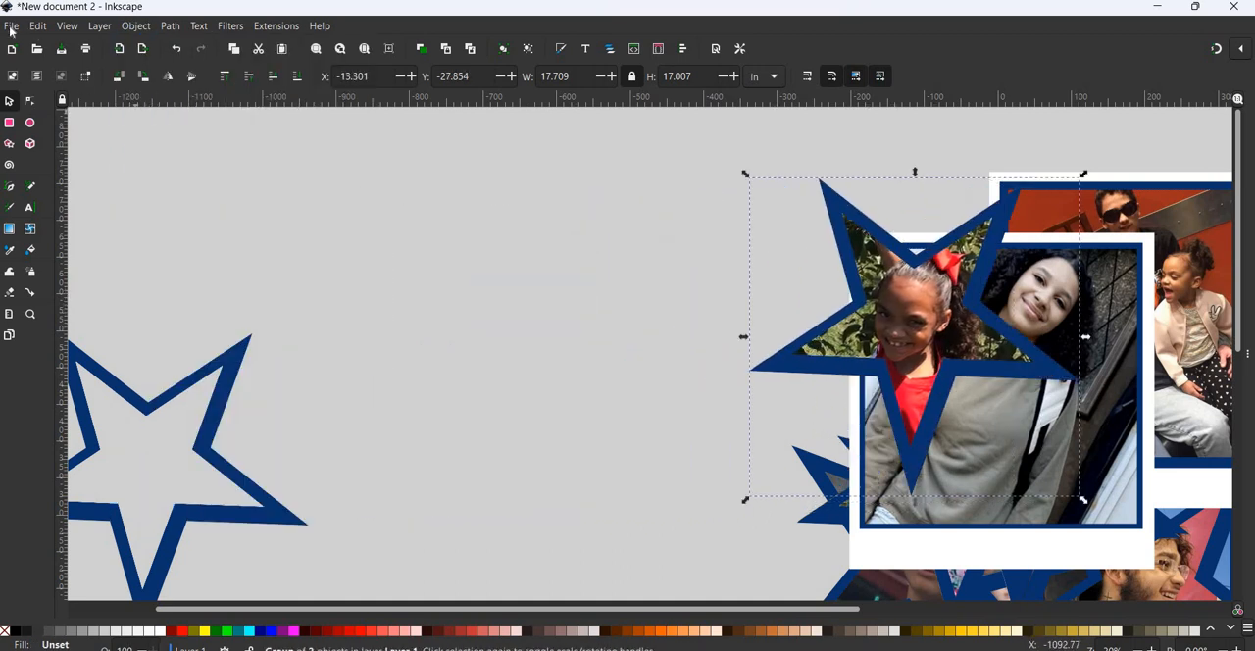
- Import image4 from Downloads as an embedded image, position it beside the empty star, and enlarge it to about 16.28 by 21.71 in
left_click(41, 216)
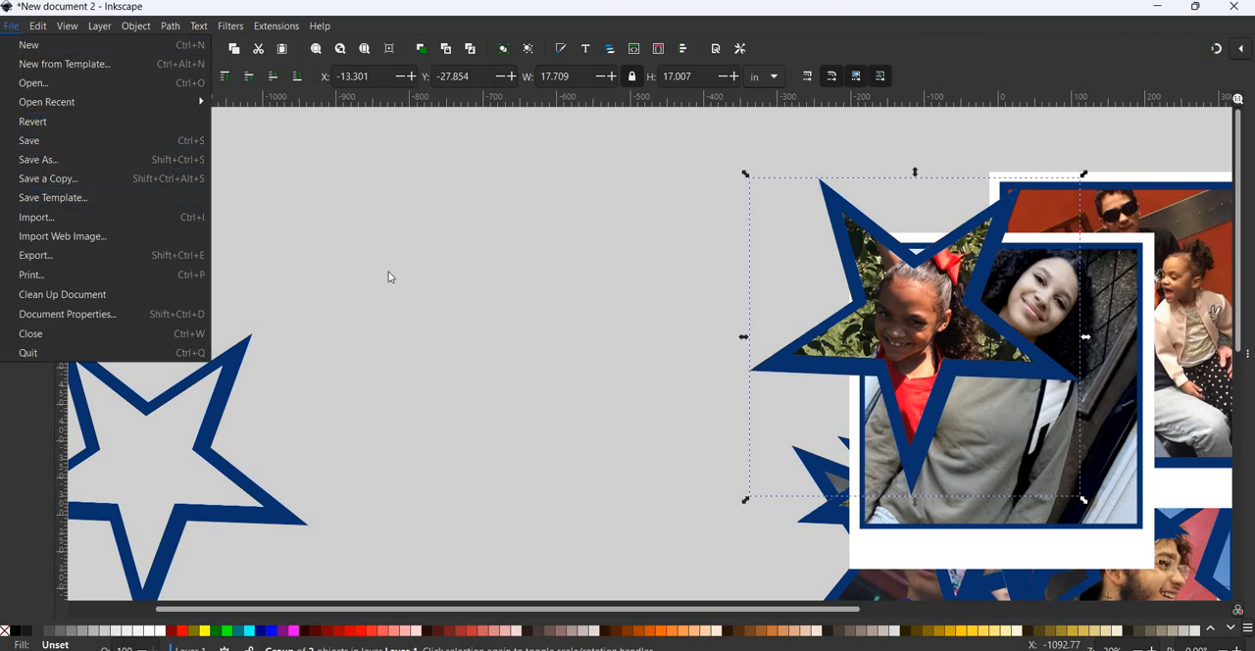
scroll(546, 287, "down", 10)
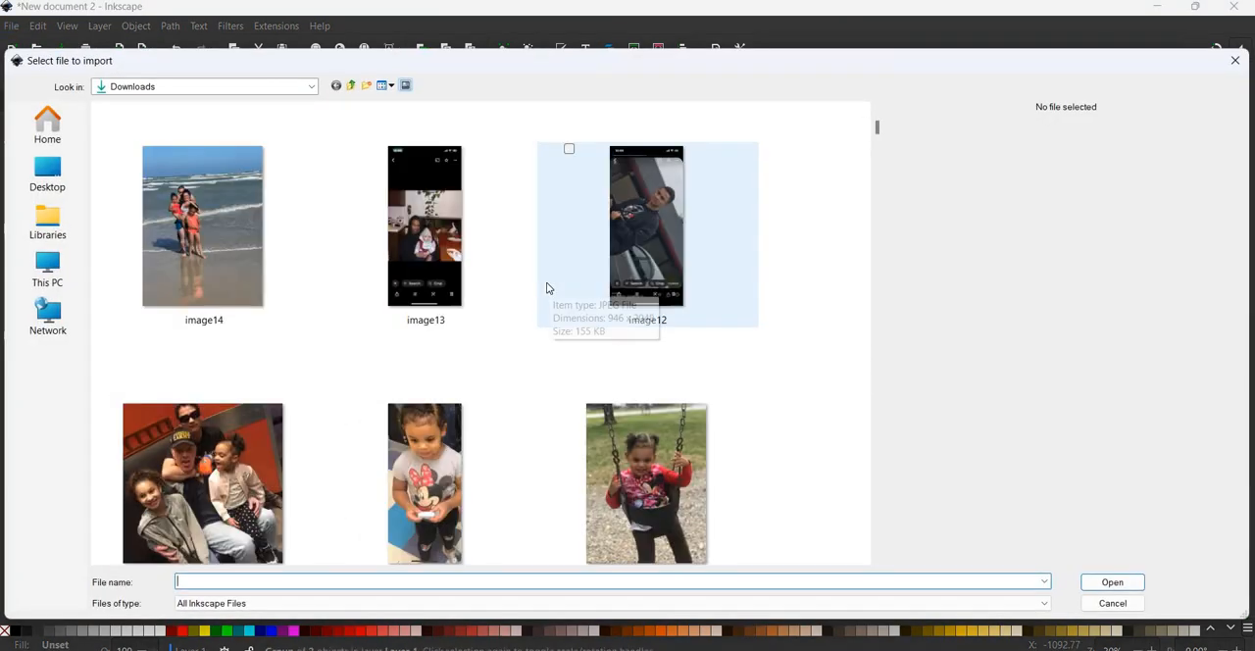
scroll(517, 336, "down", 3)
left_click(446, 480)
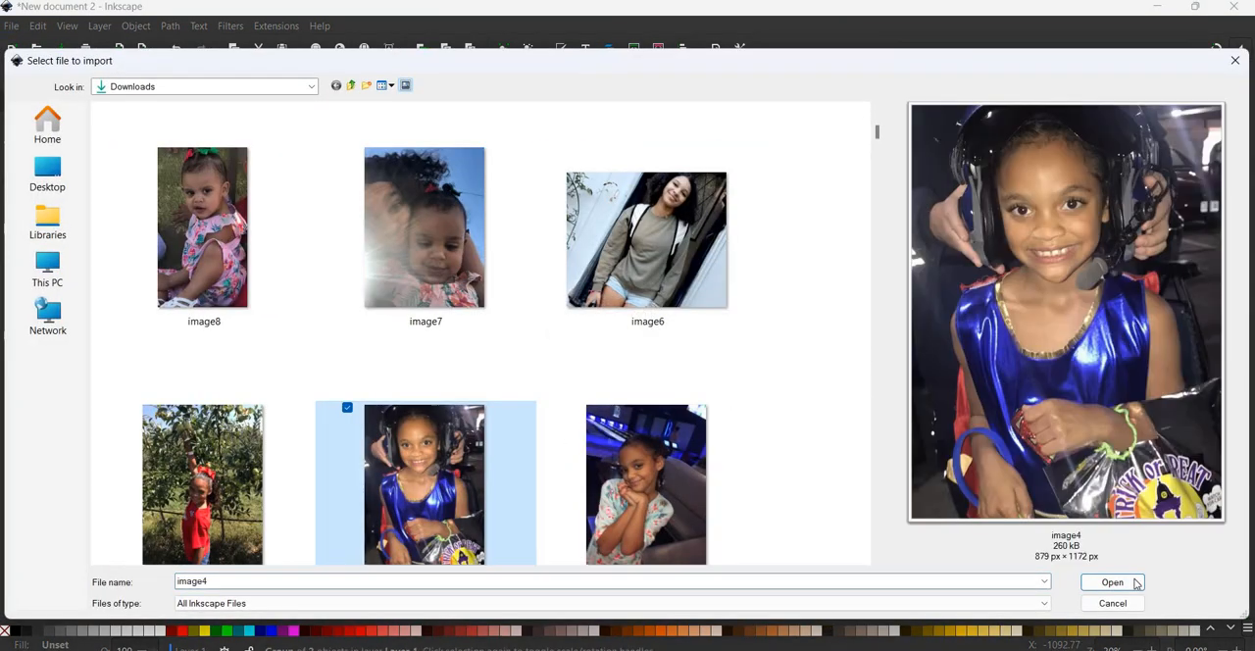
left_click(1112, 581)
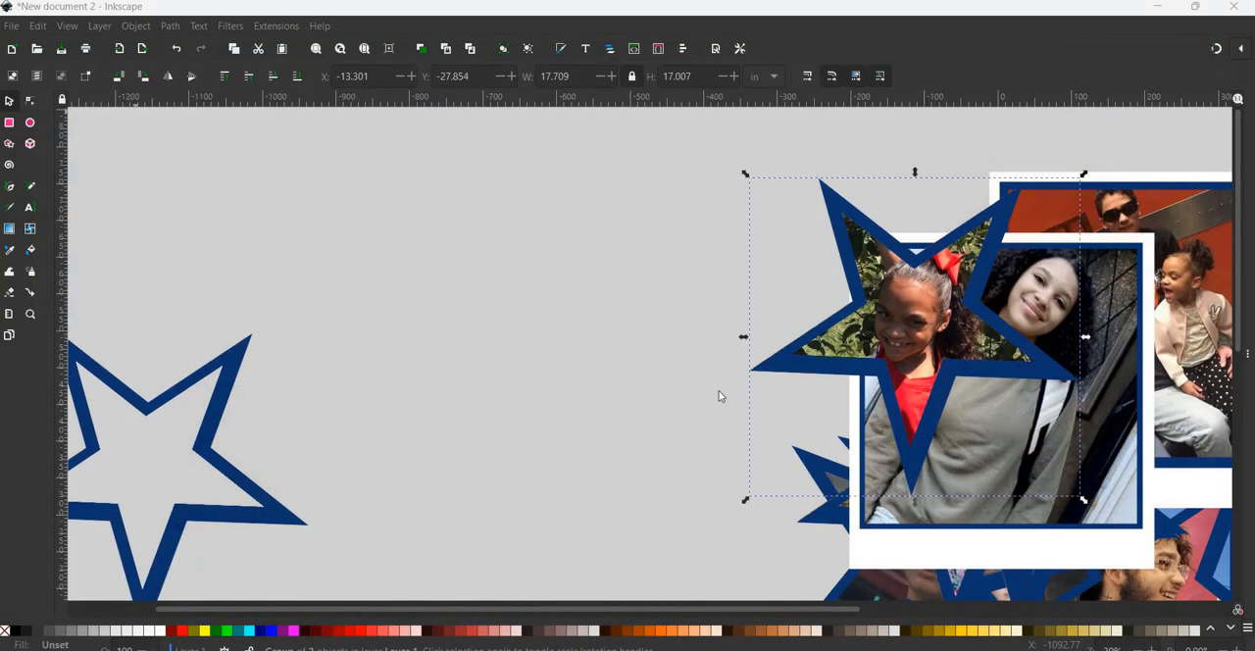
key("Return")
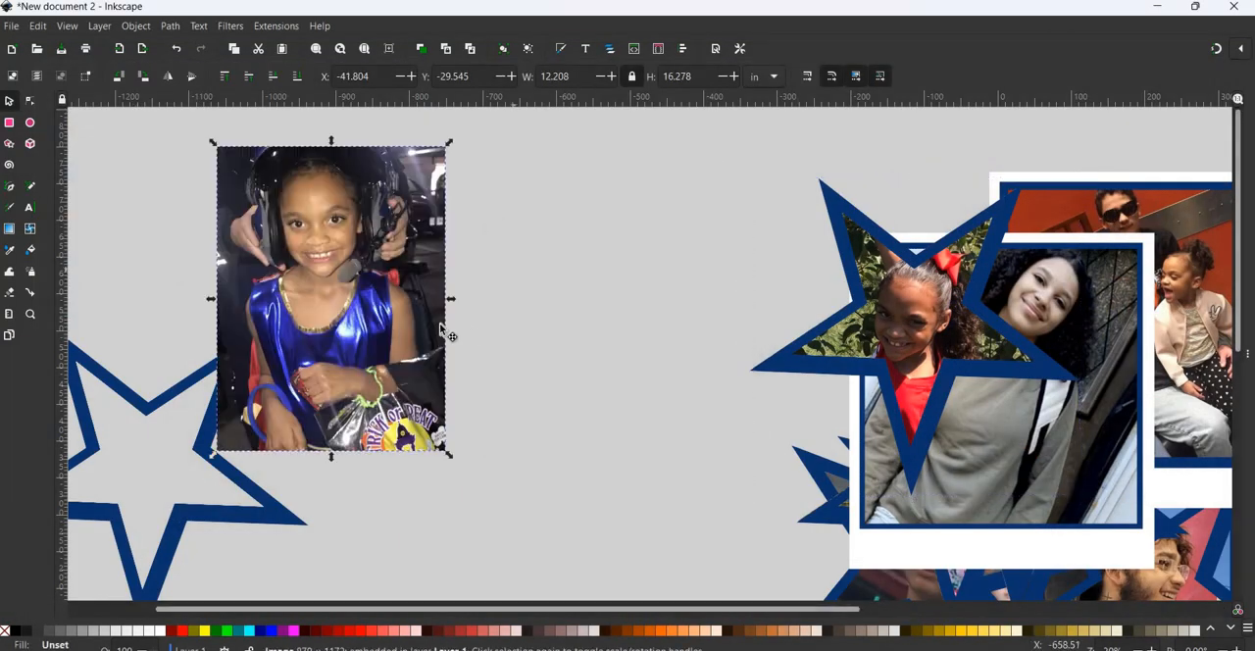
left_click_drag(409, 372, 523, 384)
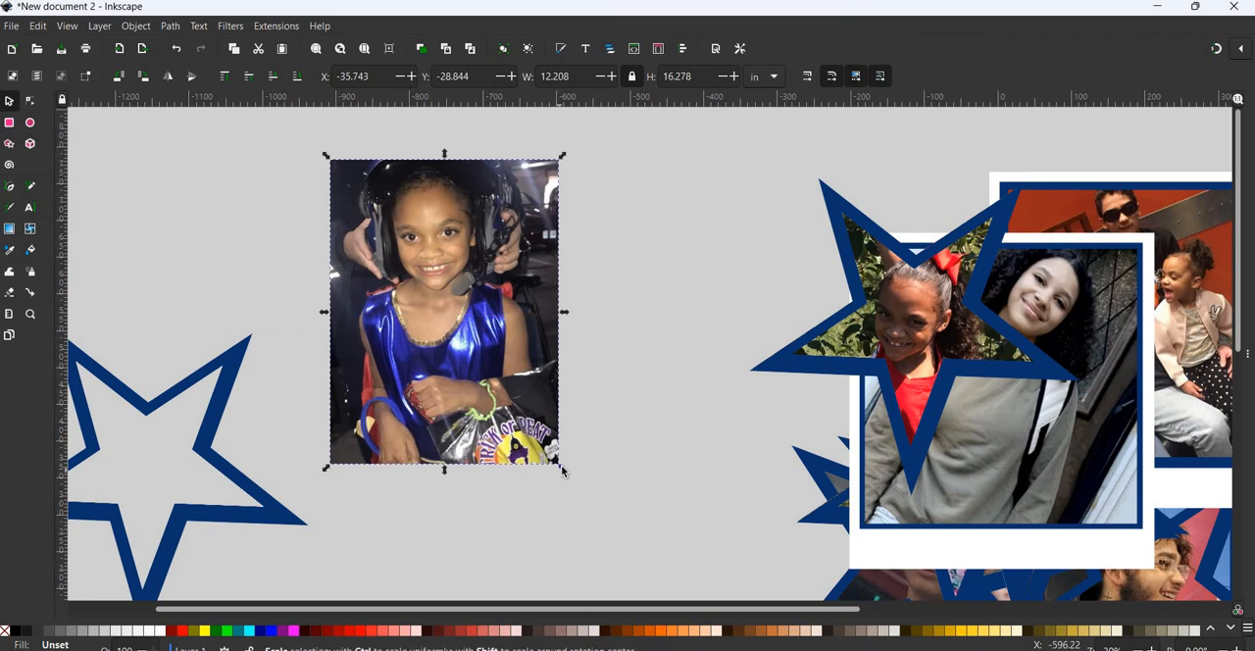
left_click_drag(562, 468, 638, 567)
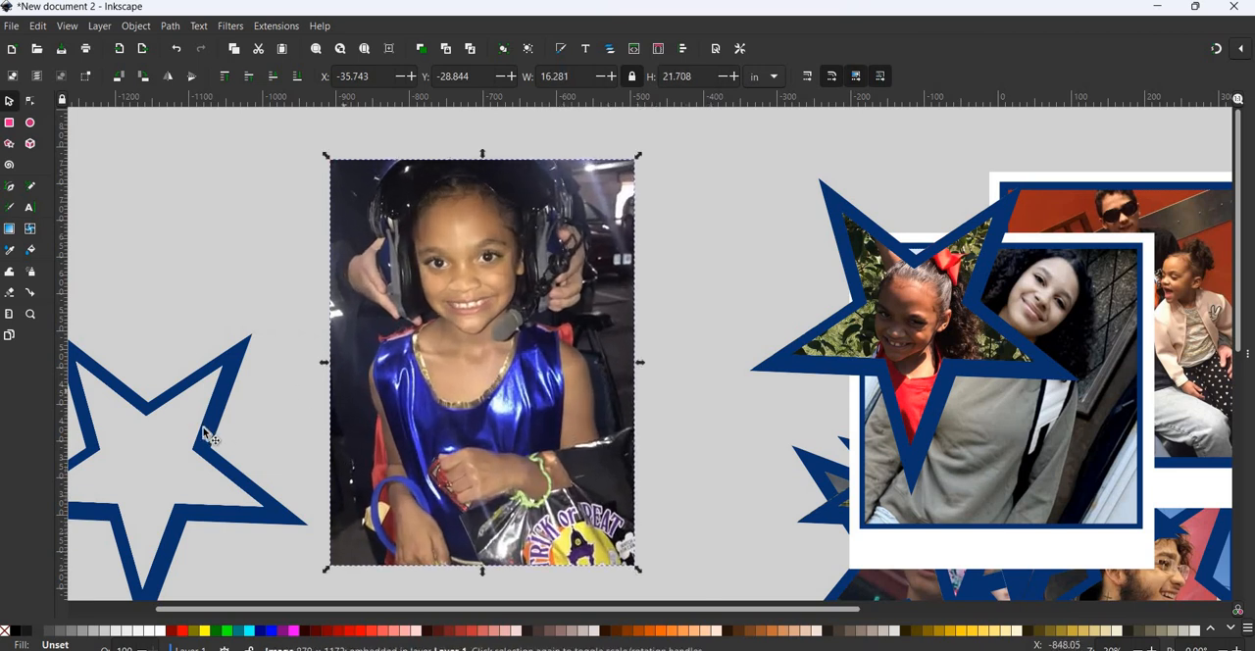
- Set one empty star beside the image4 photo and place a copy of it over the girl's face
left_click_drag(207, 429, 527, 266)
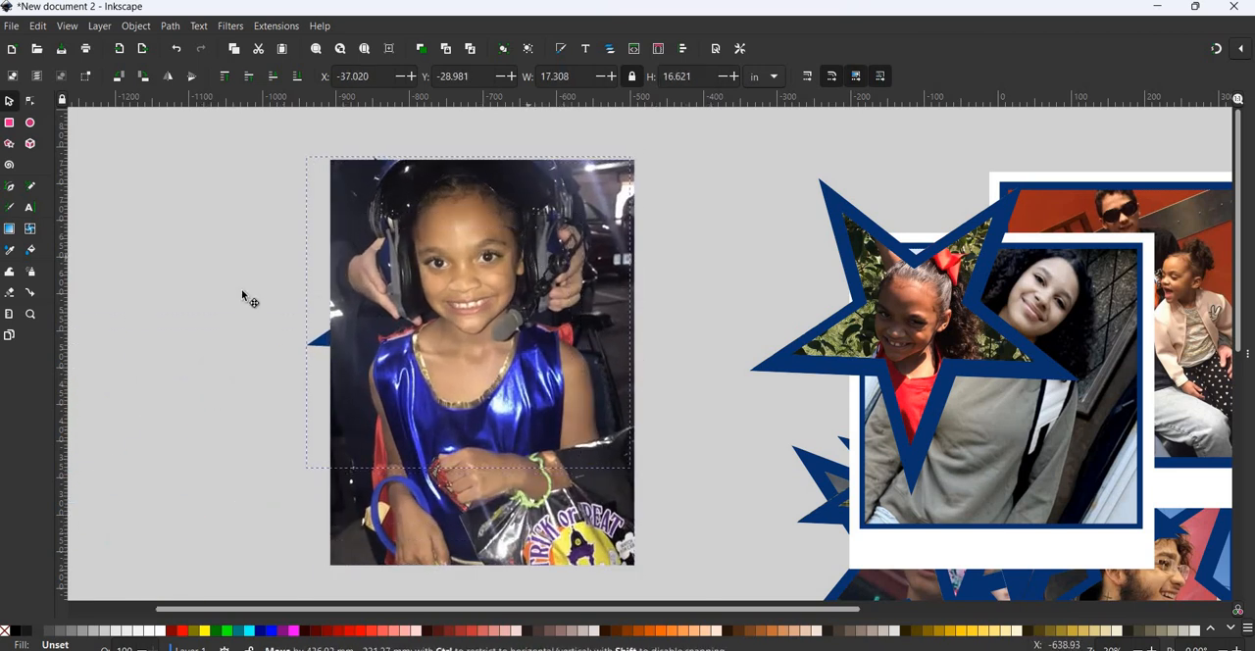
left_click_drag(222, 286, 236, 285)
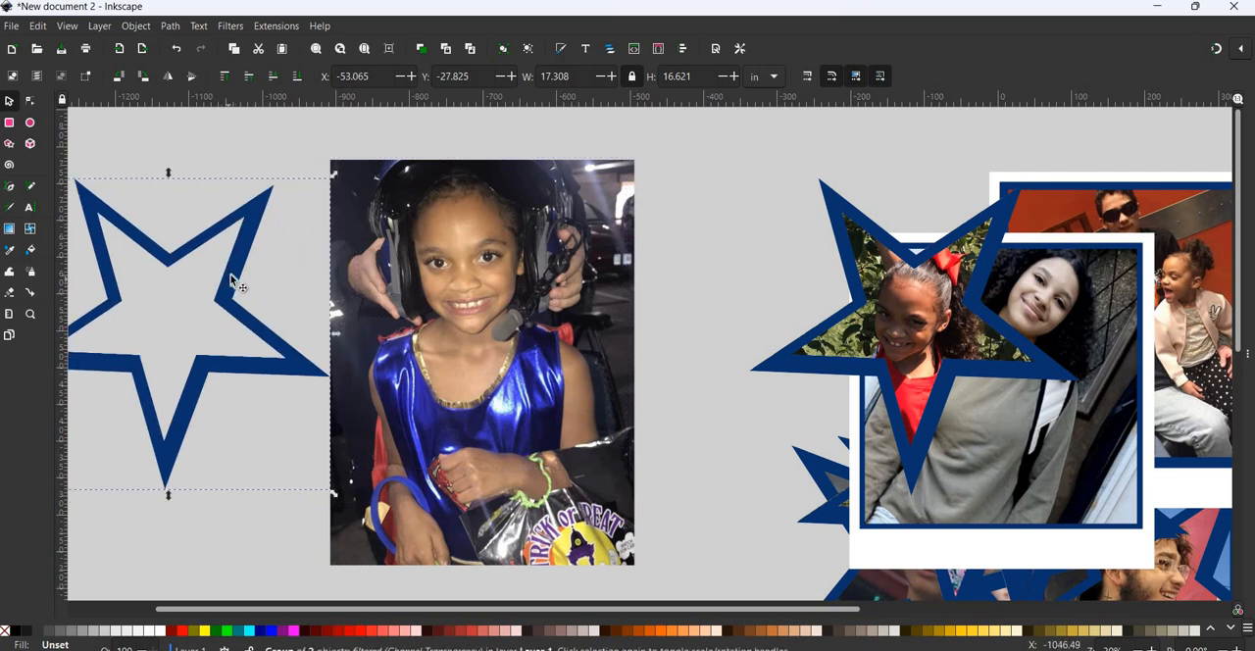
left_click_drag(549, 300, 571, 293)
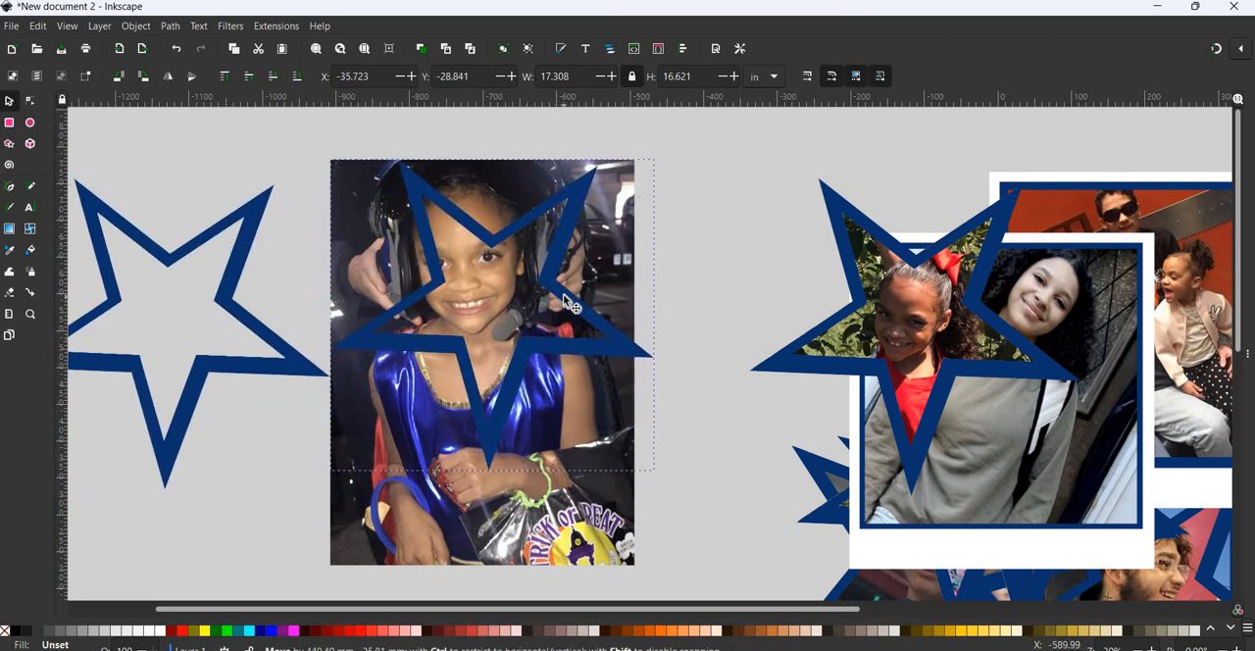
- Enlarge the image4 photo to about 17.54 by 23.39 in and recenter the star over the girl's face
left_click(344, 181)
left_click(336, 161)
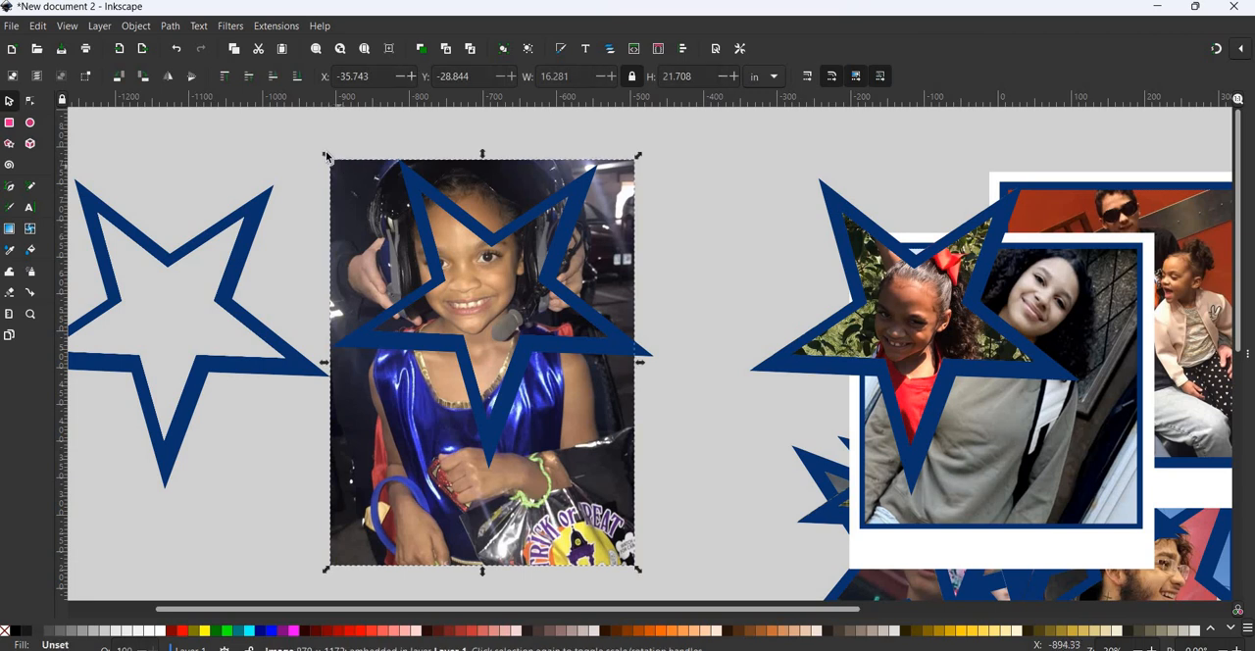
left_click_drag(326, 154, 304, 125)
left_click(527, 255)
left_click_drag(527, 255, 526, 289)
left_click(629, 129)
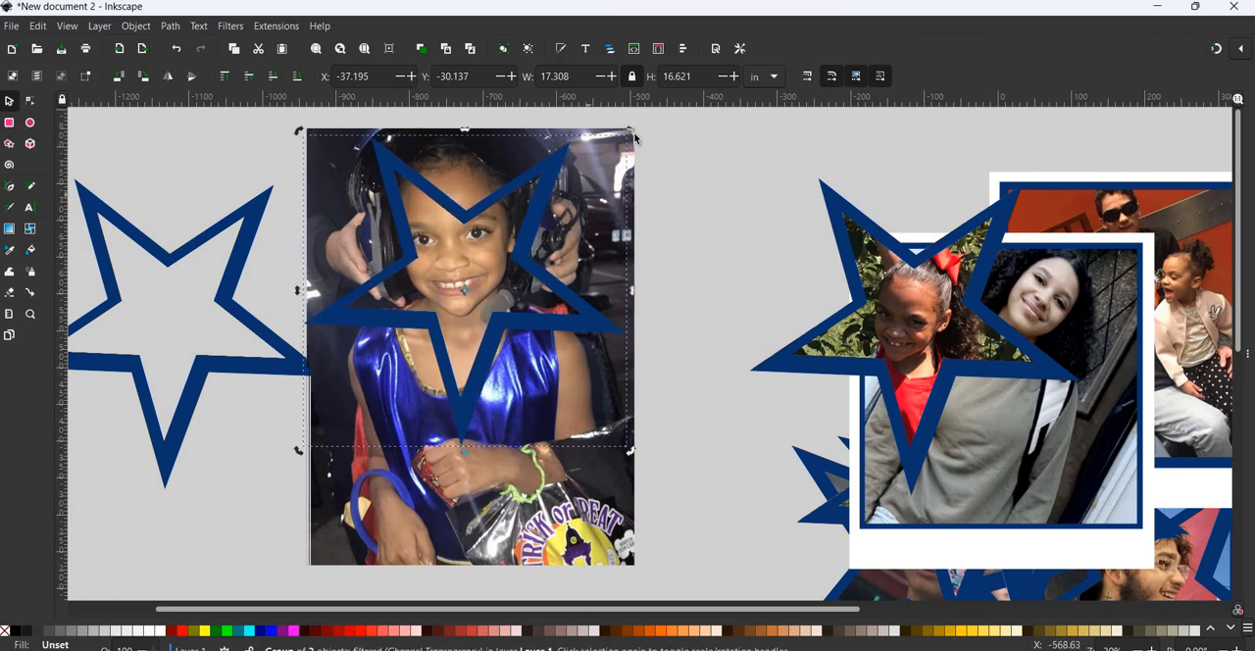
- Rotate the star slightly counterclockwise until its side points are nearly level, and adjust its position to frame the girl's face
left_click_drag(629, 129, 642, 206)
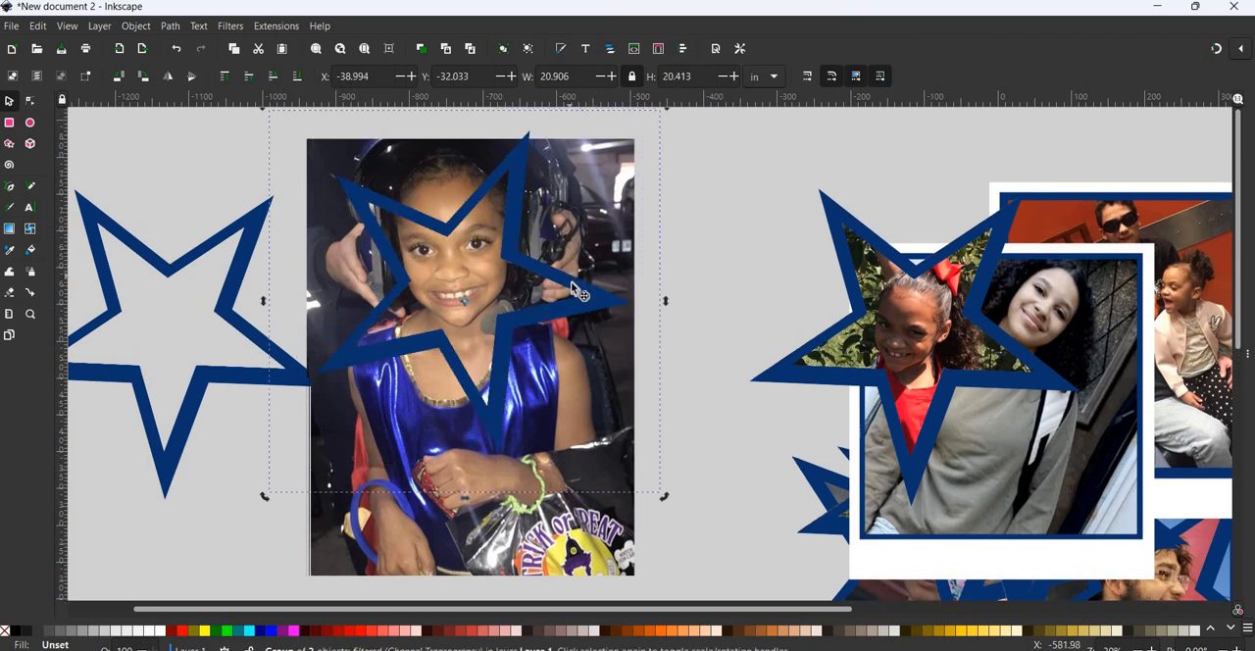
left_click_drag(572, 287, 571, 295)
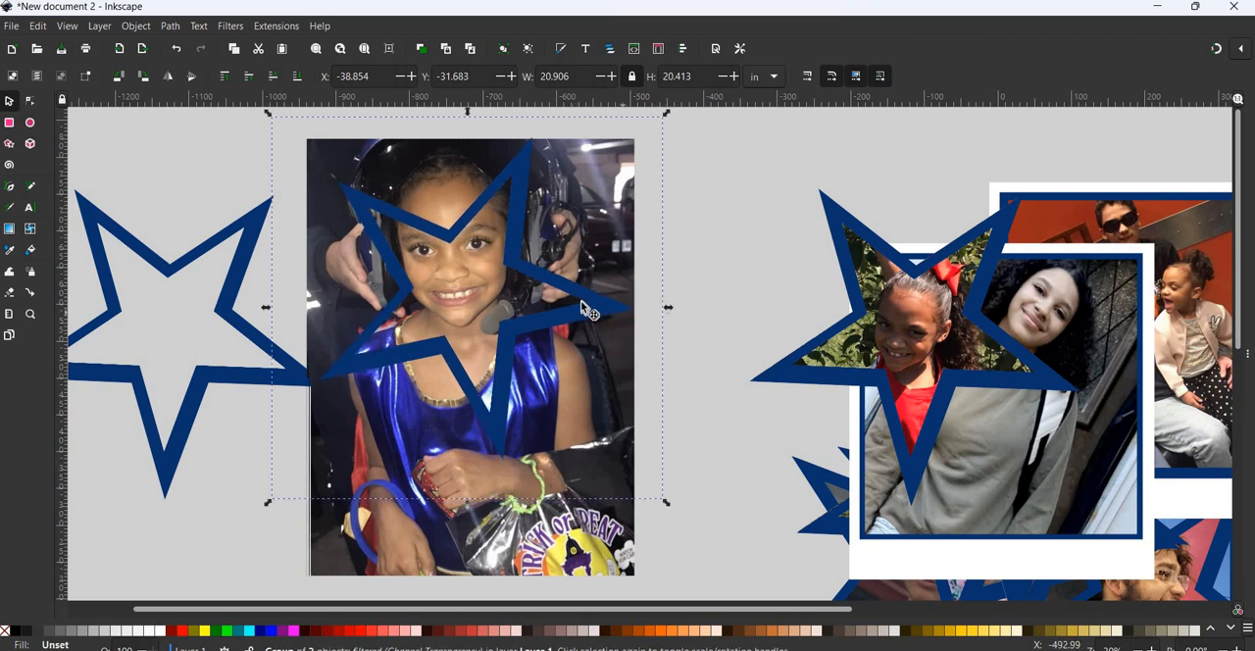
left_click_drag(580, 301, 584, 319)
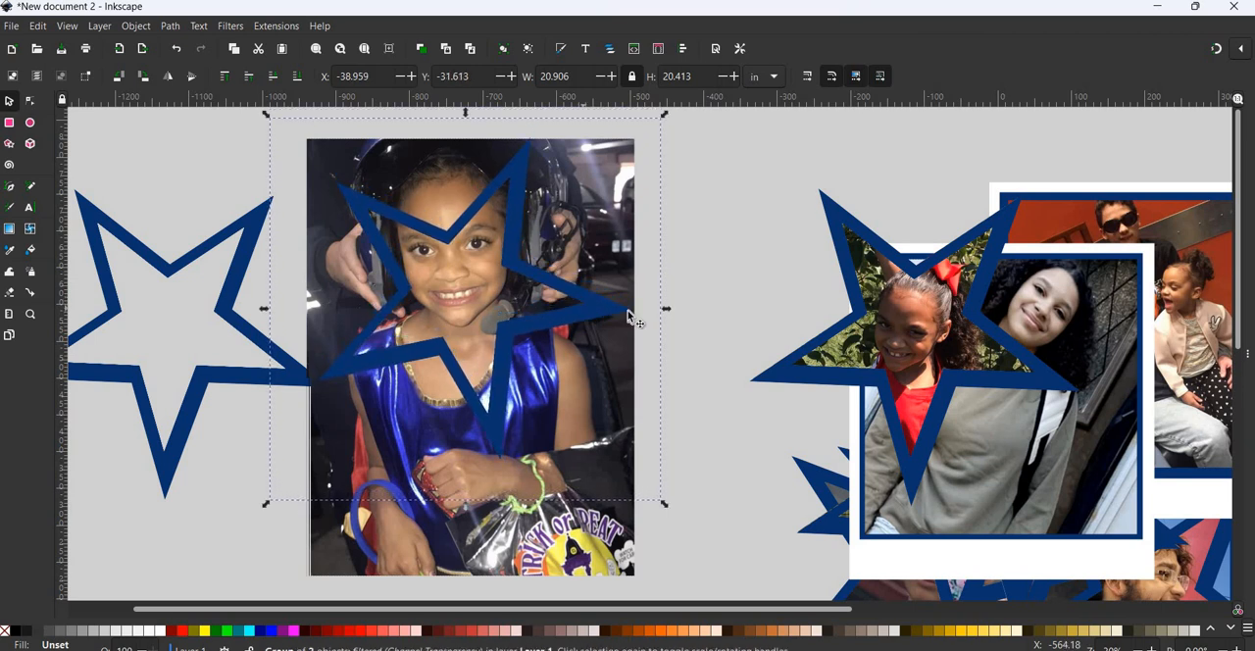
left_click_drag(666, 118, 691, 154)
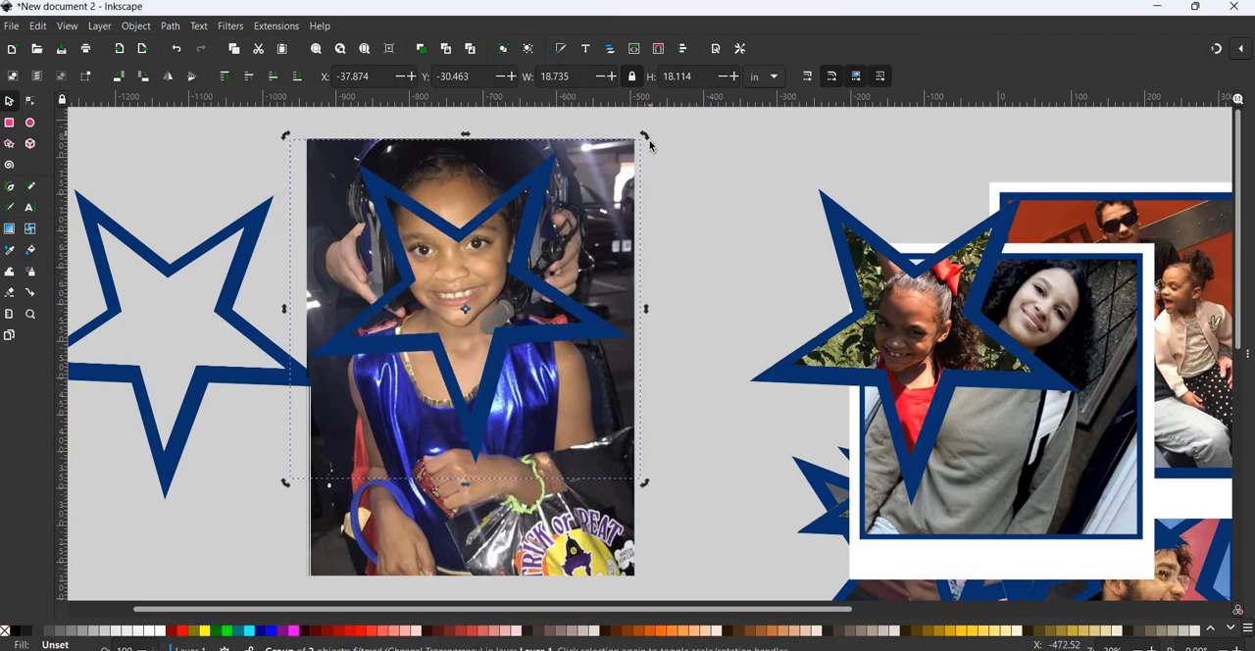
left_click_drag(649, 140, 656, 148)
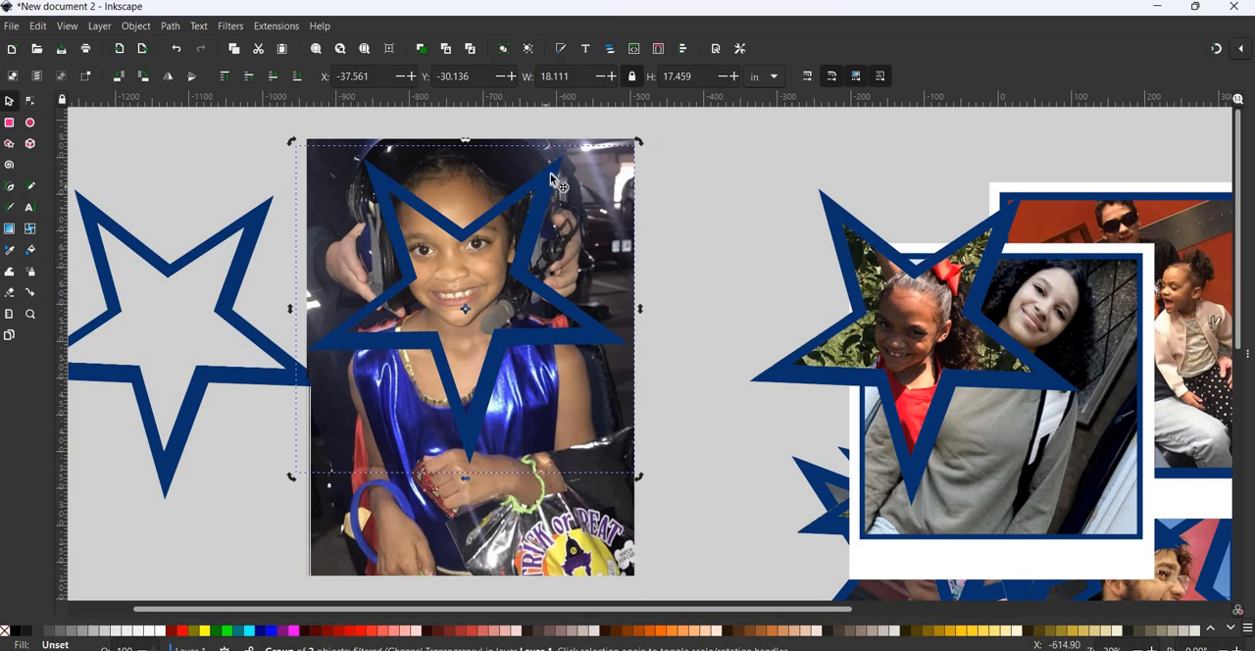
left_click_drag(554, 180, 537, 164)
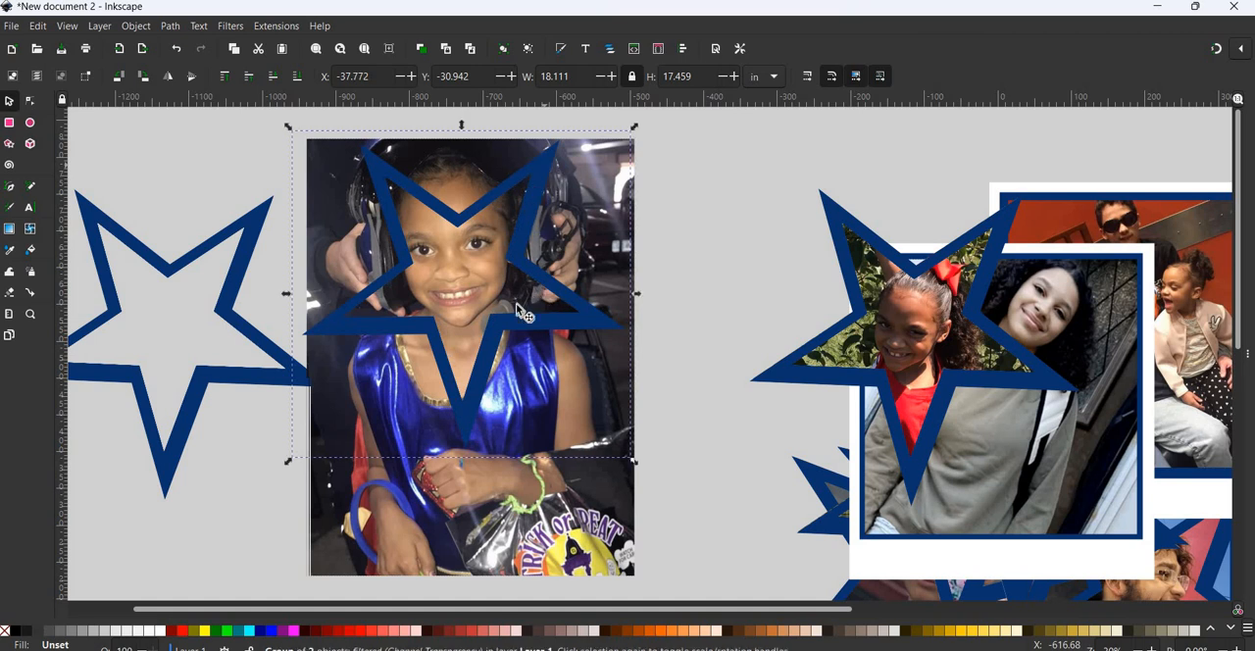
- Enlarge the image4 photo to about 17.75 by 23.67 in, clip it to the star, and move it clear of the empty star
left_click(310, 571)
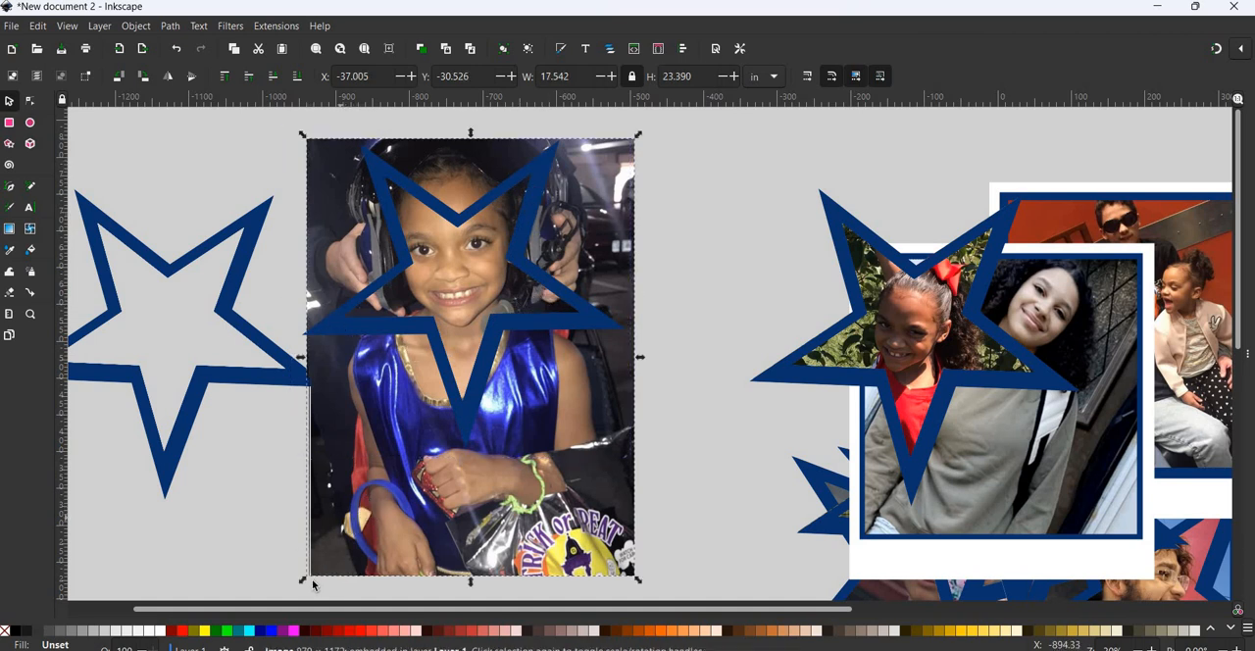
left_click_drag(283, 588, 288, 584)
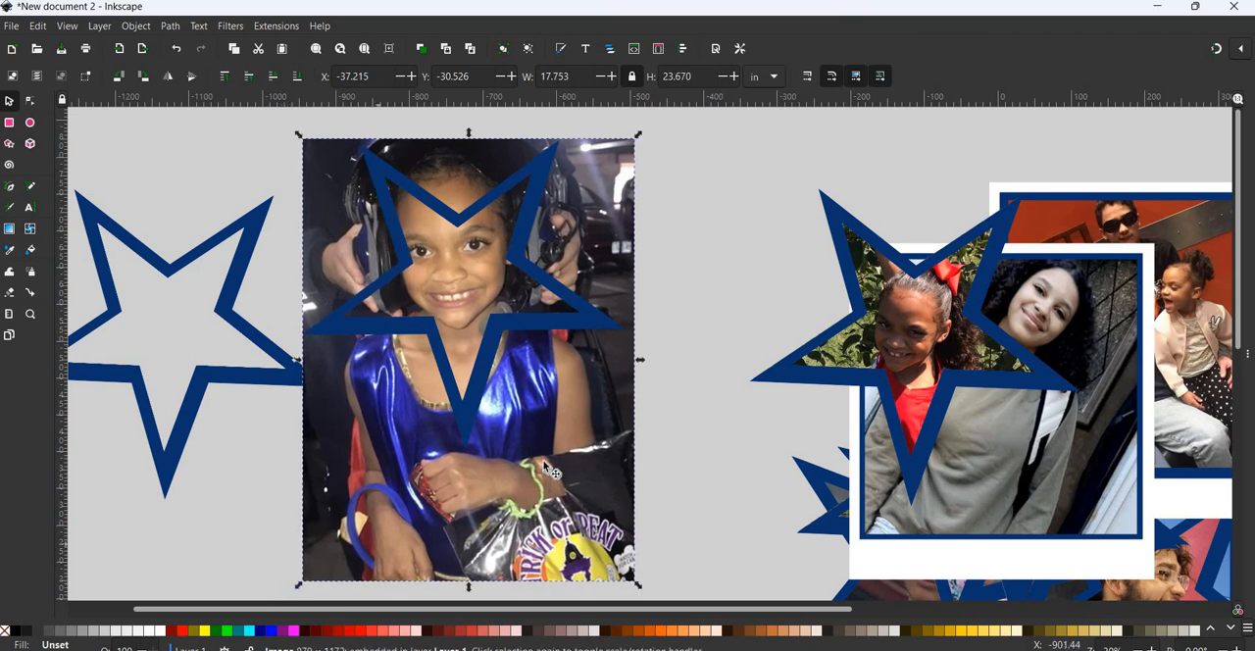
left_click(519, 270, "shift")
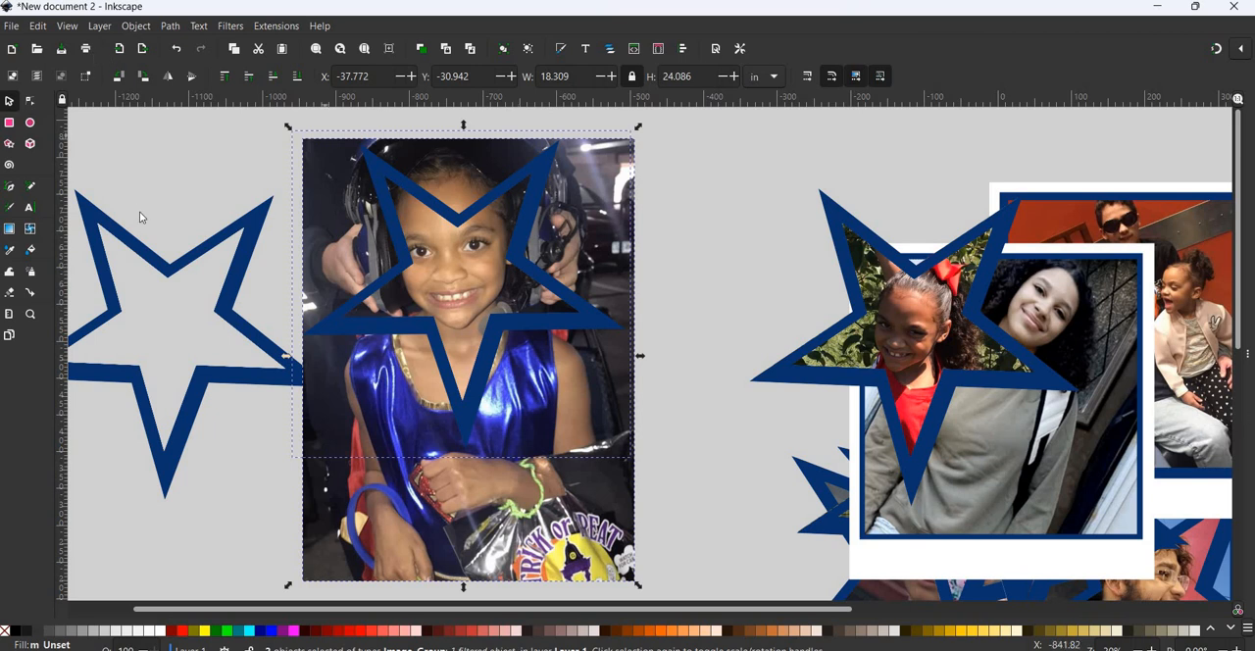
key("alt+o")
mouse_move(343, 217)
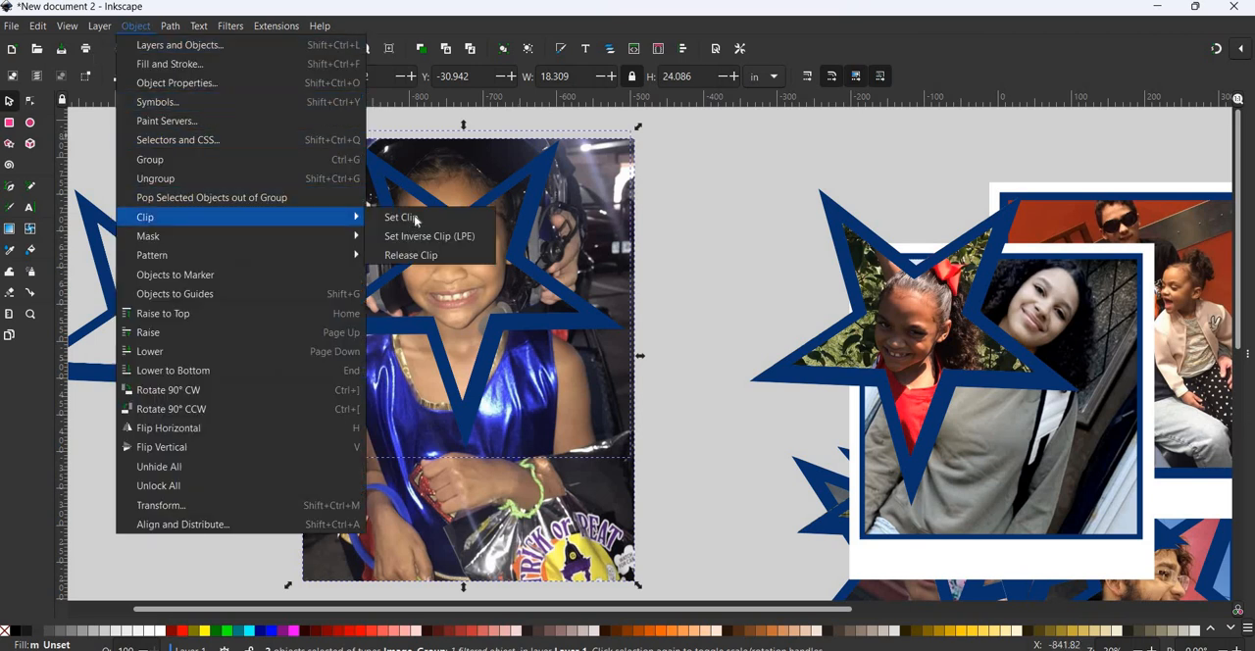
left_click(415, 217)
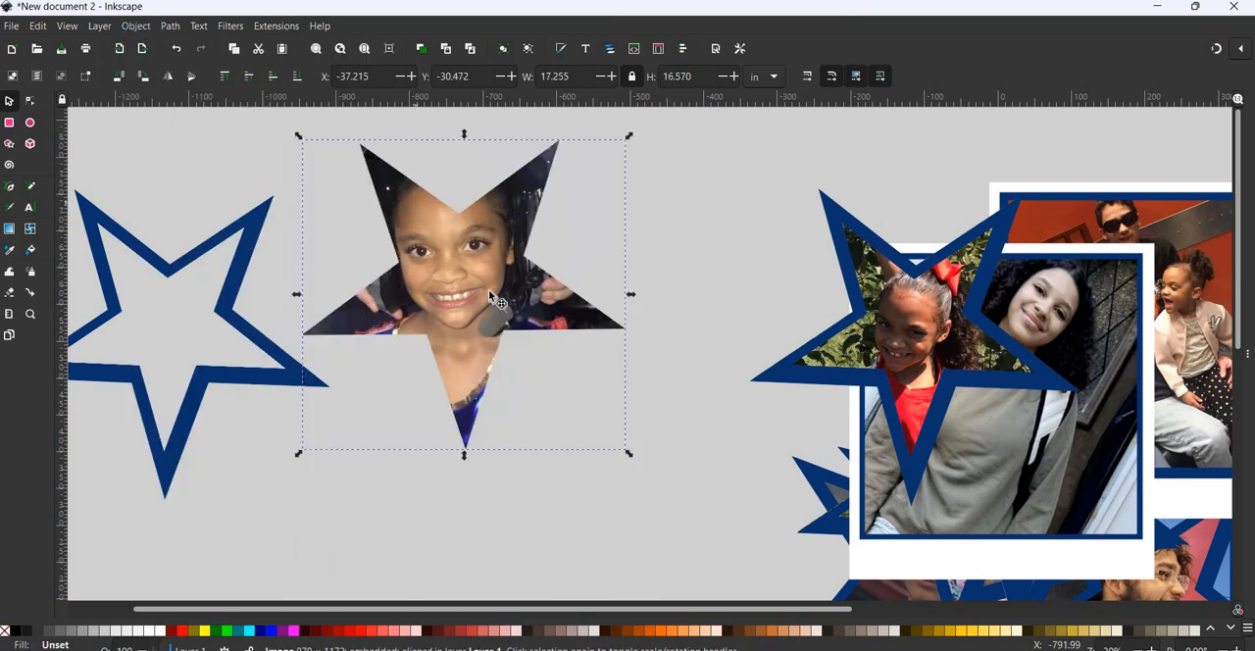
left_click_drag(503, 319, 519, 344)
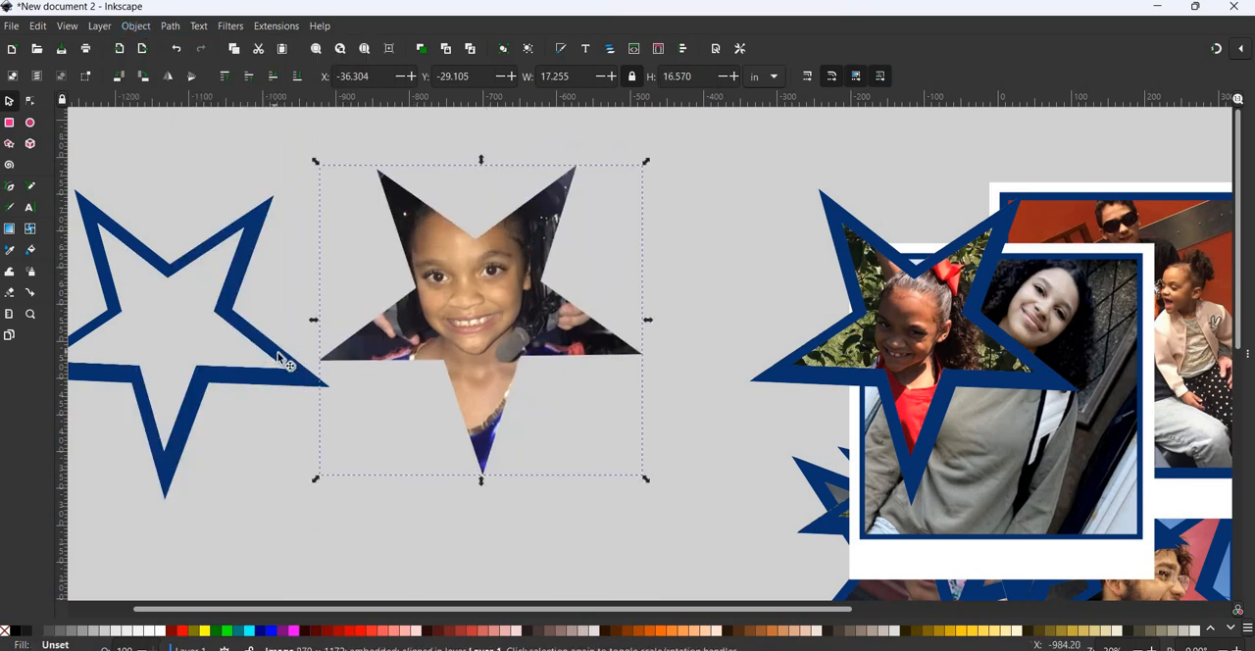
- Place a copy of the empty star over the clipped image4 photo, then rotate and enlarge it to about 18.19 by 17.54 in
left_click(282, 359)
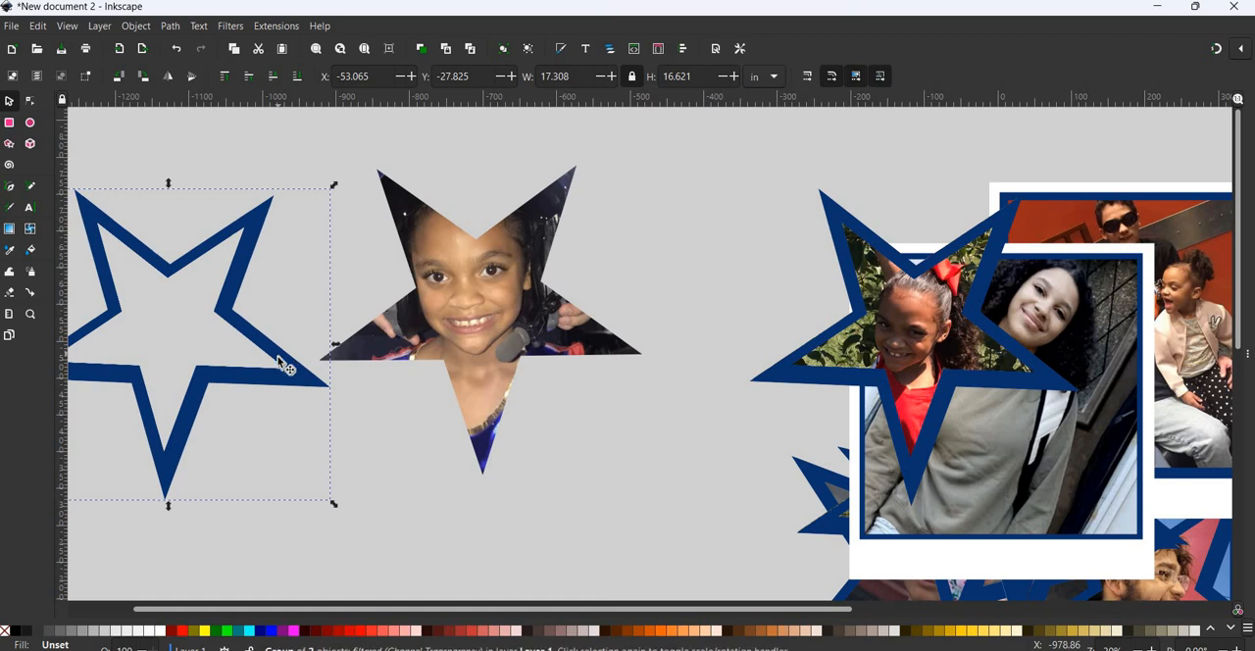
left_click_drag(284, 361, 587, 331)
left_click(588, 330)
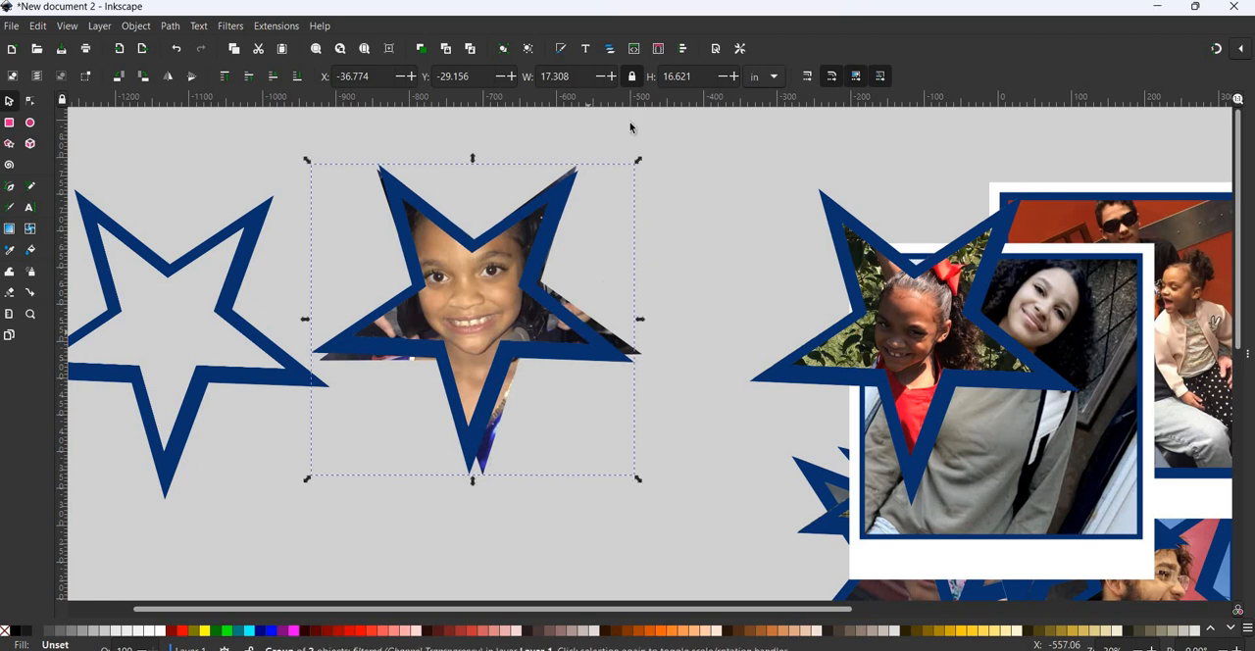
left_click_drag(640, 156, 635, 191)
left_click_drag(636, 346, 636, 346)
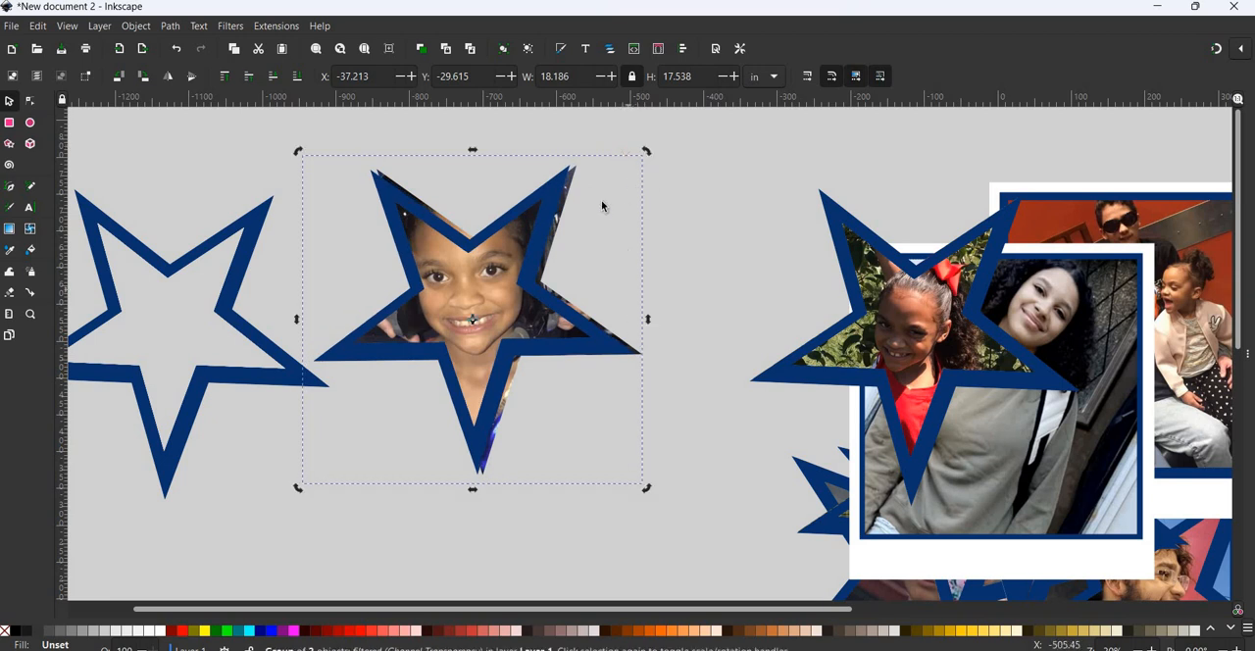
- Fine-tune the star outline's rotation, position and size to about 18.59 by 18.07 in, covering the clipped image4 photo's edges
left_click(649, 150)
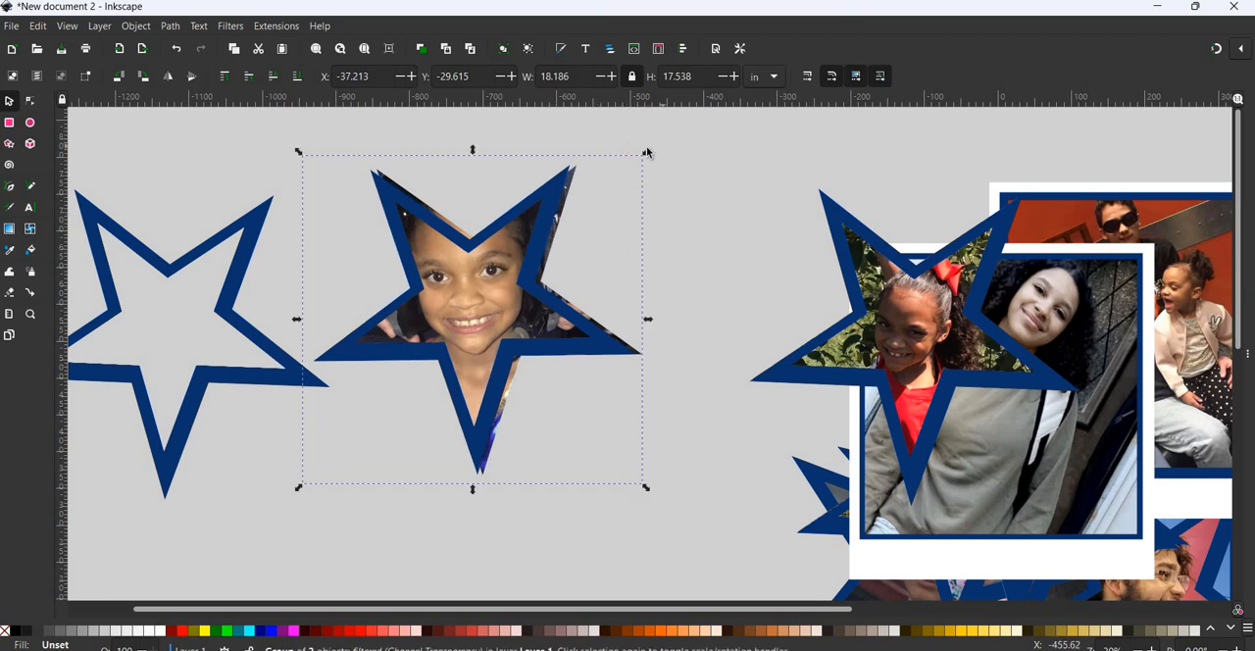
left_click_drag(658, 146, 666, 138)
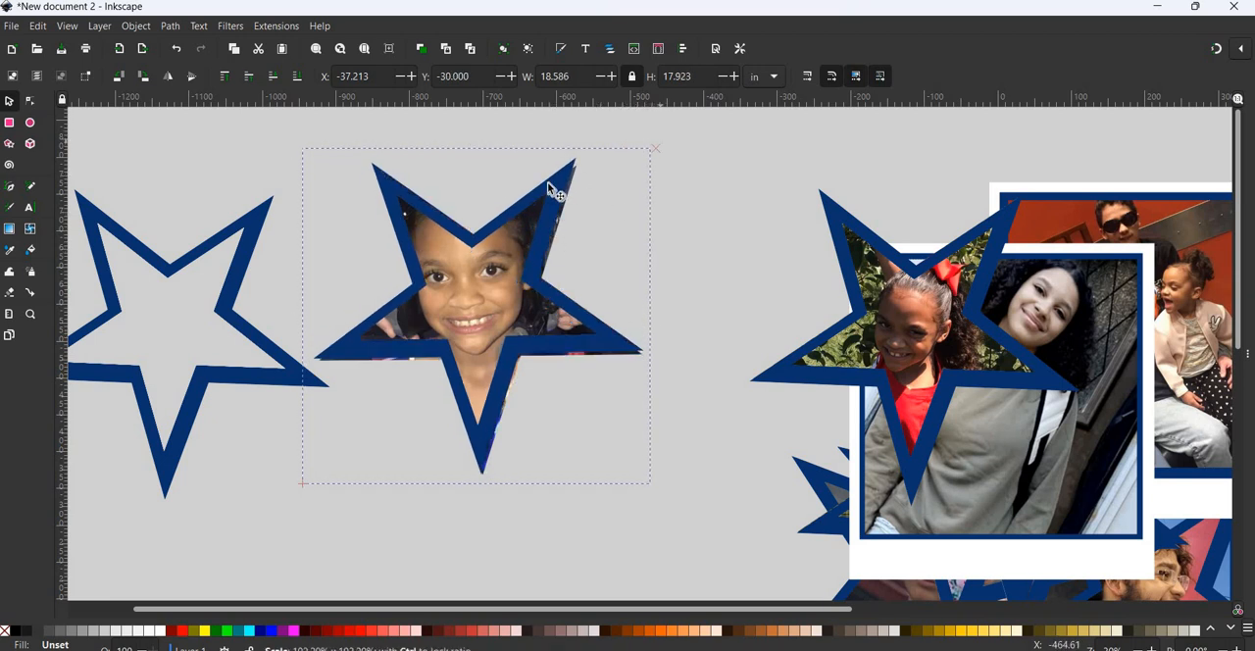
left_click(655, 145)
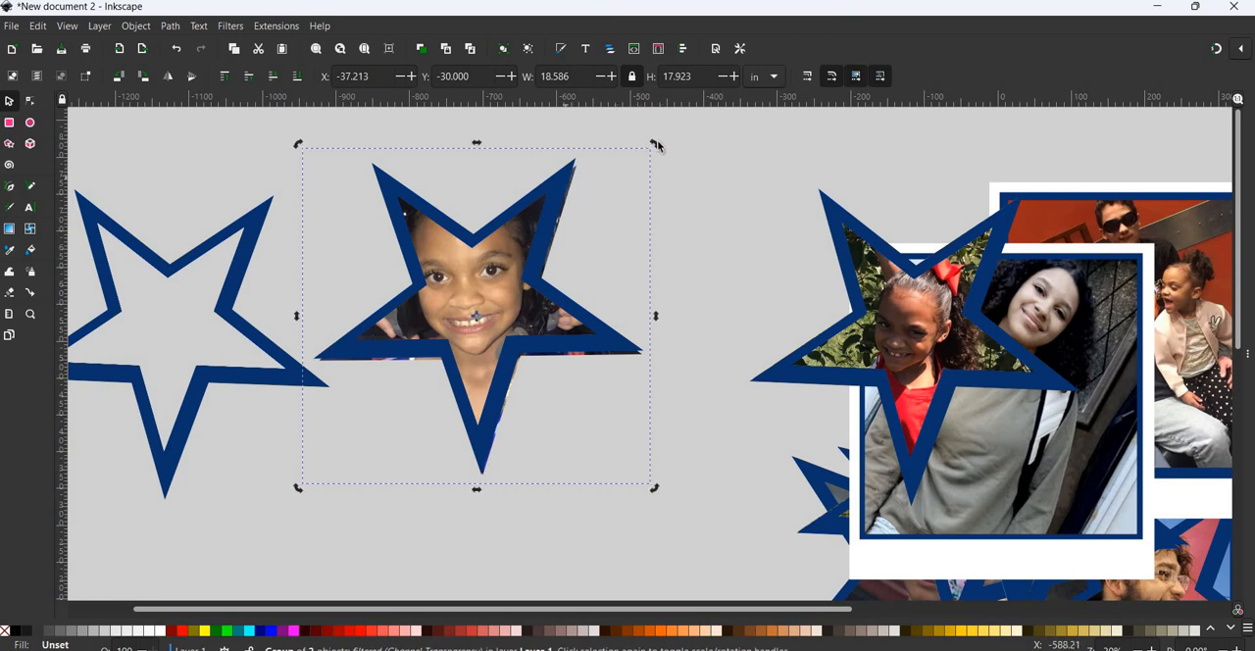
left_click_drag(661, 147, 661, 144)
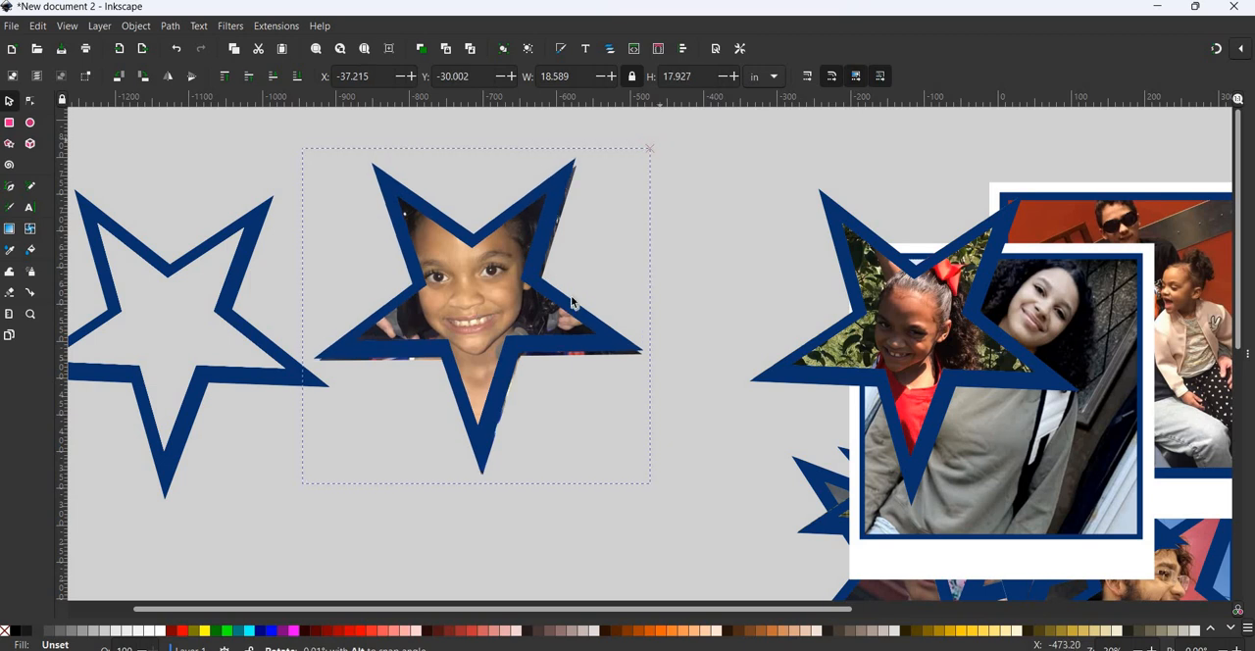
left_click_drag(619, 344, 614, 345)
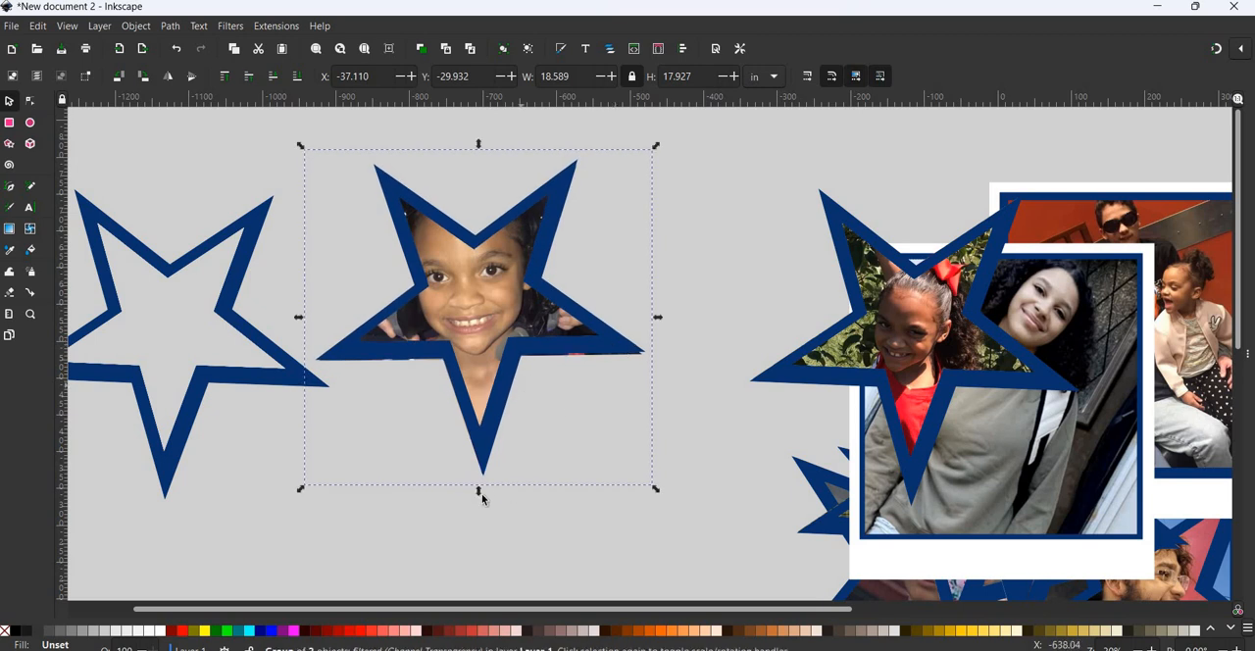
left_click_drag(478, 495, 480, 497)
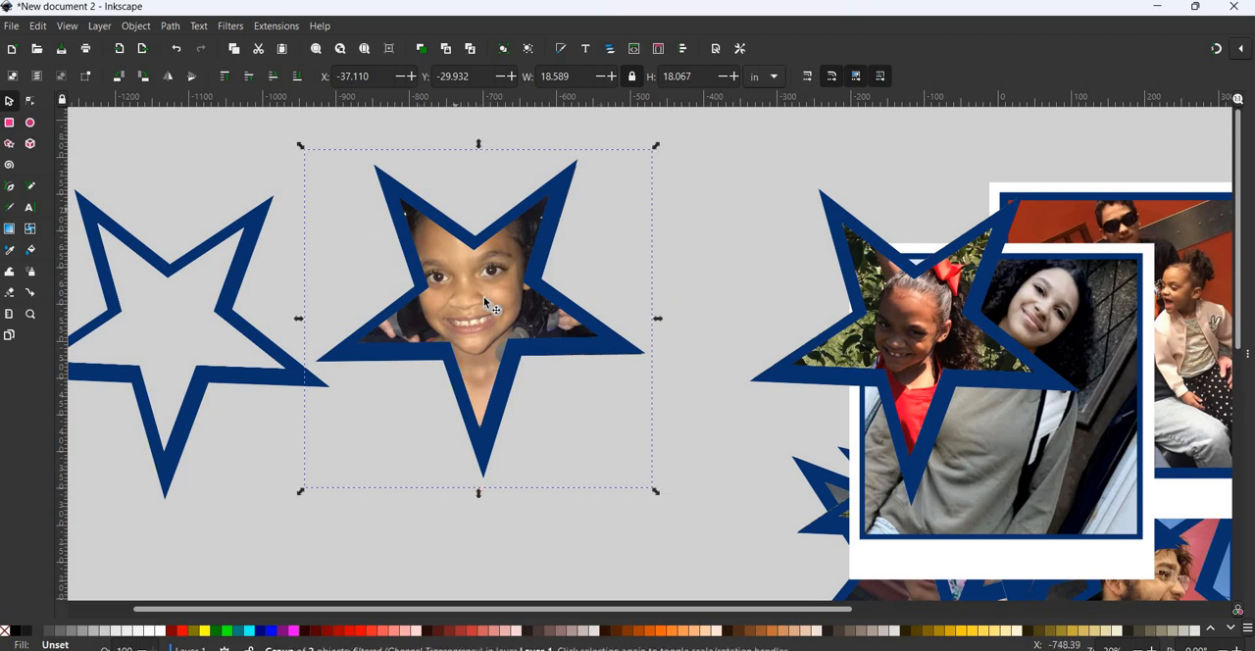
- Group the star outline with the clipped image4 photo and move the group onto the collage, overlapping the image5 star
left_click(568, 277)
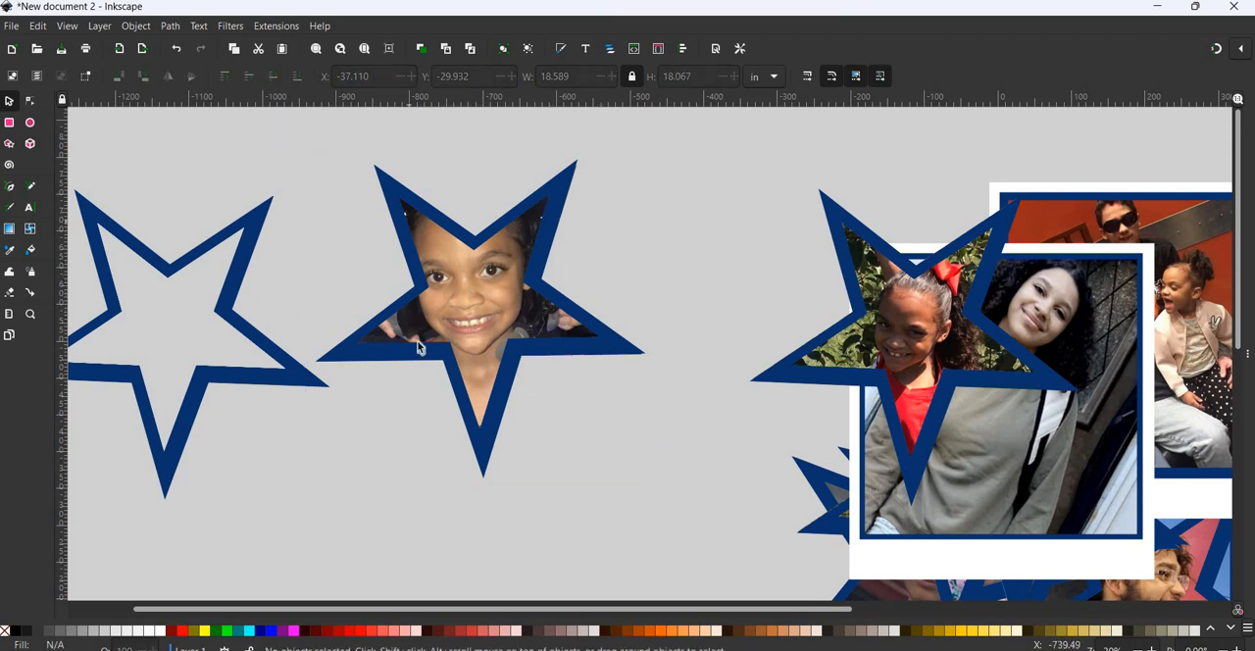
left_click_drag(271, 120, 676, 515)
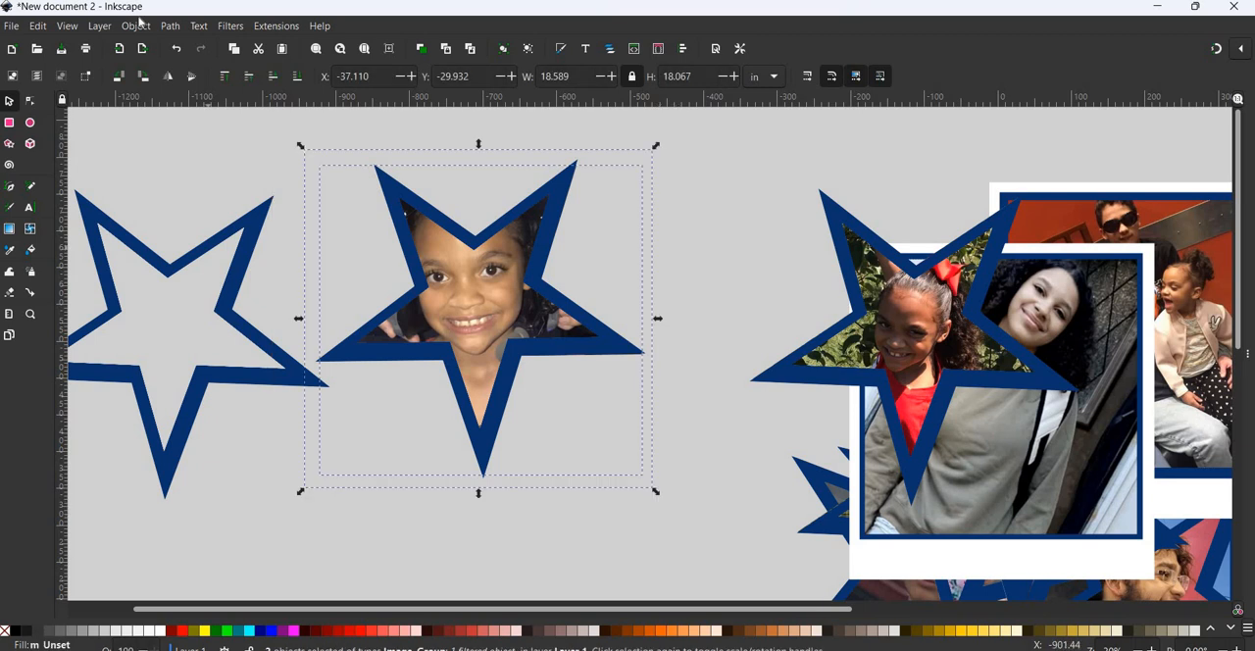
key("alt+o")
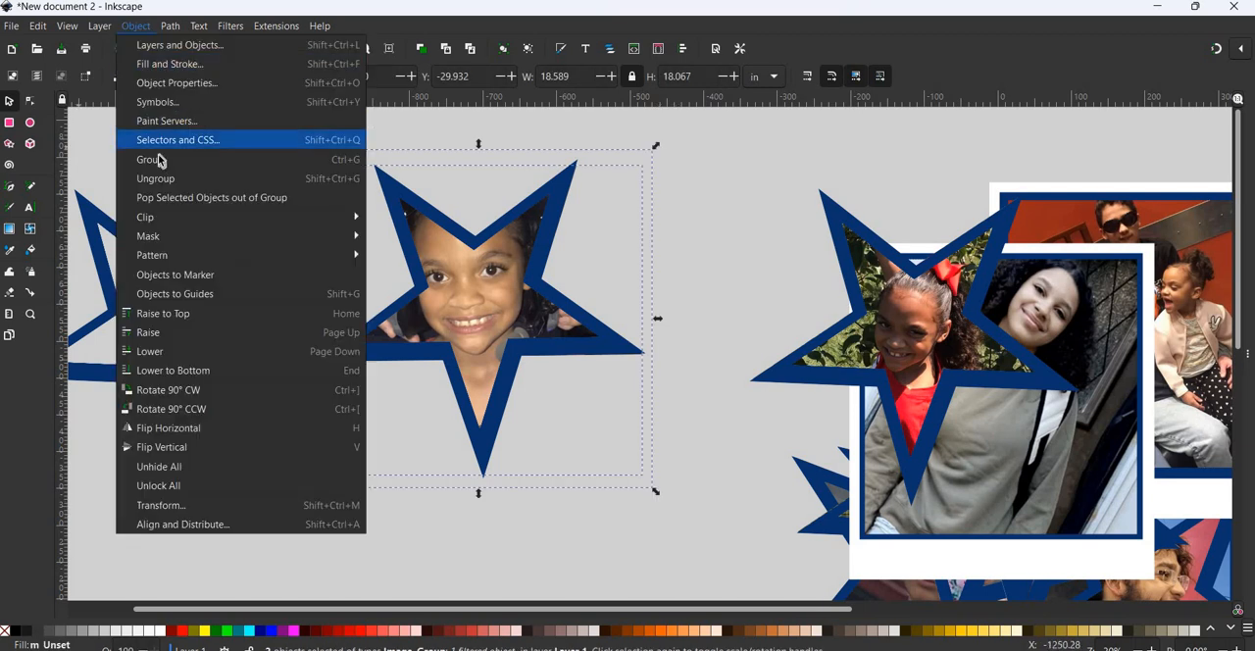
left_click(160, 161)
left_click_drag(376, 265, 865, 277)
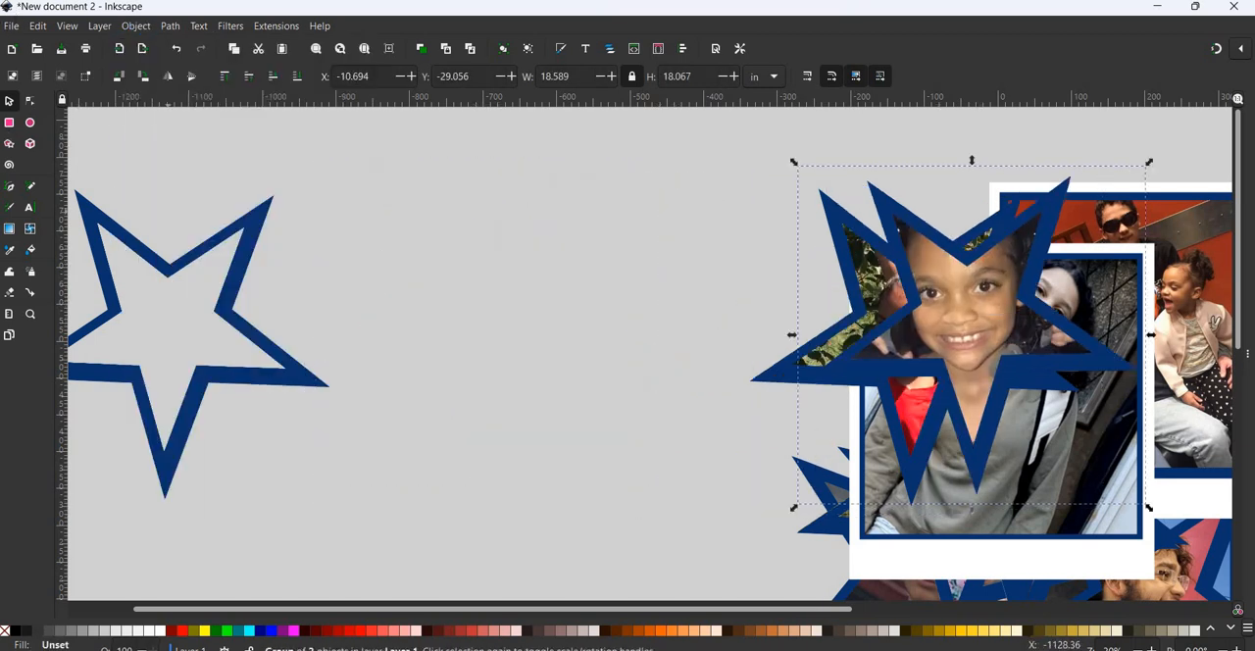
- Import the image3 photo from Downloads and place it between the empty star and the collage
left_click(11, 26)
left_click(52, 220)
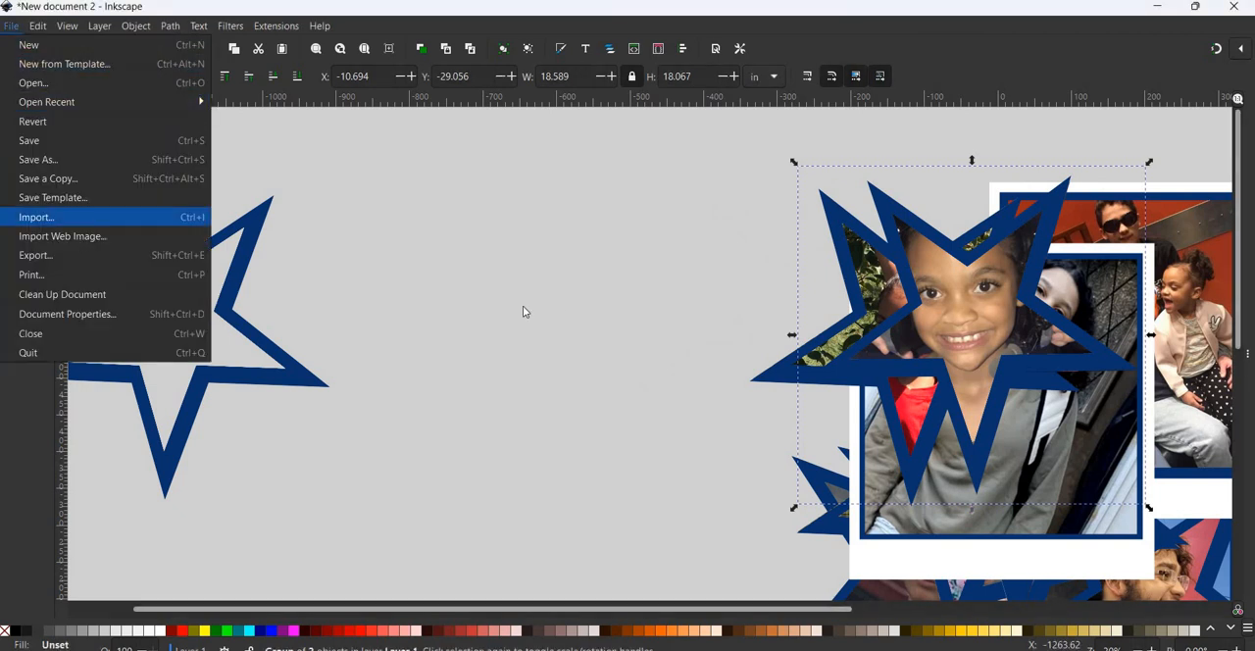
scroll(571, 333, "down", 5)
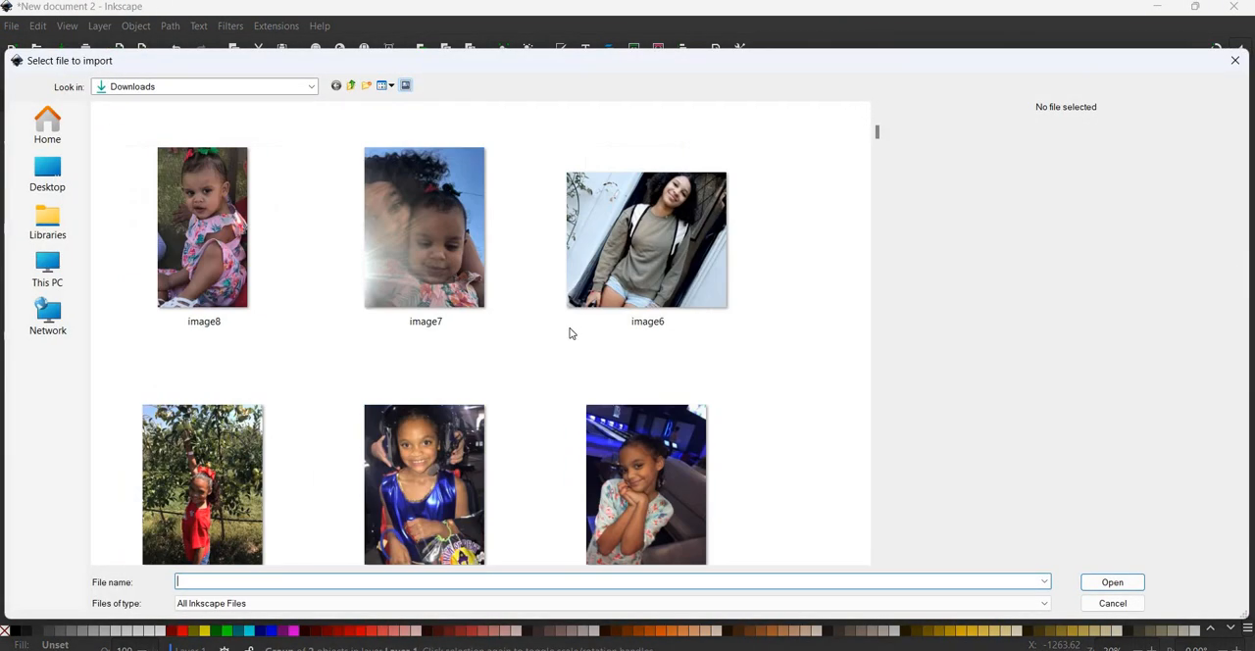
scroll(583, 264, "down", 3)
left_click(633, 261)
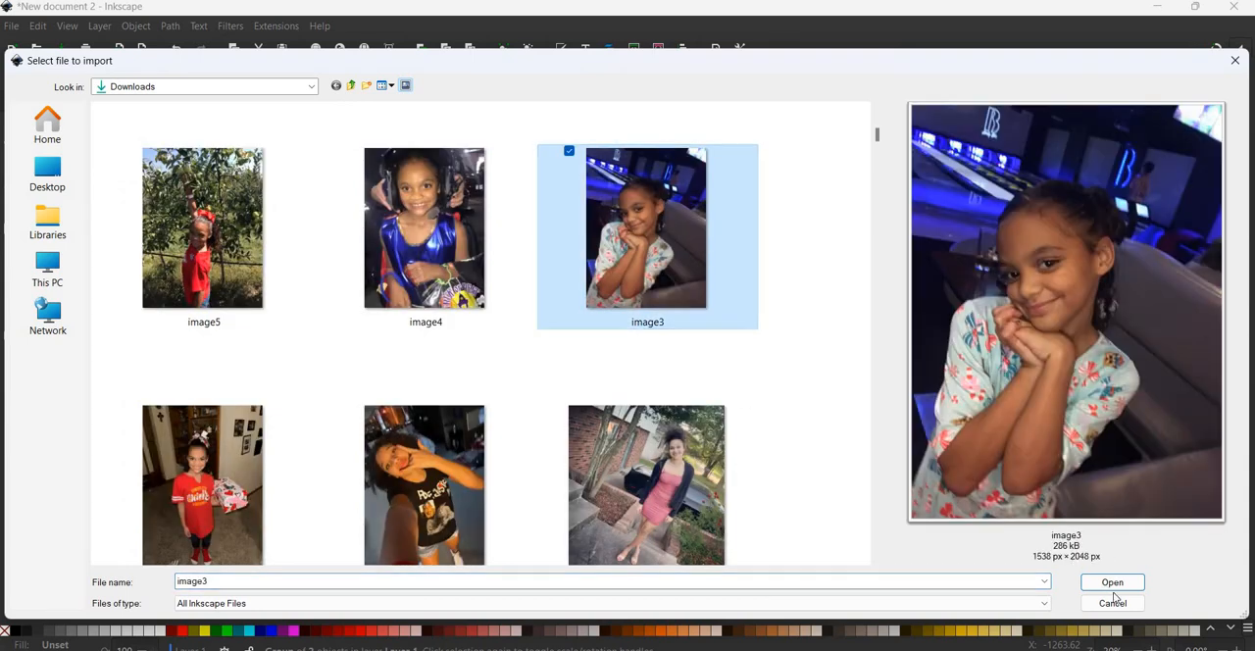
key("Return")
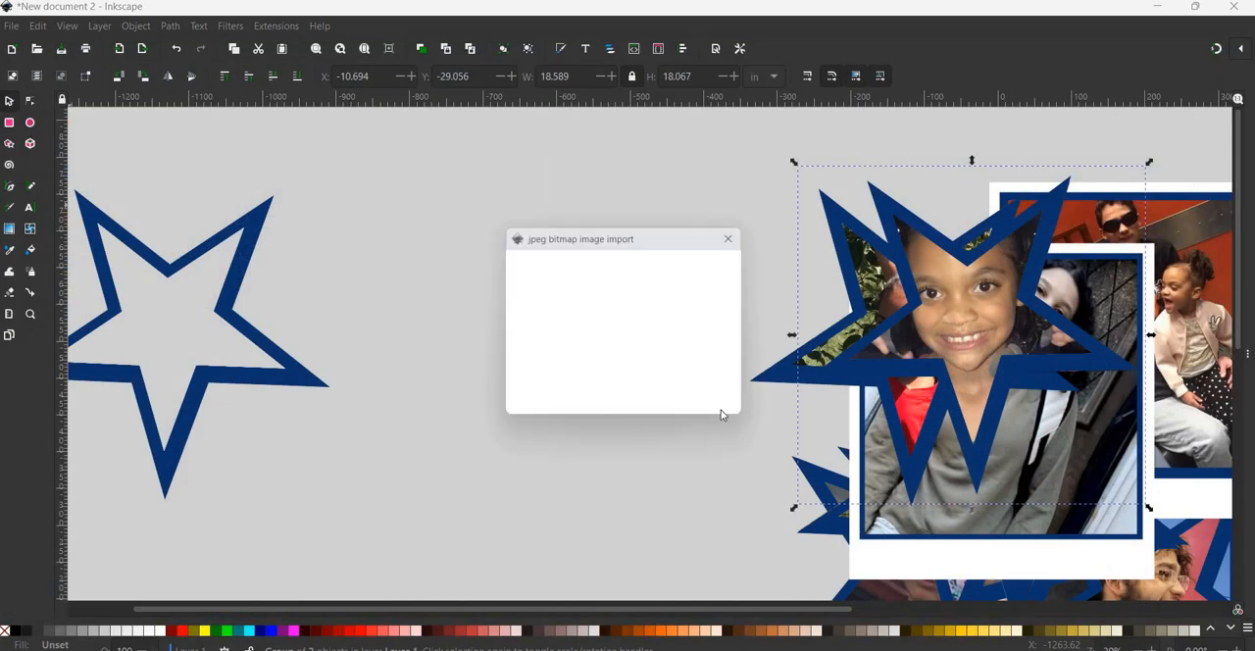
key("Return")
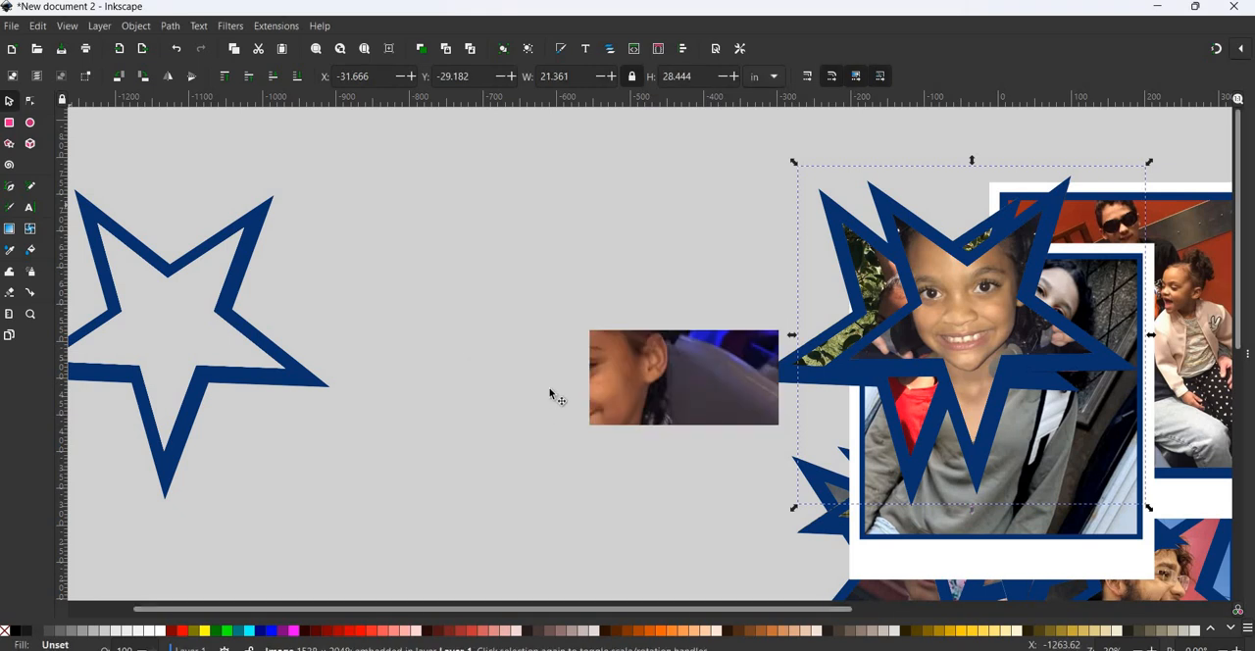
left_click_drag(501, 313, 238, 339)
- Place a copy of the empty star over the girl's face in the image3 photo
left_click(238, 338)
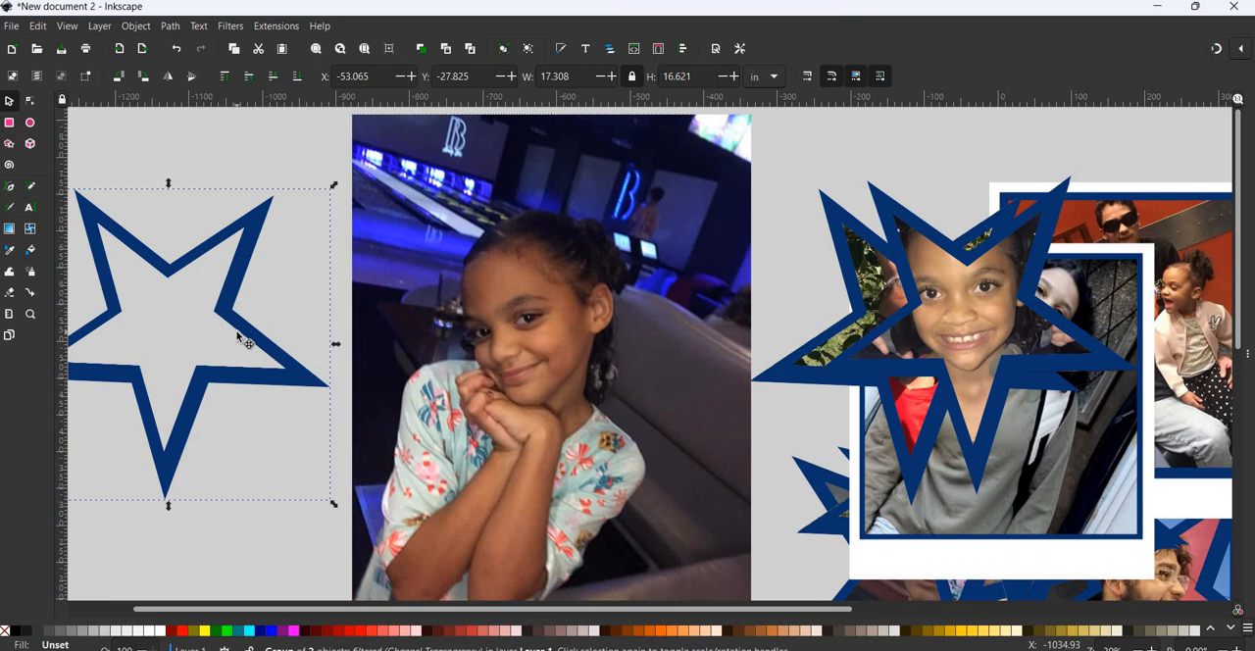
left_click(244, 340)
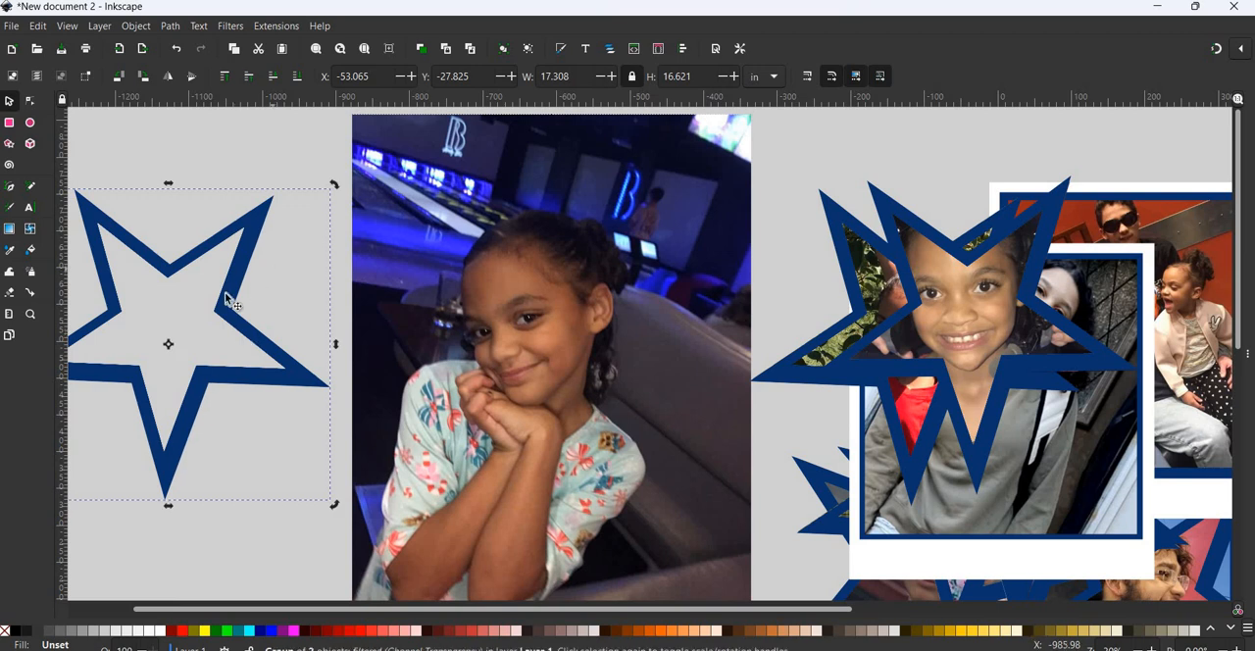
left_click_drag(266, 323, 594, 317)
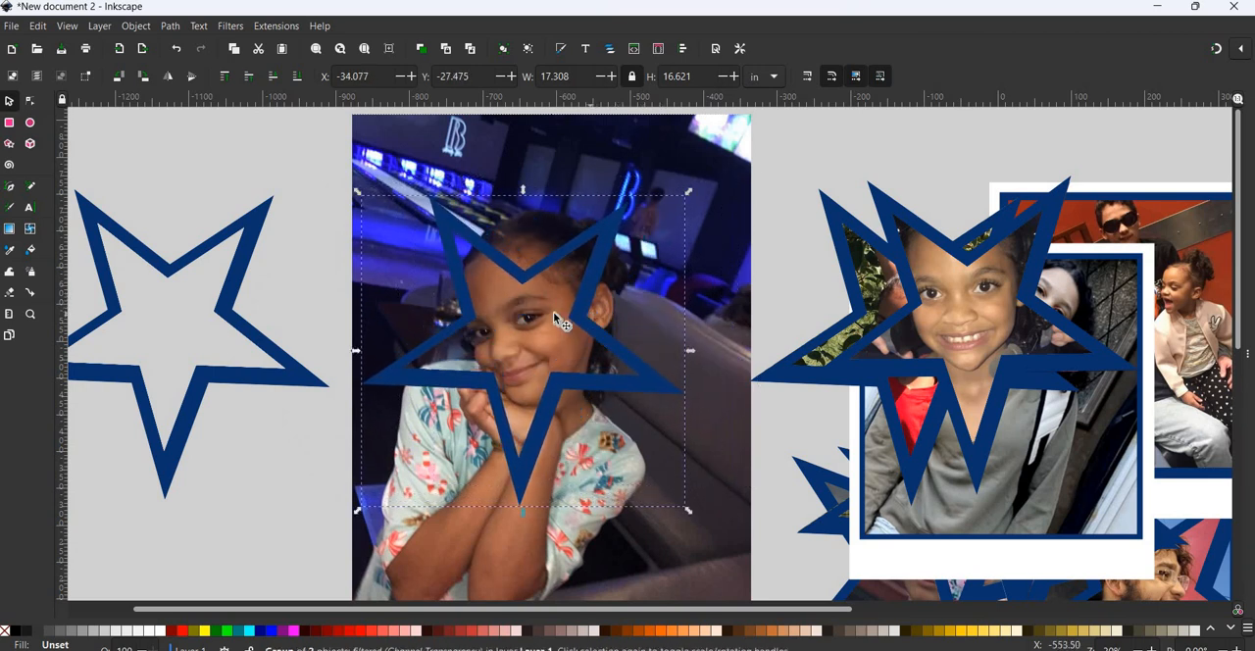
- Clip the image3 photo to the star placed over the girl's face
left_click(699, 154, "shift")
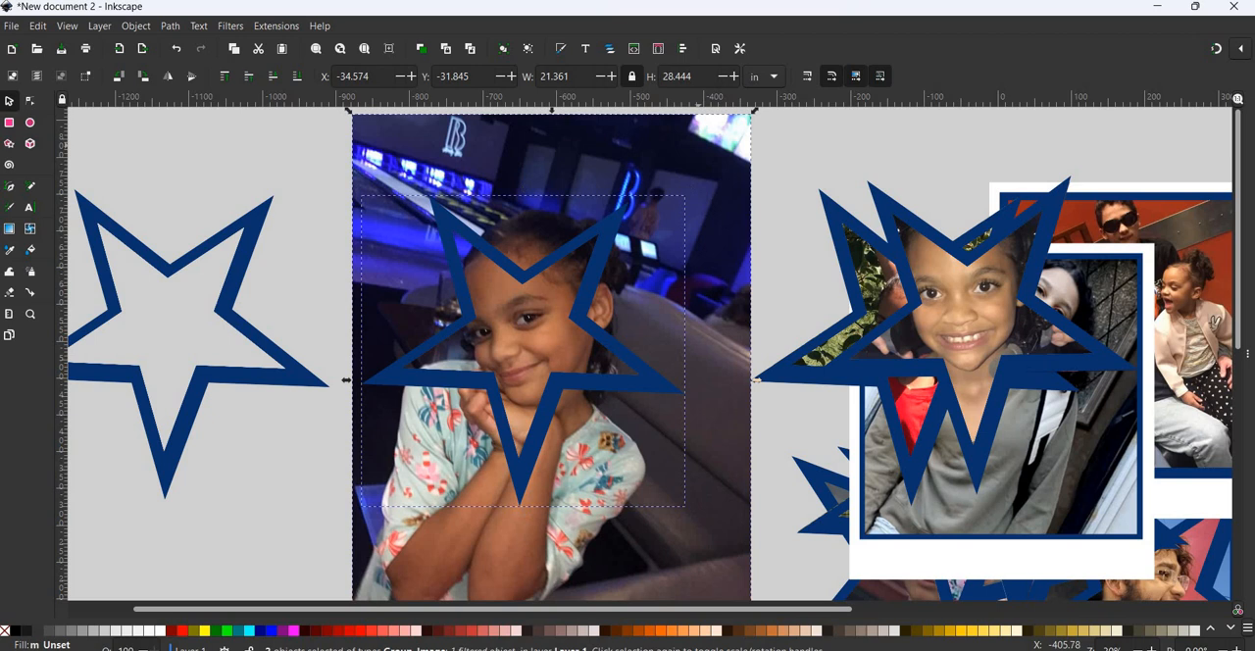
left_click(15, 26)
mouse_move(142, 28)
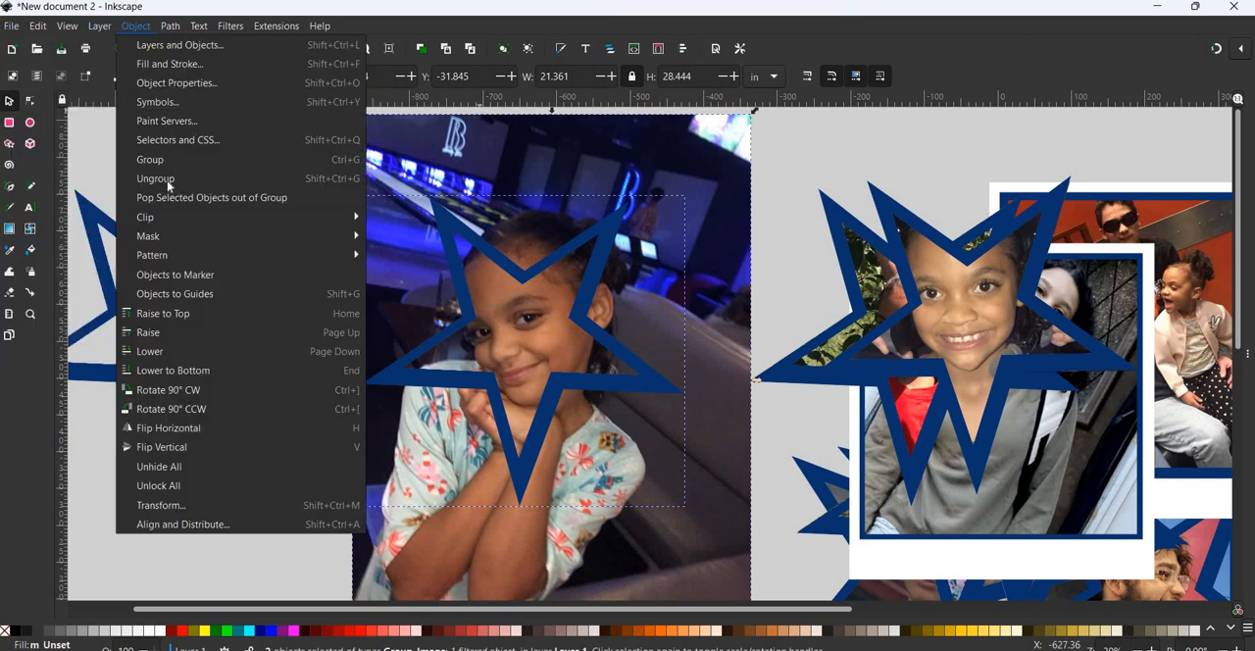
mouse_move(303, 218)
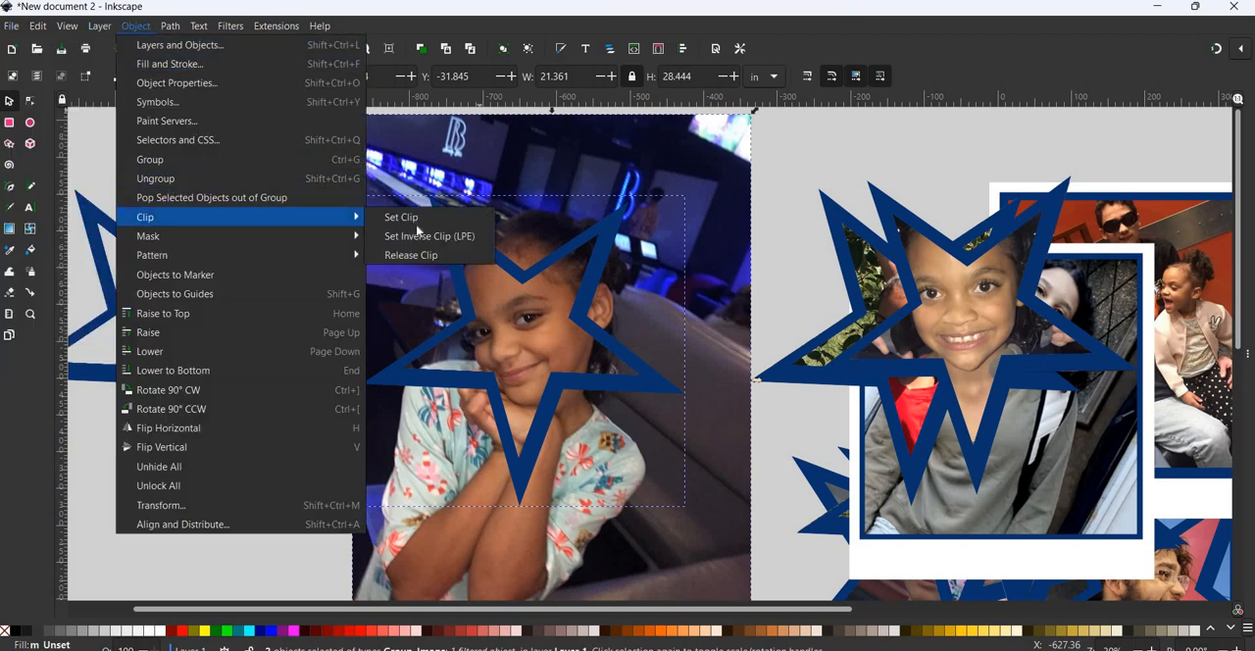
left_click(397, 214)
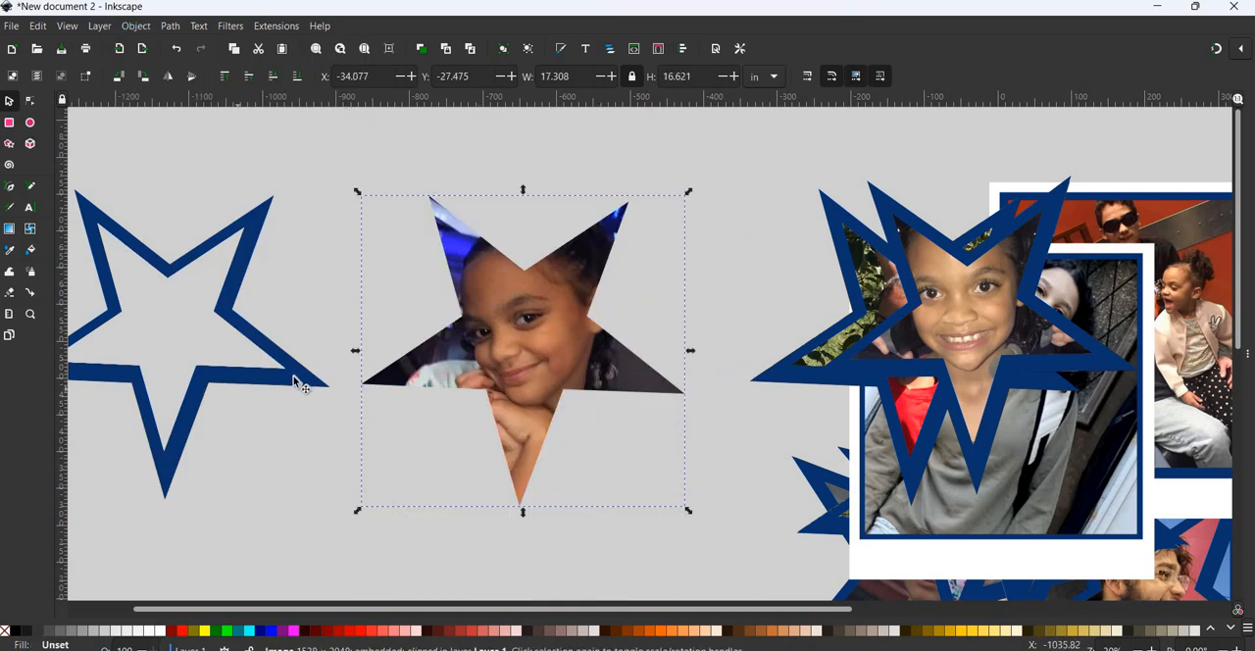
- Place a copy of the empty star over the clipped image3 photo and enlarge it to about 17.60 by 17.04 in, covering the edges
left_click(294, 372)
left_click_drag(647, 383, 693, 517)
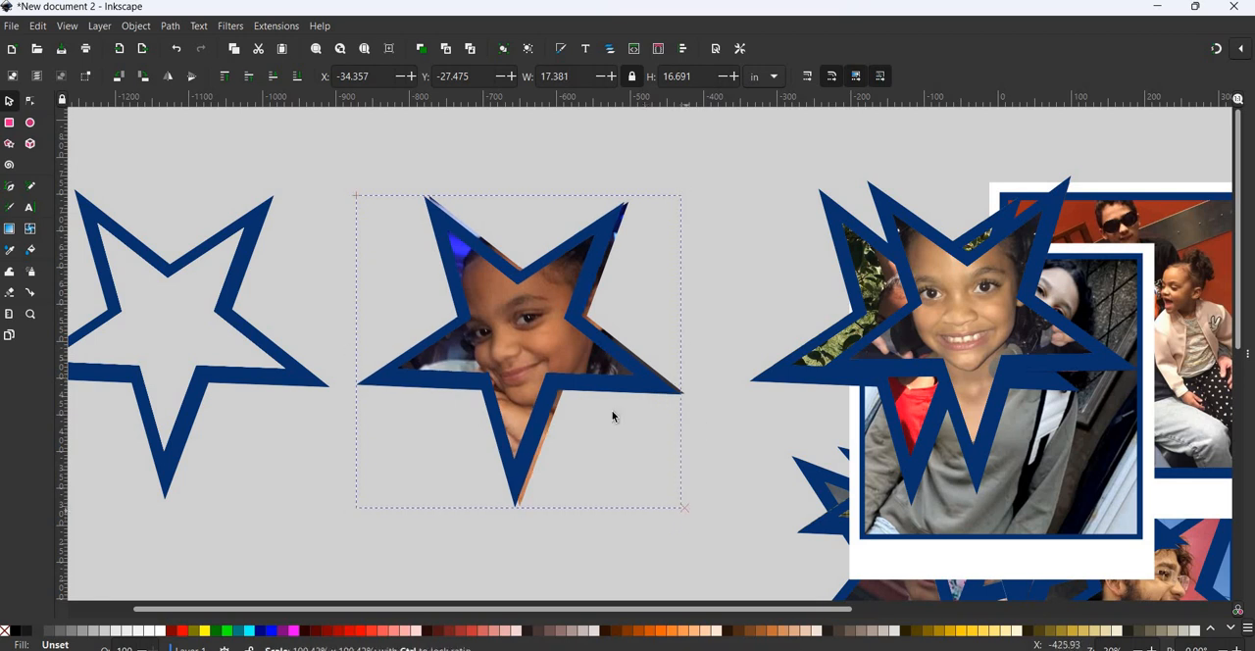
left_click_drag(617, 387, 616, 390)
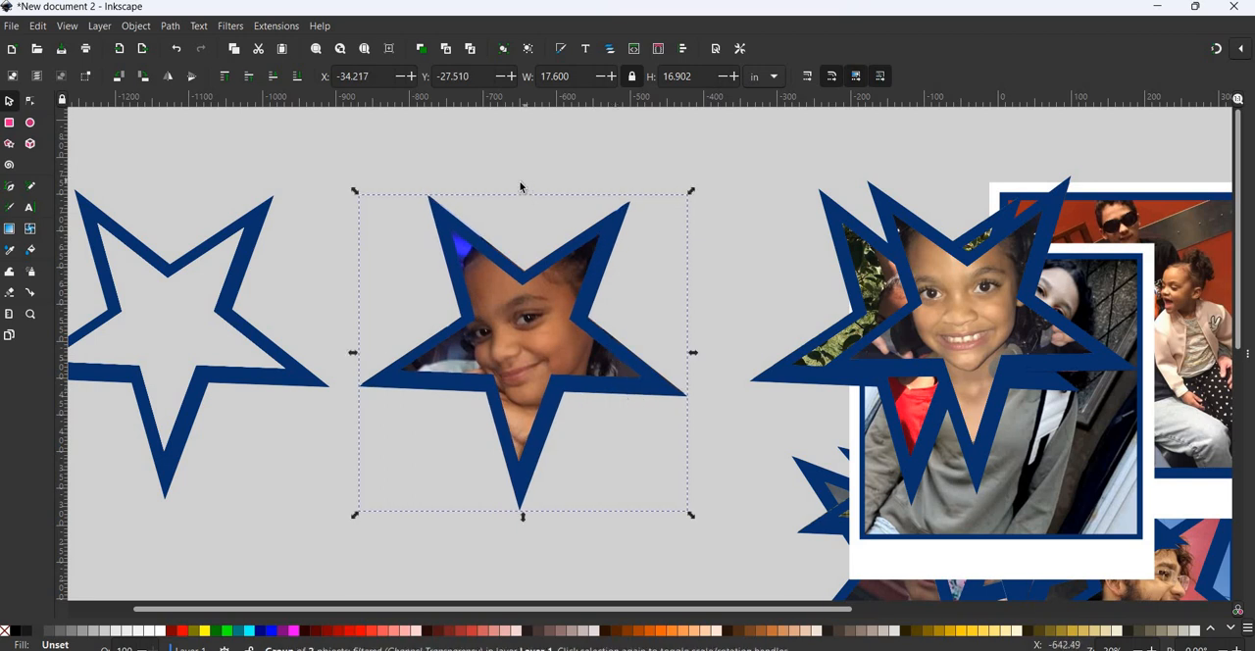
left_click_drag(523, 190, 522, 186)
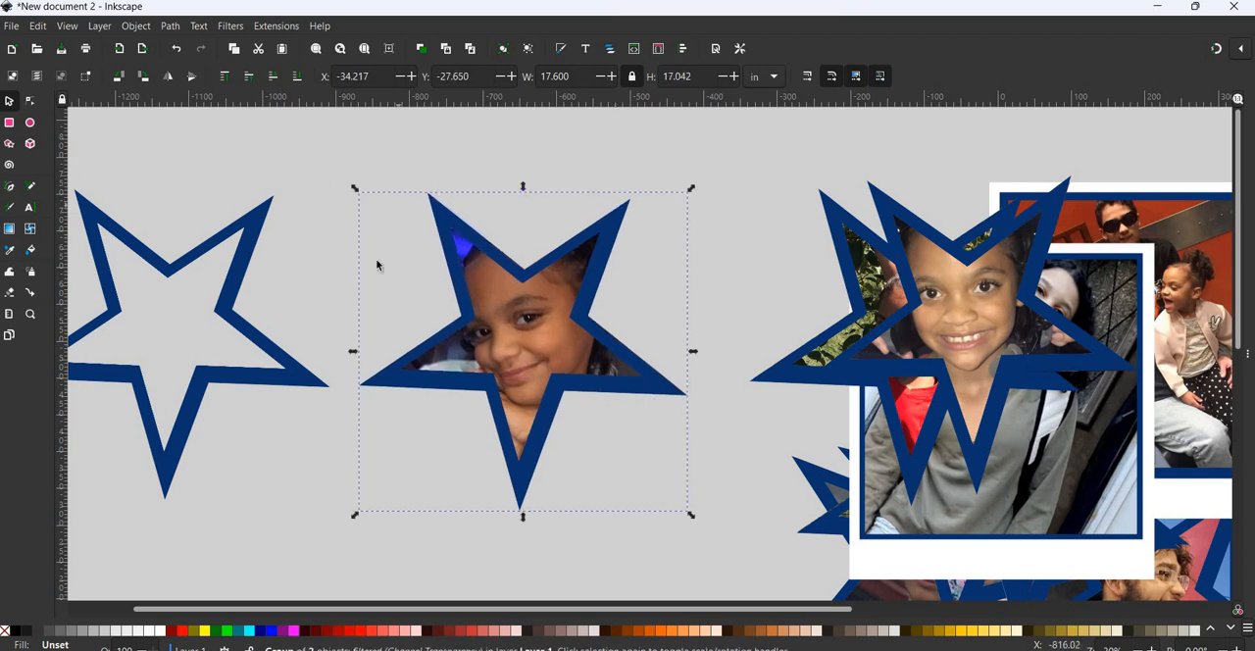
- Group the star outline with the clipped image3 photo and move the group onto the collage beside the image4 star
left_click_drag(316, 133, 747, 600)
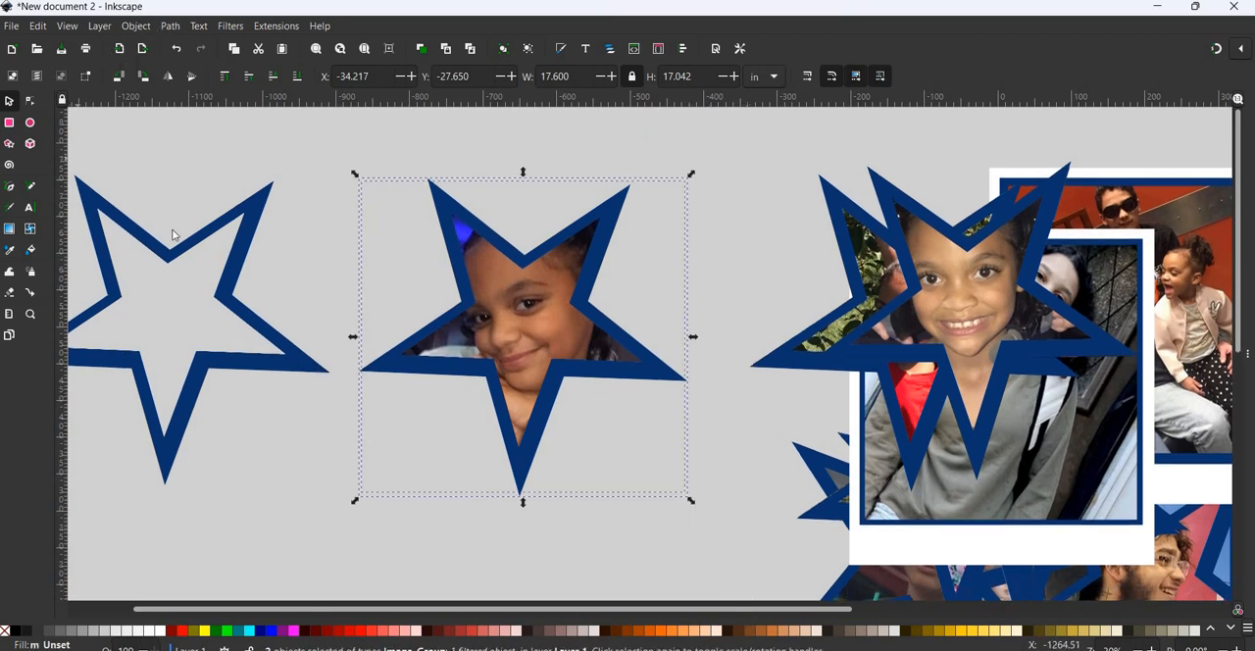
left_click(135, 26)
left_click(138, 157)
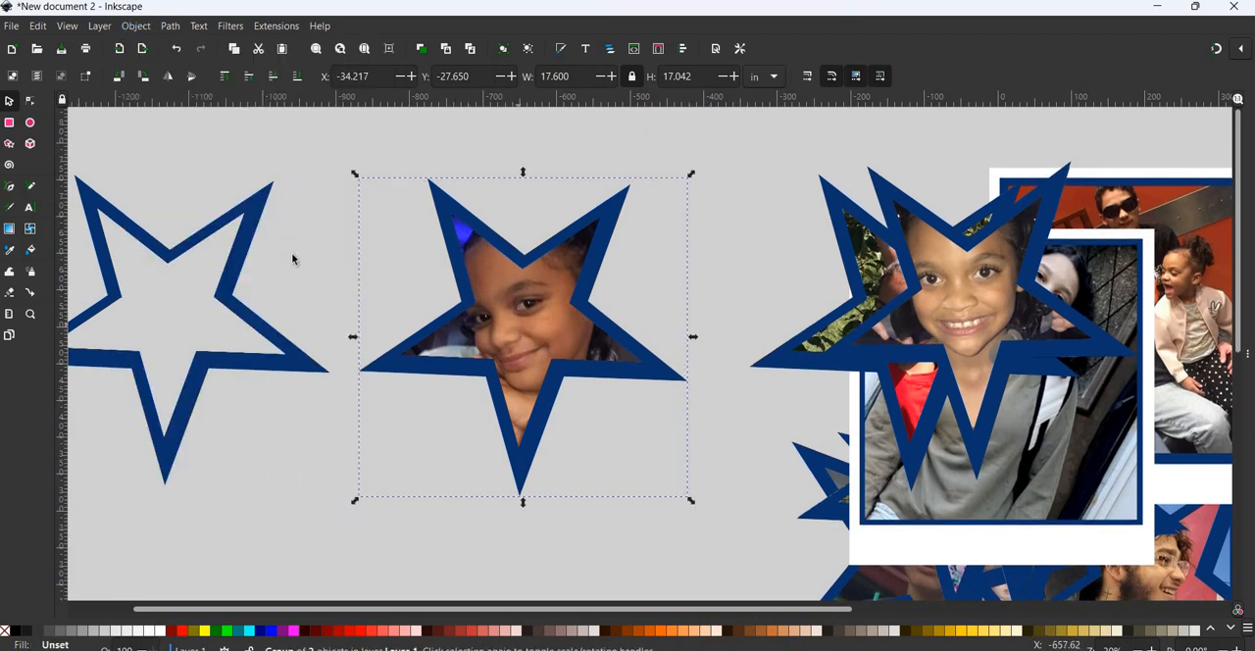
left_click_drag(520, 319, 898, 324)
- Import the image2 photo from the Downloads folder with the default import settings
left_click(12, 27)
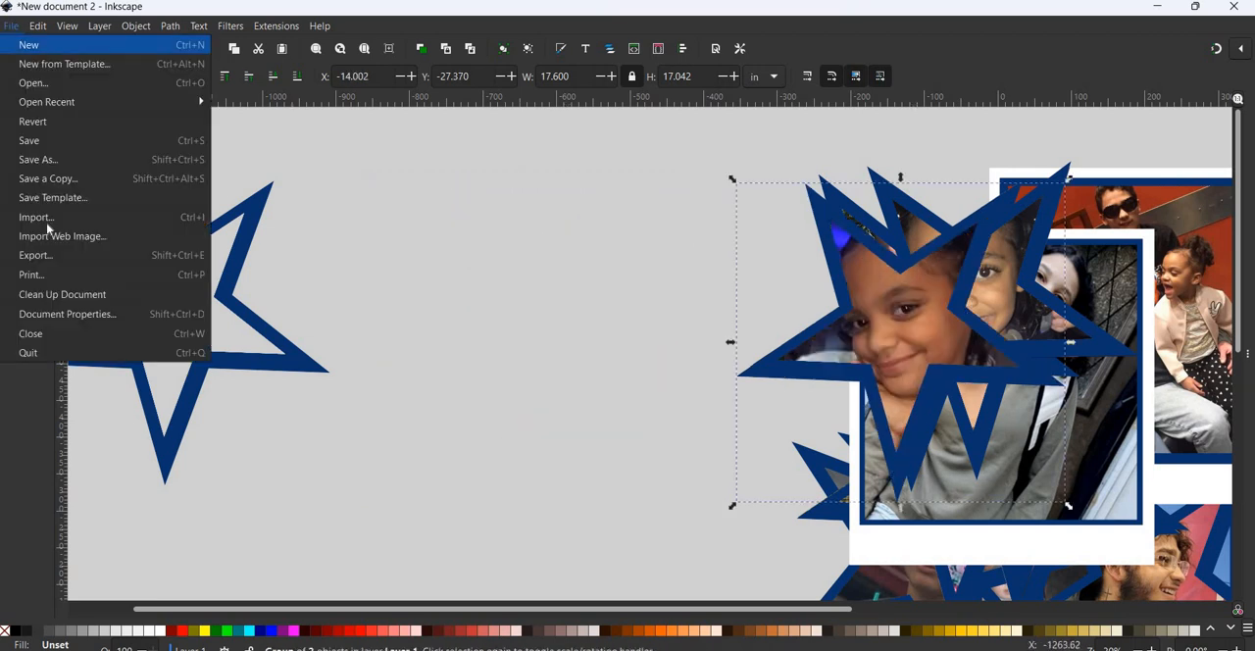
left_click(47, 219)
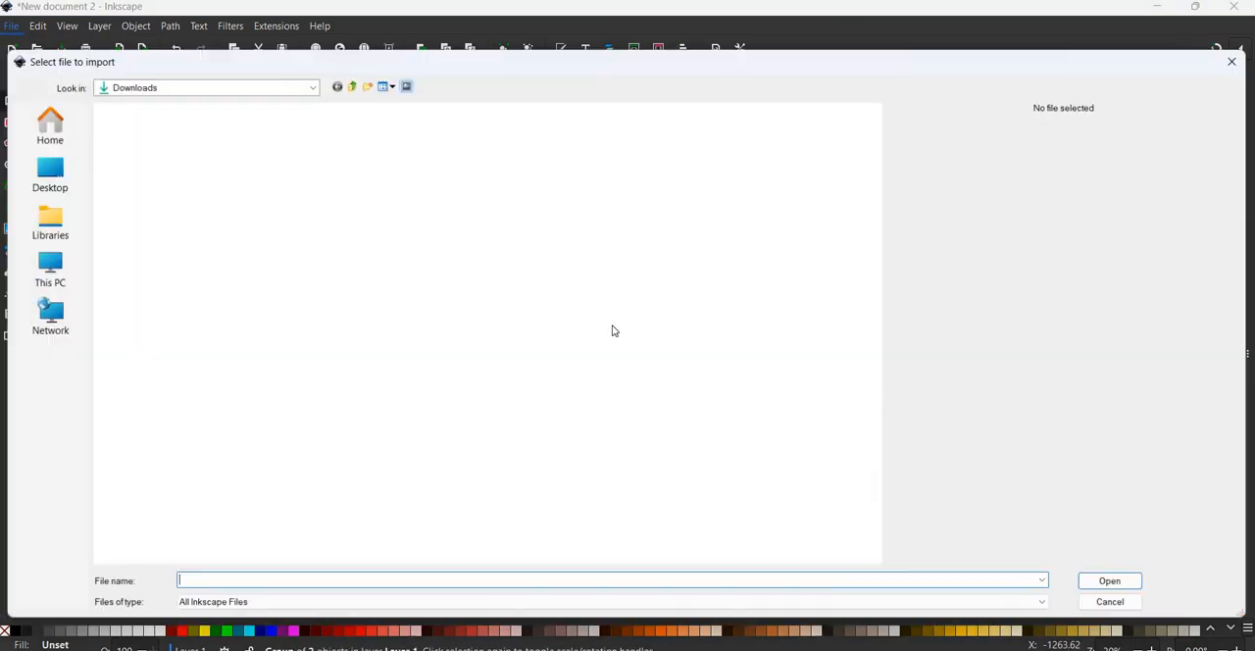
scroll(610, 329, "down", 10)
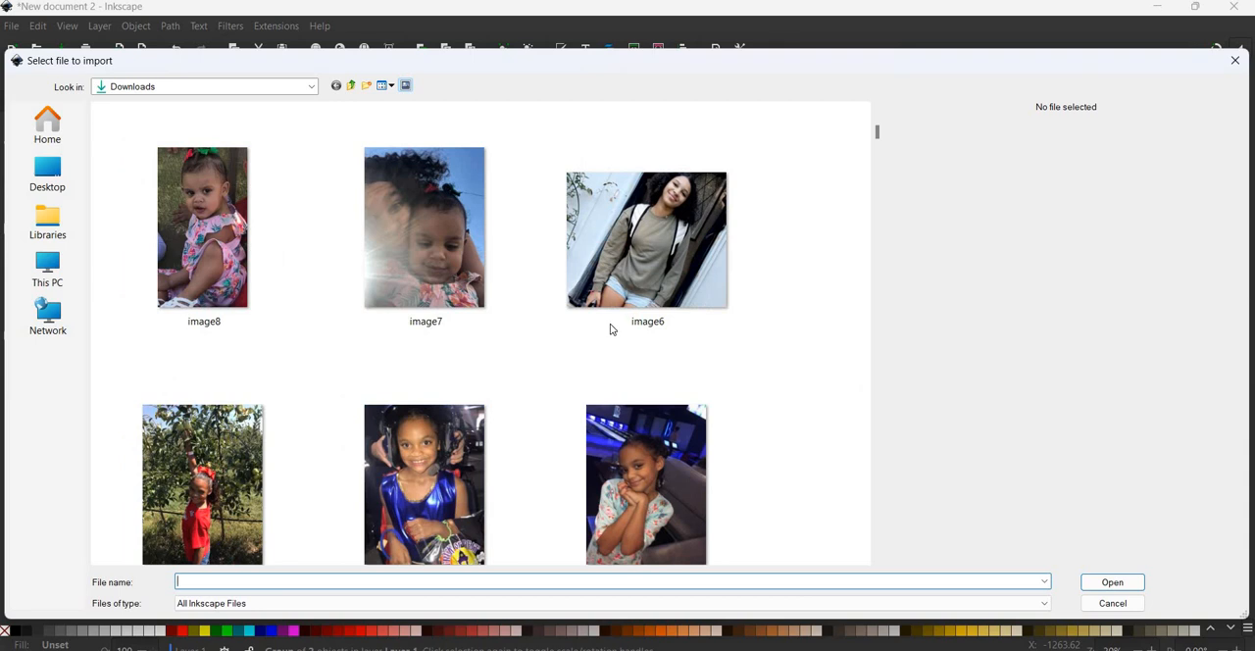
scroll(326, 540, "down", 3)
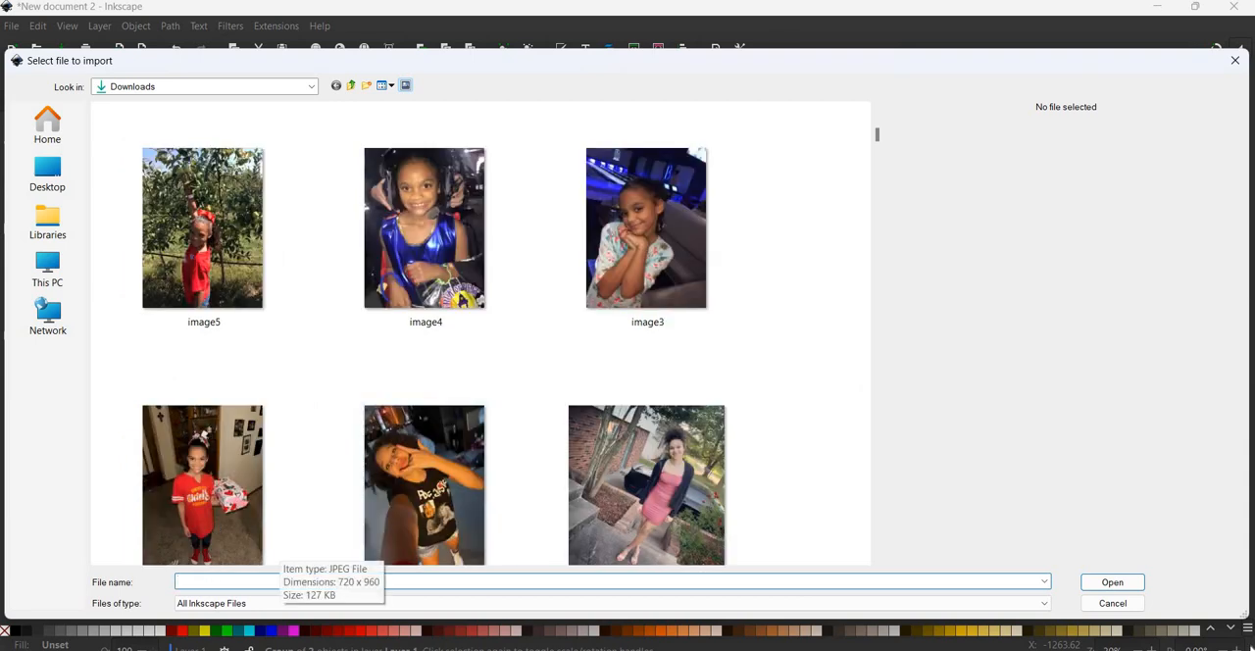
left_click(214, 528)
key("Return")
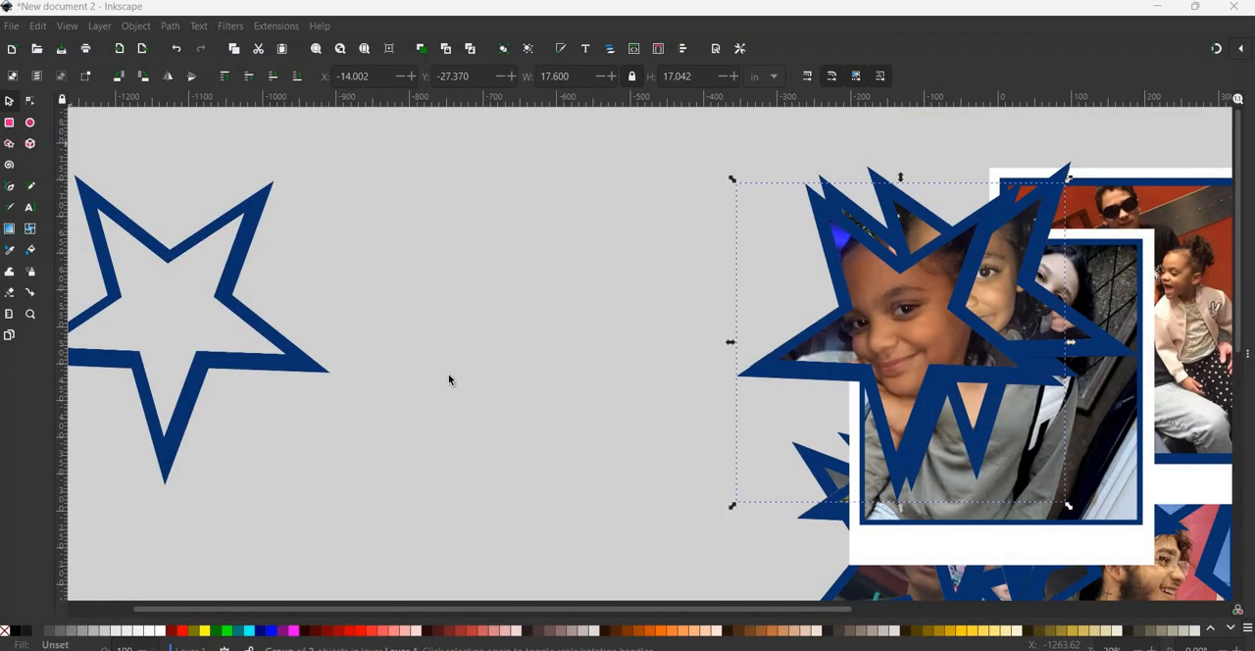
key("Return")
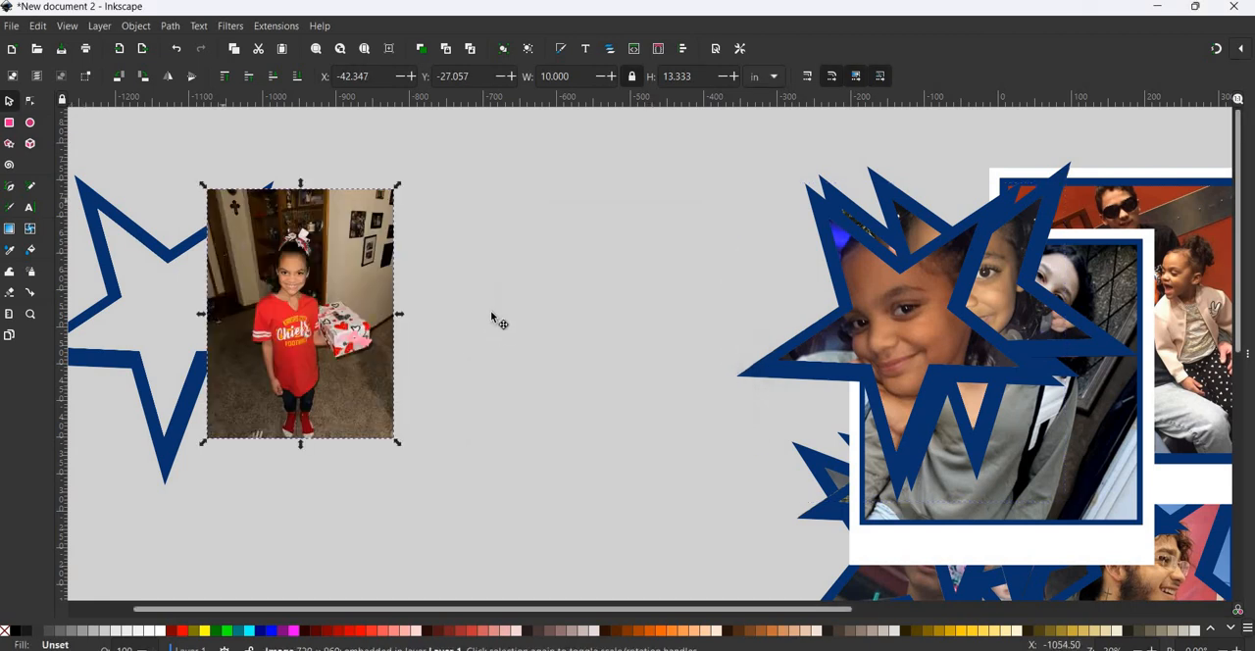
- Enlarge the image2 photo to about 18.49 by 24.65 in and place it beside the empty star
left_click_drag(376, 418, 645, 572)
left_click_drag(364, 437, 277, 379)
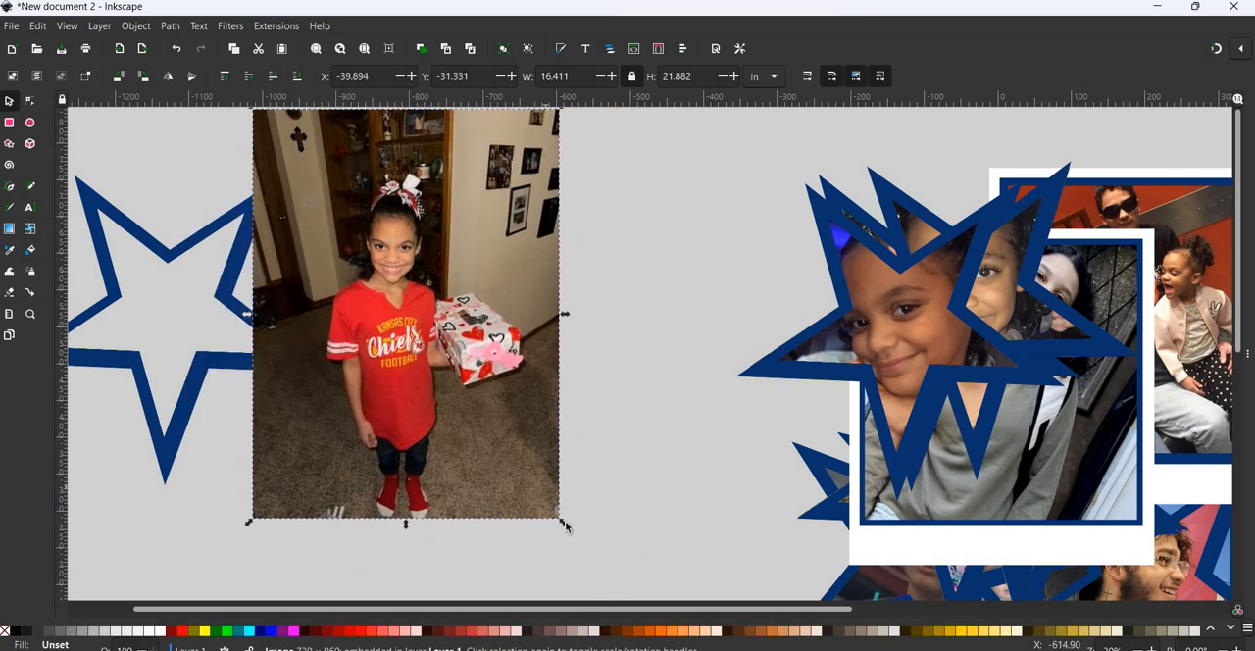
left_click_drag(563, 522, 601, 571)
left_click_drag(391, 364, 446, 320)
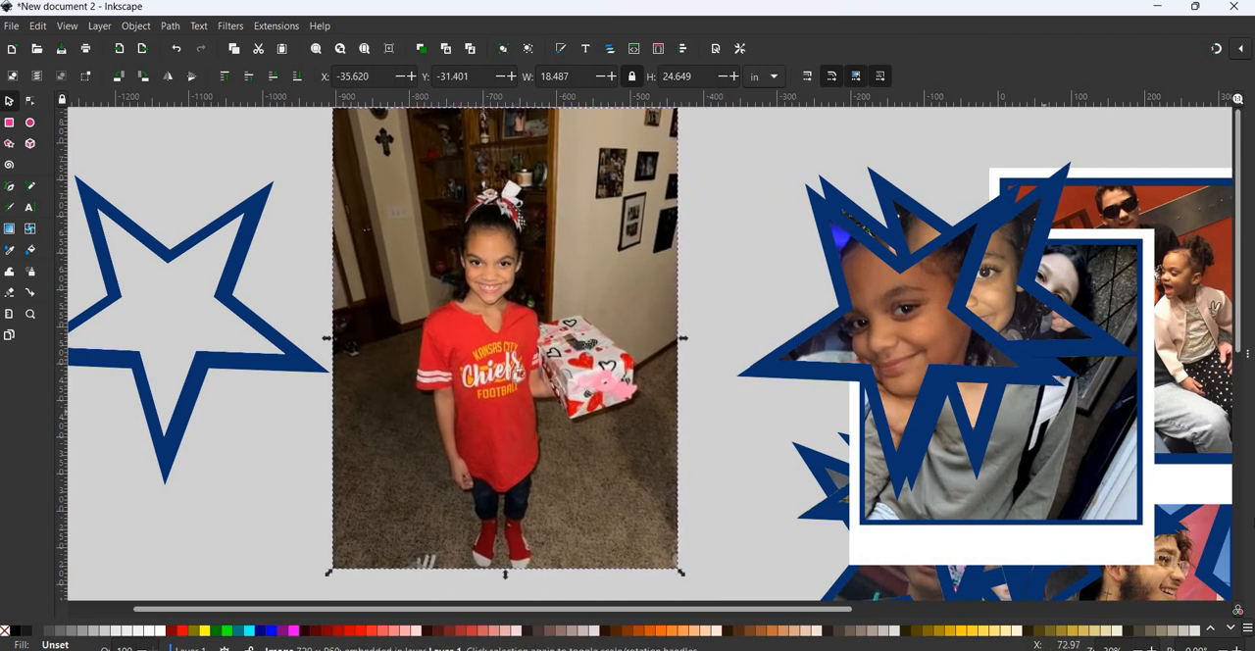
- Place a copy of the empty star over the girl's face in the image2 photo and clip the photo to it
left_click(306, 365)
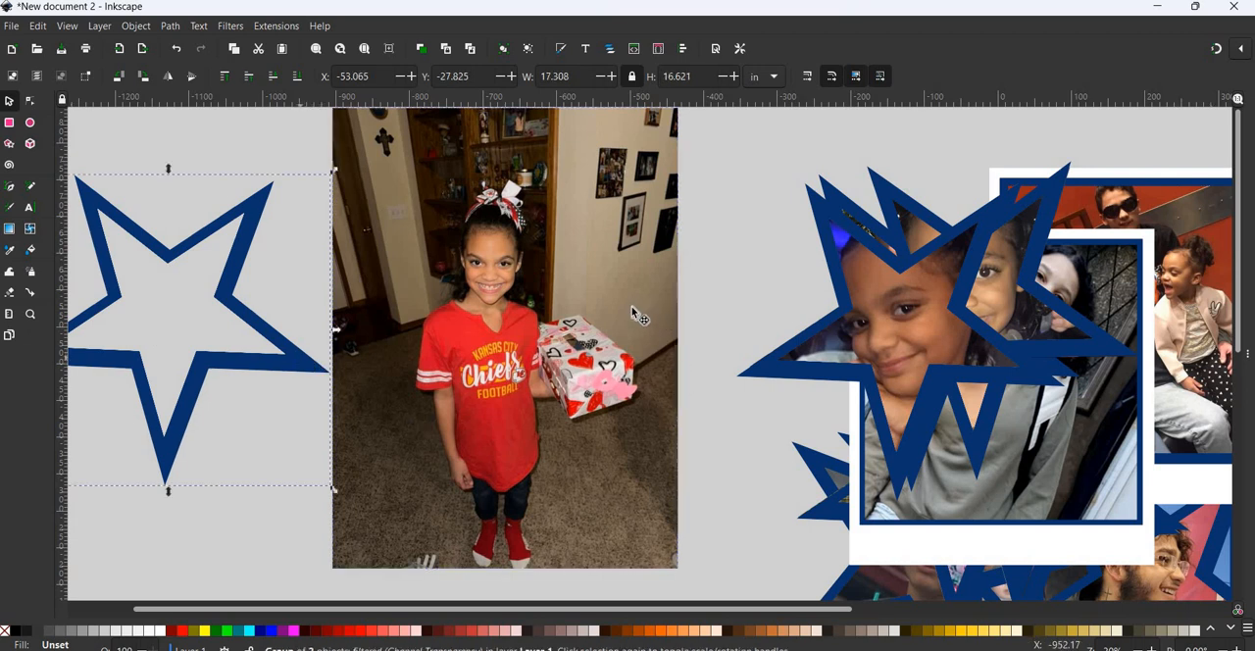
left_click_drag(632, 307, 630, 312)
left_click(606, 504, "shift")
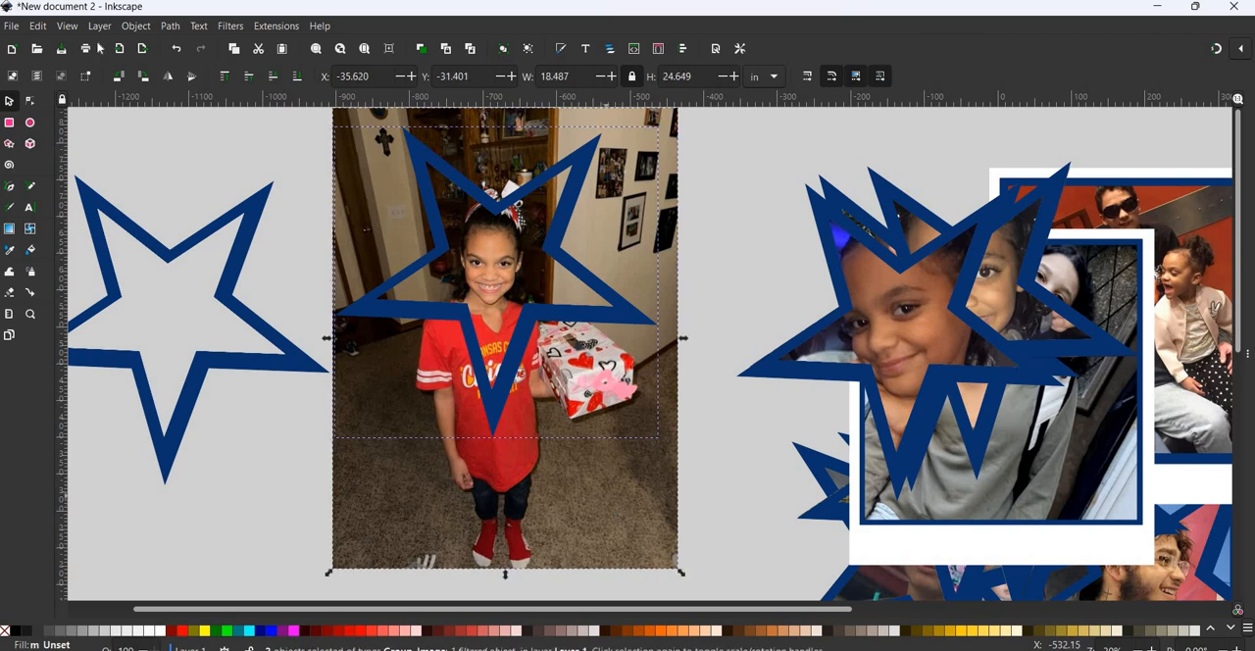
key("alt+o")
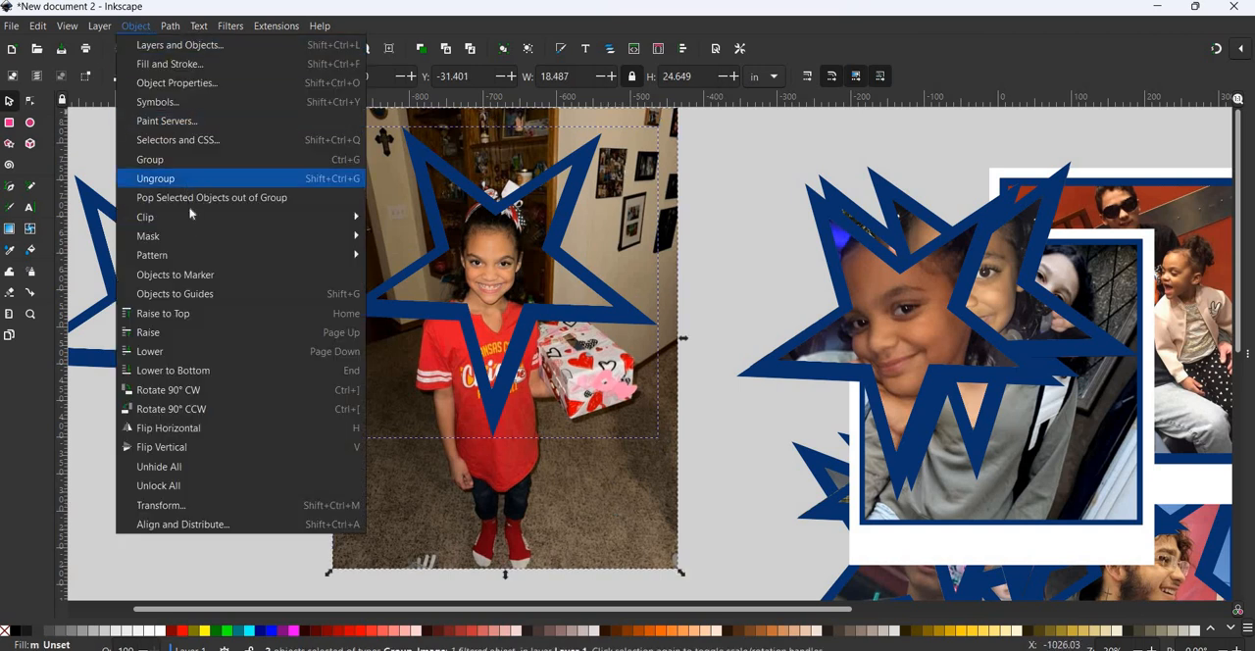
mouse_move(293, 217)
left_click(400, 219)
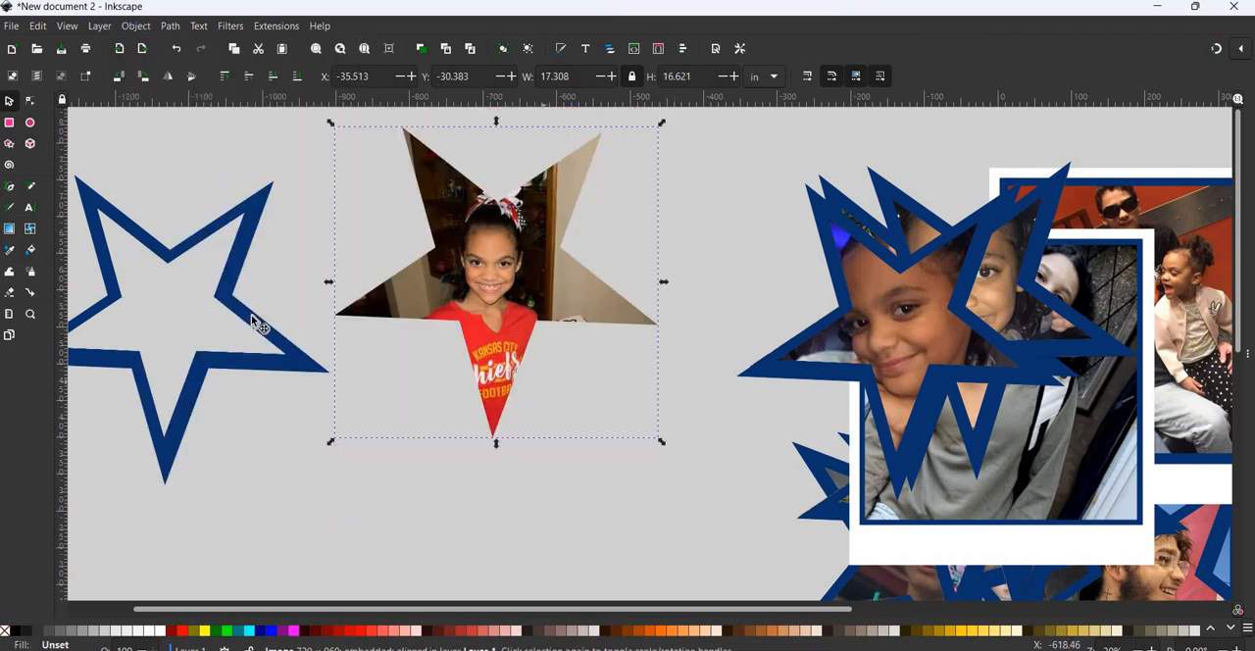
- Place a copy of the empty star over the clipped image2 photo and enlarge it to about 17.67 by 16.97 in, covering the edges
left_click(252, 325)
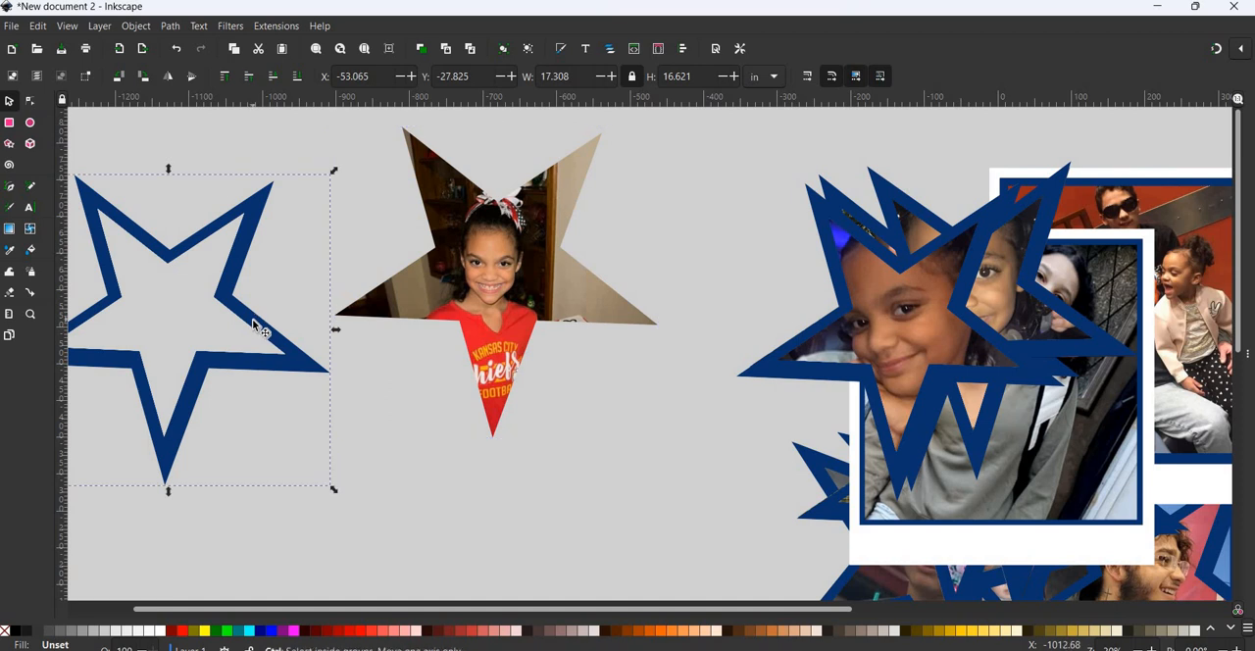
left_click_drag(256, 328, 583, 280)
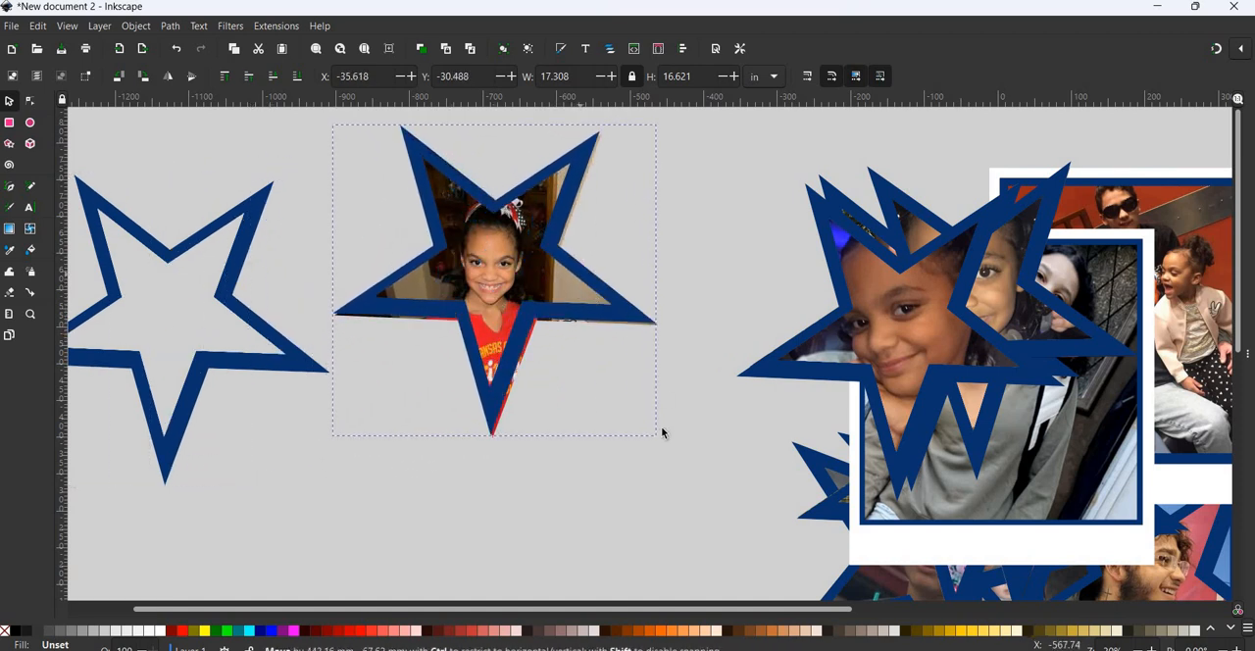
left_click_drag(668, 446, 669, 450)
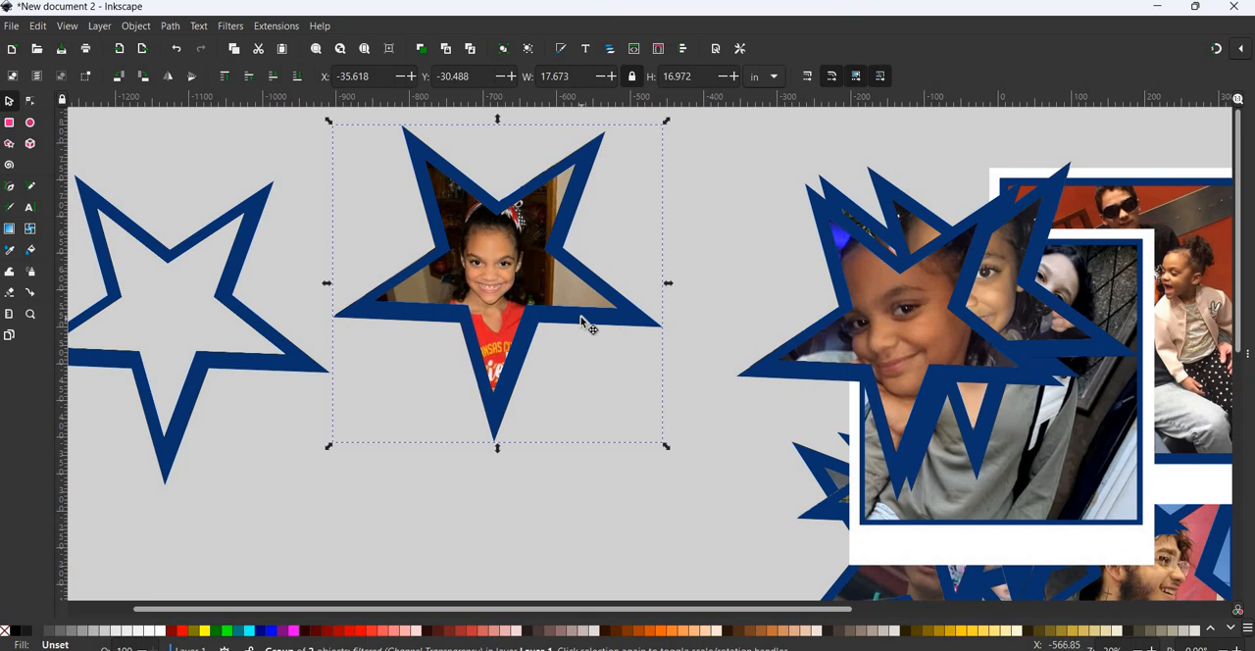
left_click_drag(581, 316, 571, 311)
- Group the star outline with the clipped image2 photo and move the group onto the collage over the other star photos
left_click_drag(249, 110, 745, 532)
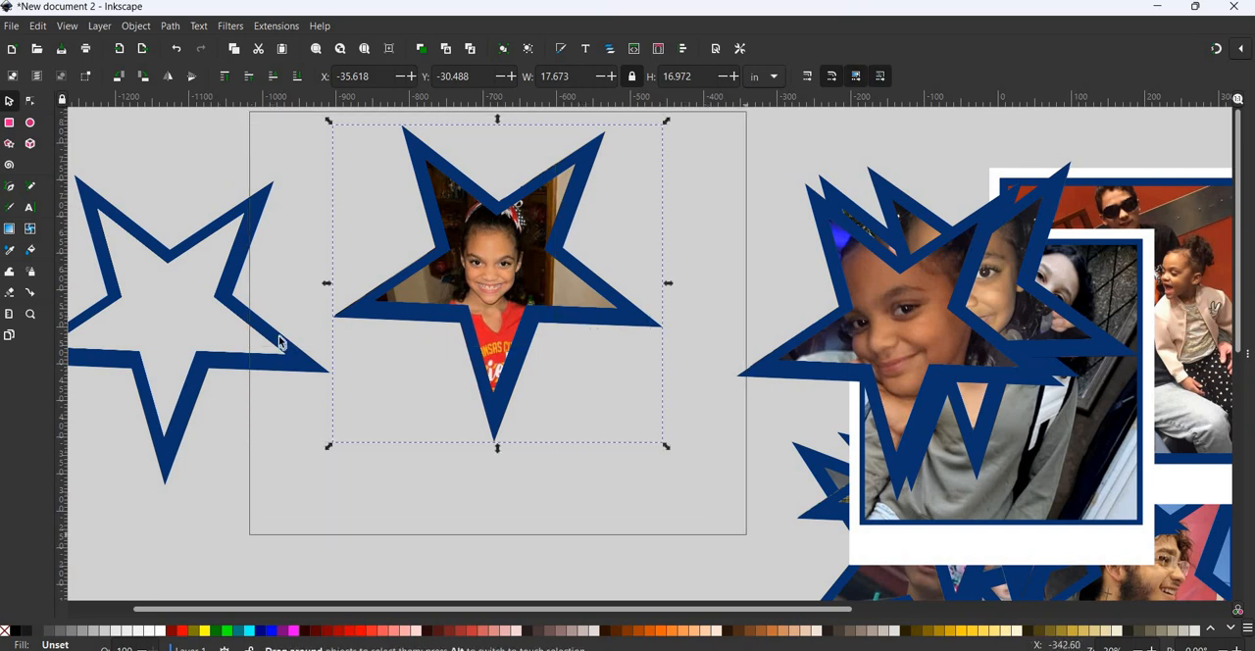
left_click(136, 25)
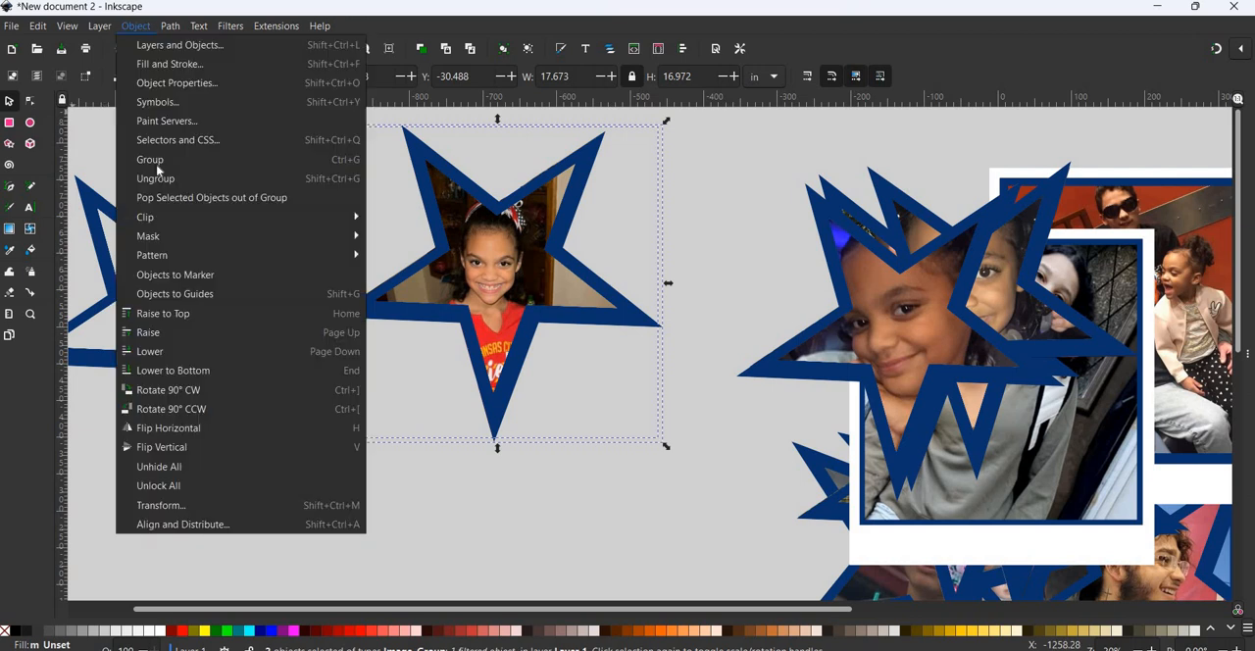
left_click(147, 160)
left_click_drag(502, 263, 977, 311)
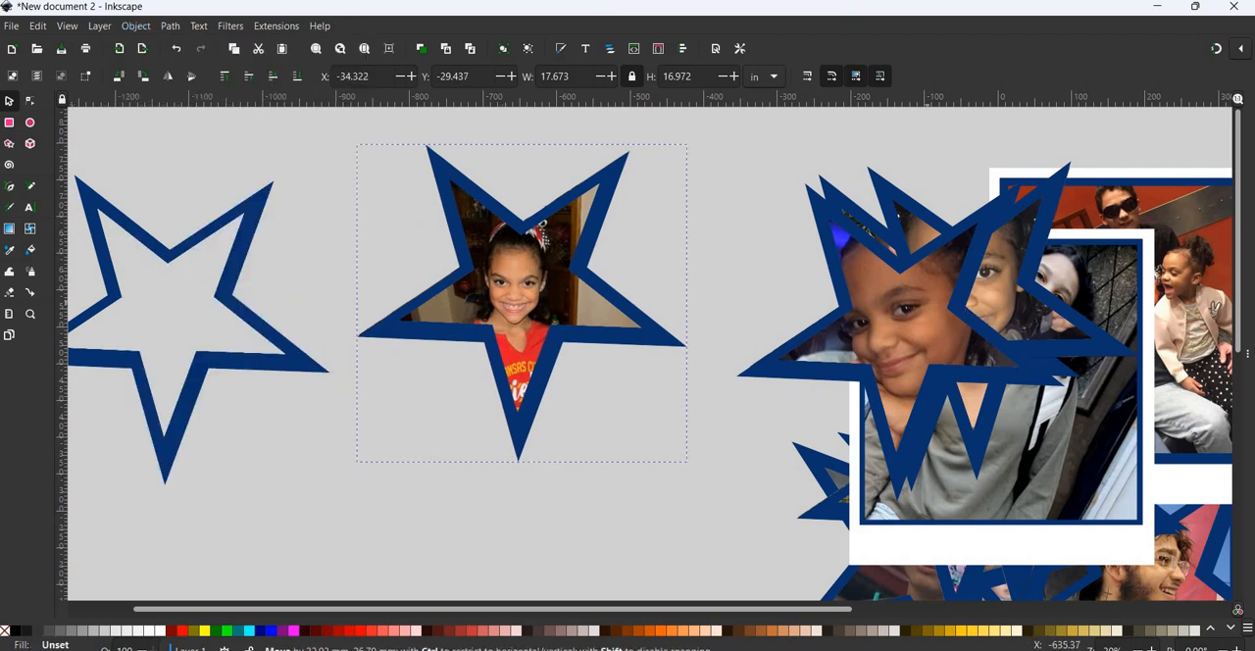
- Import the image1 photo as an embedded image and move it beside the empty star
left_click(10, 28)
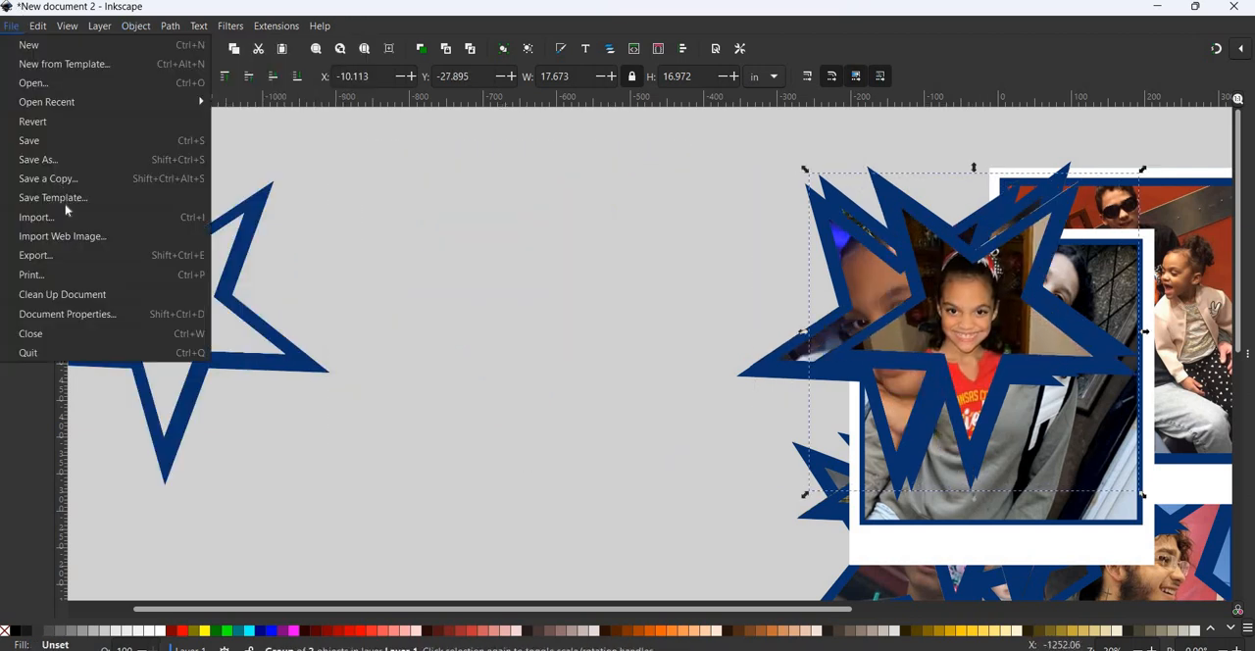
left_click(55, 219)
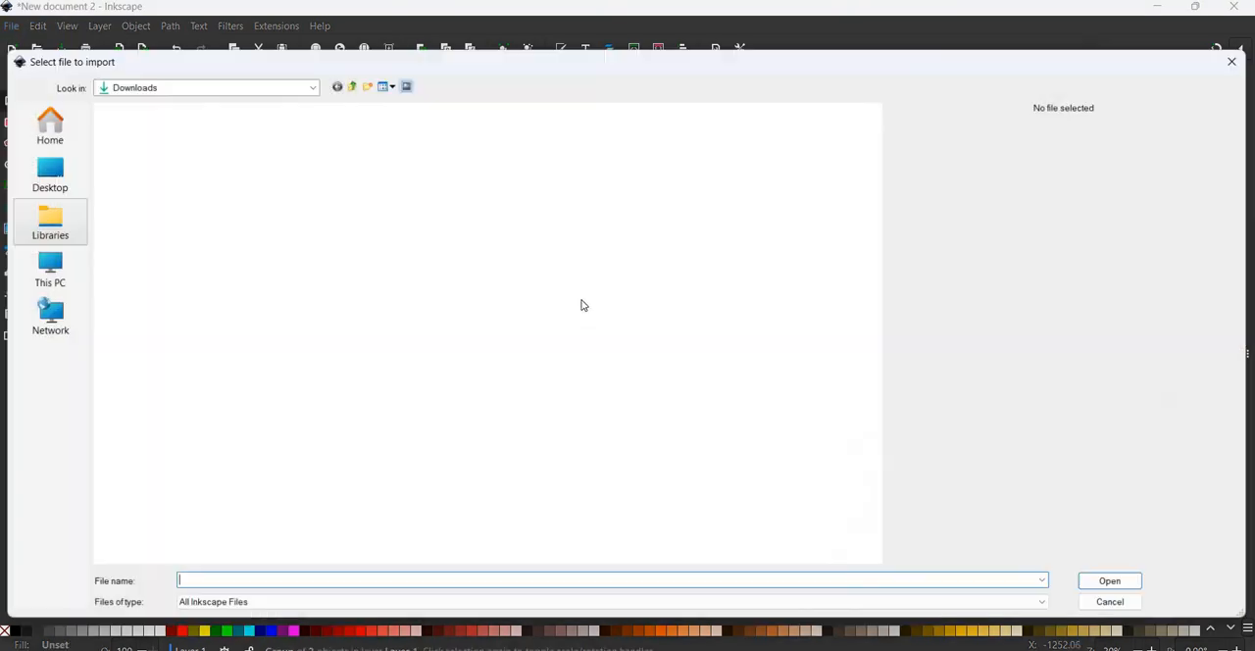
scroll(578, 461, "down", 8)
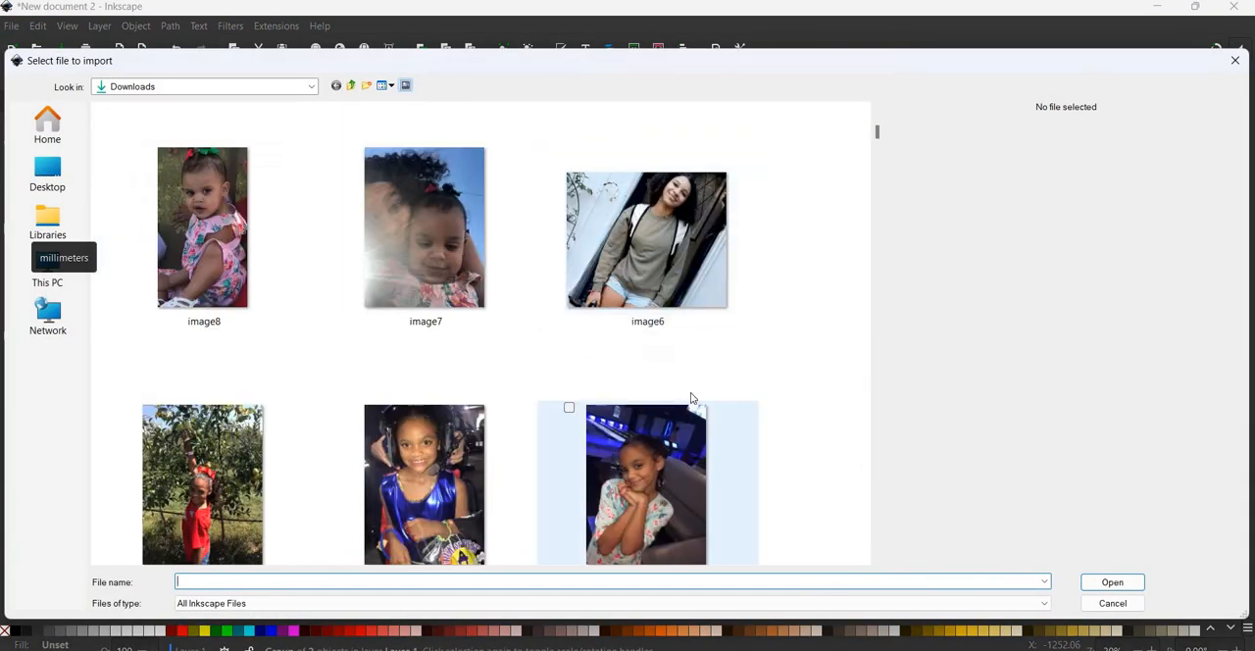
scroll(474, 507, "down", 3)
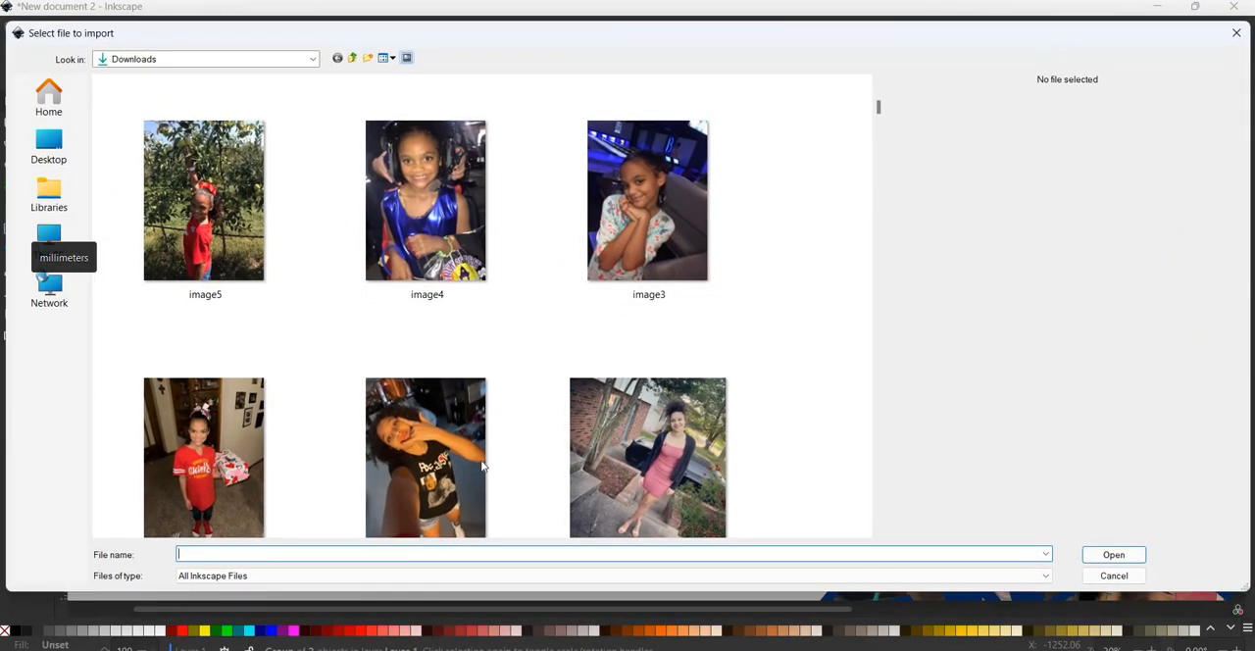
left_click(481, 467)
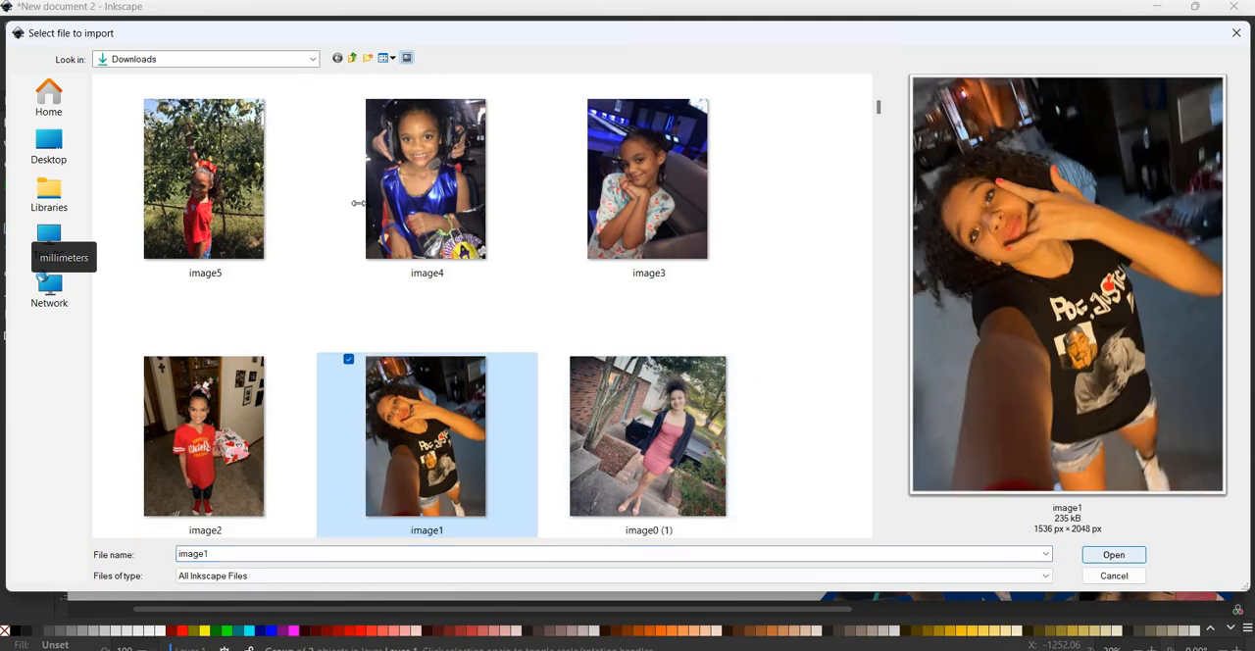
key("Return")
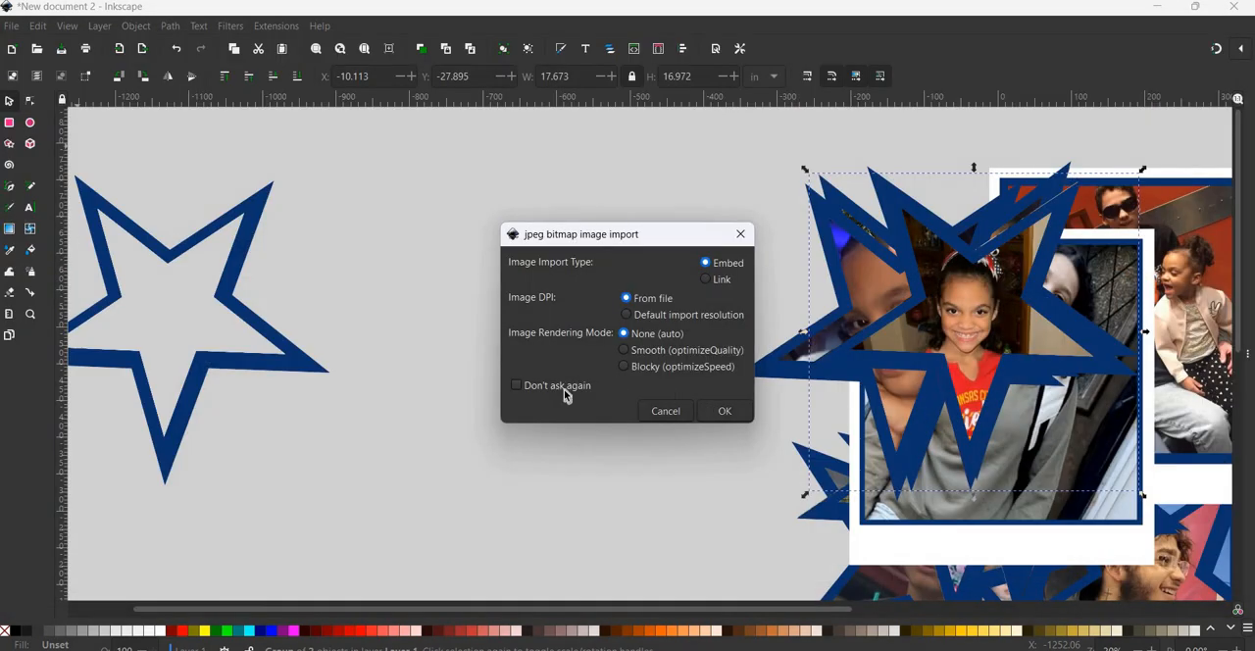
key("Return")
left_click_drag(359, 380, 638, 520)
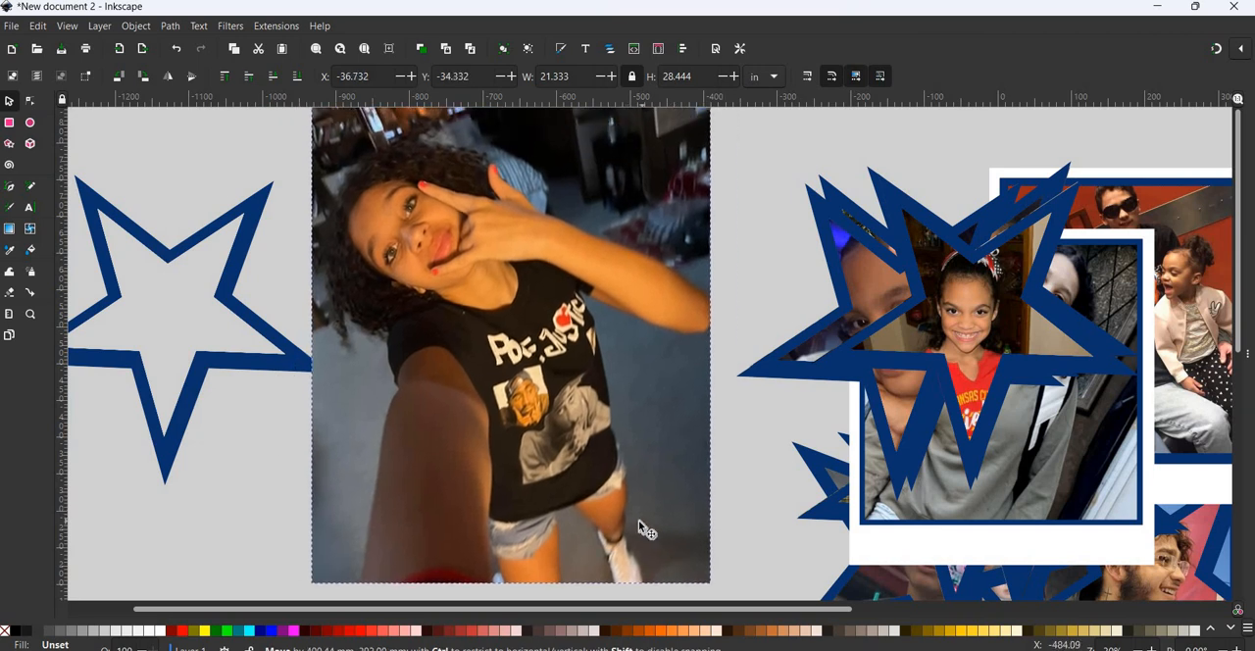
- Duplicate the empty star and place the copy over the upper part of the image1 photo
left_click(299, 365)
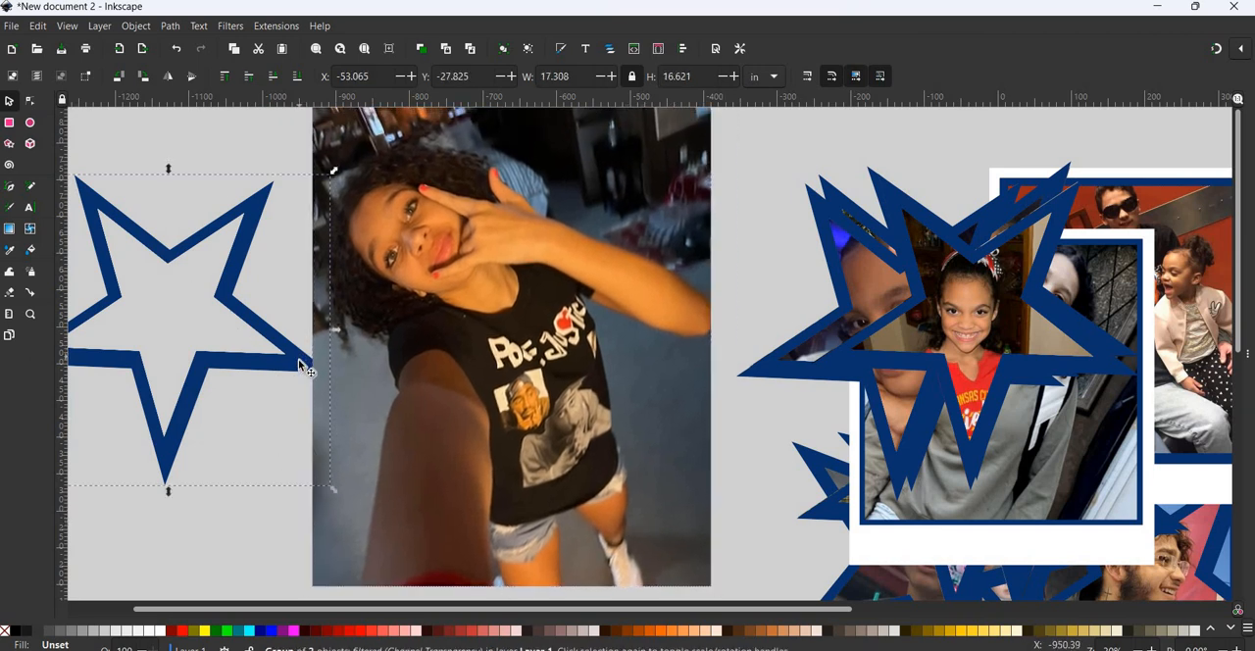
key("ctrl+d")
left_click_drag(299, 362, 625, 313)
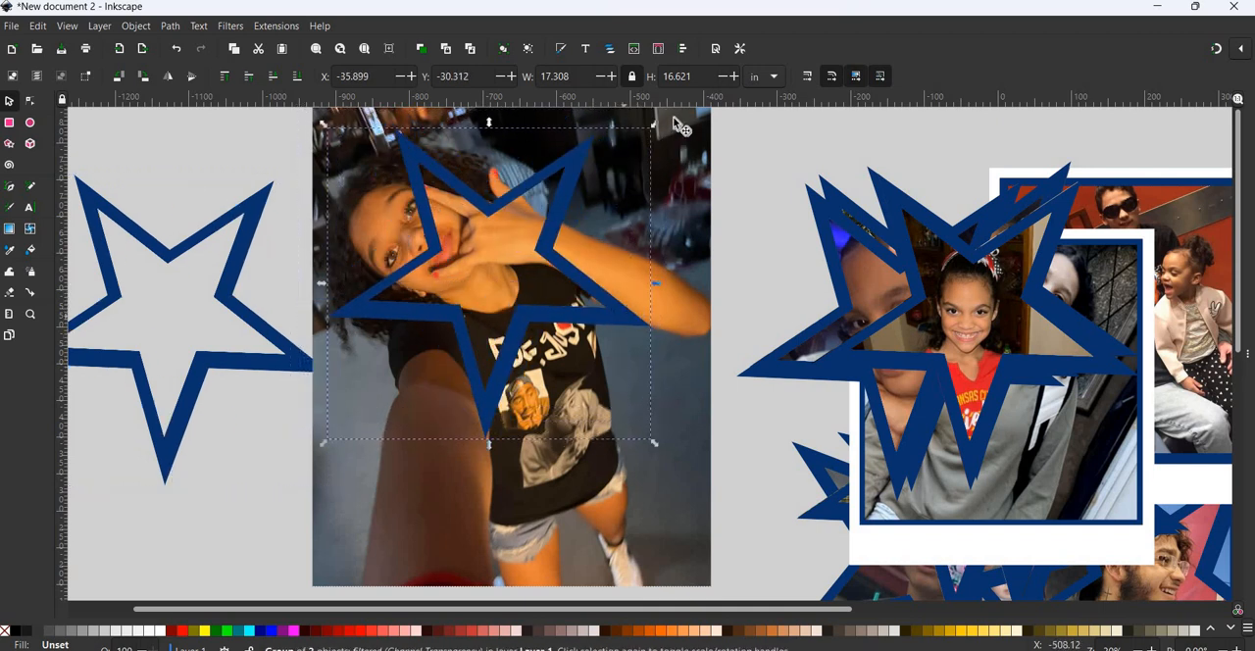
- Rotate the star copy slightly counterclockwise and reposition it to frame the girl's tilted face in the image1 photo
left_click_drag(654, 125, 719, 203)
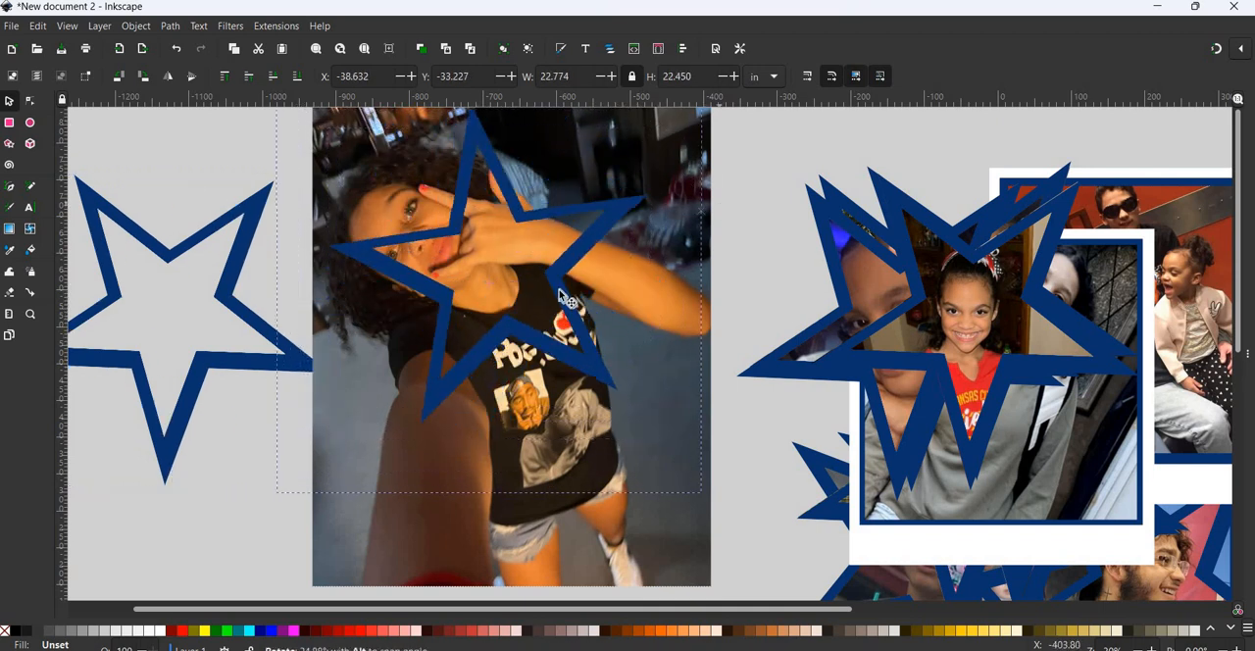
left_click_drag(535, 272, 550, 185)
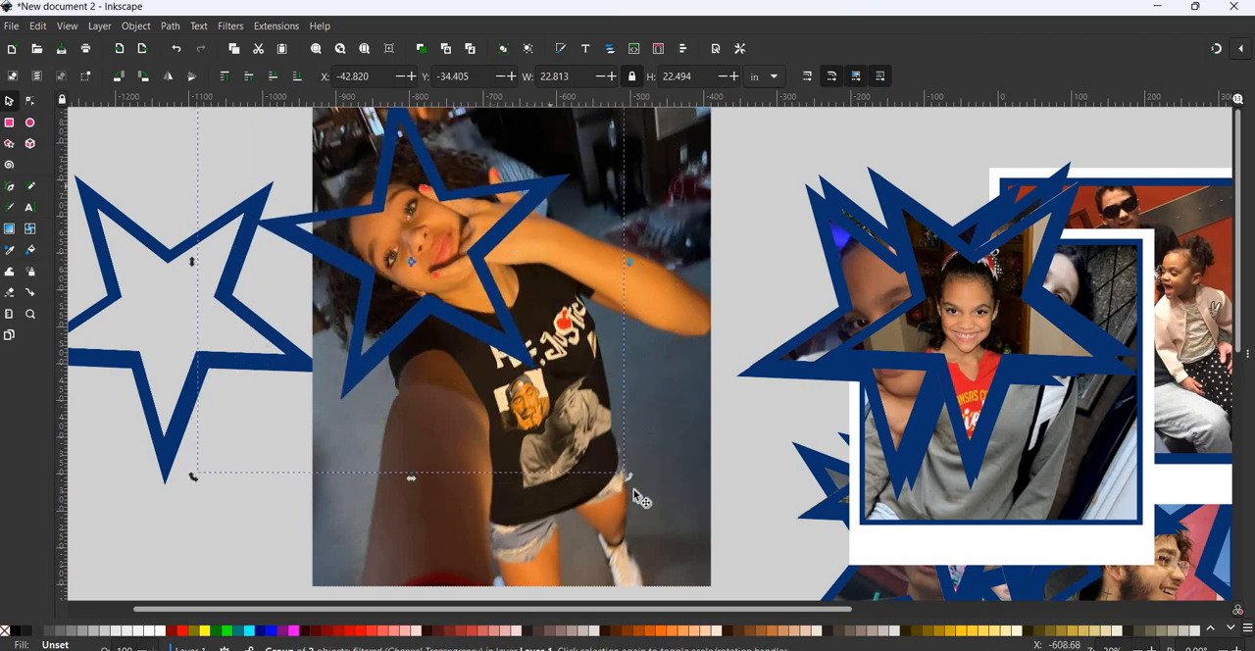
left_click_drag(627, 476, 576, 270)
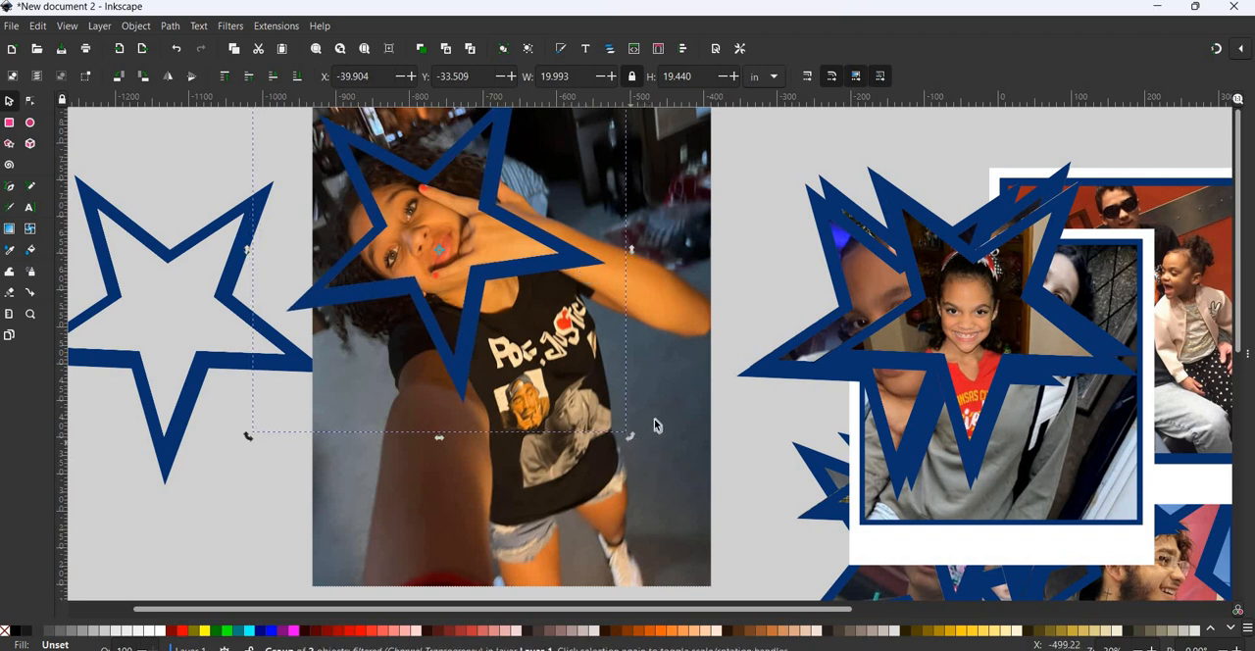
left_click_drag(632, 437, 655, 397)
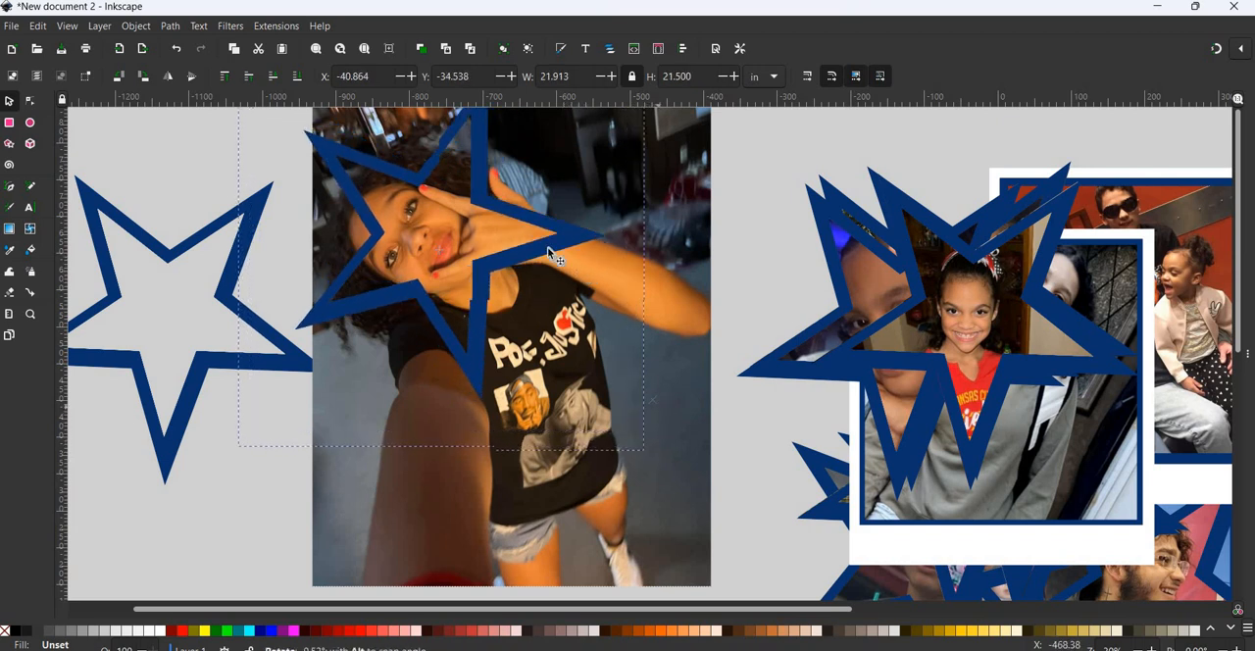
mouse_move(586, 227)
left_mouse_down()
mouse_move(586, 212)
mouse_move(593, 221)
left_mouse_up()
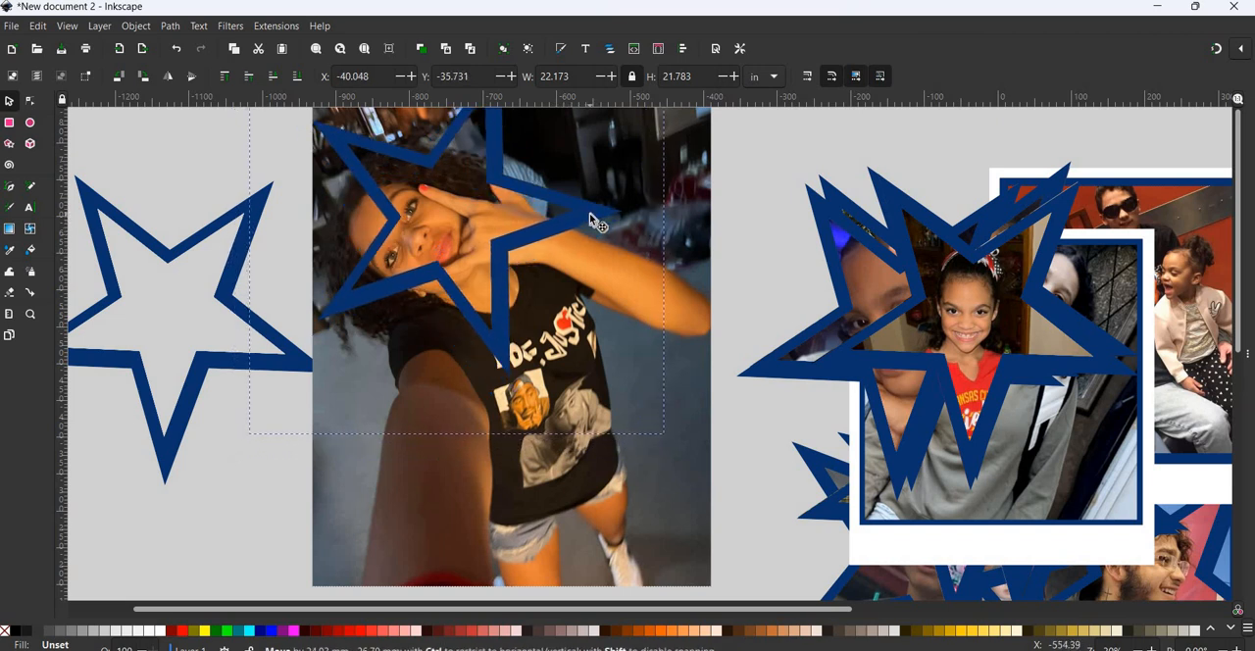
left_click_drag(501, 430, 501, 430)
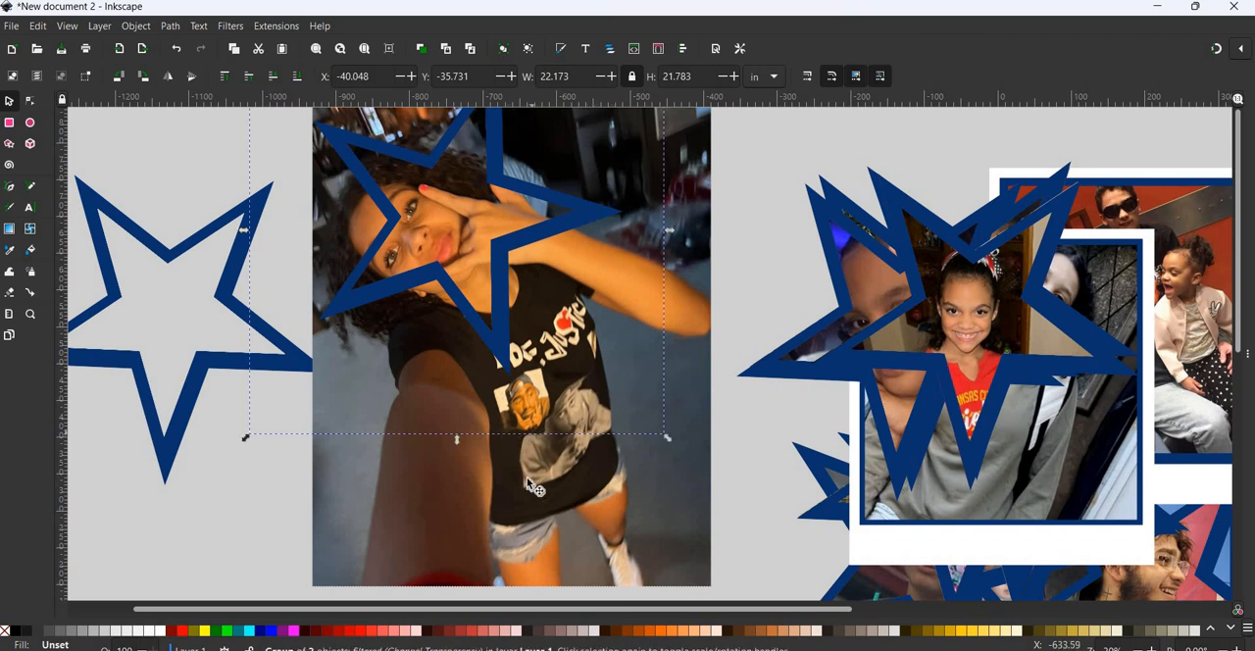
- Clip the image1 photo to the tilted star shape and move the clipped photo clear of the empty star
scroll(545, 278, "up", 1)
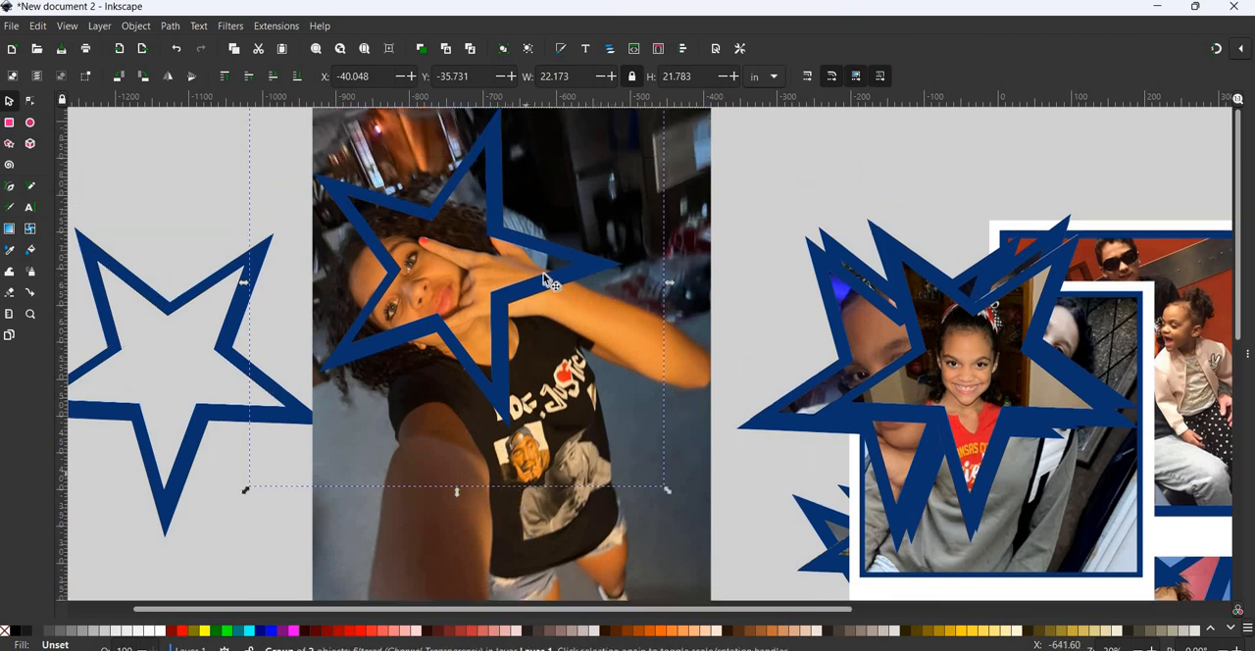
left_click(678, 196, "shift")
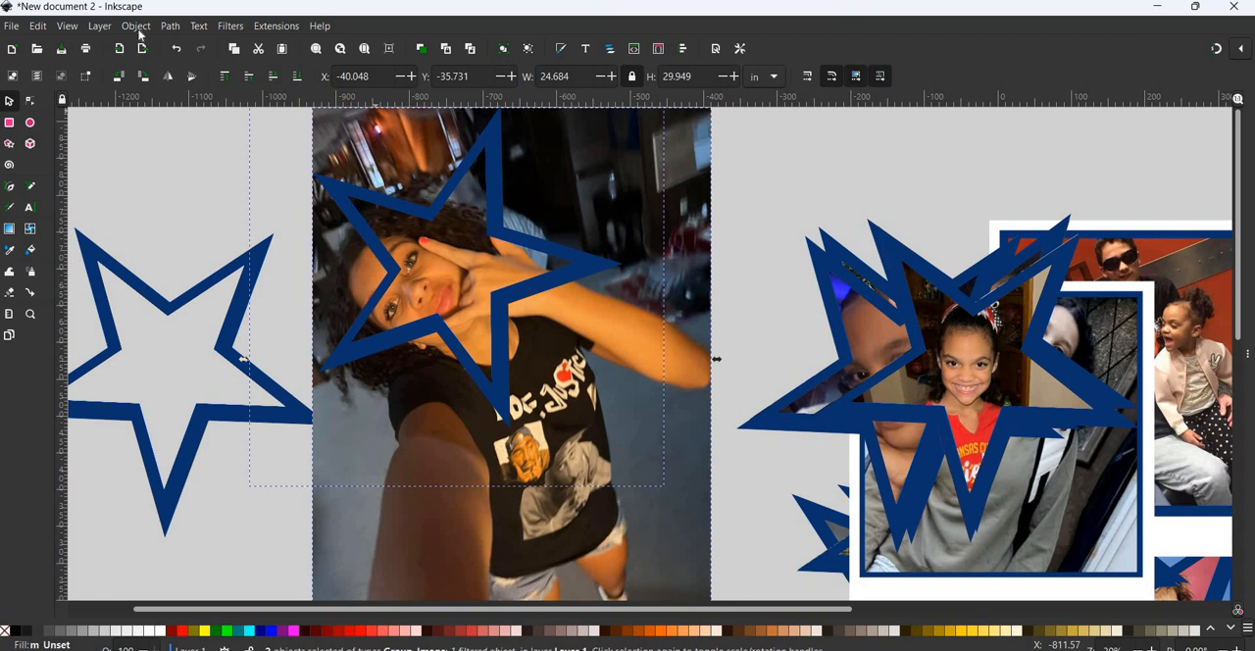
key("alt+o")
mouse_move(353, 217)
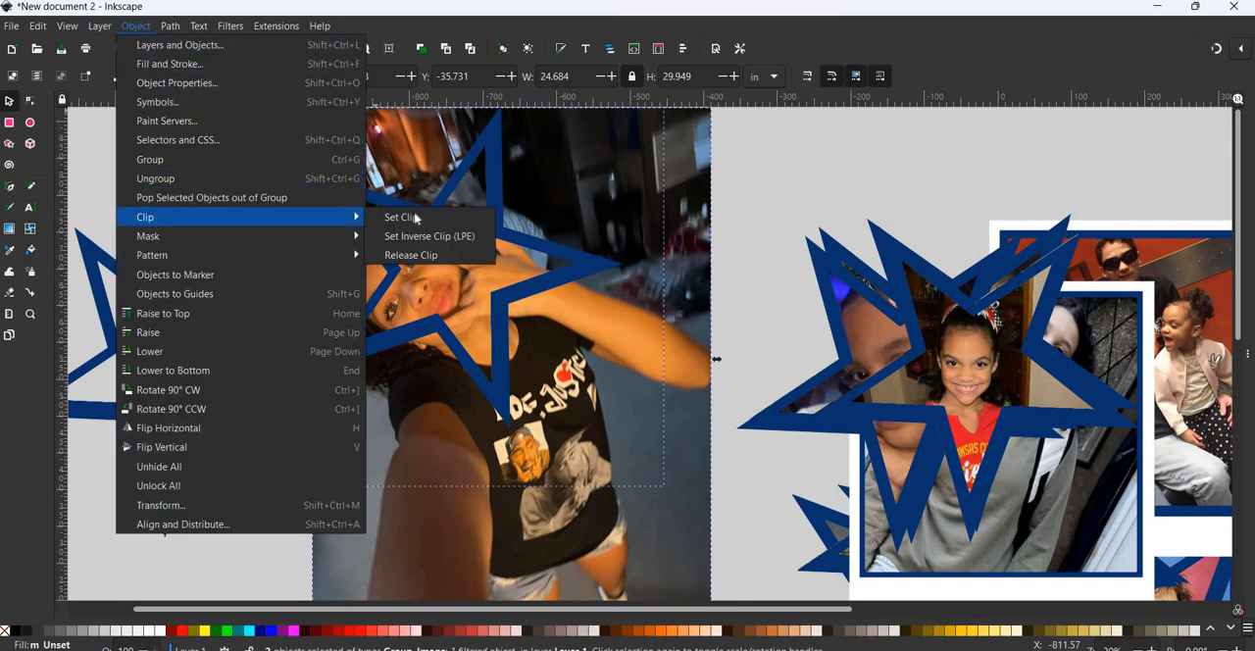
left_click(400, 216)
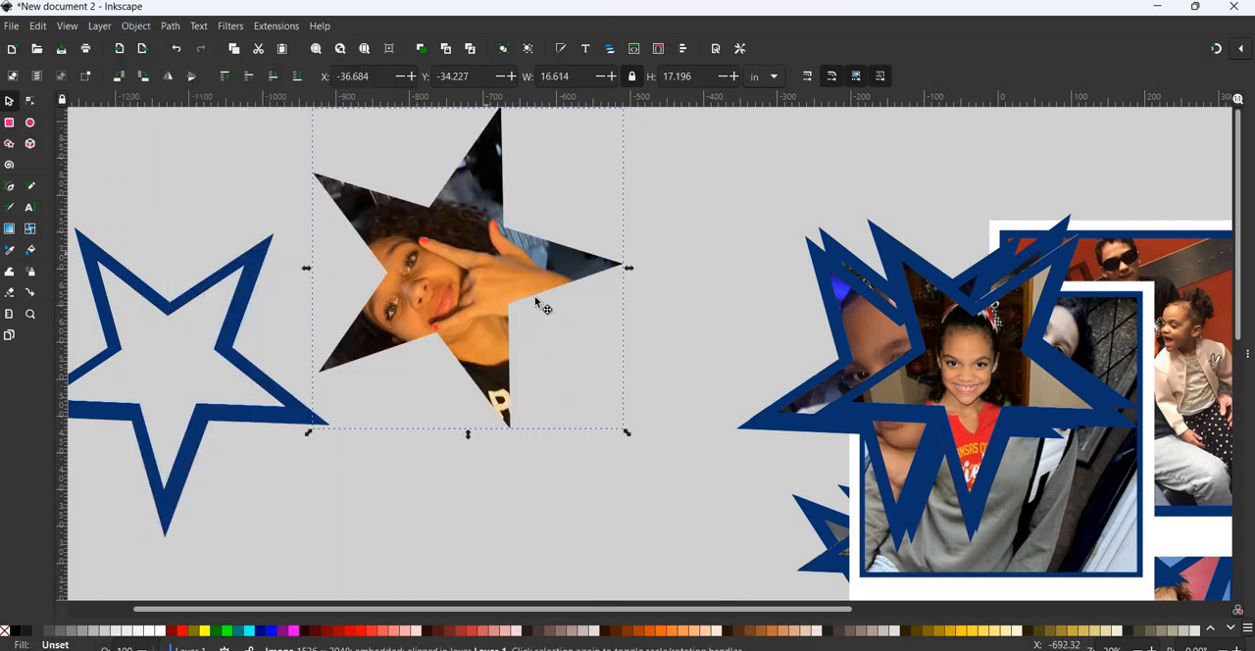
left_click_drag(535, 302, 593, 333)
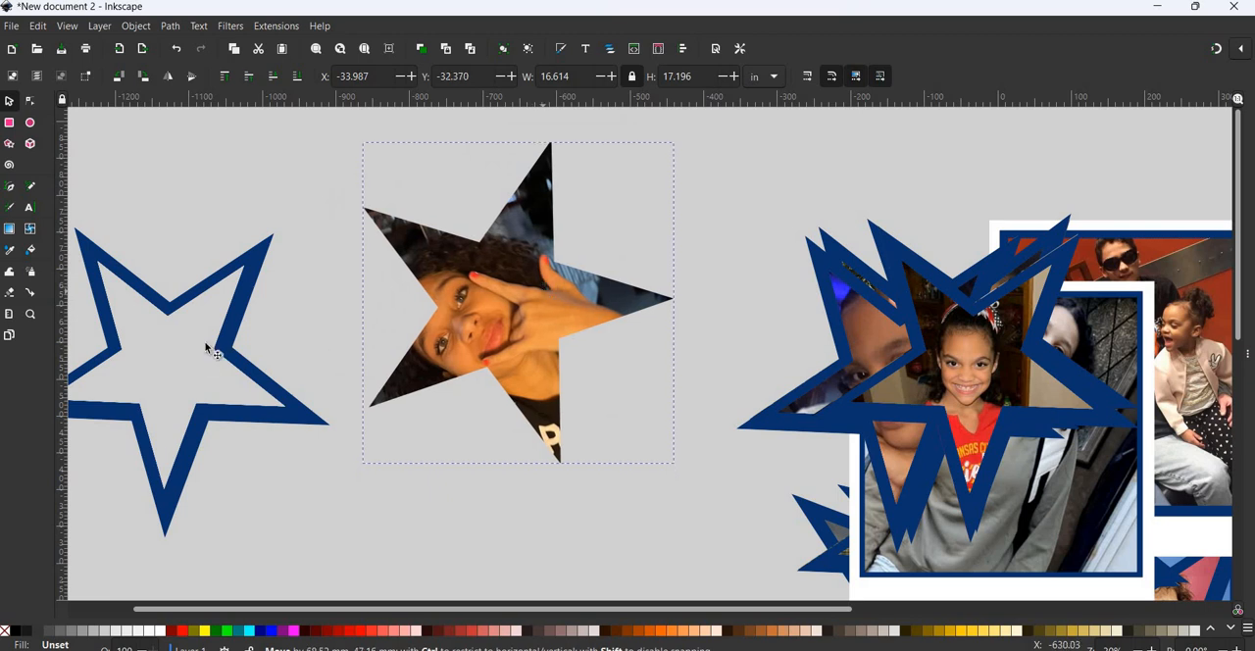
- Duplicate the empty star outline and place the copy over the star-clipped image1 photo
left_click(245, 311)
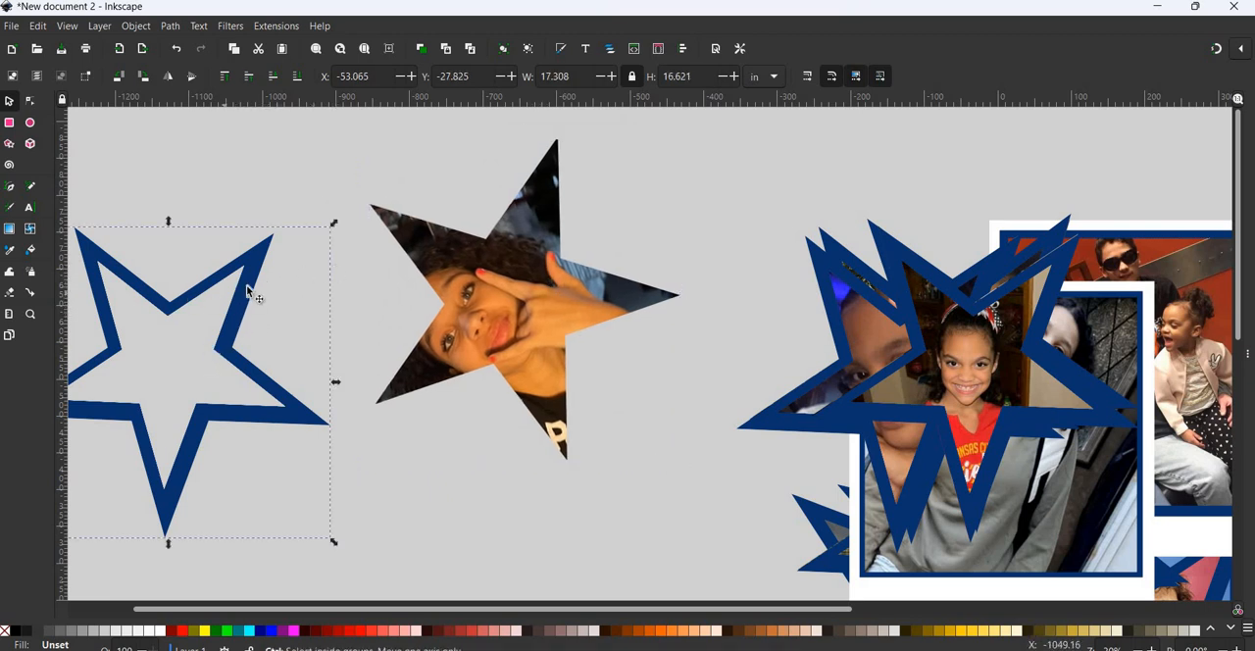
left_click_drag(252, 264, 549, 194)
left_click_drag(630, 154, 580, 116)
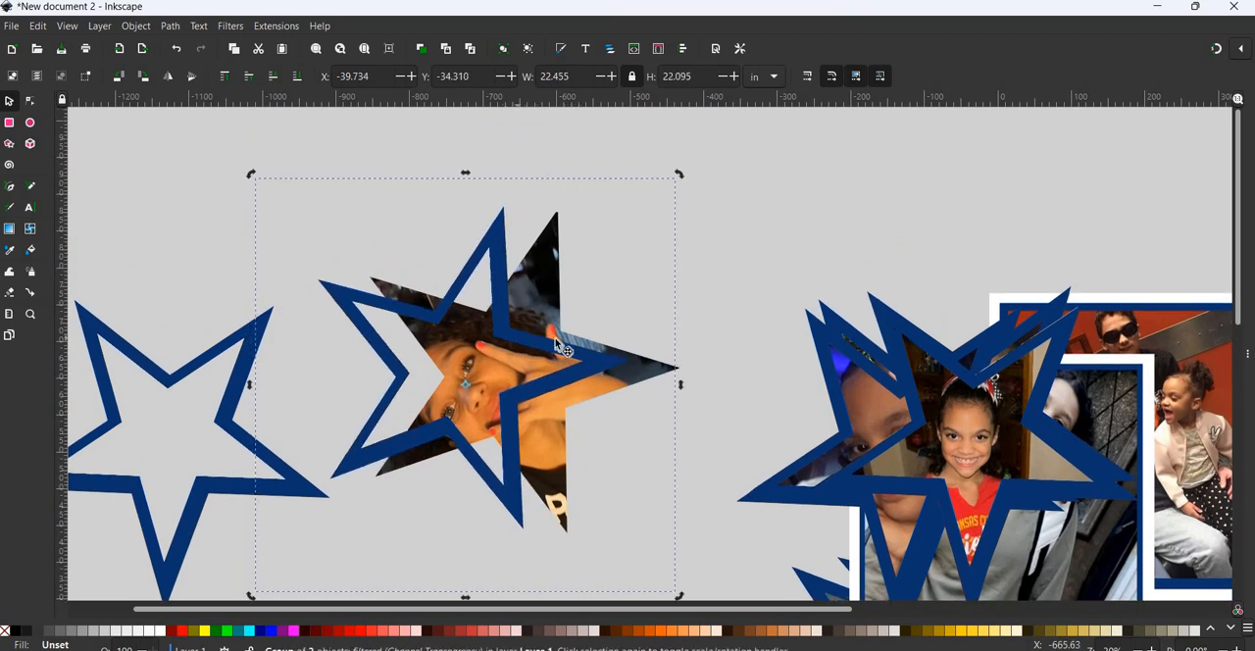
left_click_drag(585, 329, 572, 336)
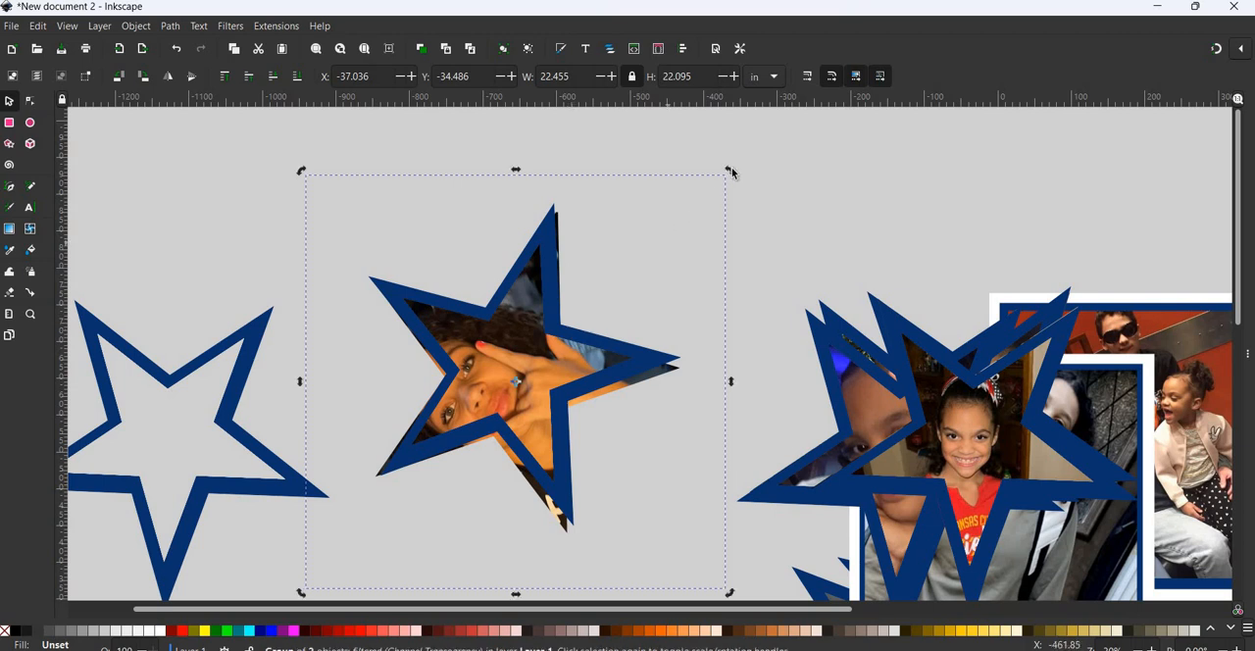
- Rotate, slightly enlarge and nudge the star outline so its blue border covers the clipped photo's edges
left_click_drag(735, 181, 732, 184)
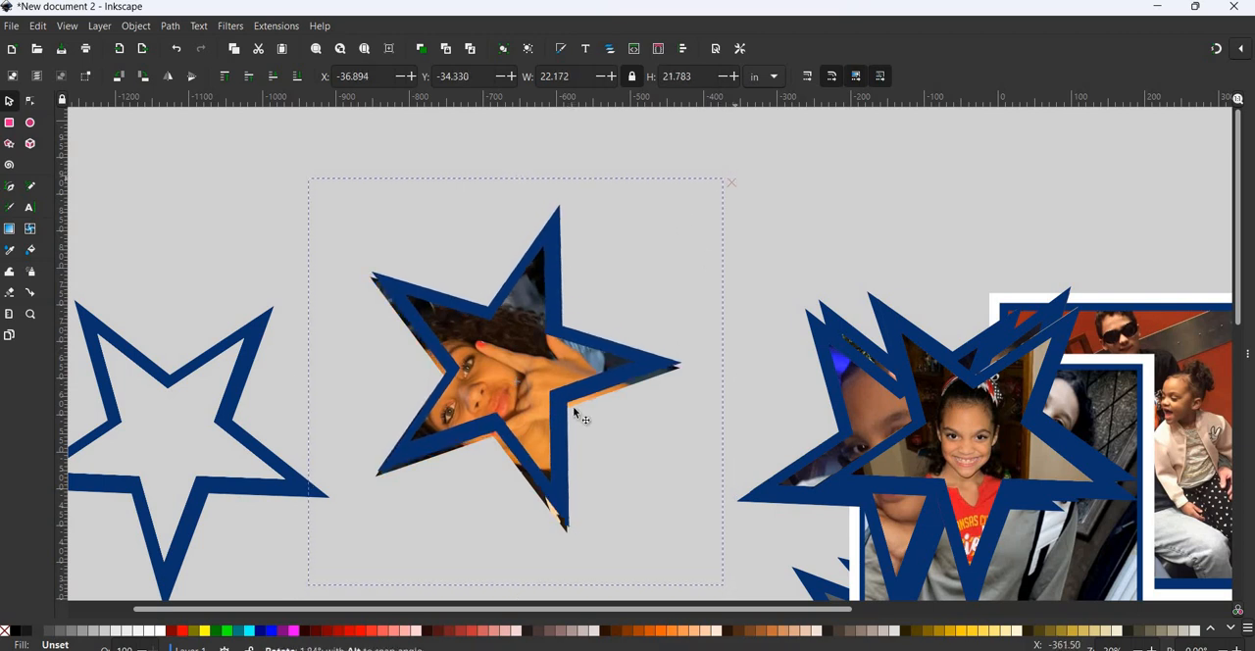
left_click(482, 424)
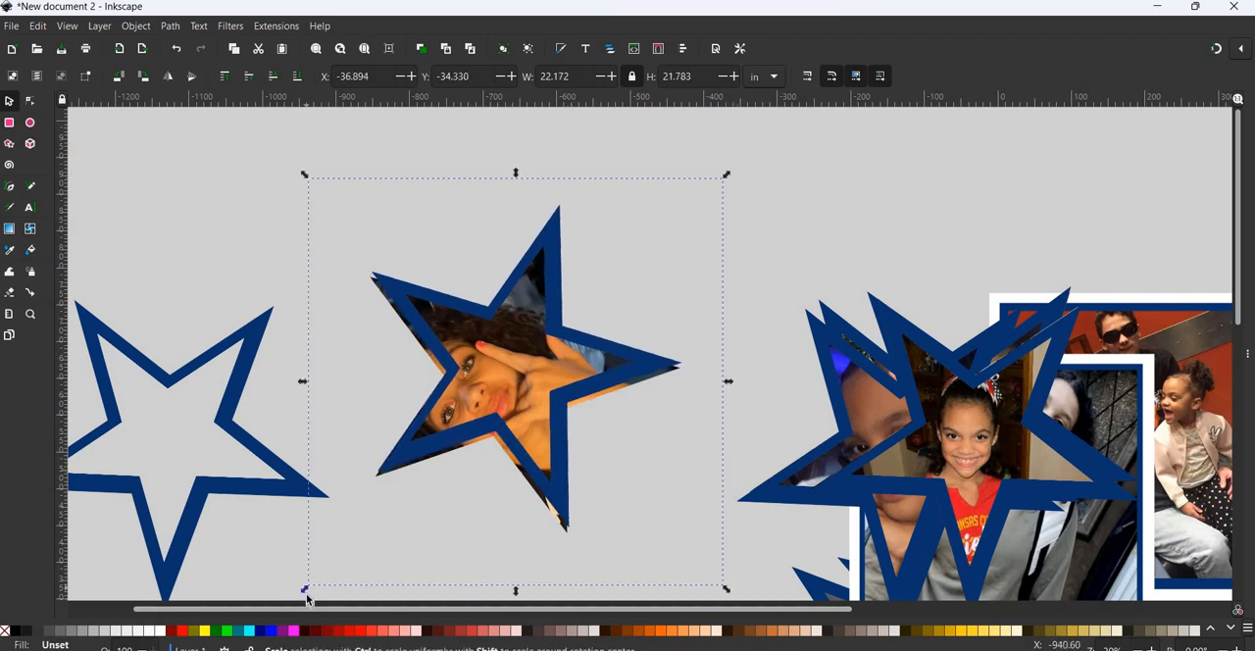
left_click_drag(304, 592, 297, 612)
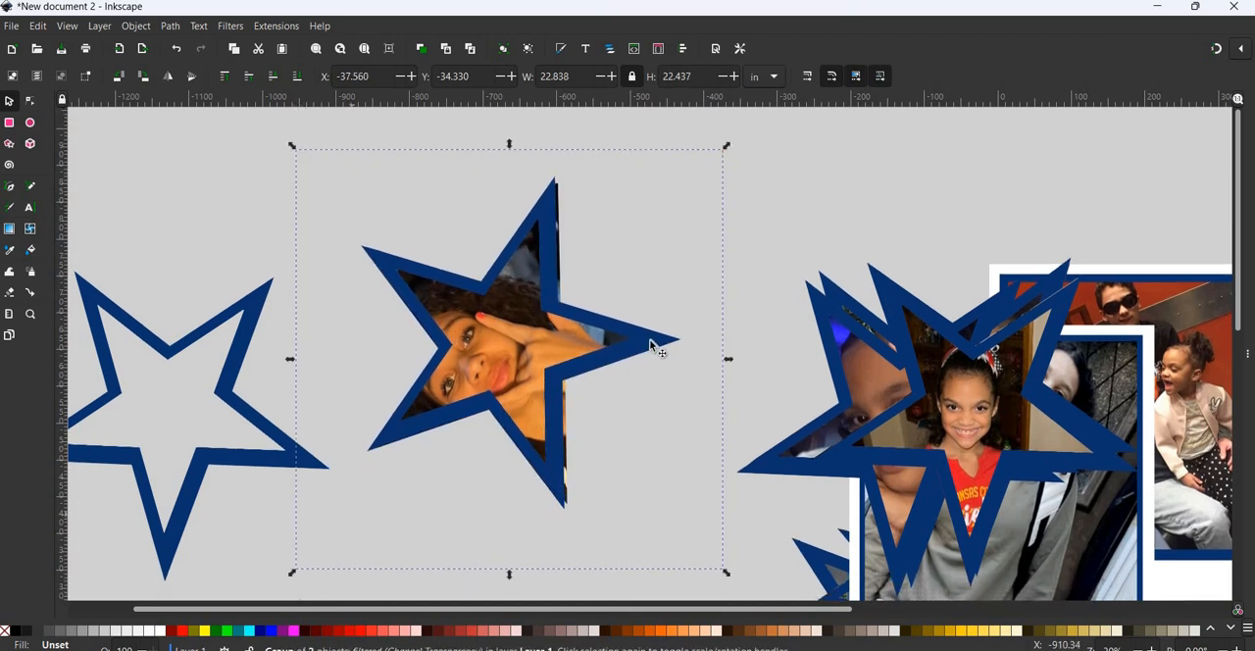
left_click_drag(658, 342, 657, 342)
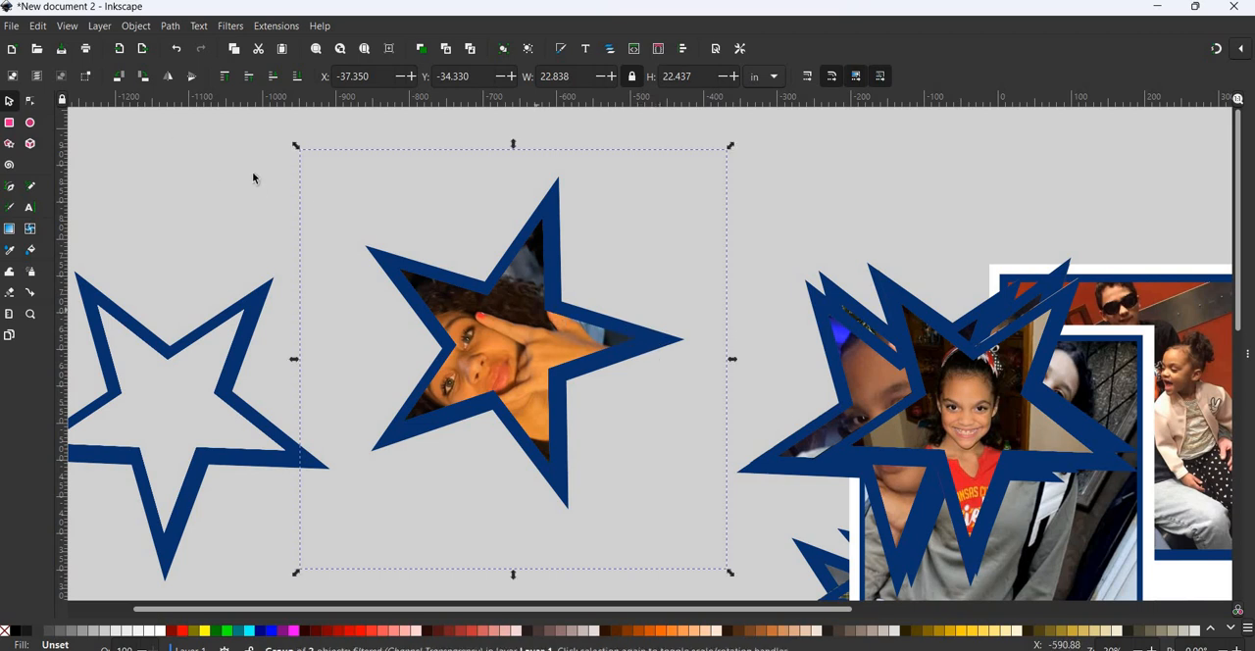
- Group the star outline with the clipped image1 photo and move the group onto the collage's overlapping star photos
left_click(252, 124)
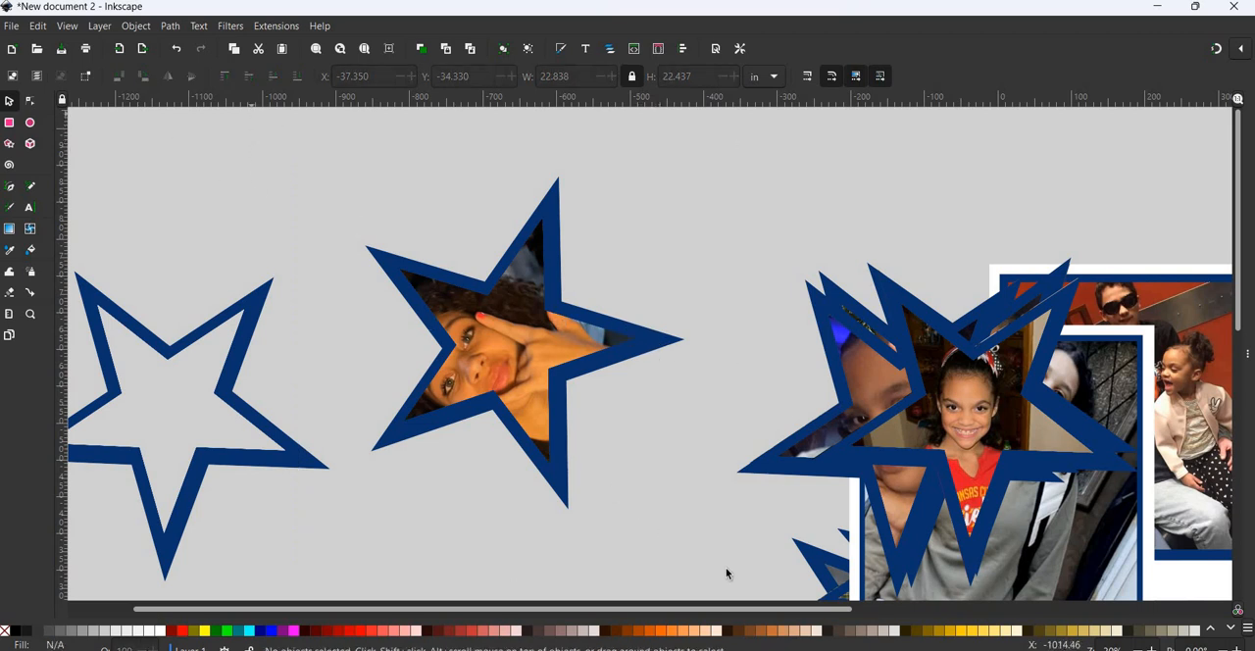
left_click_drag(252, 111, 787, 588)
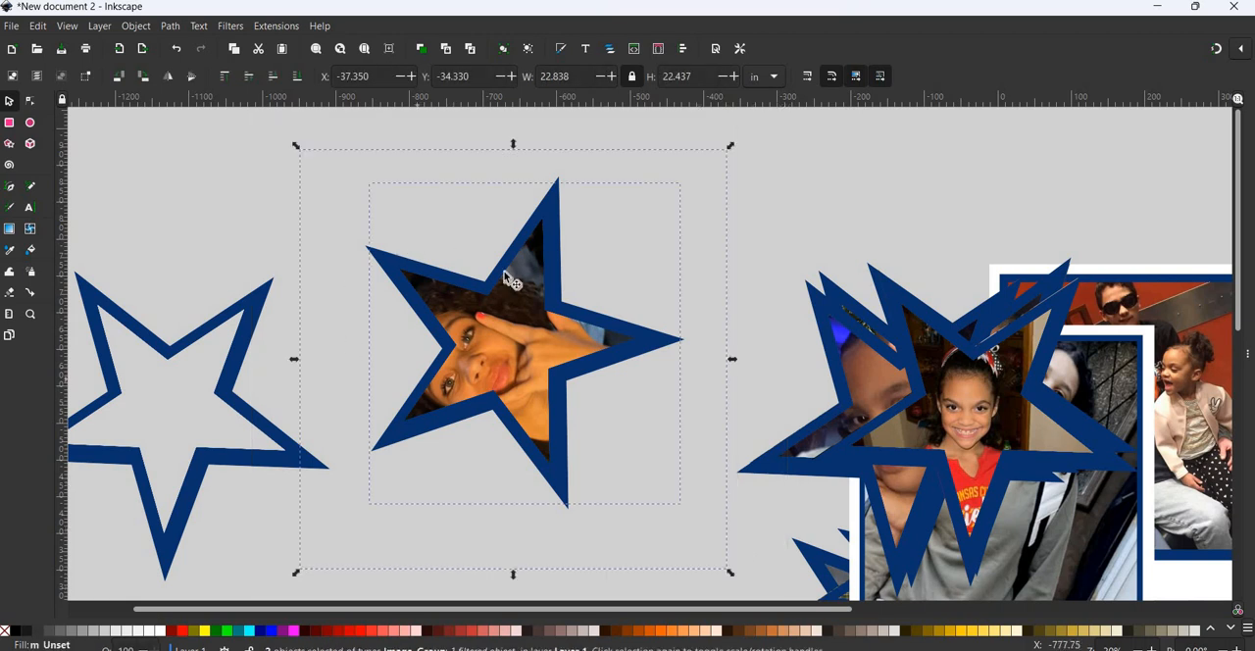
left_click(136, 26)
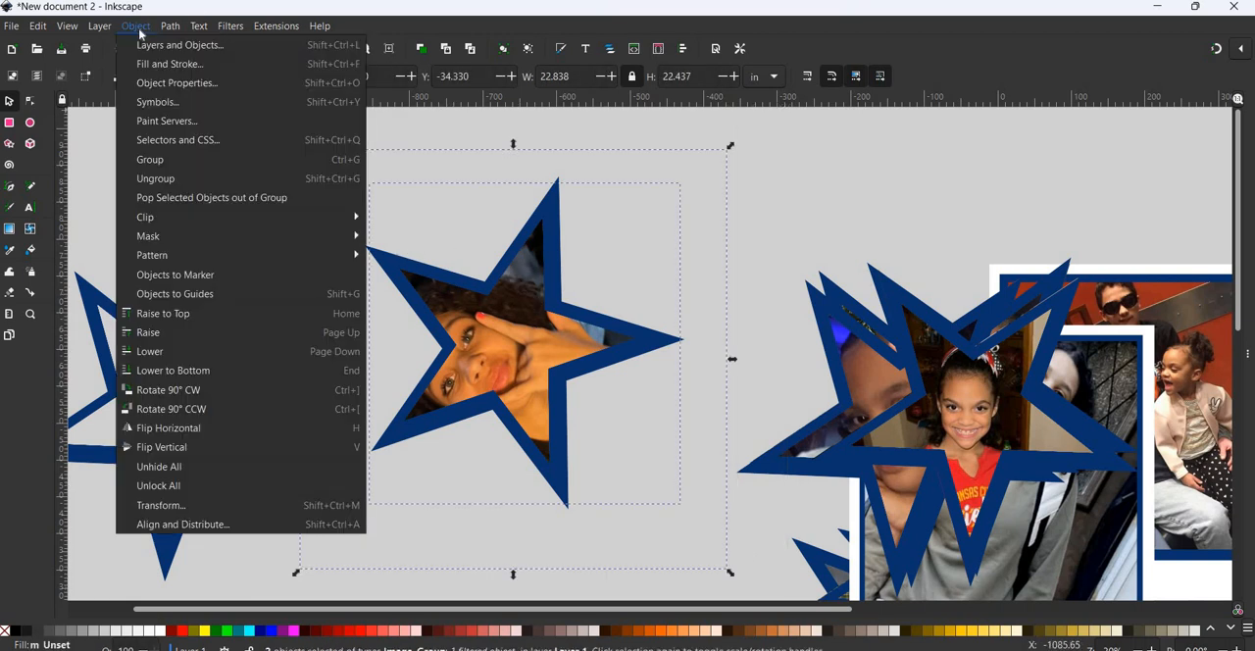
left_click(150, 159)
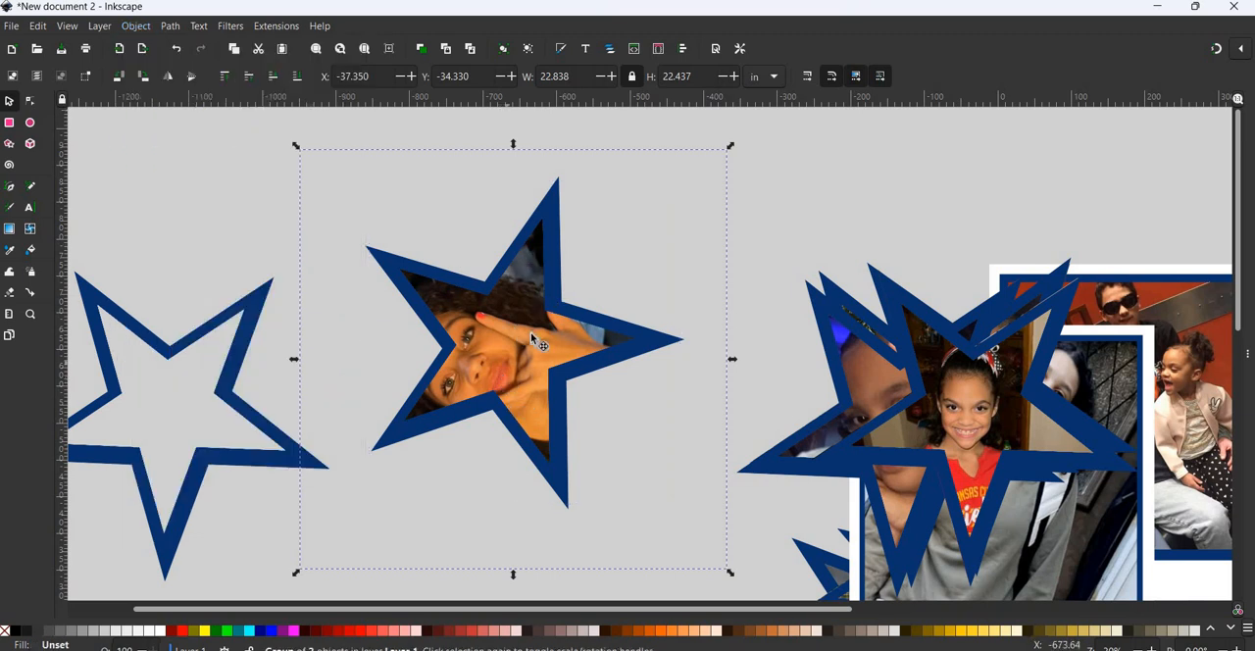
left_click_drag(515, 330, 686, 279)
- Rotate the image1 star group clockwise to make the face more upright and reposition it above the other star photos
left_click(686, 280)
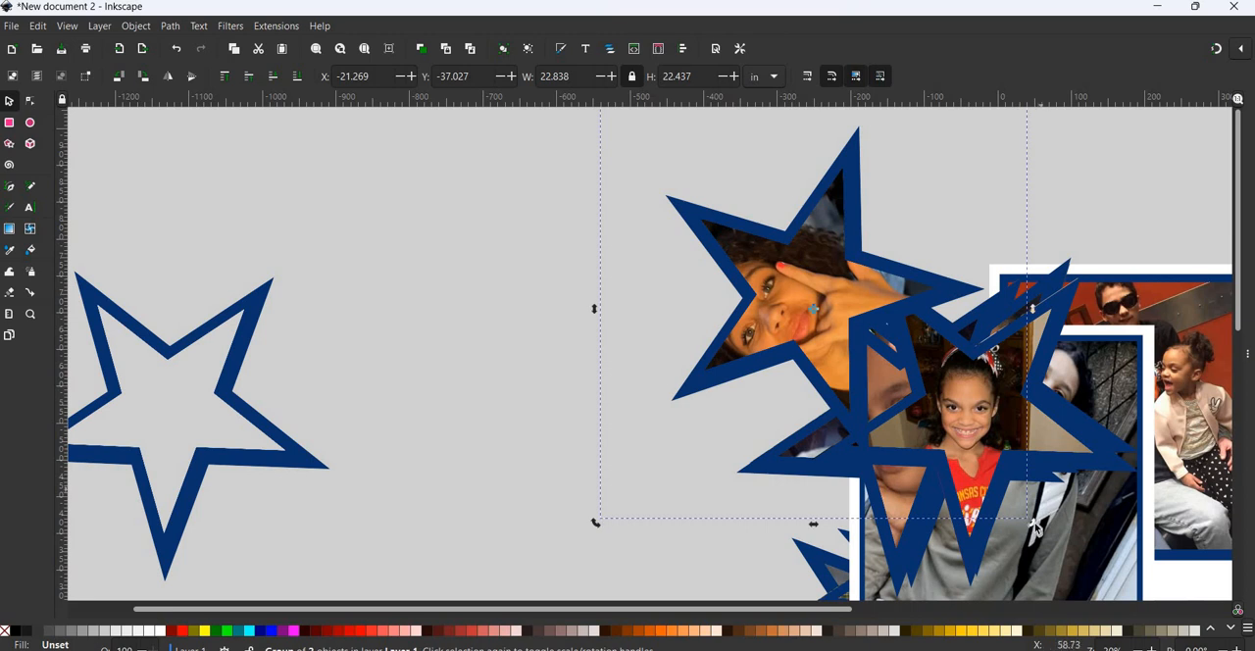
left_click_drag(1032, 522, 809, 545)
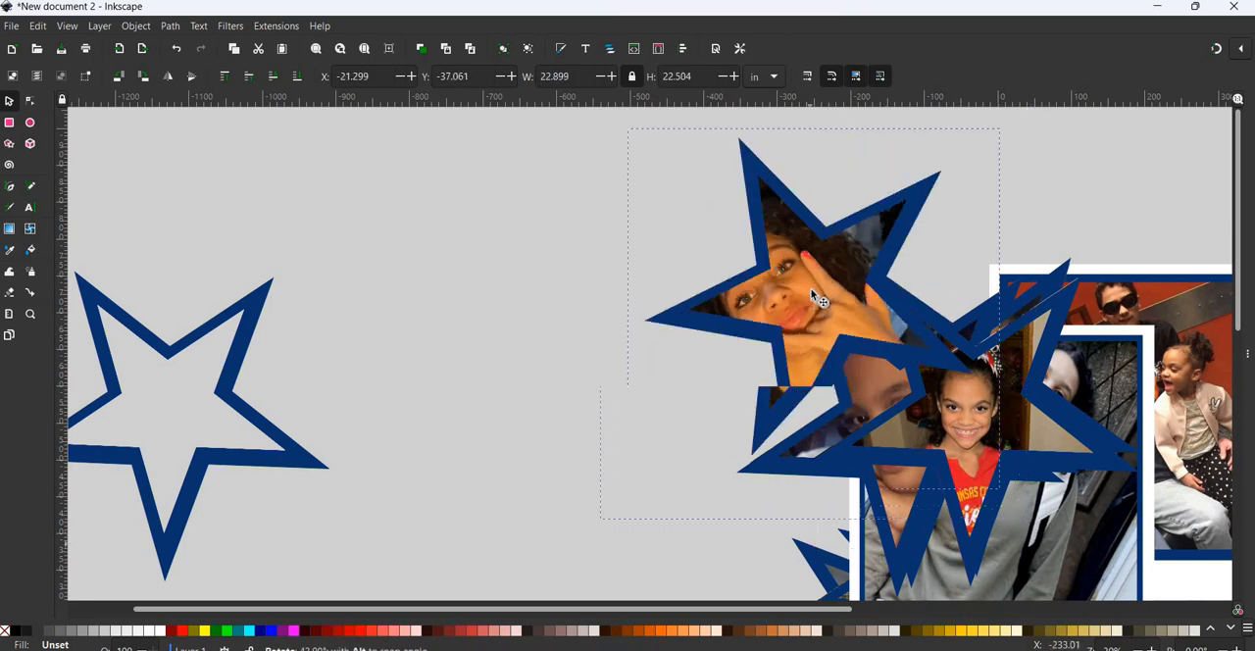
left_click_drag(586, 535, 605, 562)
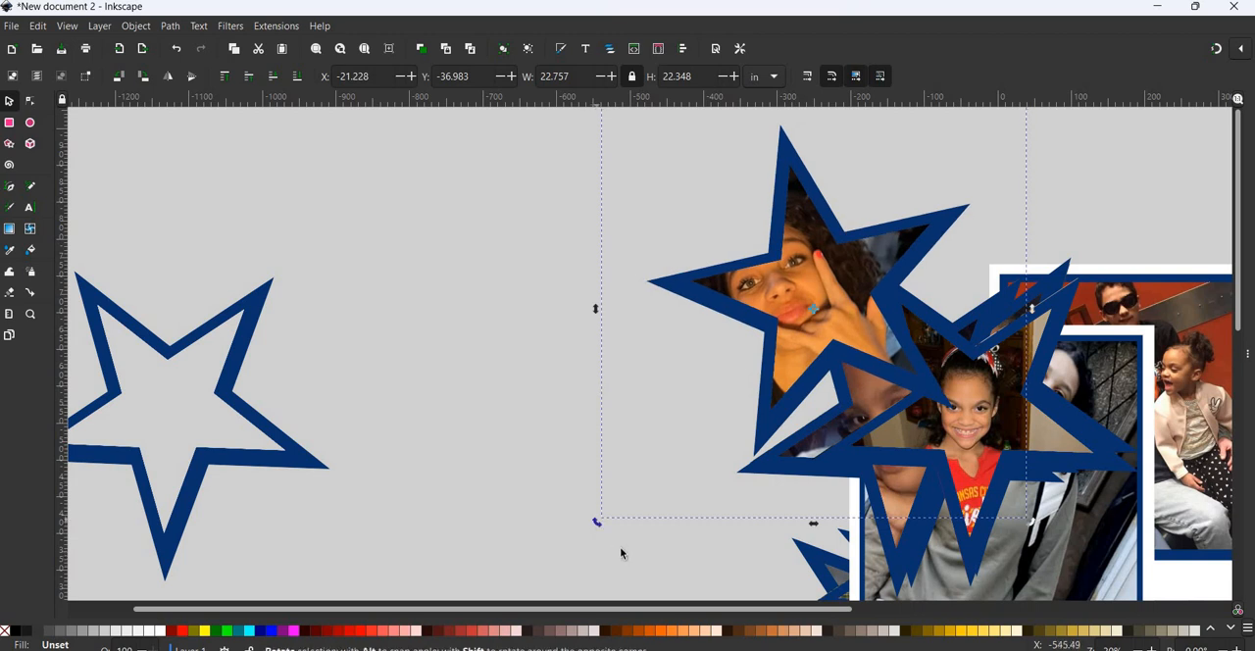
left_click_drag(597, 523, 621, 549)
left_click_drag(830, 315, 902, 325)
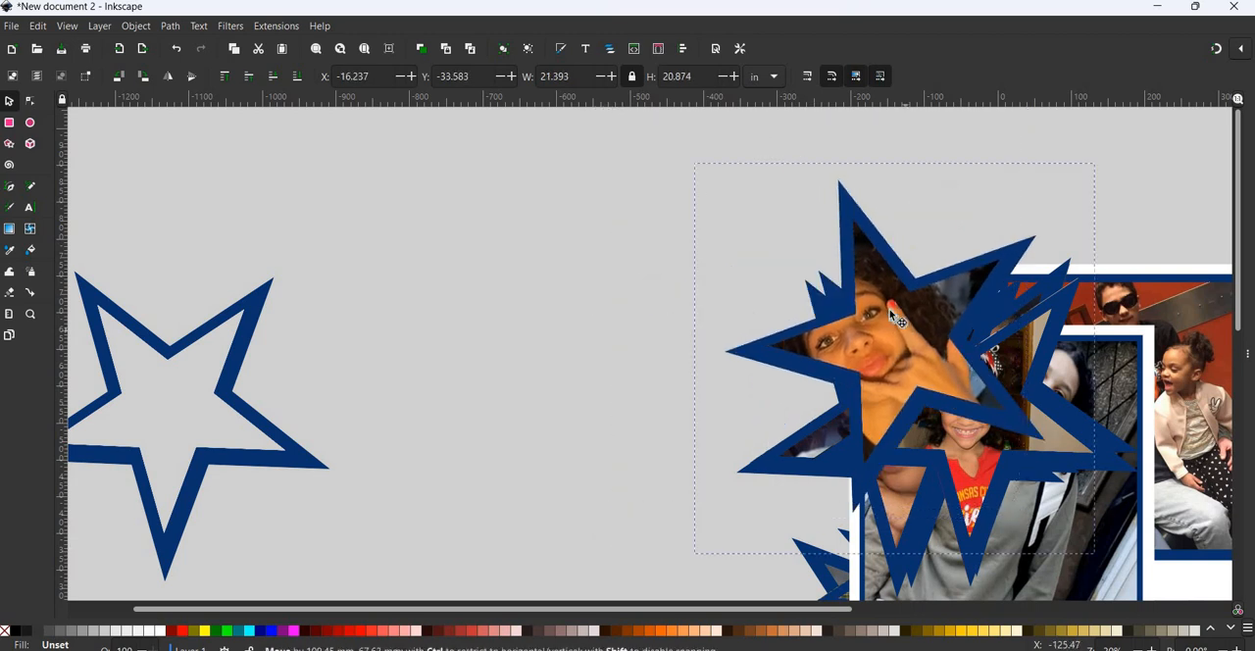
- Import the image0 (1) photo as an embedded image and move it between the empty star and the collage
left_click(11, 27)
left_click(79, 216)
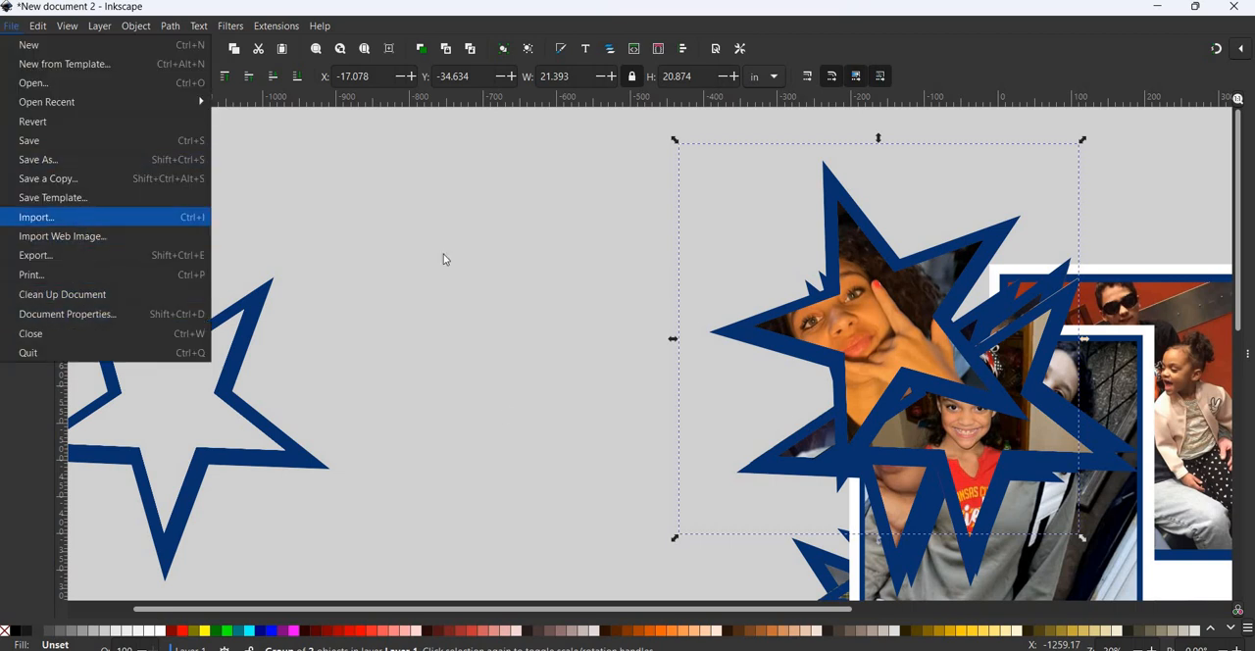
scroll(650, 291, "down", 5)
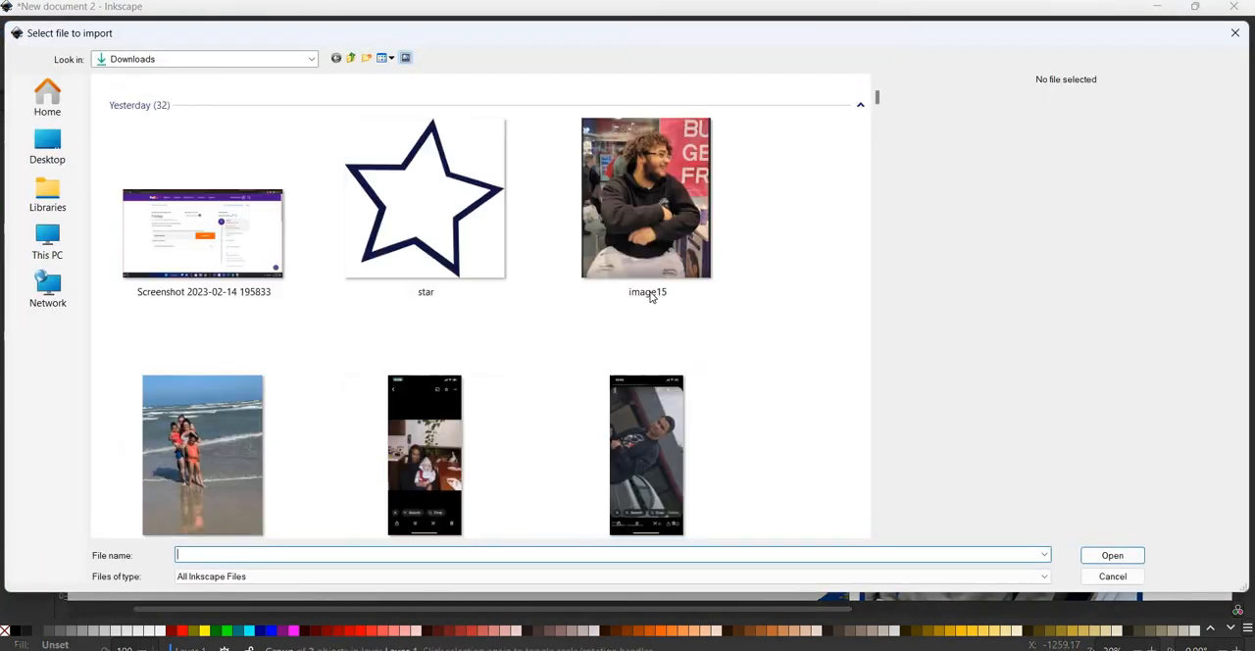
scroll(650, 299, "down", 3)
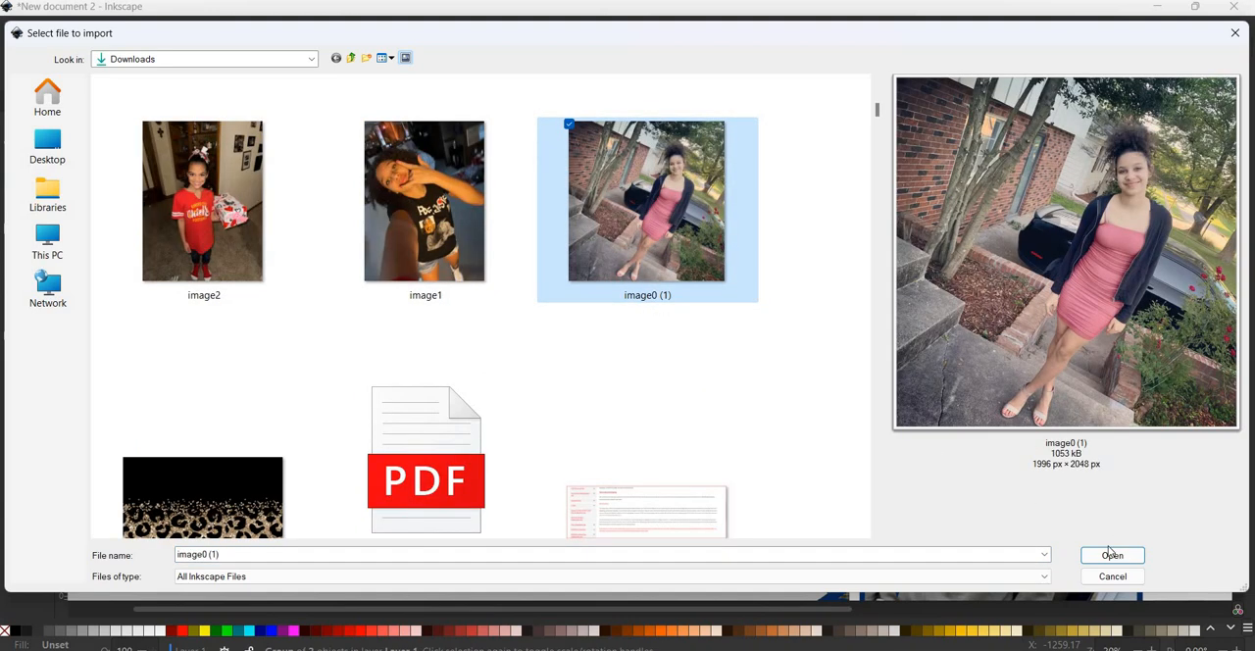
left_click(1111, 554)
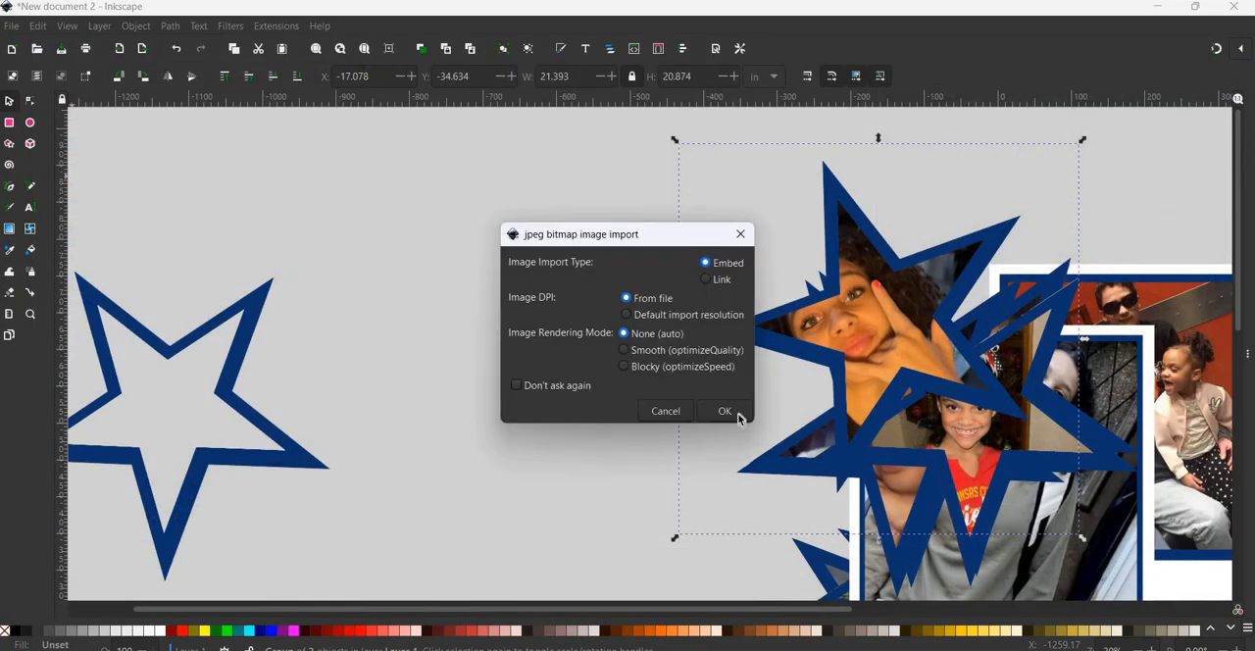
left_click(725, 409)
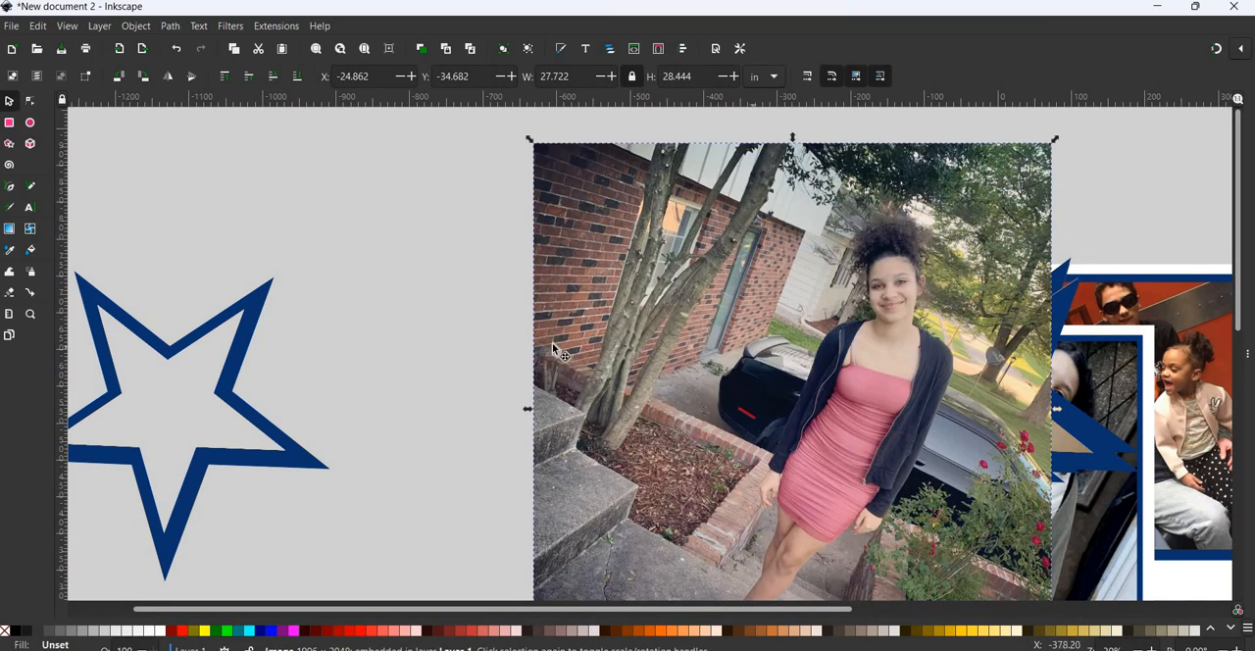
left_click_drag(878, 326, 452, 271)
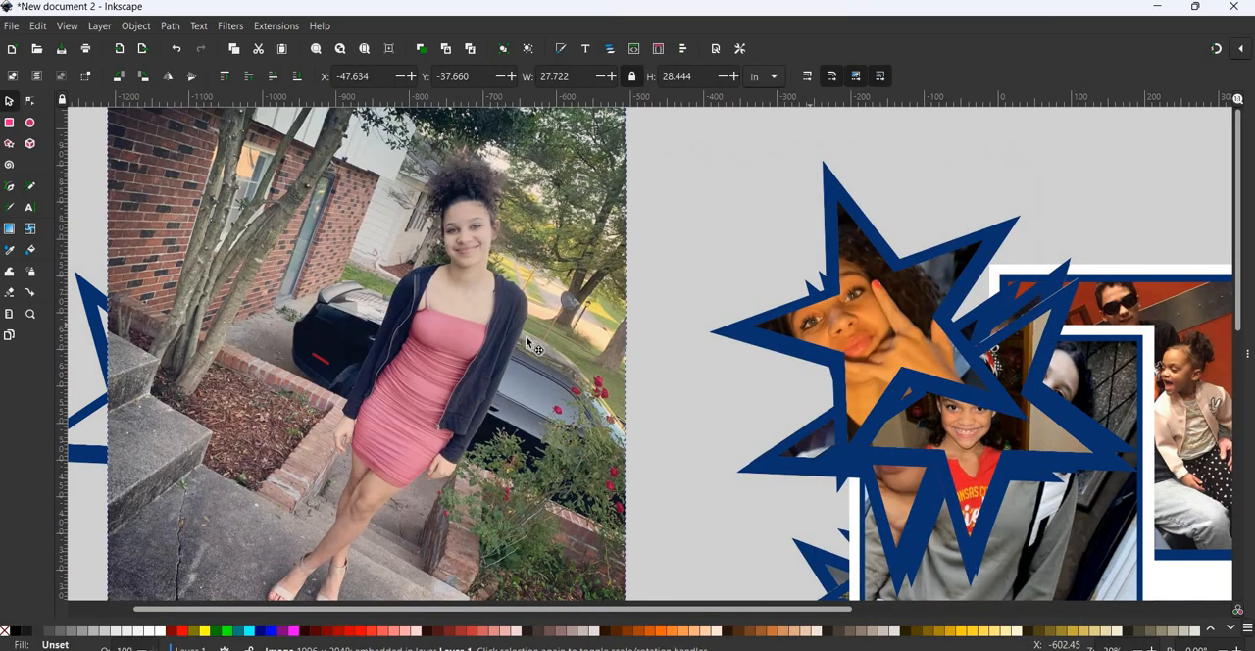
left_click_drag(604, 316, 547, 219)
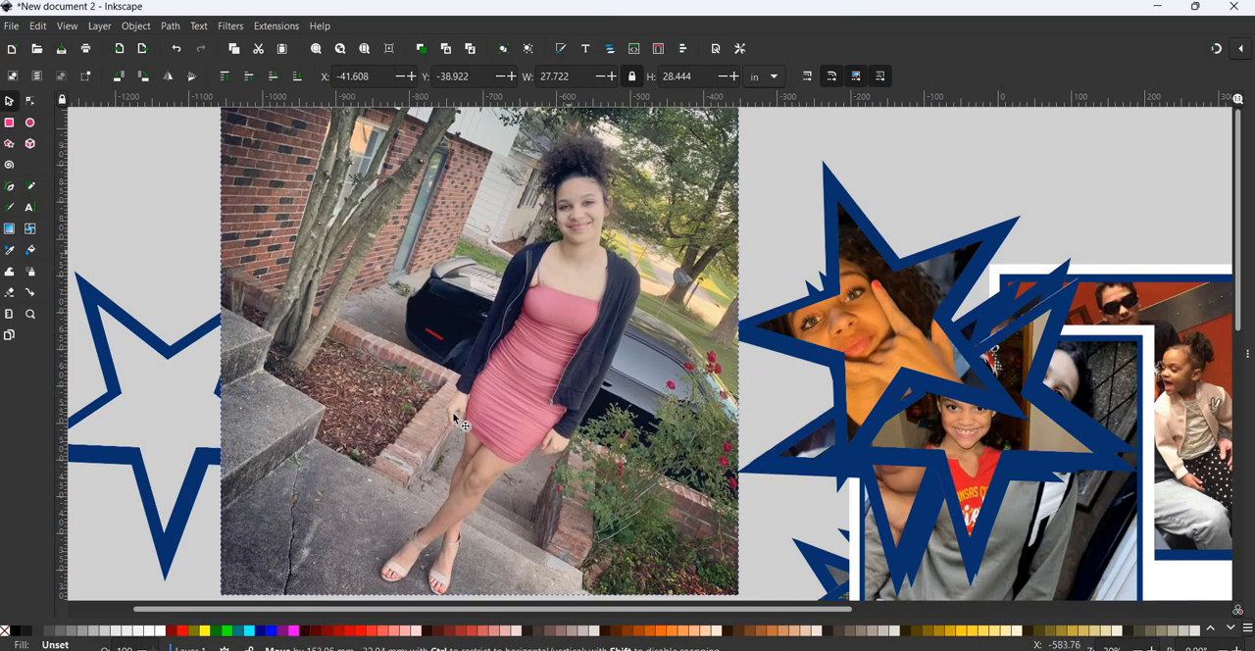
- Raise the empty star to the top and place a duplicate over the girl's upper body in the image0 (1) photo
left_click(209, 341)
key("Home")
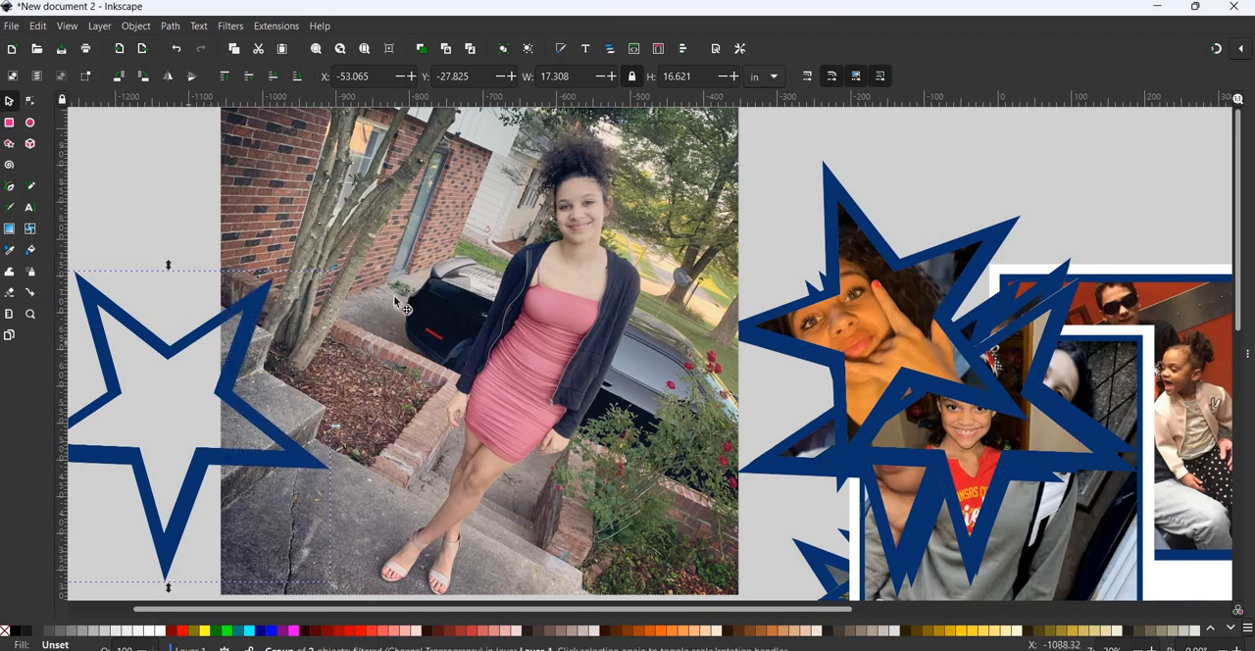
left_click_drag(170, 347, 591, 210)
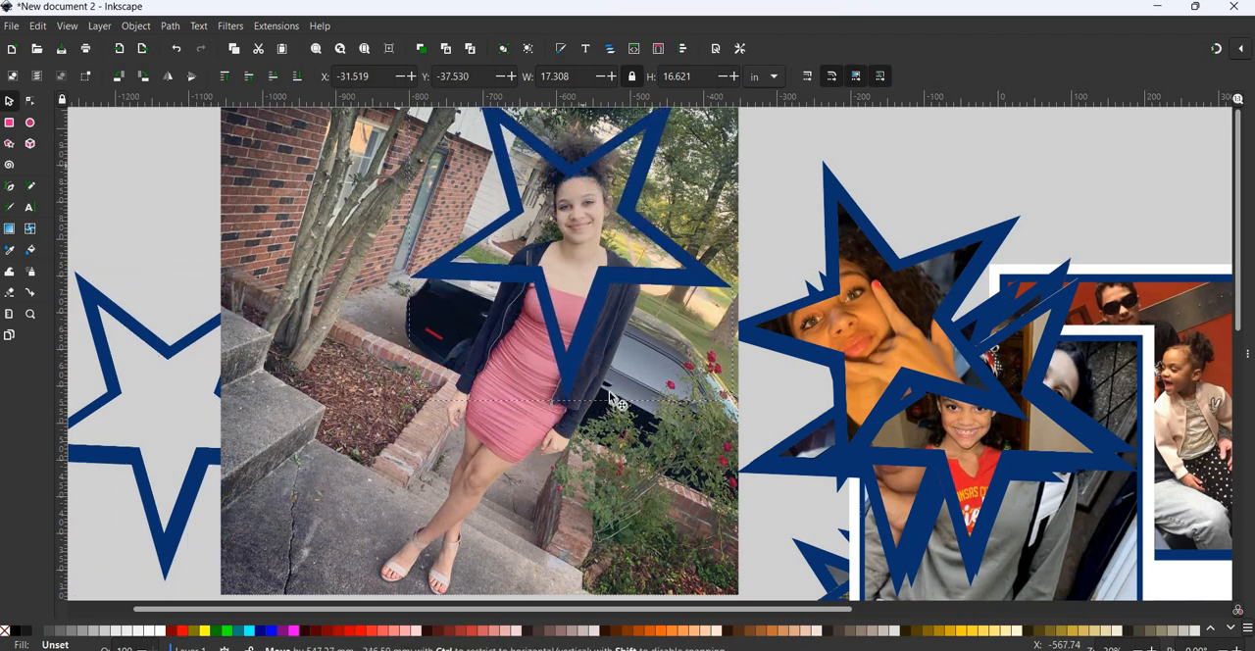
scroll(486, 476, "up", 1)
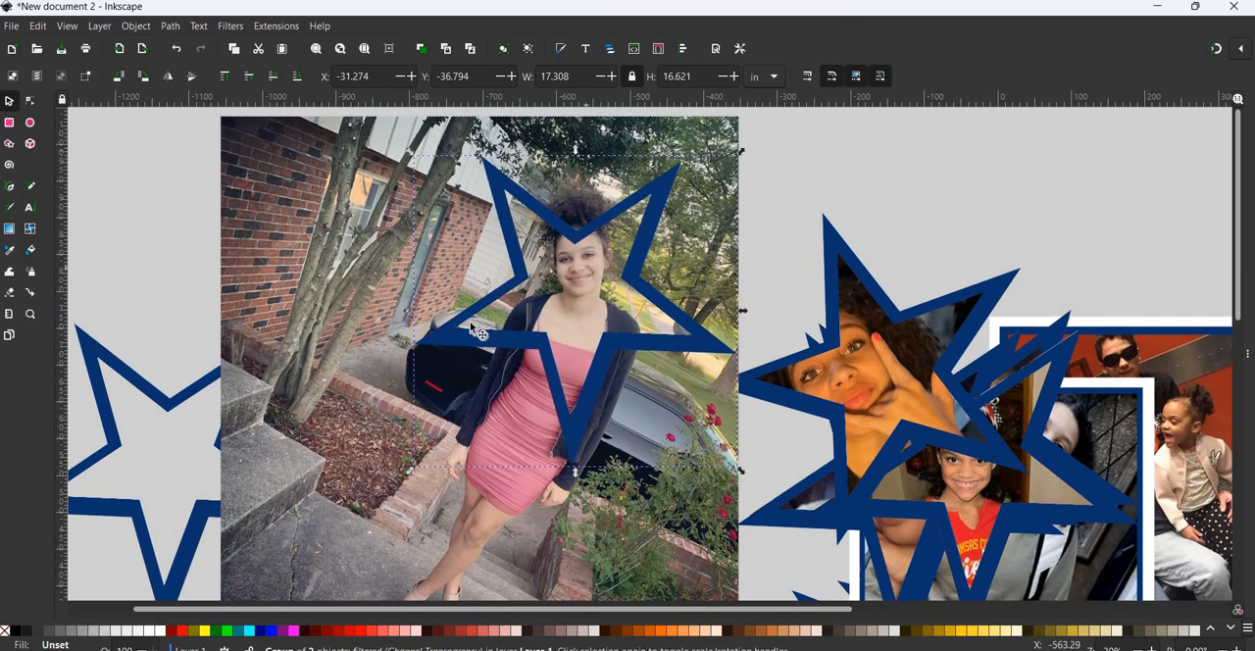
- Rotate the star copy counterclockwise and reposition it to frame the girl's head and shoulders in the image0 (1) photo
left_click_drag(438, 329, 423, 314)
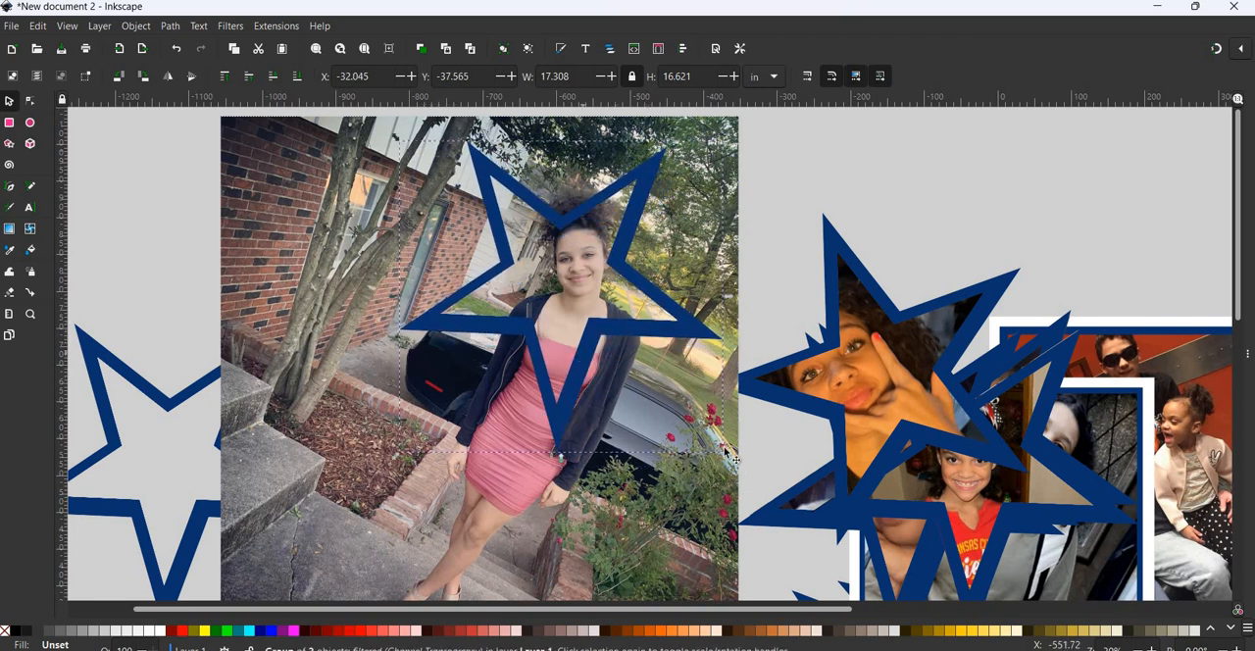
left_click_drag(732, 461, 763, 412)
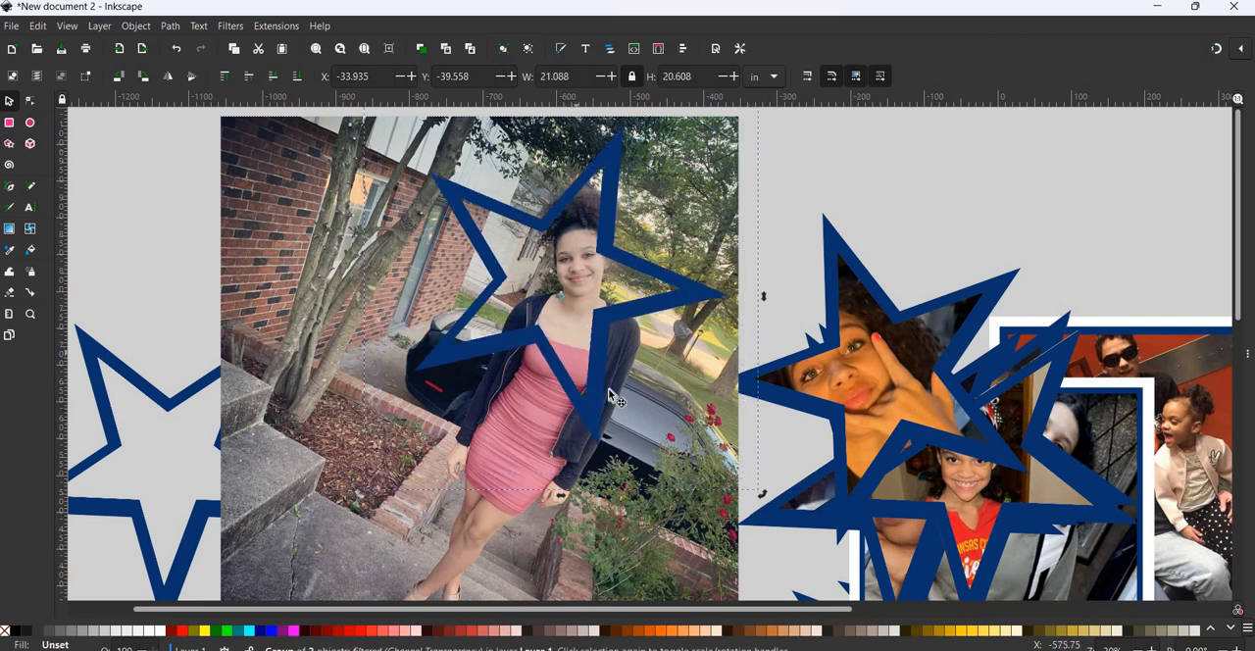
mouse_move(610, 388)
left_mouse_down()
mouse_move(618, 372)
mouse_move(630, 381)
left_mouse_up()
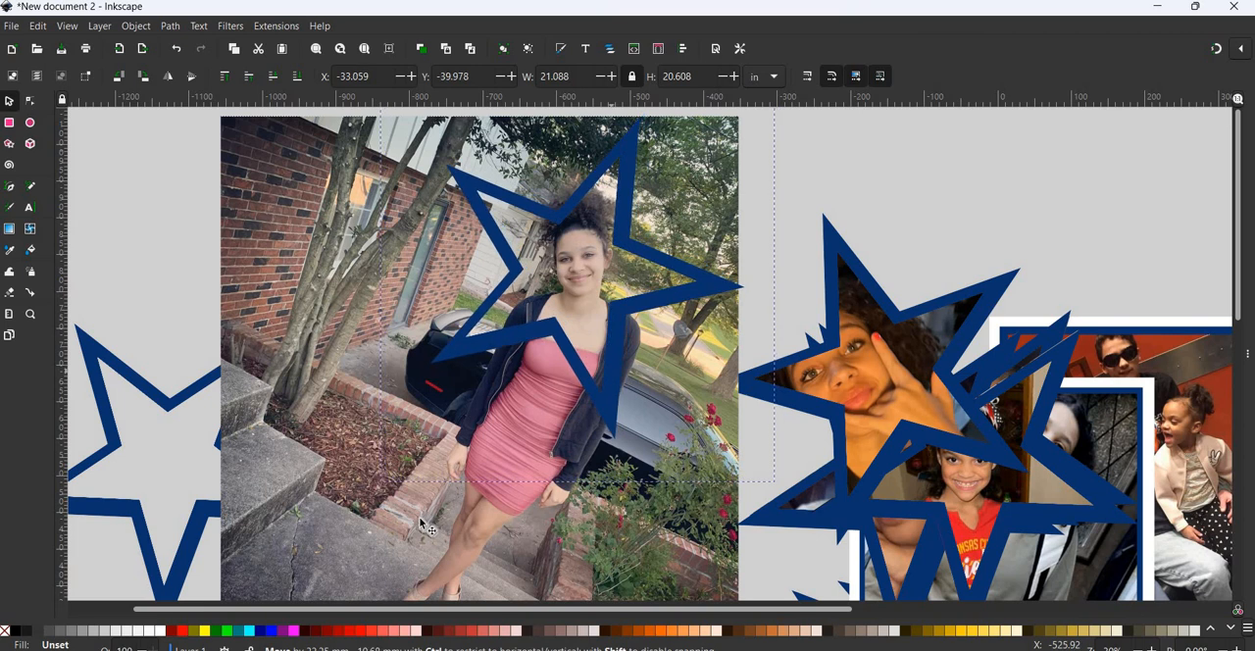
- Scale the image0 (1) photo down to about 22.8 in wide and 23.4 in high
left_click(304, 519)
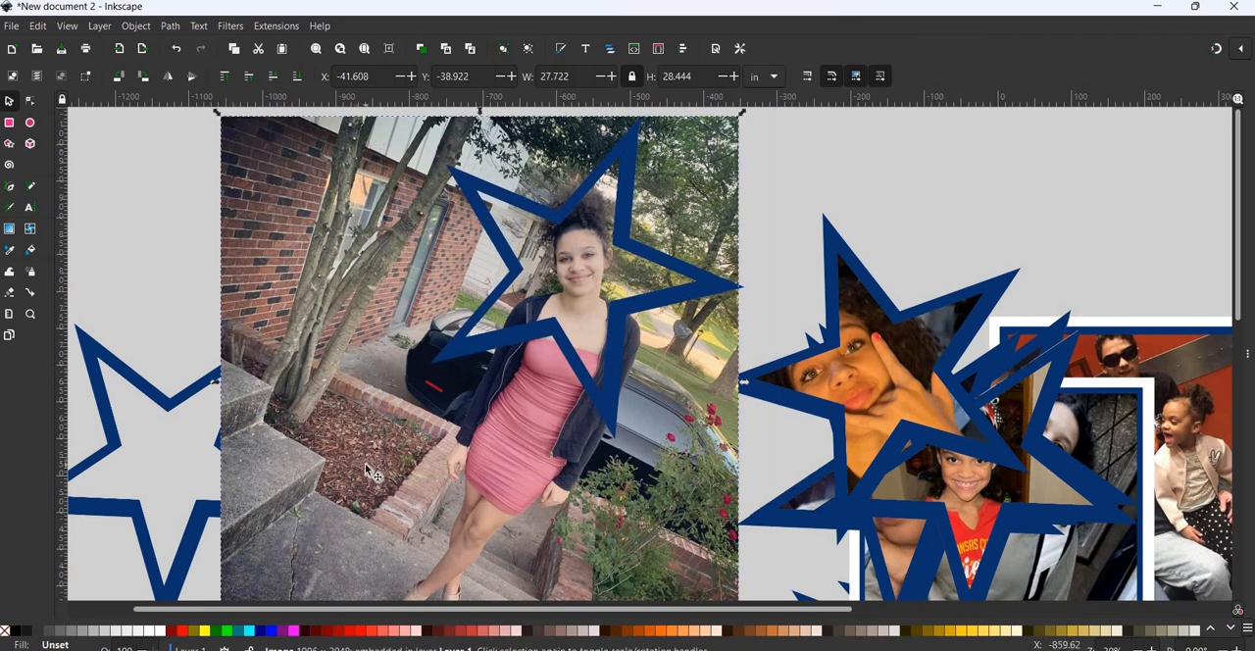
scroll(369, 474, "down", 2)
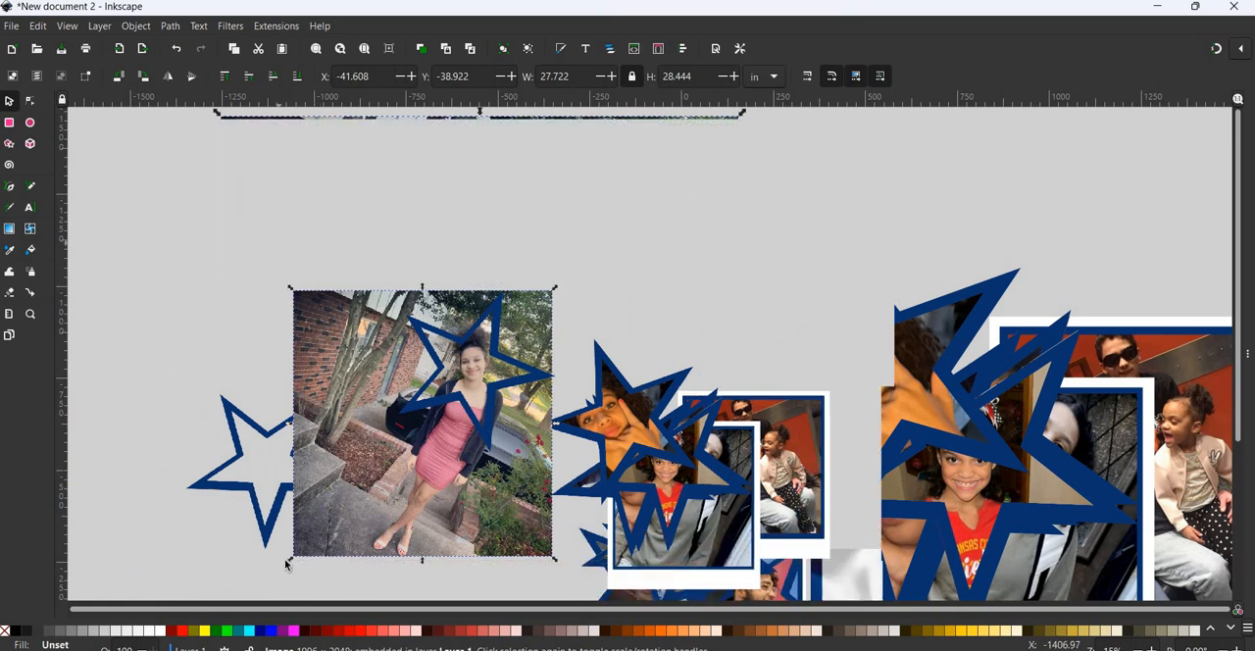
left_click_drag(325, 530, 391, 463)
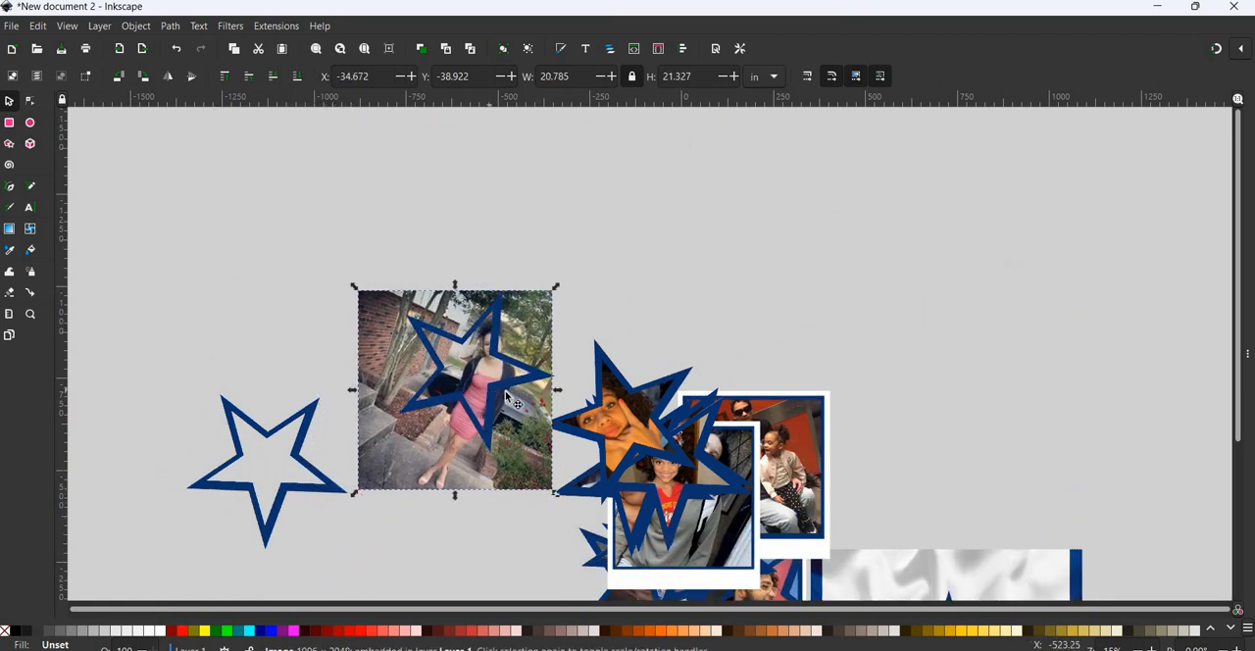
left_click_drag(507, 395, 567, 506)
- Rotate the star copy clockwise and reposition it to frame the girl's head and upper body in the resized photo
left_click(551, 485)
left_click(501, 429)
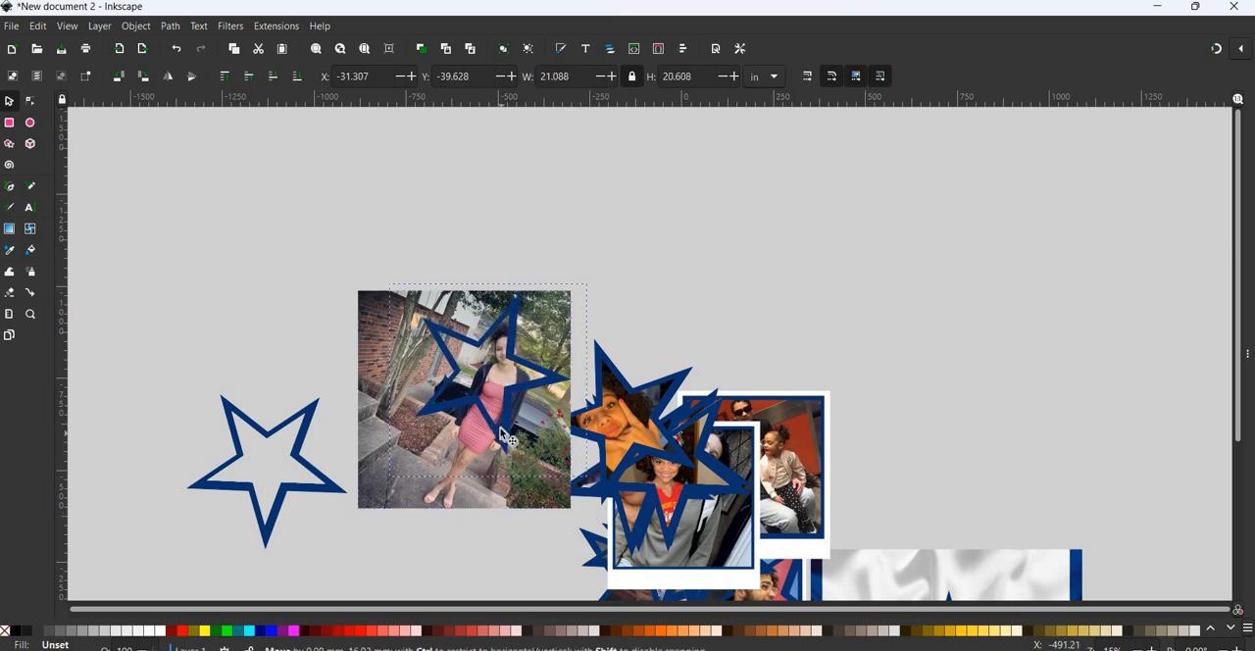
left_click(522, 401)
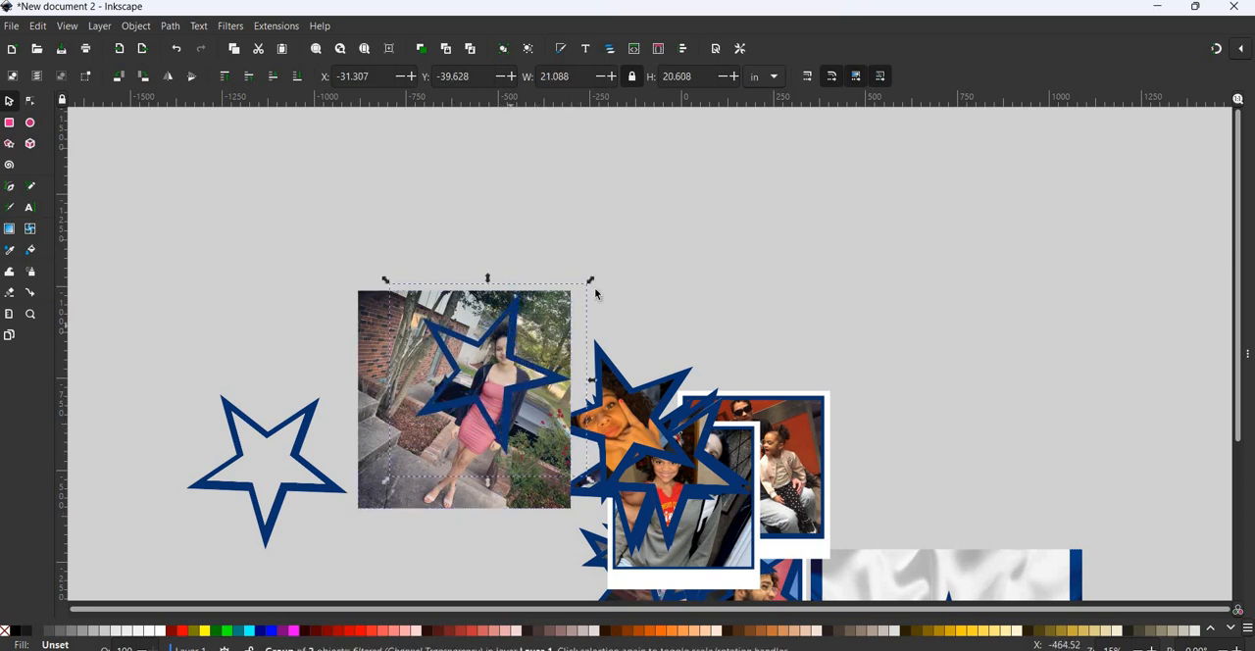
left_click_drag(592, 282, 611, 318)
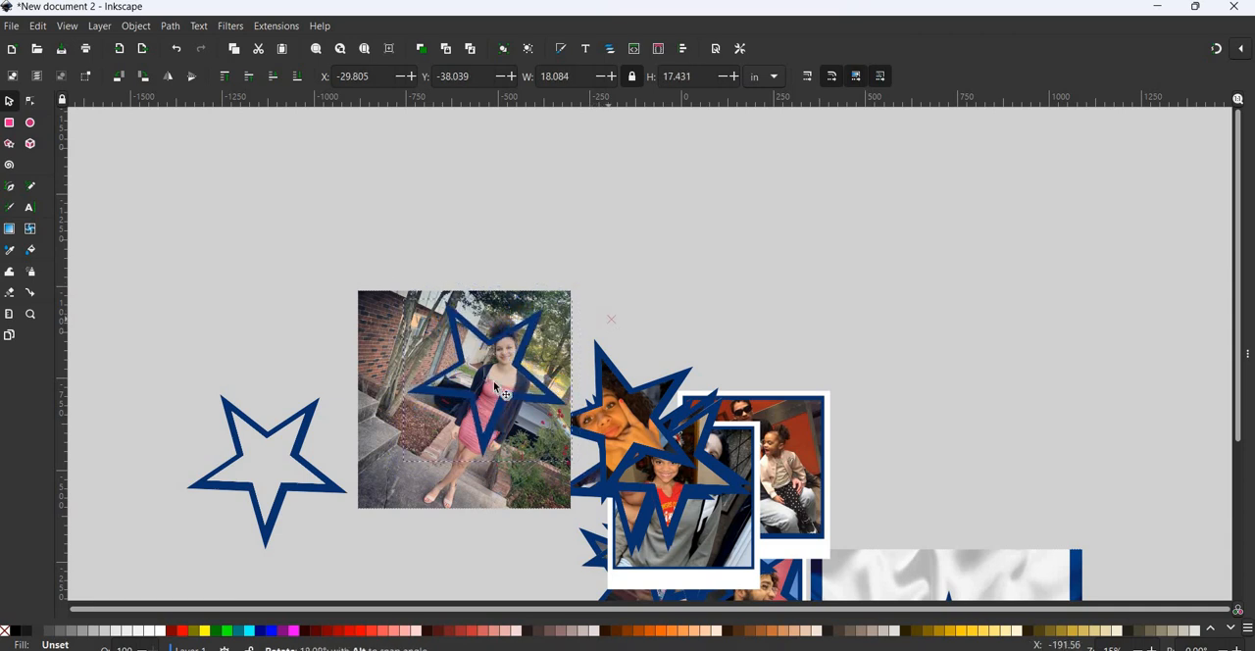
left_click(528, 376)
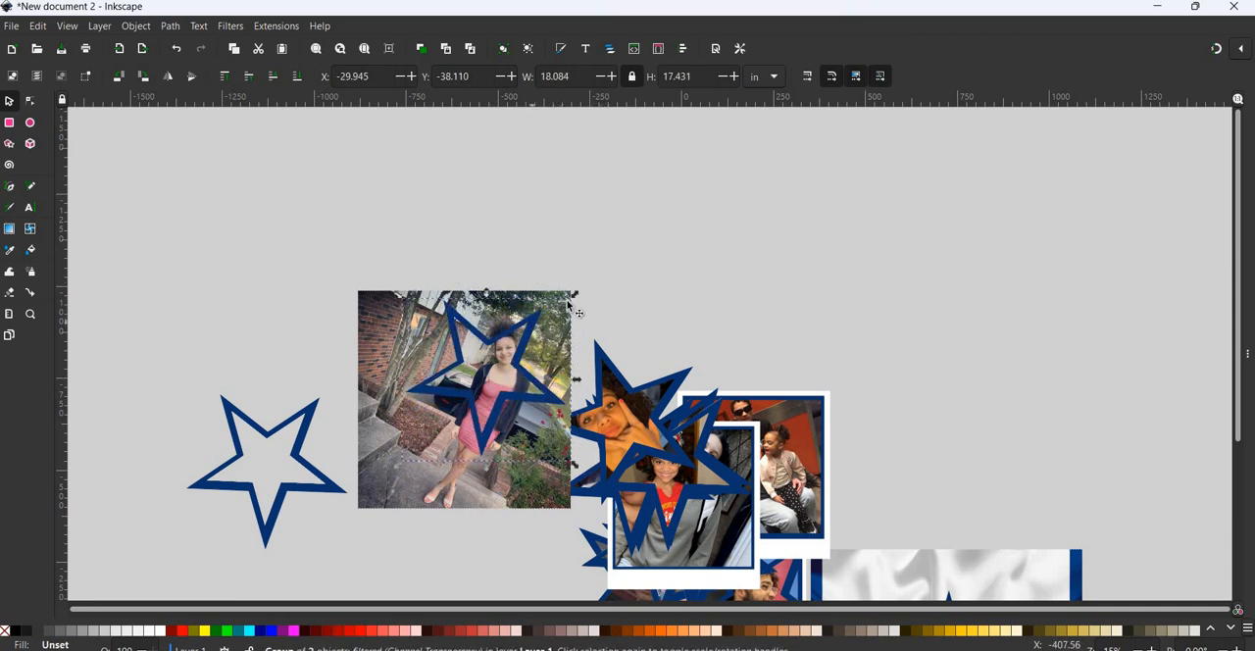
left_click(533, 323)
left_click_drag(577, 294, 532, 435)
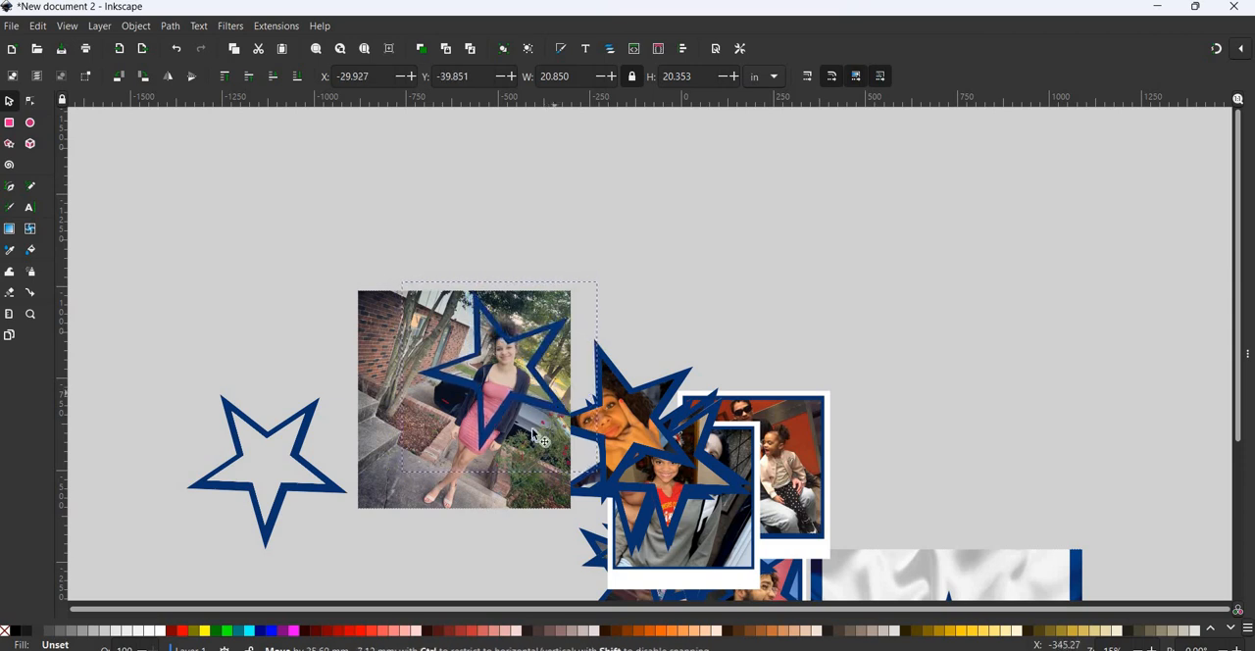
left_click_drag(496, 495, 468, 540)
left_click(426, 505)
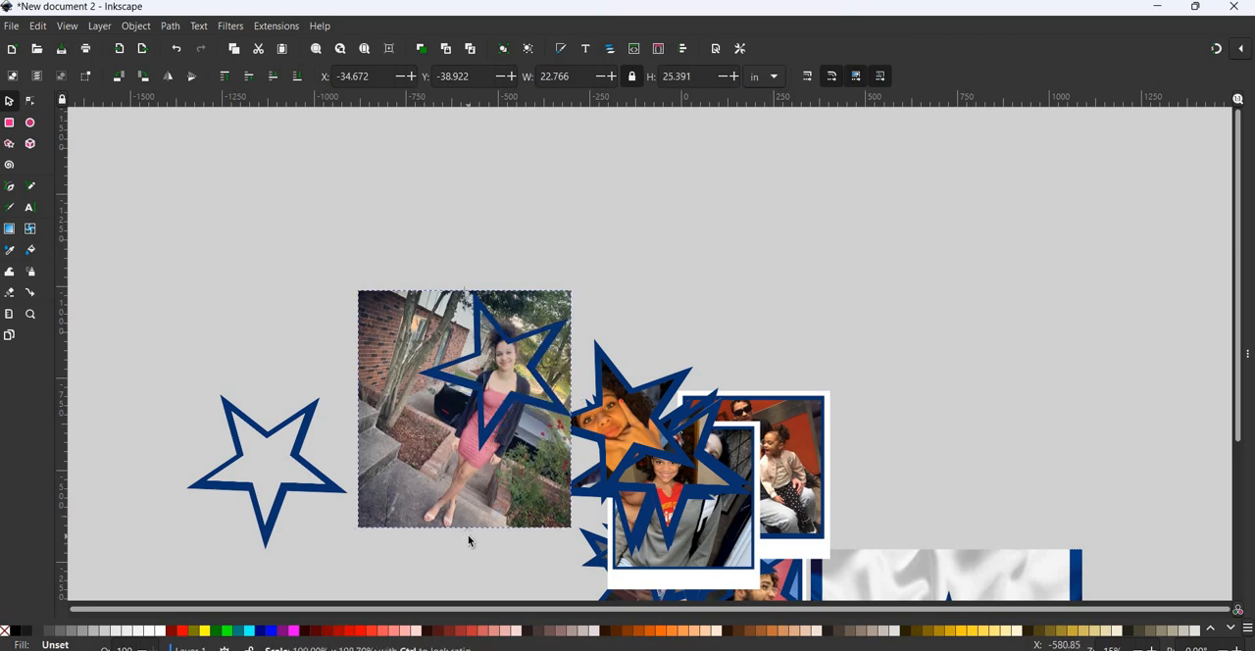
left_click(175, 48)
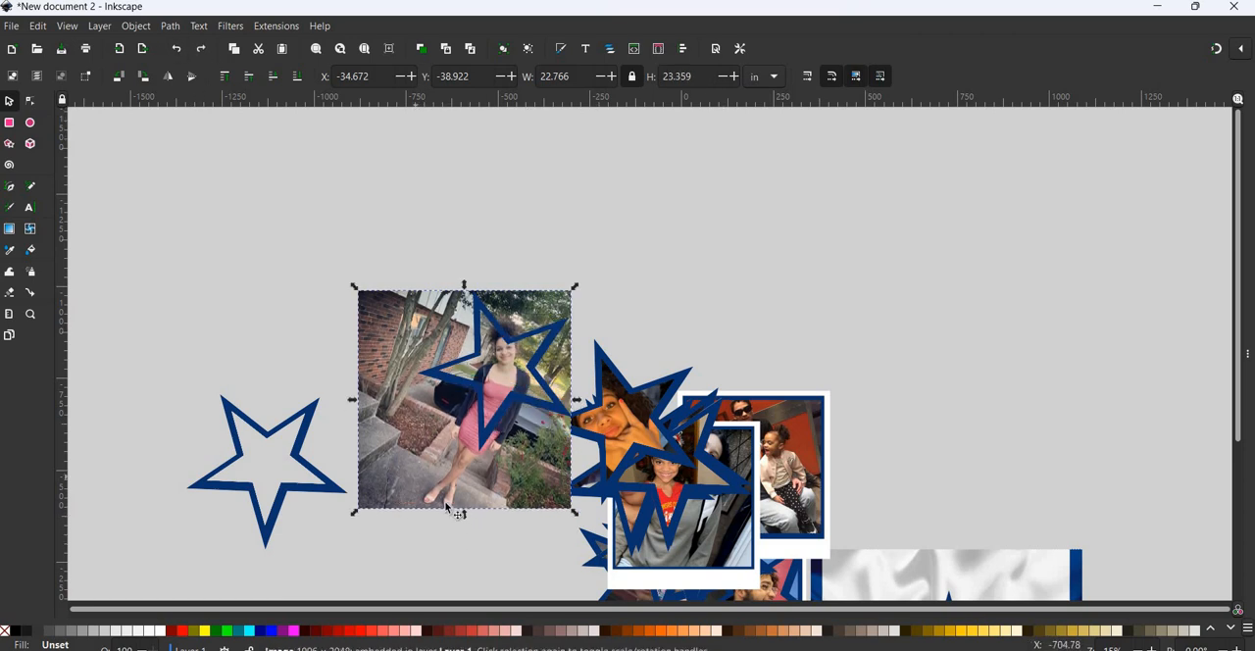
mouse_move(470, 538)
left_mouse_down()
mouse_move(468, 564)
mouse_move(470, 510)
mouse_move(465, 530)
left_mouse_up()
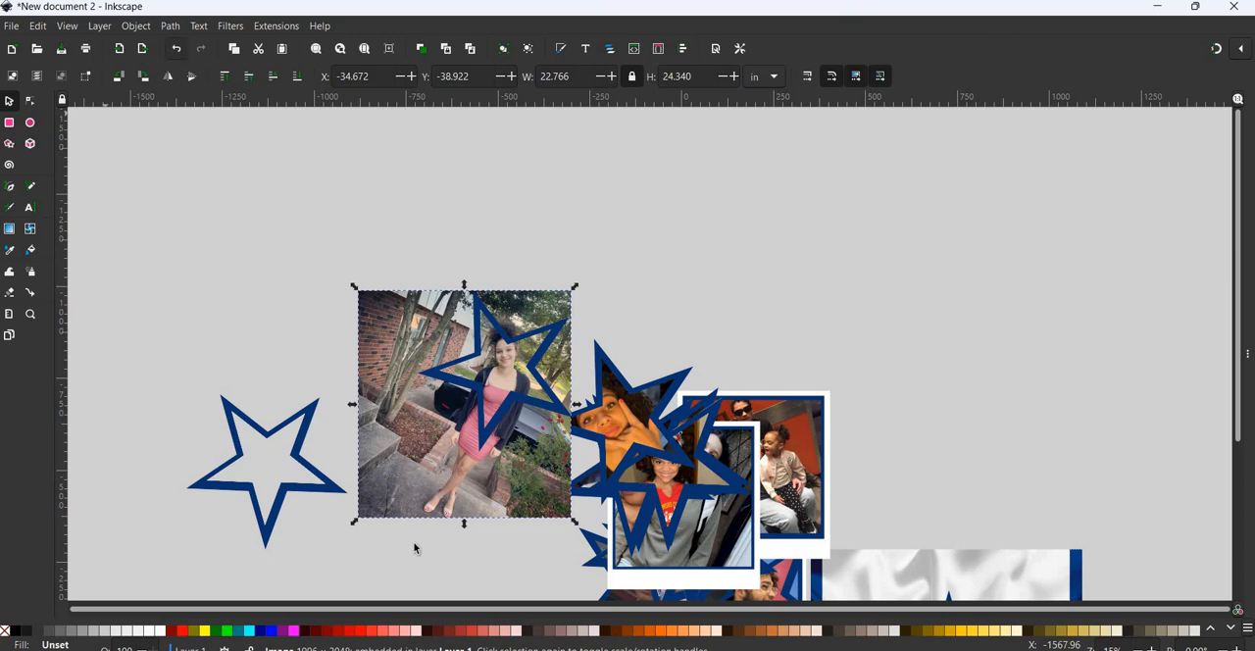
key("ctrl+z")
- Enlarge the photo proportionally to about 24.8 × 25.4 in and clip it to the star copy
left_click_drag(352, 516, 337, 539)
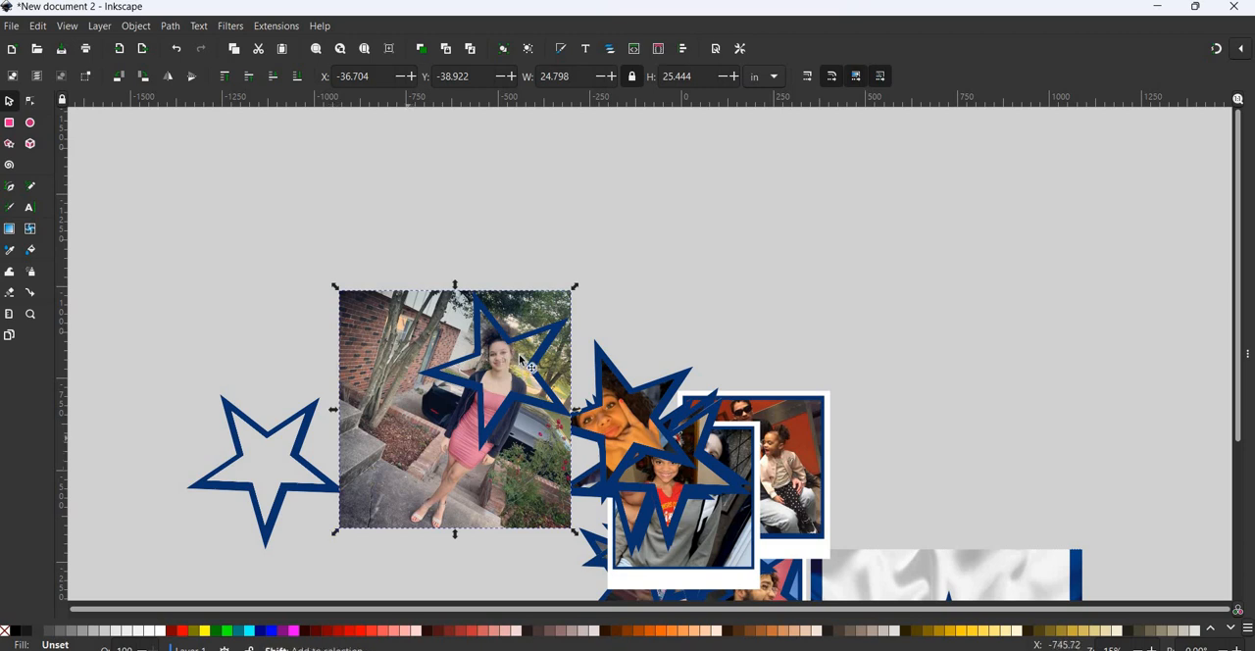
left_click(480, 345)
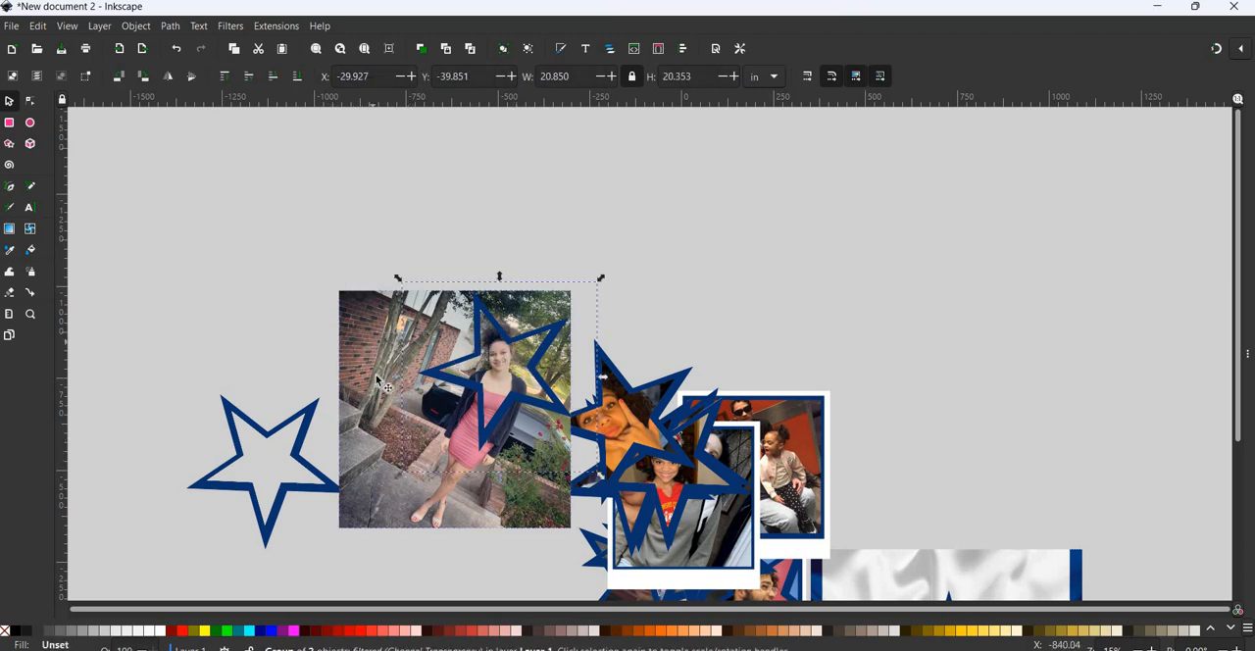
left_click(355, 309, "shift")
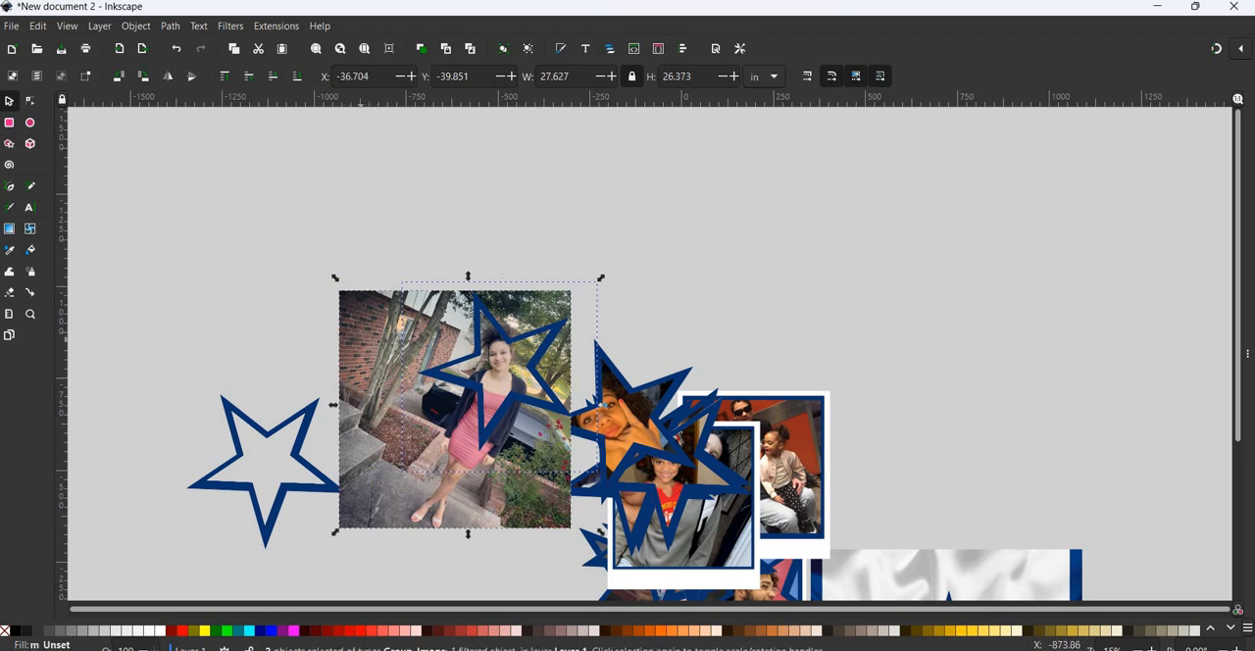
left_click(138, 27)
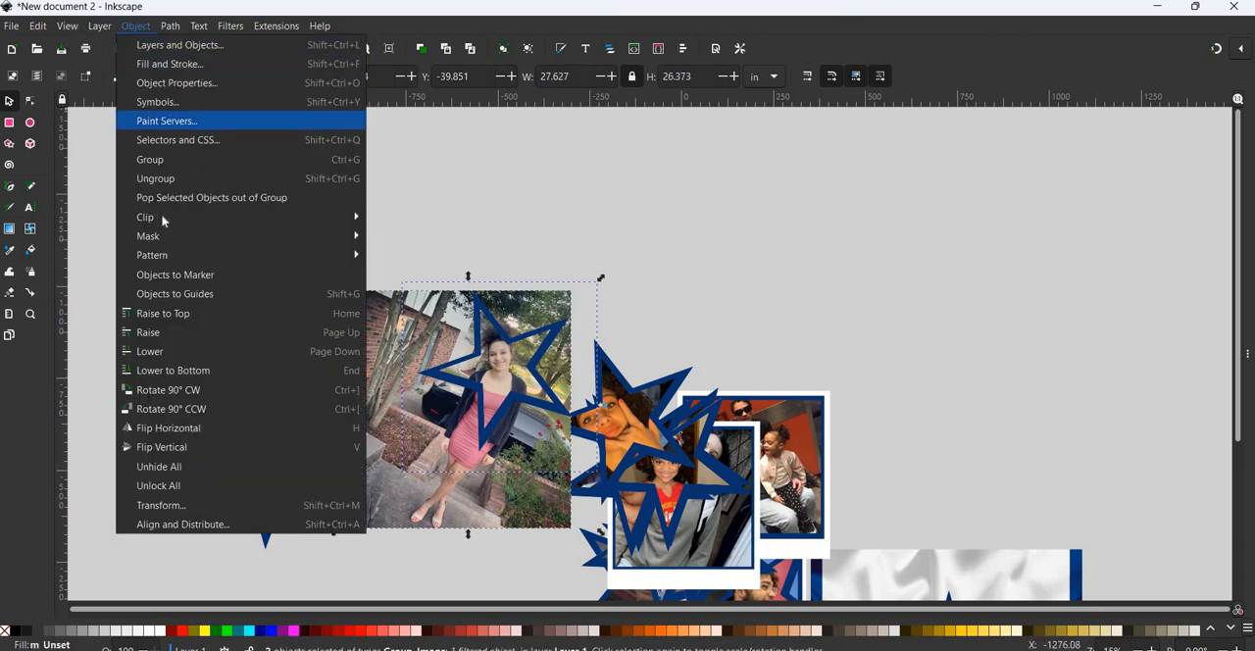
mouse_move(324, 216)
left_click(404, 218)
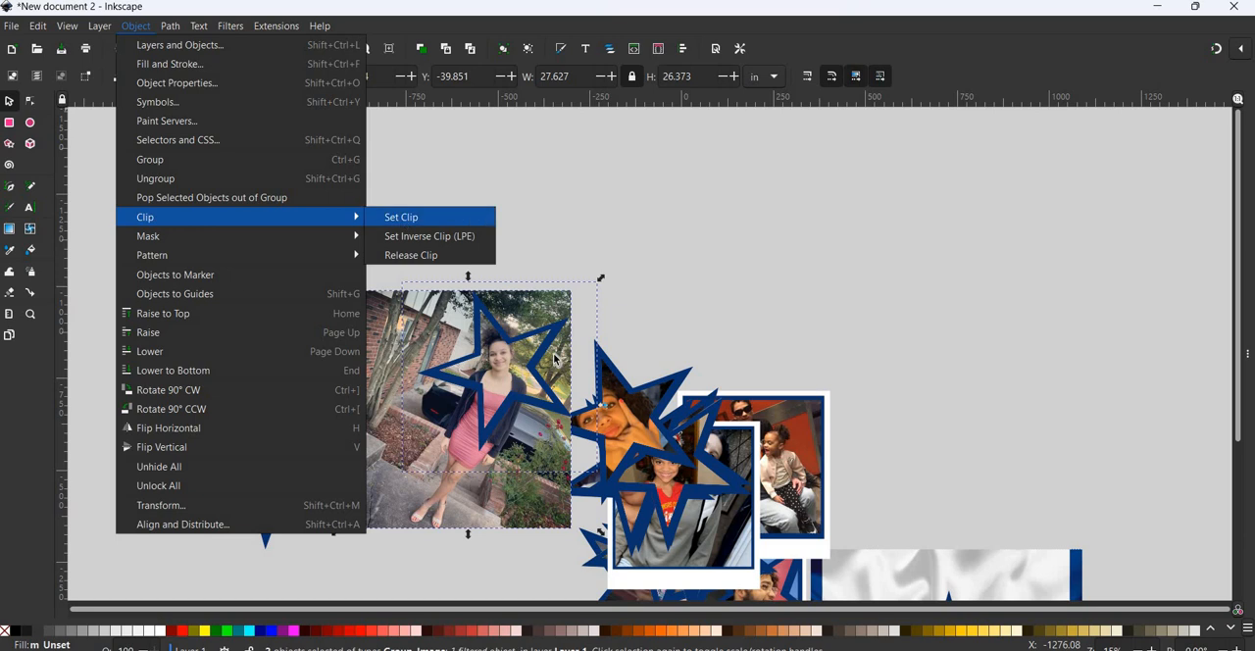
- Move the star-clipped photo away from the collage and place the empty star border over it
left_click_drag(509, 374, 434, 342)
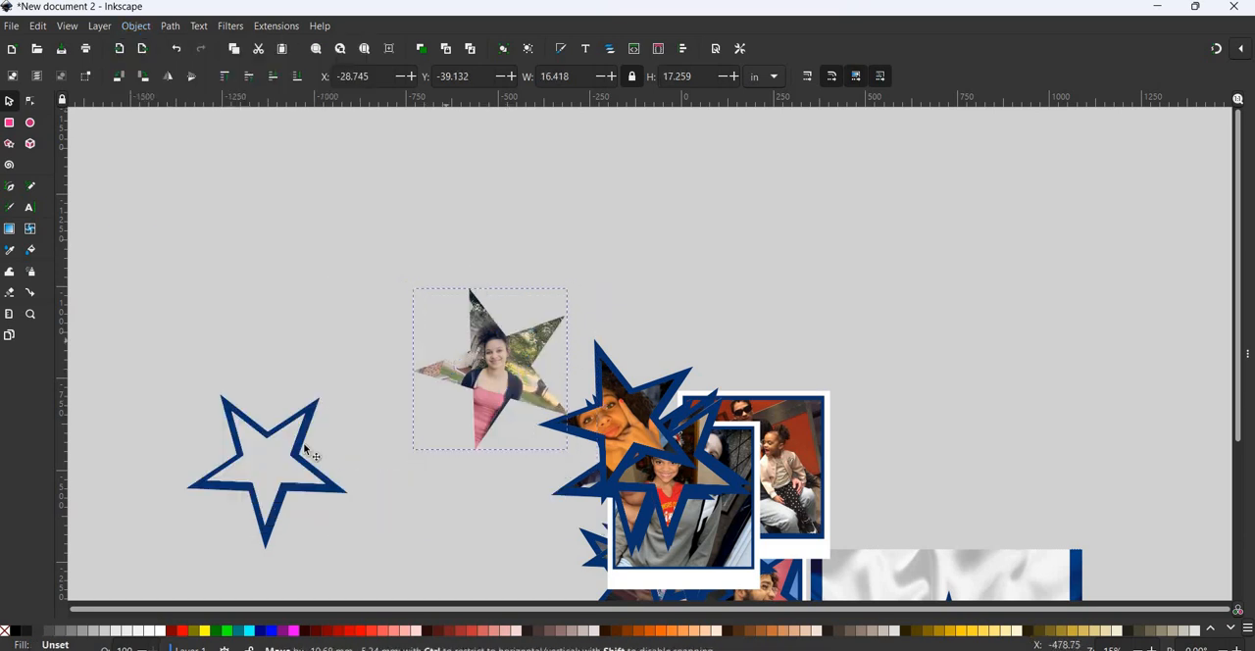
left_click(299, 443)
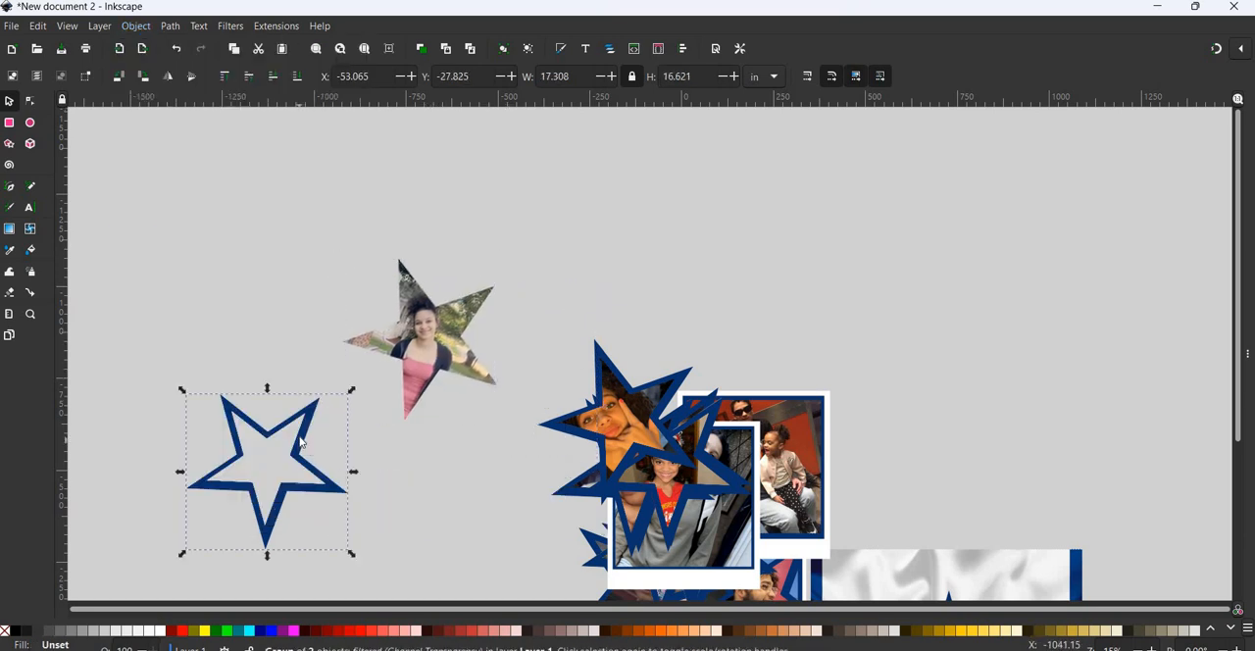
right_click(299, 440)
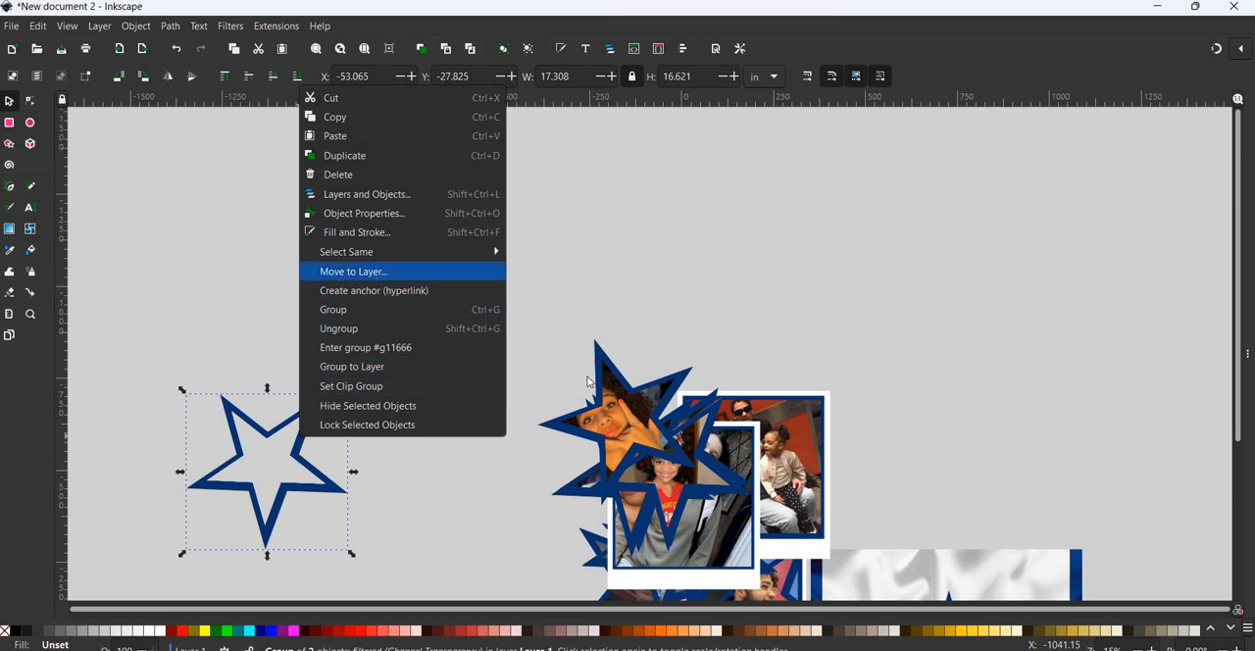
left_click(384, 272)
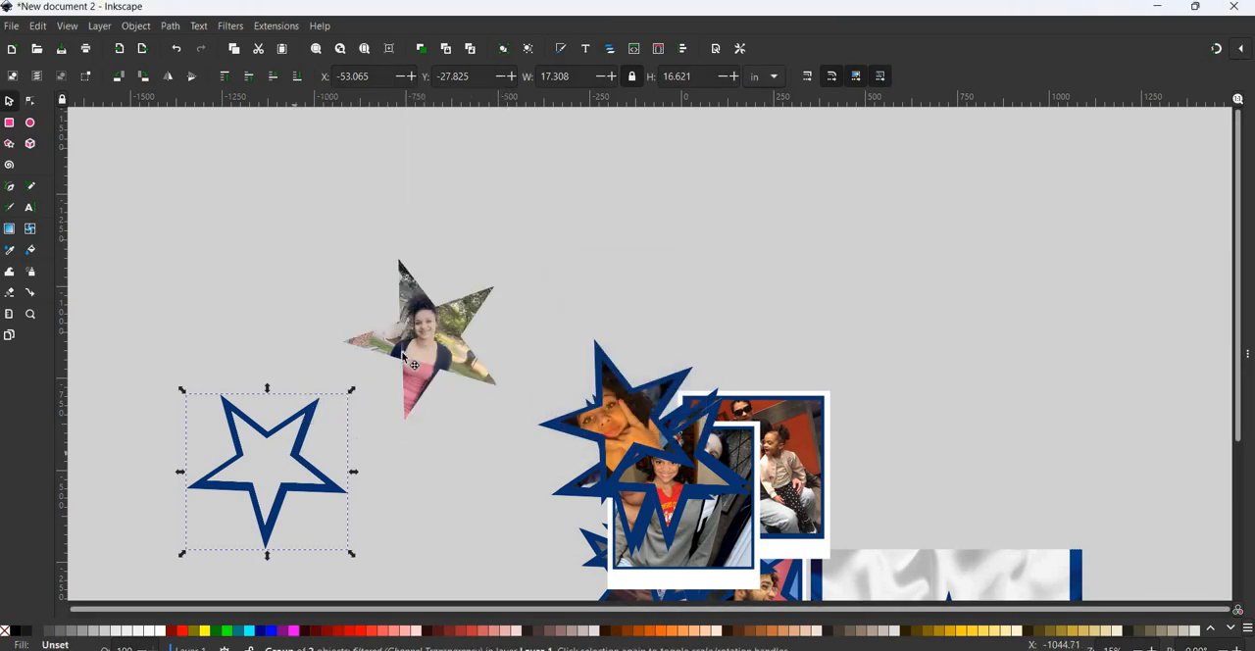
left_click_drag(296, 448, 458, 309)
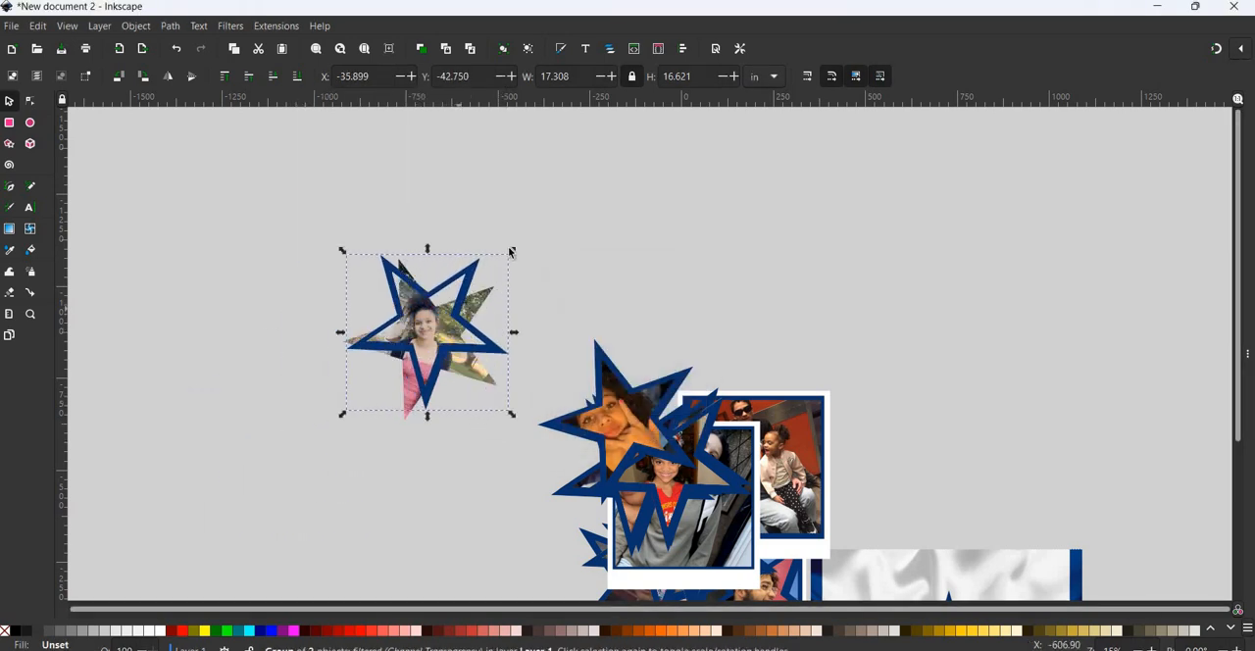
- Rotate the empty star border clockwise, shift it onto the clipped photo and enlarge it slightly to match the outline
left_click(517, 255)
left_click_drag(518, 257, 516, 275)
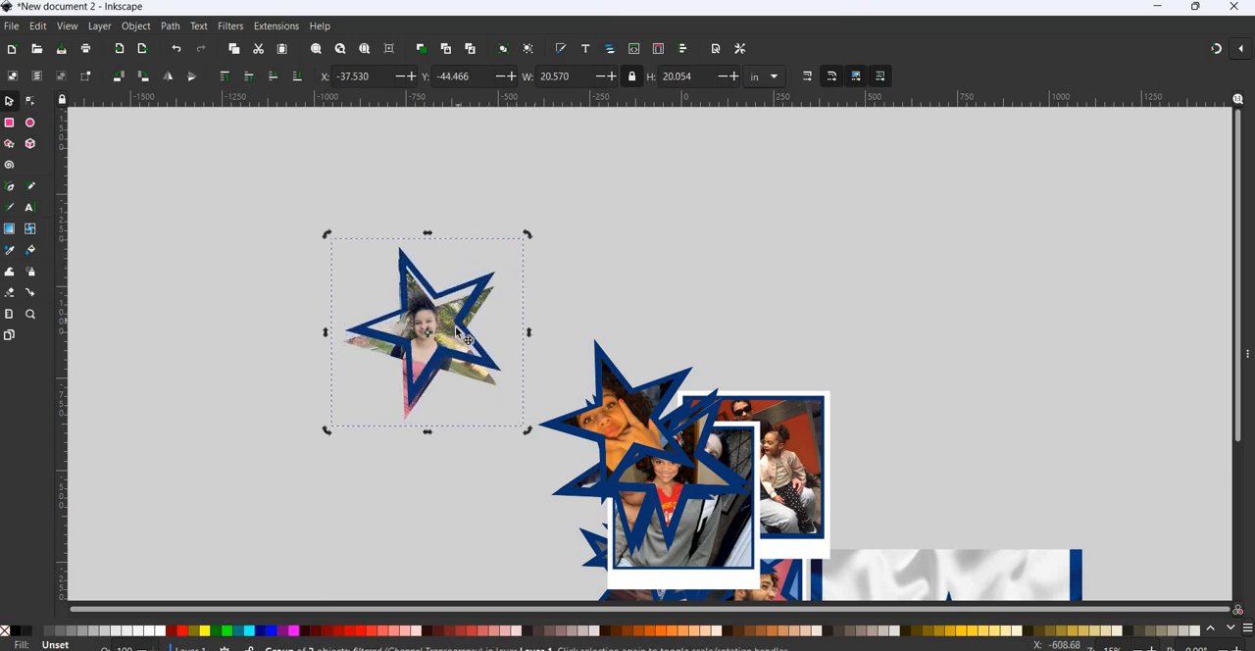
left_click_drag(456, 336, 452, 347)
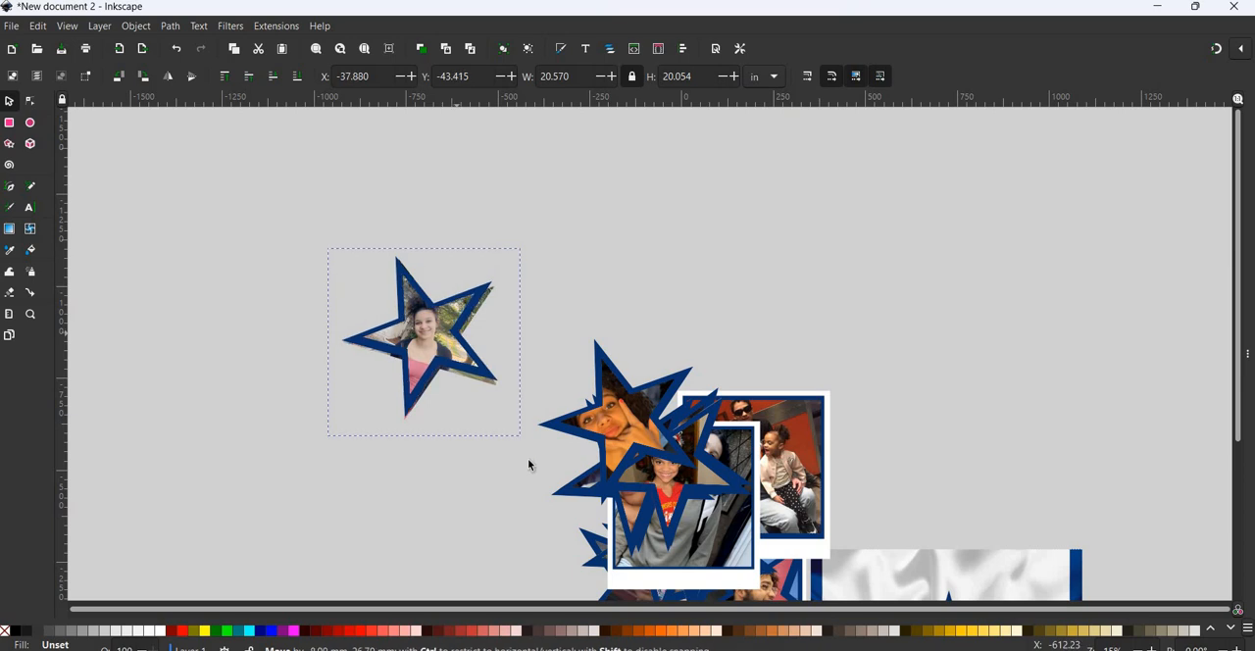
left_click_drag(525, 441, 532, 449)
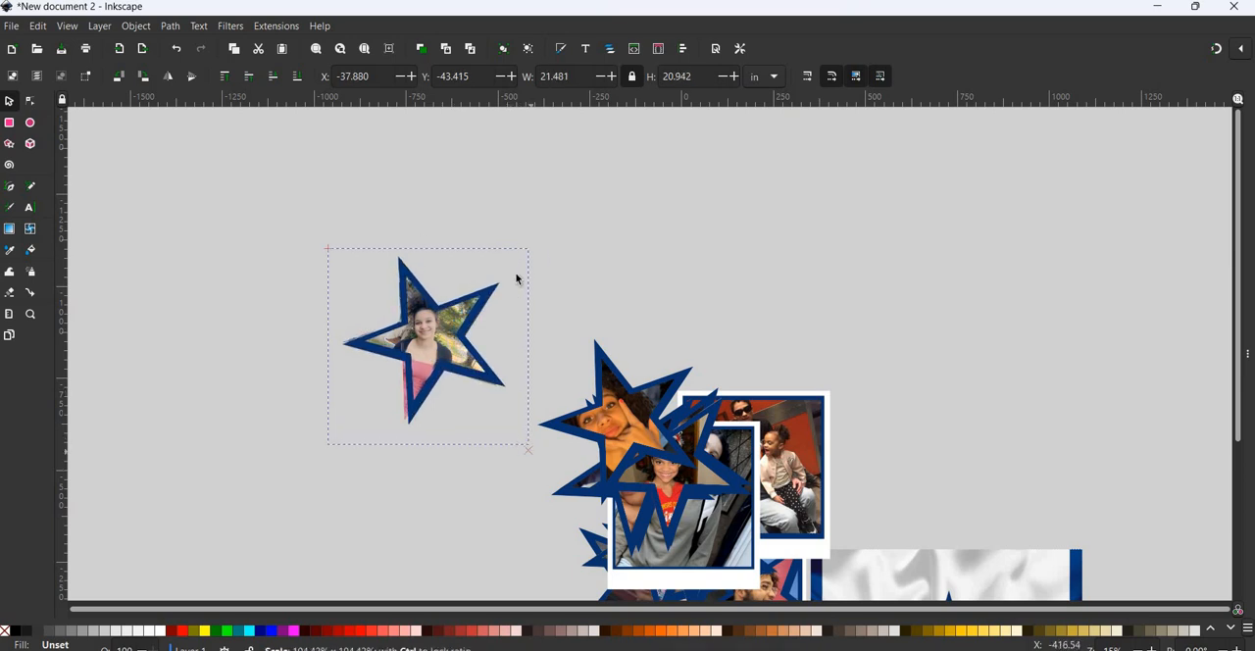
- Fine-tune the star border's rotation, position and size, to about 22.3 × 21.8 in, so it covers the clipped photo's edges
left_click(536, 252)
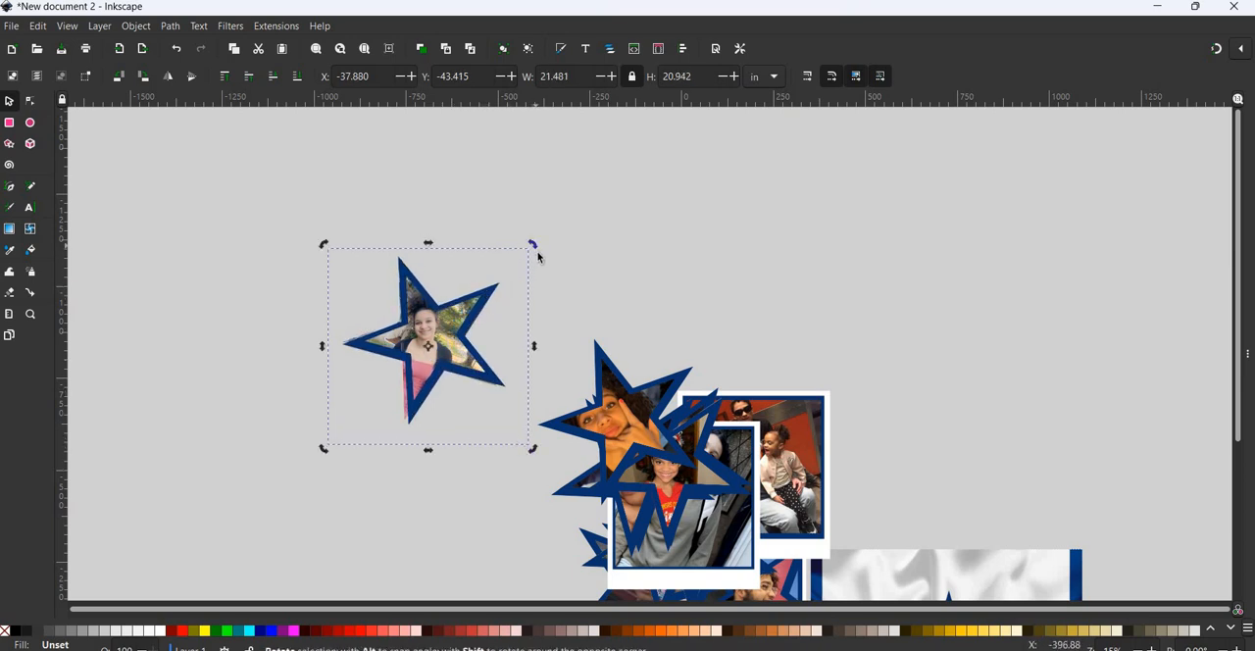
mouse_move(538, 252)
left_mouse_down()
mouse_move(502, 272)
mouse_move(538, 251)
mouse_move(532, 239)
left_mouse_up()
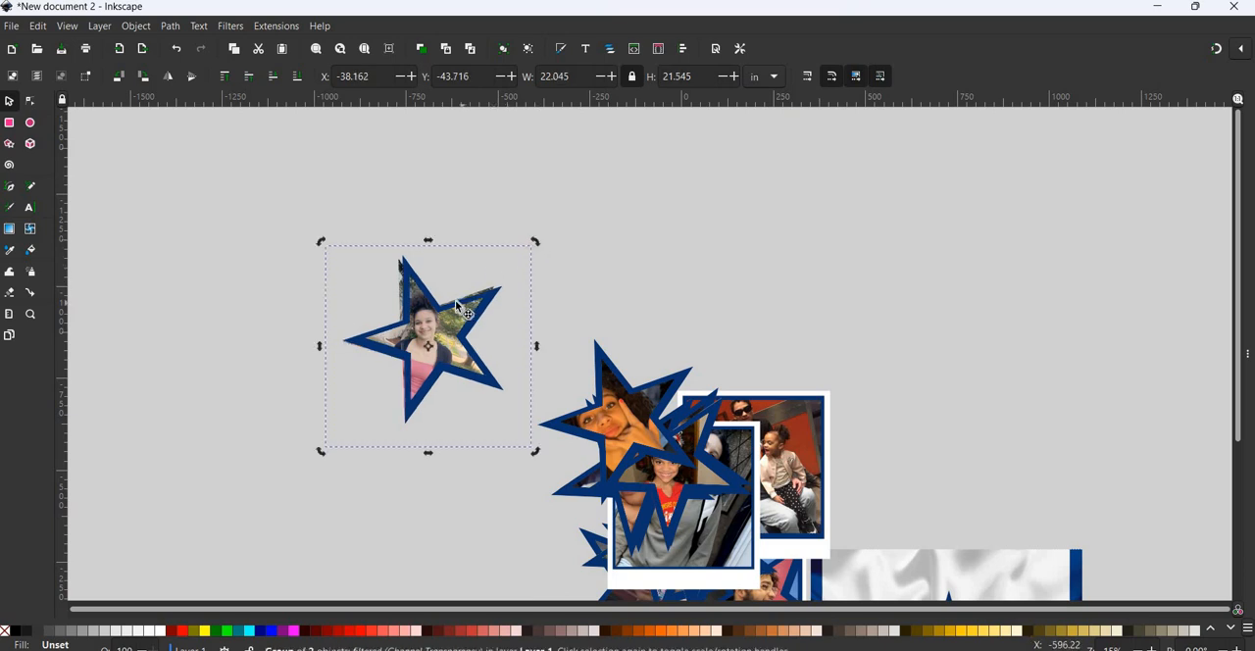
left_click_drag(456, 306, 455, 307)
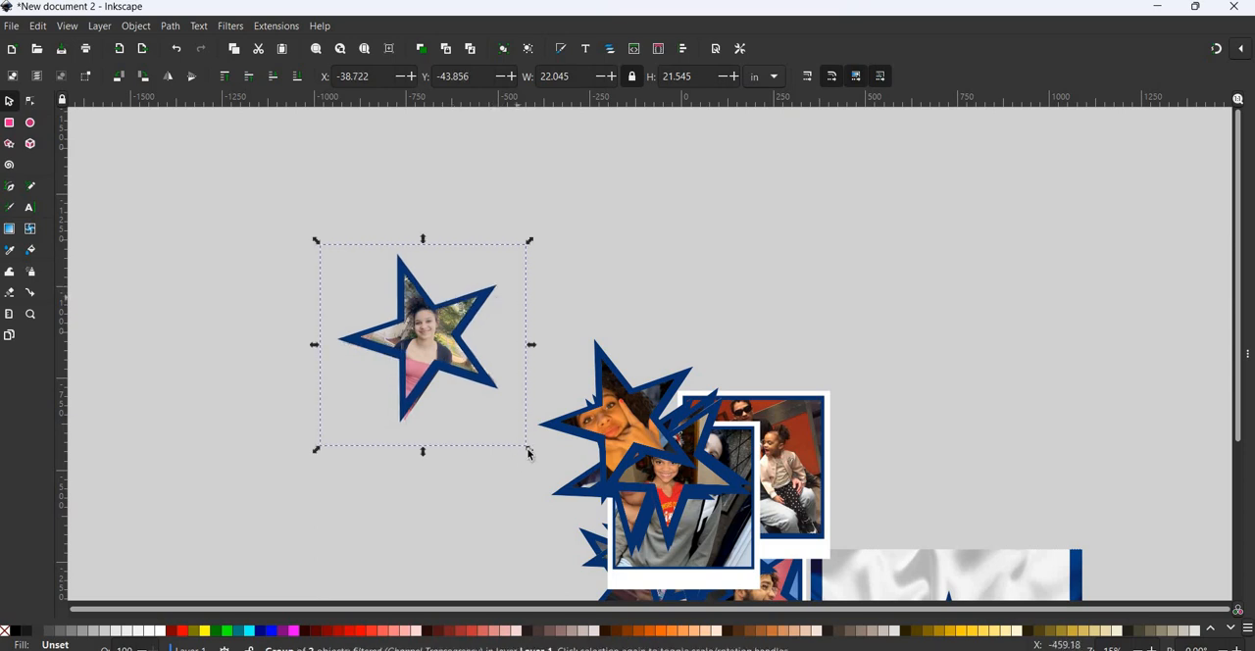
left_click(499, 372)
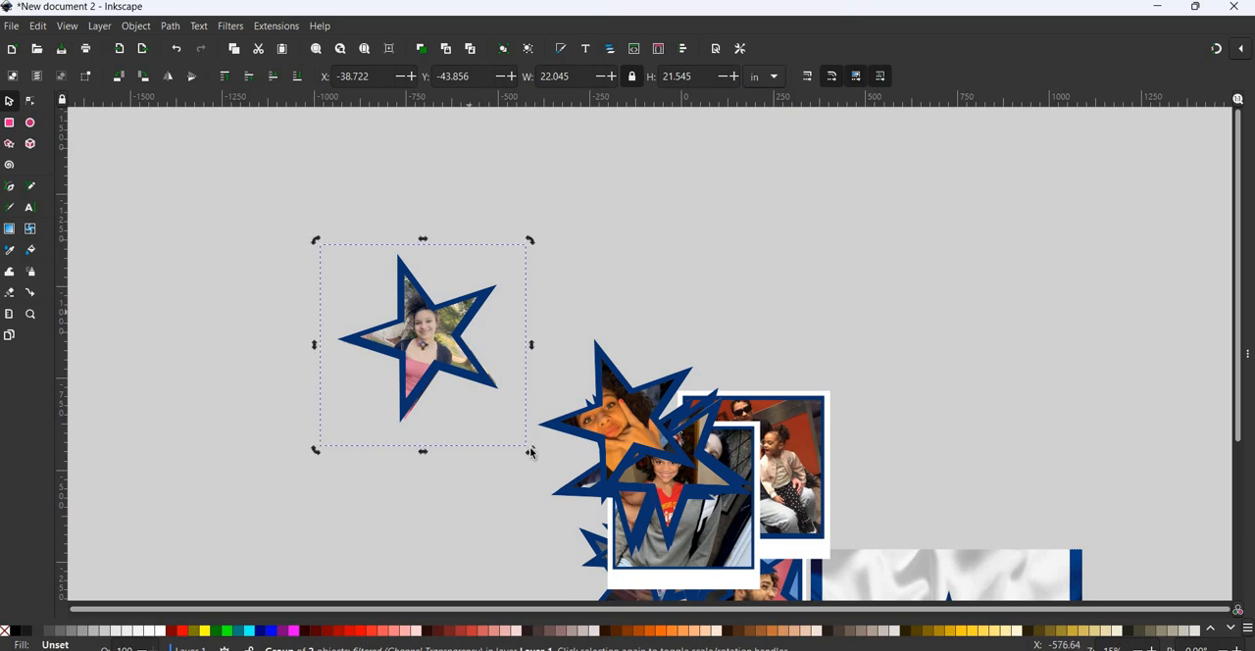
left_click_drag(533, 447, 531, 452)
left_click(433, 347)
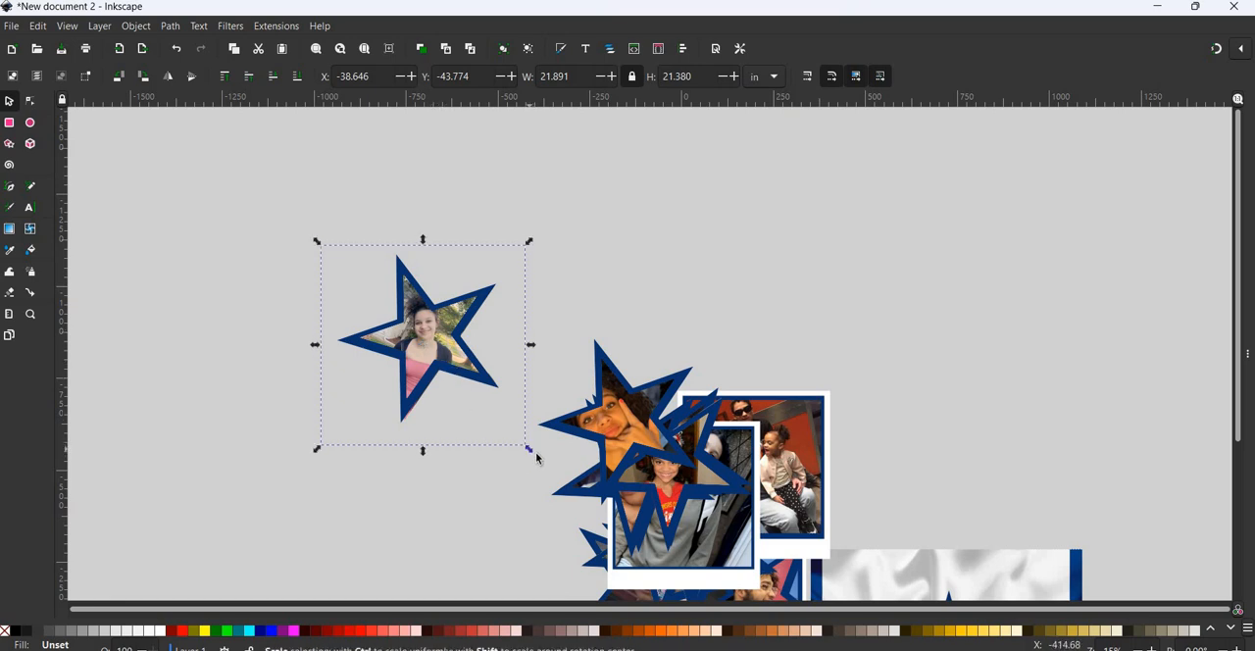
left_click_drag(536, 456, 507, 399)
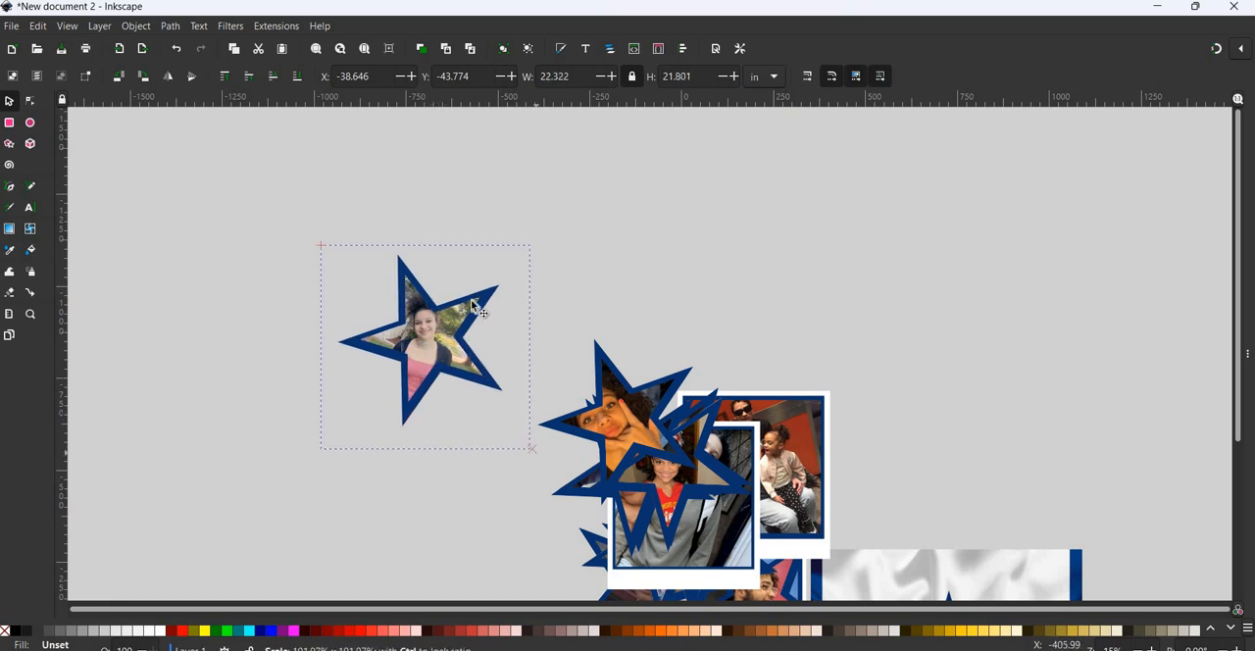
left_click_drag(473, 306, 473, 307)
- Group the star border with its clipped photo and move the group farther from the collage
left_click(247, 171)
left_click_drag(243, 168, 543, 476)
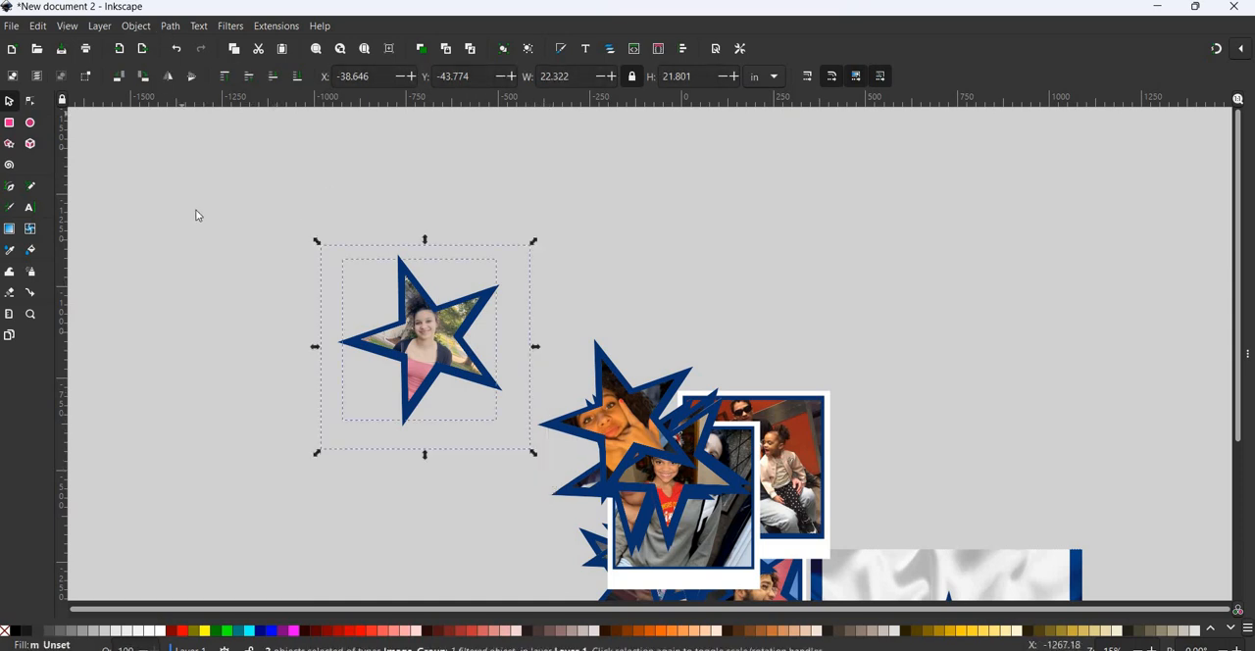
left_click(135, 25)
left_click(189, 158)
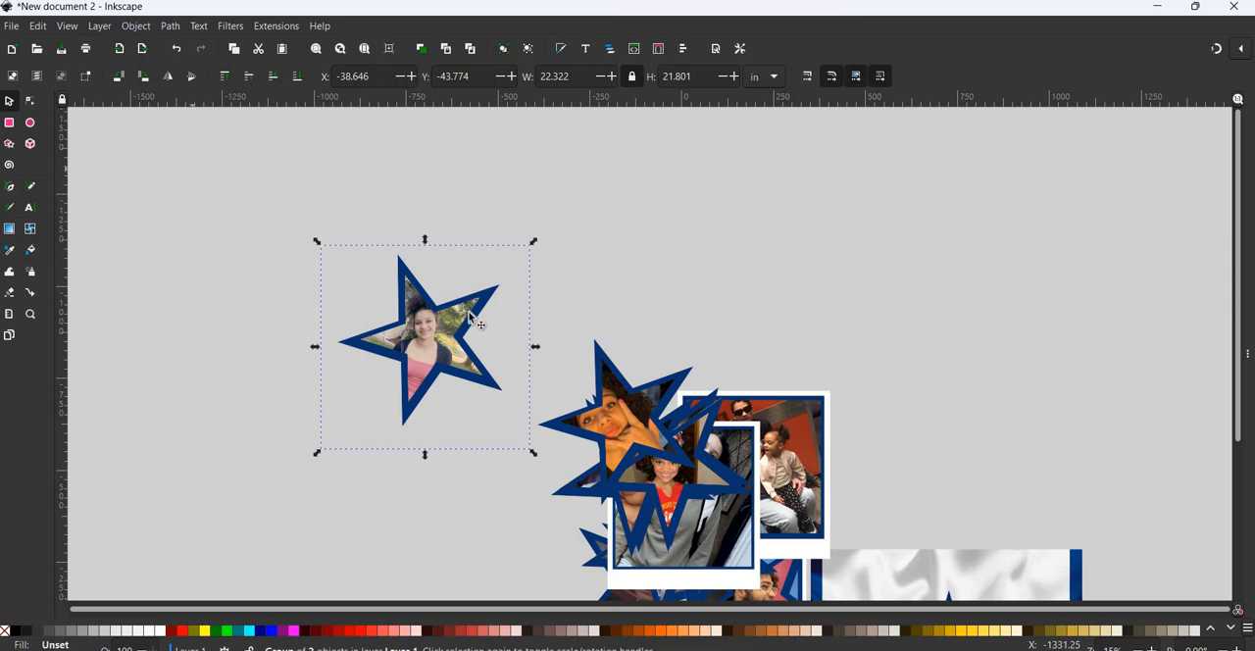
left_click_drag(465, 344, 384, 344)
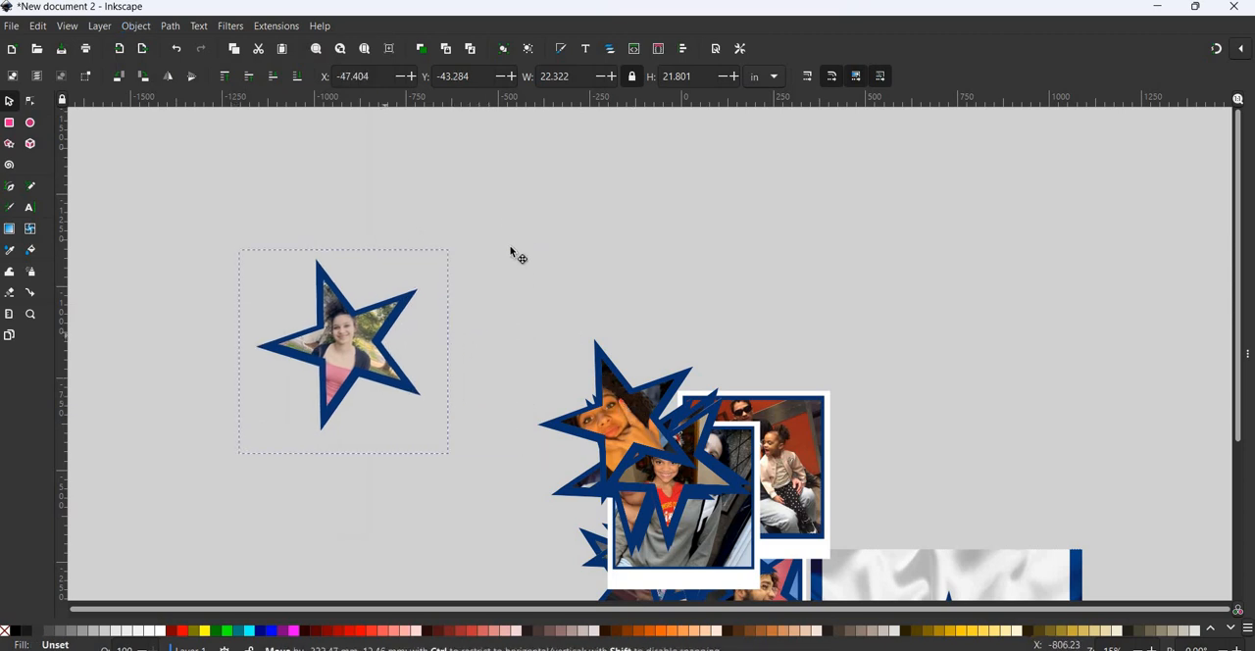
- Spread the stacked star-bordered and rectangular framed photos apart across the canvas above the Cowboys background
left_click_drag(614, 373, 503, 197)
left_click_drag(672, 467, 996, 332)
left_click_drag(674, 509, 560, 408)
left_click_drag(749, 435, 795, 299)
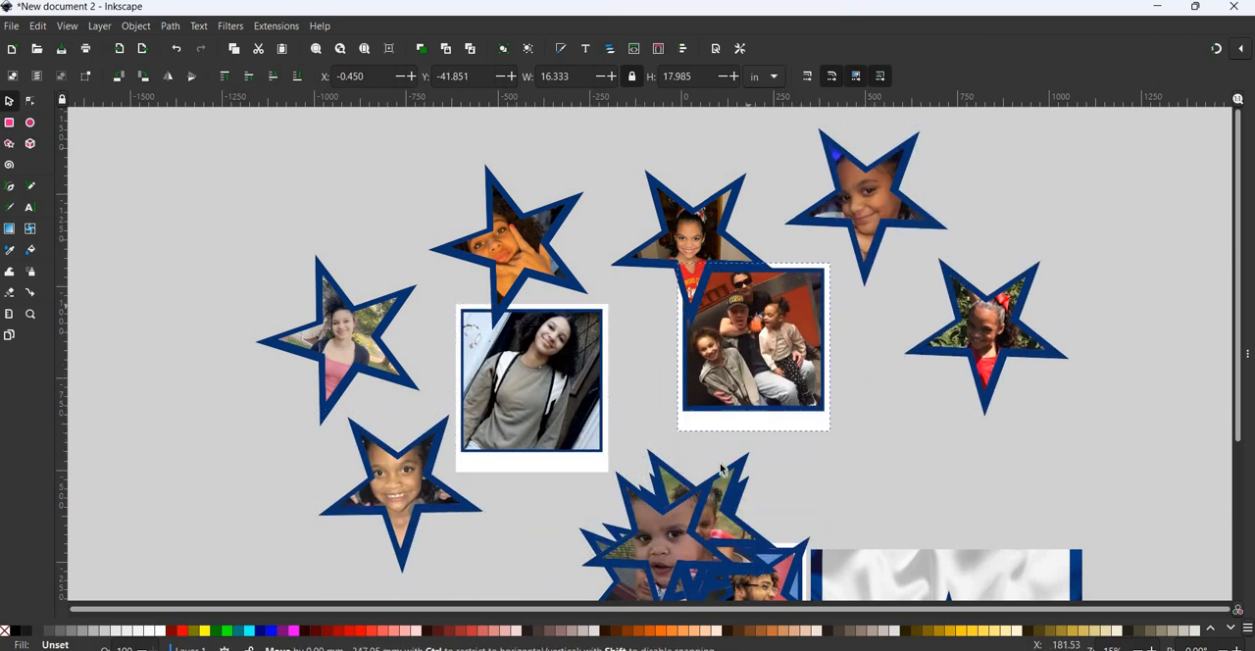
left_click_drag(680, 516, 927, 397)
left_click_drag(716, 510, 728, 412)
left_click_drag(649, 567, 523, 500)
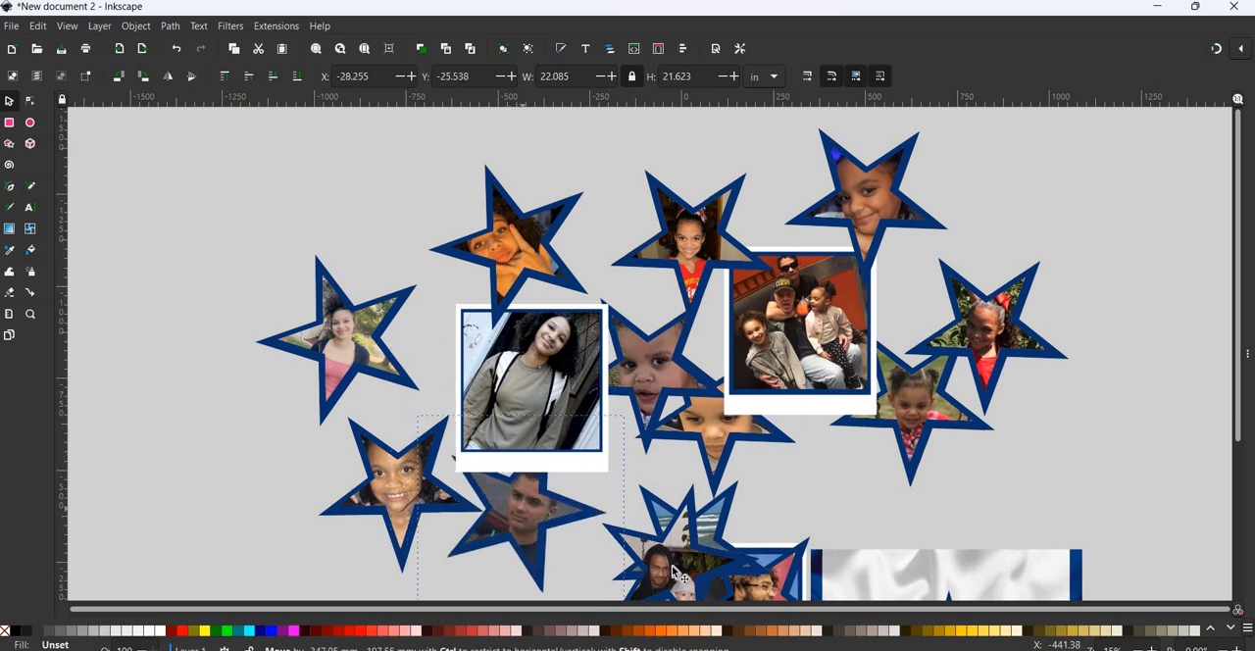
left_click_drag(707, 552, 1000, 212)
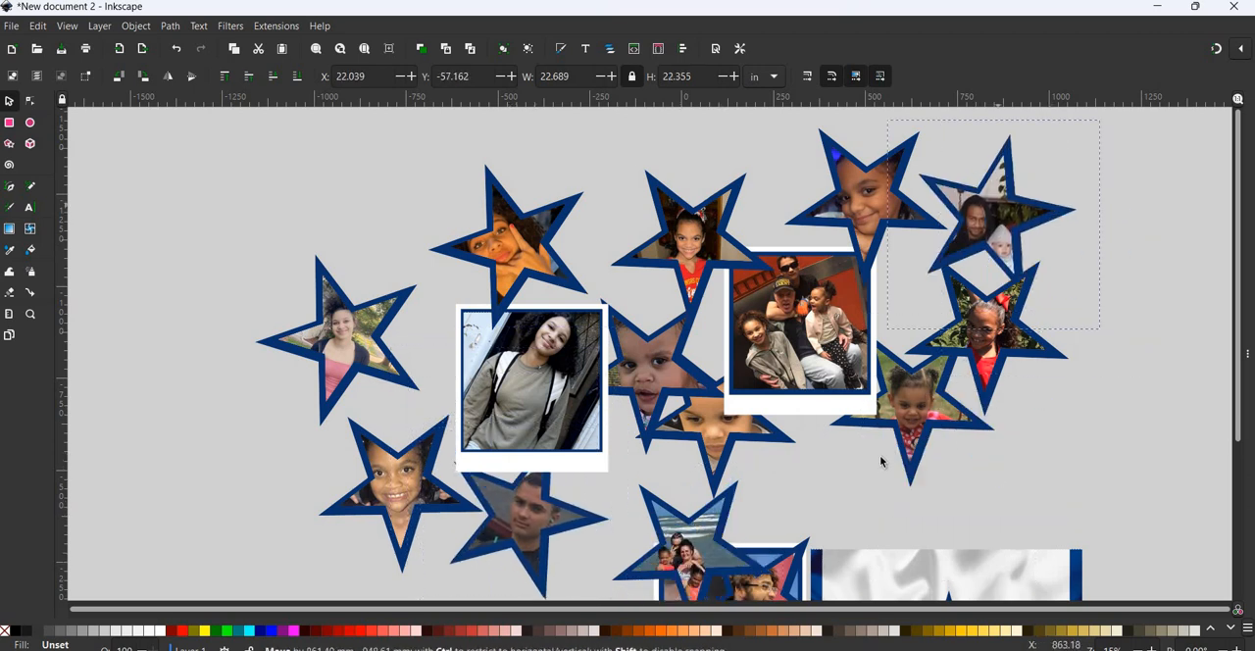
- Separate the beach star photo, the star photo of the man in glasses and the remaining framed photo beside the Cowboys background
scroll(721, 539, "down", 1)
left_click_drag(726, 542, 682, 517)
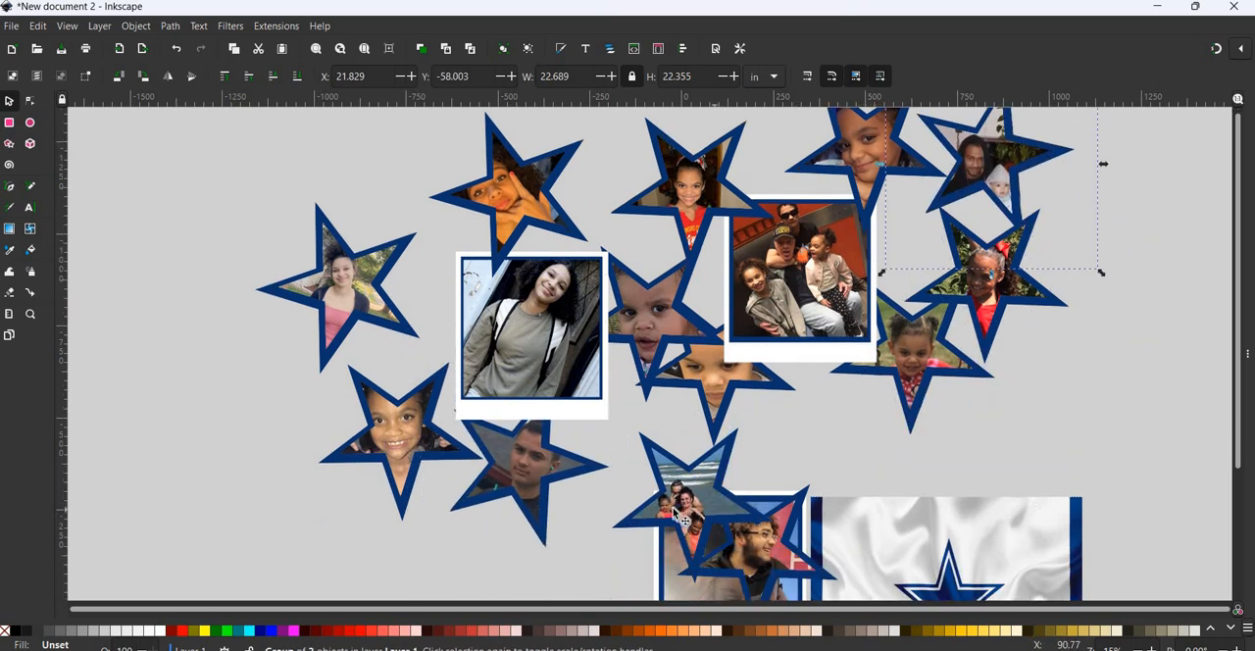
left_click_drag(781, 554, 1104, 384)
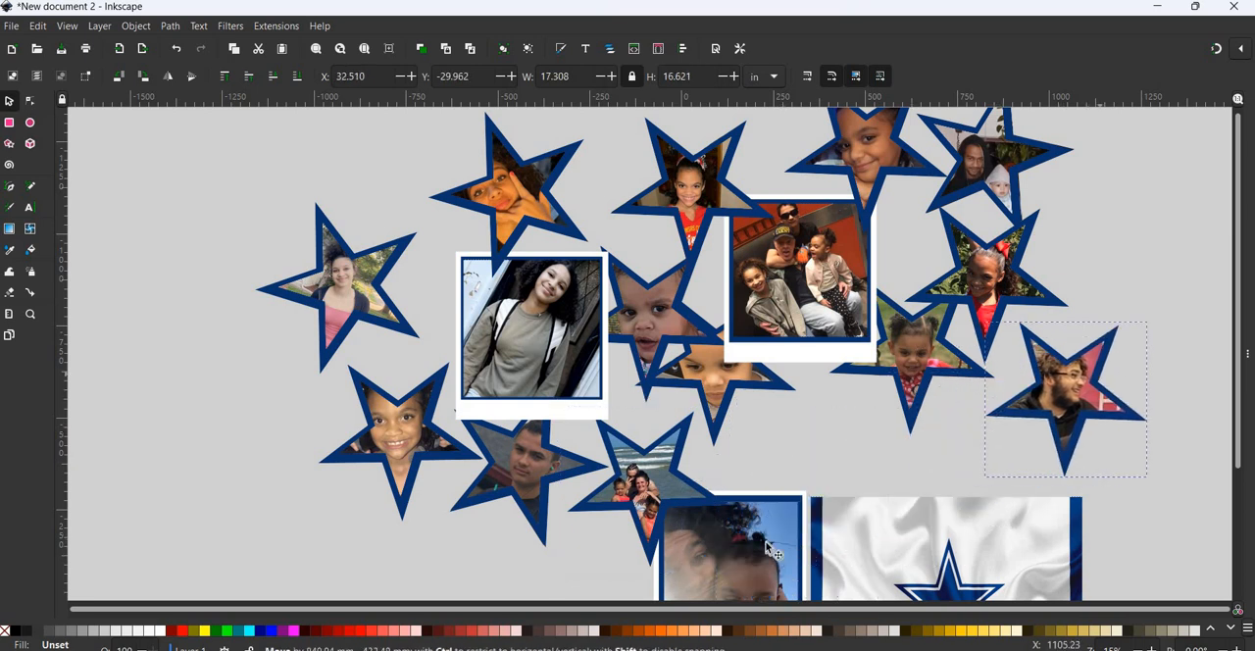
left_click_drag(741, 553, 180, 330)
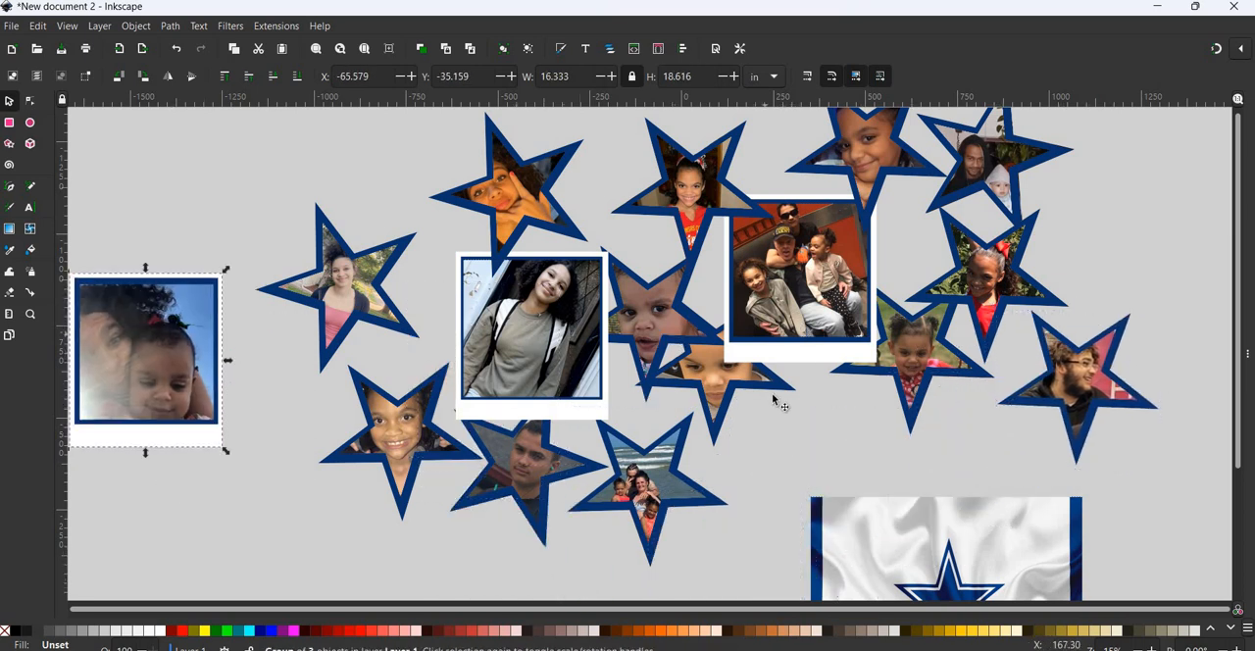
- Examine the spread-out photos and the Cowboys background across the whole canvas
scroll(772, 399, "down", 3)
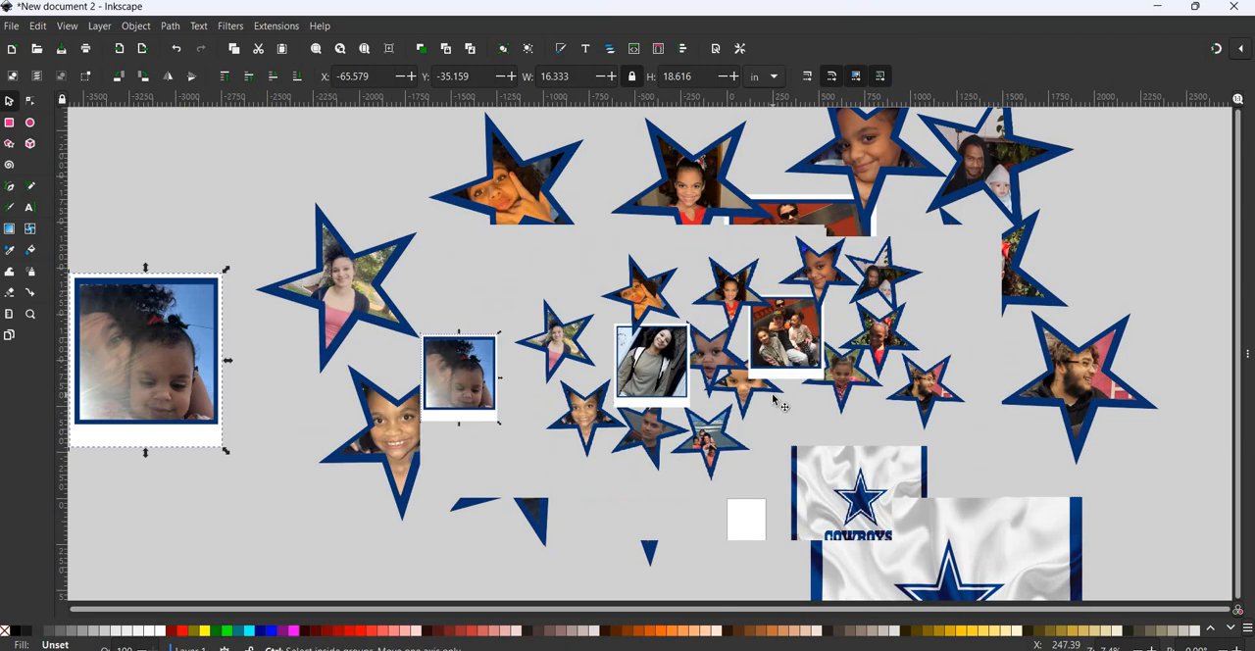
scroll(773, 399, "down", 3)
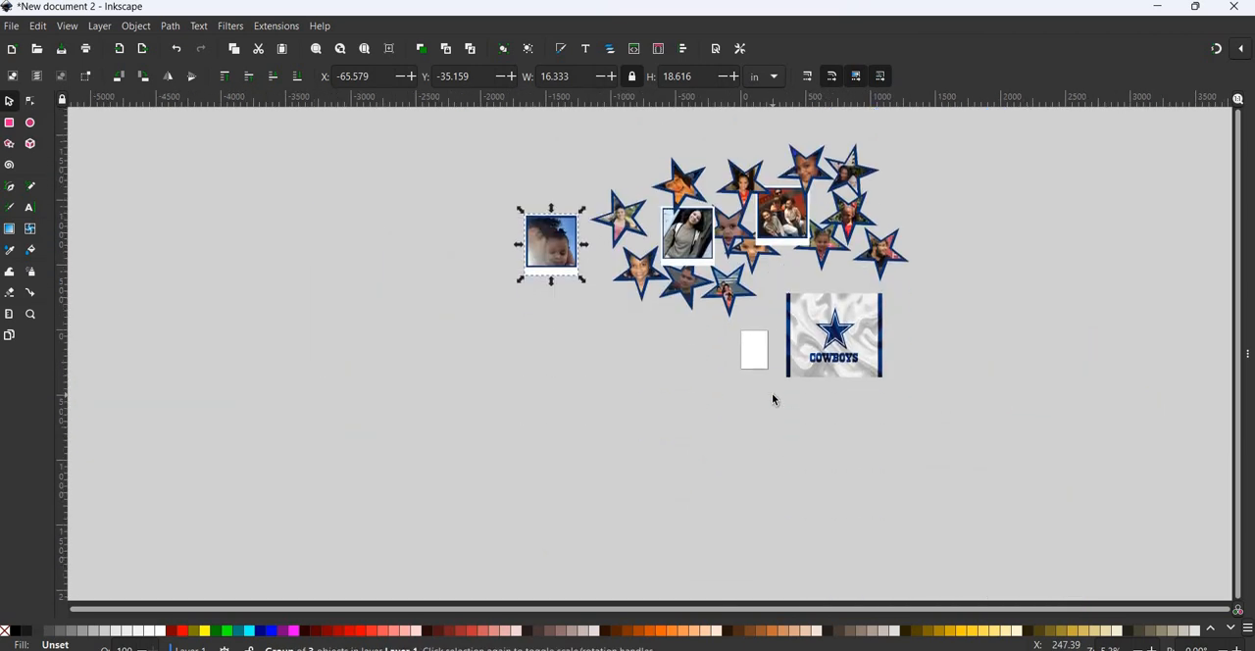
scroll(772, 399, "right", 4)
scroll(773, 399, "up", 3)
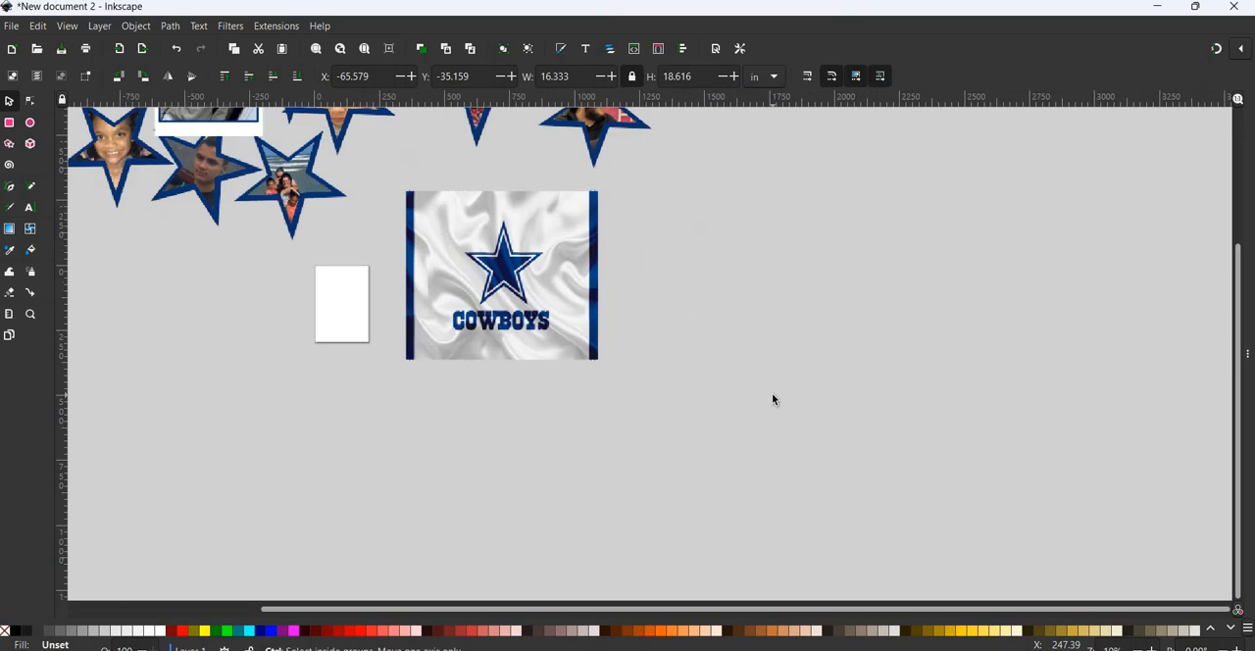
scroll(773, 399, "up", 4)
scroll(772, 399, "left", 6)
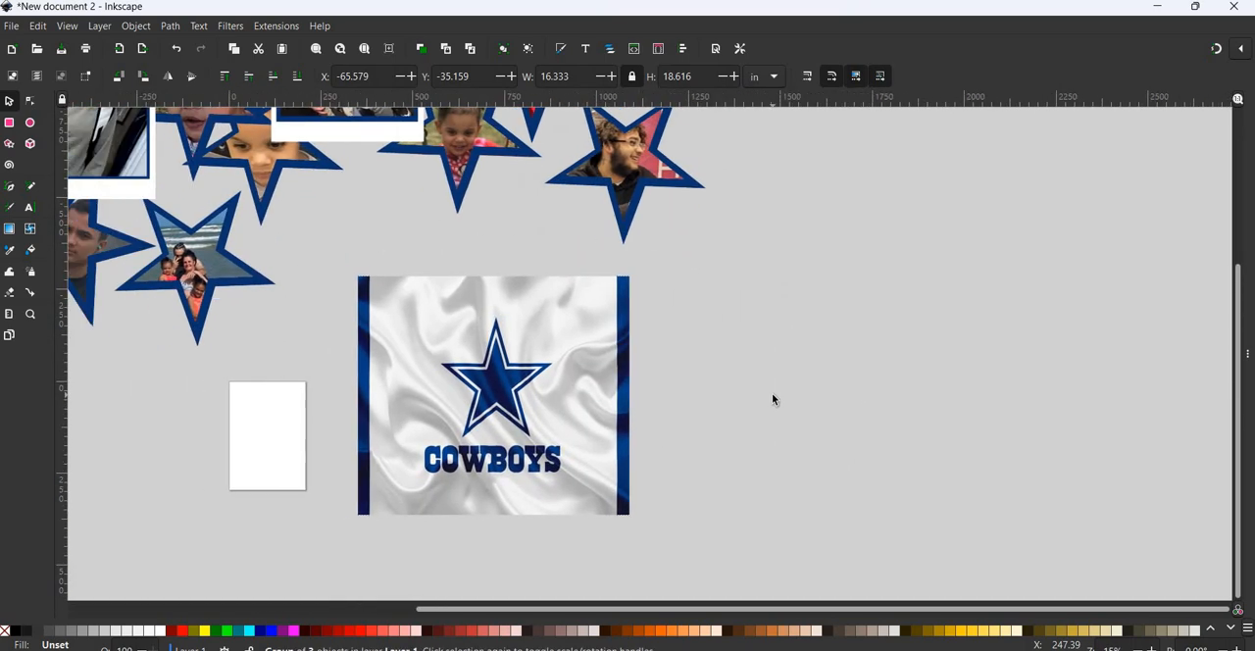
scroll(772, 400, "left", 1)
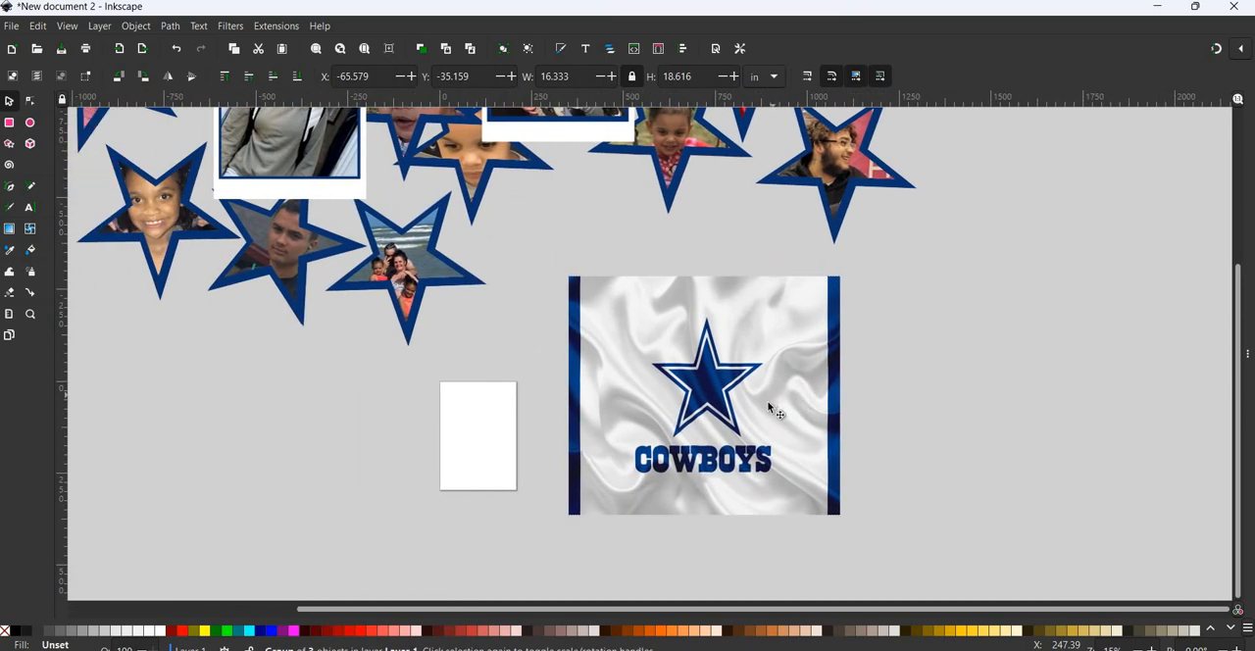
scroll(773, 409, "up", 3)
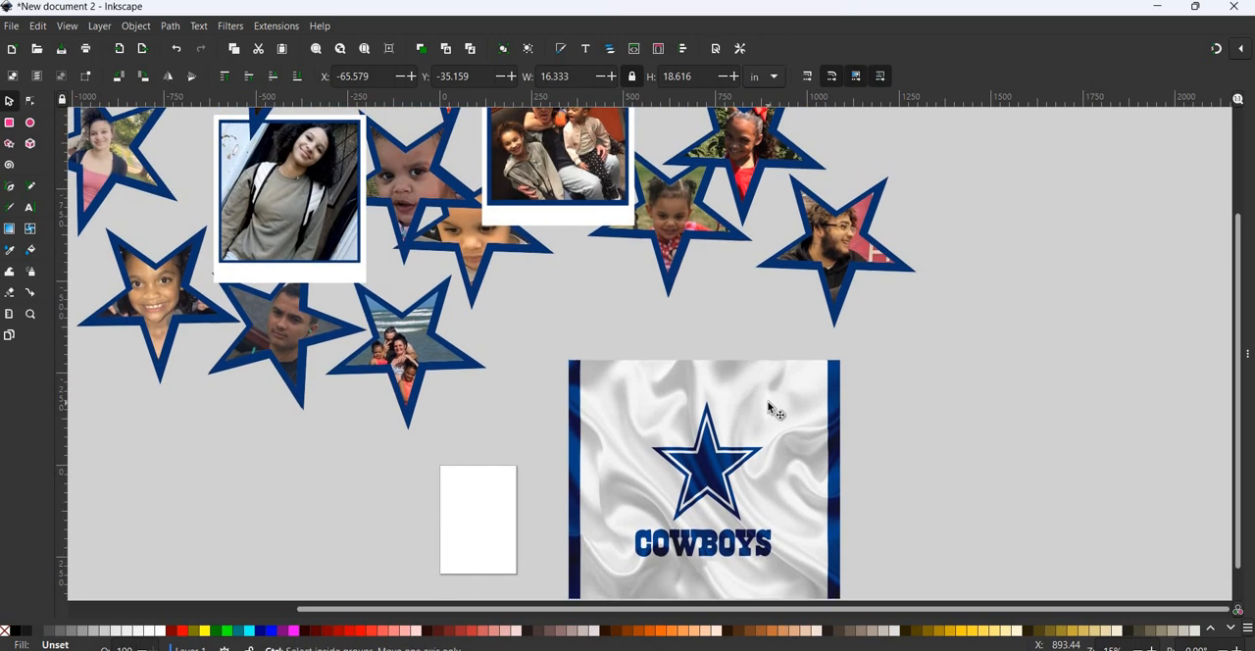
scroll(769, 406, "down", 2)
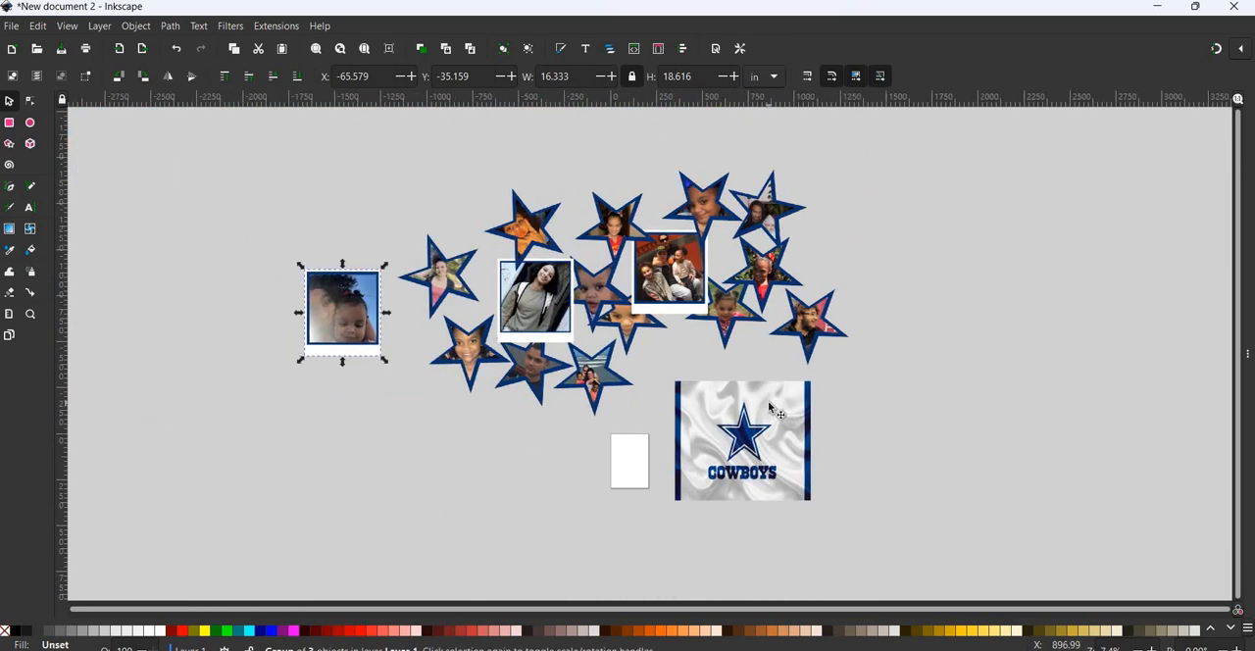
scroll(772, 412, "right", 3)
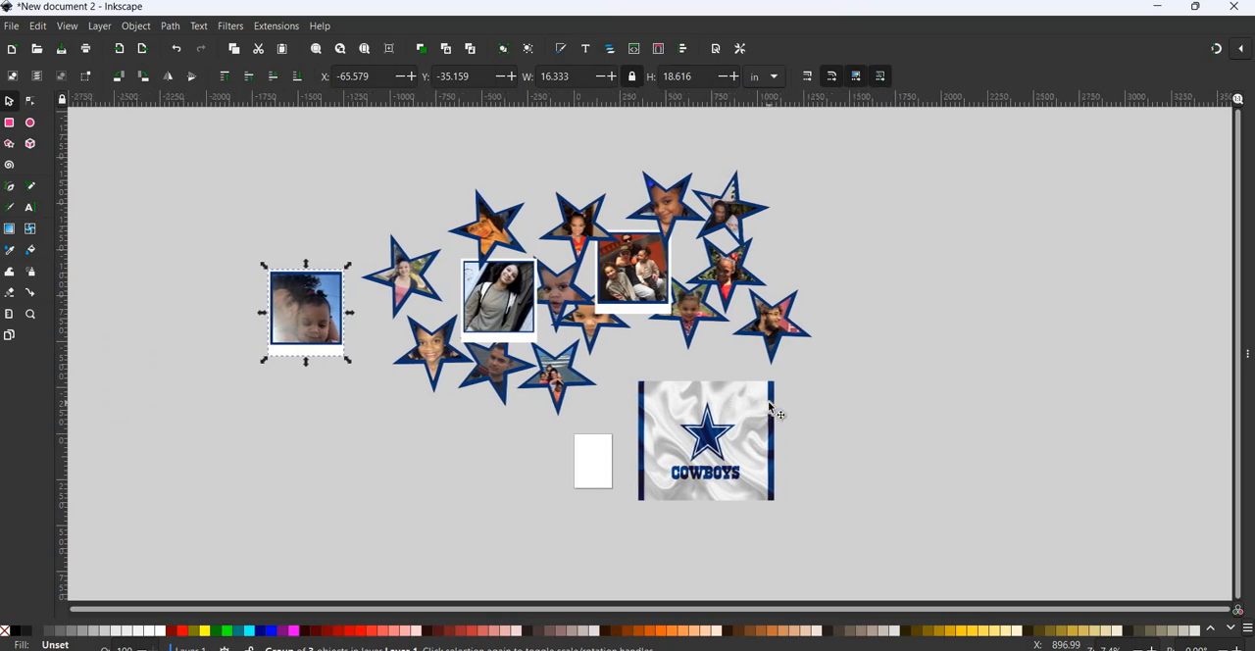
- Move the framed family photo well clear of the collage and shift the star it overlapped away from its neighbour
left_click(725, 428)
left_click(311, 325)
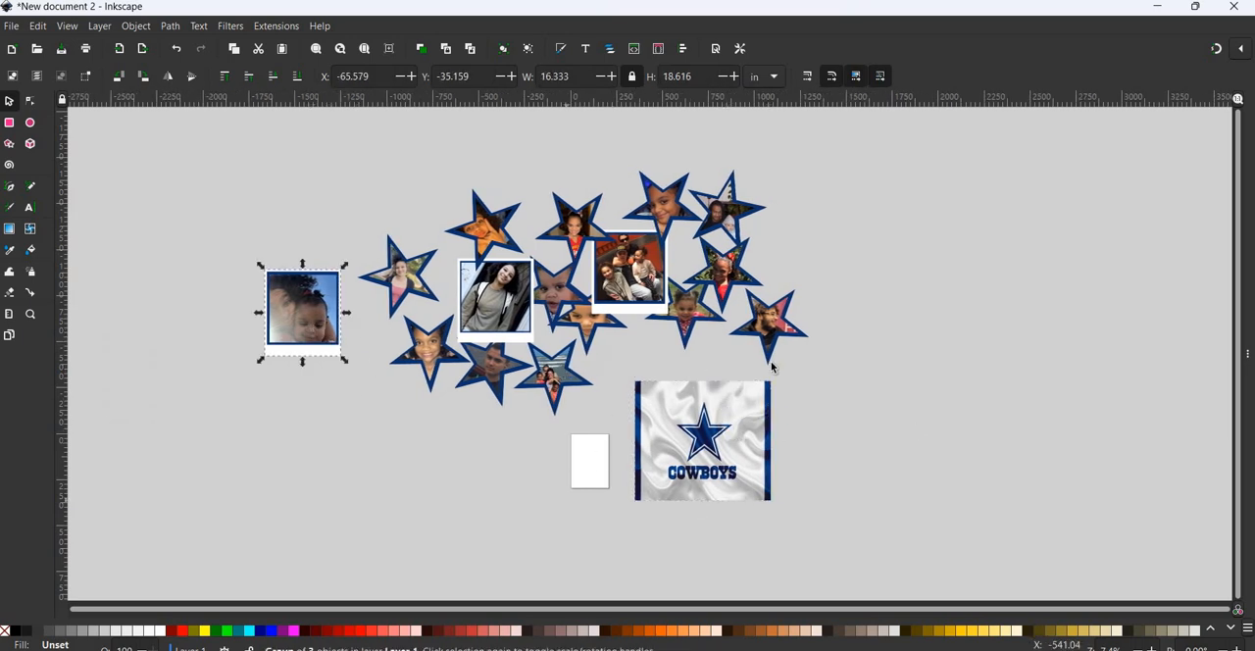
key("Escape")
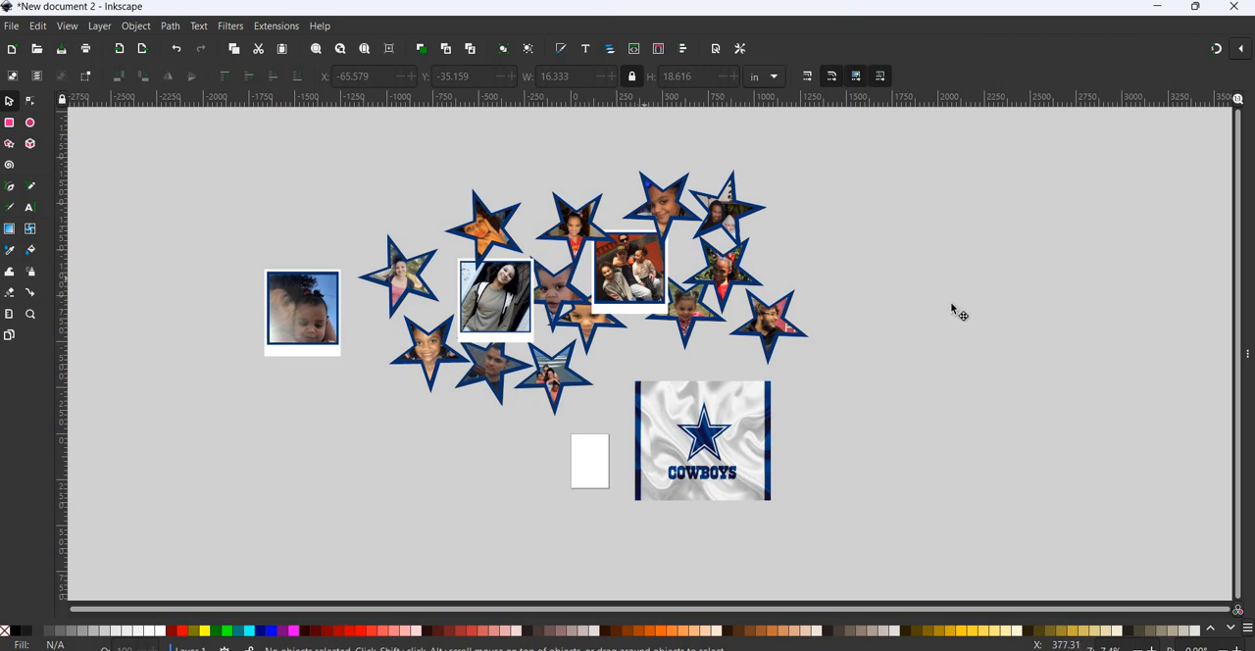
left_click_drag(645, 283, 929, 306)
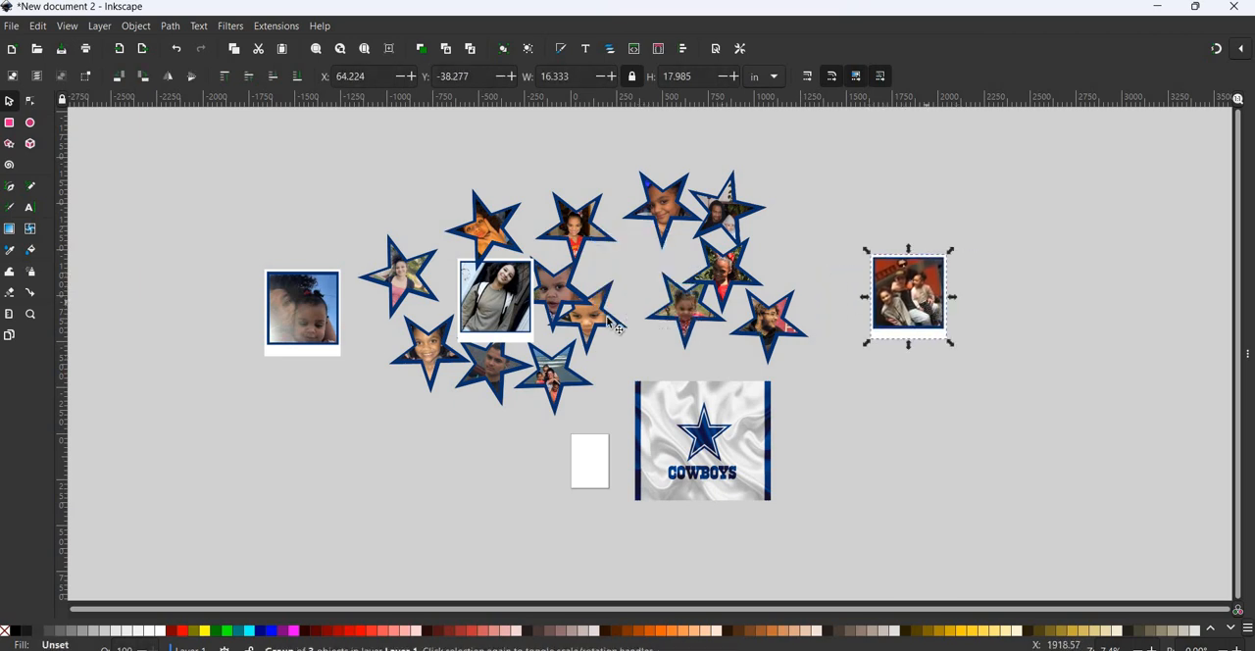
left_click_drag(593, 312, 637, 324)
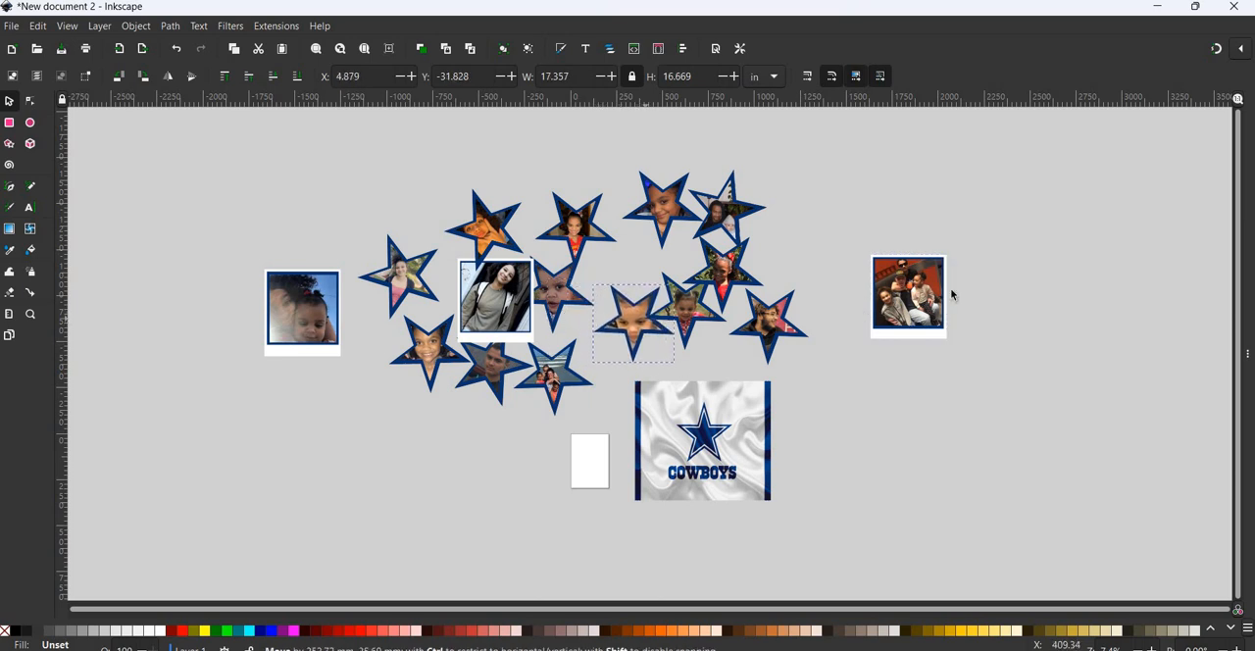
- Shrink the framed family photo to about 2.9 × 3.2 in and place it at the centre of the Cowboys star
left_click(950, 343)
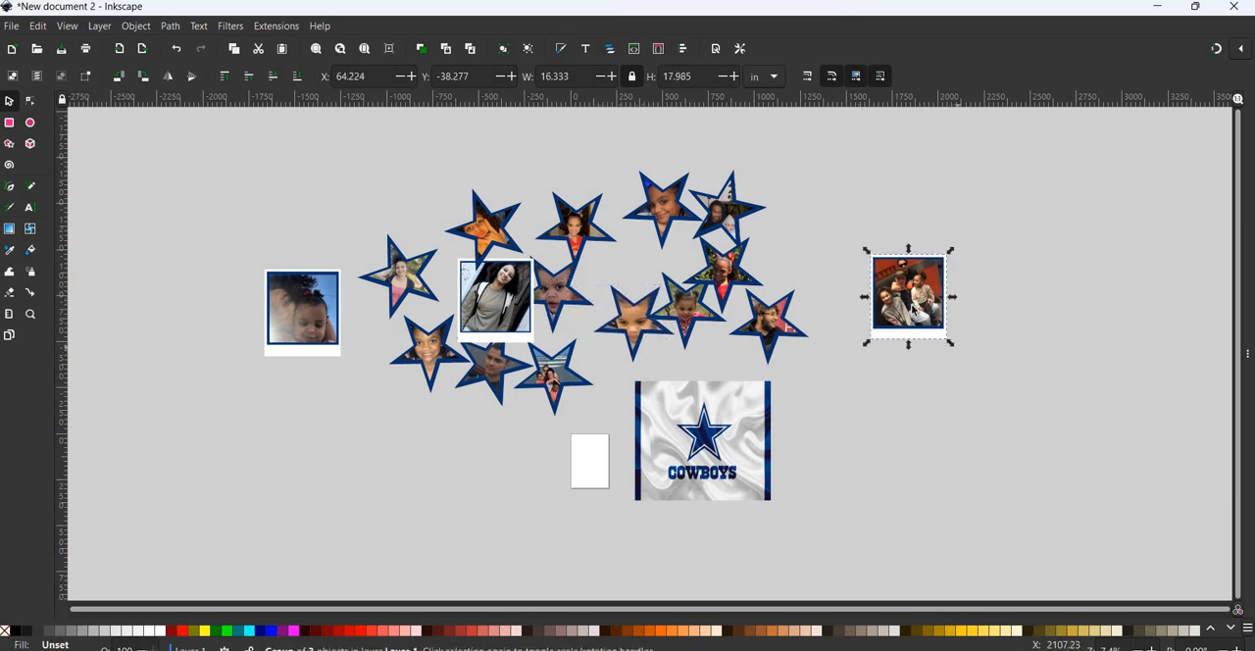
left_click_drag(949, 343, 936, 366)
left_click(885, 268)
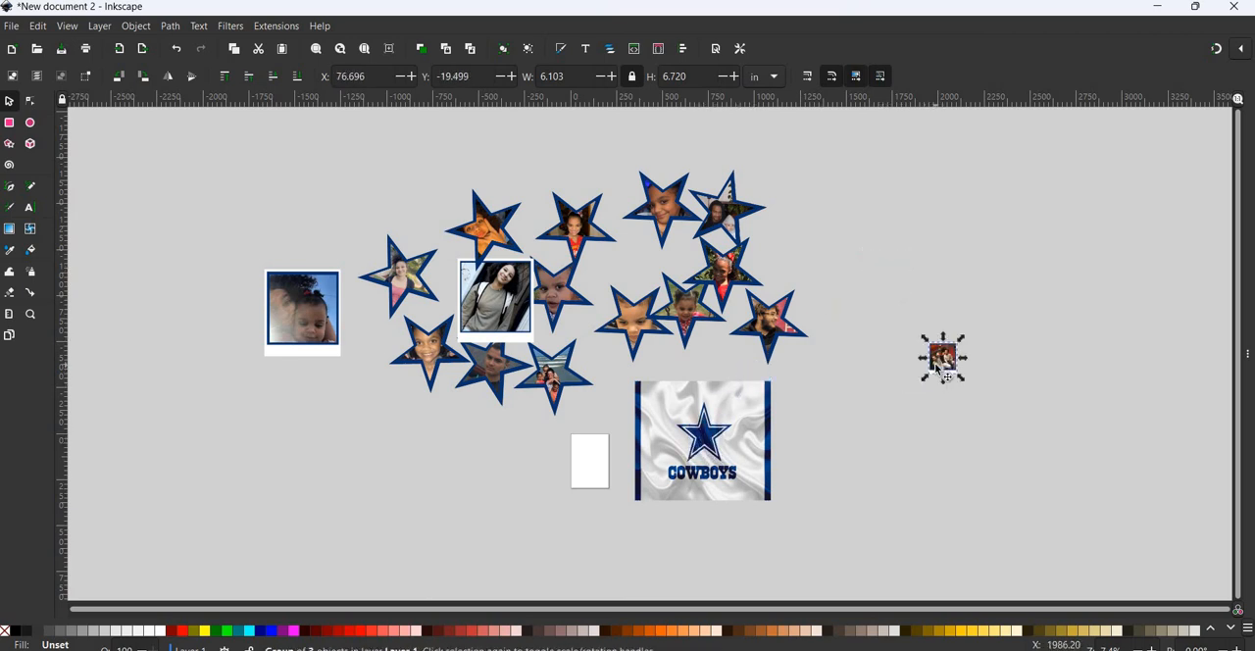
scroll(937, 368, "up", 4, "ctrl")
scroll(934, 363, "down", 4)
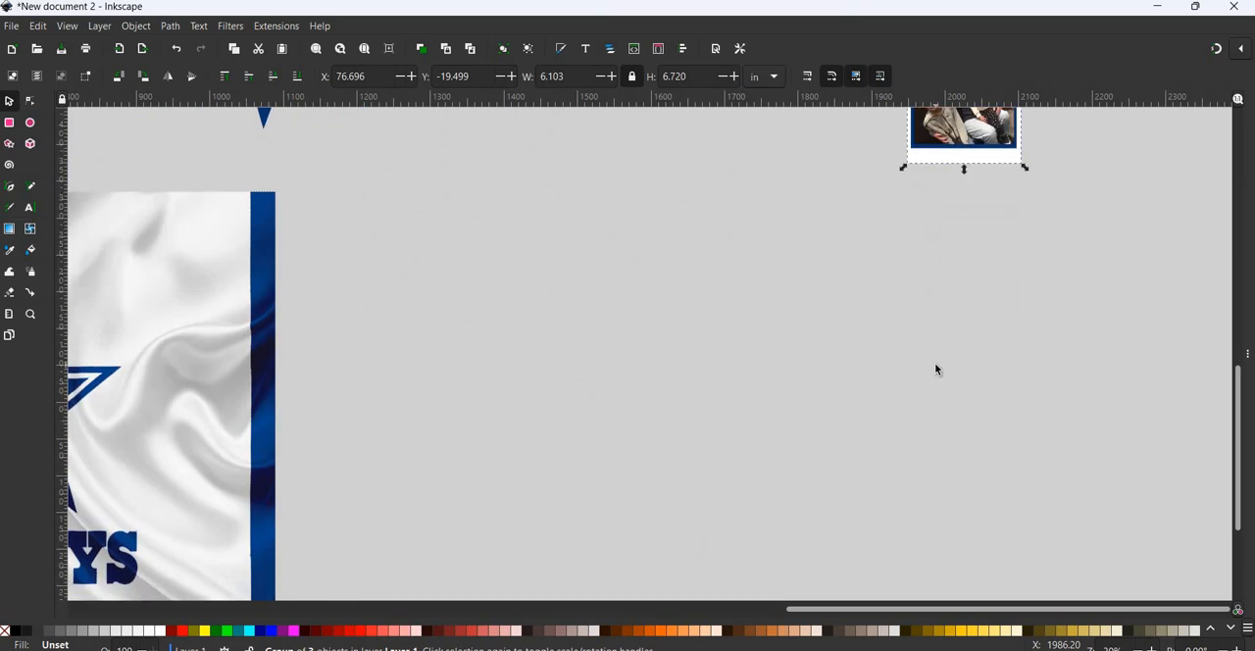
scroll(1000, 367, "left", 8, "shift")
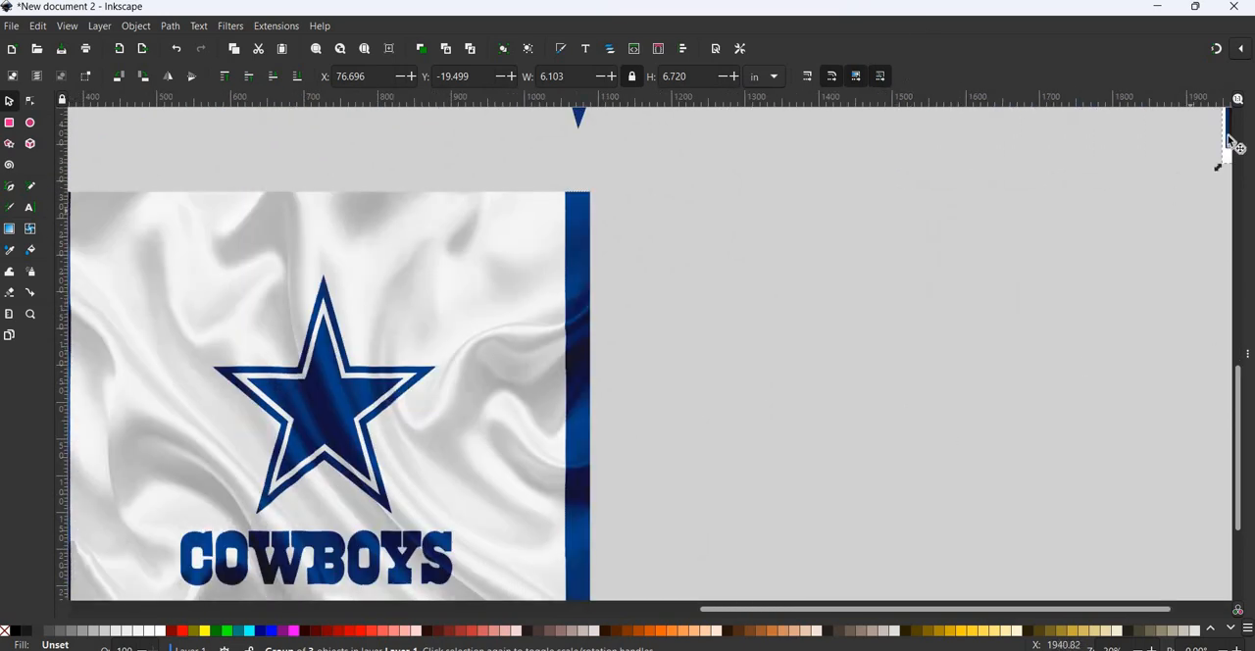
left_click_drag(233, 400, 323, 410)
left_click_drag(357, 371, 331, 426)
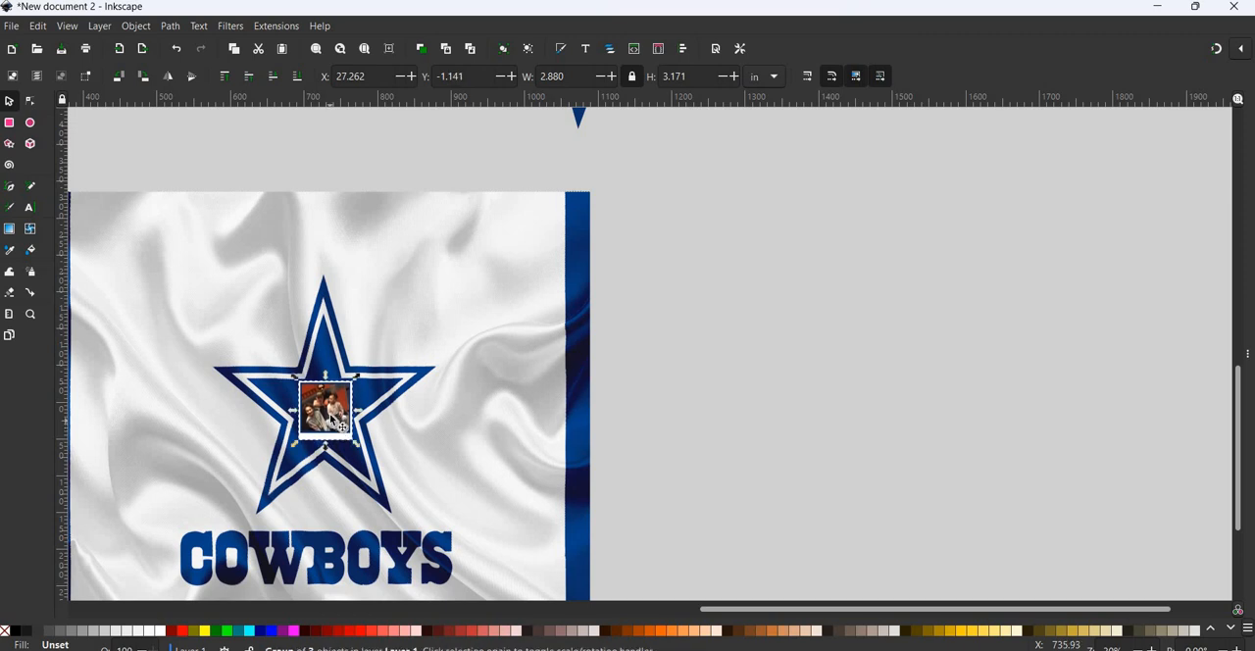
left_click(693, 389)
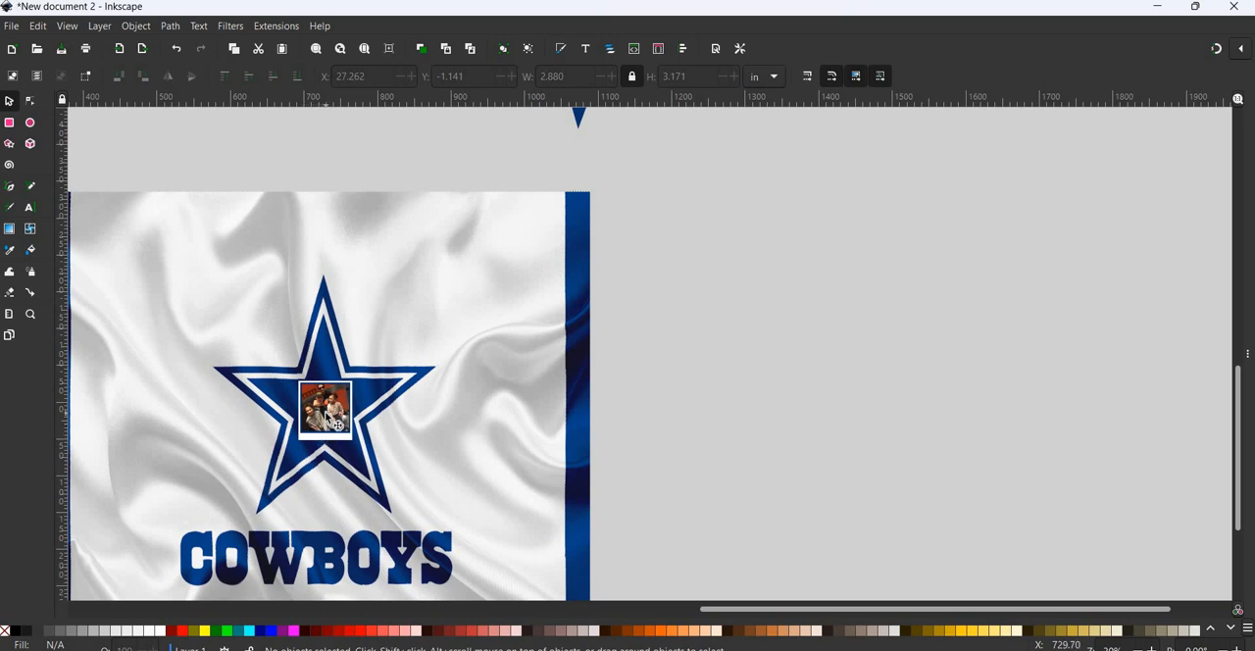
- Ungroup the small framed family photo and move its pieces off the Cowboys background onto the empty canvas
left_click(330, 417)
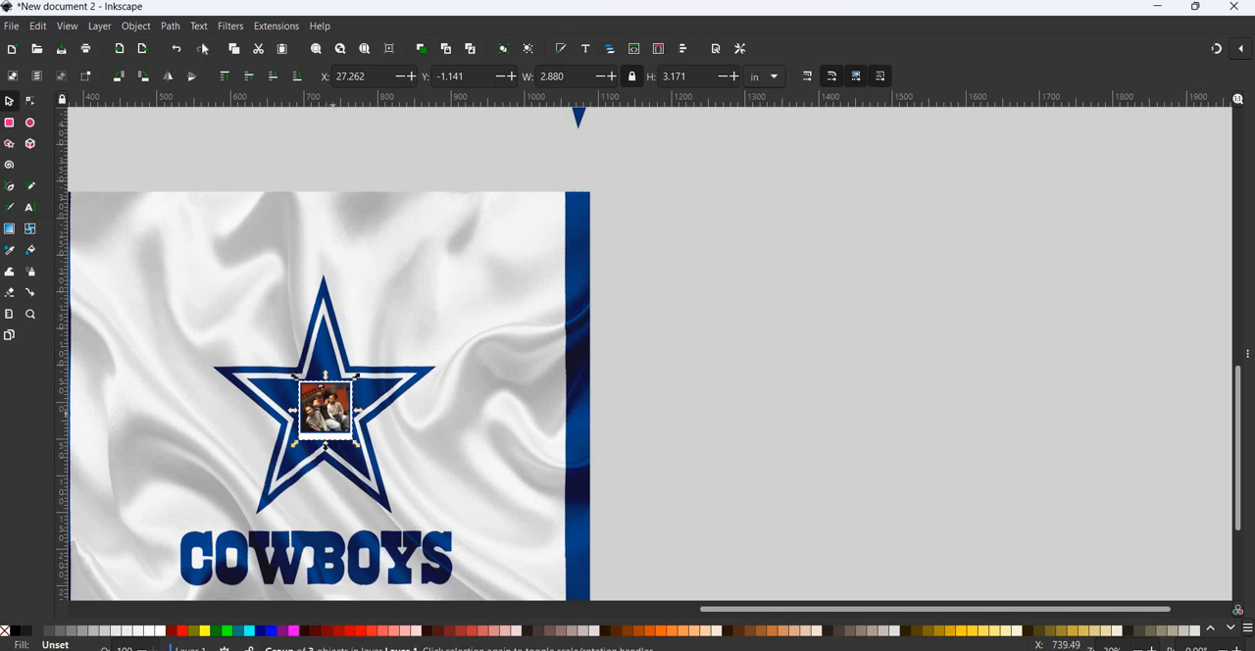
left_click(135, 25)
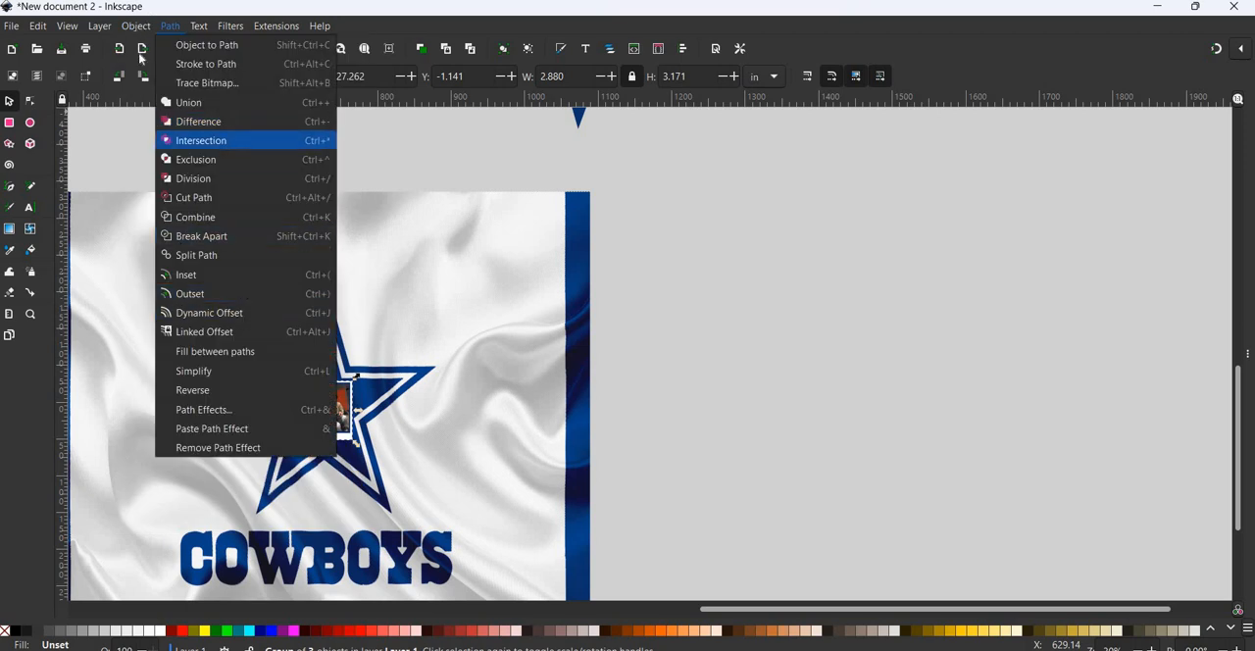
left_click(149, 179)
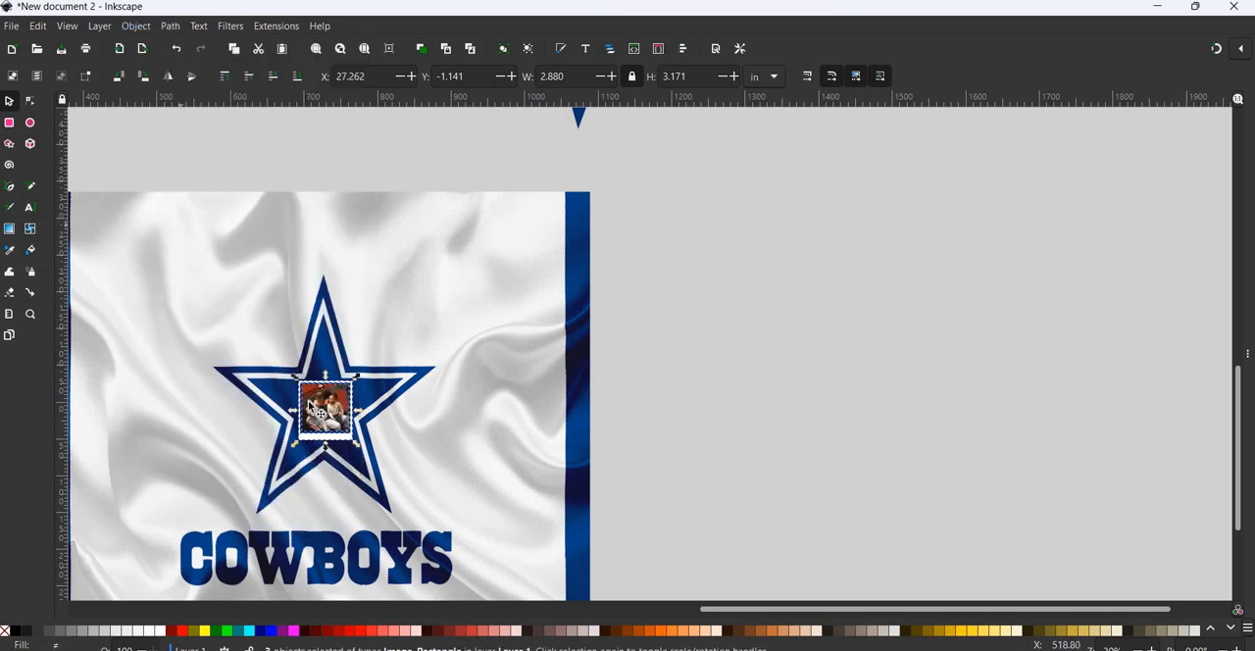
left_click_drag(734, 318, 801, 284)
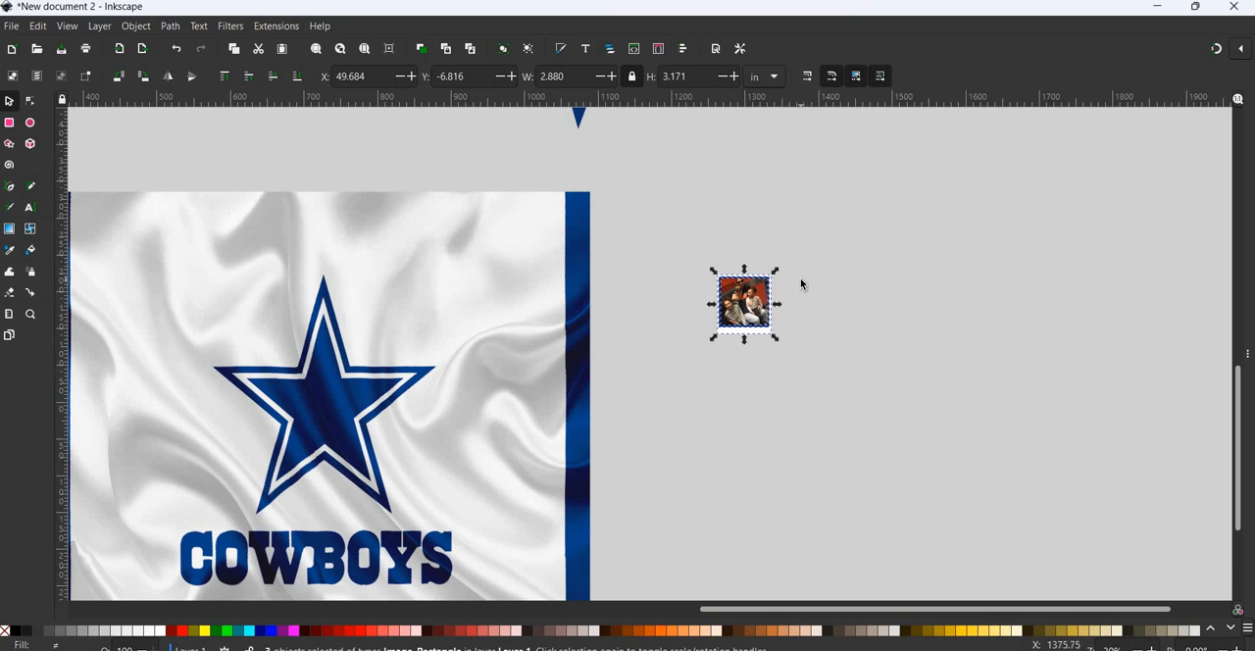
- Pull the family photo out of its frame and delete the blue and white rectangles
scroll(800, 283, "up", 4, "ctrl")
scroll(800, 284, "down", 1)
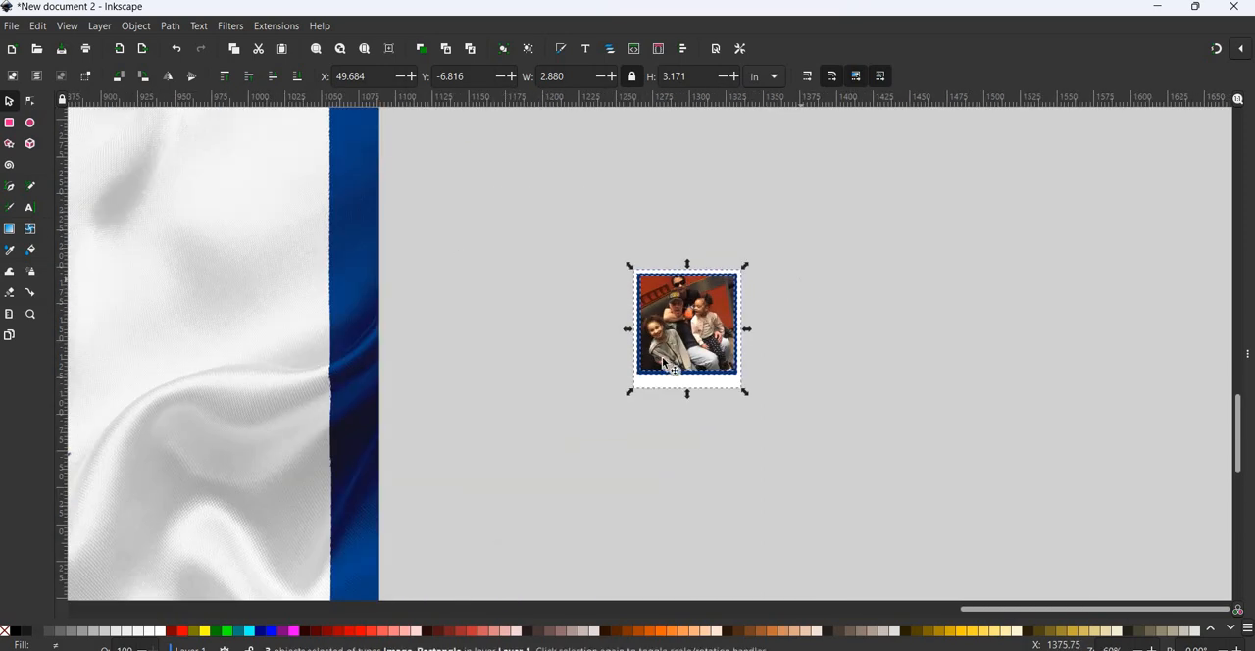
left_click(655, 353)
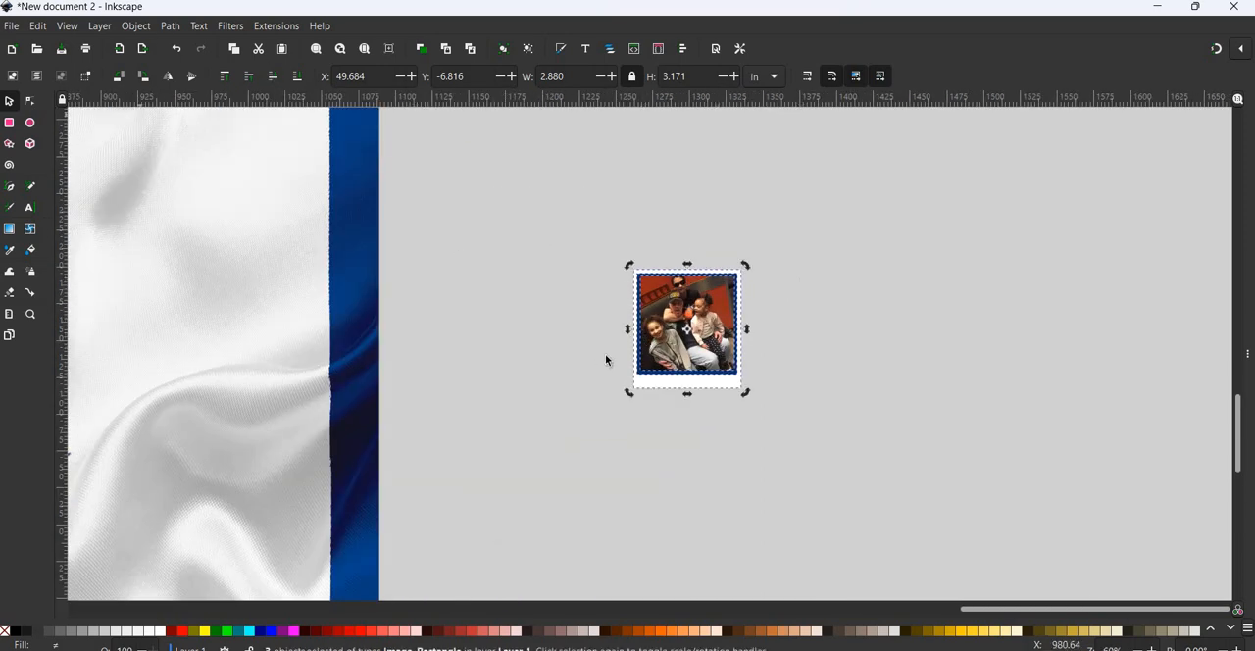
left_click(606, 360)
left_click_drag(697, 335, 537, 340)
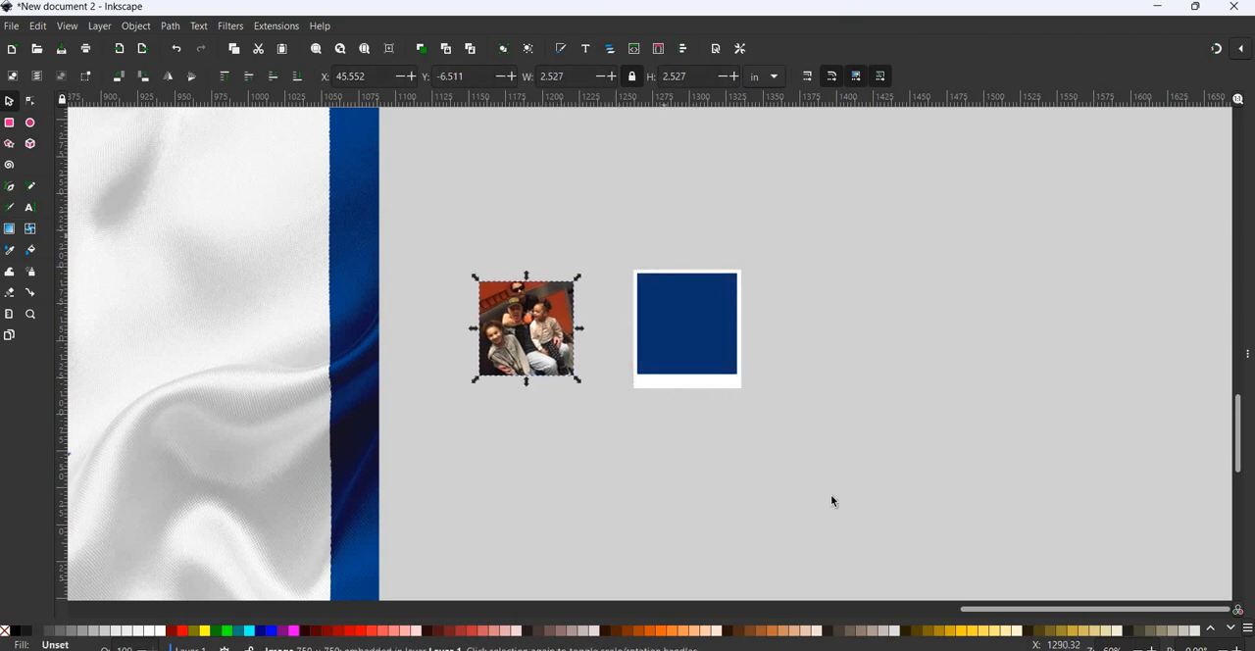
key("Tab")
key("Delete")
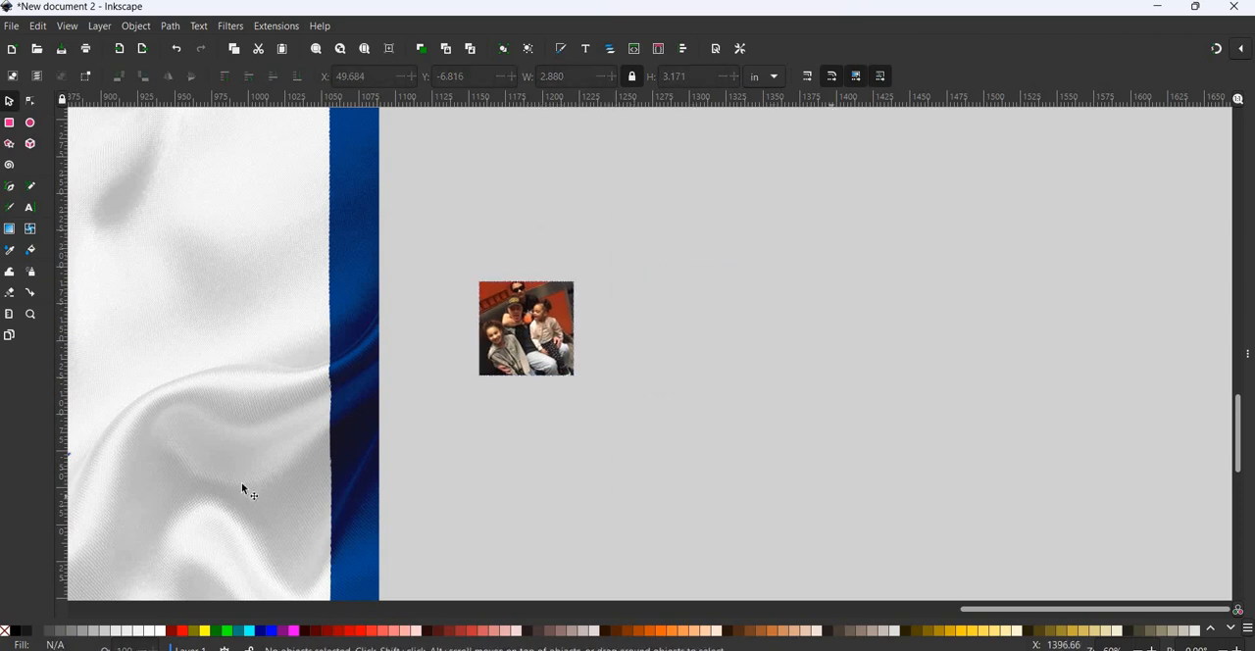
- Enlarge the unframed family photo to about 14.4 × 14.4 in beside the Cowboys background
scroll(243, 487, "down", 3)
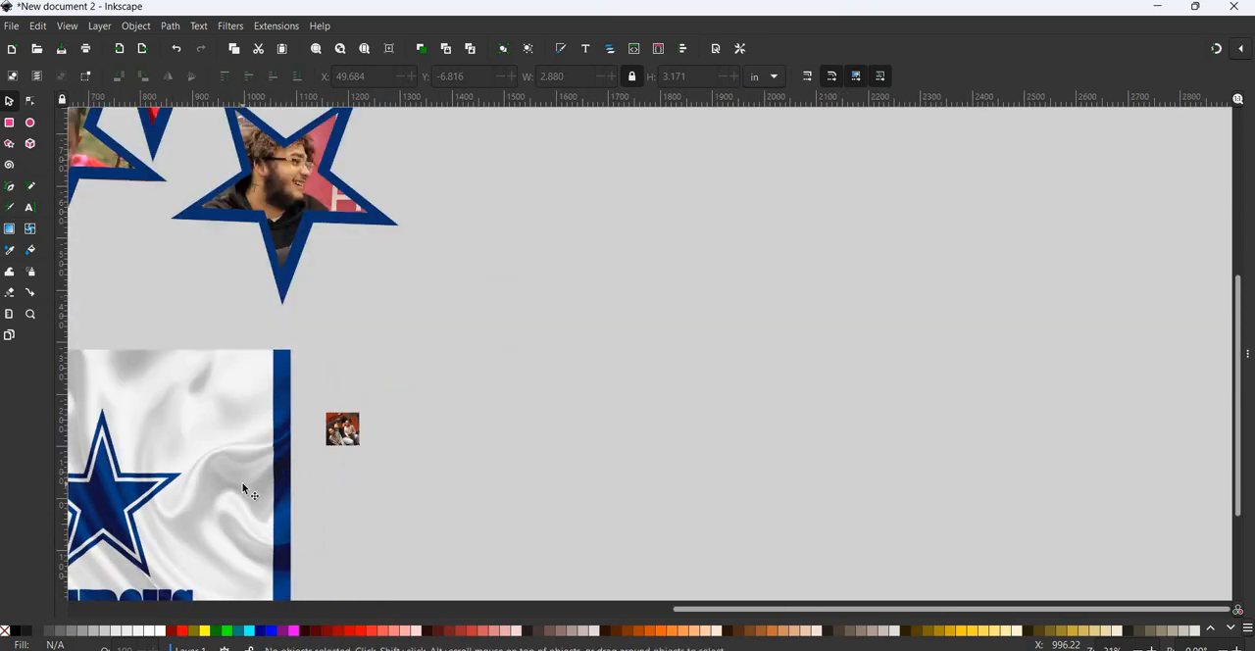
scroll(243, 487, "left", 3)
scroll(244, 487, "down", 3)
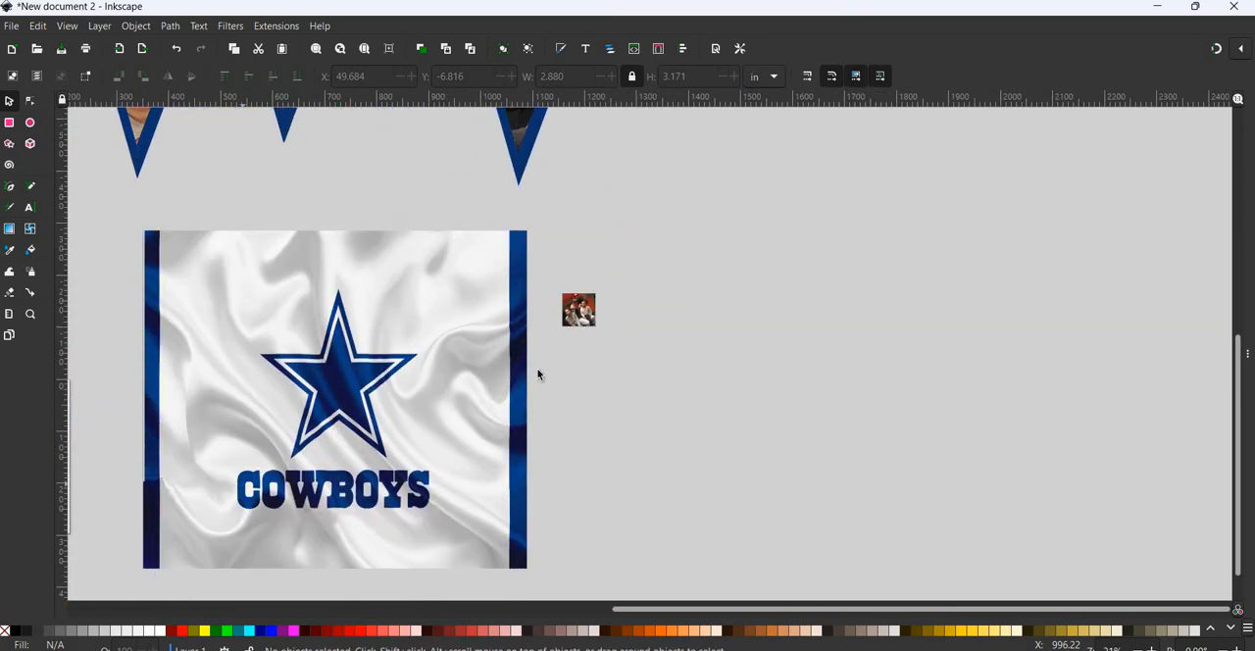
left_click(580, 312)
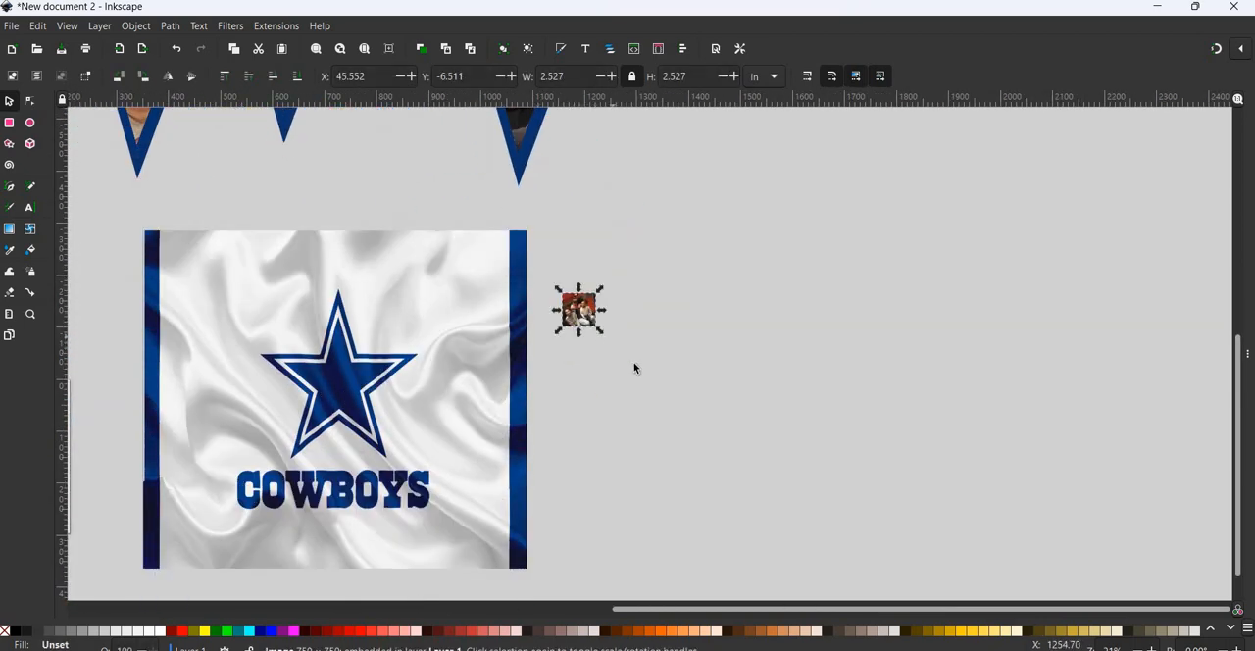
mouse_move(814, 492)
left_mouse_down()
mouse_move(827, 504)
mouse_move(814, 483)
left_mouse_up()
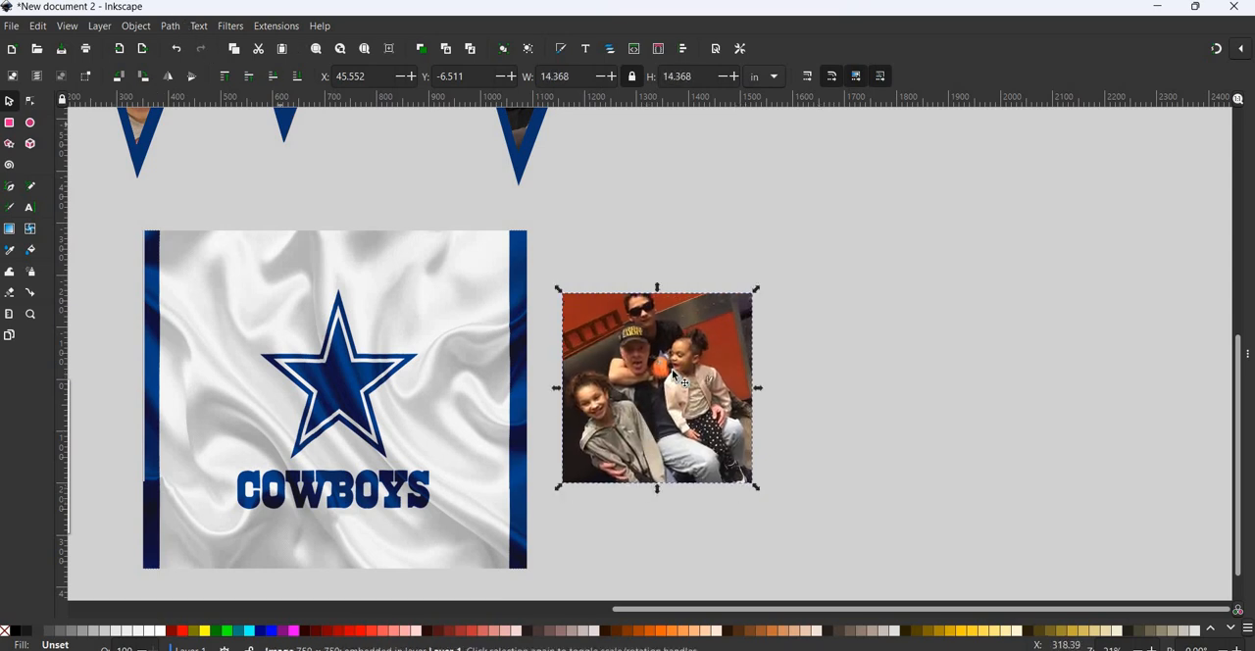
- Apply the Felt Feather distort filter, type In, to the family photo with live preview on, and close the filter settings
left_click(224, 27)
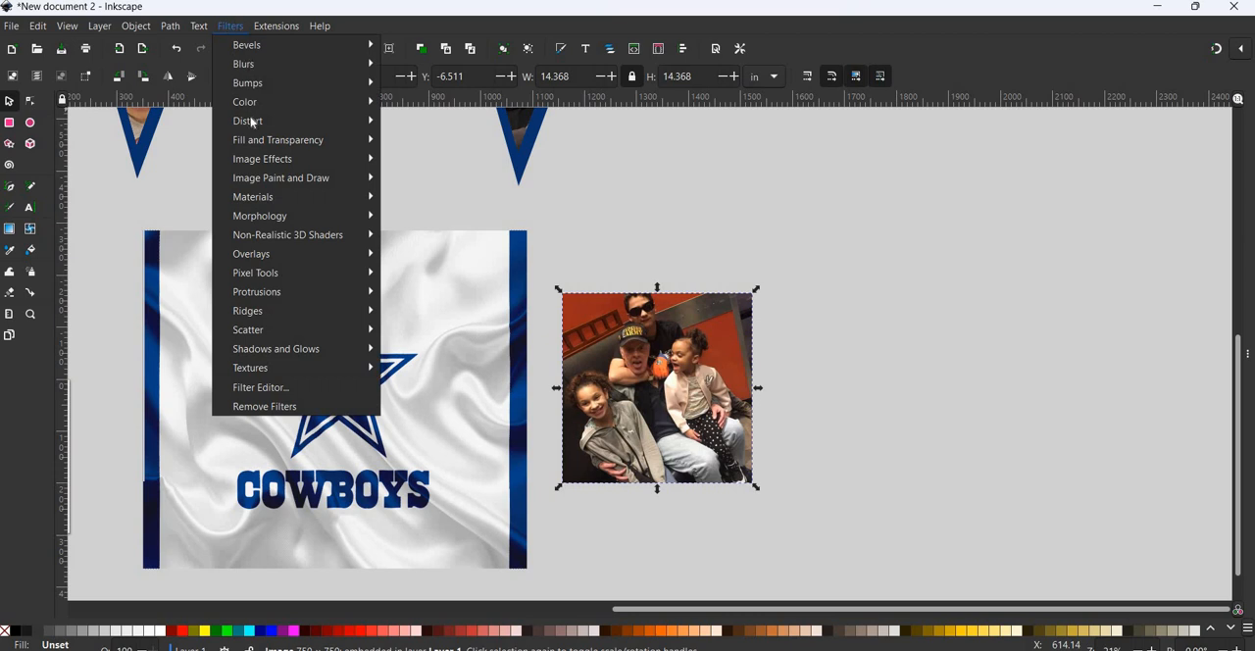
mouse_move(252, 123)
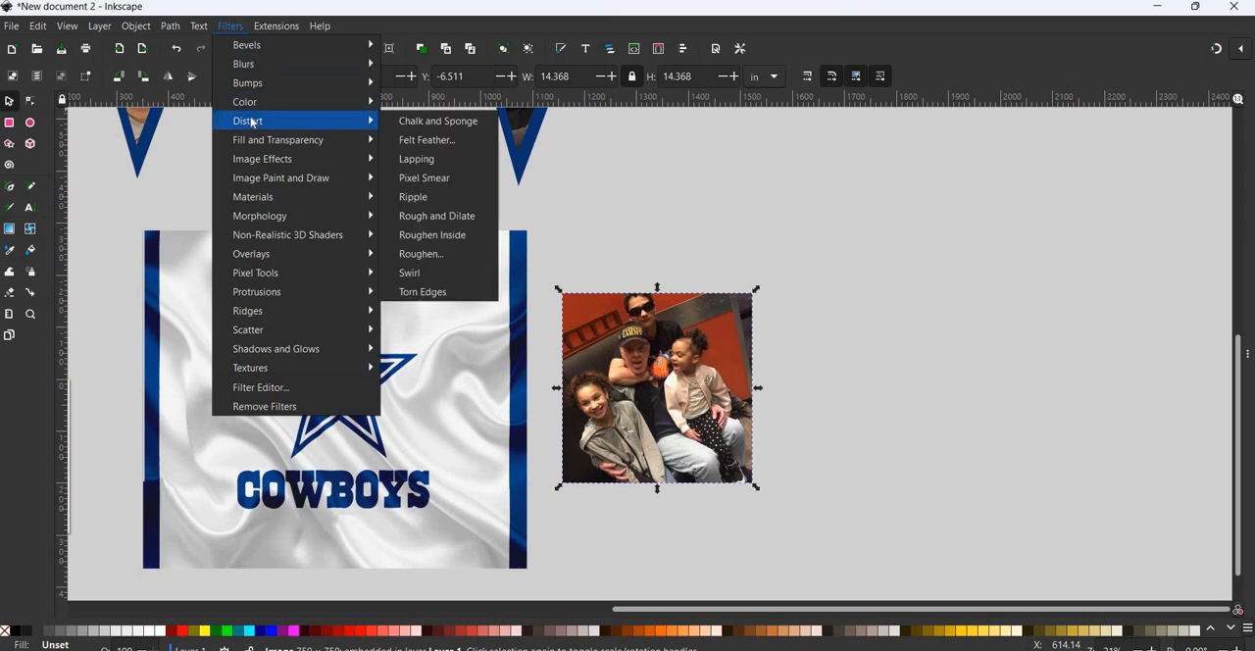
left_click(443, 149)
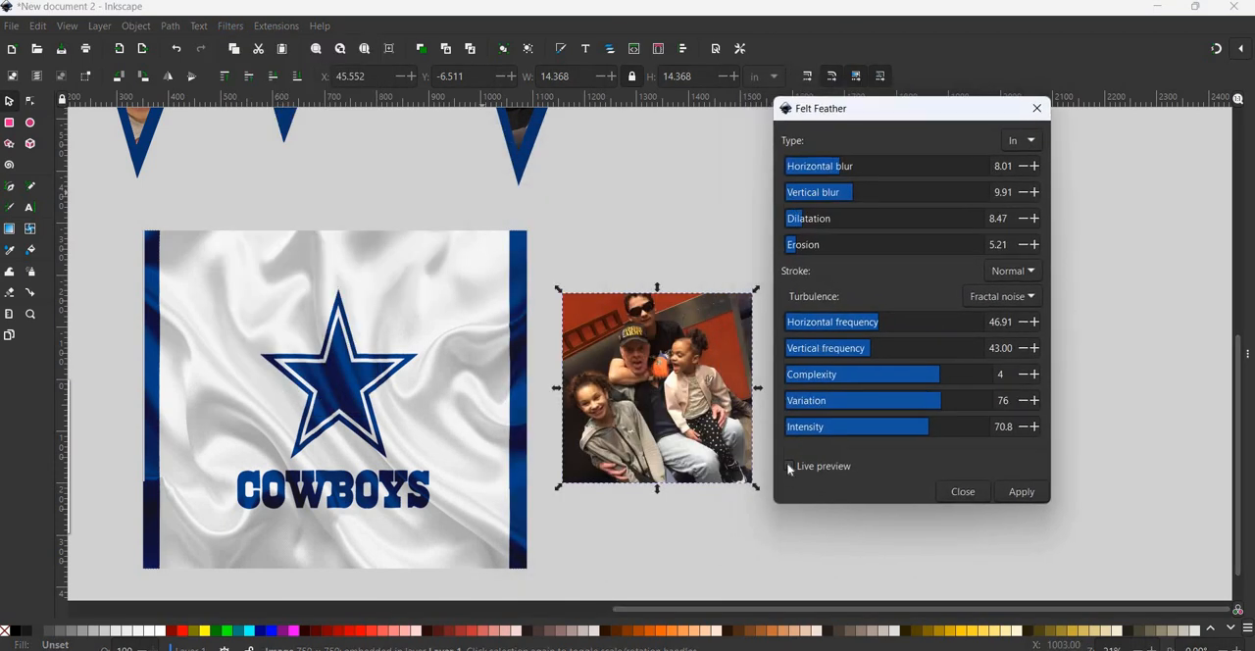
left_click(789, 466)
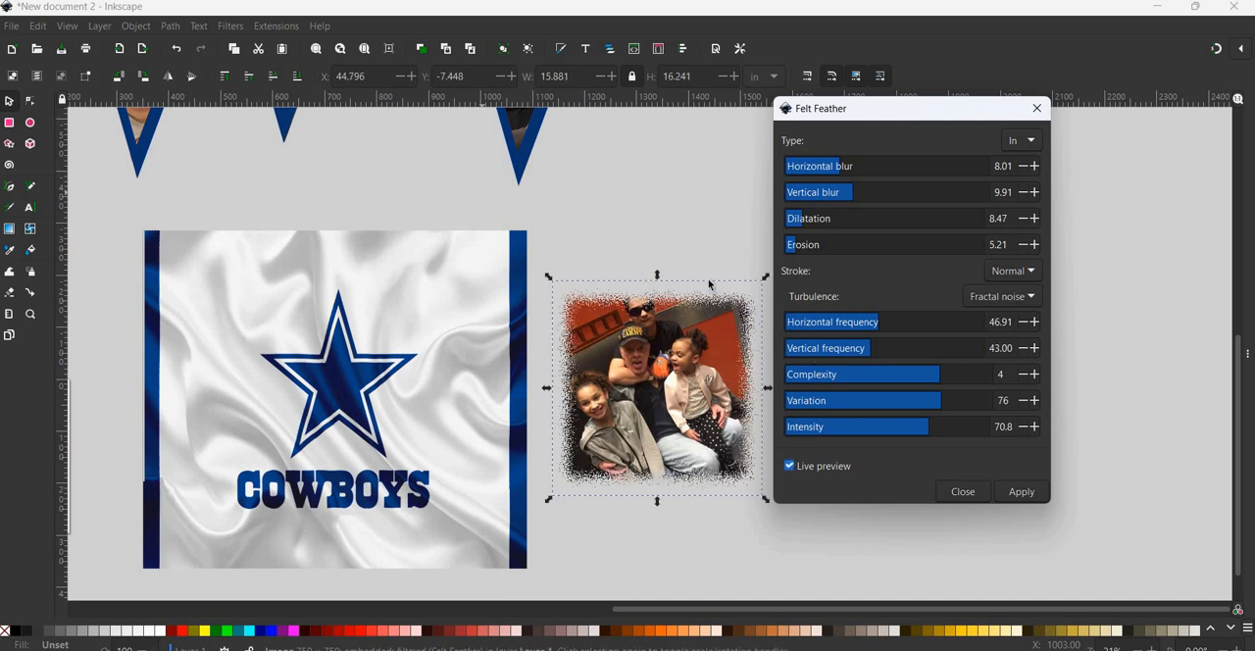
left_click(1030, 496)
left_click(976, 492)
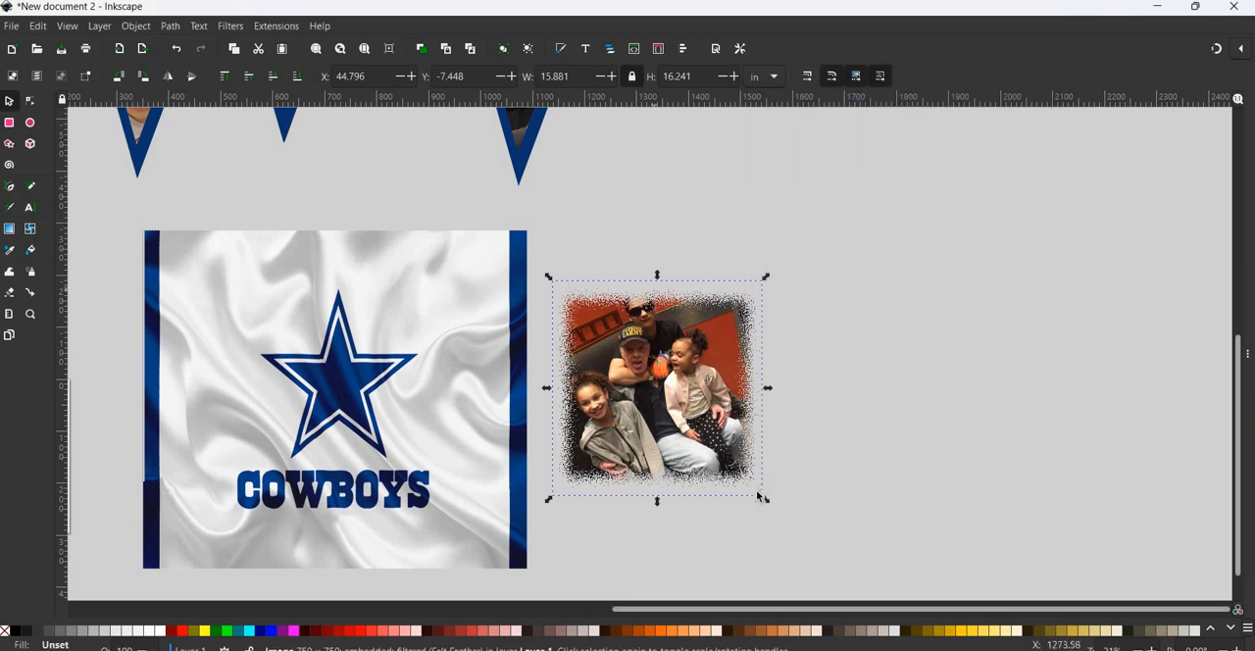
- Shrink the feathered family photo to about 3.6 × 3.7 in and place it at the centre of the Cowboys star
left_click_drag(763, 500, 653, 392)
left_click(653, 383)
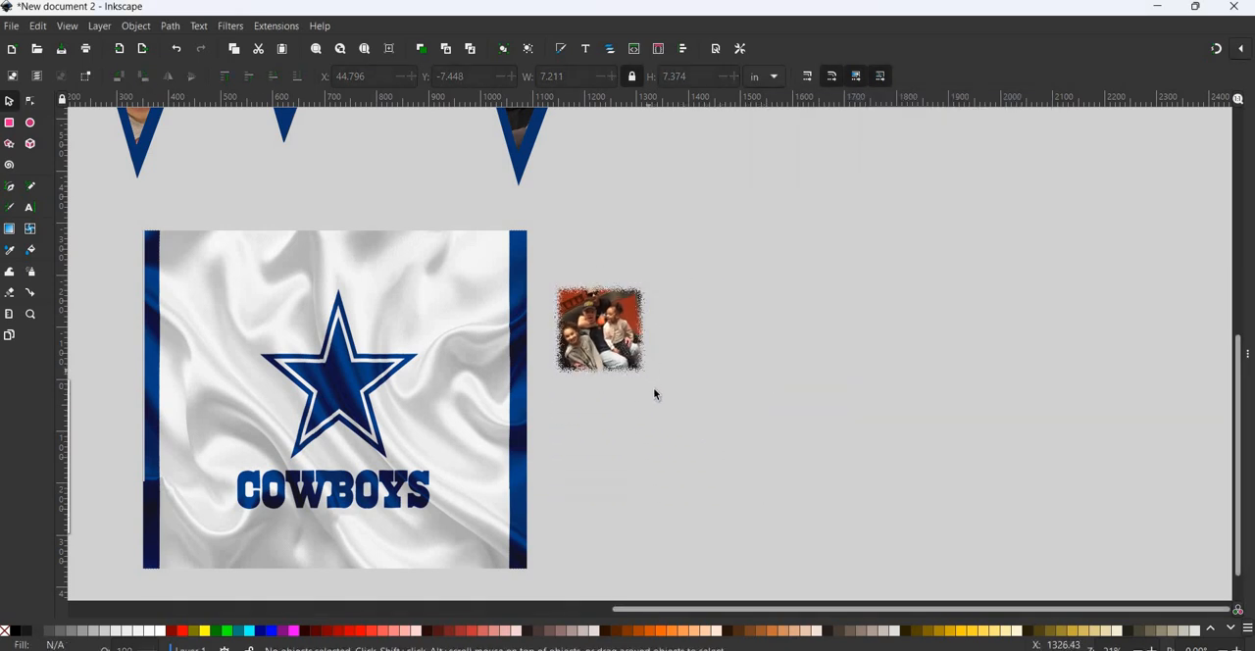
left_click(600, 329)
left_click_drag(649, 378, 635, 365)
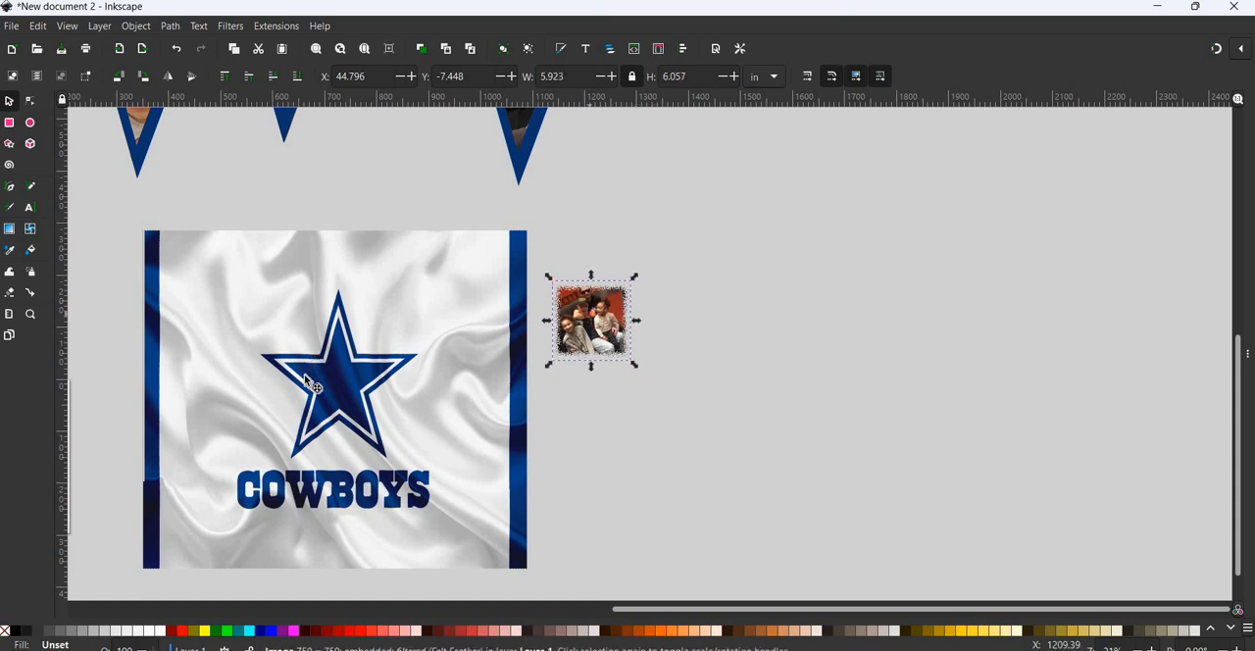
left_click_drag(303, 380, 340, 385)
left_click(340, 386)
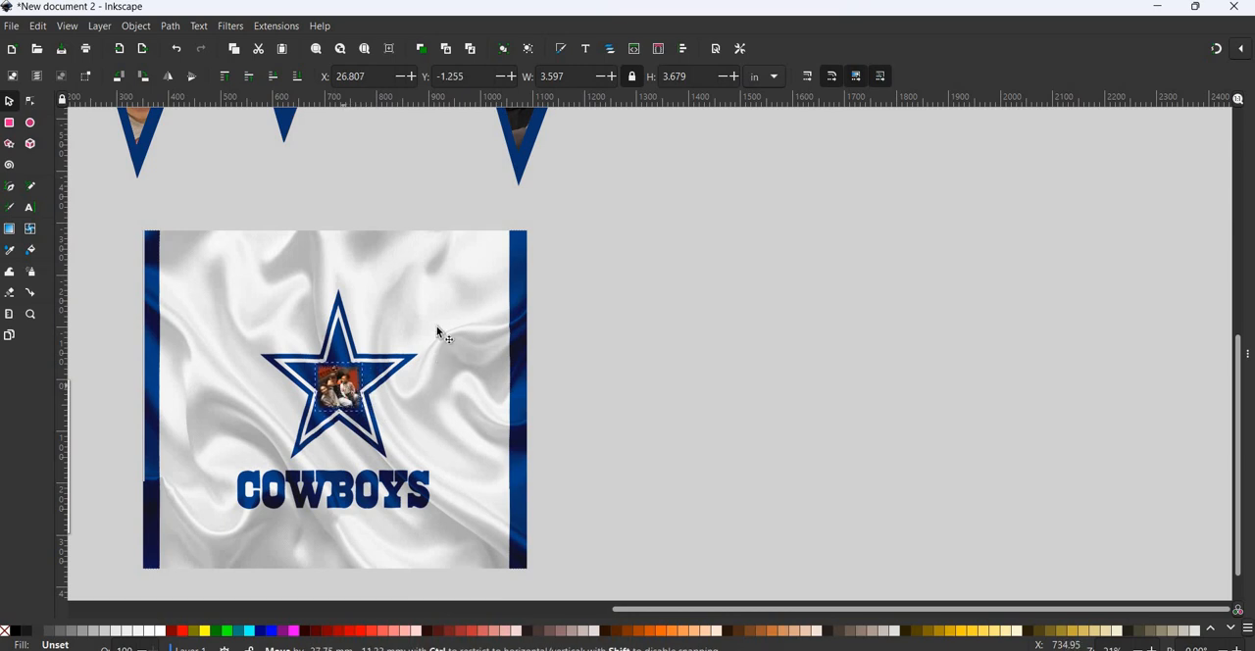
- Examine up close how the feathered family photo blends into the Cowboys star, and review the whole collage layout
scroll(438, 331, "up", 4)
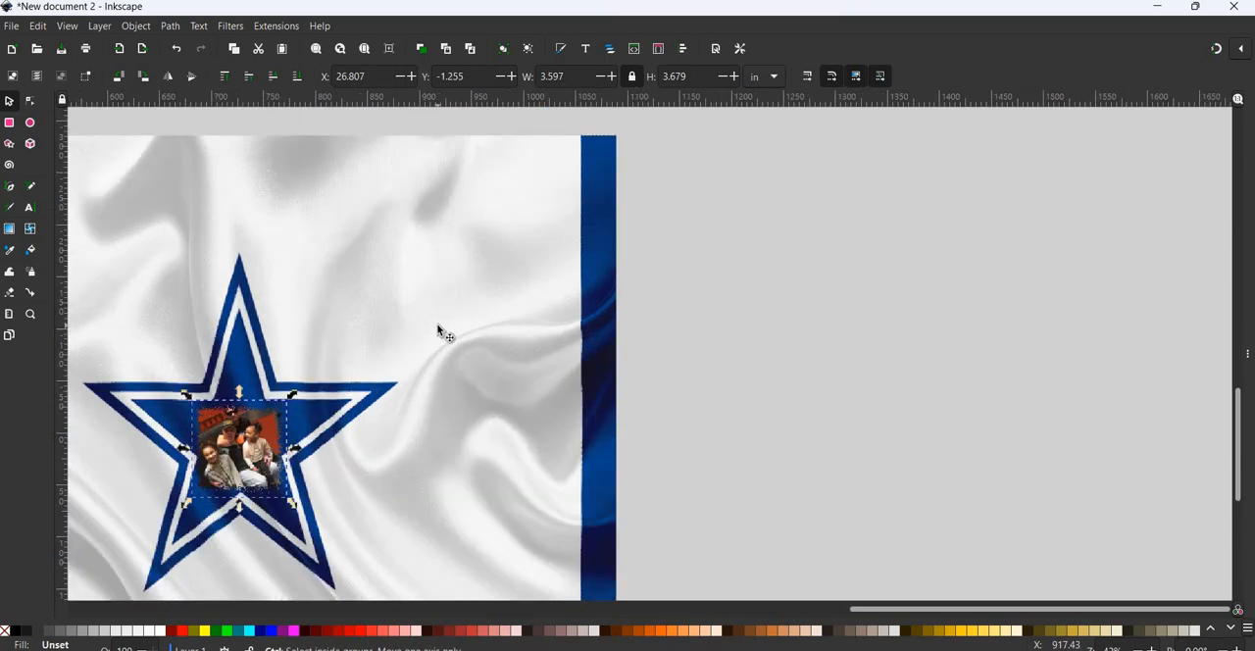
scroll(437, 330, "left", 8)
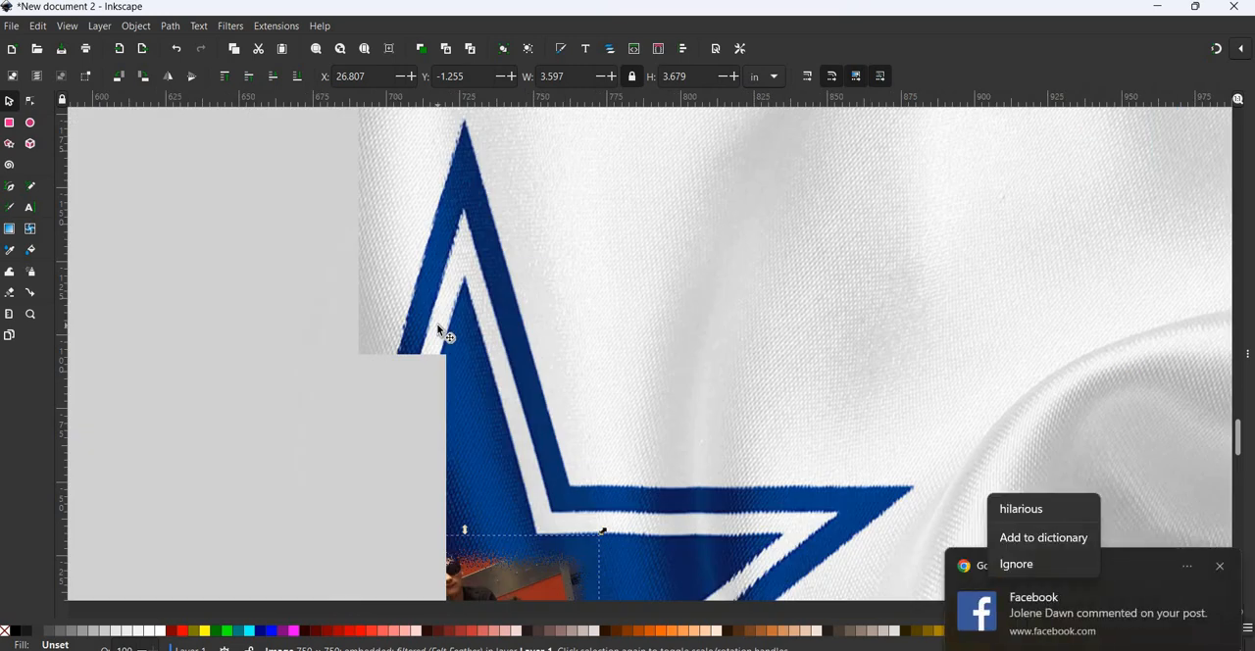
scroll(437, 330, "down", 5)
scroll(437, 331, "down", 2)
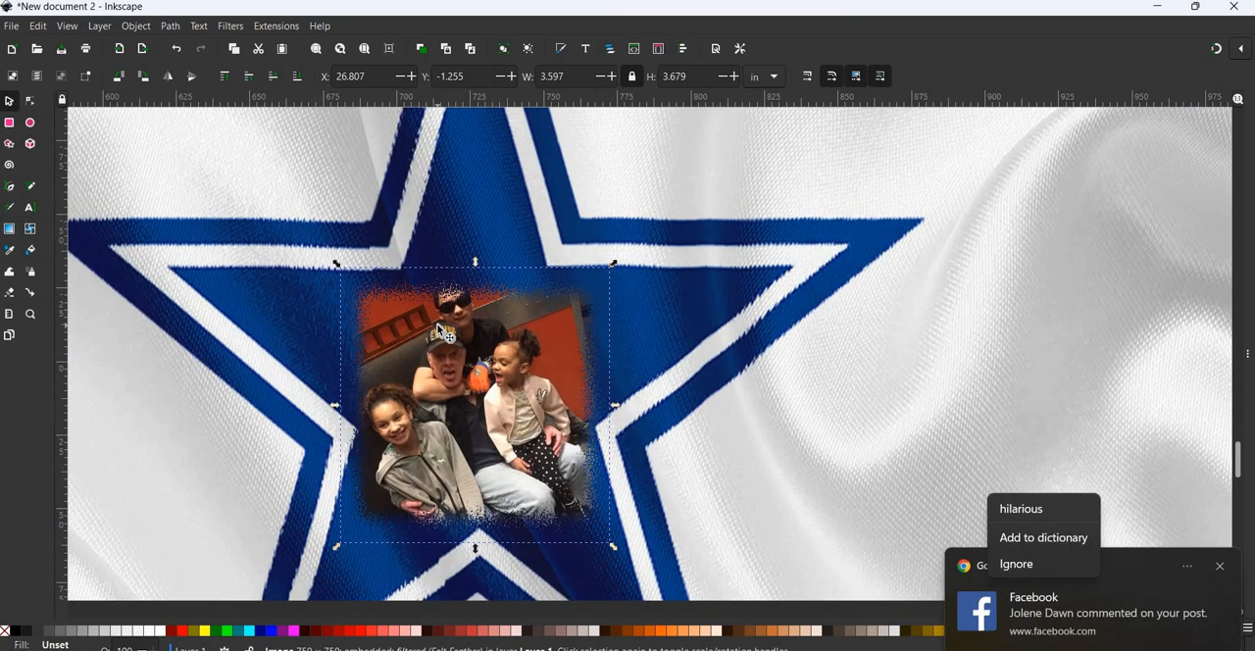
scroll(437, 331, "down", 1)
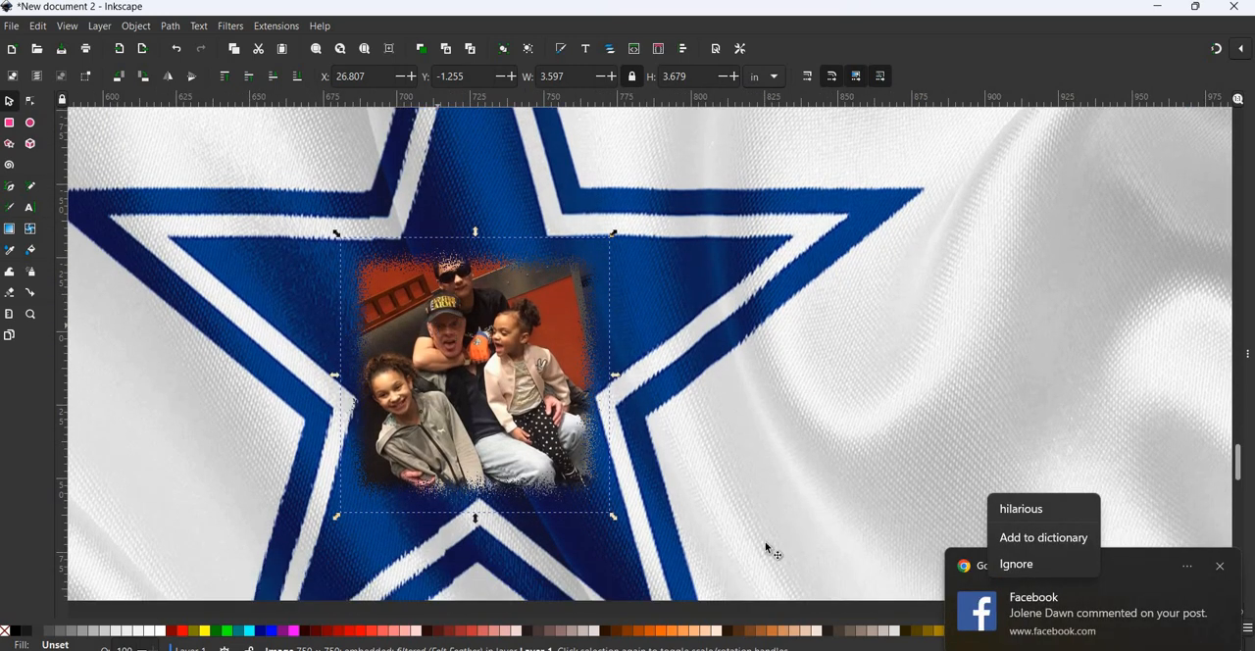
left_click(820, 537)
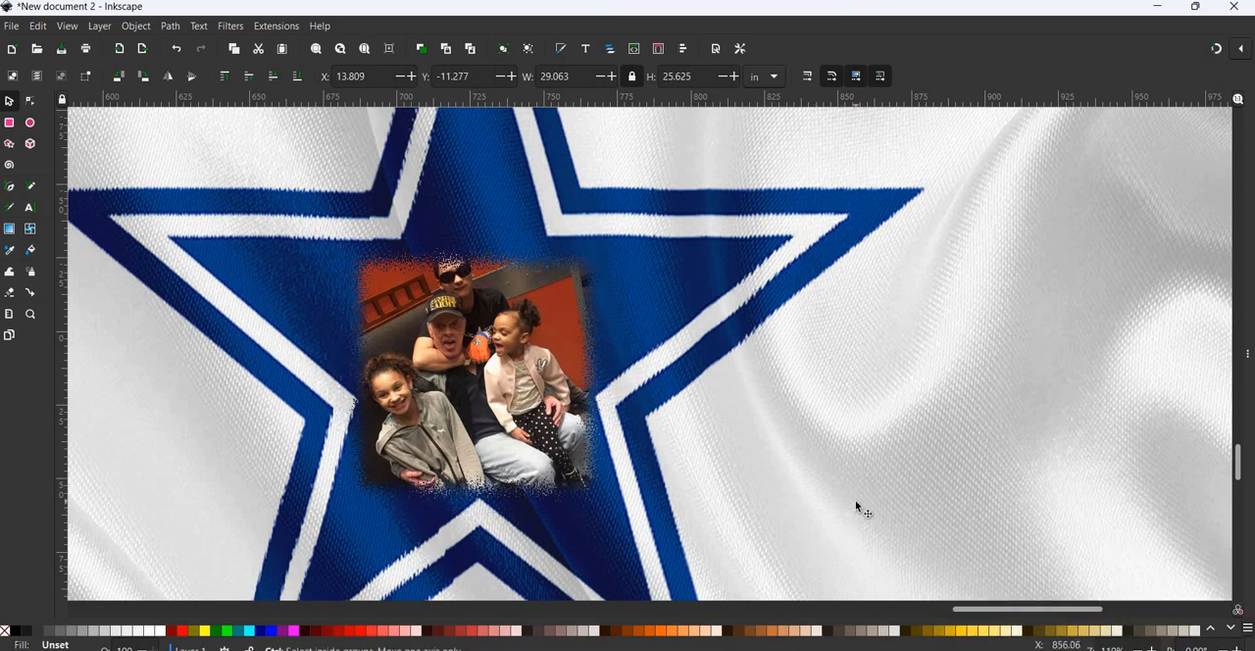
scroll(855, 507, "down", 4)
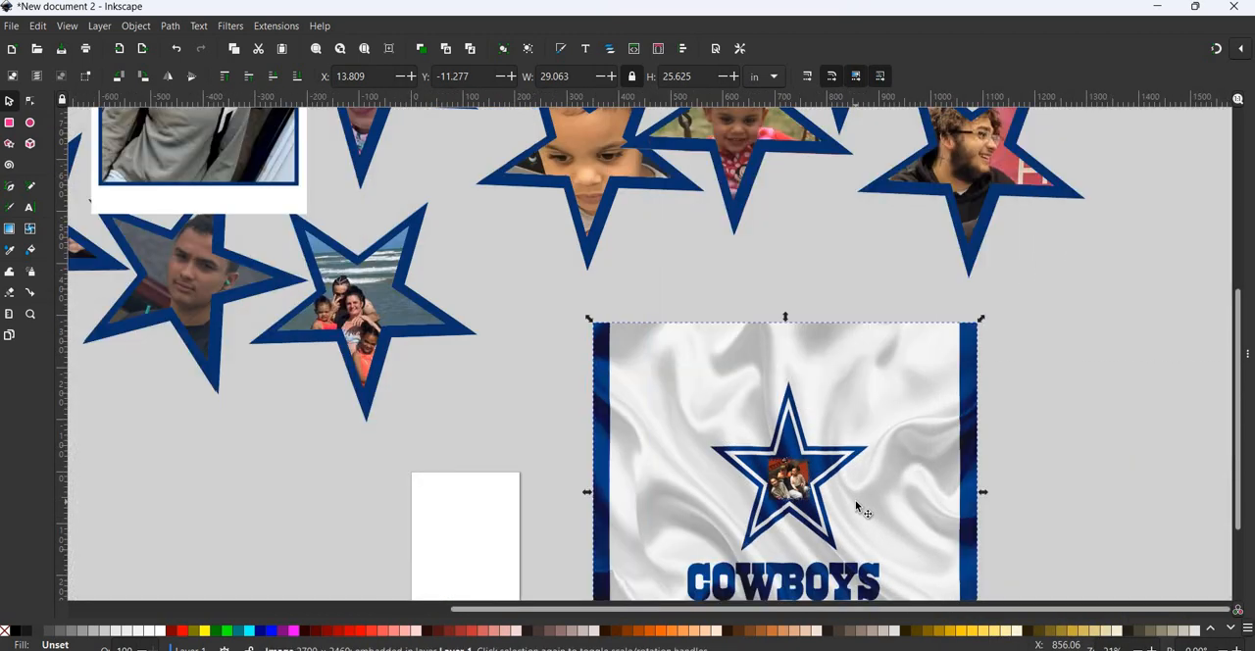
scroll(856, 507, "down", 2)
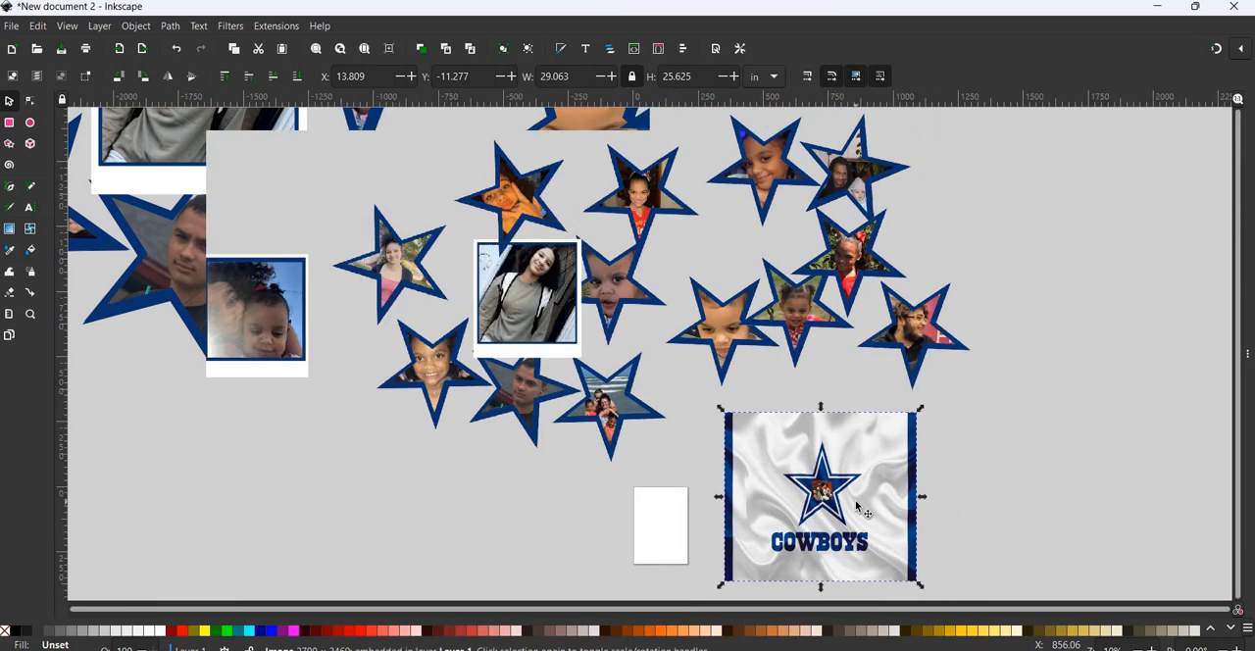
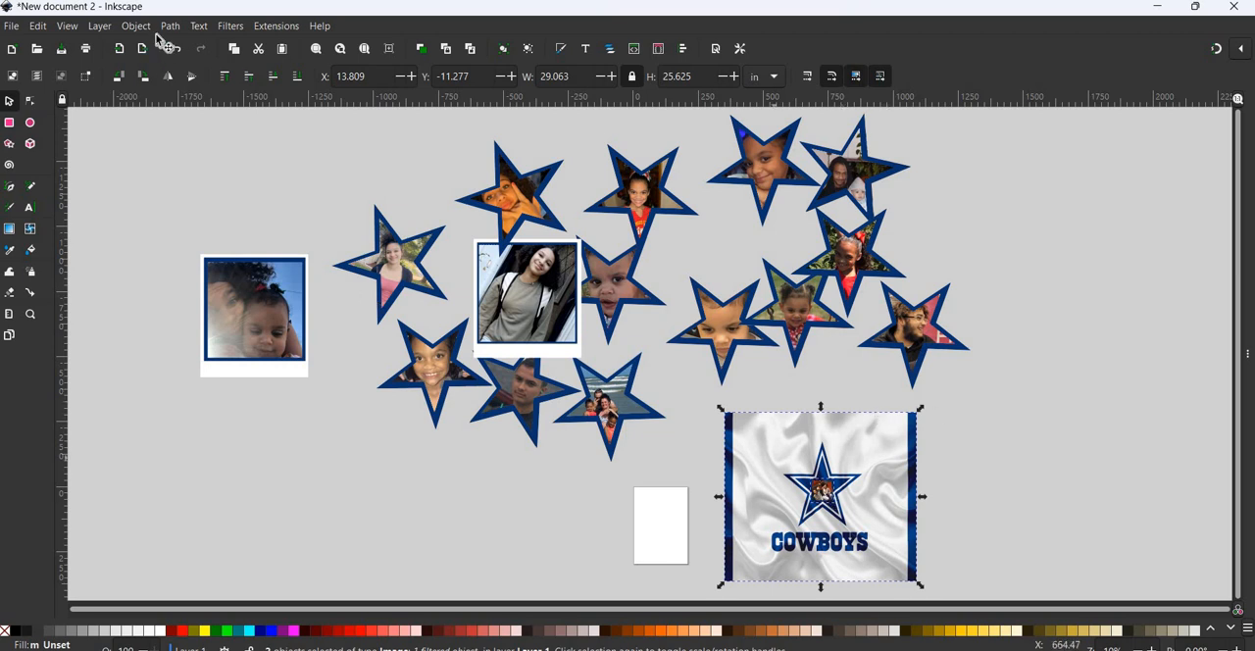
- Group the selected Cowboys background objects and move the group slightly up and to the left
key("alt+o")
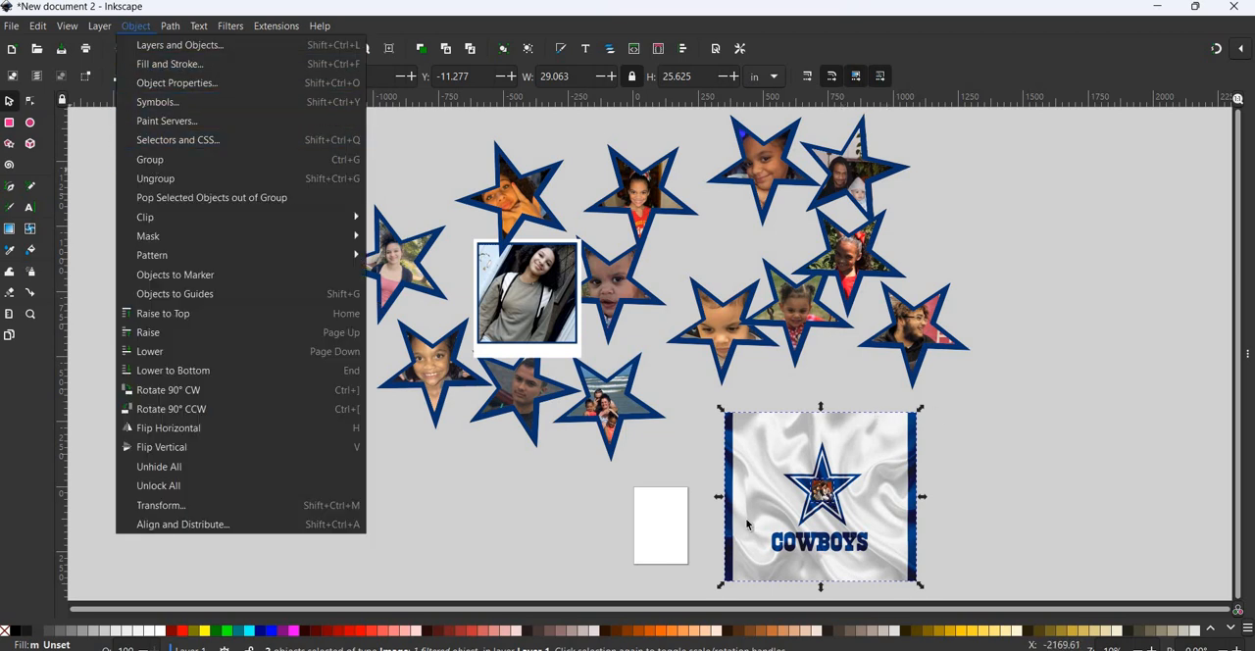
left_click(157, 161)
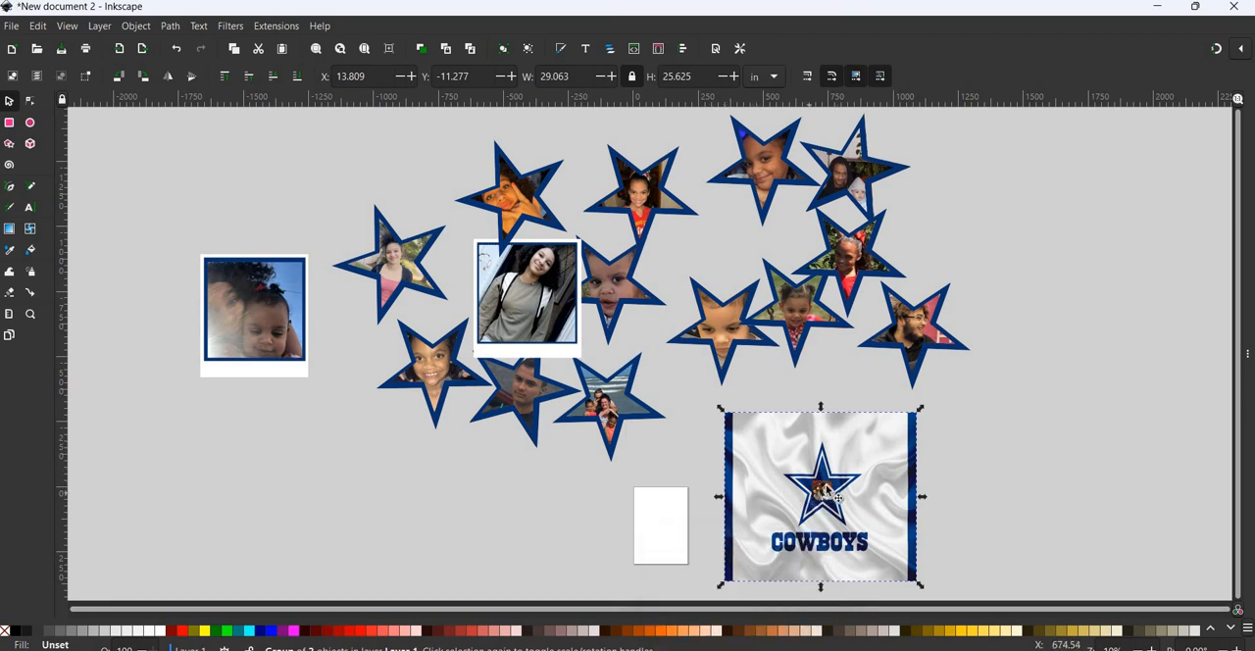
left_click_drag(743, 433, 875, 445)
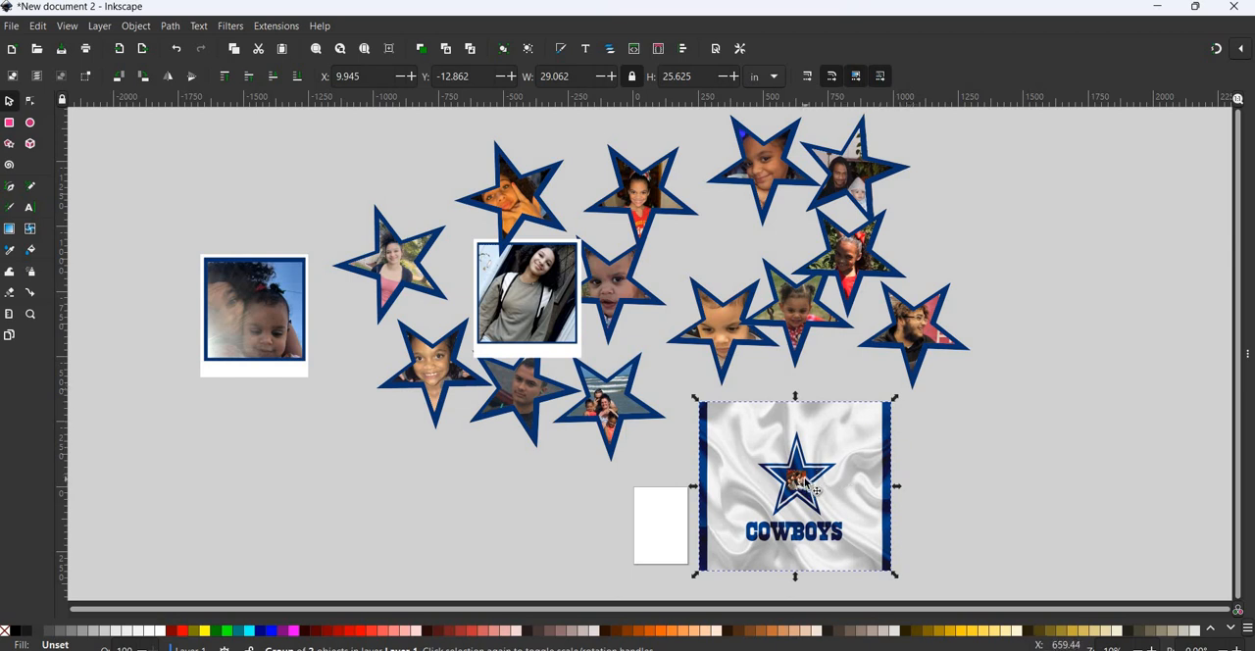
- Shrink the two white-framed photos to about 3.4 in and 3.9 in wide, placing them in the Cowboys panel's upper-right and upper-left corners respectively
left_click_drag(516, 310, 876, 419)
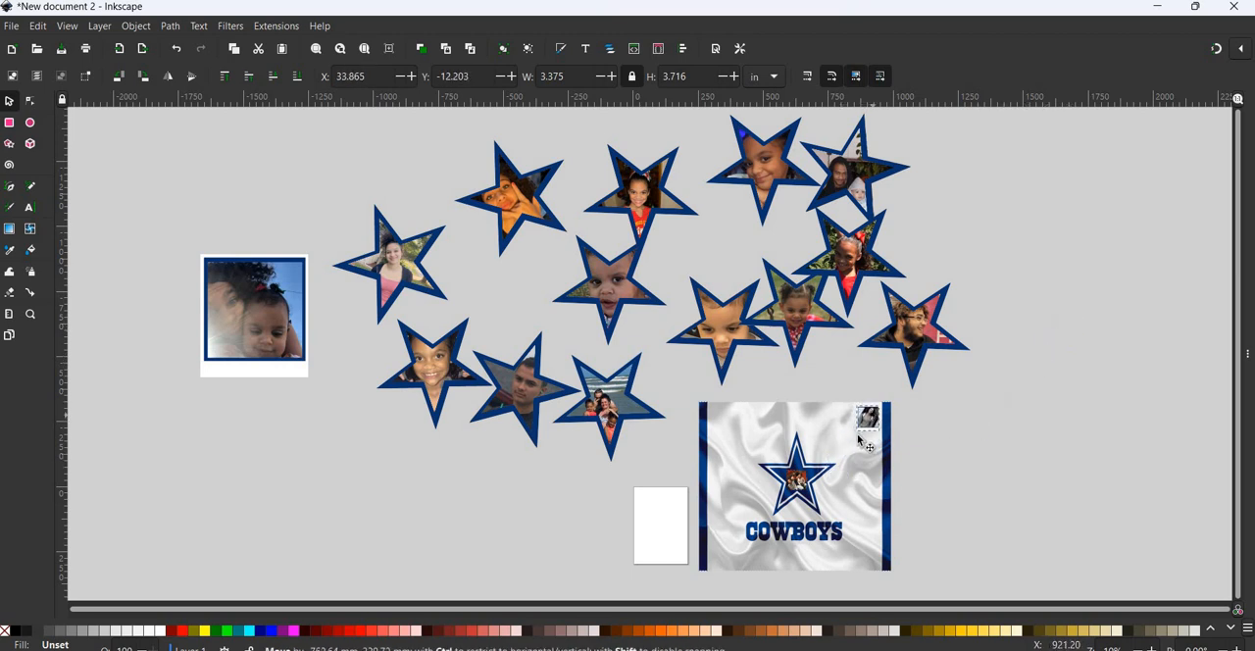
left_click(204, 263)
left_click_drag(195, 254, 451, 450)
right_click(451, 450)
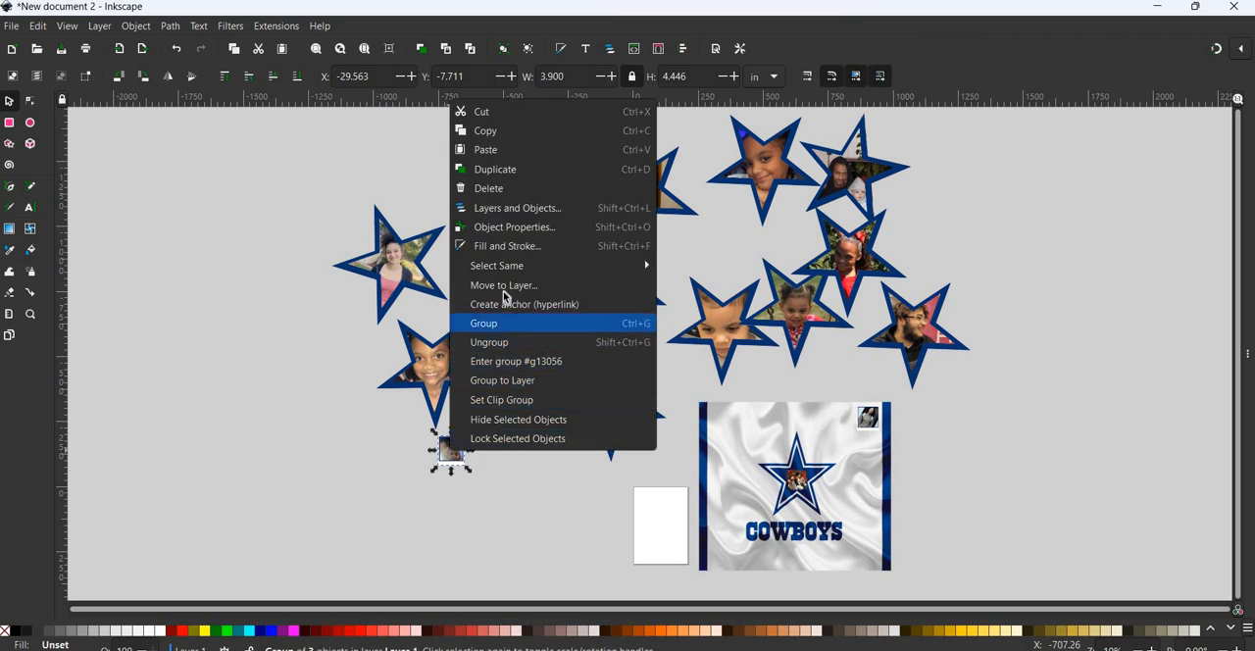
left_click_drag(451, 445, 724, 424)
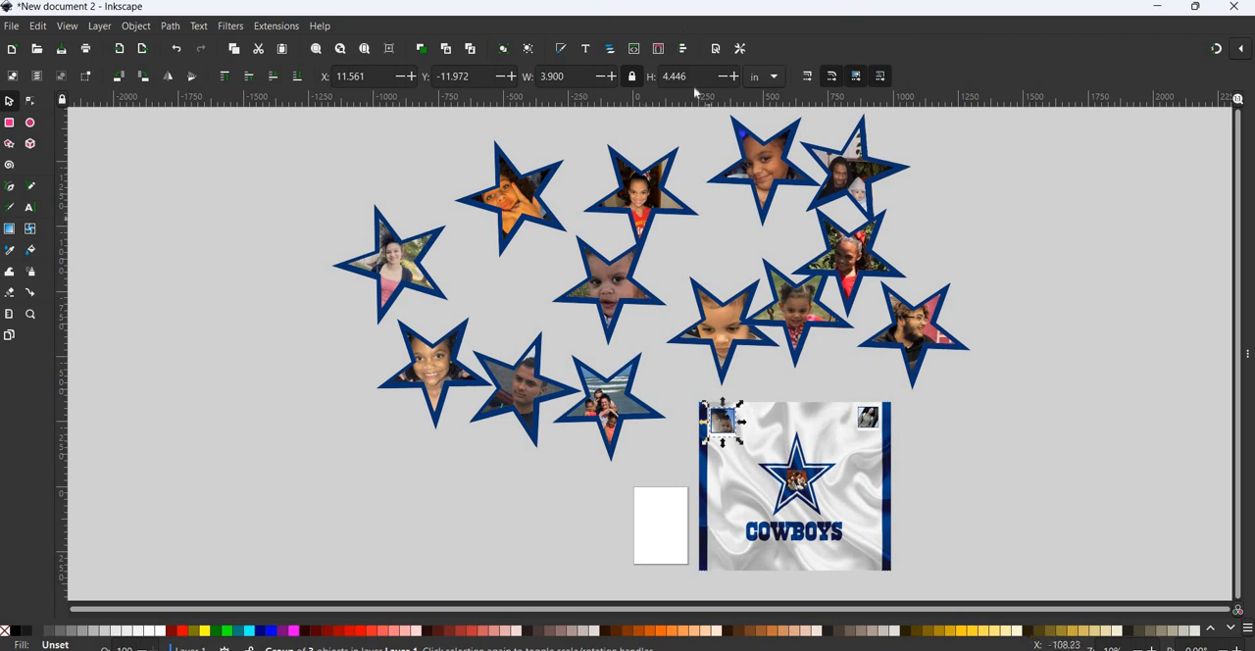
- Set the height of the framed photo in the panel's upper-left corner to 4.5 in with proportions locked
left_click_drag(681, 75, 661, 76)
type("4.5")
key("Return")
left_click_drag(733, 427, 733, 429)
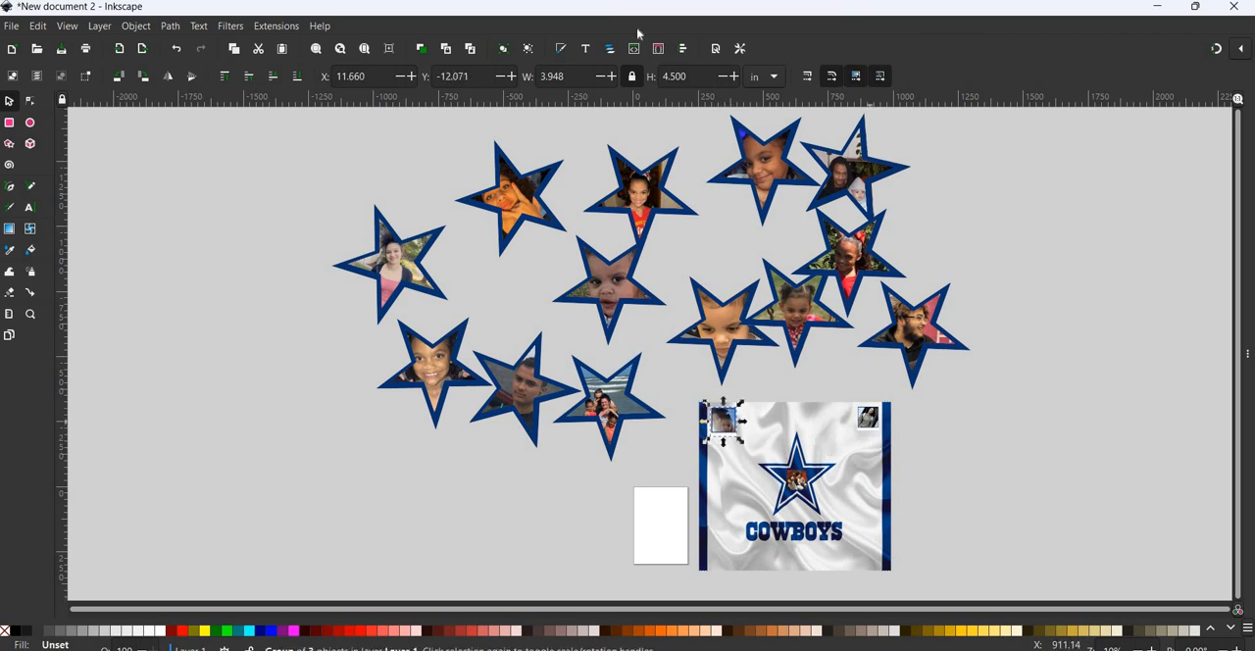
- Set the height of the framed photo in the panel's upper-right corner to 4.5 in and deselect it
key("Tab")
key("Tab")
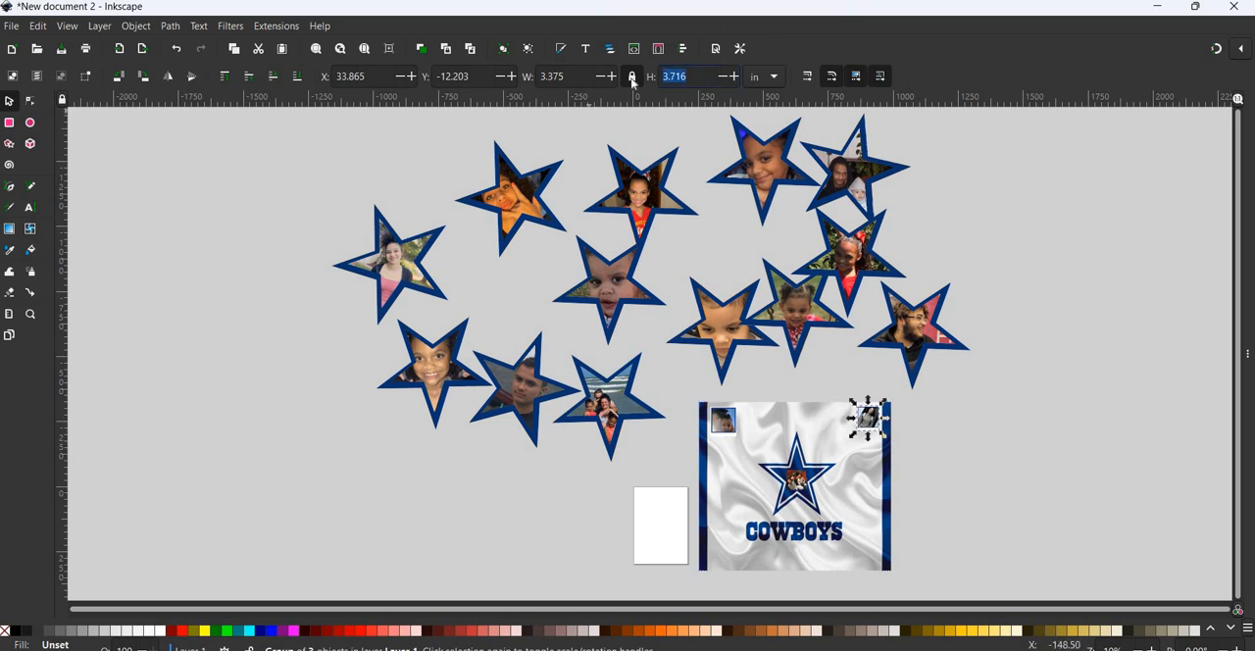
type("4.5")
key("Return")
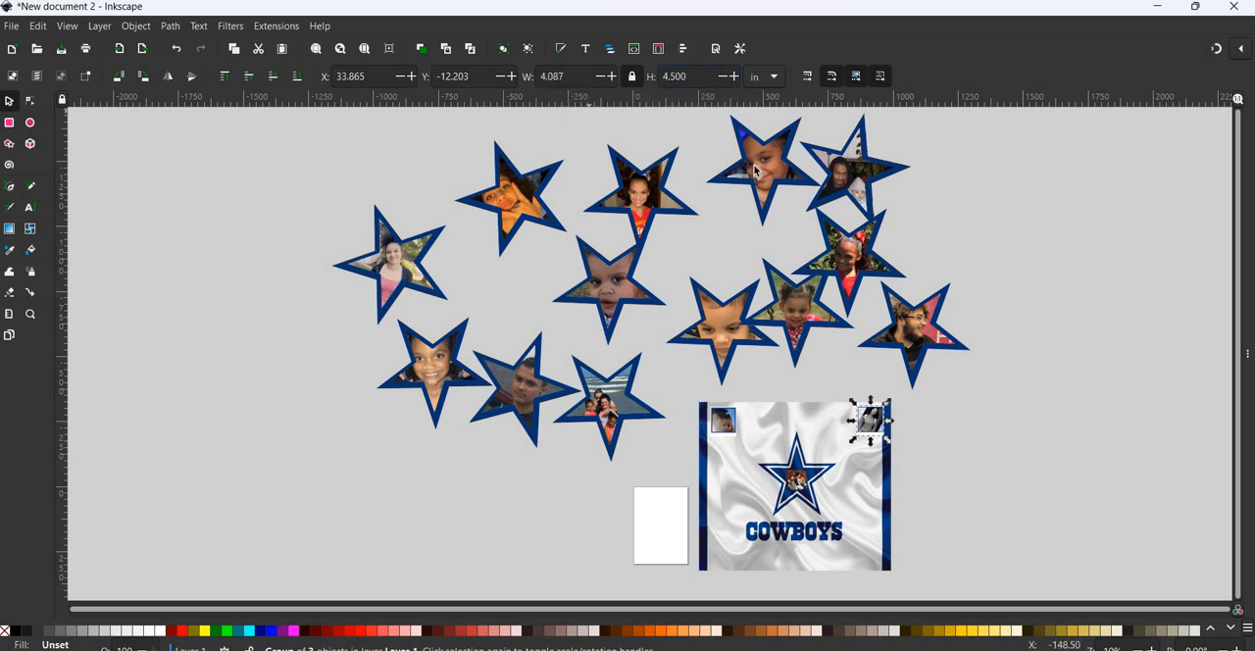
left_click(1148, 319)
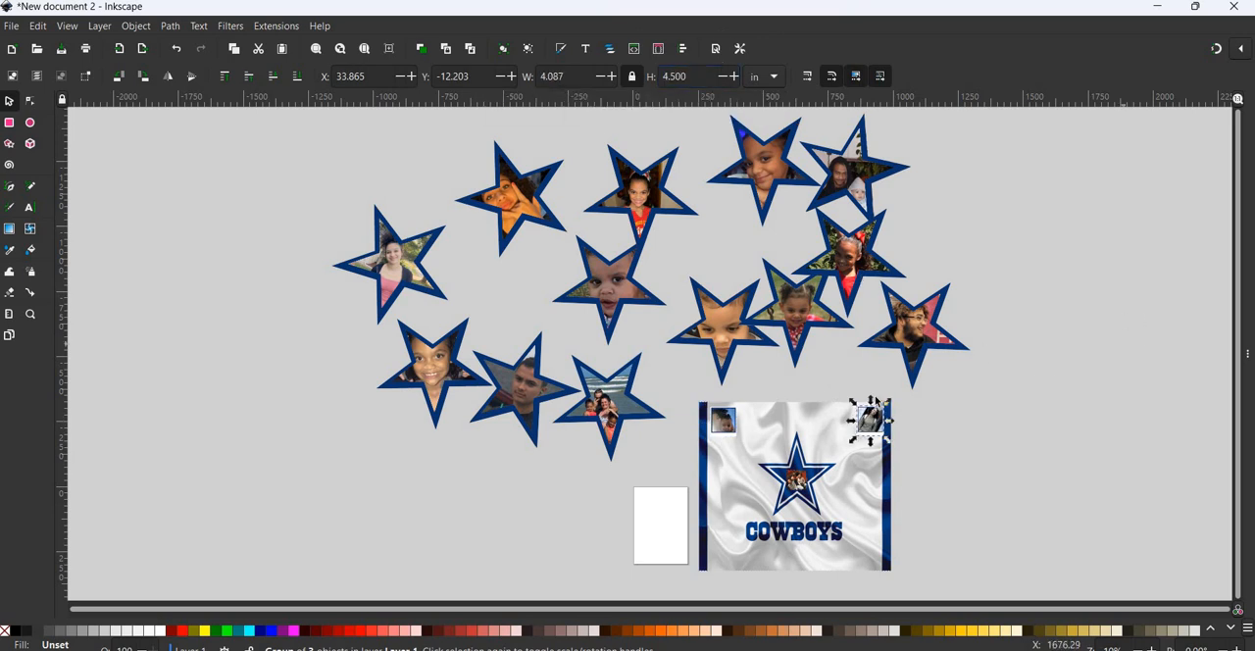
- Nudge the upper-right framed photo slightly left, away from the panel's blue border
left_click(722, 423)
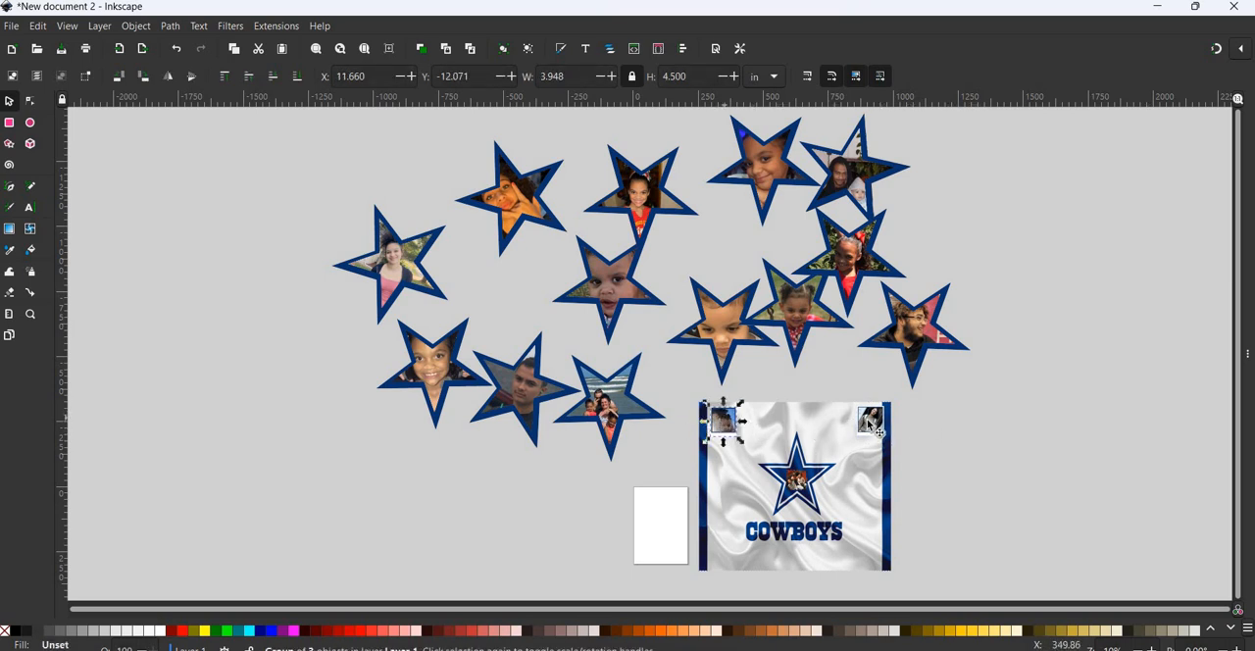
key("Escape")
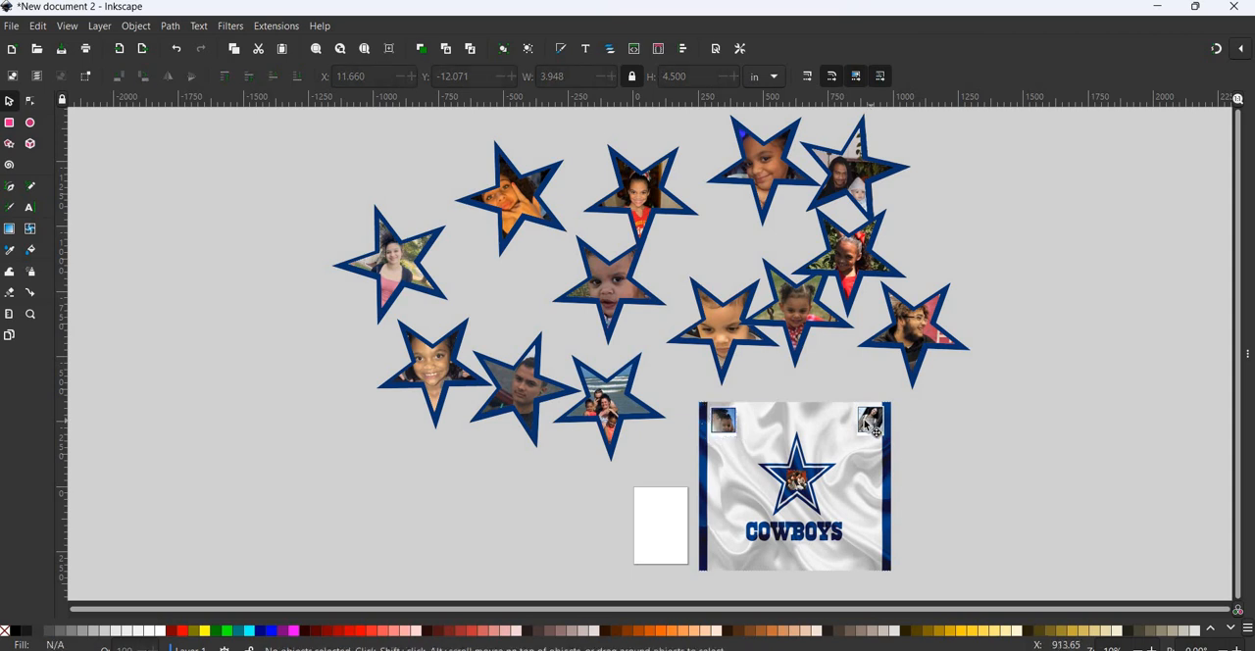
left_click_drag(863, 422, 859, 422)
- Align the two framed corner photos by centering them on a horizontal axis relative to the selection area
left_click(723, 425)
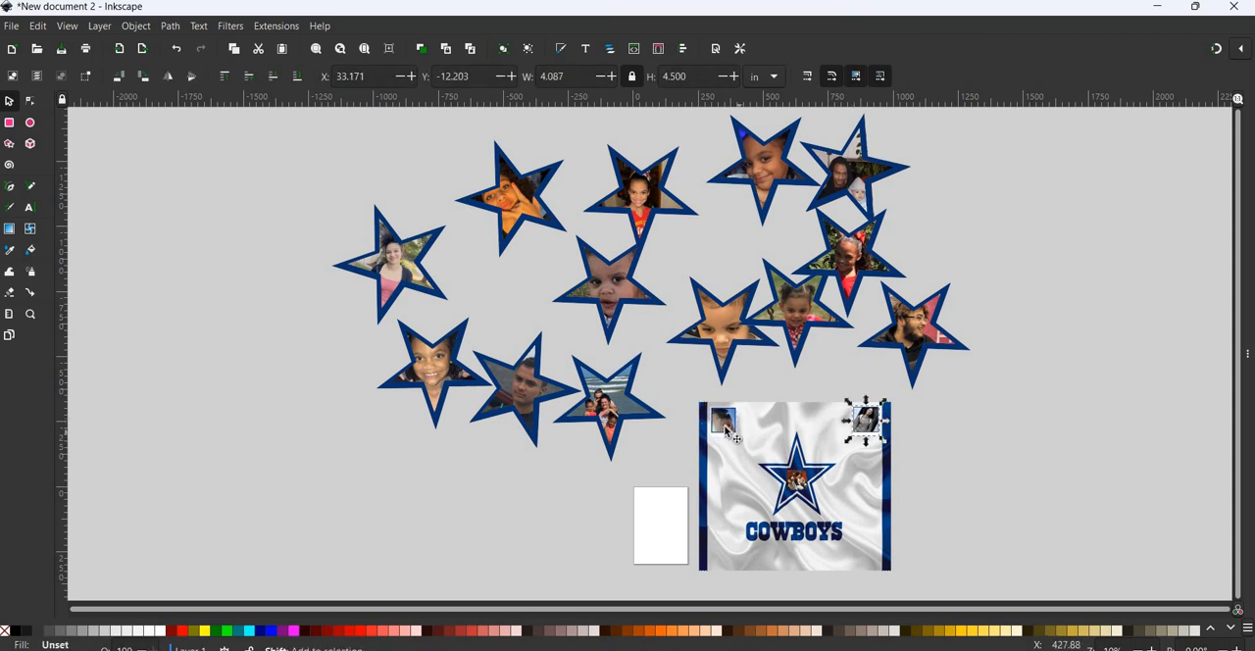
left_click(875, 430, "shift")
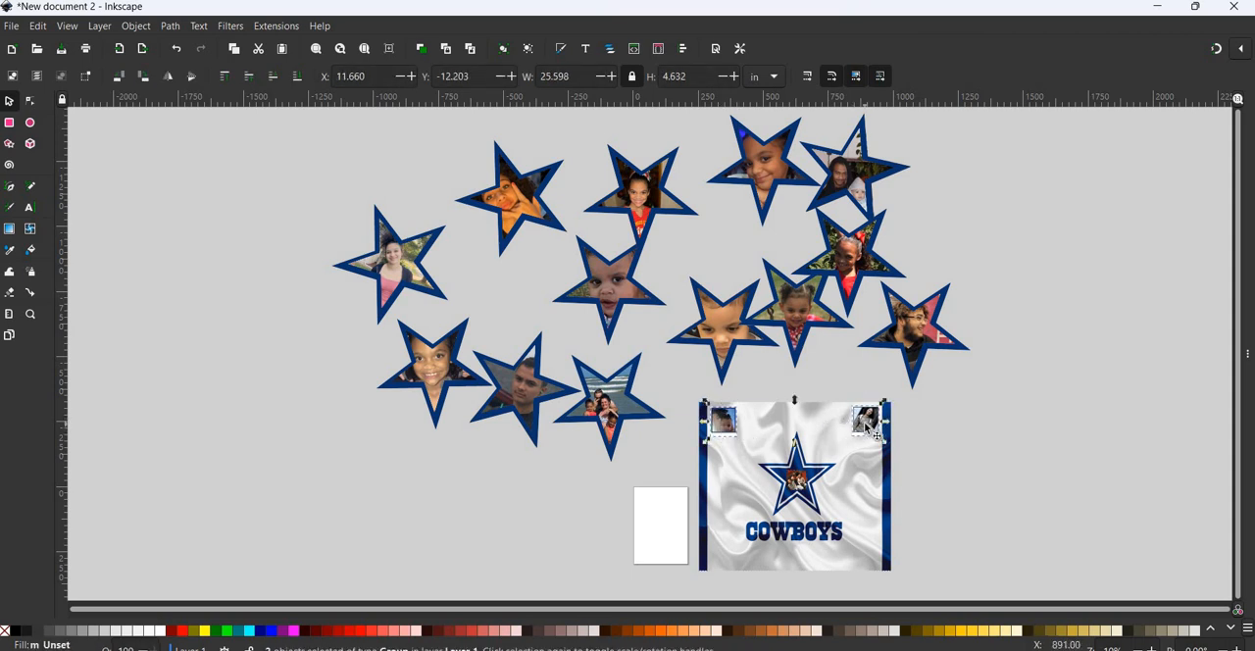
left_click(136, 27)
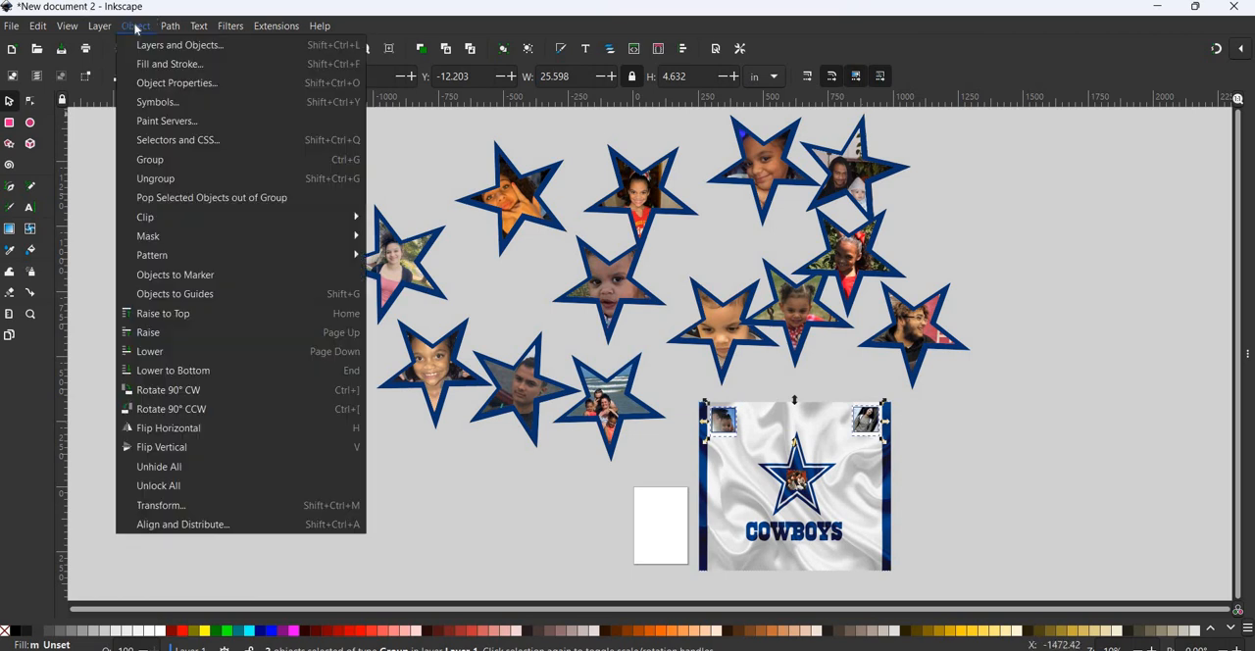
left_click(162, 525)
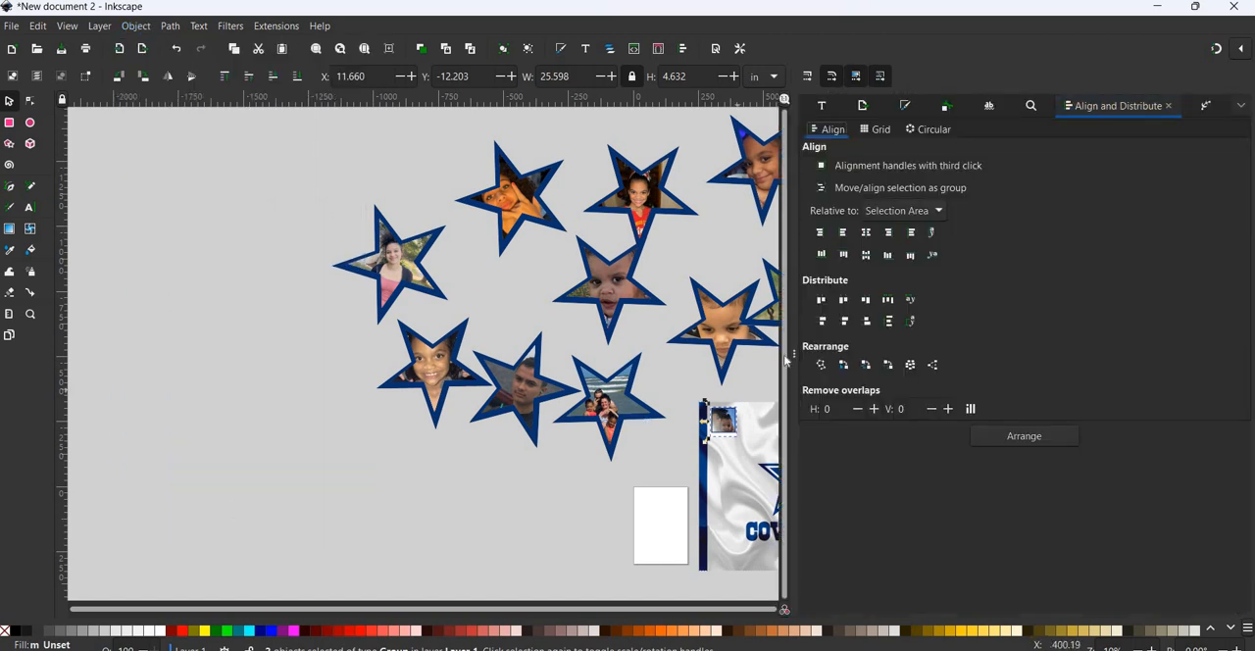
left_click_drag(793, 355, 952, 356)
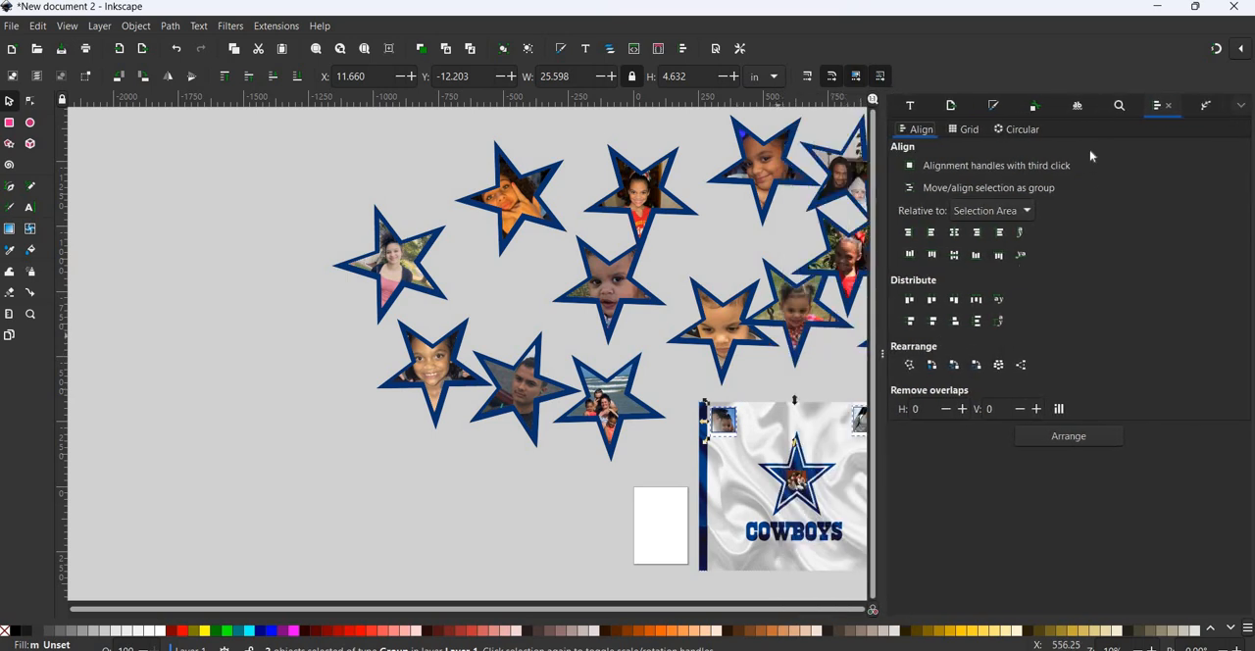
left_click(955, 257)
left_click(529, 508)
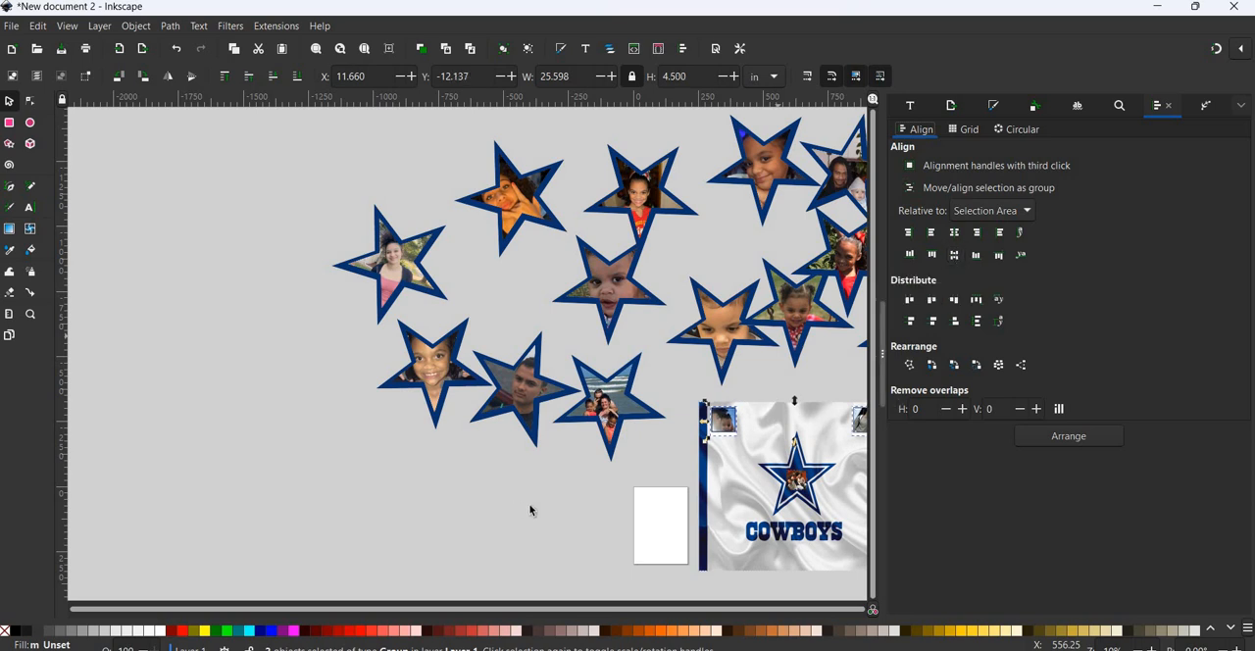
left_click(885, 361)
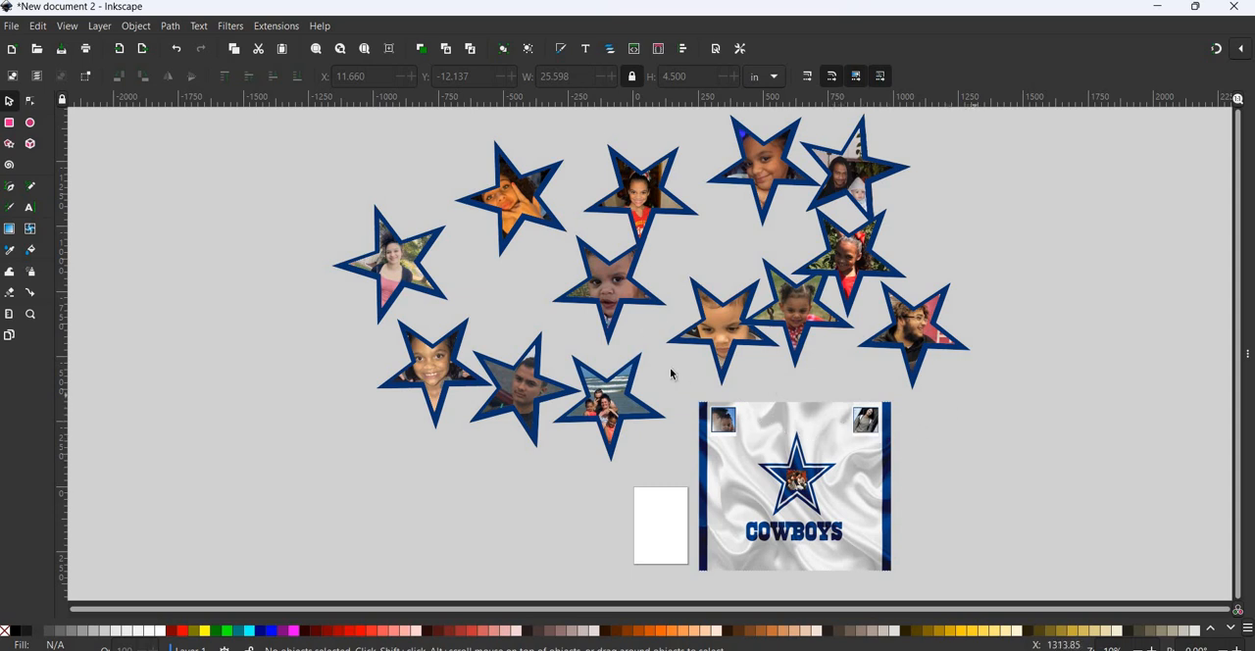
- Shrink the leftmost star photo to about 6 in wide and place it beside the panel's upper-left framed photo
left_click(414, 257)
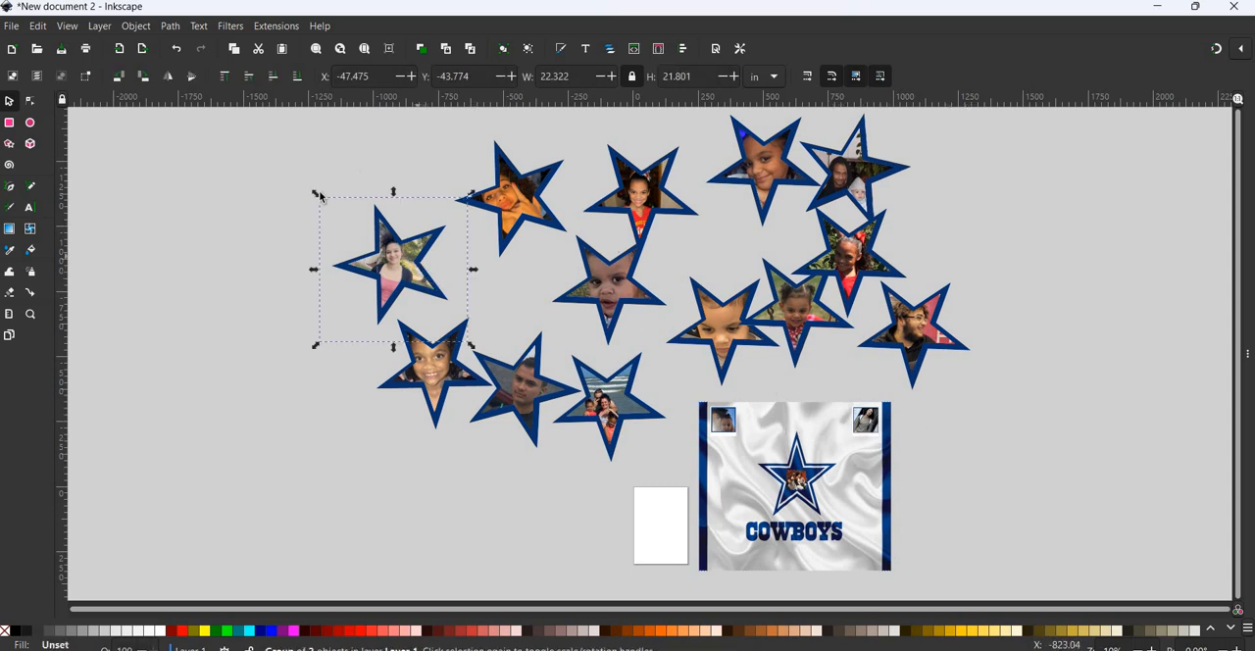
left_click_drag(315, 194, 769, 417)
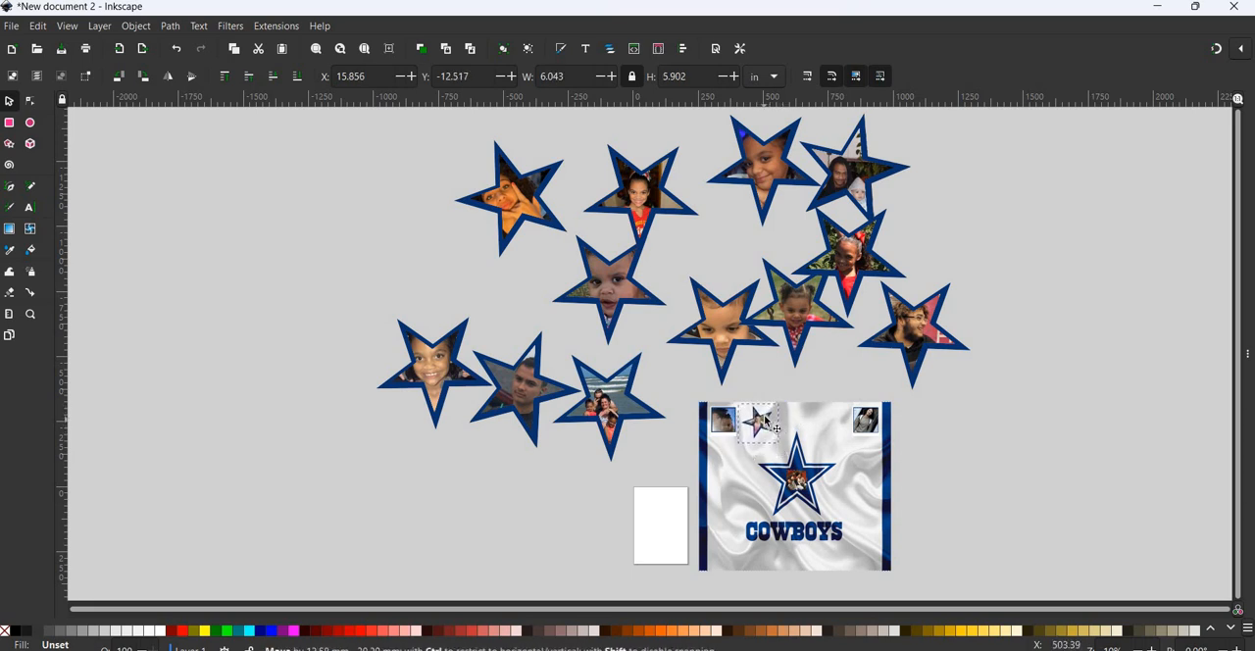
- Shrink the star photo directly above the panel, move it to Layer 1, and place it just above and right of the Cowboys star
left_click(741, 339)
left_click_drag(666, 272, 743, 351)
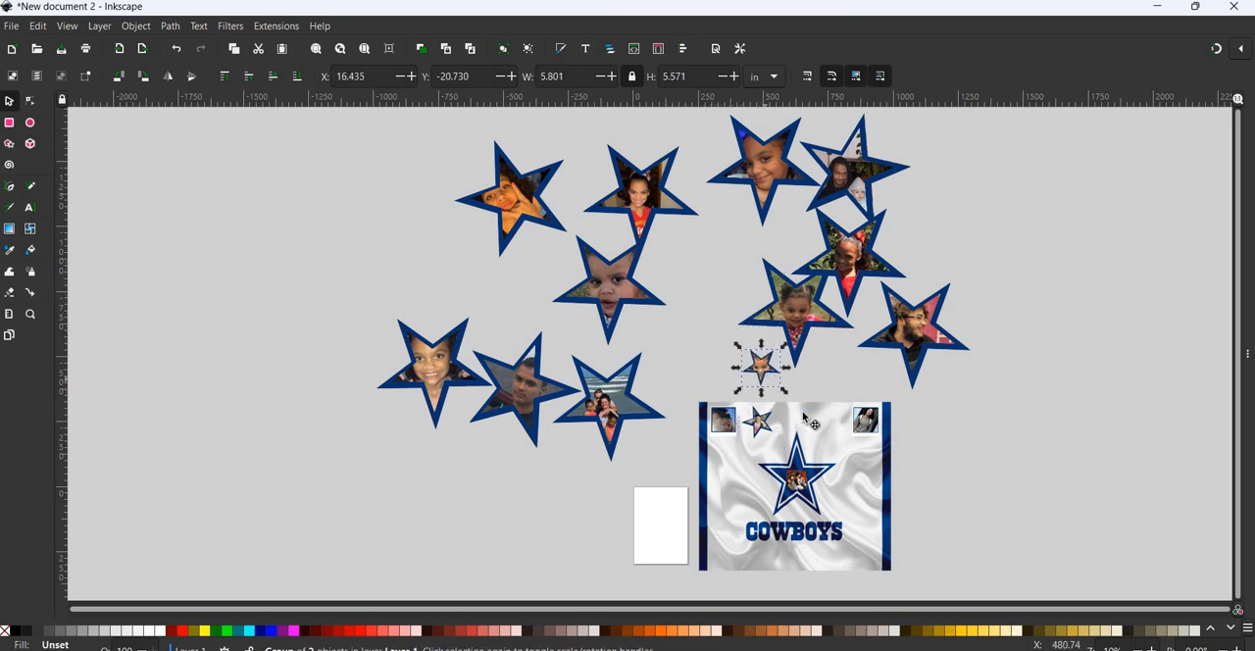
key("ctrl+x")
key("ctrl+v")
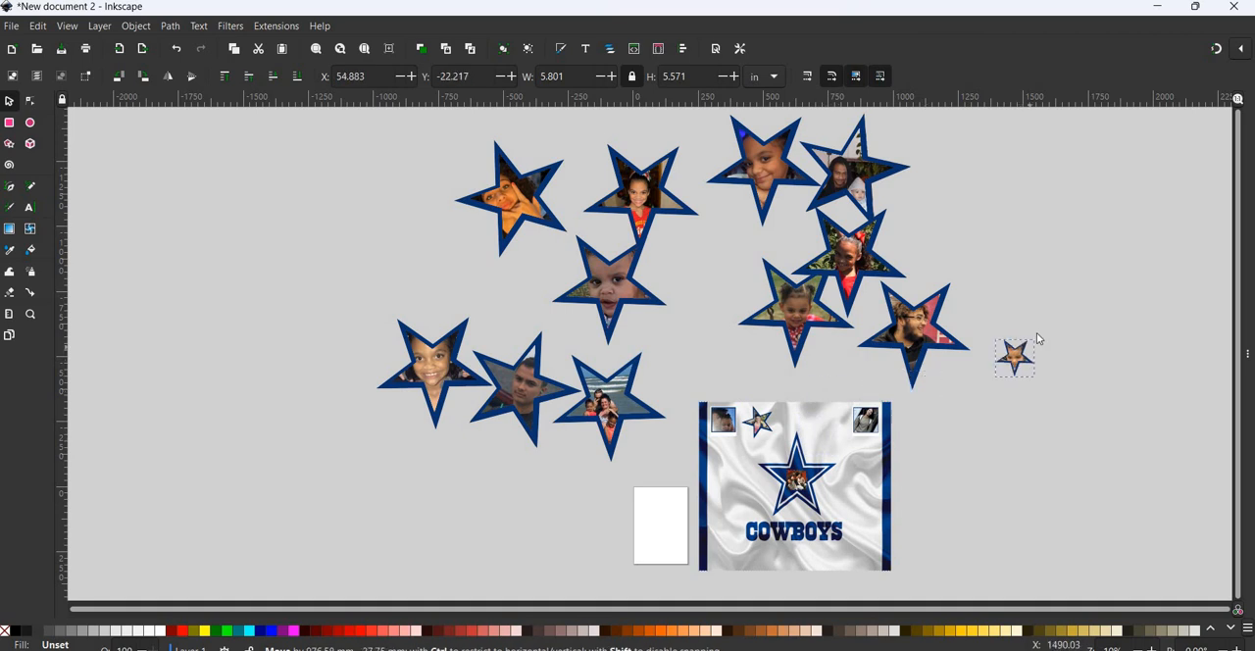
right_click(1032, 315)
left_click(1104, 499)
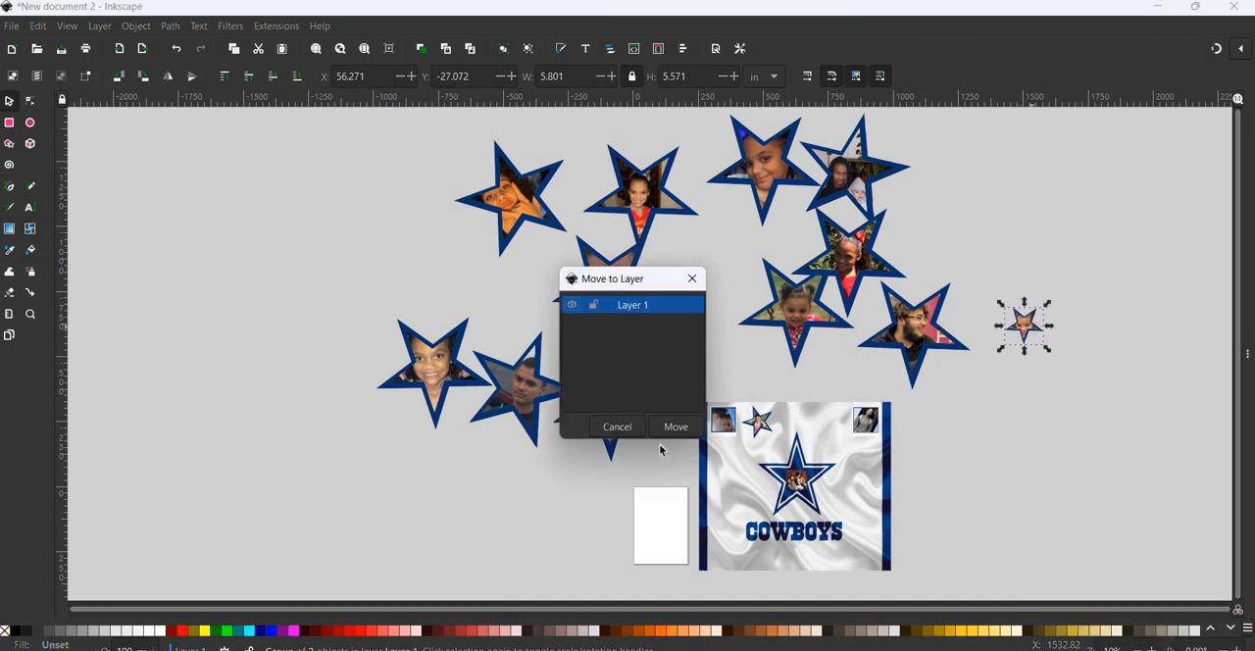
key("Return")
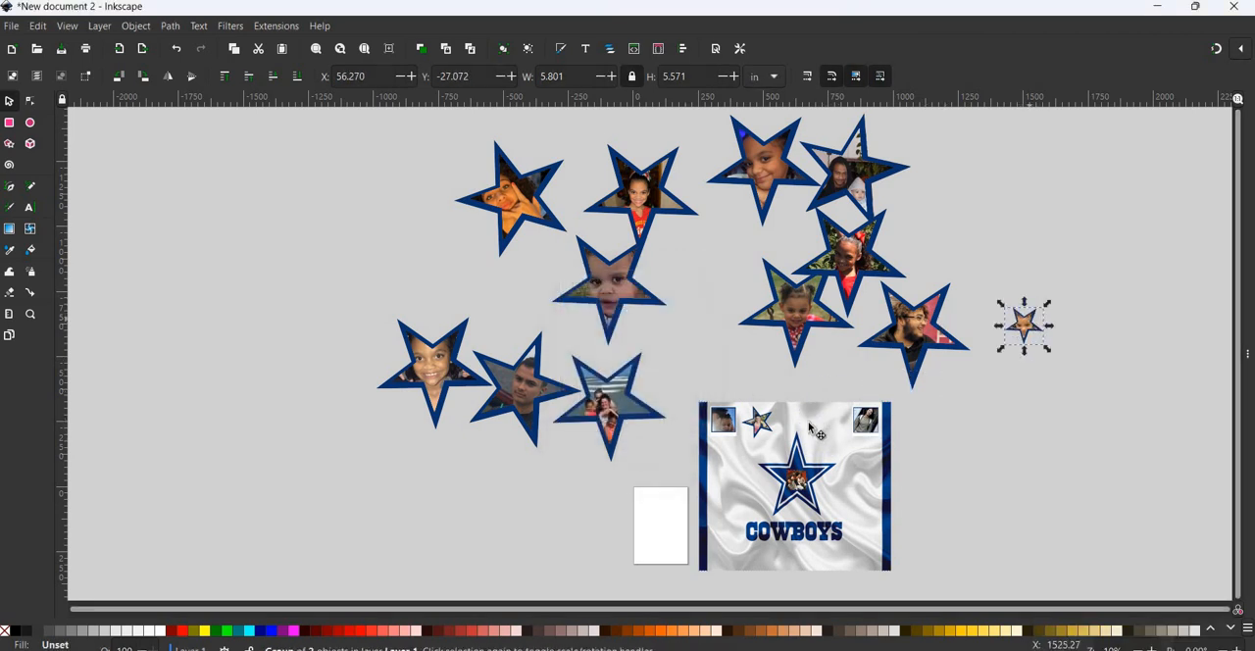
left_click_drag(1046, 330, 849, 429)
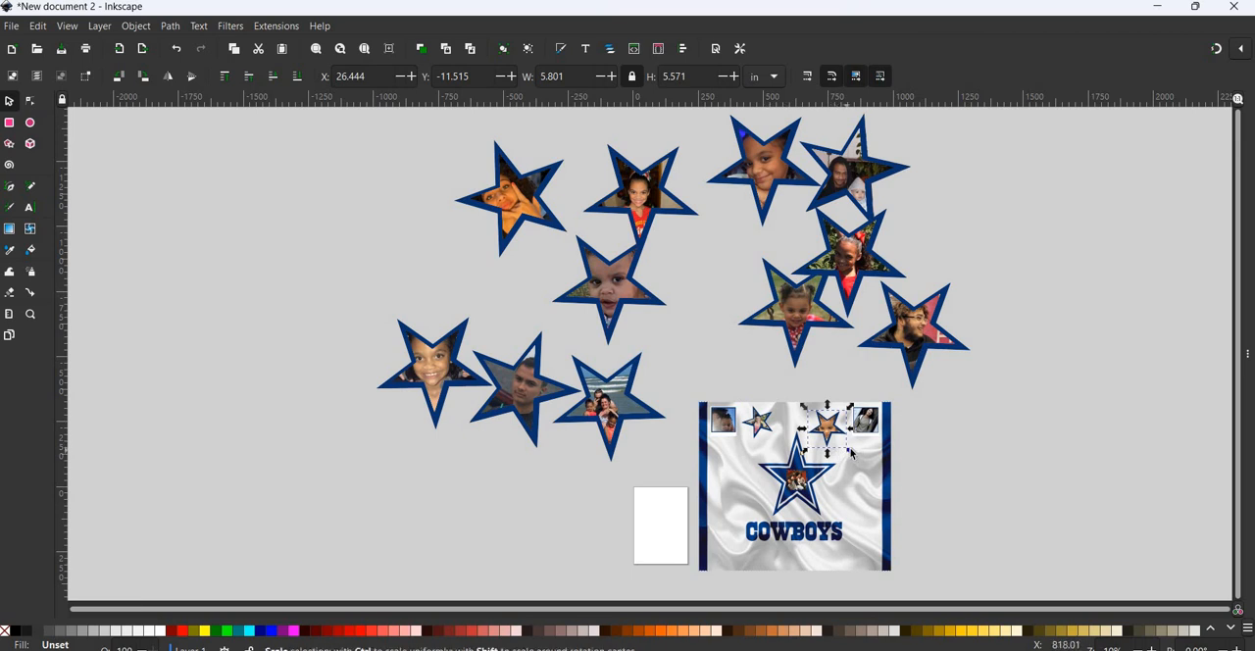
left_click_drag(843, 444, 818, 469)
- Move the pigtailed toddler's star to Layer 1, shrink it to about 5.3 in wide, and place it right of the Cowboys star
left_click(804, 339)
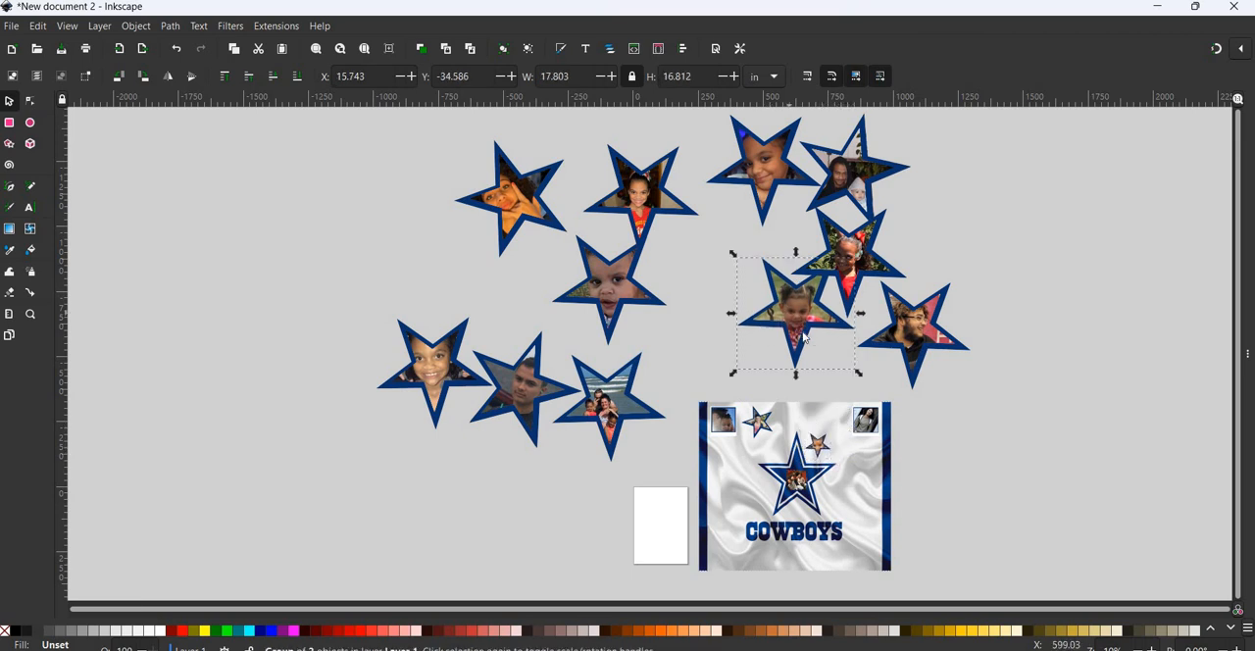
right_click(800, 314)
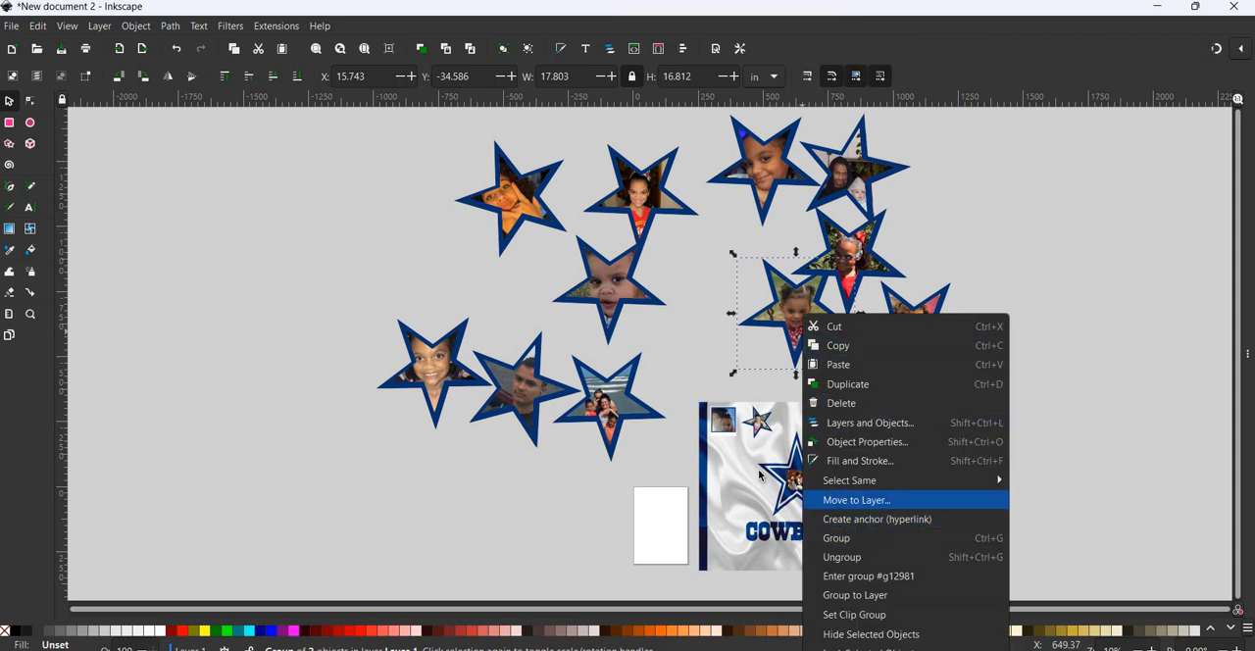
left_click(833, 496)
left_click(675, 426)
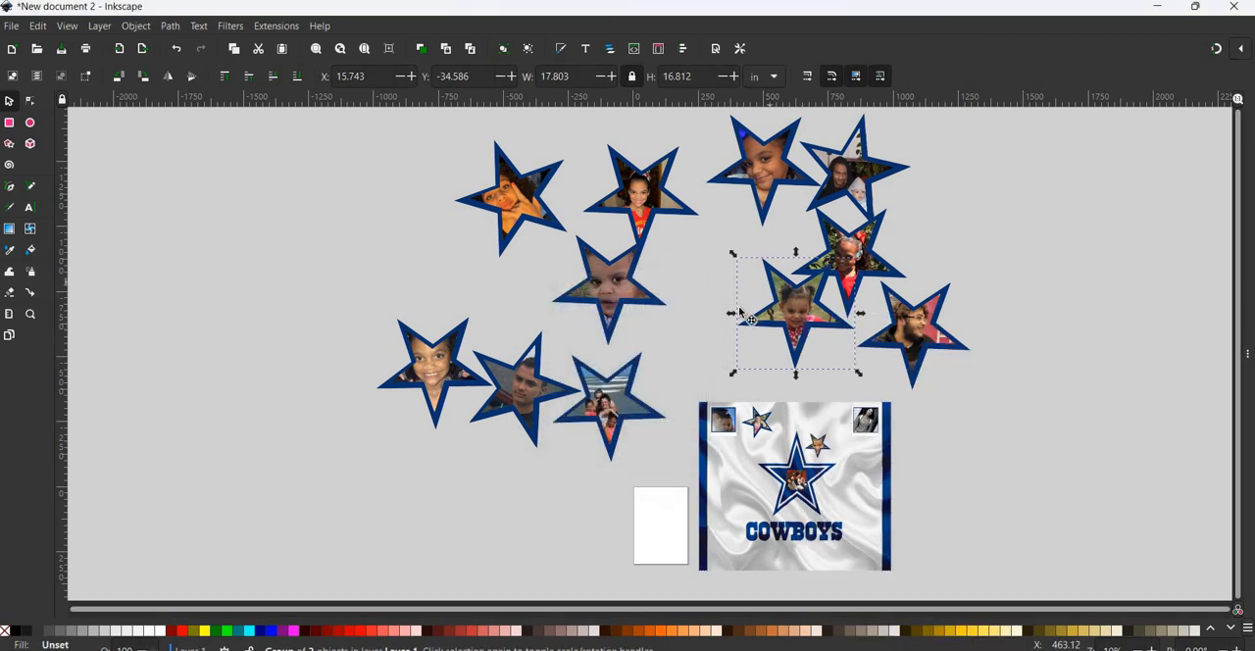
left_click_drag(795, 292, 743, 295)
left_click_drag(807, 257, 862, 456)
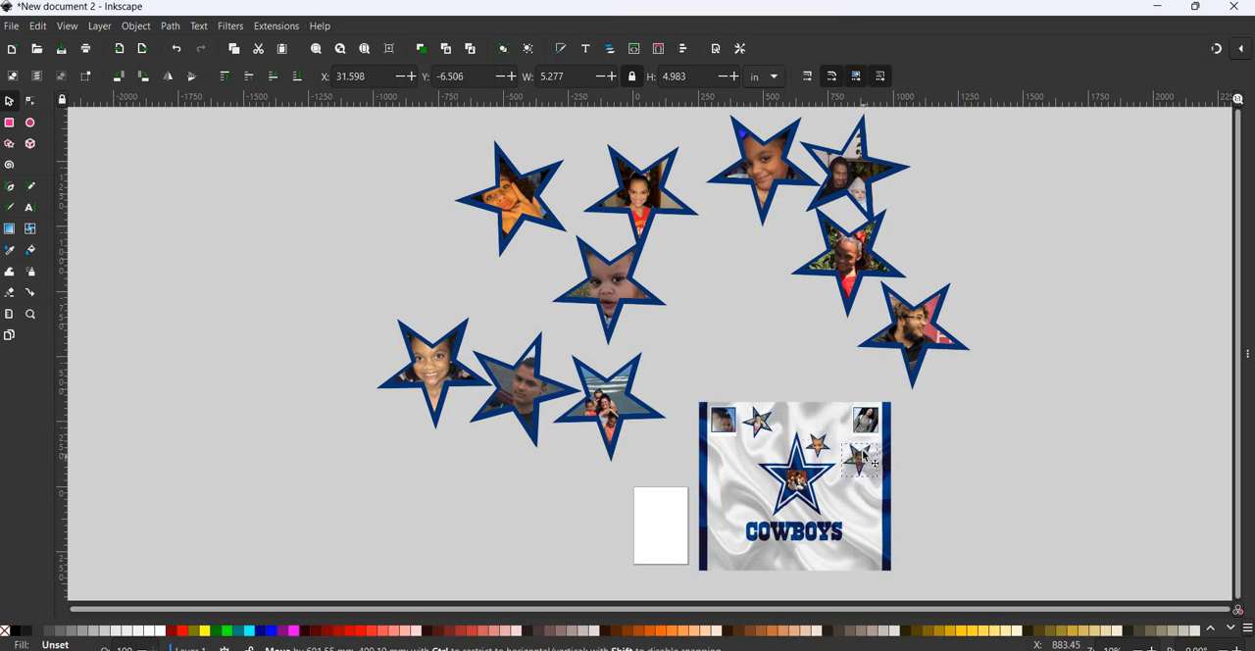
- Move the star photo with the red top and leafy background to Layer 1 and place it left of the Cowboys star, about 6.4 in wide
left_click(812, 279)
left_click_drag(811, 278, 767, 306)
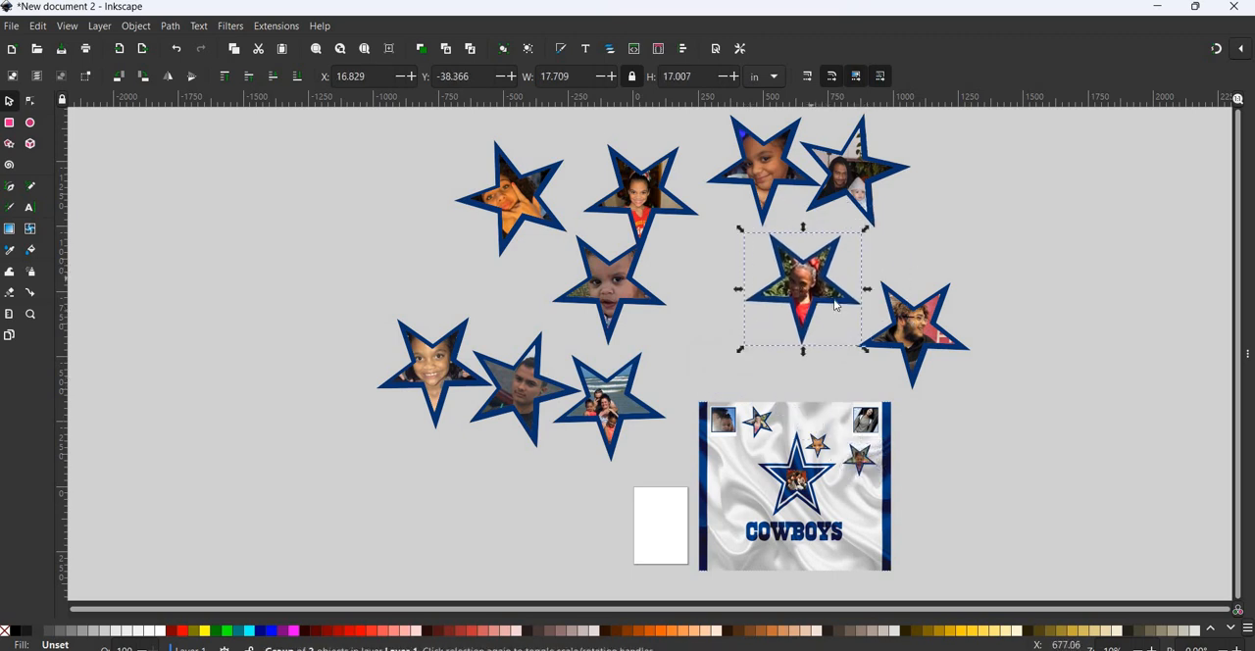
right_click(811, 279)
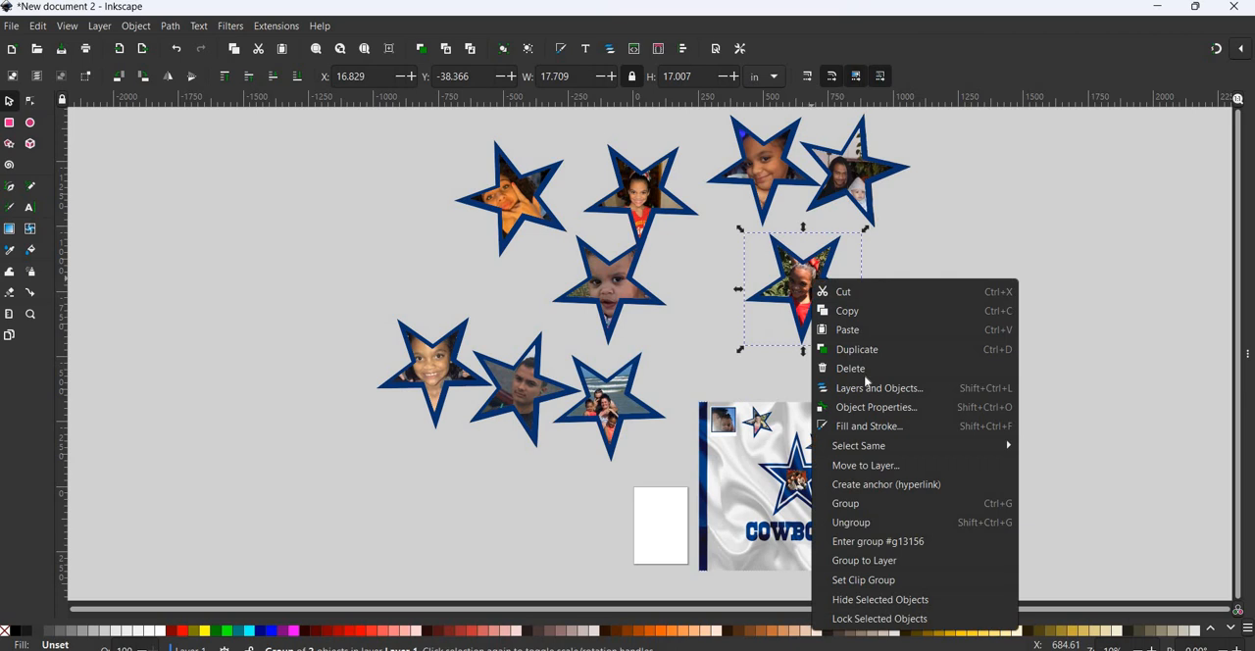
key("Return")
left_click(695, 426)
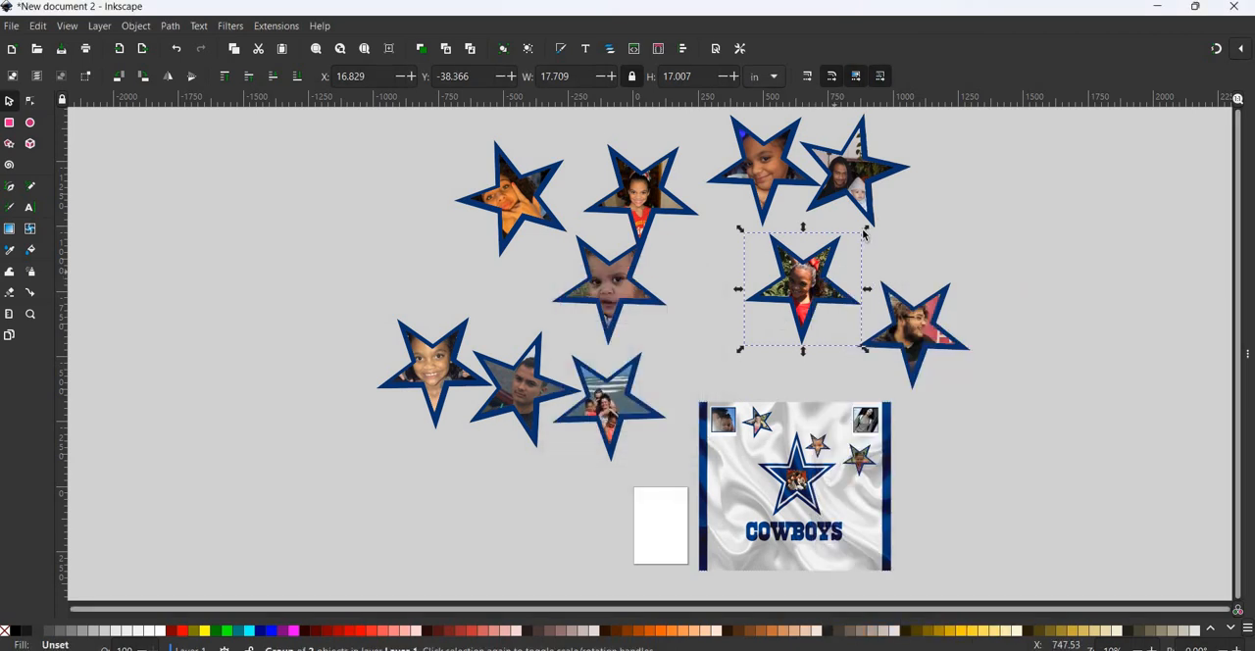
left_click_drag(865, 228, 747, 478)
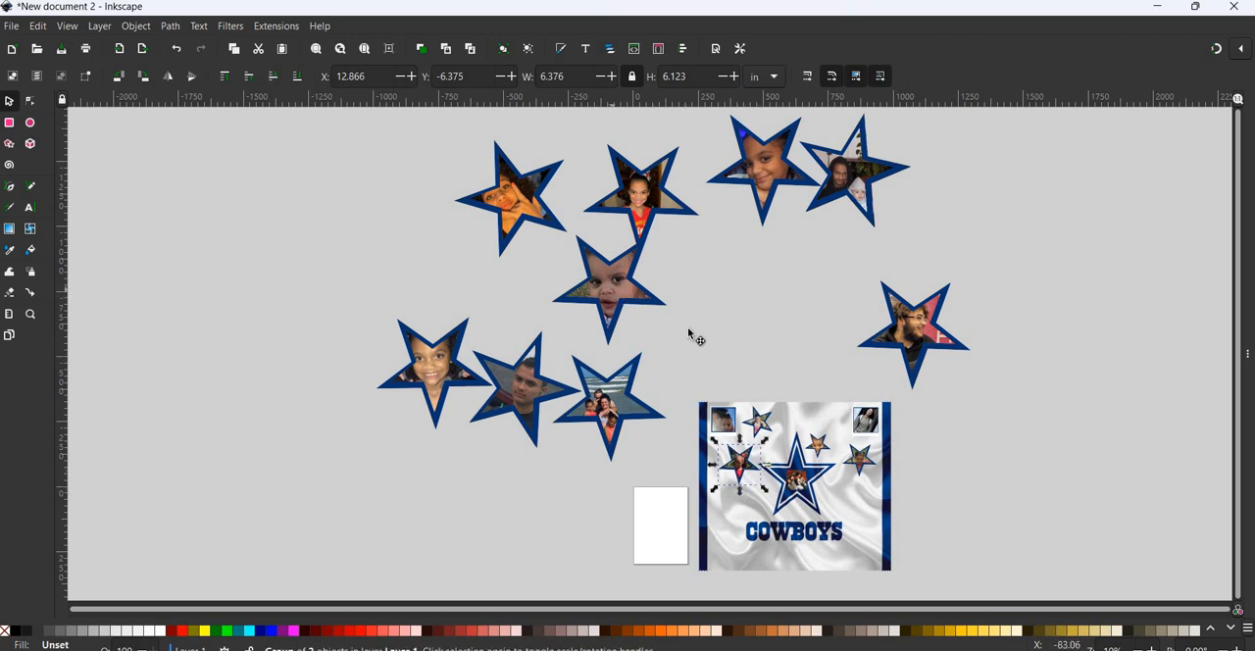
- Move the baby's star photo to Layer 1, shrink it to about 4.3 in wide, and place it at the Cowboys star's lower right
left_click_drag(628, 299, 762, 329)
right_click(763, 328)
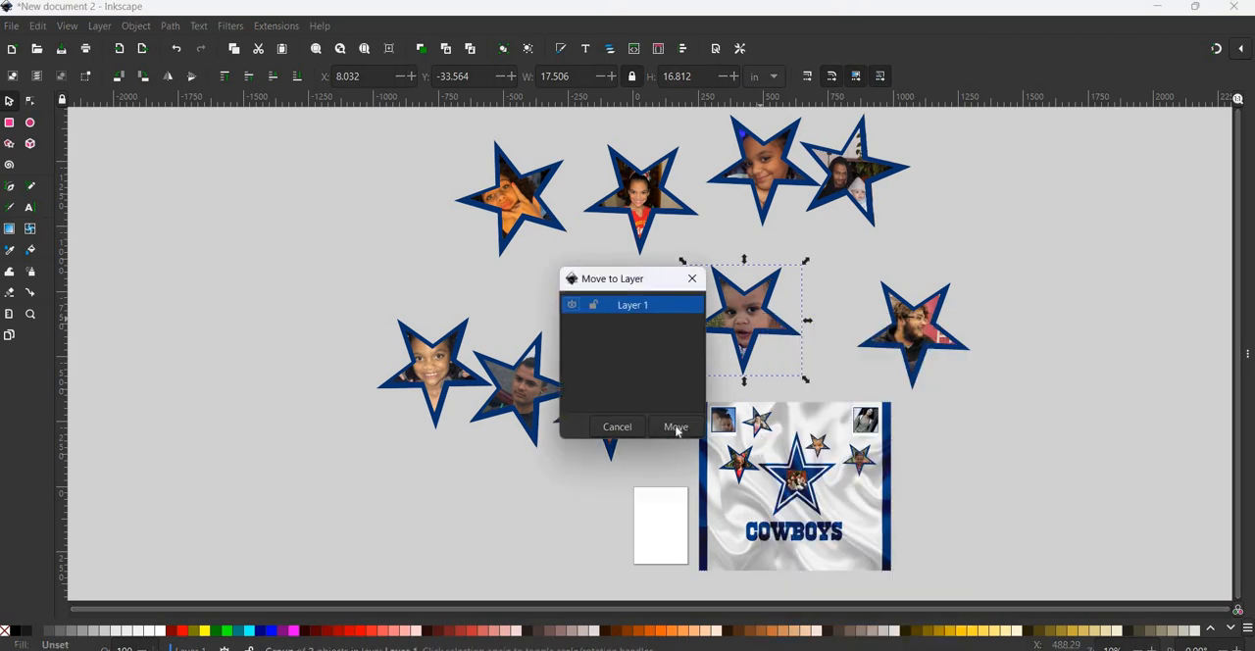
left_click(668, 426)
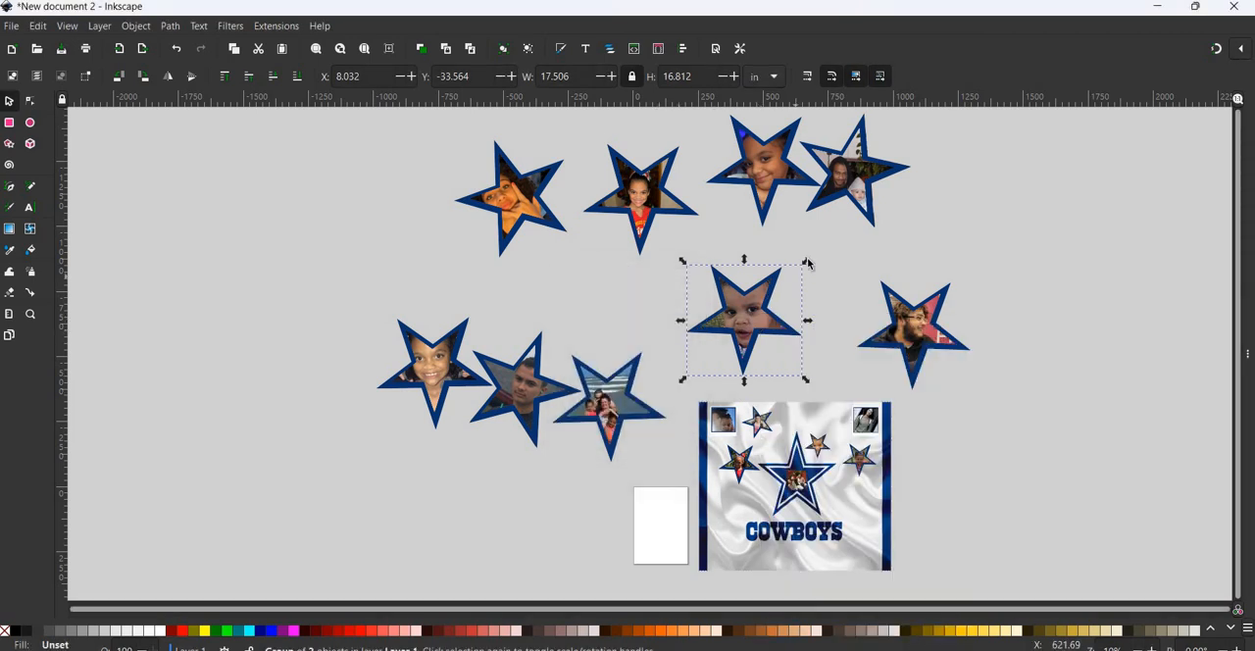
left_click_drag(808, 262, 855, 499)
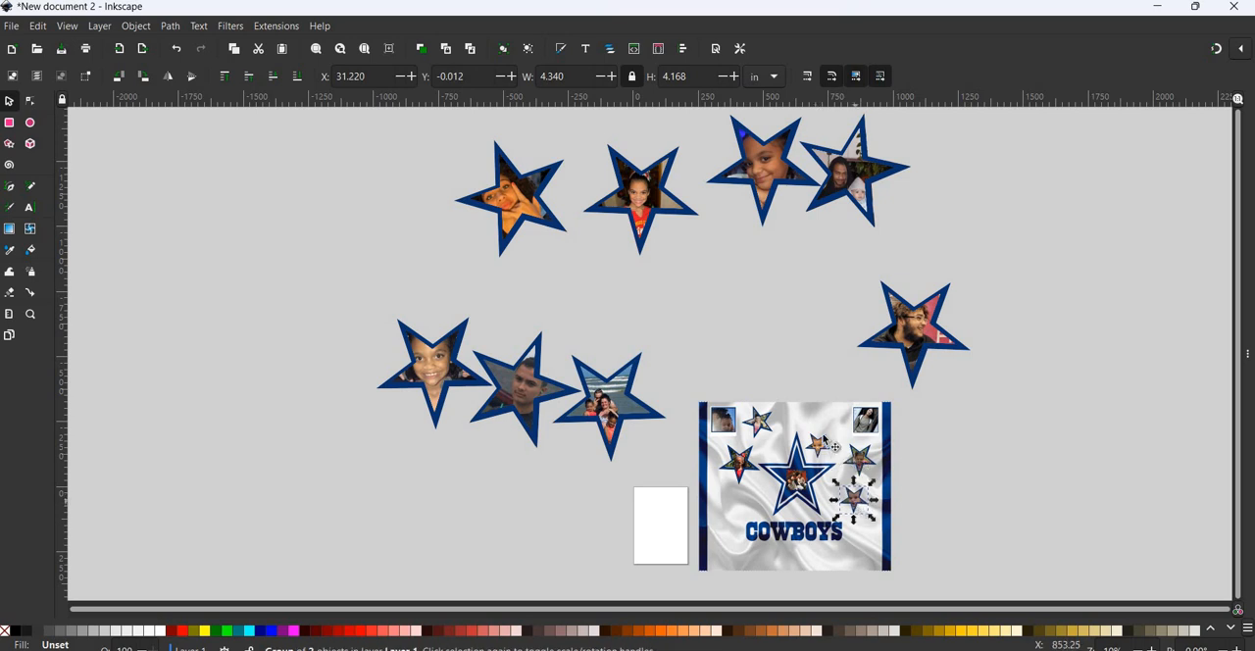
- Shrink the two upper-left star photos, placing the leftmost, about 6.8 in wide, in the panel's lower-left corner and the other above the wordmark's left end
left_click(527, 185)
left_click_drag(590, 129, 730, 536)
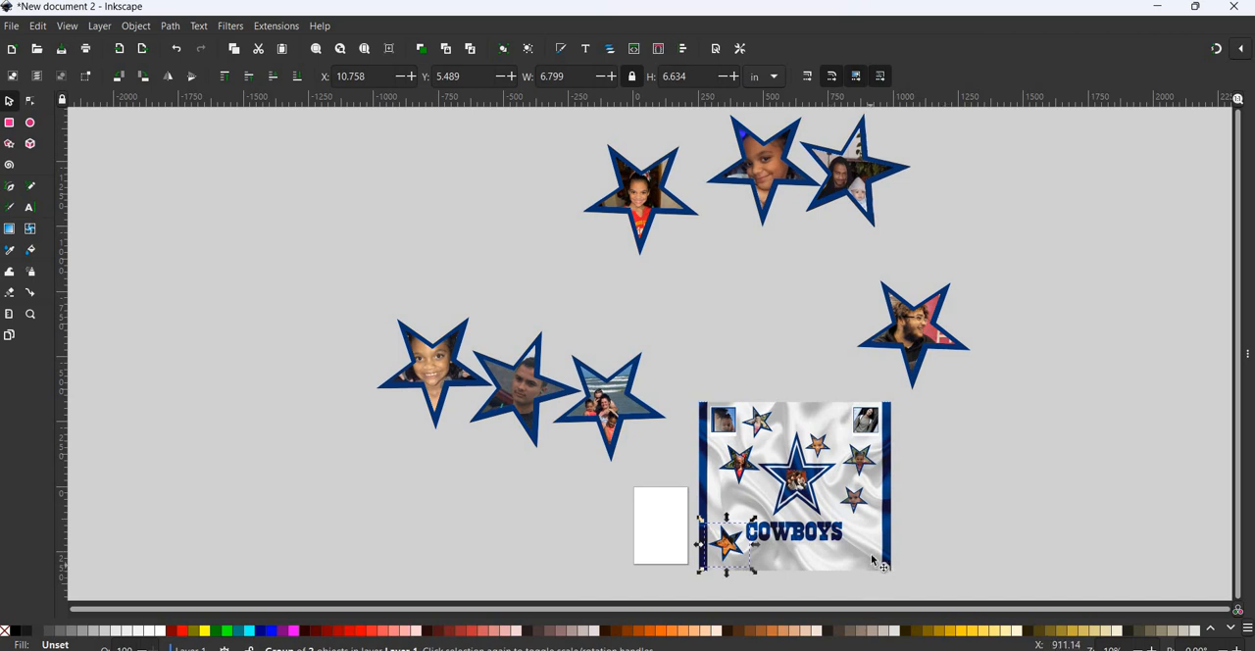
left_click(650, 184)
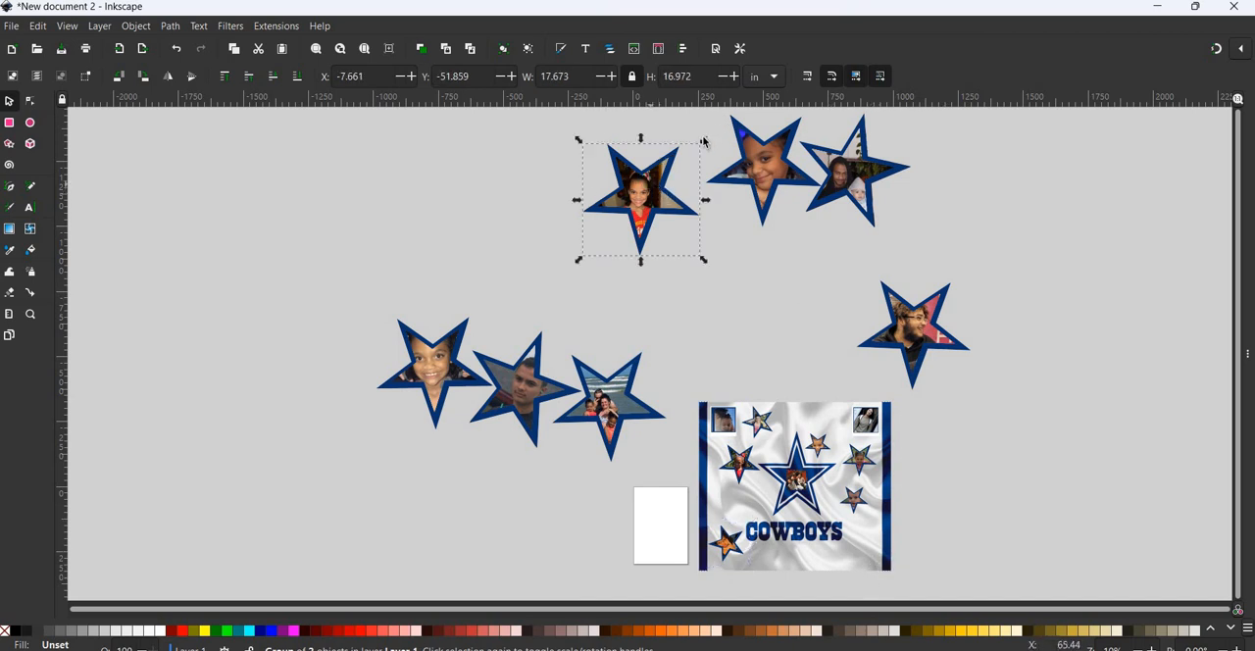
left_click_drag(702, 141, 751, 512)
- Shrink the beach group star photo to about 5.6 in wide, move it to Layer 1, and place it in the panel's lower-right corner
left_click(625, 400)
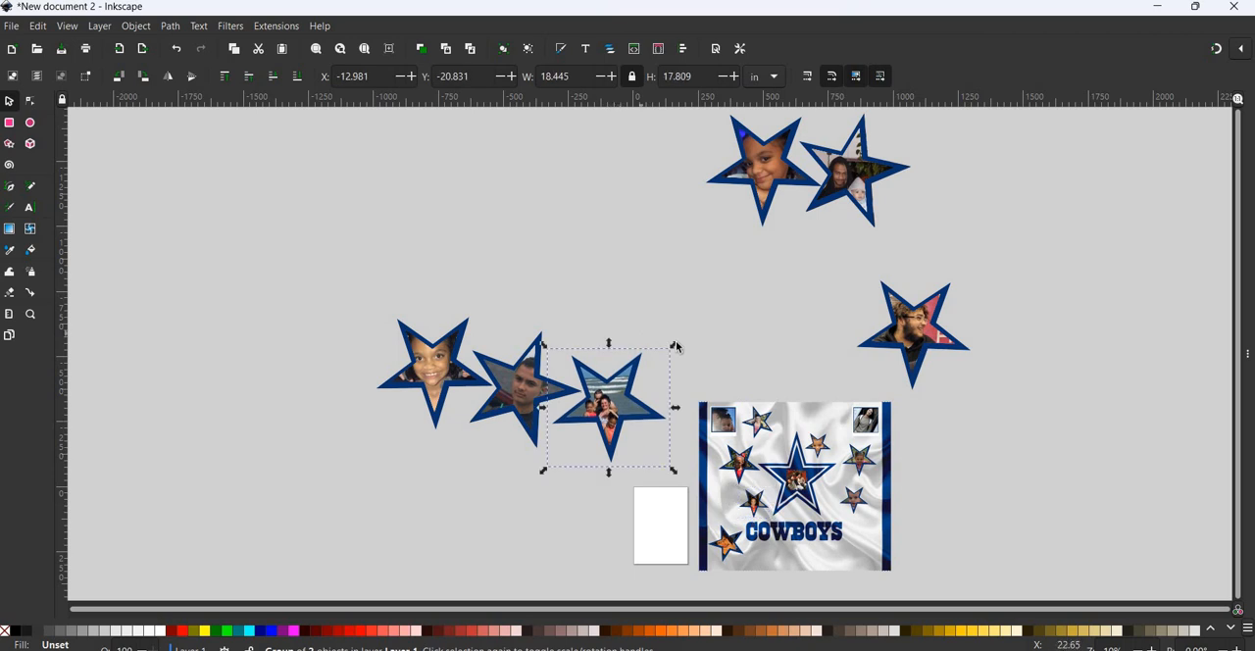
left_click_drag(677, 347, 969, 448)
right_click(969, 447)
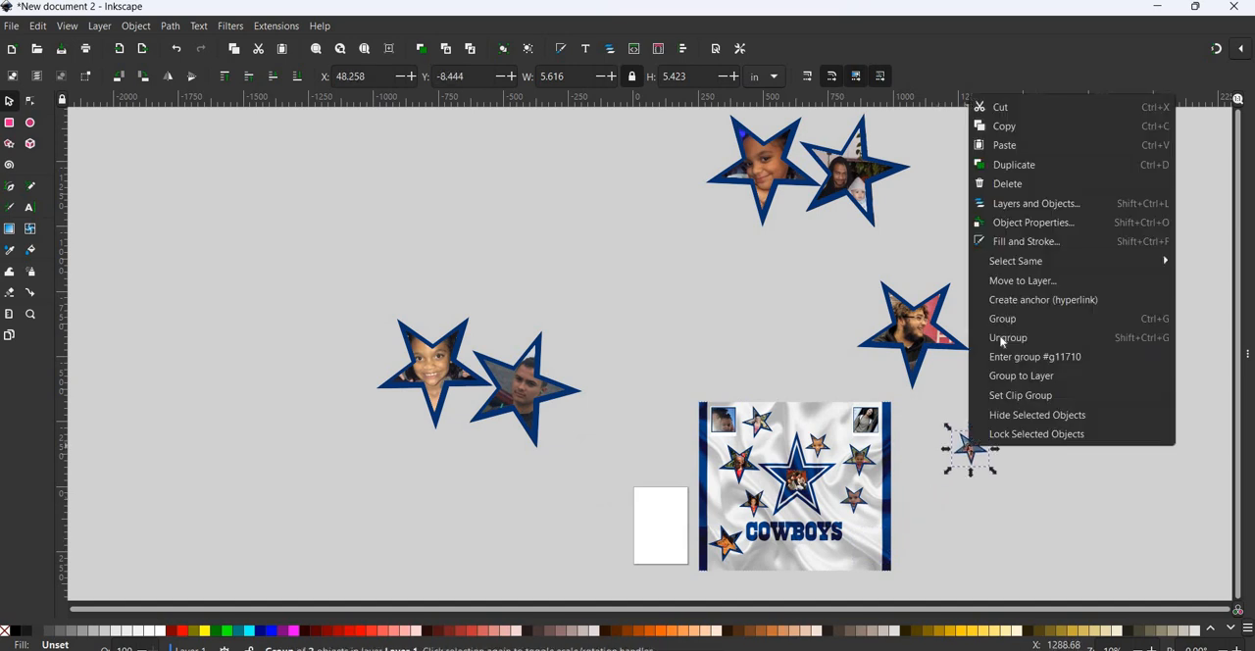
left_click(1010, 281)
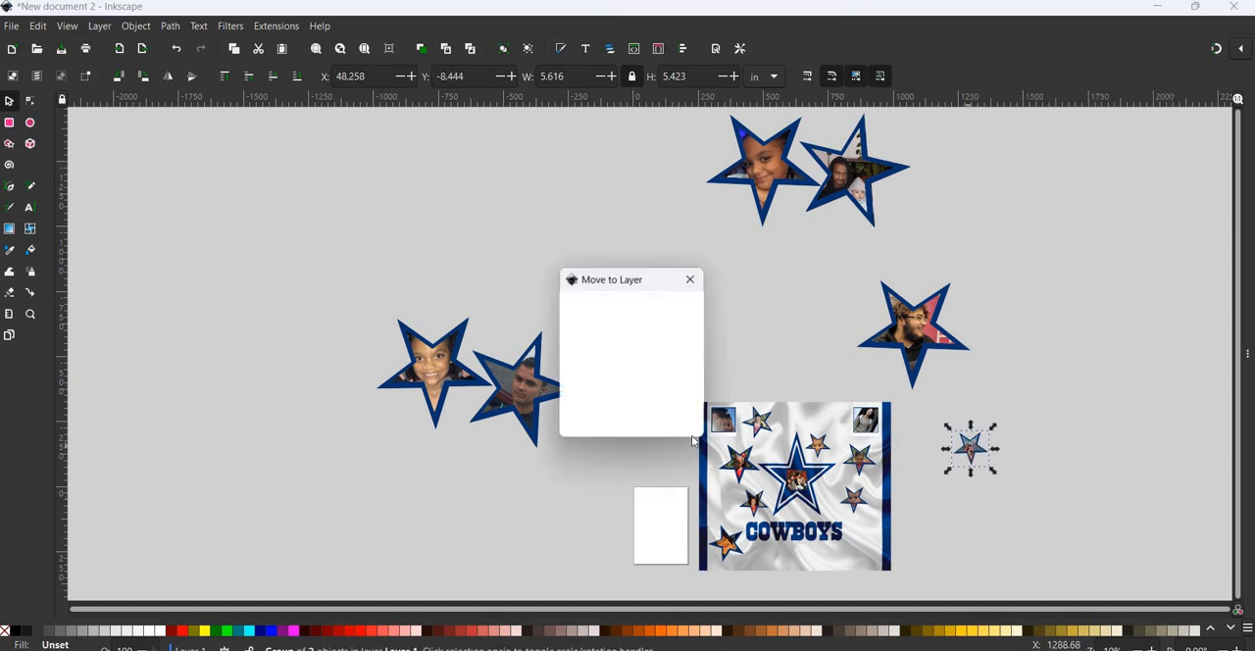
left_click(676, 426)
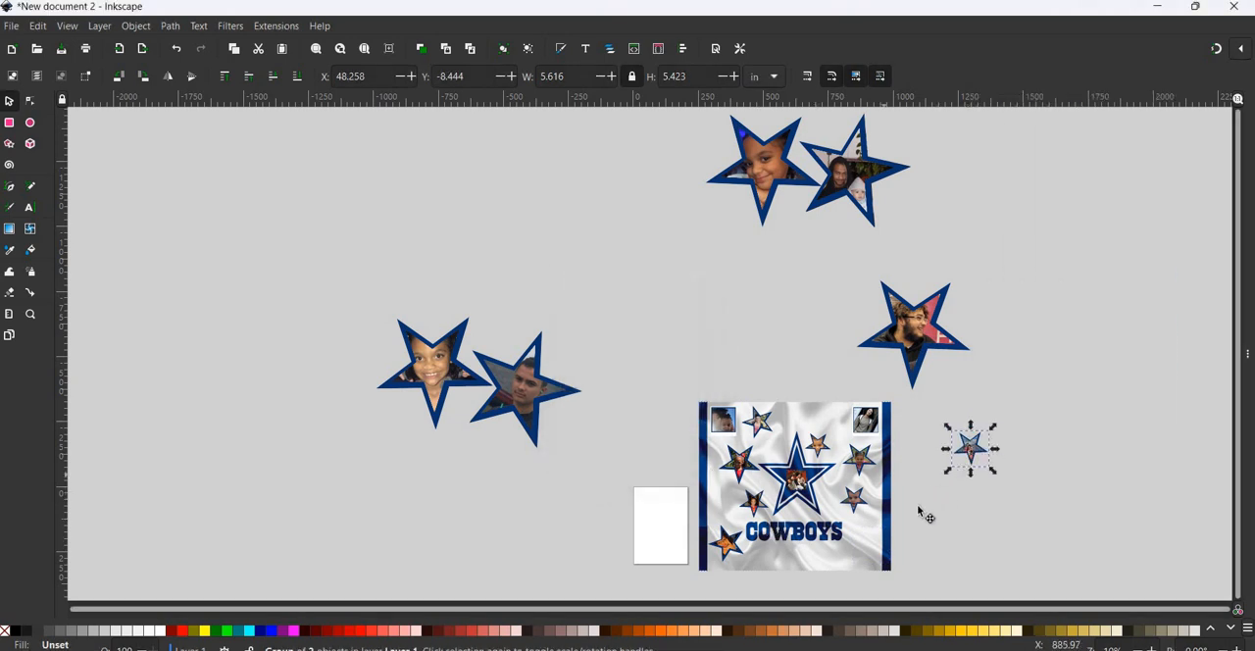
left_click_drag(971, 449, 857, 541)
- Shrink the tilted star photo left of the panel to about 5.6 in wide, move it to Layer 1, and place it above the Cowboys star
left_click(529, 404)
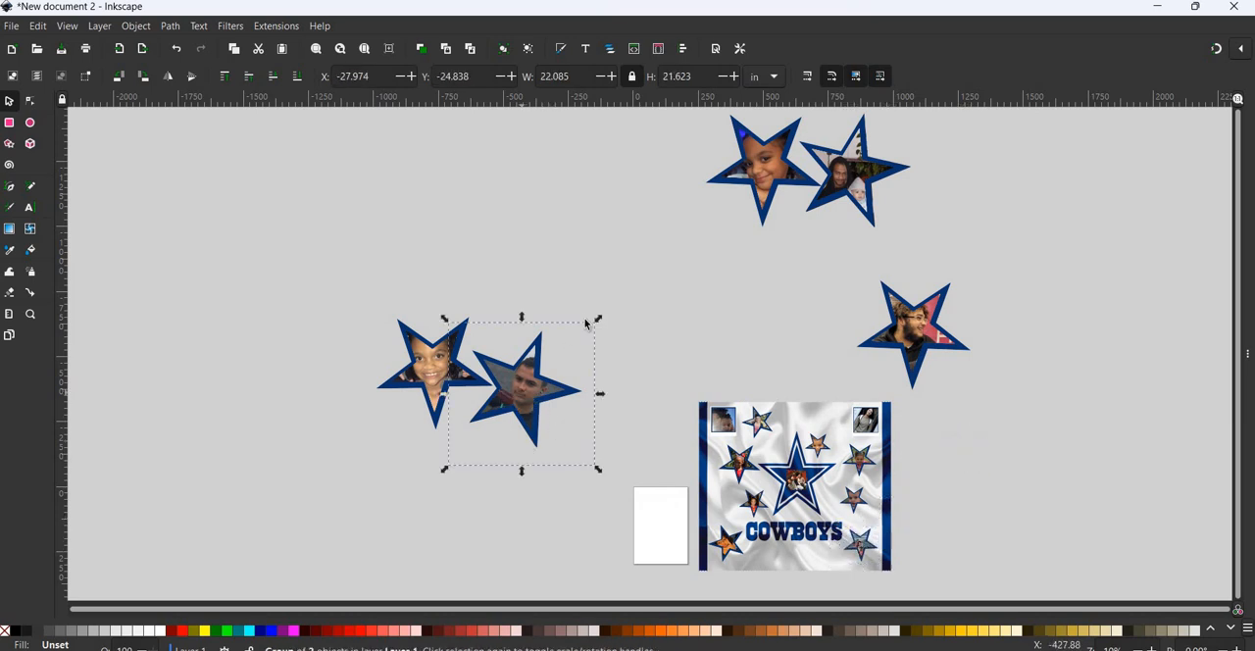
left_click_drag(599, 318, 604, 452)
right_click(604, 452)
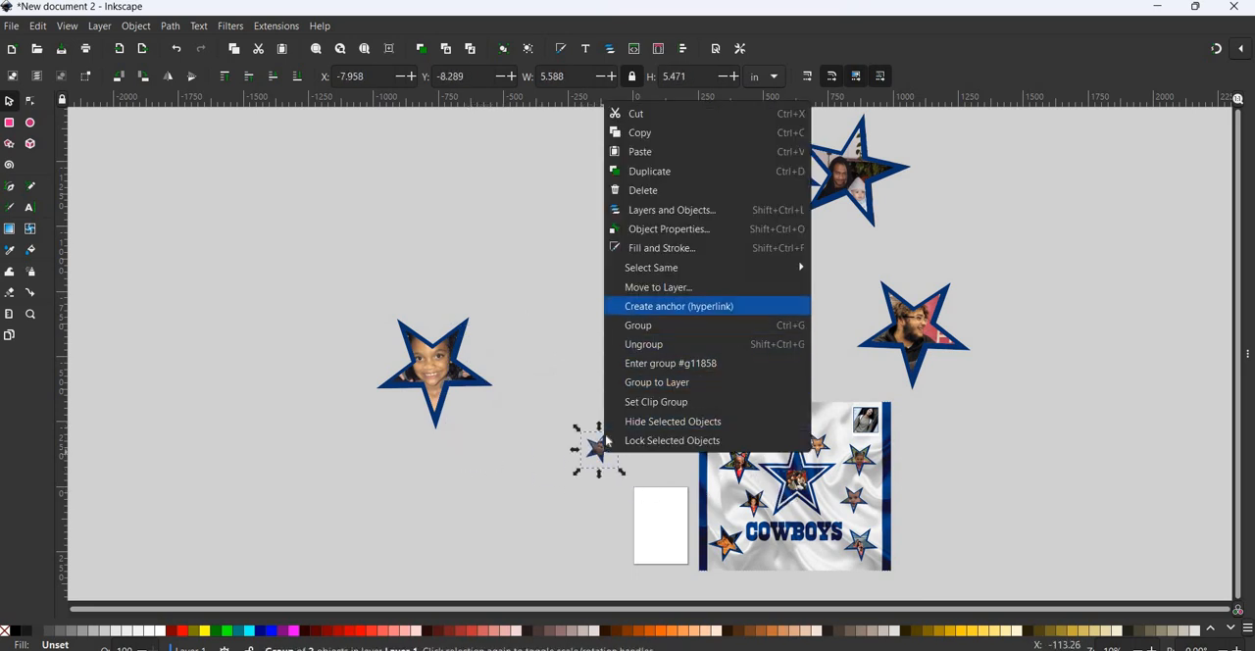
left_click(647, 284)
left_click(676, 426)
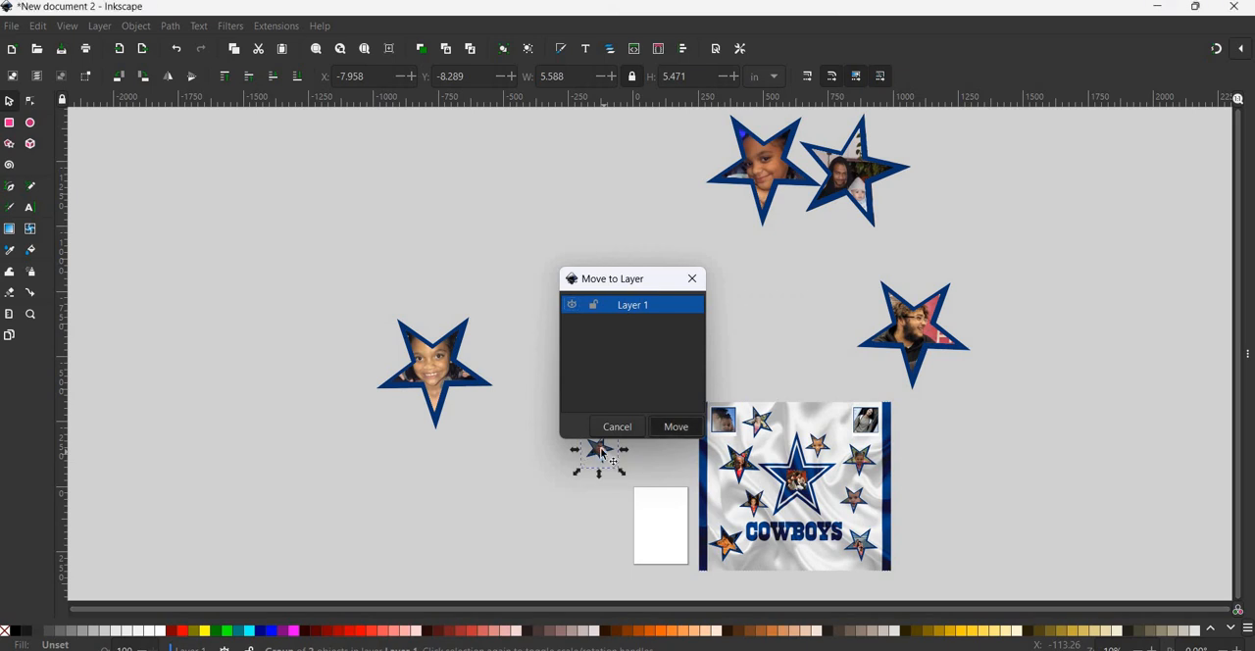
left_click_drag(602, 451, 798, 424)
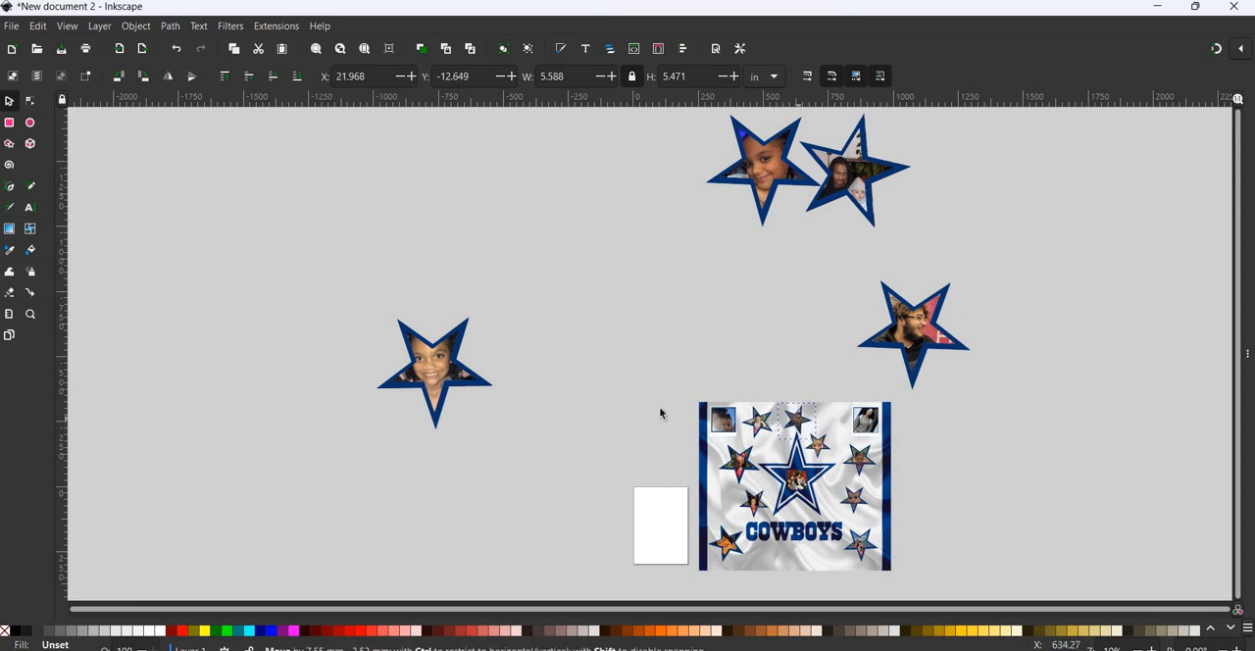
- Move the star photo with the glasses and red background to Layer 1, shrink it to about 3.5 in, and place it below the wordmark's left half
left_click(908, 345)
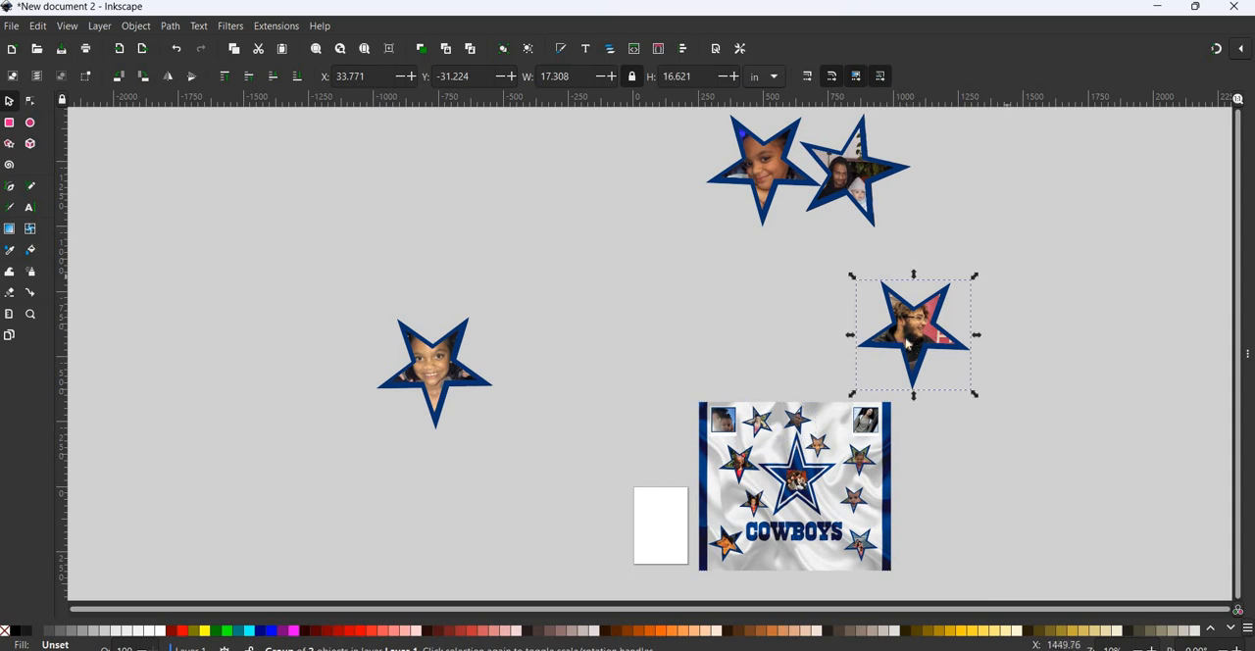
right_click(906, 315)
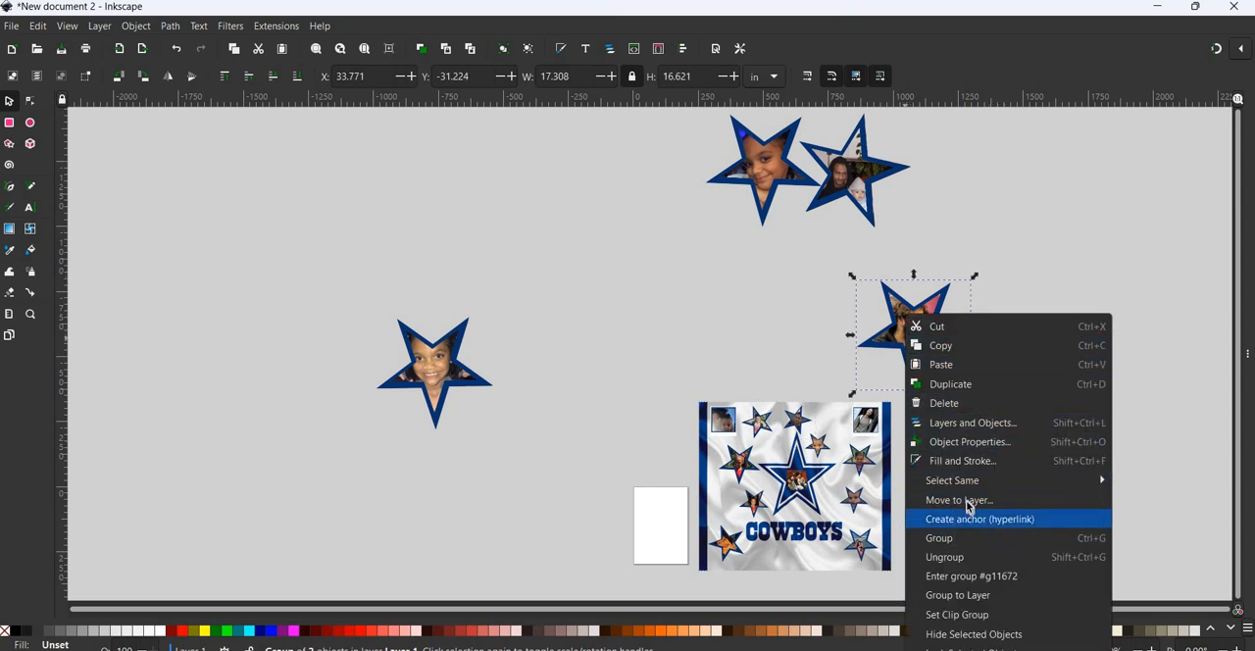
key("Return")
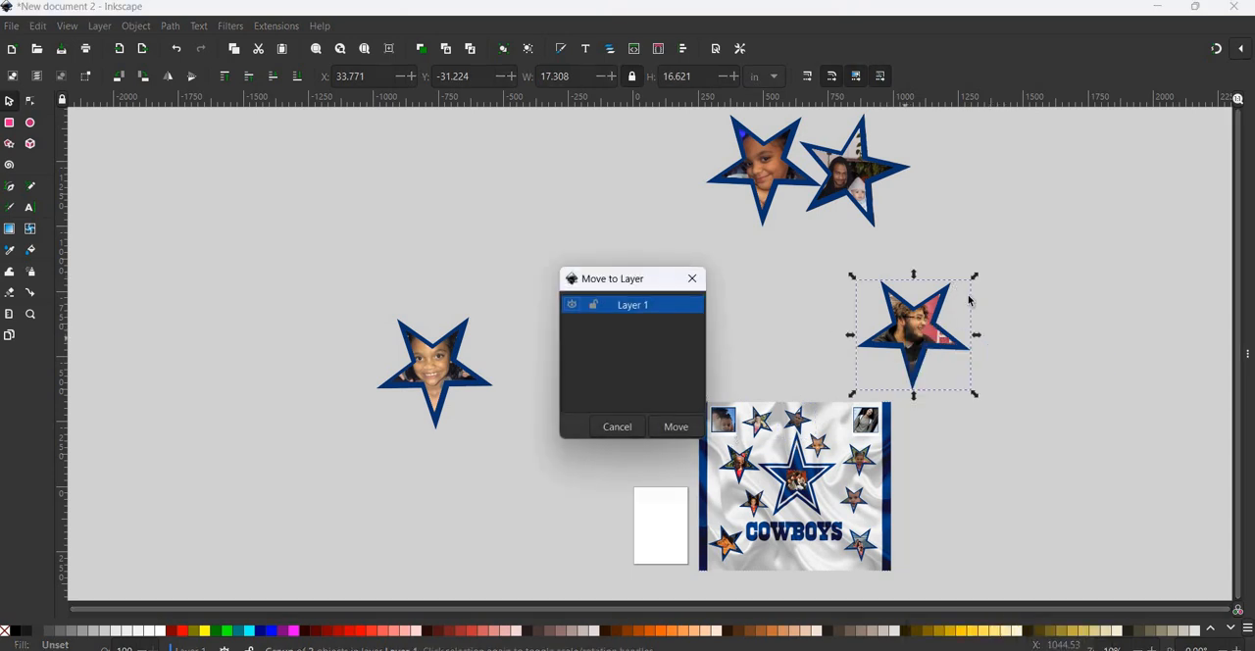
key("Return")
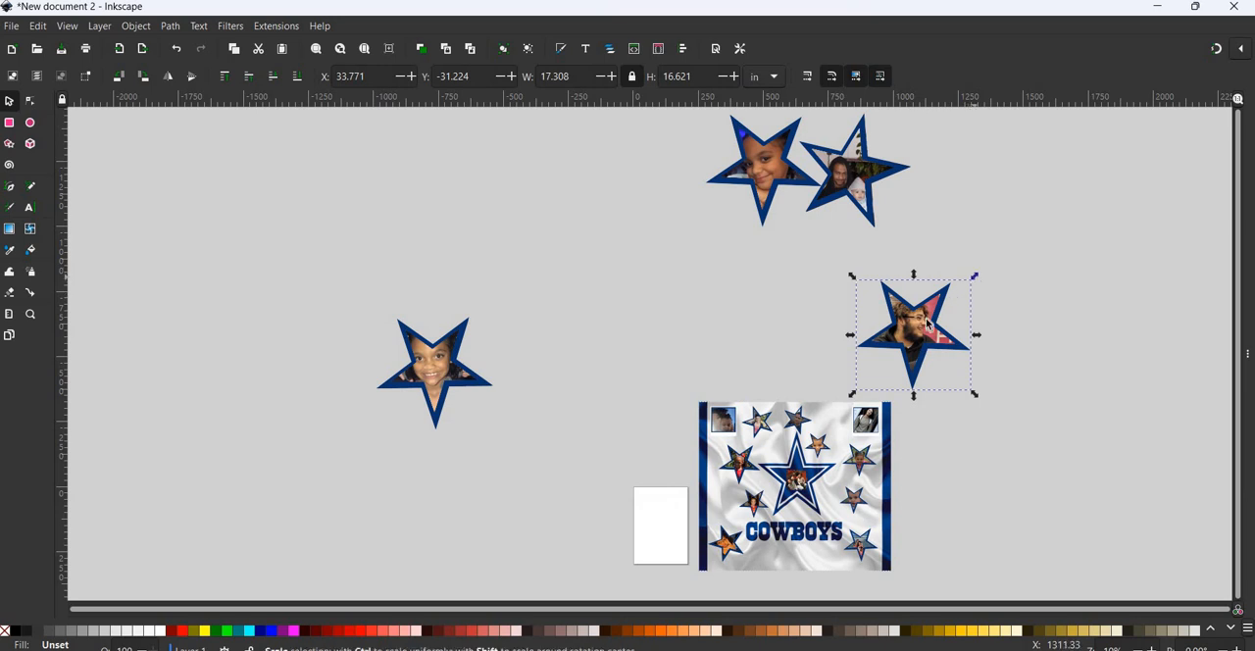
left_click_drag(964, 287, 783, 554)
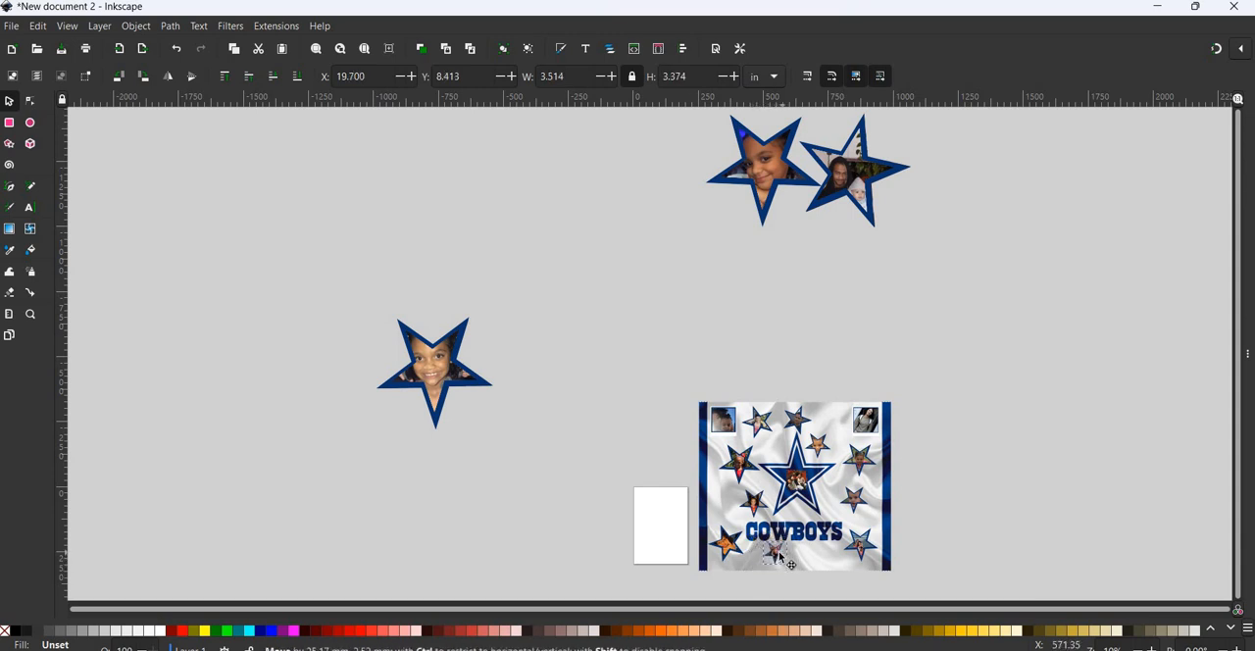
- Shrink the tilted two-person star photo to about 5 in wide, move it to Layer 1, and place it beside the panel's upper-right framed photo
left_click(849, 182)
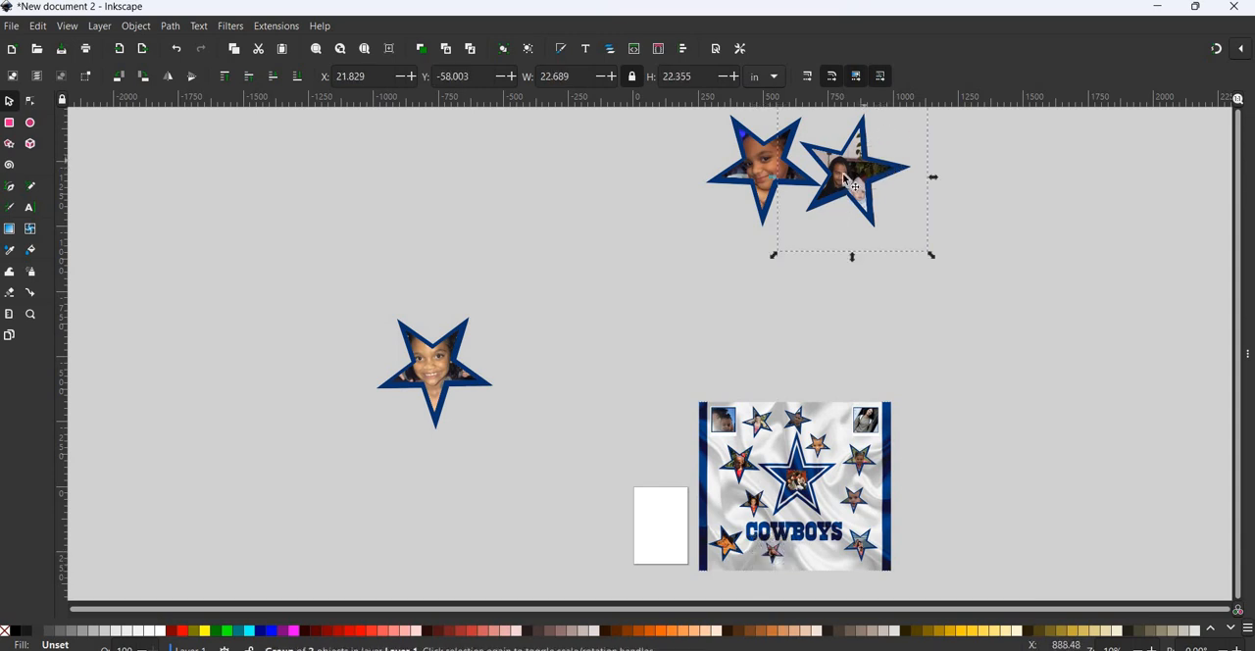
left_click_drag(912, 186, 995, 259)
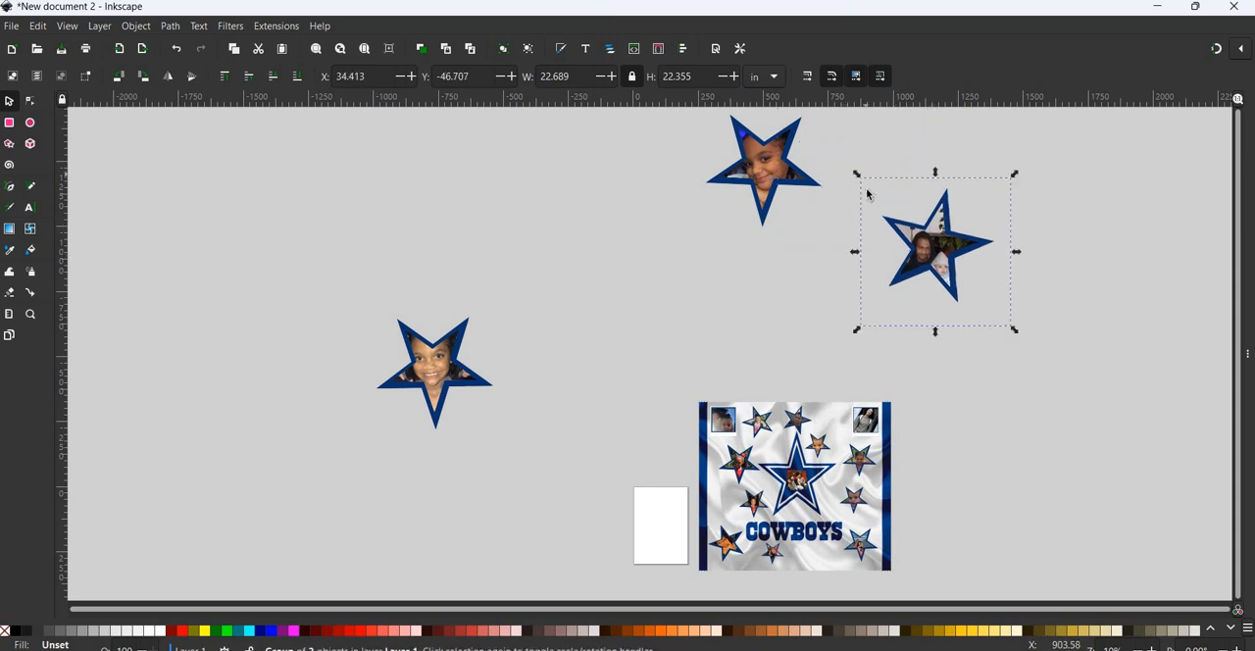
left_click_drag(867, 195, 1014, 319)
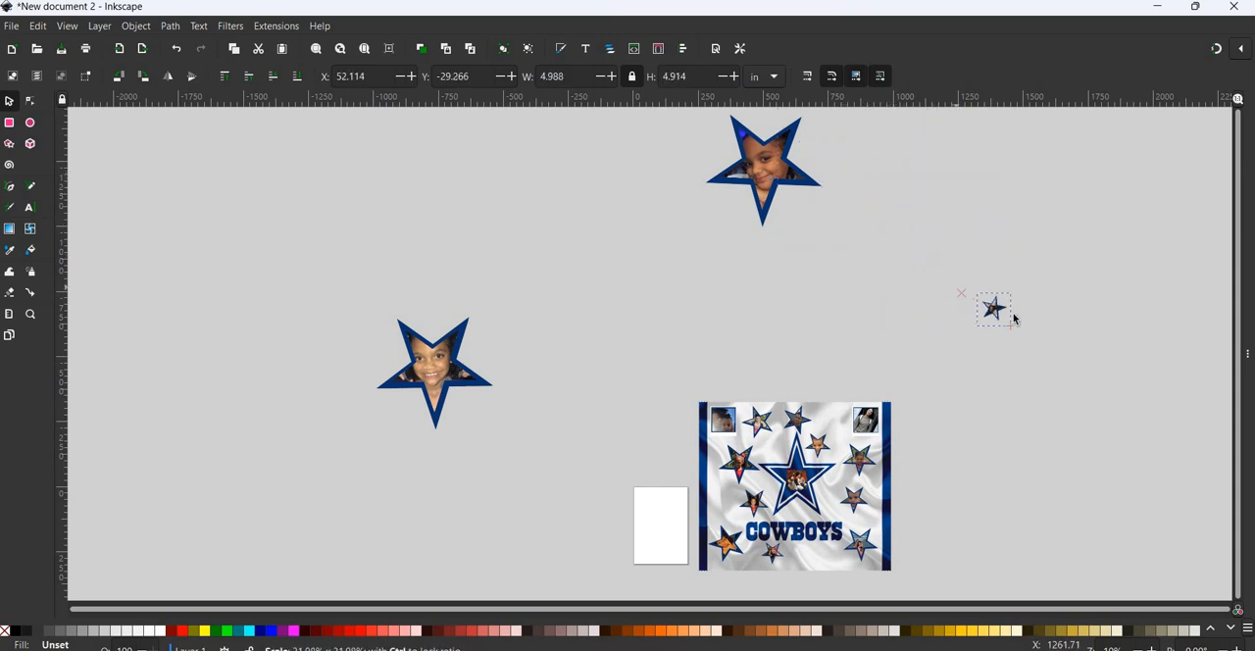
right_click(997, 310)
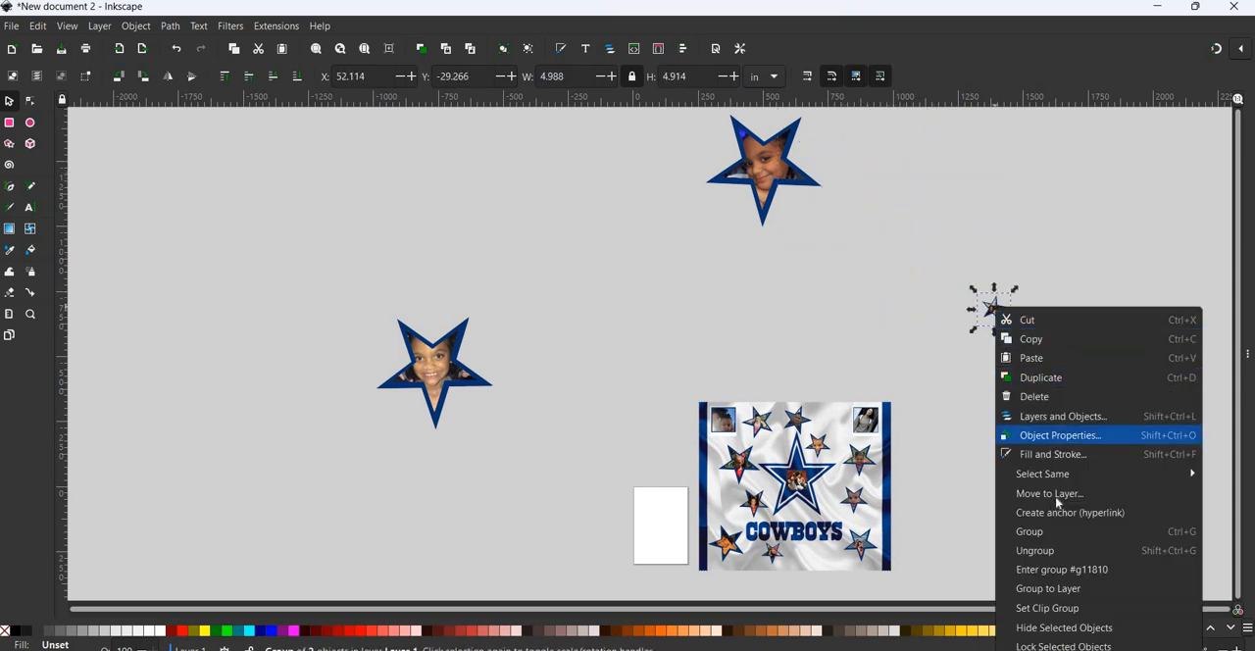
left_click(1049, 493)
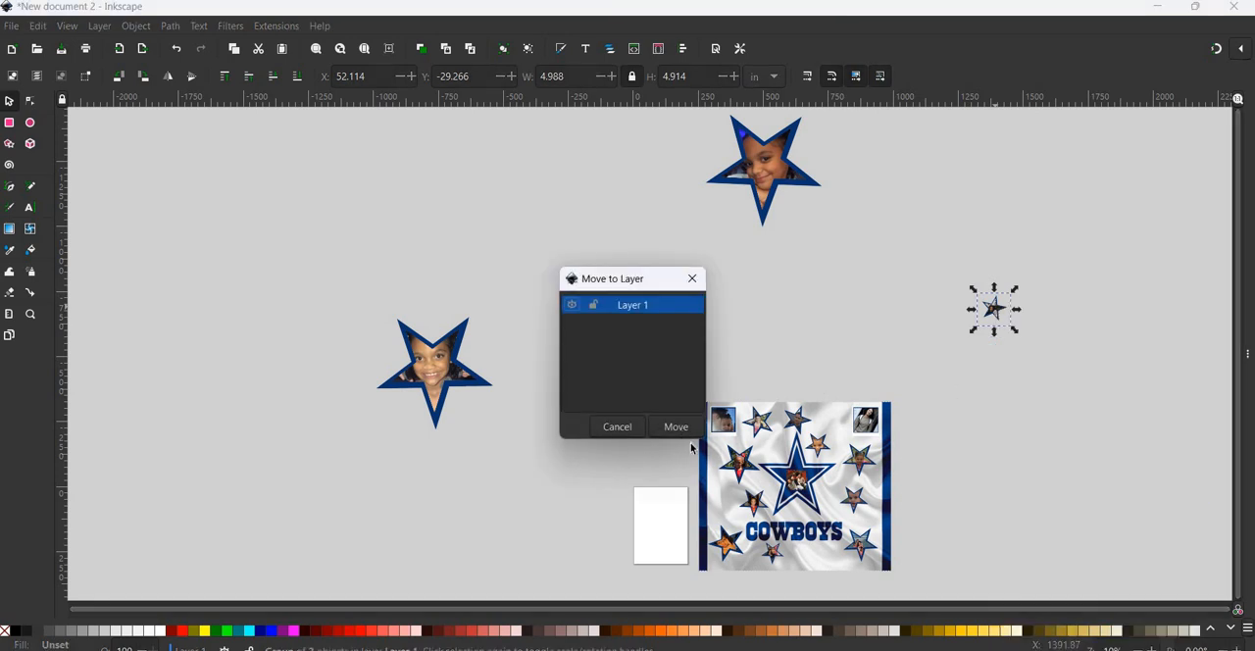
left_click(675, 428)
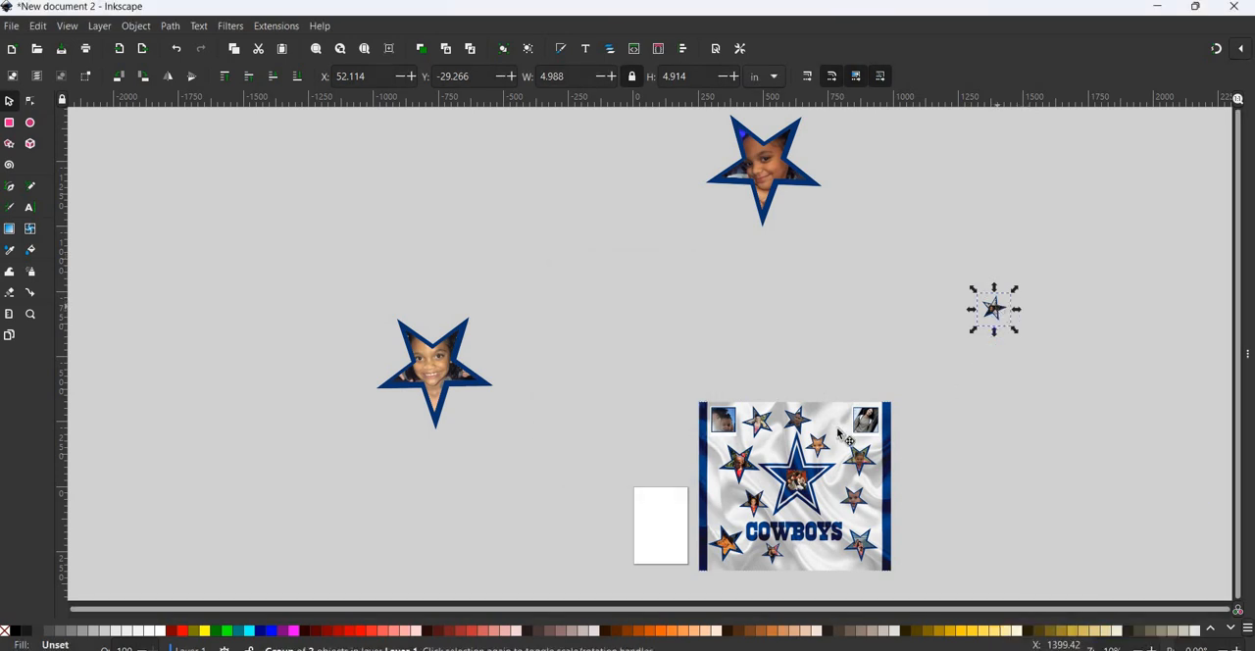
left_click_drag(841, 436, 828, 402)
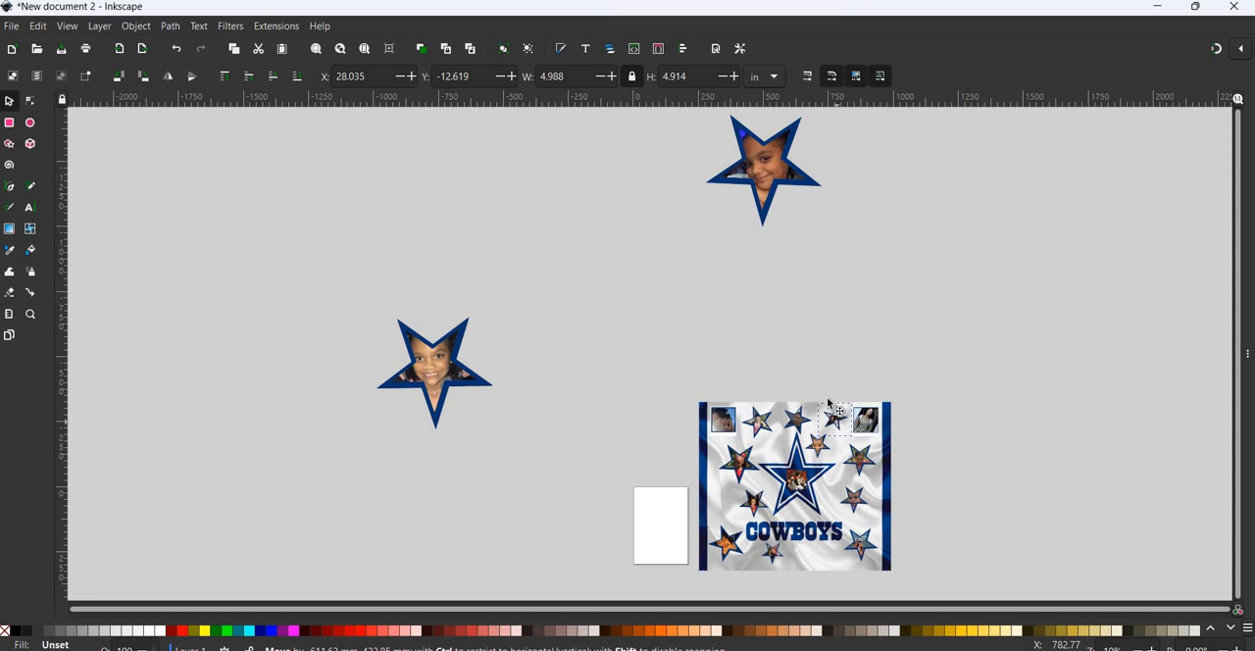
- Bring the star photo above the panel closer, move it to Layer 1, and shrink it to about 7.3 in wide
left_click(755, 173)
left_click_drag(823, 233, 885, 304)
right_click(887, 312)
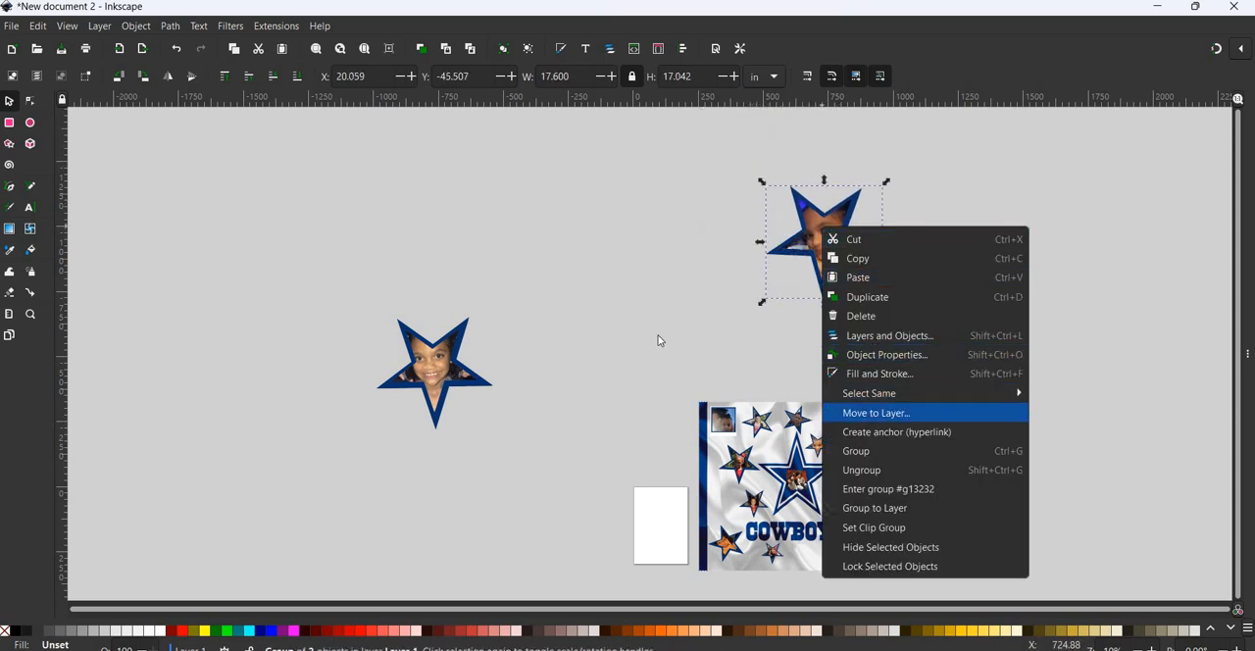
left_click(894, 413)
key("Escape")
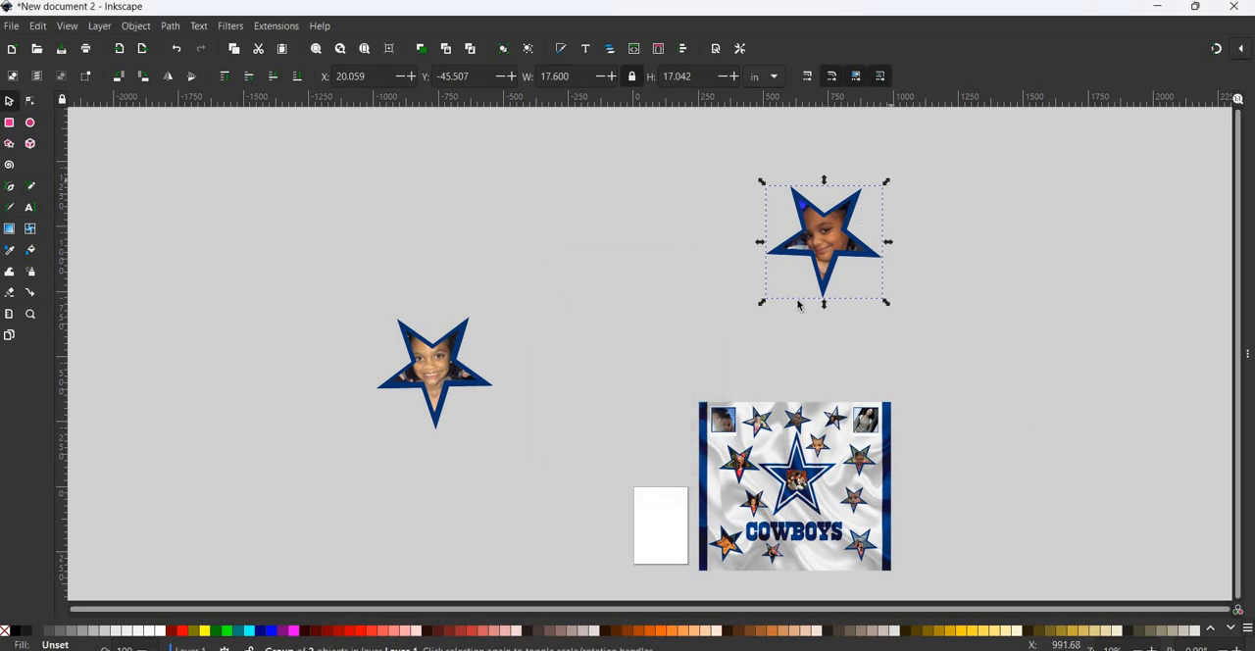
left_click_drag(889, 184, 827, 259)
left_click_drag(837, 254, 843, 246)
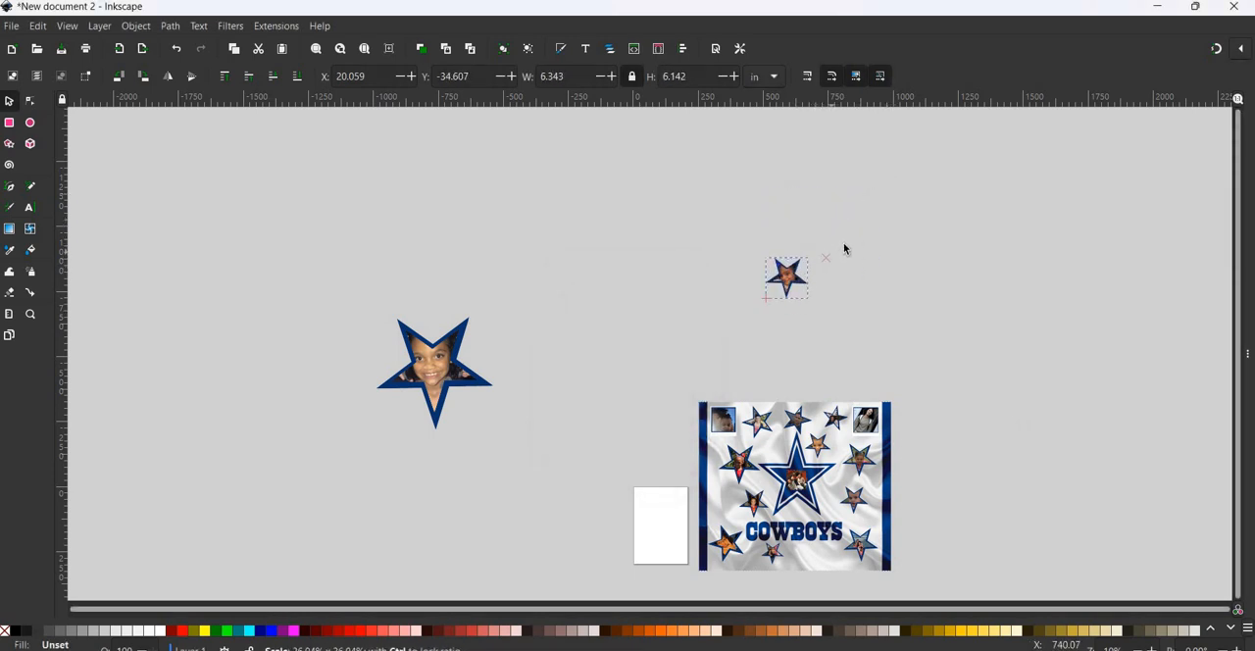
left_click(794, 280)
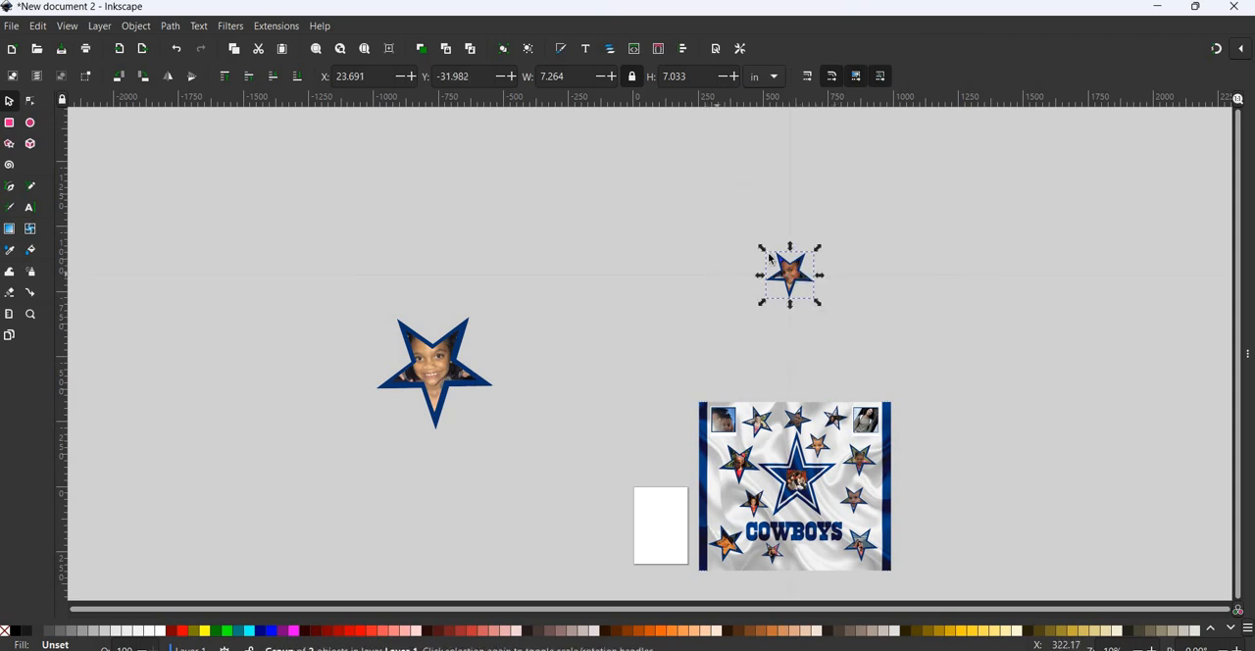
- Shrink the star photo above the panel further to about 3.5 in wide and place it below the right half of the COWBOYS wordmark
left_click_drag(717, 274, 741, 139)
left_click(790, 275)
left_click_drag(816, 249, 803, 261)
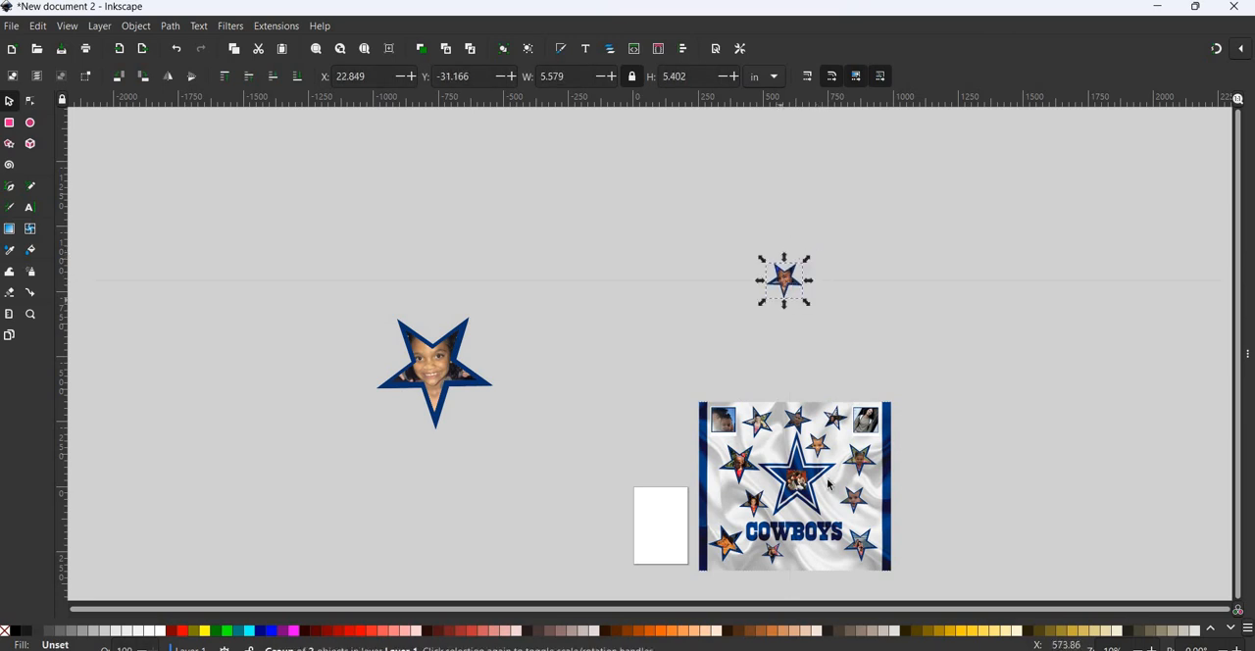
left_click(796, 284)
left_click_drag(792, 284, 822, 566)
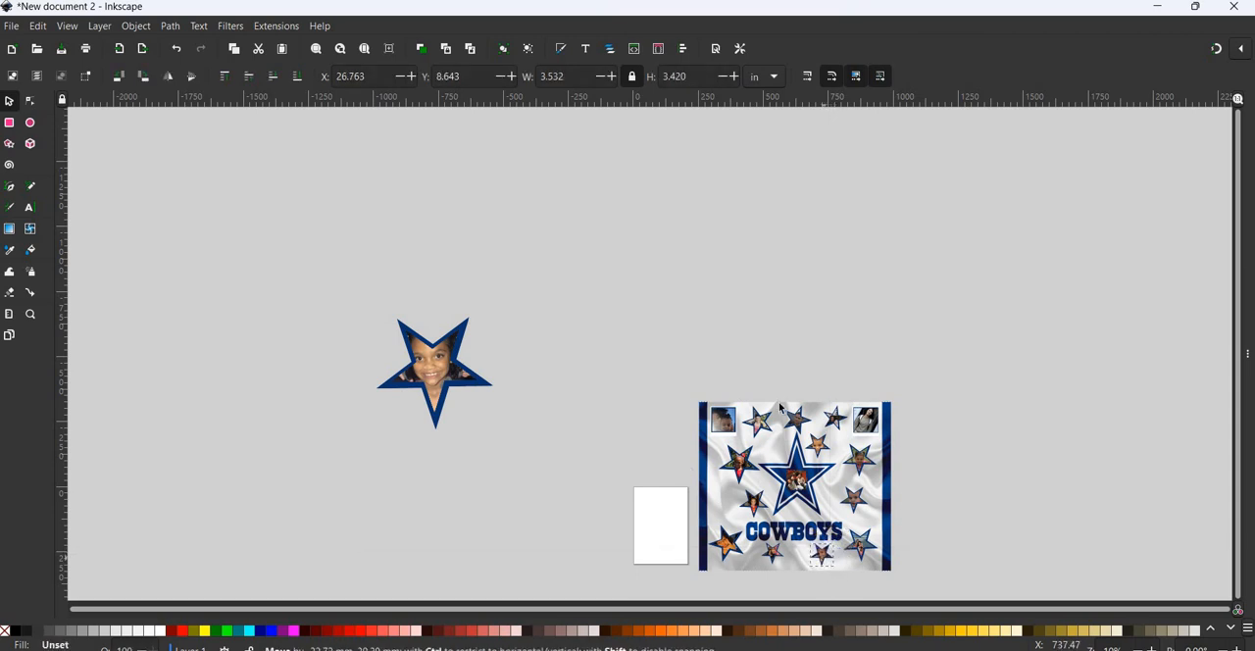
- Shrink the last remaining star photo to about 4.1 in wide and place it just above and left of the Cowboys star
left_click(453, 363)
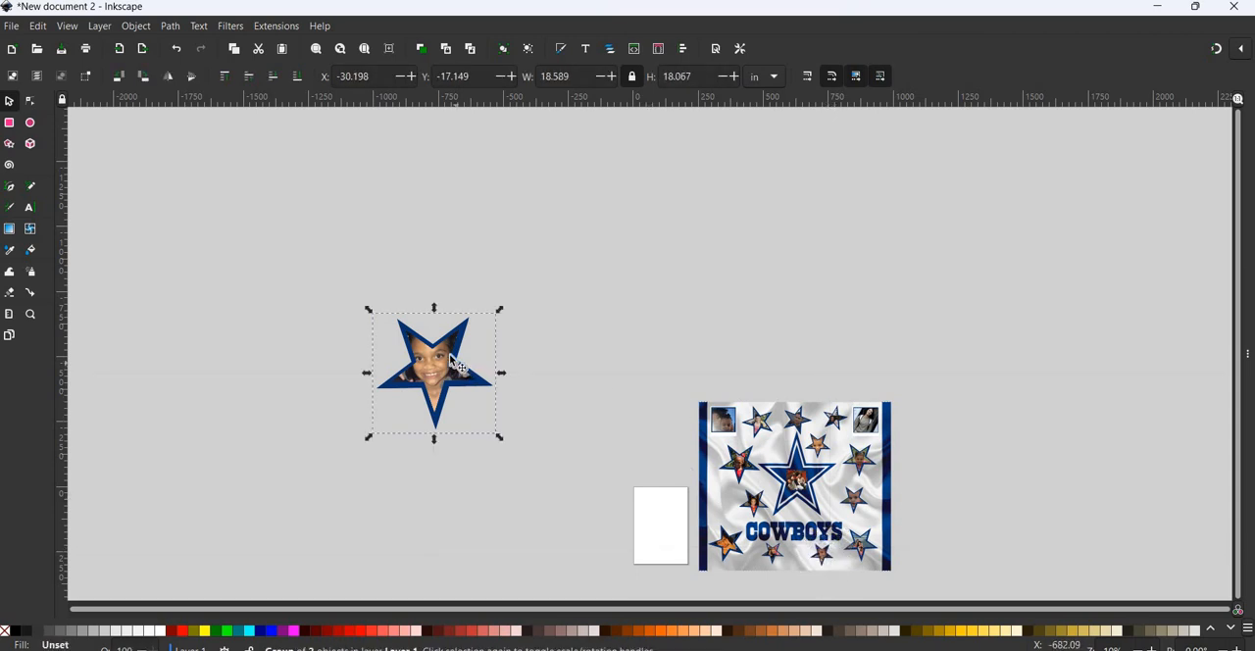
left_click_drag(370, 315, 776, 449)
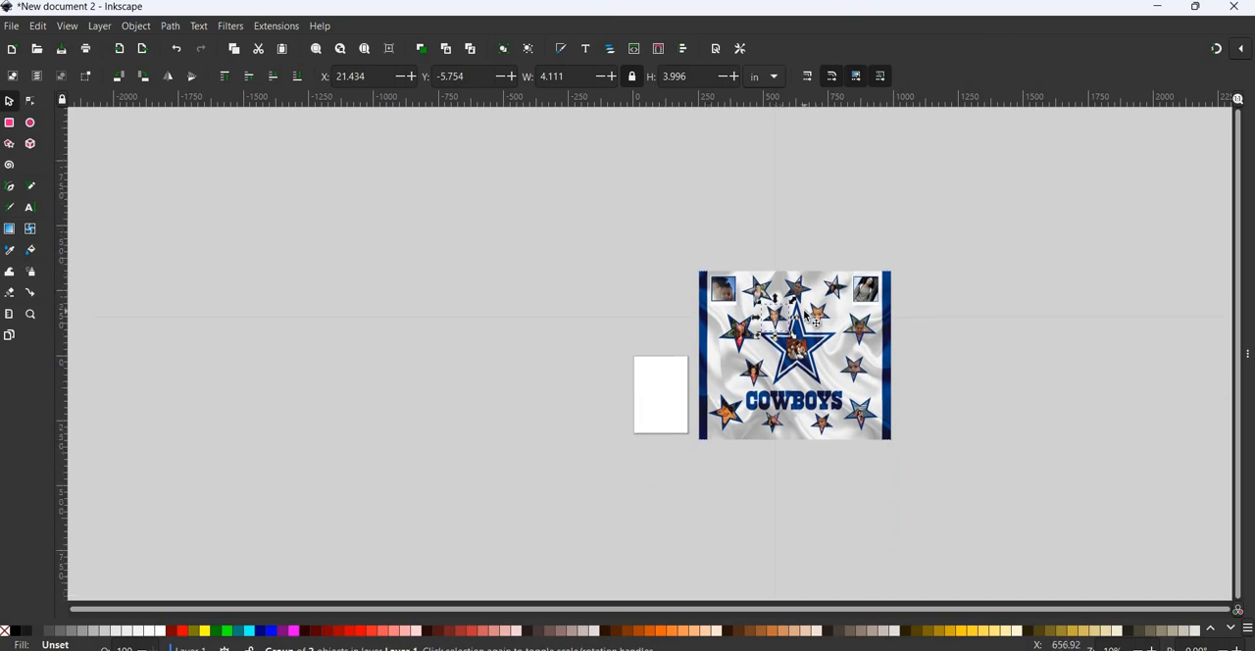
scroll(806, 316, "up", 3)
scroll(806, 317, "up", 1)
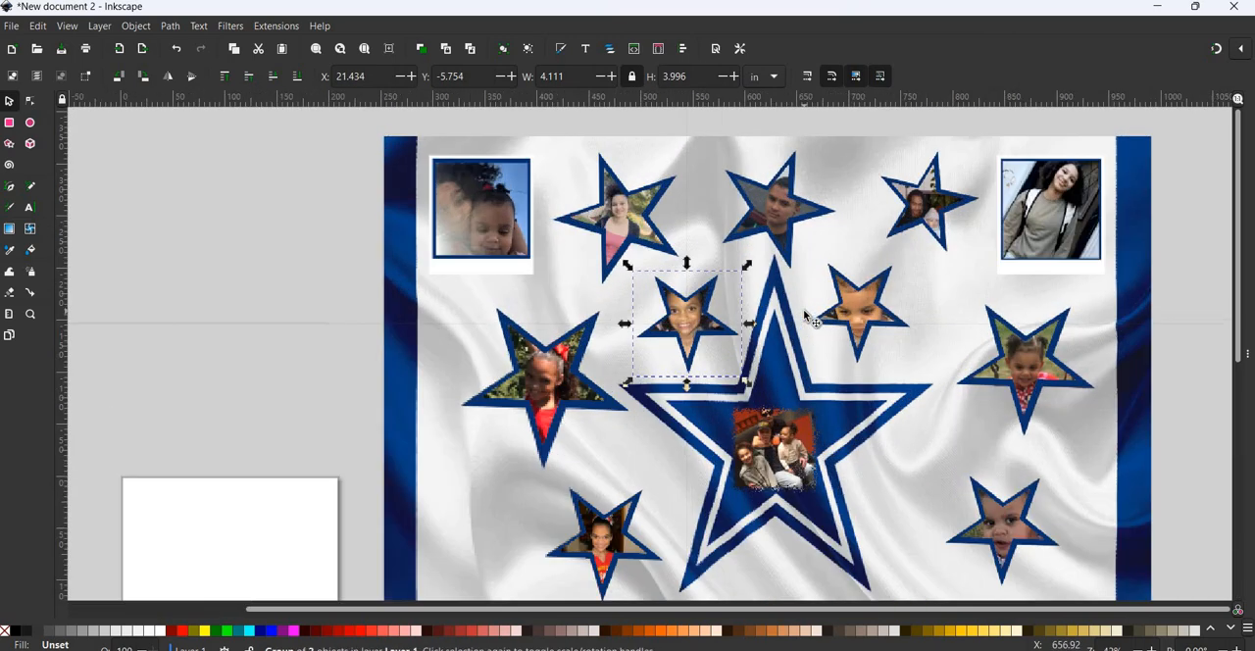
scroll(806, 316, "down", 1)
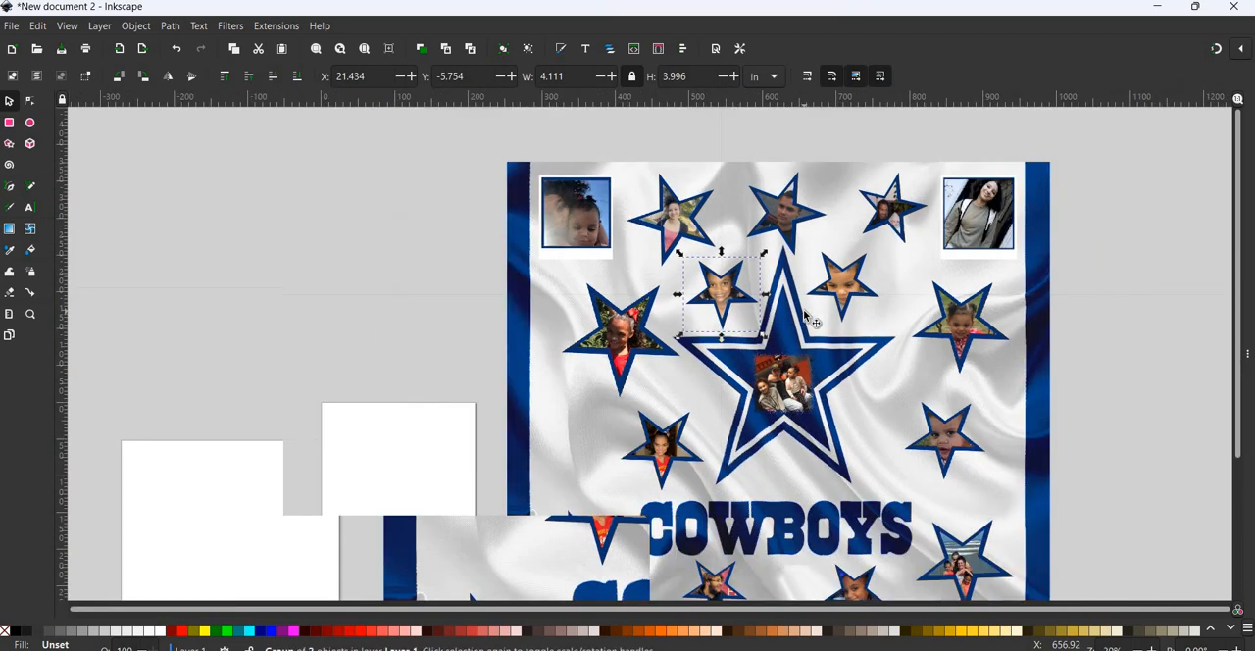
- Spread the star photos along the collage's left half: move the large upper one outward, raise the two below it, and nudge the small one under COWBOYS
scroll(806, 316, "down", 1)
scroll(804, 312, "down", 1)
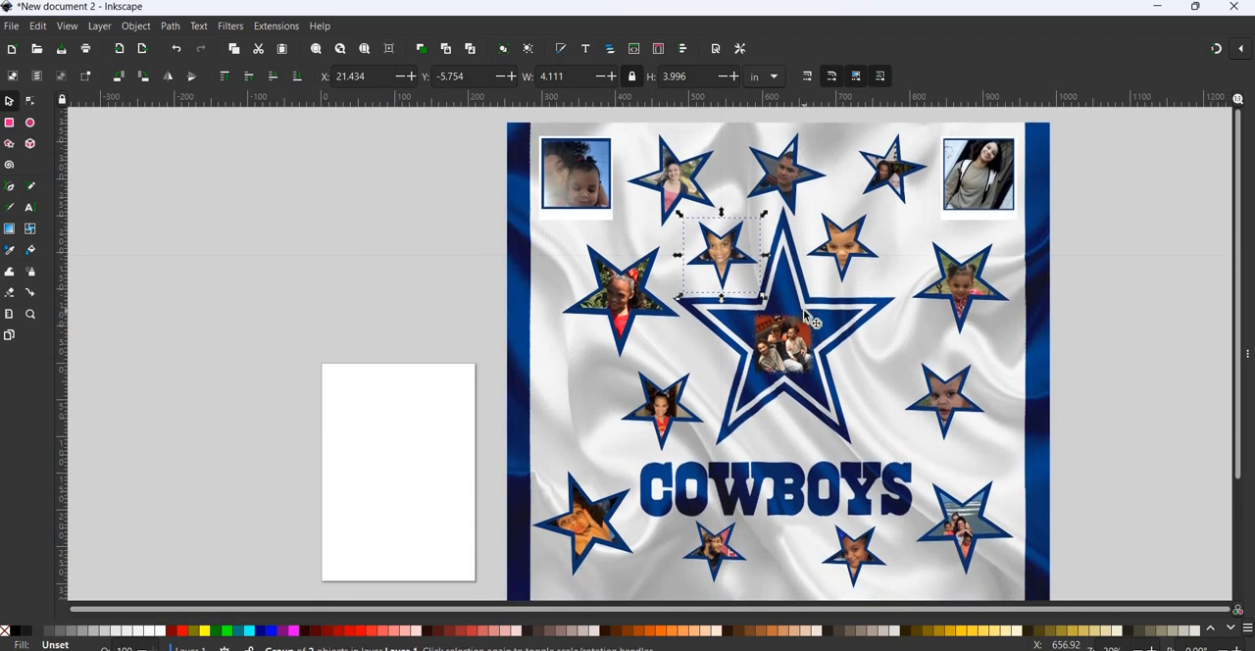
key("Escape")
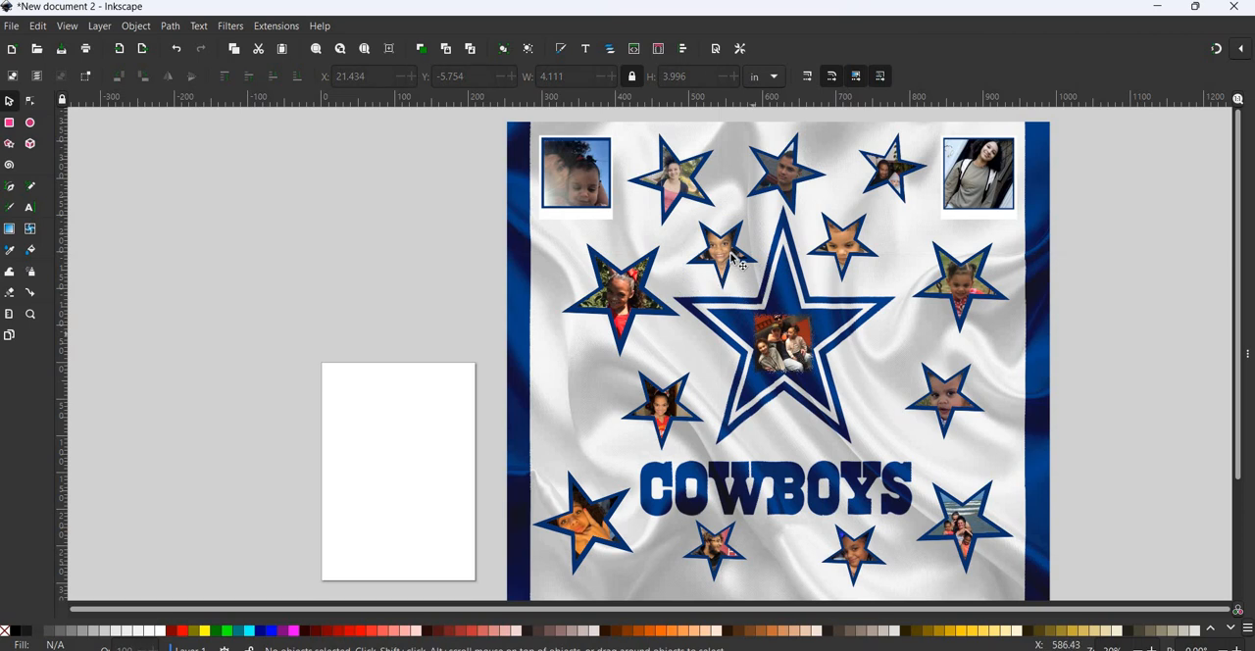
left_click_drag(607, 302, 664, 359)
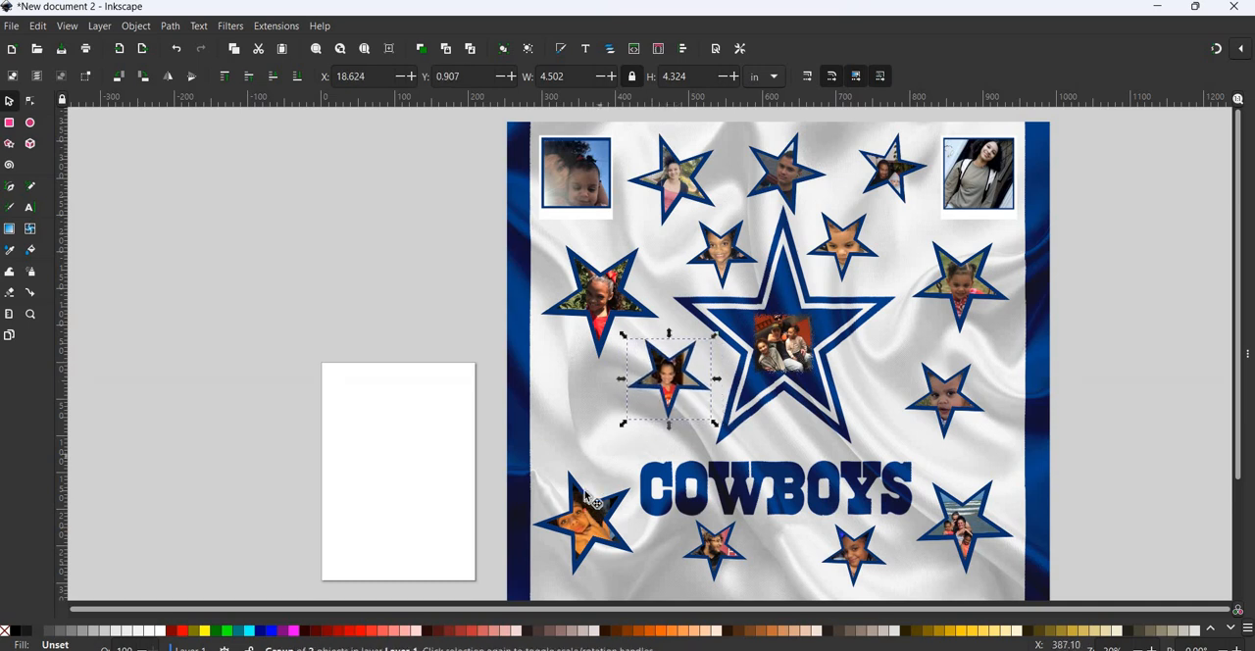
left_click_drag(586, 500, 595, 479)
left_click_drag(705, 568, 698, 582)
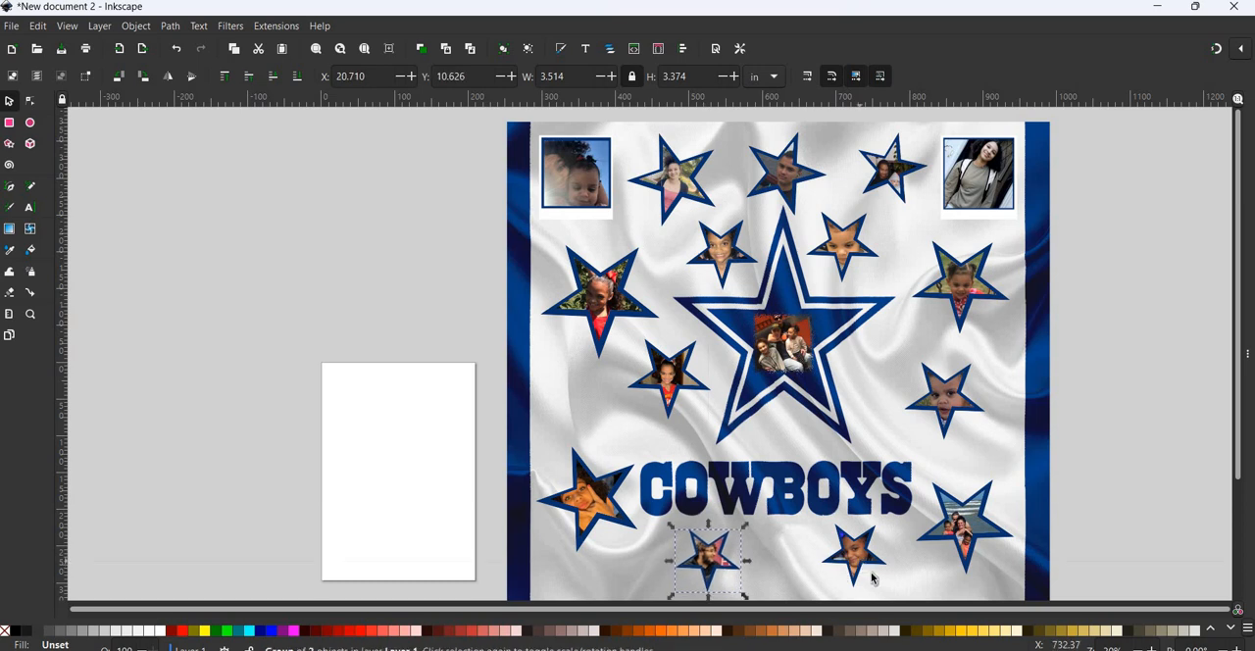
key("Escape")
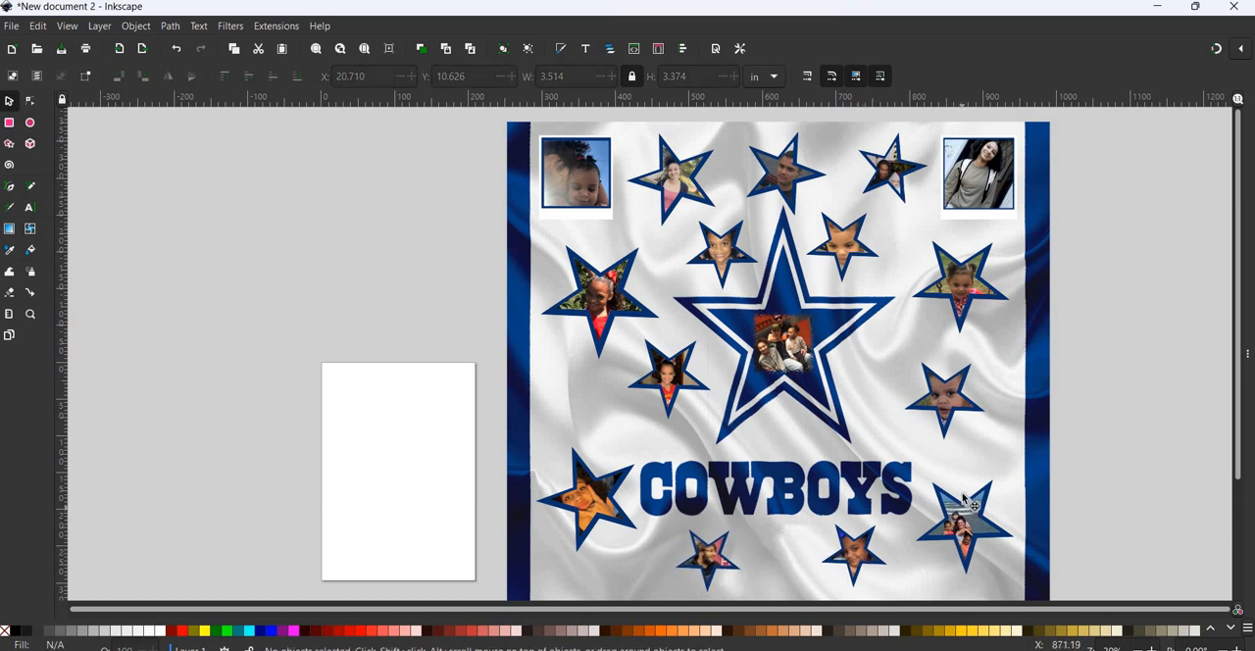
- Rearrange the star photos along the collage's right half so they curve evenly around the Cowboys star, from the upper-right frame down to the wordmark
left_click_drag(964, 501, 967, 495)
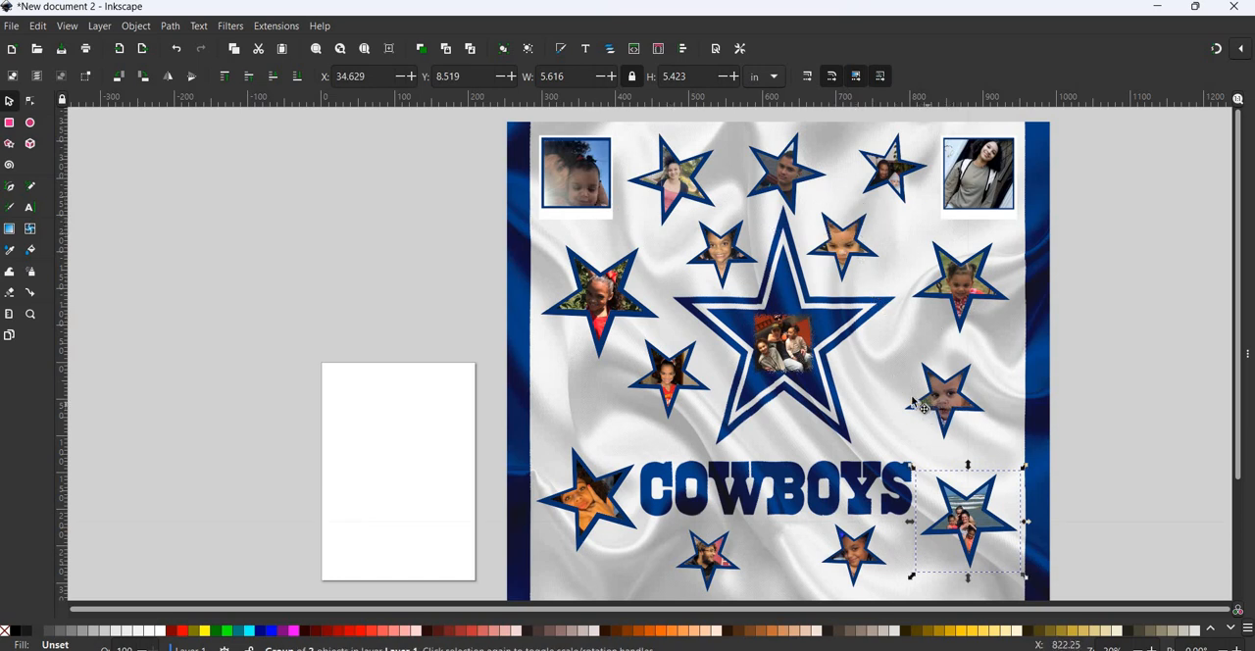
left_click_drag(912, 402, 861, 416)
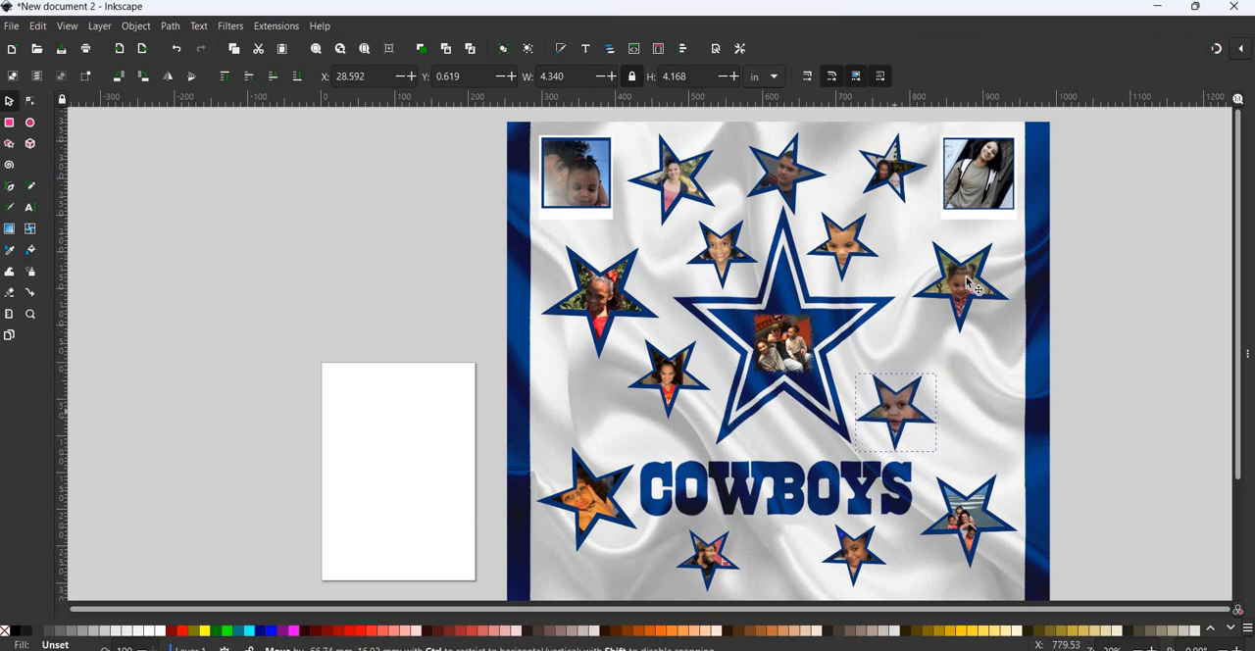
left_click_drag(970, 284, 969, 336)
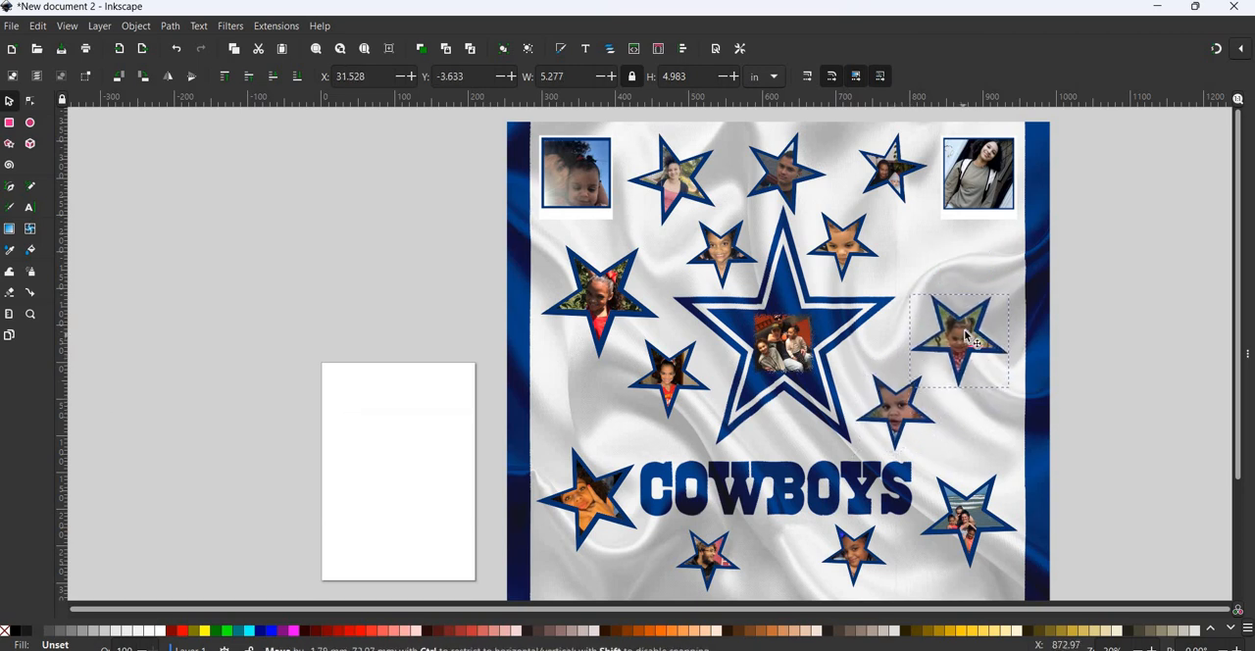
left_click_drag(858, 250, 924, 264)
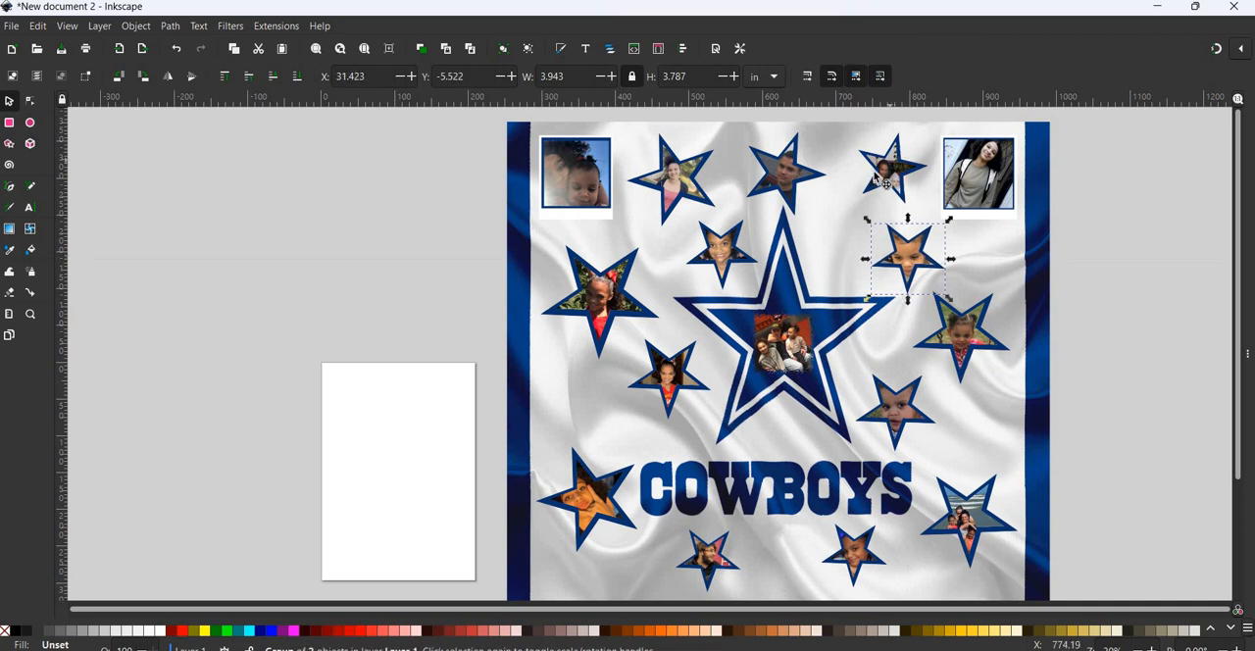
left_click_drag(878, 179, 865, 186)
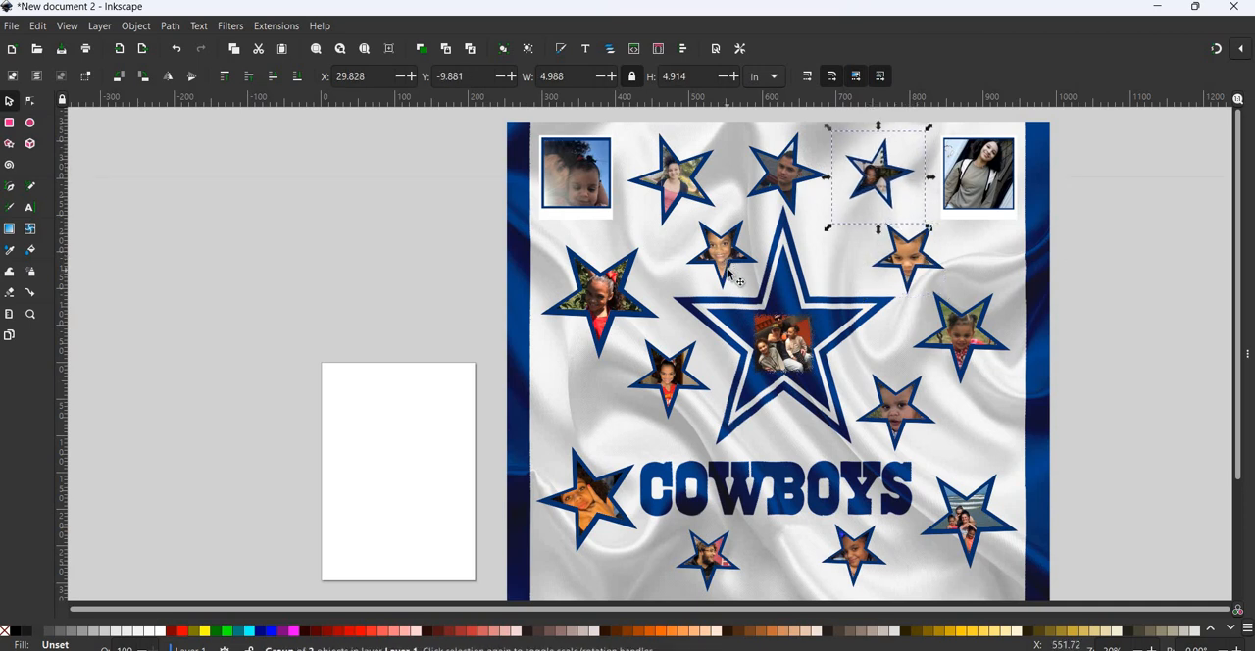
- Place the small star photo beside the upper-left frame, put the pink-top star next to the Cowboys star's tip, and nudge the lower-left star outward
left_click_drag(900, 263, 594, 403)
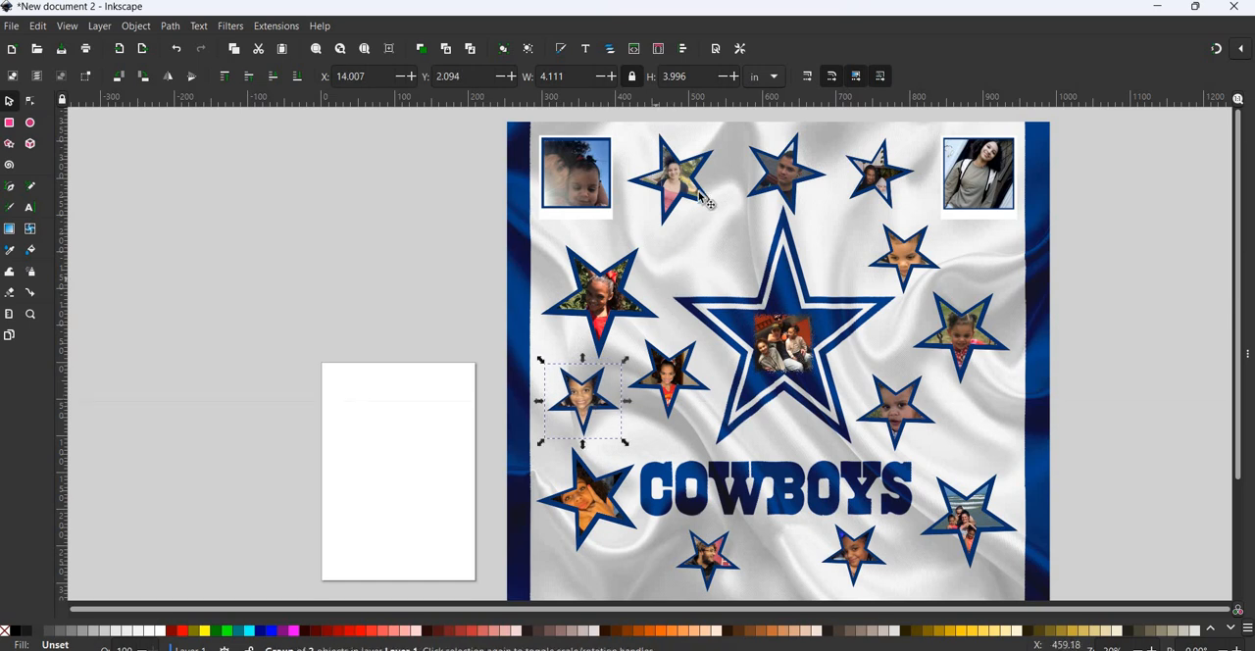
left_click_drag(685, 193, 715, 255)
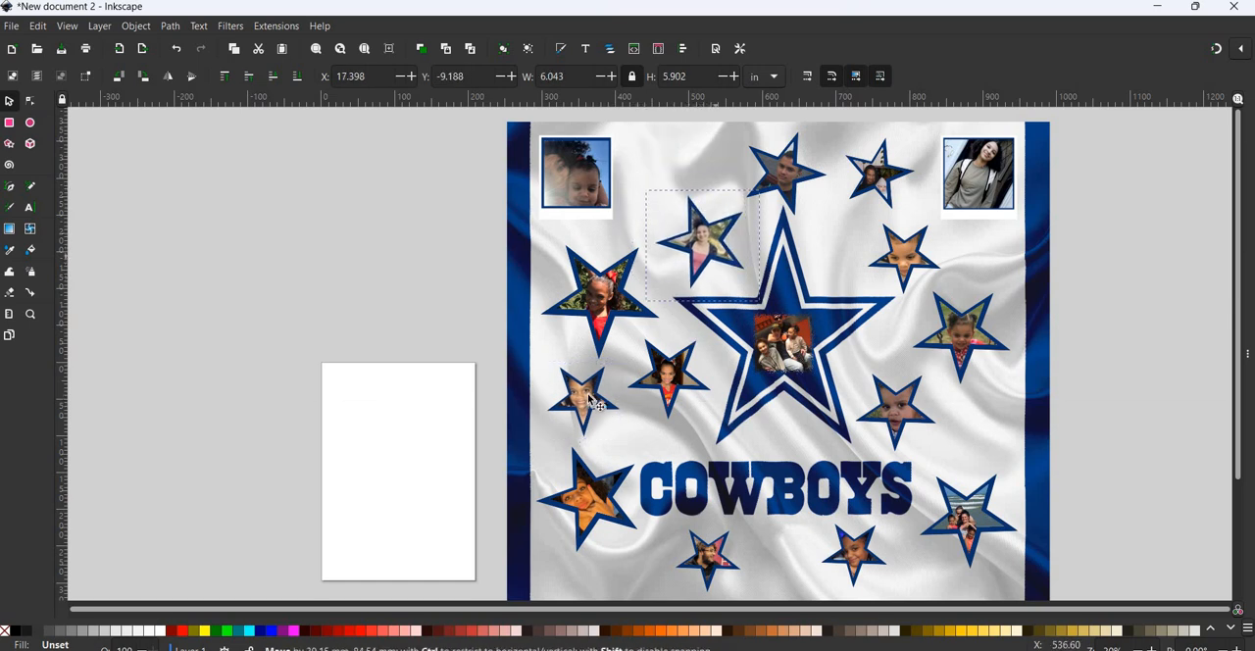
left_click_drag(664, 209, 667, 154)
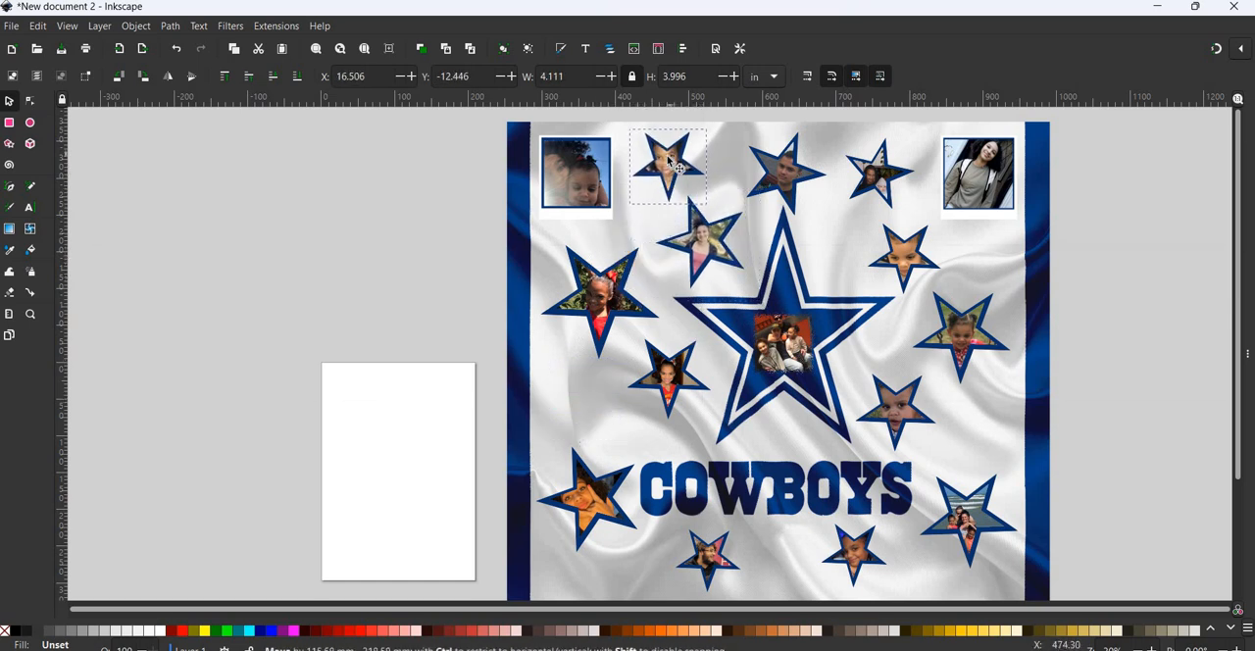
left_click_drag(658, 375, 642, 394)
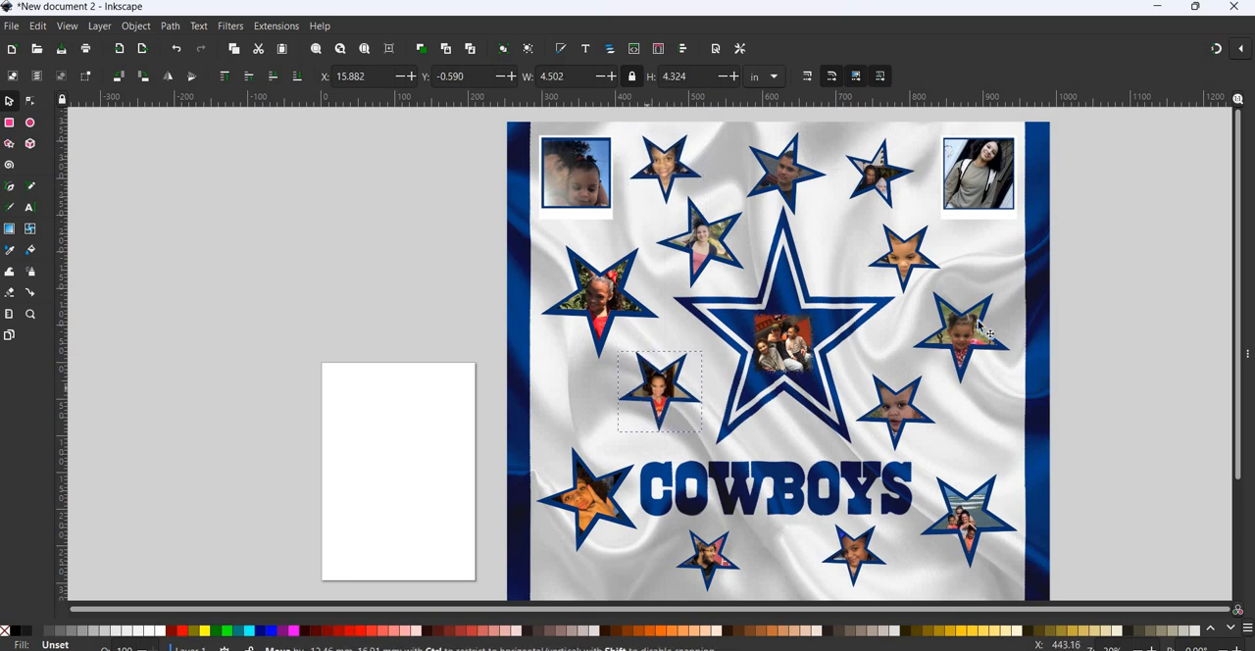
left_click(1143, 270)
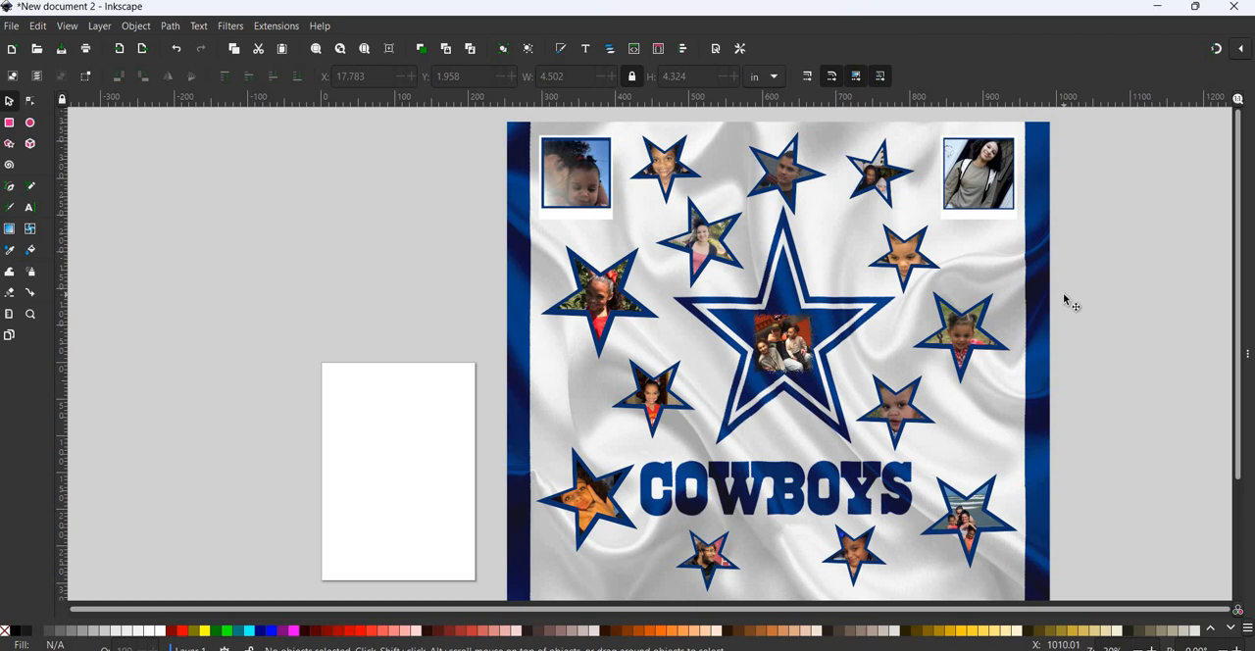
- Bring the whole collage into view and open the Snipping Tool
scroll(1064, 299, "down", 2)
scroll(1064, 299, "up", 2)
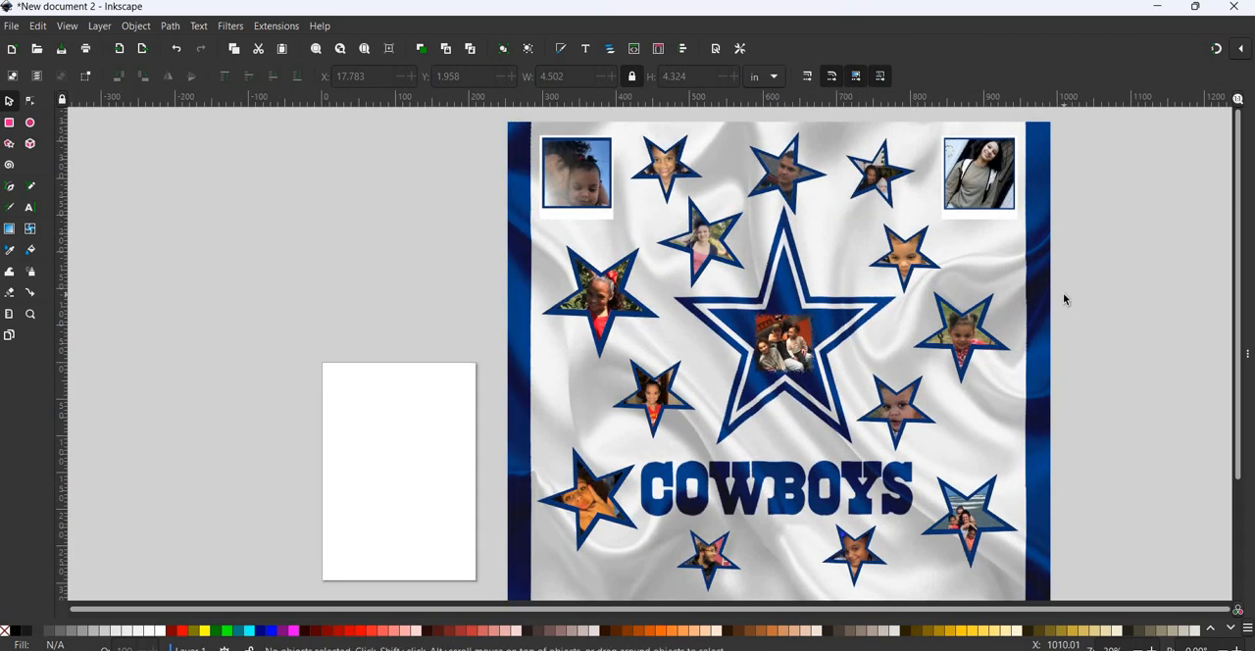
scroll(1063, 293, "down", 2)
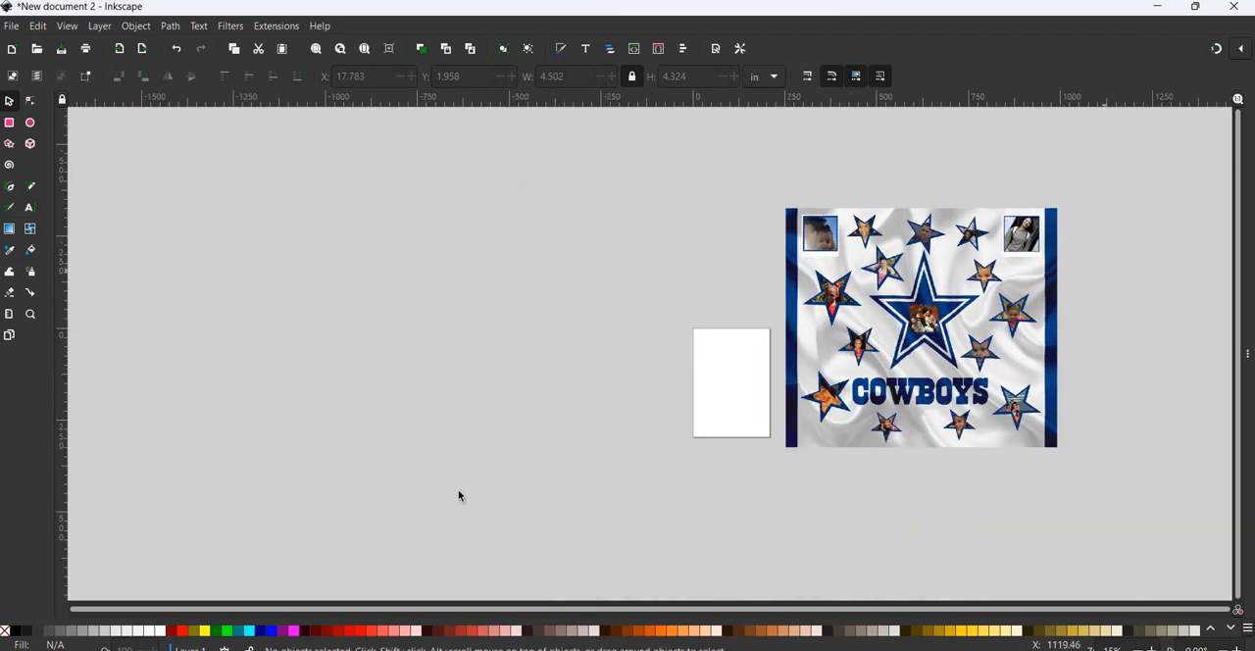
scroll(463, 494, "down", 1)
scroll(463, 494, "right", 3)
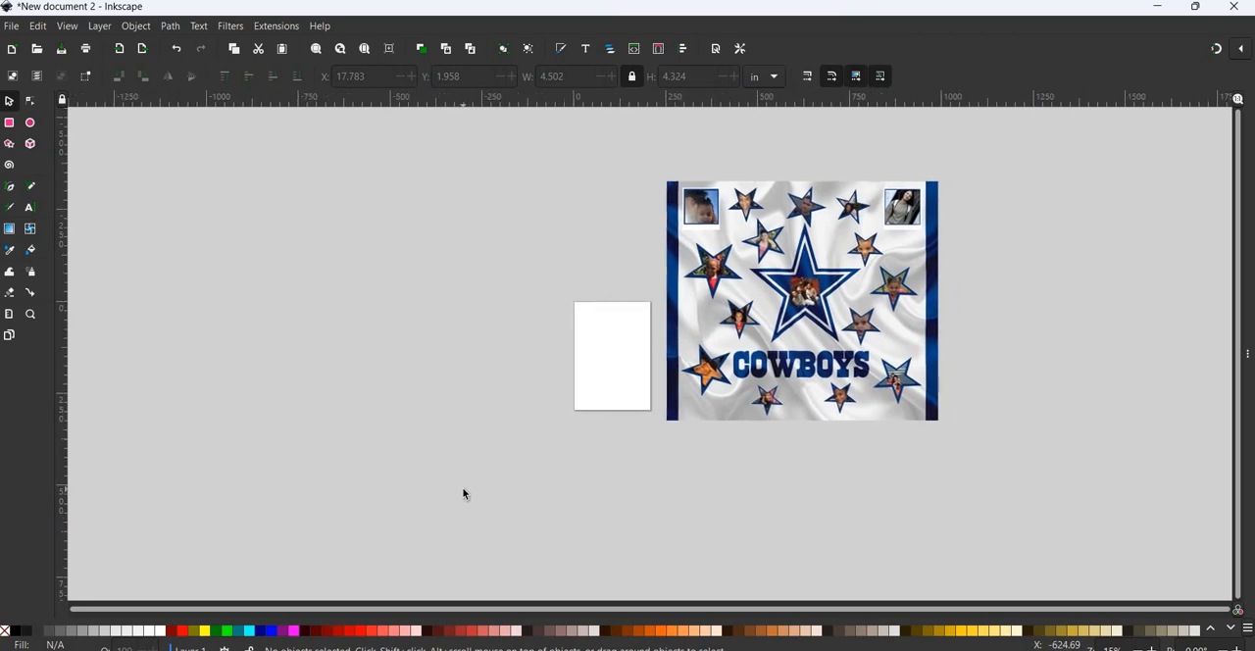
scroll(463, 494, "right", 6)
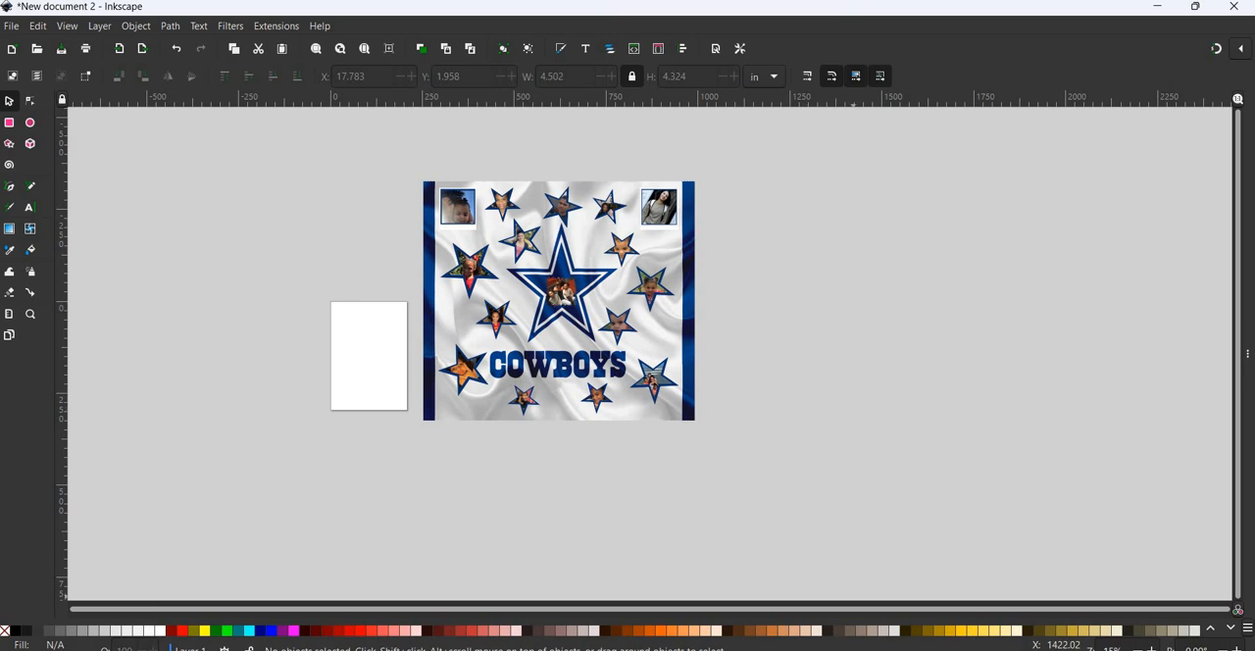
key("super")
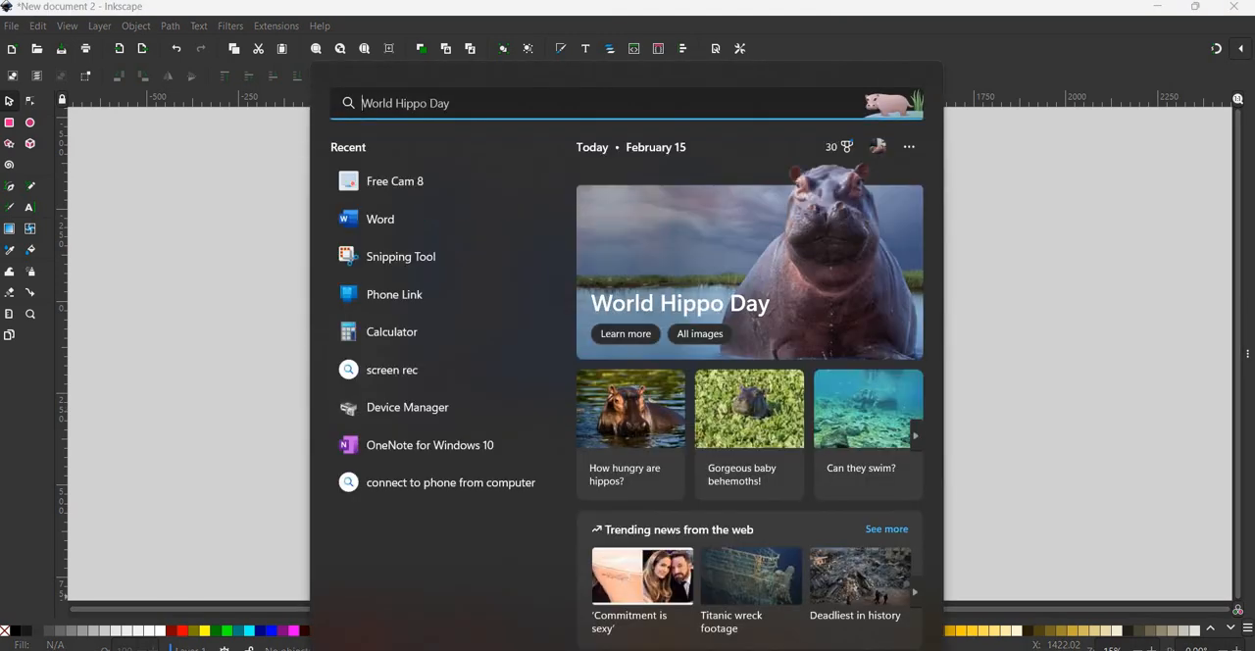
type("snipping")
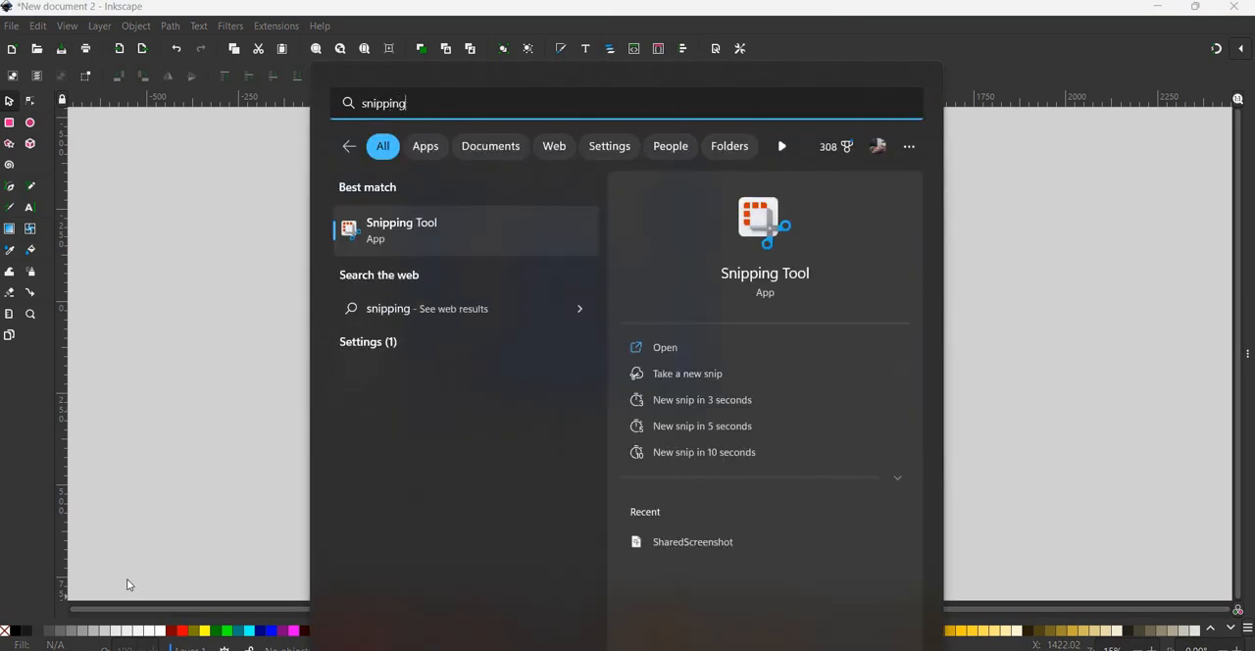
left_click(378, 242)
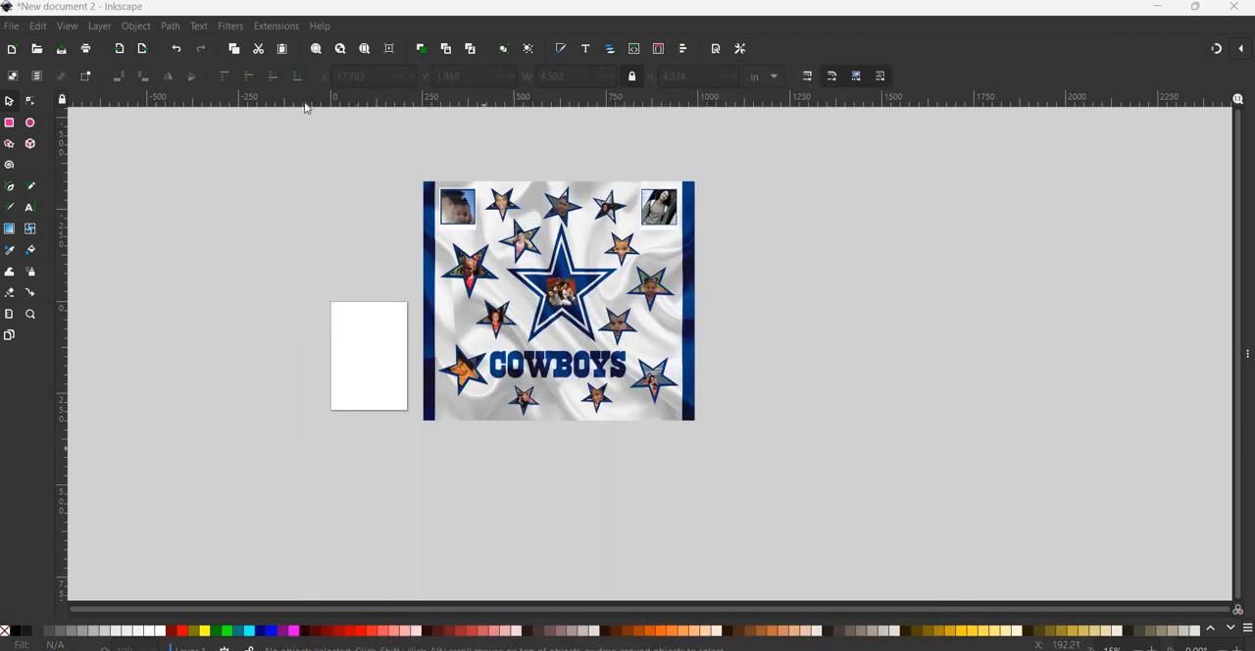
- Capture a rectangular snip around the entire collage and copy it to the clipboard
left_click(306, 51)
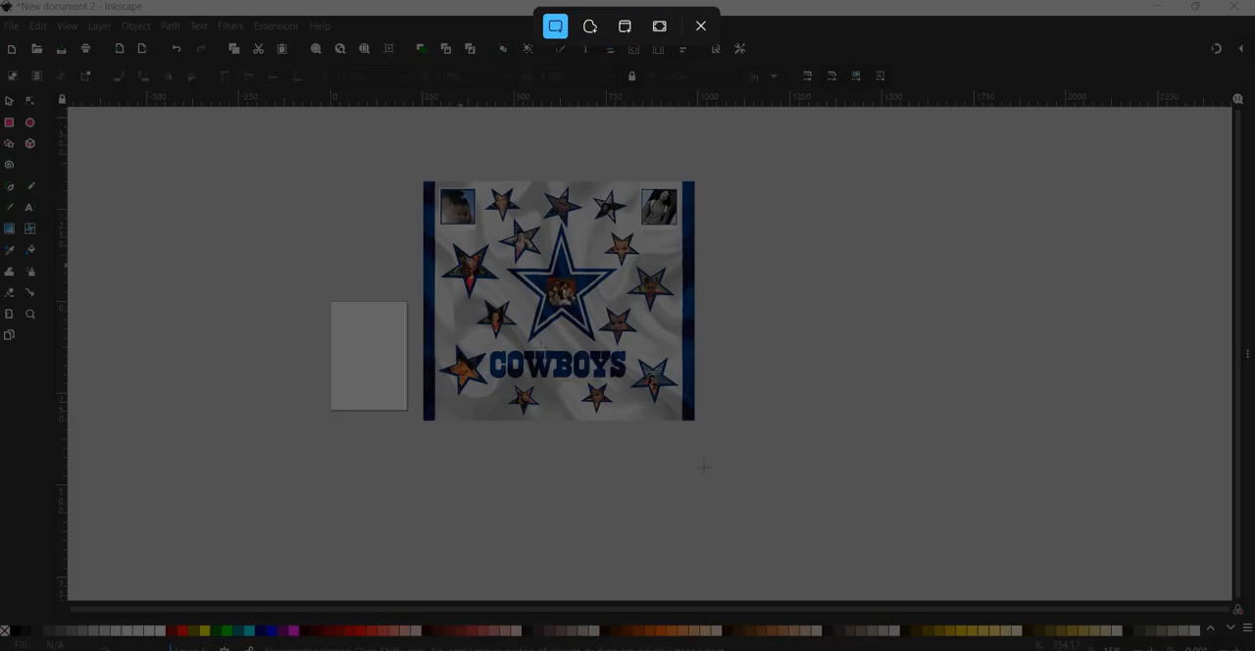
left_click_drag(409, 157, 733, 454)
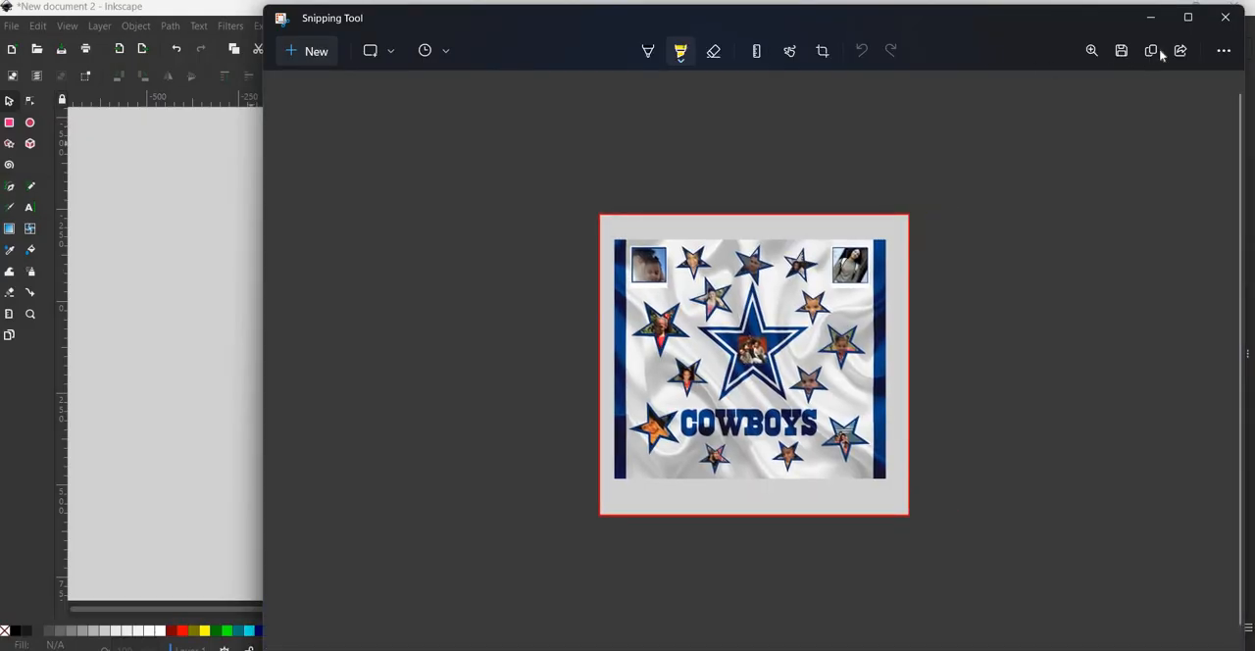
left_click(1159, 54)
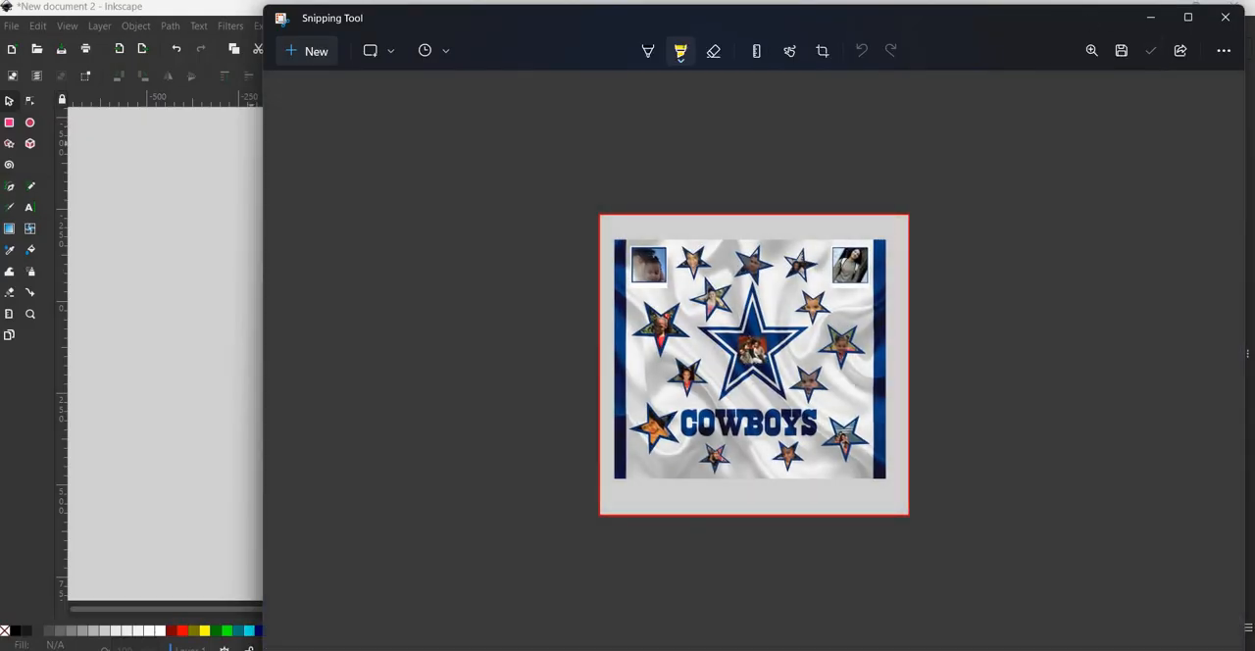
- Switch to Facebook in Chrome and send the copied collage snip in the customer's Messenger chat
mouse_move(687, 649)
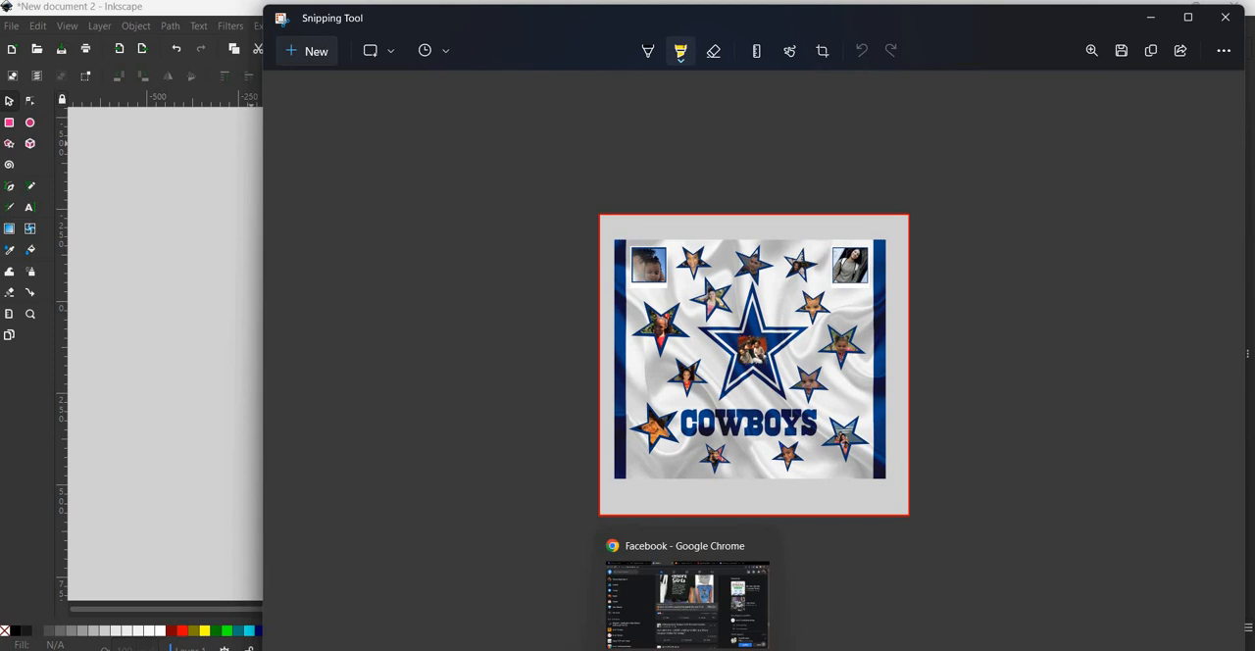
left_click(687, 649)
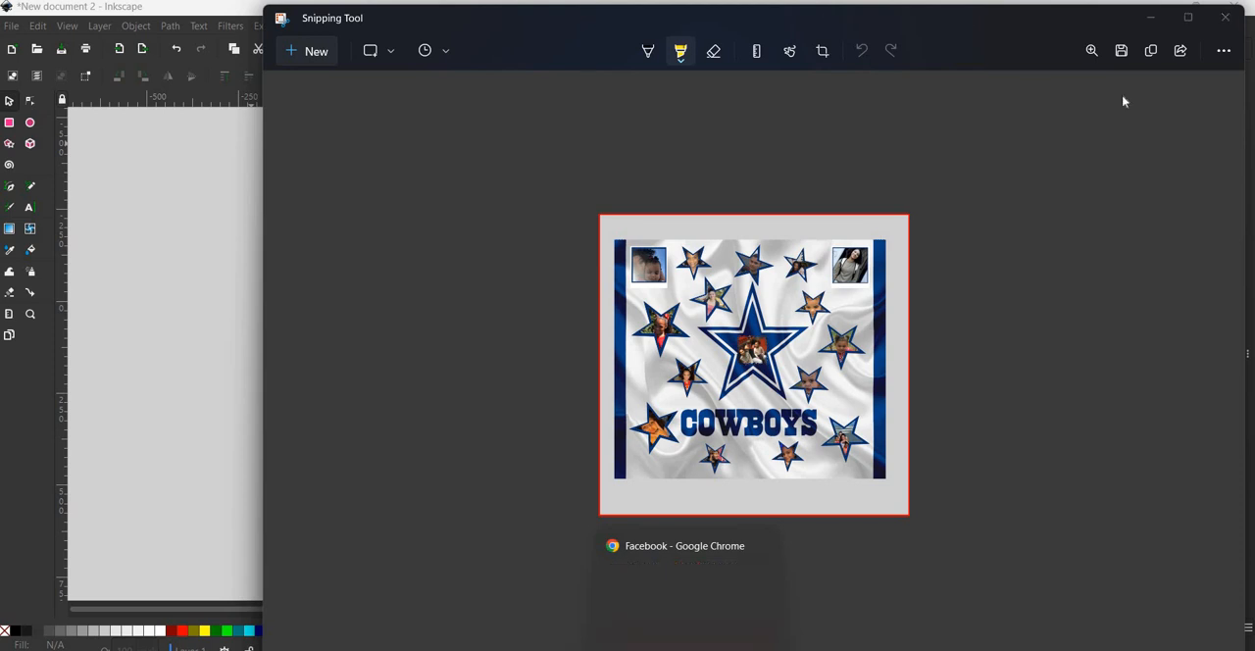
left_click(1134, 77)
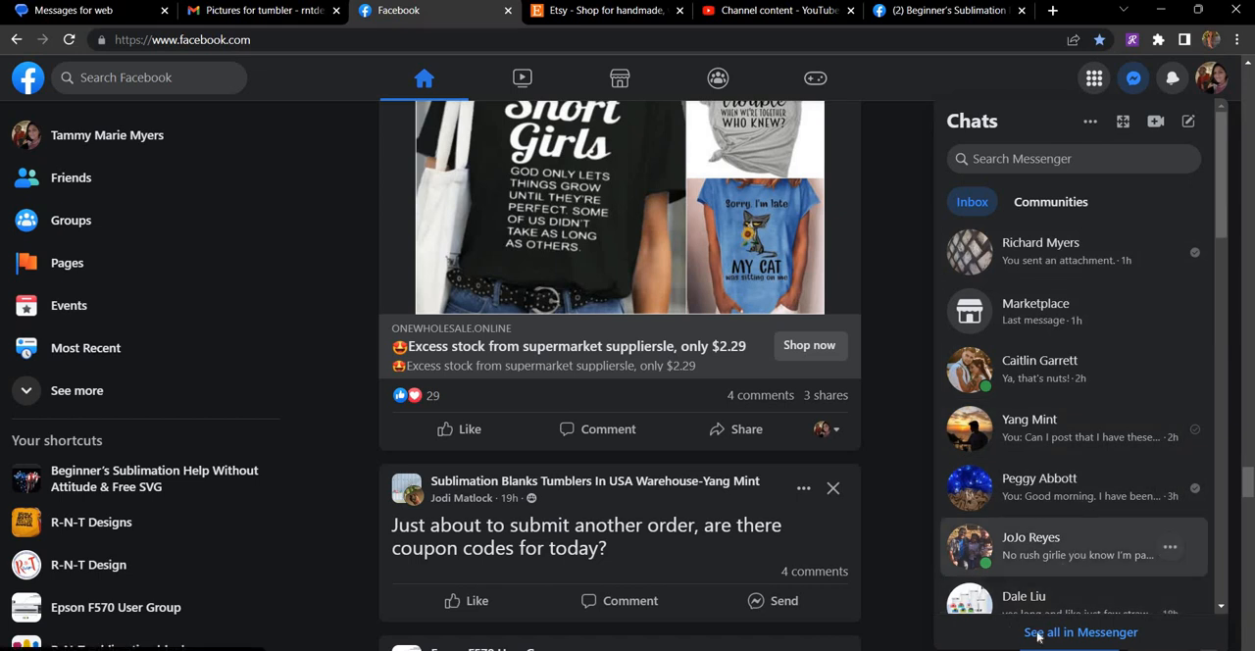
left_click(1069, 549)
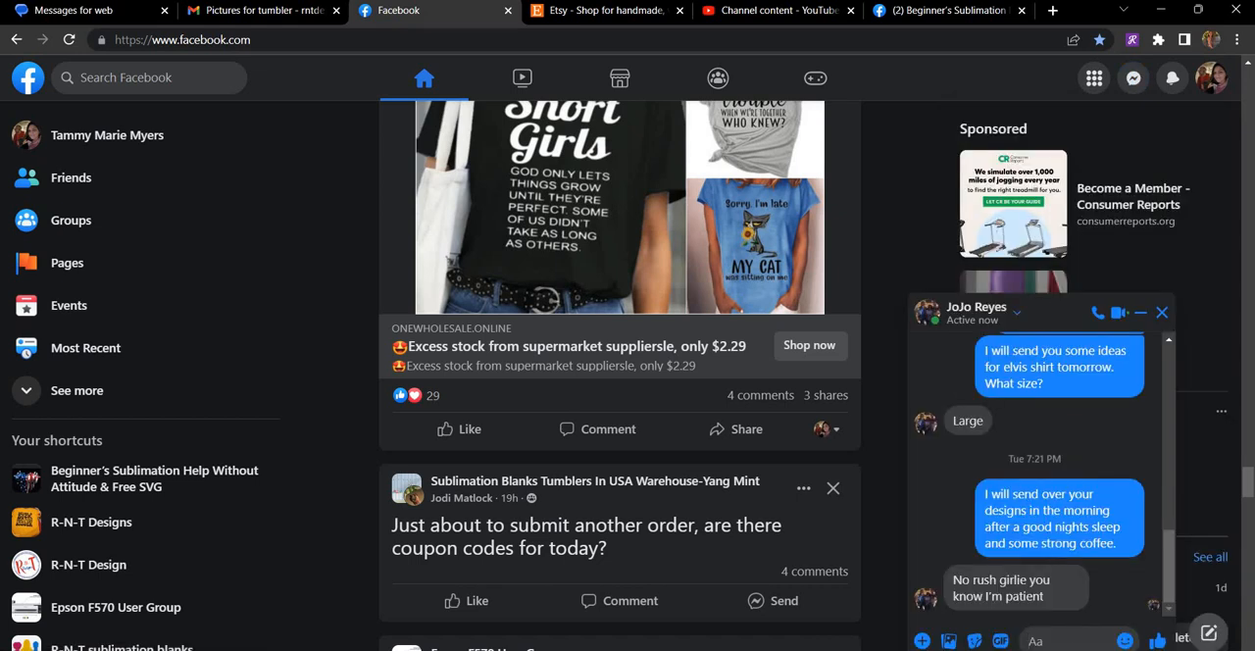
key("ctrl+v")
key("Return")
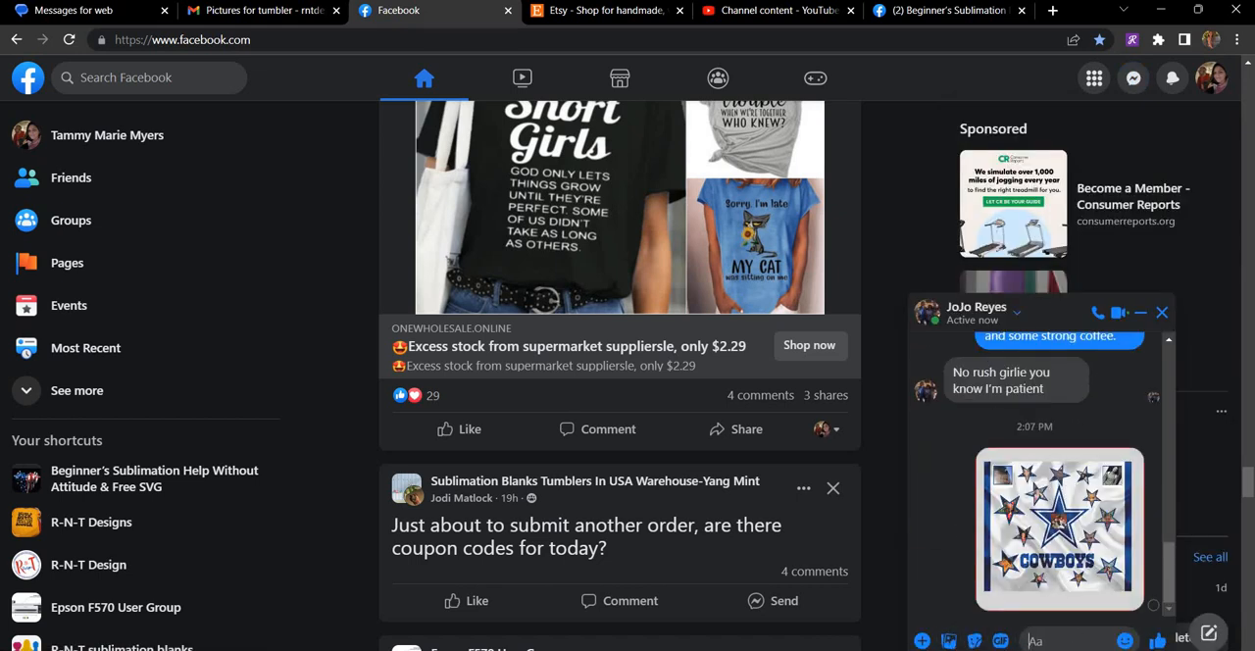
- Send the message "Thoughts?" below the collage image and close the chat
type("Th")
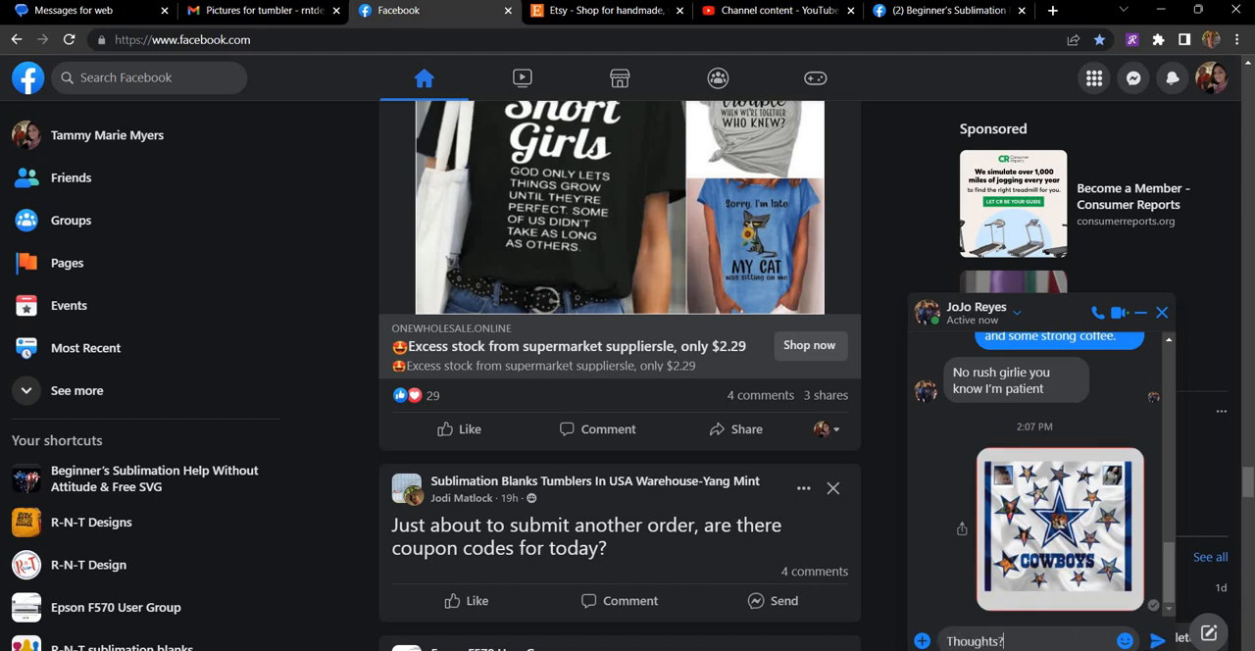
key("Return")
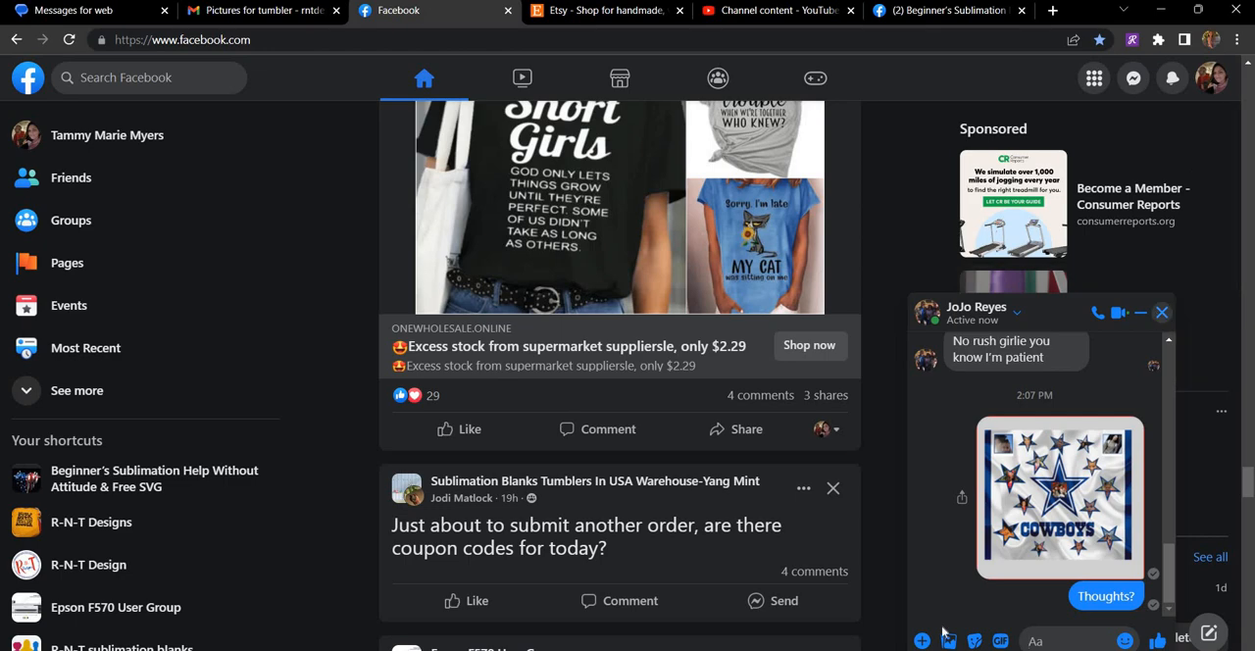
left_click(1166, 315)
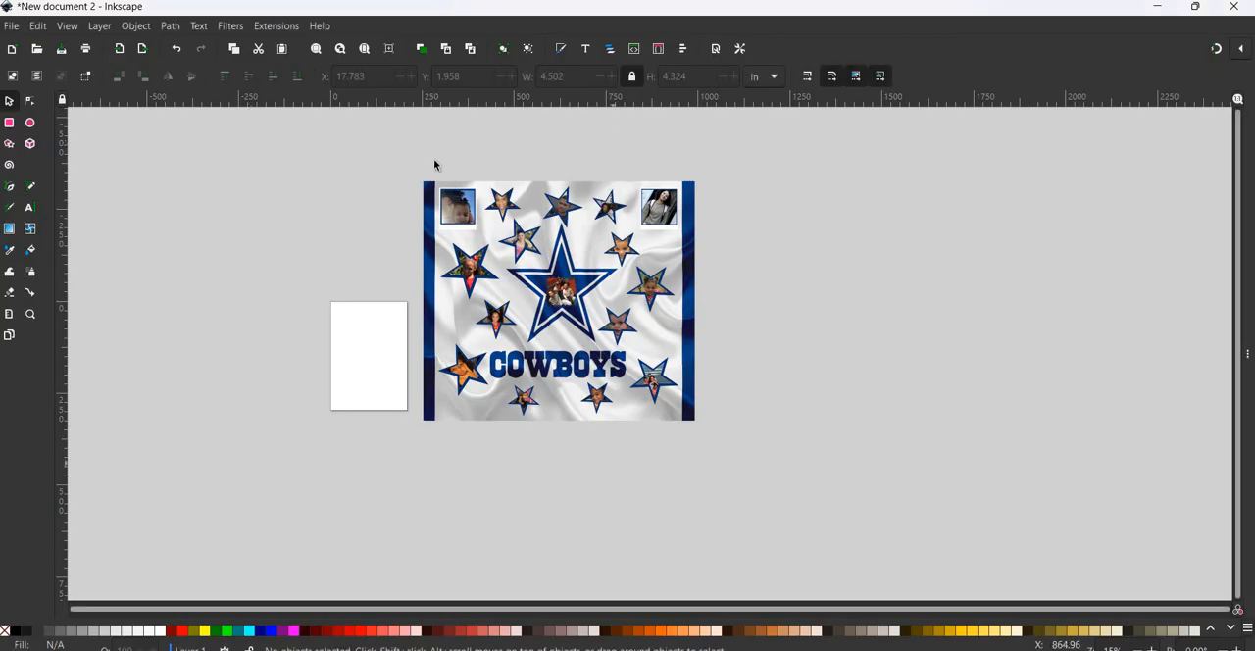
- Group all the collage pieces into one object and move the group slightly farther from the page
left_click_drag(400, 149, 745, 508)
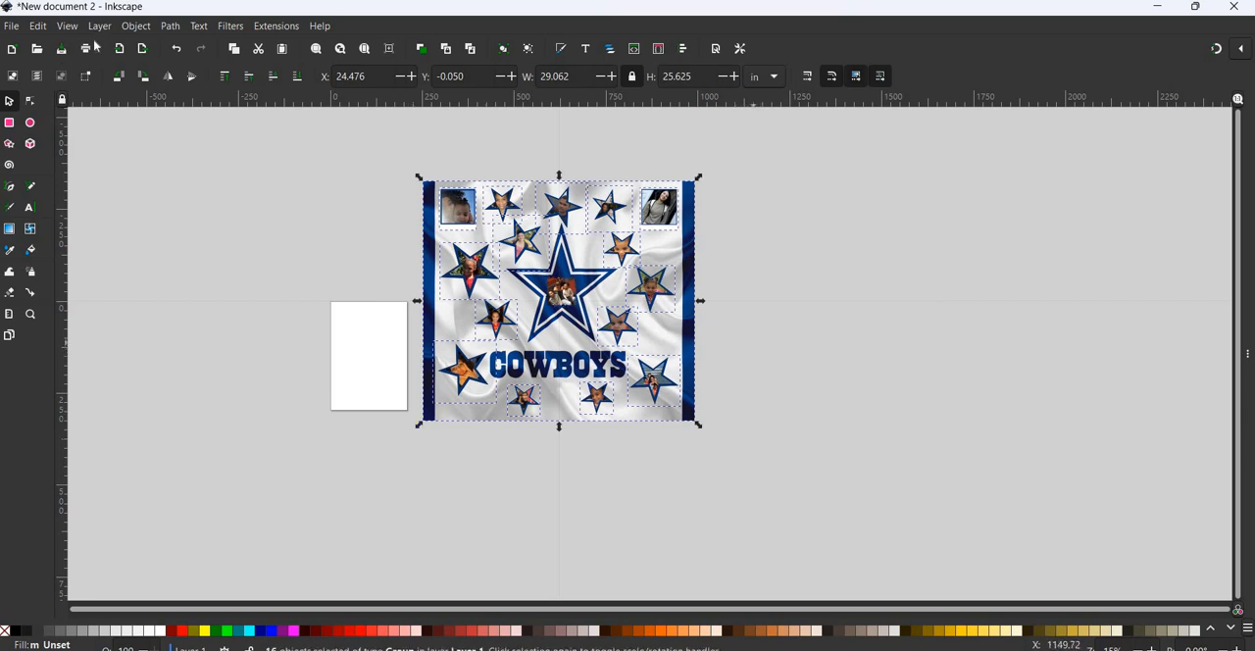
left_click(136, 25)
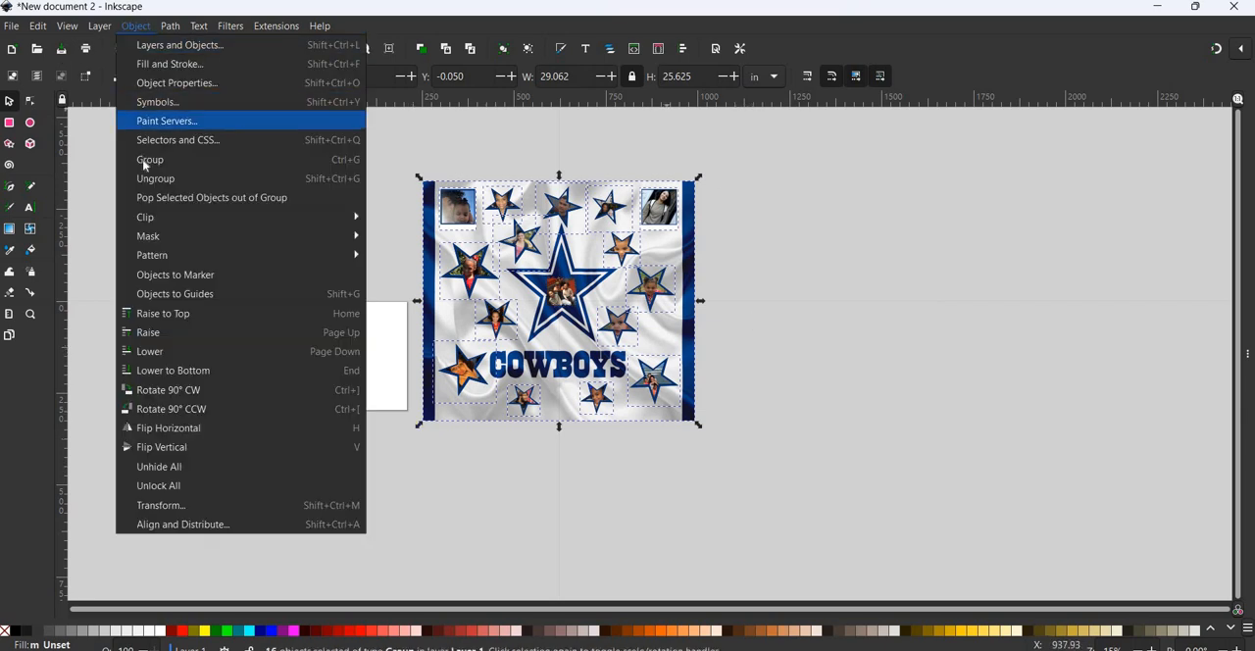
left_click(145, 165)
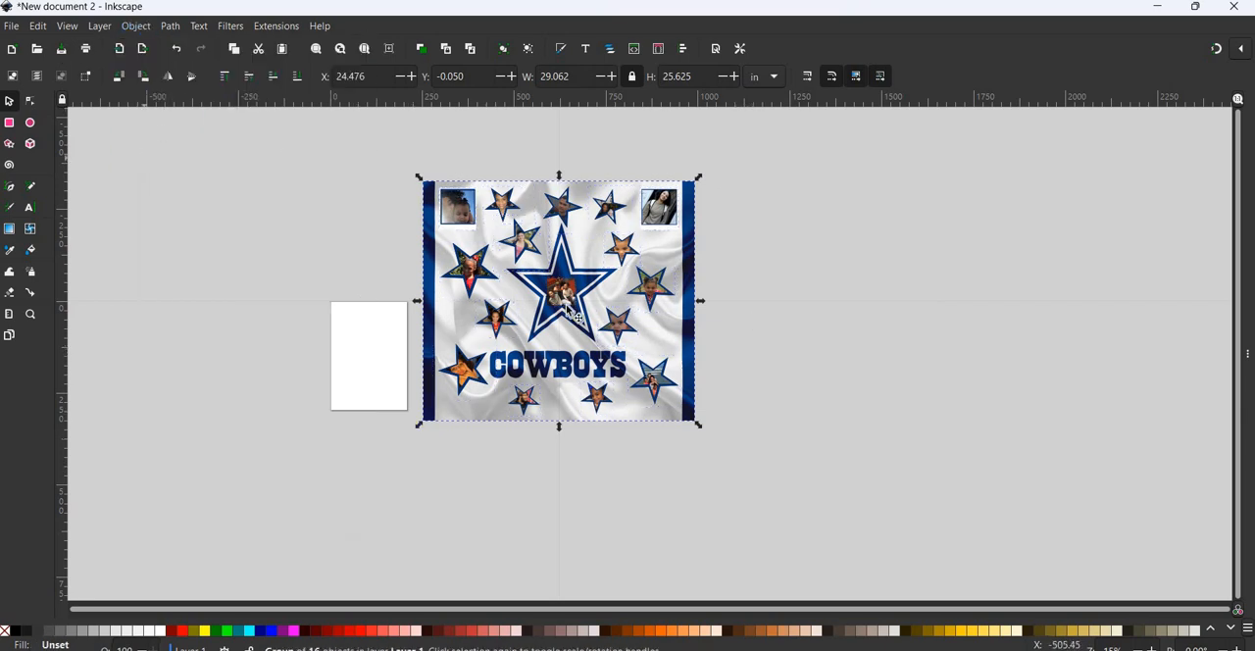
left_click_drag(644, 284, 642, 278)
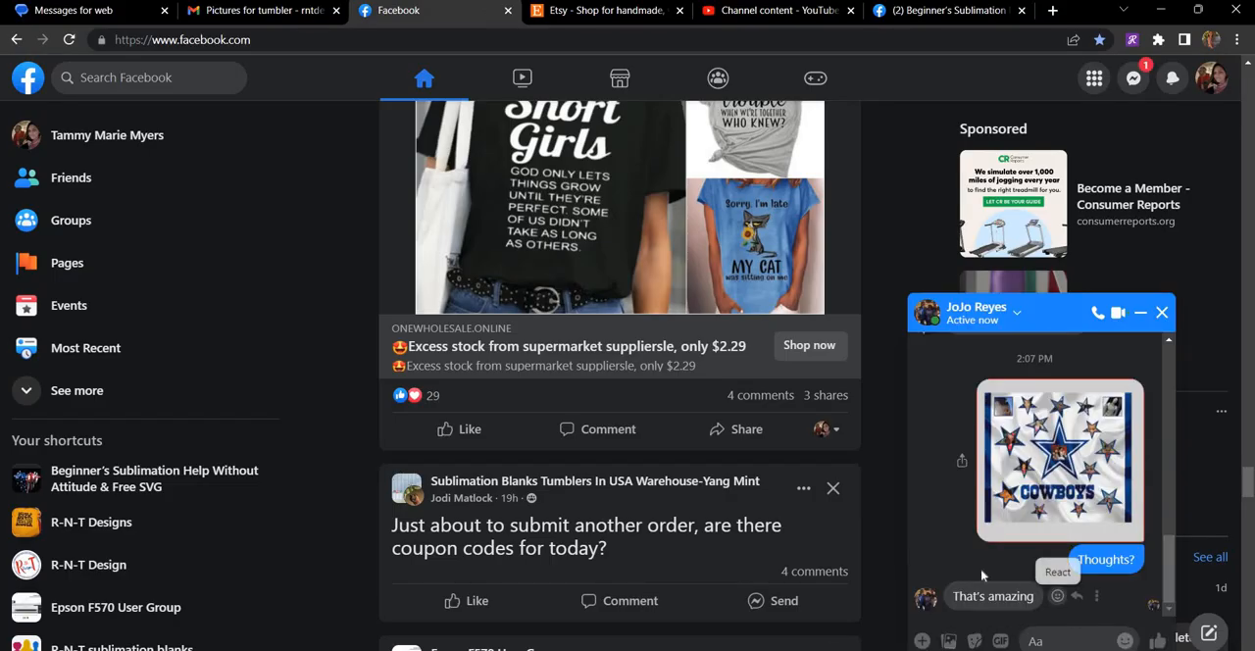
- React with a heart to the customer's reply in the Messenger chat and minimise the chat
left_click(1057, 596)
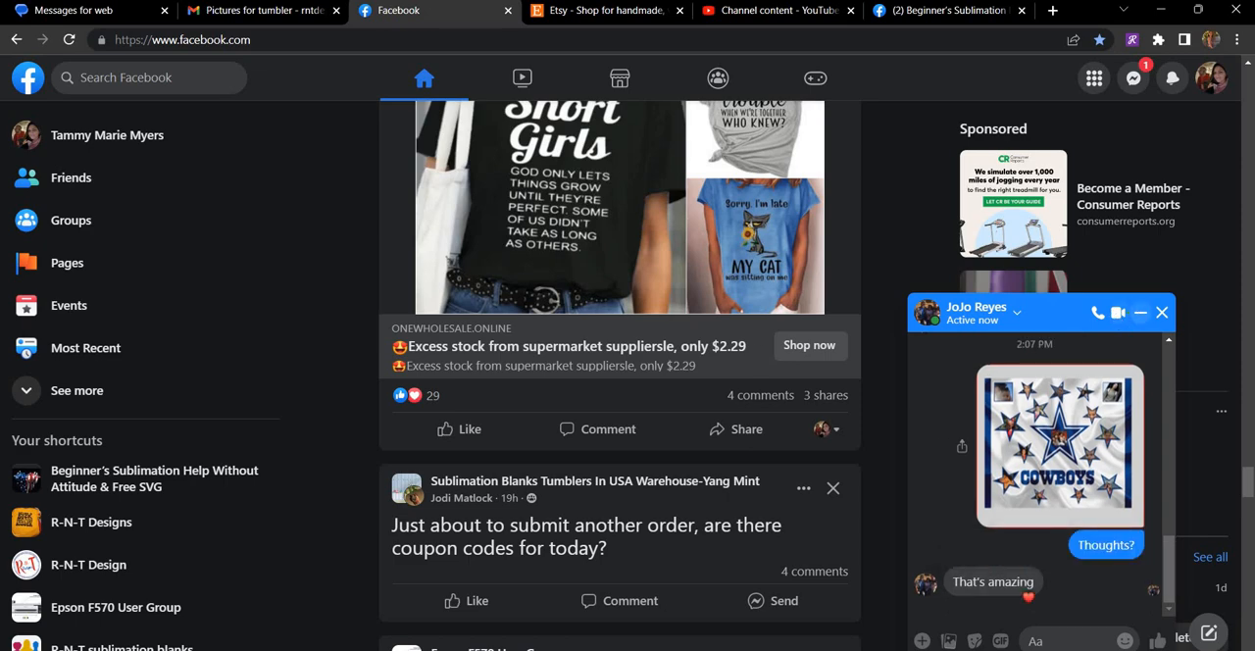
left_click(1138, 313)
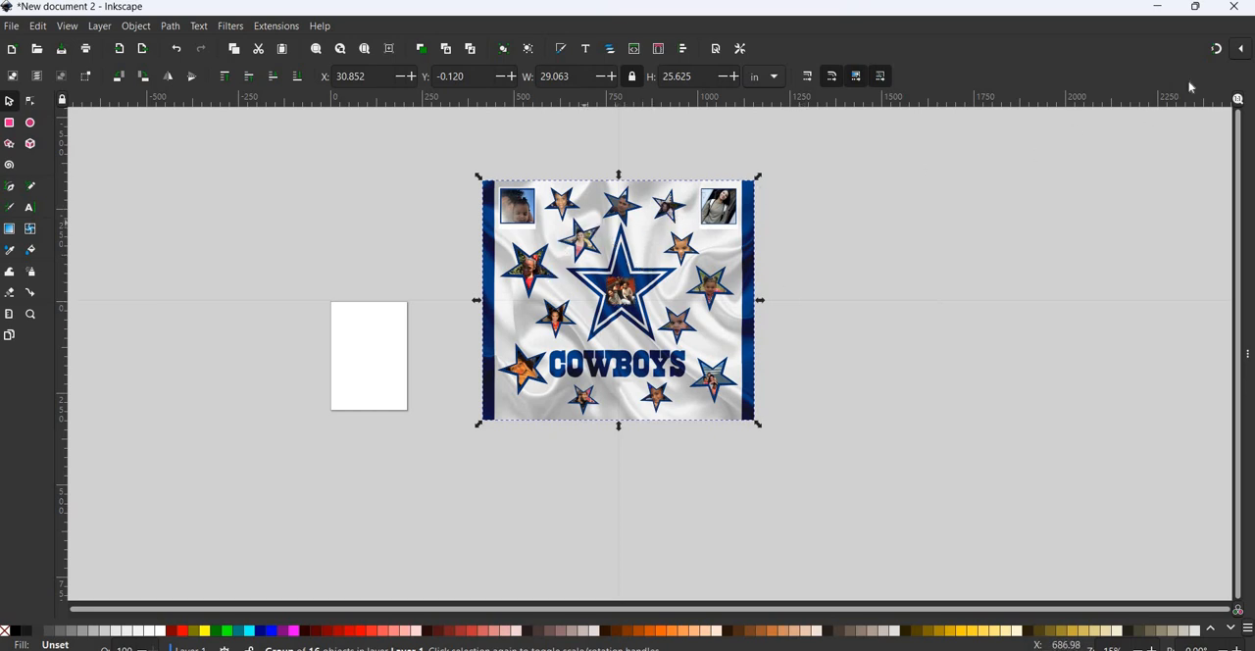
- Switch back to Inkscape and export the grouped collage as a 300 DPI PNG to Downloads, naming the file with the customer's first name
left_click(11, 27)
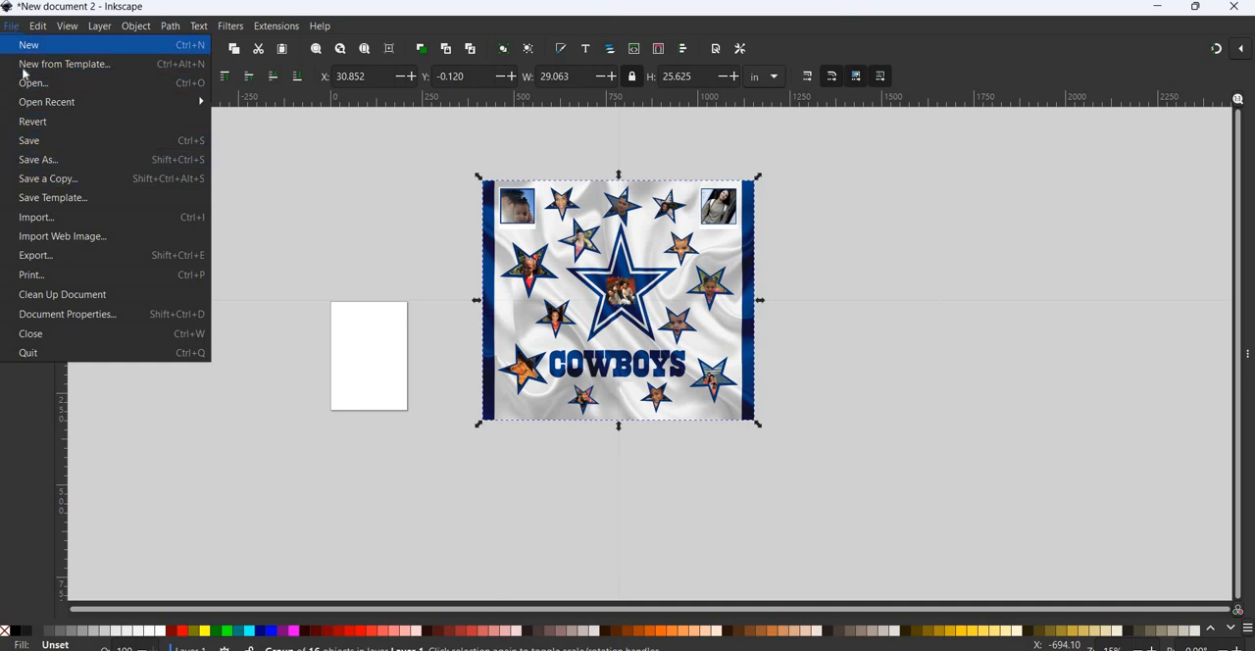
left_click(39, 254)
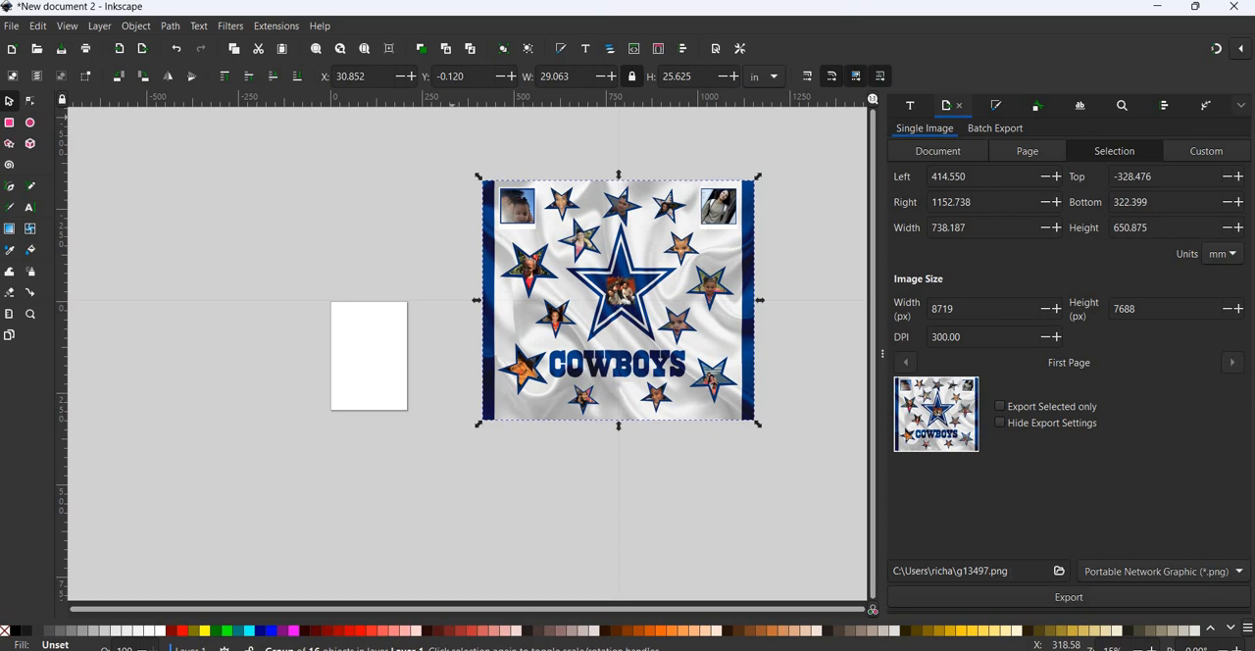
left_click(1058, 572)
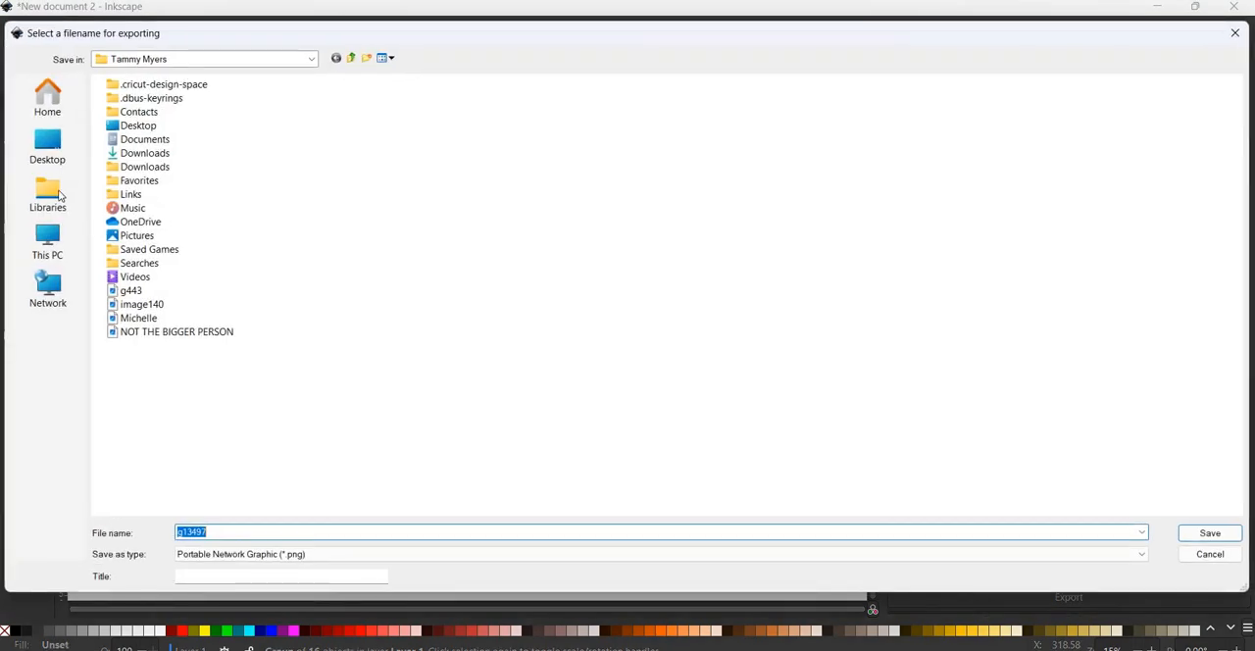
left_click(49, 147)
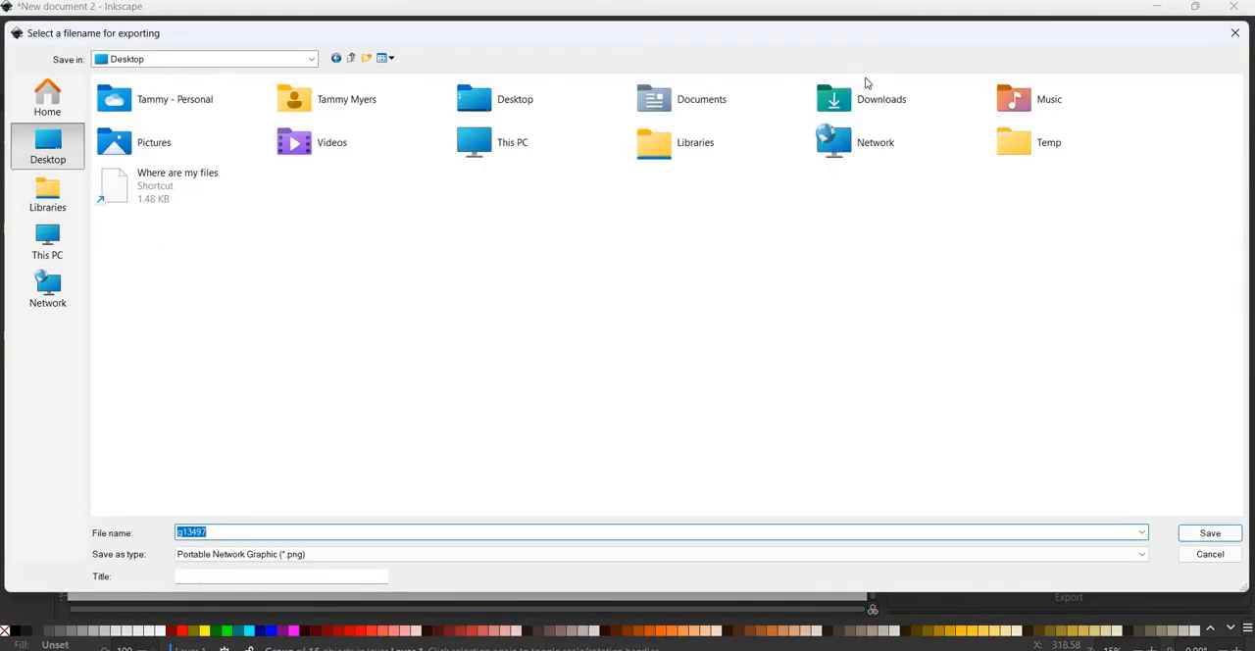
left_click(888, 101)
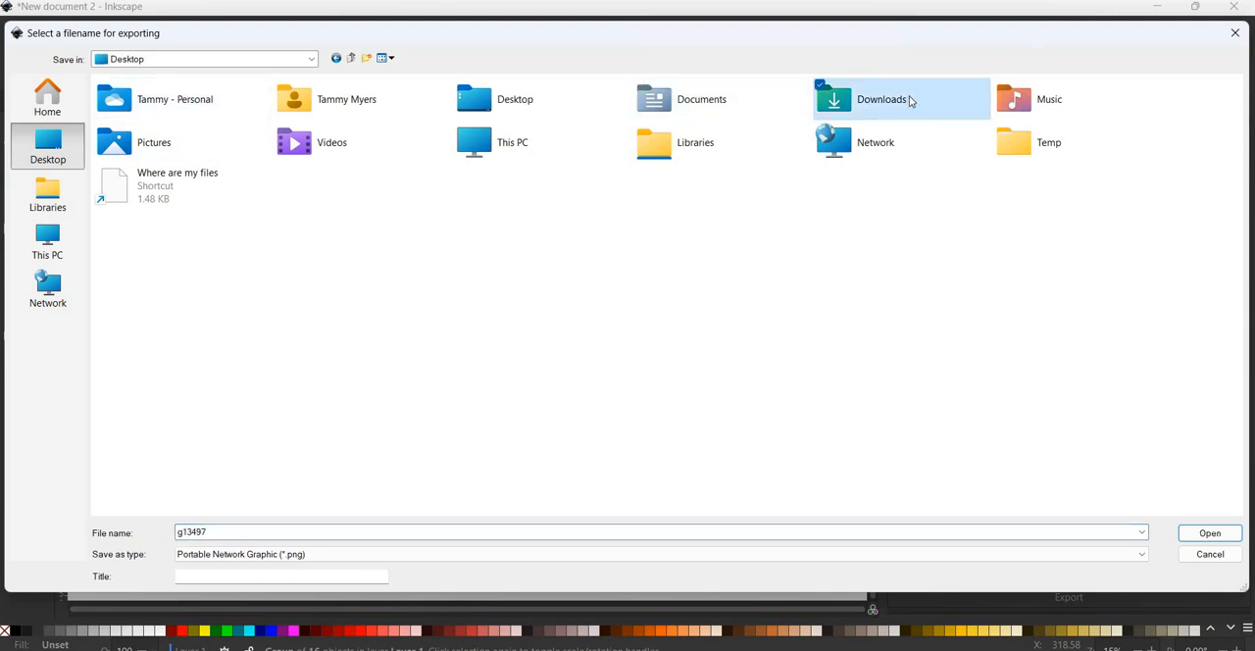
key("Return")
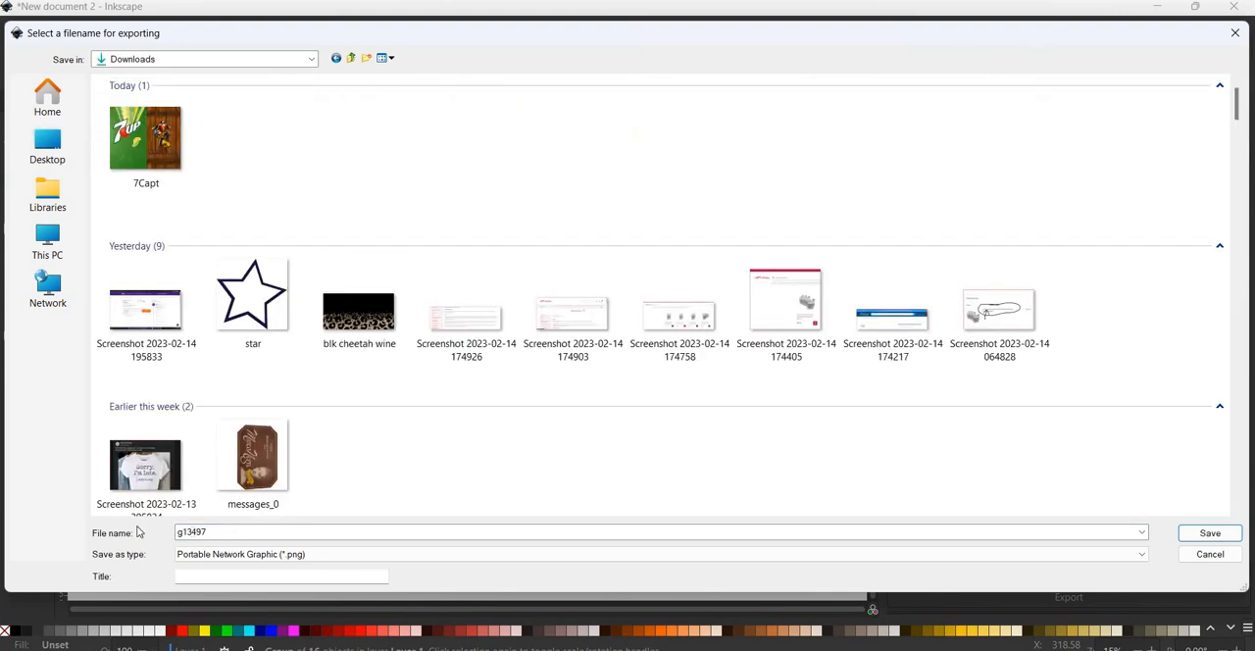
double_click(209, 530)
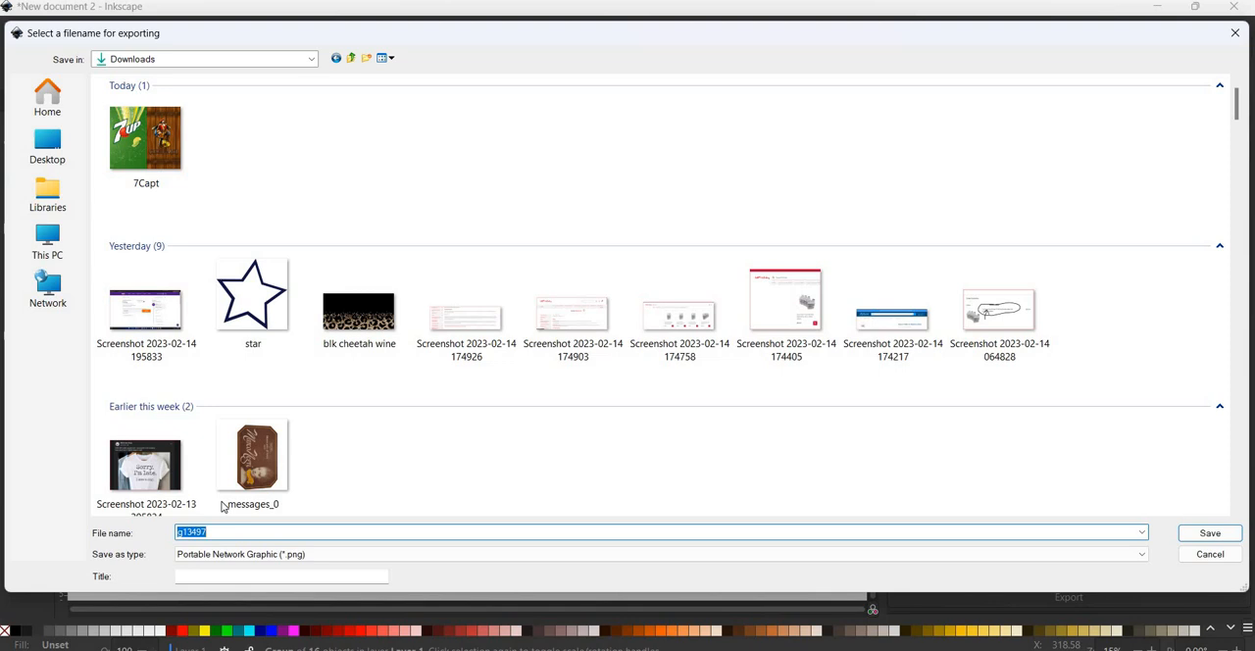
type("JOJO")
key("Return")
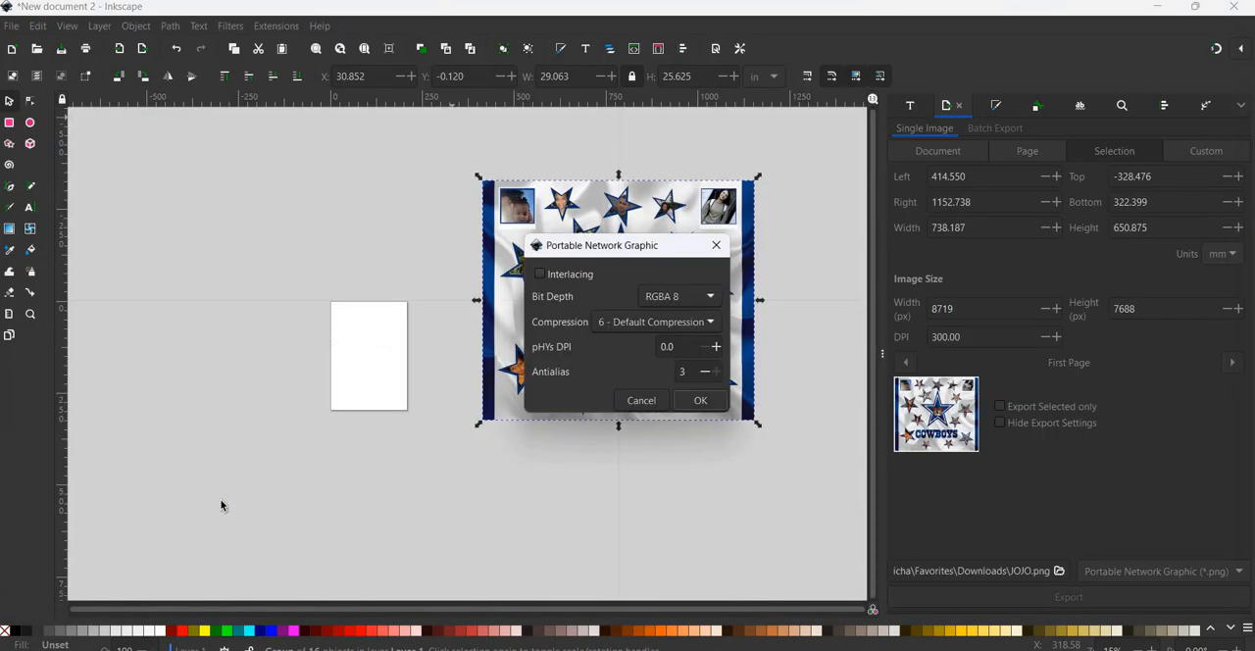
key("Return")
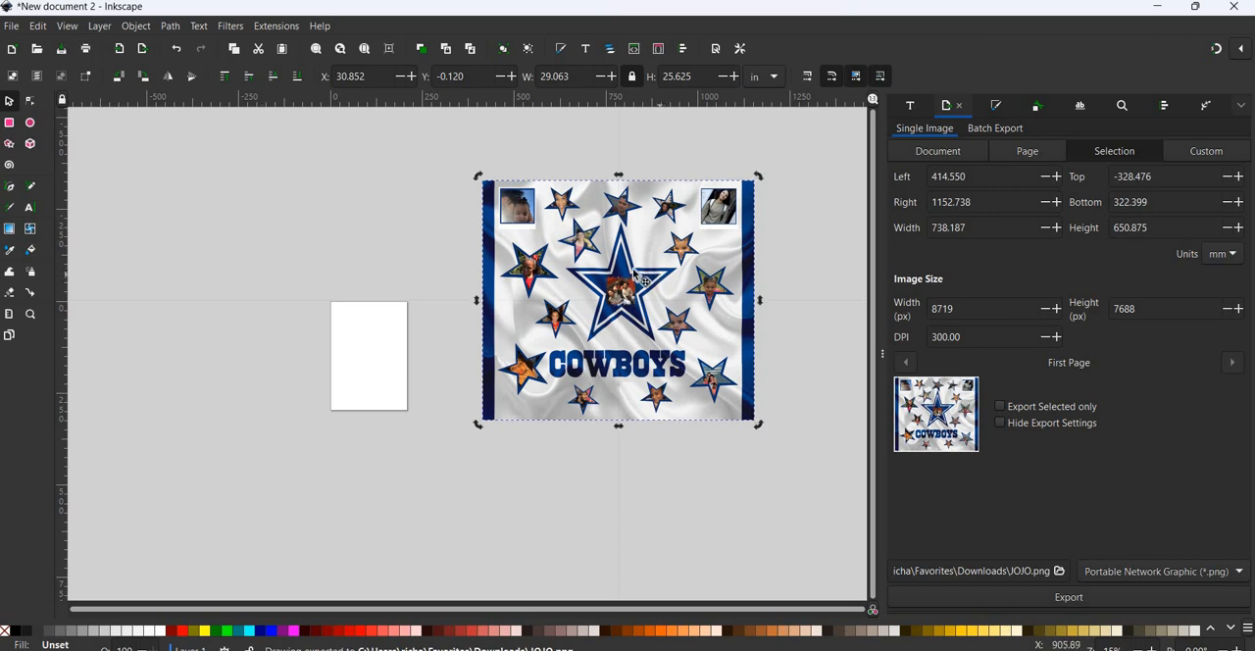
- Move the grouped collage slightly closer to the page and start saving the document under a new name
left_click_drag(633, 269, 564, 241)
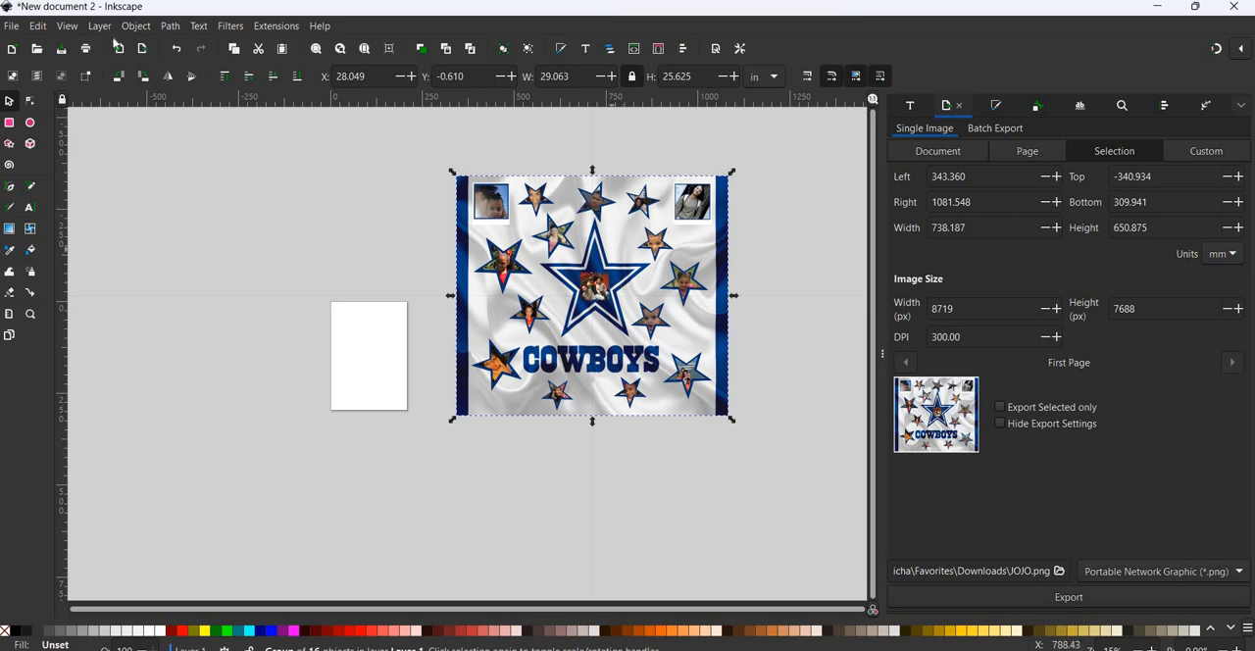
left_click(10, 30)
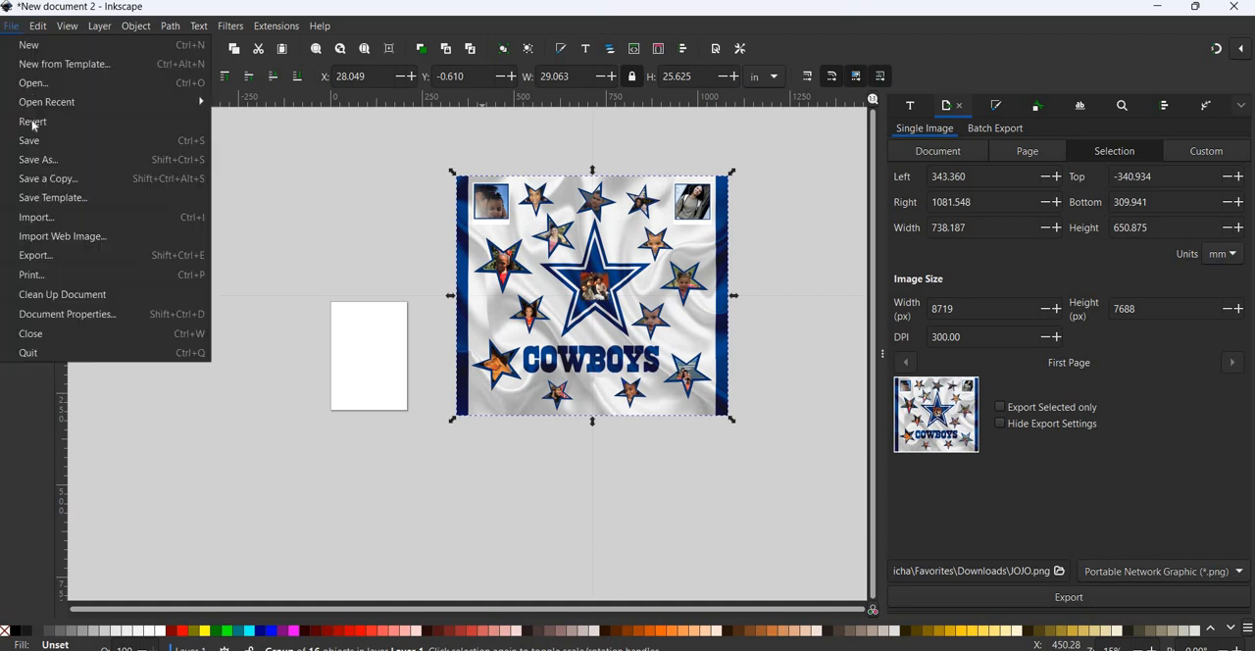
left_click(37, 165)
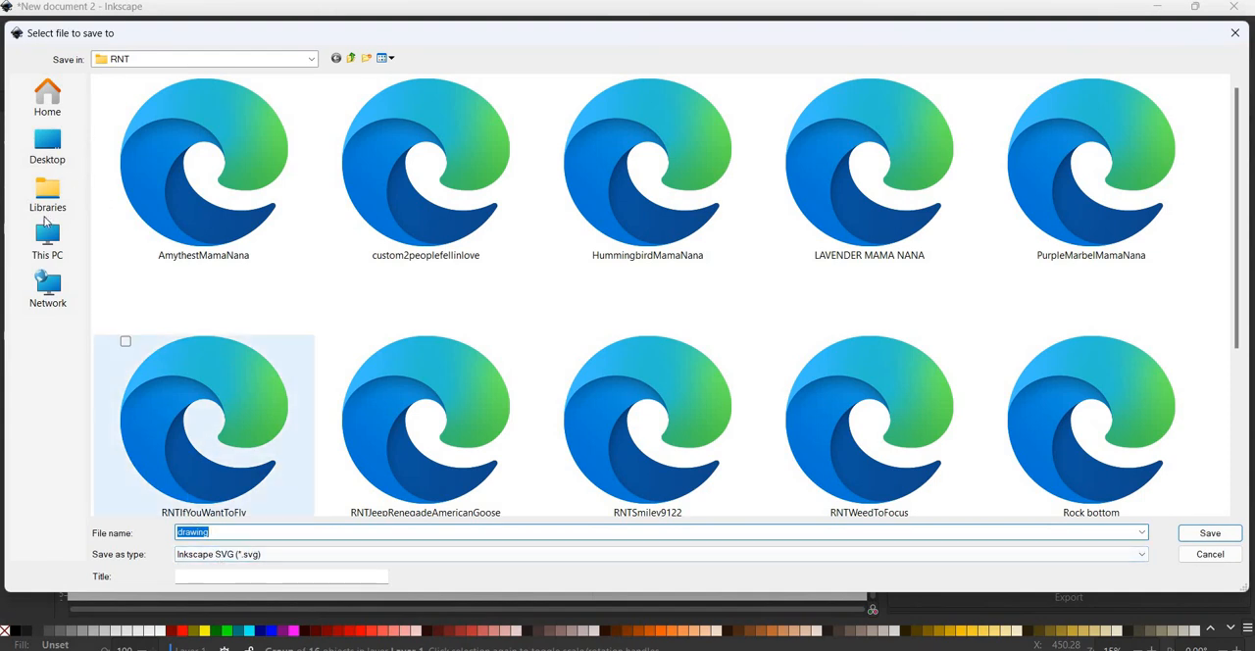
left_click(351, 59)
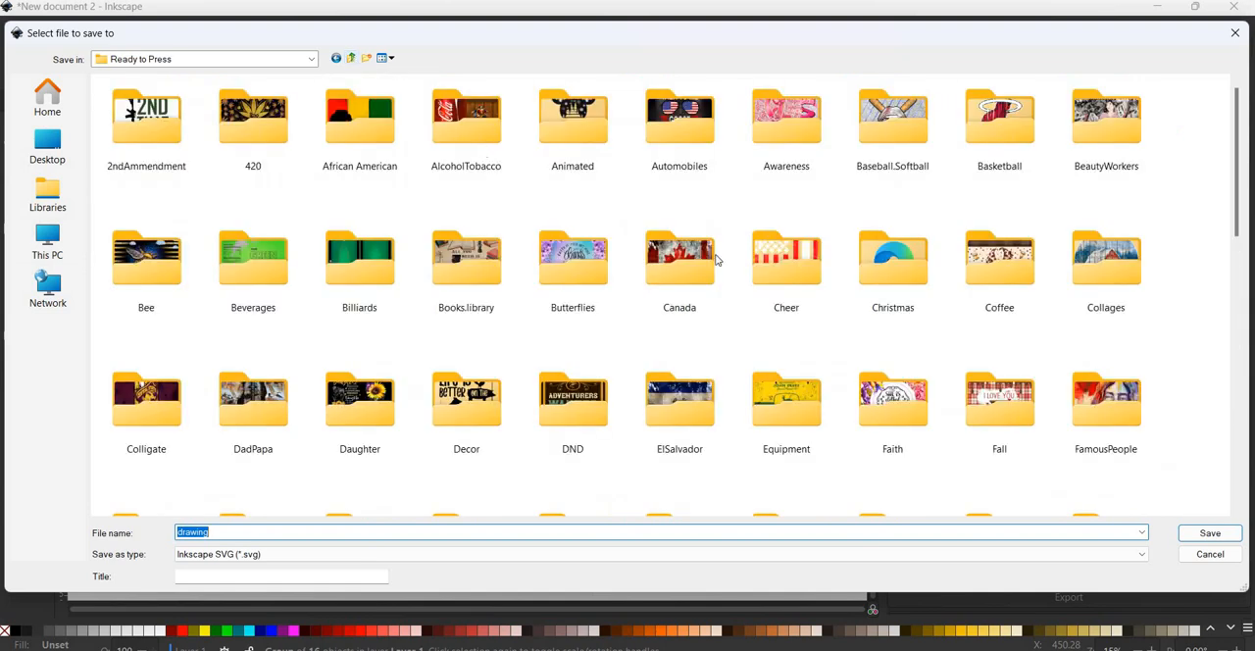
scroll(809, 253, "down", 2)
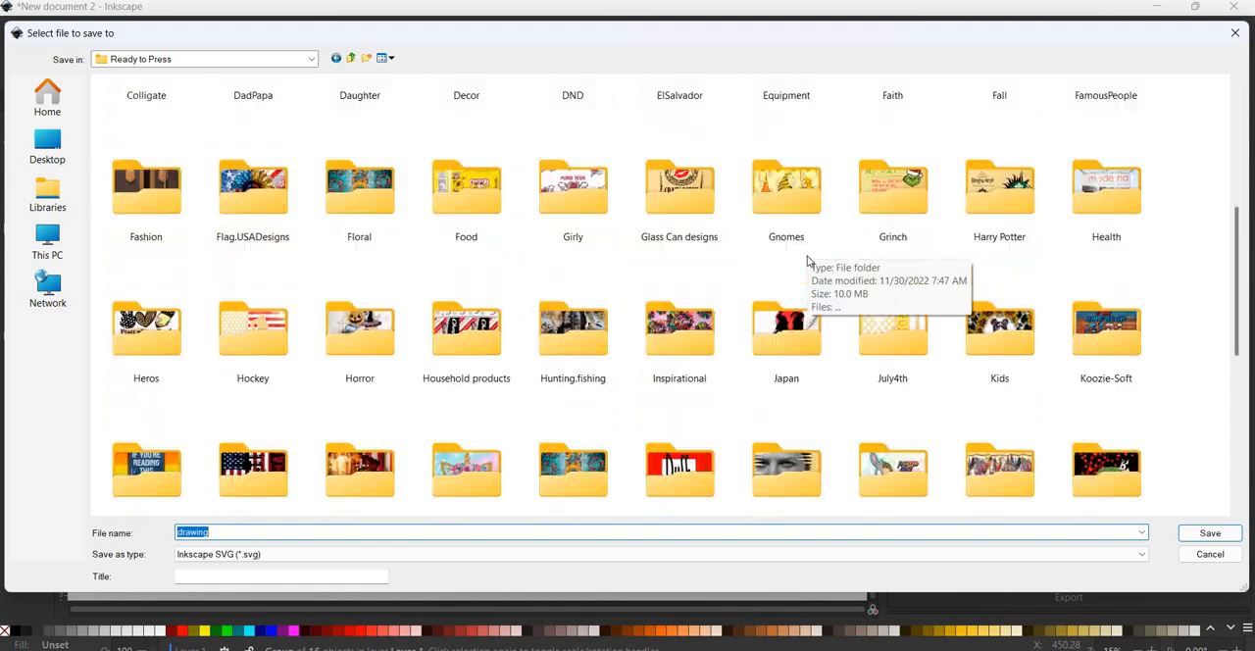
scroll(805, 267, "down", 3)
scroll(806, 267, "down", 1)
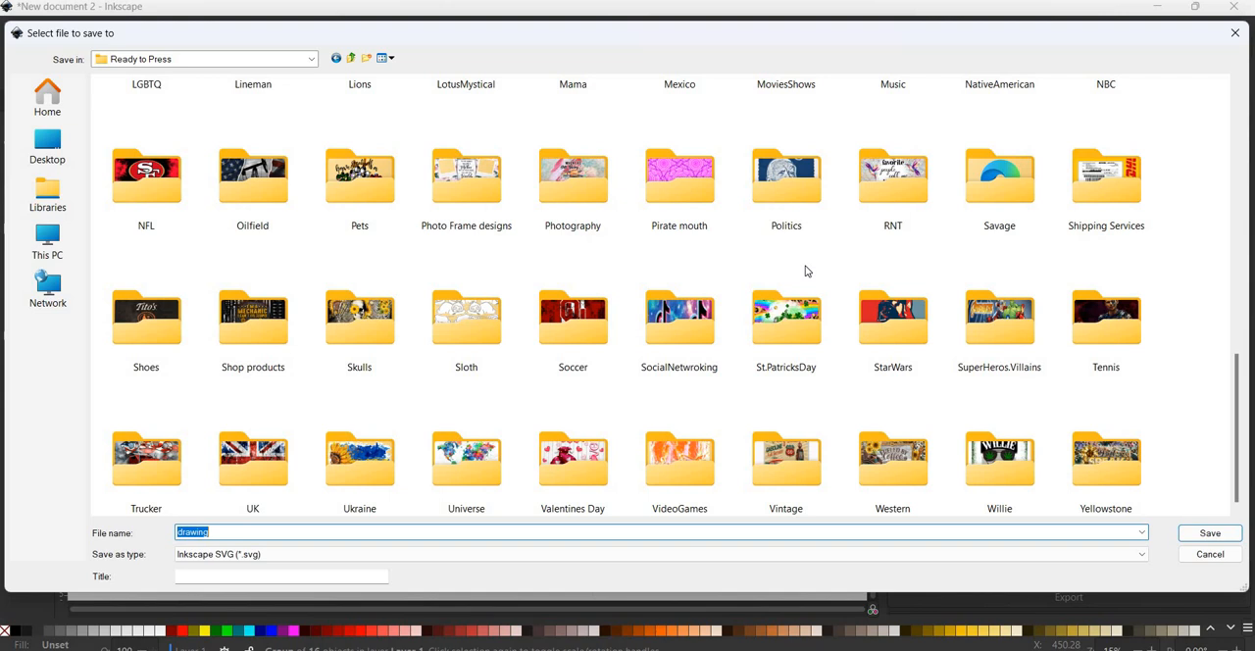
left_click(472, 199)
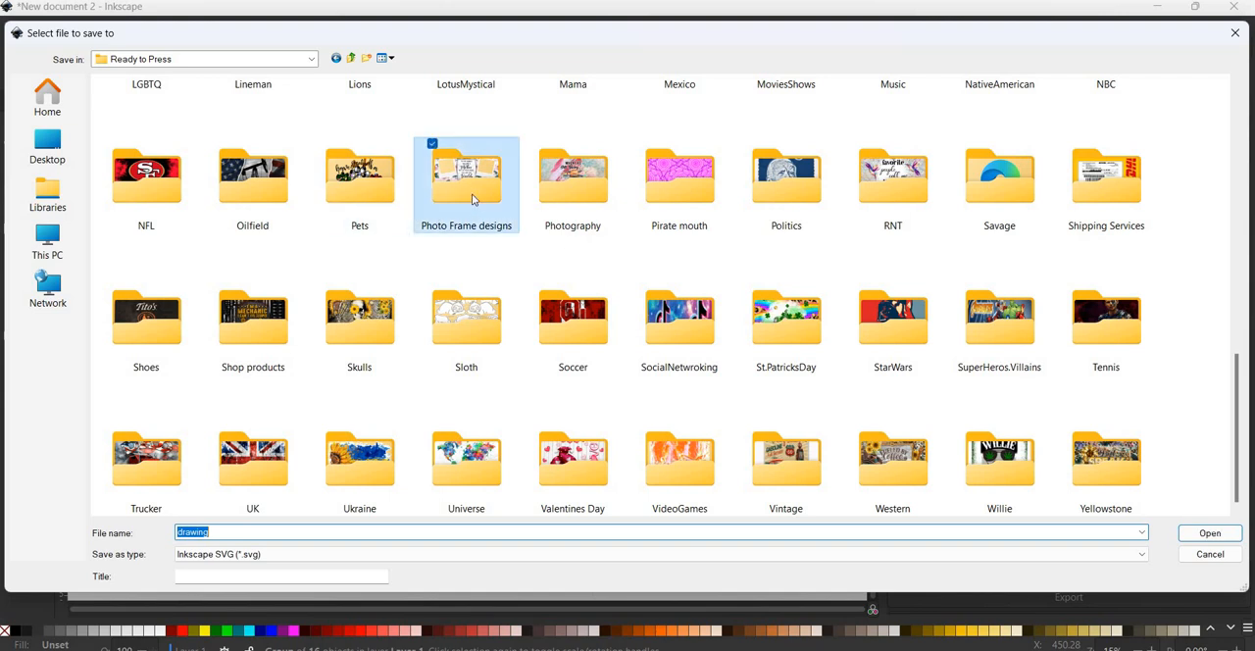
double_click(472, 199)
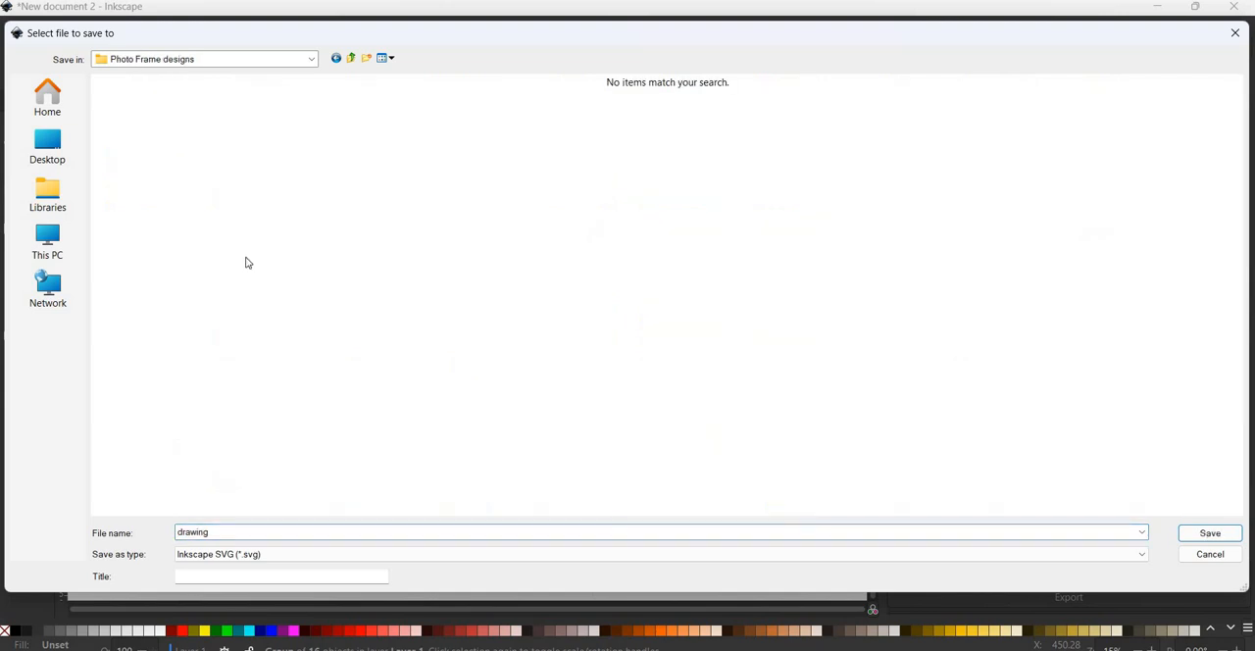
left_click(351, 60)
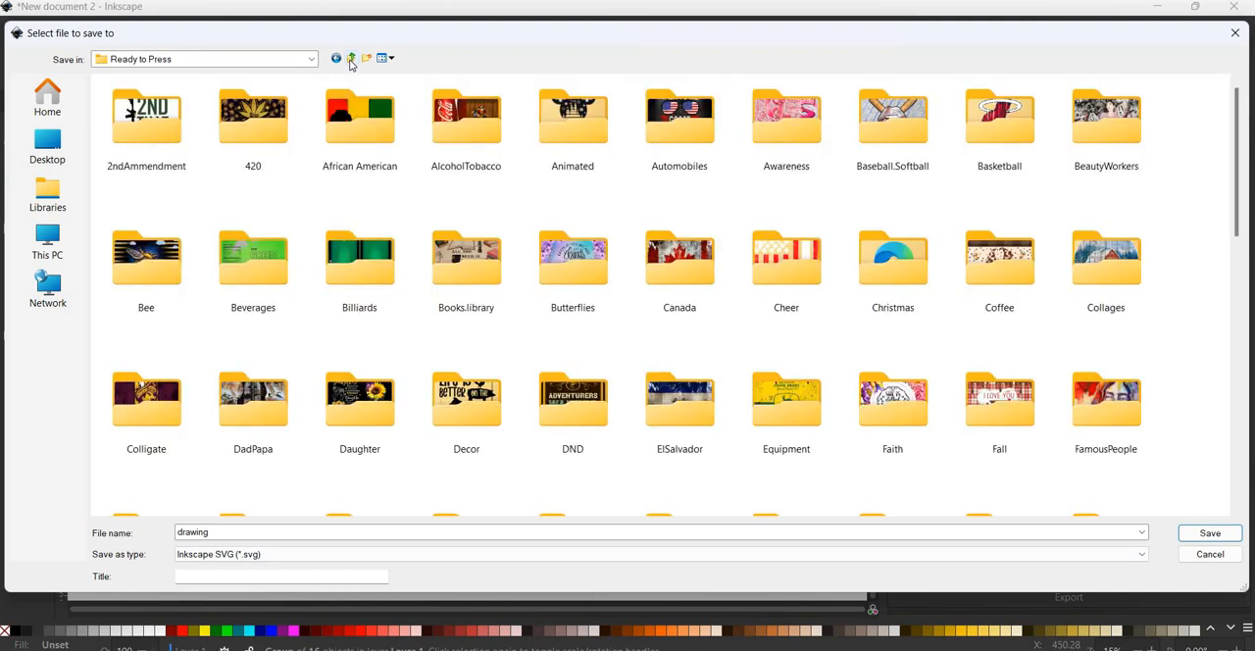
scroll(783, 279, "down", 10)
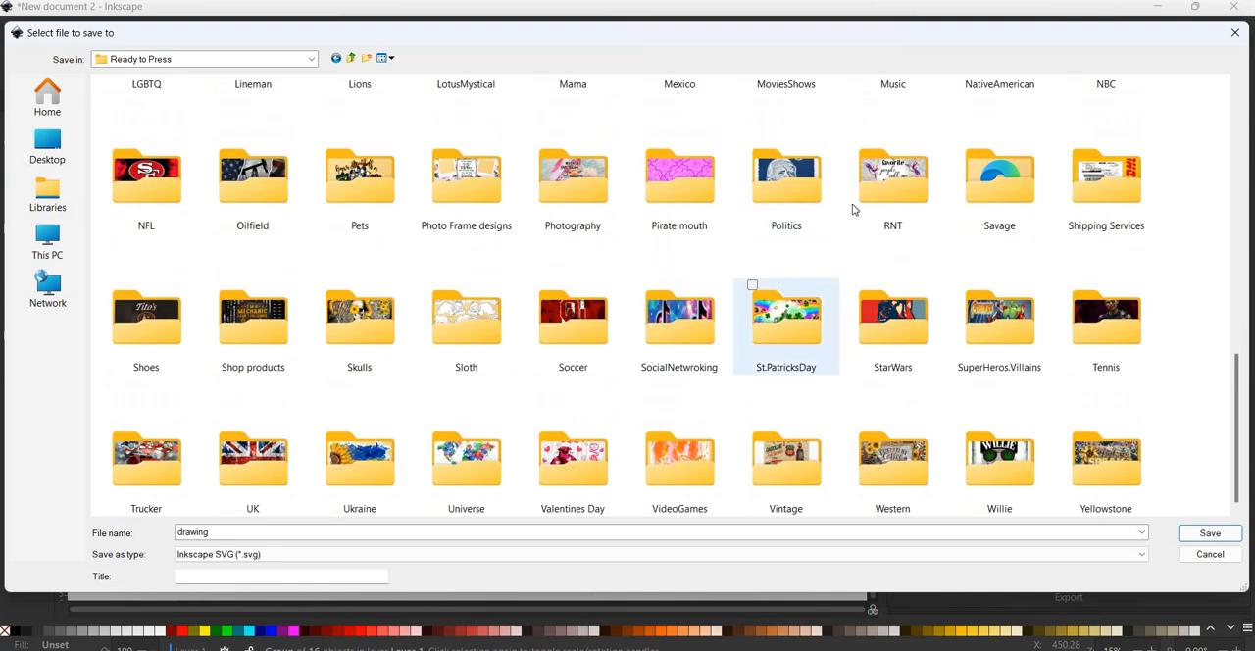
double_click(894, 186)
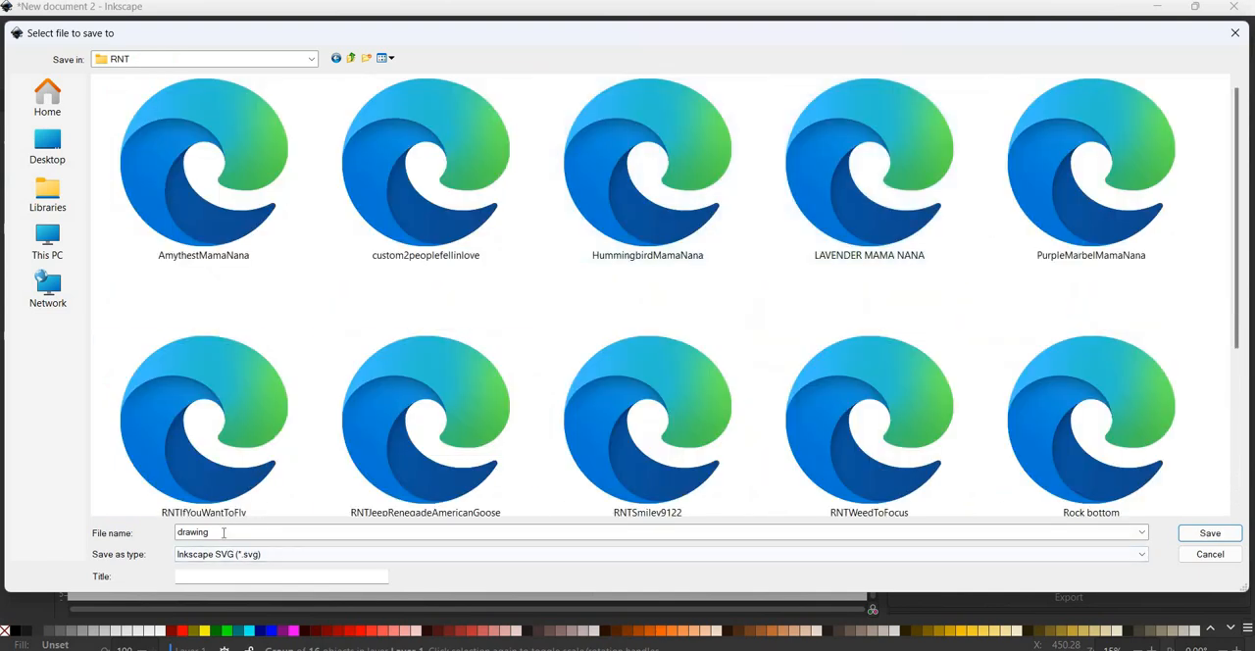
- Save the document in the RNT folder as an Inkscape SVG named DCPF
double_click(223, 532)
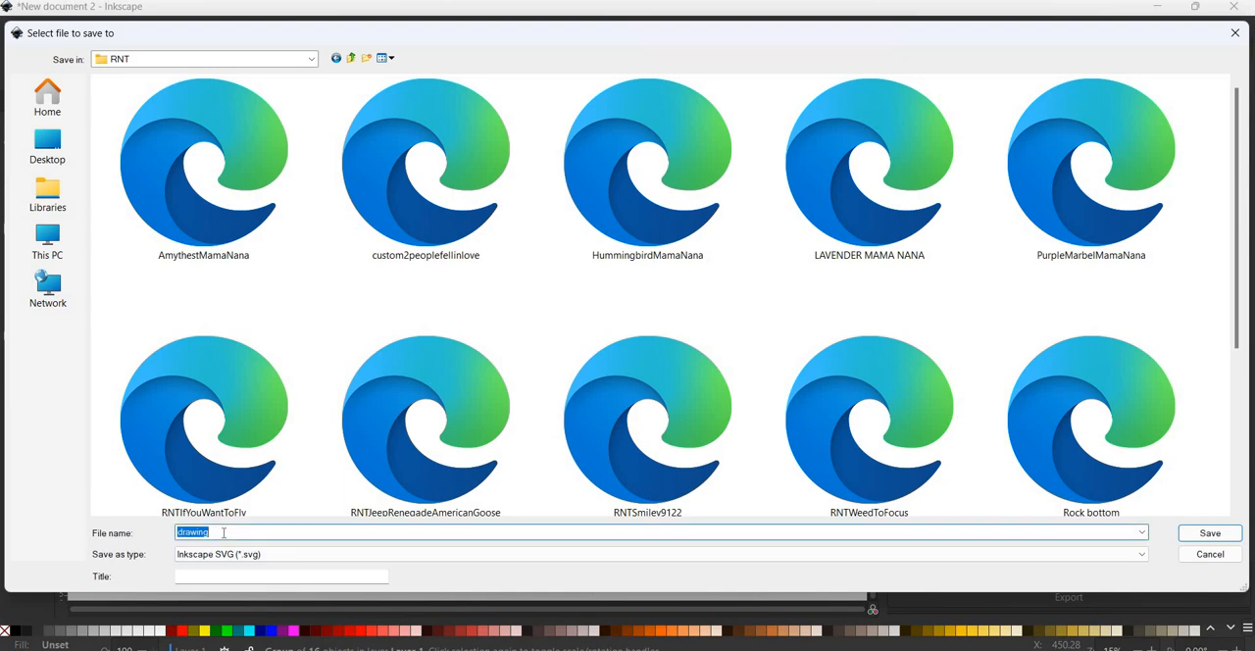
type("DCPF")
key("Return")
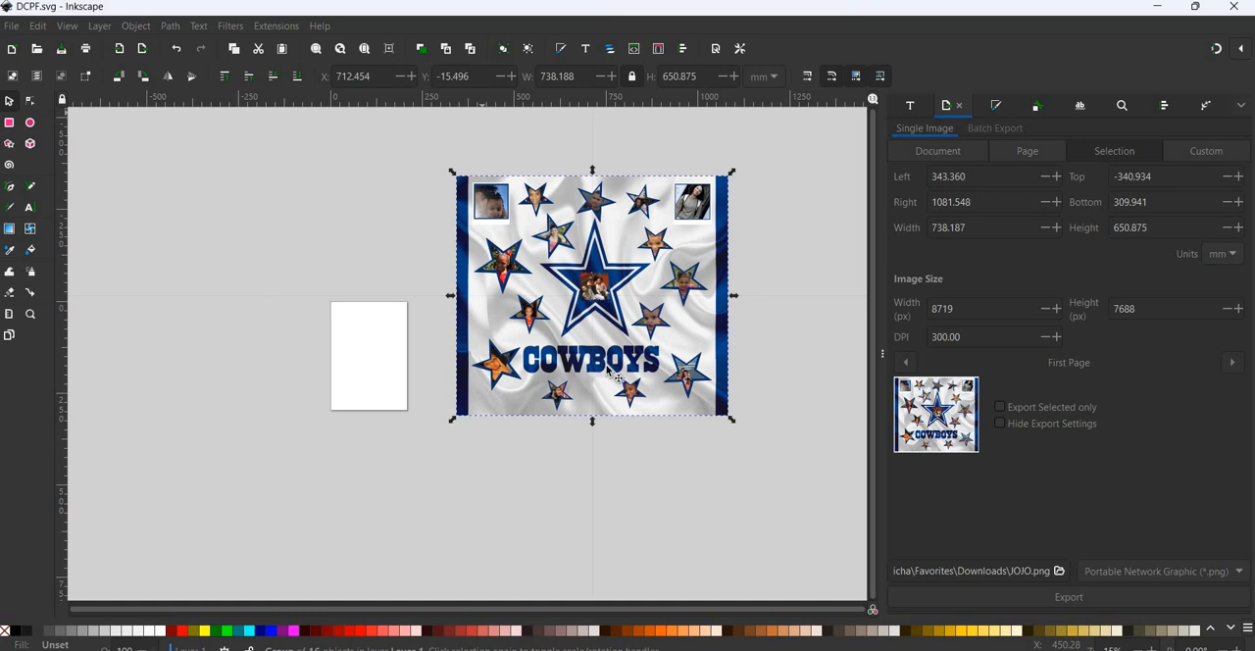
key("ctrl+s")
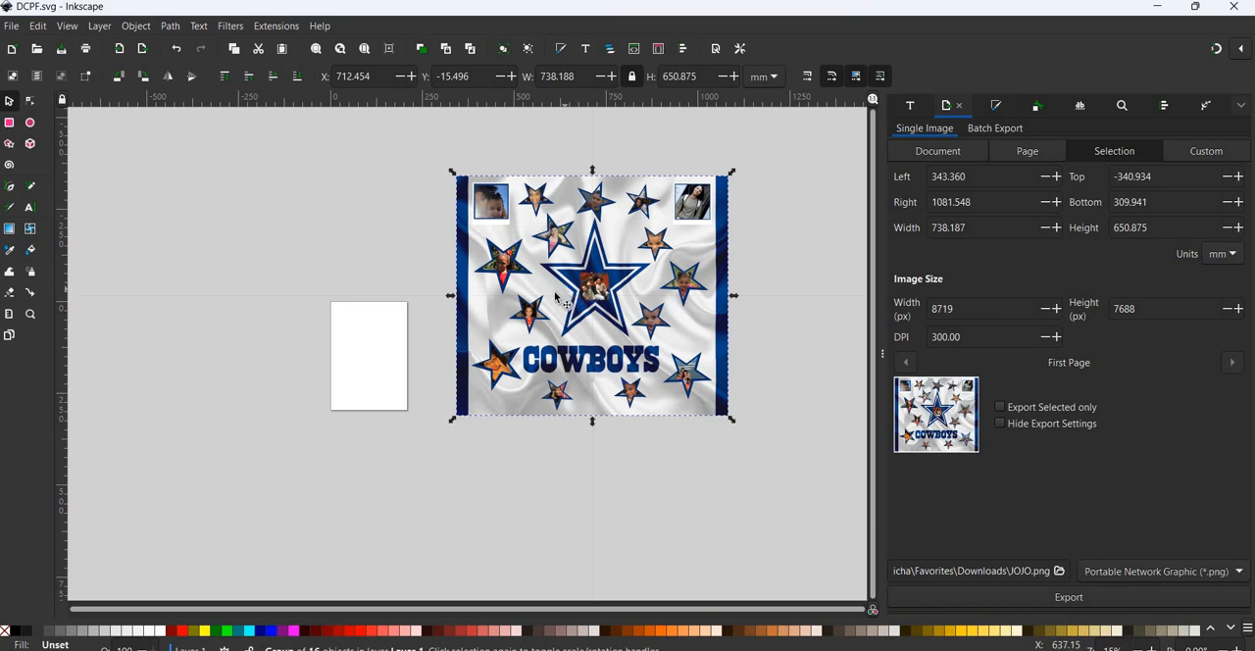
- Start importing a file and browse to the Designs folder in the personal library share on the WDMYCLOUD network drive
left_click(12, 26)
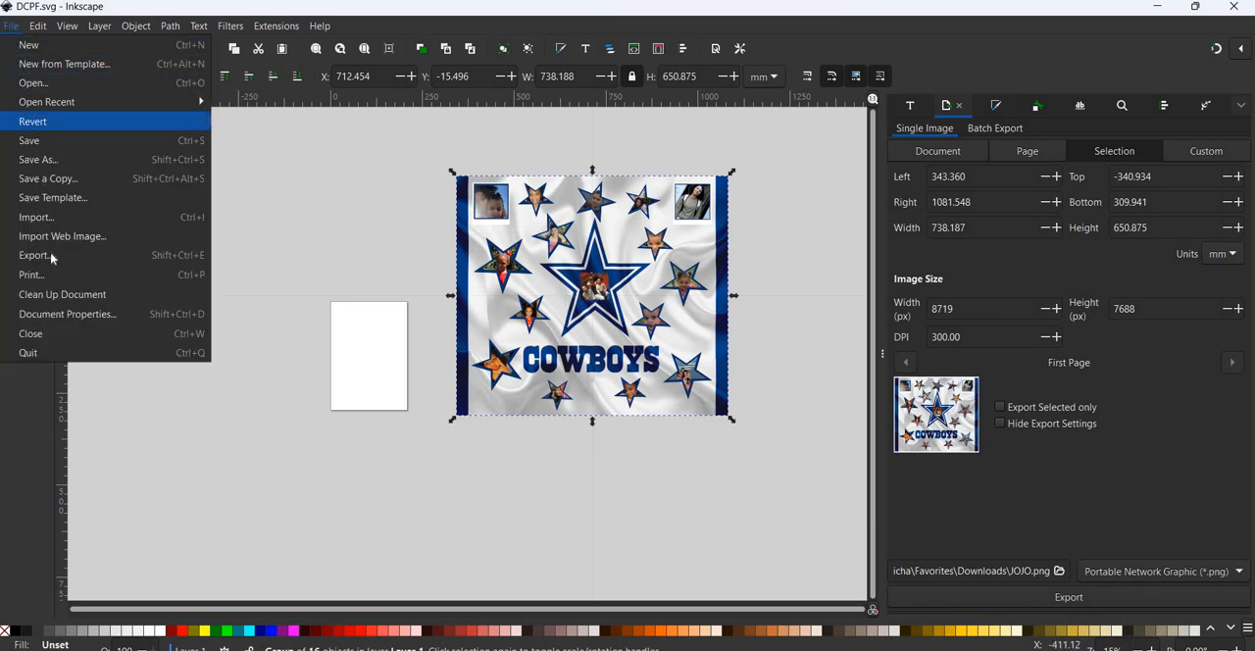
left_click(52, 225)
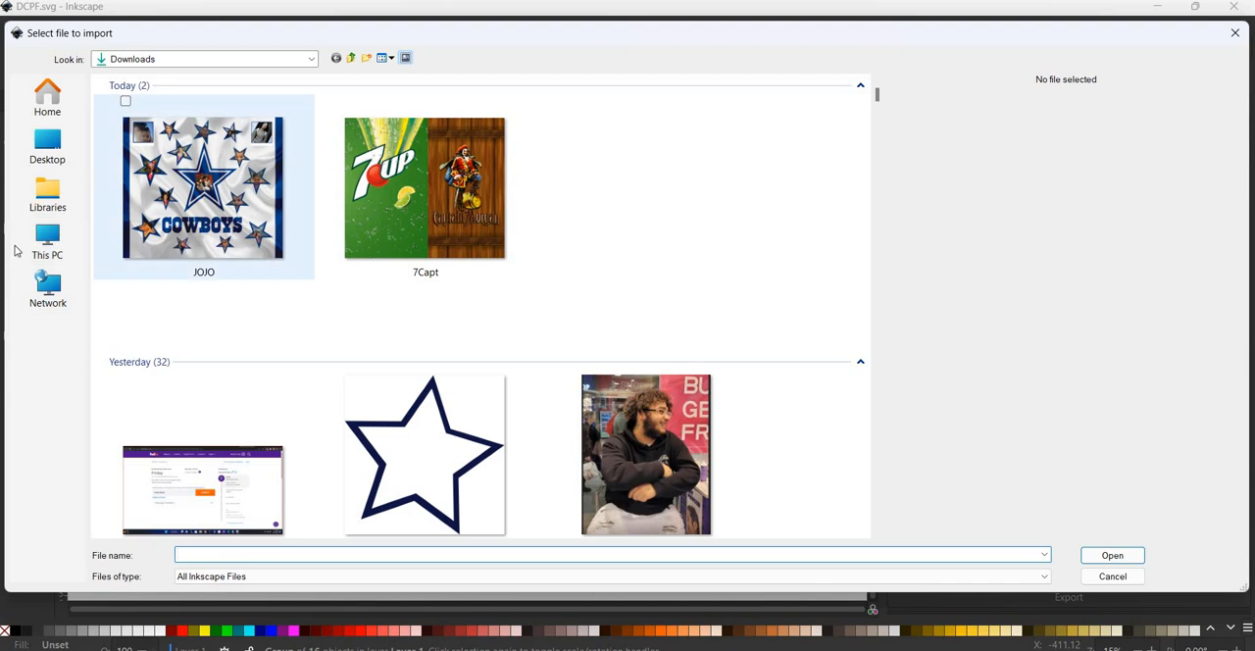
left_click(61, 283)
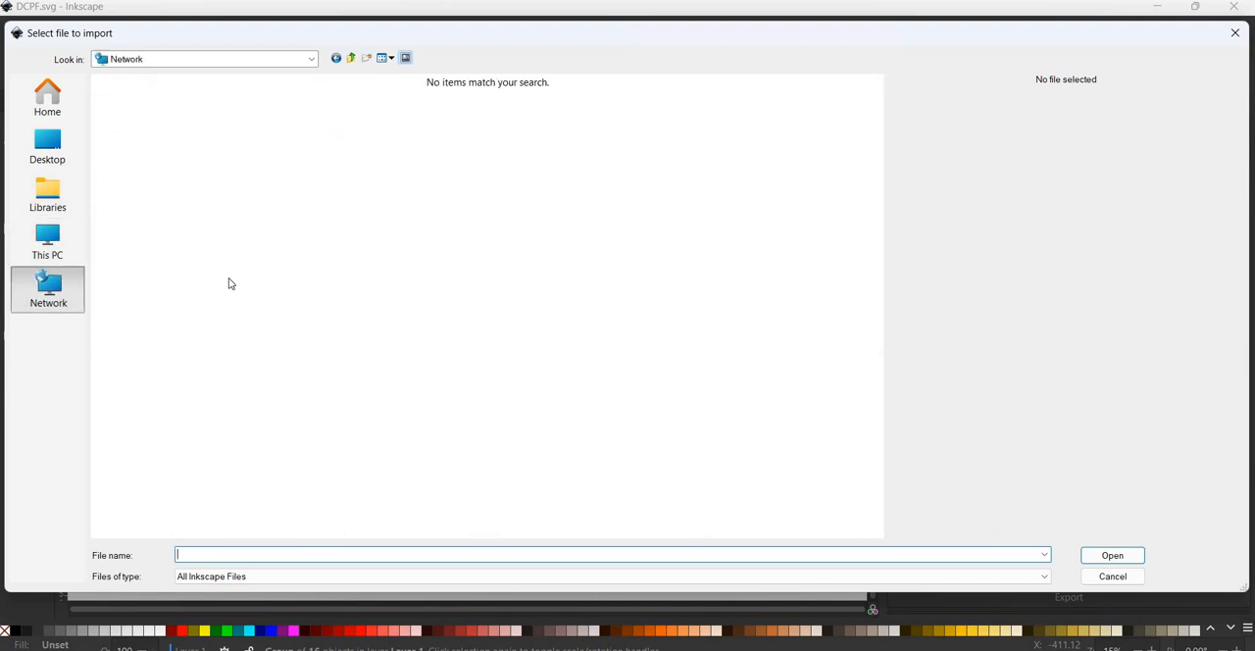
left_click(172, 126)
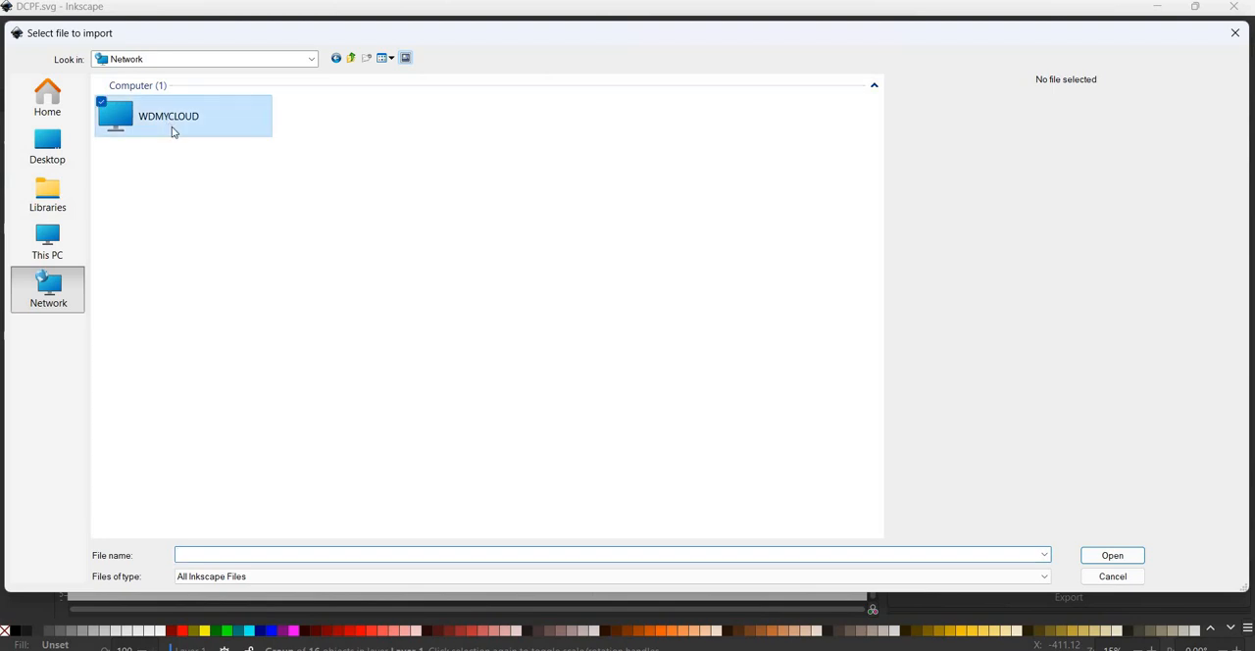
double_click(172, 126)
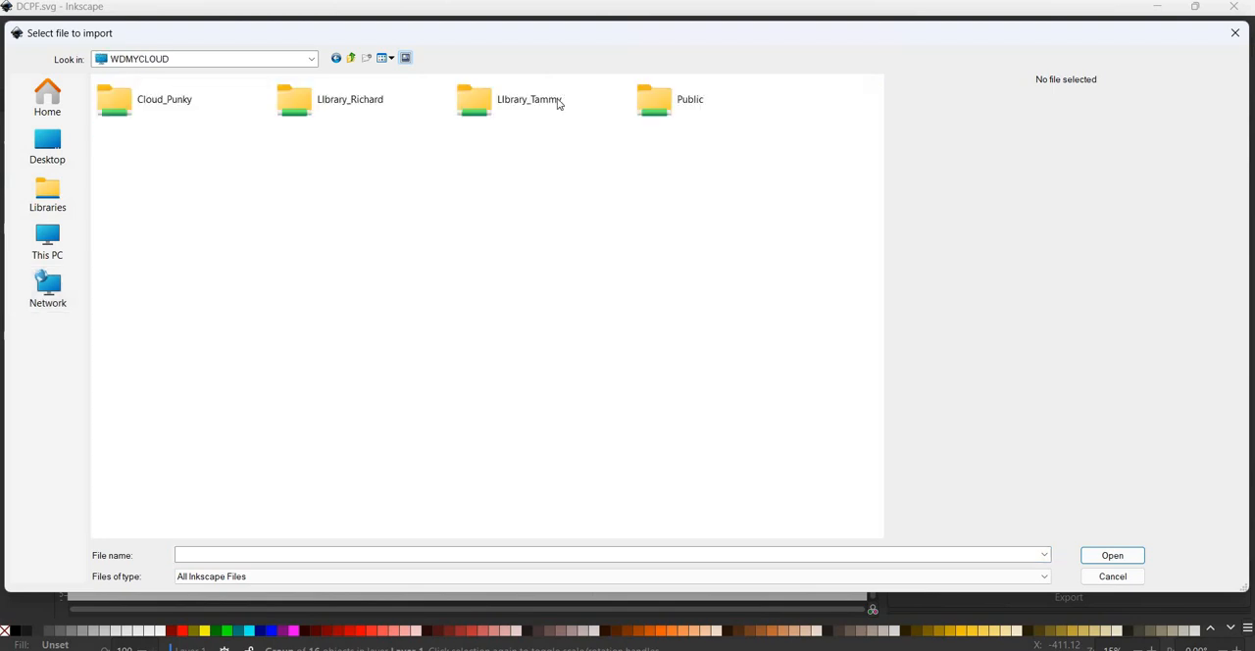
double_click(549, 102)
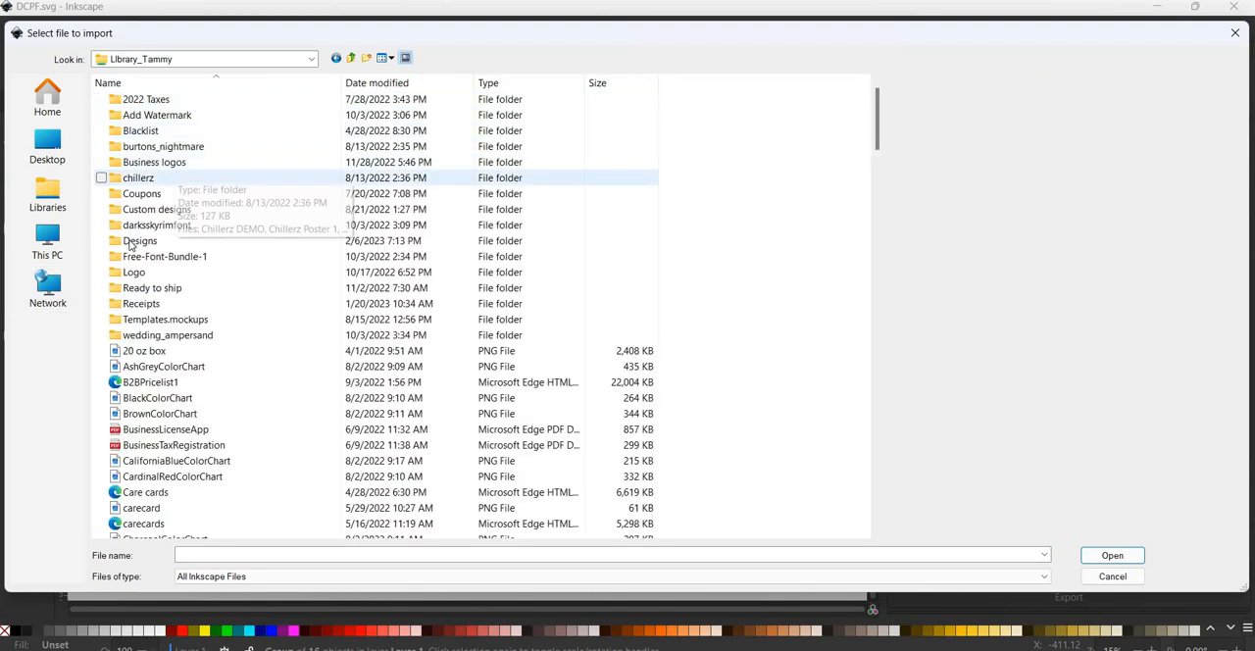
double_click(131, 245)
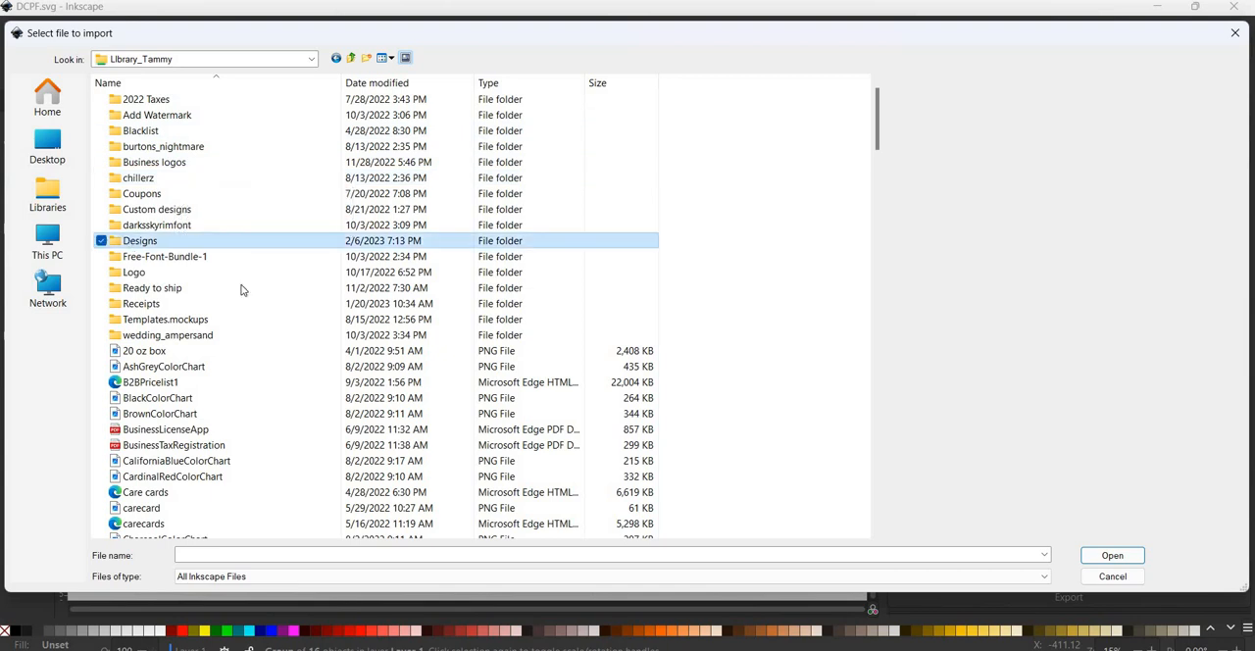
left_click(433, 240)
- Open the RNT folder inside the Ready to Press folder of the design library
scroll(441, 243, "down", 3)
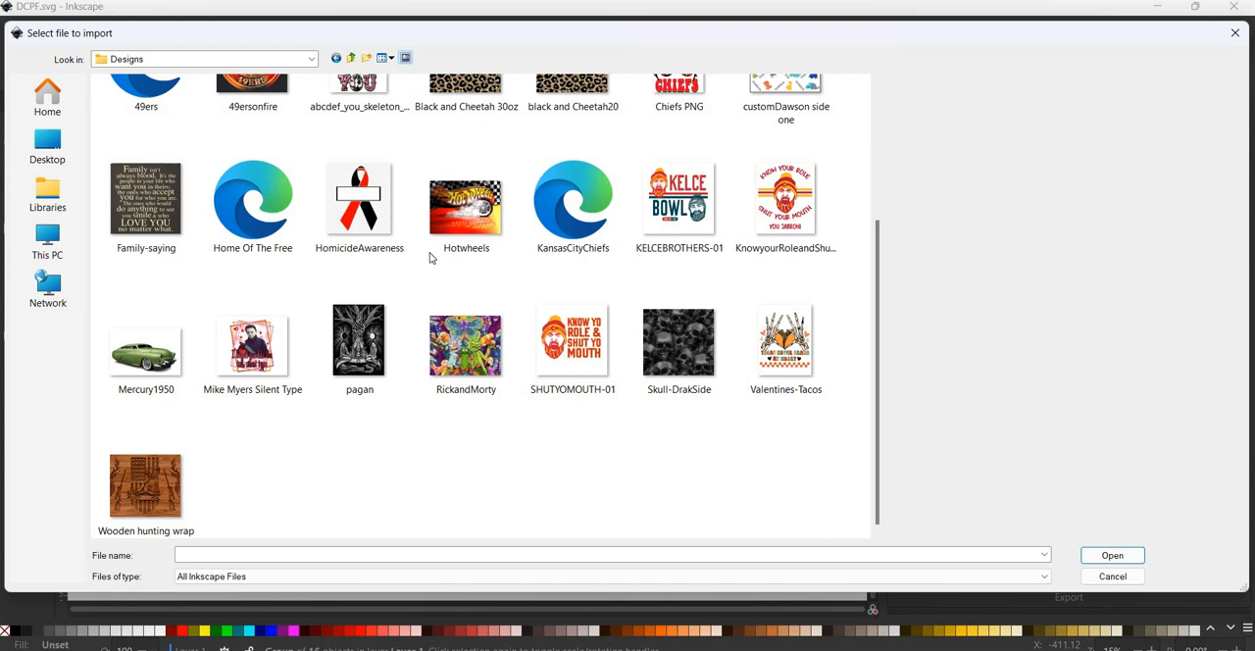
scroll(411, 247, "up", 3)
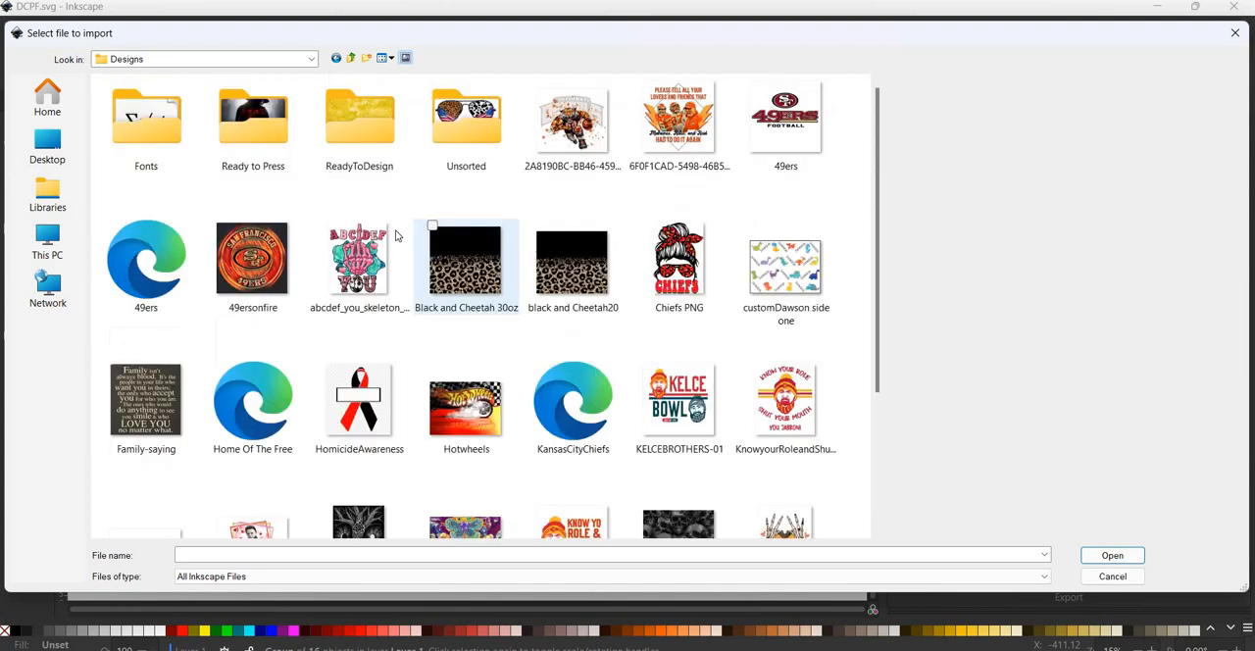
double_click(289, 156)
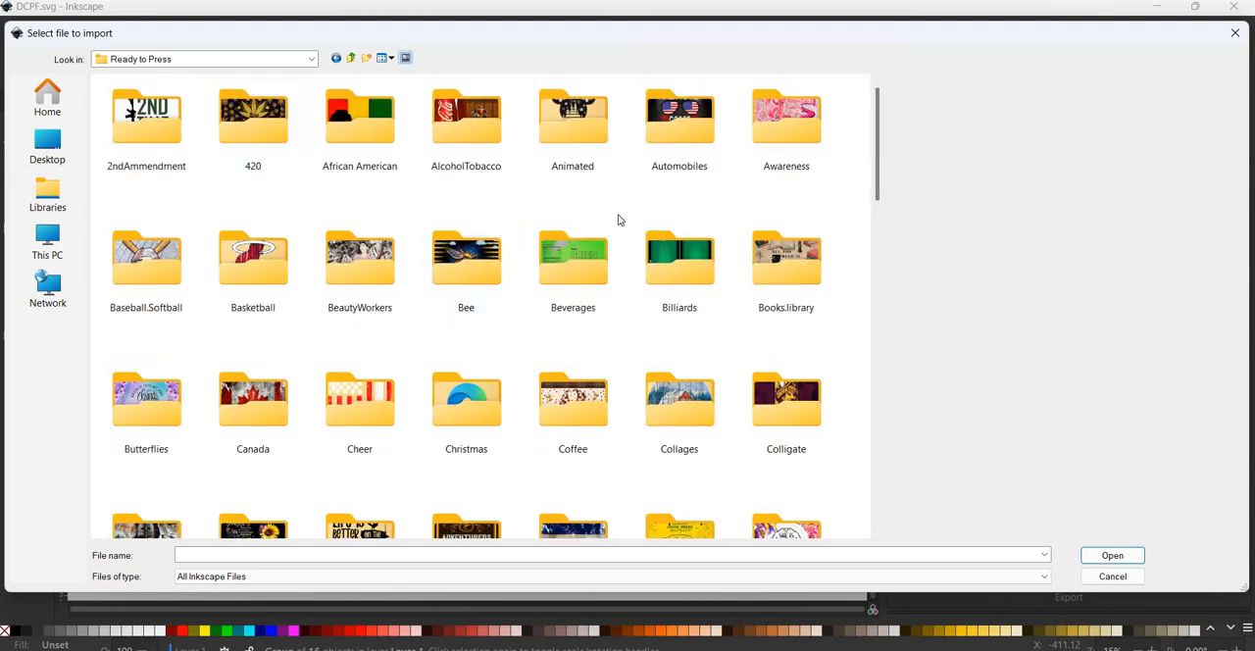
scroll(618, 220, "down", 10)
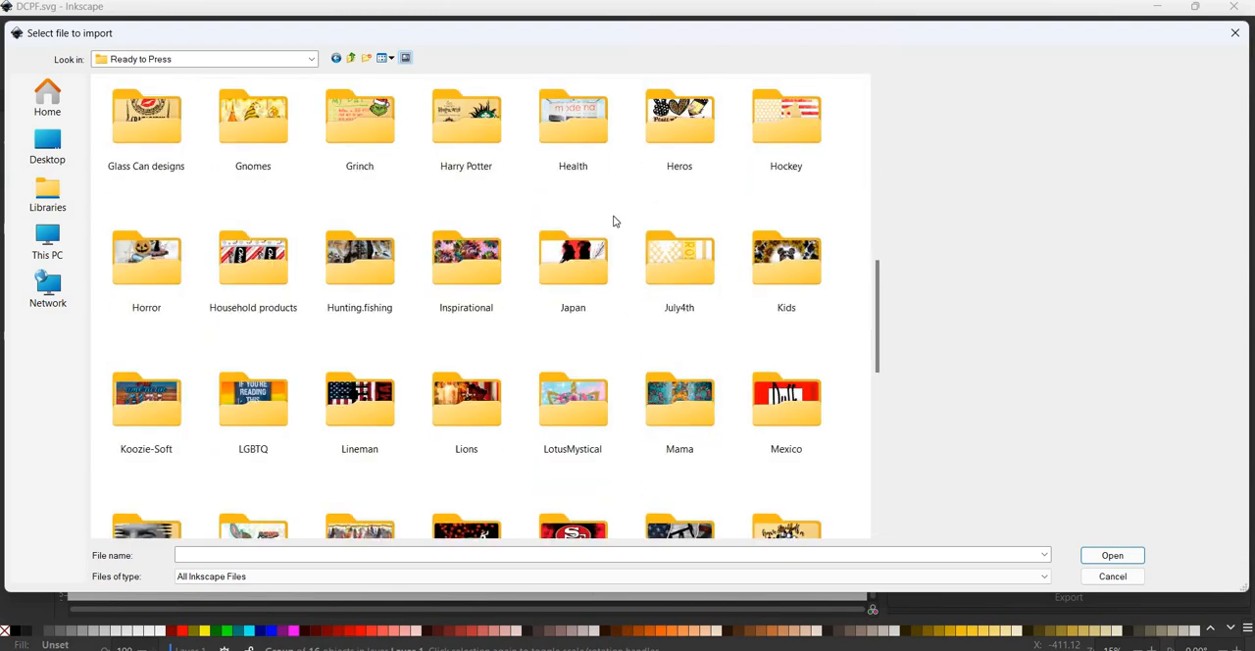
scroll(610, 338, "down", 5)
left_click(573, 343)
key("Return")
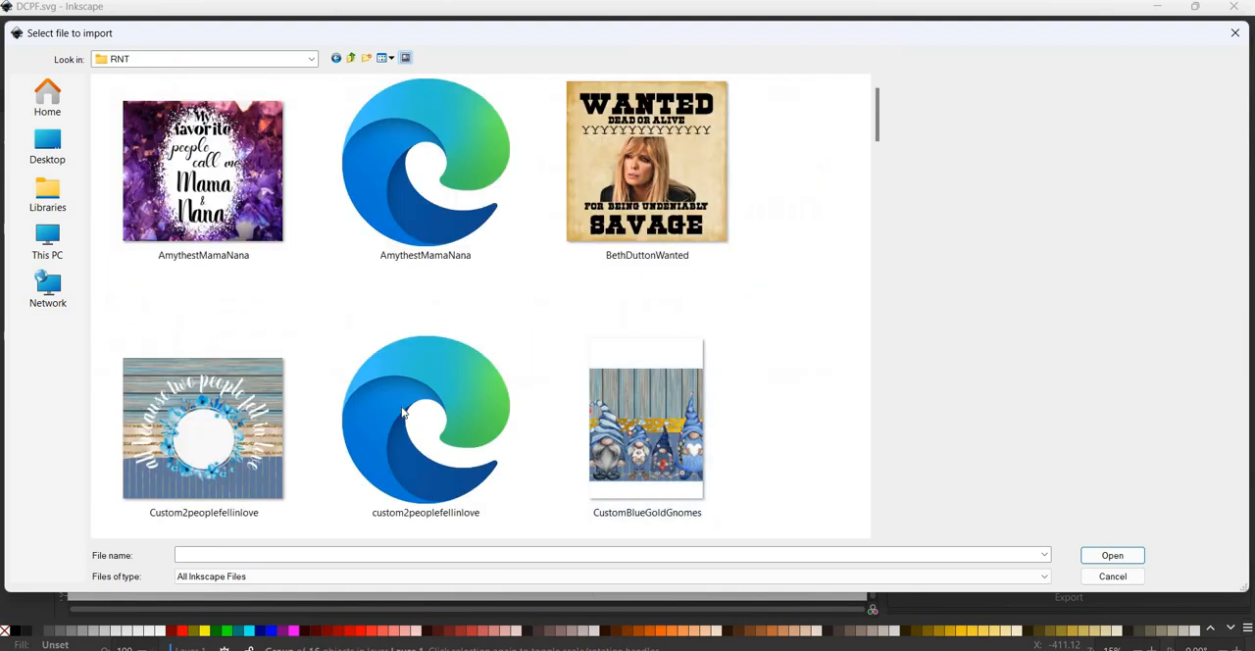
- Choose the DCPF file, open it directly using its path at 96 DPI, and maximise the new document window
scroll(402, 416, "down", 3)
scroll(402, 416, "down", 6)
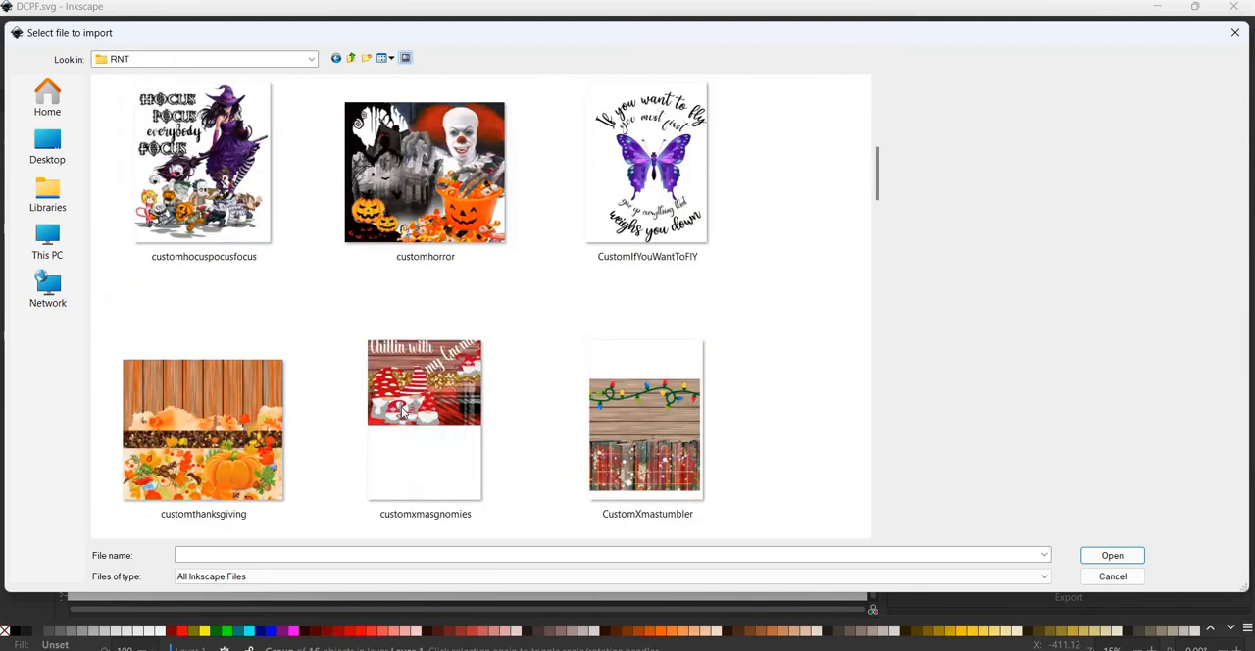
left_click(215, 439)
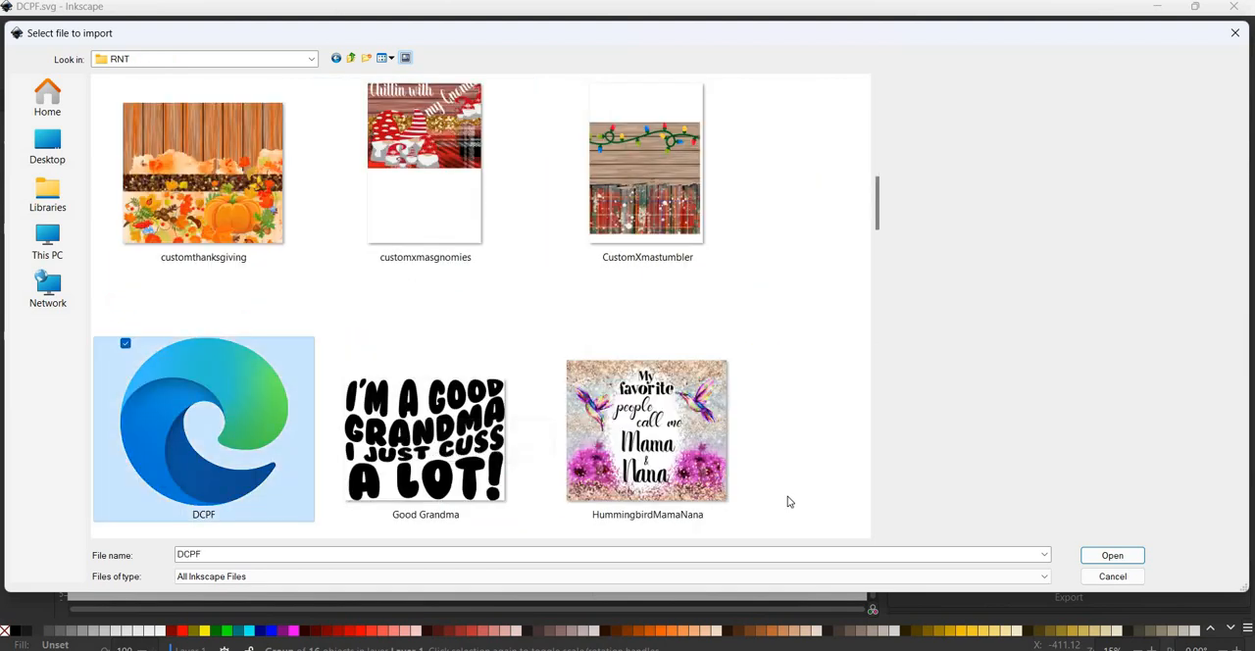
left_click(1097, 555)
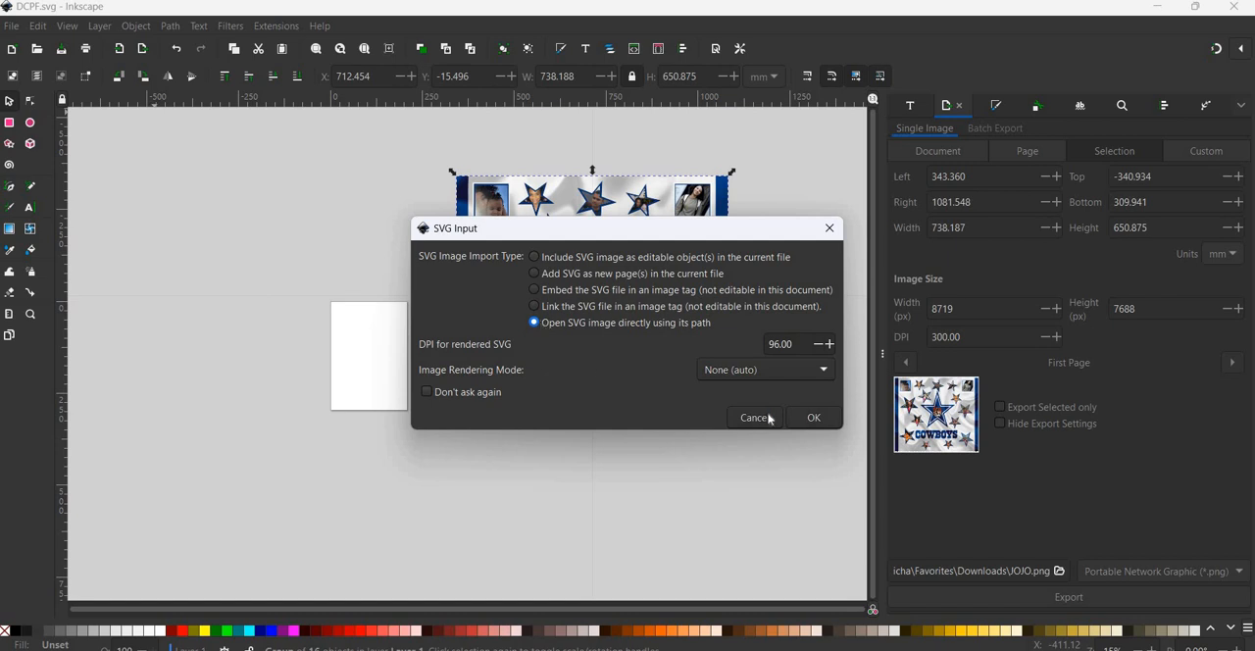
left_click(812, 420)
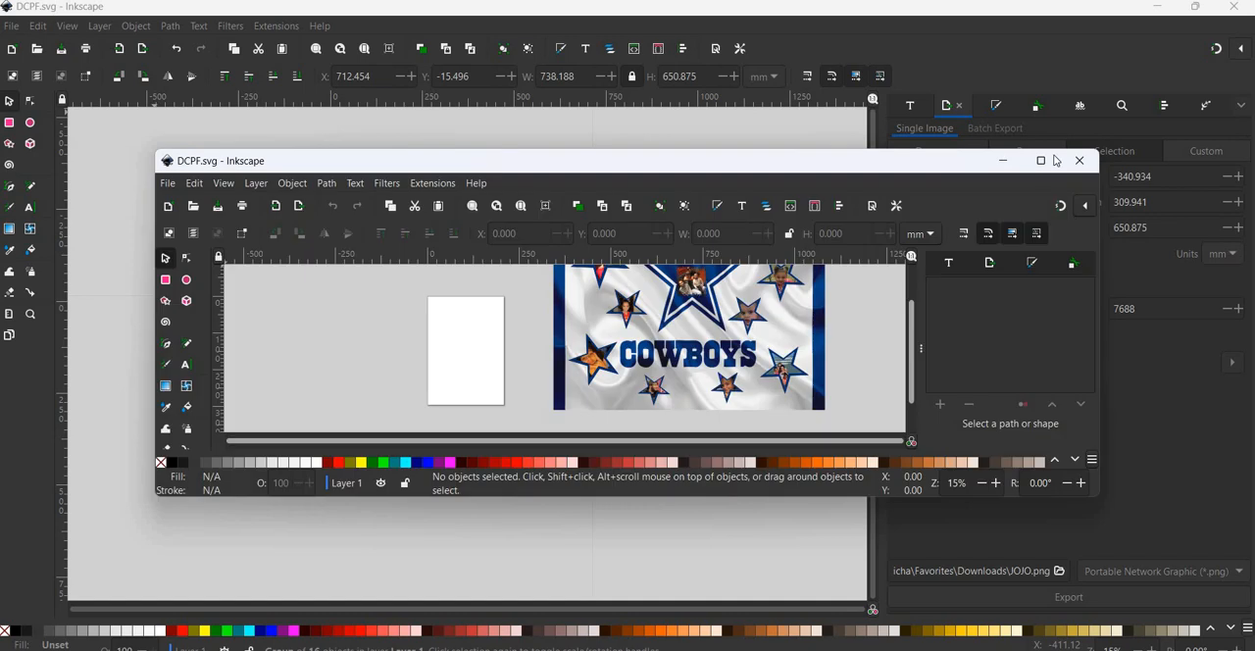
left_click(1040, 160)
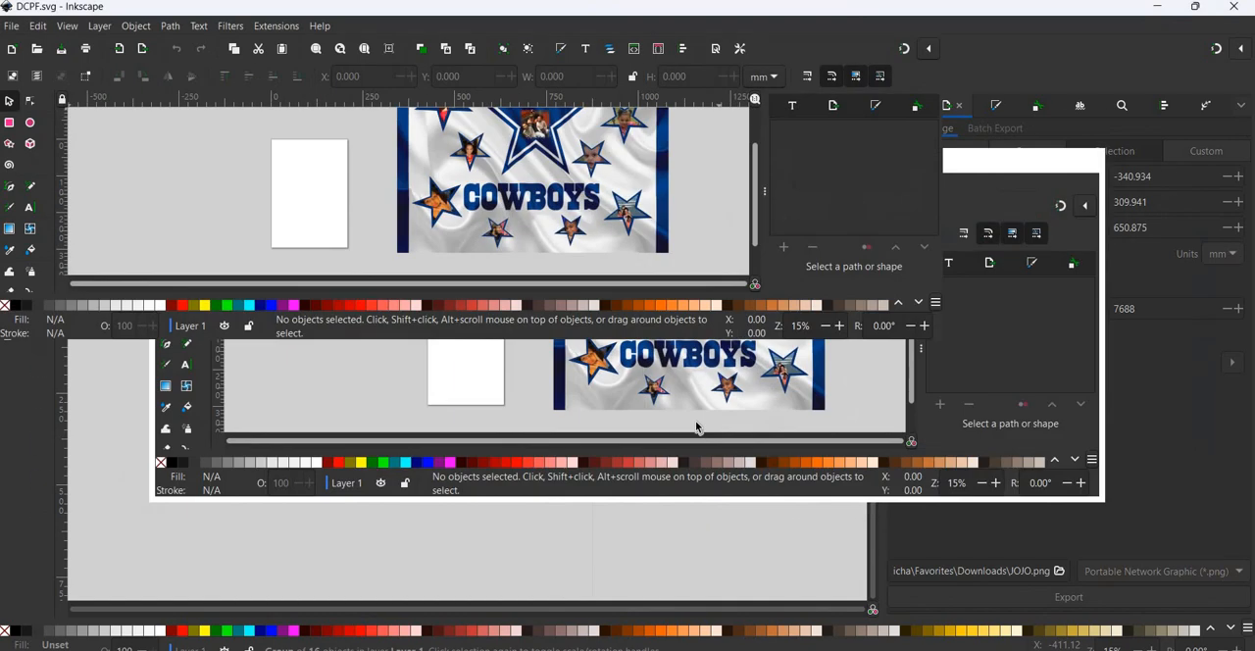
- Move the grouped collage farther from the page in the reopened document and undo that move
left_click(486, 404)
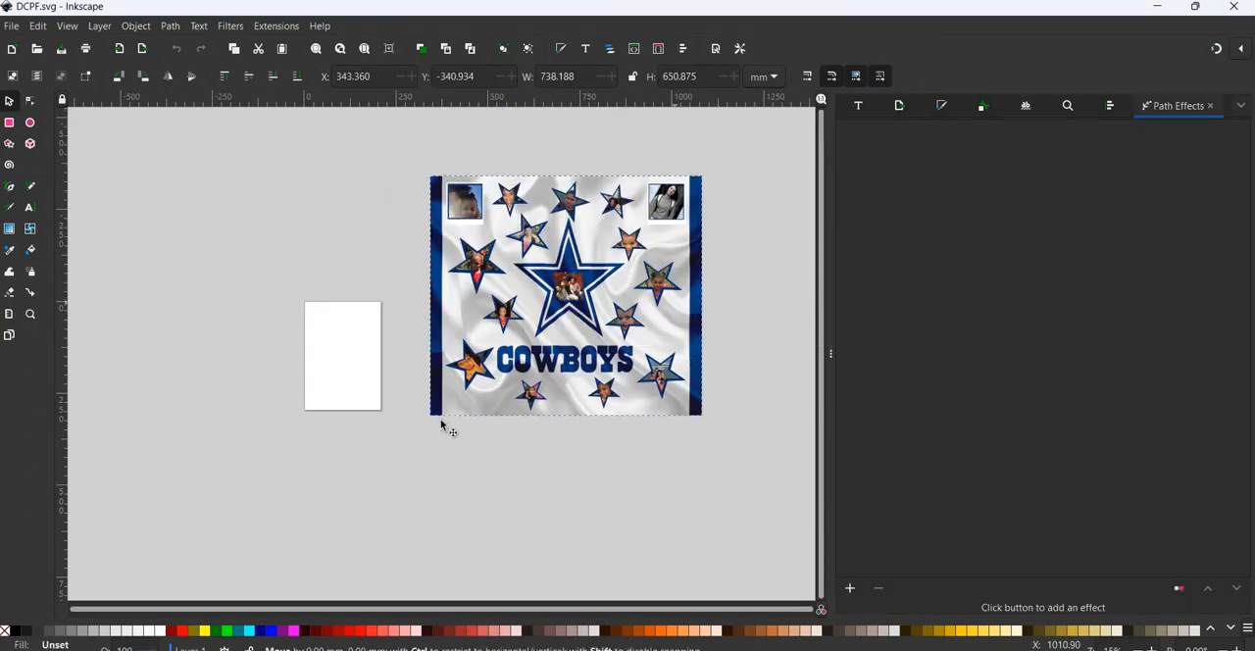
left_click_drag(580, 326, 728, 283)
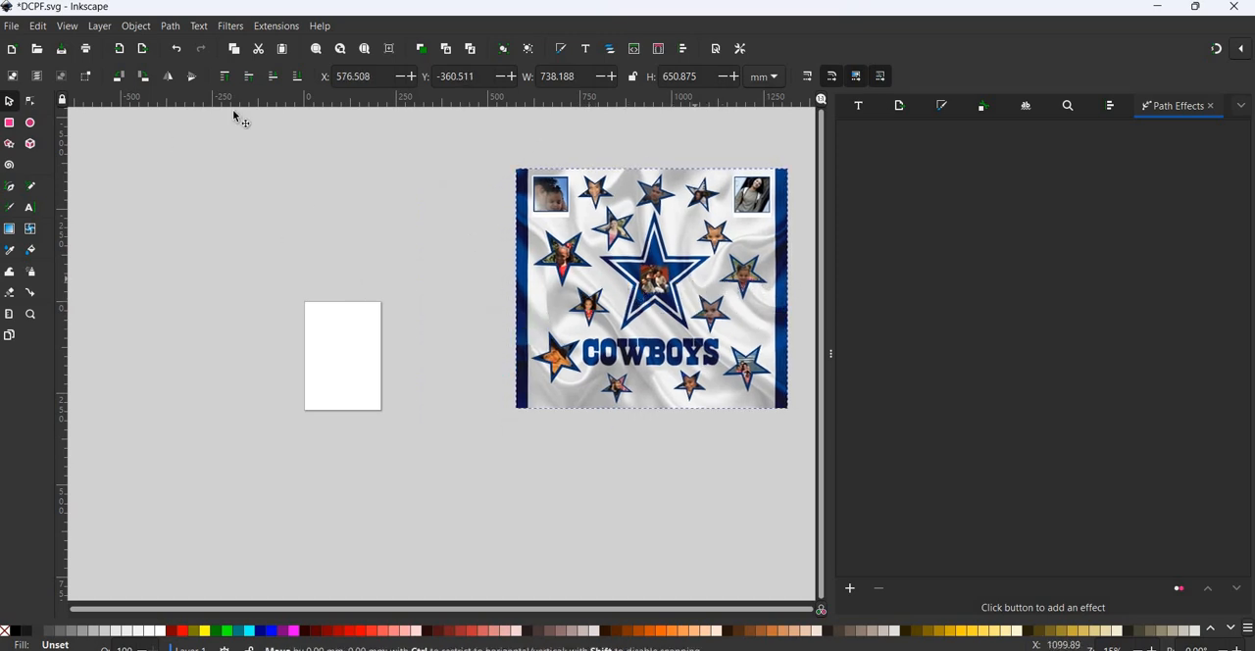
key("ctrl+z")
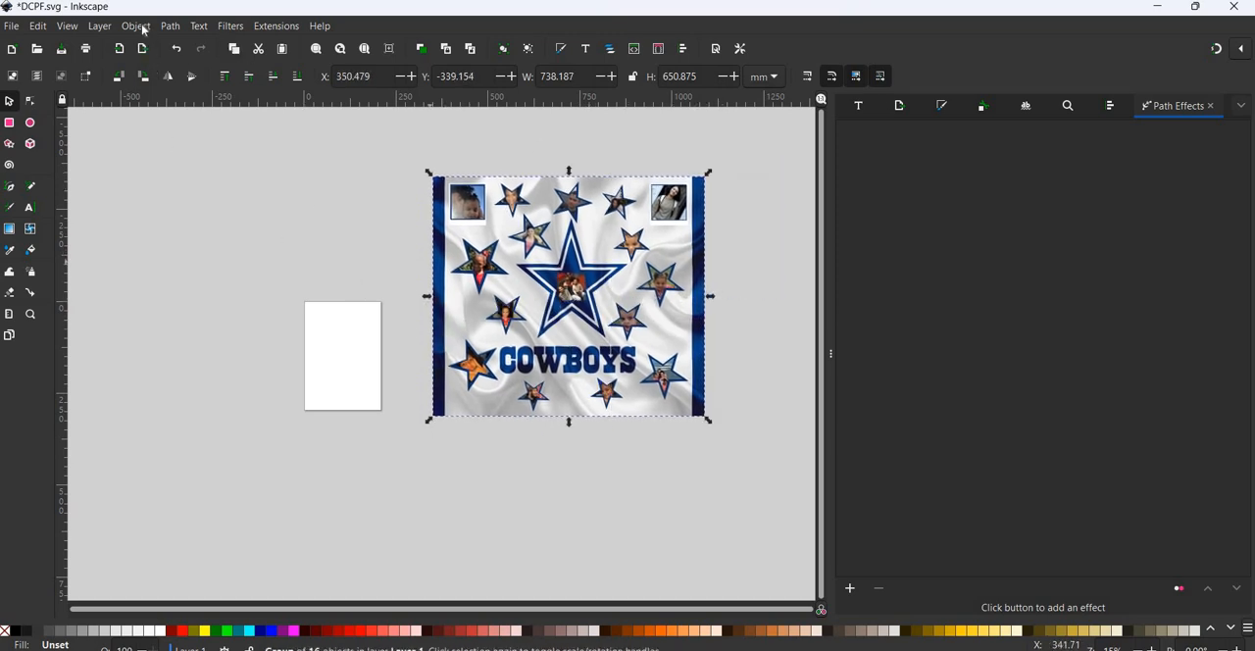
- Ungroup the collage, check that a single star photo can be selected, and close the reopened document without saving
left_click(137, 27)
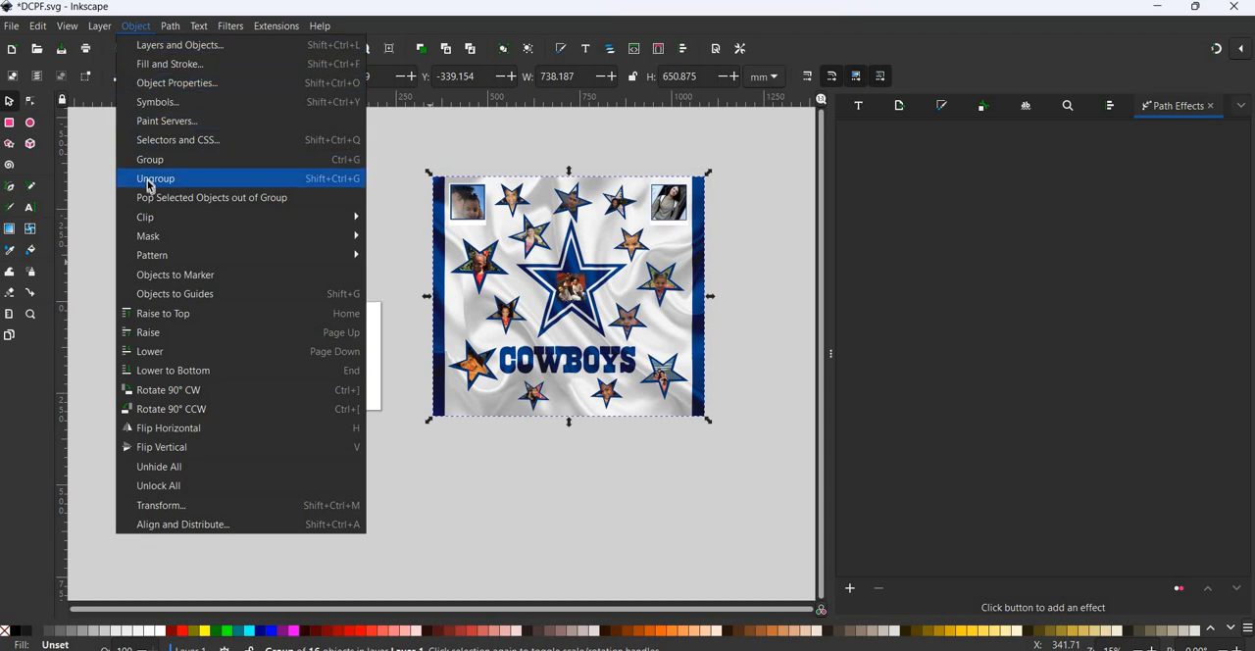
left_click(148, 179)
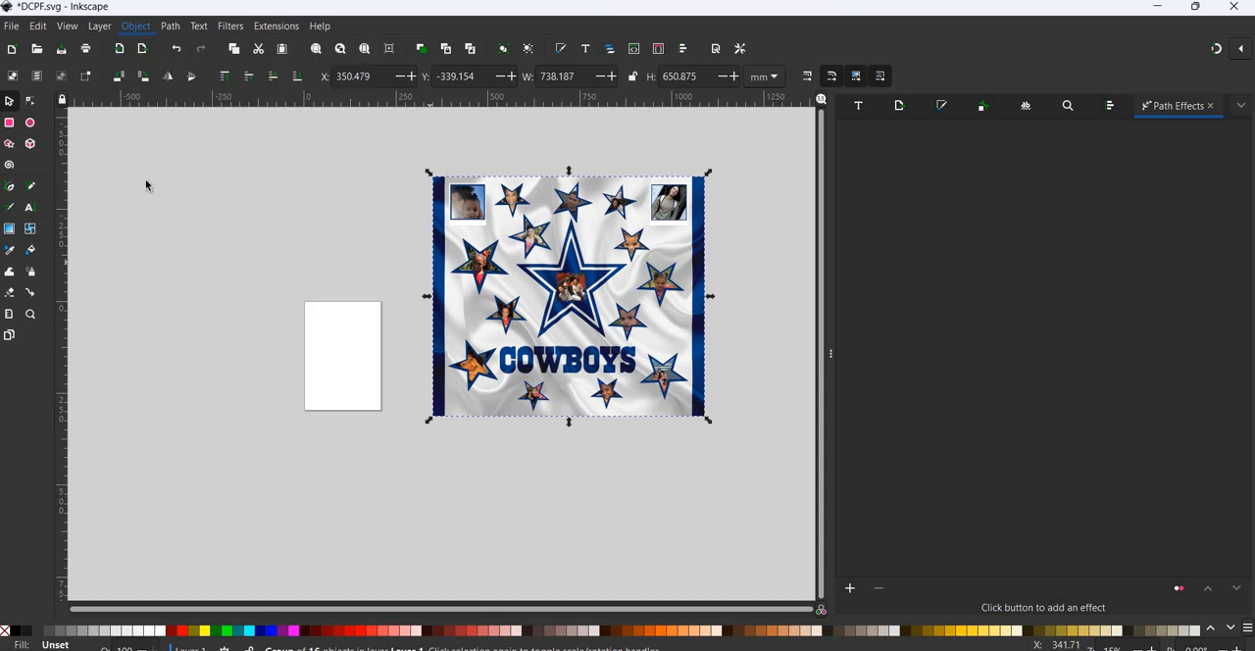
left_click(570, 506)
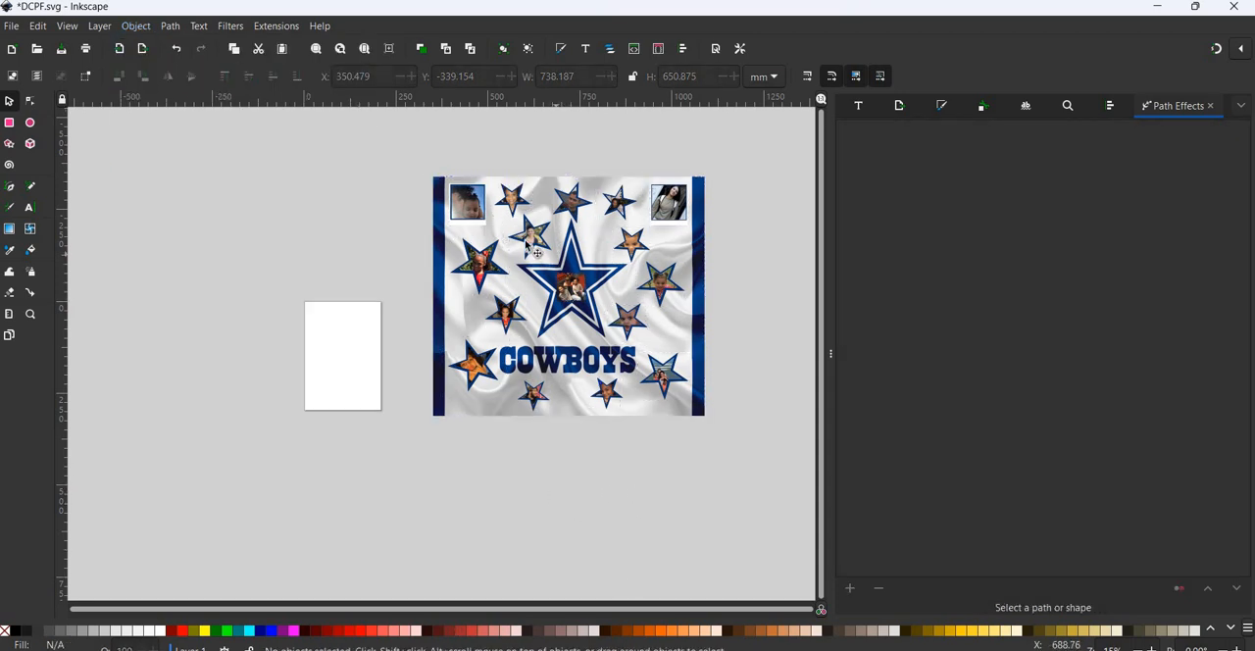
left_click(526, 245)
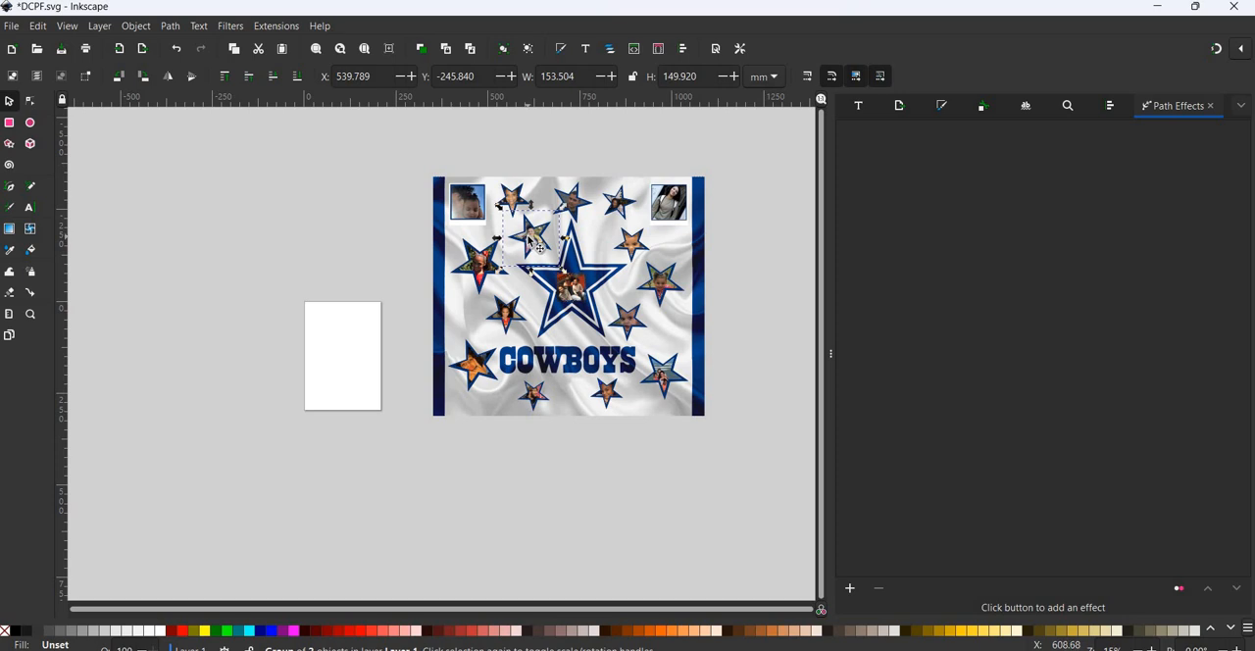
left_click(1233, 6)
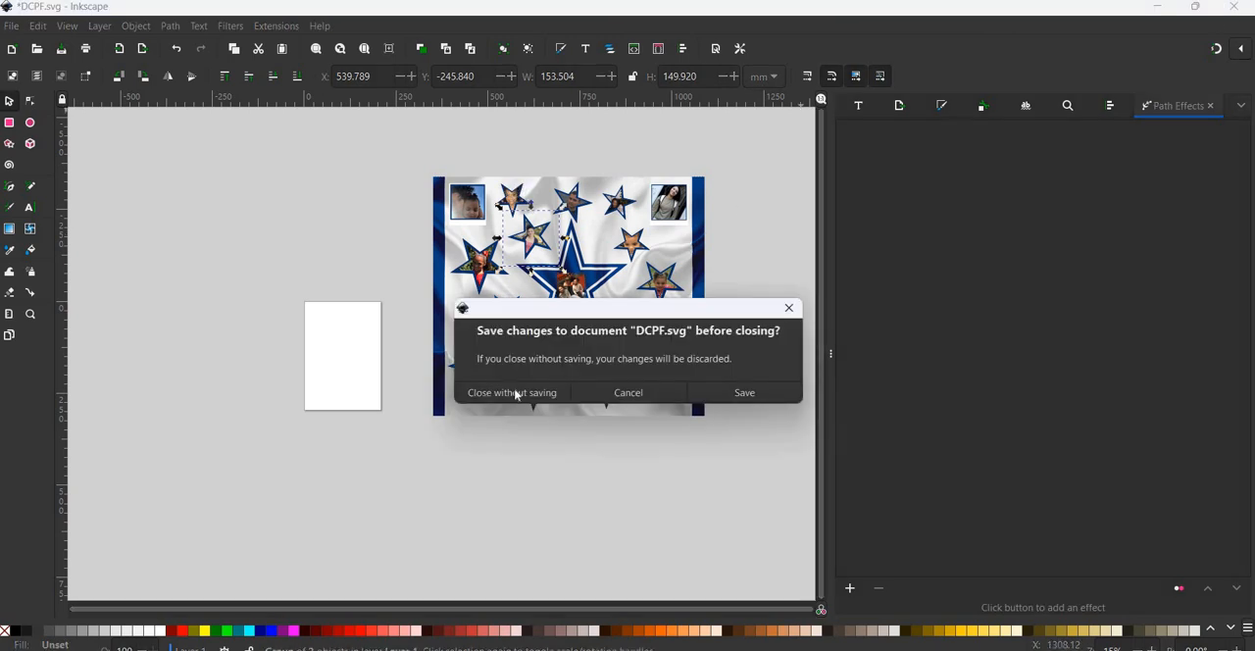
left_click(514, 393)
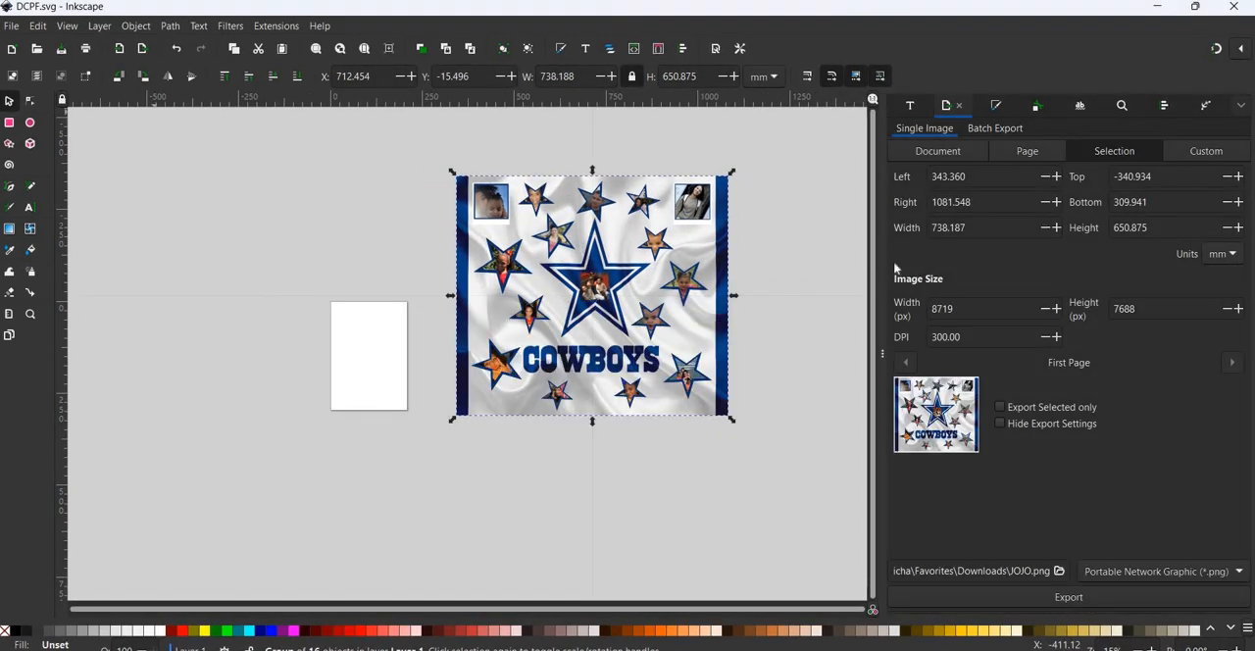